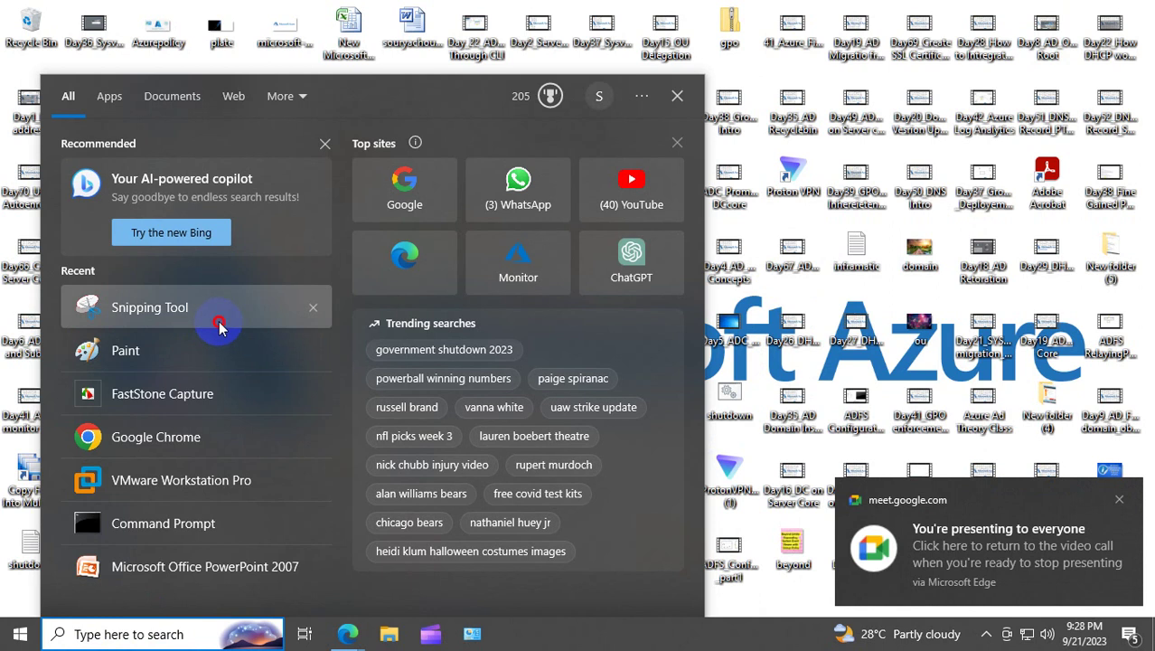
# Step: Close the Snipping Tool and launch Paint by searching for 'paint'
pyautogui.click(222, 318)
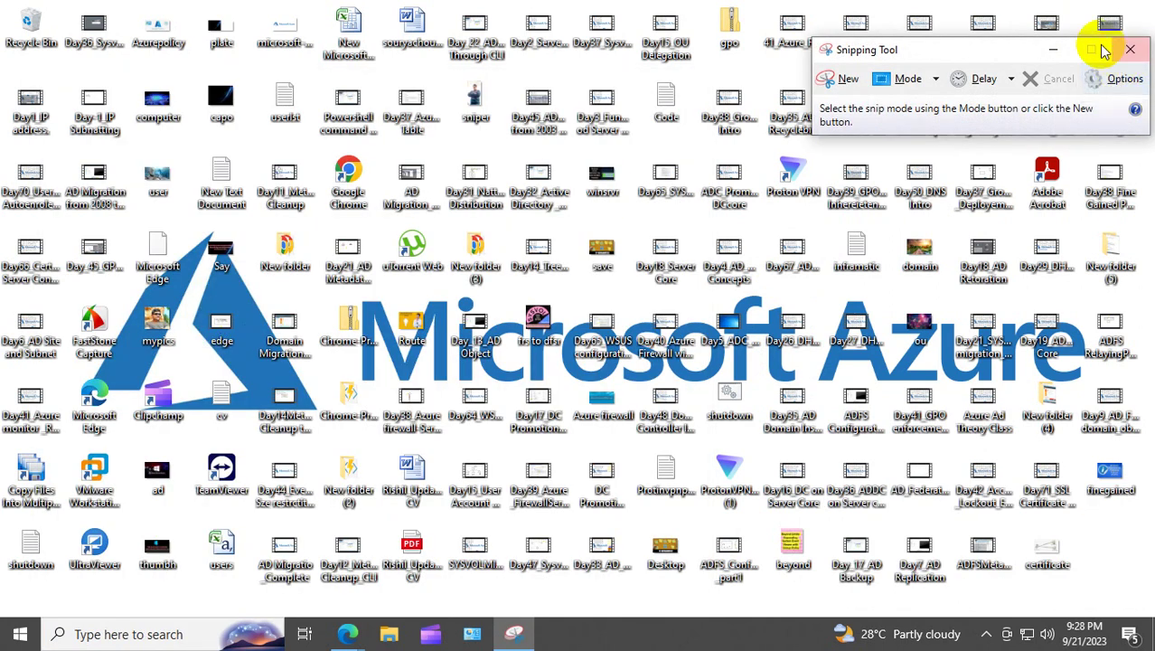
pyautogui.click(1133, 51)
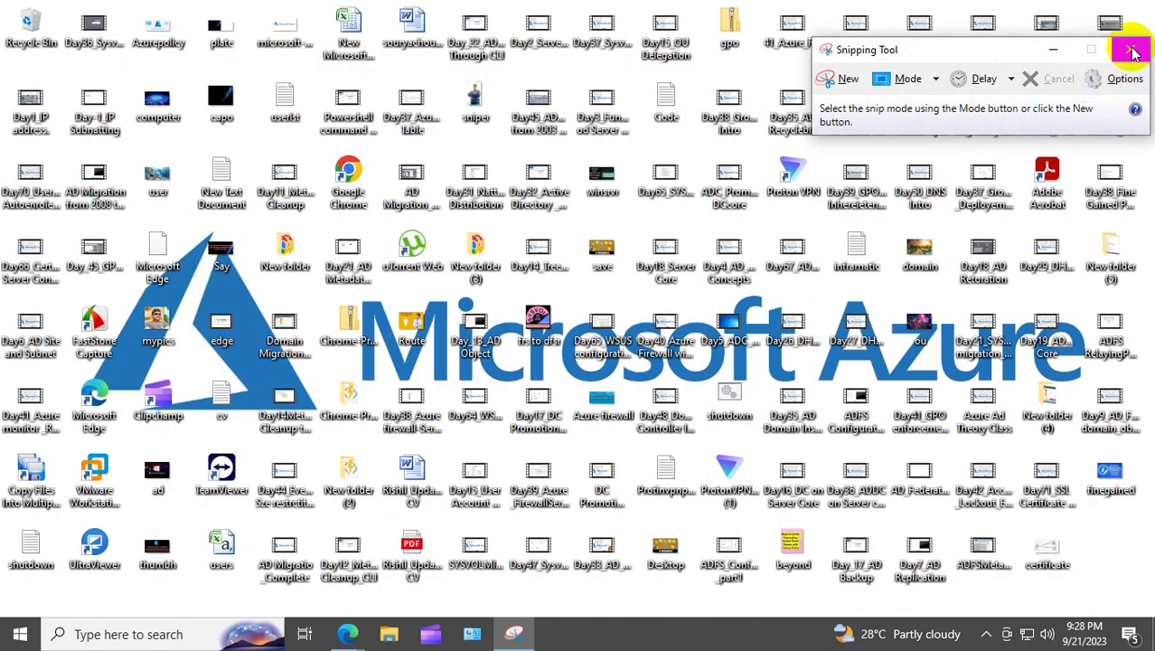
pyautogui.click(113, 634)
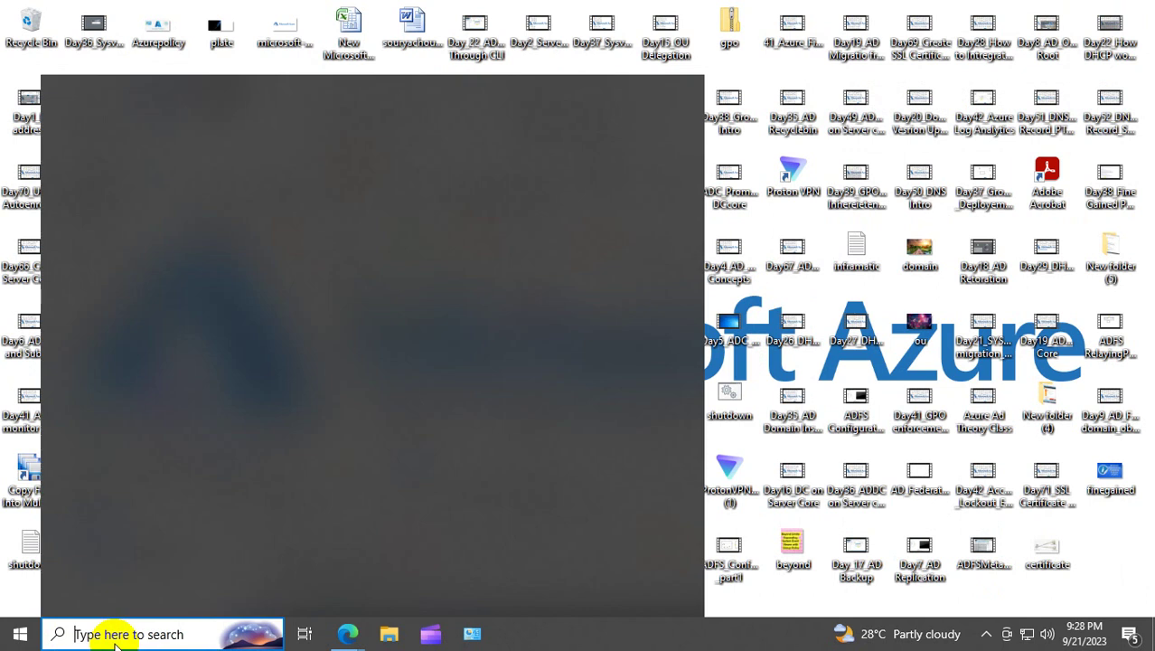
pyautogui.write('paint')
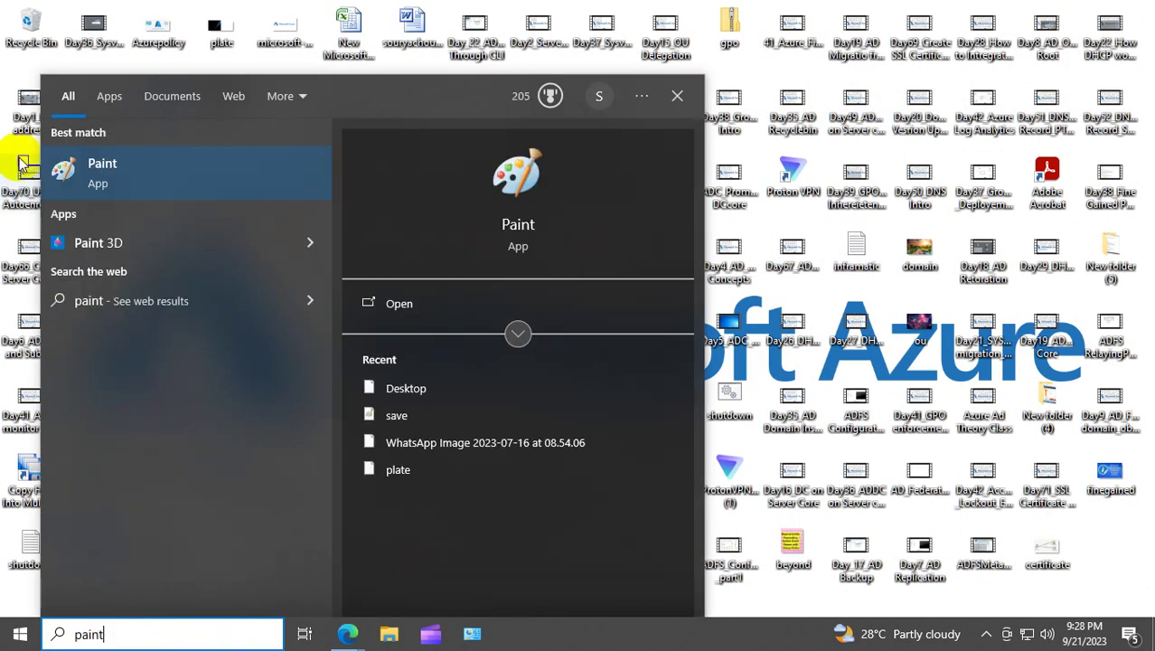
pyautogui.click(115, 179)
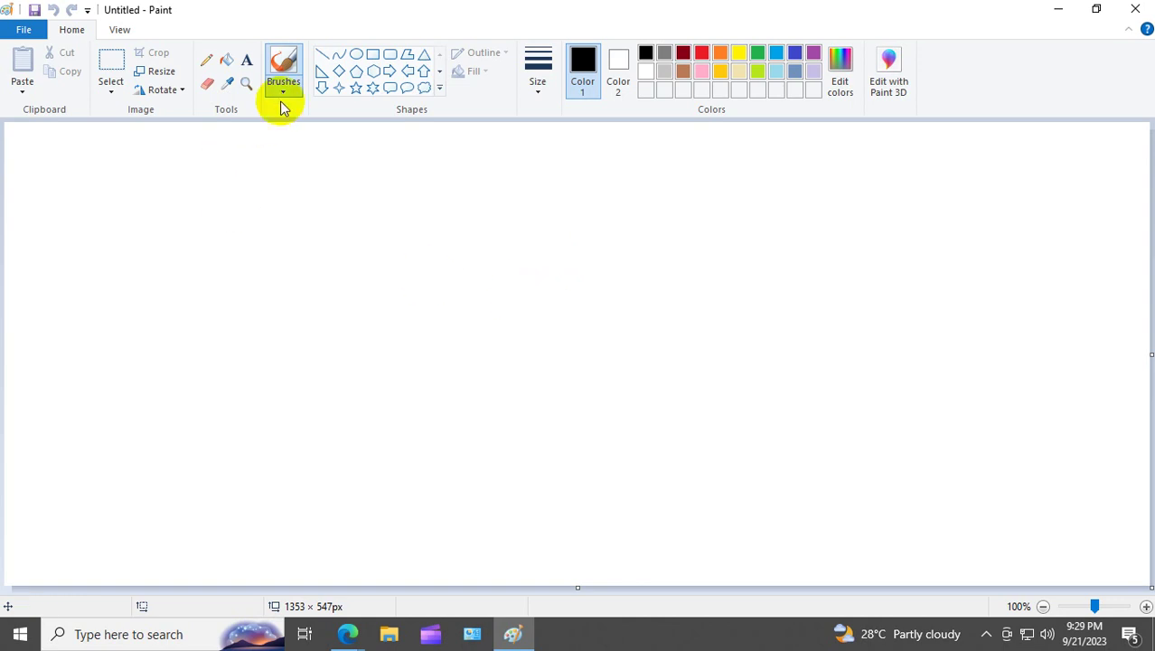
# Step: Draw three black diamond outlines one below another, resizing each to align under the one above
pyautogui.click(340, 71)
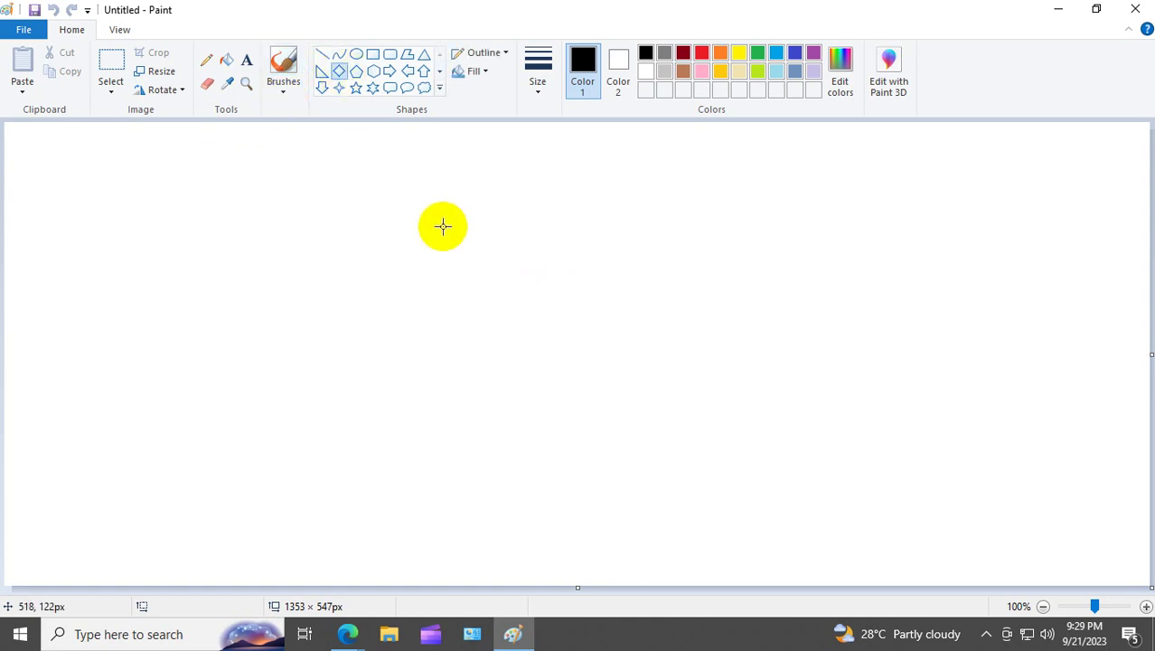
pyautogui.moveTo(425, 201); pyautogui.dragTo(526, 260)
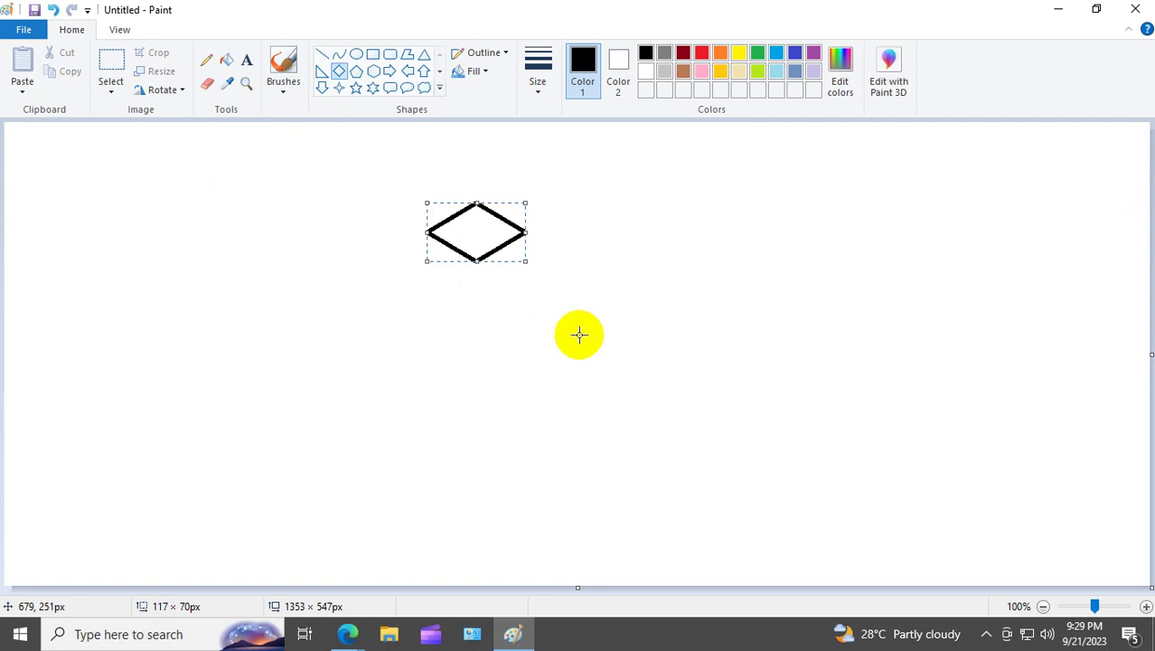
pyautogui.click(461, 345)
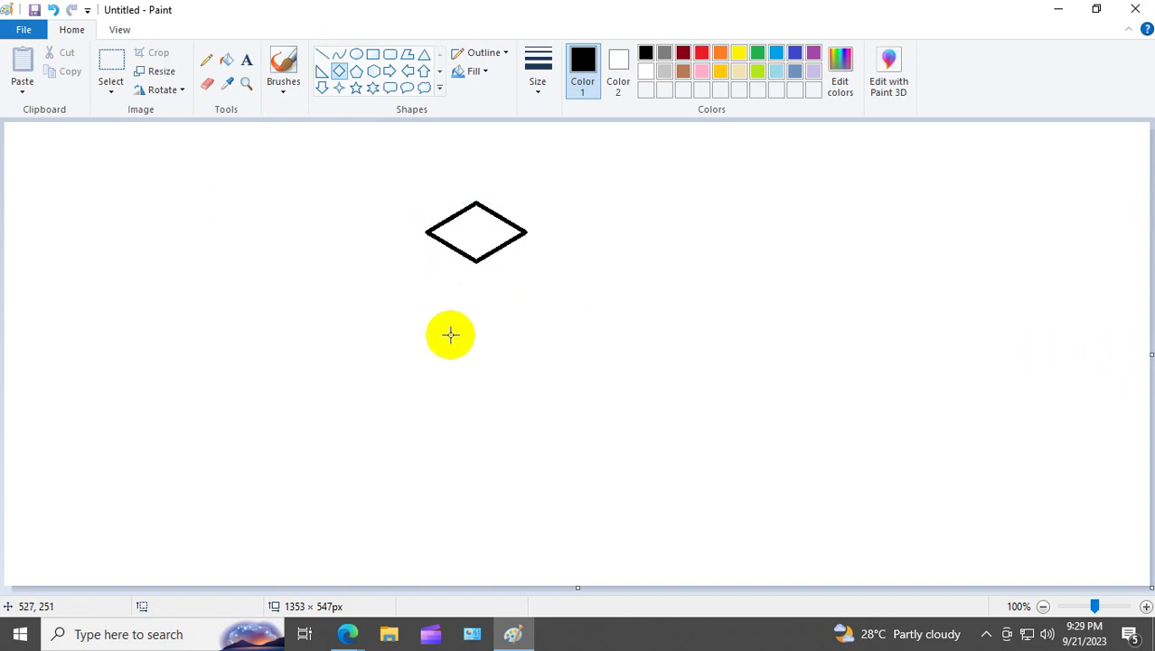
pyautogui.moveTo(438, 288); pyautogui.dragTo(536, 354)
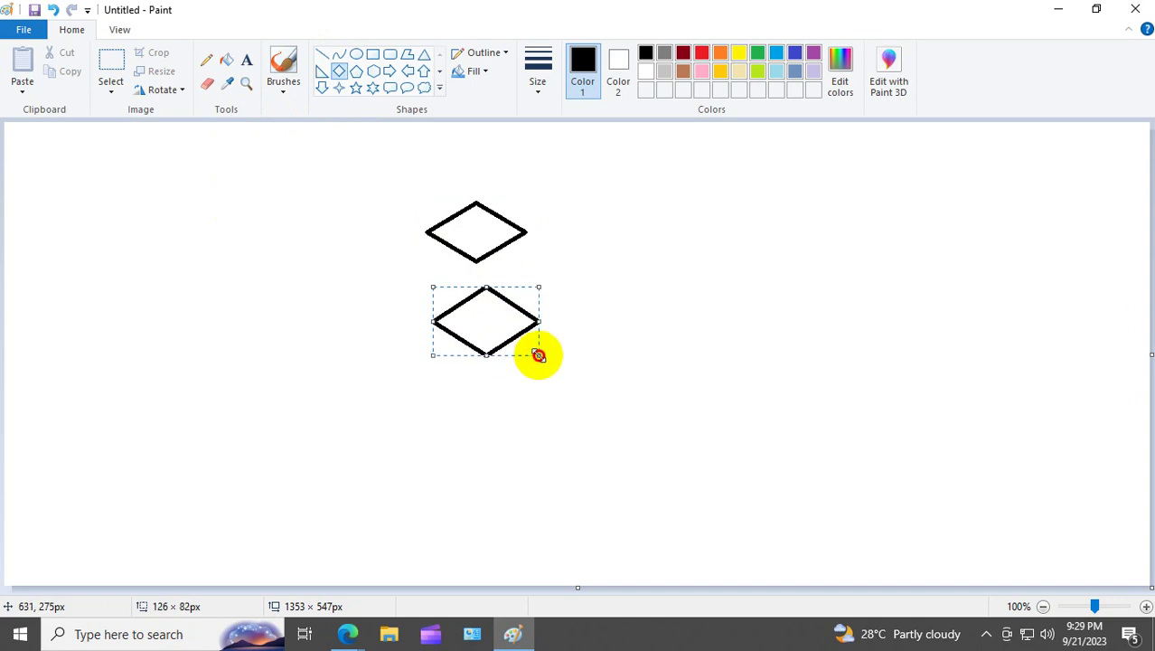
pyautogui.moveTo(495, 320); pyautogui.dragTo(474, 320)
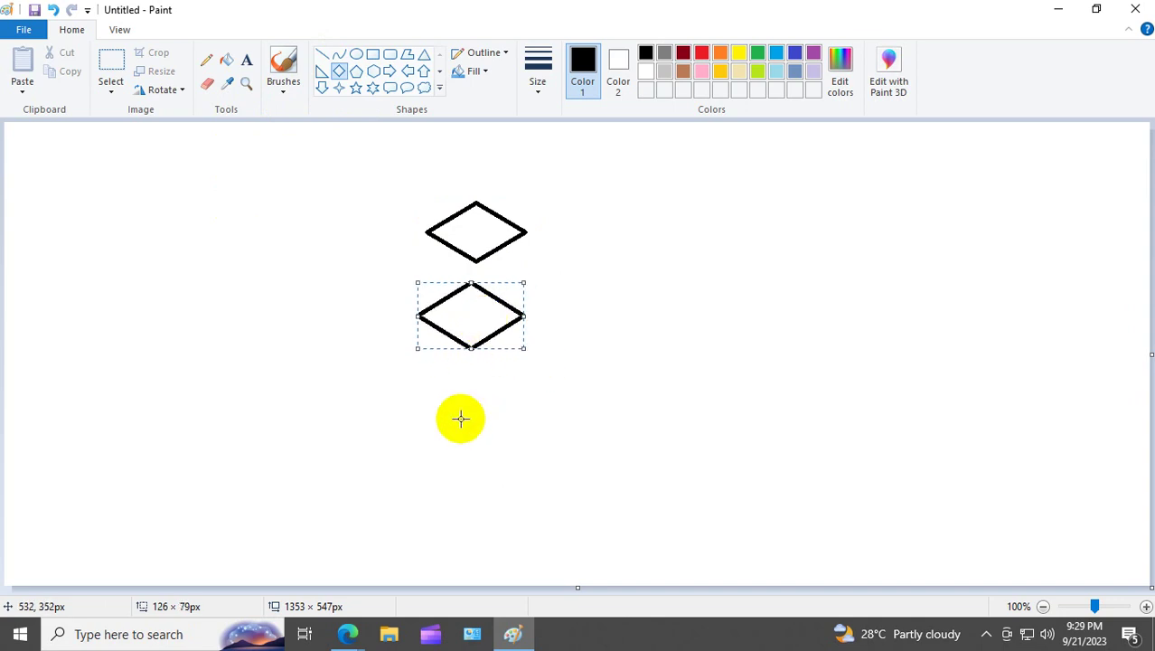
pyautogui.moveTo(420, 396); pyautogui.dragTo(529, 473)
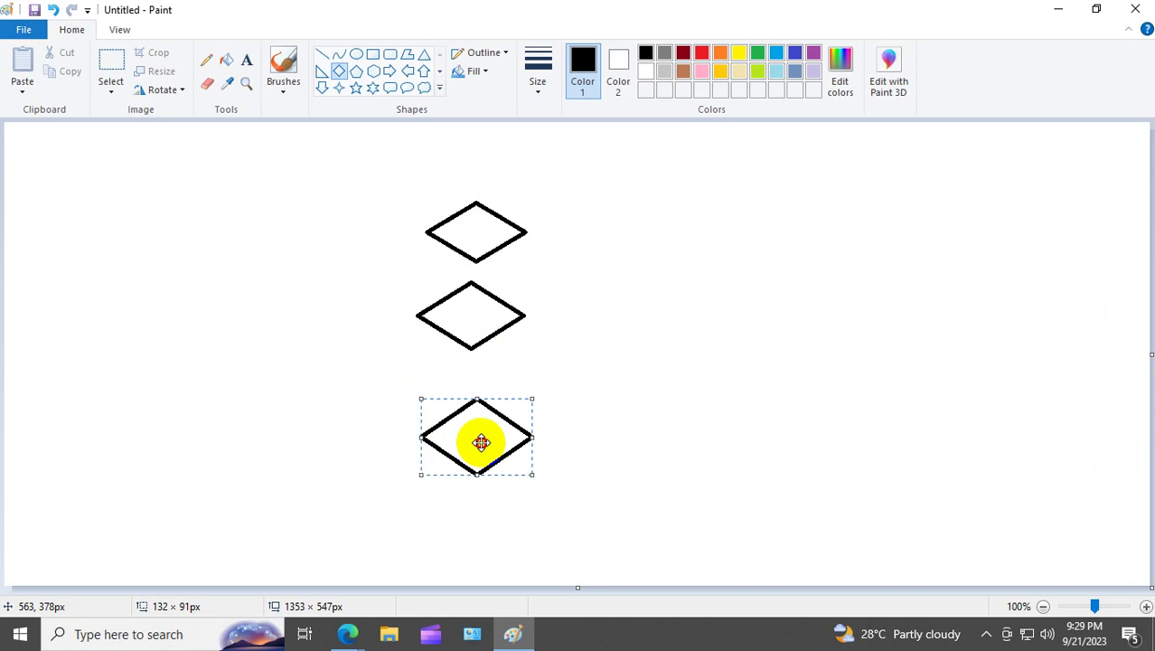
pyautogui.moveTo(482, 442); pyautogui.dragTo(472, 419)
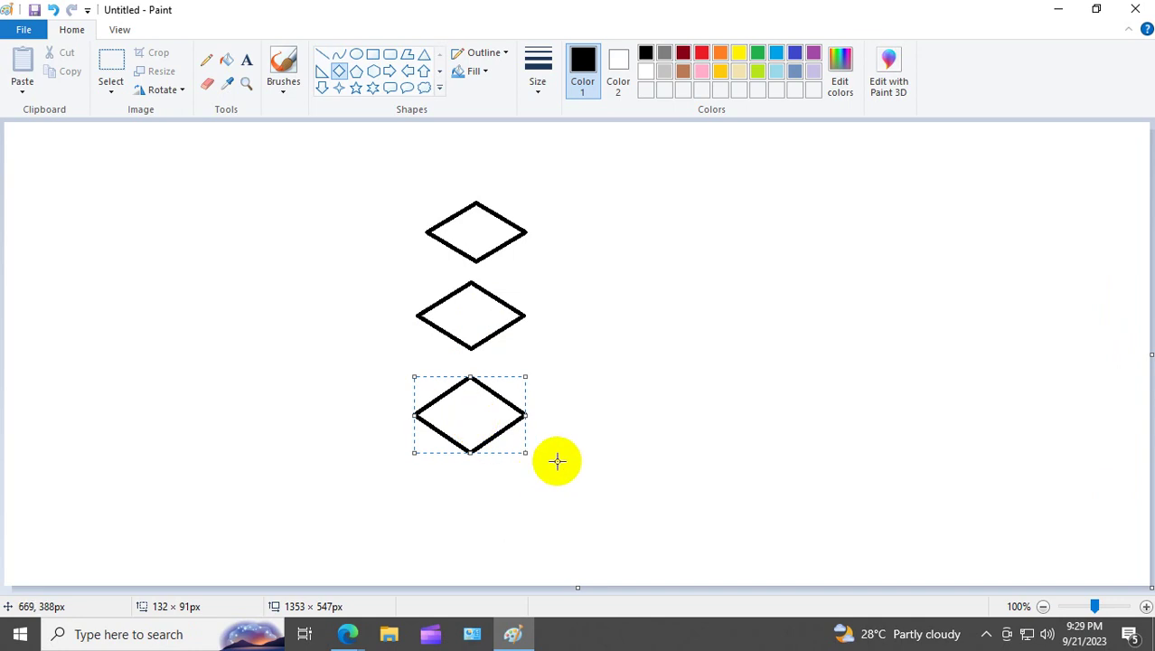
pyautogui.click(595, 432)
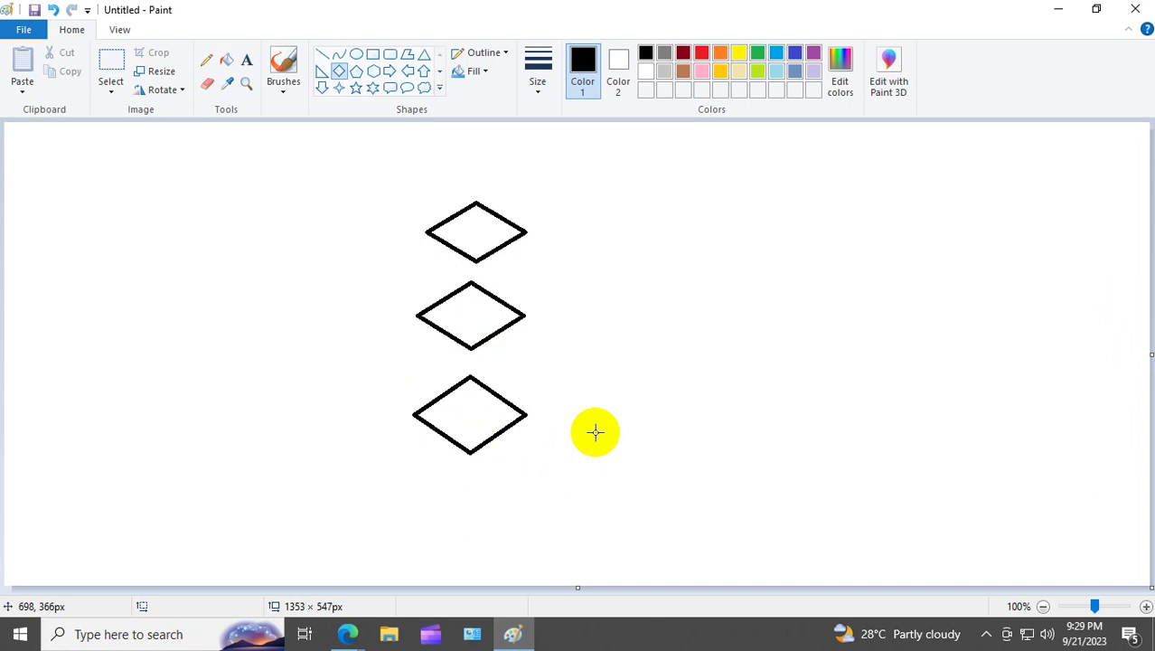
# Step: Hand-write 1, 2 and 3 with the Pencil inside the top, middle and bottom diamonds
pyautogui.click(206, 61)
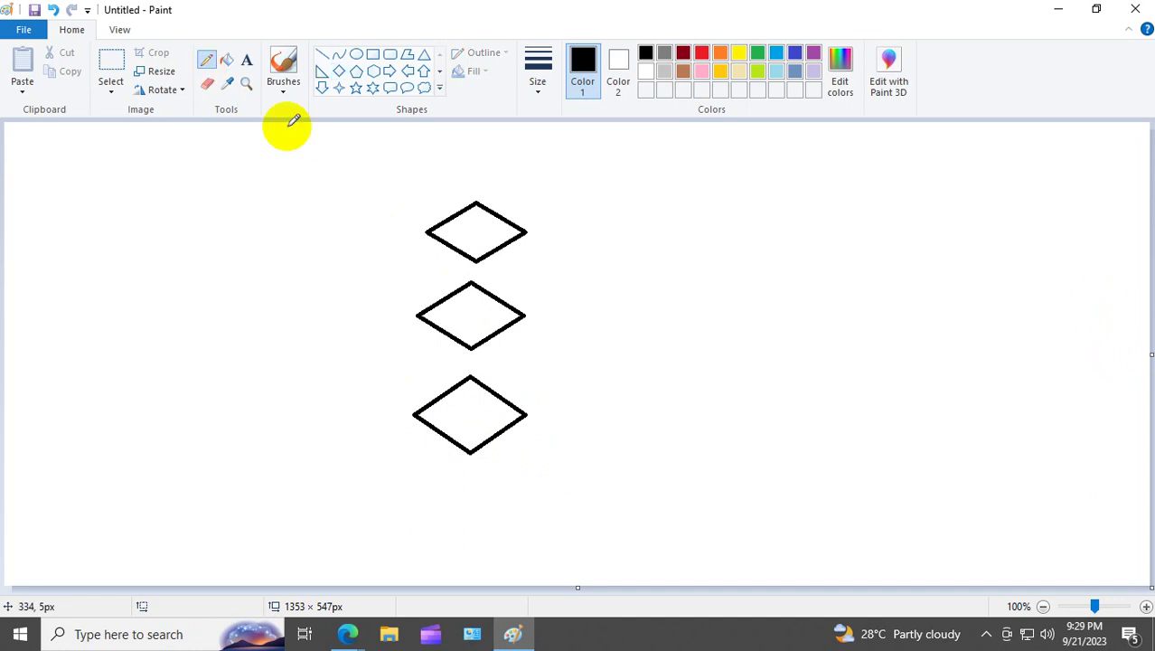
pyautogui.moveTo(450, 222)
pyautogui.mouseDown()
pyautogui.moveTo(479, 214)
pyautogui.moveTo(473, 242)
pyautogui.mouseUp()
pyautogui.moveTo(457, 315); pyautogui.dragTo(497, 342)
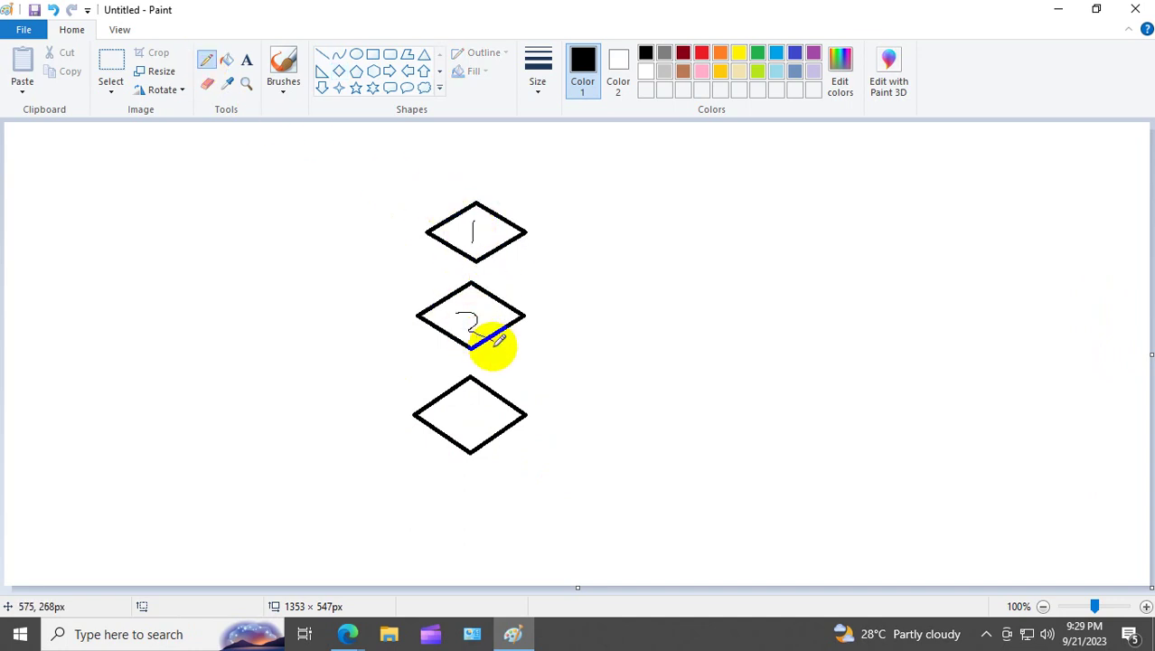
pyautogui.moveTo(465, 412); pyautogui.dragTo(461, 443)
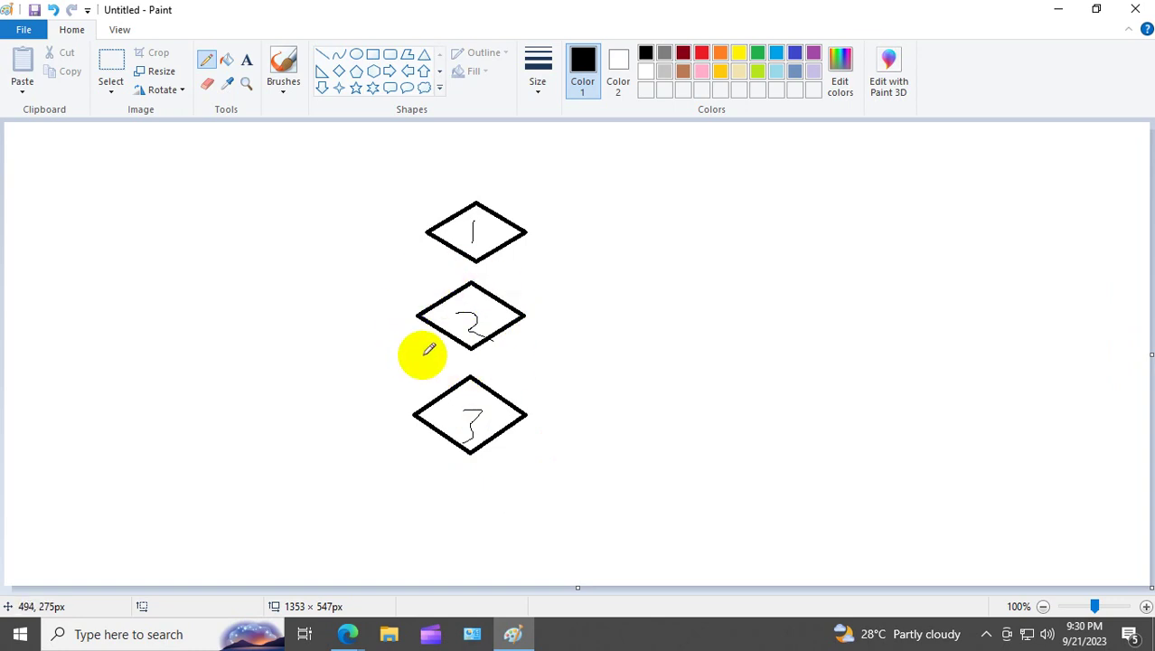
pyautogui.moveTo(421, 322); pyautogui.dragTo(441, 337)
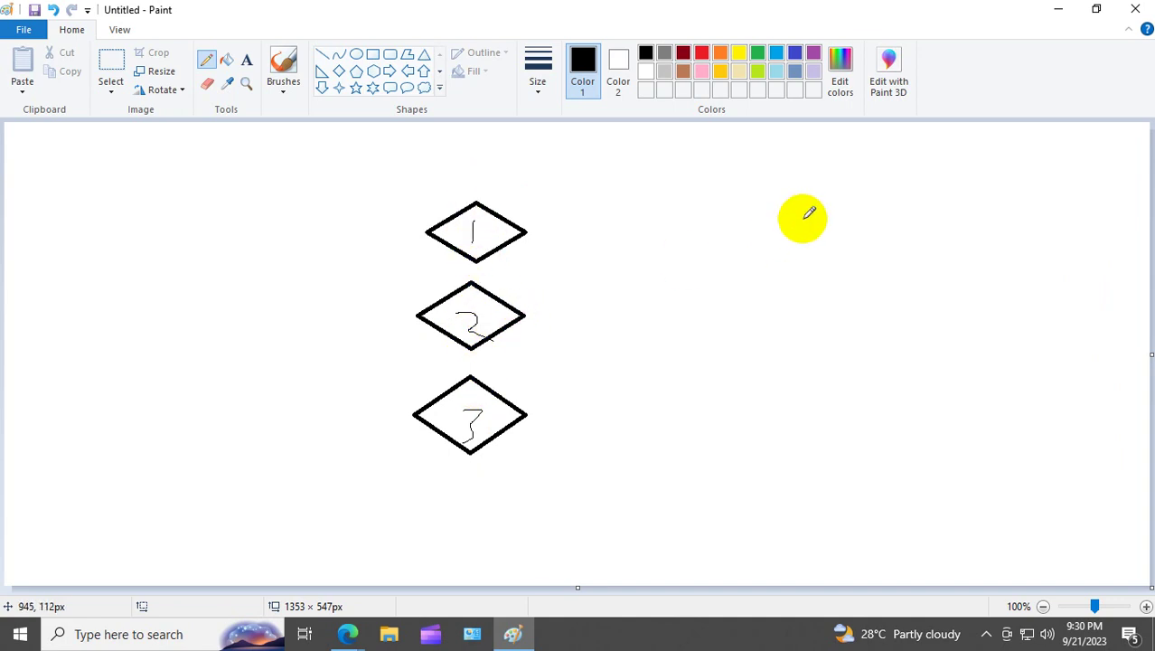
# Step: Draw long pencil lines from each diamond's right tip across the canvas, plus short hooks between diamonds
pyautogui.moveTo(819, 207); pyautogui.dragTo(829, 269)
pyautogui.moveTo(517, 247)
pyautogui.mouseDown()
pyautogui.moveTo(732, 191)
pyautogui.moveTo(793, 190)
pyautogui.mouseUp()
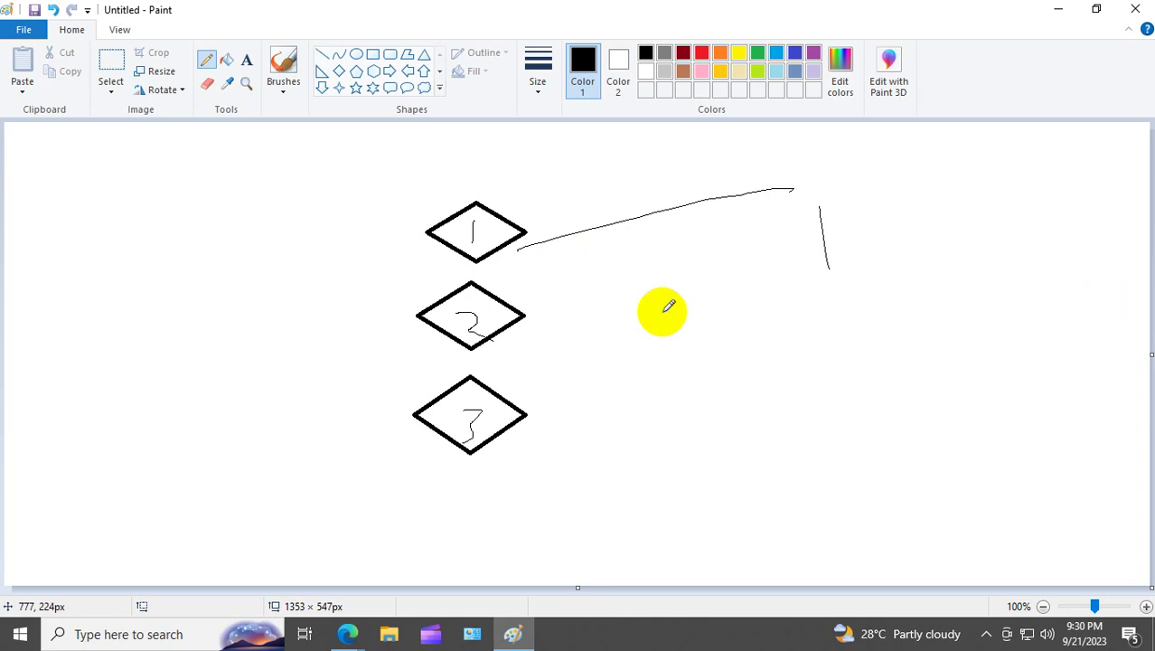
pyautogui.moveTo(536, 331); pyautogui.dragTo(937, 230)
pyautogui.moveTo(544, 434); pyautogui.dragTo(854, 214)
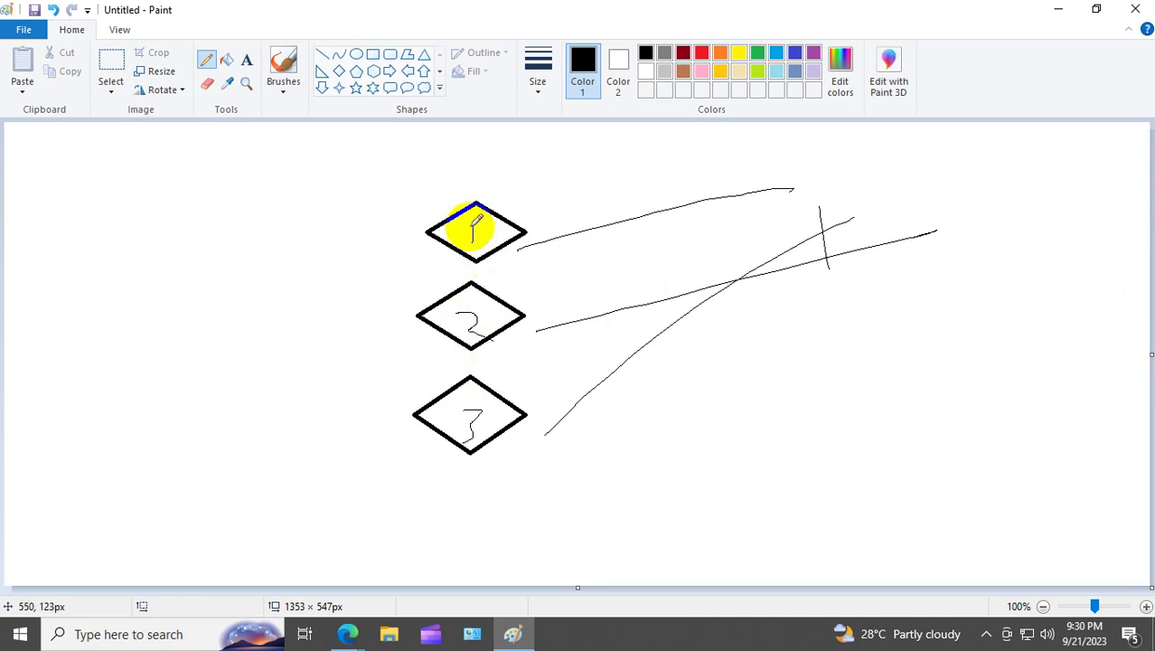
pyautogui.moveTo(485, 181); pyautogui.dragTo(596, 133)
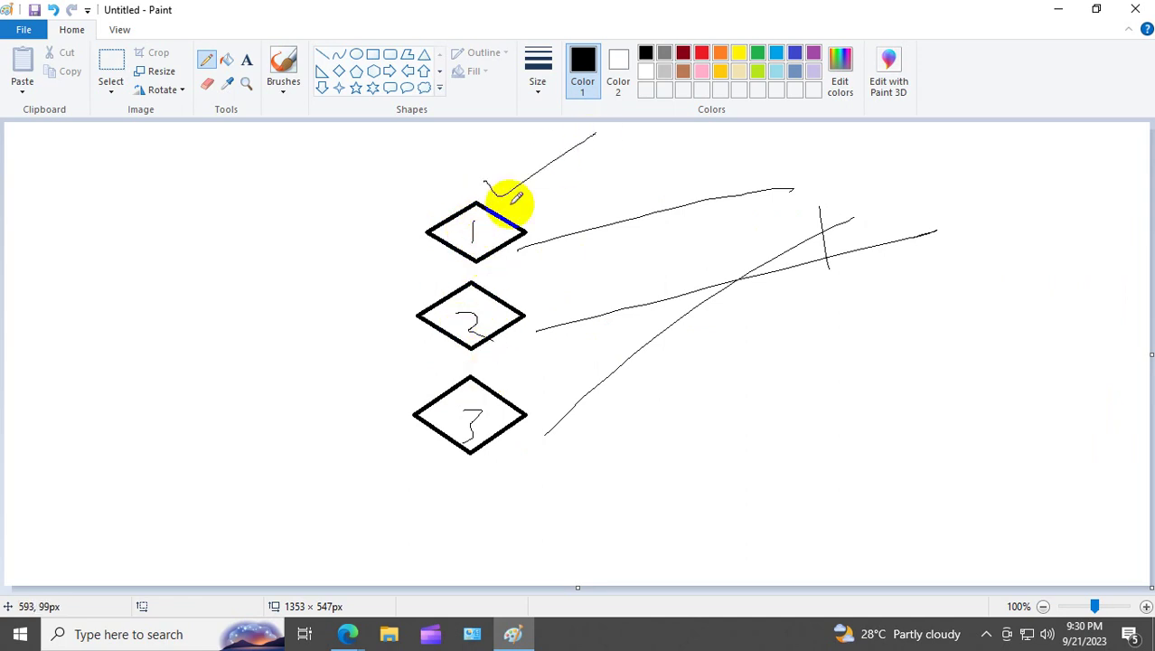
pyautogui.moveTo(422, 280); pyautogui.dragTo(478, 262)
pyautogui.moveTo(427, 378)
pyautogui.mouseDown()
pyautogui.moveTo(454, 392)
pyautogui.moveTo(502, 360)
pyautogui.mouseUp()
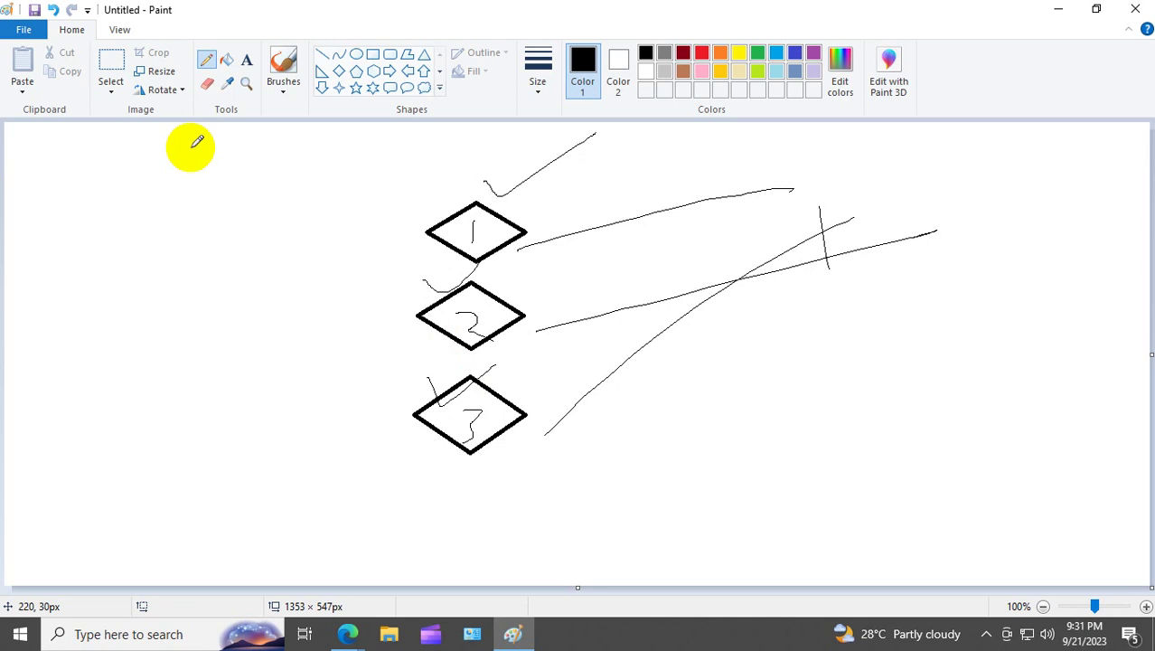
# Step: Select the whole drawing with a rectangular selection and delete it
pyautogui.click(117, 61)
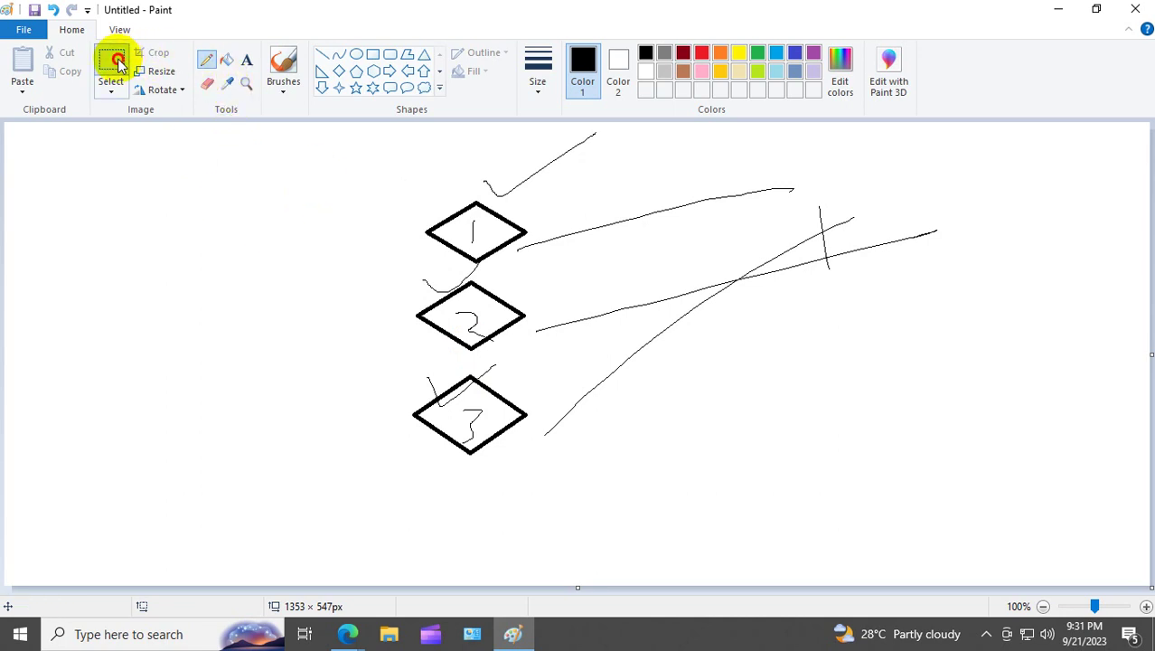
pyautogui.moveTo(278, 130); pyautogui.dragTo(954, 525)
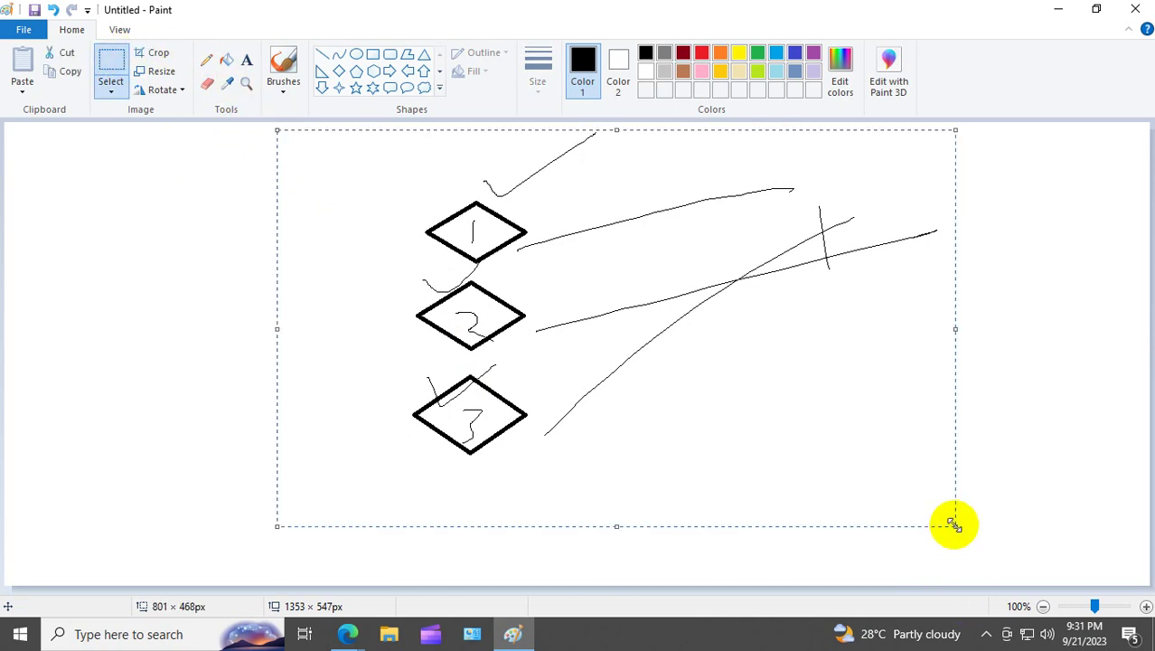
pyautogui.press('Delete')
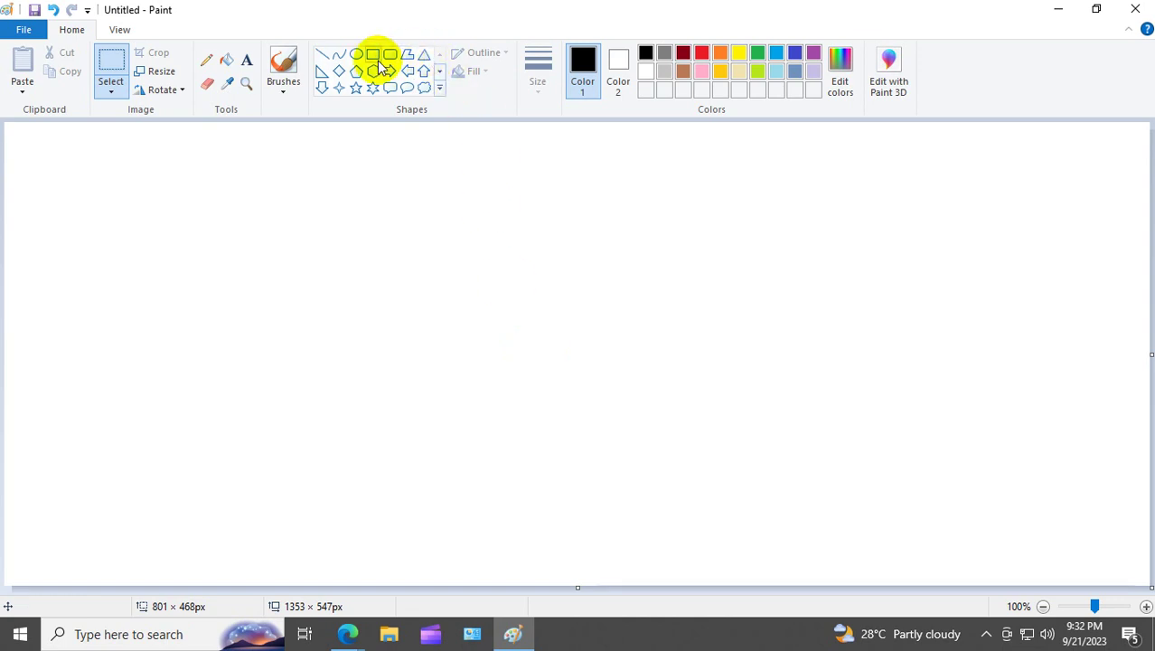
# Step: Draw four stacked triangle outlines, the fourth larger and moved up under the others
pyautogui.click(424, 54)
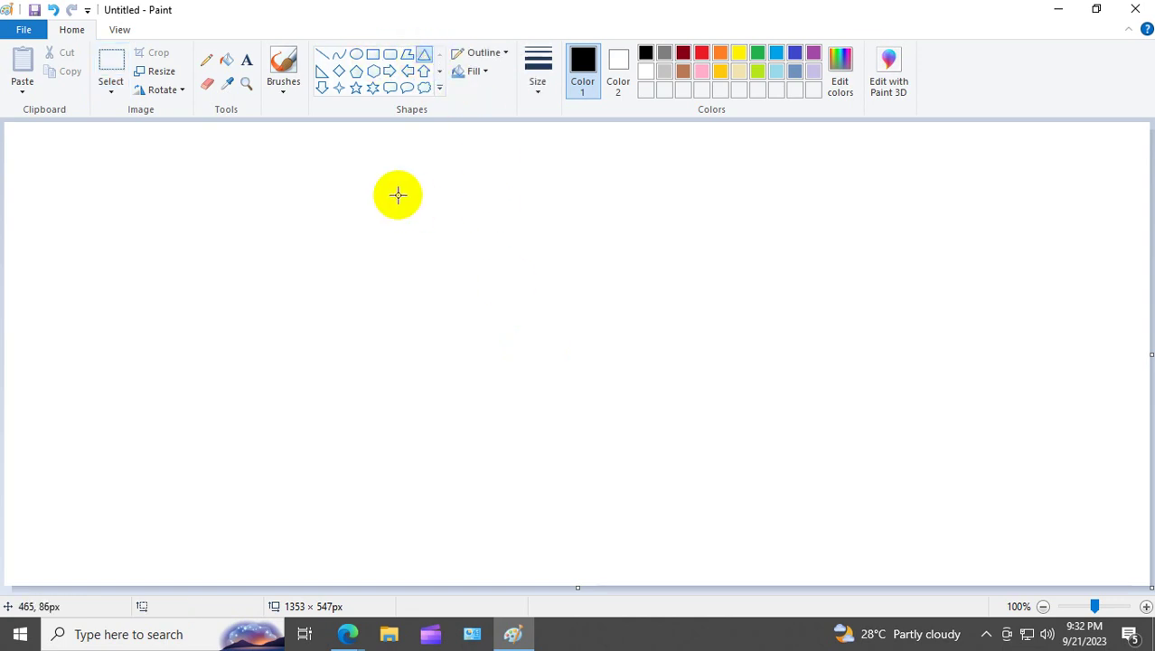
pyautogui.moveTo(389, 175); pyautogui.dragTo(459, 227)
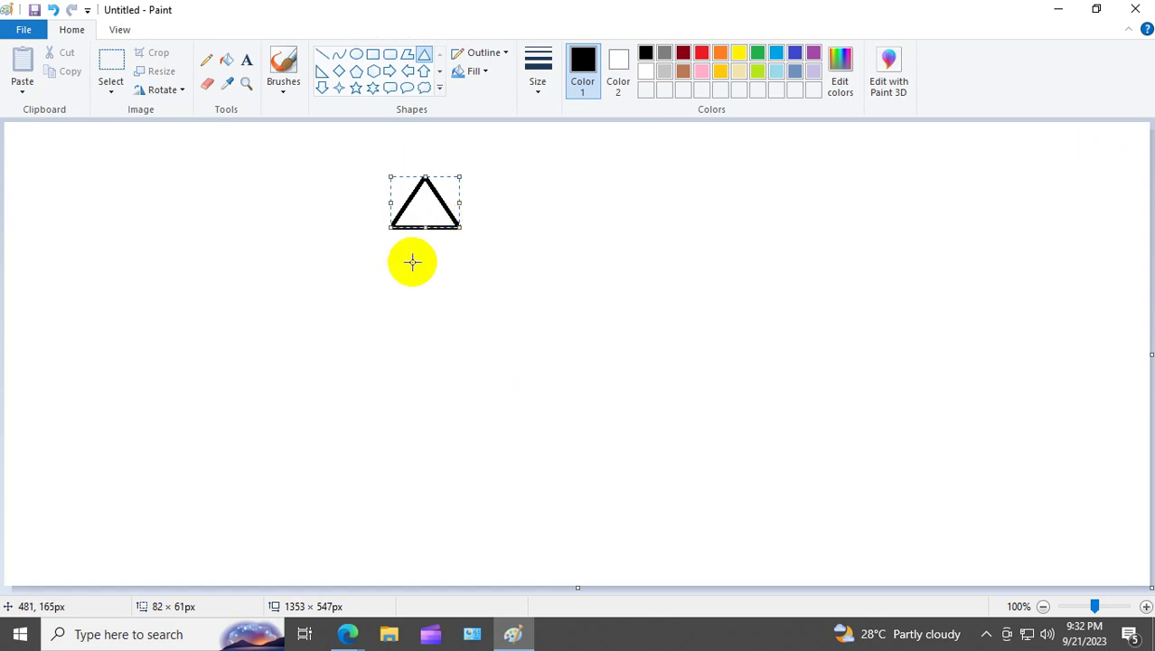
pyautogui.moveTo(395, 252); pyautogui.dragTo(452, 304)
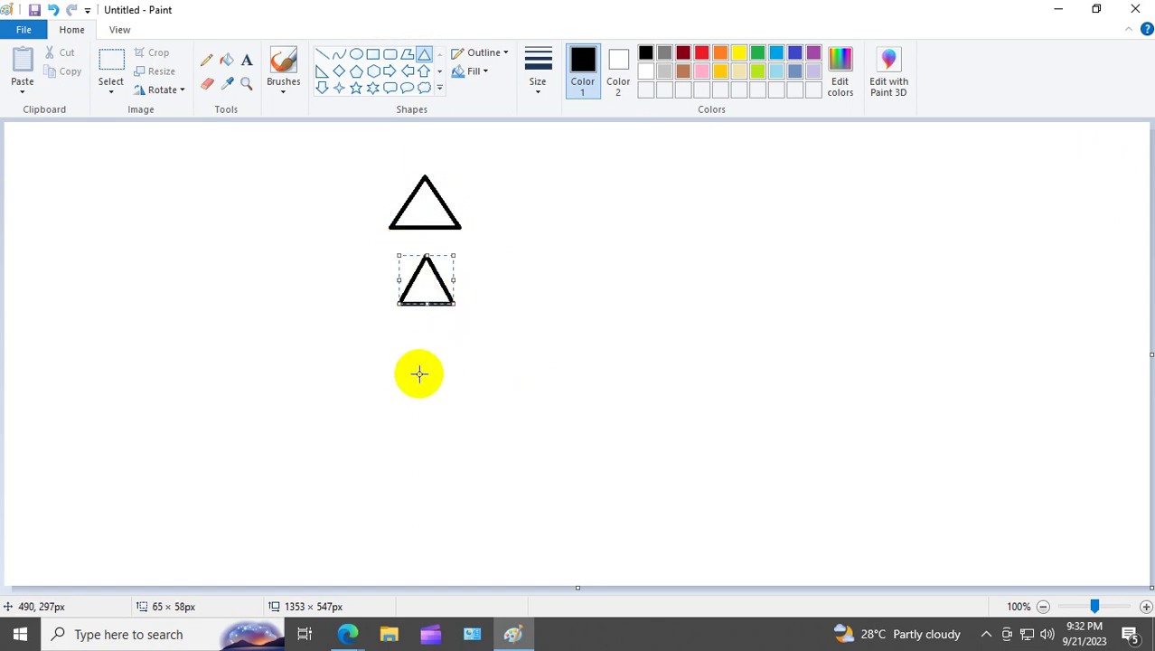
pyautogui.moveTo(406, 369); pyautogui.dragTo(456, 405)
pyautogui.moveTo(419, 461); pyautogui.dragTo(513, 563)
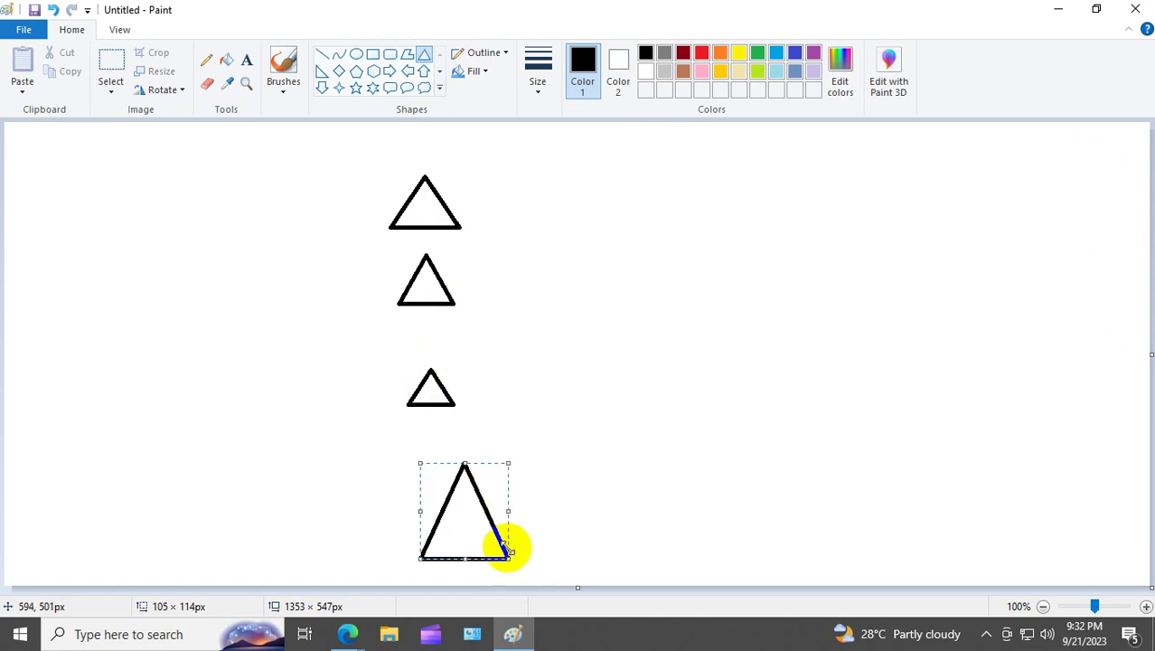
pyautogui.moveTo(477, 528); pyautogui.dragTo(445, 497)
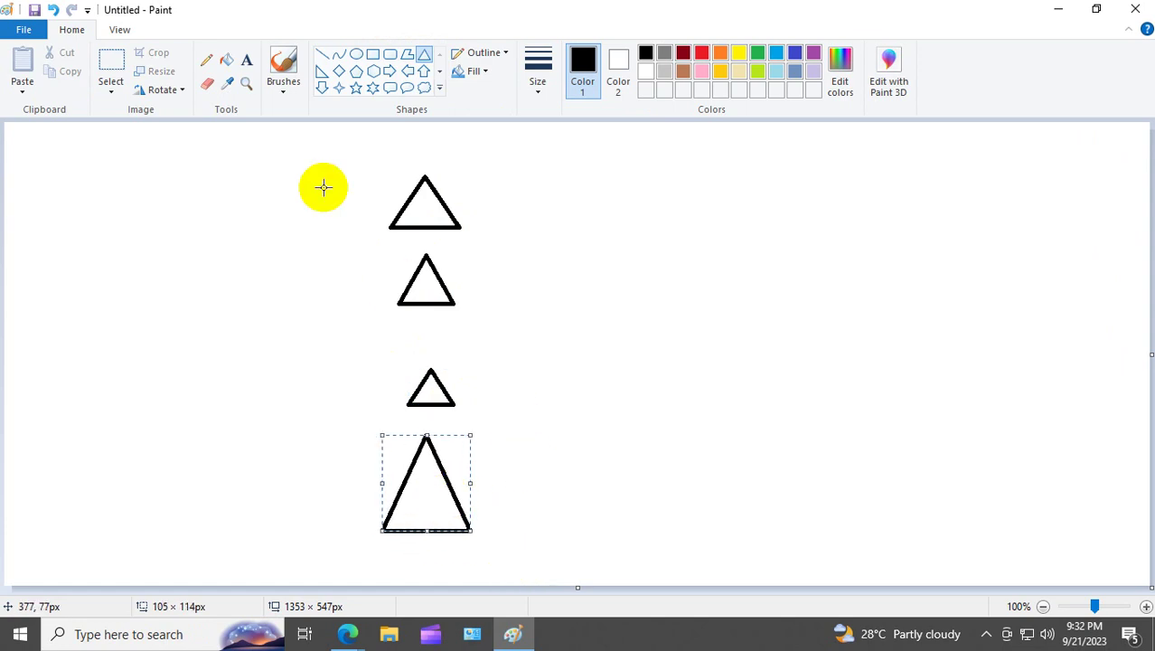
# Step: Add a four-point star above the triangles and a pencil curve running from the star down past them
pyautogui.click(338, 88)
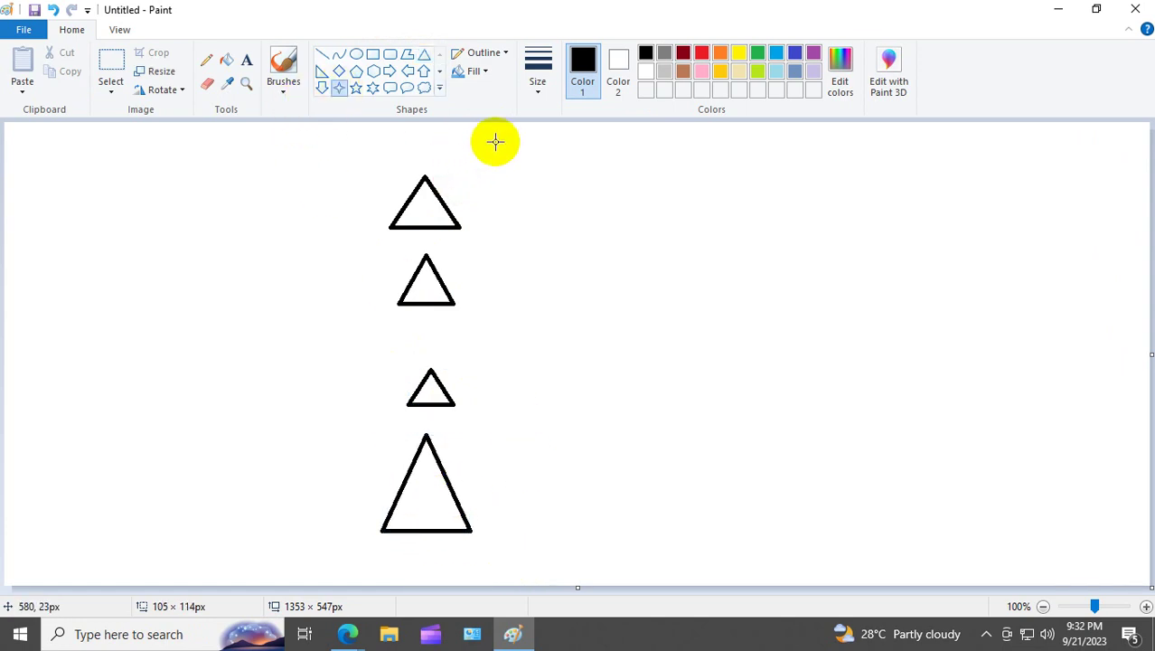
pyautogui.moveTo(494, 141); pyautogui.dragTo(539, 171)
pyautogui.click(532, 257)
pyautogui.click(207, 60)
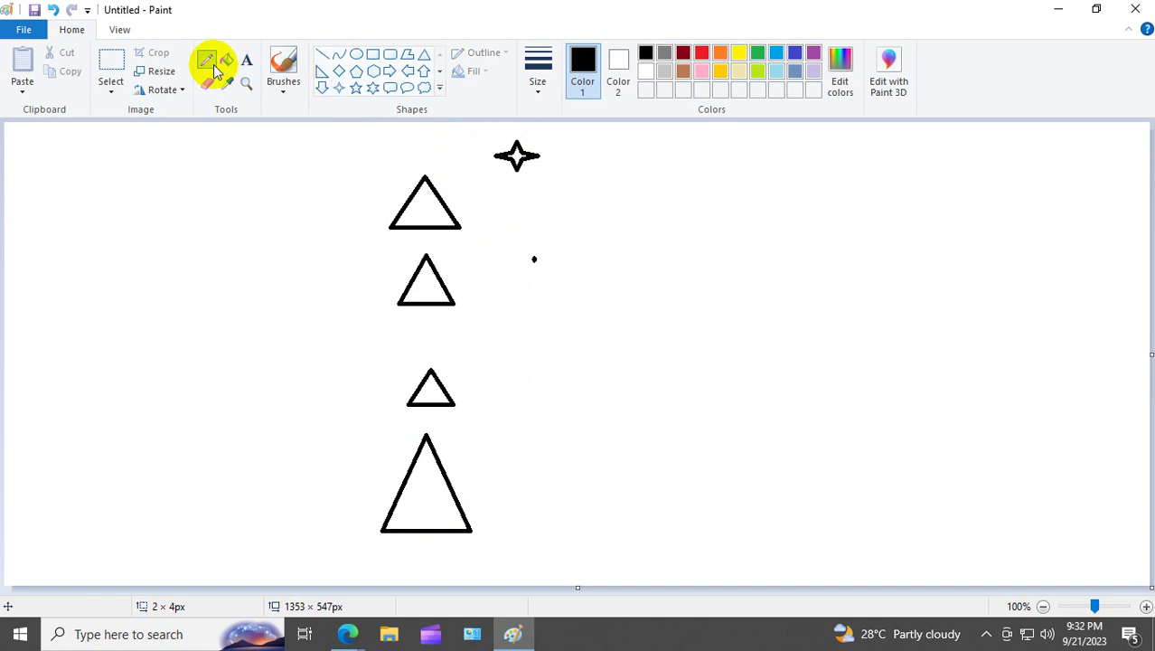
pyautogui.moveTo(530, 189)
pyautogui.mouseDown()
pyautogui.moveTo(510, 226)
pyautogui.moveTo(438, 275)
pyautogui.moveTo(478, 310)
pyautogui.moveTo(471, 377)
pyautogui.moveTo(451, 390)
pyautogui.moveTo(480, 491)
pyautogui.moveTo(463, 510)
pyautogui.mouseUp()
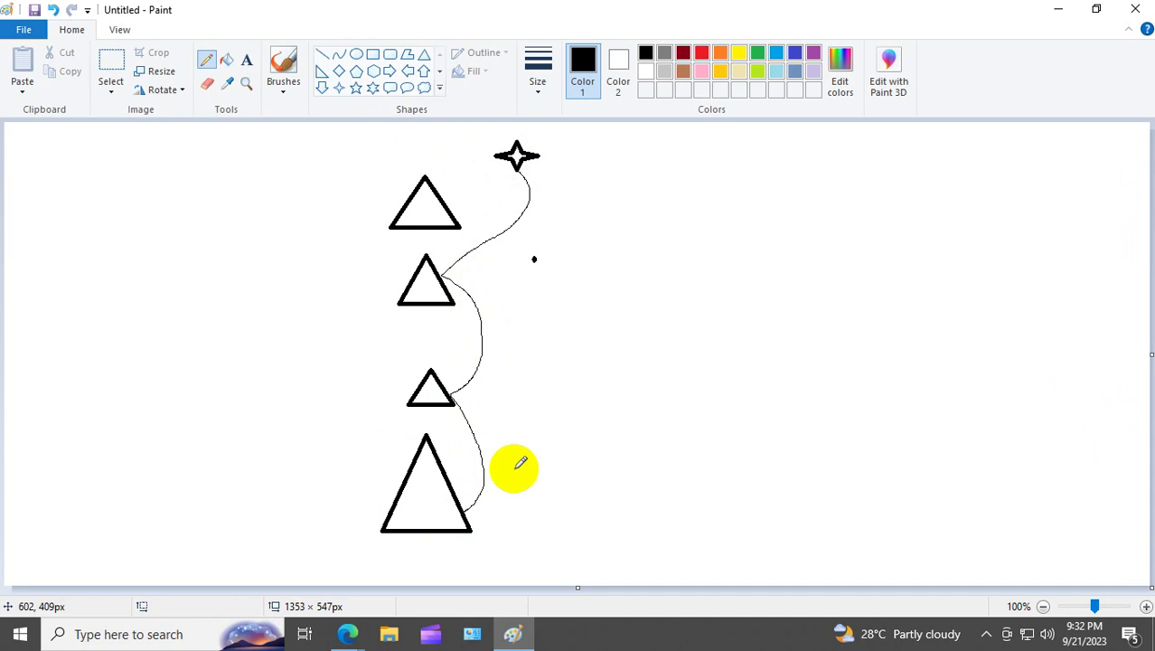
pyautogui.click(246, 61)
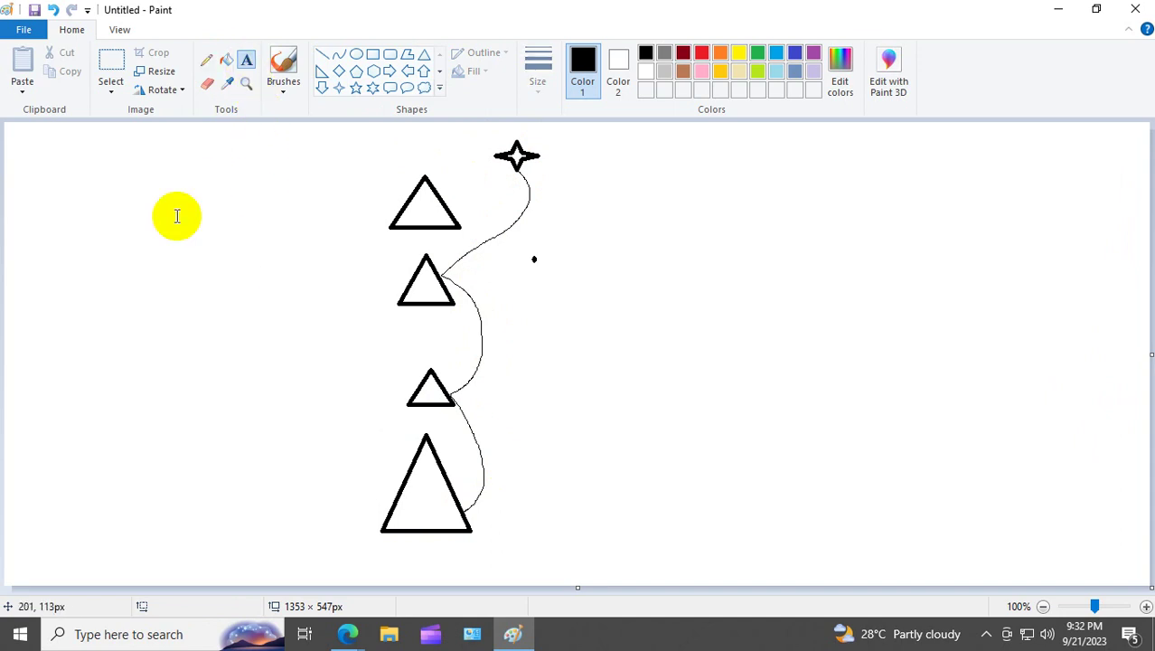
# Step: Create a tall text box on the left and type L, S, D and OU on separate lines
pyautogui.moveTo(120, 177); pyautogui.dragTo(211, 485)
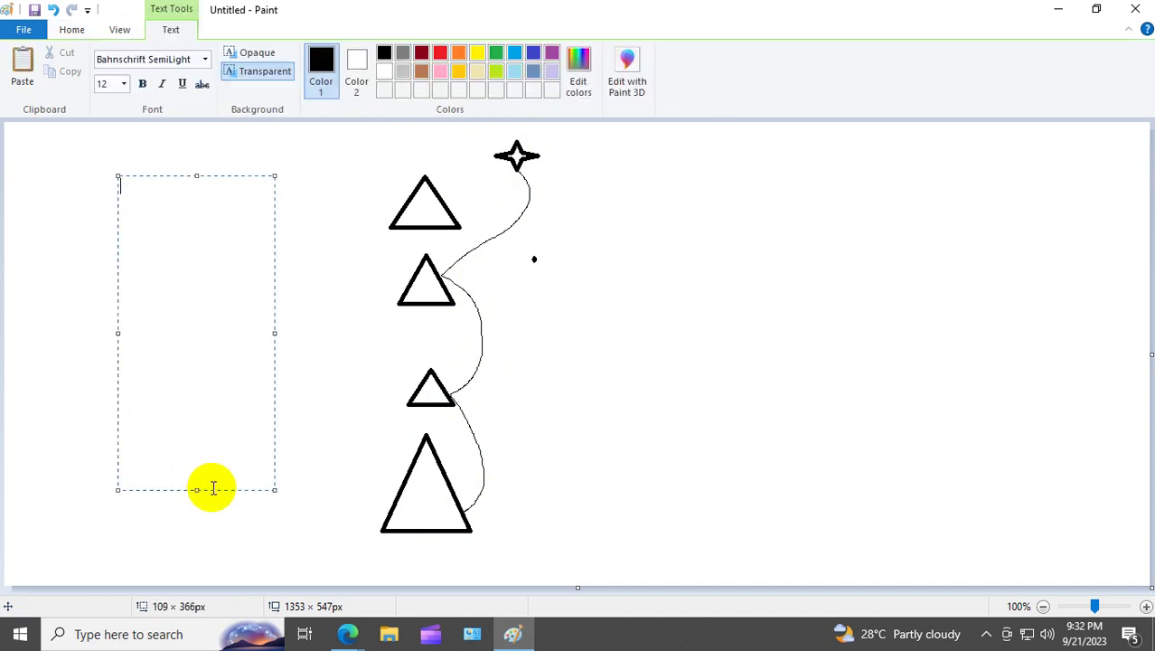
pyautogui.write('L')
pyautogui.press('Return')
pyautogui.press('Return')
pyautogui.write('D')
pyautogui.press('BackSpace')
pyautogui.write('S')
pyautogui.press('Return')
pyautogui.press('Return')
pyautogui.write('D')
pyautogui.press('Return')
pyautogui.write('OU')
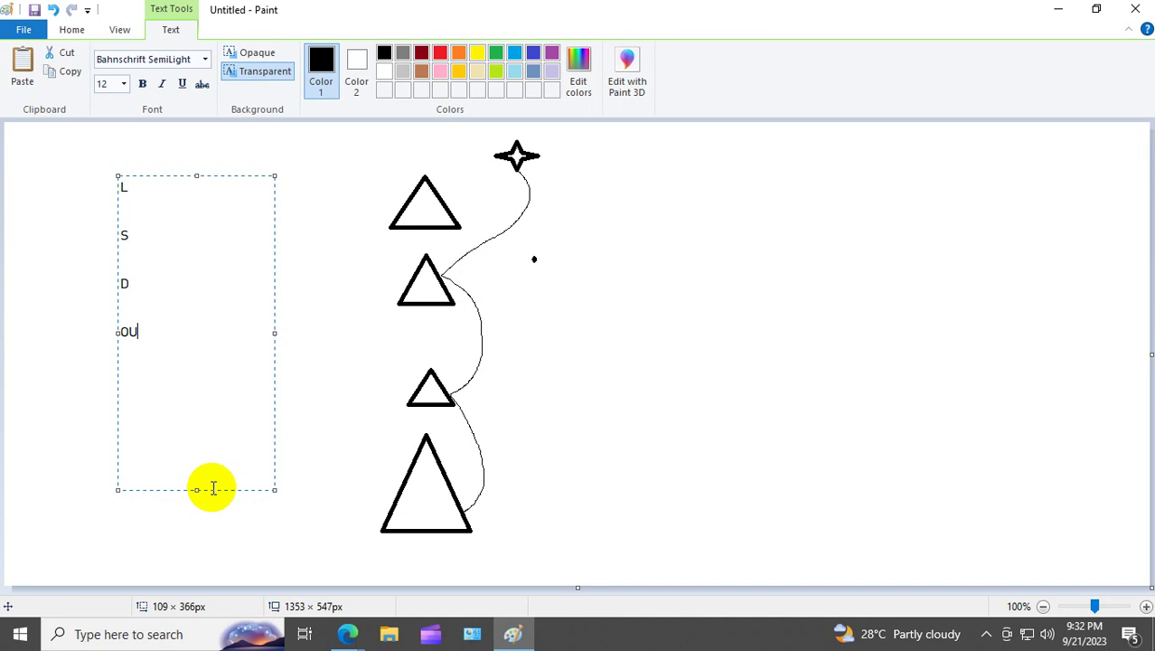
pyautogui.click(340, 379)
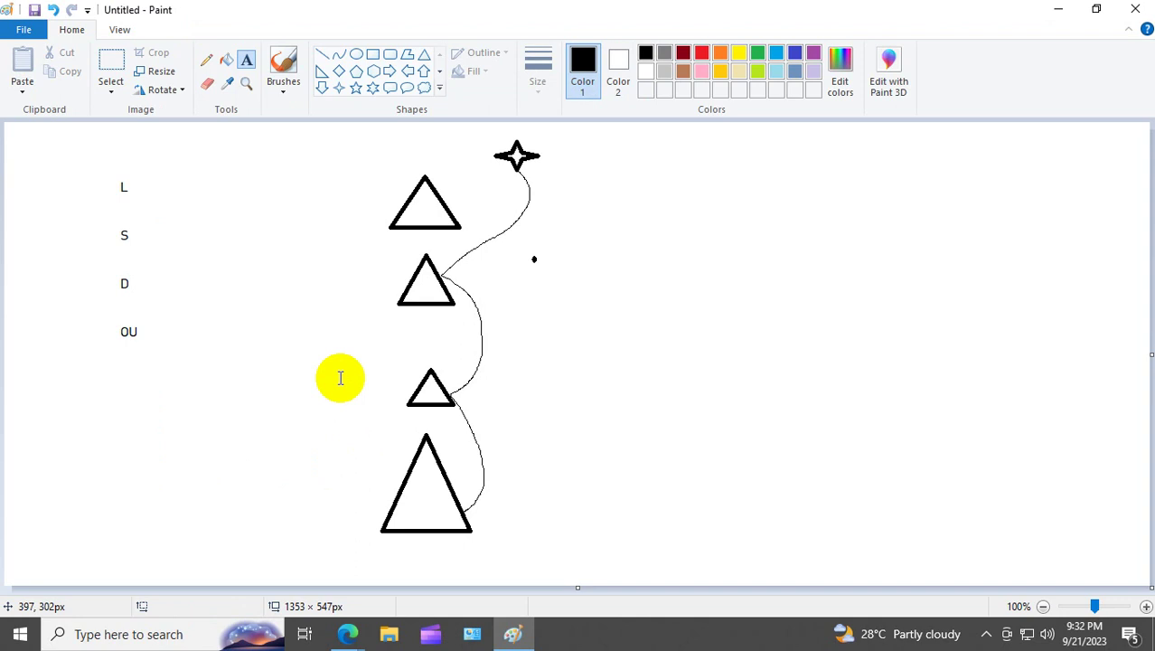
# Step: Clear a stray selection and place the word 'Locally' beside the L label
pyautogui.click(113, 67)
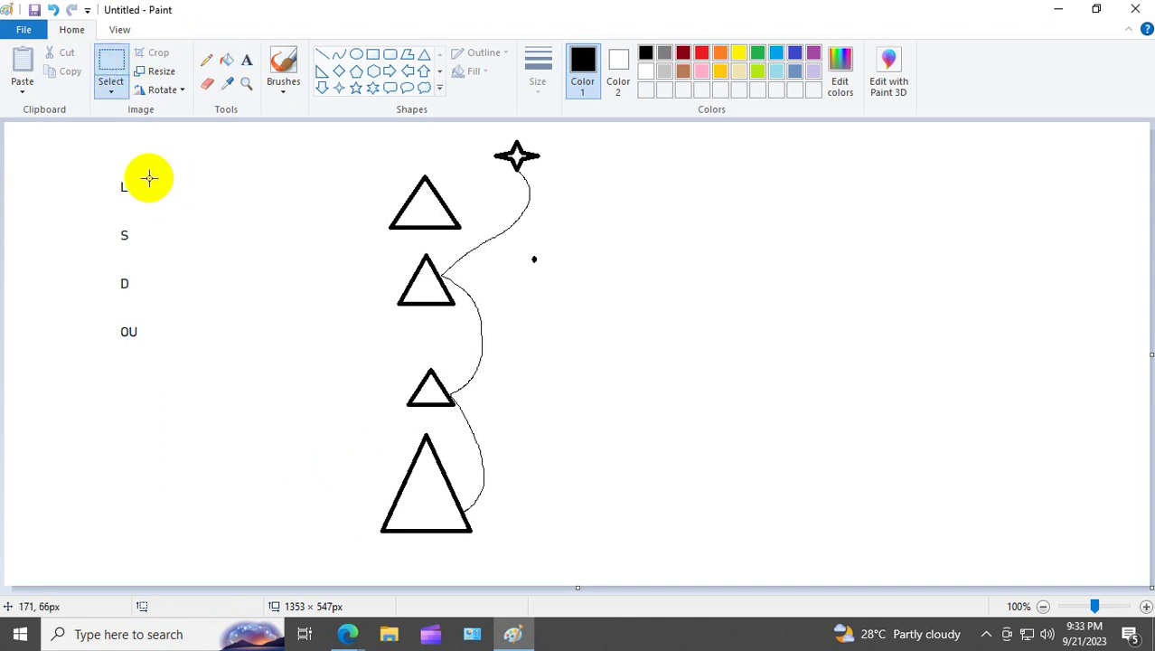
pyautogui.moveTo(146, 171); pyautogui.dragTo(262, 201)
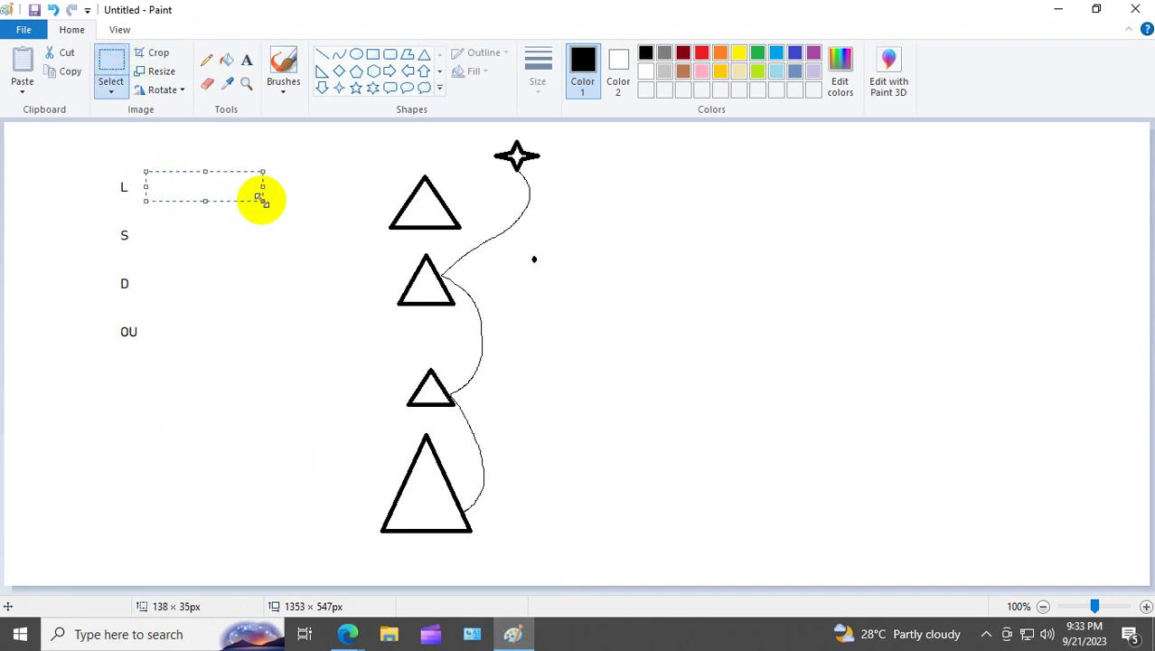
pyautogui.click(253, 217)
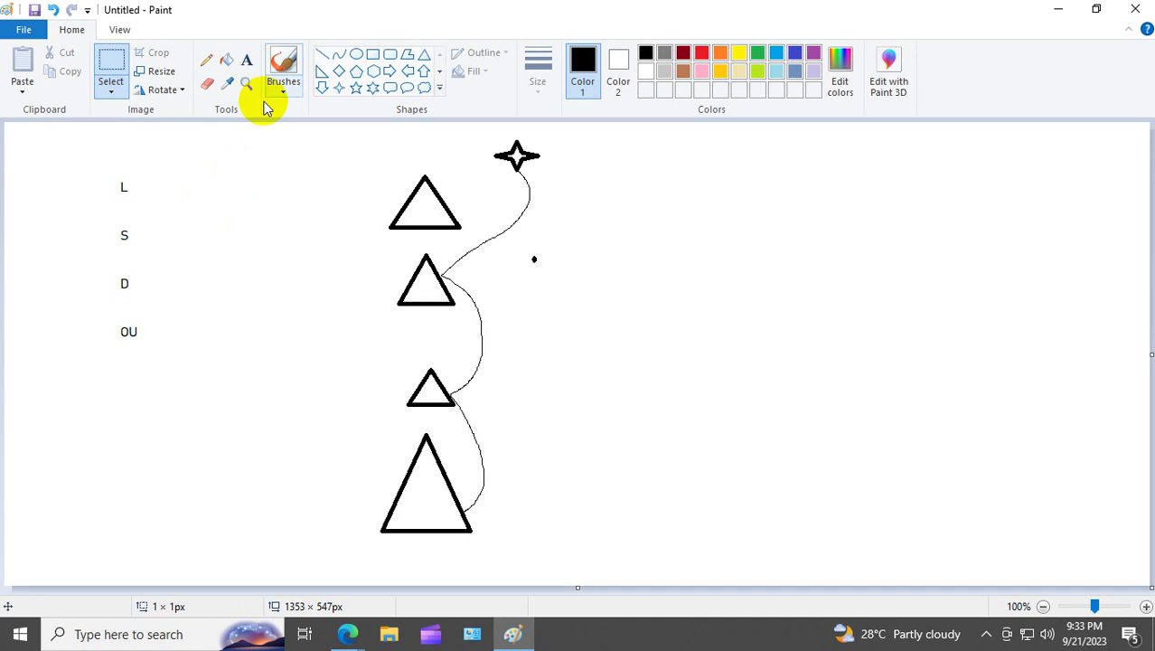
pyautogui.click(246, 59)
pyautogui.moveTo(142, 177); pyautogui.dragTo(265, 200)
pyautogui.write('Loc')
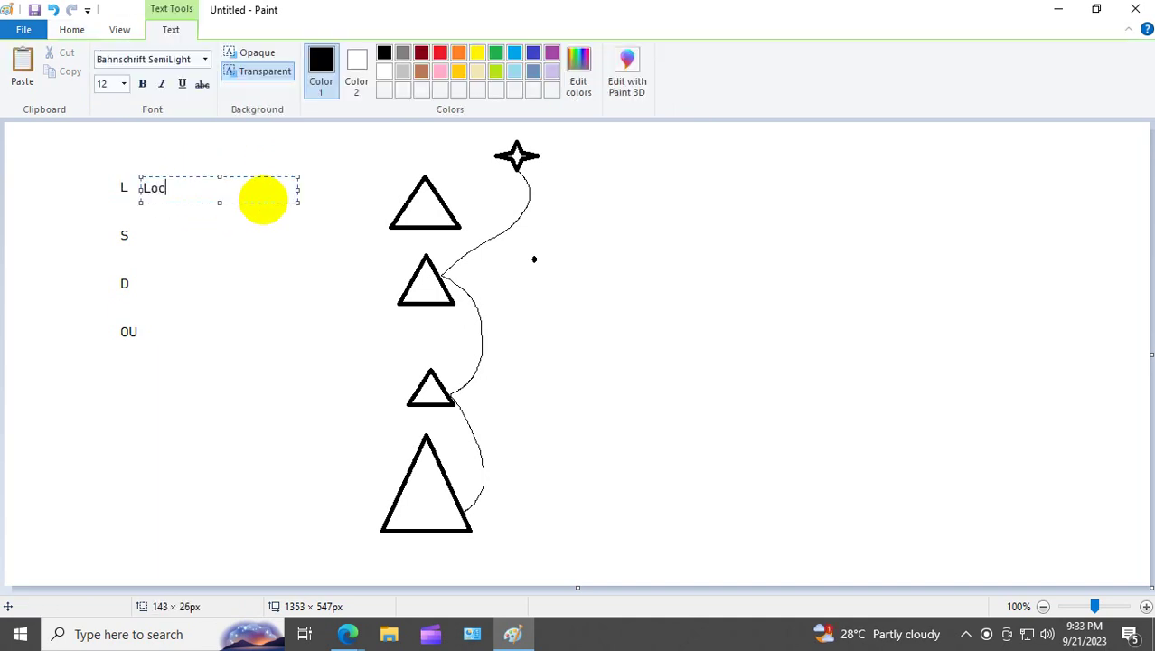
pyautogui.write('ally')
pyautogui.click(250, 263)
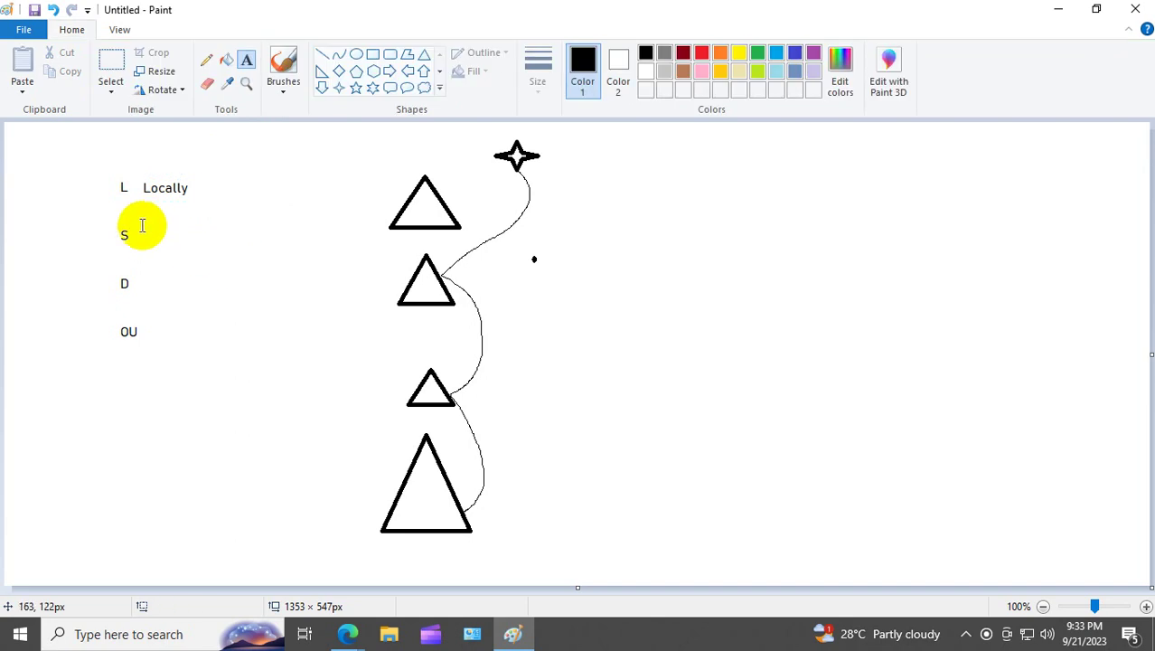
# Step: Add the words 'Site', 'Domain' and 'OU' beside the S, D and OU labels
pyautogui.moveTo(141, 227); pyautogui.dragTo(240, 242)
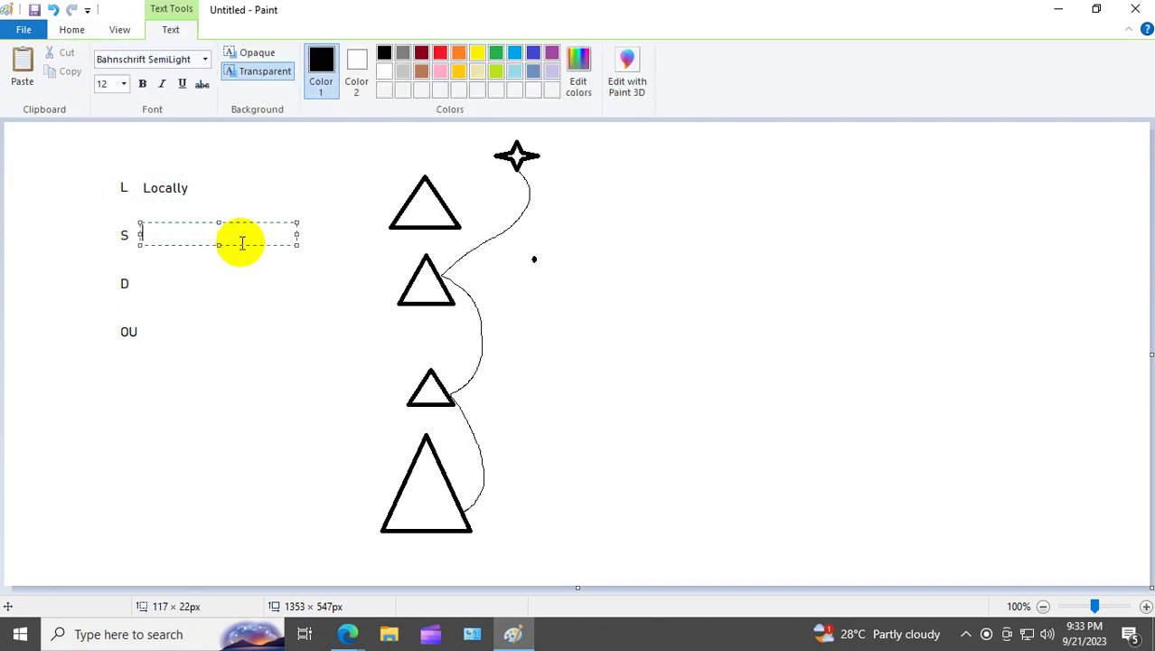
pyautogui.write('Site')
pyautogui.moveTo(140, 272); pyautogui.dragTo(236, 291)
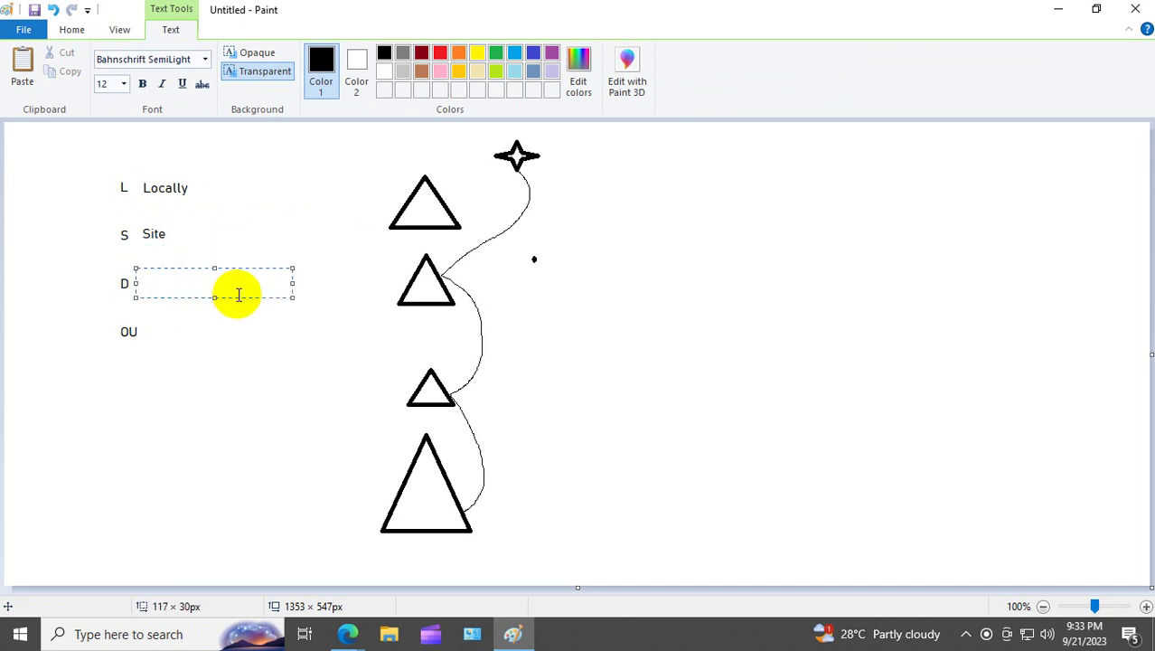
pyautogui.write('Domain')
pyautogui.click(217, 323)
pyautogui.moveTo(144, 327); pyautogui.dragTo(263, 352)
pyautogui.write('OU')
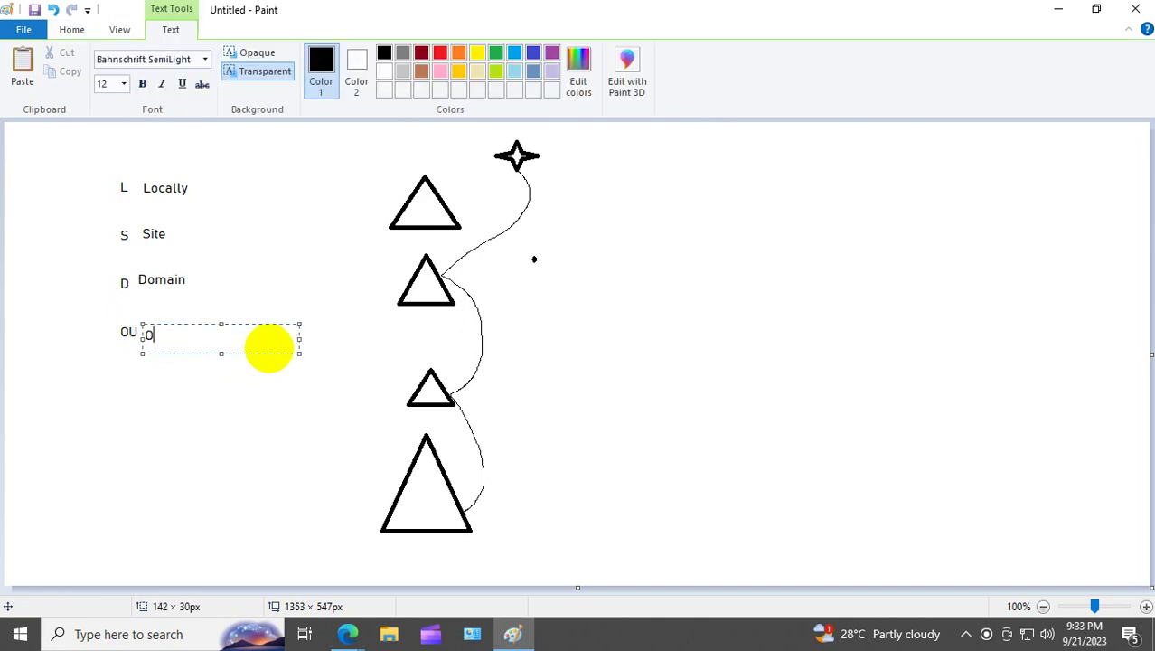
pyautogui.click(256, 410)
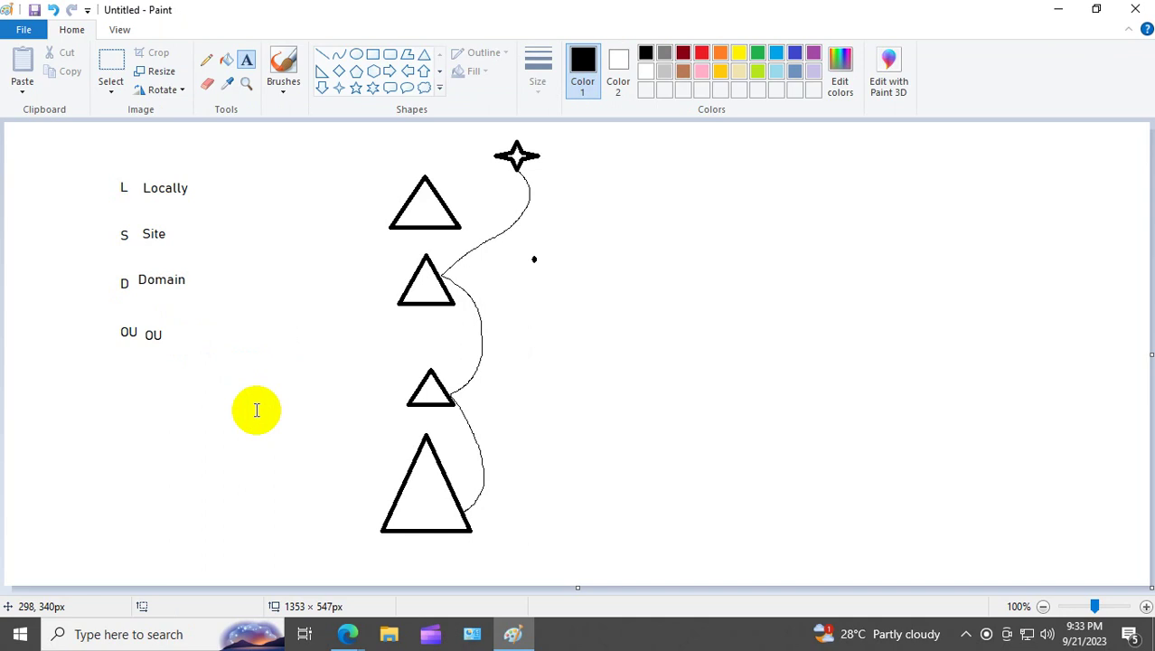
# Step: Sketch trial black pencil strokes by the labels, then switch Color 1 to green and stroke near OU
pyautogui.click(206, 59)
pyautogui.moveTo(167, 323); pyautogui.dragTo(231, 301)
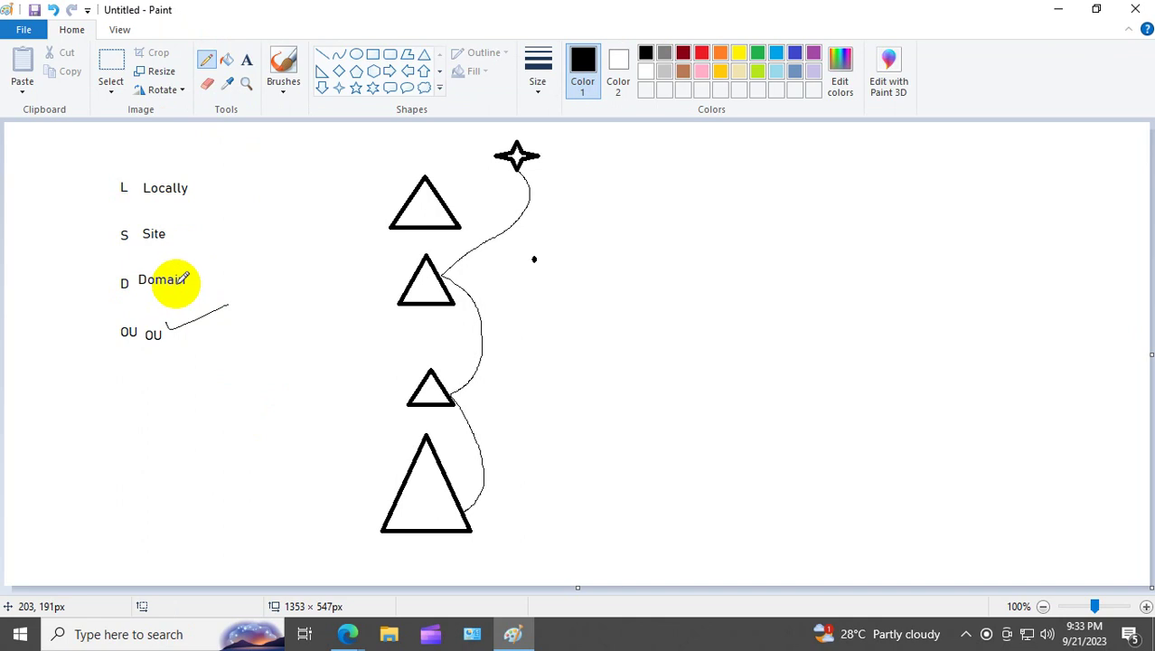
pyautogui.moveTo(153, 223); pyautogui.dragTo(230, 300)
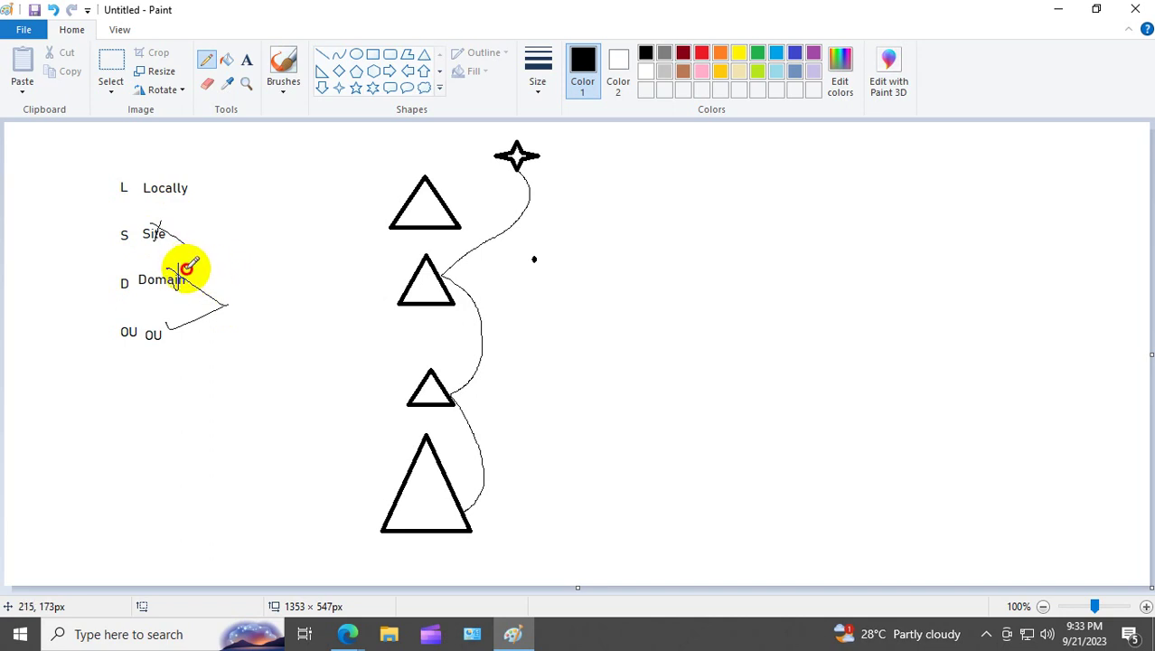
pyautogui.moveTo(184, 271); pyautogui.dragTo(225, 250)
pyautogui.moveTo(167, 322); pyautogui.dragTo(205, 326)
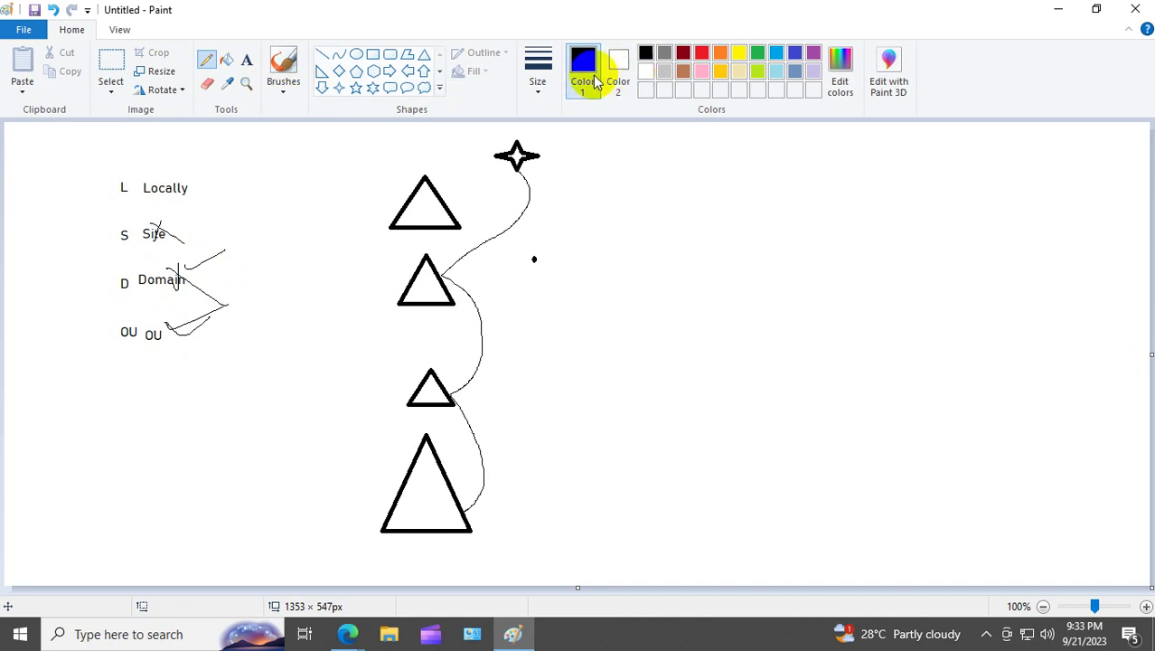
pyautogui.click(757, 52)
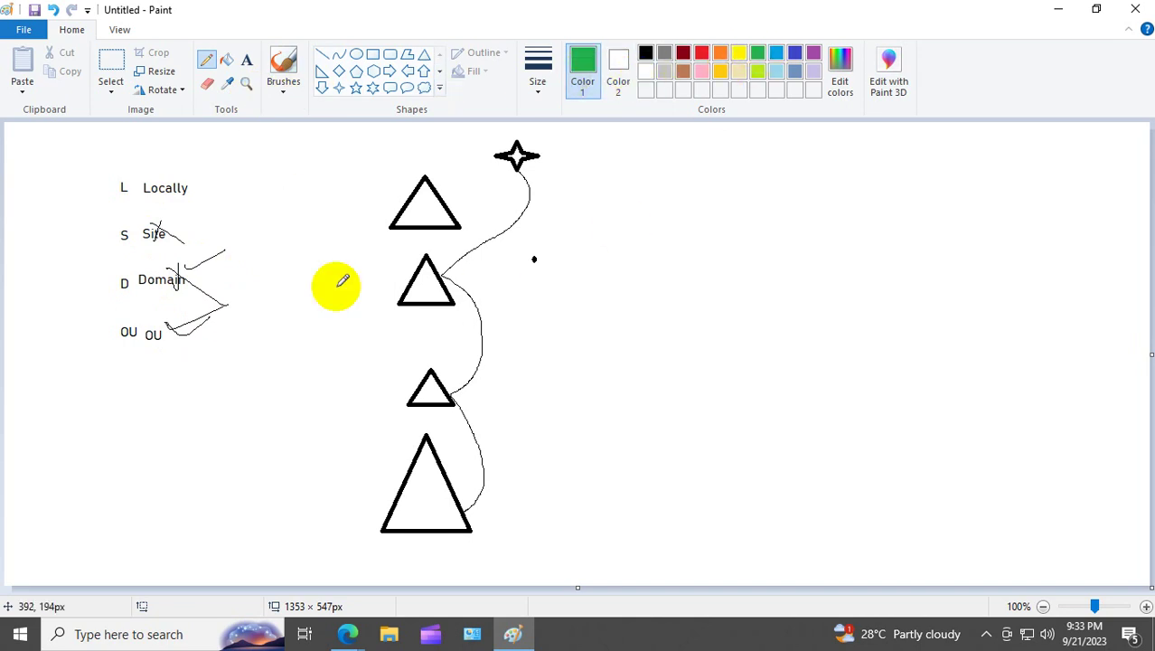
pyautogui.moveTo(172, 319)
pyautogui.mouseDown()
pyautogui.moveTo(181, 330)
pyautogui.moveTo(278, 275)
pyautogui.mouseUp()
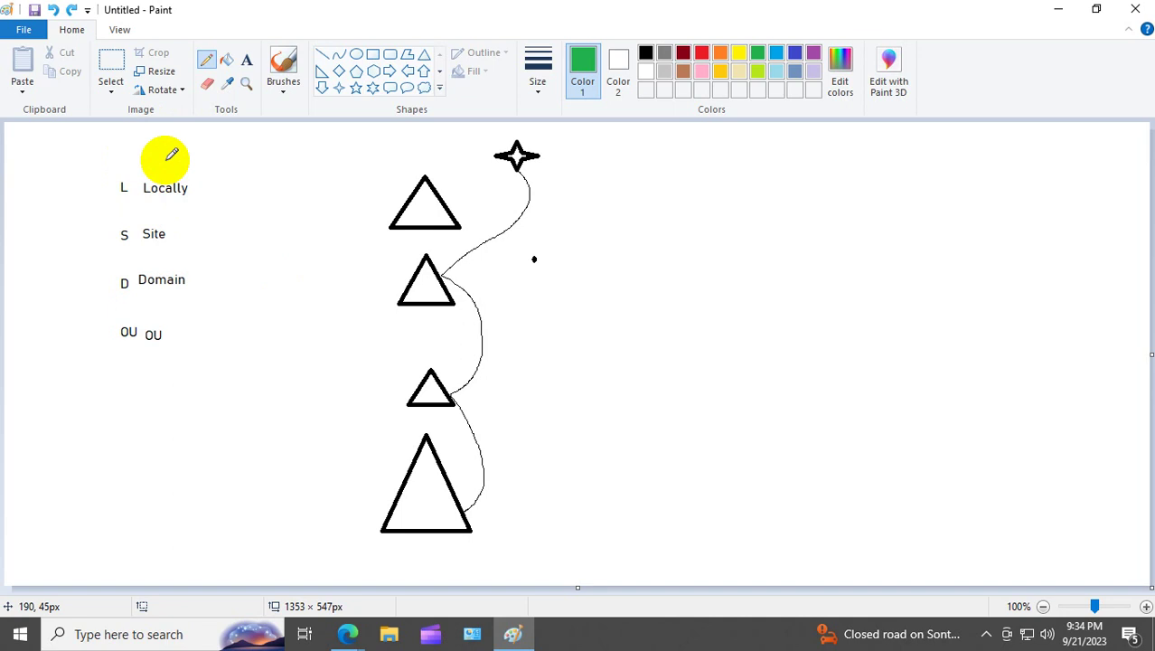
# Step: Draw green check marks beside Locally, Site, Domain and OU, plus a bracket along the letters
pyautogui.moveTo(169, 163)
pyautogui.mouseDown()
pyautogui.moveTo(172, 177)
pyautogui.moveTo(236, 133)
pyautogui.mouseUp()
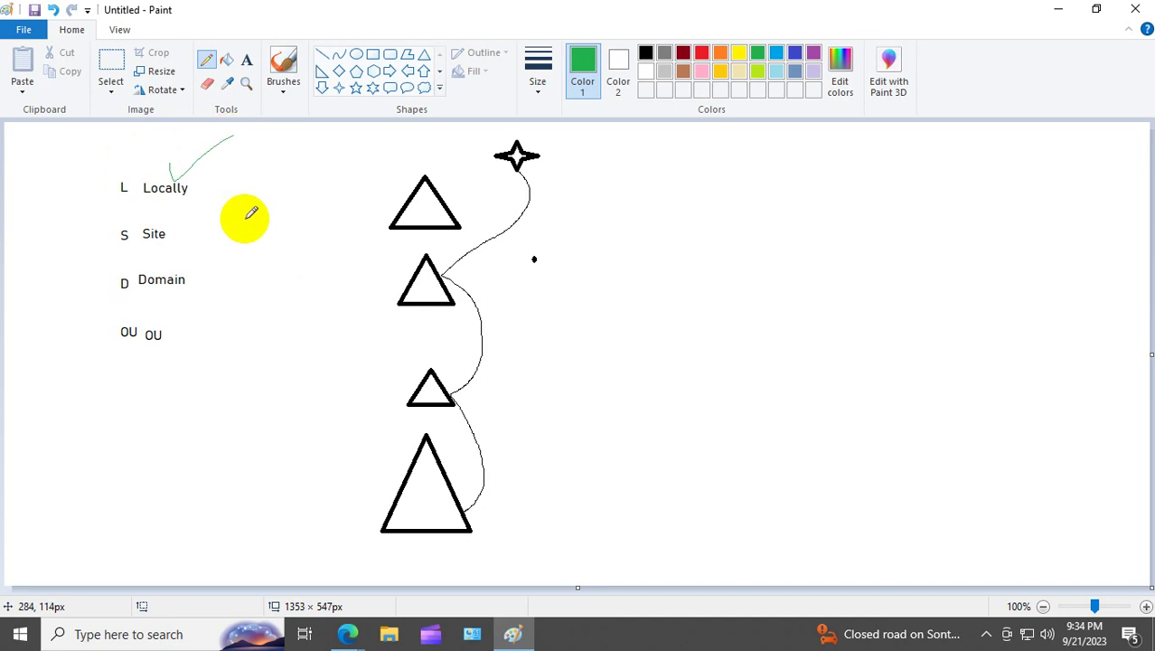
pyautogui.moveTo(156, 226); pyautogui.dragTo(185, 197)
pyautogui.moveTo(174, 271); pyautogui.dragTo(207, 249)
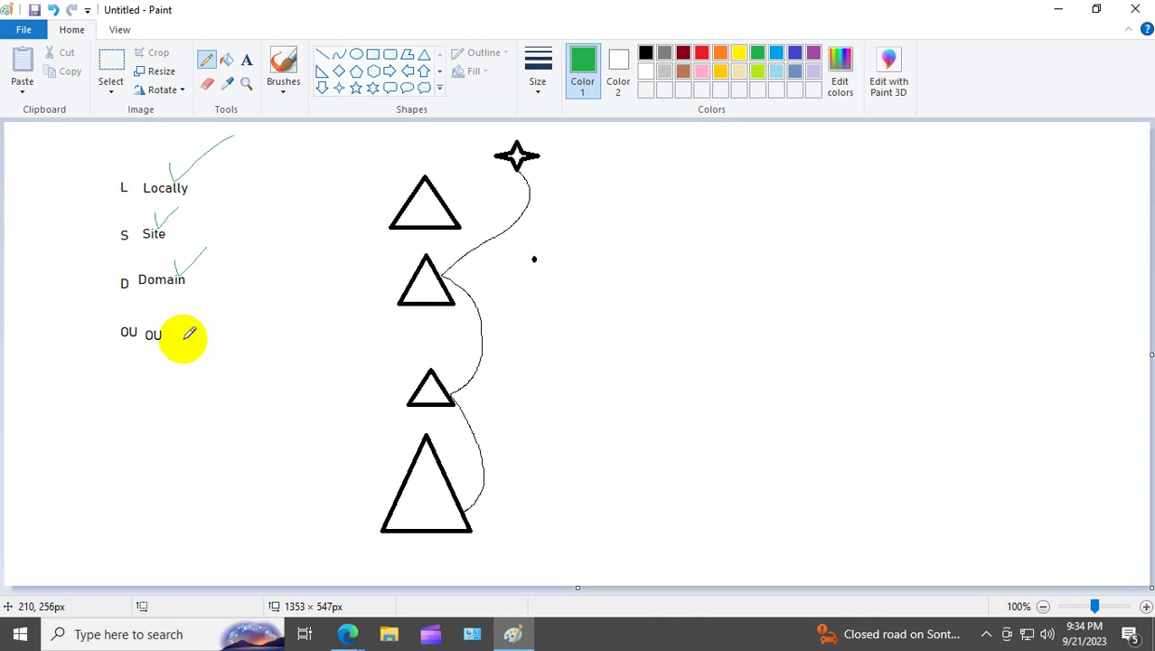
pyautogui.moveTo(169, 331); pyautogui.dragTo(204, 317)
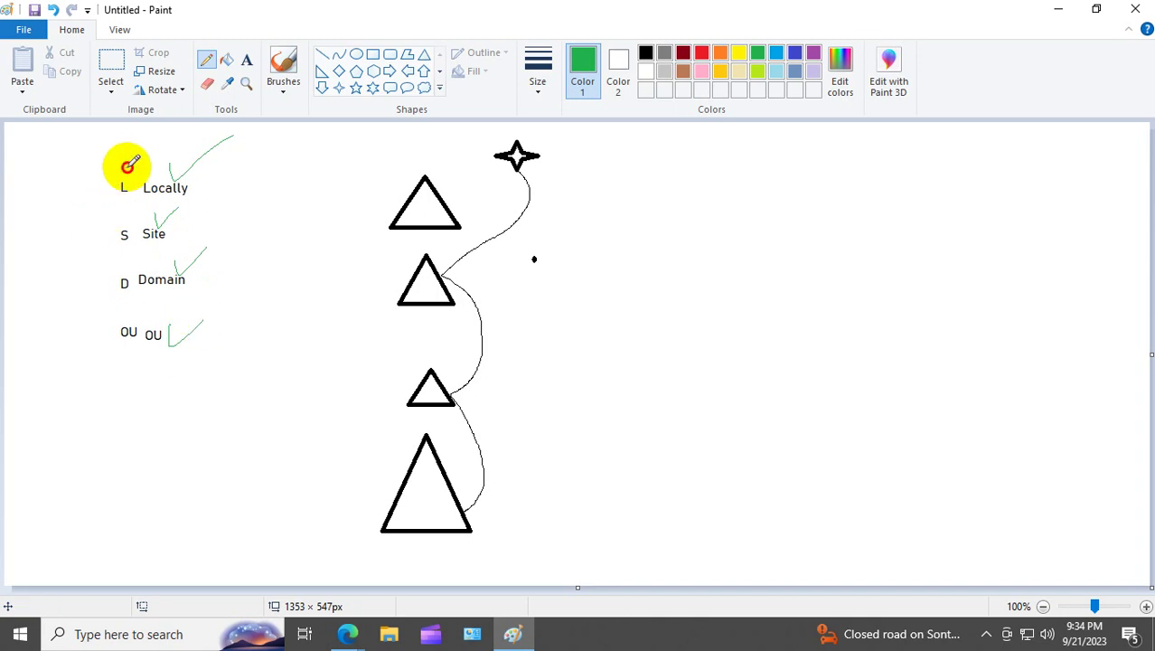
pyautogui.moveTo(133, 164)
pyautogui.mouseDown()
pyautogui.moveTo(97, 233)
pyautogui.moveTo(102, 314)
pyautogui.moveTo(118, 346)
pyautogui.moveTo(140, 159)
pyautogui.mouseUp()
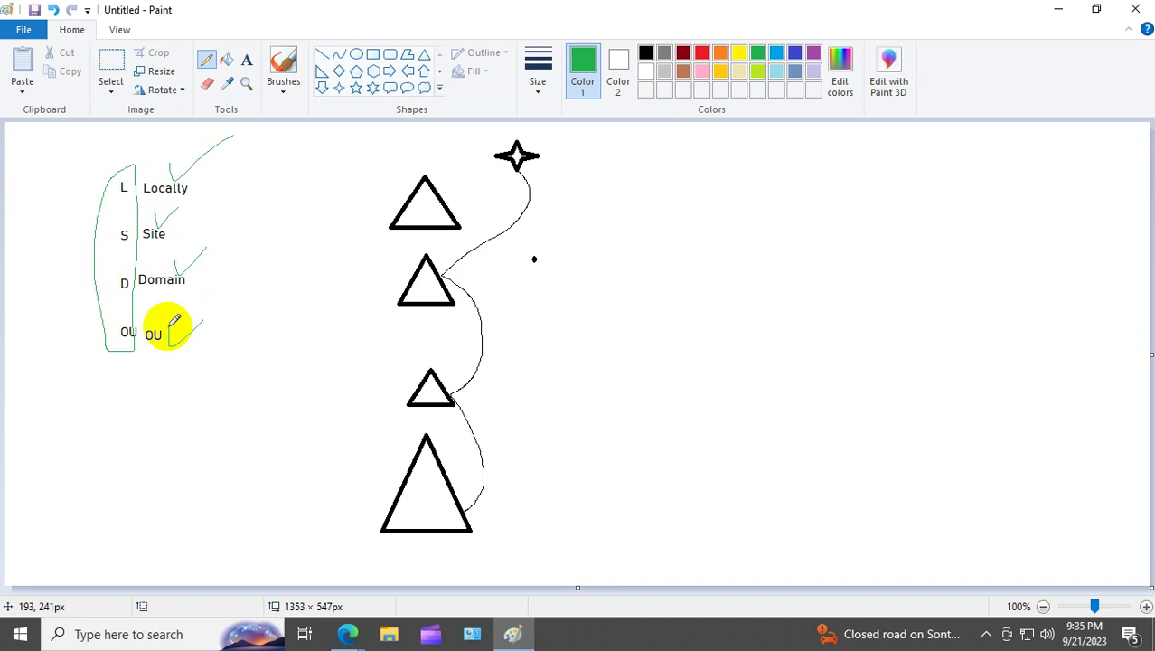
# Step: Extend long green strokes up-right from the OU, Site and Domain labels
pyautogui.moveTo(169, 346); pyautogui.dragTo(284, 303)
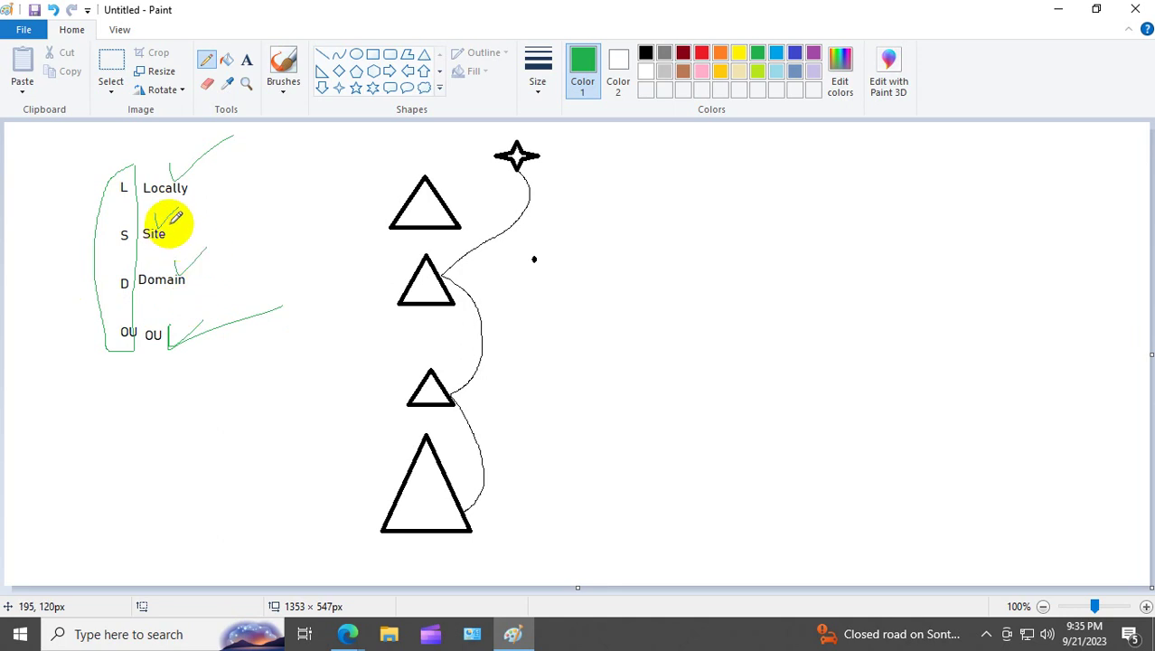
pyautogui.moveTo(168, 229); pyautogui.dragTo(232, 201)
pyautogui.moveTo(207, 253)
pyautogui.mouseDown()
pyautogui.moveTo(188, 276)
pyautogui.moveTo(293, 241)
pyautogui.mouseUp()
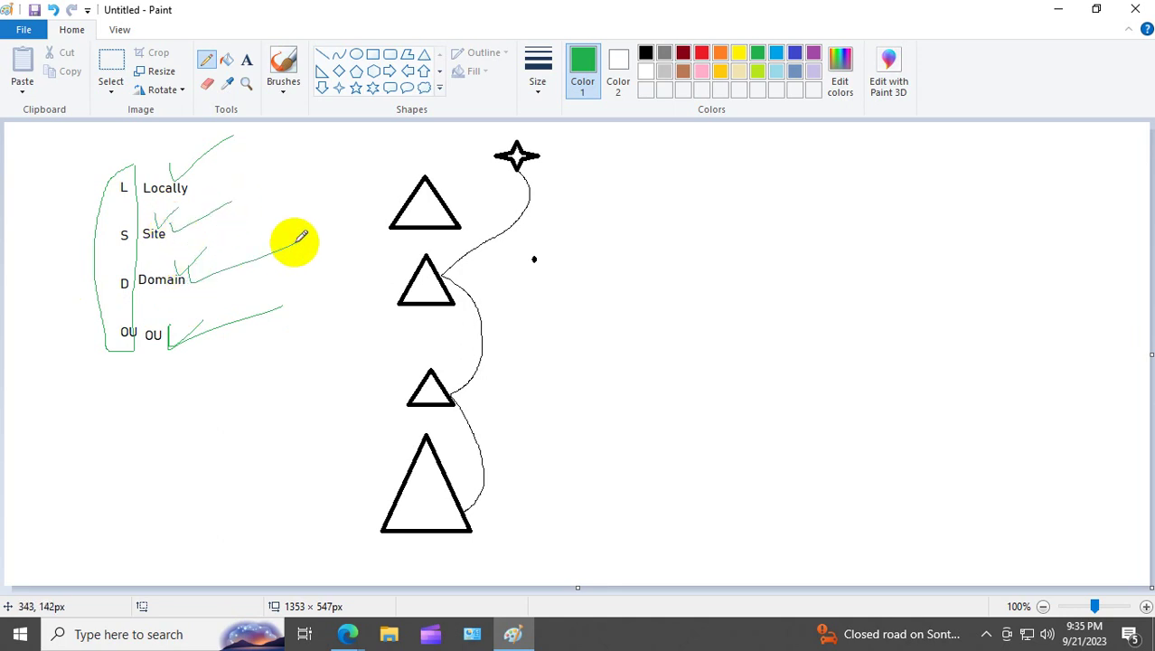
pyautogui.moveTo(175, 328)
pyautogui.mouseDown()
pyautogui.moveTo(172, 353)
pyautogui.moveTo(297, 310)
pyautogui.mouseUp()
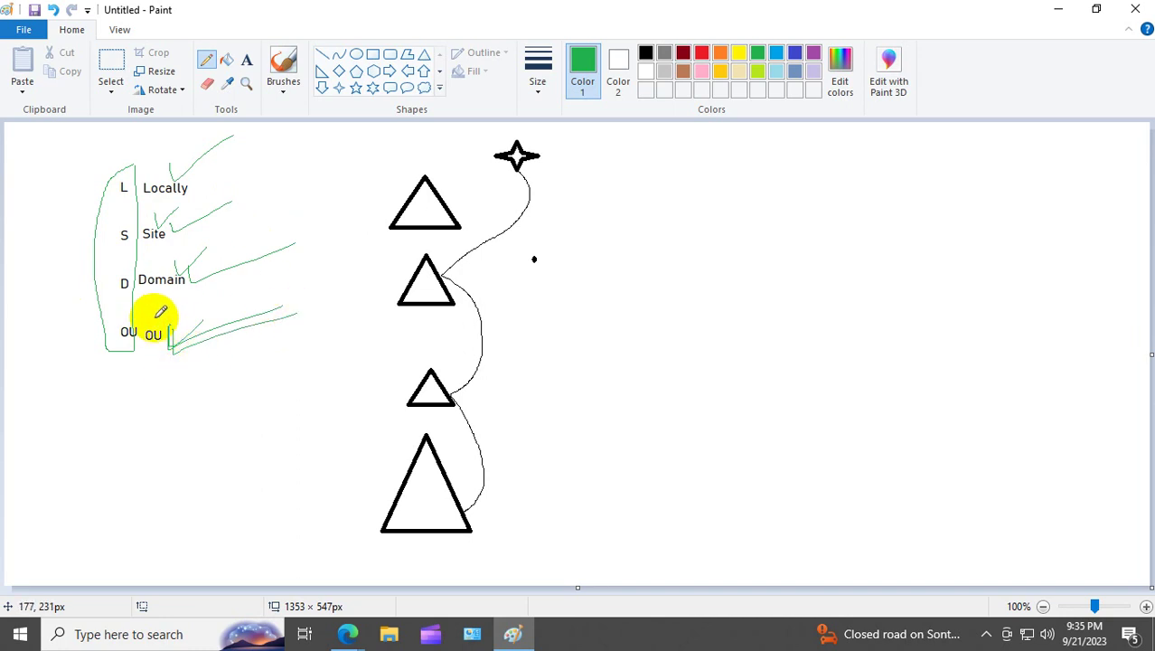
pyautogui.moveTo(156, 322); pyautogui.dragTo(218, 285)
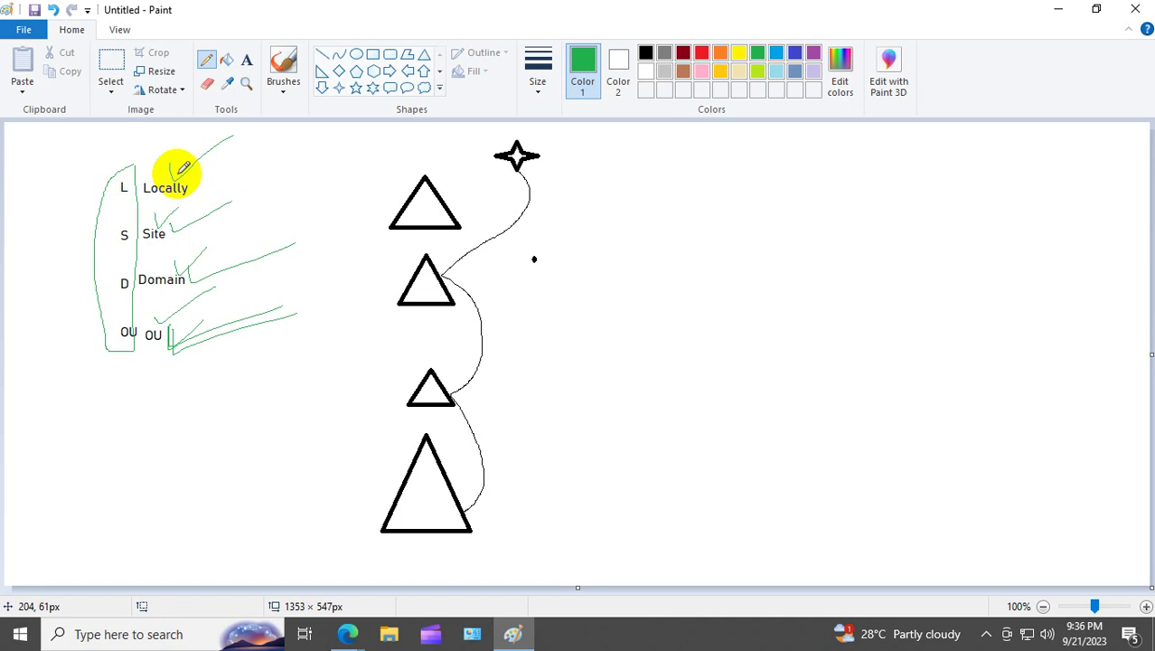
pyautogui.rightClick(25, 635)
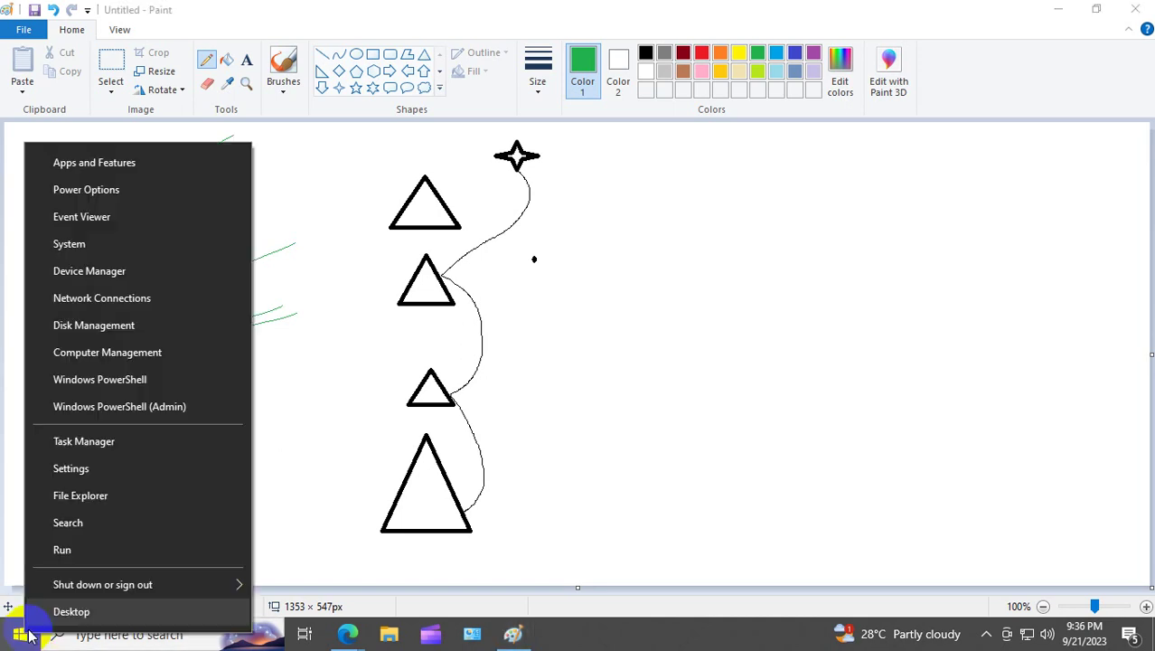
pyautogui.click(112, 549)
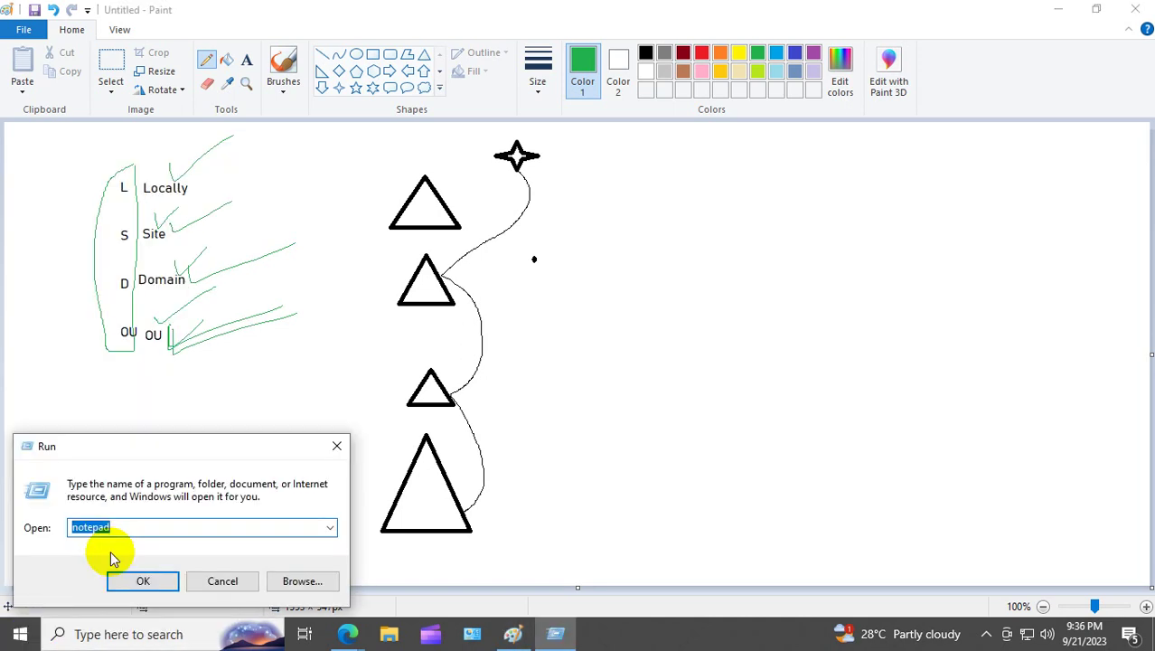
pyautogui.write('gpedit.msc')
pyautogui.press('Return')
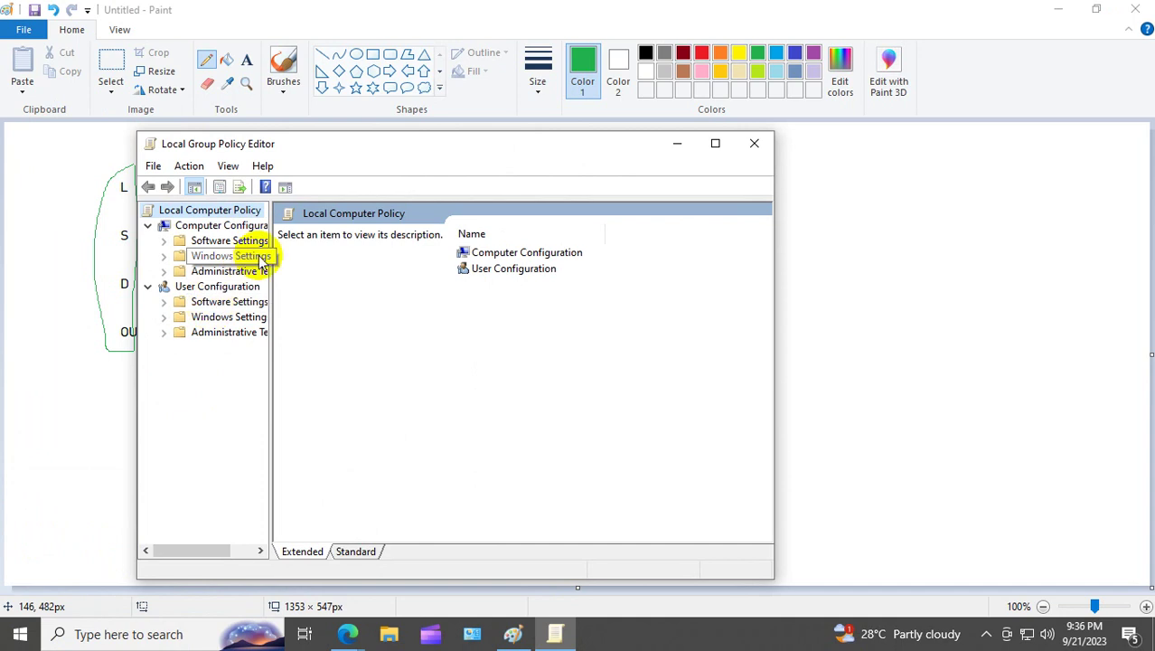
pyautogui.moveTo(271, 267); pyautogui.dragTo(542, 284)
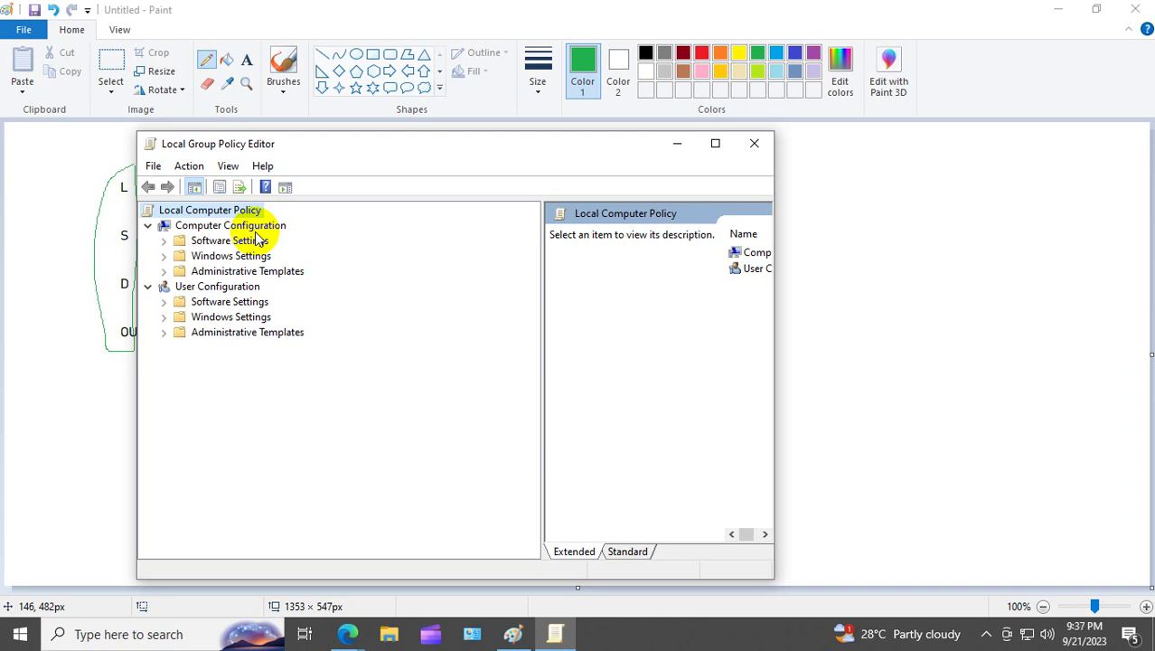
pyautogui.click(755, 144)
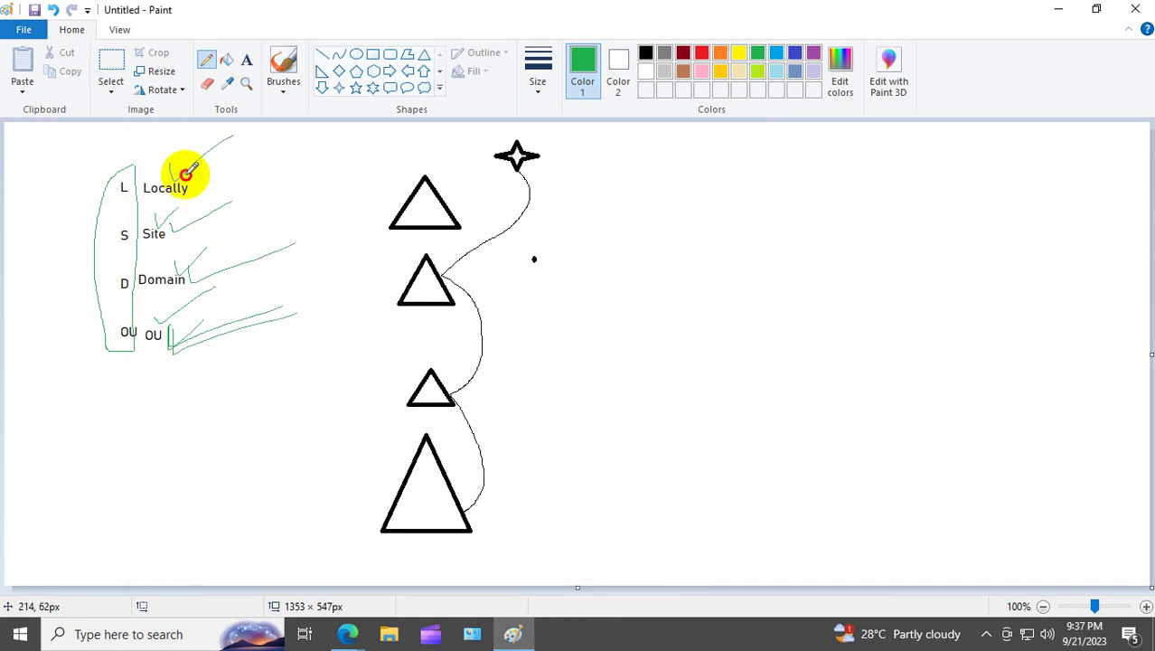
# Step: Draw green strokes rising up-right from Locally, Site, Domain and OU
pyautogui.moveTo(187, 194); pyautogui.dragTo(298, 140)
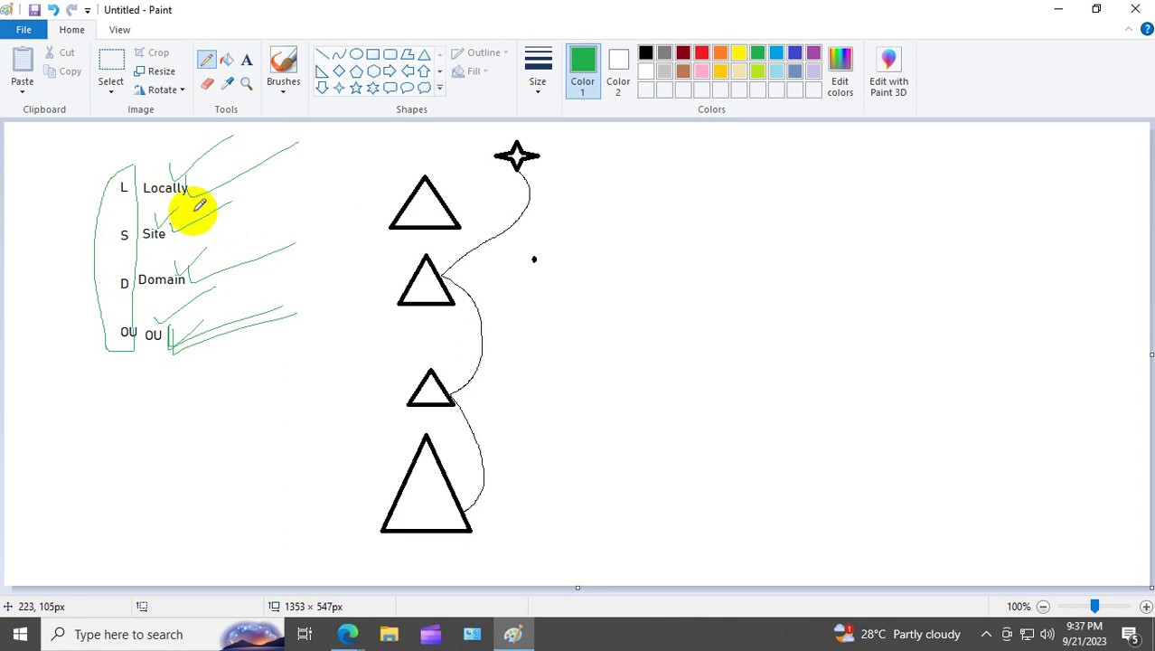
pyautogui.moveTo(161, 224); pyautogui.dragTo(242, 200)
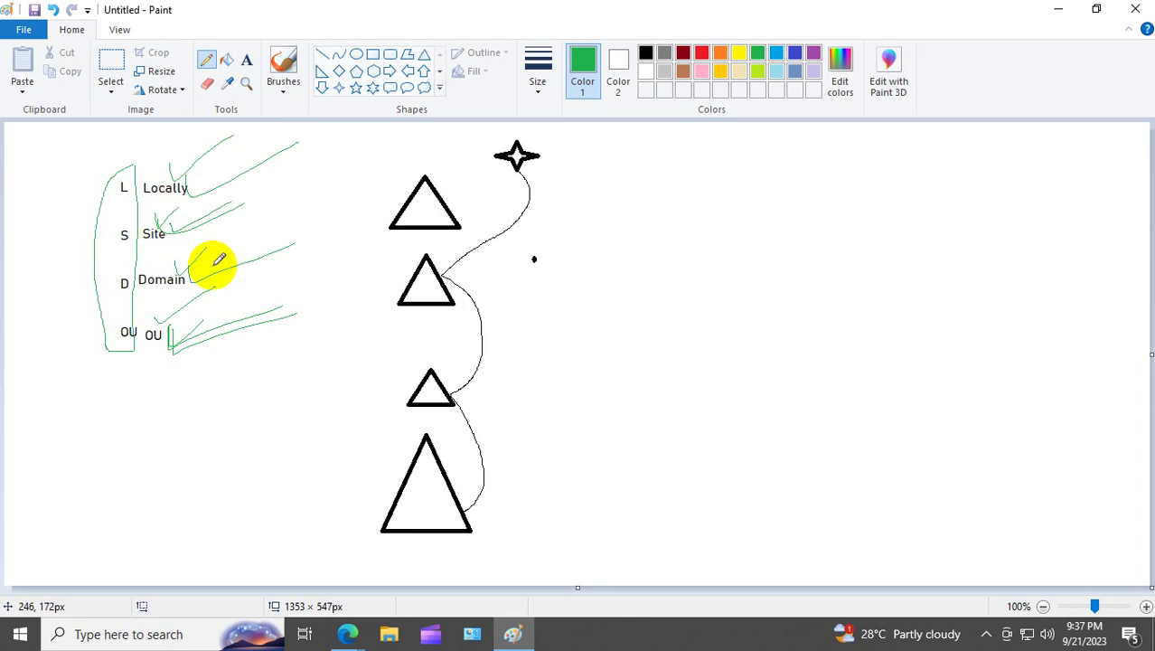
pyautogui.moveTo(192, 275); pyautogui.dragTo(251, 255)
pyautogui.moveTo(167, 327)
pyautogui.mouseDown()
pyautogui.moveTo(227, 320)
pyautogui.moveTo(273, 291)
pyautogui.mouseUp()
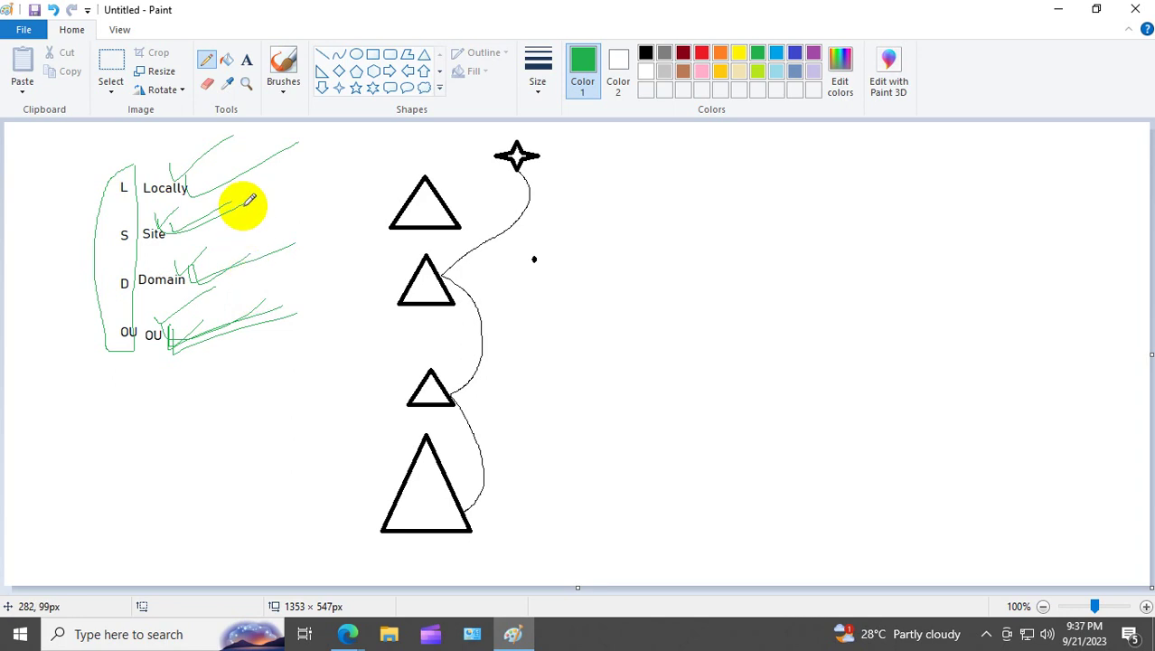
# Step: Pencil another green stroke from each of Locally, Site, Domain and OU
pyautogui.click(156, 180)
pyautogui.moveTo(157, 180); pyautogui.dragTo(232, 126)
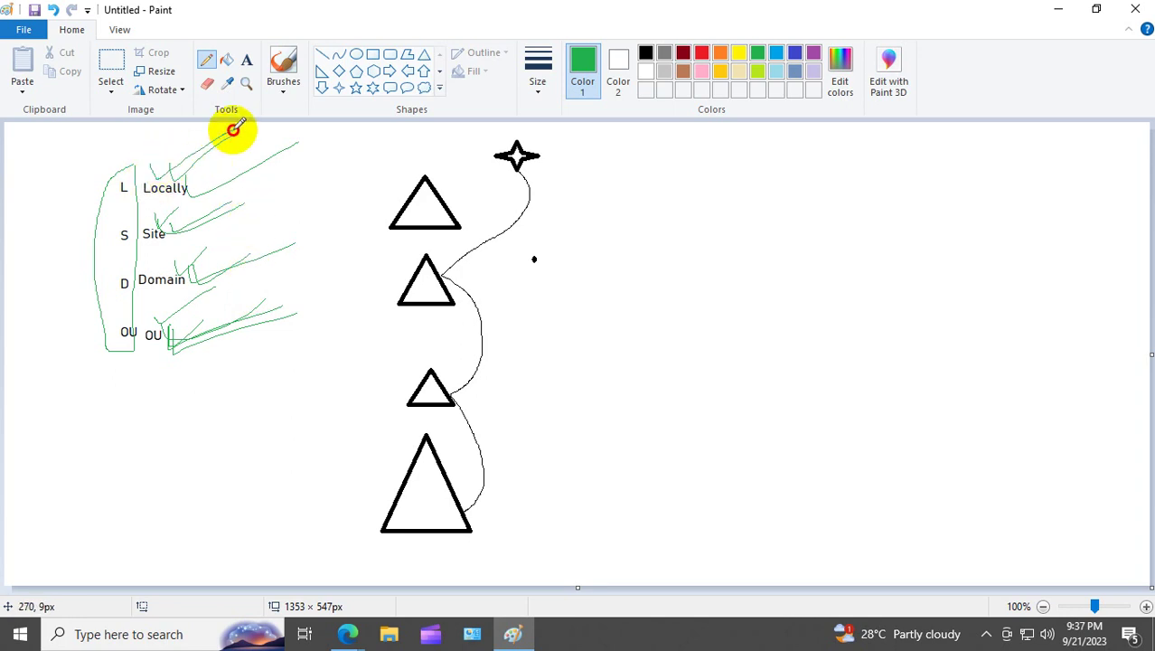
pyautogui.moveTo(150, 220); pyautogui.dragTo(268, 187)
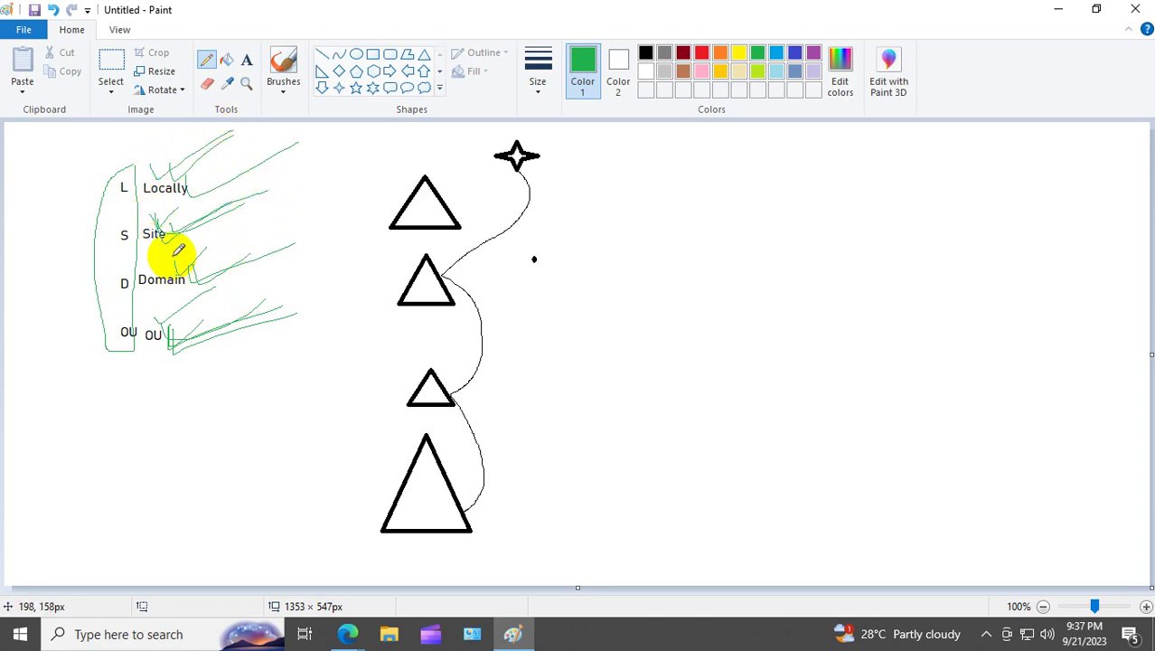
pyautogui.moveTo(176, 250); pyautogui.dragTo(284, 245)
pyautogui.moveTo(160, 327); pyautogui.dragTo(299, 338)
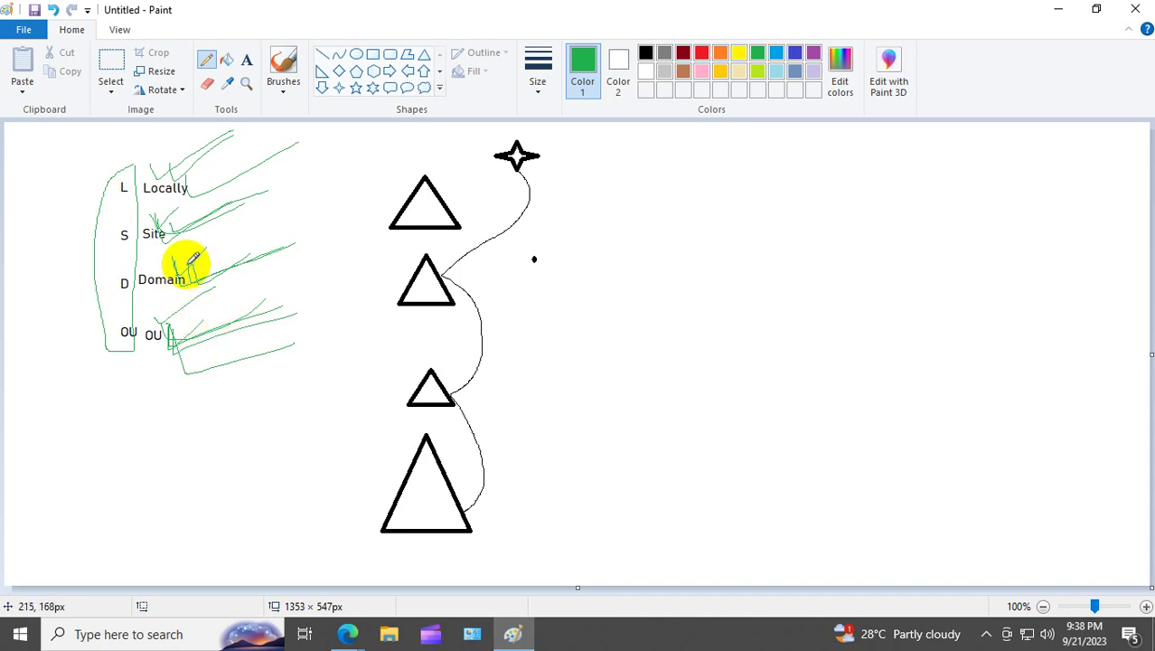
# Step: Add more green strokes beside Domain and OU, then minimize Paint
pyautogui.click(190, 285)
pyautogui.moveTo(190, 284); pyautogui.dragTo(305, 231)
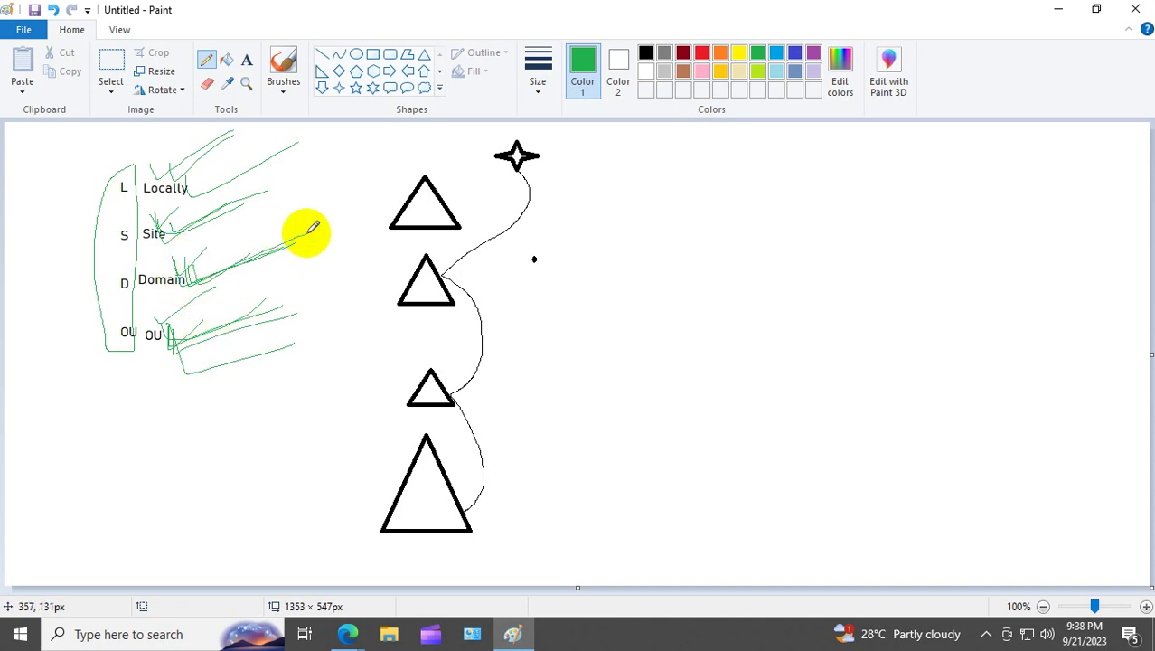
pyautogui.moveTo(172, 328)
pyautogui.mouseDown()
pyautogui.moveTo(180, 345)
pyautogui.moveTo(283, 333)
pyautogui.mouseUp()
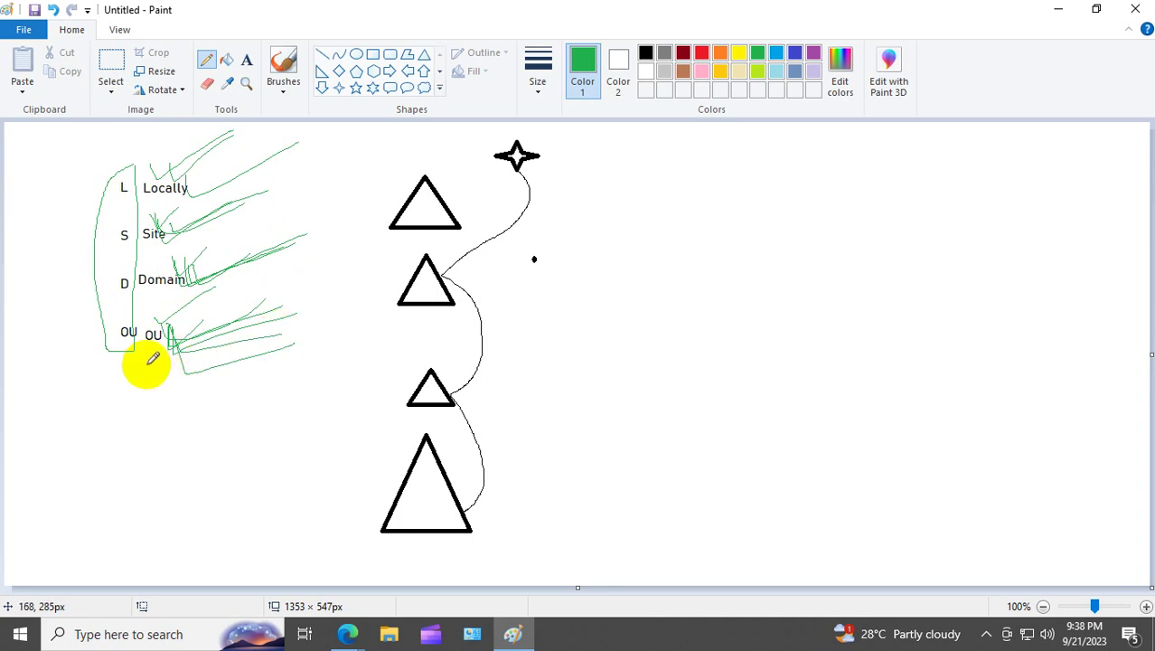
pyautogui.moveTo(156, 355); pyautogui.dragTo(219, 335)
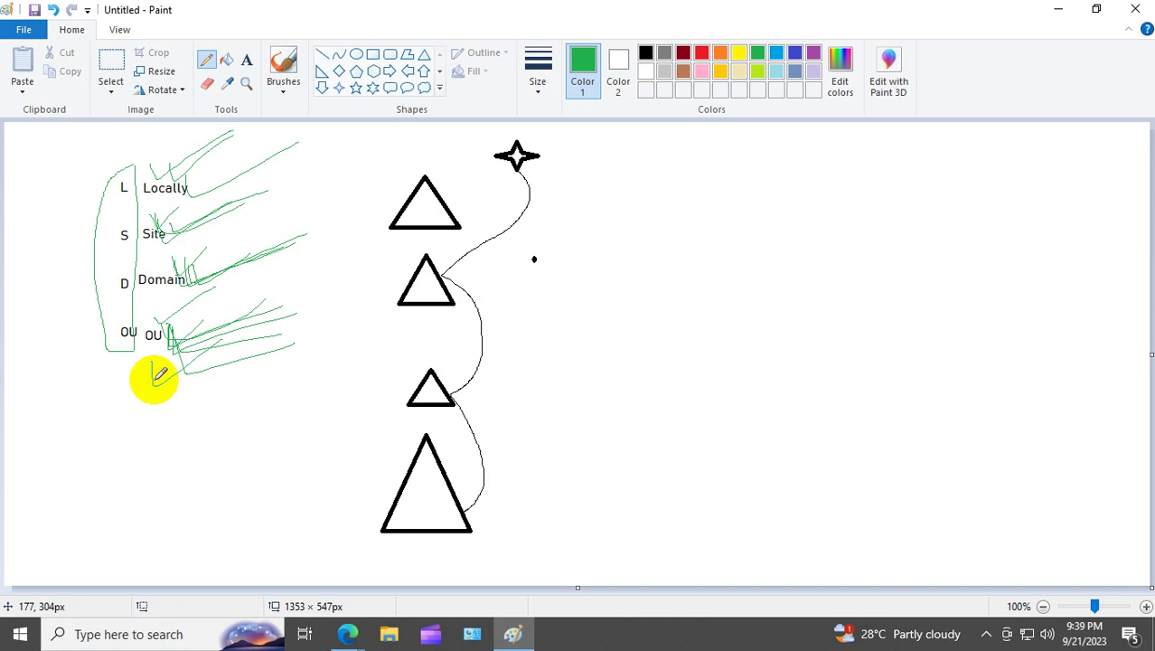
pyautogui.click(1059, 11)
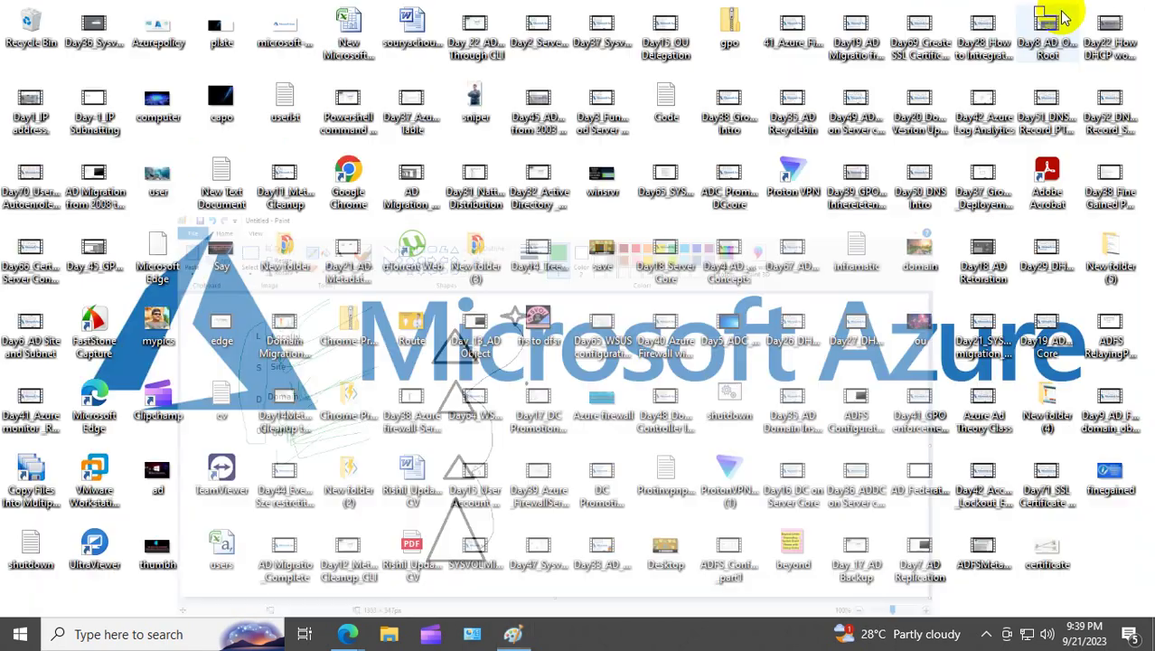
# Step: Launch VMware Workstation from the desktop icon and close the Software Updates notice
pyautogui.click(95, 466)
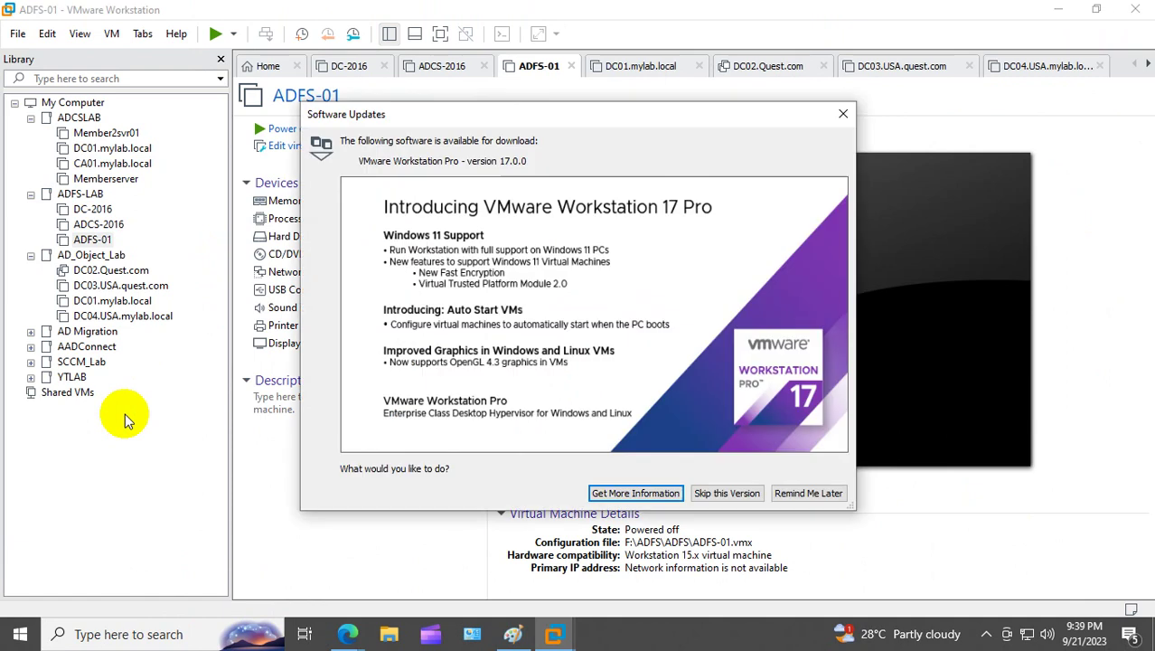
pyautogui.click(842, 115)
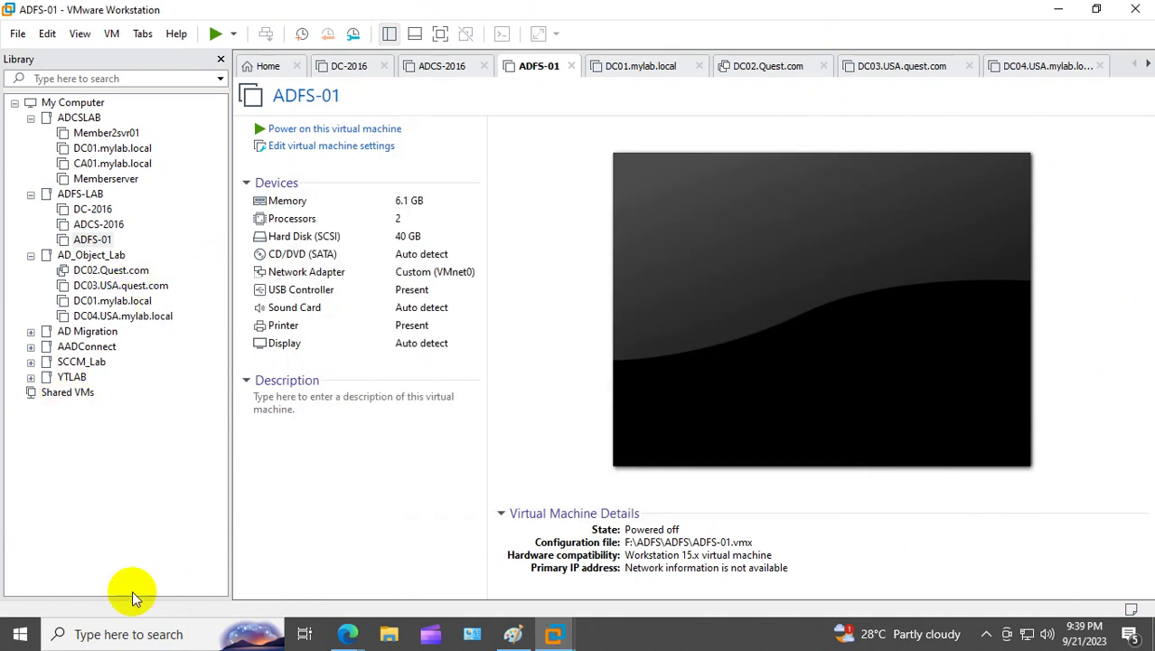
# Step: Go to the Virtual Machines folder in the user's Documents on drive F:
pyautogui.click(389, 634)
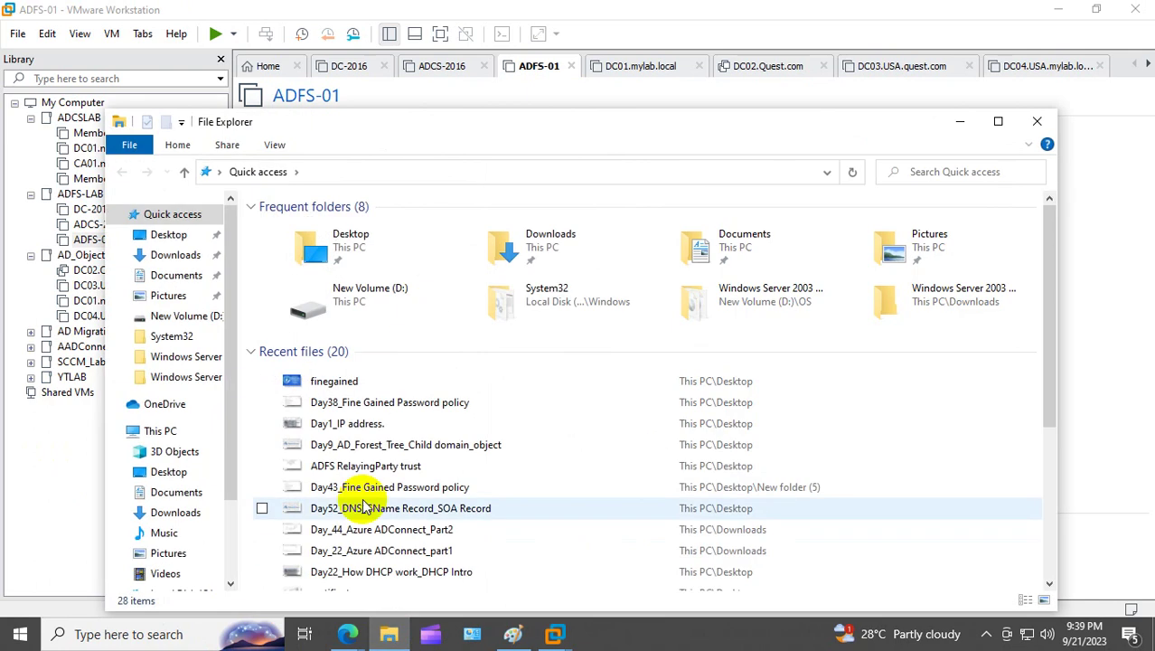
pyautogui.scroll(-2, 221, 488)
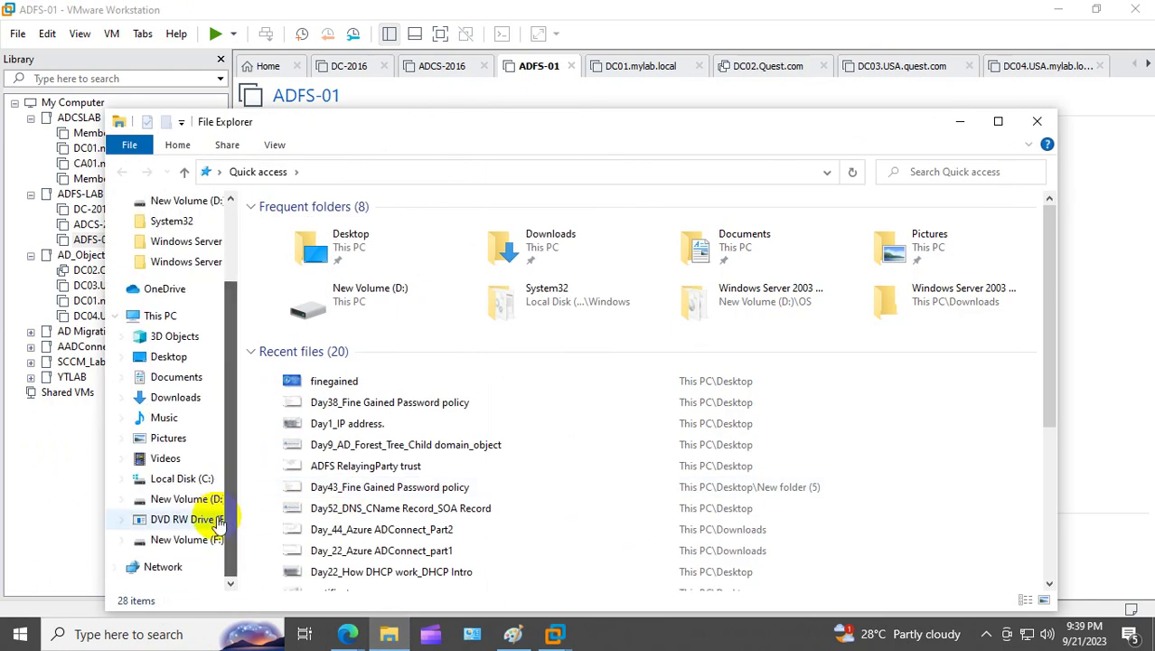
pyautogui.click(172, 543)
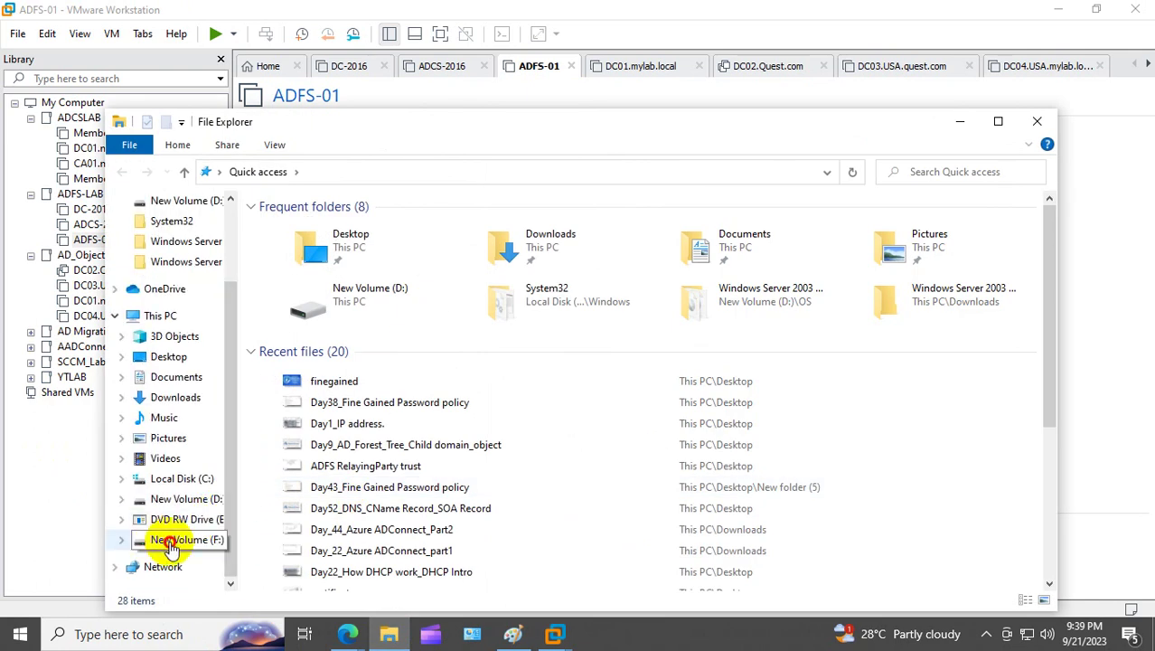
pyautogui.click(332, 370)
pyautogui.doubleClick(331, 370)
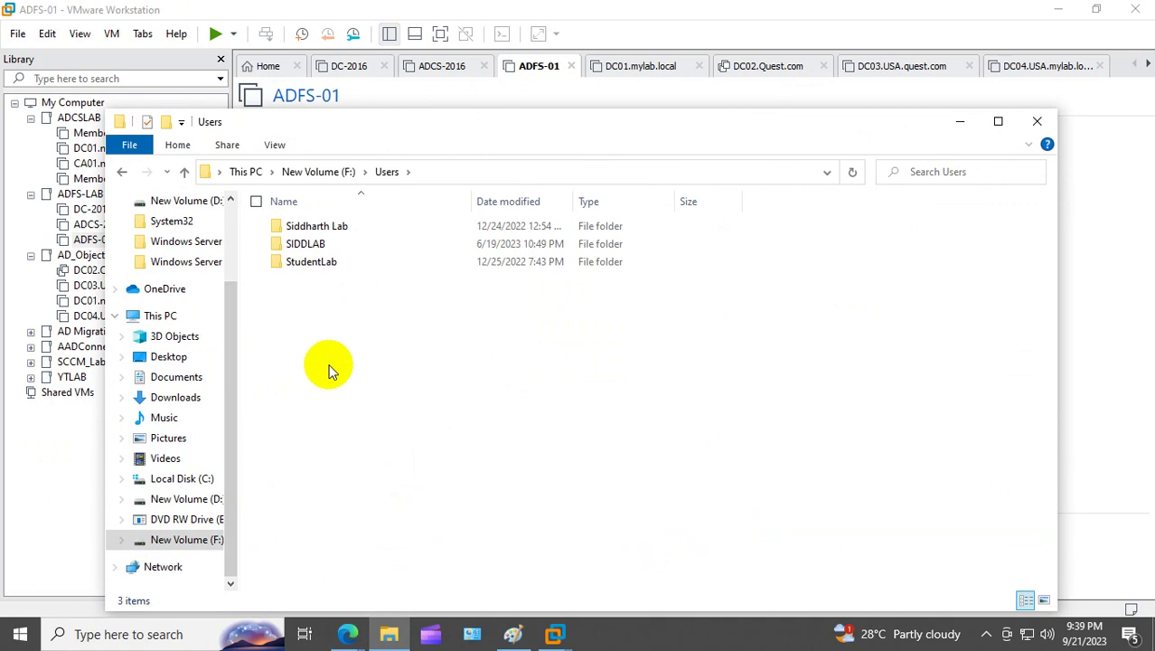
pyautogui.doubleClick(320, 264)
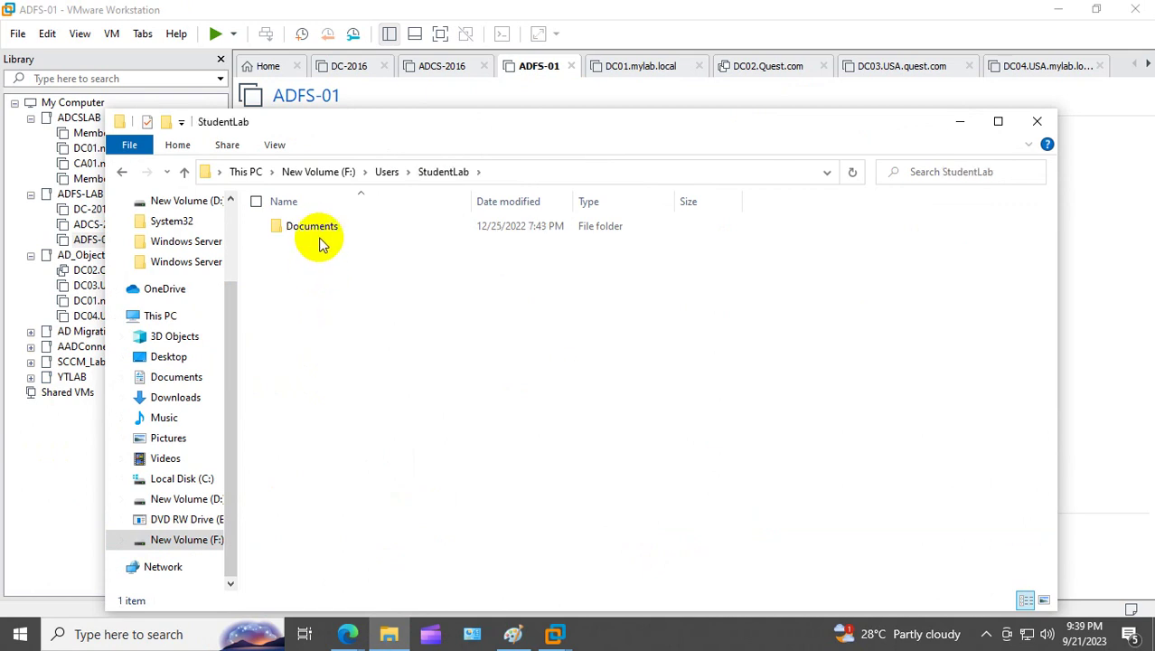
pyautogui.doubleClick(317, 227)
pyautogui.doubleClick(317, 226)
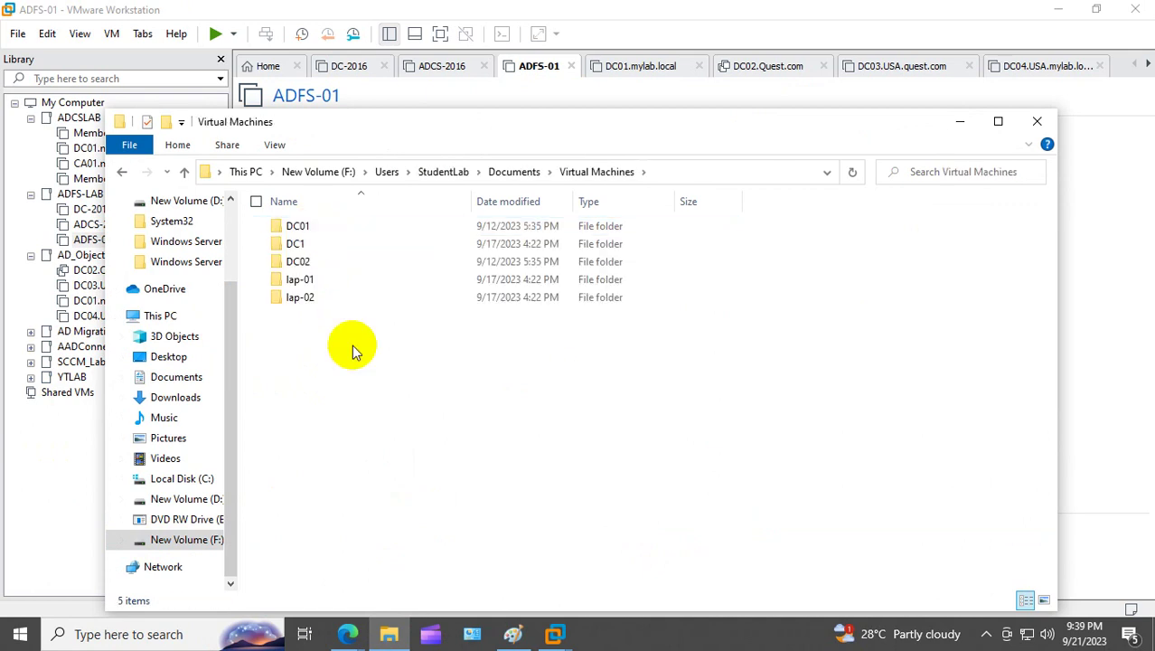
# Step: Permanently delete the five VM folders DC01, DC1, DC02, lap-01 and lap-02
pyautogui.hotkey('ctrl', 'a')
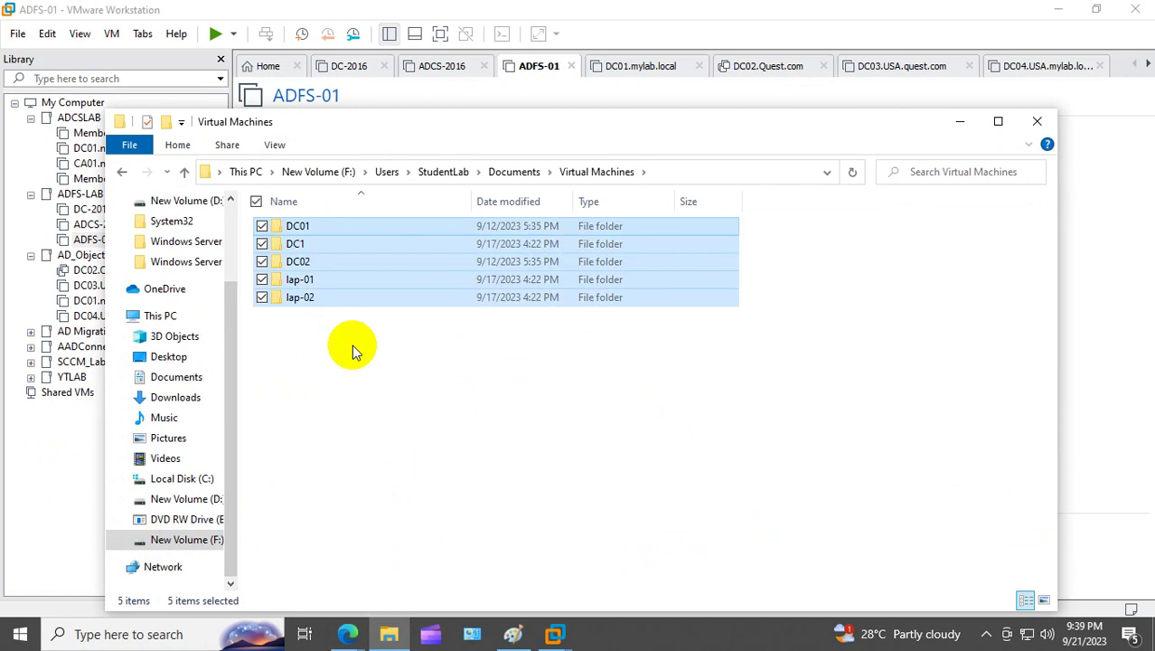
pyautogui.press('Delete')
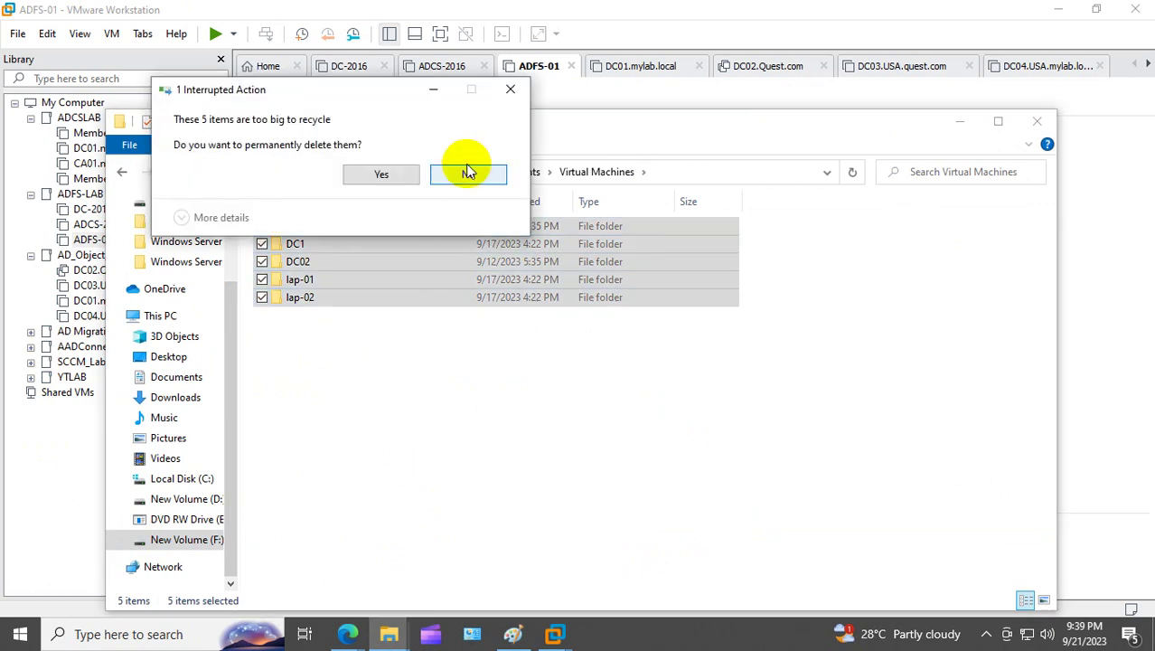
pyautogui.click(381, 175)
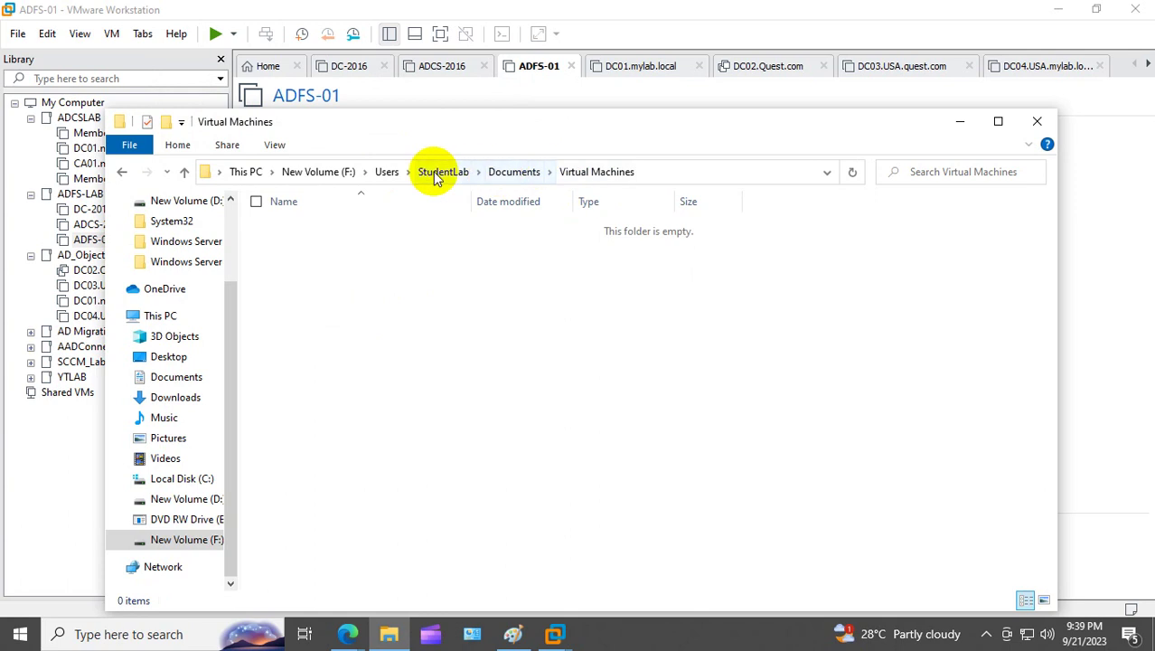
# Step: Reopen Virtual Machines to confirm it is empty, then close File Explorer
pyautogui.click(387, 171)
pyautogui.doubleClick(320, 245)
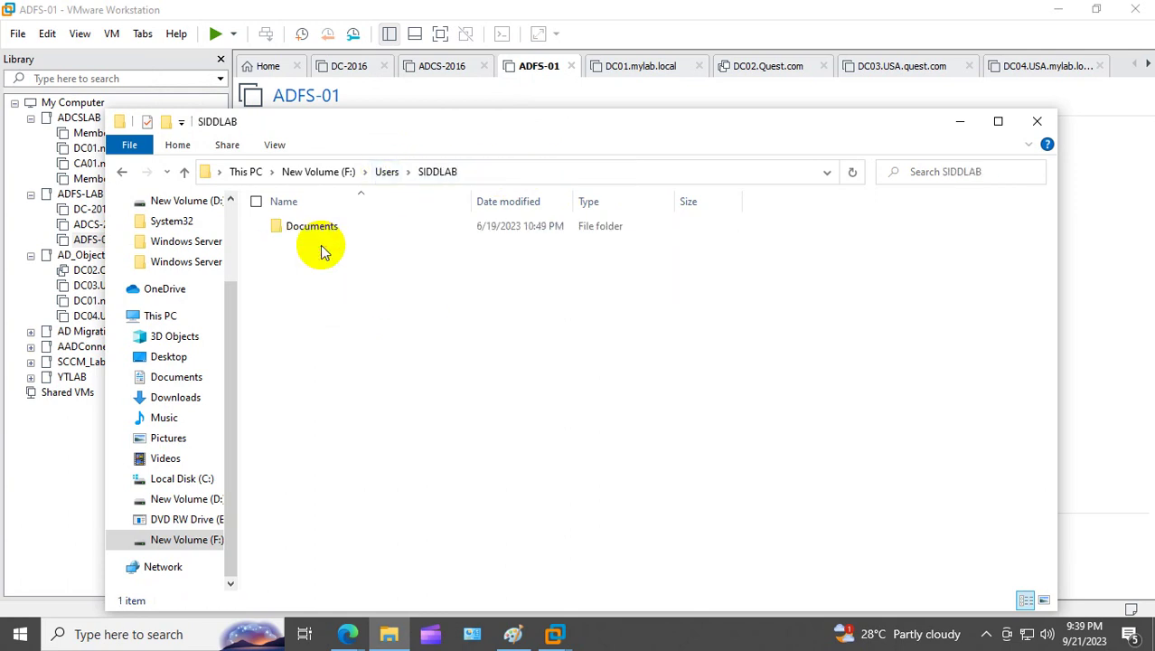
pyautogui.doubleClick(321, 227)
pyautogui.doubleClick(317, 227)
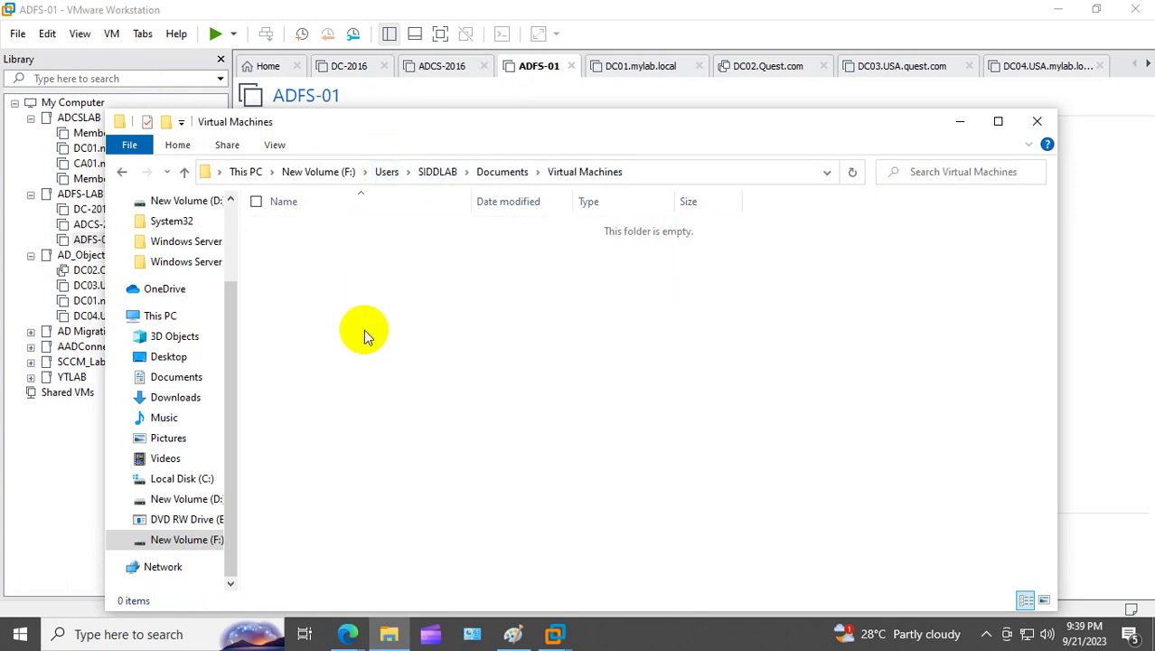
pyautogui.click(1036, 121)
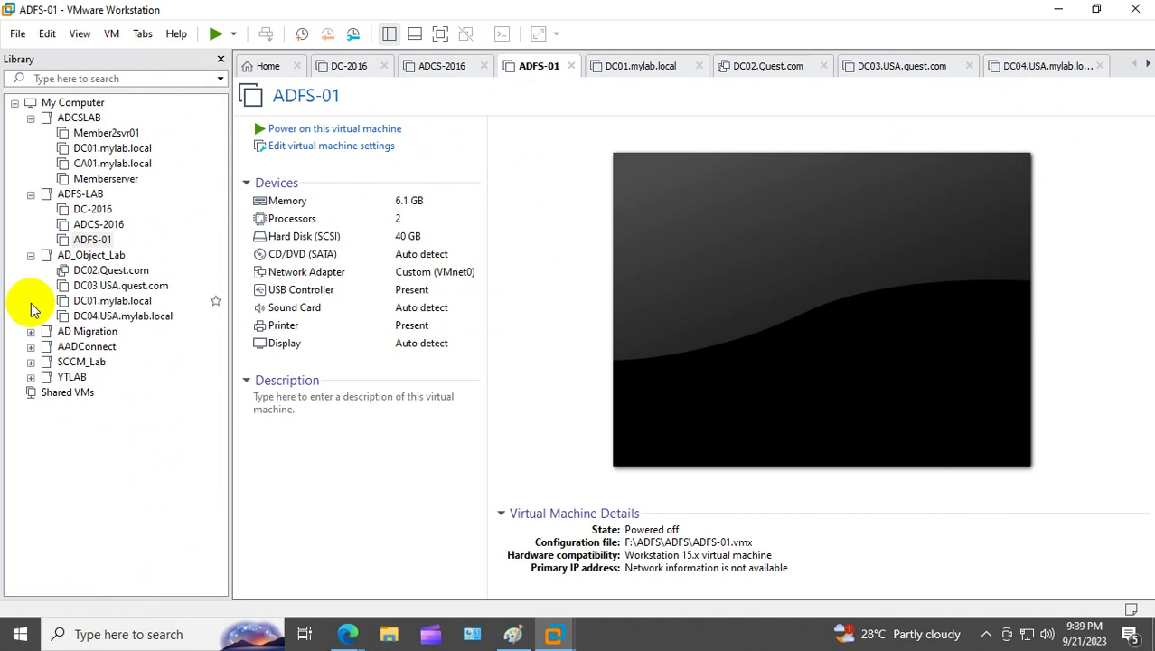
# Step: Browse the SCCM_Lab and YTLAB library folders, selecting the Mech01 VM
pyautogui.click(77, 362)
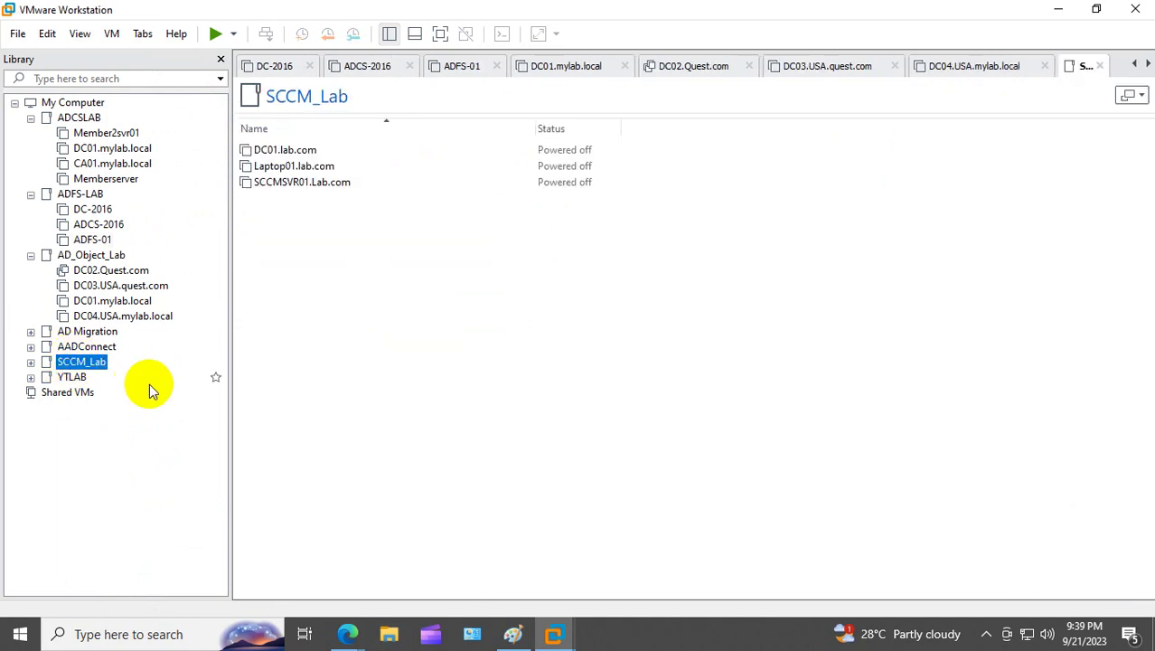
pyautogui.click(31, 377)
pyautogui.click(81, 408)
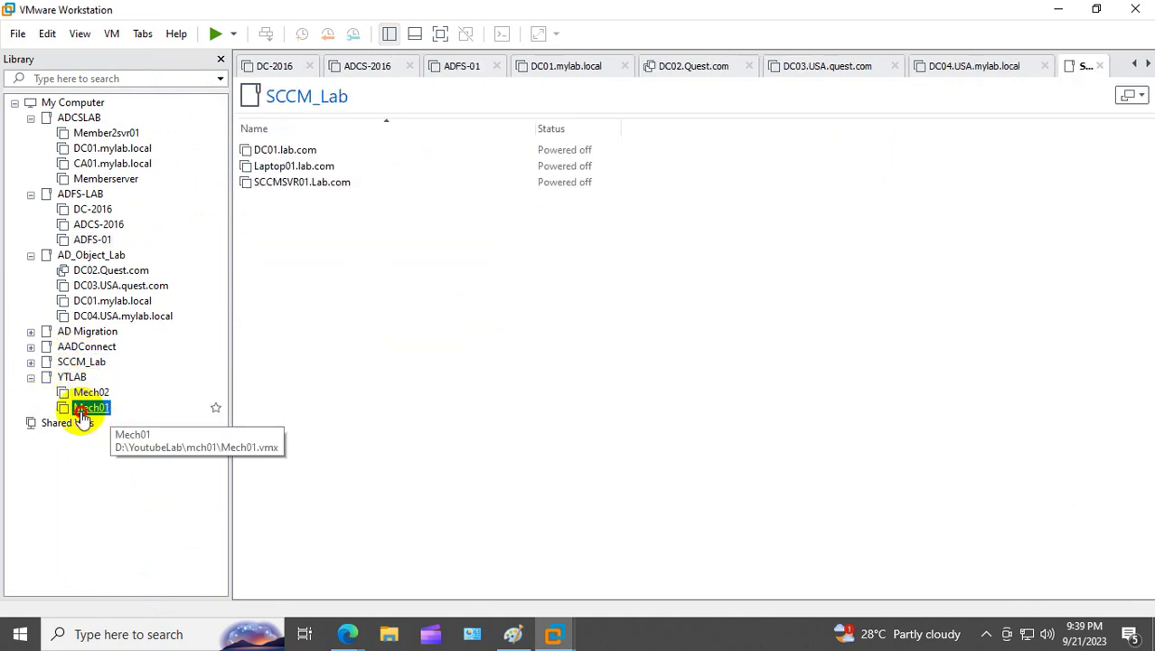
pyautogui.click(30, 361)
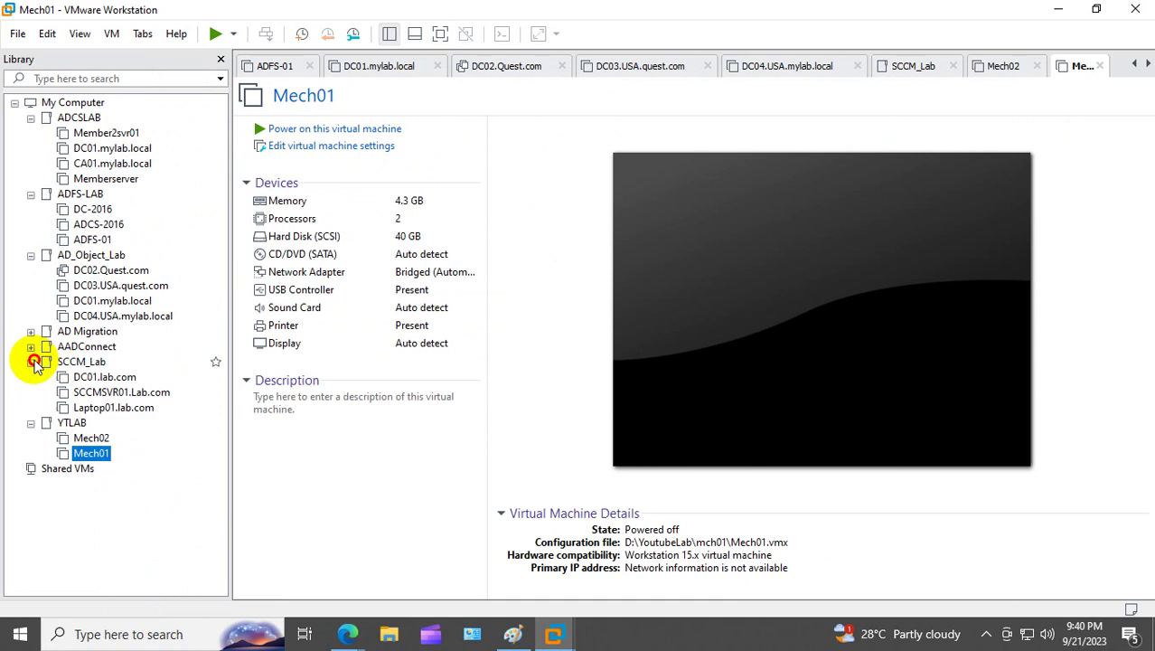
pyautogui.click(31, 362)
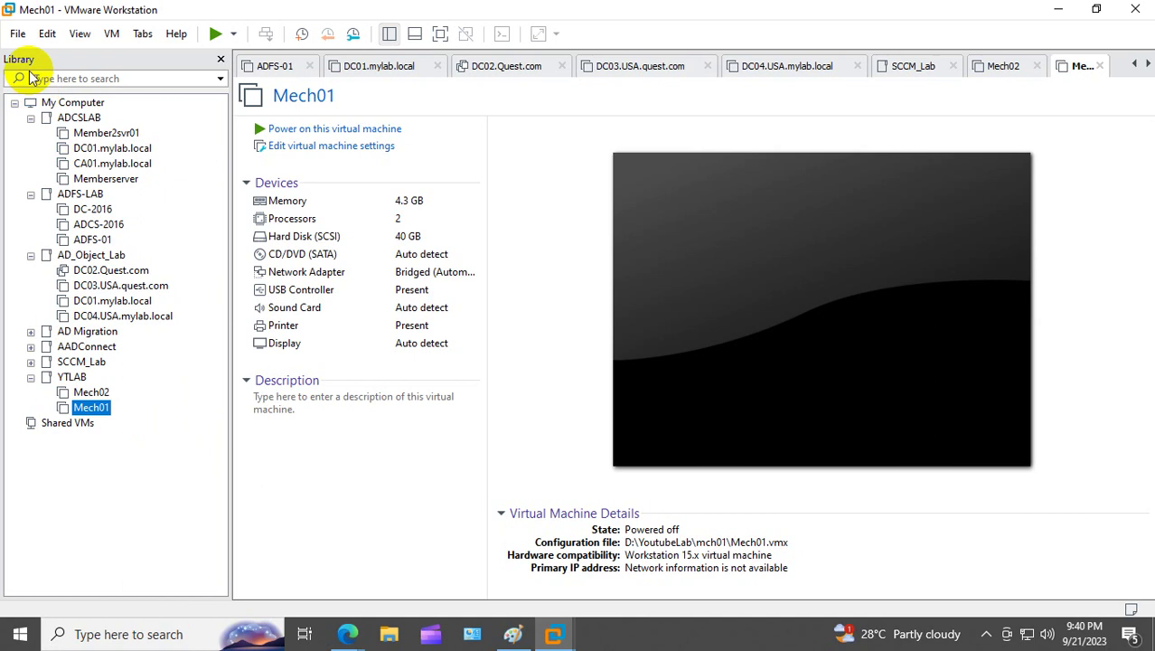
# Step: Start a Custom VM from the 2012 R2 ISO, no product key, named DC01.mylab.local on drive F
pyautogui.click(19, 34)
pyautogui.click(29, 54)
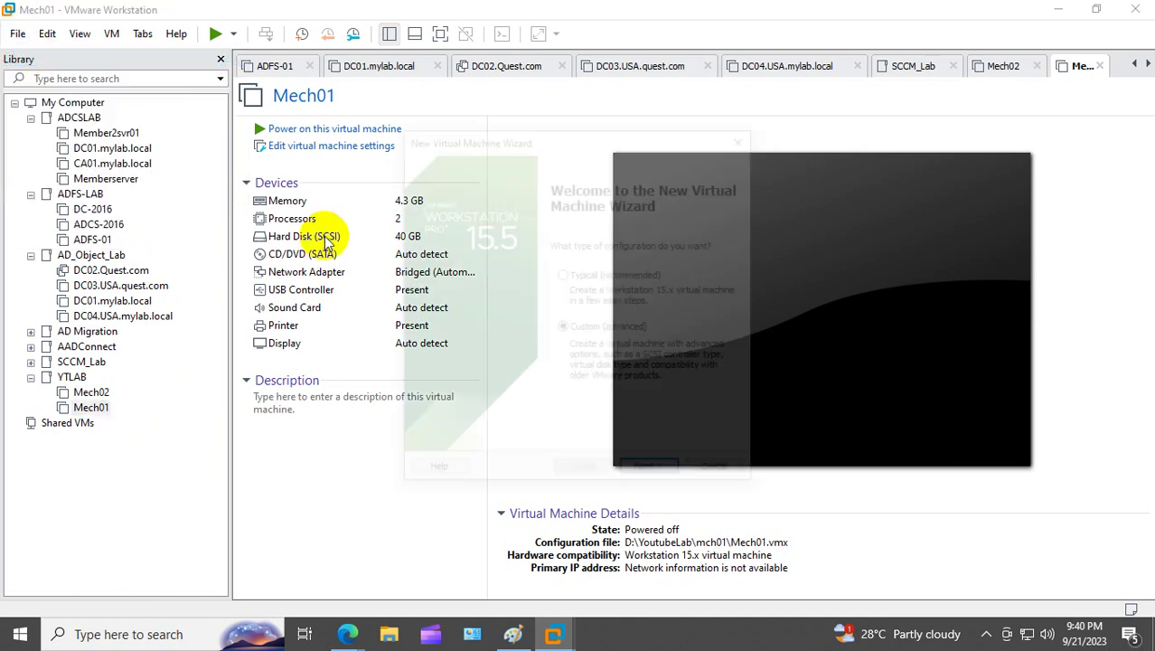
pyautogui.click(649, 473)
pyautogui.click(648, 474)
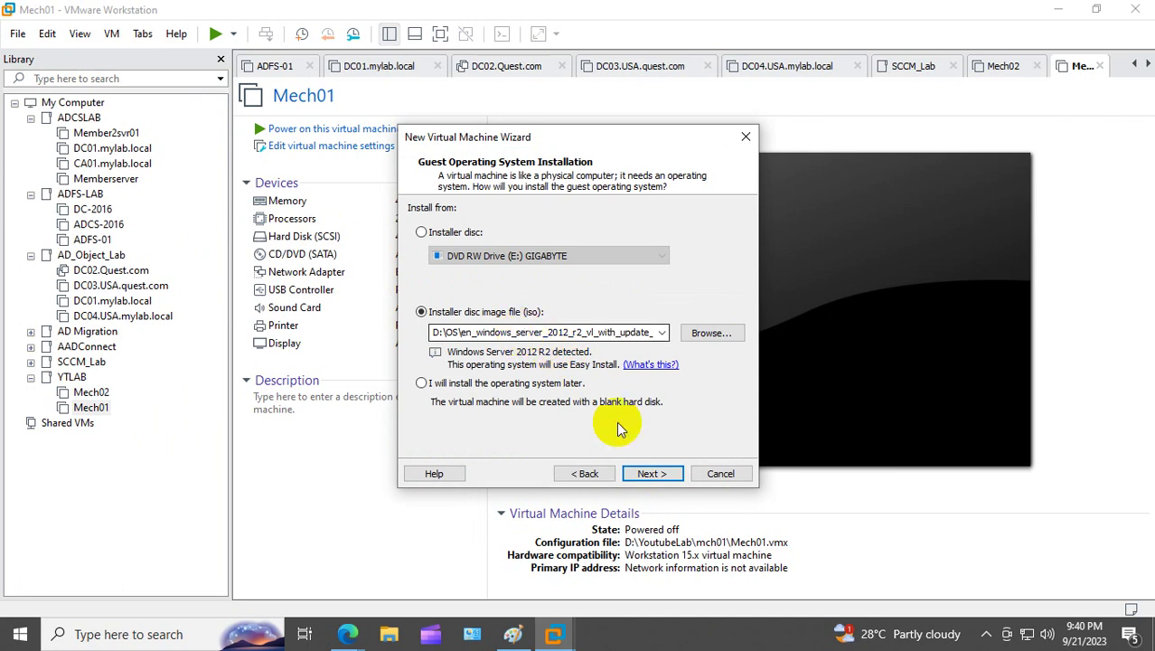
pyautogui.click(655, 473)
pyautogui.click(654, 474)
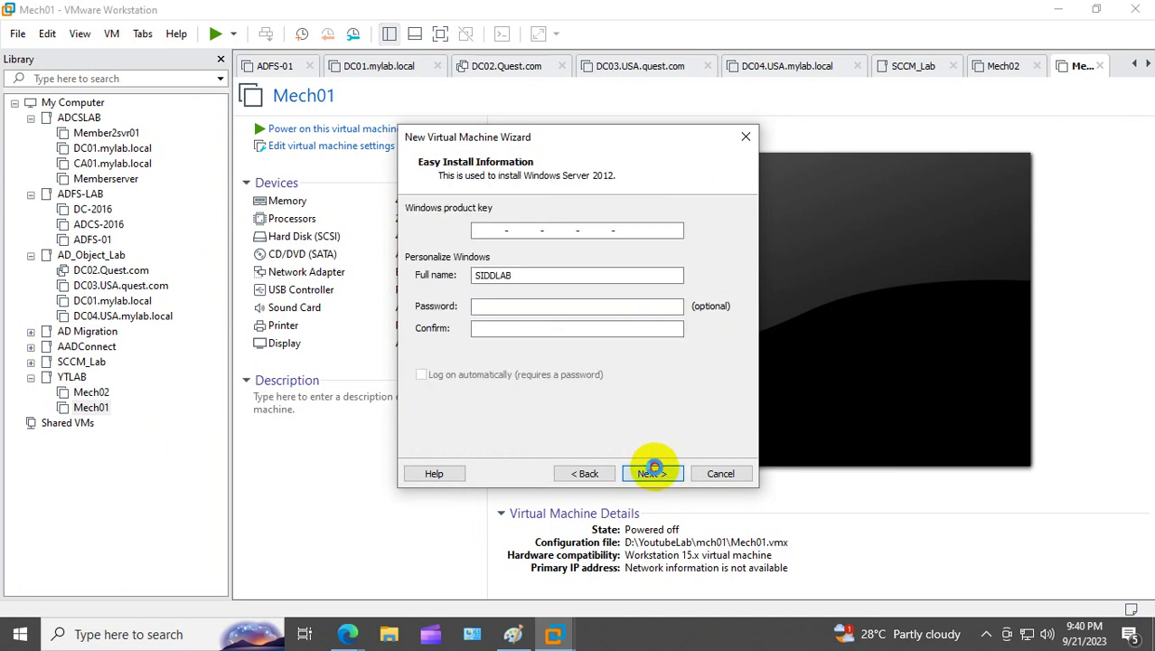
pyautogui.click(613, 351)
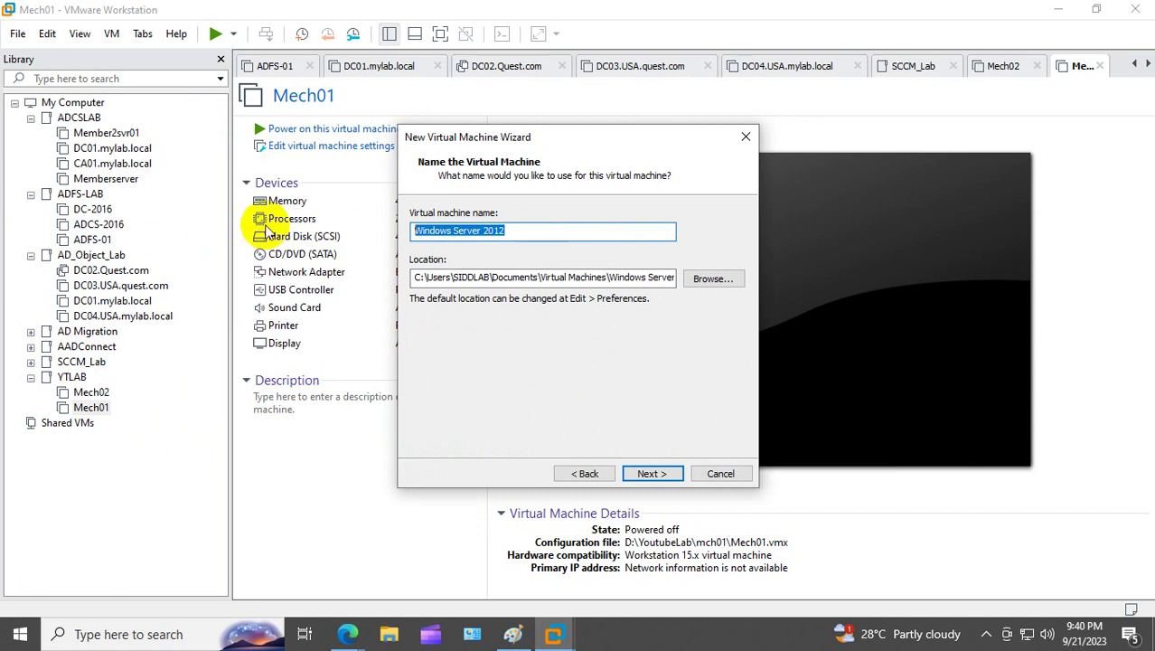
pyautogui.write('DC01')
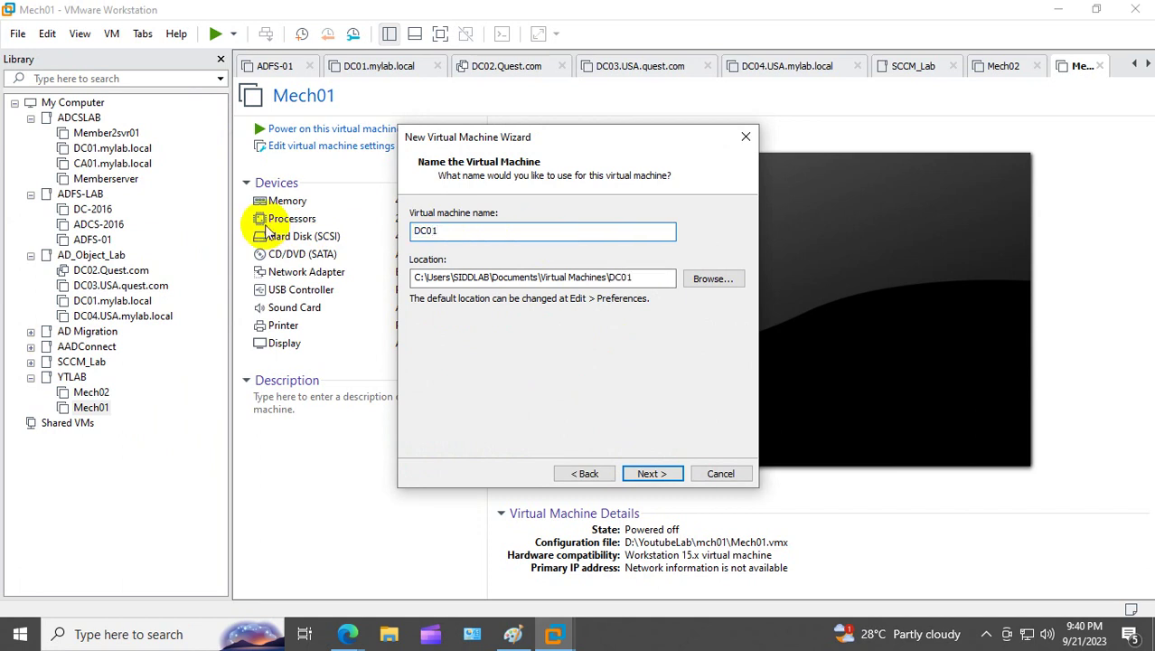
pyautogui.write('.mylab.local')
pyautogui.click(415, 280)
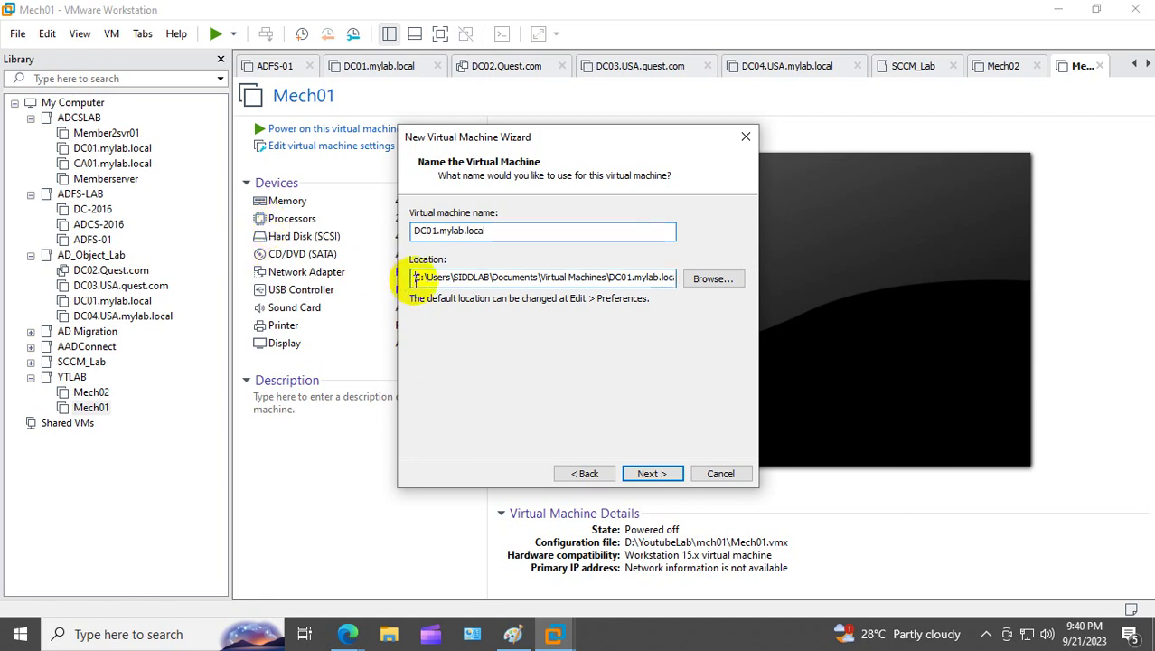
# Step: Keep the name and default firmware, set 2 cores per processor and 4096 MB memory
pyautogui.click(665, 472)
pyautogui.click(664, 477)
pyautogui.click(595, 246)
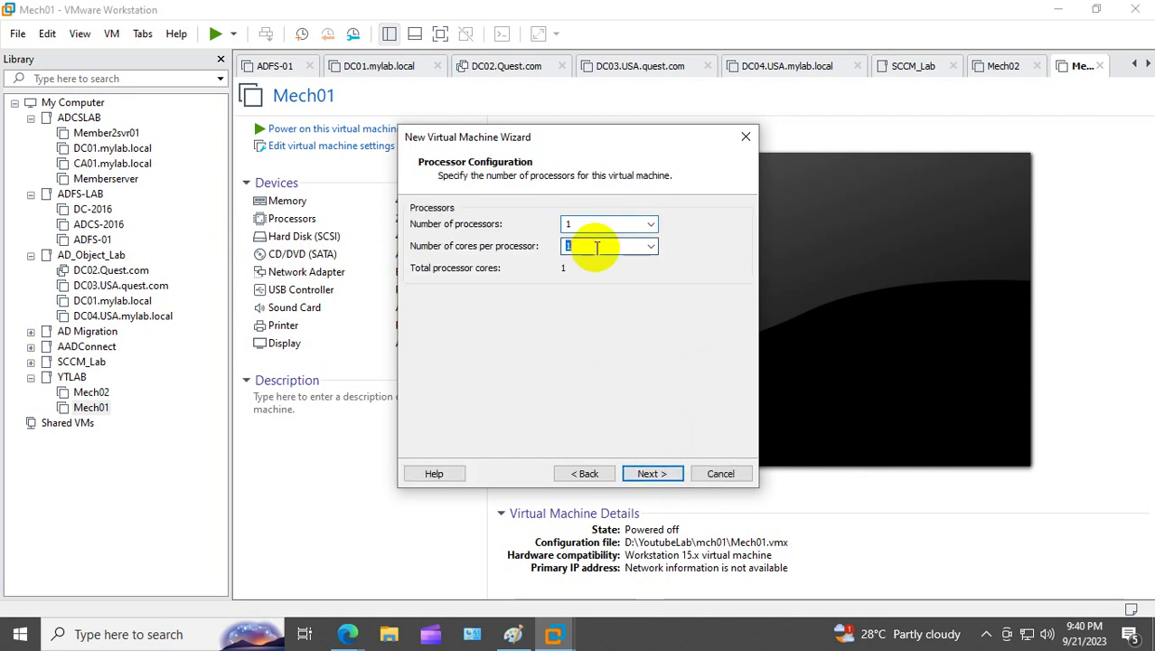
pyautogui.write('2')
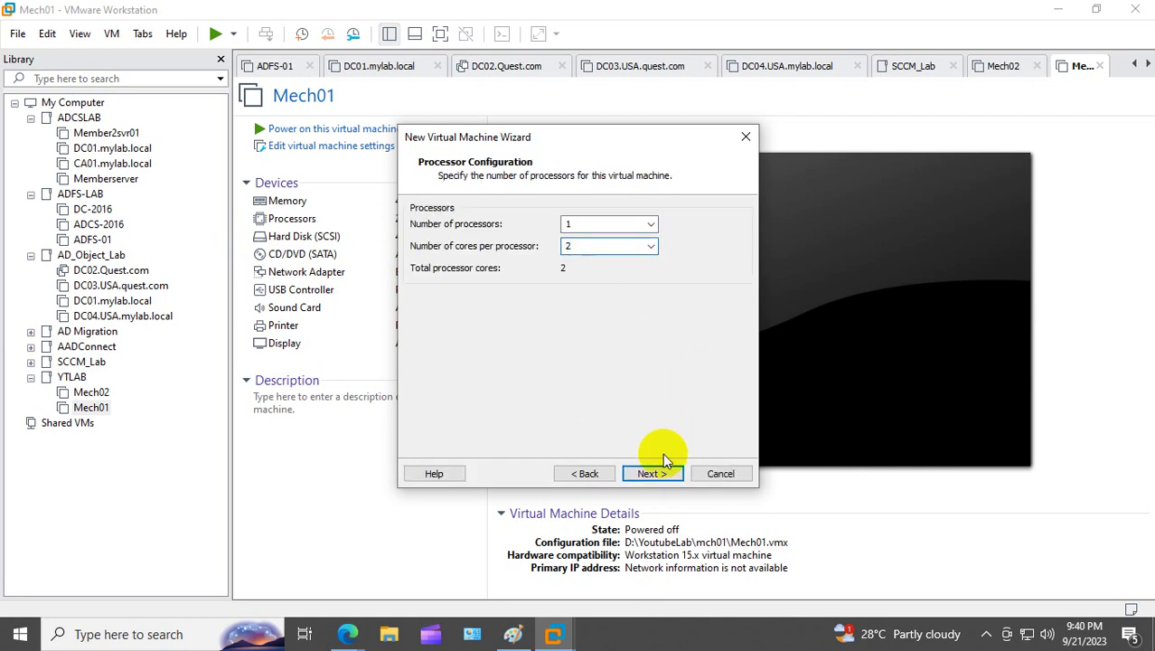
pyautogui.click(665, 470)
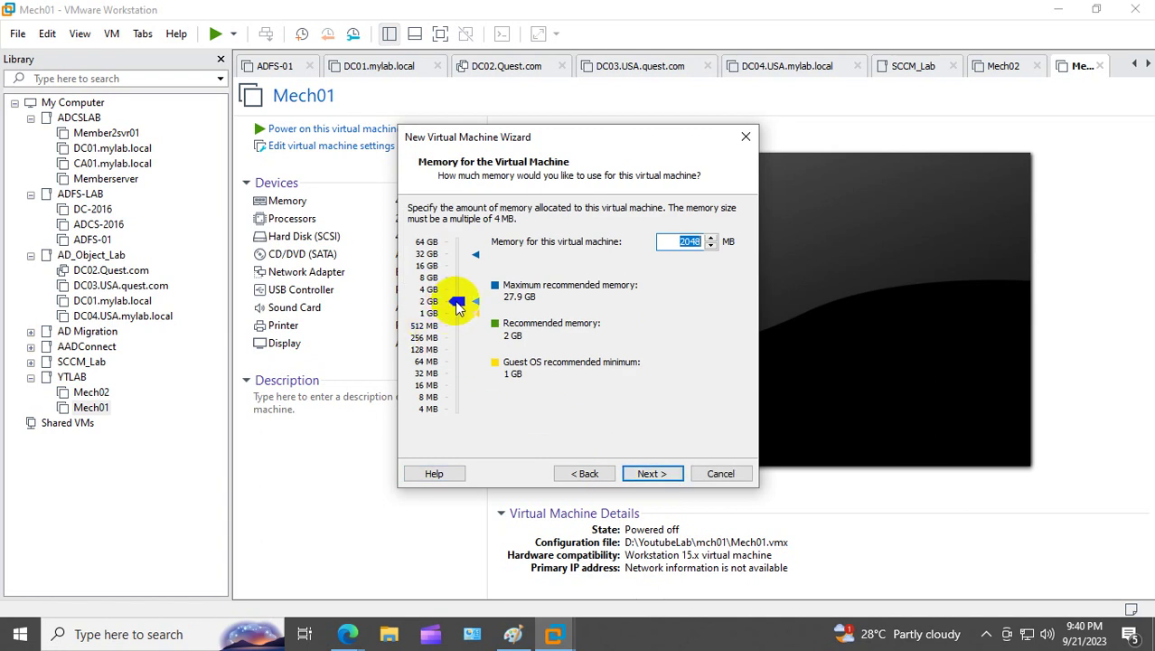
pyautogui.moveTo(457, 301); pyautogui.dragTo(459, 290)
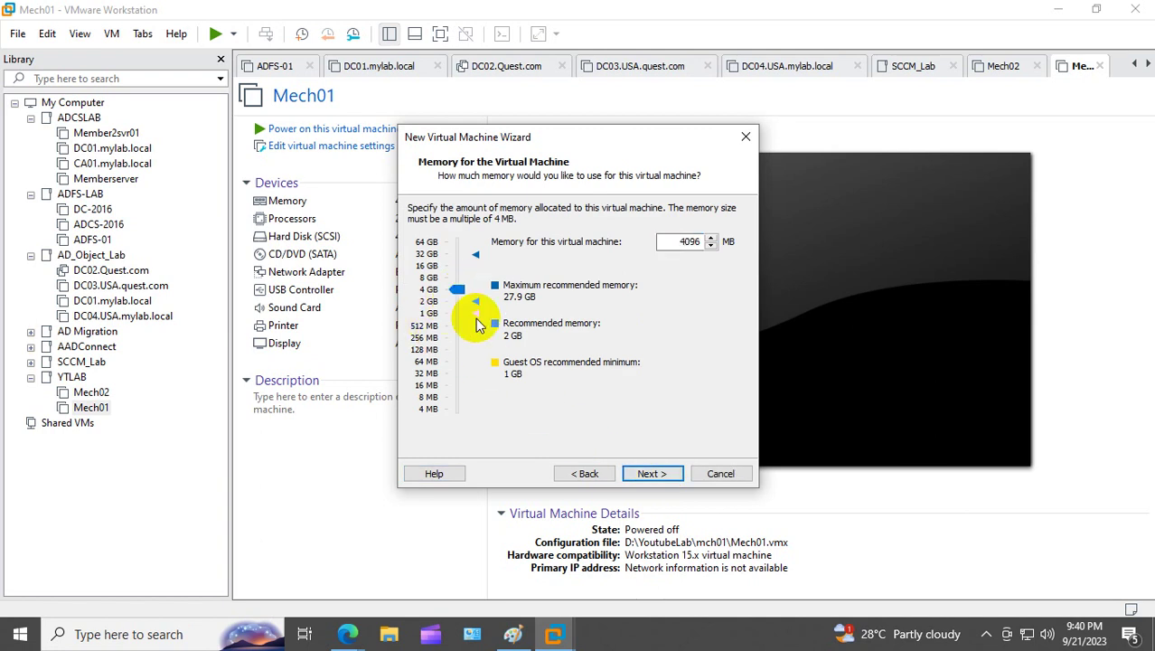
pyautogui.click(651, 473)
# Step: Keep network and LSI Logic SAS defaults, add a 40 GB single-file disk, and finish
pyautogui.click(651, 474)
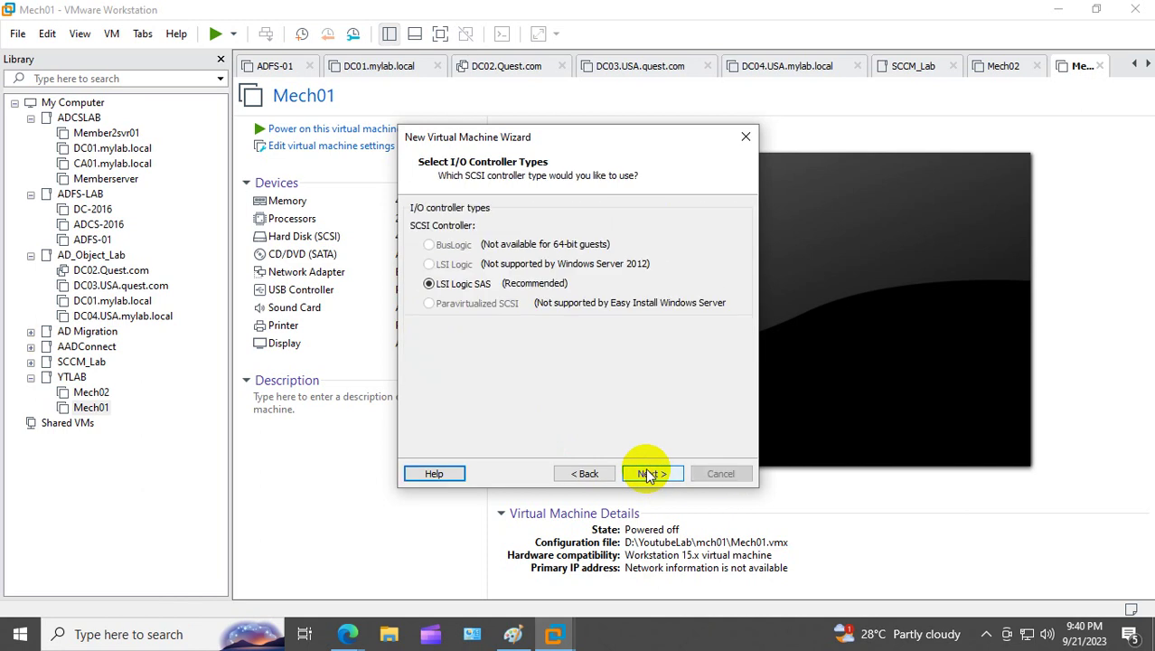
pyautogui.click(651, 473)
pyautogui.click(651, 473)
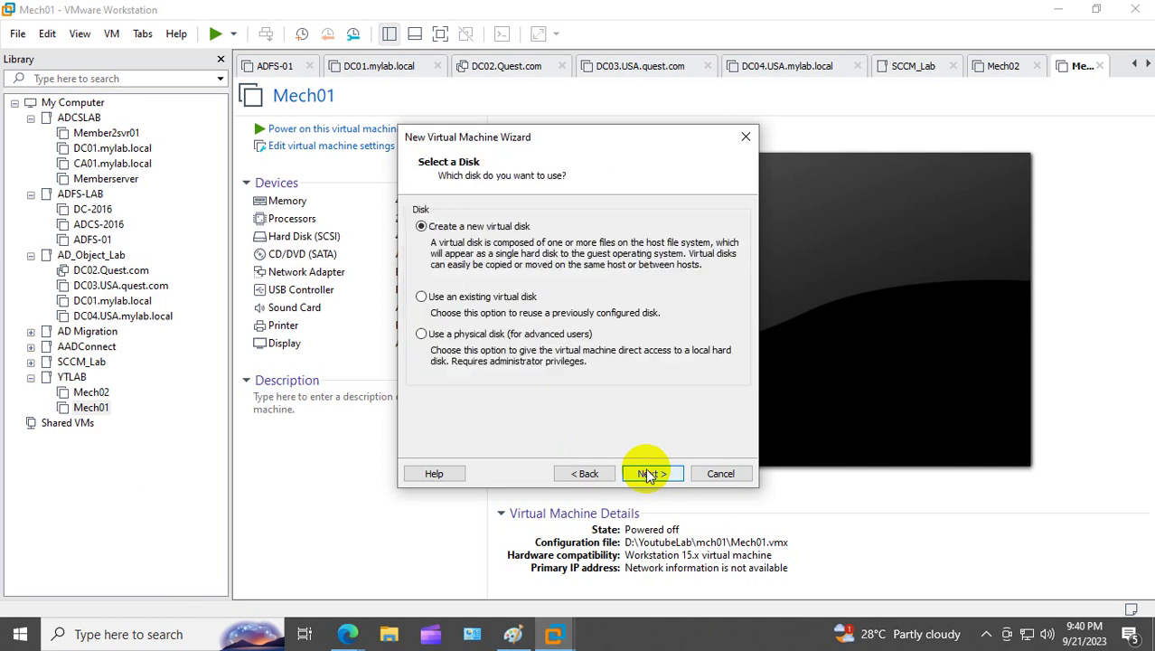
pyautogui.click(651, 474)
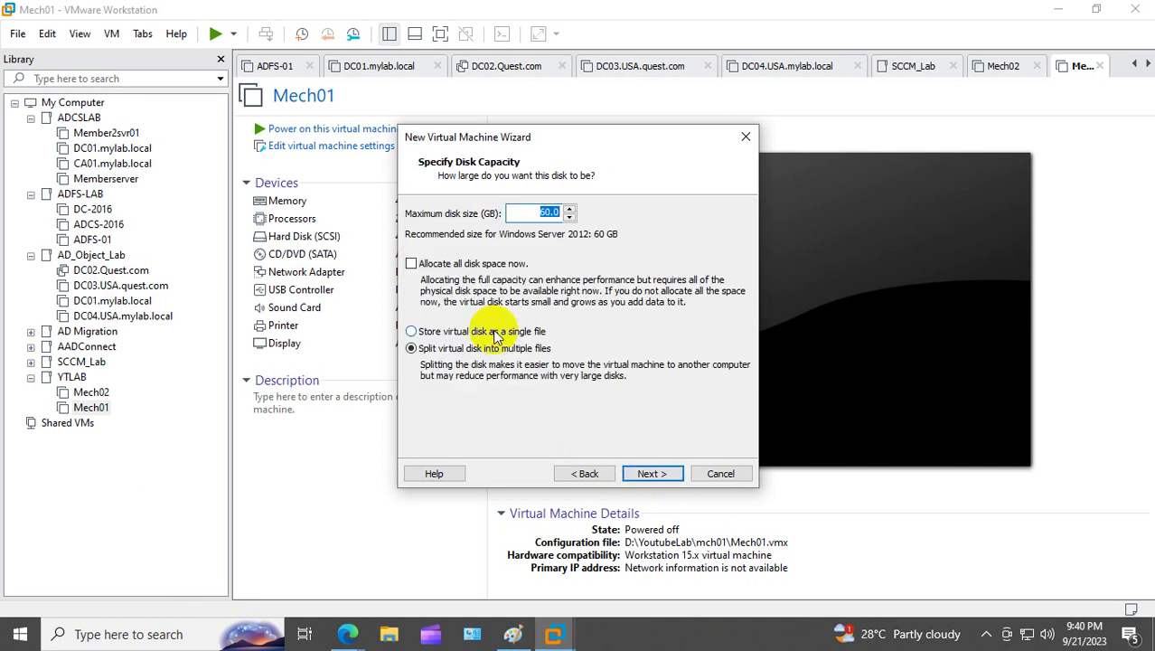
pyautogui.write('40')
pyautogui.click(430, 331)
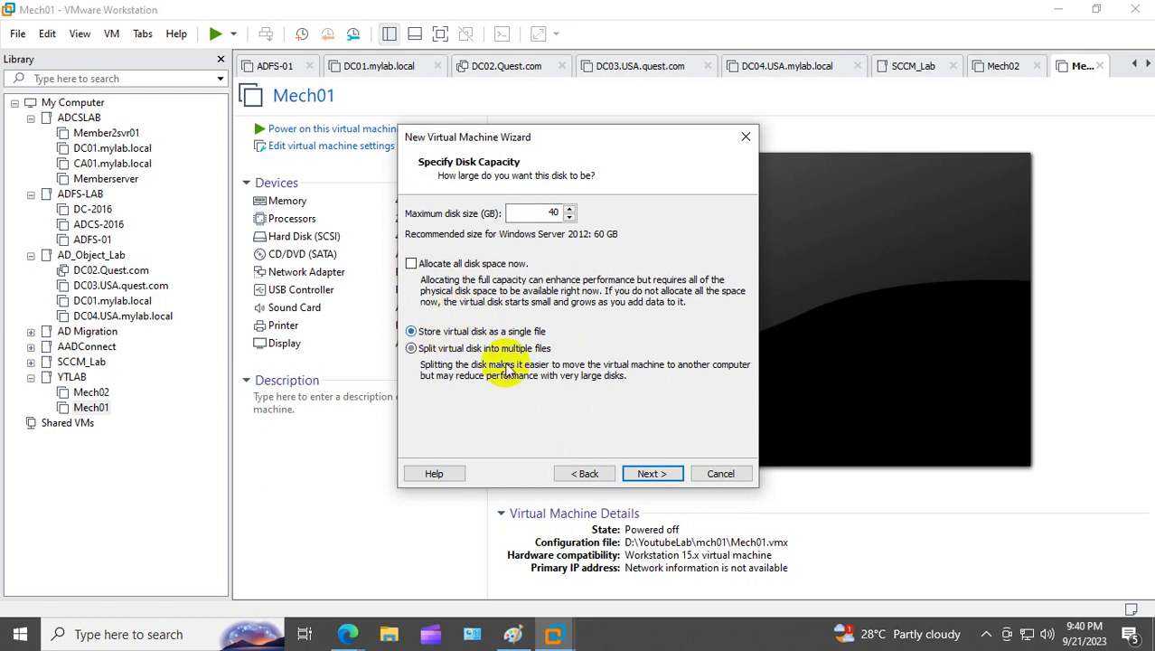
pyautogui.click(652, 473)
pyautogui.click(658, 475)
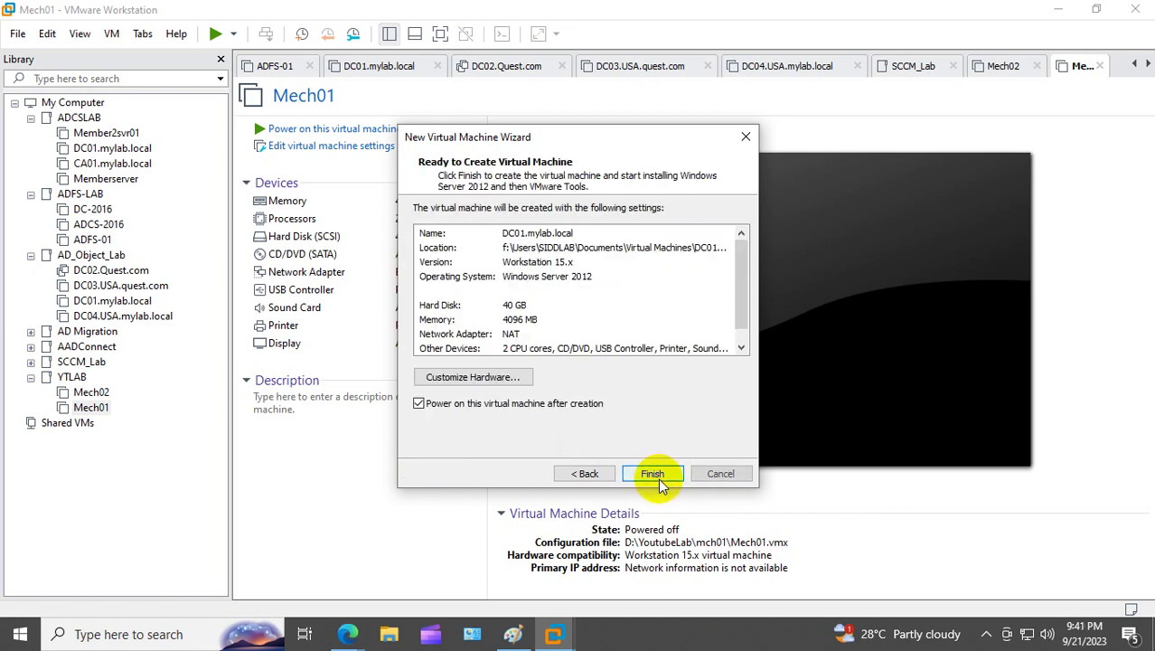
pyautogui.click(652, 475)
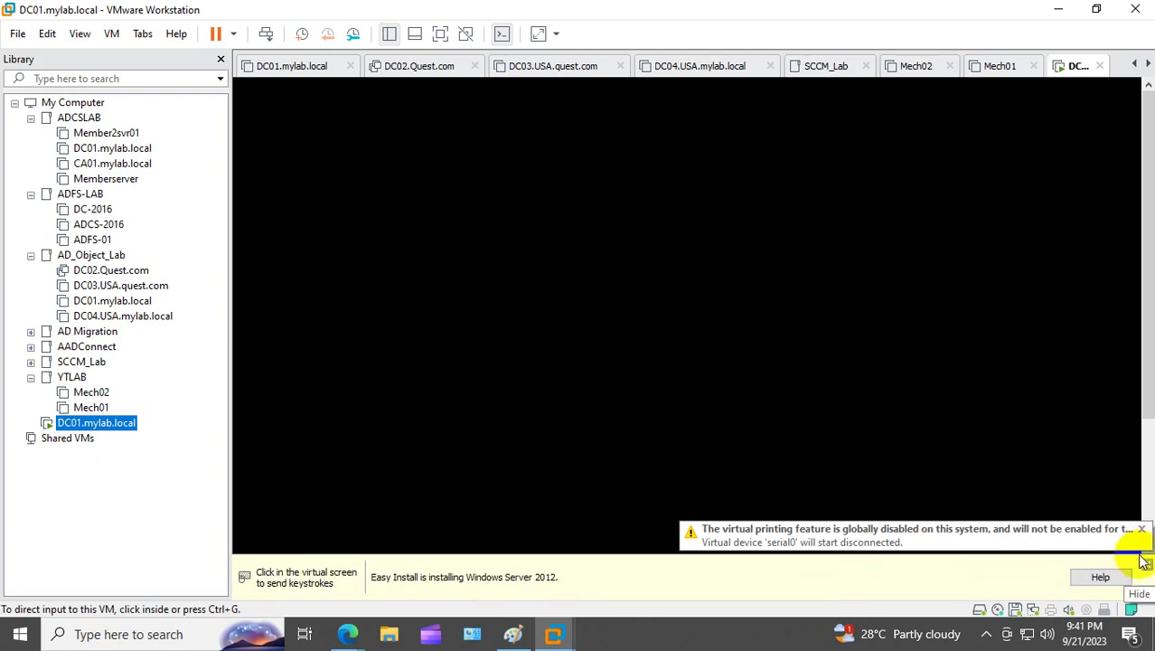
# Step: Hide the virtual printing warning while the VM boots into Windows Setup
pyautogui.click(1144, 561)
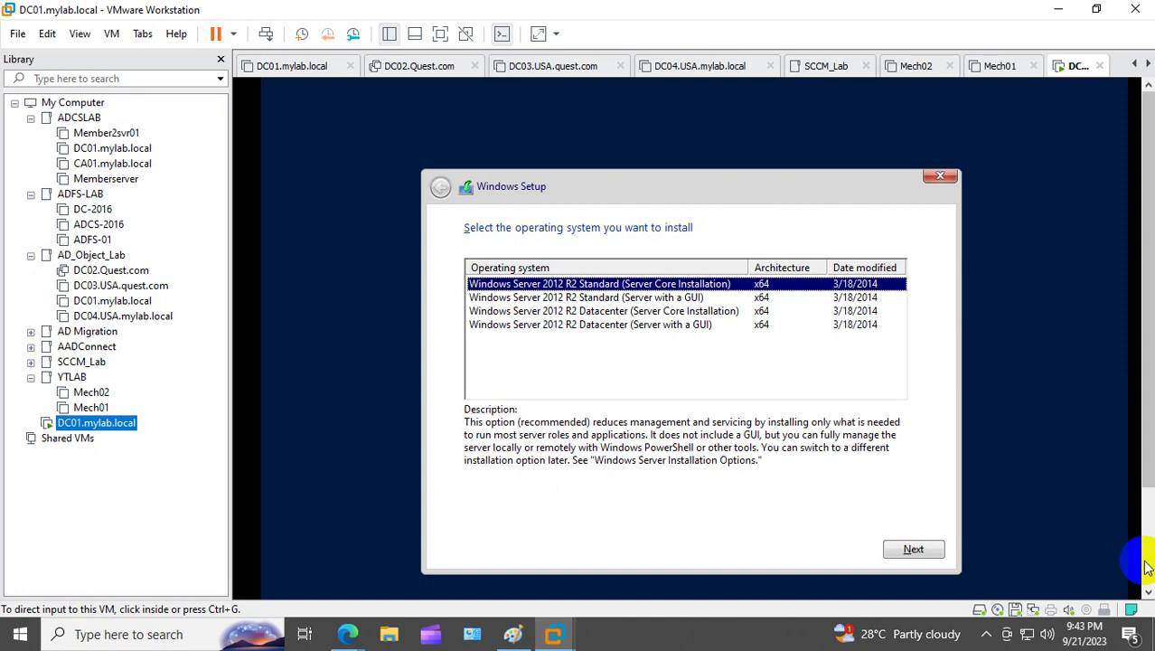
# Step: Choose Windows Server 2012 R2 Standard (Server with a GUI) and continue the installation
pyautogui.click(610, 300)
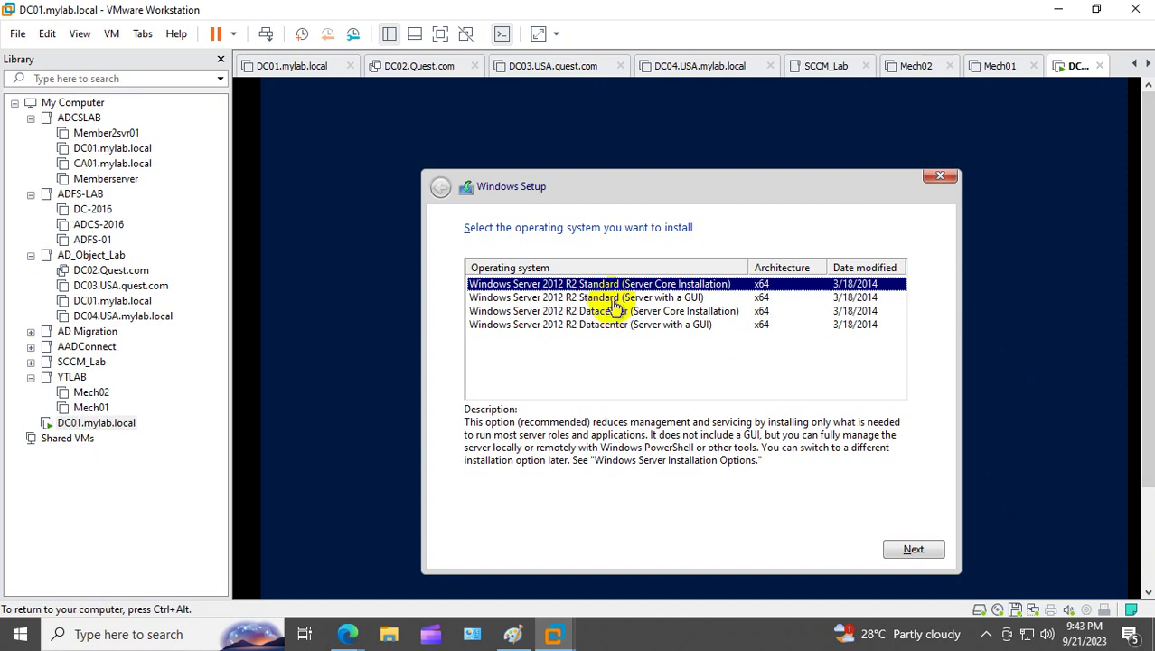
pyautogui.click(902, 549)
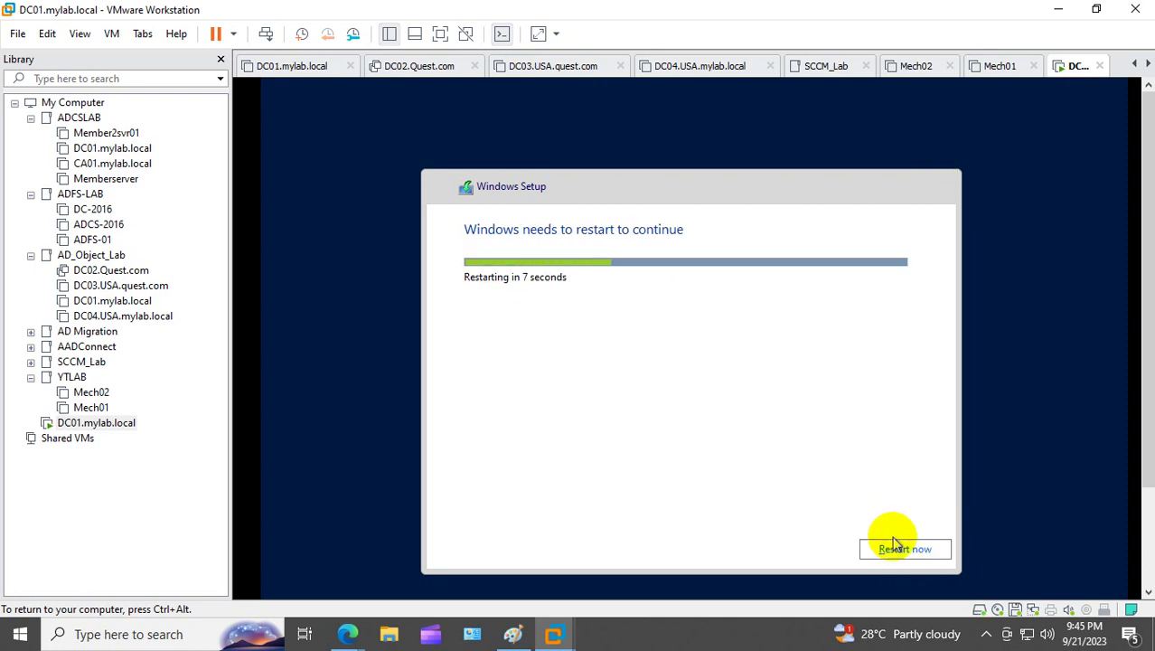
# Step: Choose Restart now so the VM reboots to the Windows Server 2012 R2 desktop
pyautogui.click(894, 546)
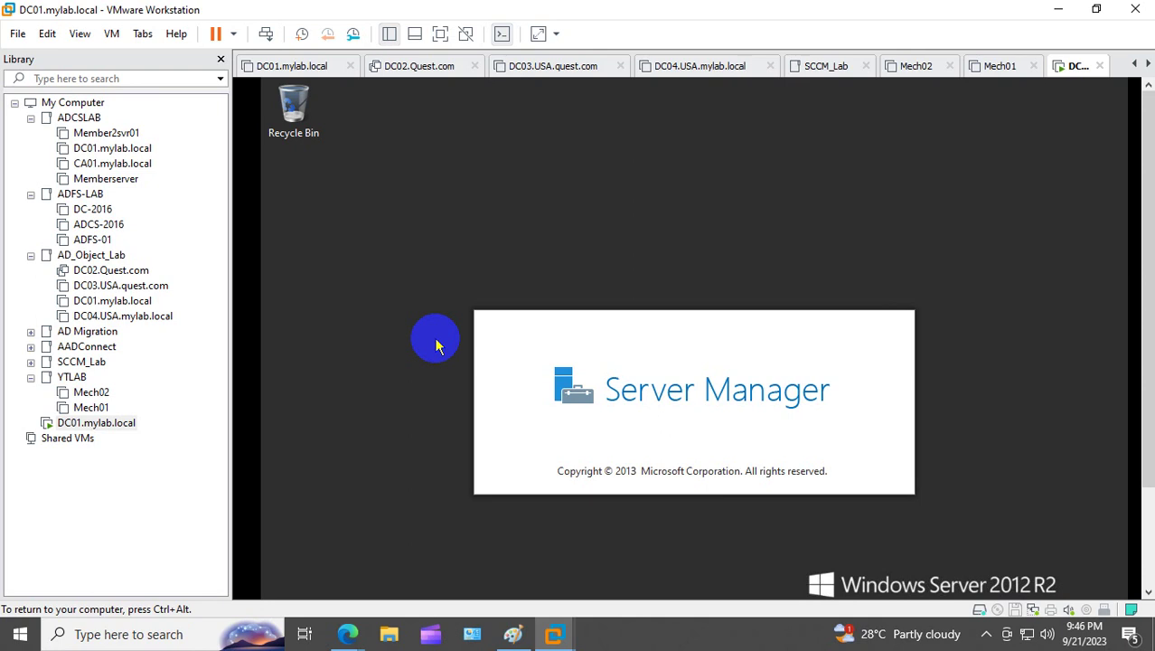
# Step: Close Server Manager in the DC01 guest to show the empty Windows Server 2012 R2 desktop
pyautogui.hotkey('ctrl', 'alt')
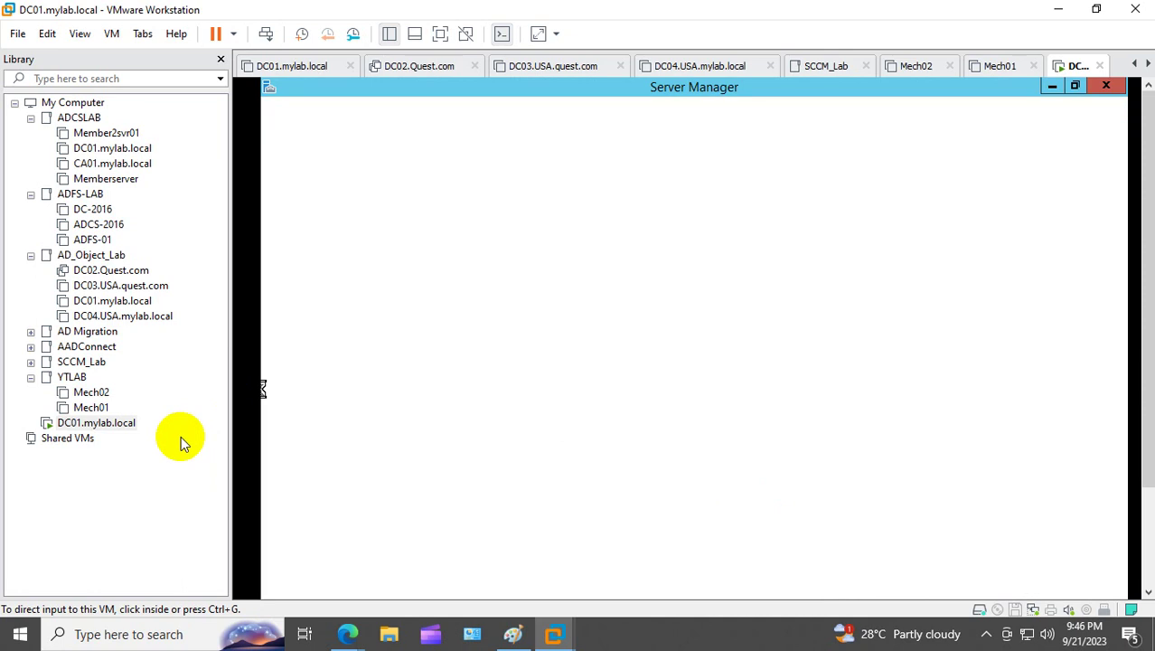
pyautogui.click(1058, 88)
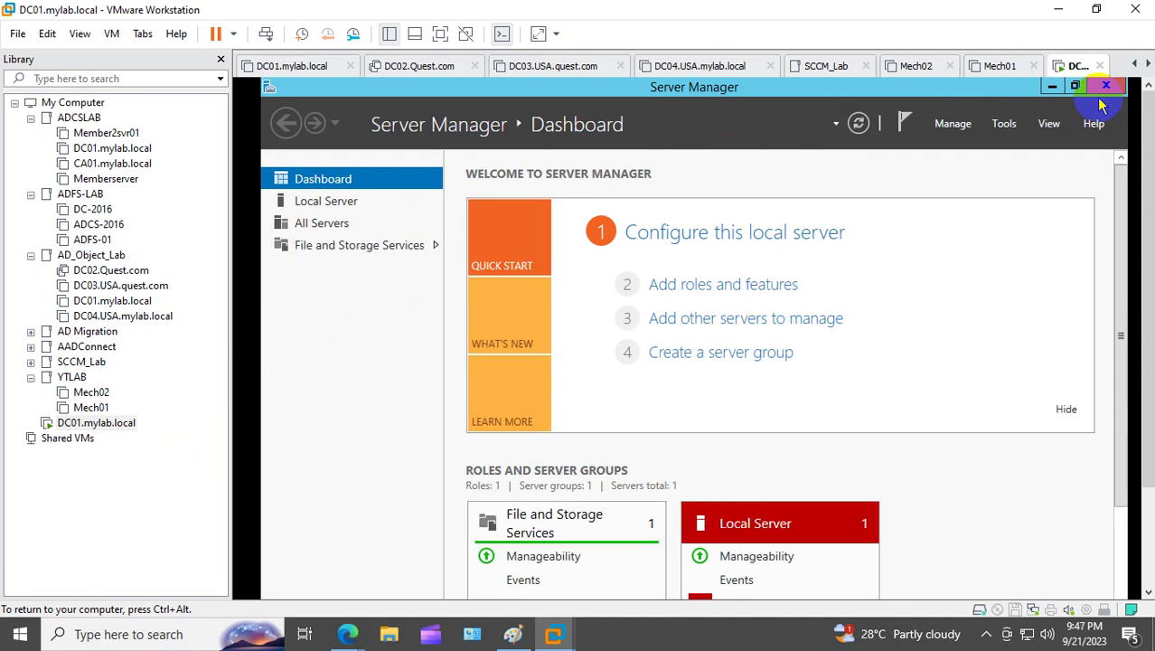
pyautogui.click(1108, 86)
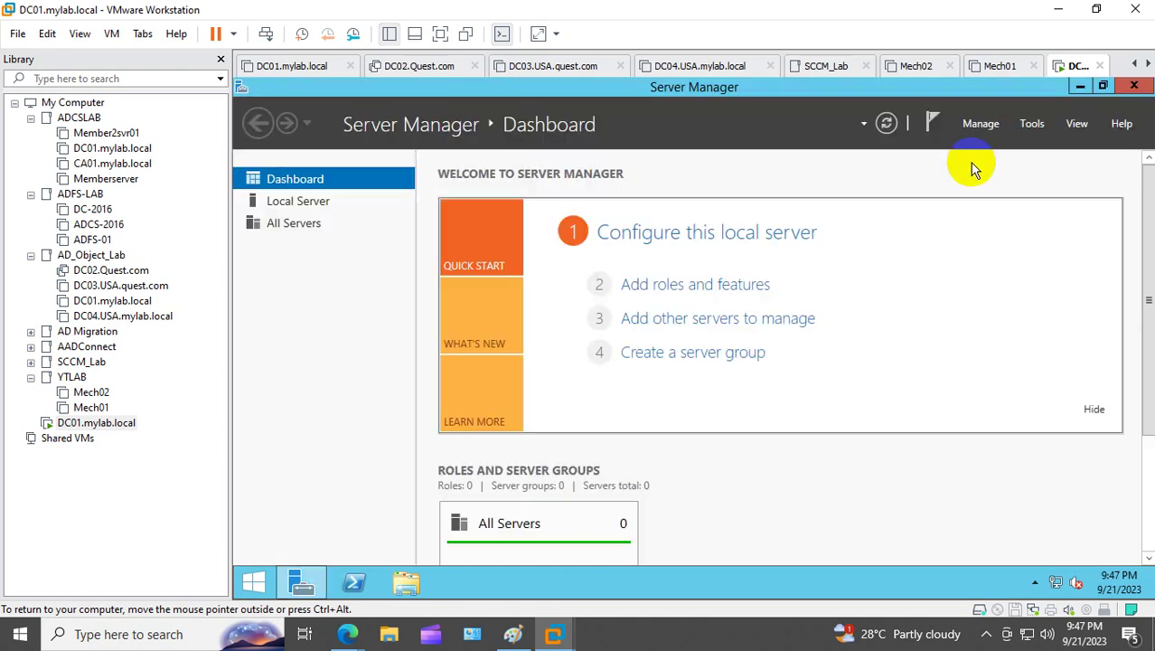
pyautogui.click(1135, 87)
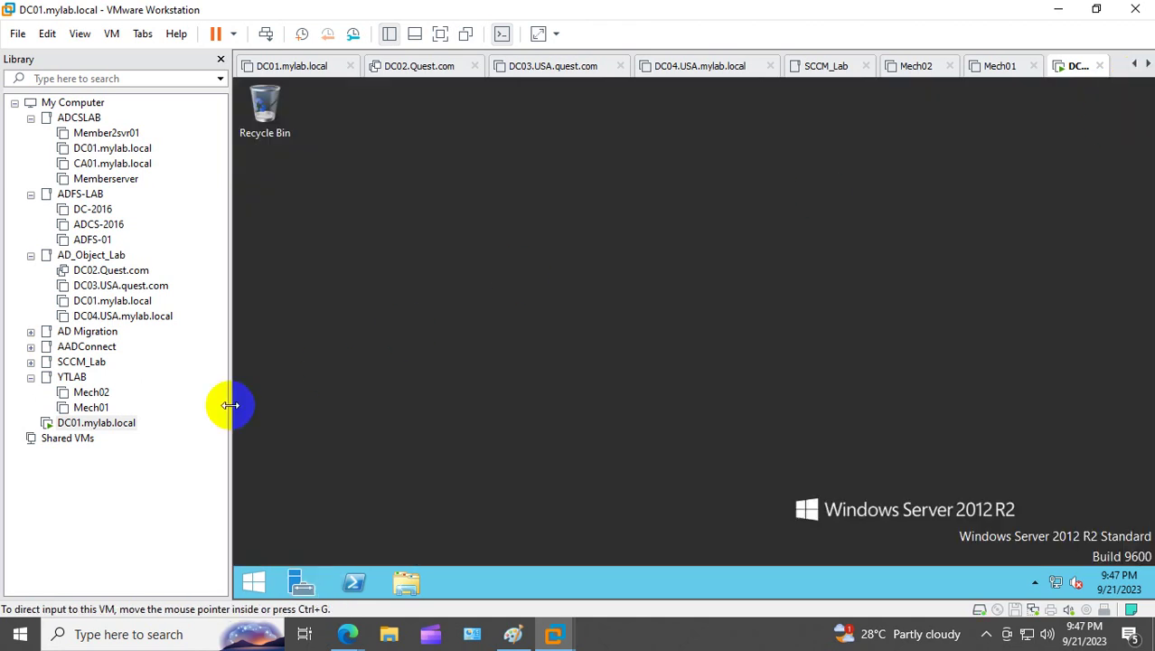
# Step: Power off the DC01 virtual machine
pyautogui.rightClick(107, 428)
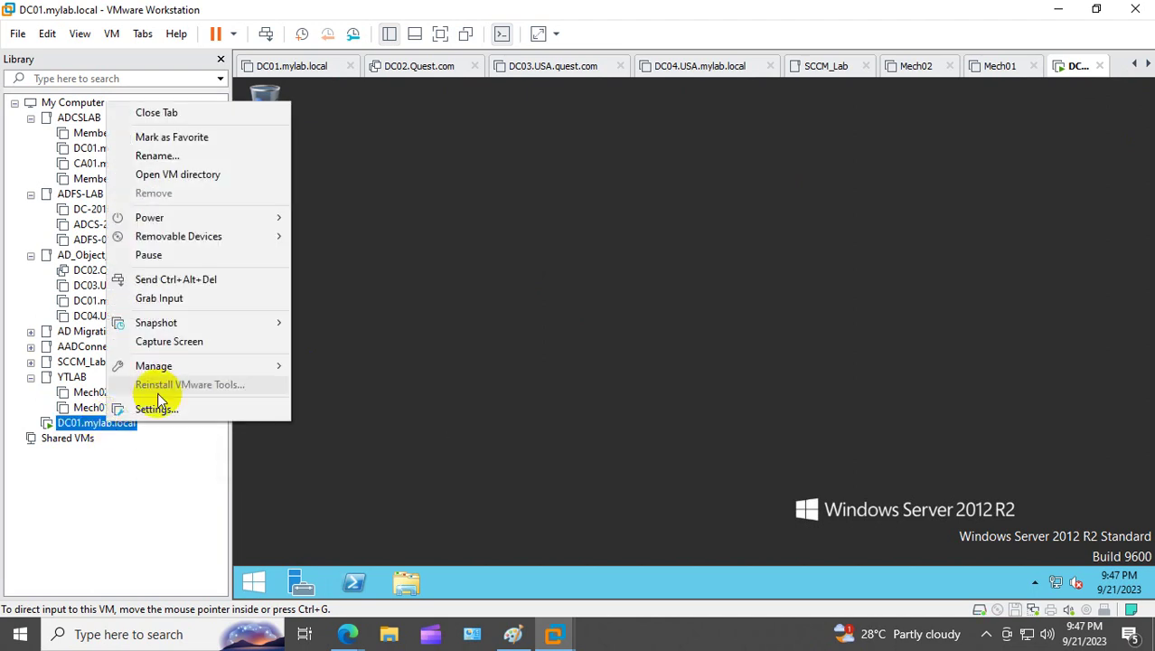
pyautogui.moveTo(267, 226)
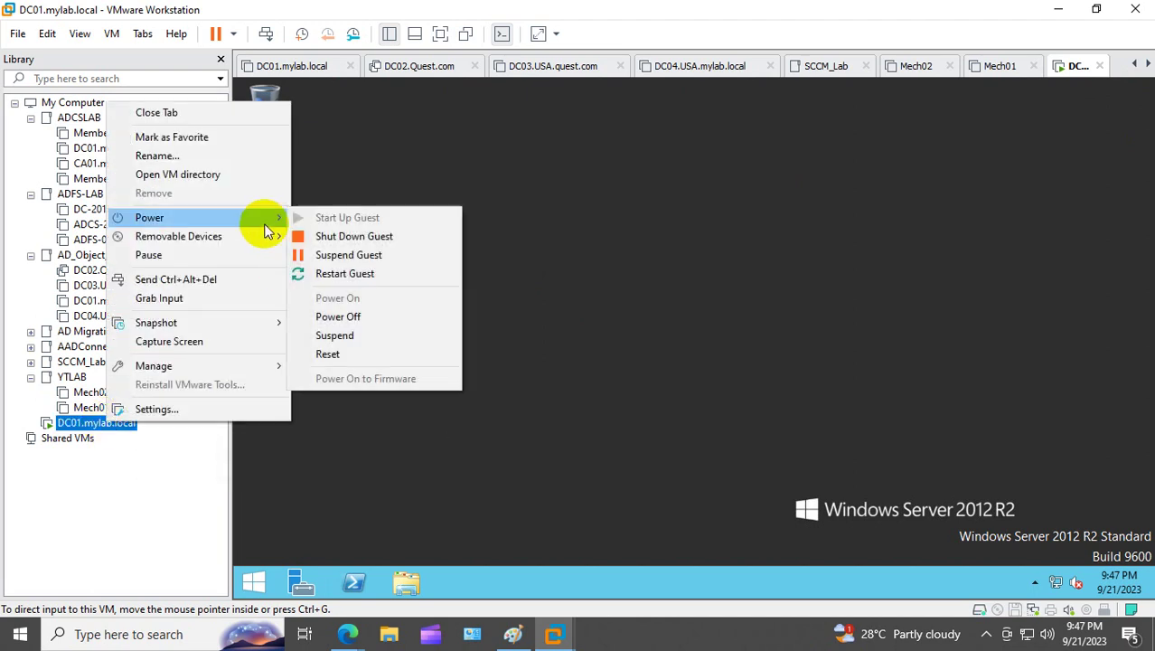
pyautogui.click(362, 313)
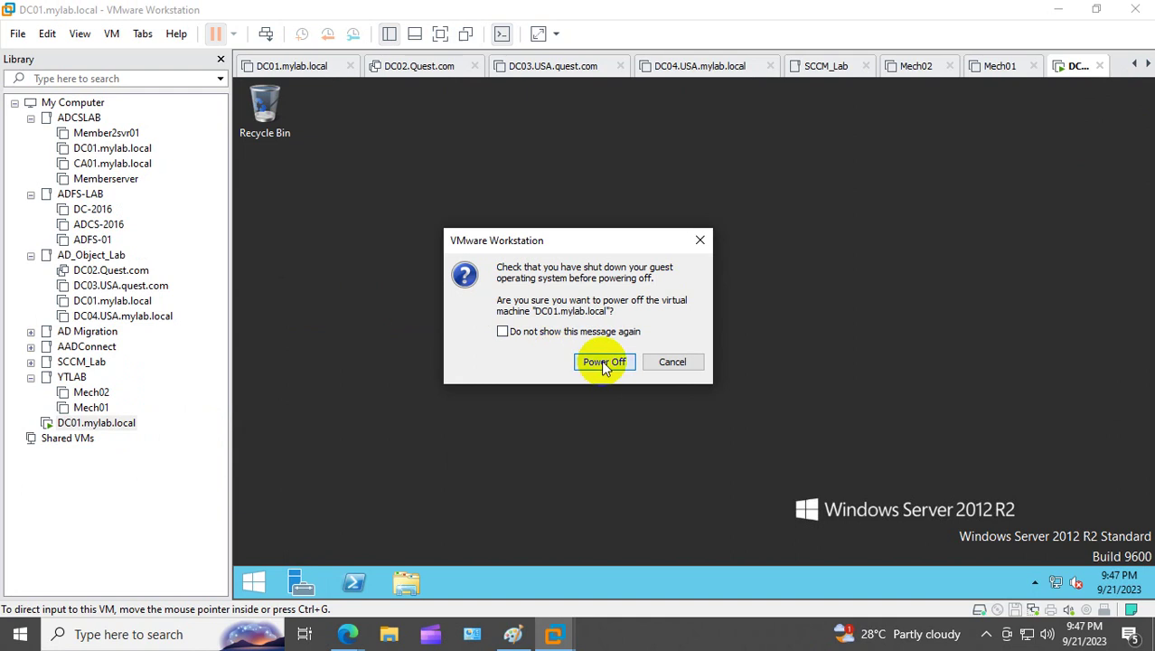
pyautogui.click(600, 362)
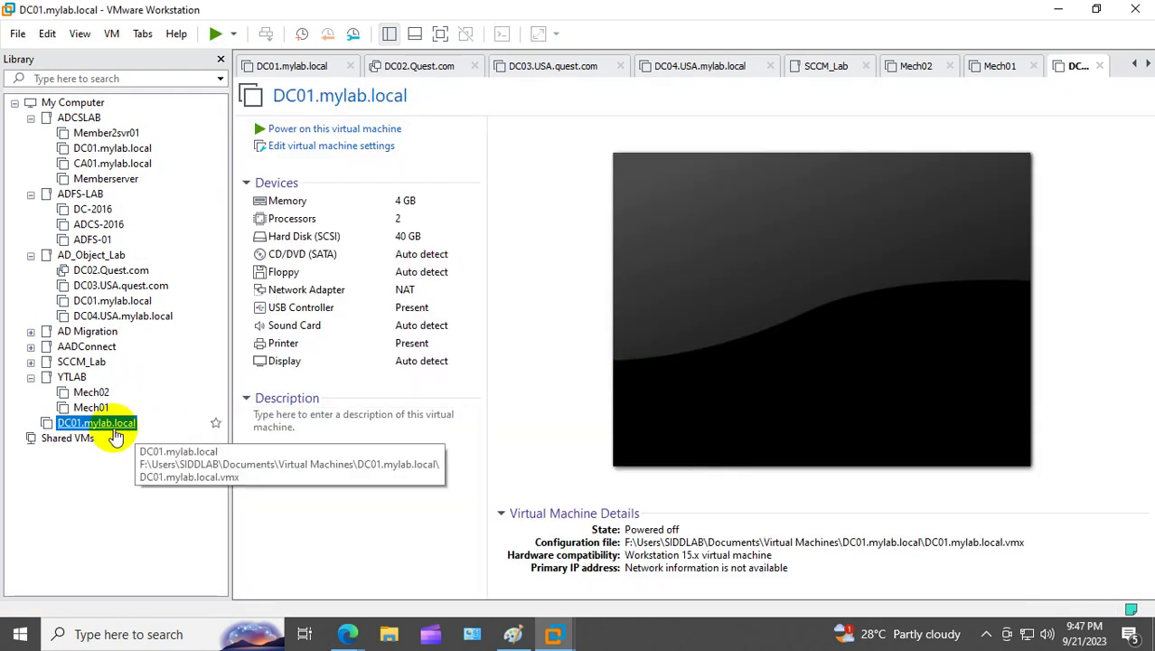
# Step: Start a linked clone of DC01 from its current state
pyautogui.rightClick(113, 432)
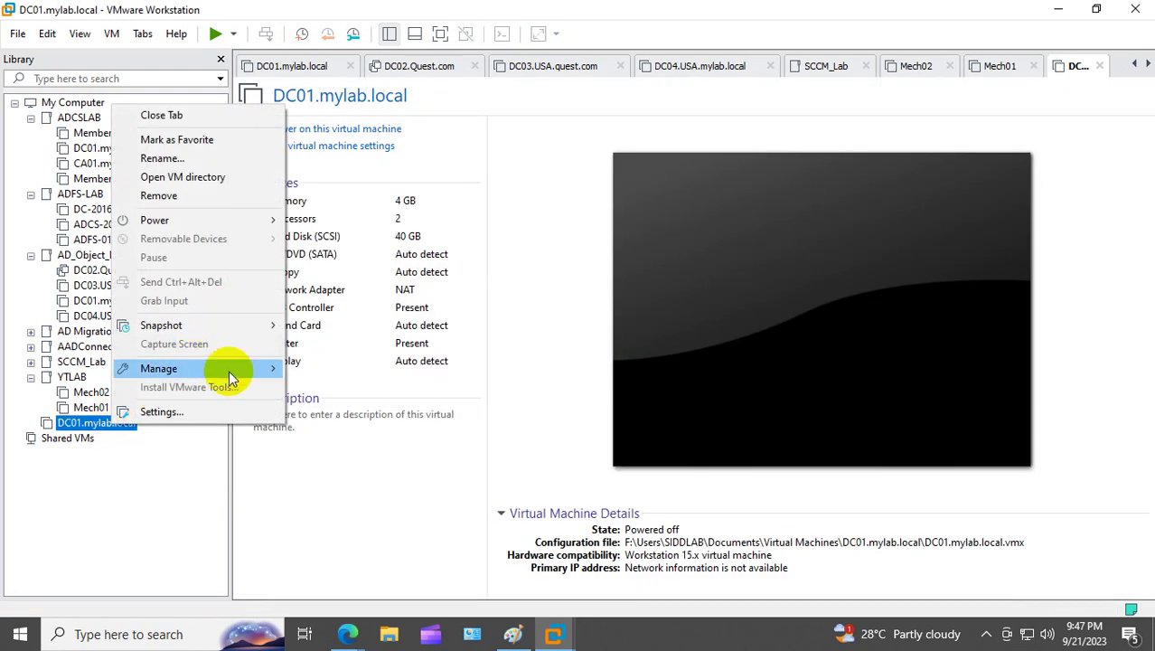
pyautogui.moveTo(229, 371)
pyautogui.click(318, 392)
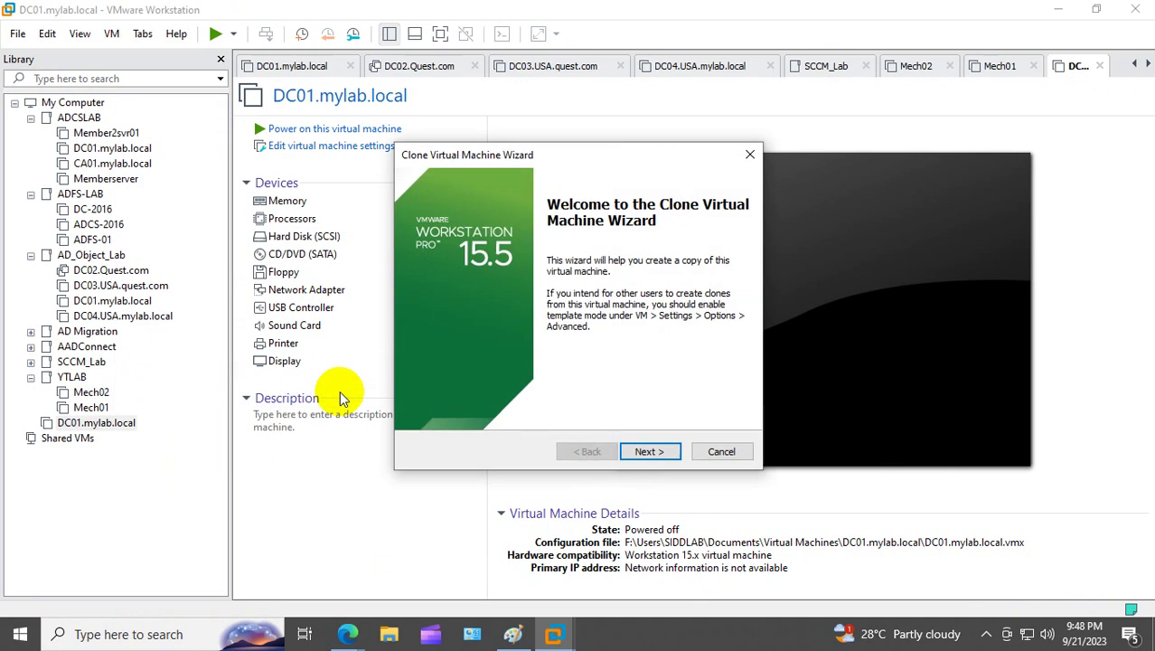
pyautogui.click(673, 454)
pyautogui.click(674, 455)
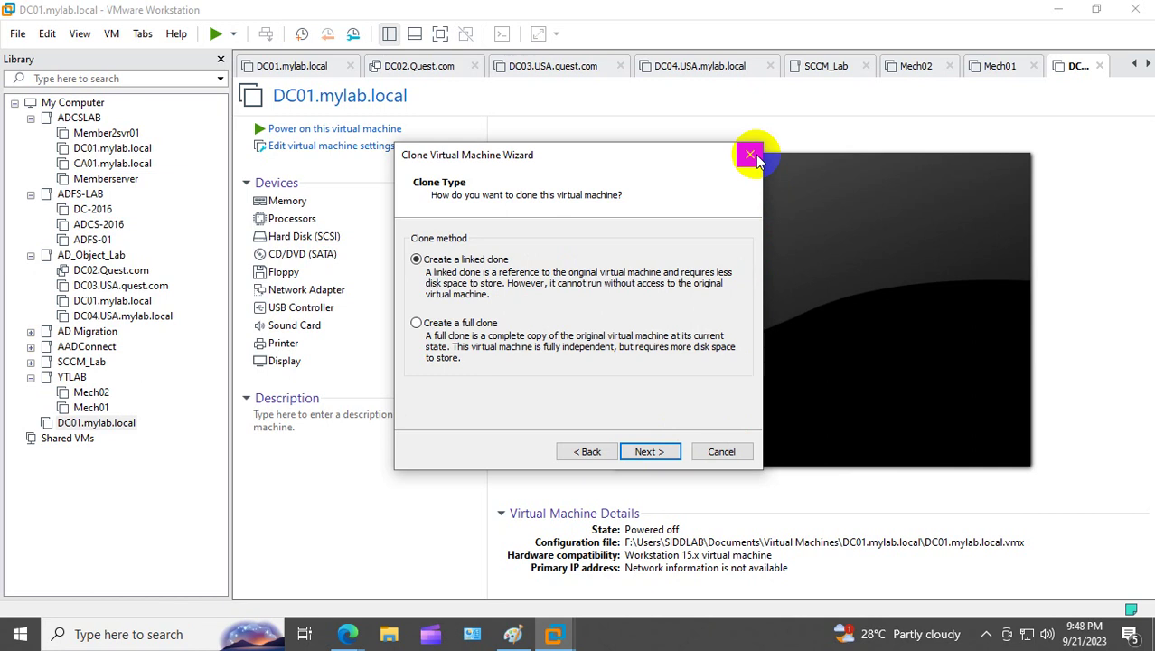
pyautogui.click(662, 452)
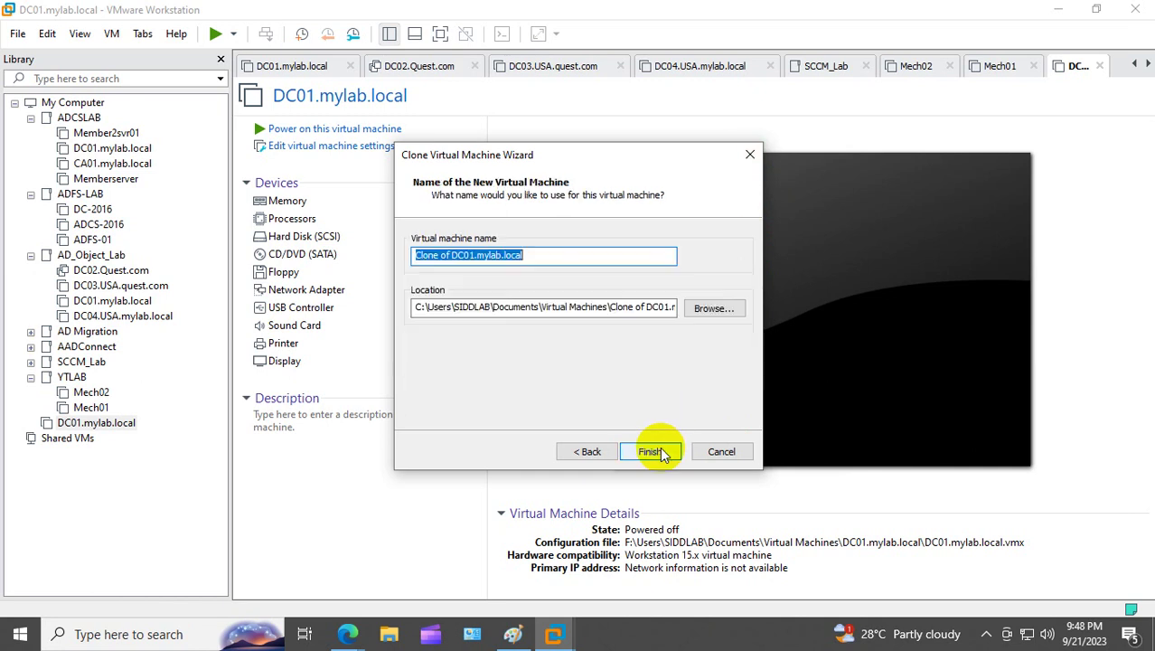
# Step: Name the clone Laptop01.mylab.local, store it on the F: drive, and create it
pyautogui.click(455, 254)
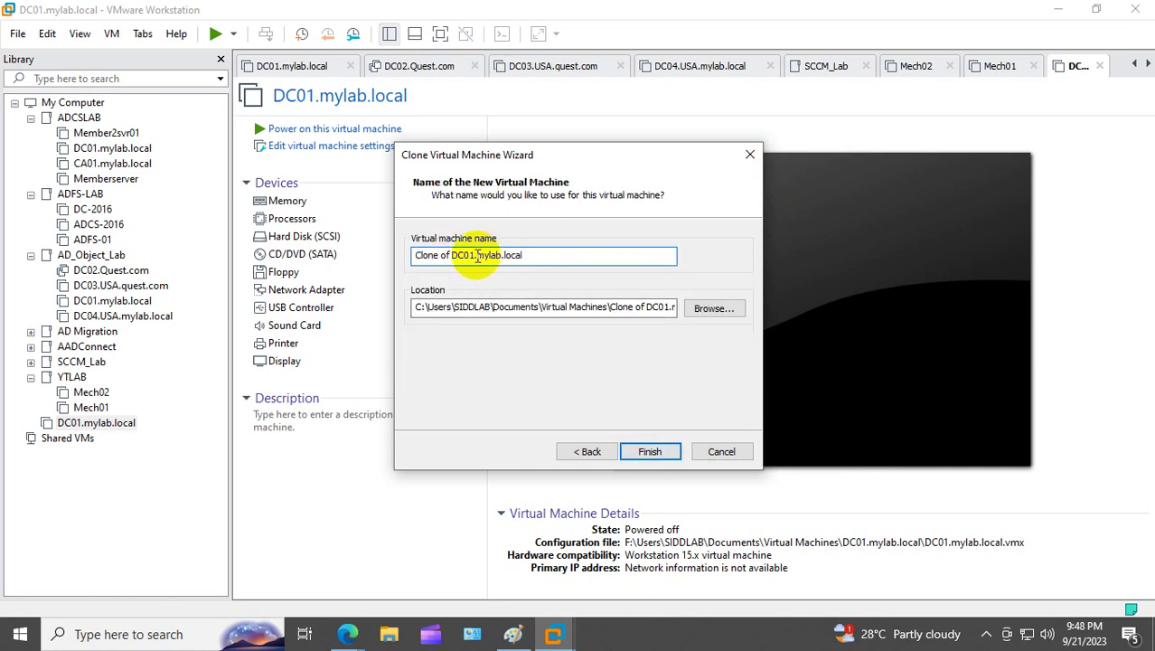
pyautogui.moveTo(477, 255); pyautogui.dragTo(314, 273)
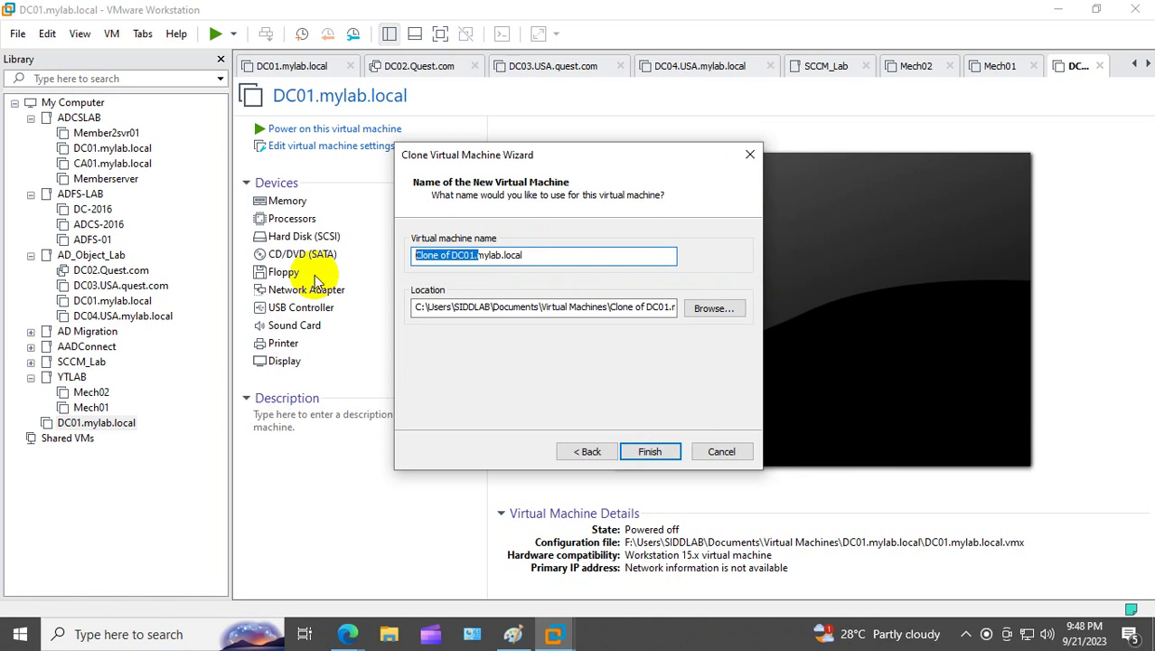
pyautogui.press('BackSpace')
pyautogui.write('Lapt')
pyautogui.write('op')
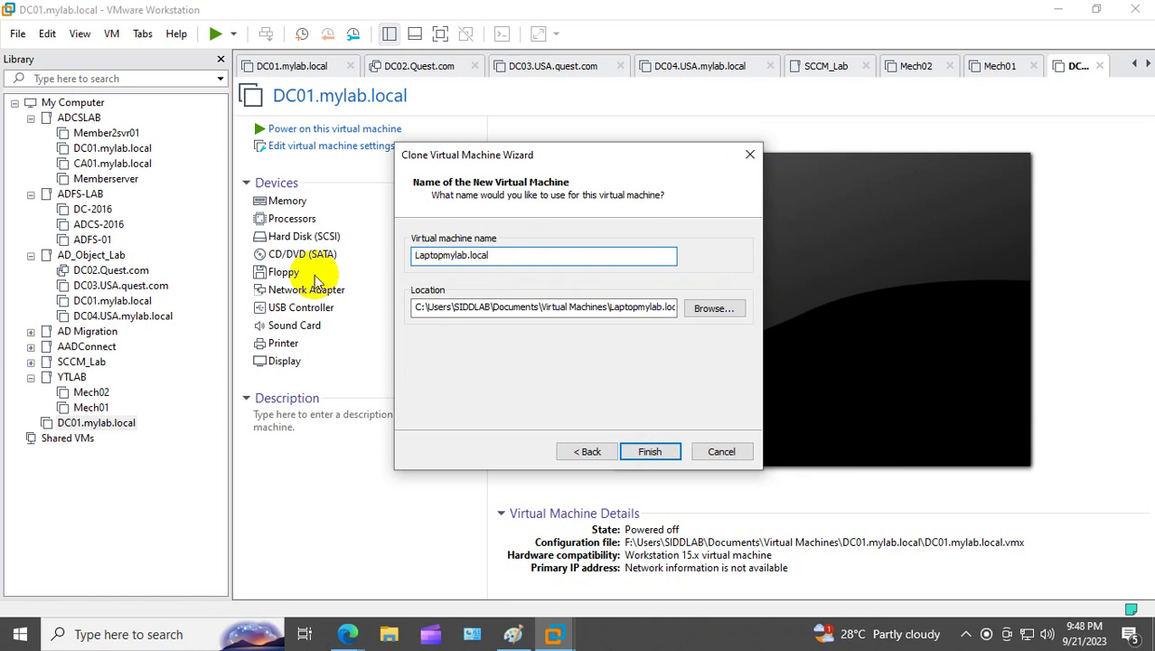
pyautogui.write('01.')
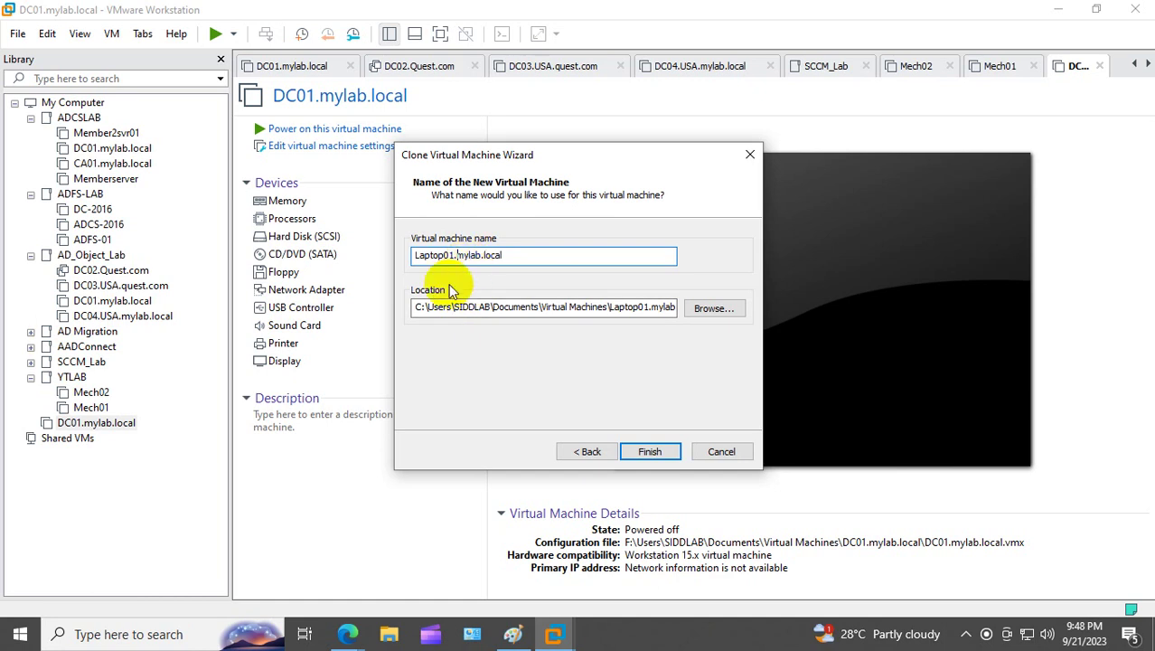
pyautogui.click(434, 307)
pyautogui.press('BackSpace')
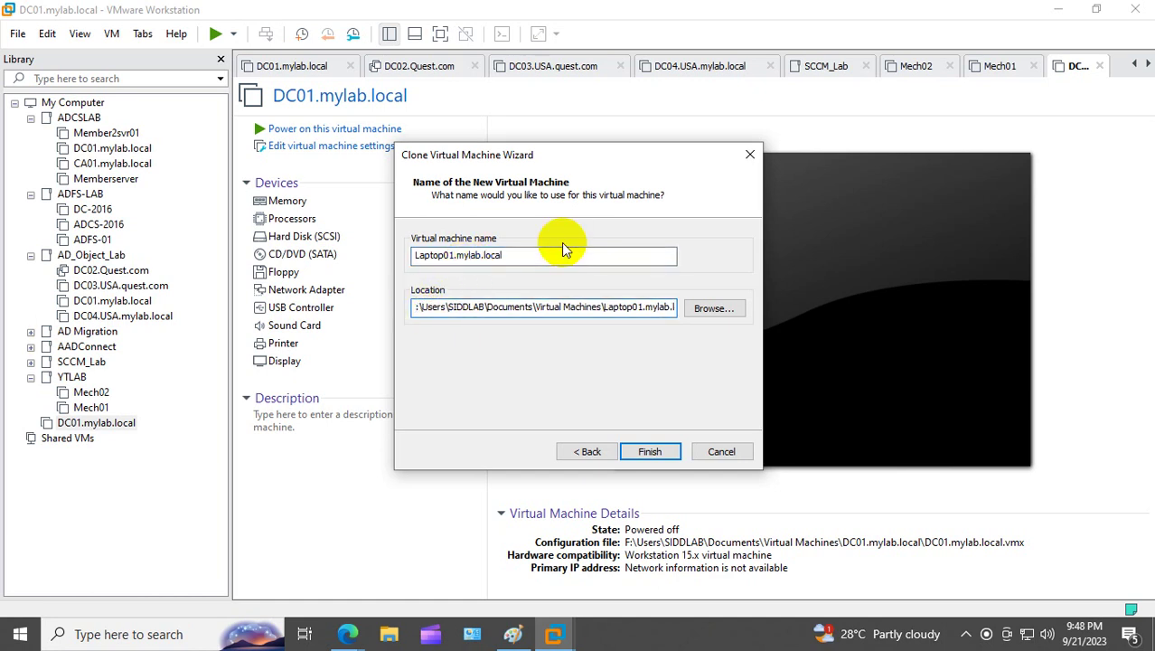
pyautogui.write('F')
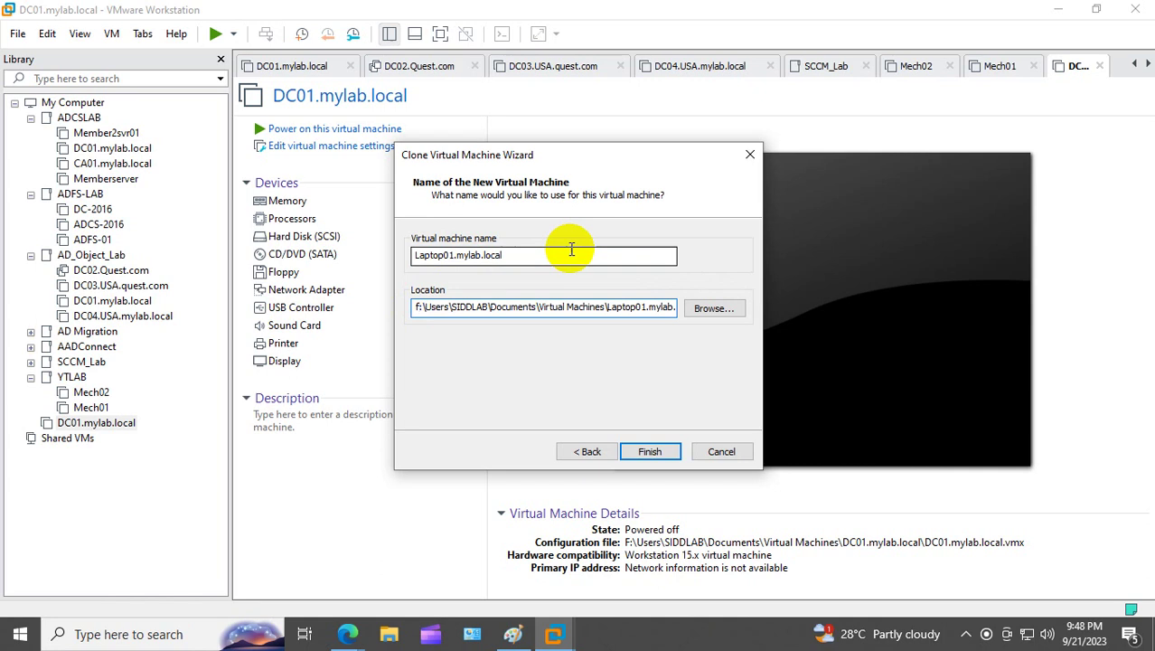
pyautogui.click(657, 449)
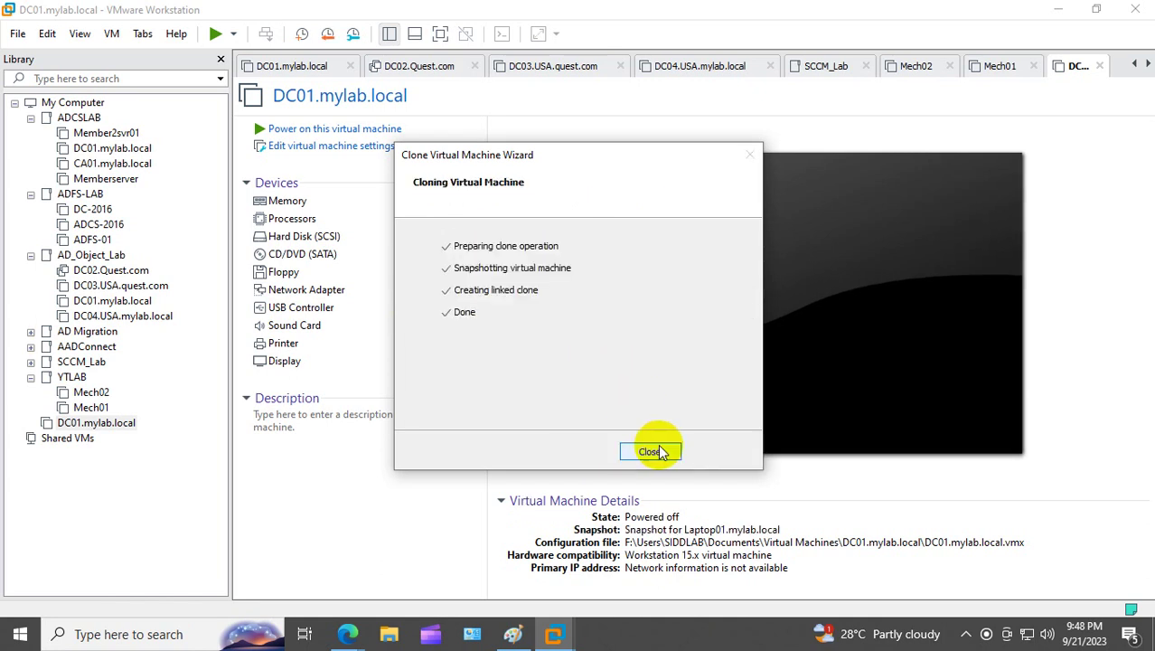
pyautogui.click(649, 451)
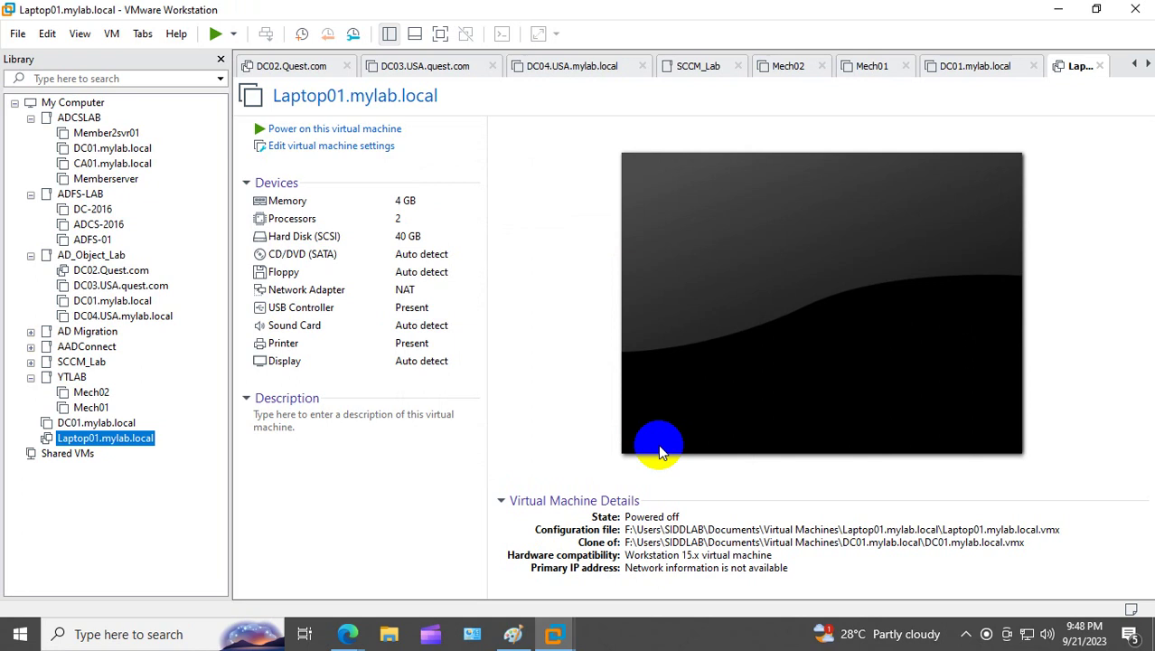
# Step: Switch DC01's network adapter from NAT to the custom VMnet0 network
pyautogui.rightClick(99, 424)
pyautogui.click(150, 408)
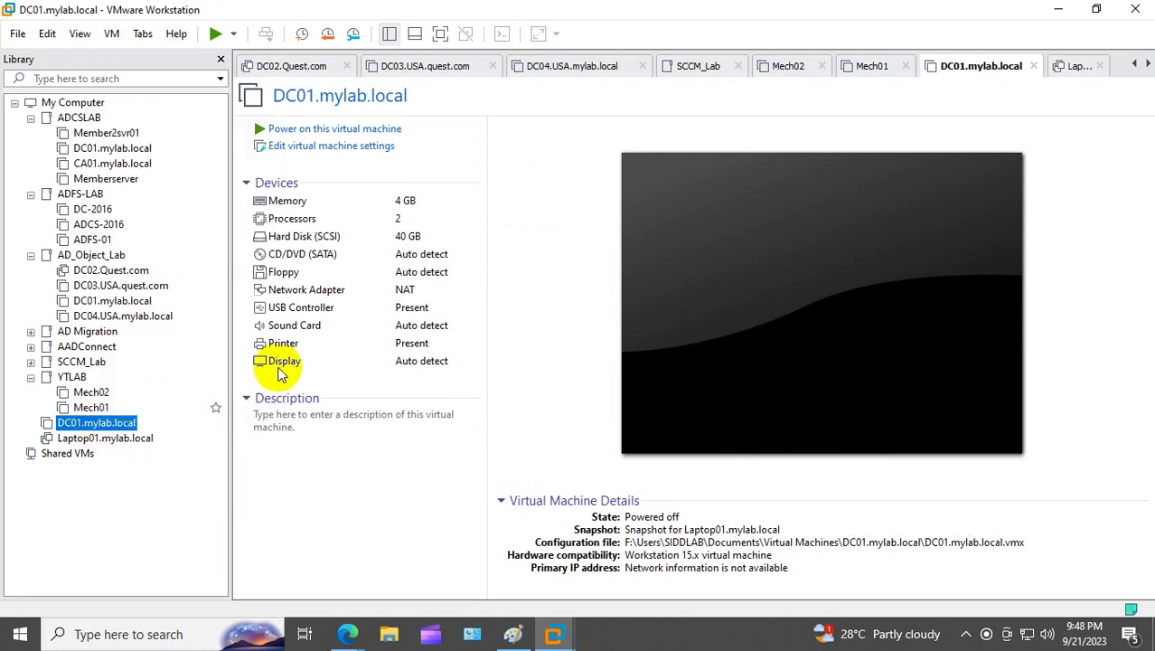
pyautogui.click(341, 174)
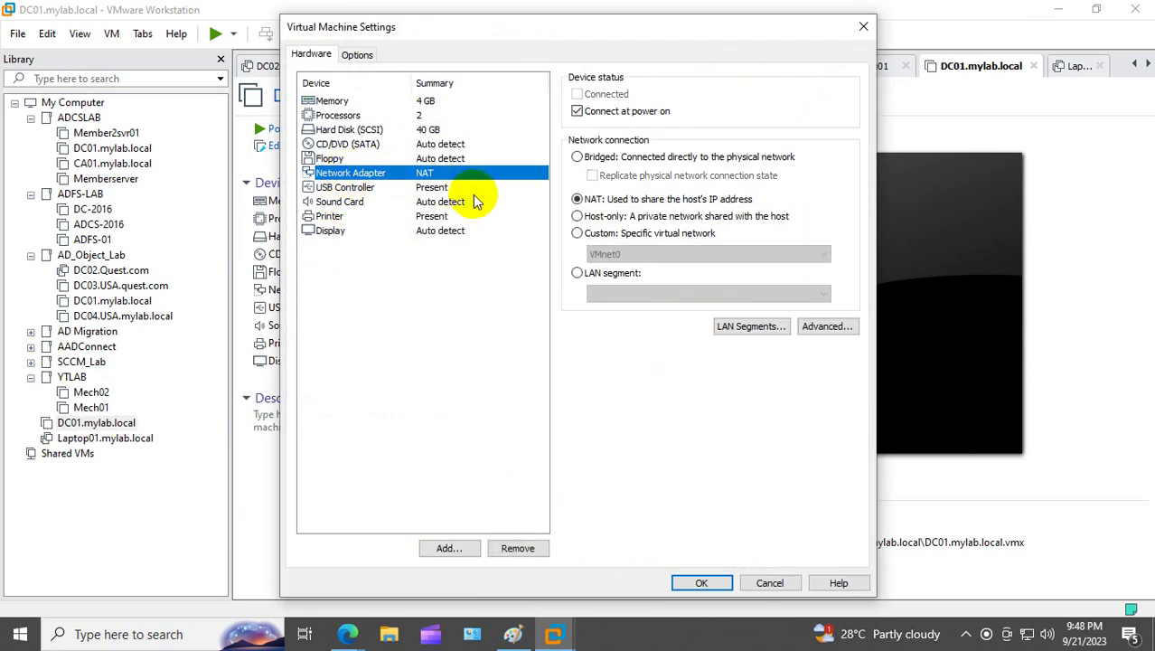
pyautogui.click(577, 234)
pyautogui.click(701, 582)
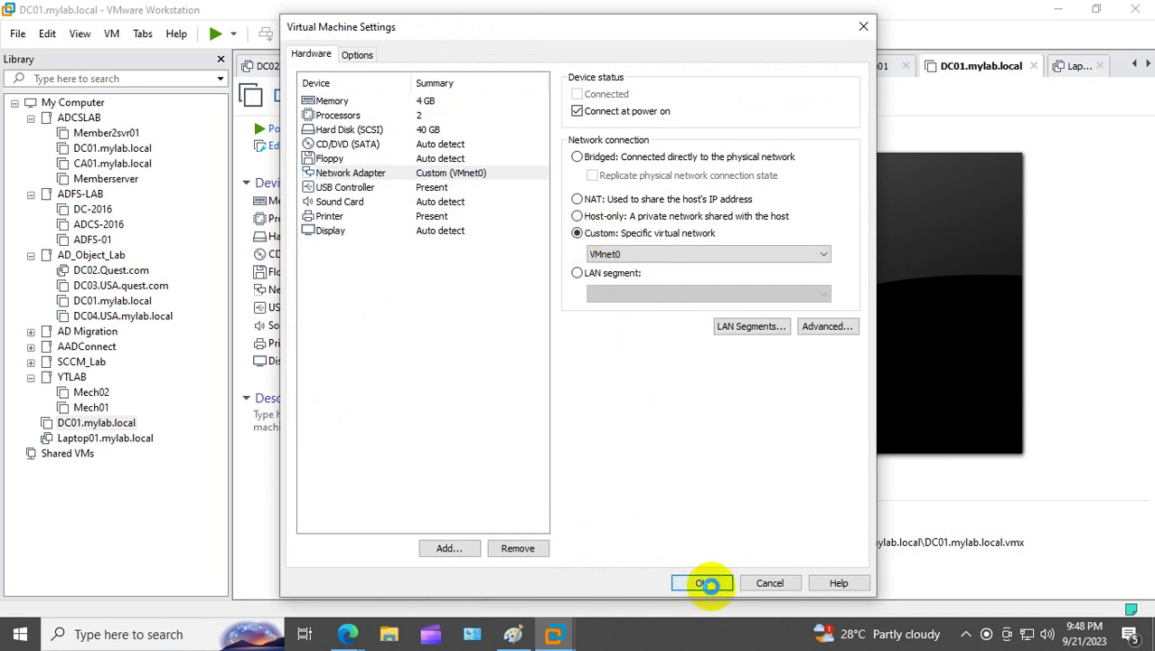
# Step: Put Laptop01's network adapter on the custom VMnet0 network, then return to DC01
pyautogui.rightClick(103, 438)
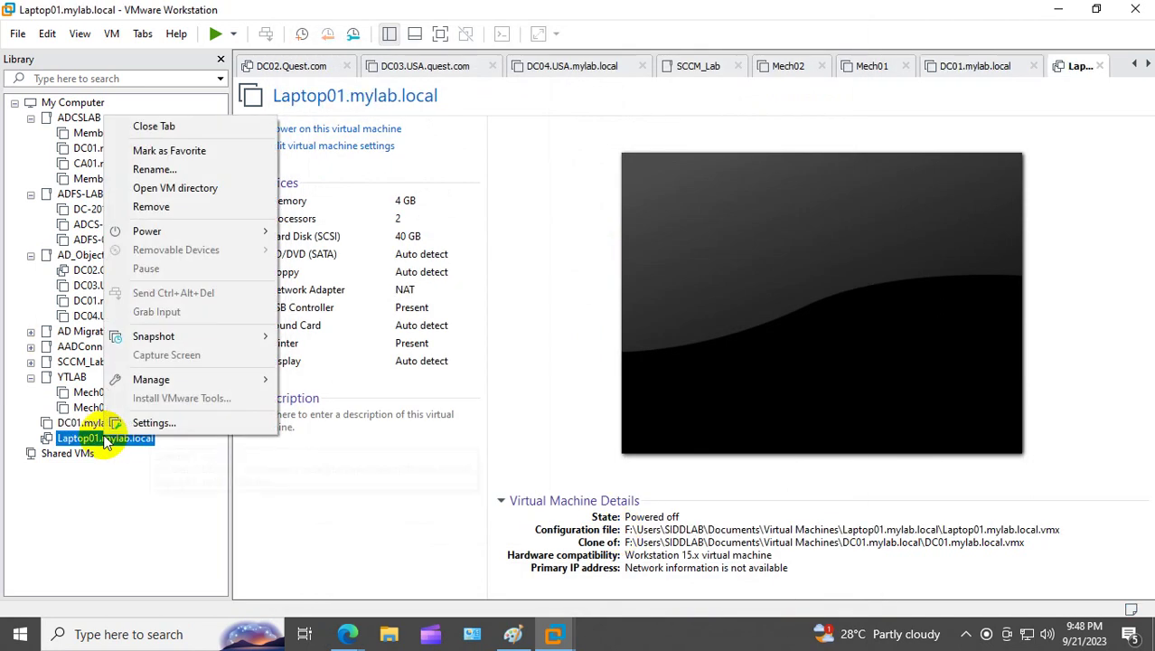
pyautogui.click(163, 422)
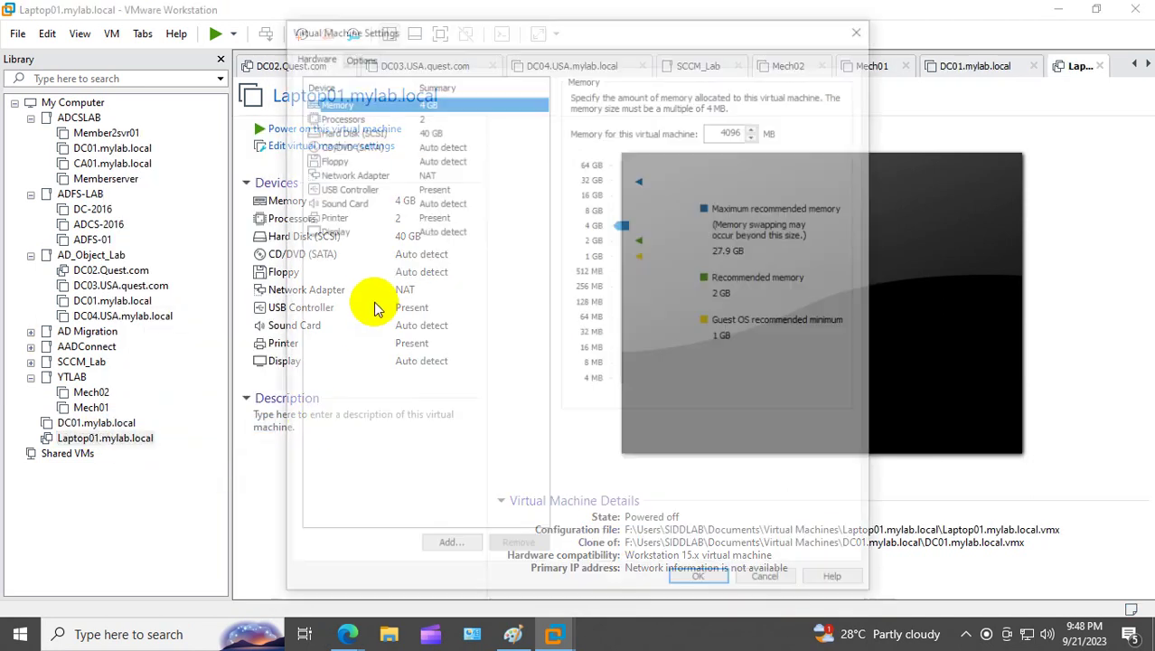
pyautogui.click(349, 174)
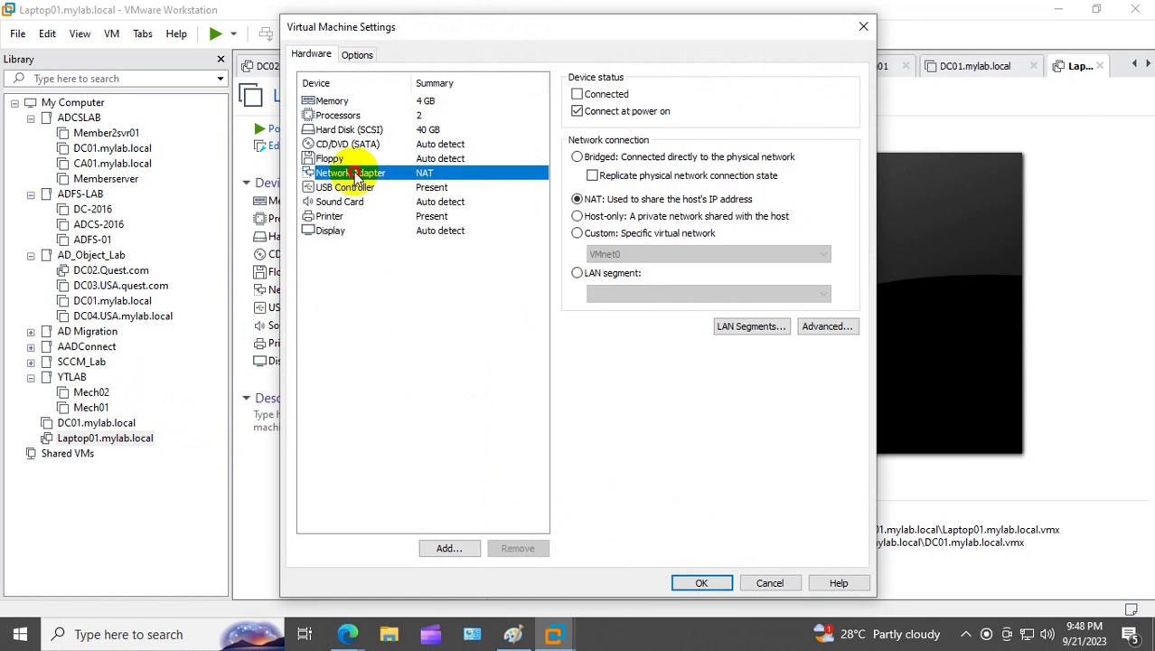
pyautogui.click(577, 234)
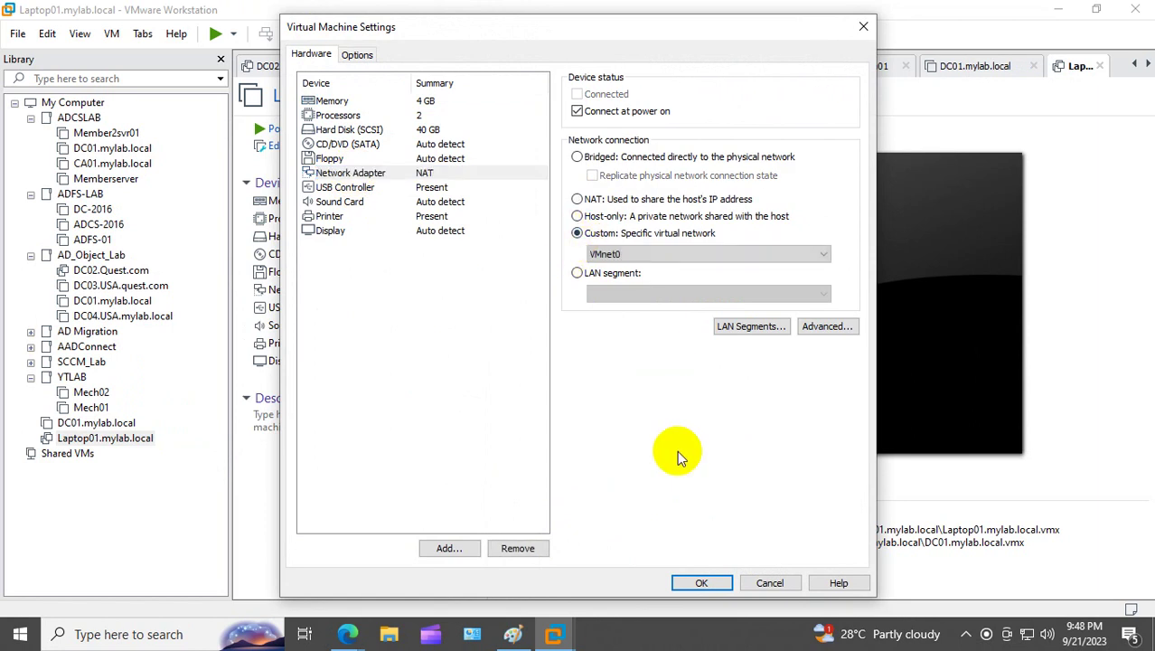
pyautogui.click(702, 582)
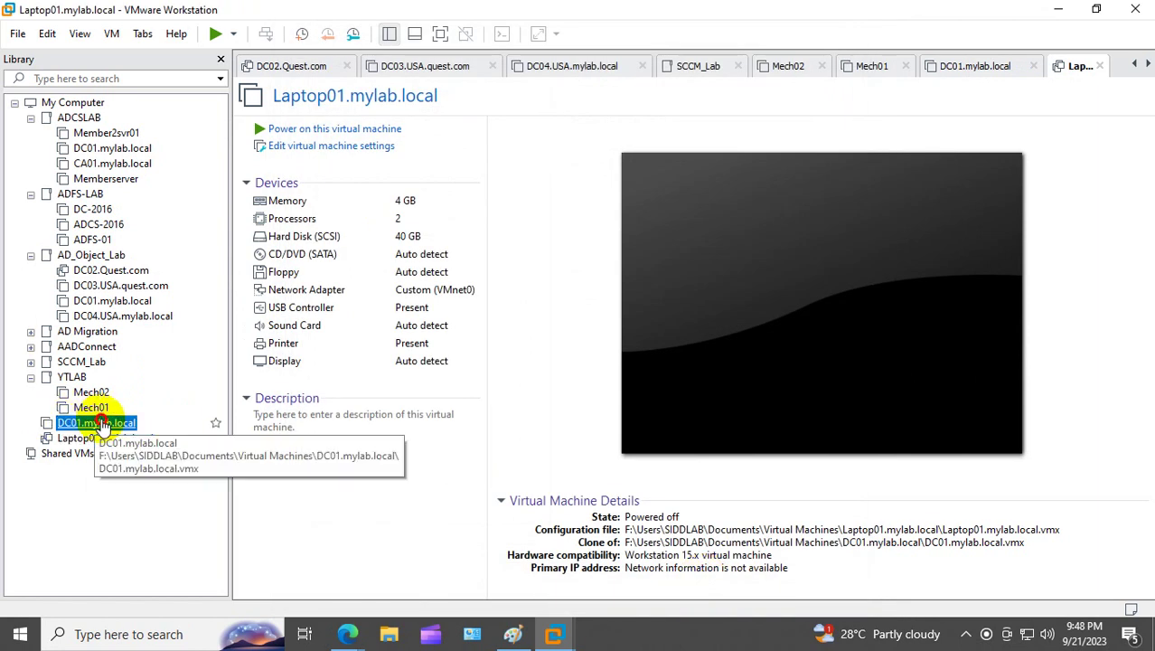
pyautogui.click(102, 422)
# Step: Power on DC01, decline network discovery and cancel the Shutdown Event Tracker
pyautogui.click(300, 129)
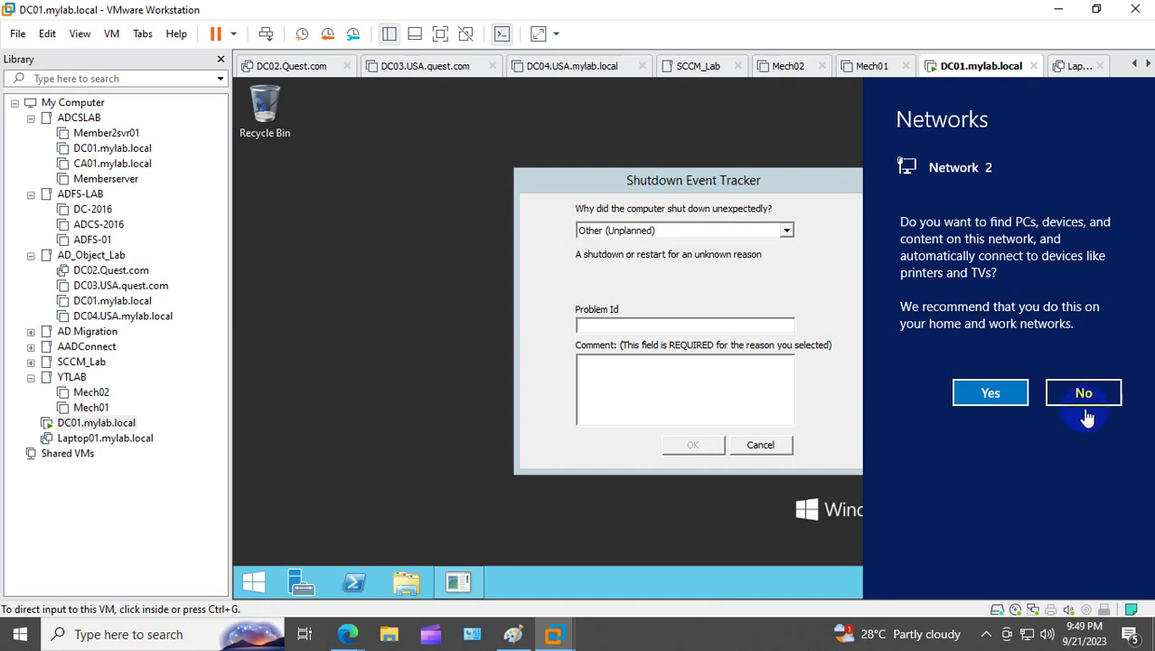
pyautogui.click(1001, 392)
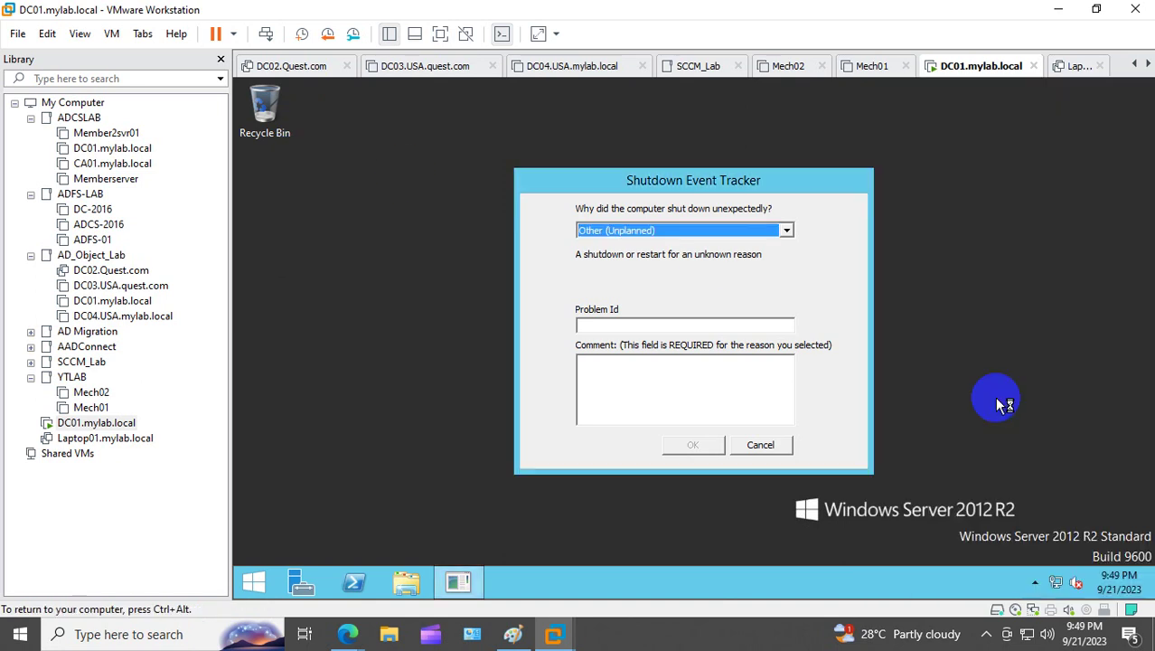
pyautogui.click(764, 445)
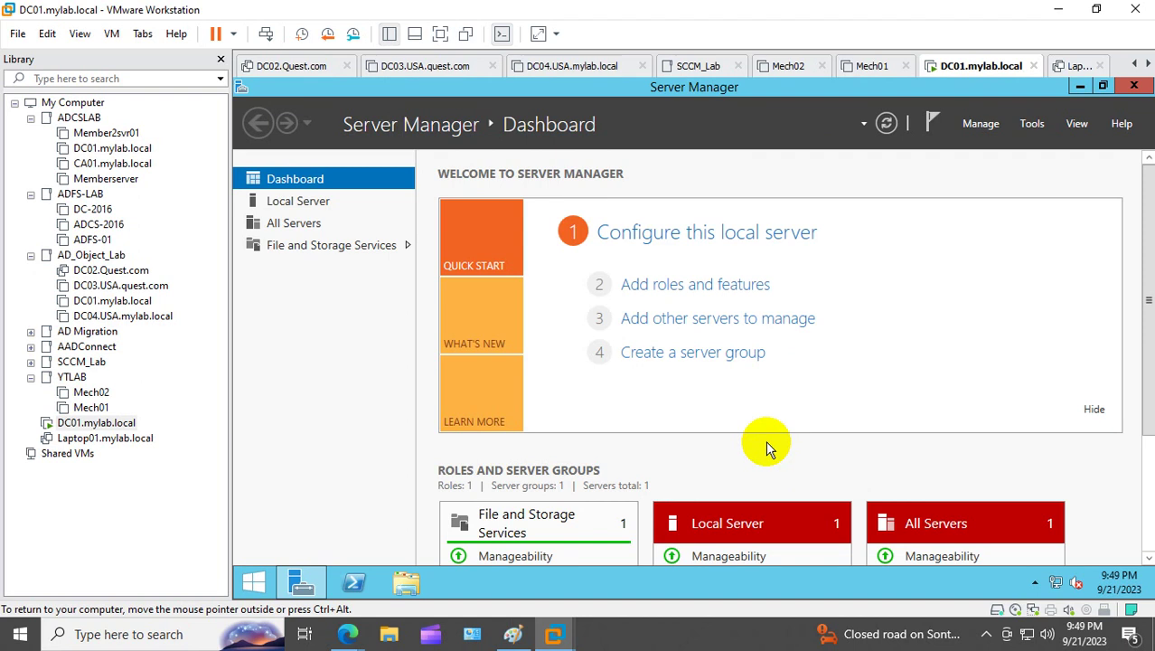
# Step: Close Server Manager and open the sysprep folder from the Run prompt
pyautogui.click(1135, 87)
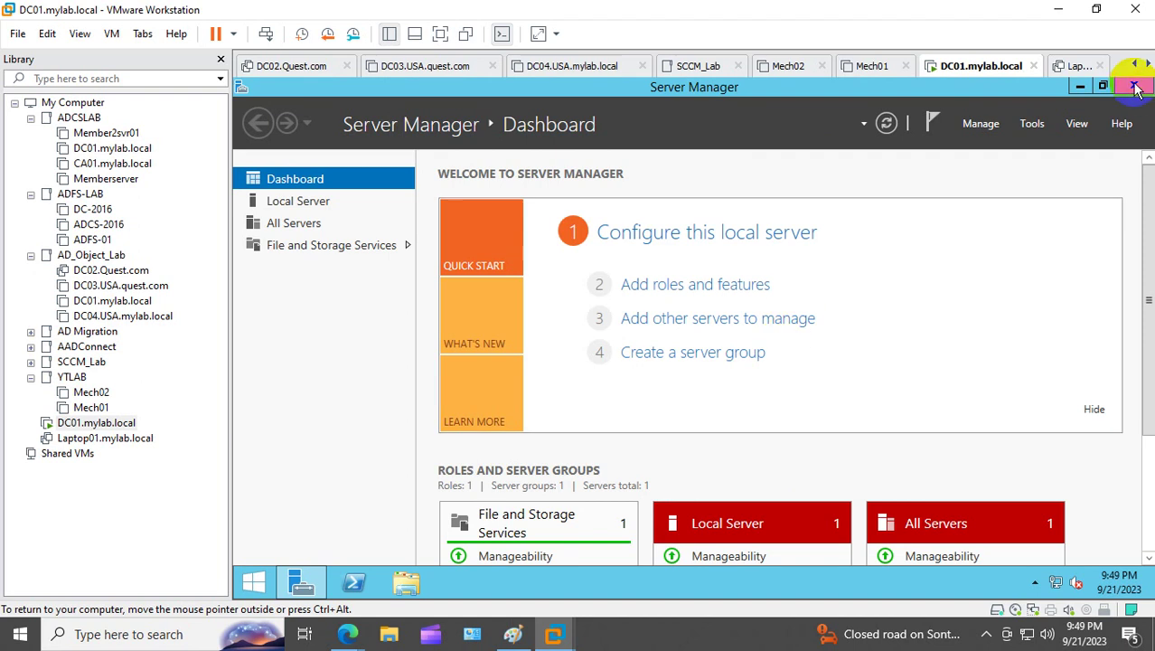
pyautogui.rightClick(253, 588)
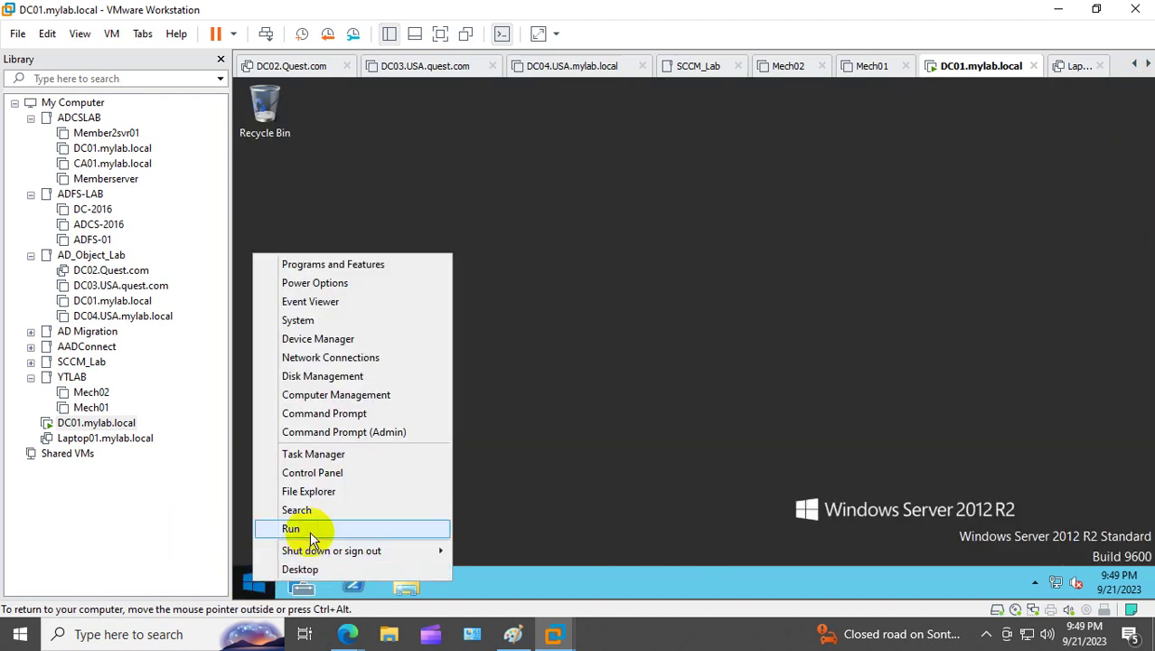
pyautogui.click(298, 526)
pyautogui.write('s')
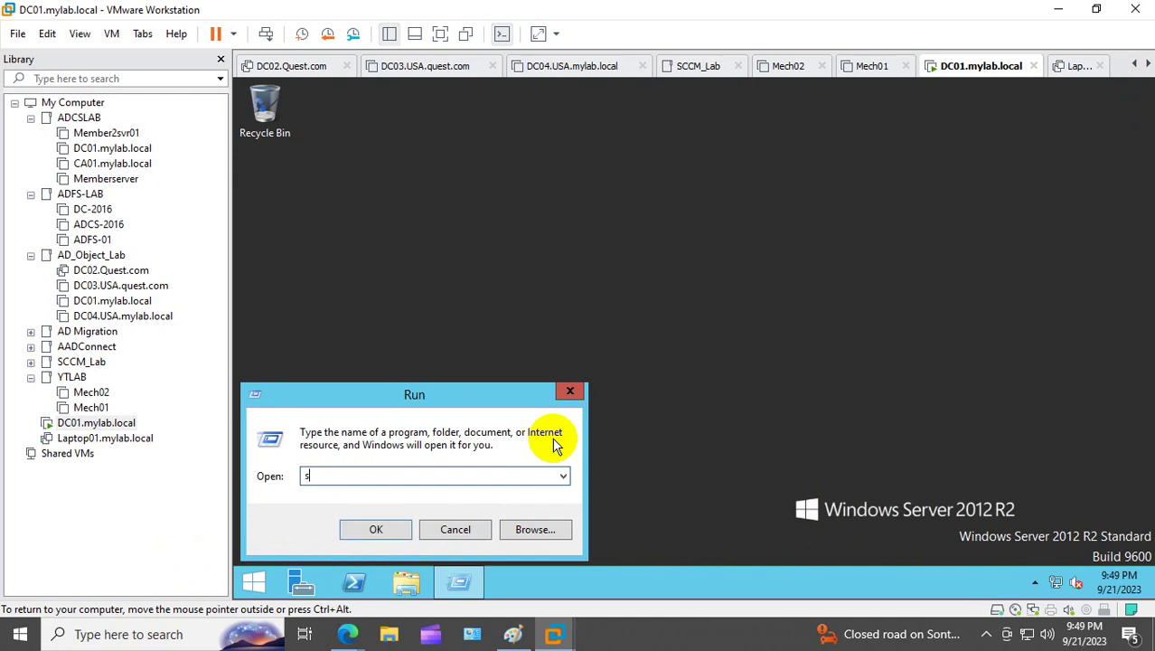
pyautogui.write('ysprep')
pyautogui.press('Return')
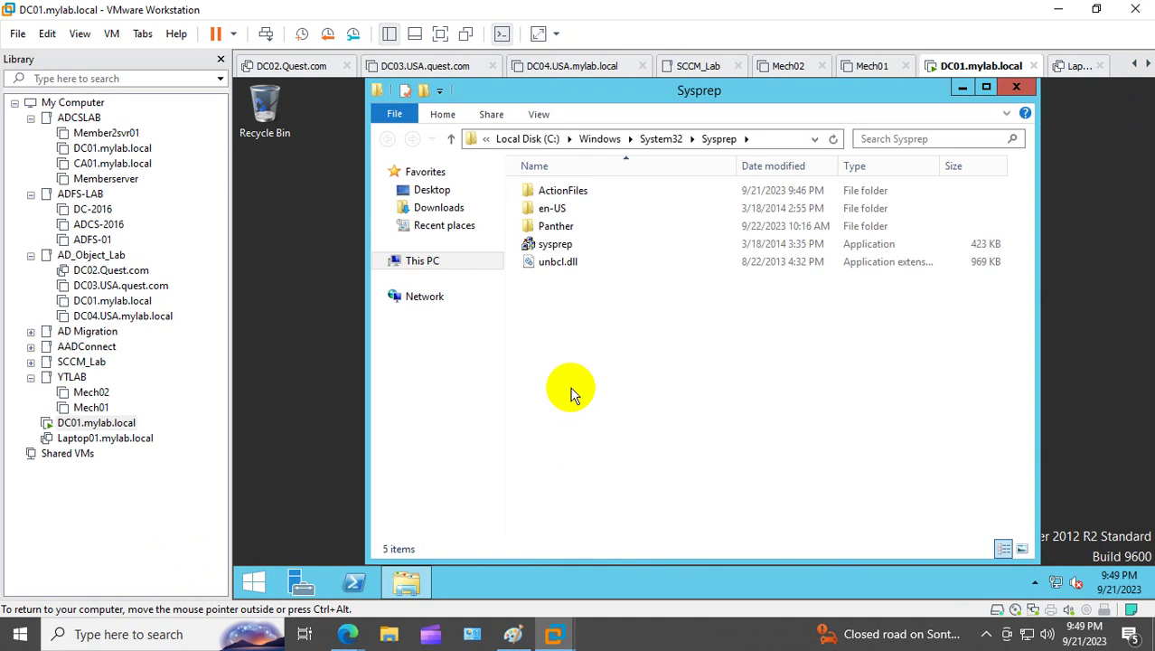
# Step: Run Sysprep with Generalize, then accept the United States / English region settings after reboot
pyautogui.doubleClick(553, 244)
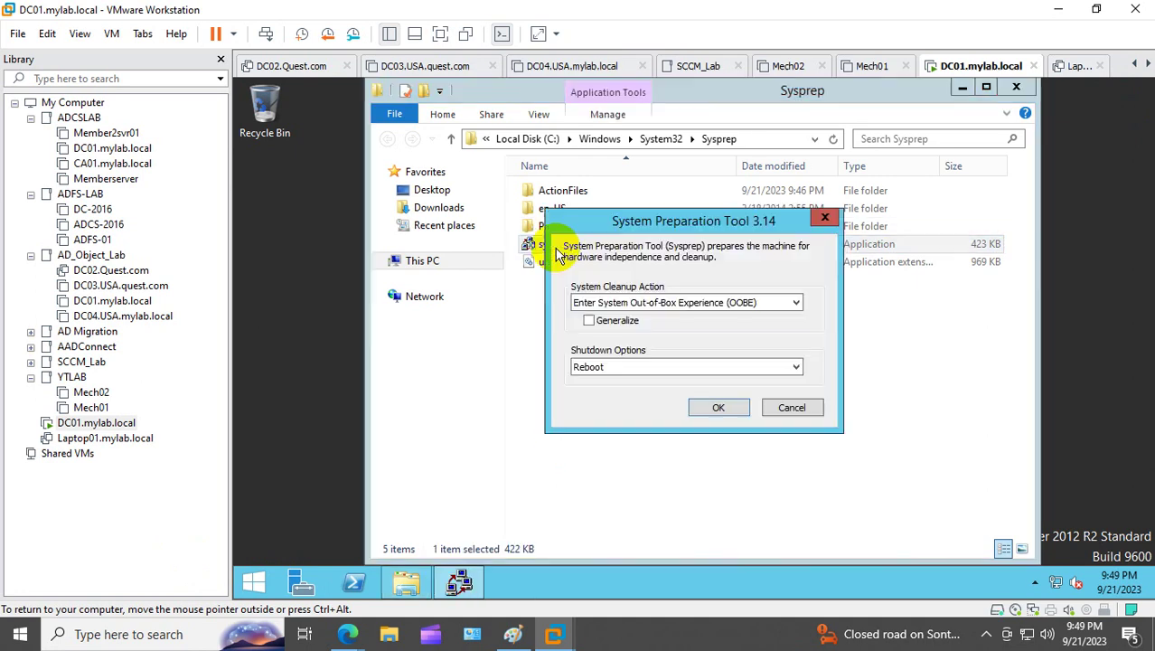
pyautogui.click(589, 320)
pyautogui.click(718, 408)
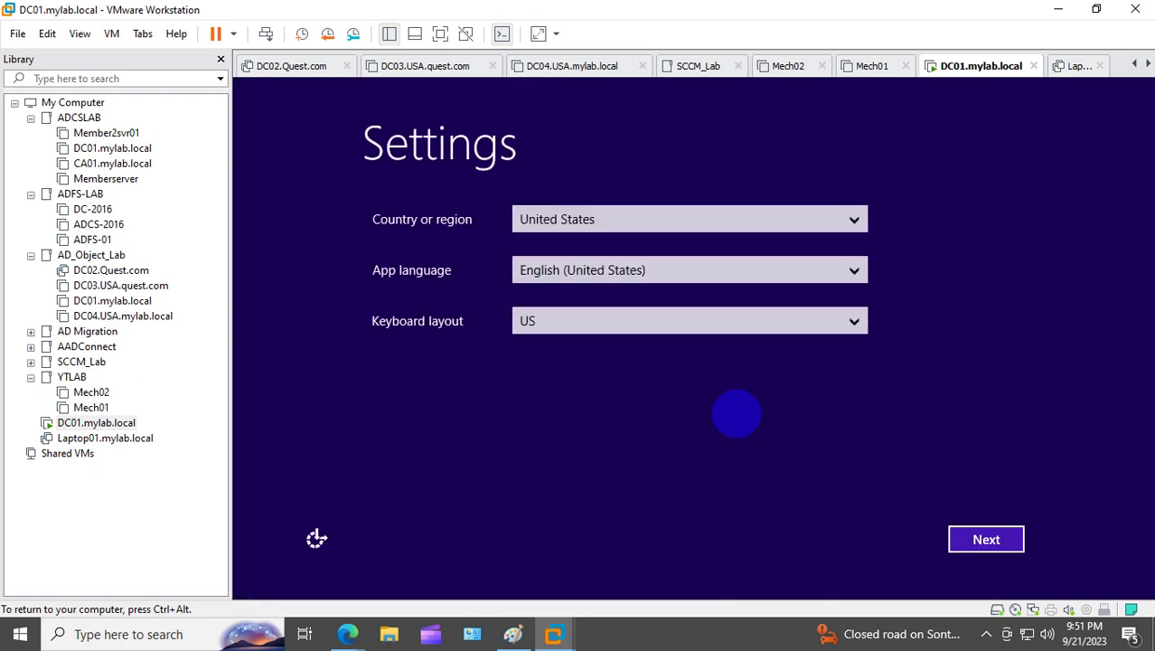
pyautogui.click(983, 540)
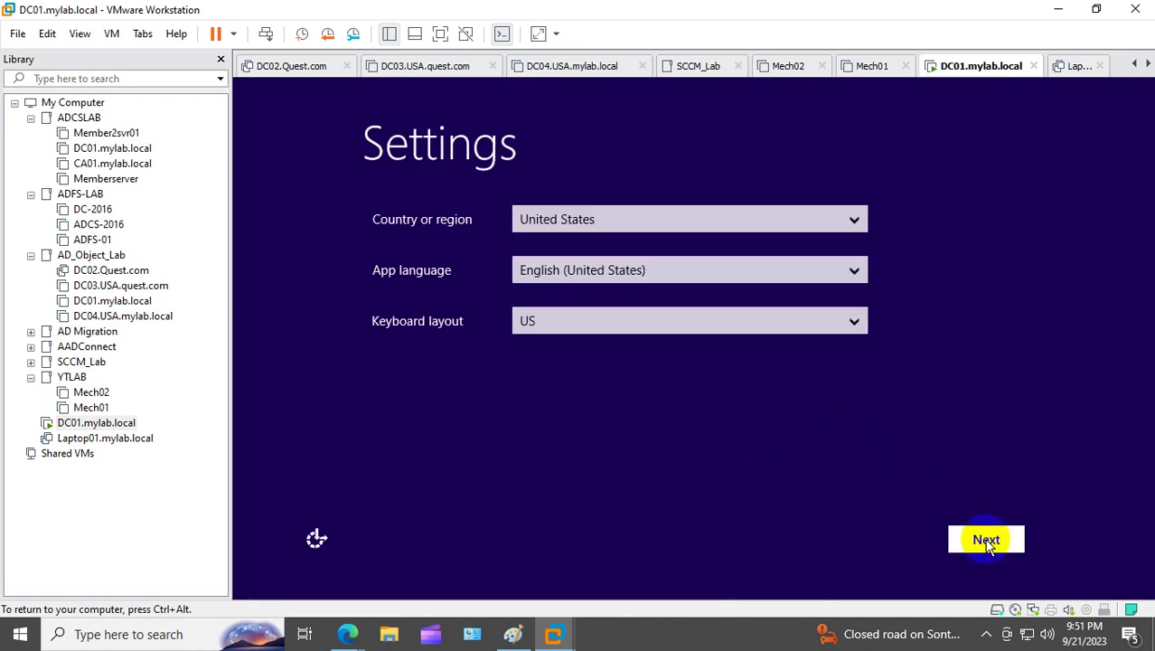
# Step: Accept the license and set the Administrator password, entered twice, to finish setup
pyautogui.click(963, 540)
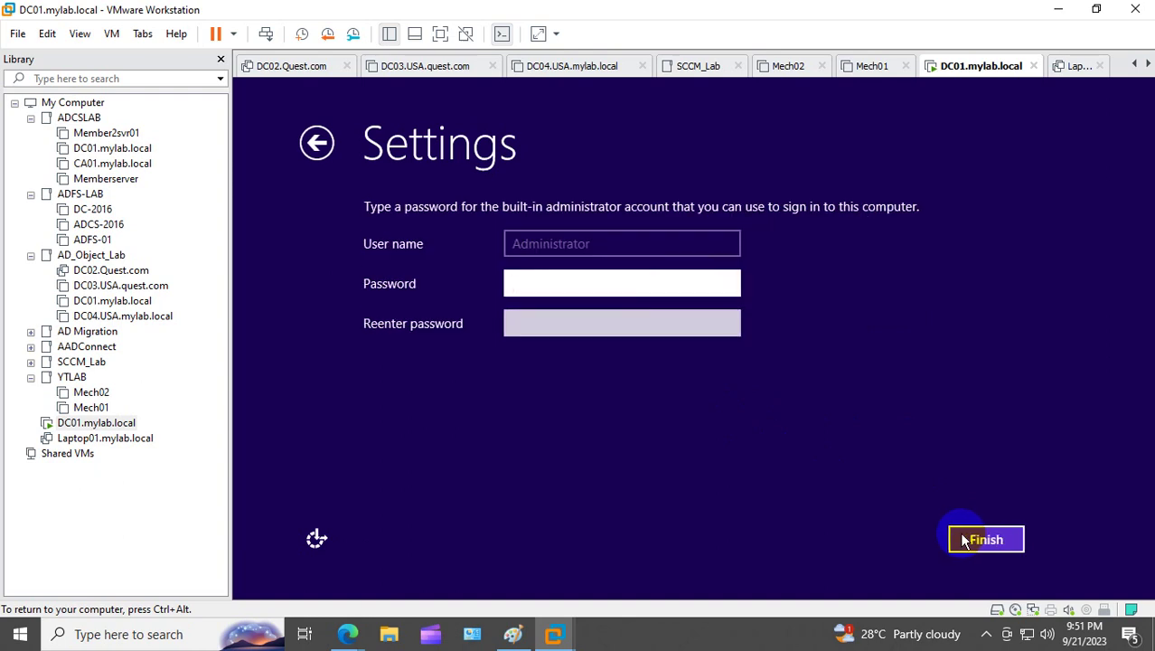
pyautogui.write('************')
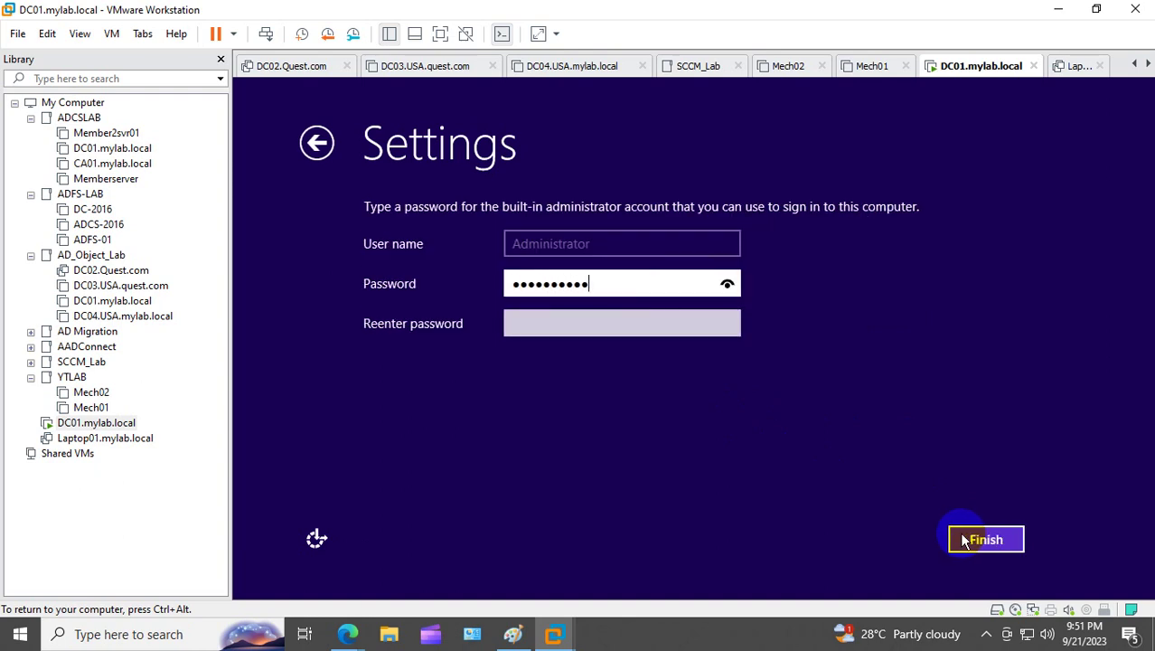
pyautogui.press('Tab')
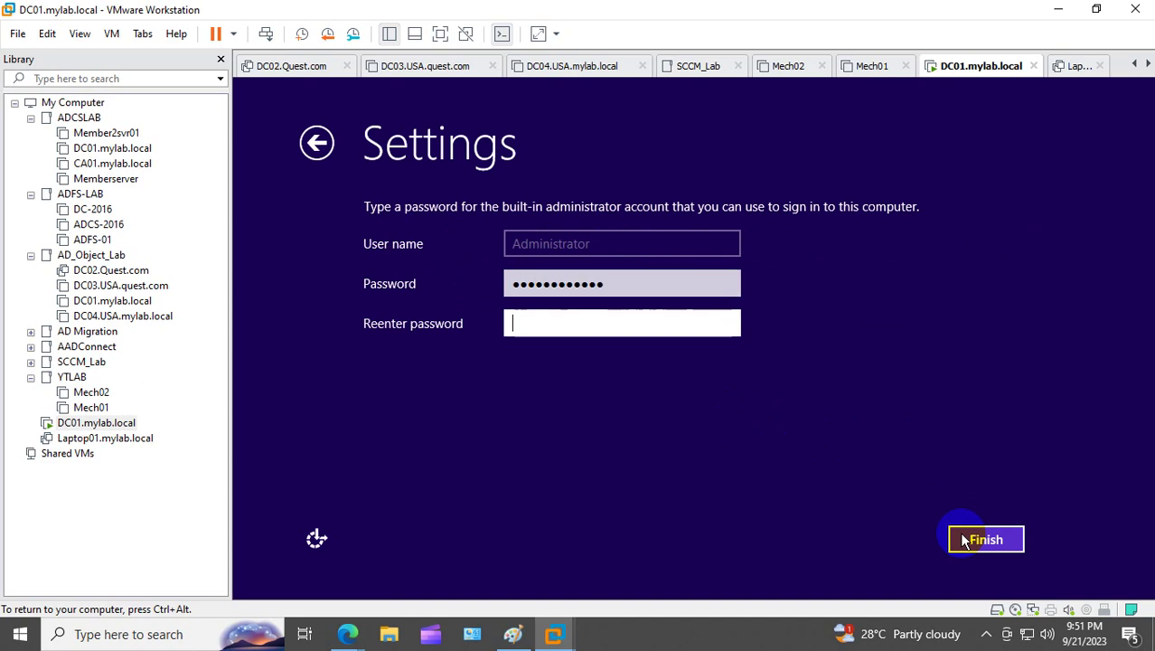
pyautogui.write('******')
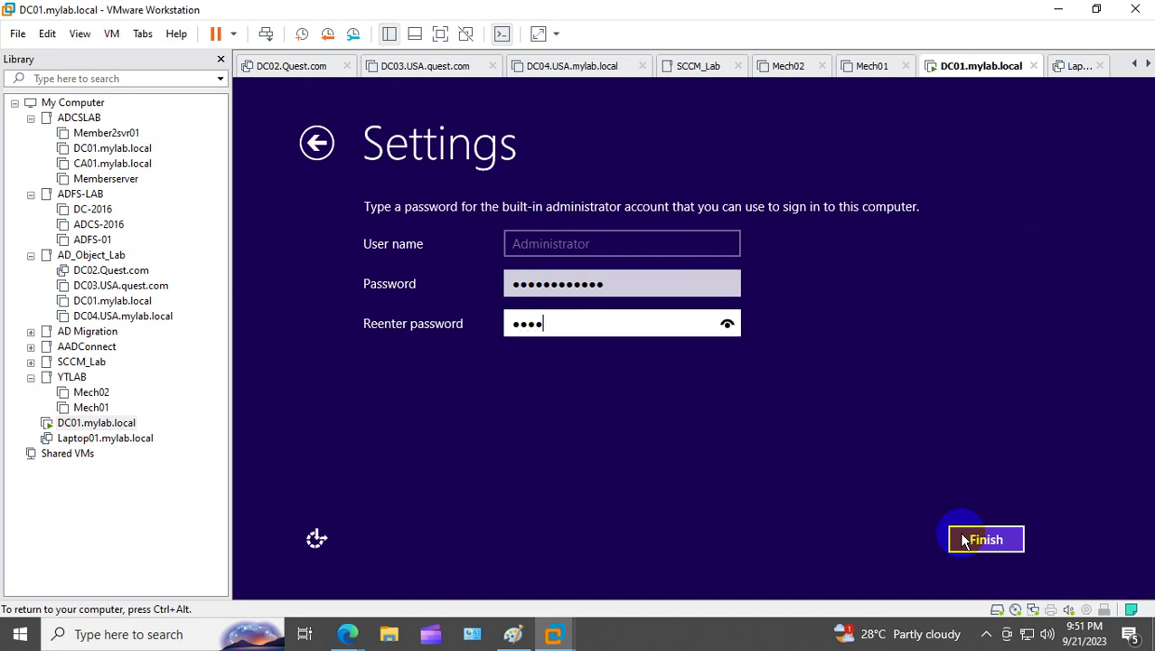
pyautogui.write('••••')
pyautogui.click(985, 540)
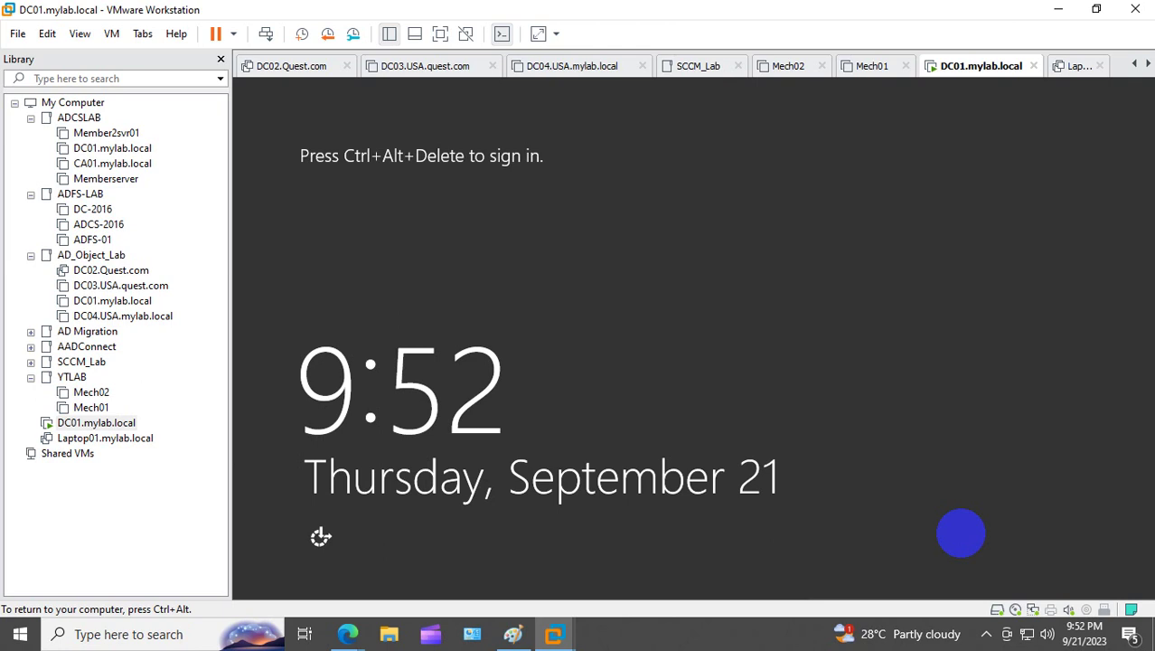
# Step: Power on Laptop01, dismiss its network and shutdown-reason prompts, then return to DC01
pyautogui.click(95, 439)
pyautogui.click(109, 423)
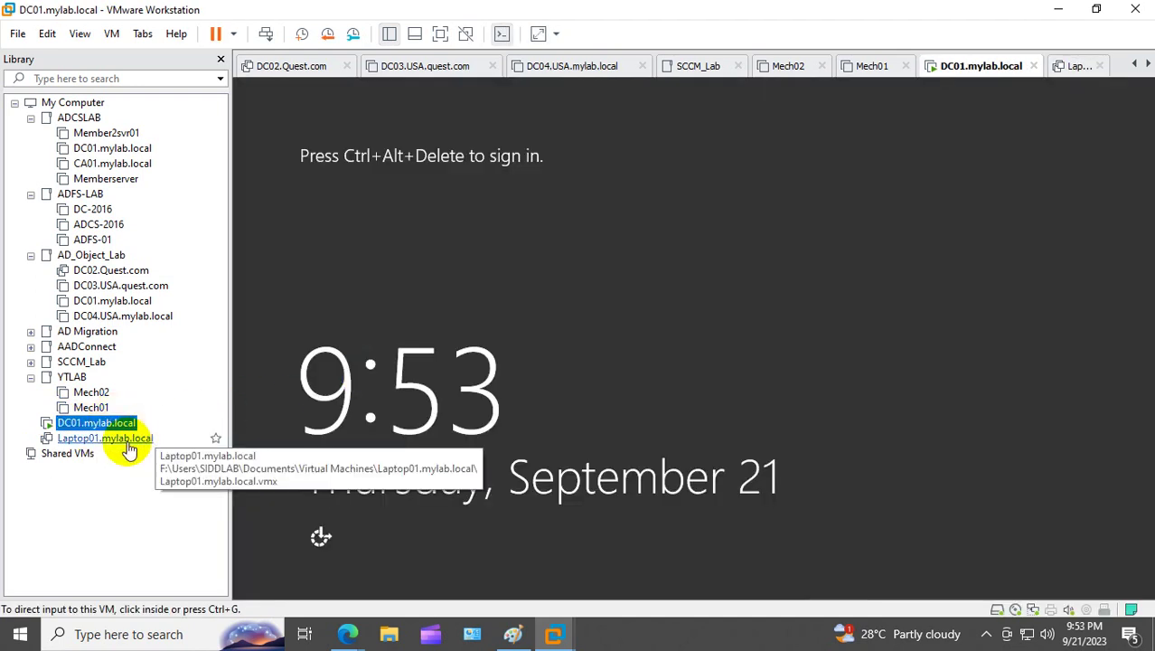
pyautogui.click(131, 438)
pyautogui.click(303, 132)
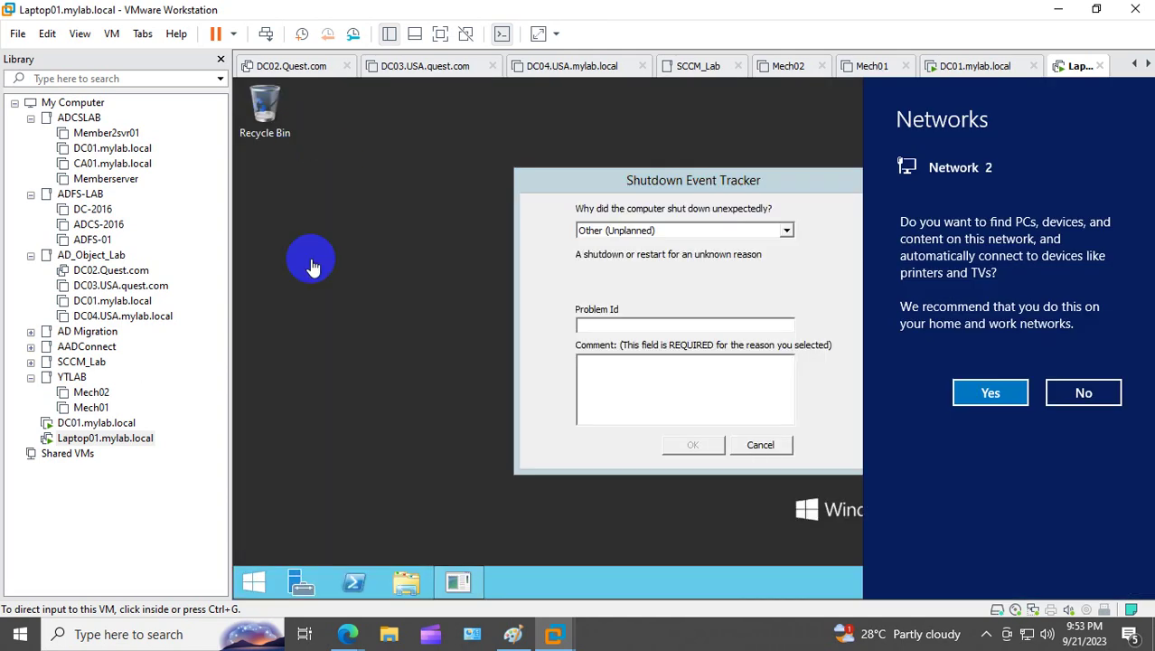
pyautogui.click(768, 445)
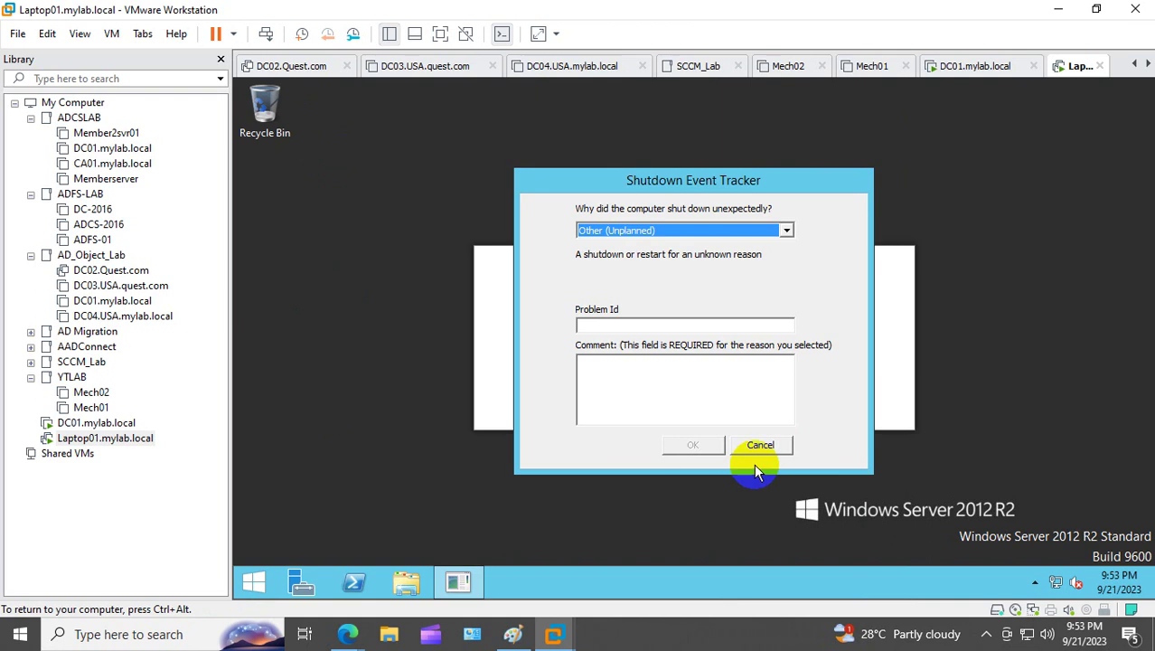
pyautogui.click(759, 444)
pyautogui.click(117, 426)
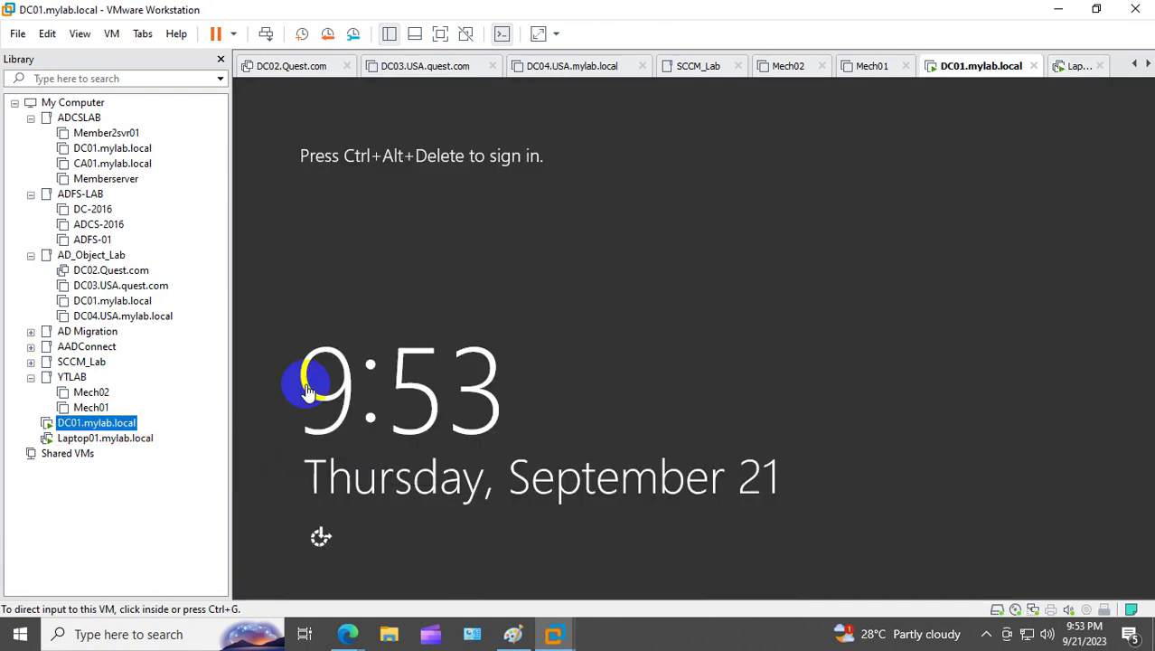
# Step: Send Ctrl+Alt+Del to DC01 and sign in as Administrator
pyautogui.rightClick(117, 427)
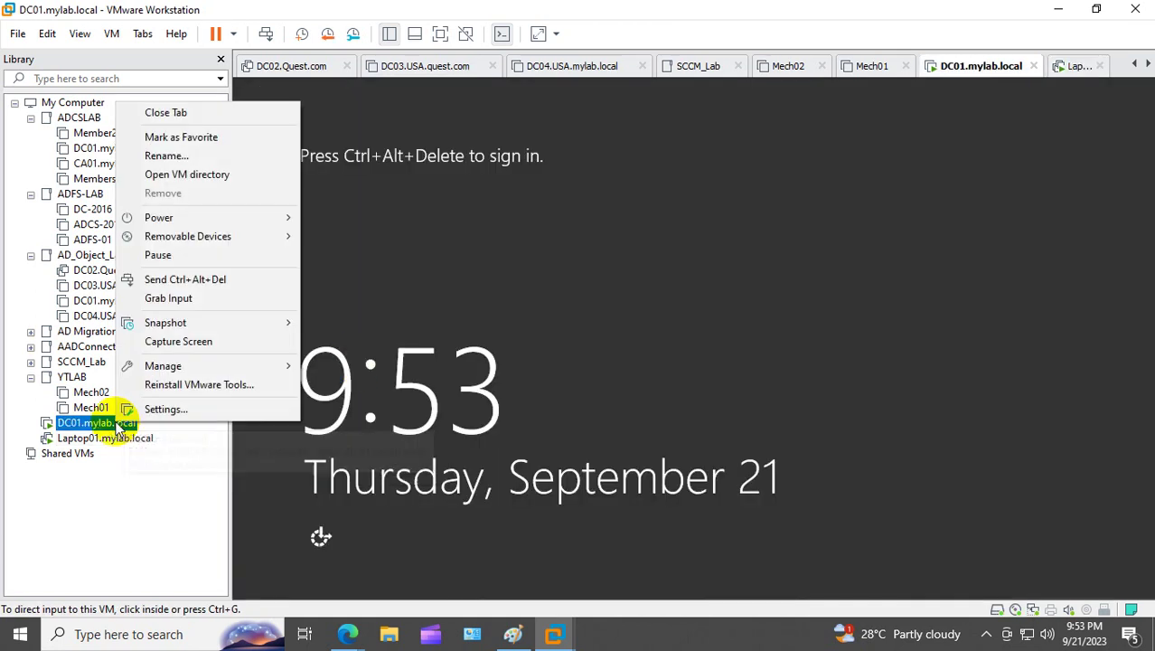
pyautogui.click(237, 279)
pyautogui.click(586, 280)
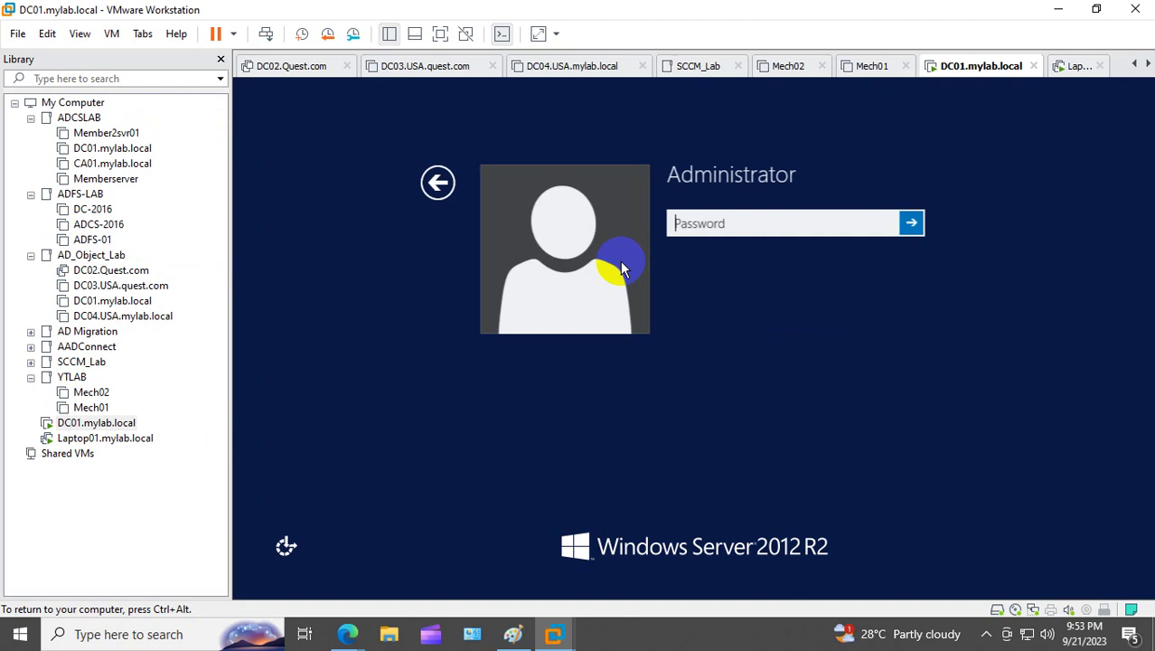
pyautogui.write('********')
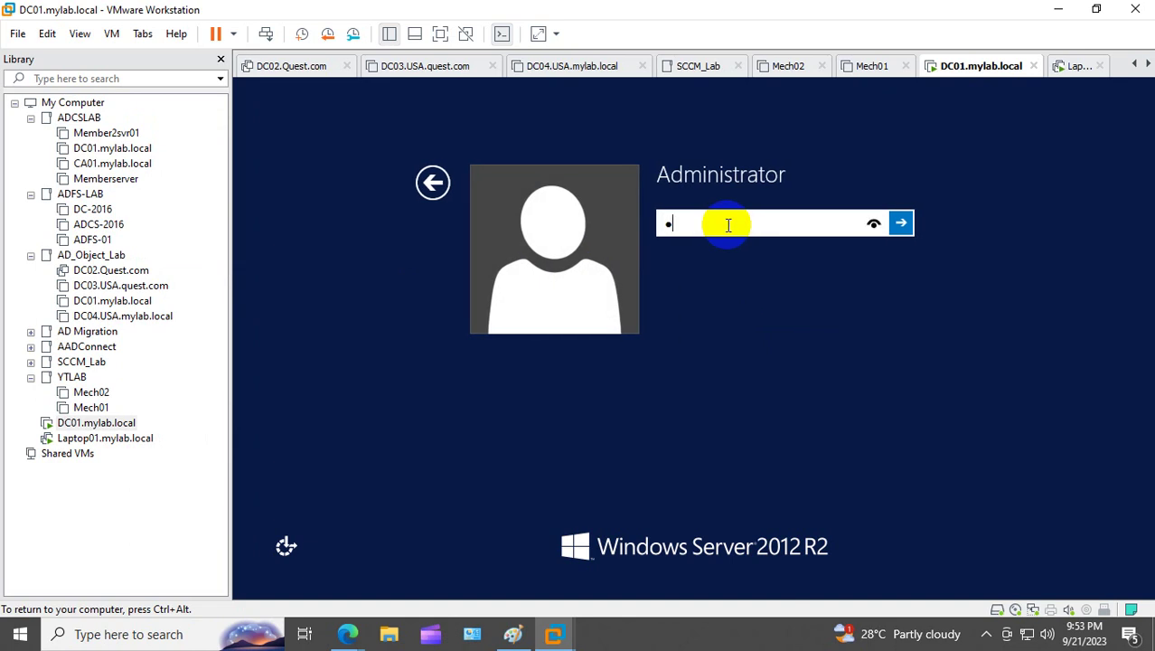
pyautogui.write('****')
pyautogui.press('Return')
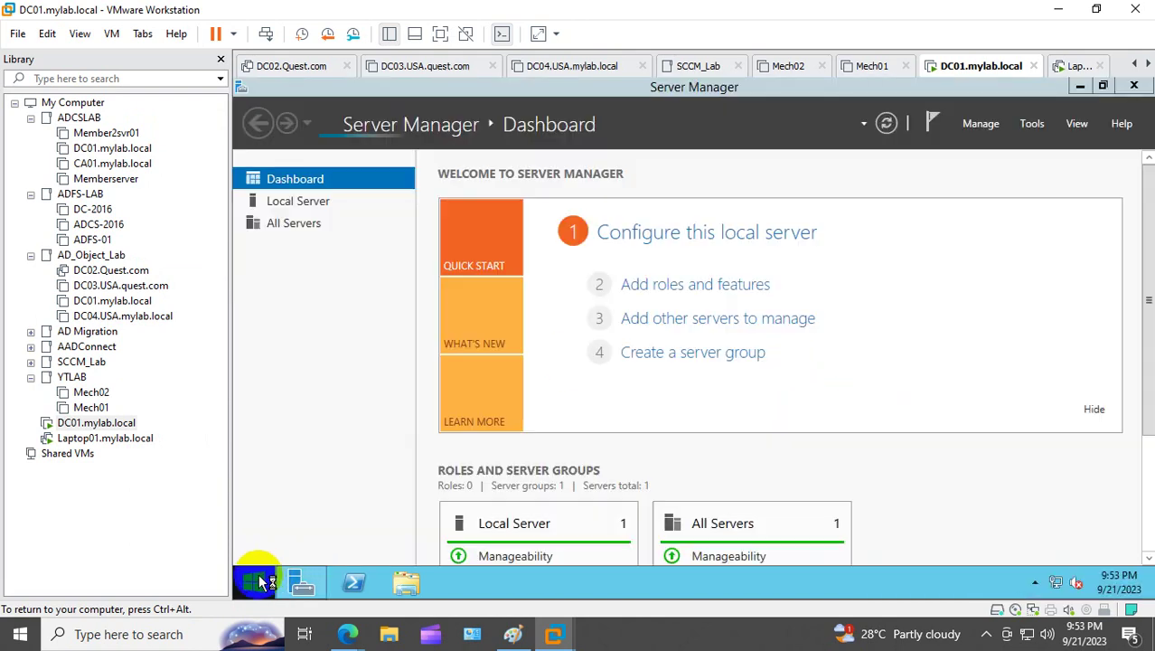
# Step: Open Ethernet0's IPv4 properties via ncpa.cpl
pyautogui.rightClick(257, 575)
pyautogui.click(334, 525)
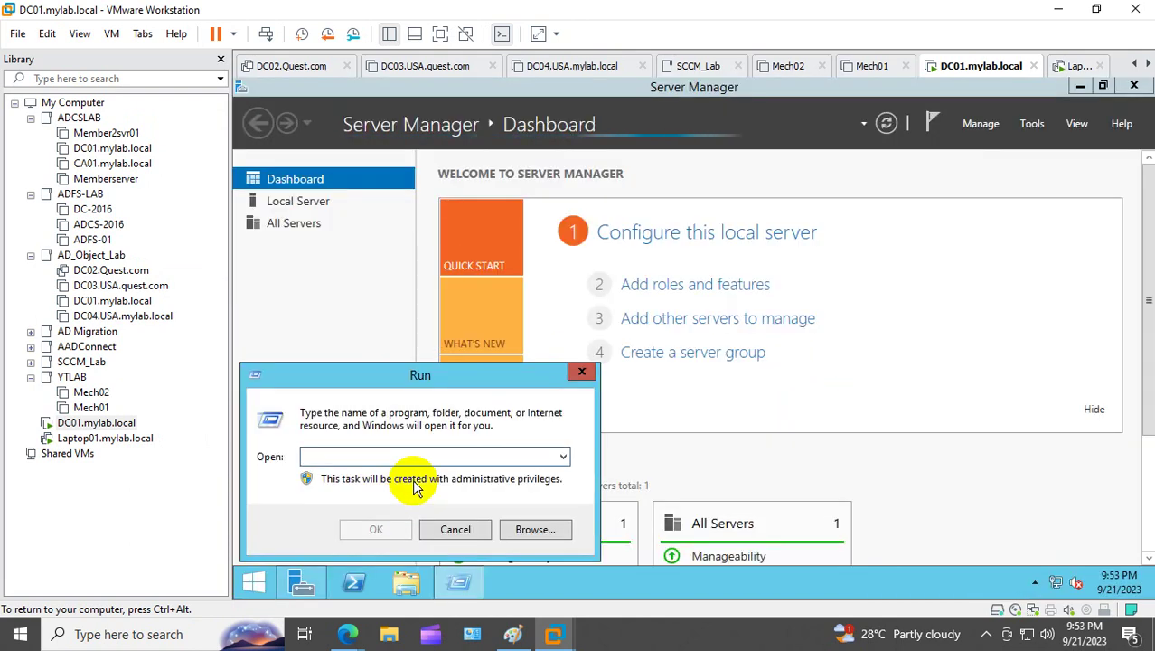
pyautogui.write('ncpa.cpl')
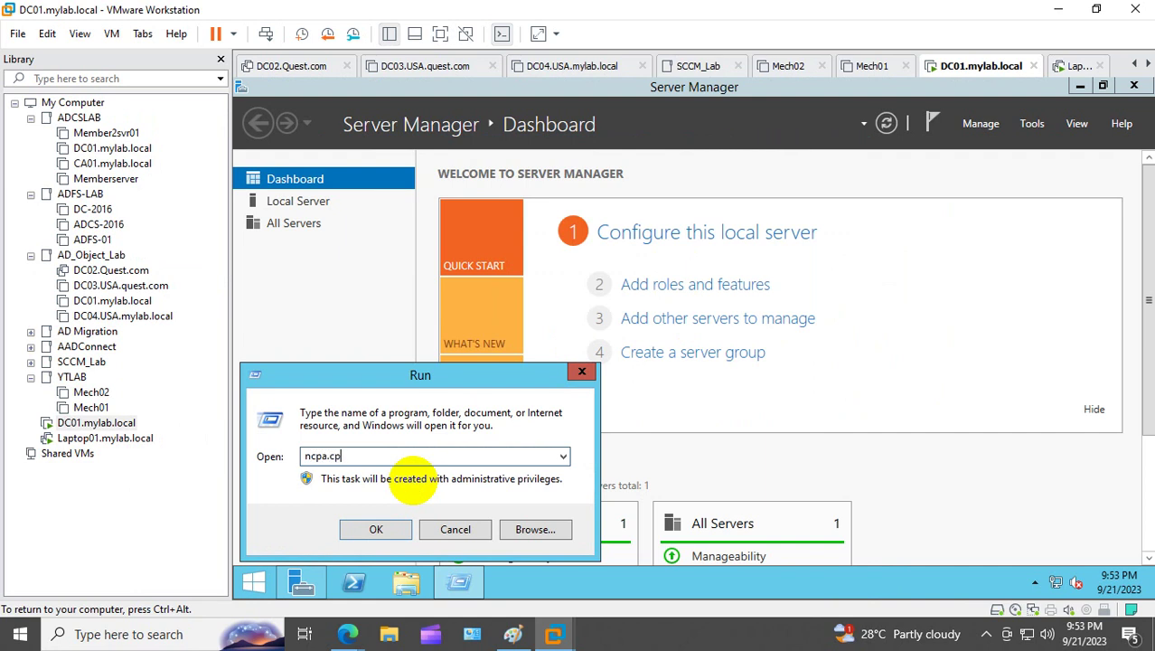
pyautogui.press('Return')
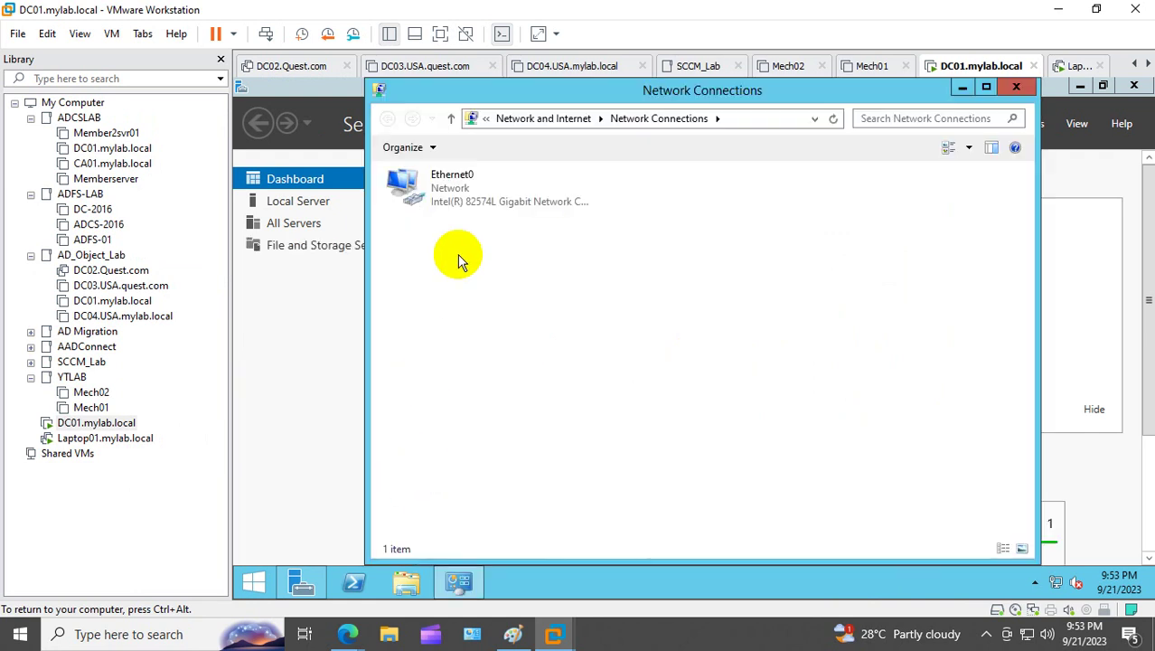
pyautogui.rightClick(432, 184)
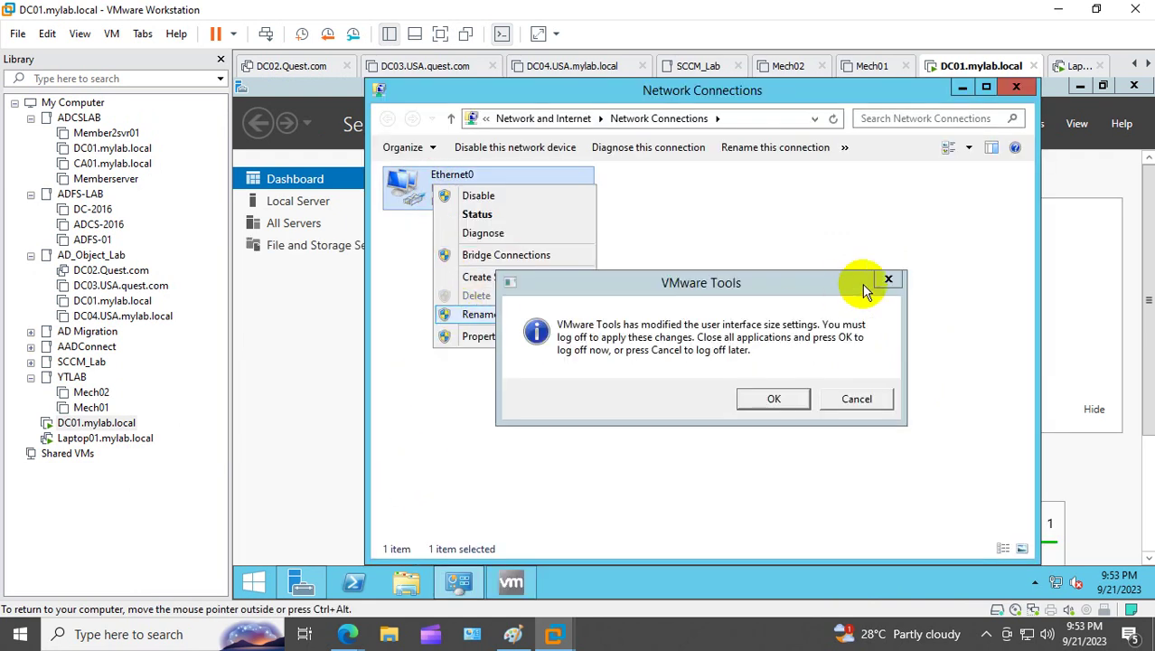
pyautogui.click(888, 279)
pyautogui.rightClick(440, 177)
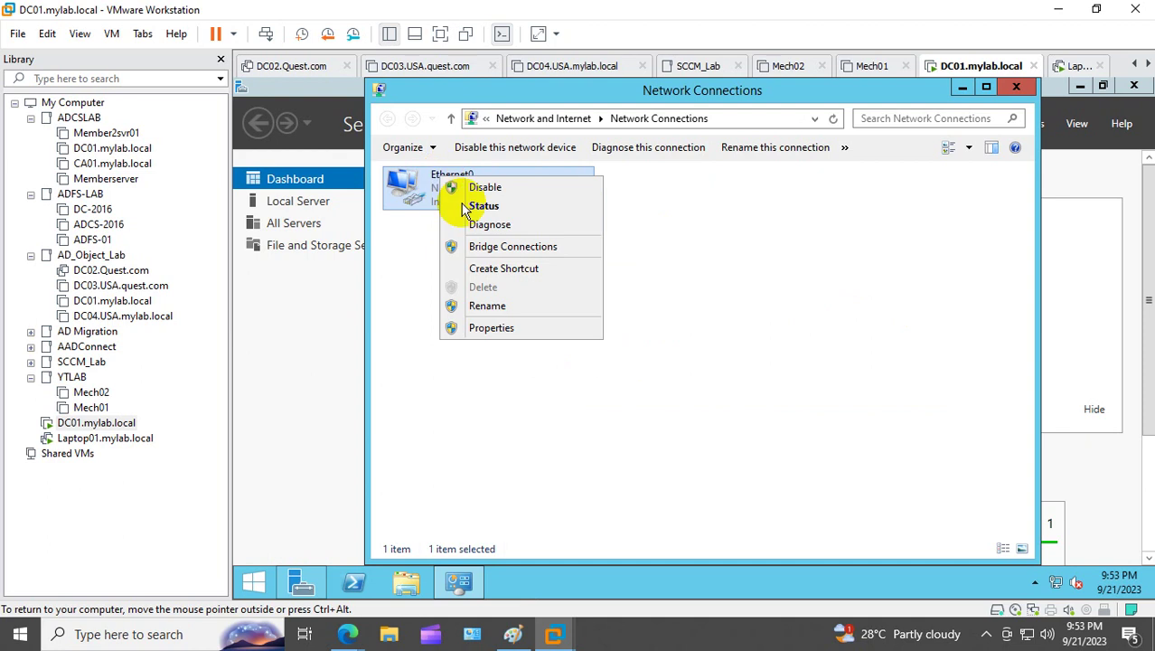
pyautogui.click(479, 327)
pyautogui.doubleClick(545, 404)
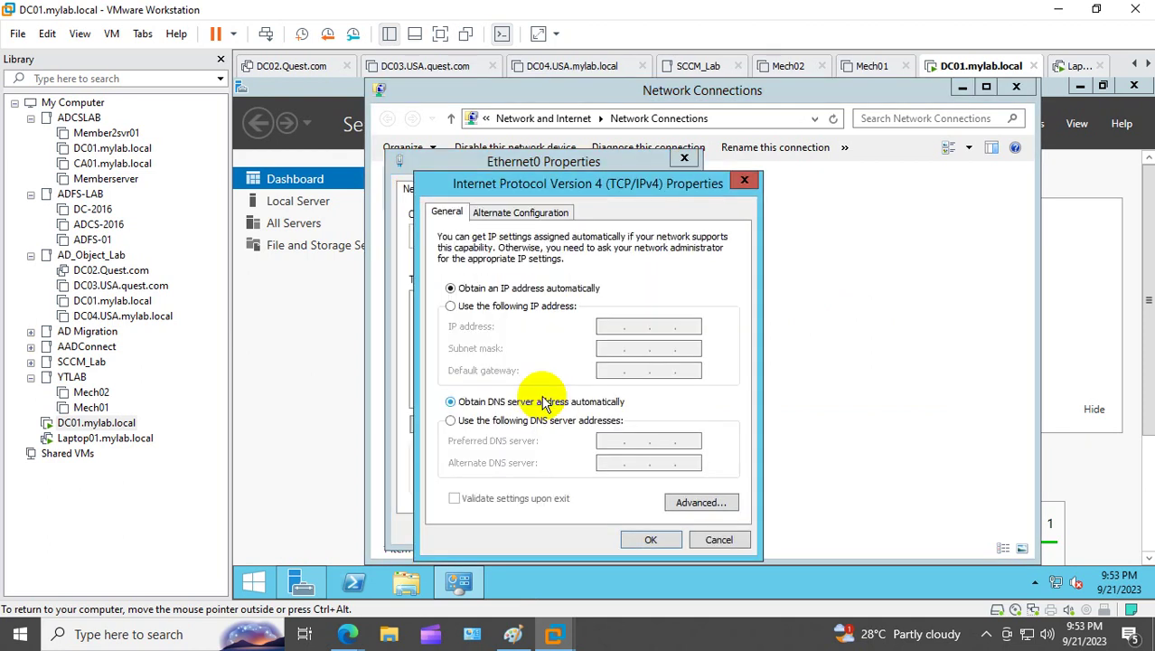
# Step: Set static IP 10.10.10.10, mask 255.0.0.0 and preferred DNS 10.10.10.10
pyautogui.click(499, 306)
pyautogui.click(610, 325)
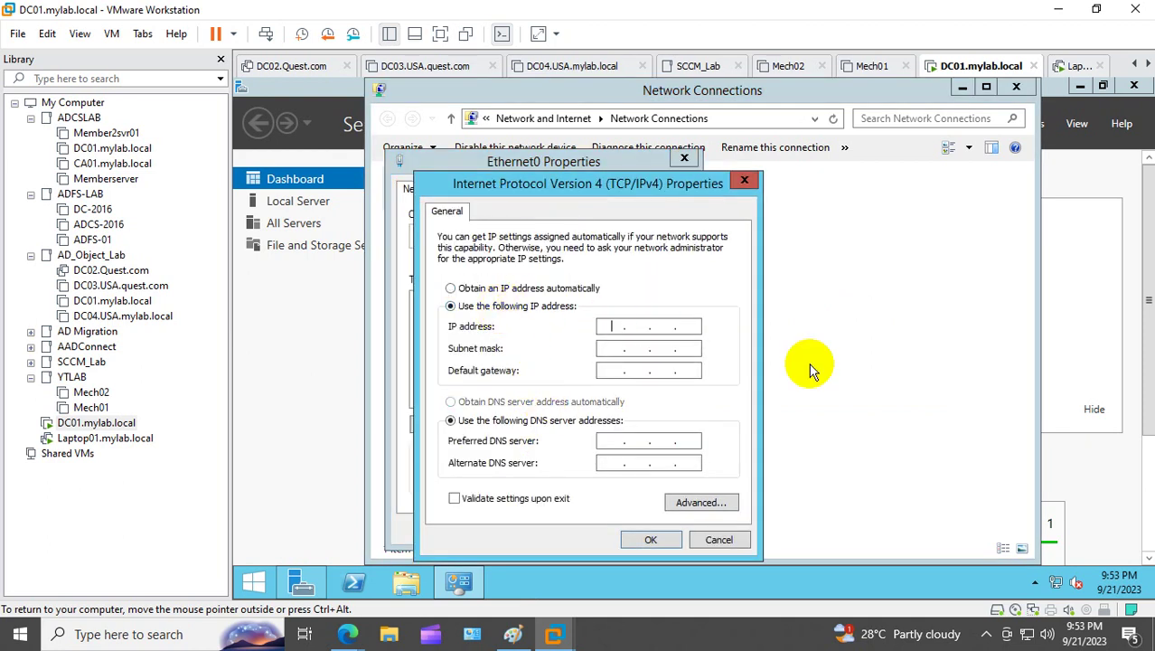
pyautogui.write('10 . 10 . 10 . 10')
pyautogui.press('Tab')
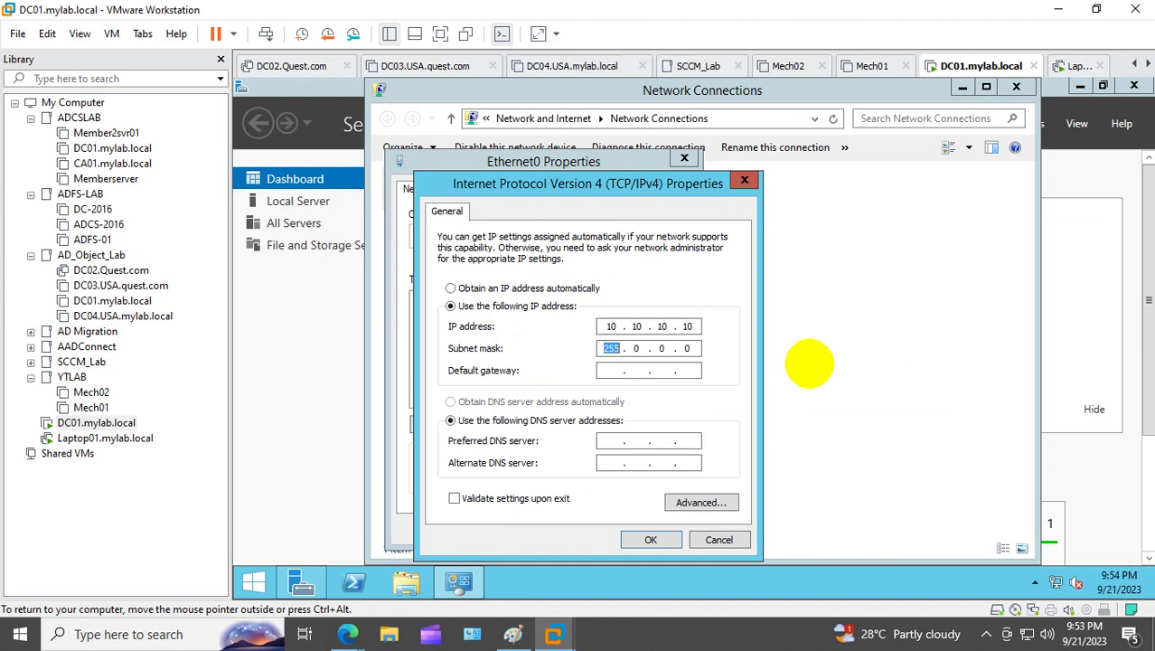
pyautogui.press('Tab')
pyautogui.press('Tab')
pyautogui.press('Tab')
pyautogui.write('10 . 10 . 10 . 10')
pyautogui.click(651, 538)
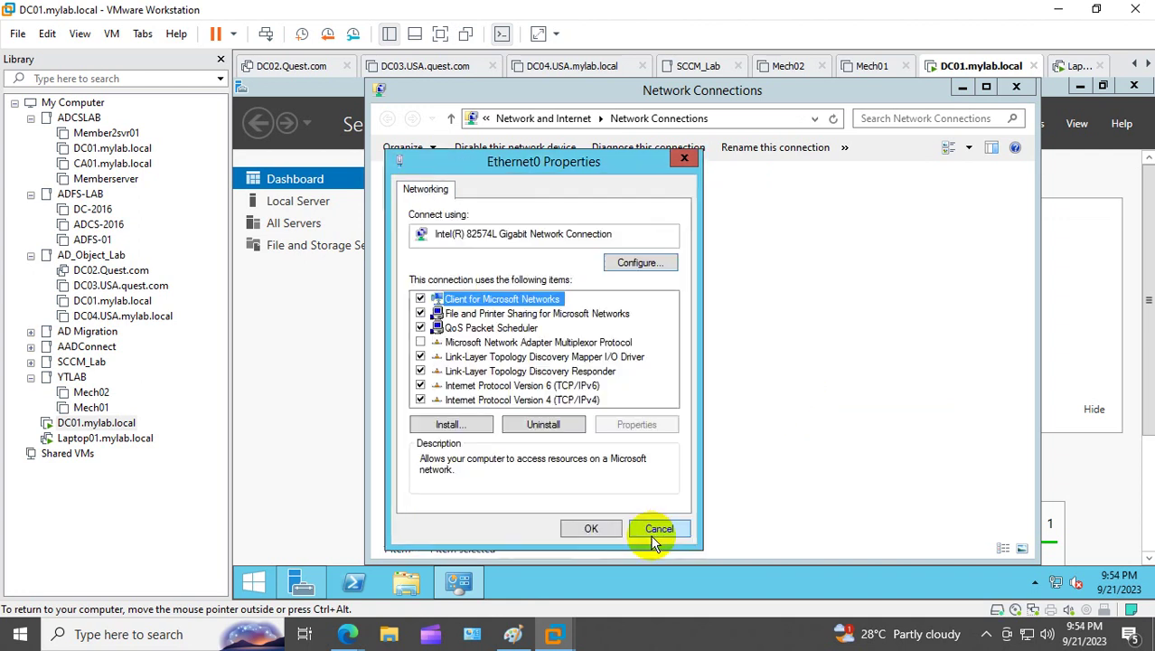
pyautogui.click(598, 527)
pyautogui.click(1015, 90)
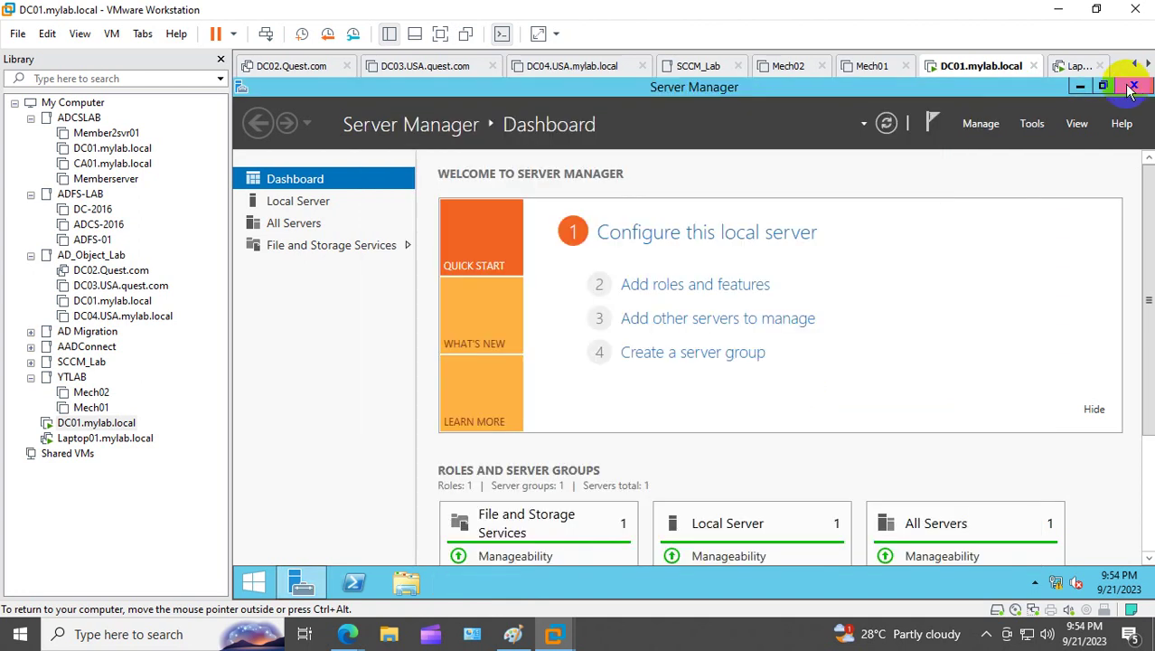
# Step: Open This PC's system properties to the Computer Name settings
pyautogui.click(1134, 85)
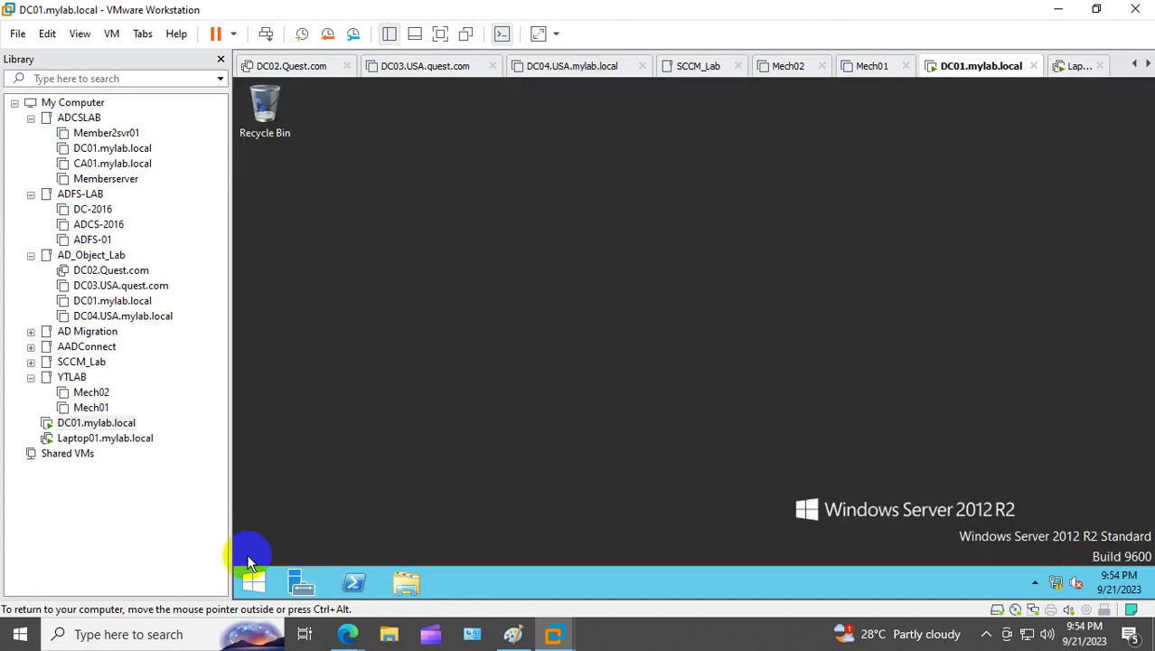
pyautogui.click(253, 581)
pyautogui.rightClick(404, 435)
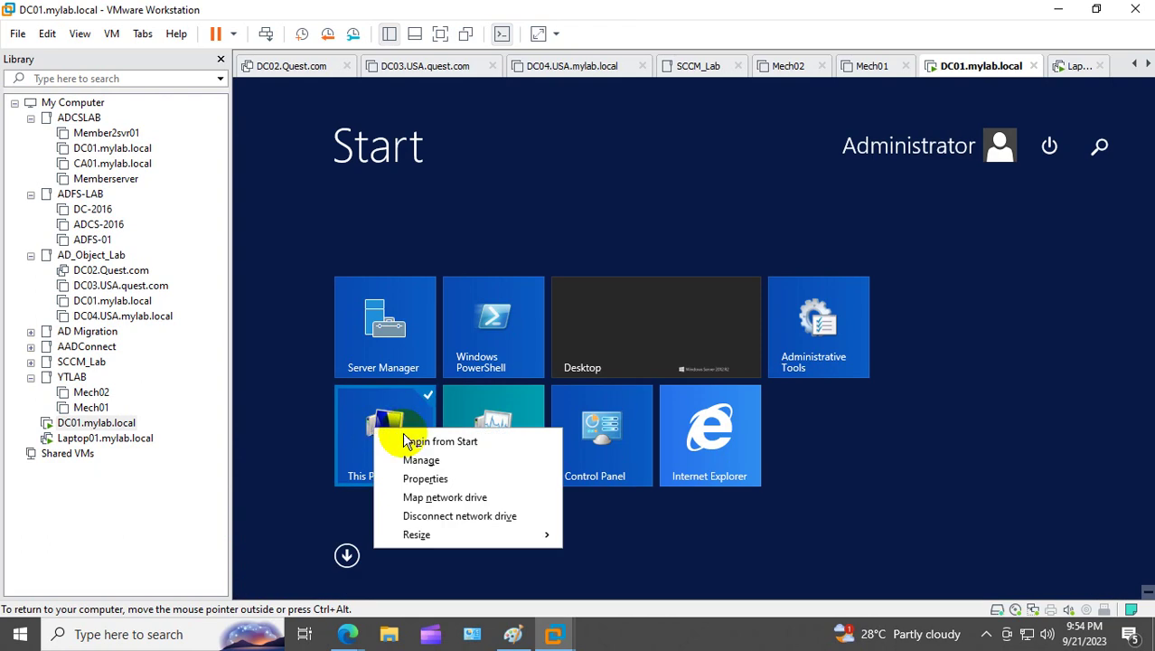
pyautogui.click(421, 478)
pyautogui.click(415, 226)
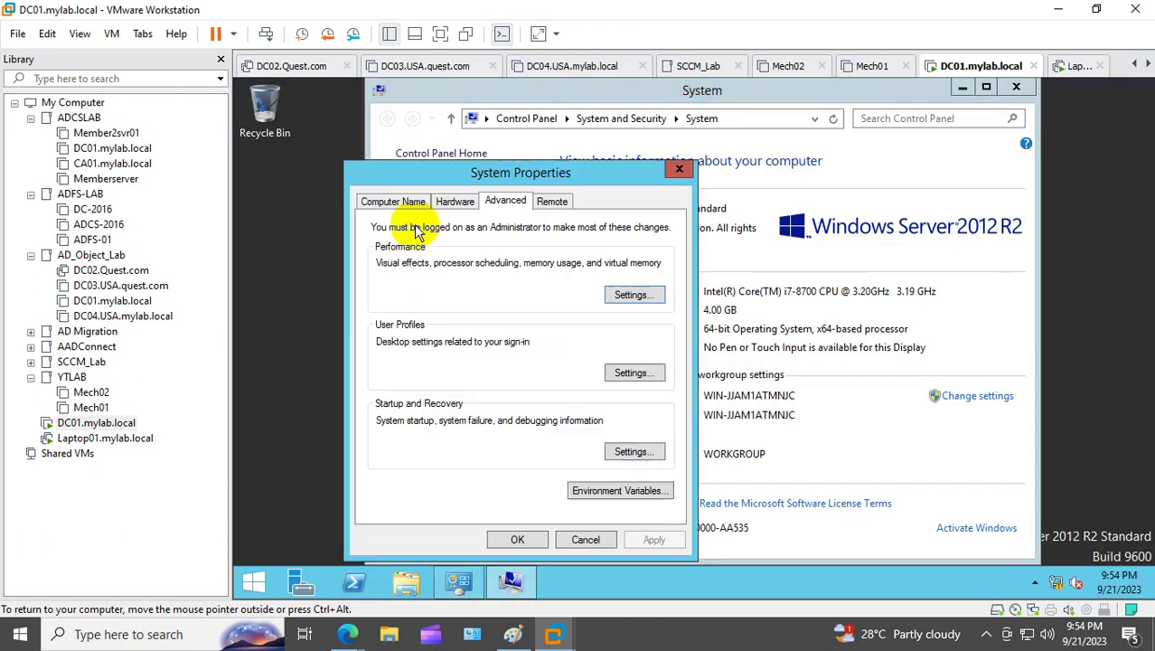
pyautogui.click(390, 202)
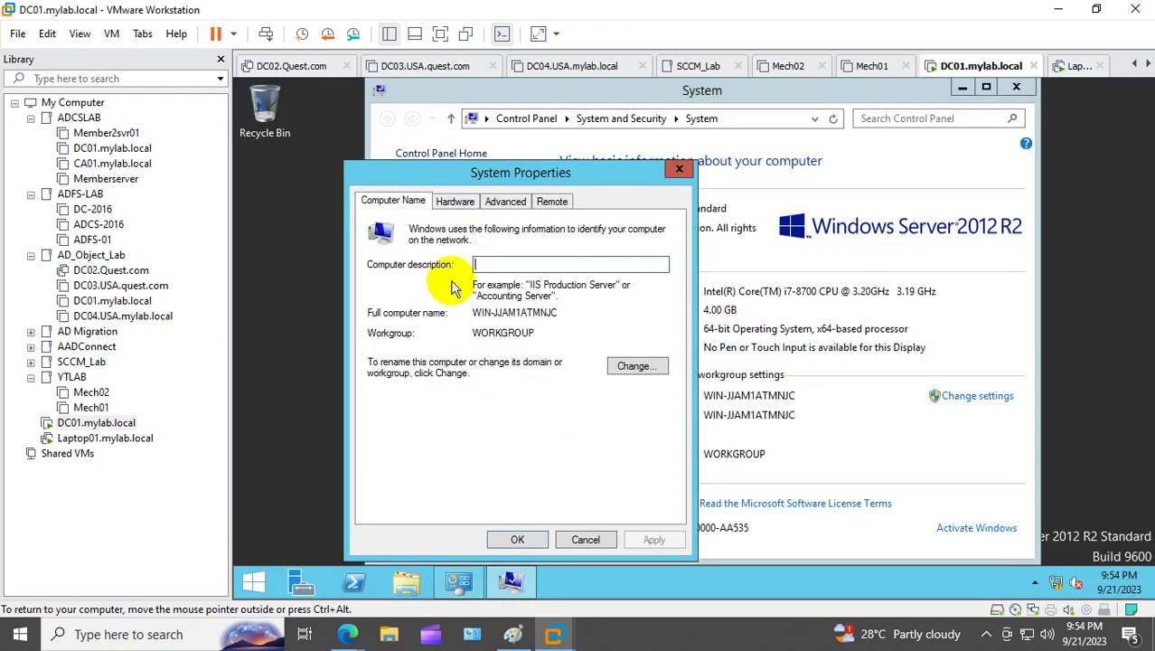
# Step: Rename the computer to DC01 and restart the VM now
pyautogui.click(619, 364)
pyautogui.write('DC01')
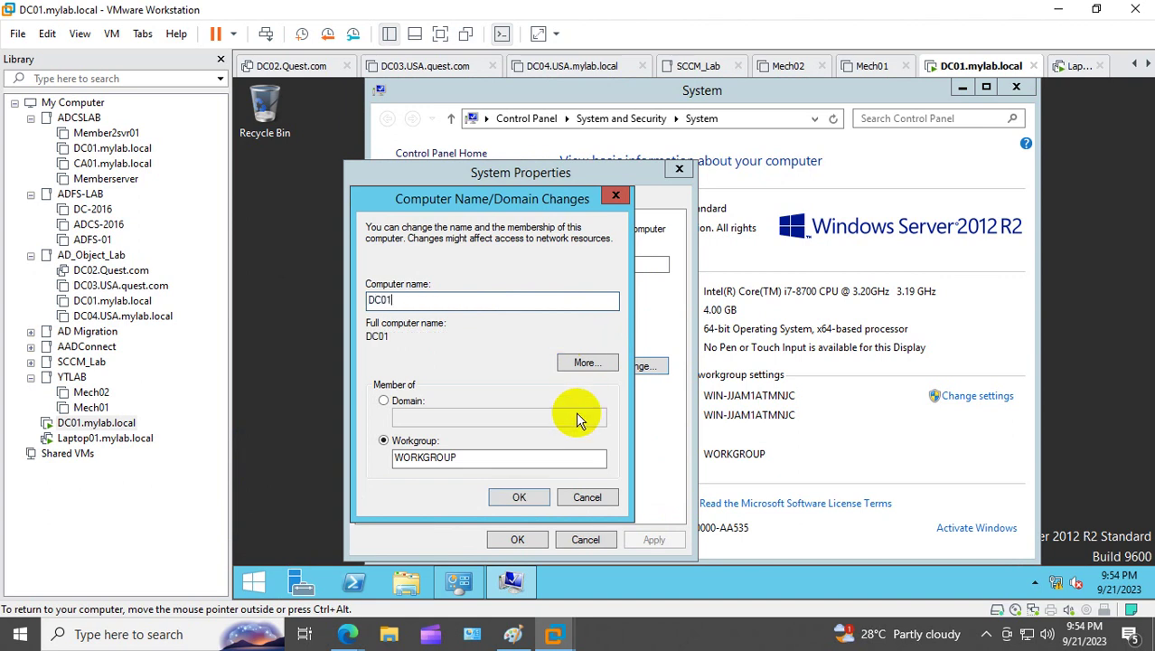
pyautogui.click(521, 495)
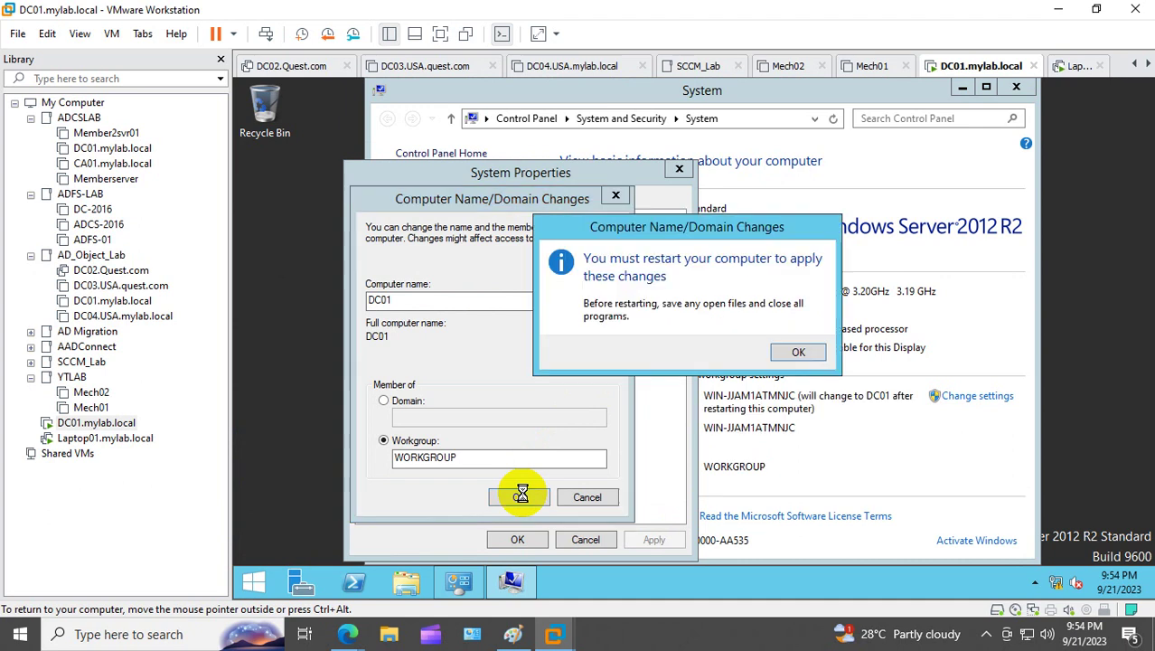
pyautogui.click(801, 352)
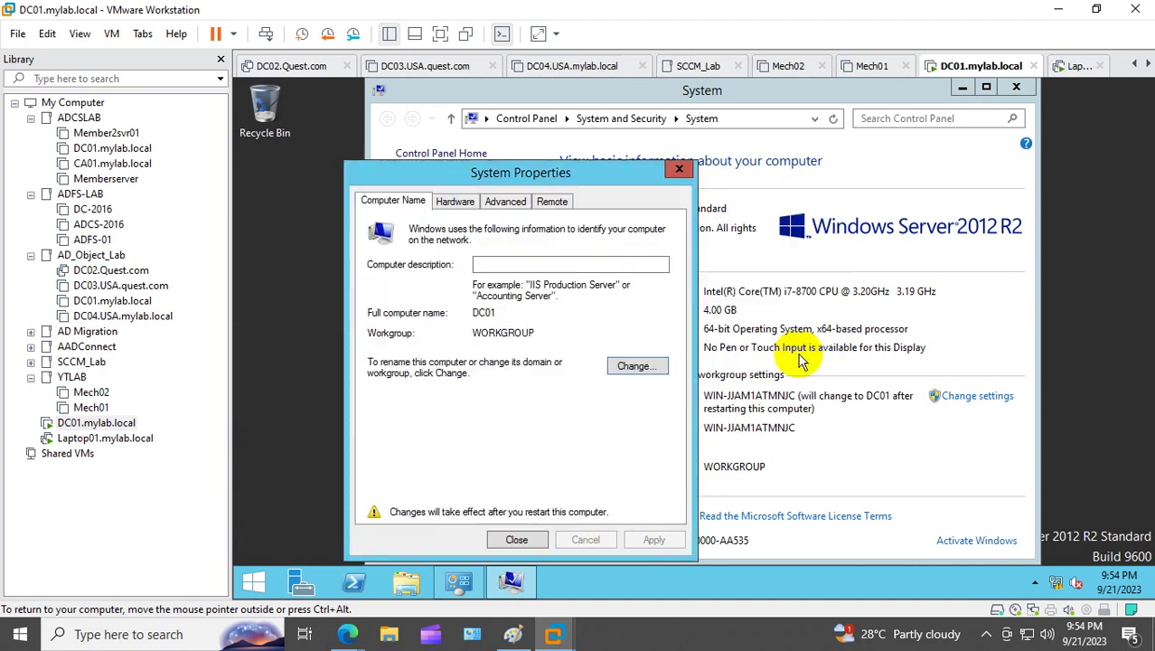
pyautogui.click(517, 540)
pyautogui.click(622, 416)
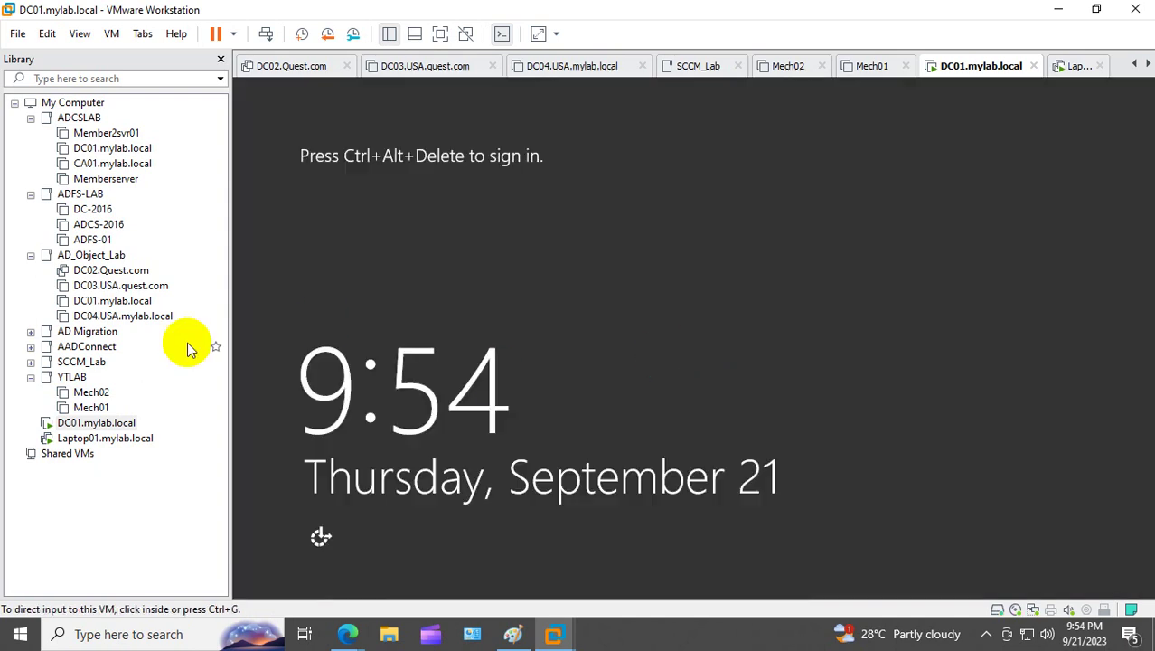
# Step: Send Ctrl+Alt+Del to the restarted VM and sign in with the Administrator password
pyautogui.rightClick(108, 422)
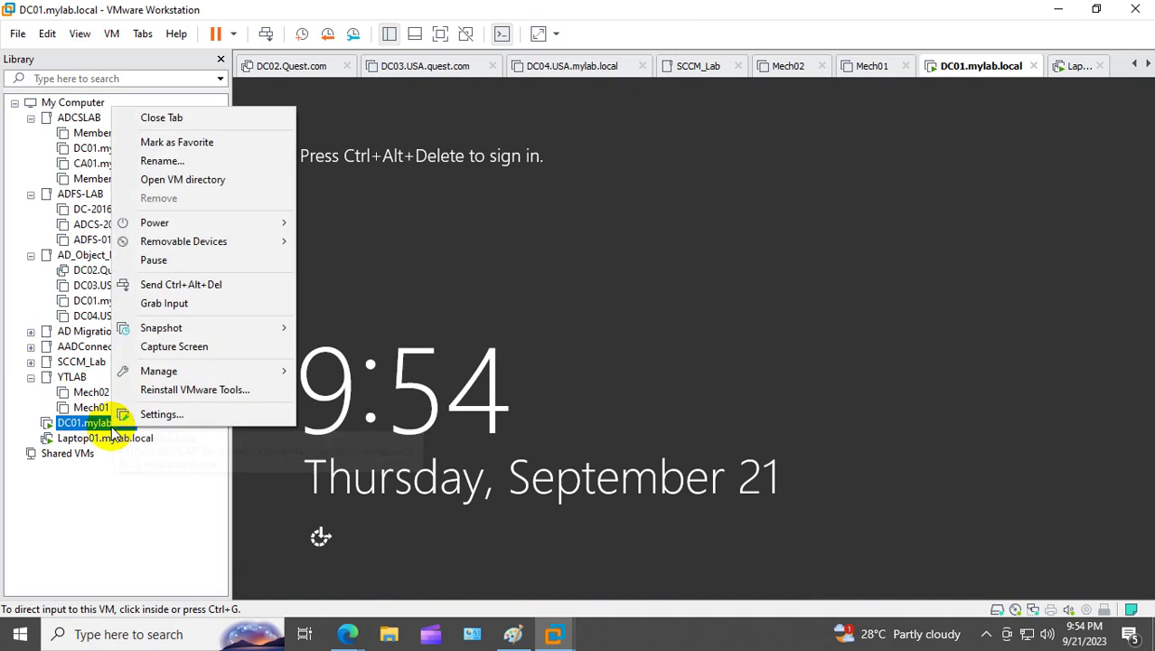
pyautogui.click(238, 284)
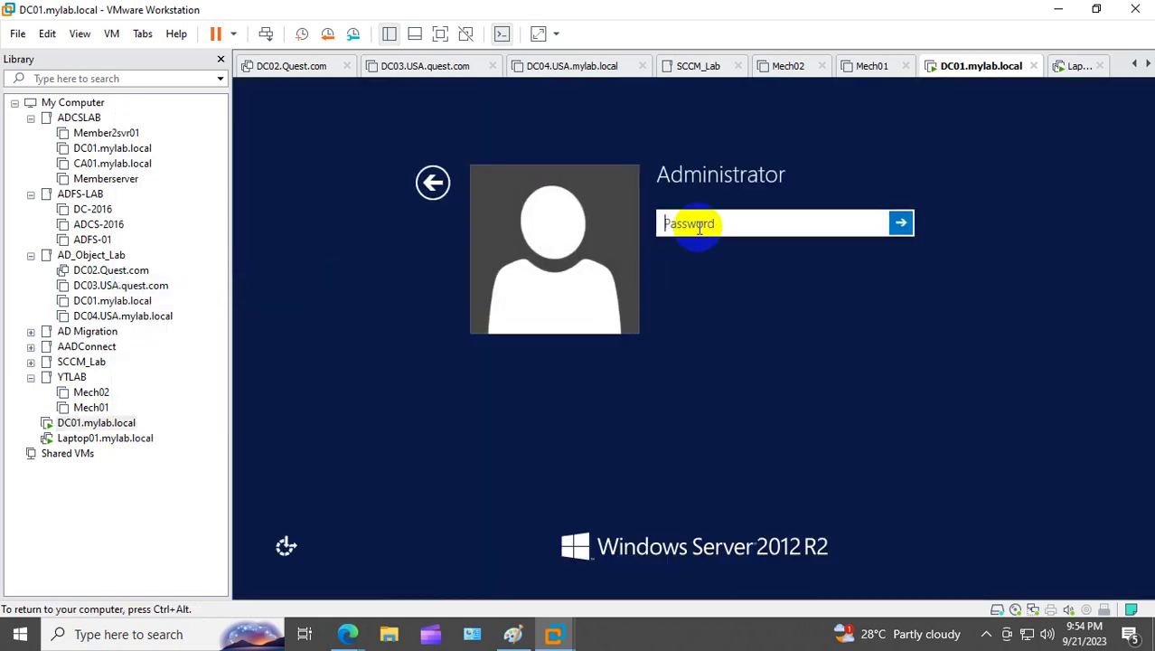
pyautogui.write('*********')
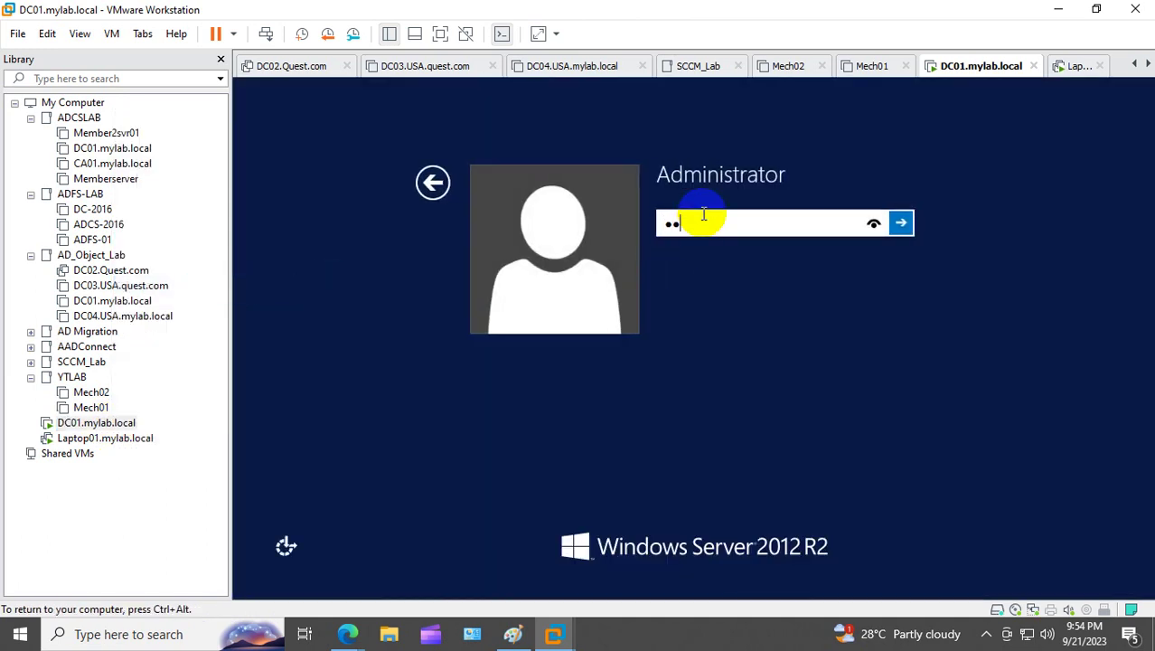
pyautogui.write('***')
pyautogui.press('Return')
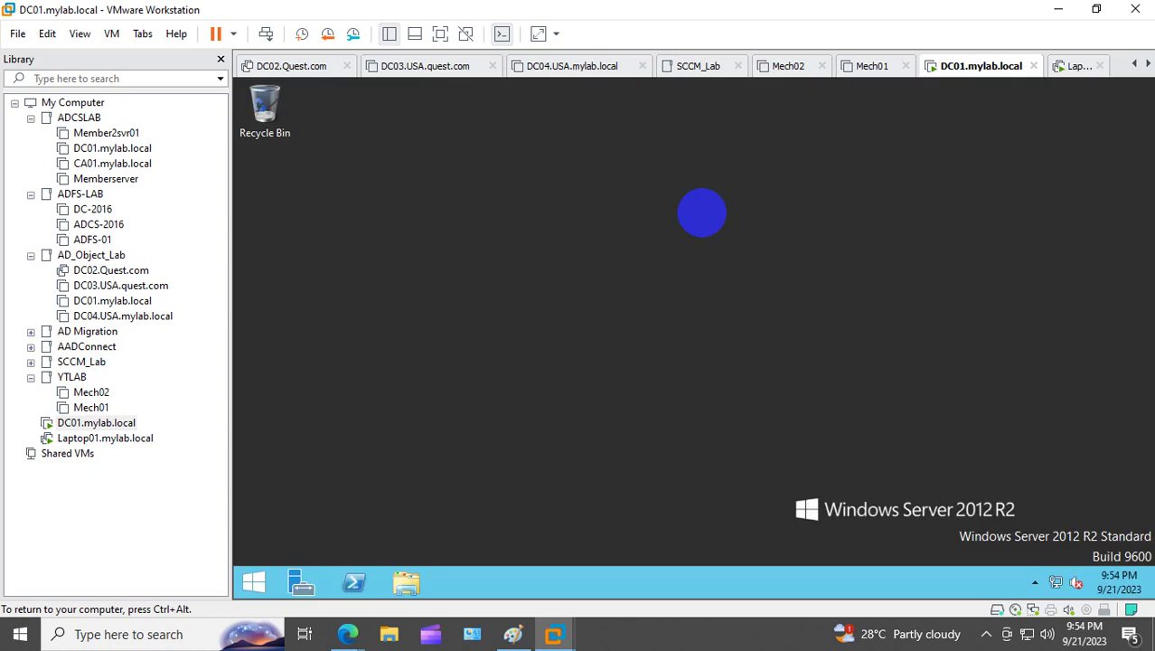
# Step: Confirm Ethernet0's IPv4 settings still show the static address 10.10.10.10 via ncpa.cpl
pyautogui.rightClick(256, 583)
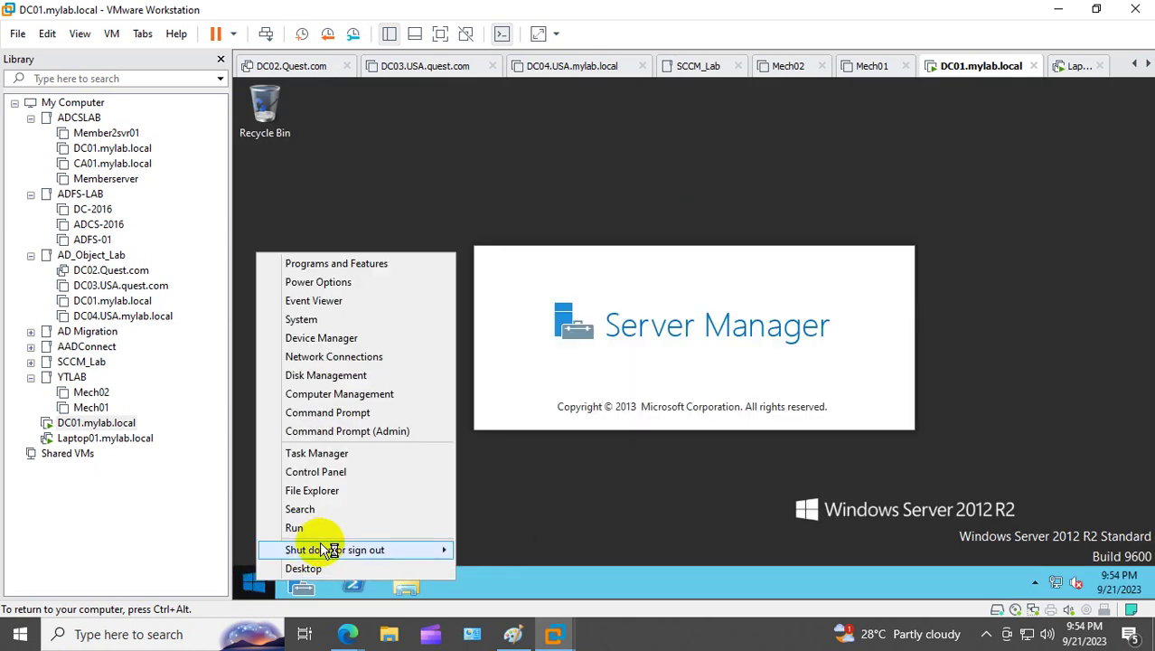
pyautogui.click(331, 527)
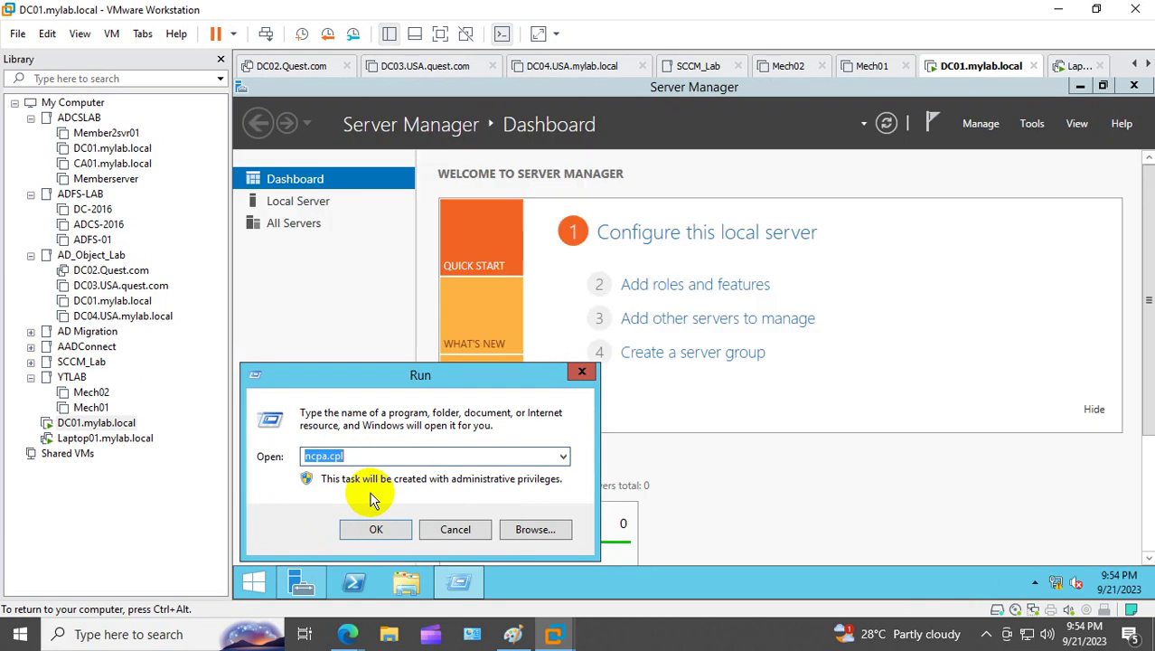
pyautogui.press('Return')
pyautogui.rightClick(452, 185)
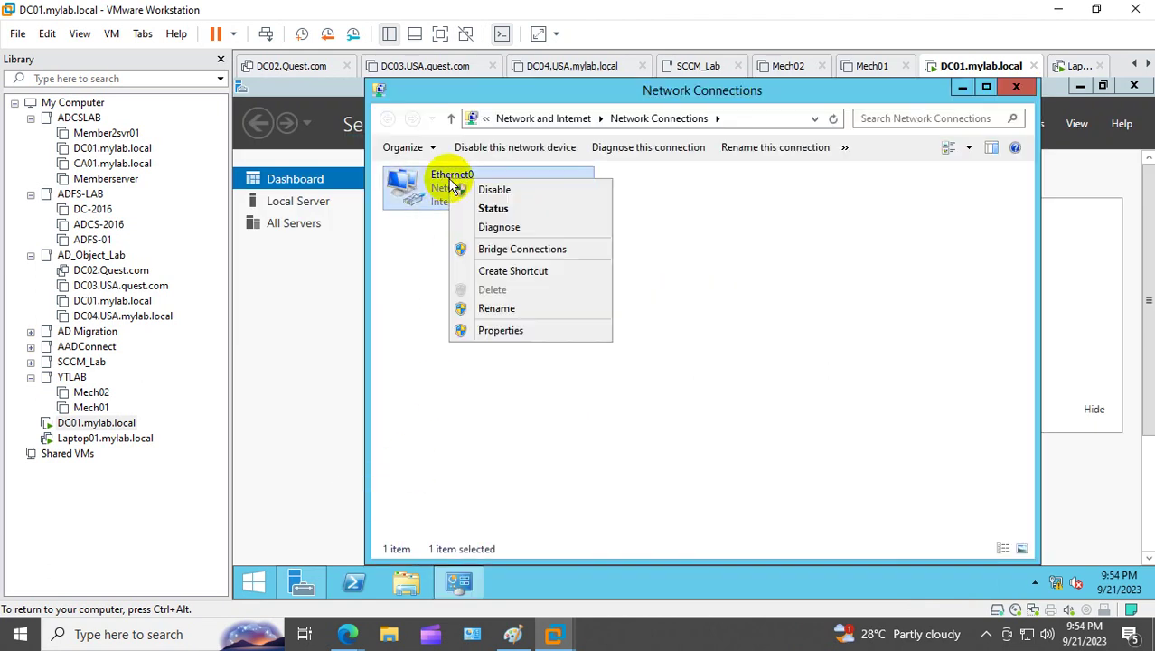
pyautogui.click(500, 330)
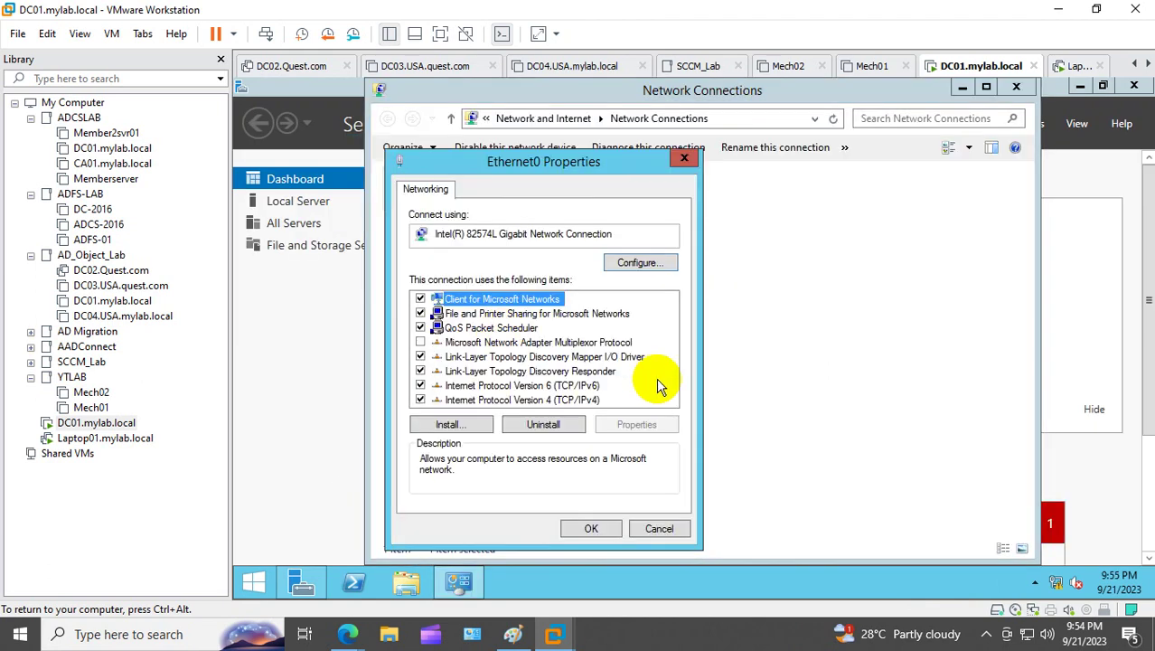
pyautogui.doubleClick(568, 400)
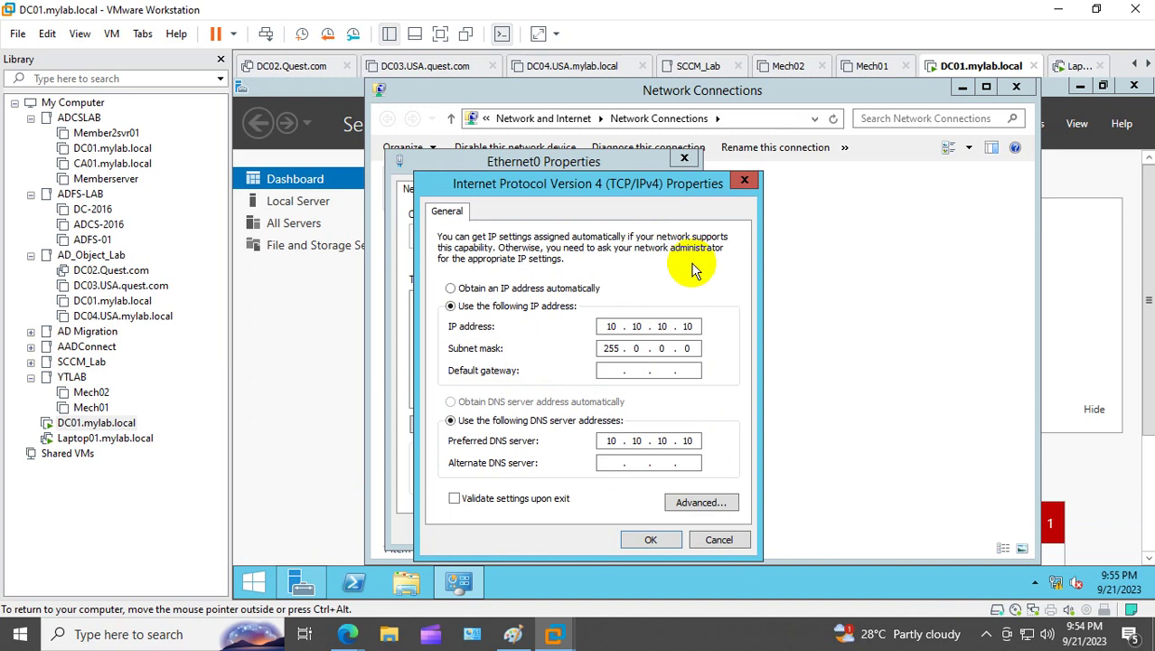
pyautogui.click(744, 181)
pyautogui.click(685, 161)
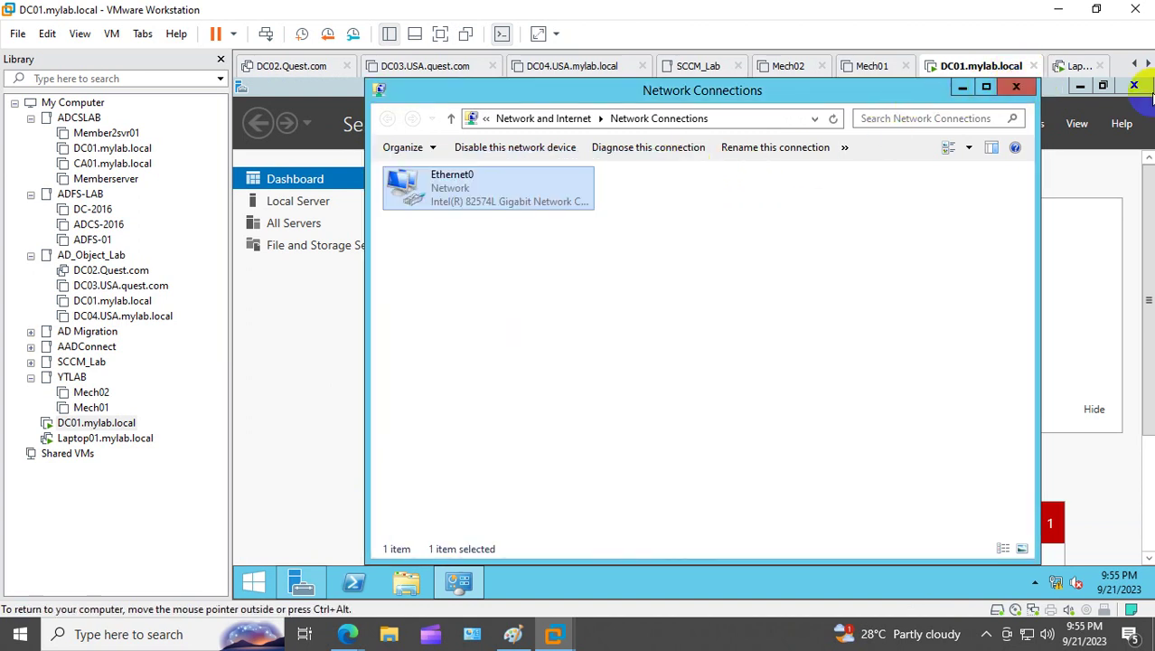
pyautogui.click(1015, 86)
# Step: Confirm the computer name is DC01 in System Properties, then bring Server Manager back up
pyautogui.click(1131, 87)
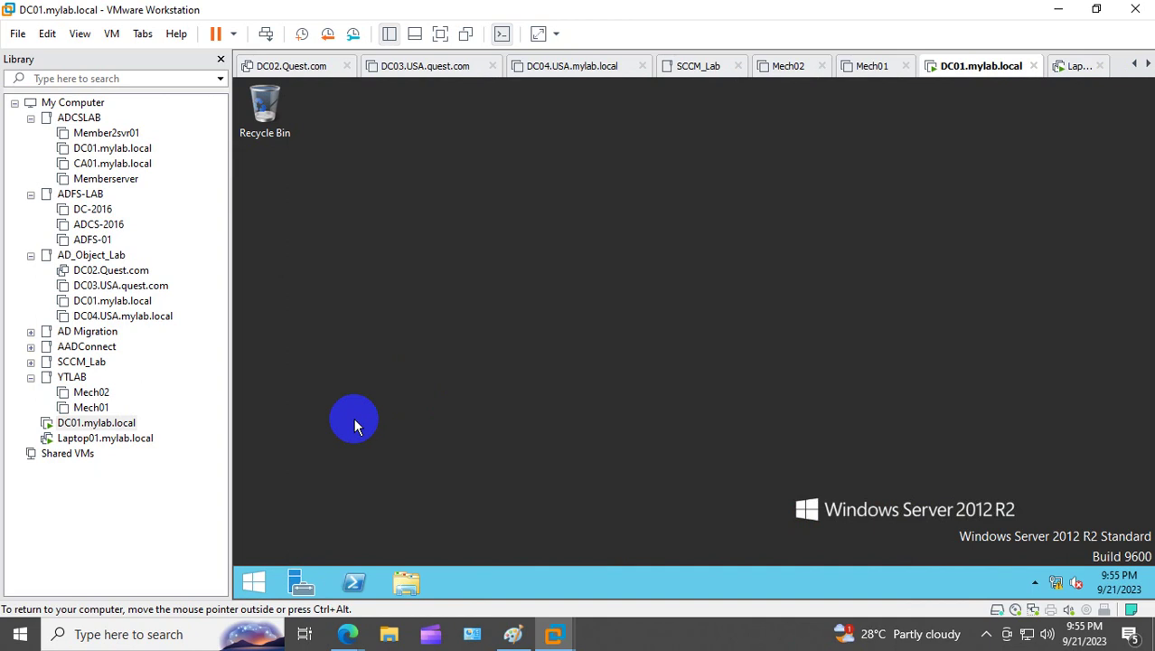
pyautogui.click(253, 579)
pyautogui.rightClick(380, 442)
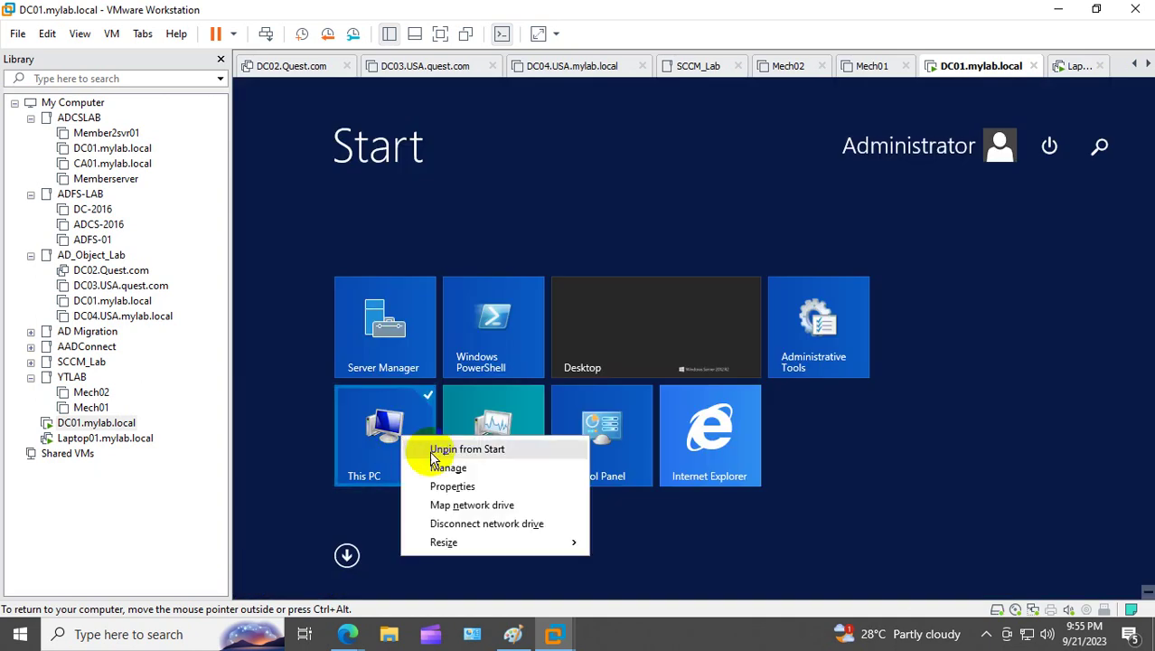
pyautogui.click(444, 484)
pyautogui.click(449, 232)
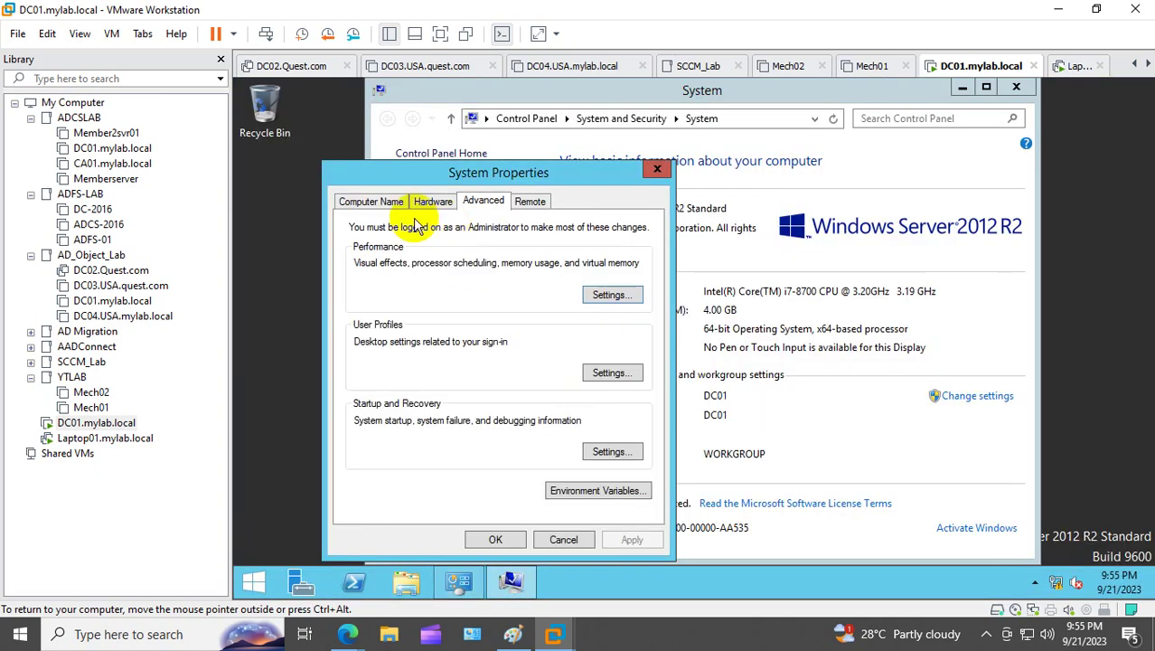
pyautogui.click(371, 201)
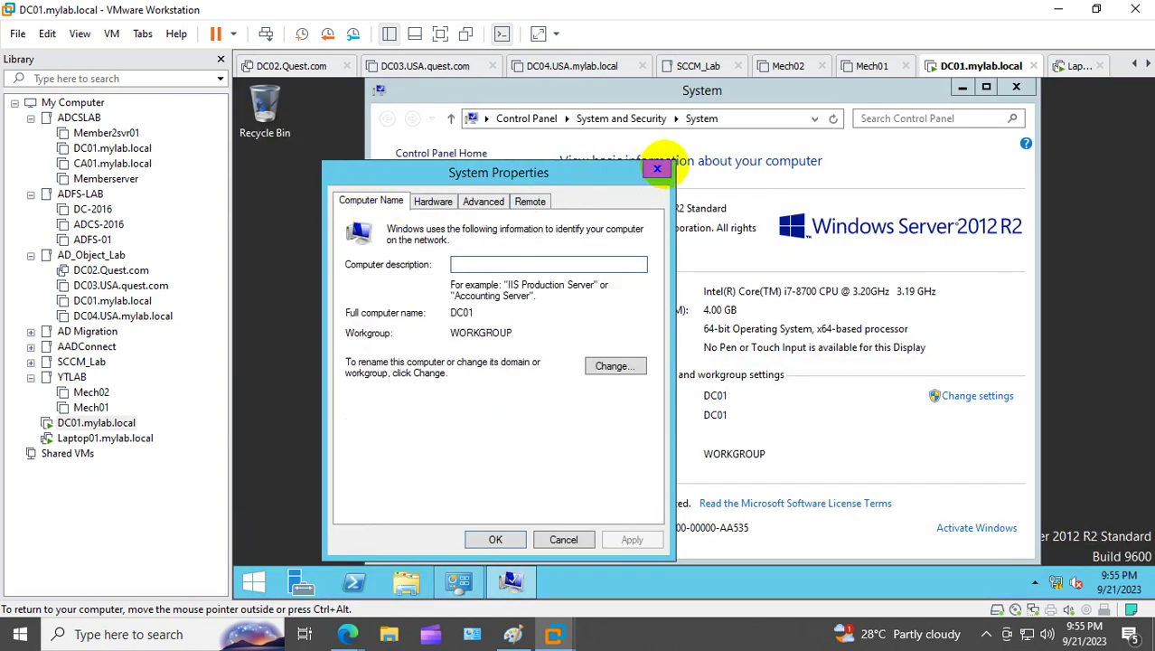
pyautogui.click(657, 169)
pyautogui.click(313, 578)
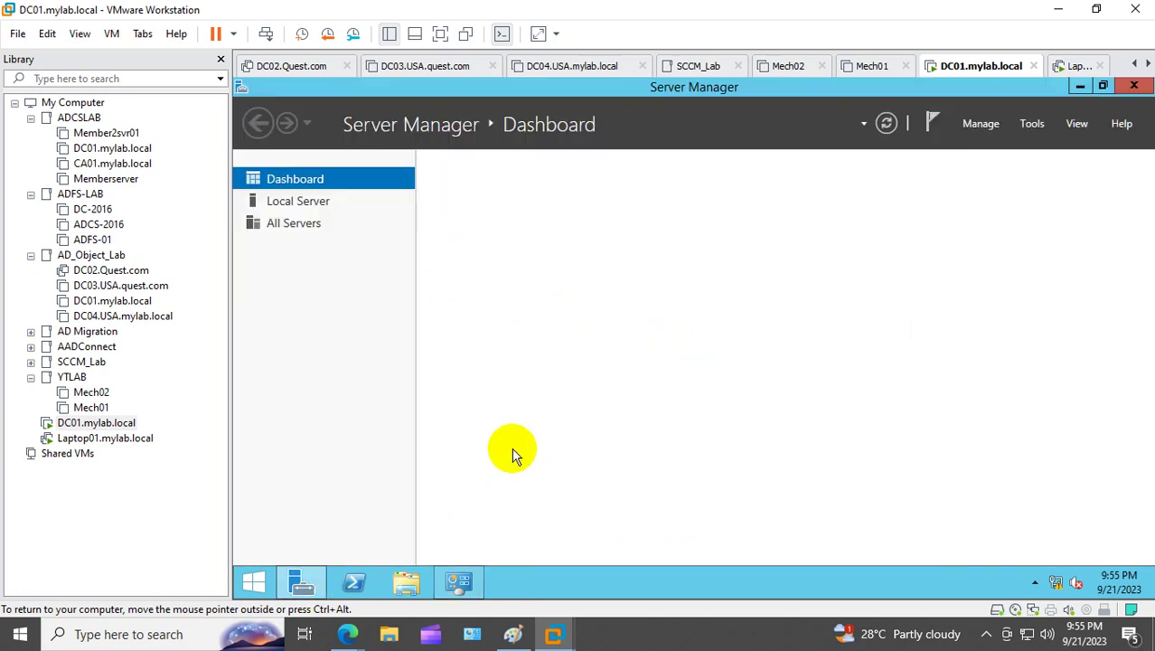
# Step: Start Add Roles and Features with role-based installation targeting DC01
pyautogui.click(678, 286)
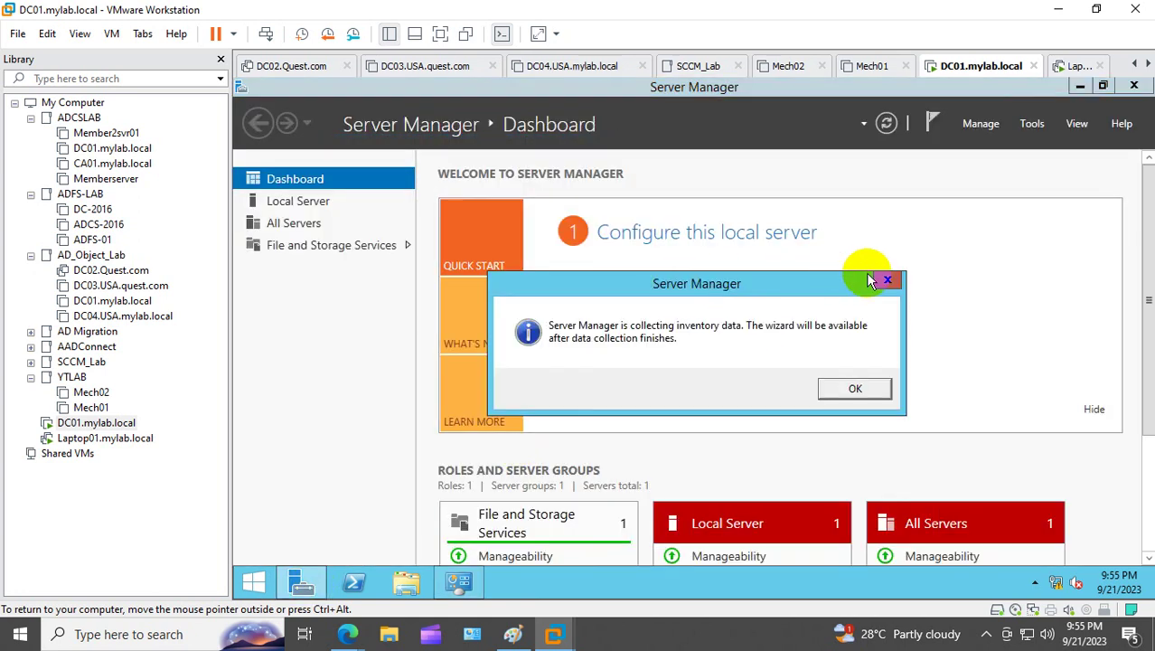
pyautogui.click(887, 279)
pyautogui.click(676, 285)
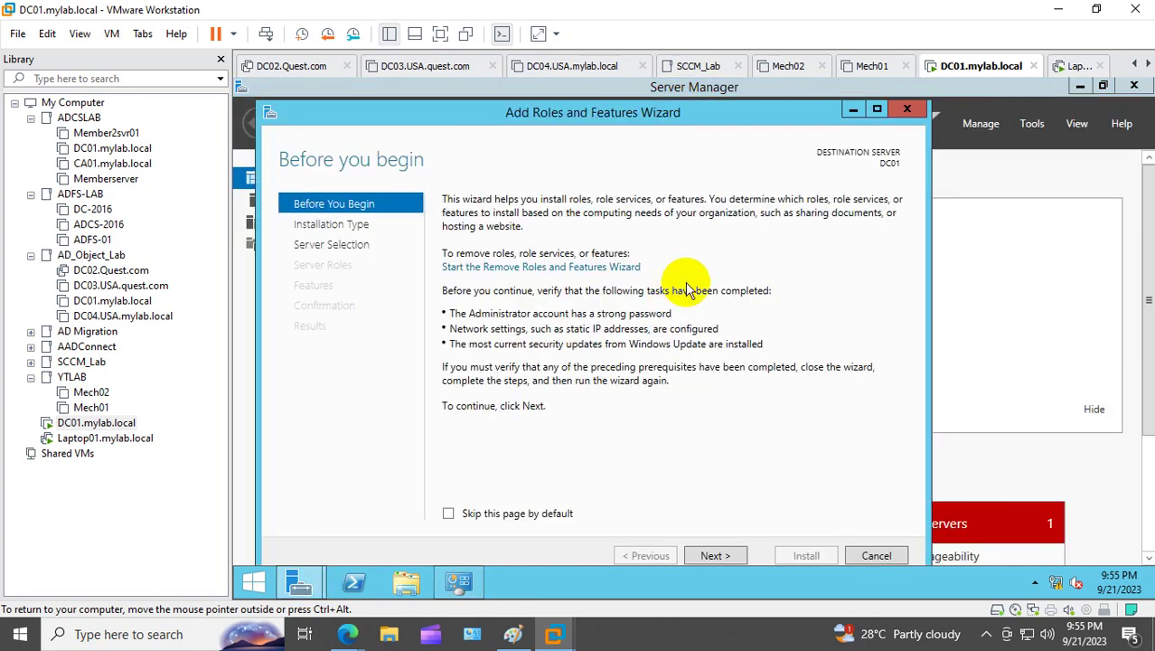
pyautogui.click(870, 112)
pyautogui.click(945, 548)
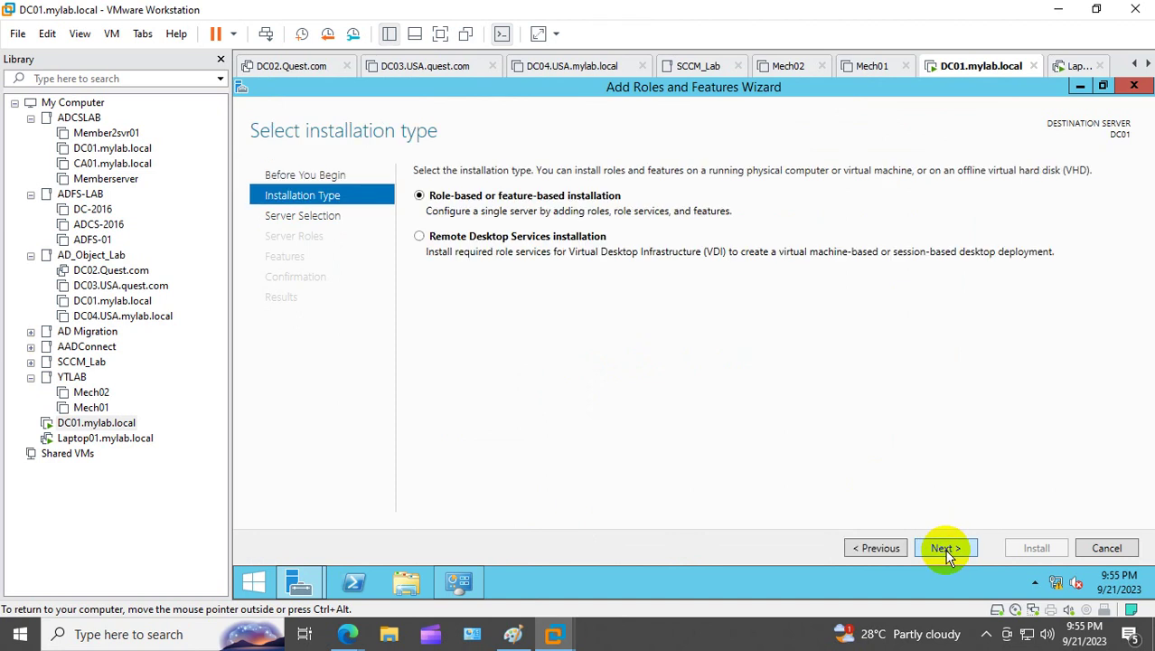
pyautogui.click(945, 548)
pyautogui.click(945, 549)
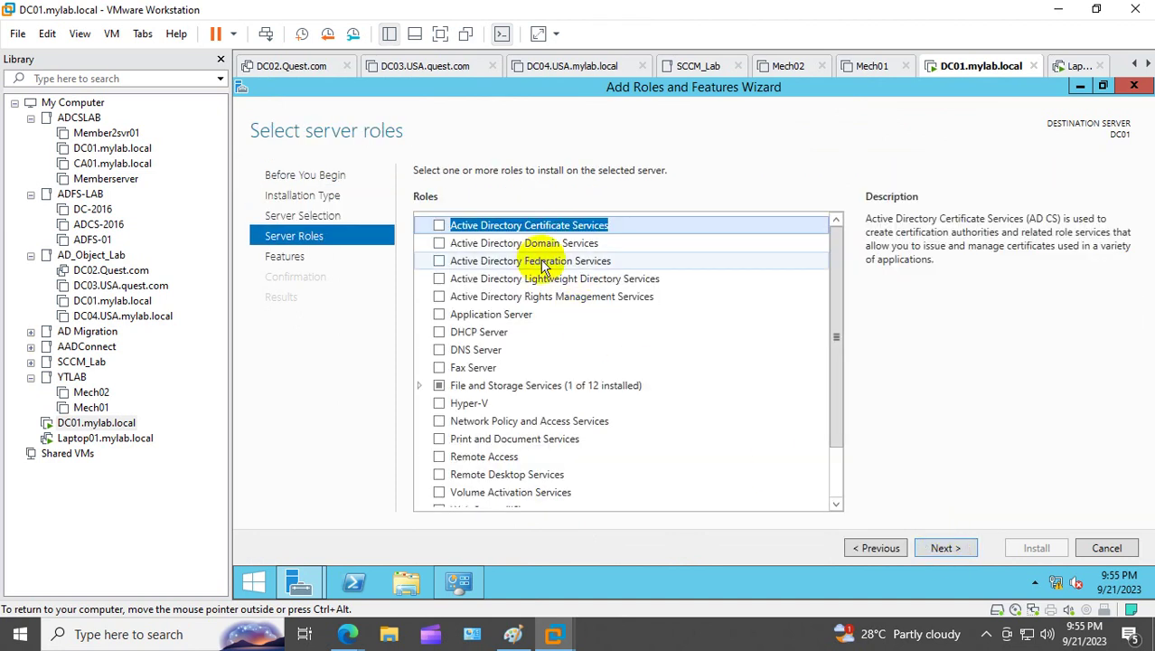
# Step: Select Active Directory Domain Services with its required features and install it
pyautogui.click(529, 260)
pyautogui.click(456, 243)
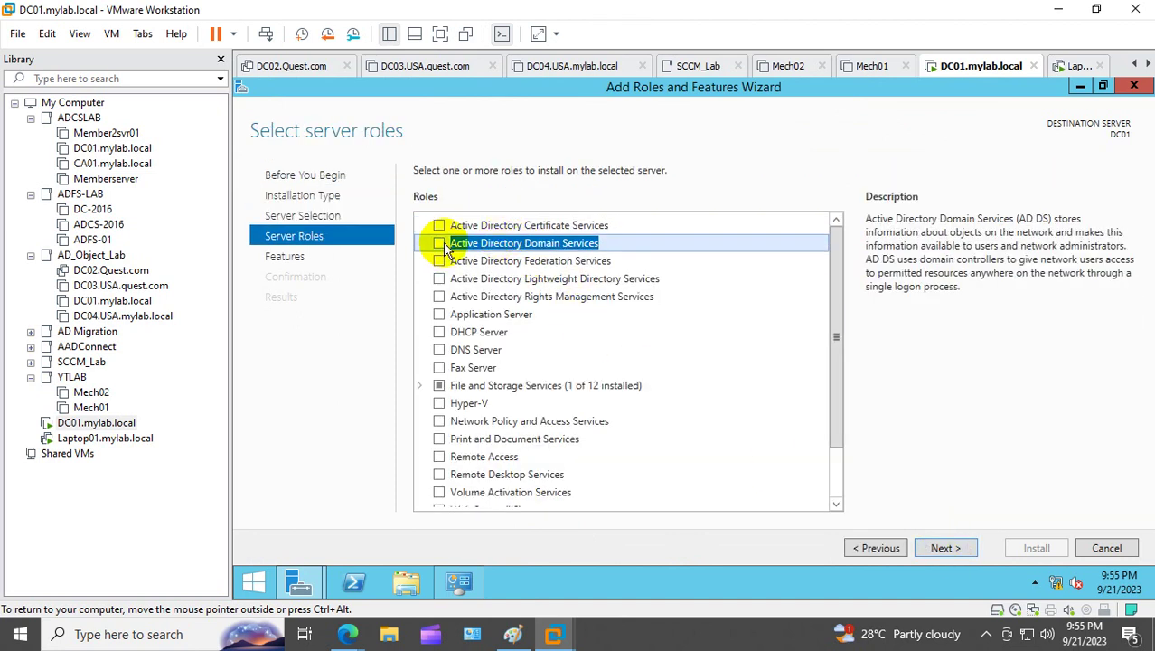
pyautogui.click(440, 243)
pyautogui.click(743, 467)
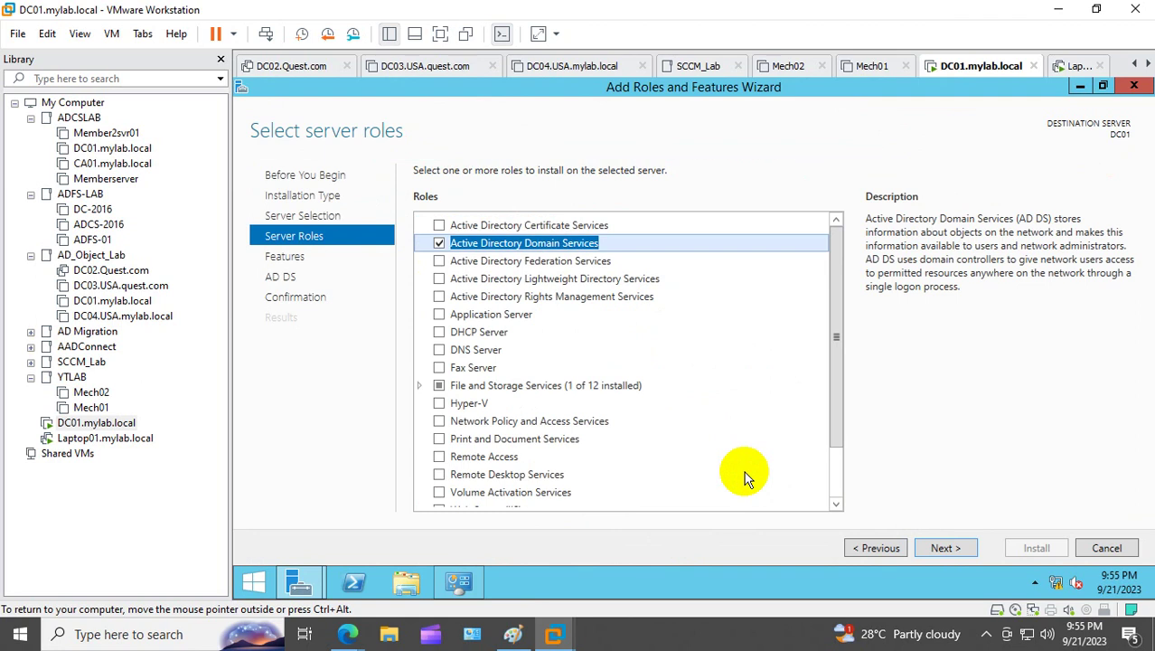
pyautogui.click(945, 547)
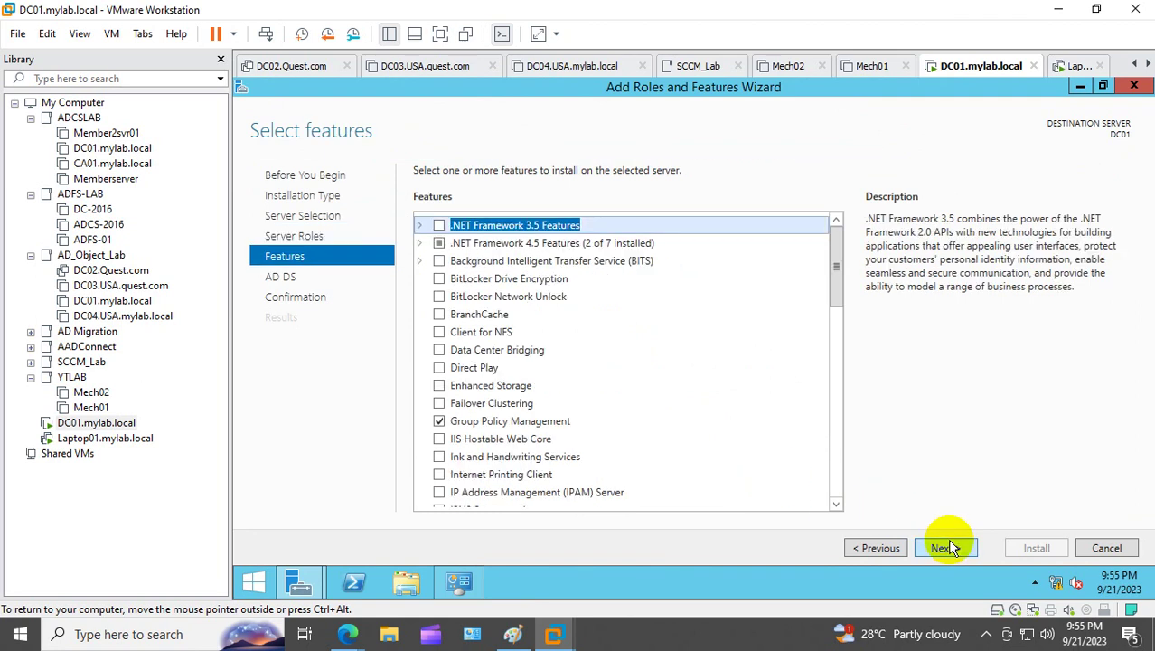
pyautogui.click(945, 548)
pyautogui.click(947, 546)
pyautogui.click(1032, 547)
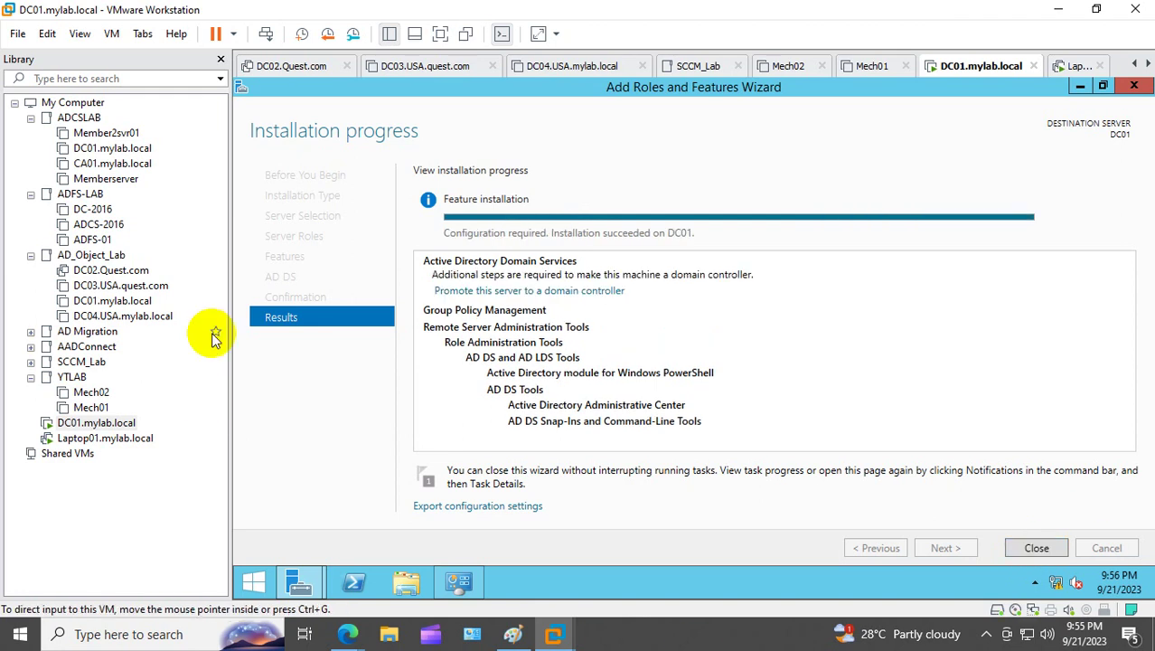
# Step: Choose to add a new forest with root domain name mylab.local
pyautogui.click(480, 290)
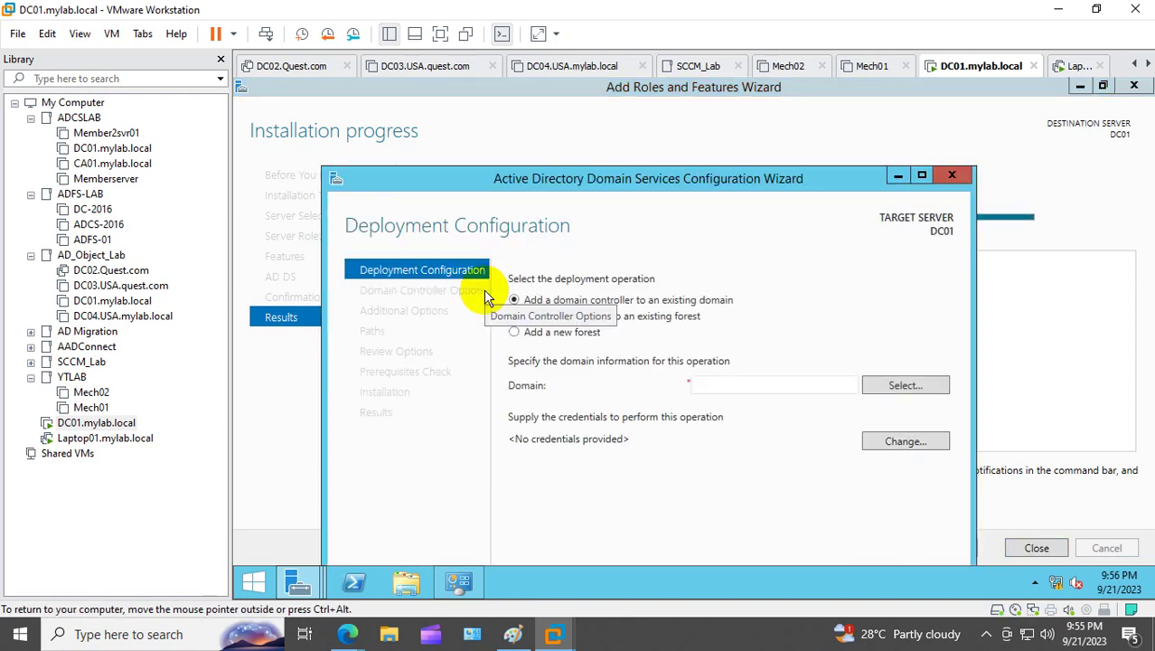
pyautogui.click(922, 175)
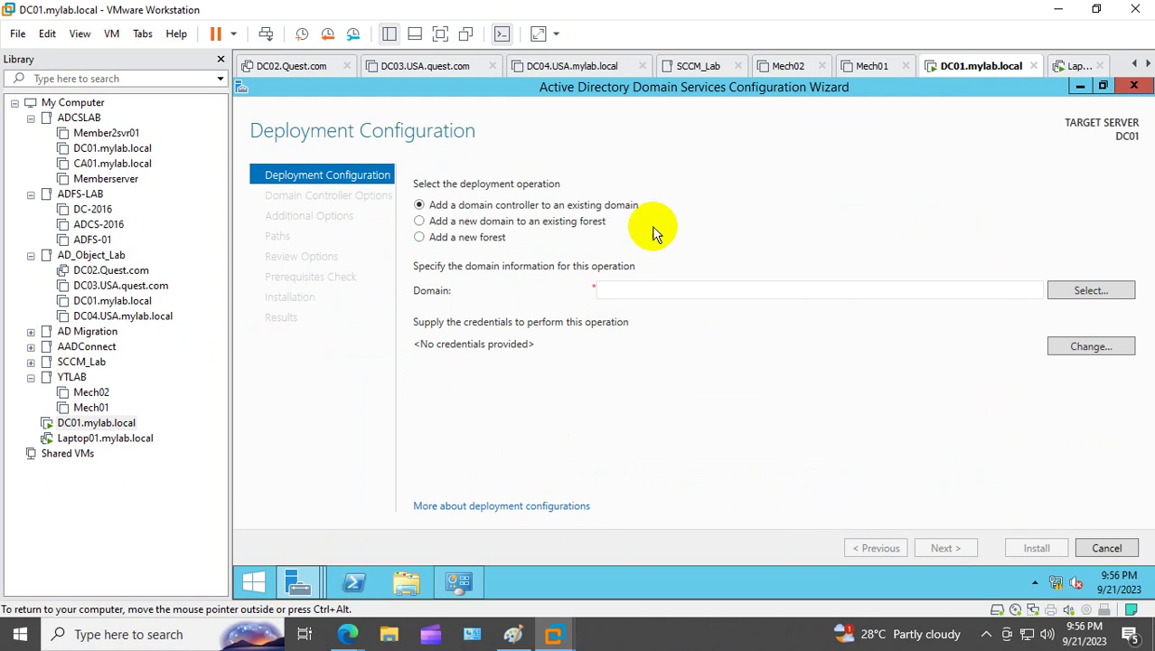
pyautogui.click(469, 242)
pyautogui.click(632, 291)
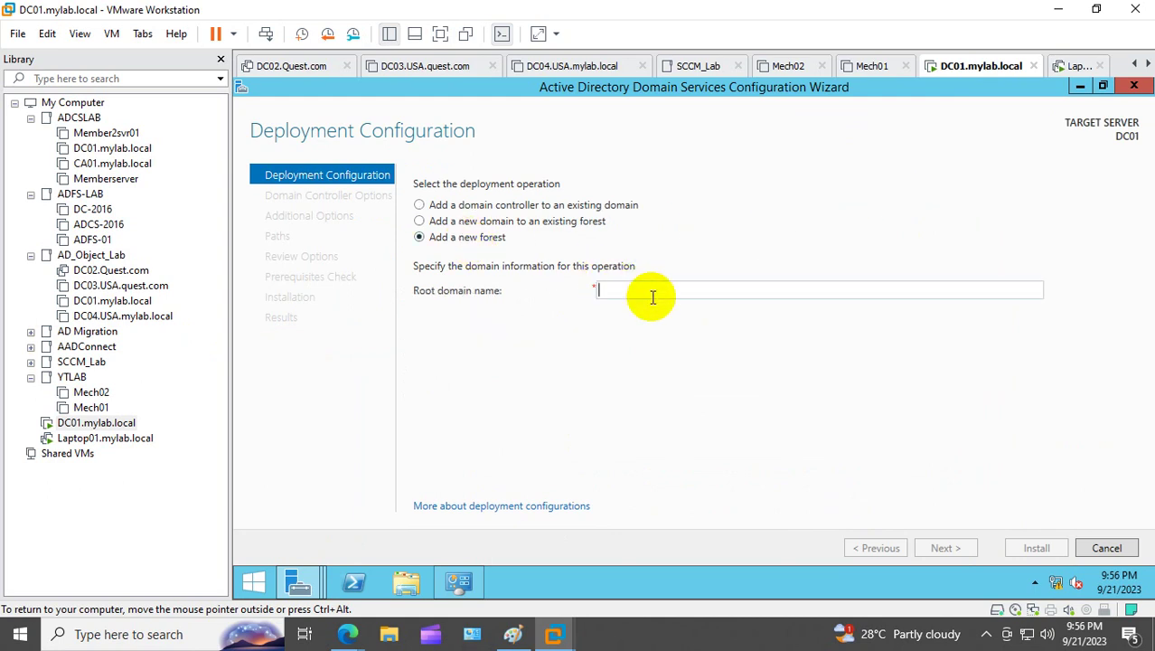
pyautogui.write('mylab.local')
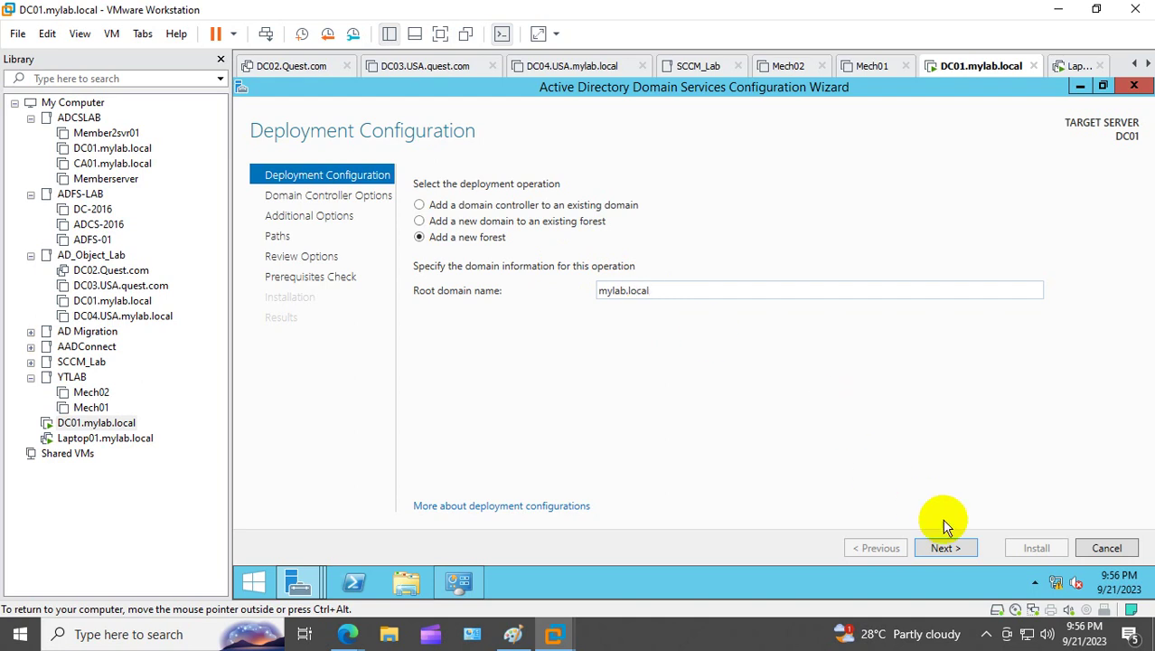
pyautogui.click(945, 547)
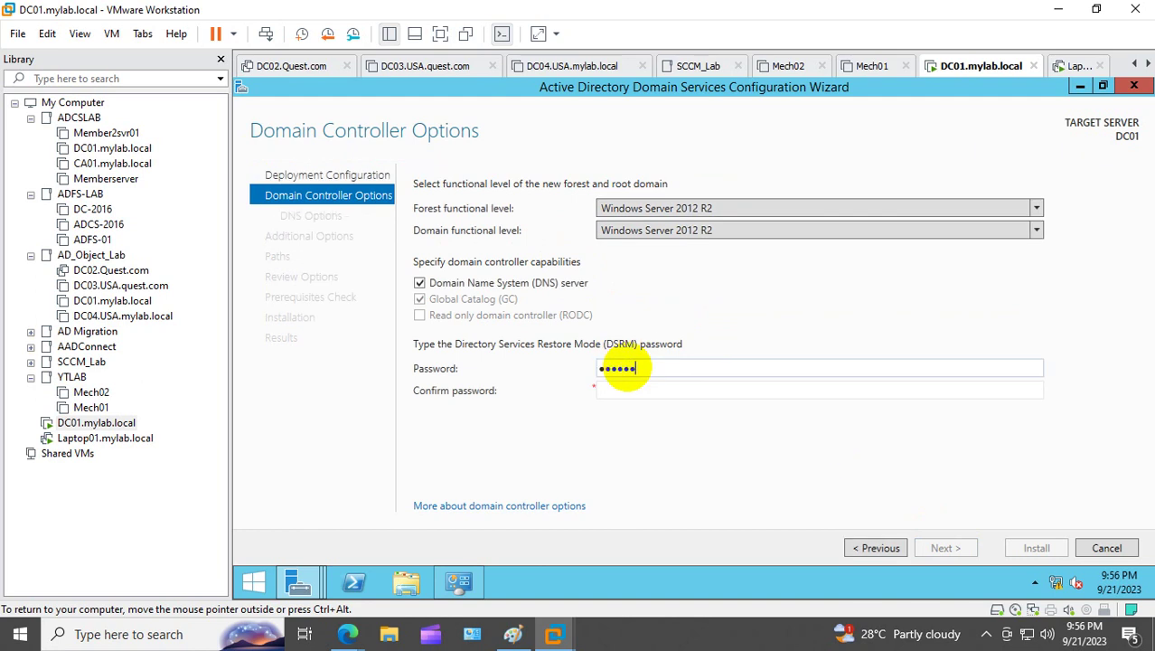
# Step: Enter and confirm the Directory Services Restore Mode password, keeping default domain controller options
pyautogui.write('23')
pyautogui.press('Tab')
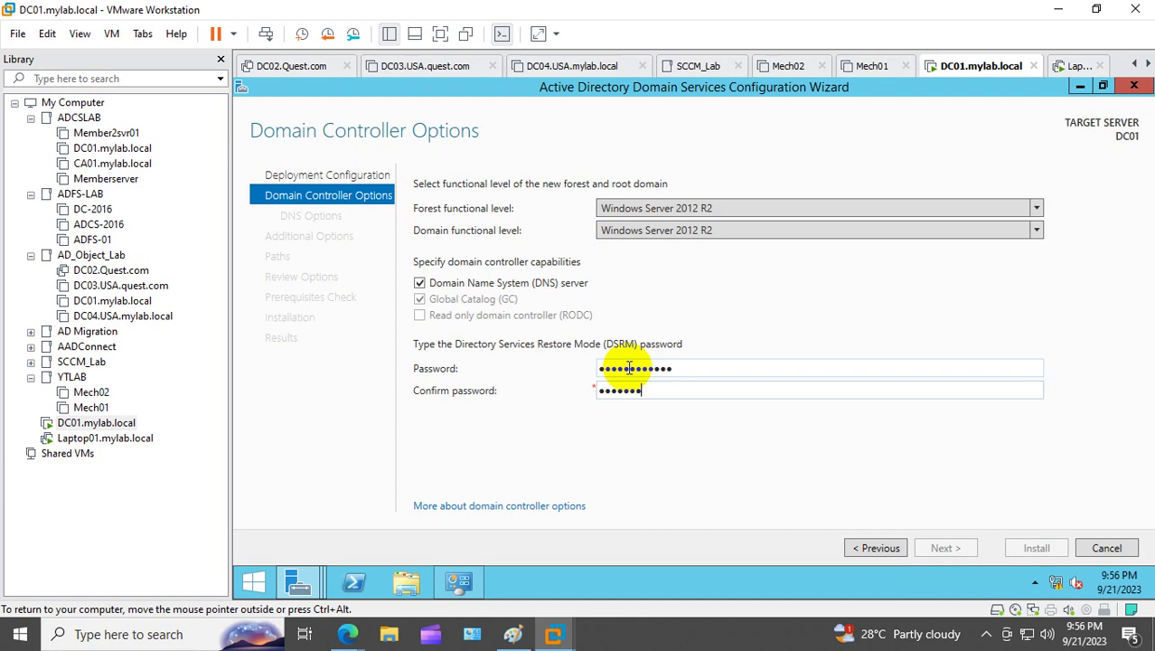
pyautogui.write('23')
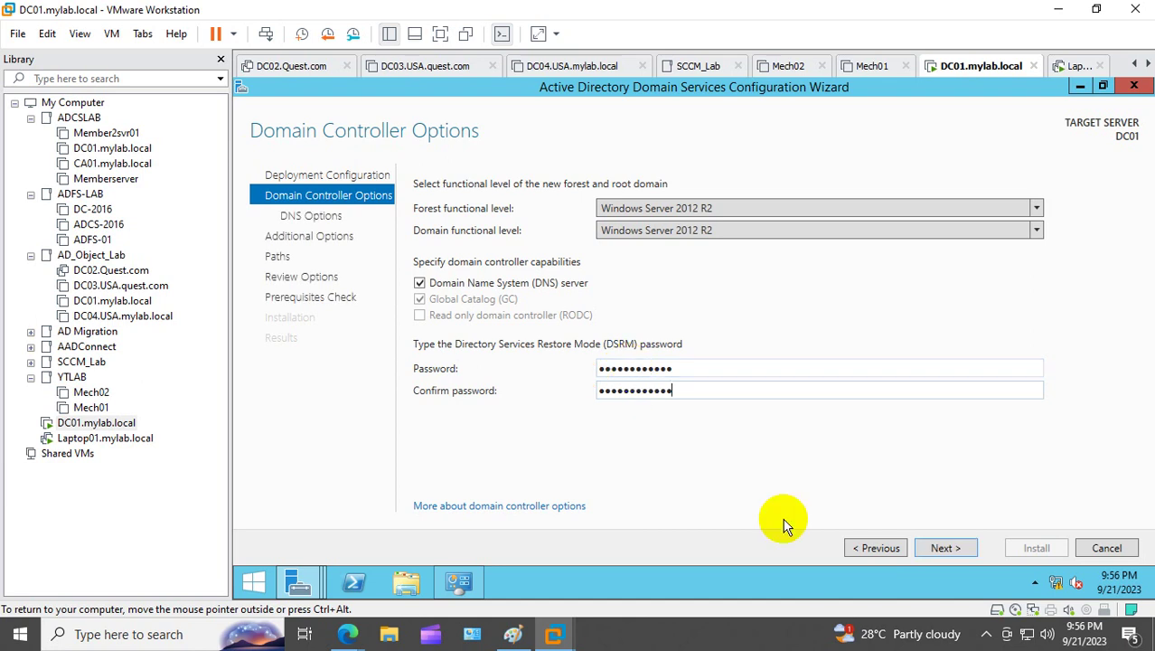
pyautogui.click(941, 547)
# Step: Accept DNS options, NetBIOS name MYLAB and default AD DS paths, then install after prerequisites pass
pyautogui.click(943, 548)
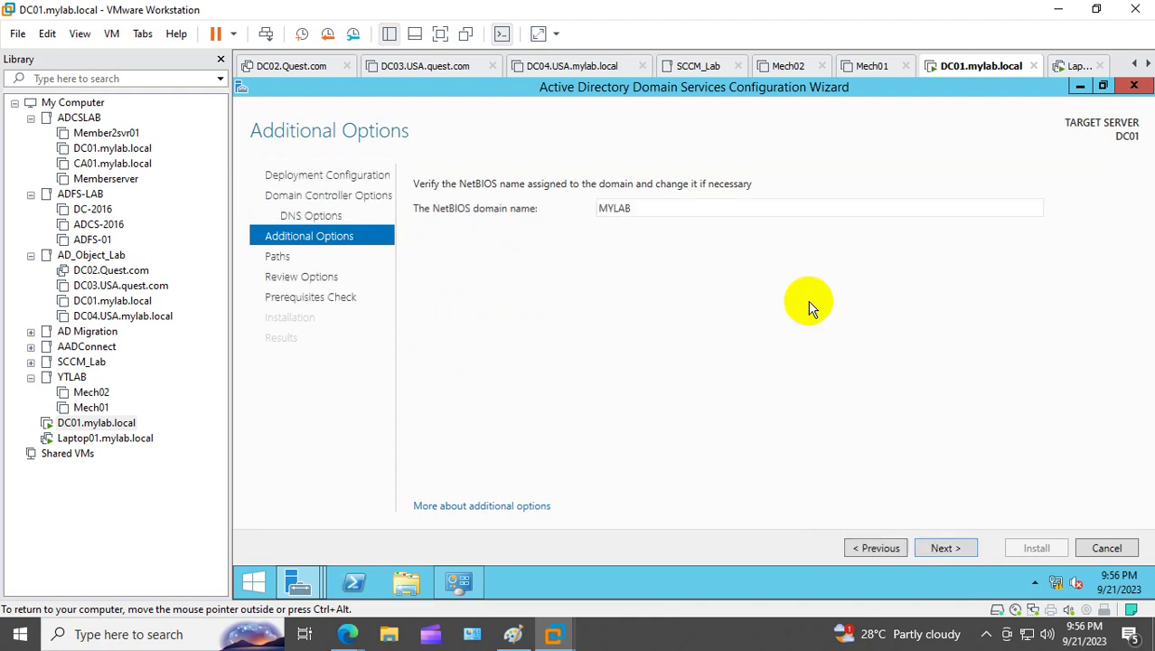
pyautogui.click(958, 552)
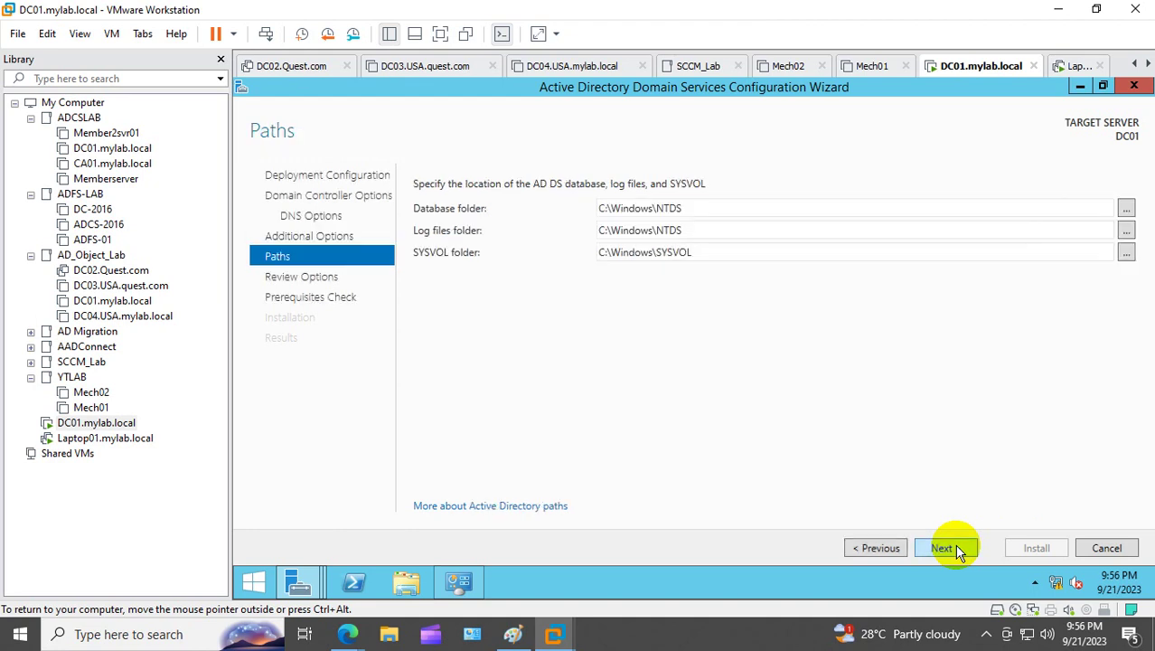
pyautogui.click(958, 551)
pyautogui.click(956, 548)
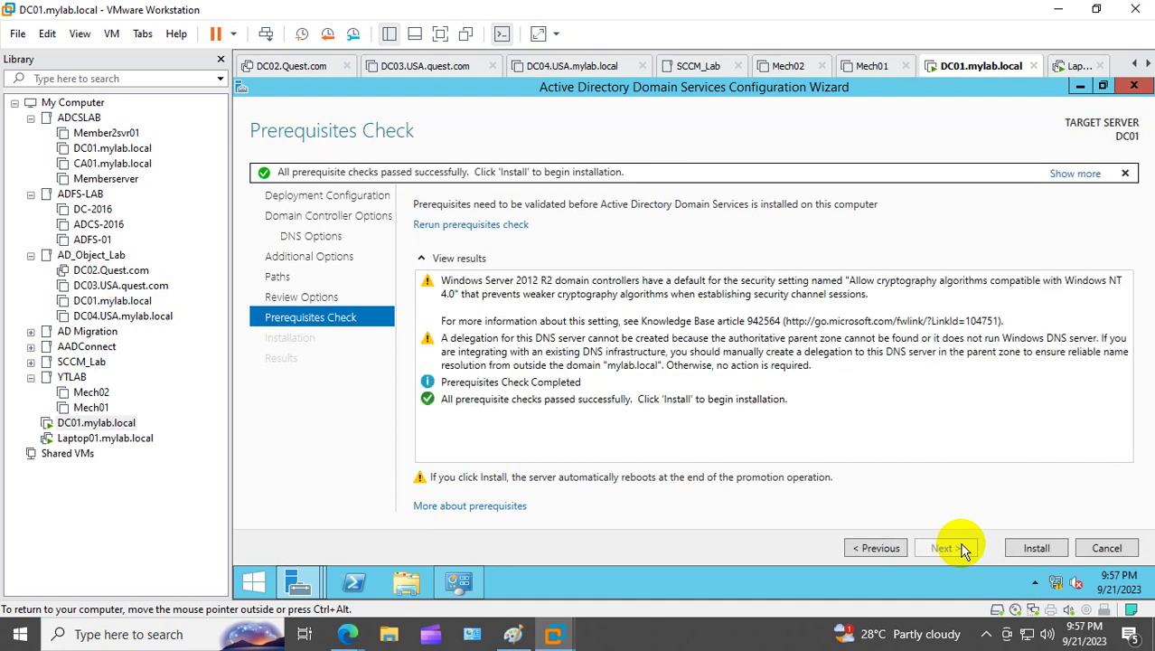
pyautogui.click(1039, 553)
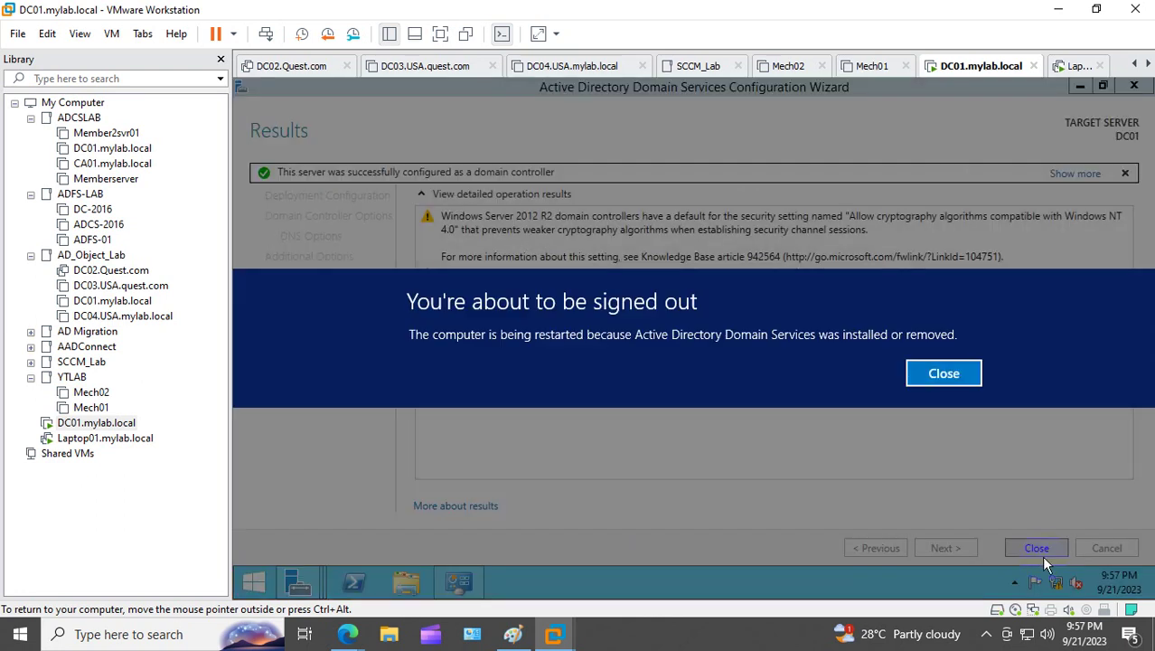
# Step: Dismiss the sign-out notice and close the AD DS configuration results page
pyautogui.click(932, 372)
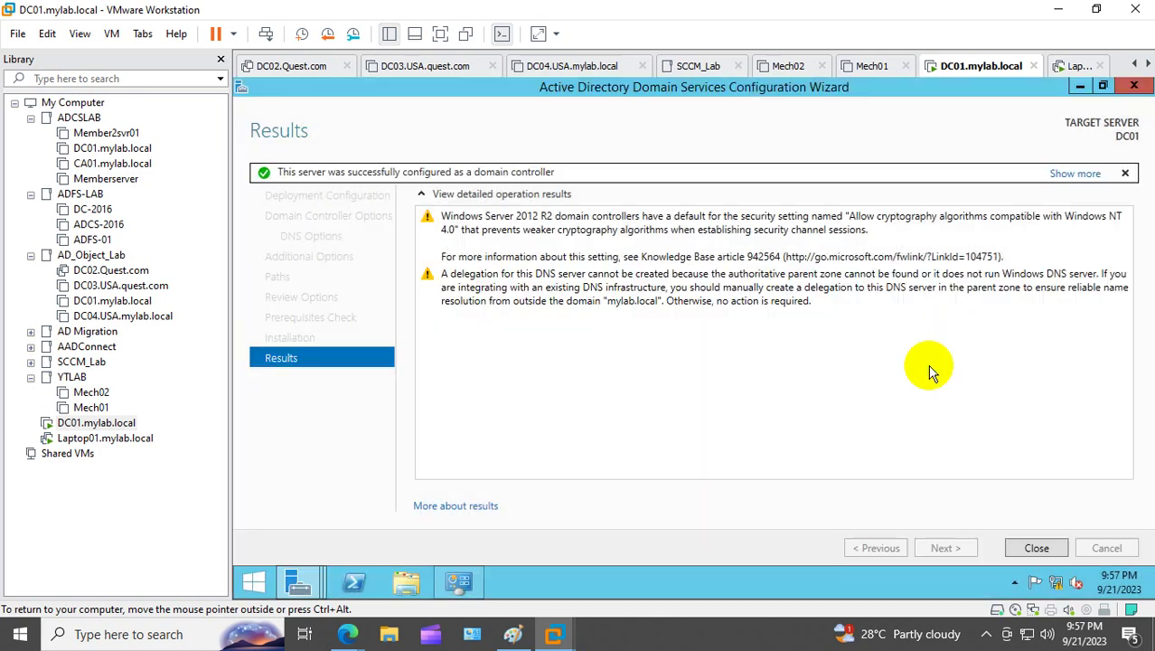
pyautogui.click(1037, 548)
# Step: Close the roles wizard, System window and Server Manager, then focus the rebooting DC01 console
pyautogui.click(1037, 547)
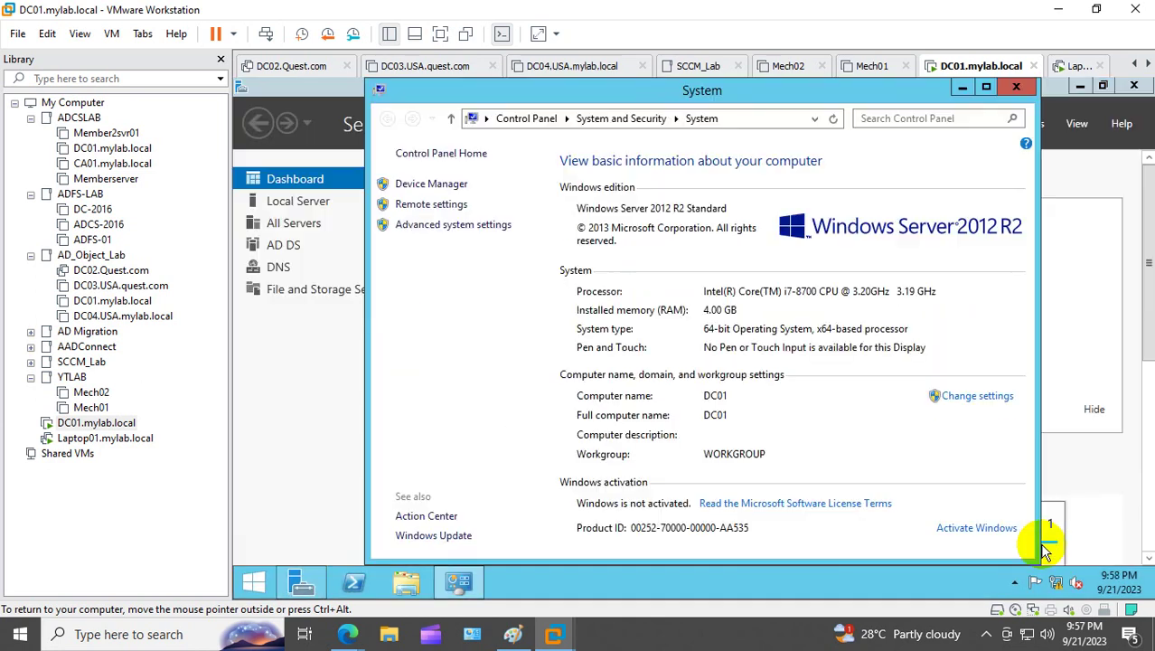
pyautogui.click(1020, 91)
pyautogui.click(1132, 87)
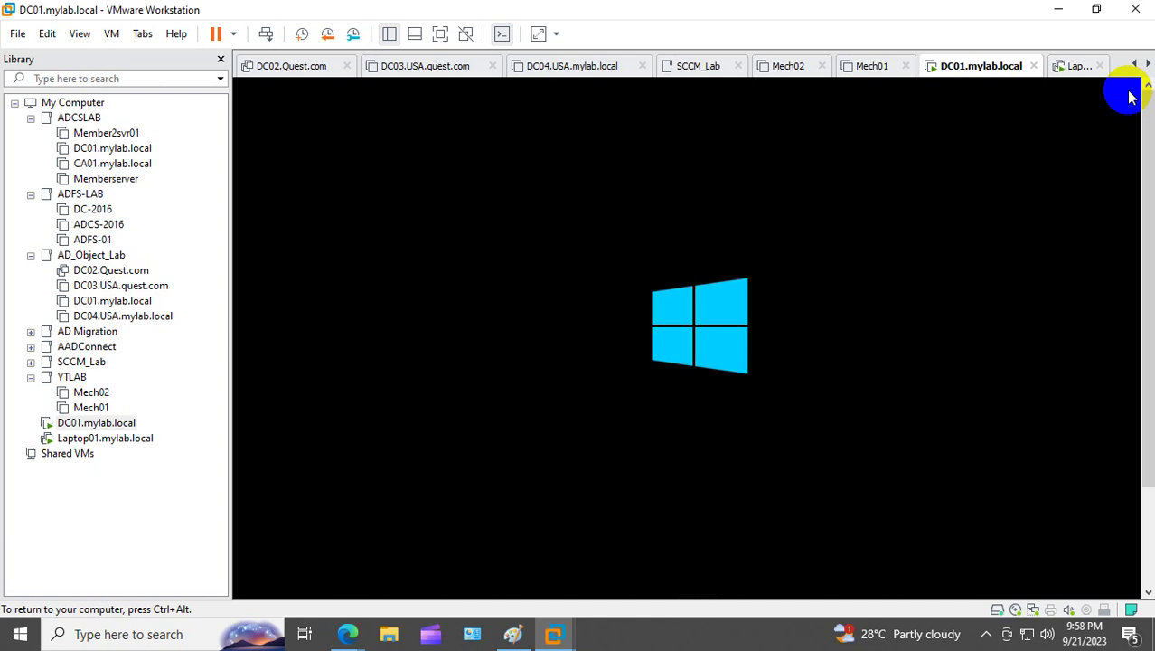
pyautogui.click(1128, 95)
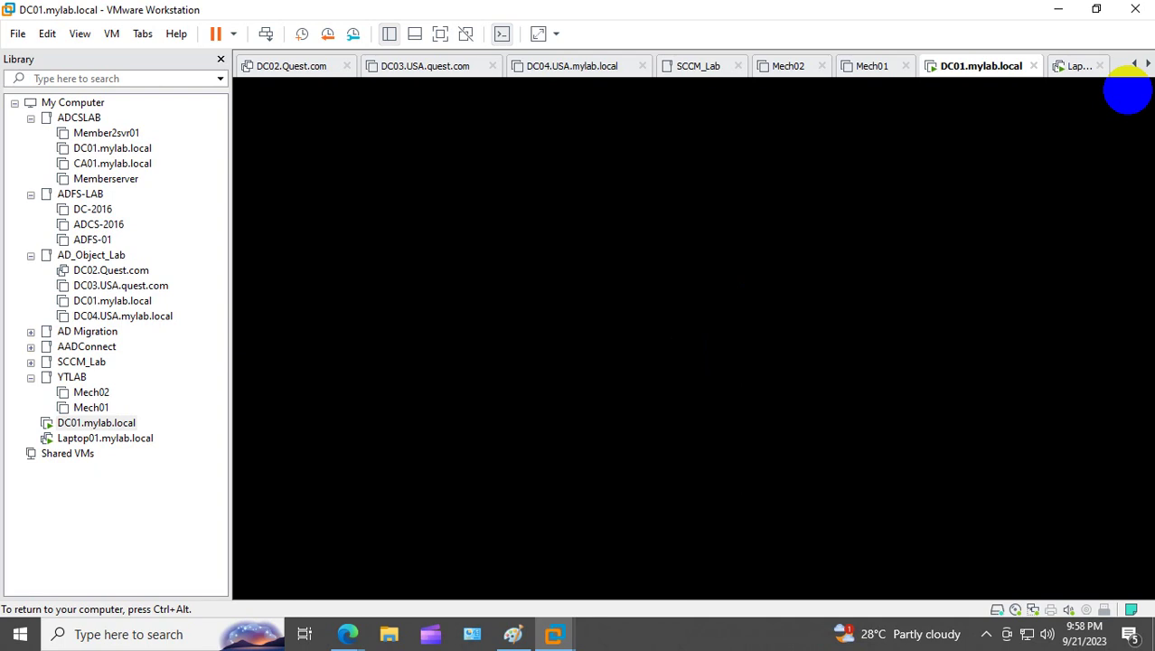
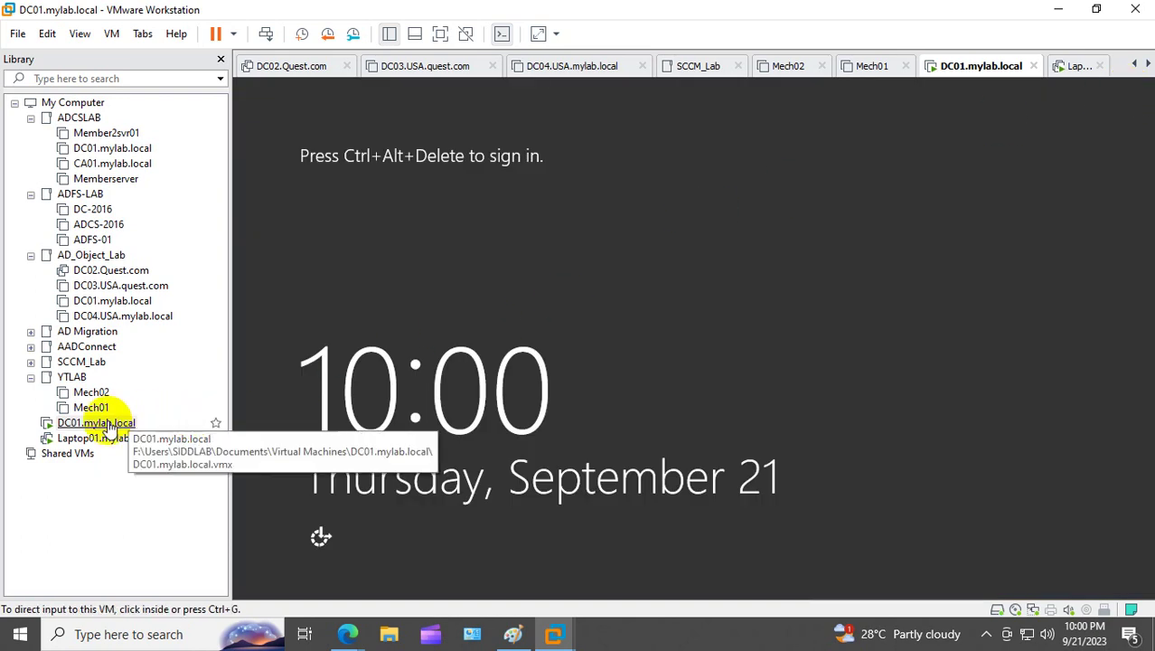
# Step: Sign in to DC01 as MYLAB\Administrator via Send Ctrl+Alt+Del and the account password
pyautogui.rightClick(110, 430)
pyautogui.click(261, 277)
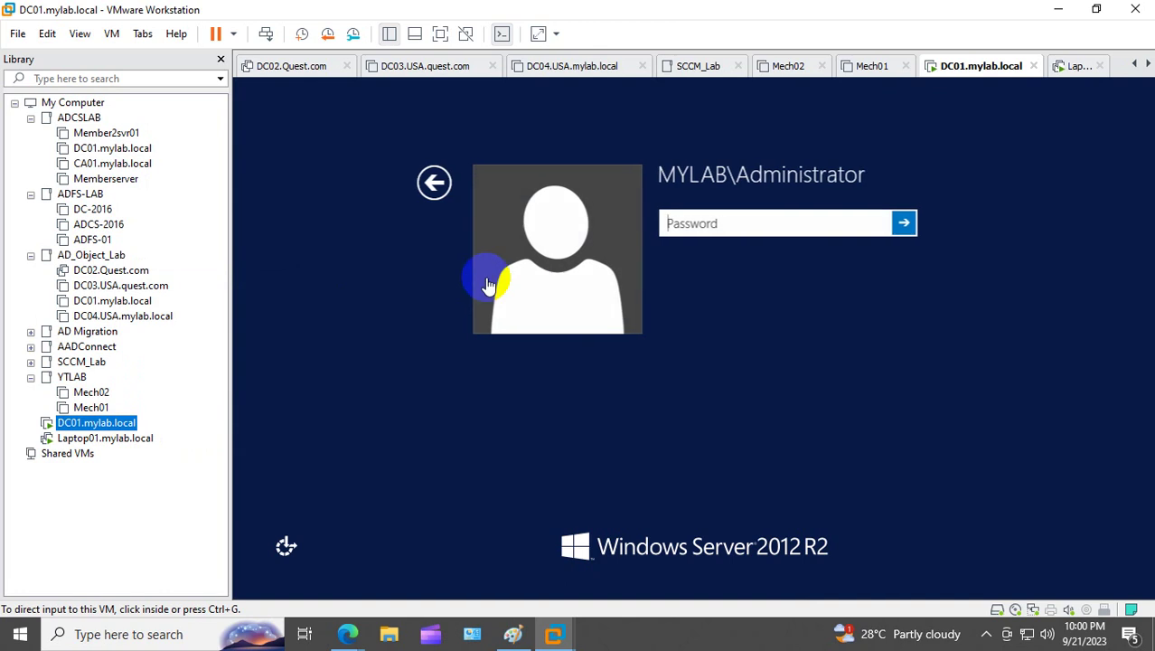
pyautogui.click(691, 310)
pyautogui.click(433, 182)
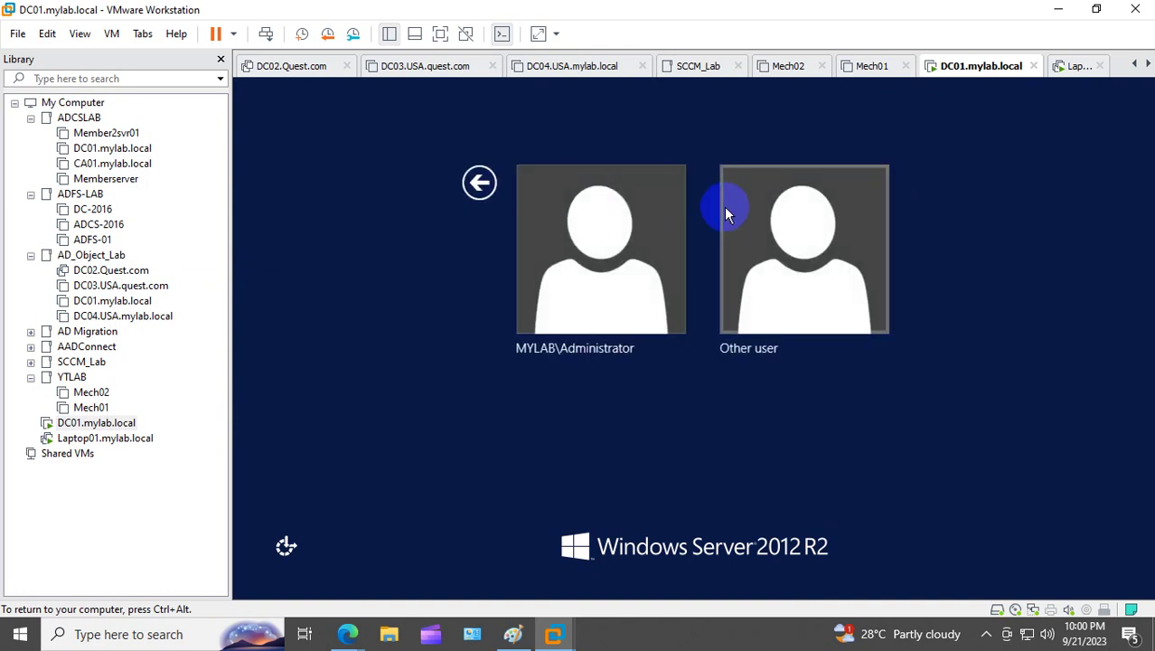
pyautogui.click(760, 242)
pyautogui.click(673, 233)
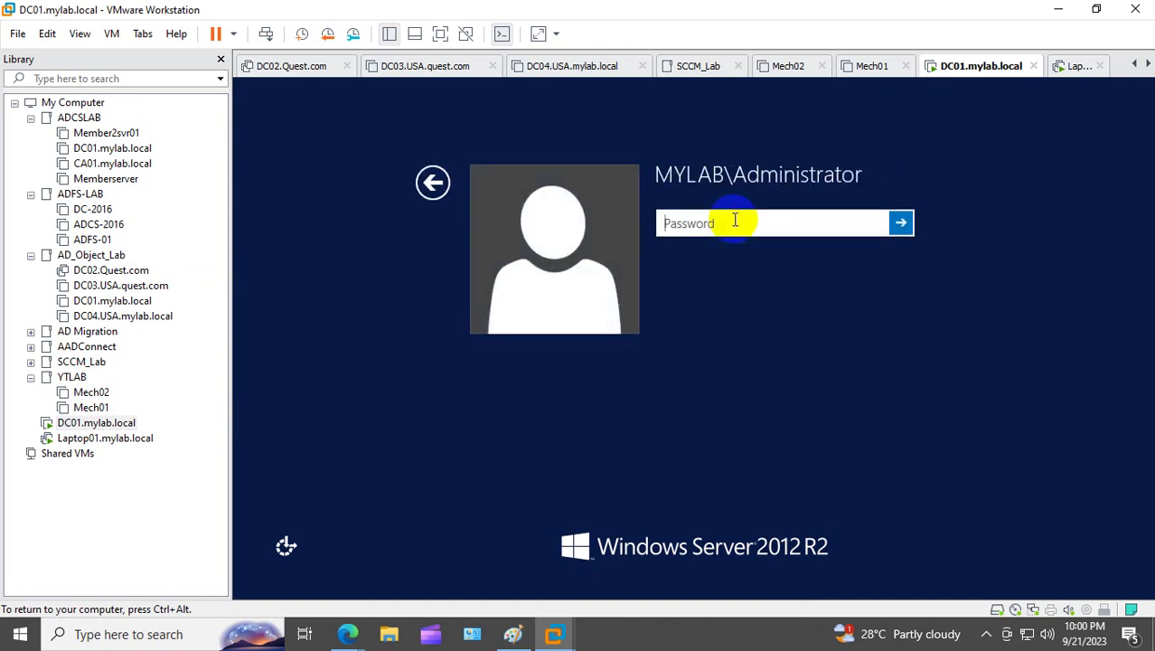
pyautogui.write('••••••••••••')
pyautogui.press('Return')
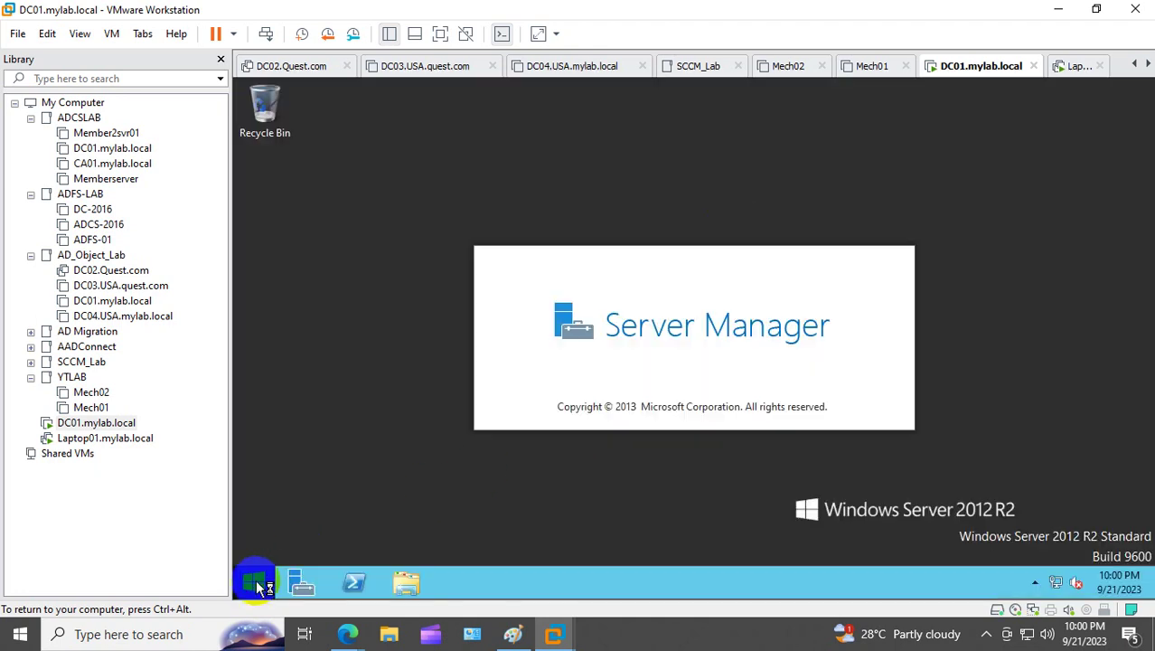
# Step: Launch dsa.msc and browse to the Users container of mylab.local
pyautogui.rightClick(268, 580)
pyautogui.click(318, 533)
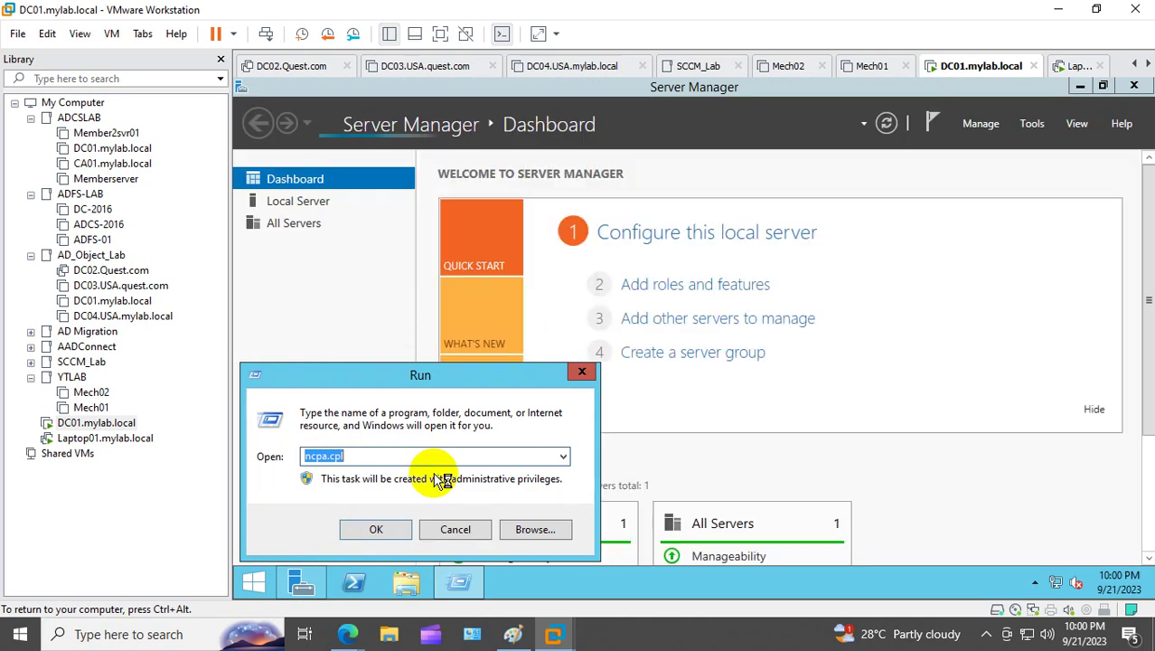
pyautogui.write('dsa.msc')
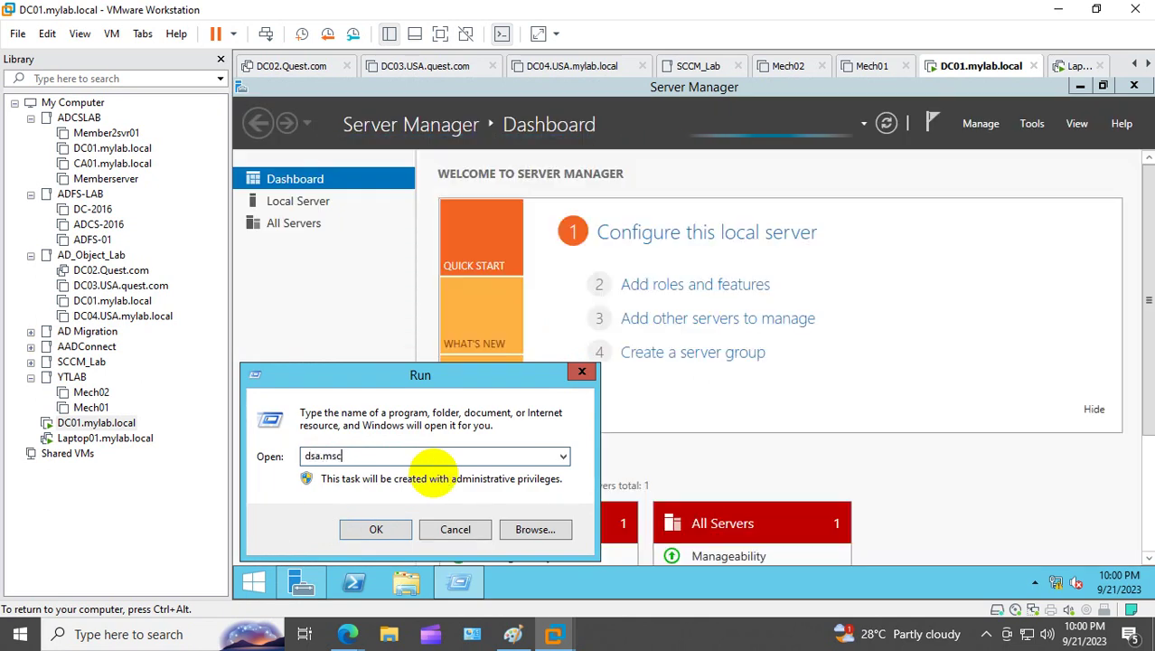
pyautogui.press('Return')
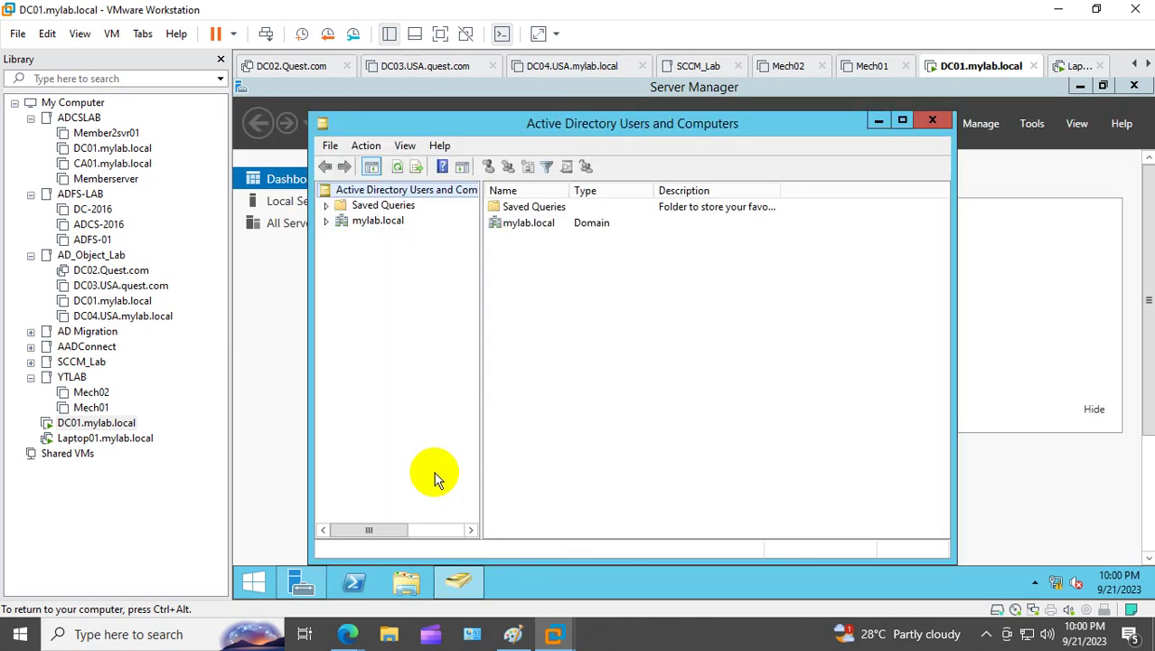
pyautogui.click(327, 222)
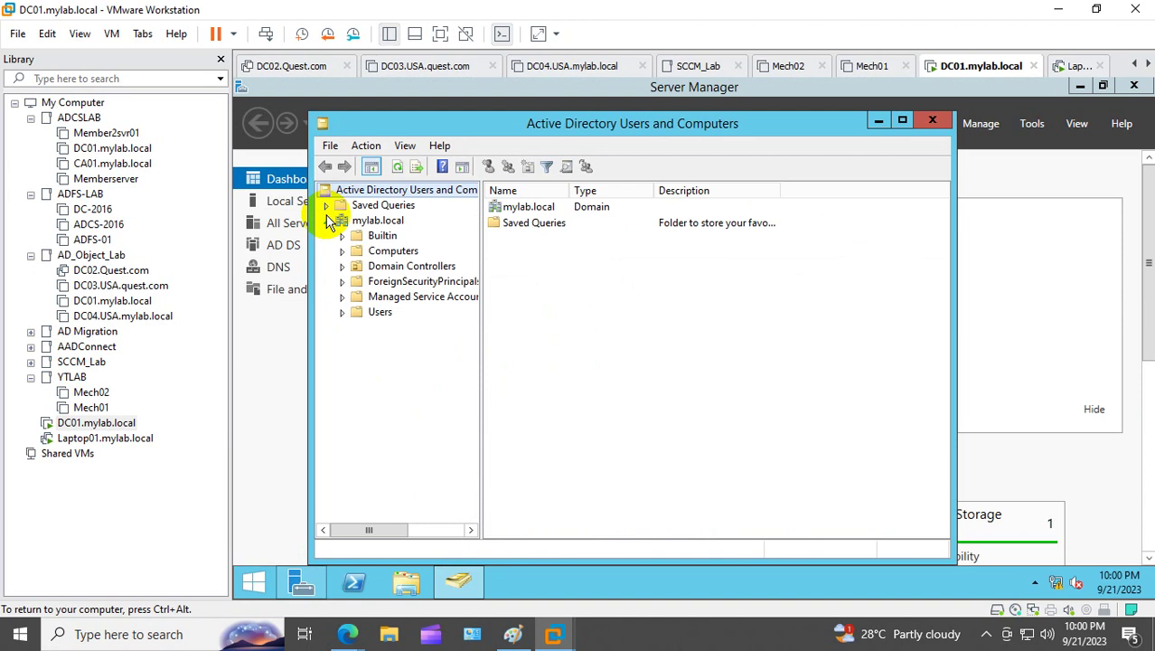
pyautogui.click(380, 312)
# Step: Start a new user in the Users container and fill in its name fields
pyautogui.rightClick(380, 313)
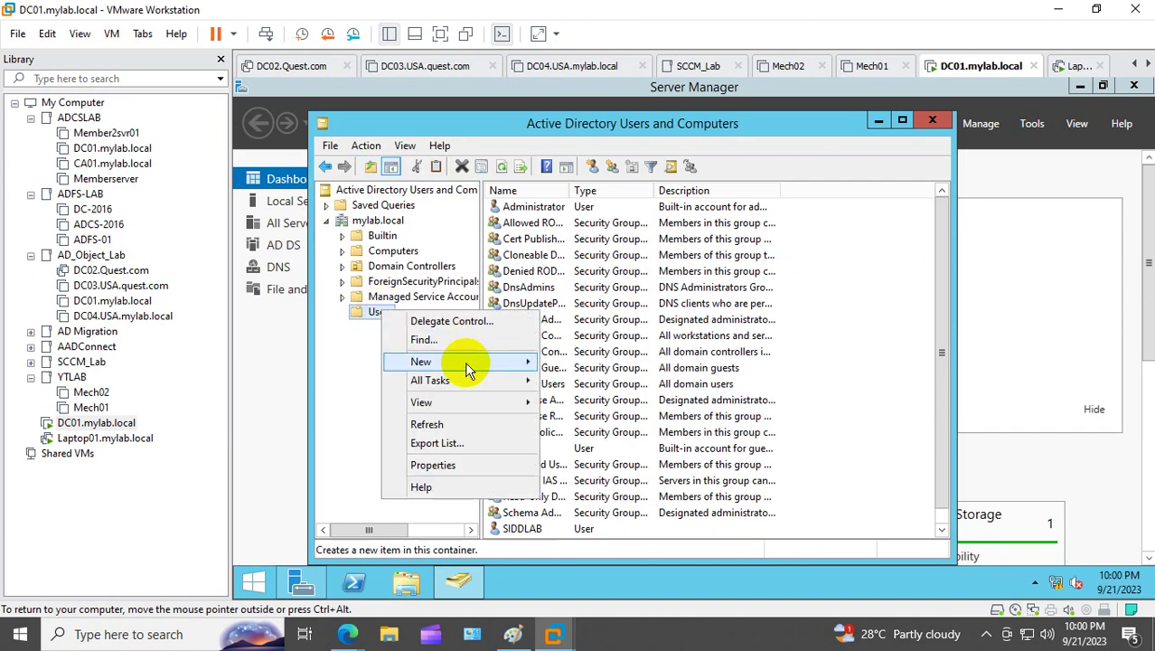
pyautogui.moveTo(458, 363)
pyautogui.click(579, 512)
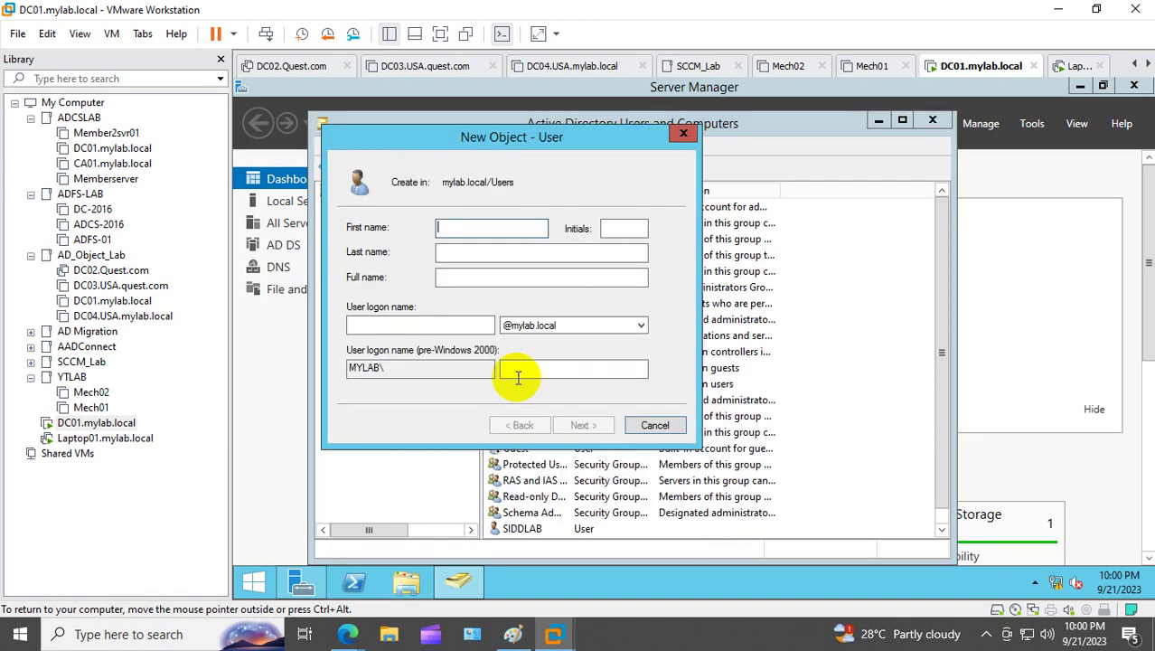
pyautogui.write('siddr')
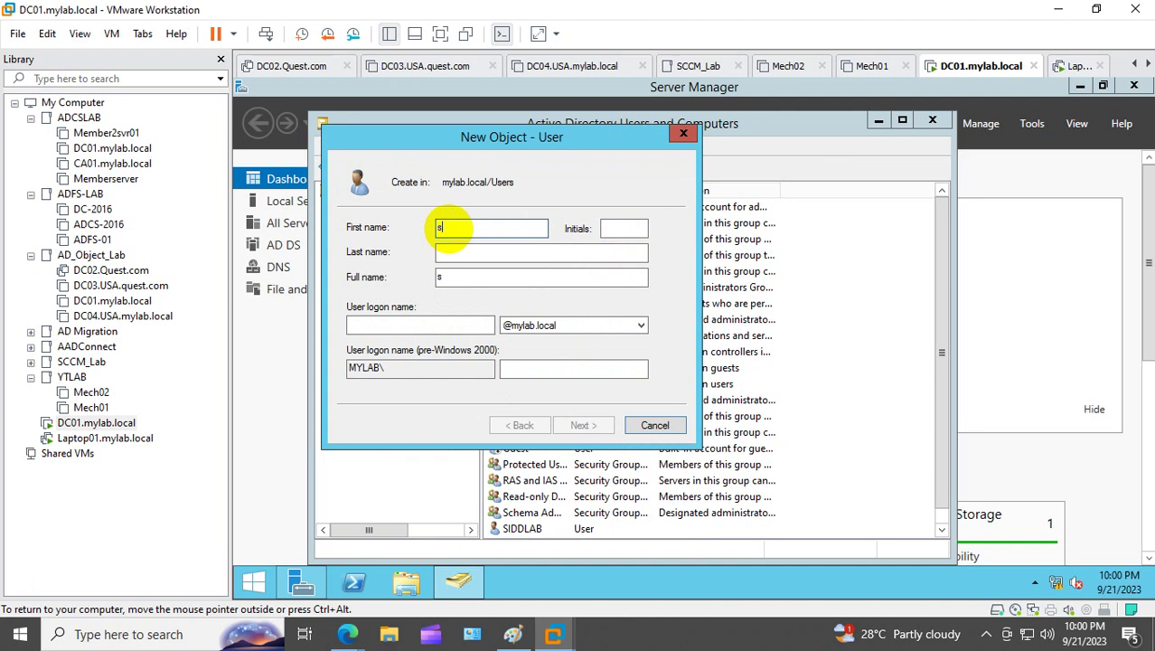
pyautogui.press('Tab')
pyautogui.press('Tab')
pyautogui.press('Tab')
pyautogui.press('Tab')
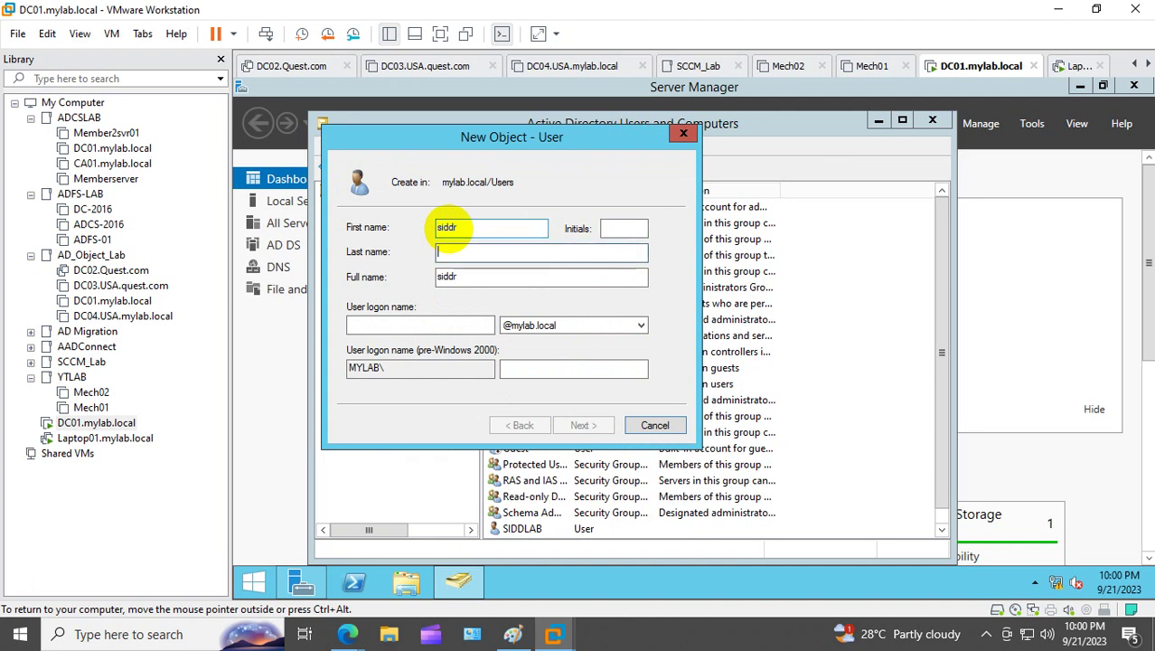
pyautogui.write('siddr')
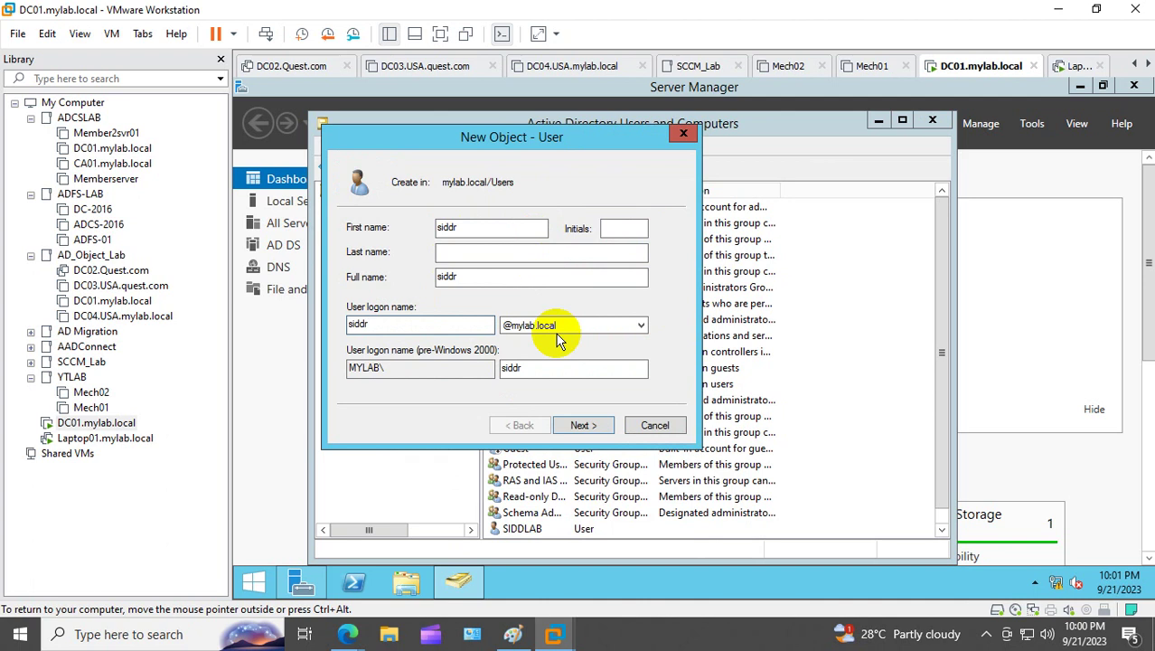
# Step: Give the new user a password with no forced change at next logon, and create the account
pyautogui.click(583, 425)
pyautogui.click(401, 283)
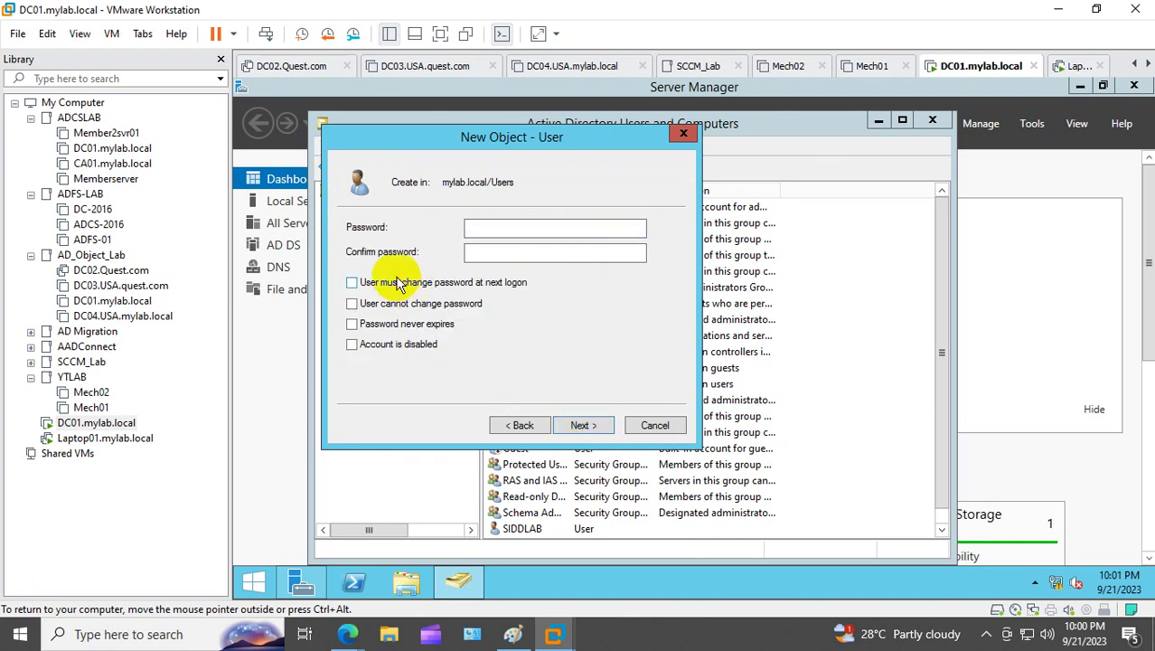
pyautogui.click(491, 230)
pyautogui.write('P@ssw0r')
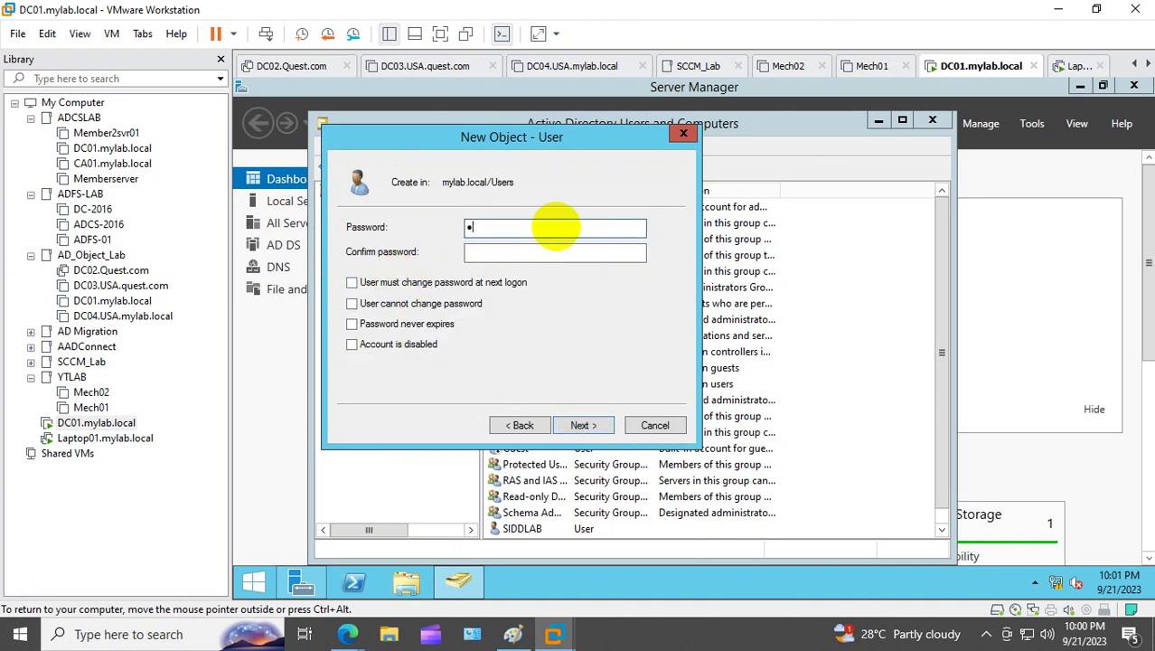
pyautogui.write('d1234')
pyautogui.press('Tab')
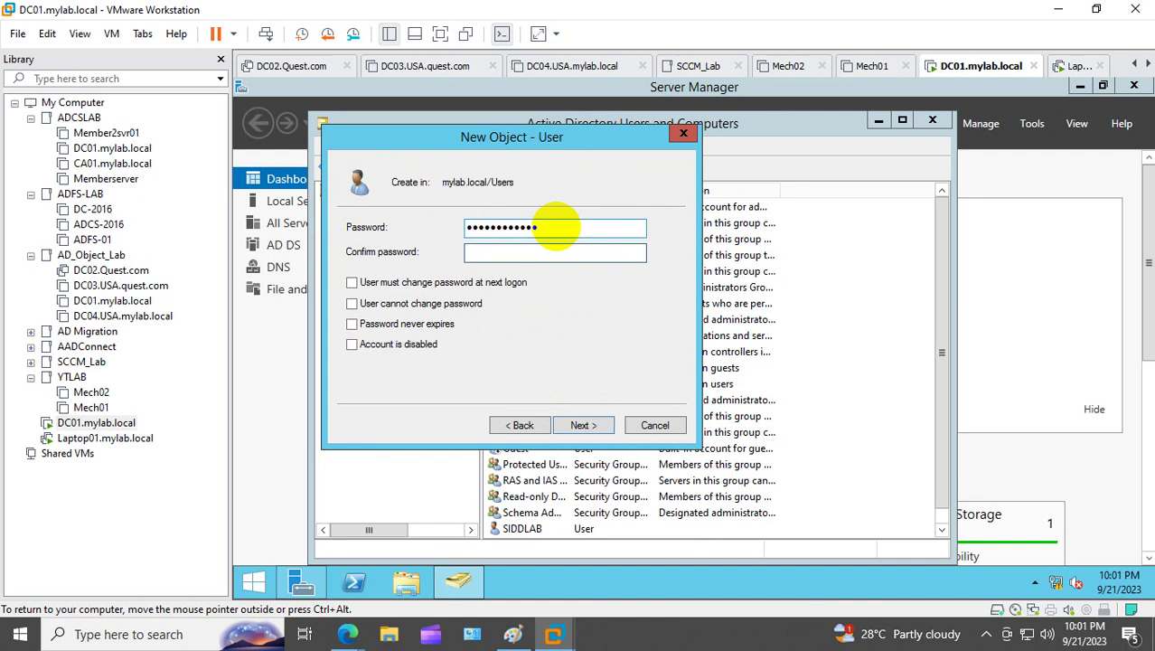
pyautogui.write('P@ssw0rd1234')
pyautogui.press('Return')
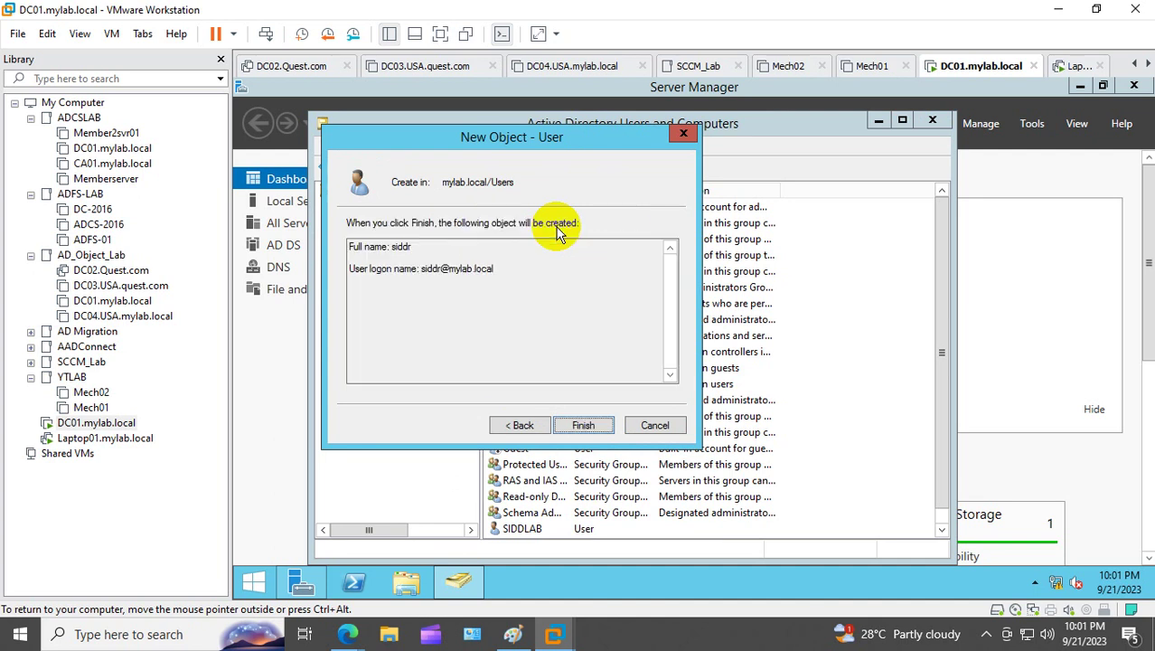
pyautogui.click(588, 425)
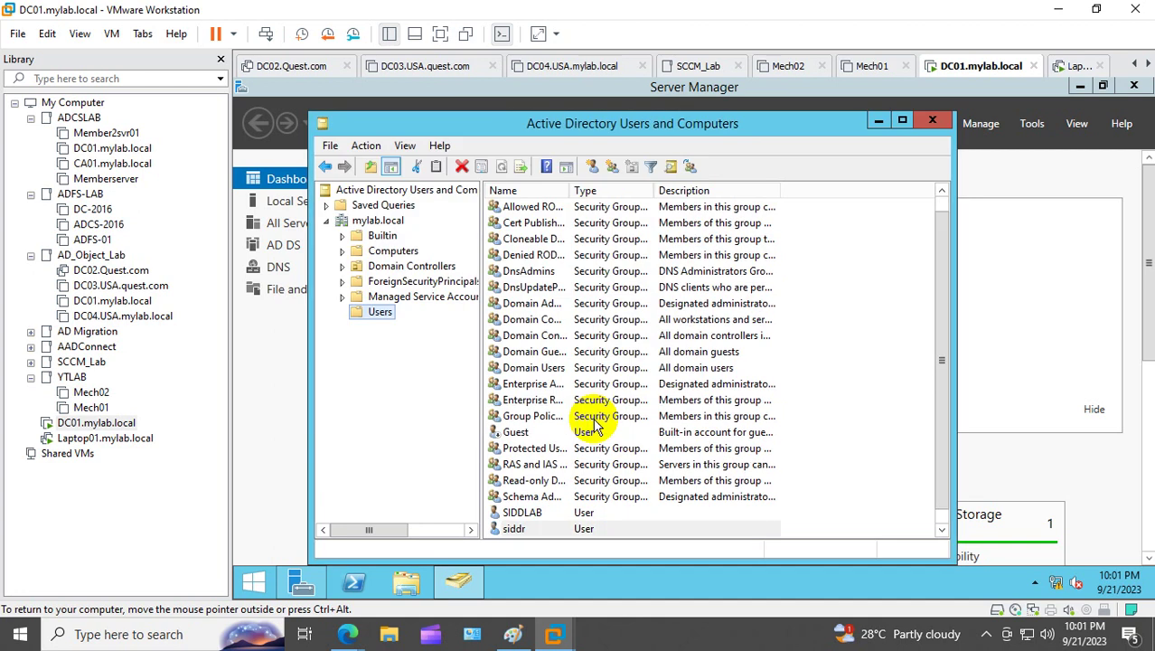
# Step: Add the new user to the Domain Admins group and apply the membership
pyautogui.doubleClick(524, 527)
pyautogui.click(512, 150)
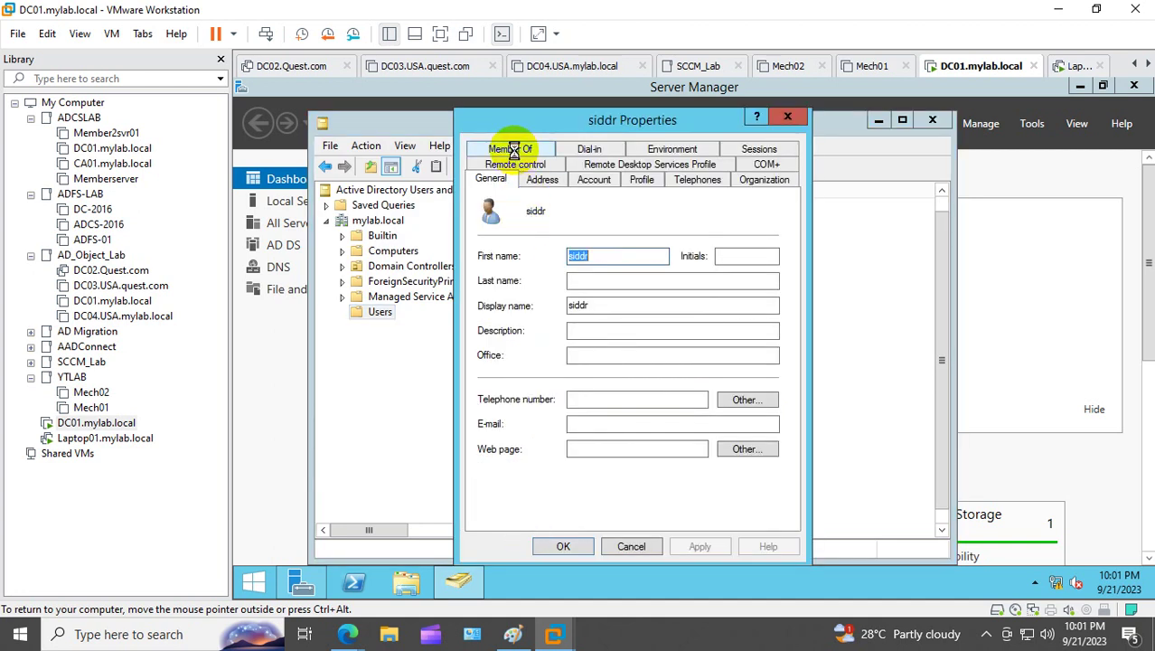
pyautogui.click(507, 383)
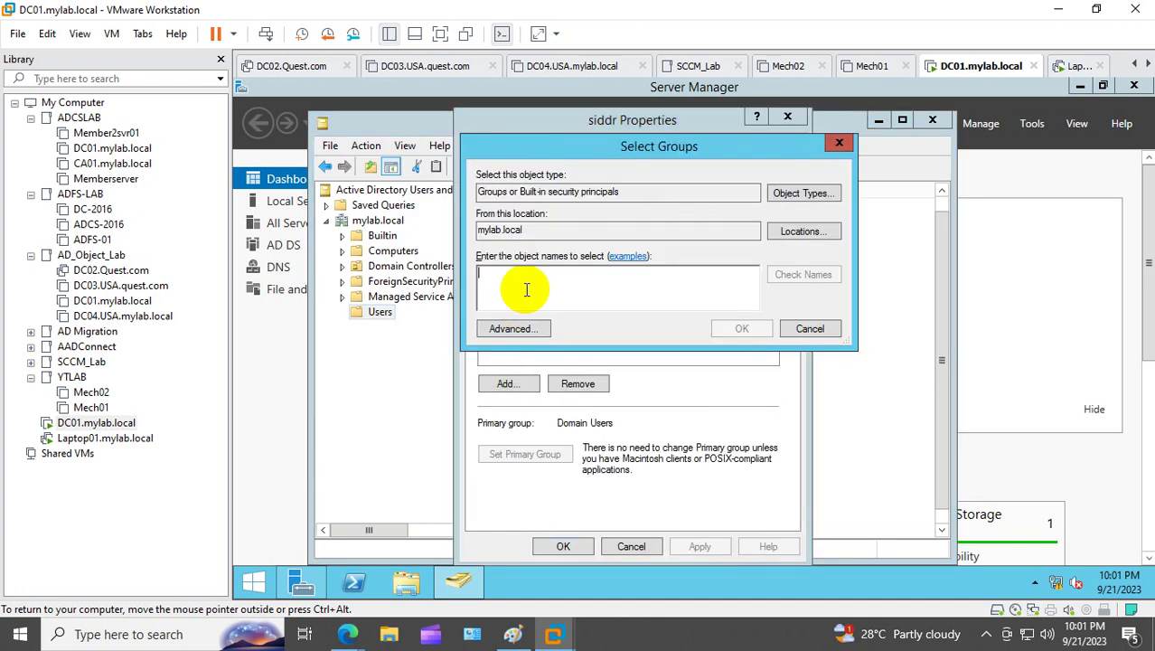
pyautogui.write('domain')
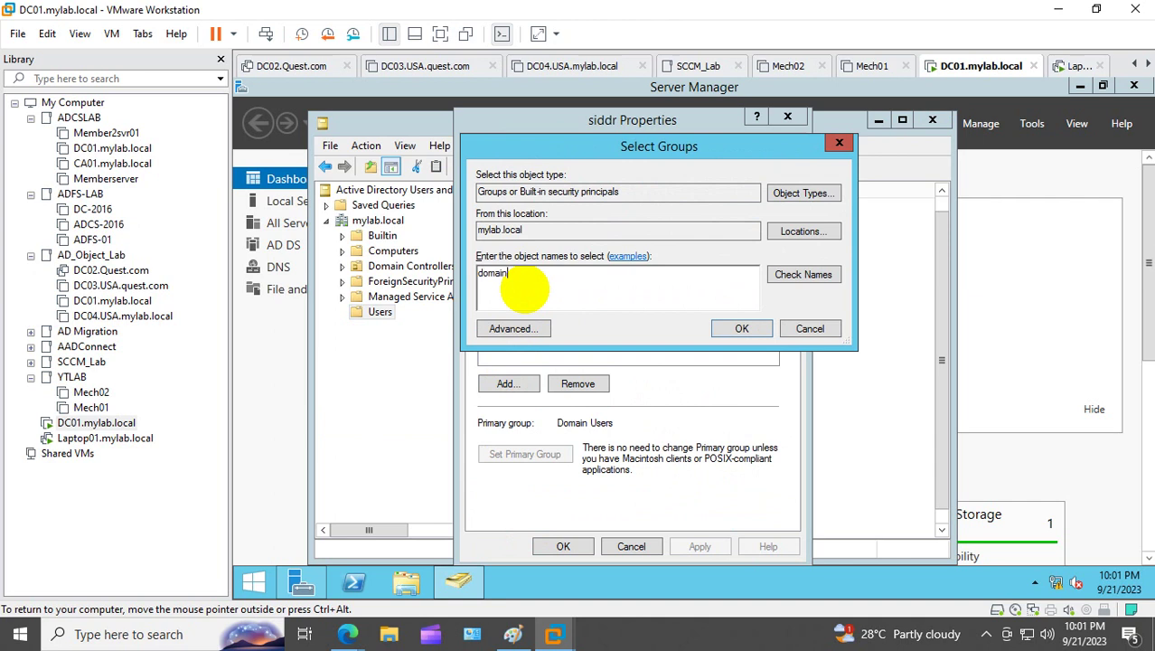
pyautogui.write(' admin')
pyautogui.click(802, 274)
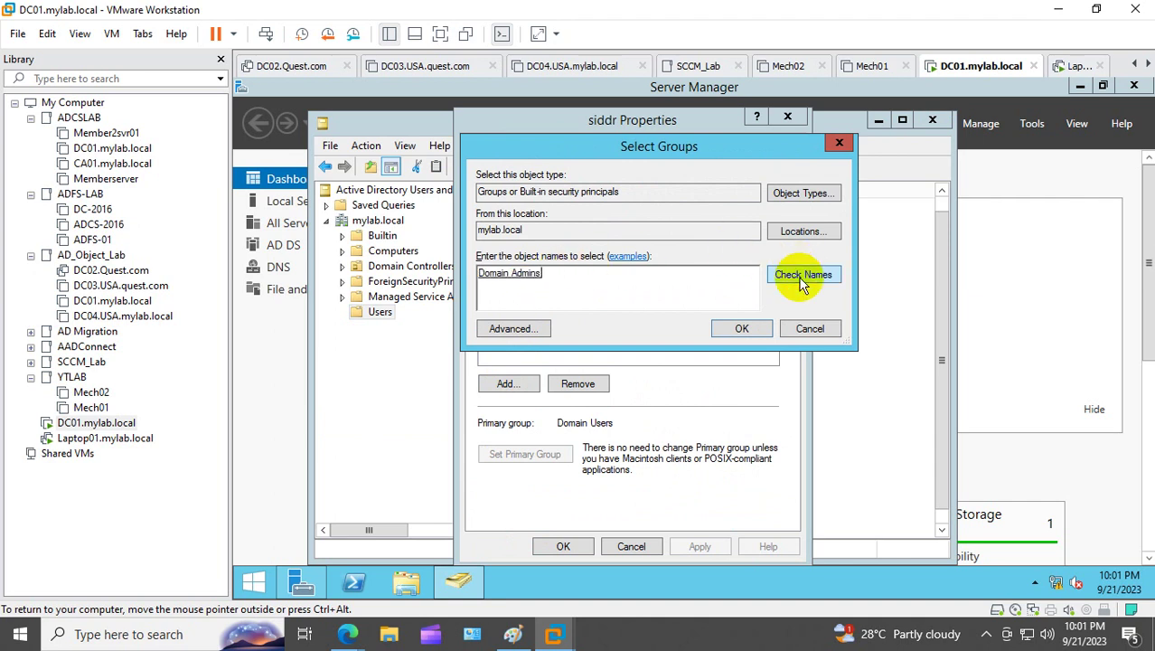
pyautogui.click(741, 328)
pyautogui.click(697, 545)
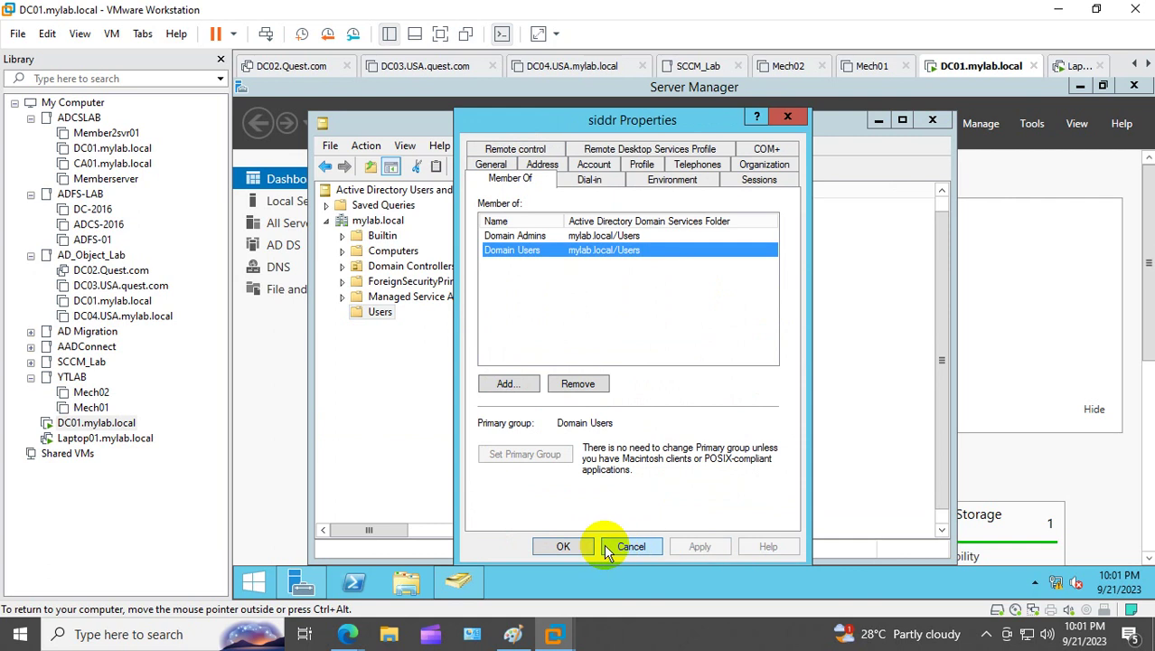
pyautogui.click(573, 544)
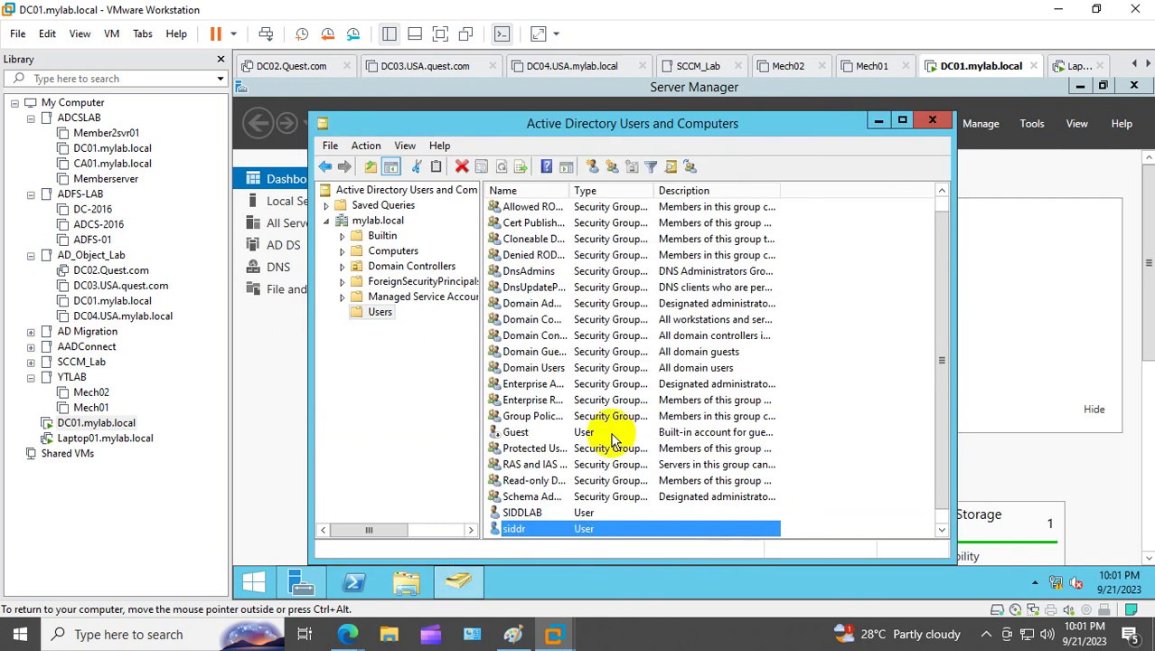
# Step: Sign out of the current DC01 session with the logoff command
pyautogui.rightClick(263, 578)
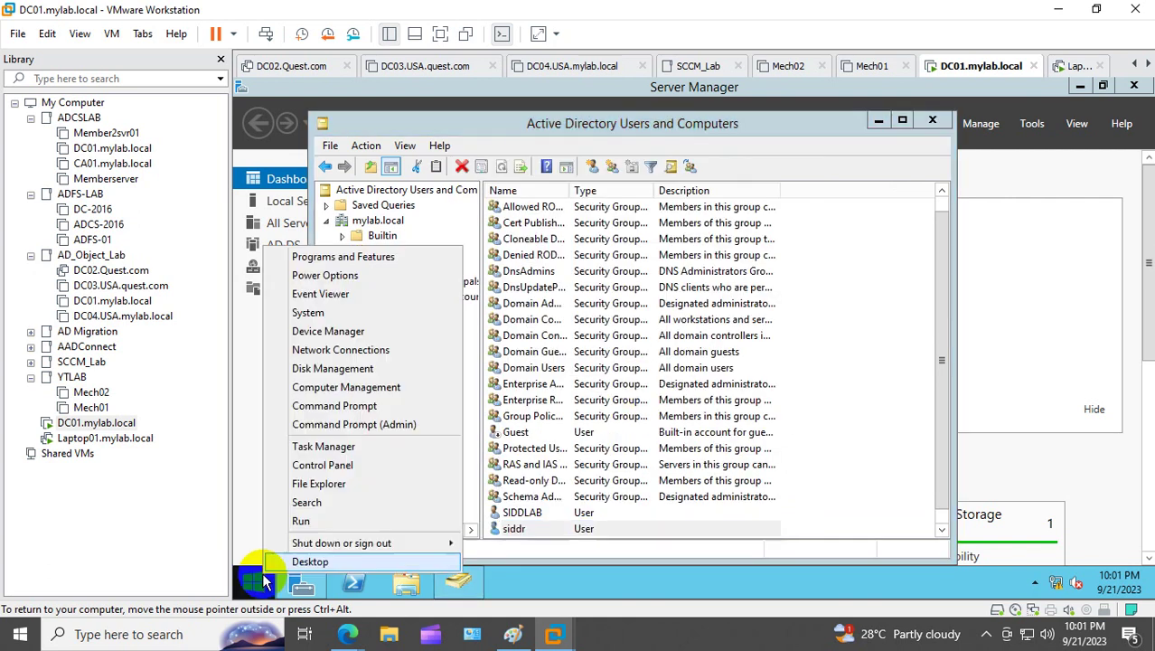
pyautogui.click(366, 524)
pyautogui.write('logoff')
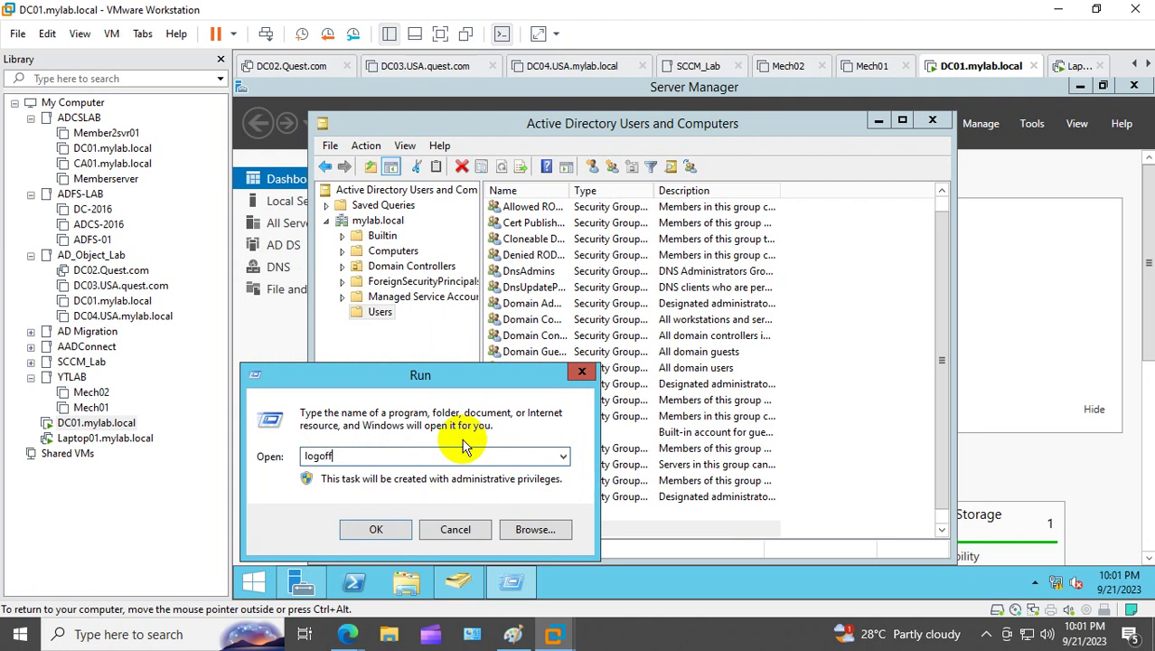
pyautogui.press('Return')
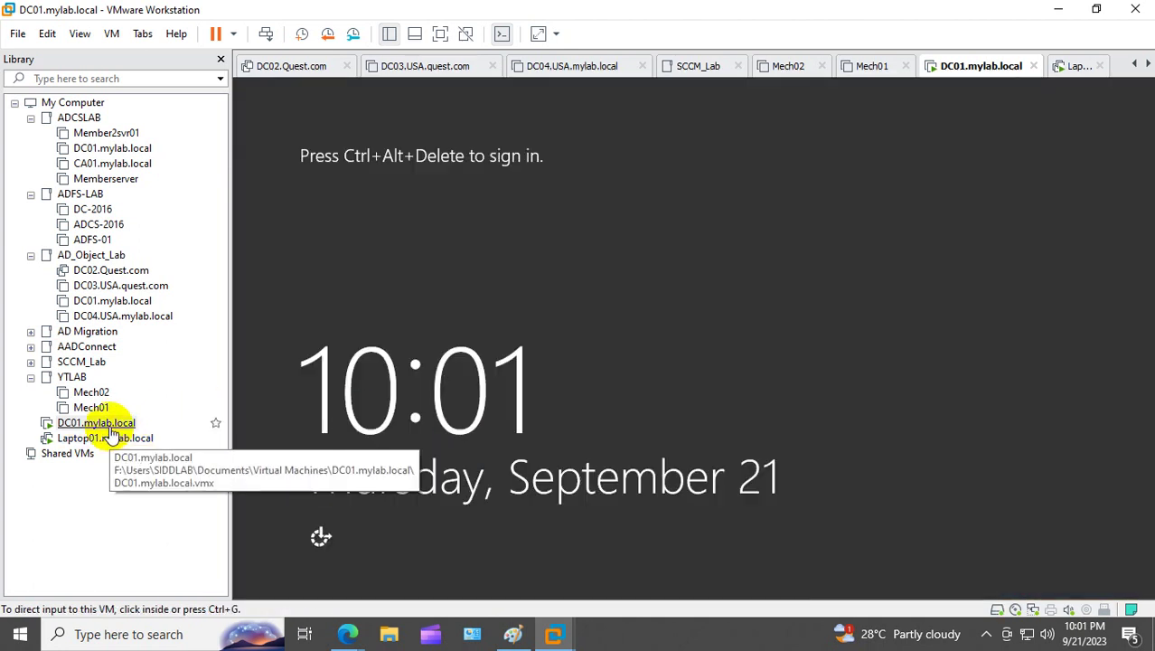
# Step: Sign back in to DC01 as the domain Administrator with its password
pyautogui.rightClick(120, 422)
pyautogui.click(247, 280)
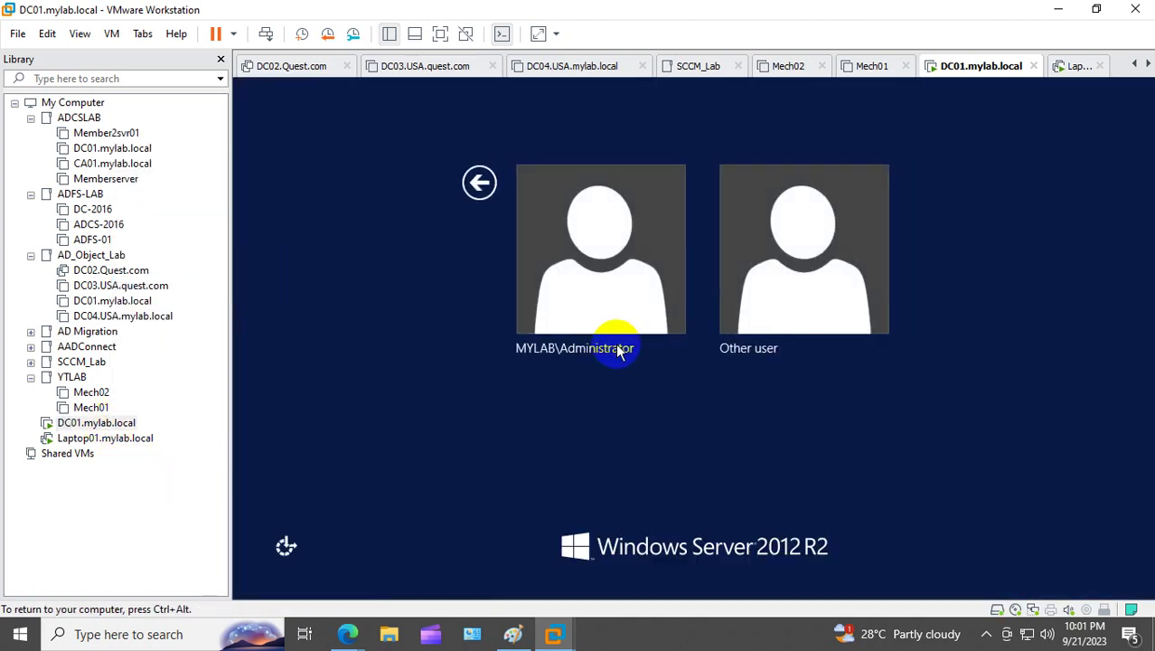
pyautogui.click(588, 284)
pyautogui.click(669, 226)
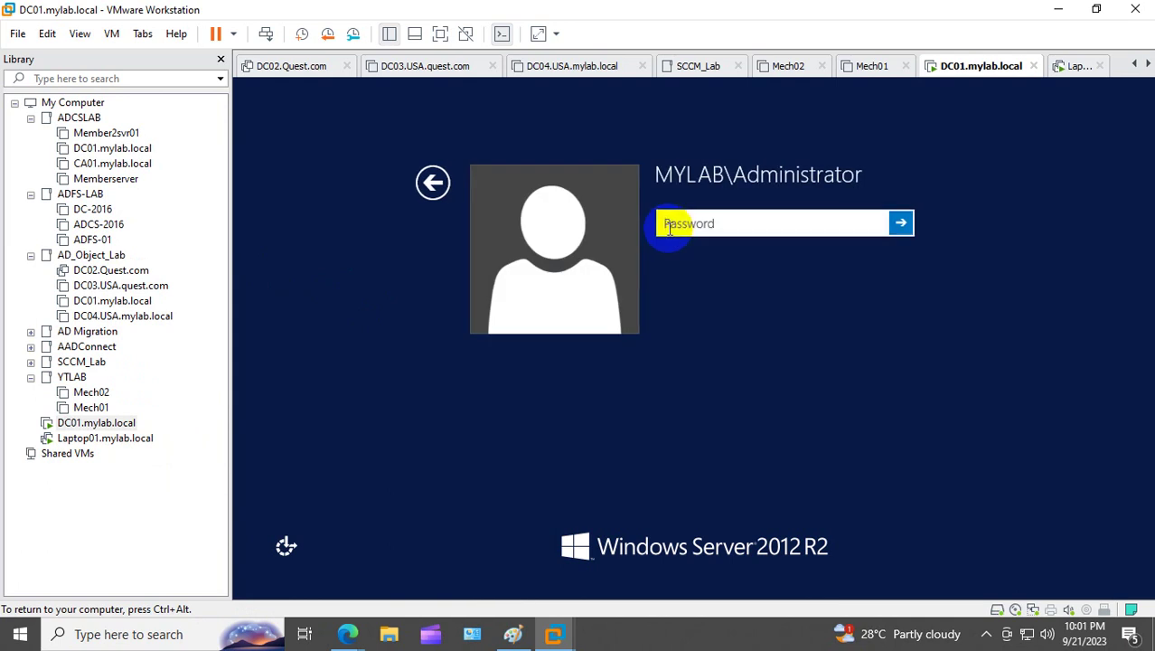
pyautogui.write('•••')
pyautogui.write('*****')
pyautogui.press('Return')
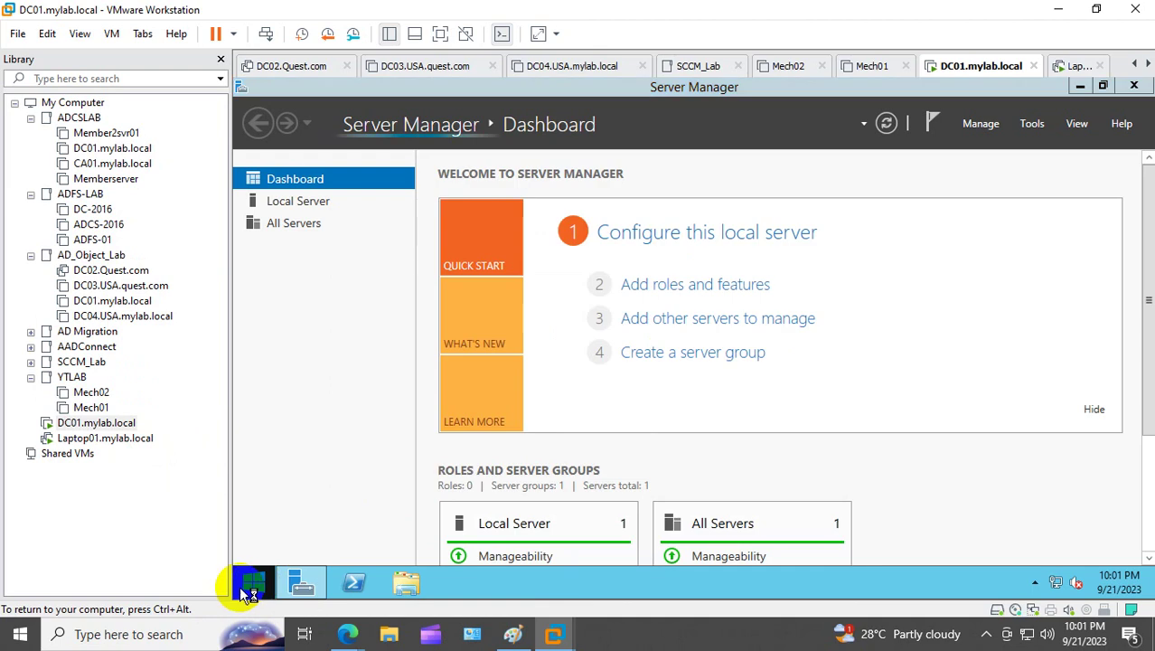
# Step: Run logoff from the Run box to sign the administrator out again
pyautogui.rightClick(249, 578)
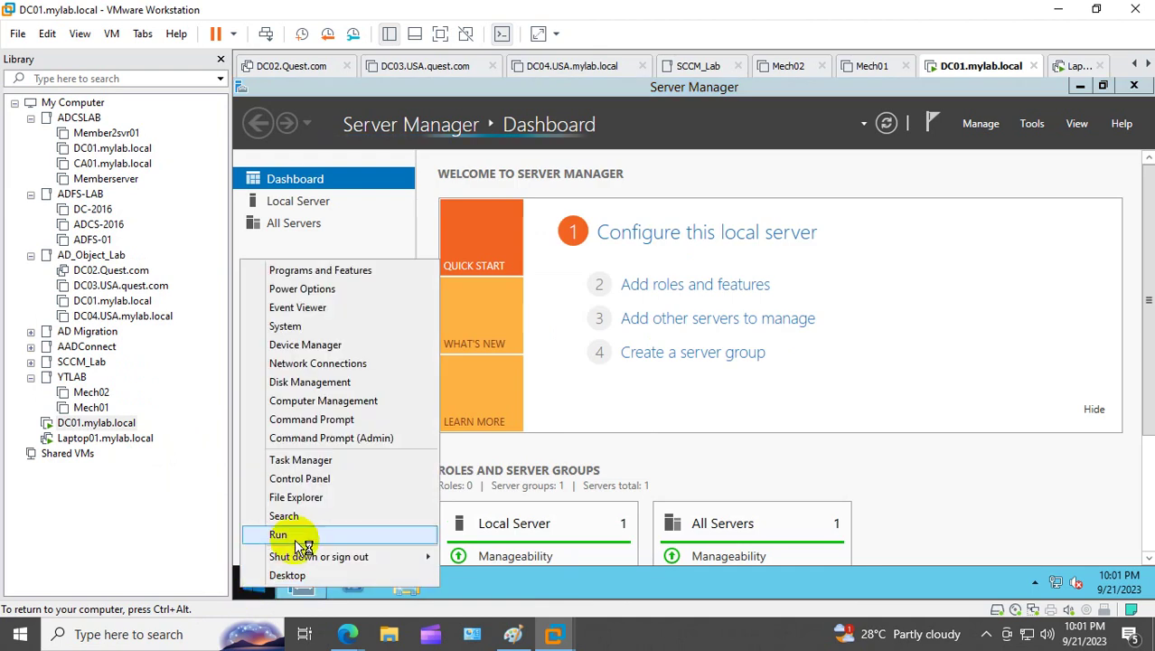
pyautogui.click(296, 539)
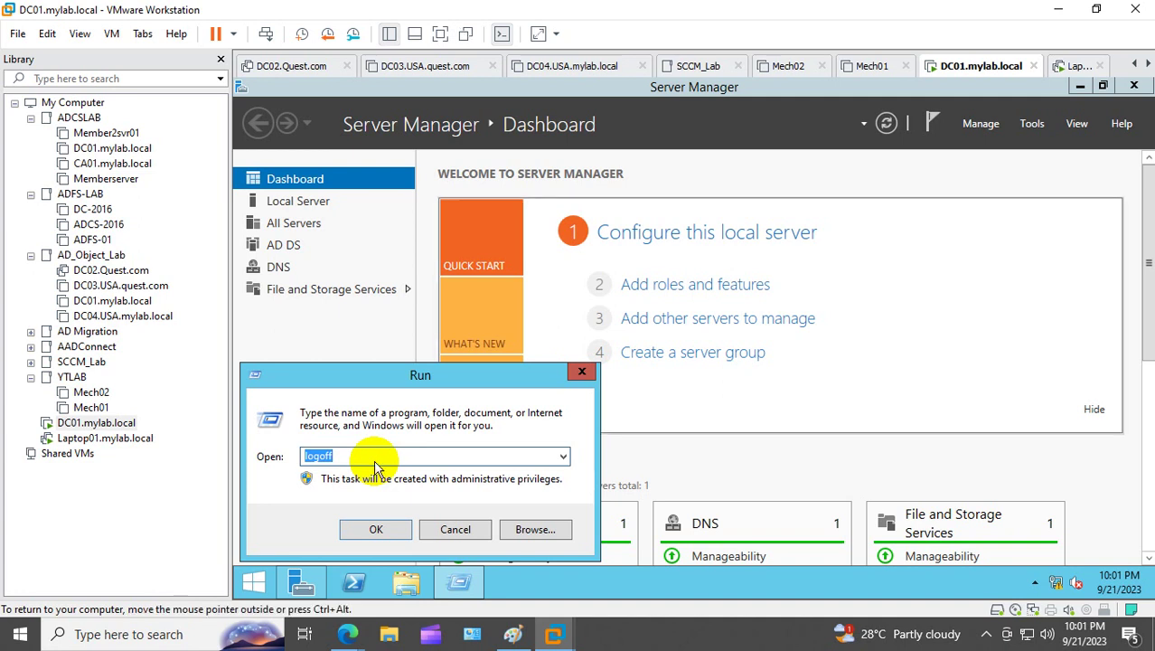
pyautogui.write('logo')
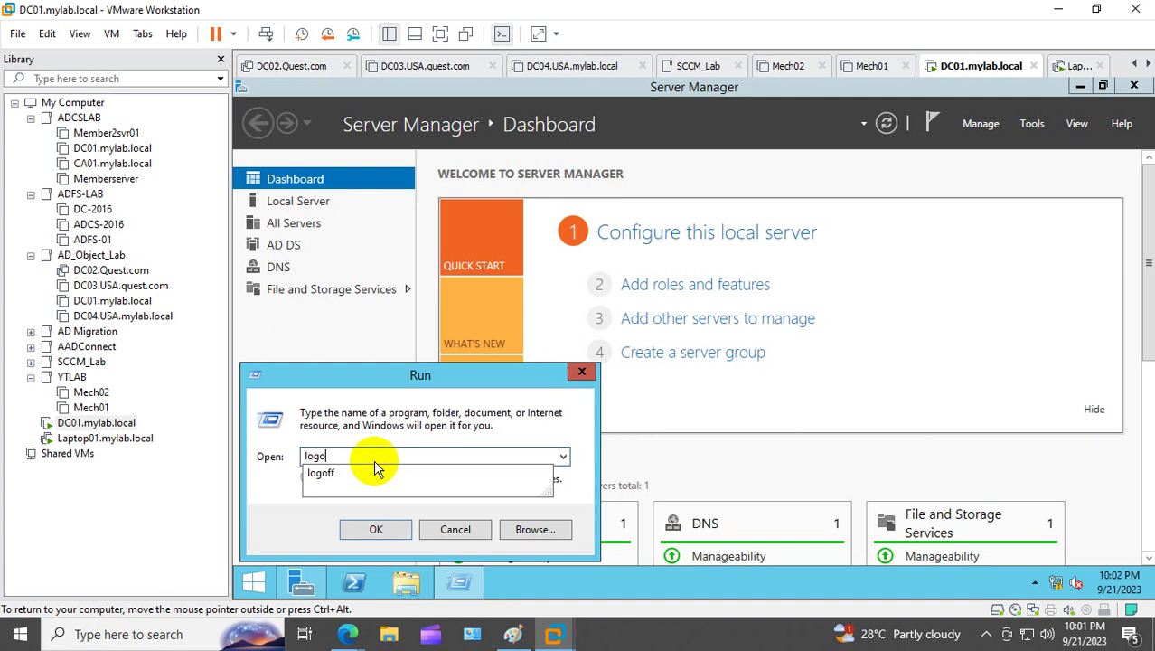
pyautogui.write('ff')
pyautogui.press('Return')
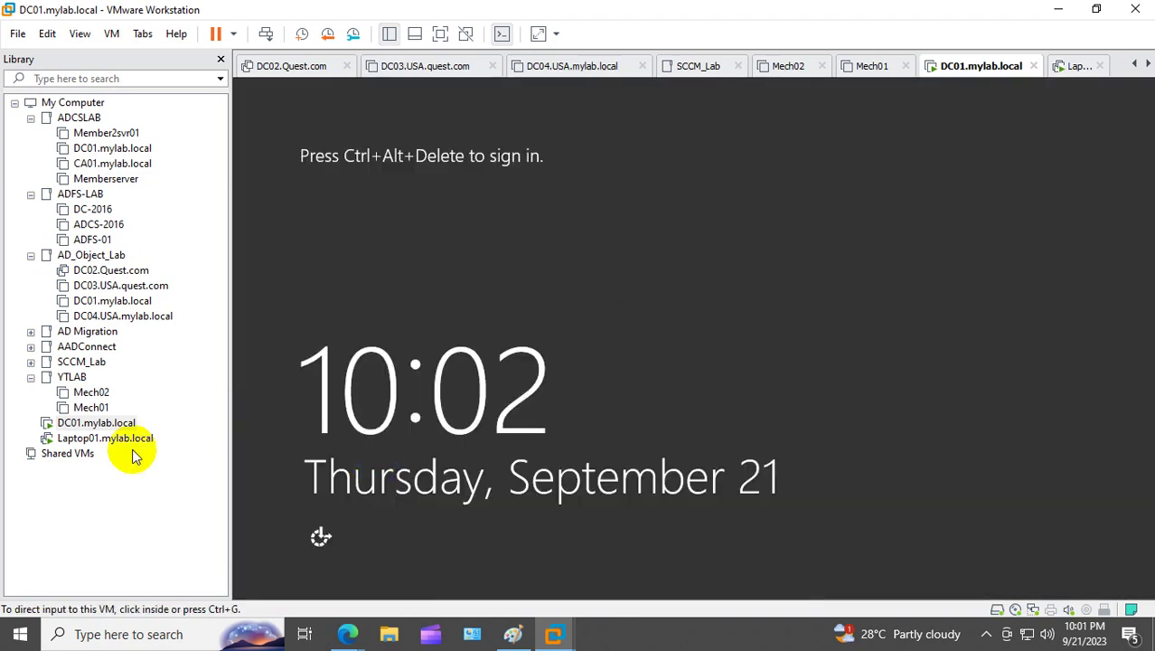
# Step: Sign in to DC01 as Other user with the new domain account's credentials
pyautogui.rightClick(86, 423)
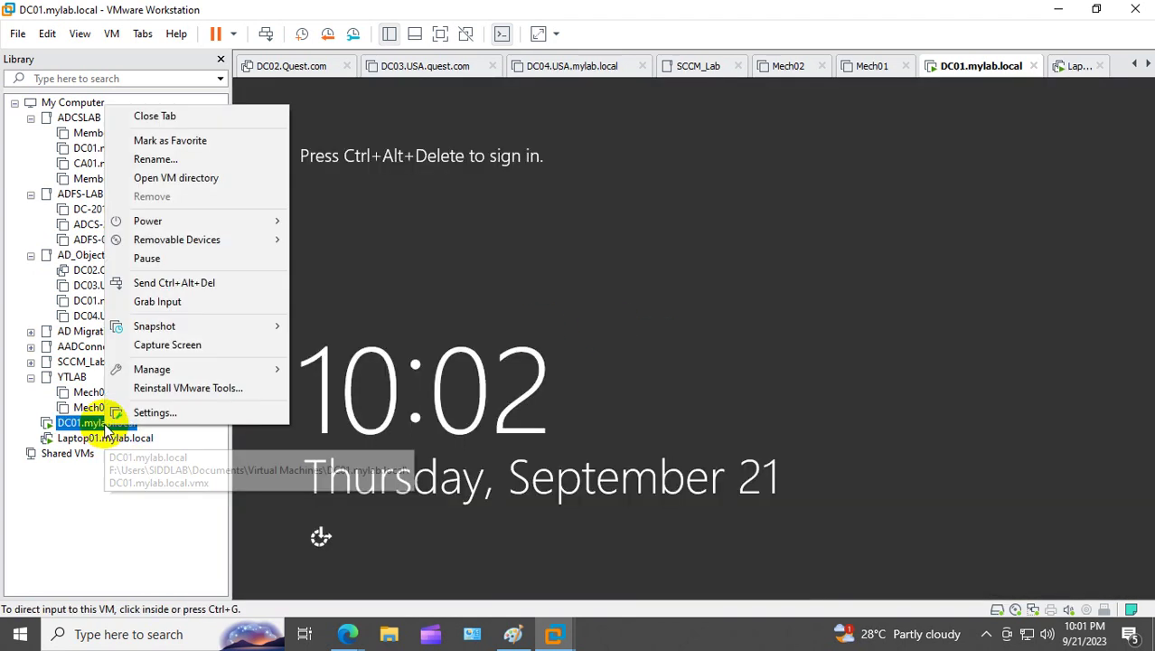
pyautogui.click(240, 284)
pyautogui.click(763, 267)
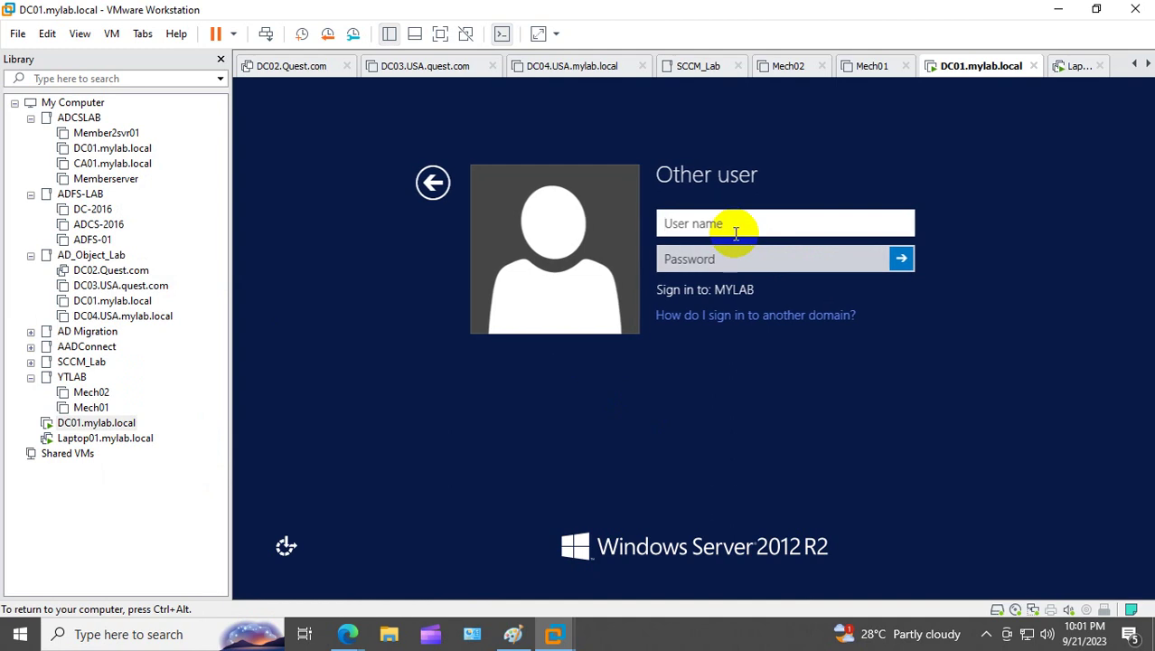
pyautogui.write('siddh')
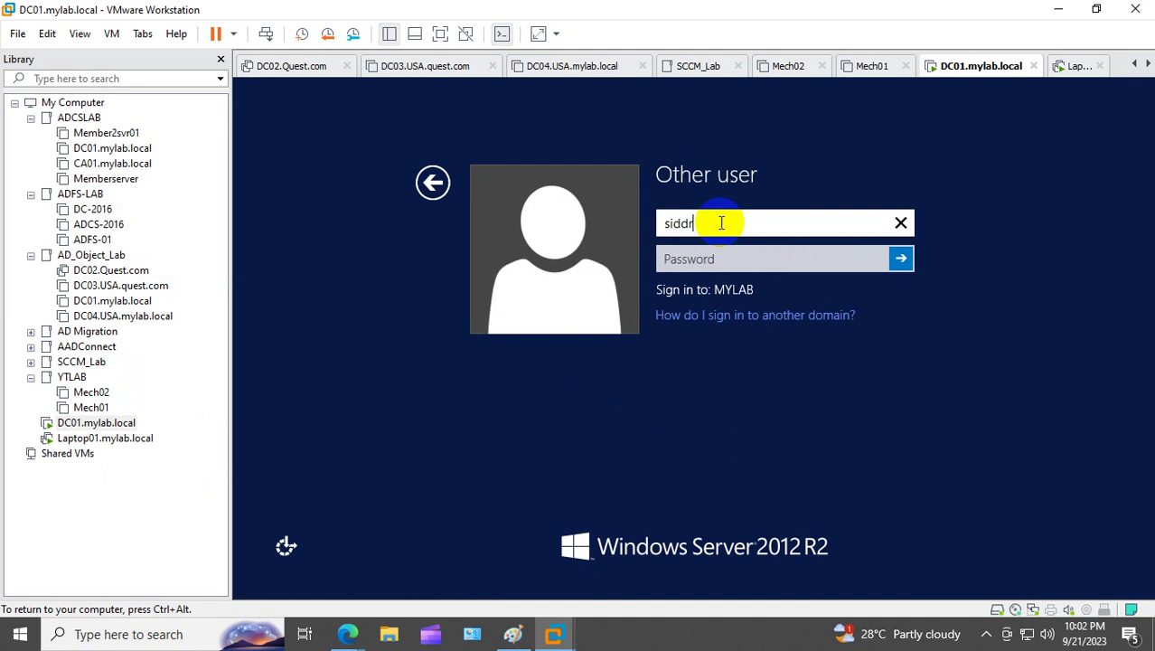
pyautogui.press('Tab')
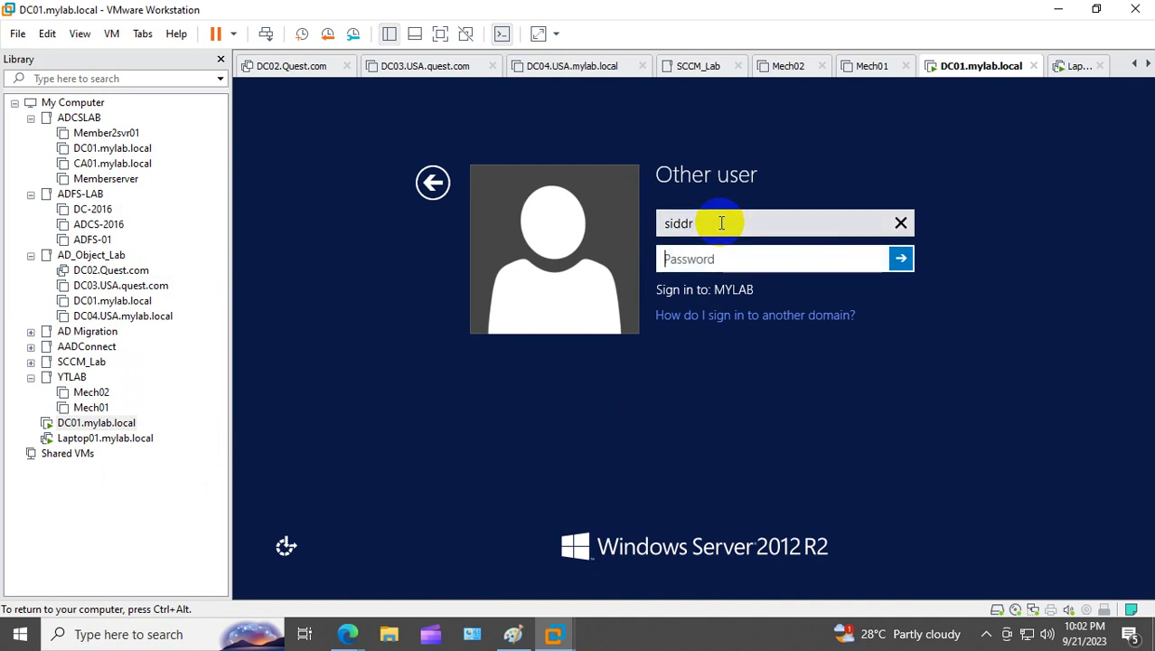
pyautogui.write('••••••••••••')
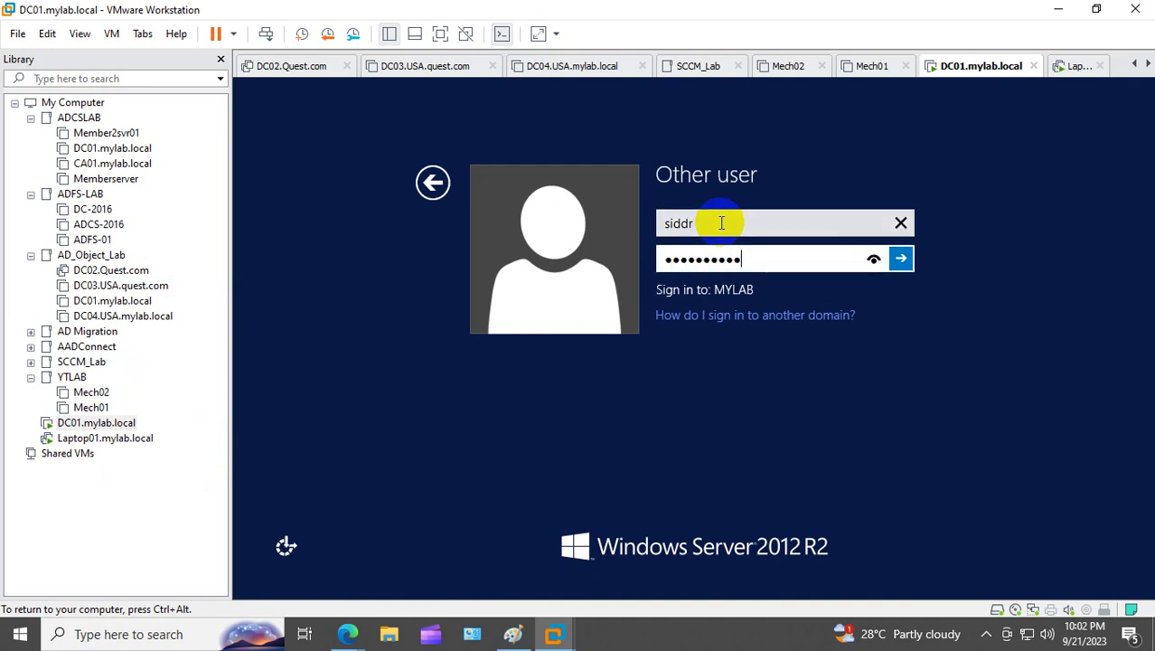
pyautogui.press('Return')
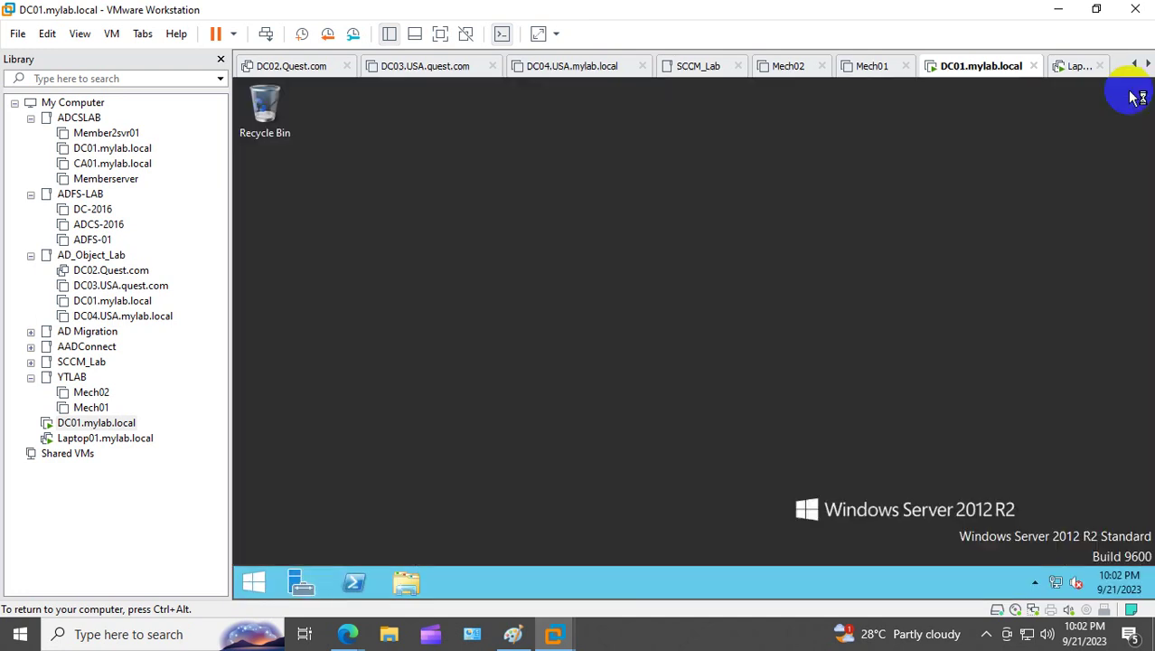
# Step: Check DC01's computer name and domain in System Properties
pyautogui.click(1134, 87)
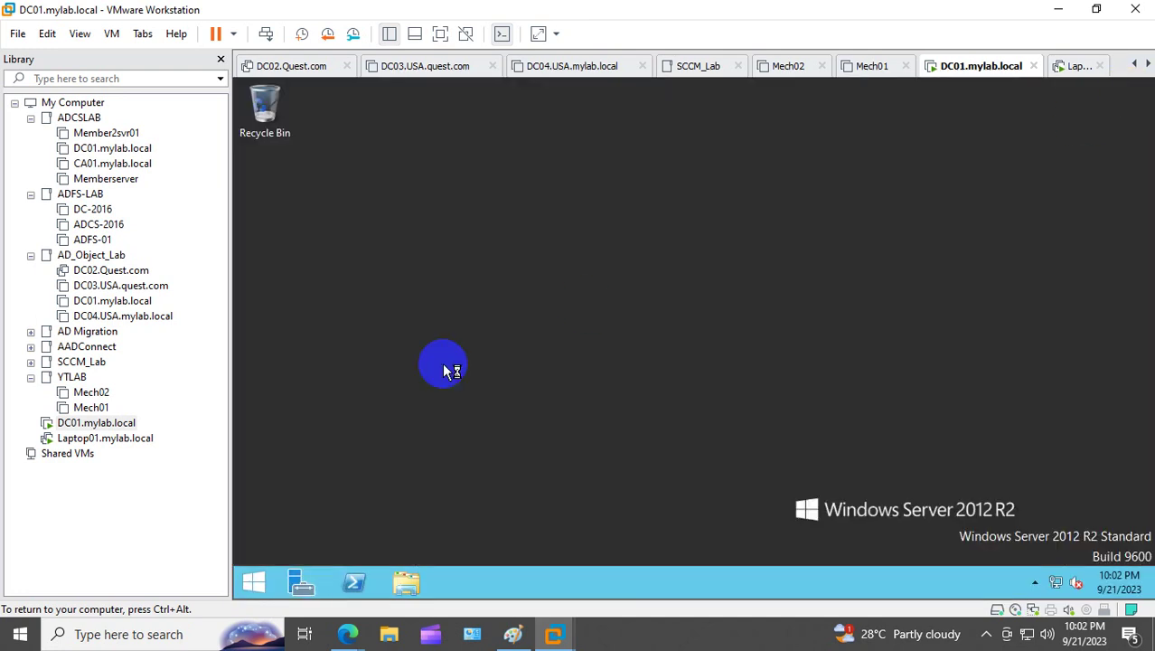
pyautogui.click(253, 581)
pyautogui.rightClick(391, 435)
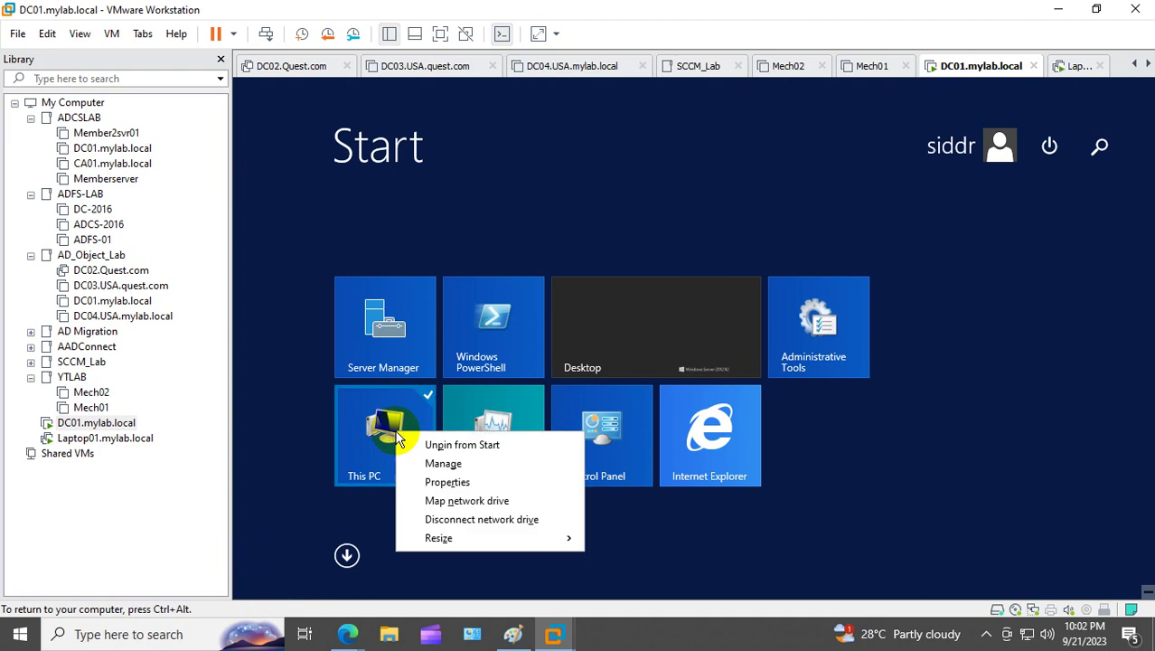
pyautogui.click(443, 482)
pyautogui.click(441, 225)
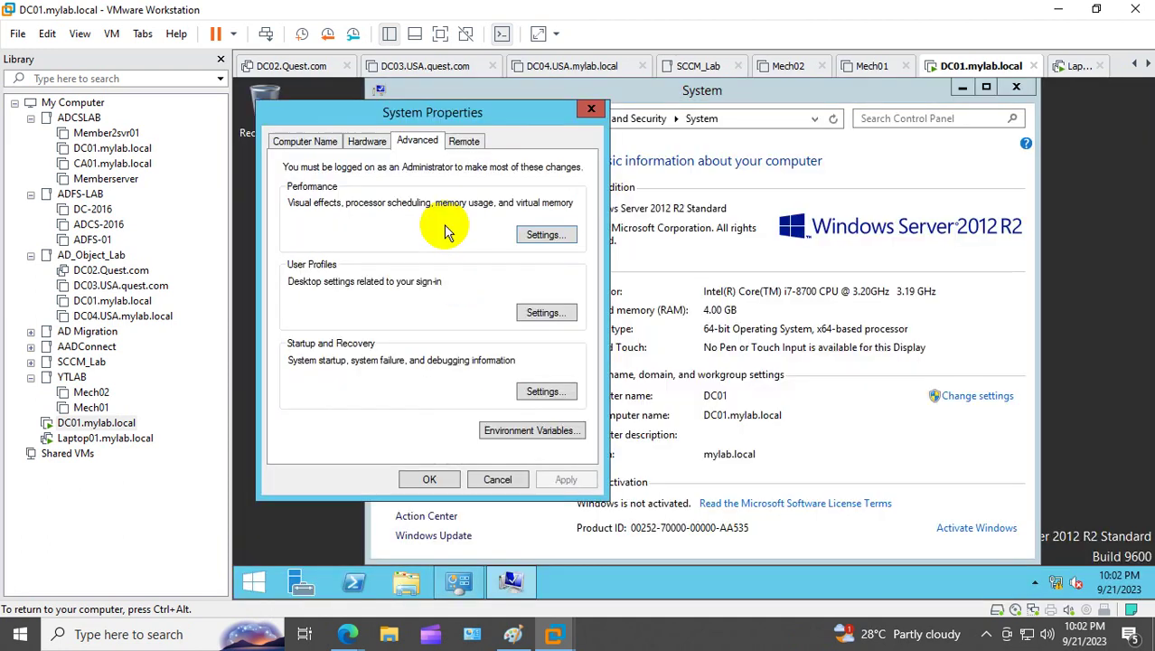
pyautogui.click(323, 141)
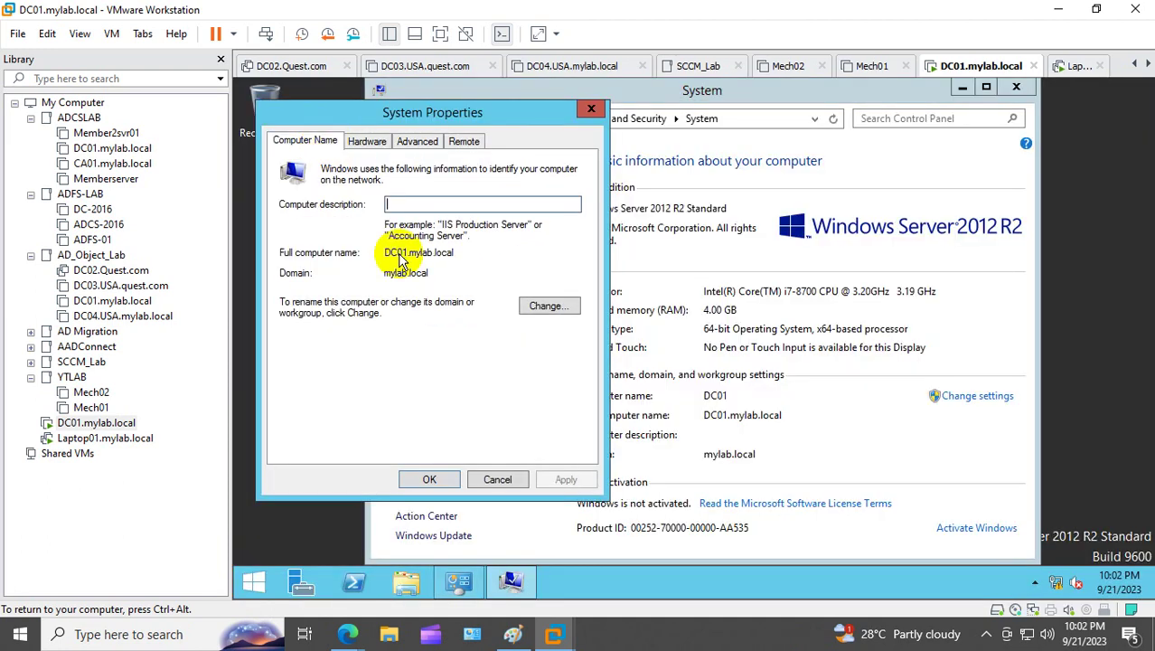
pyautogui.click(591, 109)
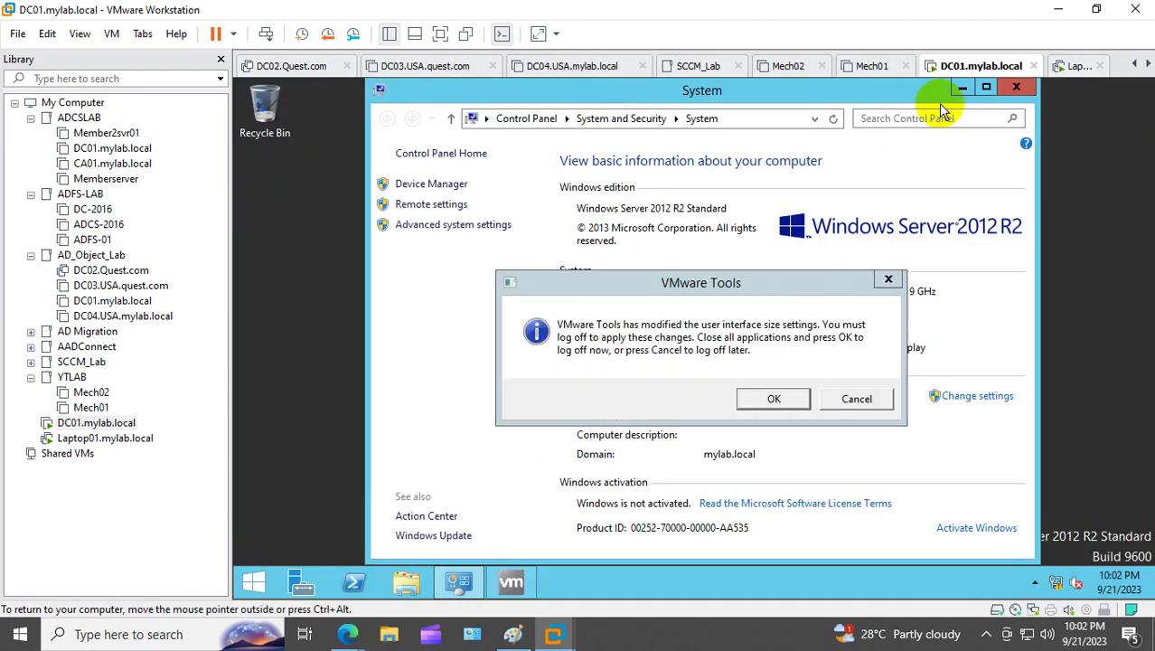
# Step: Accept the VMware Tools log-off and sign in again as the new domain user
pyautogui.click(770, 399)
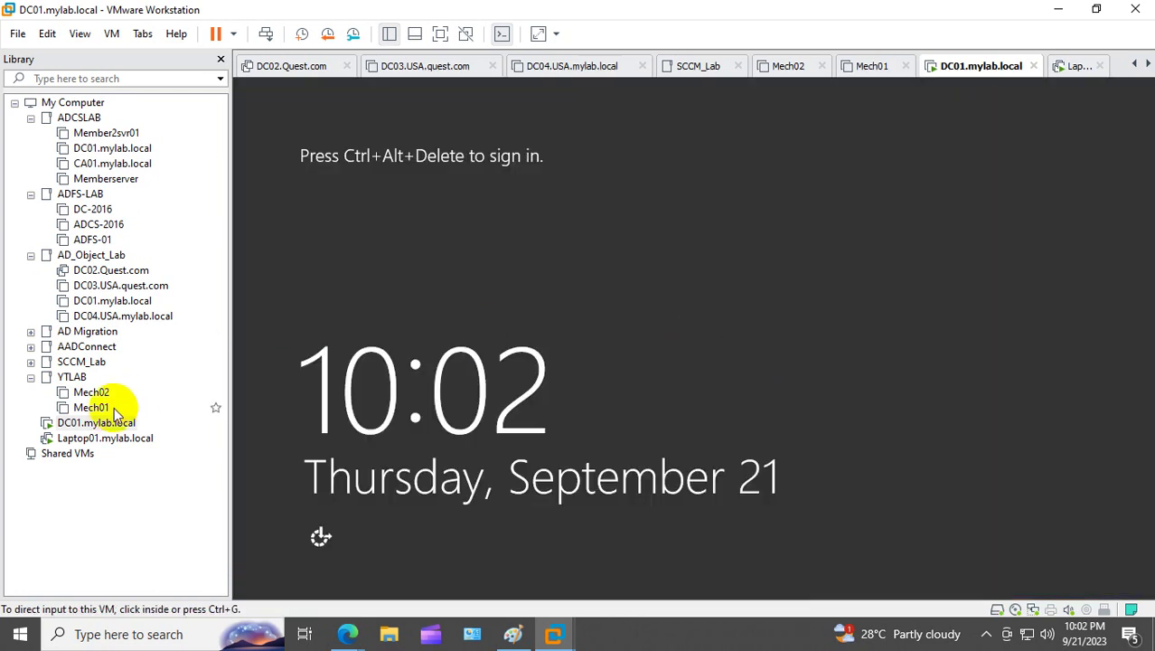
pyautogui.rightClick(95, 422)
pyautogui.click(248, 284)
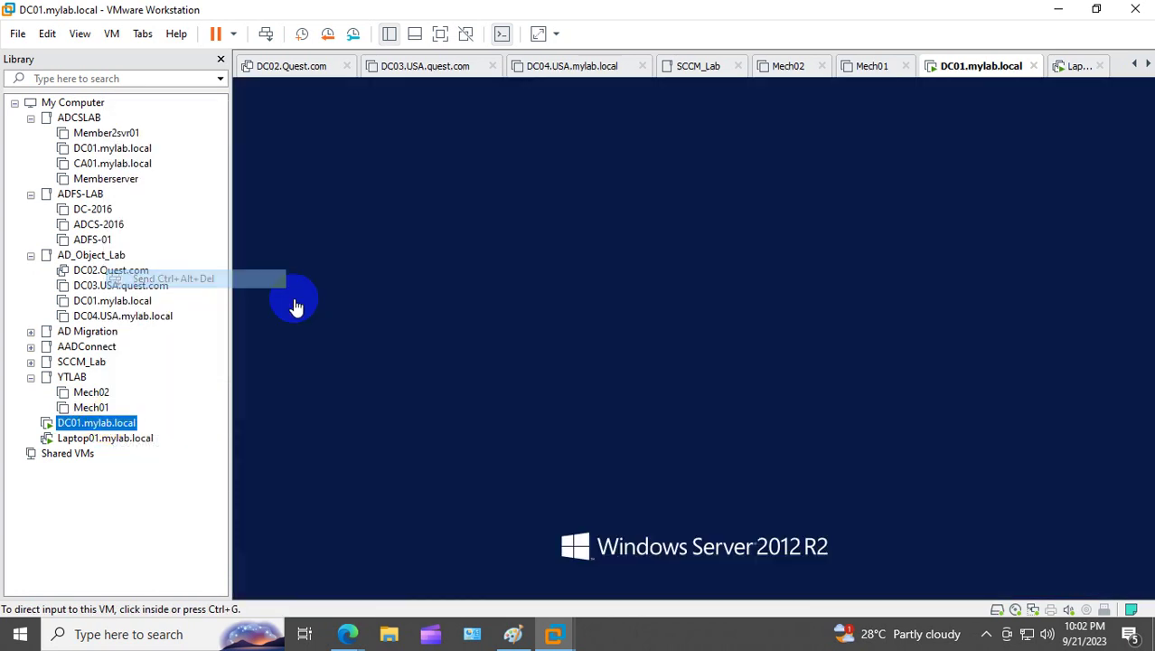
pyautogui.click(600, 284)
pyautogui.click(681, 240)
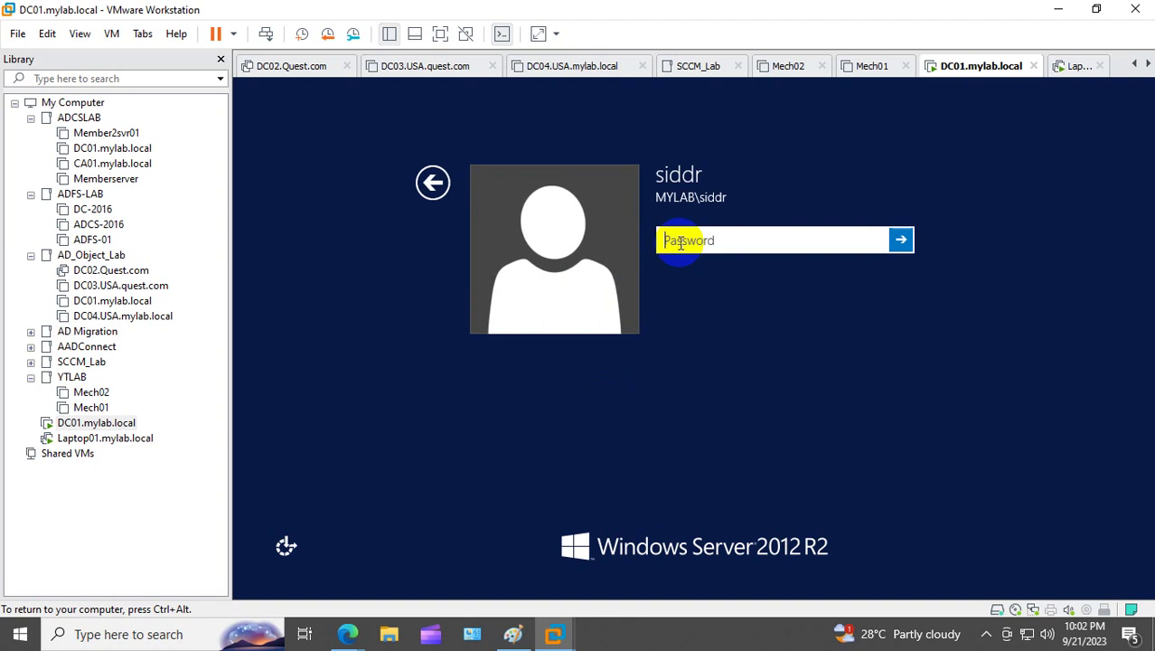
pyautogui.write('*****')
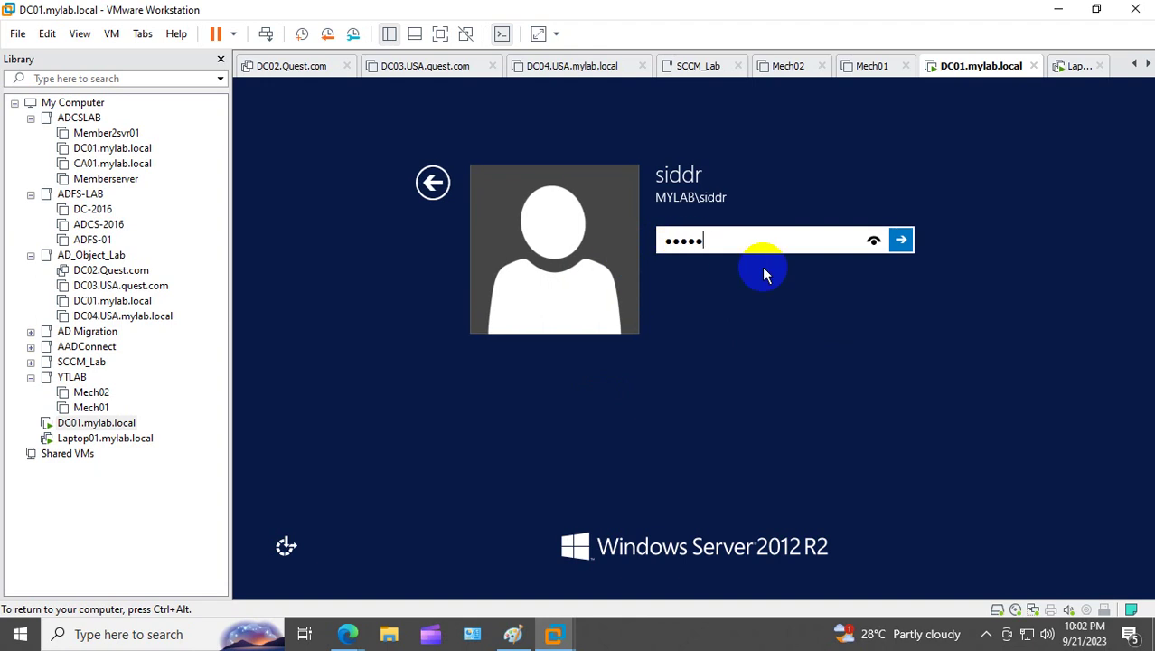
pyautogui.write('***')
pyautogui.press('Return')
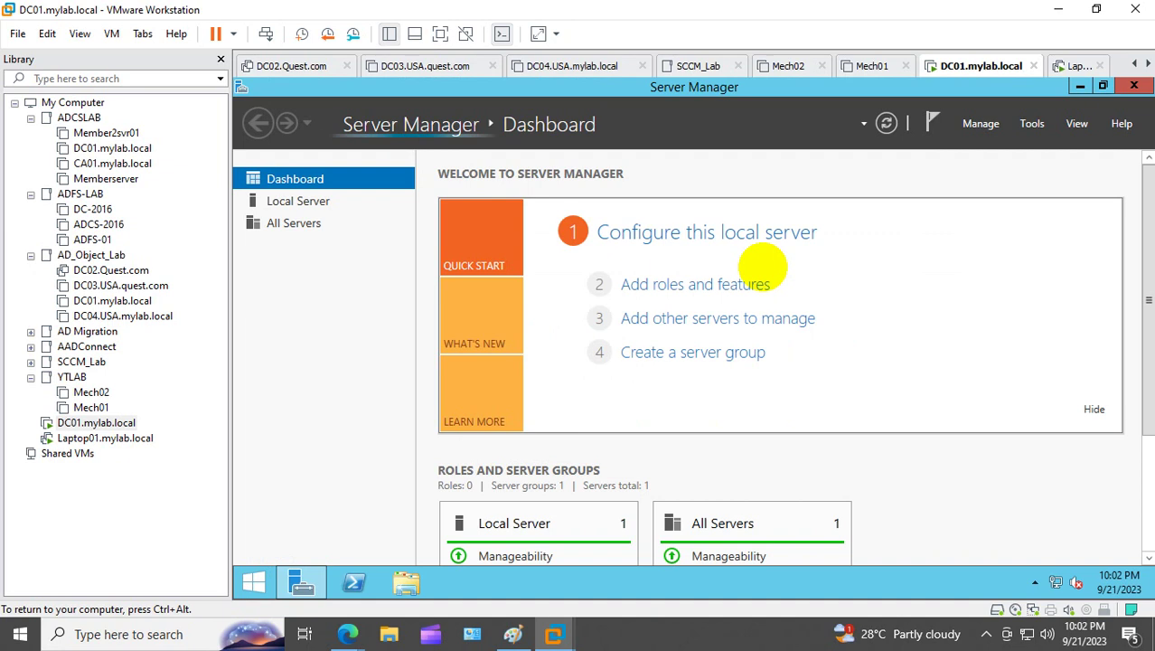
# Step: Check that Laptop01's network adapter is set to VMnet0 in its VM settings
pyautogui.click(105, 438)
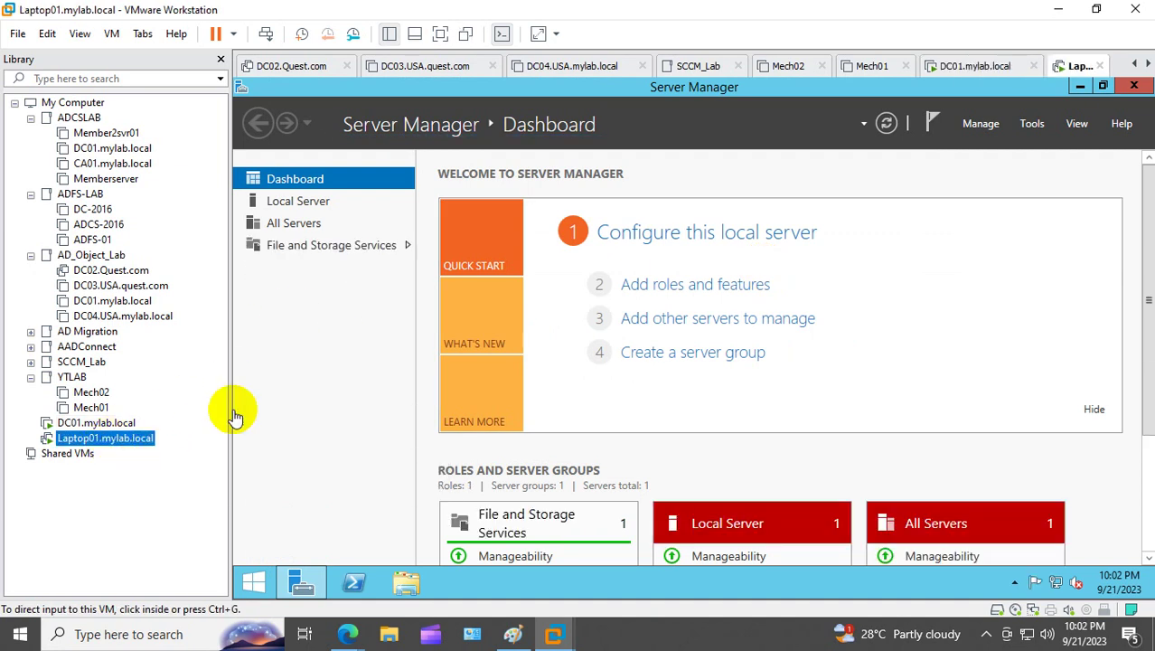
pyautogui.rightClick(94, 443)
pyautogui.click(178, 433)
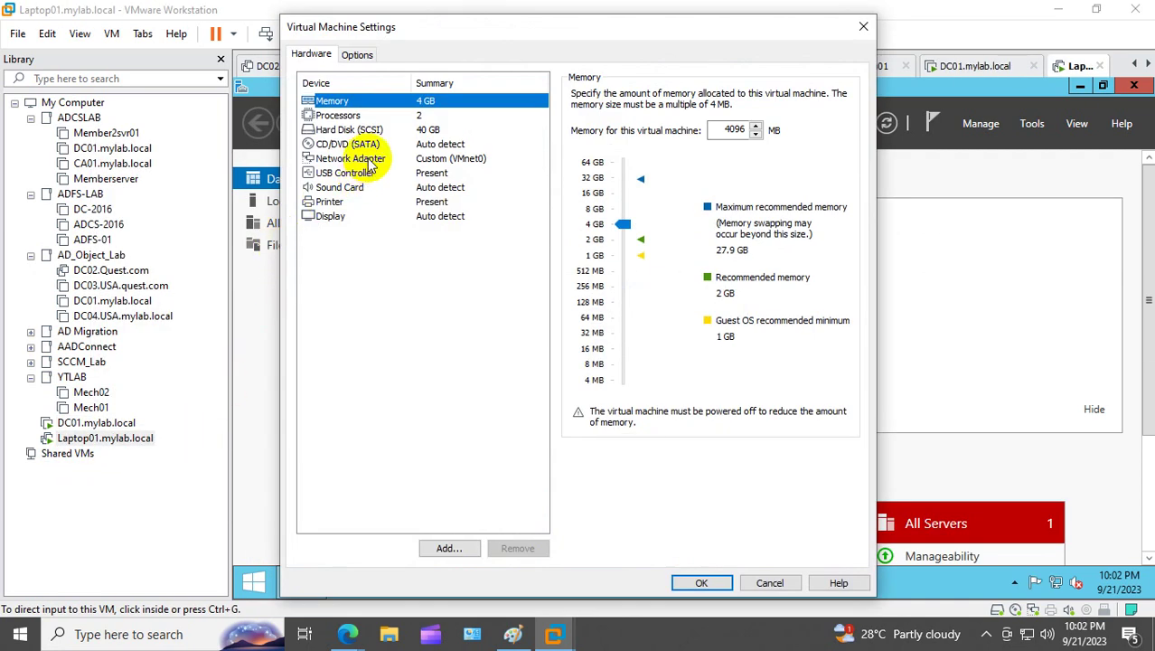
pyautogui.click(366, 159)
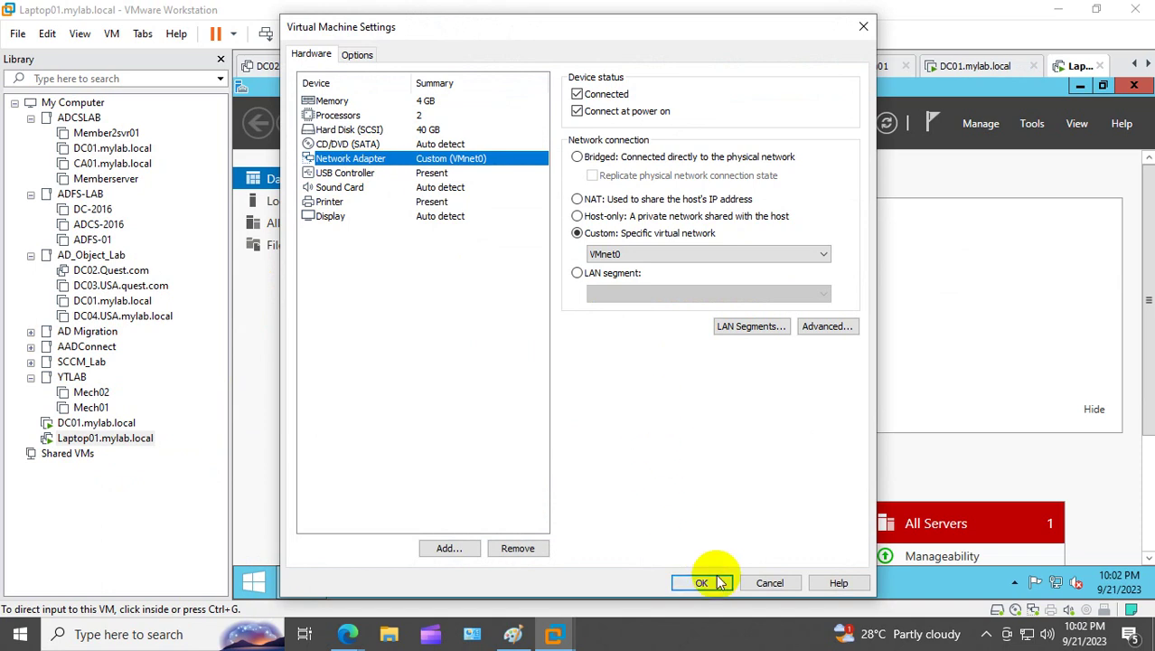
pyautogui.click(721, 583)
# Step: Check DC01's network adapter is also on VMnet0, then return to Laptop01
pyautogui.rightClick(100, 423)
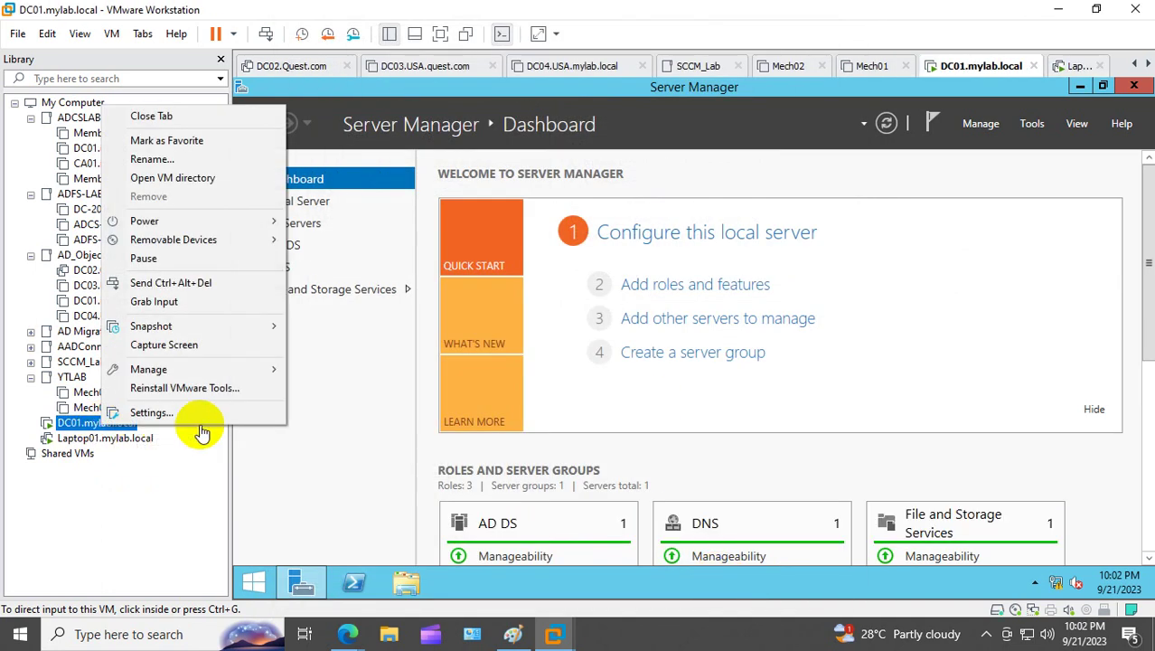
pyautogui.click(180, 412)
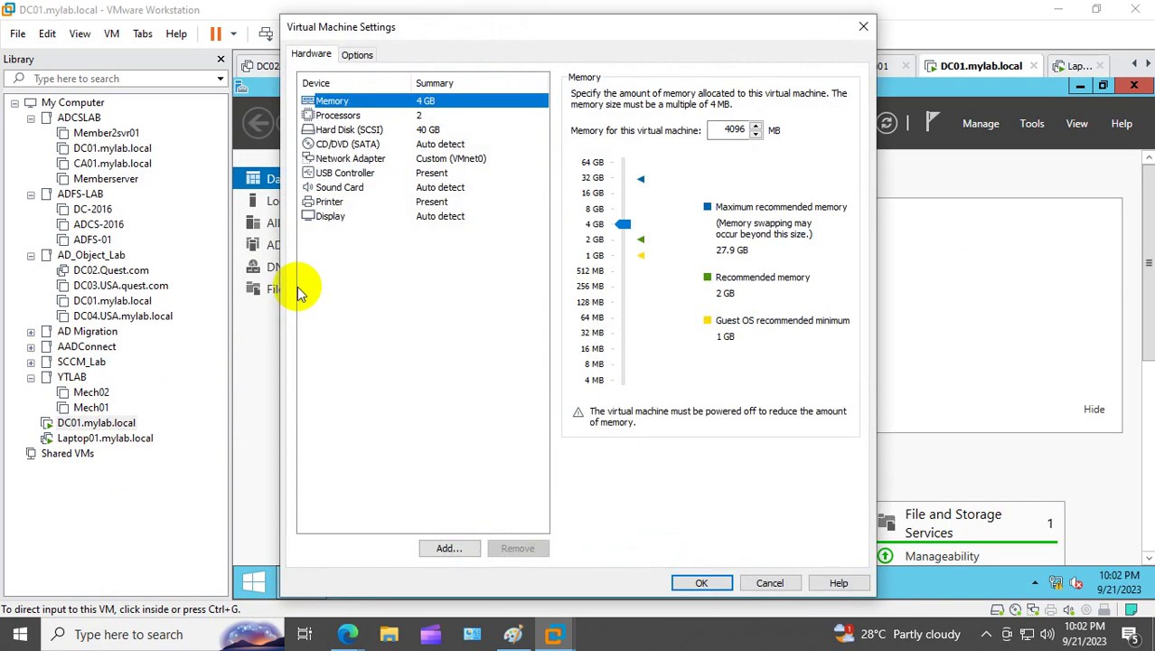
pyautogui.click(371, 161)
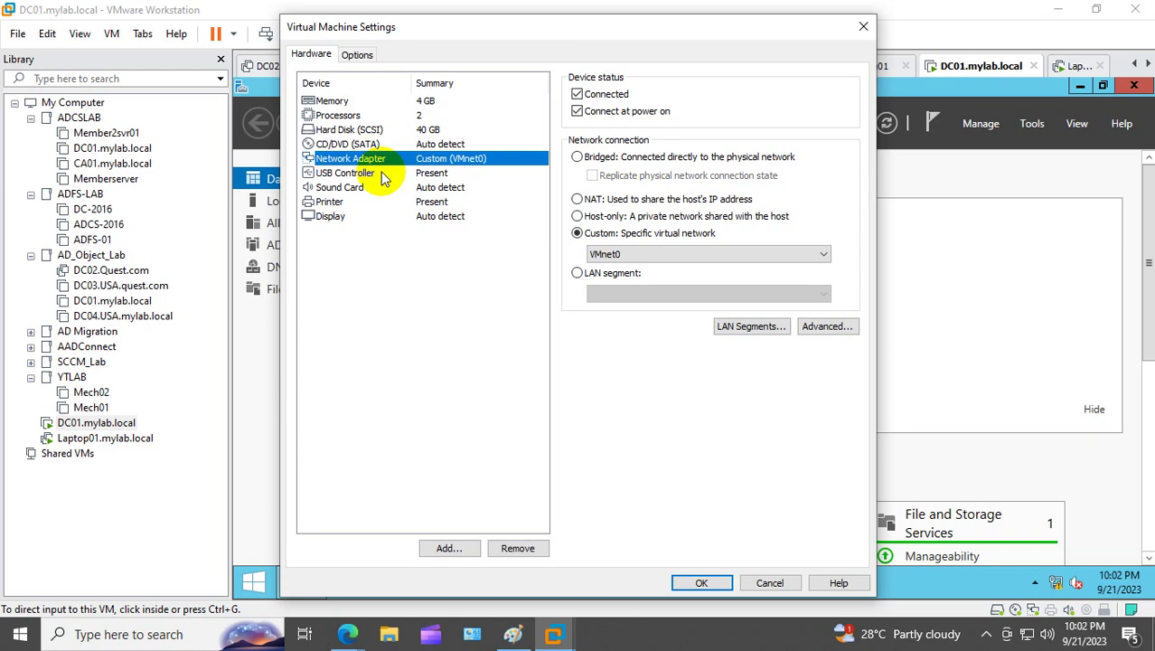
pyautogui.click(721, 582)
pyautogui.click(136, 438)
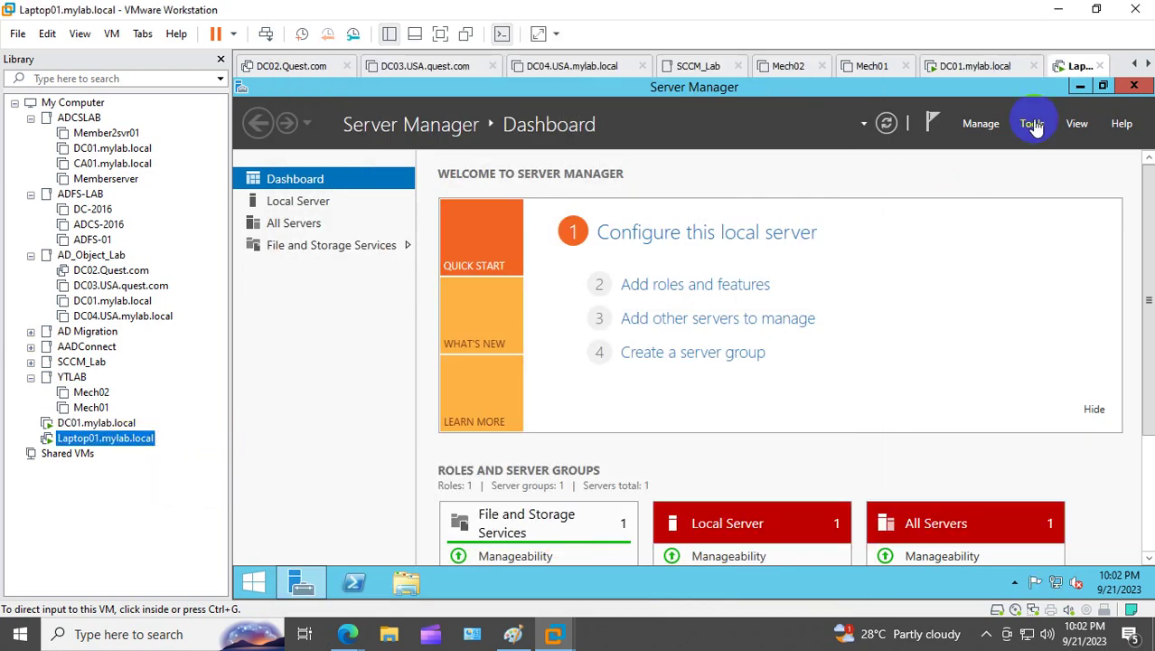
# Step: Open Laptop01's Computer Name change dialog from This PC's System Properties
pyautogui.click(1134, 86)
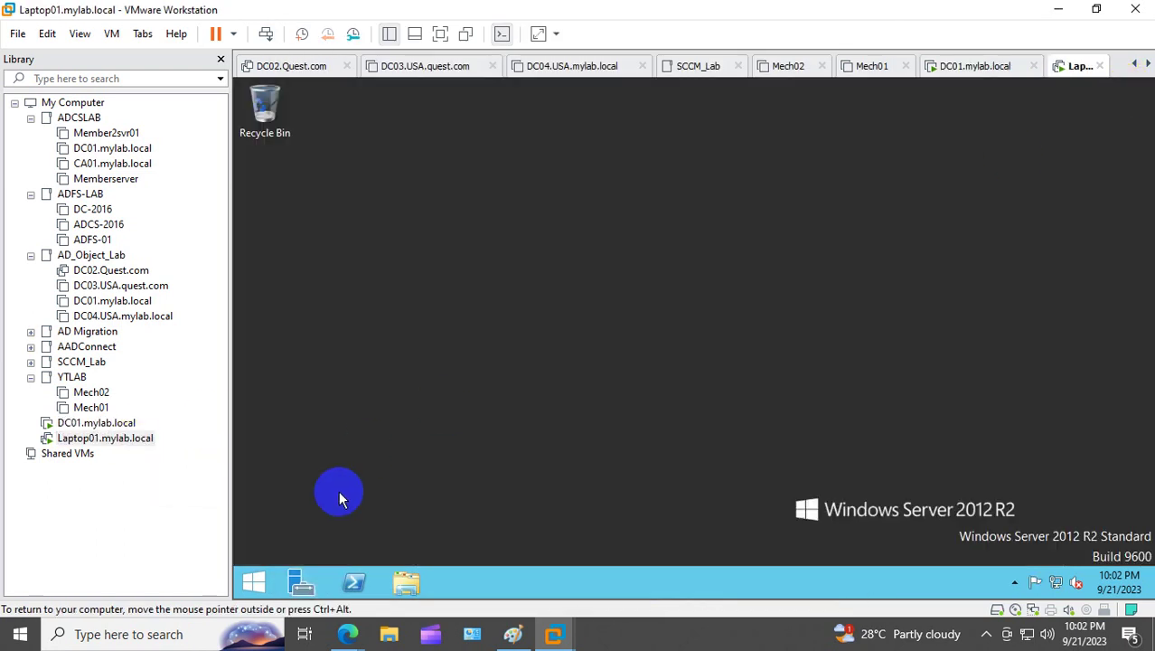
pyautogui.click(253, 581)
pyautogui.rightClick(391, 441)
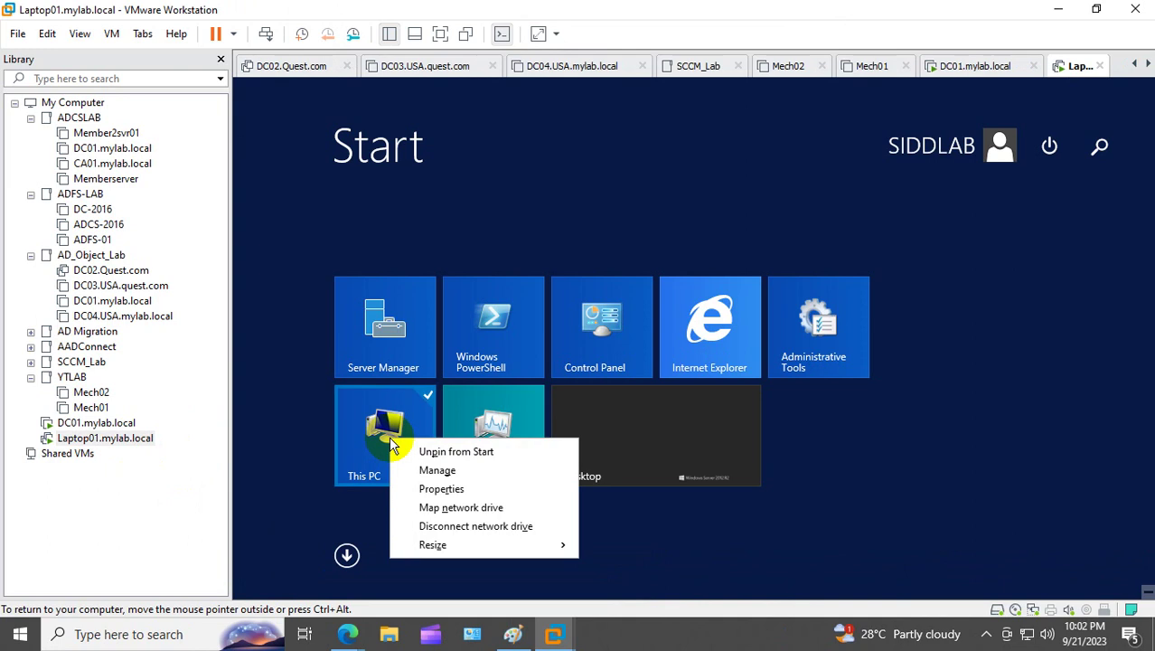
pyautogui.click(441, 488)
pyautogui.click(421, 225)
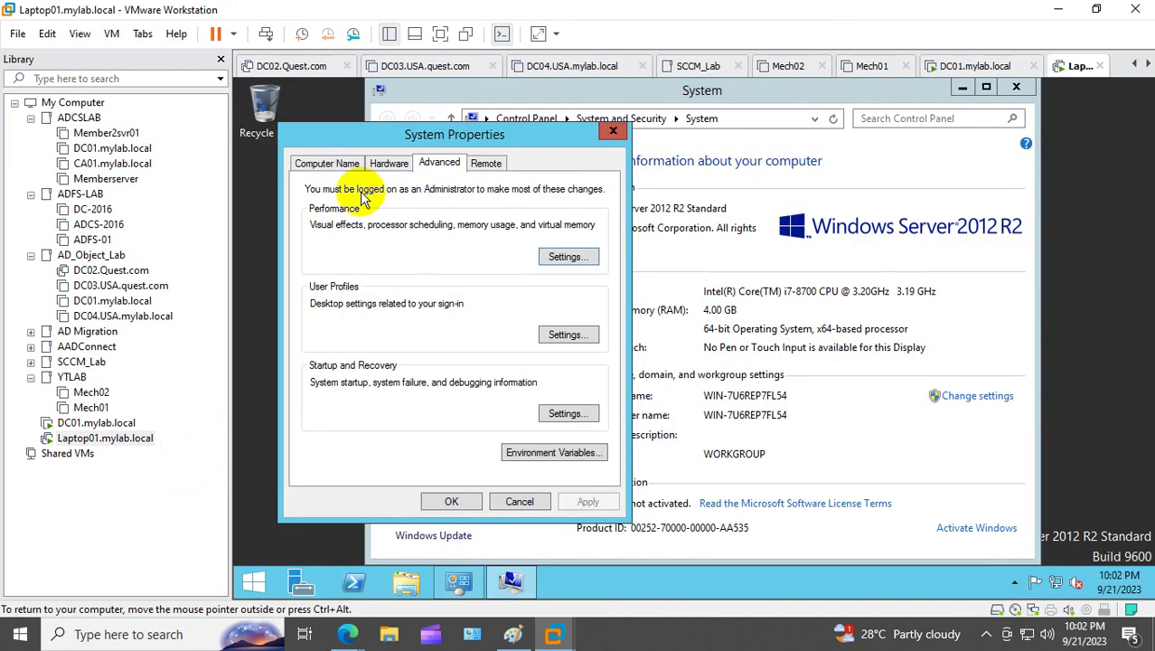
pyautogui.click(321, 163)
pyautogui.click(551, 326)
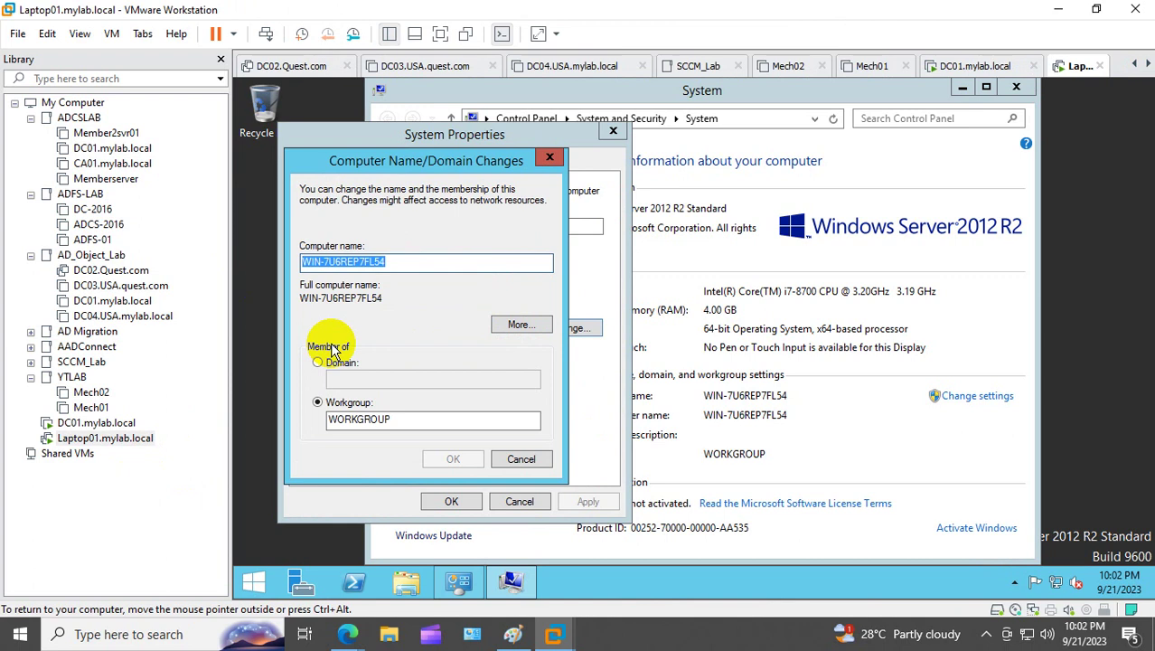
# Step: Rename the computer to Laptop-01, try joining mylab.local twice, and dismiss the unreachable-controller errors
pyautogui.write('Lapto')
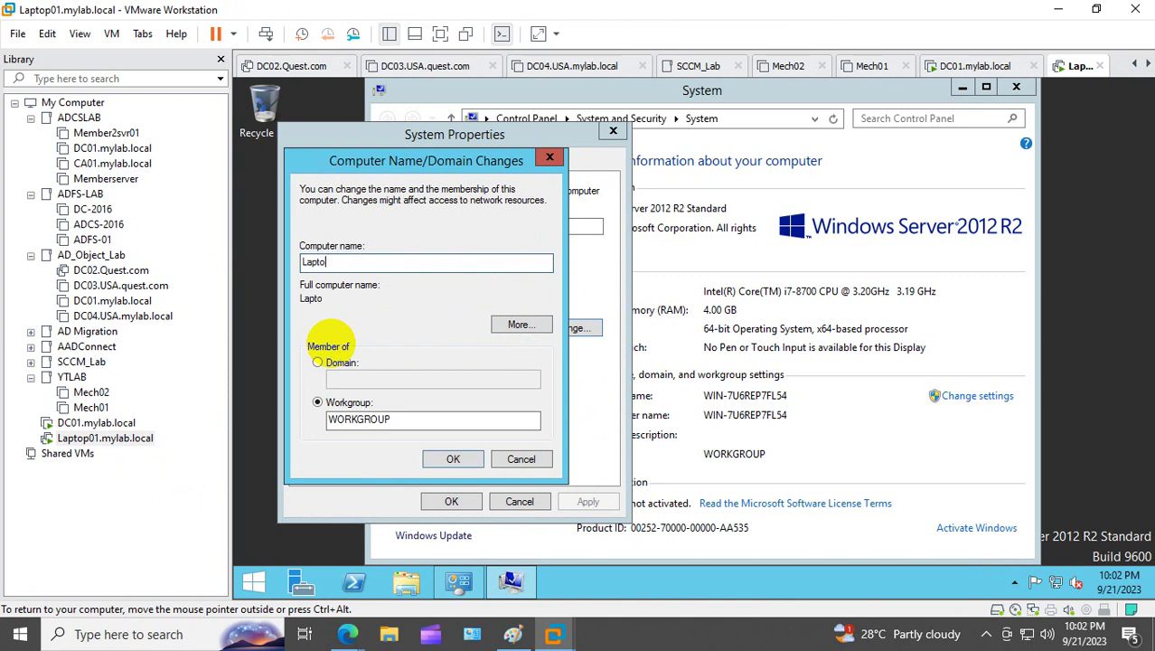
pyautogui.write('p-01')
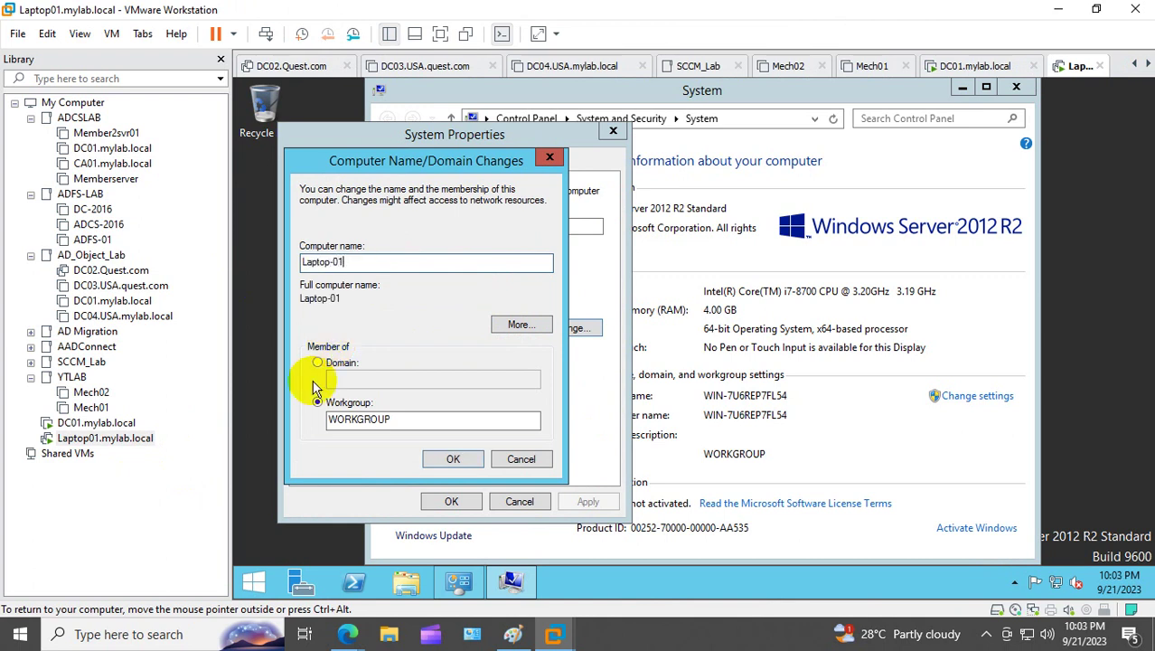
pyautogui.click(319, 362)
pyautogui.click(352, 375)
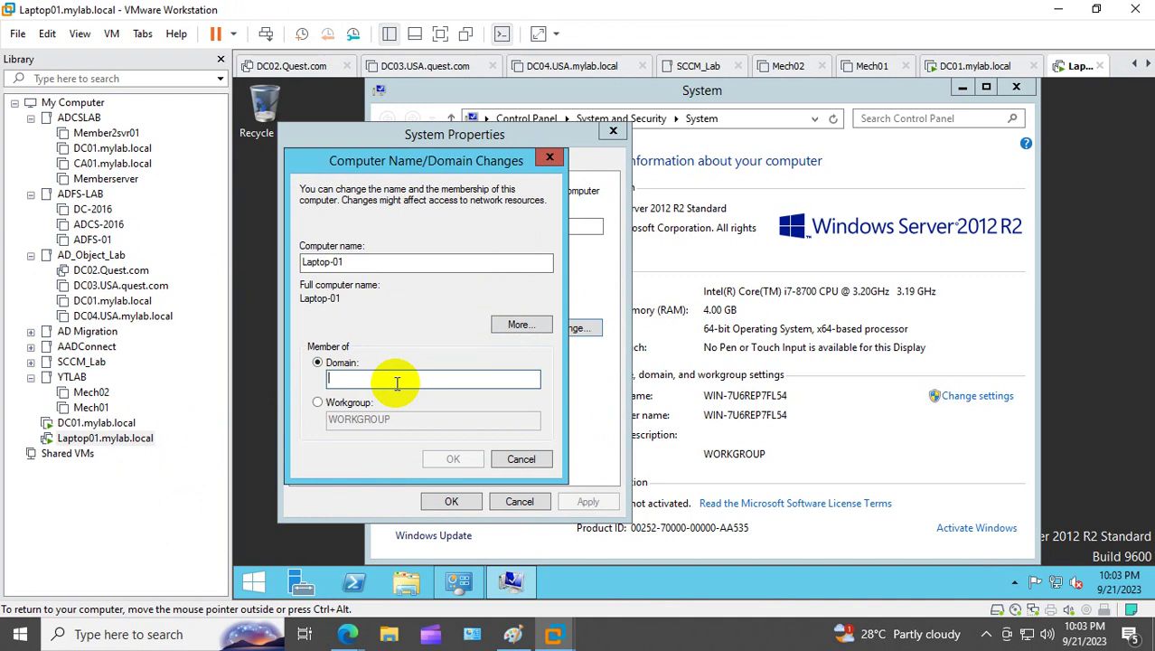
pyautogui.write('mylab.local')
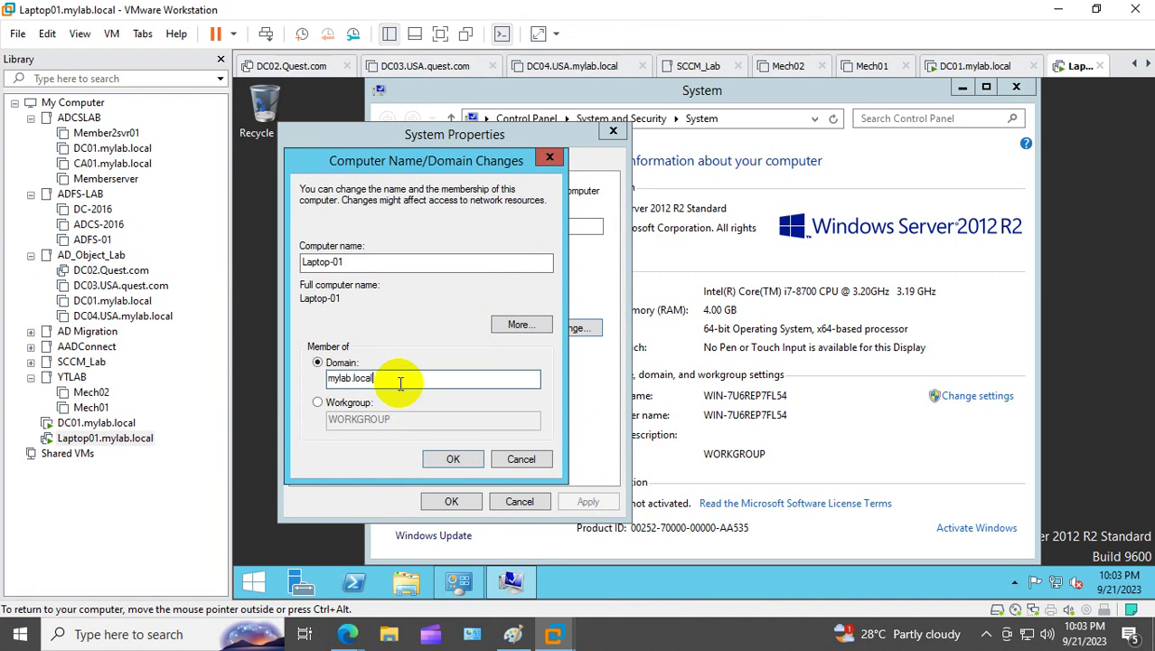
pyautogui.click(452, 458)
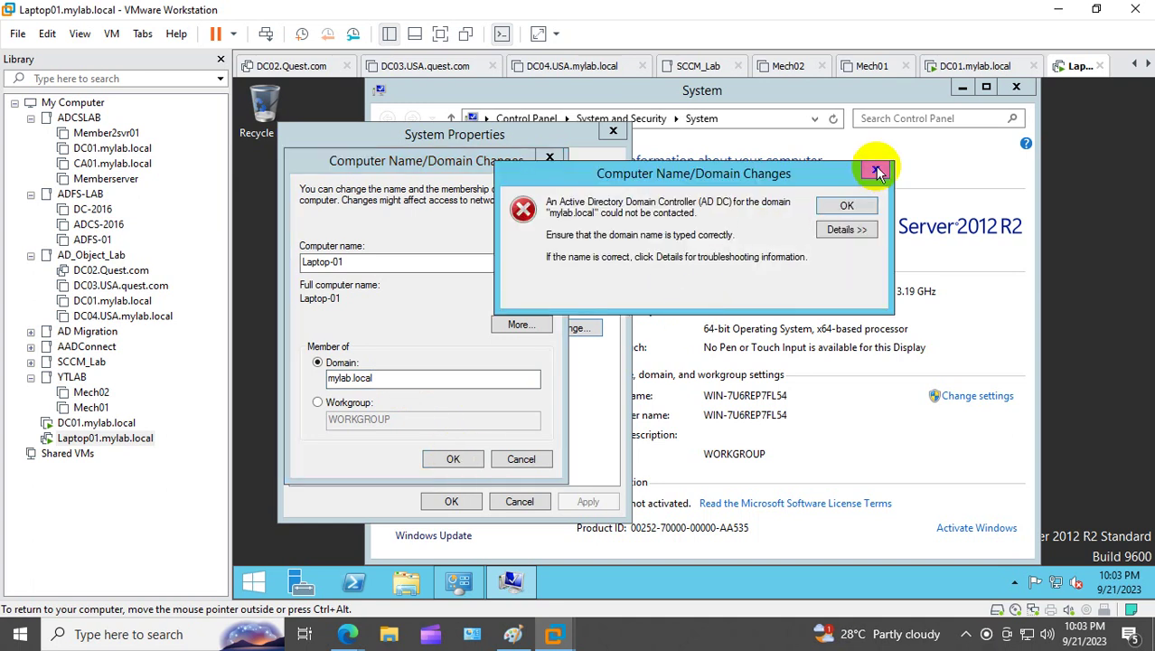
pyautogui.click(877, 171)
pyautogui.click(455, 458)
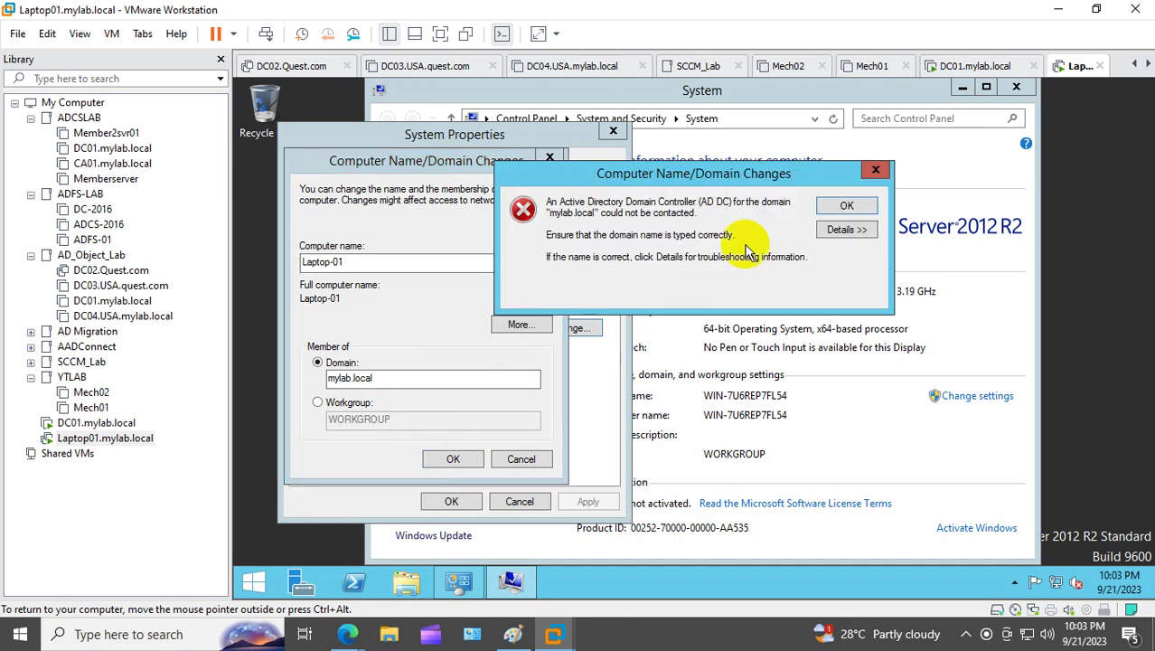
pyautogui.click(836, 203)
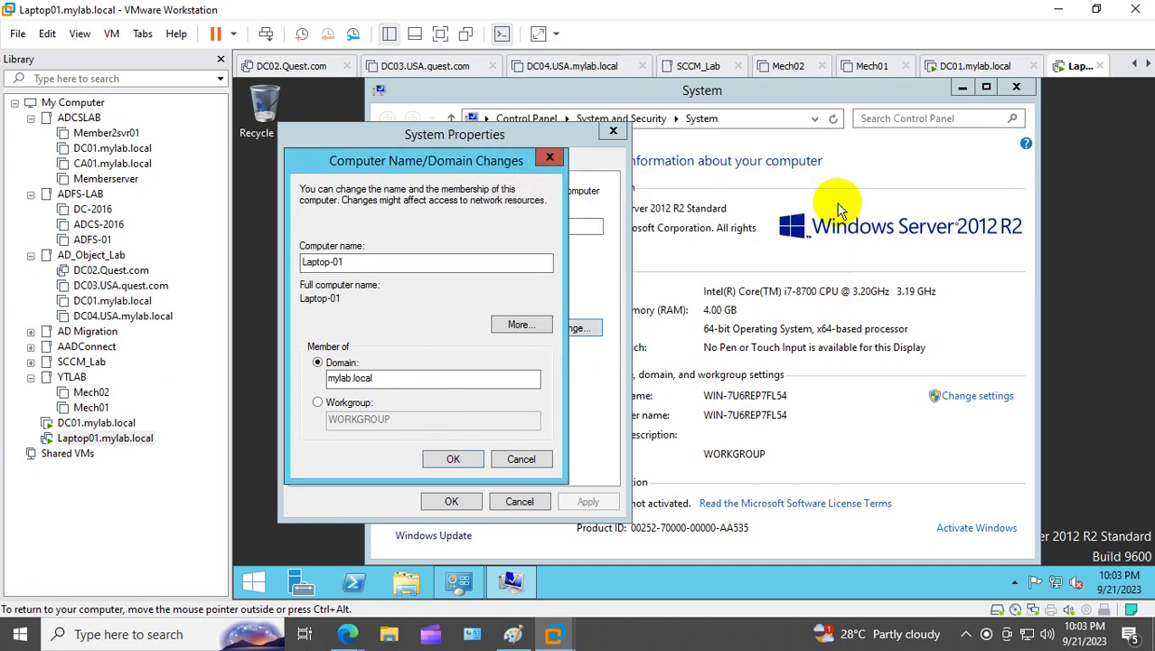
# Step: Check the laptop's IP configuration with ipconfig and open Network Connections via ncpa.cpl
pyautogui.click(354, 582)
pyautogui.write('i')
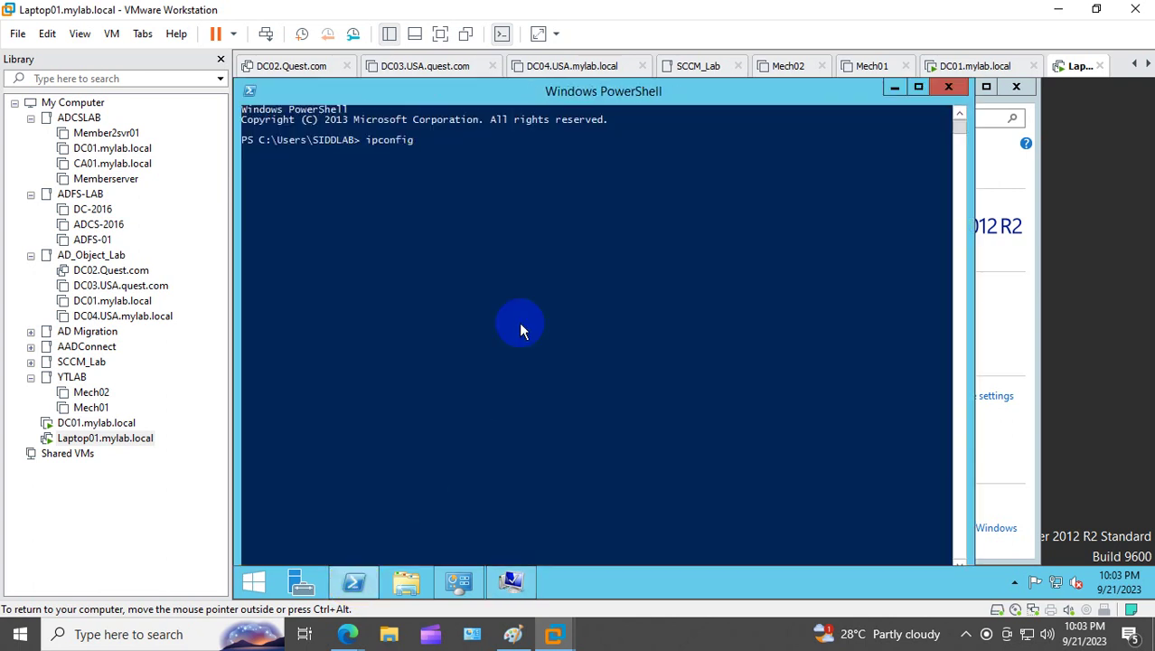
pyautogui.write('pconfig')
pyautogui.press('Return')
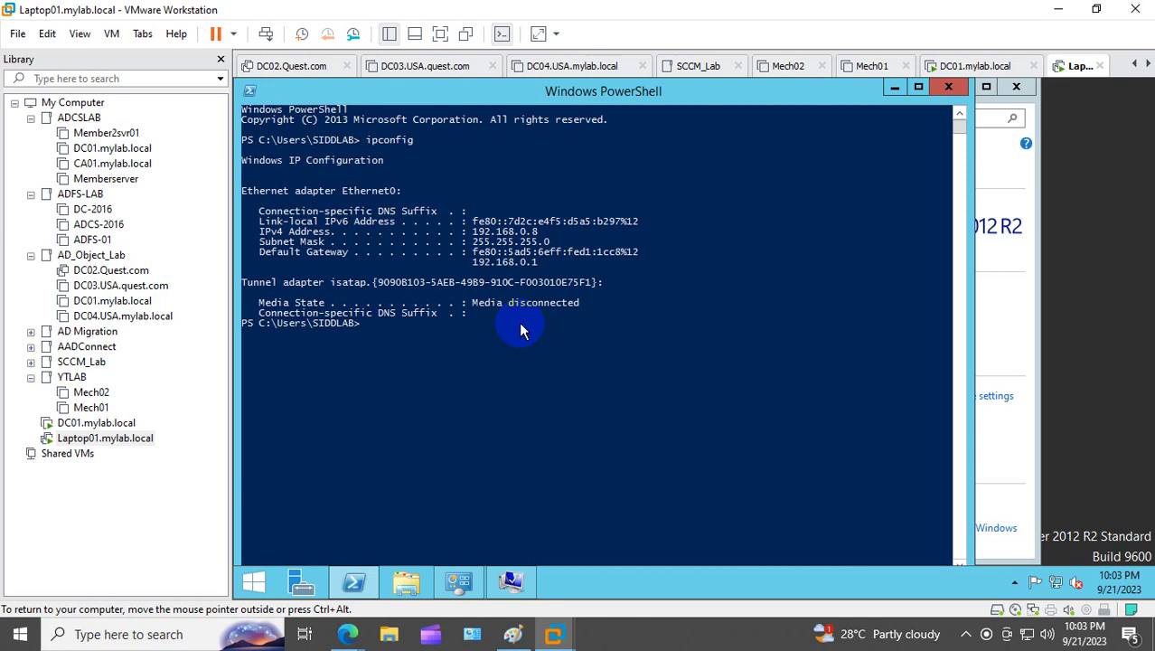
pyautogui.write('ncpa.cpl')
pyautogui.press('Return')
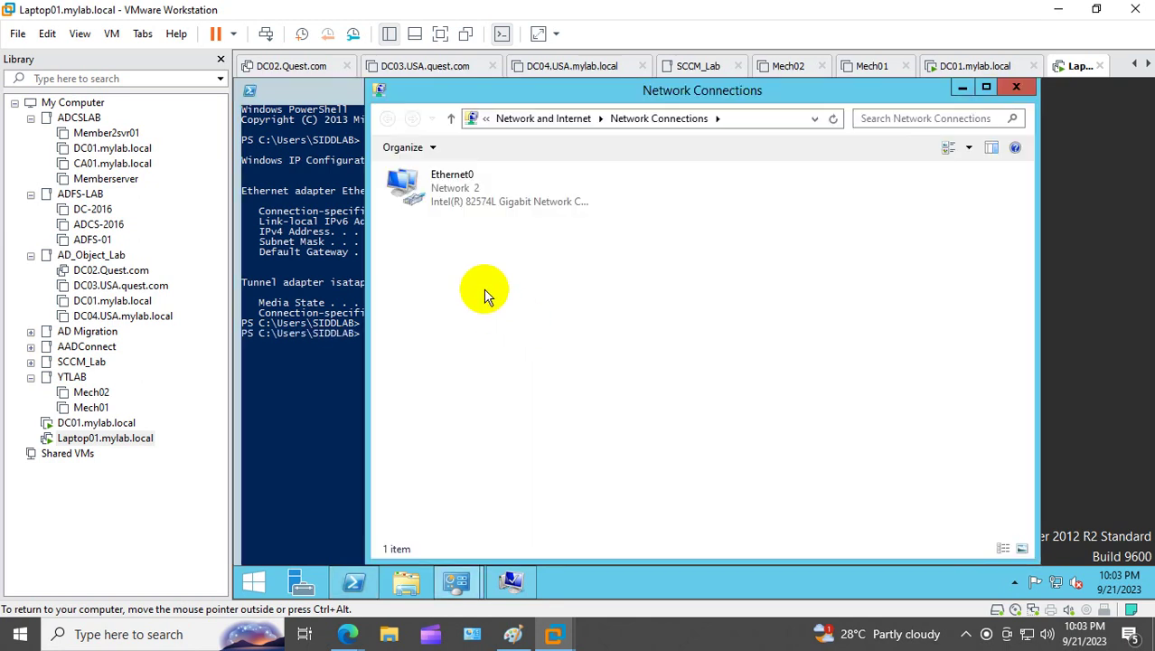
# Step: Give Ethernet0's IPv4 a static address 10.10.10.11 with mask 255.0.0.0
pyautogui.rightClick(442, 193)
pyautogui.click(517, 347)
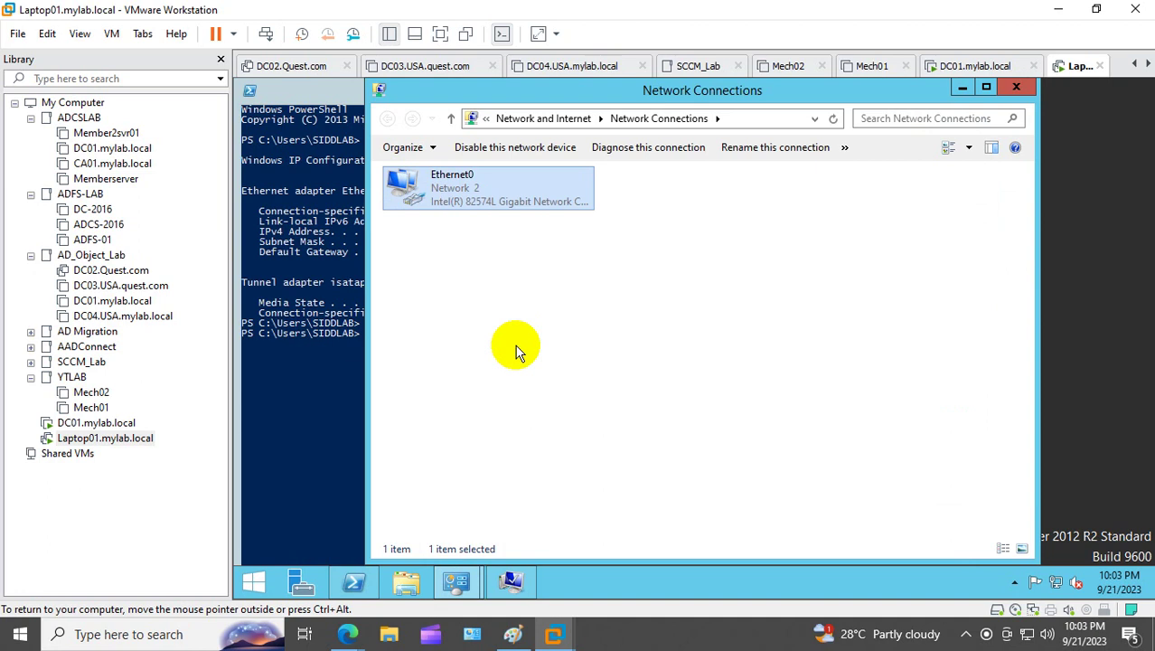
pyautogui.click(560, 402)
pyautogui.doubleClick(560, 402)
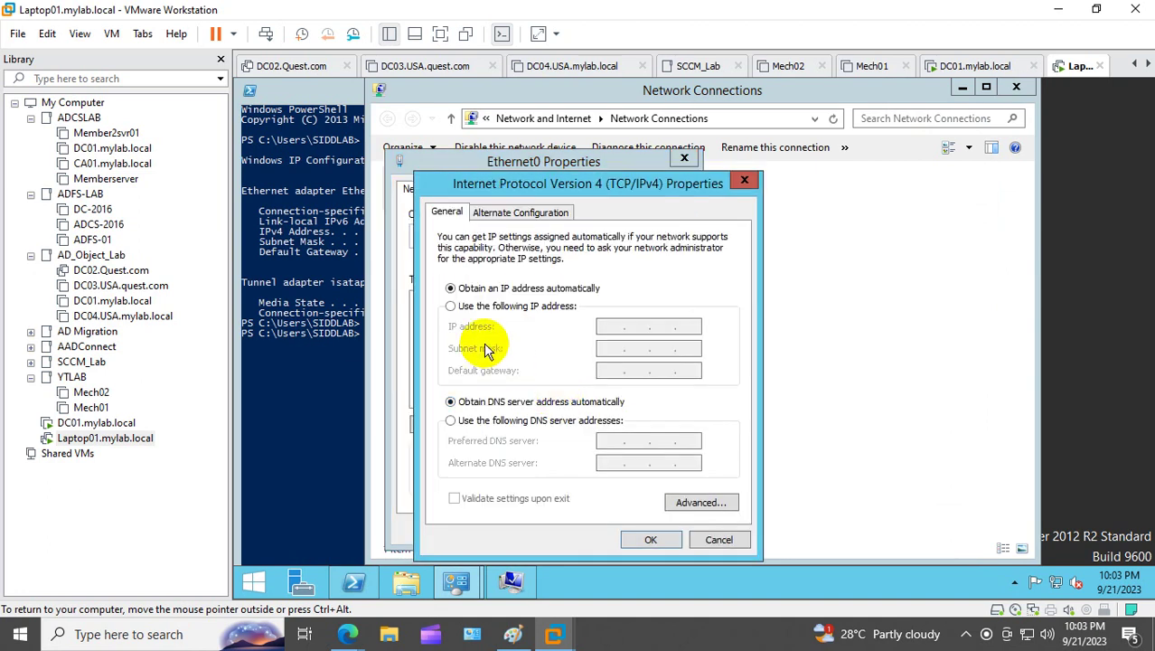
pyautogui.click(488, 305)
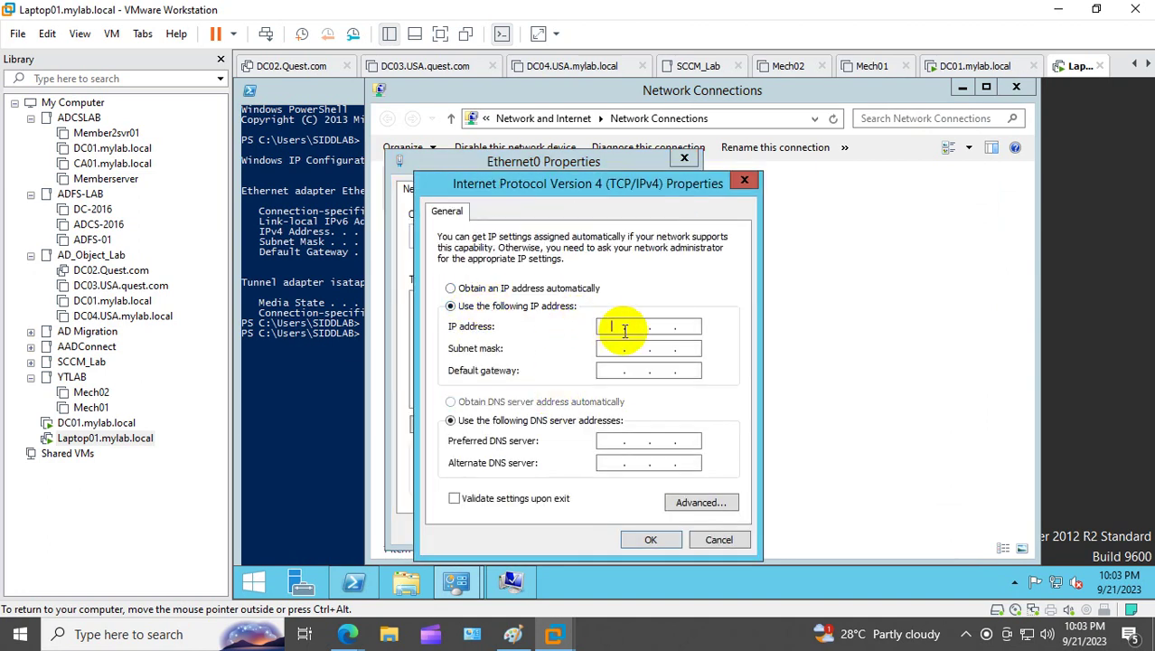
pyautogui.click(621, 327)
pyautogui.write('10.10')
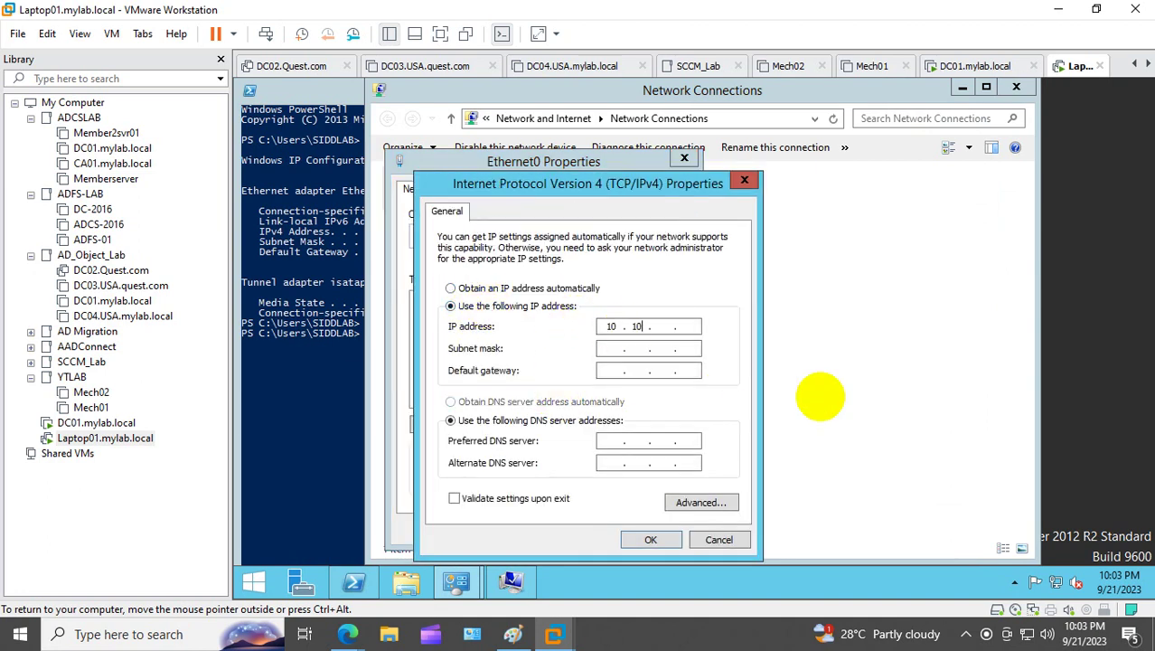
pyautogui.write('.109')
pyautogui.press('Tab')
pyautogui.press('Tab')
pyautogui.press('Tab')
pyautogui.press('Tab')
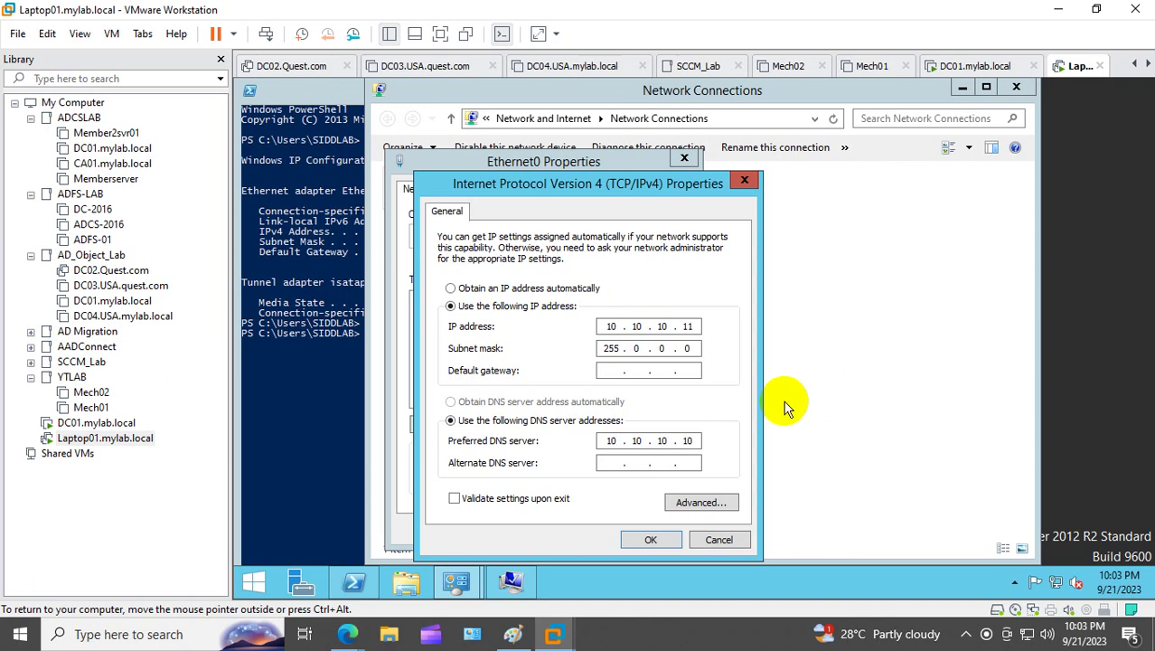
# Step: Check DC01's IP address (10.10.10.10) with ipconfig in its PowerShell
pyautogui.click(98, 422)
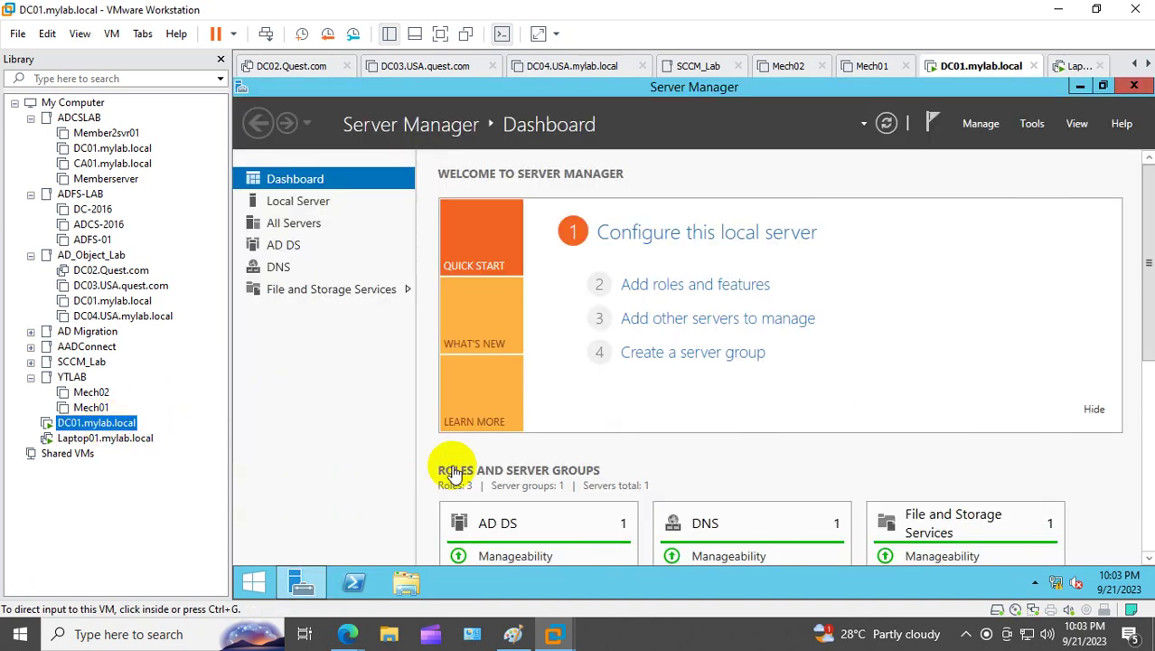
pyautogui.click(357, 578)
pyautogui.click(463, 378)
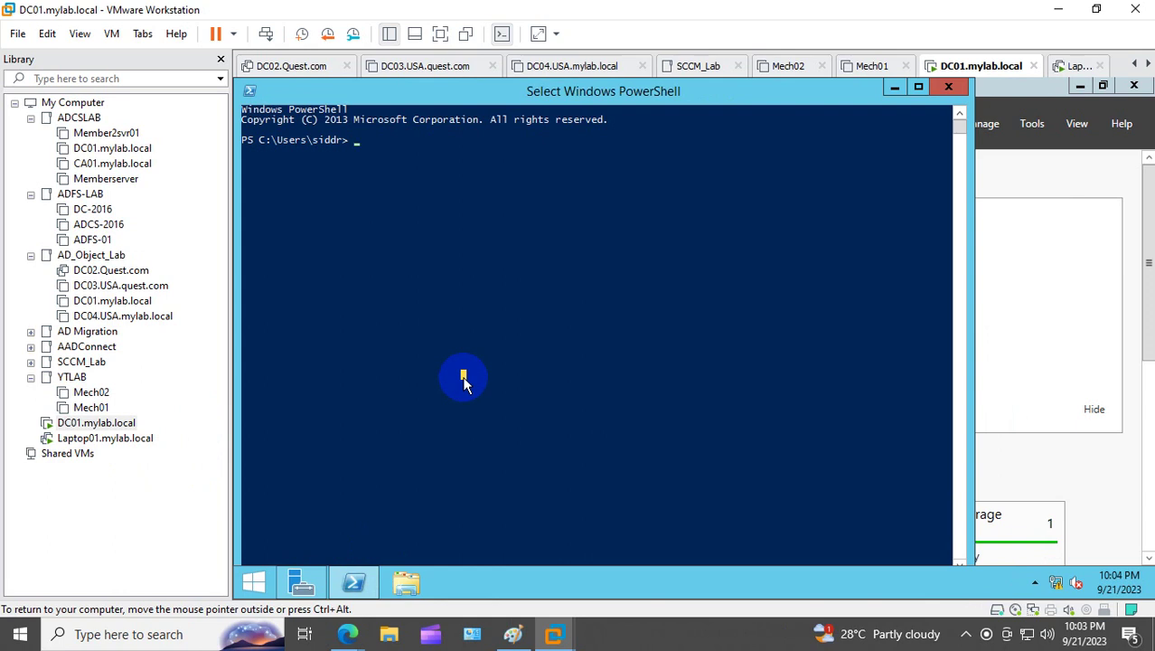
pyautogui.write('ipconfig')
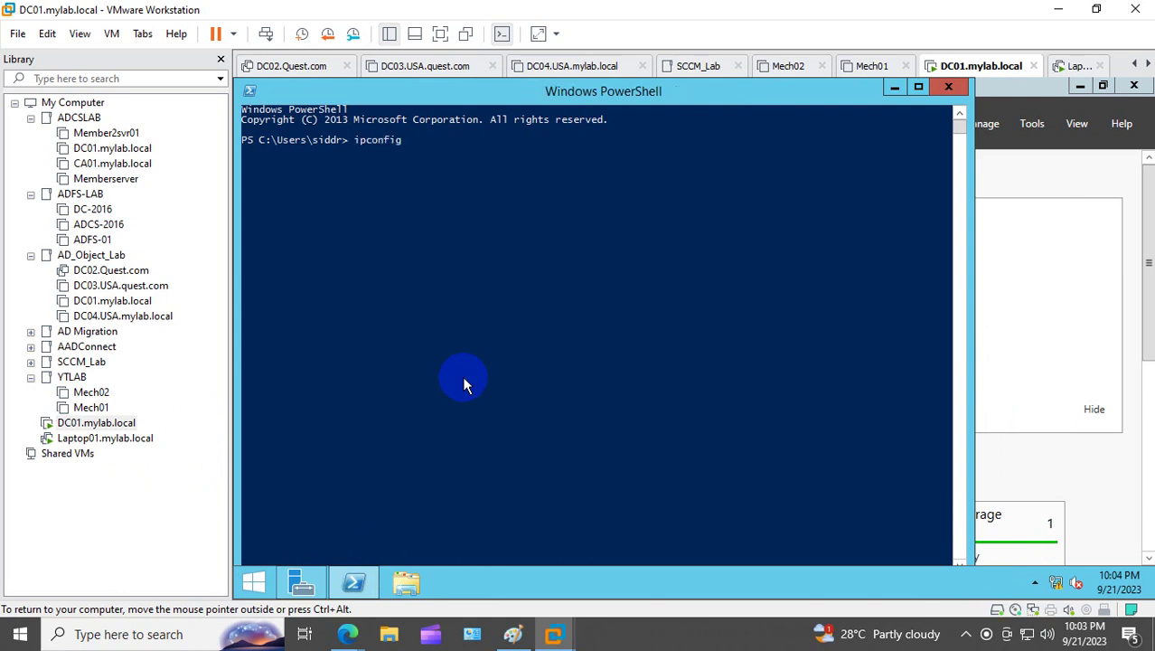
pyautogui.press('Return')
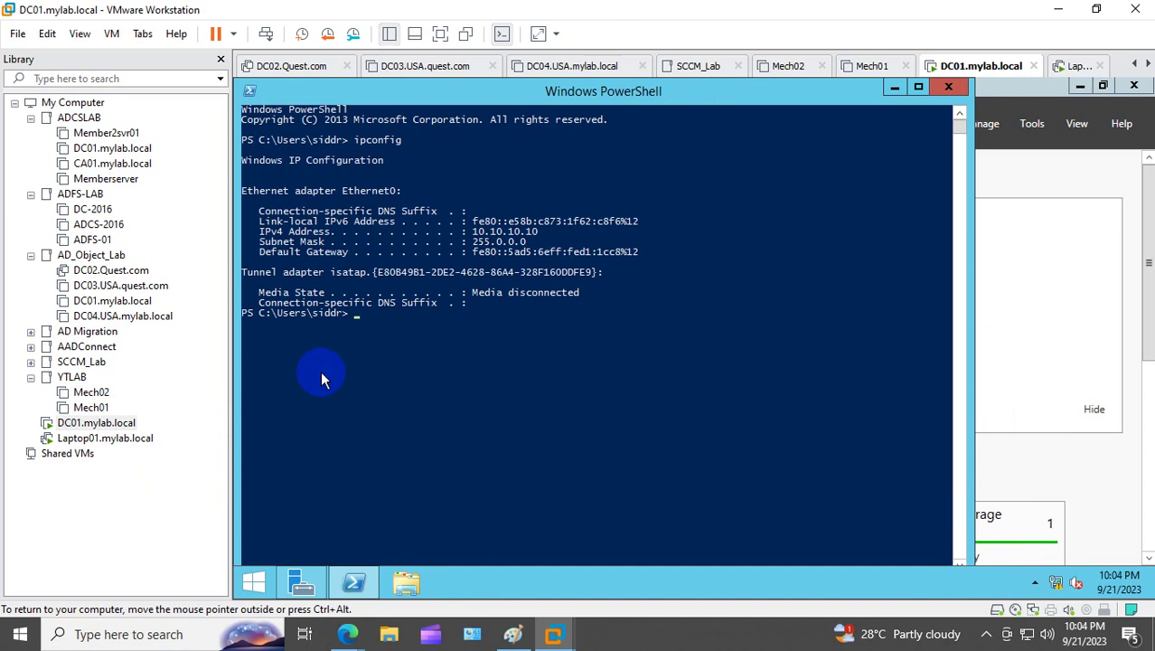
# Step: Apply Laptop01's IPv4 settings with DNS 10.10.10.10 and close the network windows
pyautogui.click(91, 440)
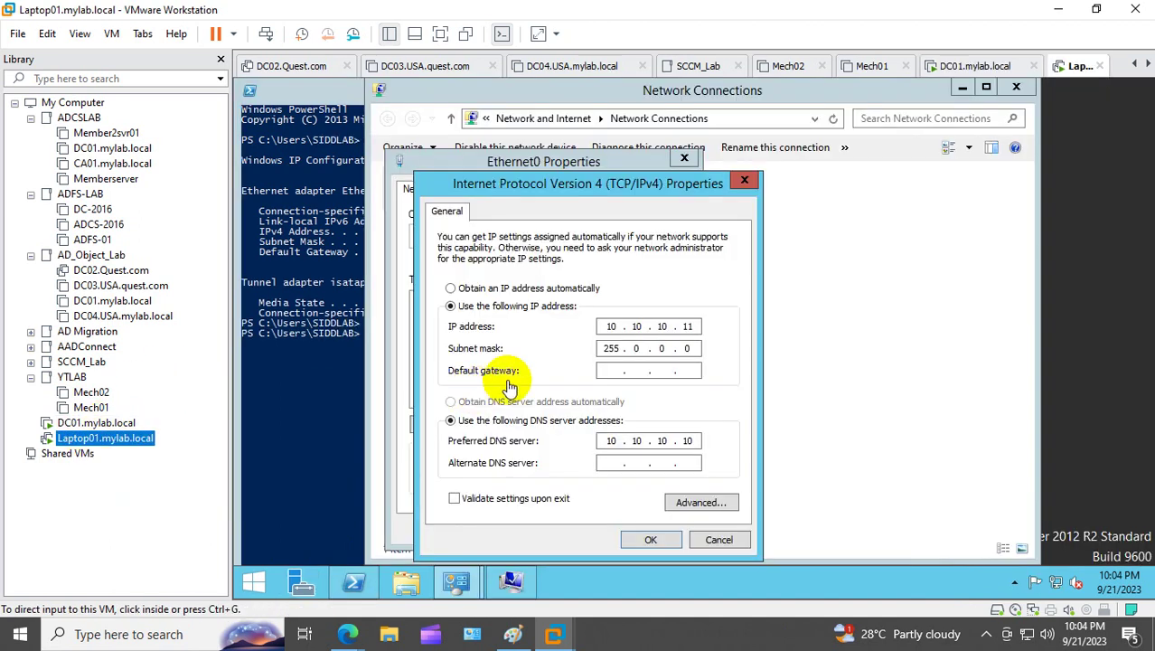
pyautogui.click(652, 541)
pyautogui.click(592, 595)
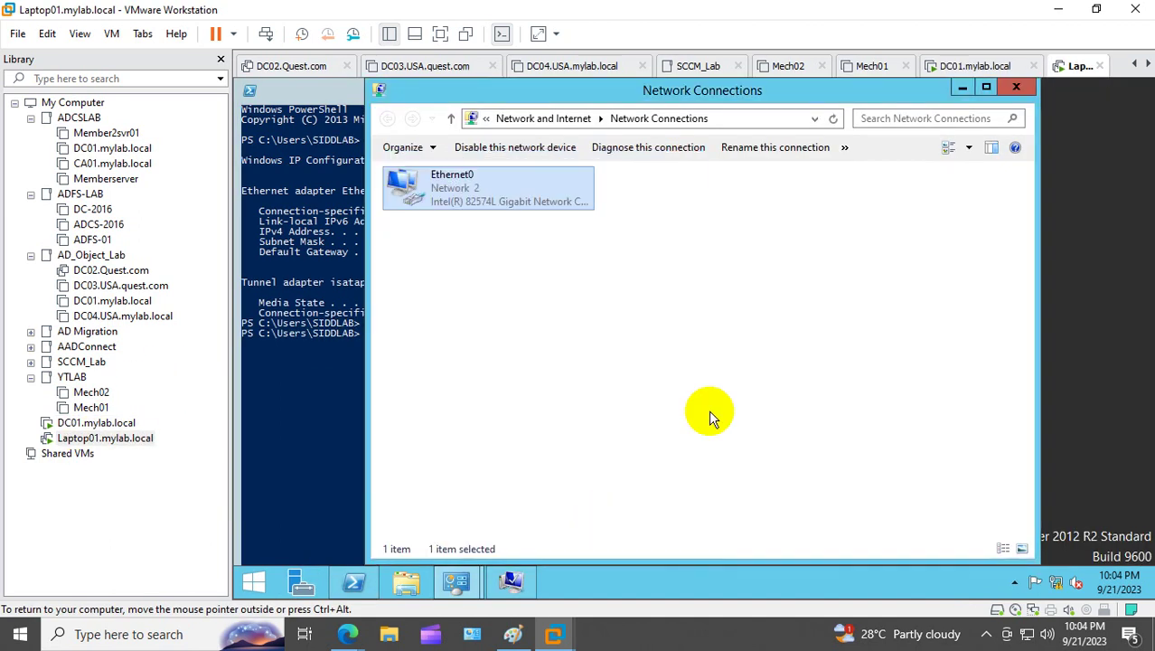
pyautogui.click(1015, 87)
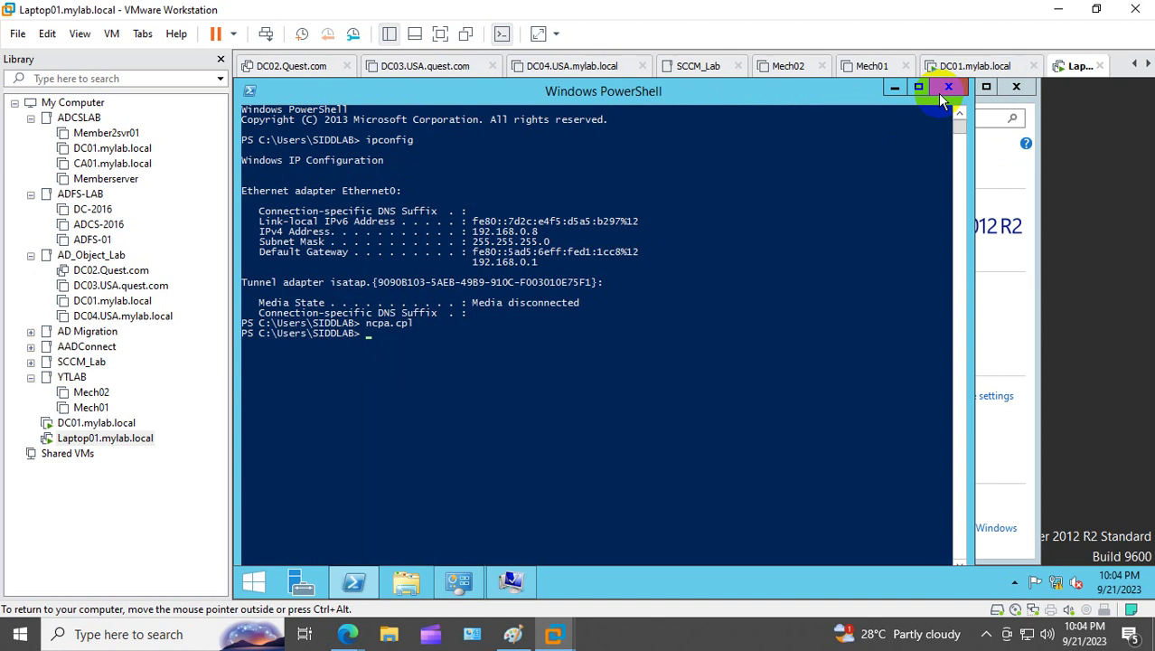
pyautogui.click(940, 91)
# Step: Resubmit the mylab.local join and enter the domain admin's credentials
pyautogui.click(452, 459)
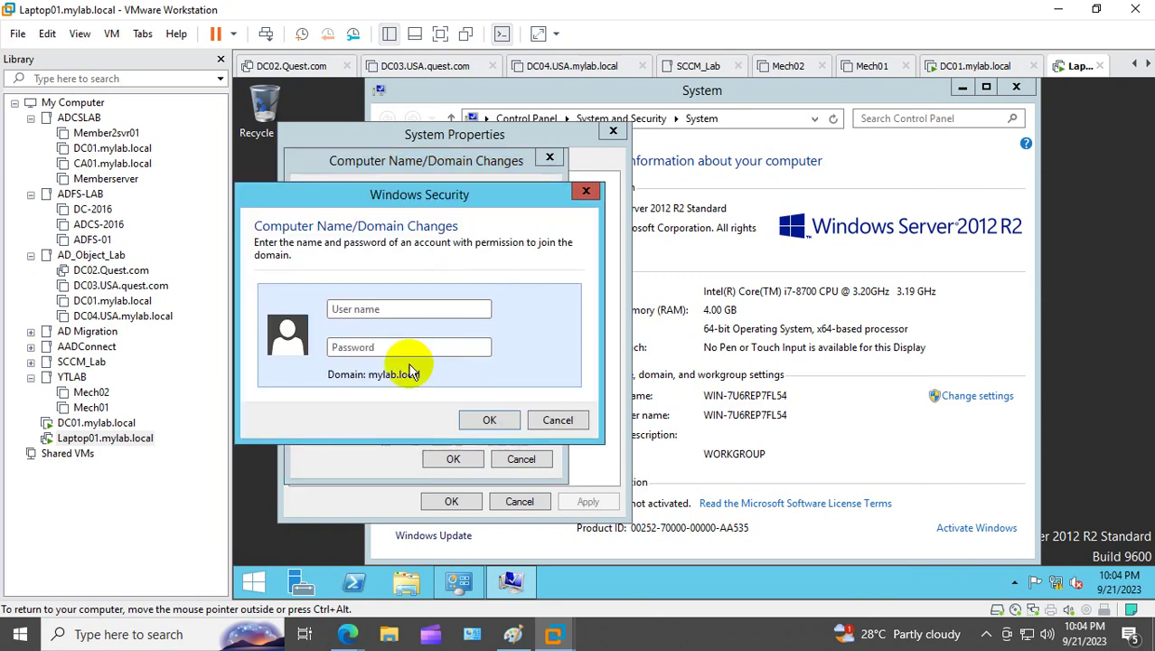
pyautogui.click(363, 305)
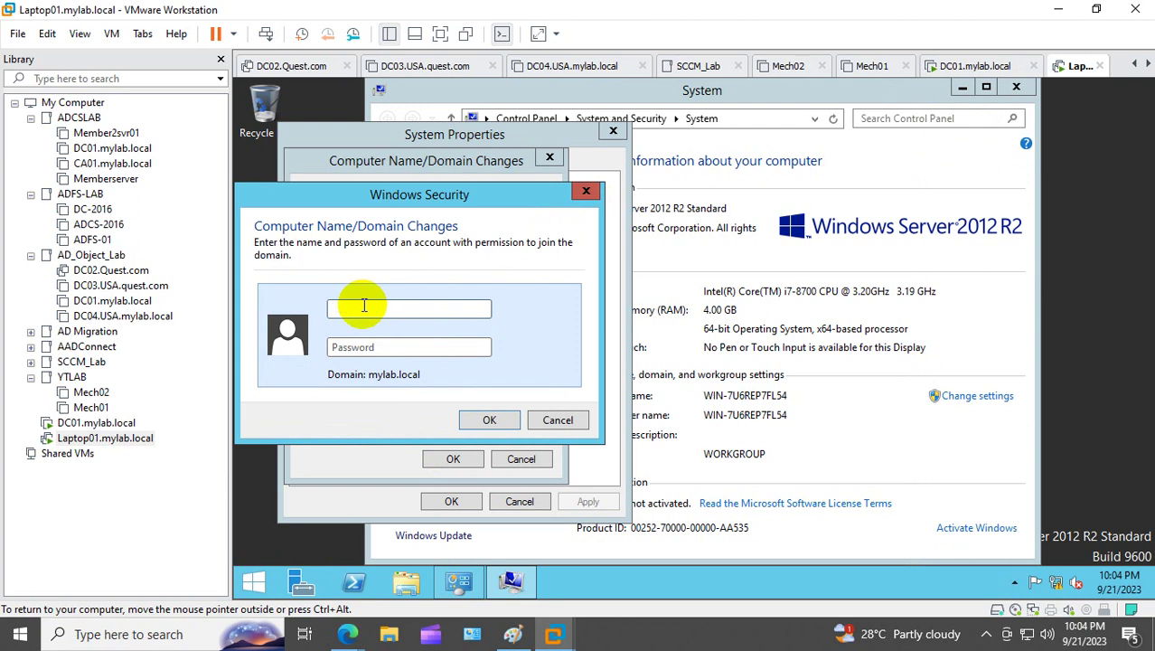
pyautogui.press('Tab')
pyautogui.write('•••••')
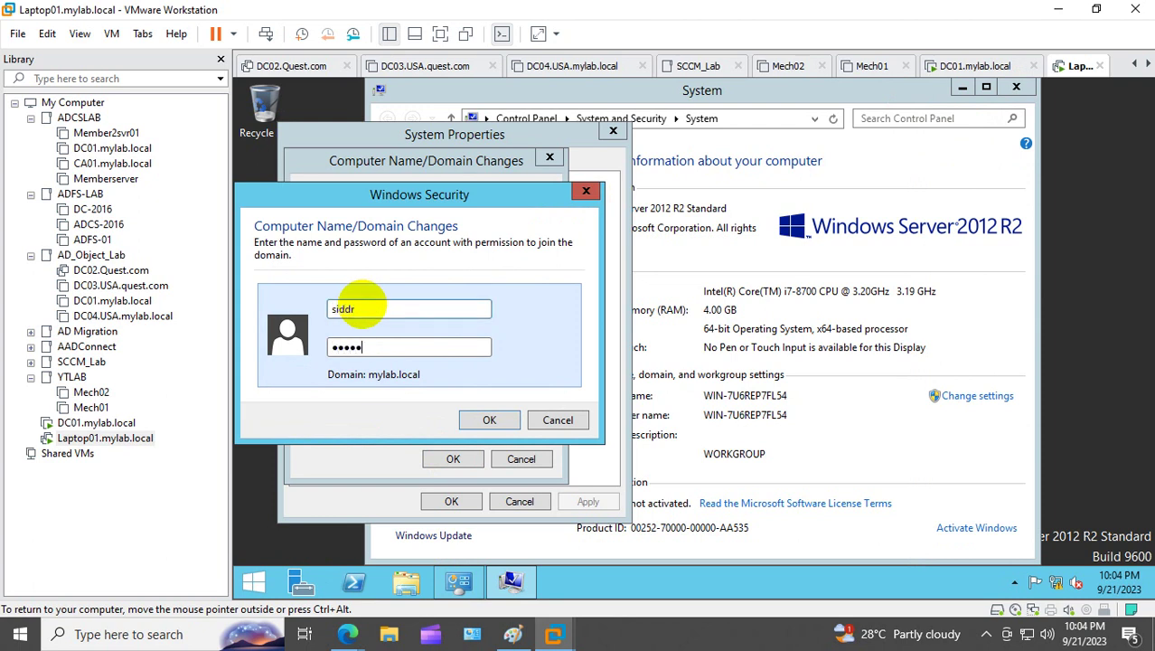
pyautogui.write('•')
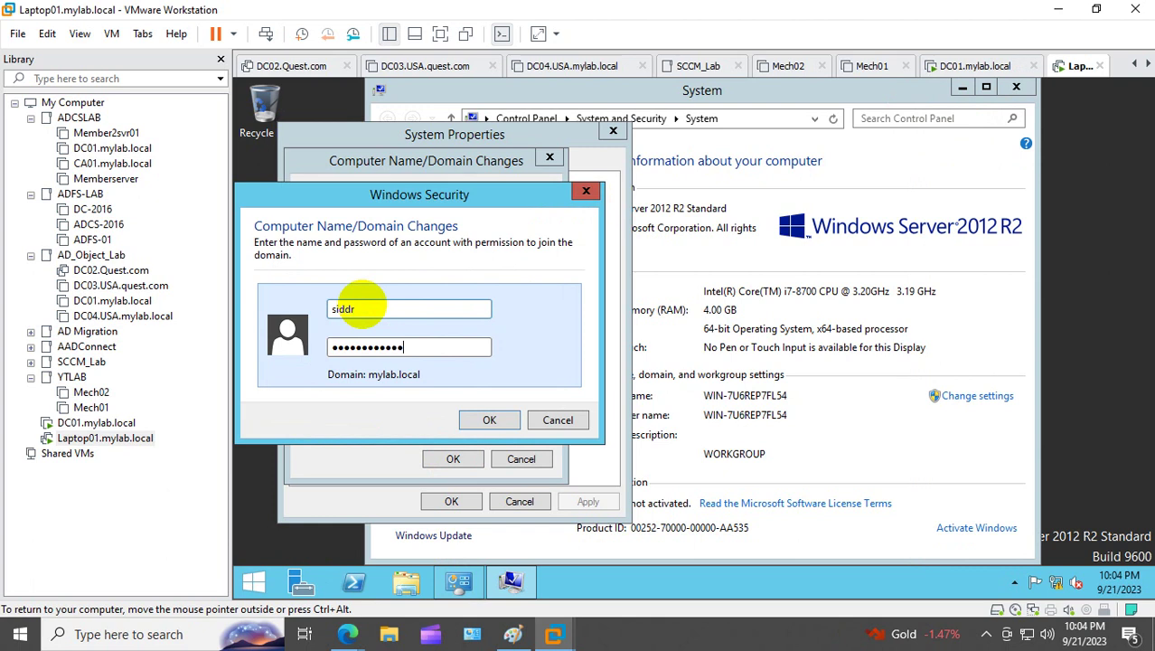
pyautogui.press('Return')
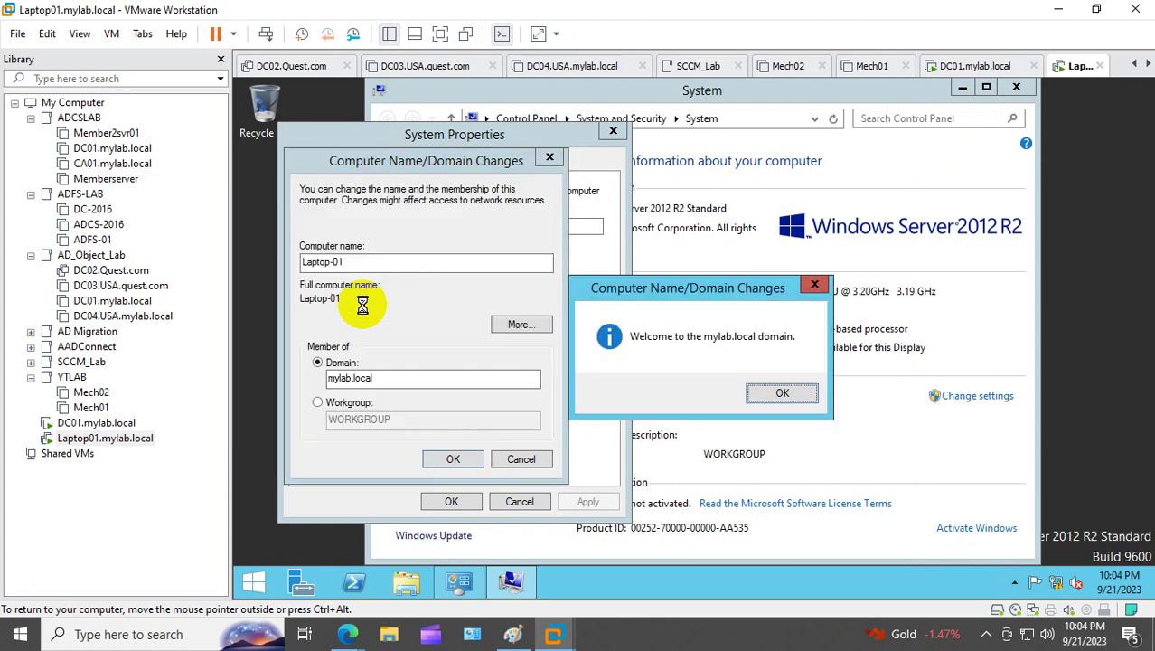
# Step: Acknowledge the domain welcome and restart notices, then restart the laptop now
pyautogui.click(770, 390)
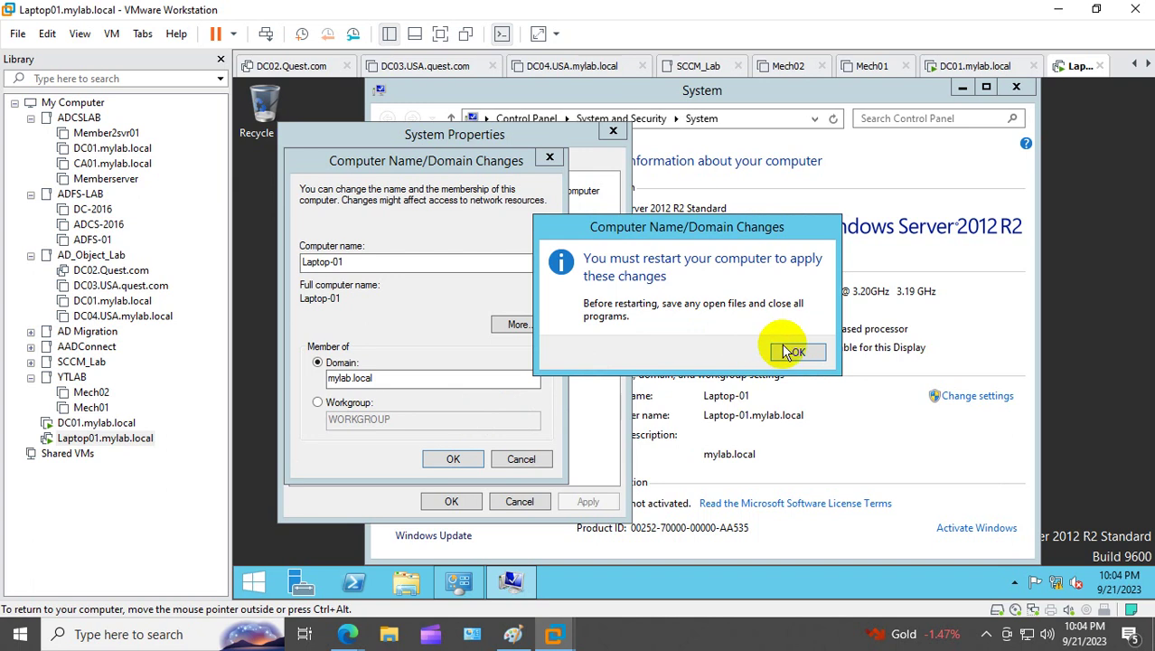
pyautogui.click(793, 349)
pyautogui.click(448, 501)
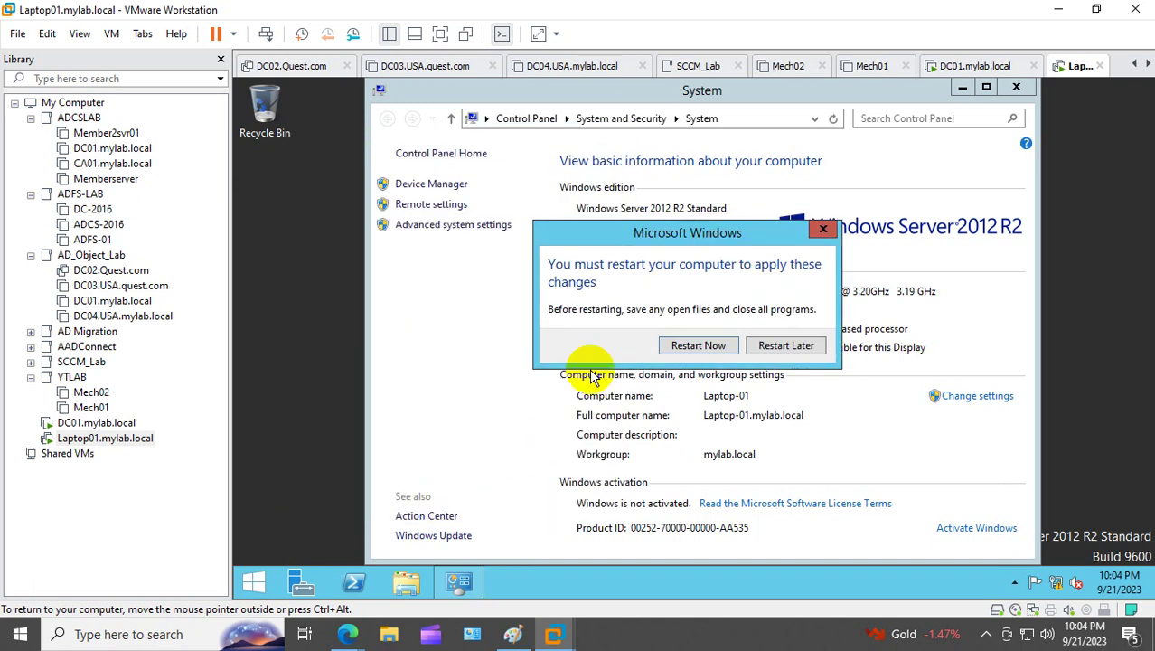
pyautogui.click(703, 351)
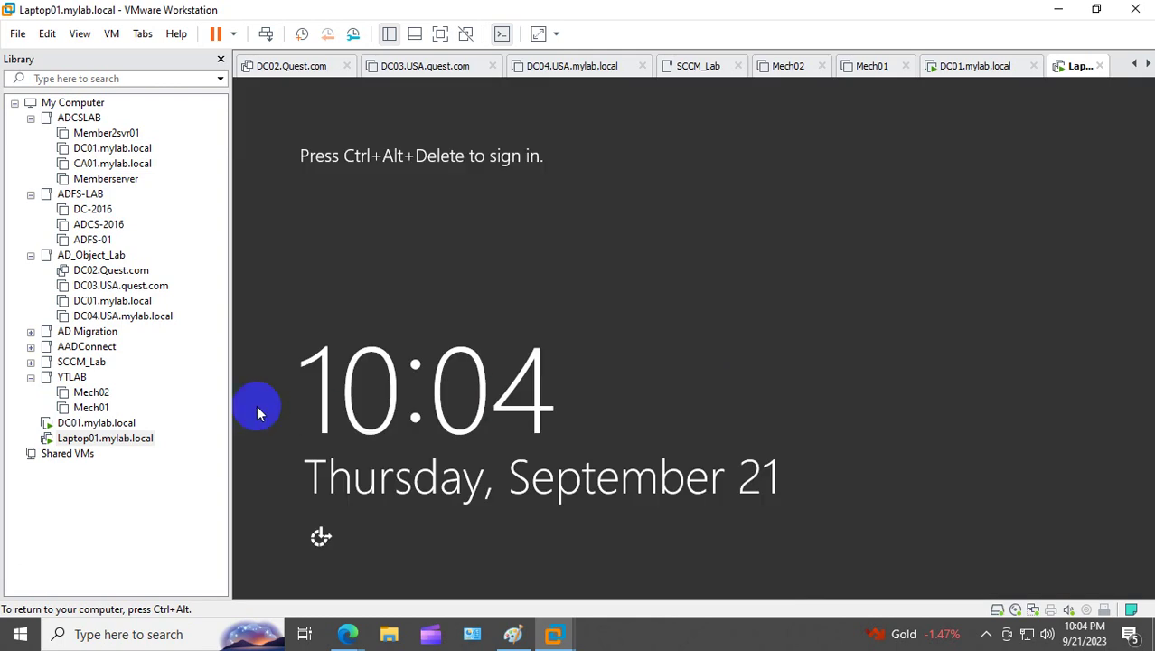
# Step: Open the Laptop01 VM's action menu once it reaches the lock screen
pyautogui.rightClick(106, 438)
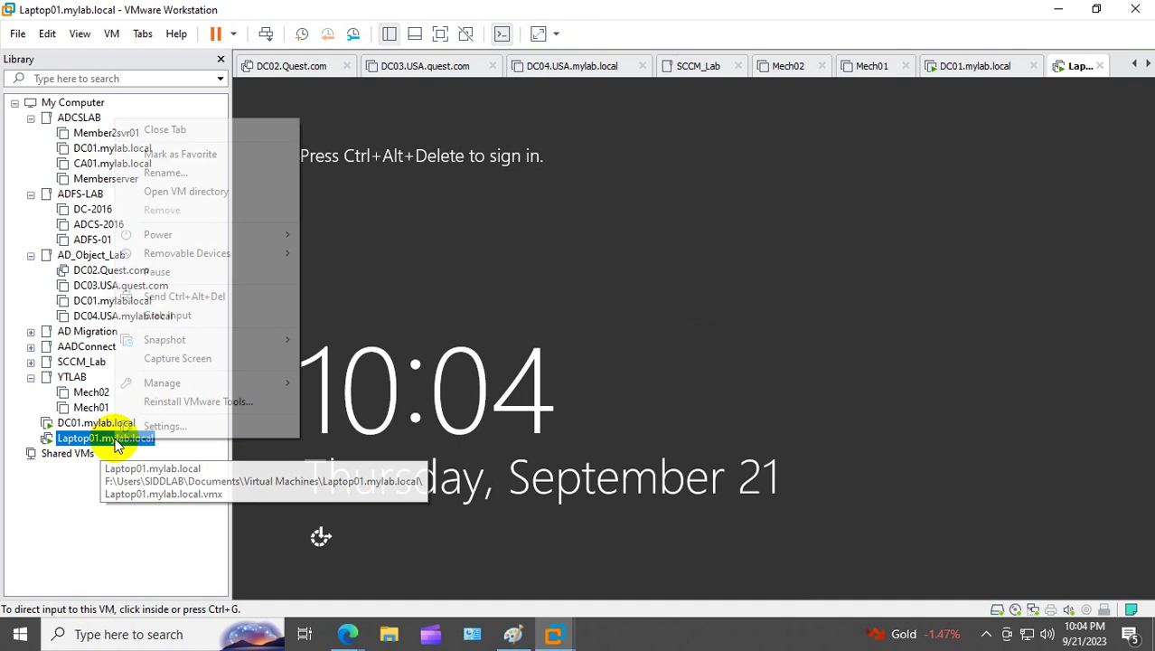
# Step: Sign in to Laptop-01 as Other user with the mylab domain account, and dismiss the VMware Tools notice
pyautogui.click(262, 297)
pyautogui.click(434, 184)
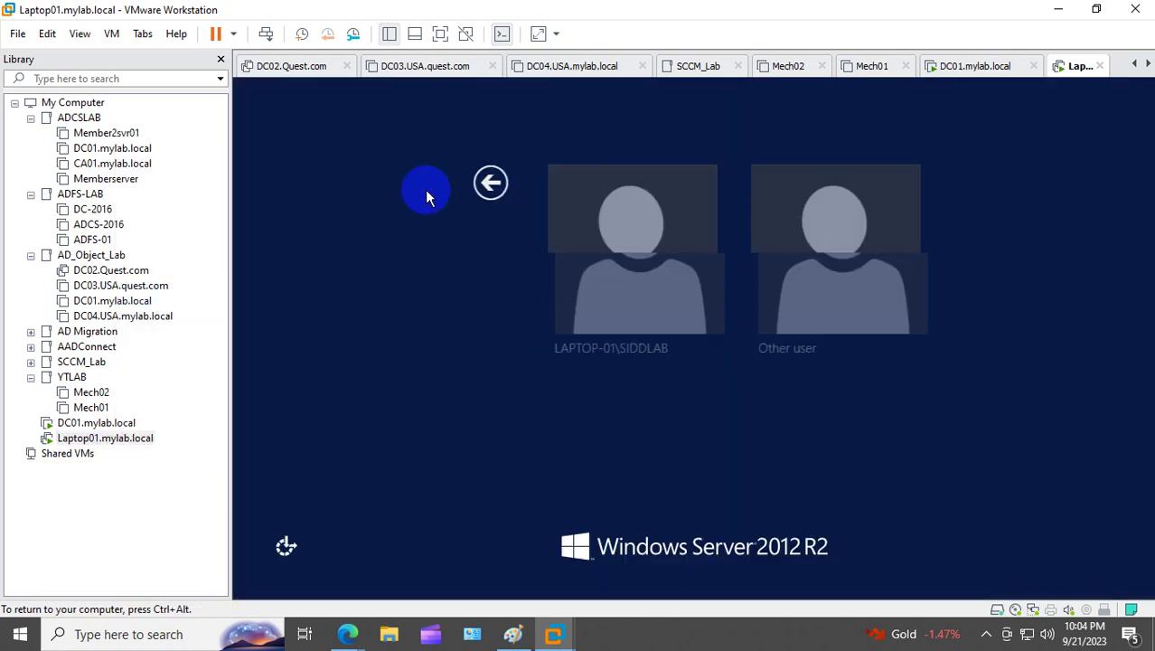
pyautogui.click(791, 242)
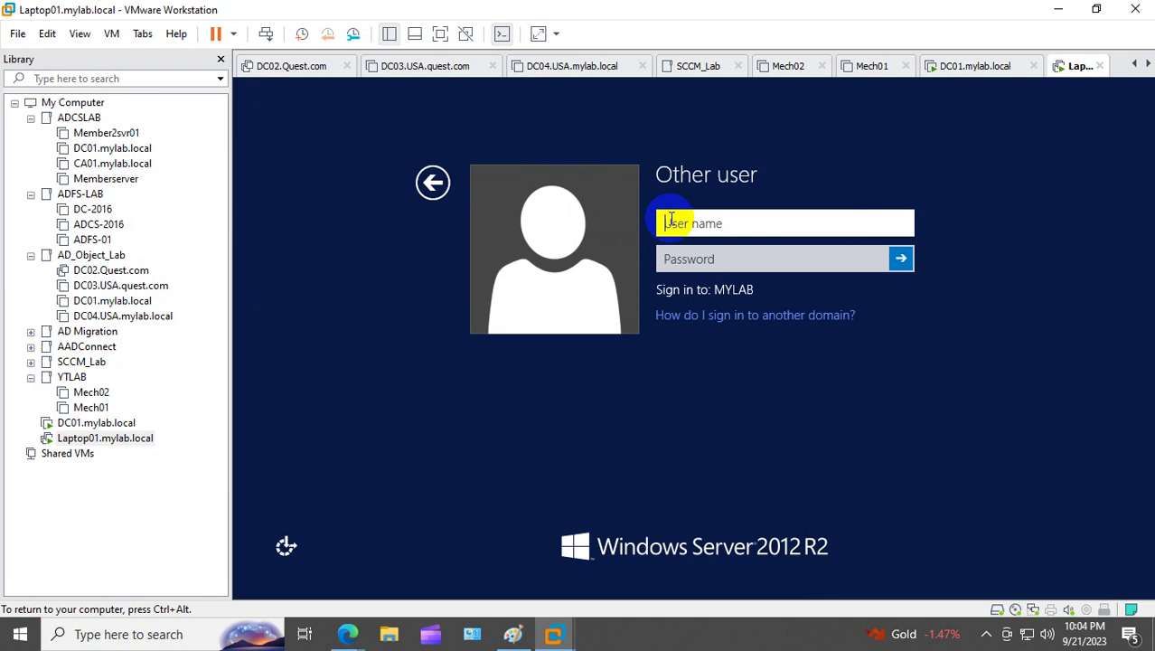
pyautogui.write('sddr')
pyautogui.press('Tab')
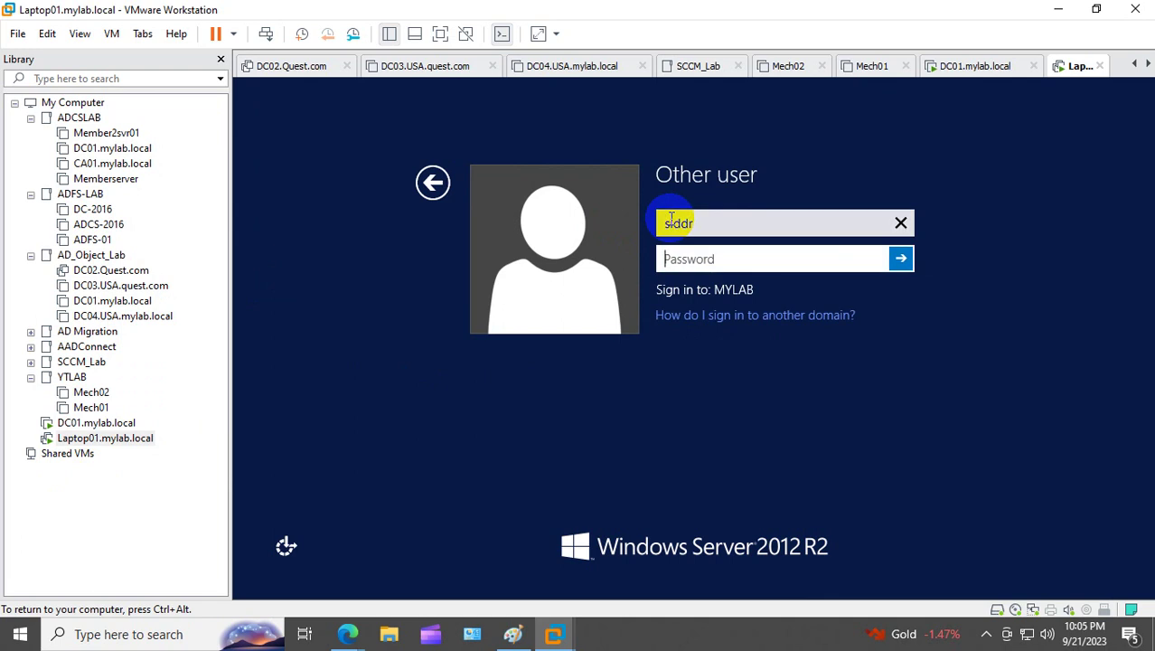
pyautogui.write('•••••••••••••')
pyautogui.press('Return')
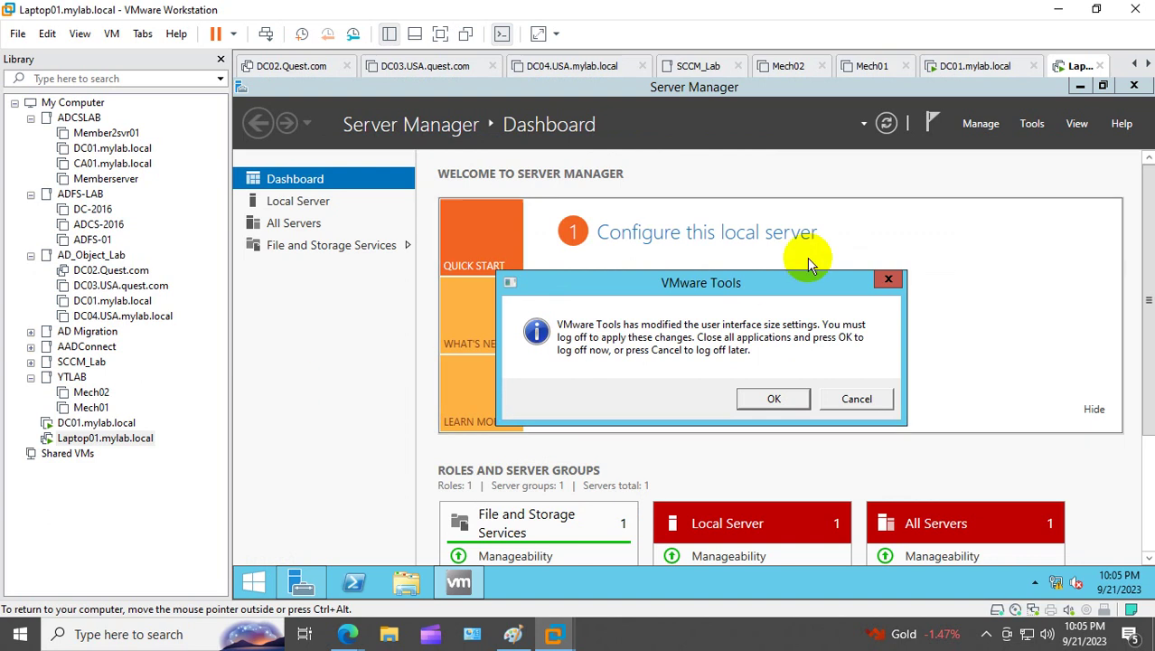
pyautogui.click(887, 281)
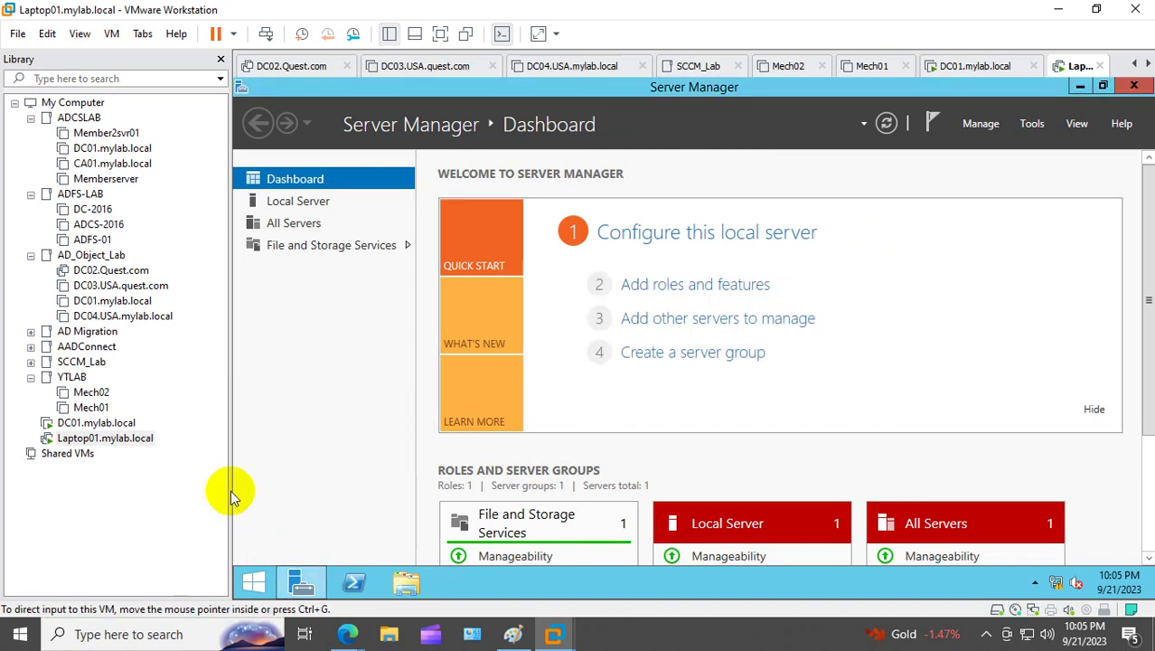
pyautogui.click(104, 423)
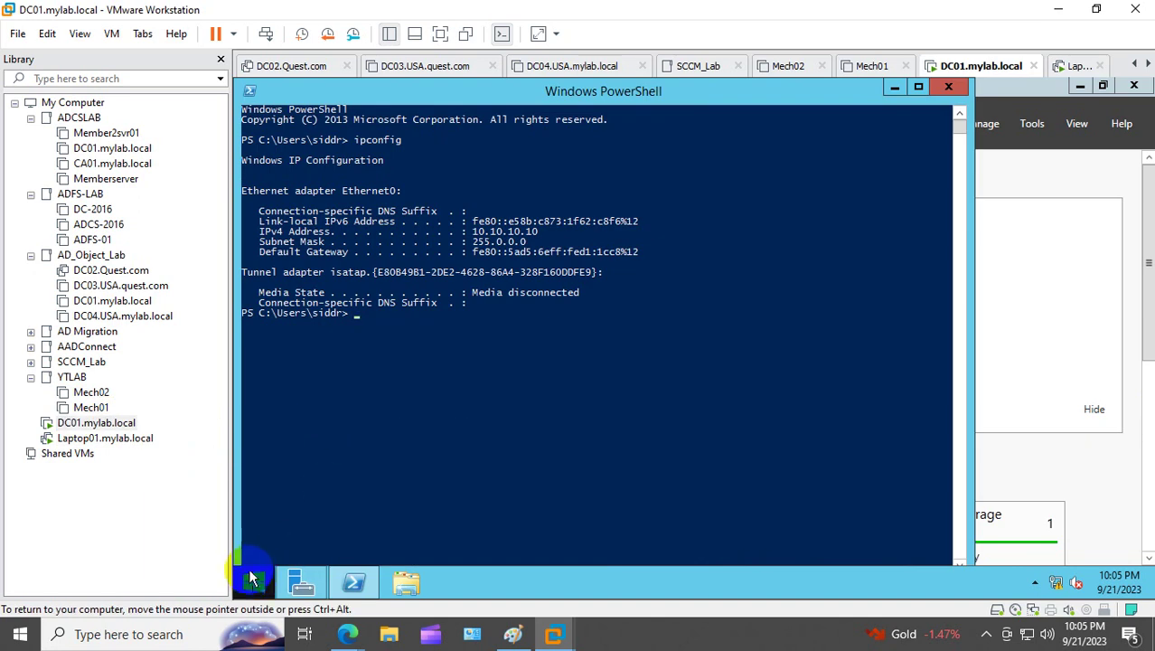
# Step: Launch Active Directory Users and Computers (dsa.msc) on DC01 and maximize it
pyautogui.rightClick(252, 581)
pyautogui.click(365, 525)
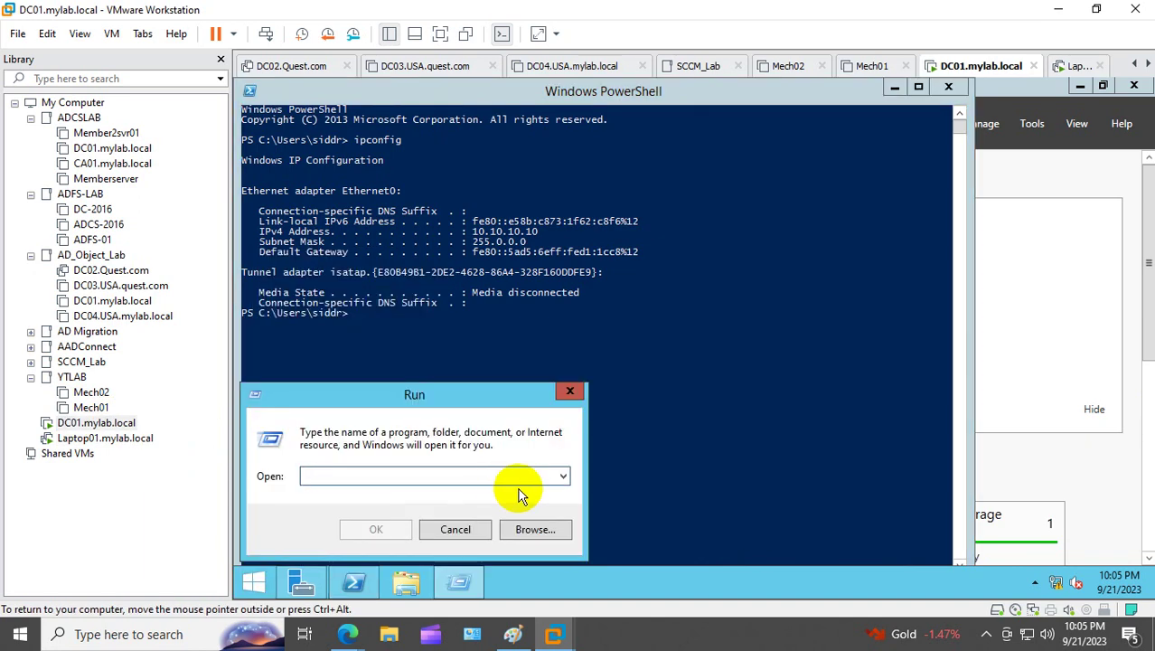
pyautogui.write('dsa.msc')
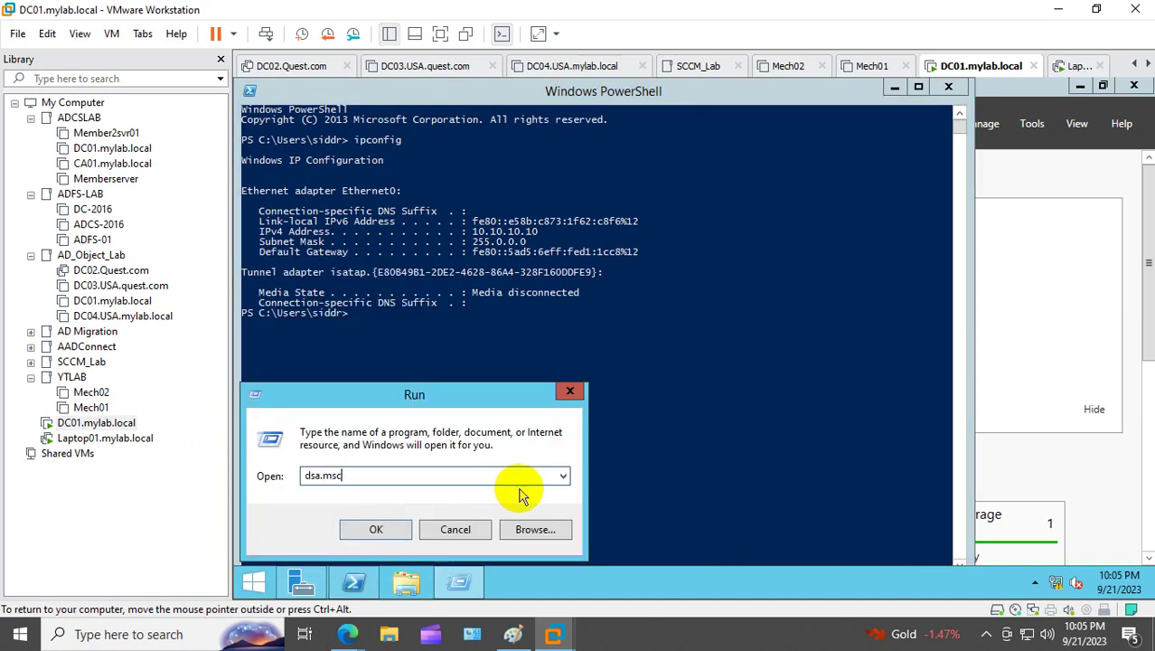
pyautogui.press('Return')
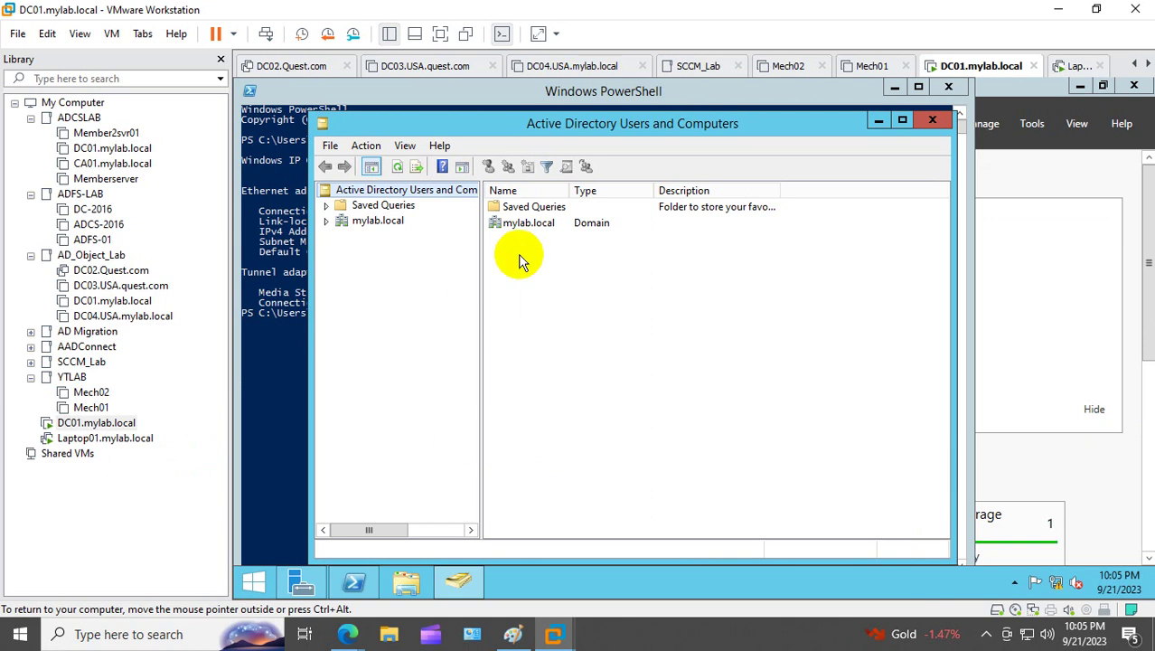
pyautogui.click(902, 120)
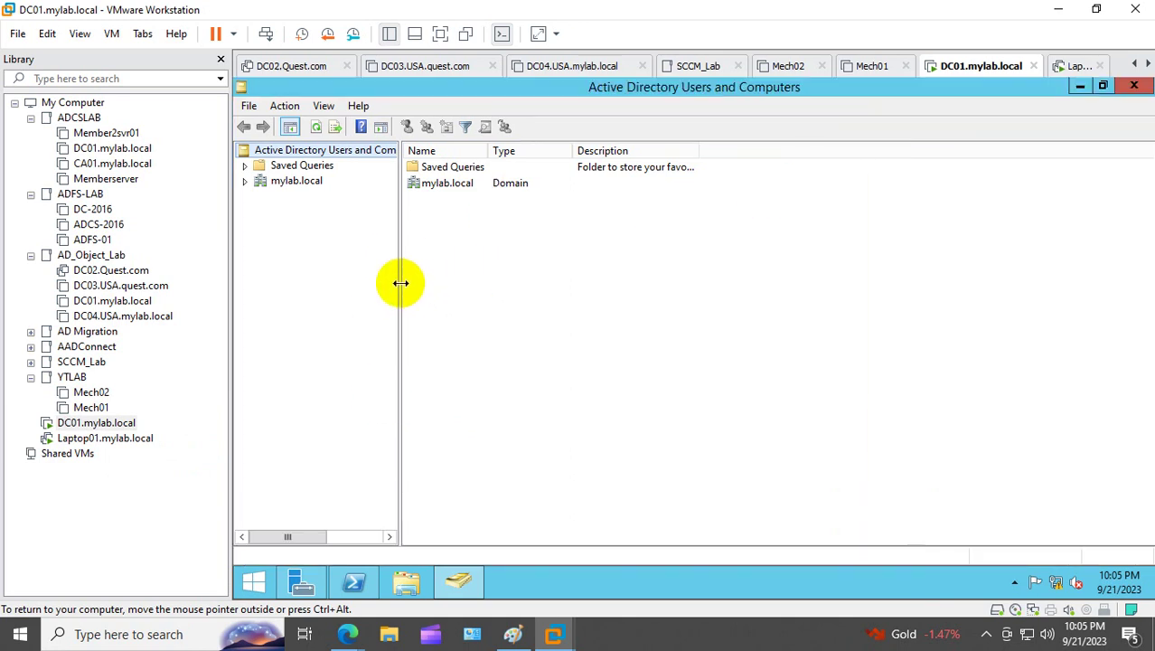
# Step: Create the 'Business User' organizational unit directly under mylab.local
pyautogui.click(247, 180)
pyautogui.rightClick(289, 182)
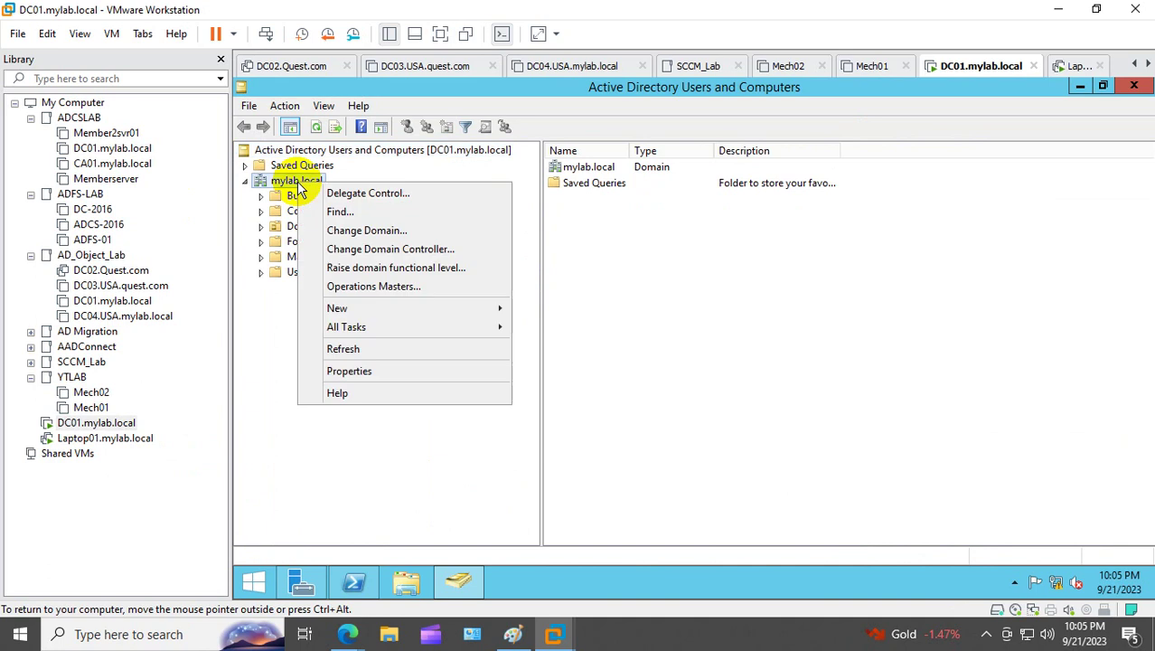
pyautogui.moveTo(406, 312)
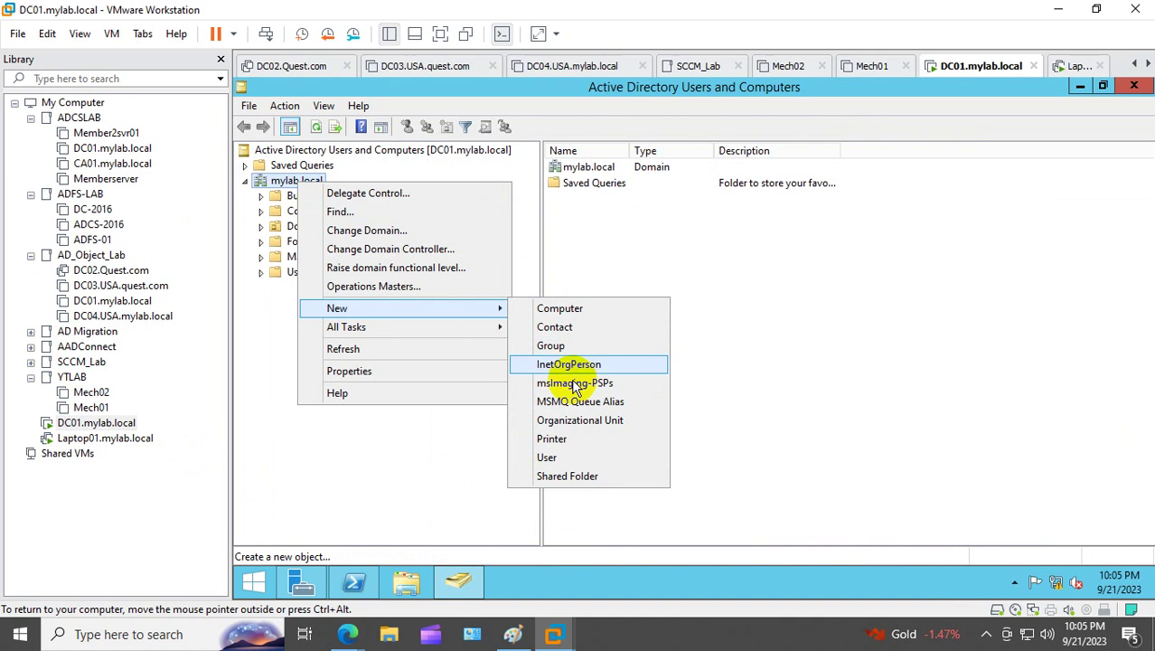
pyautogui.click(569, 420)
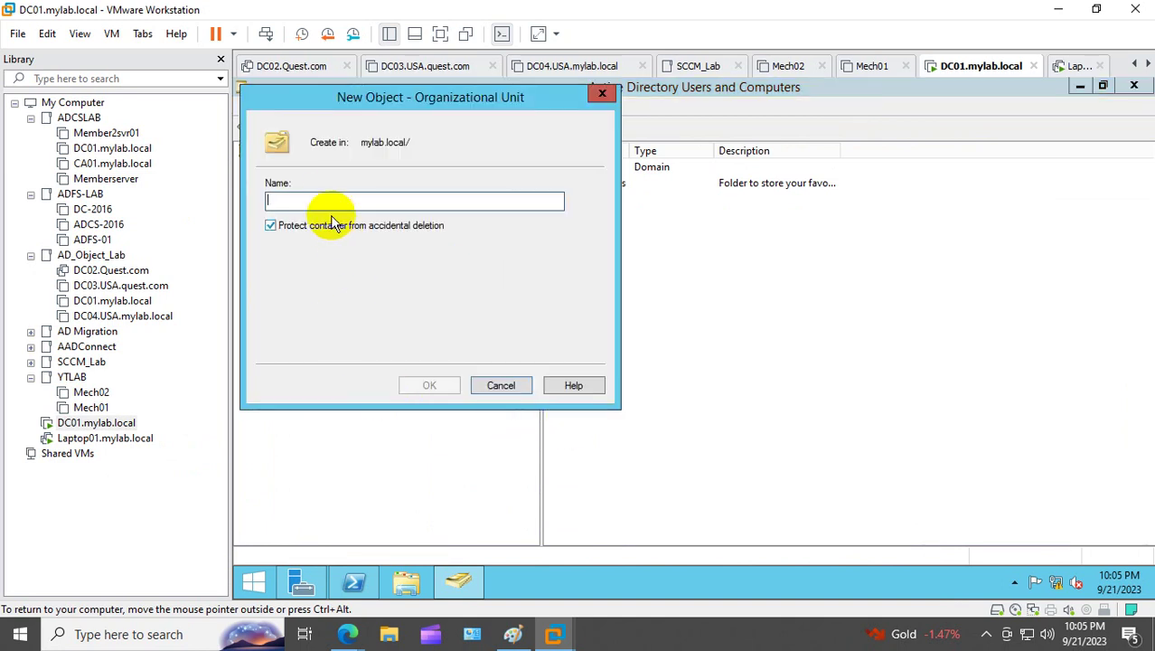
pyautogui.write('Business User')
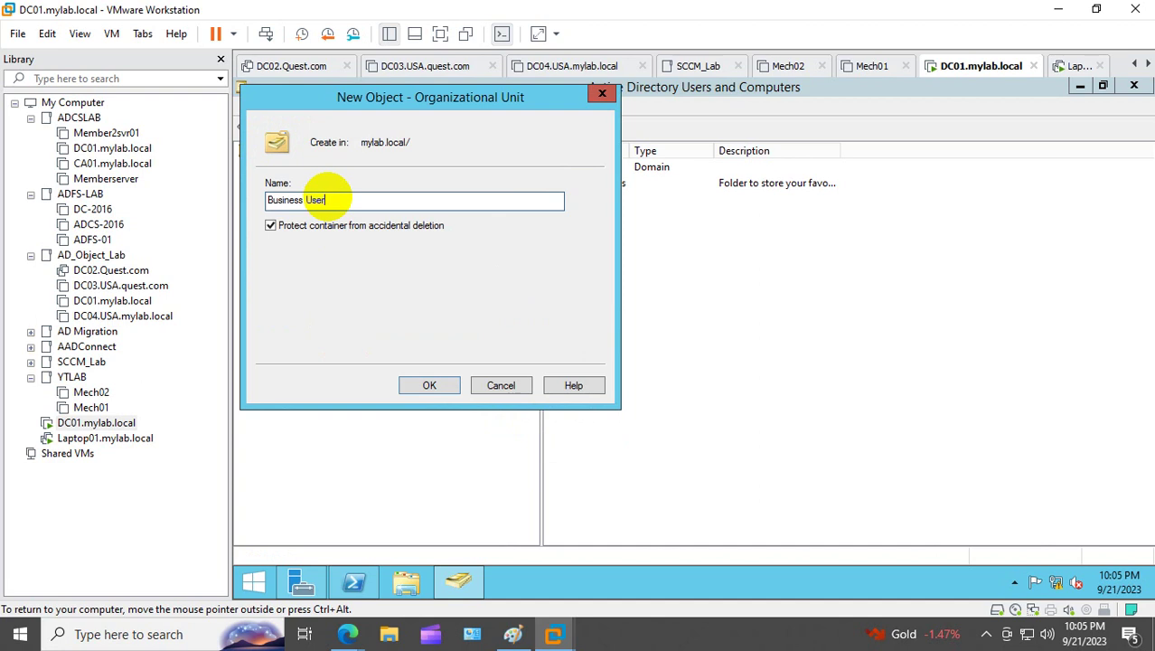
pyautogui.click(430, 386)
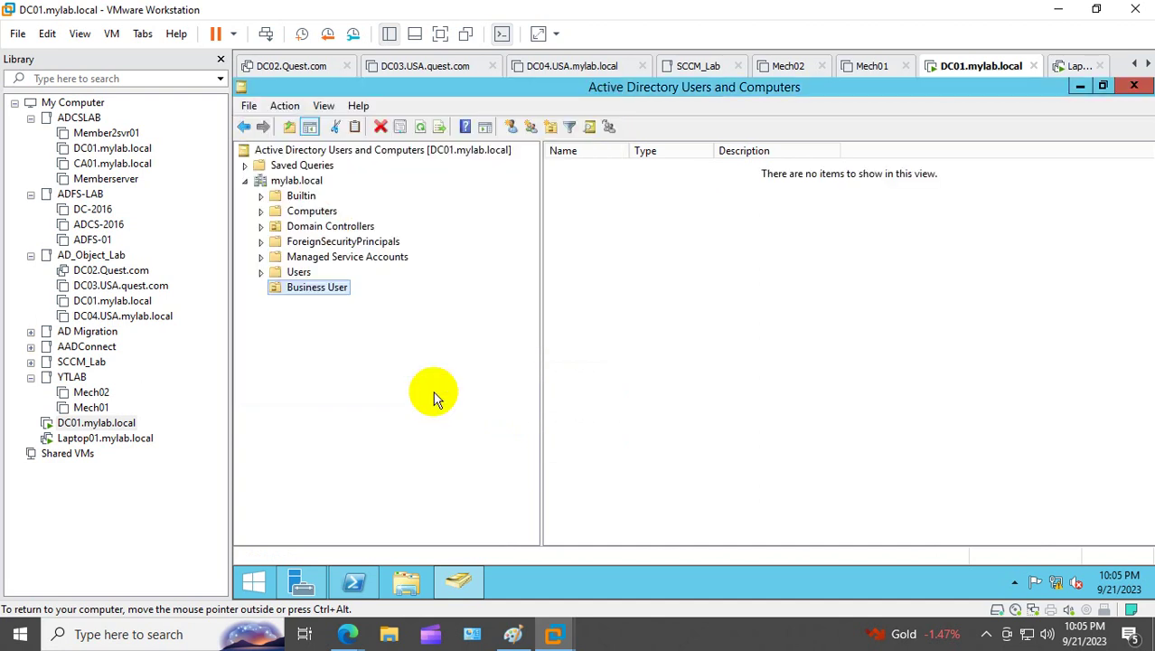
# Step: Start a new user in Business User with first name Swapan and logon name 100
pyautogui.rightClick(315, 288)
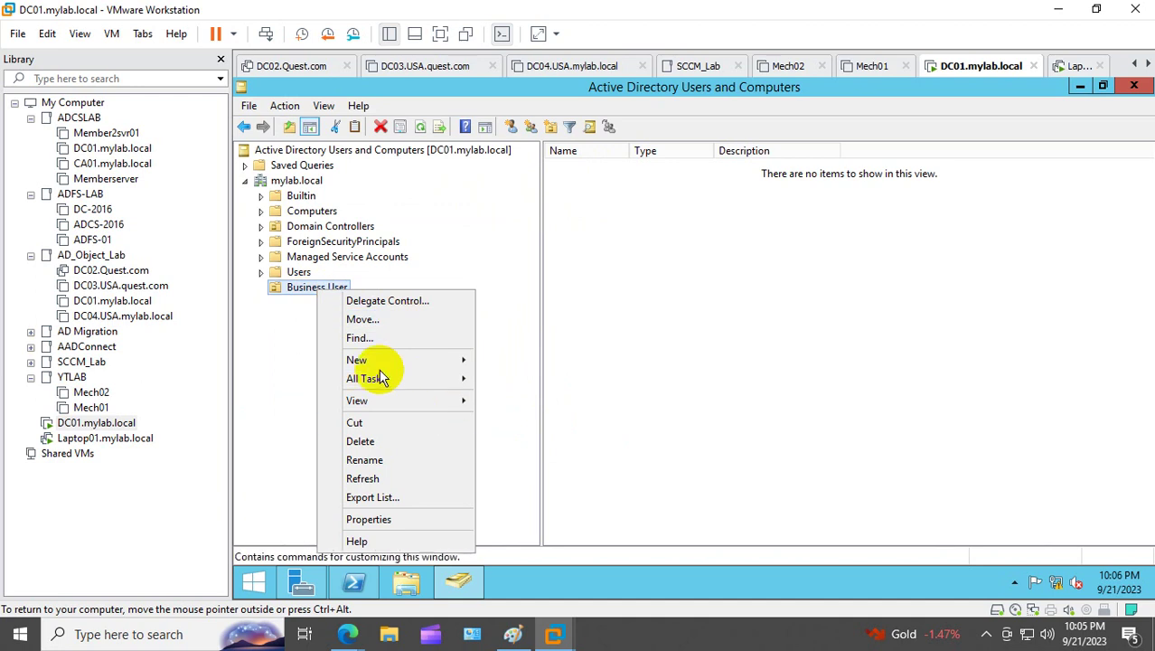
pyautogui.rightClick(307, 288)
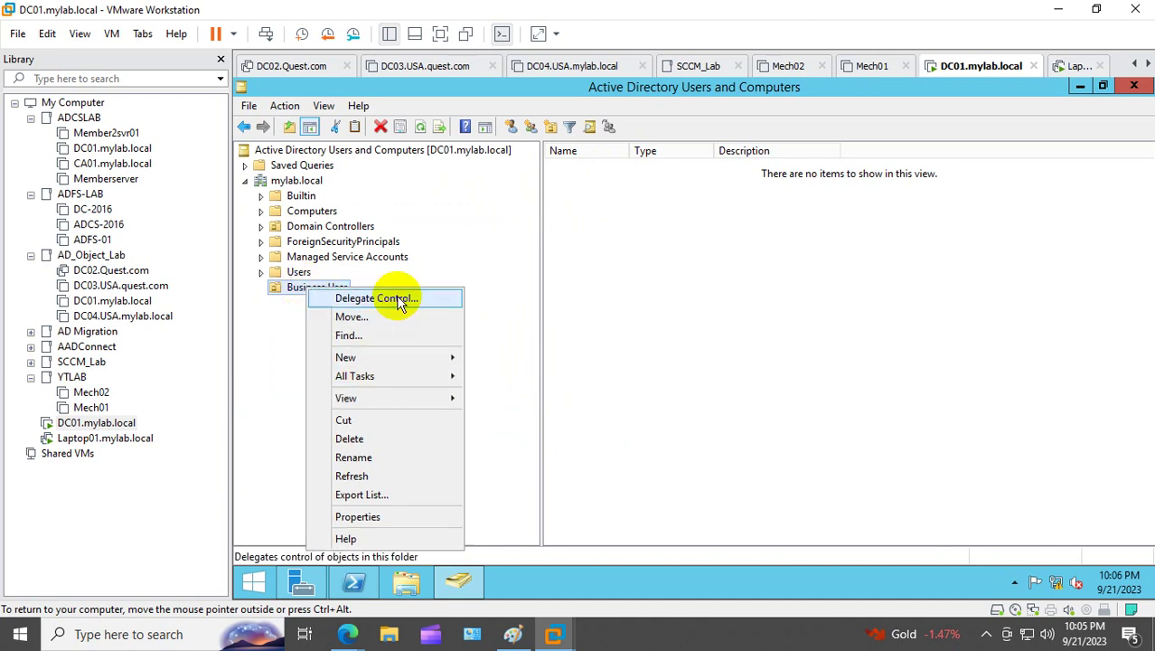
pyautogui.moveTo(395, 359)
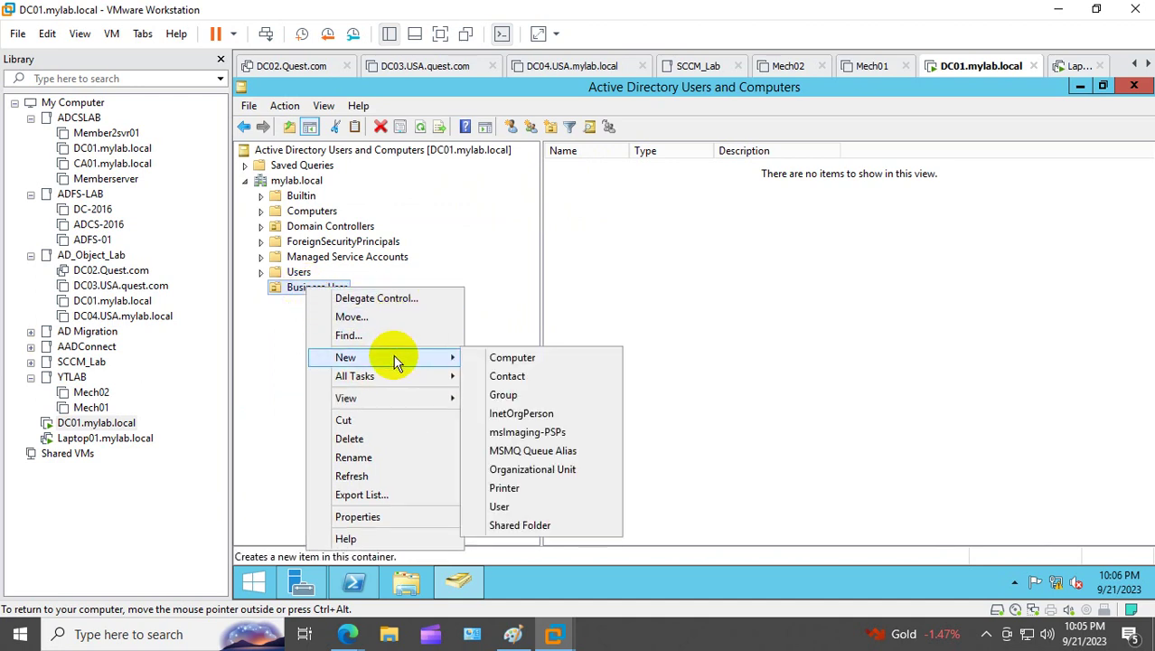
pyautogui.click(522, 508)
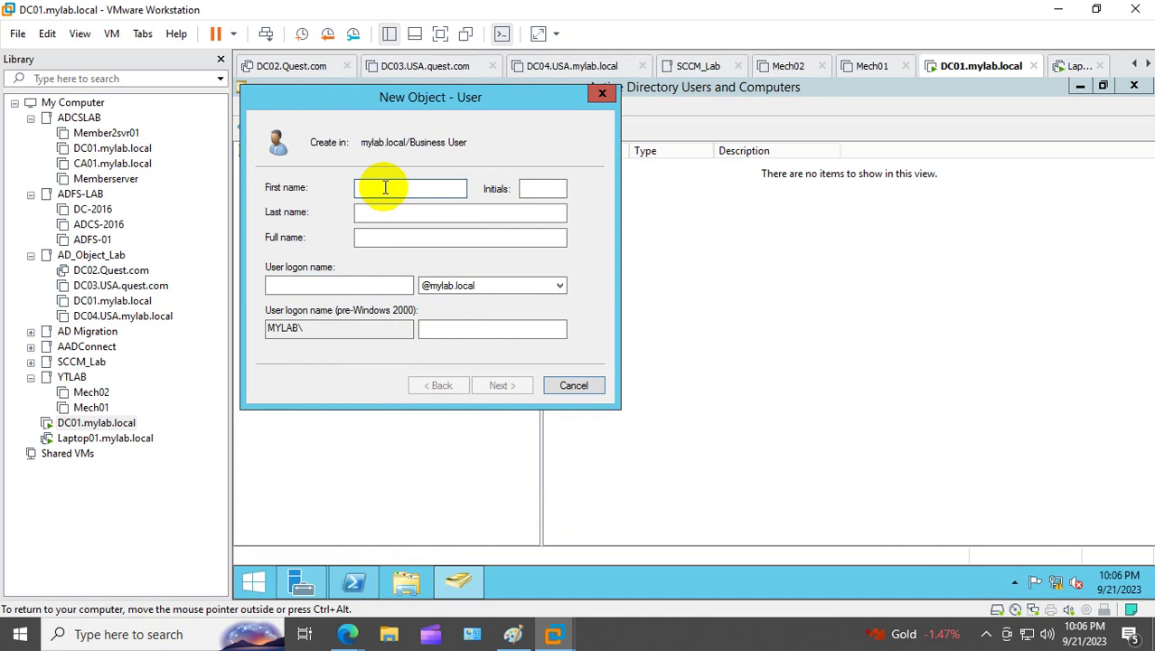
pyautogui.write('Swapan')
pyautogui.press('Tab')
pyautogui.press('Tab')
pyautogui.press('Tab')
pyautogui.press('Tab')
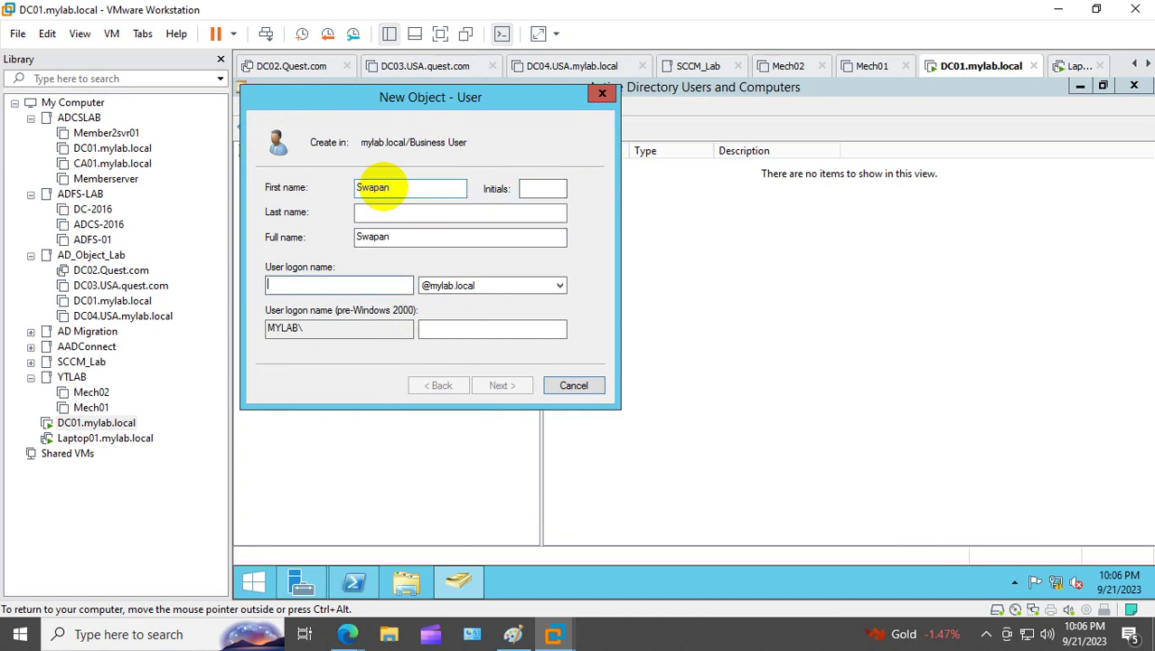
pyautogui.write('S')
pyautogui.press('BackSpace')
pyautogui.write('100')
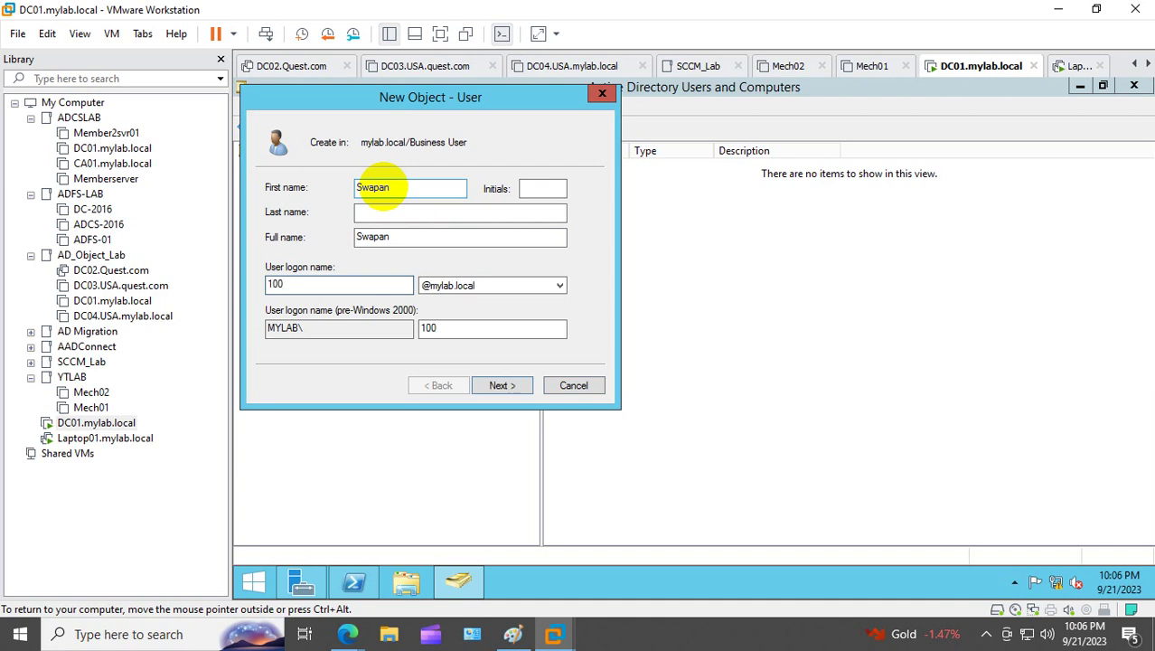
# Step: Set the password without forced change at next logon and finish the user wizard
pyautogui.click(503, 384)
pyautogui.click(289, 250)
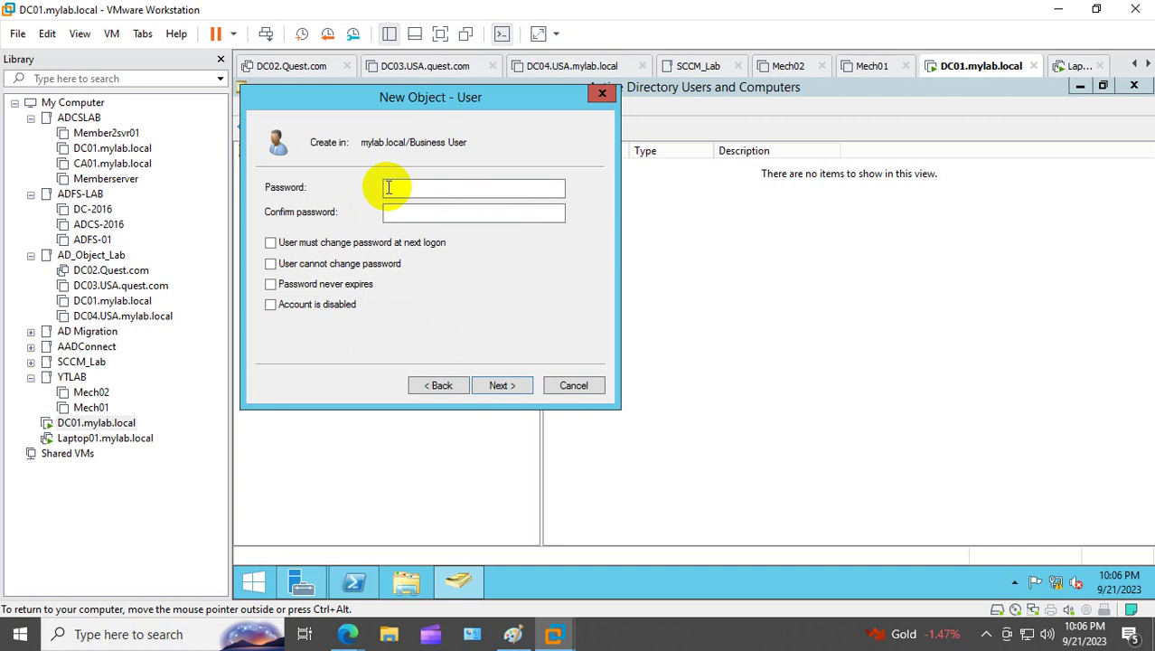
pyautogui.click(481, 194)
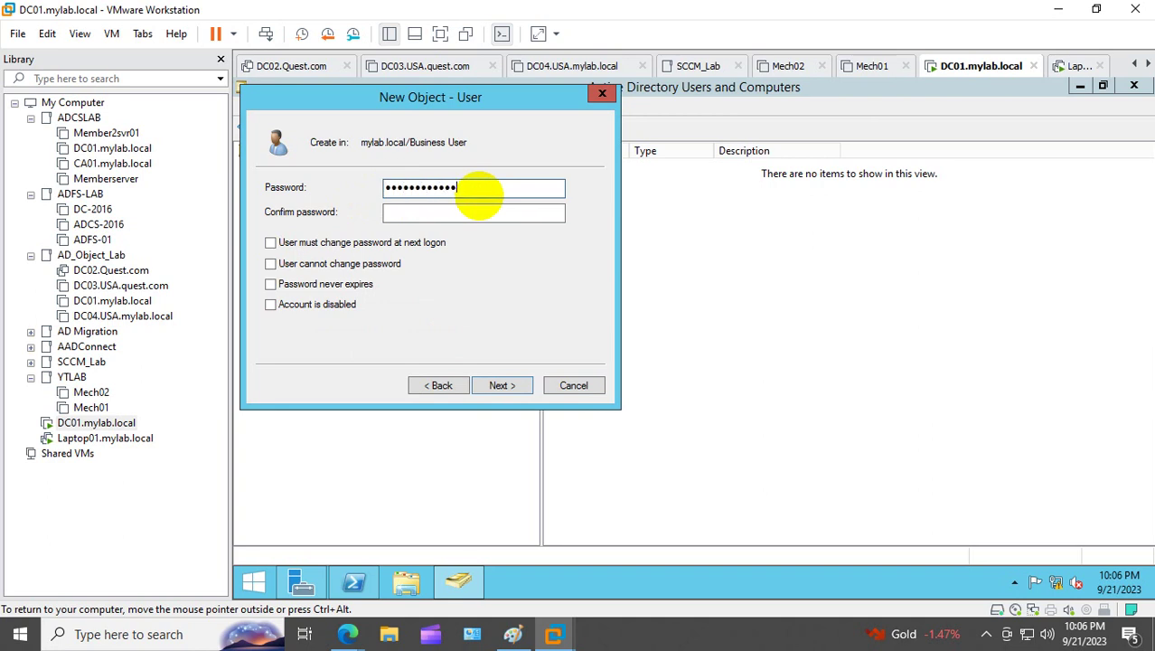
pyautogui.press('Tab')
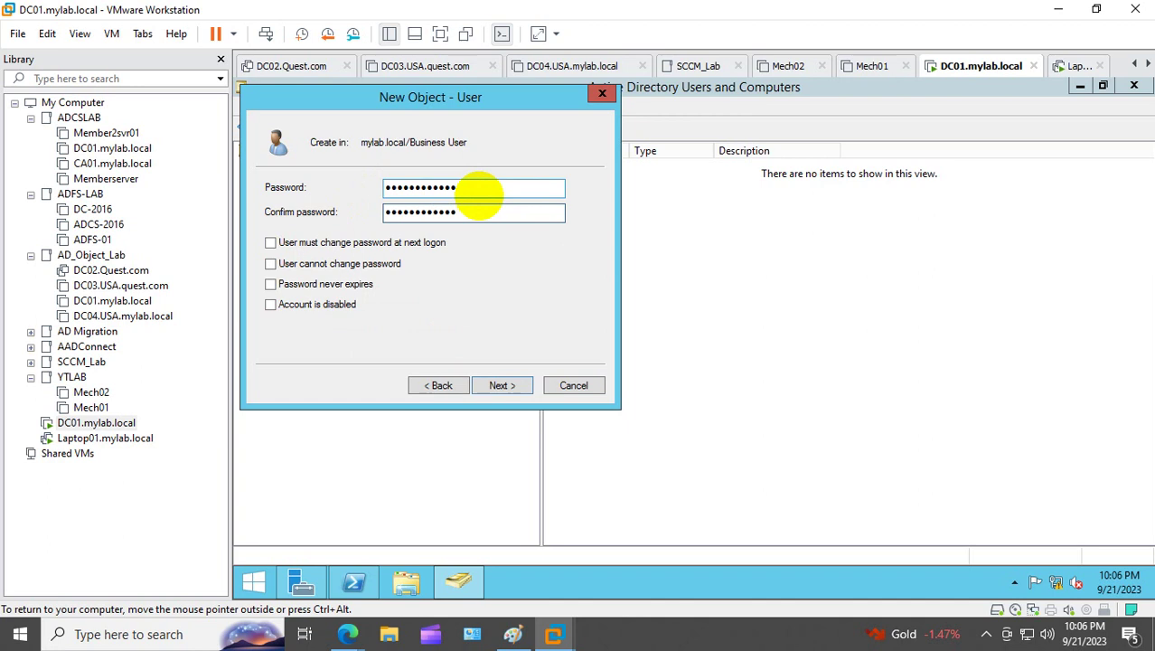
pyautogui.click(502, 385)
pyautogui.click(501, 385)
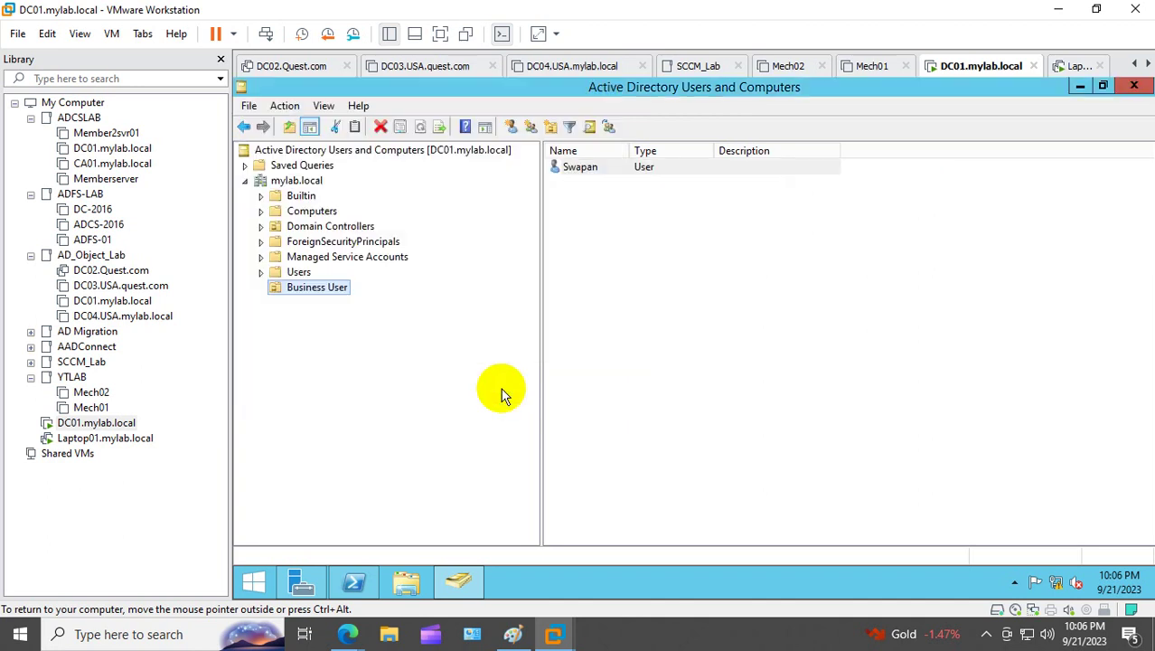
# Step: Start another new user in Business User with first name An and logon name 200
pyautogui.rightClick(299, 290)
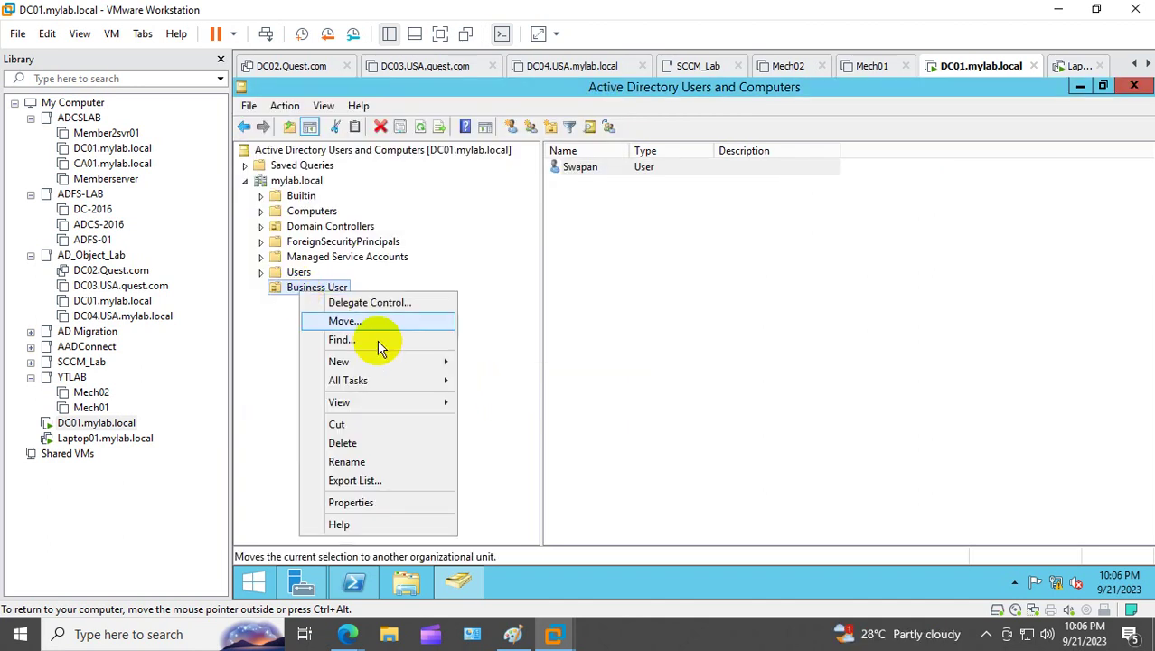
pyautogui.moveTo(380, 361)
pyautogui.click(504, 512)
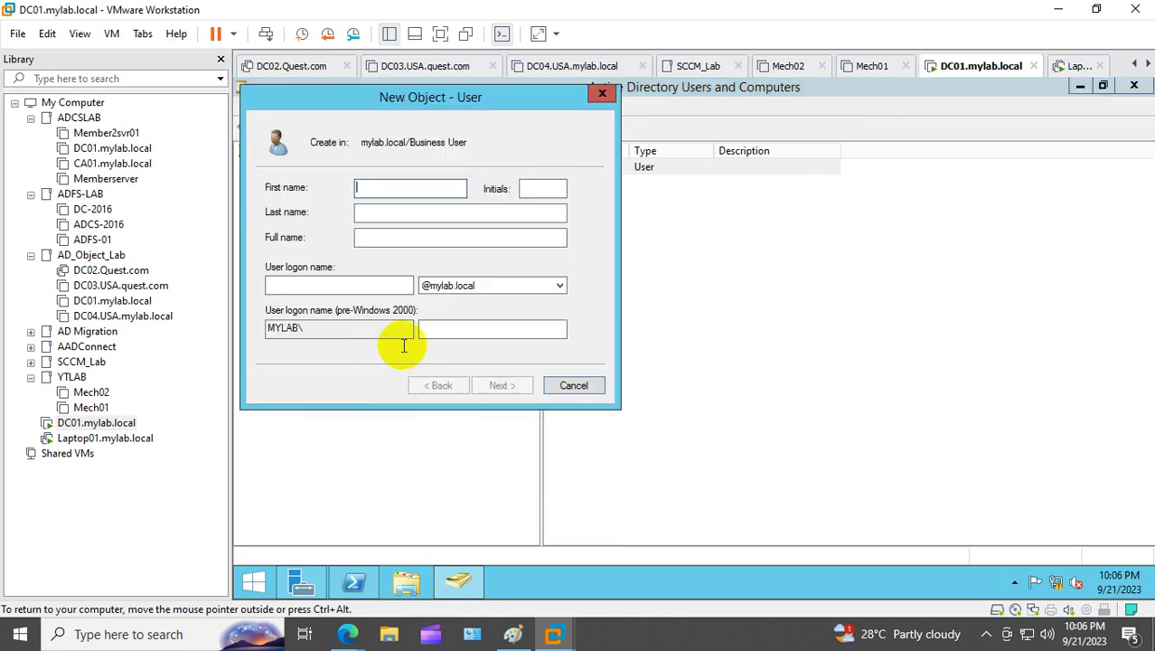
pyautogui.write('An')
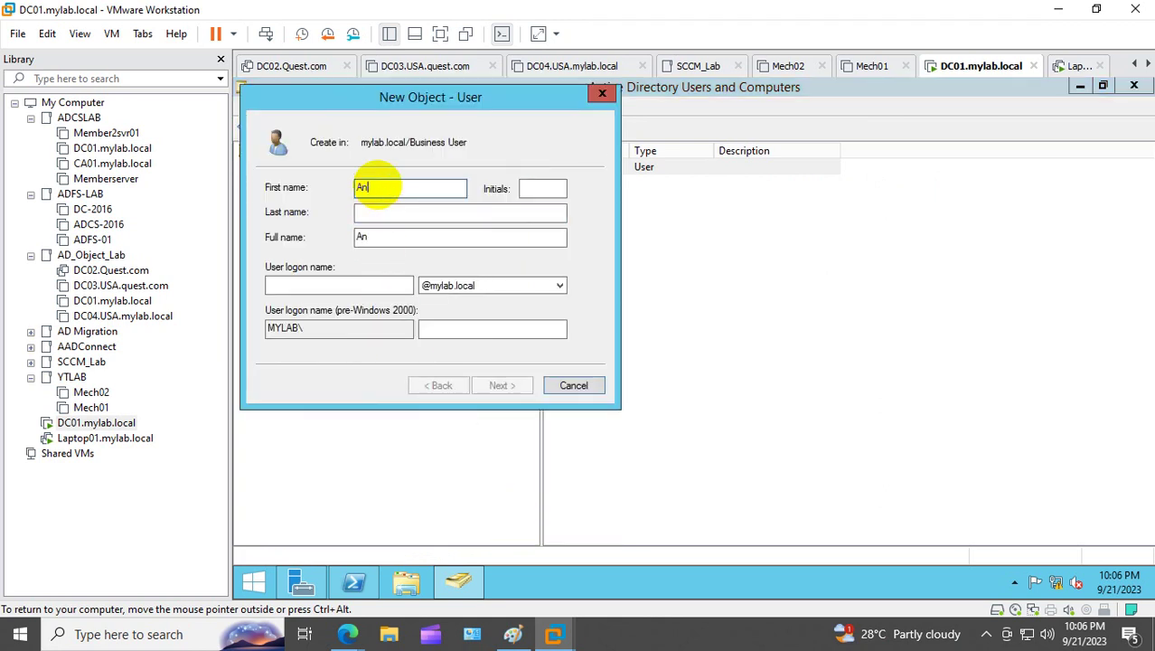
pyautogui.press('Tab')
pyautogui.press('Tab')
pyautogui.press('Tab')
pyautogui.press('Tab')
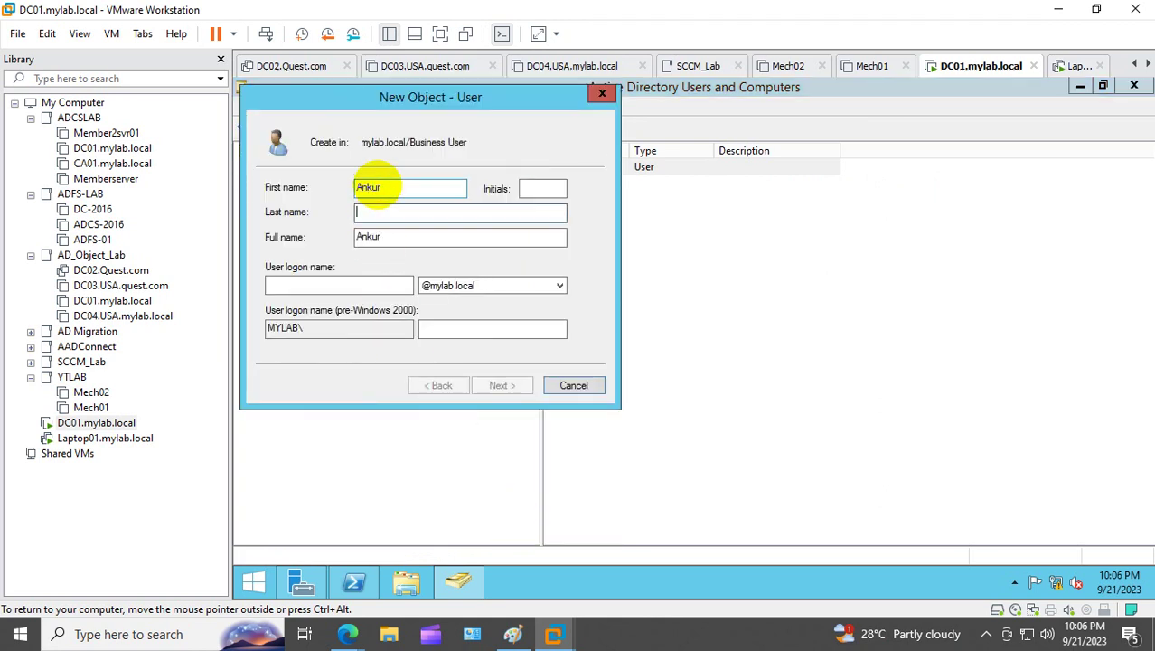
pyautogui.write('200')
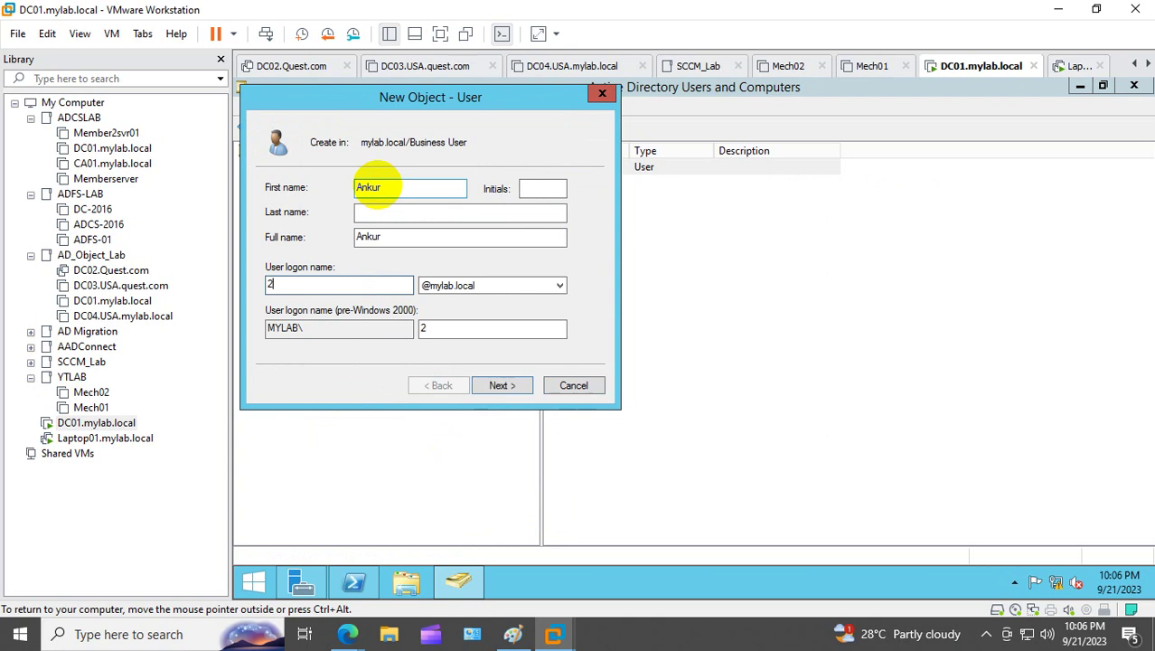
# Step: Give the account a password, disable forced change at next logon, and finish
pyautogui.click(502, 385)
pyautogui.click(271, 242)
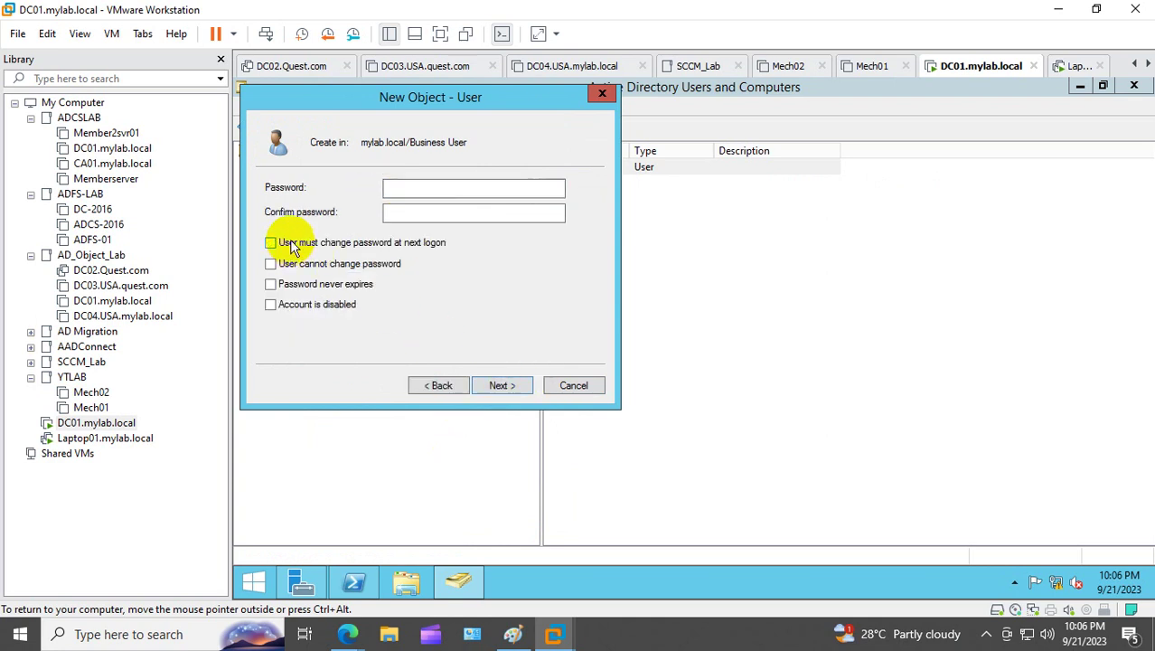
pyautogui.click(412, 187)
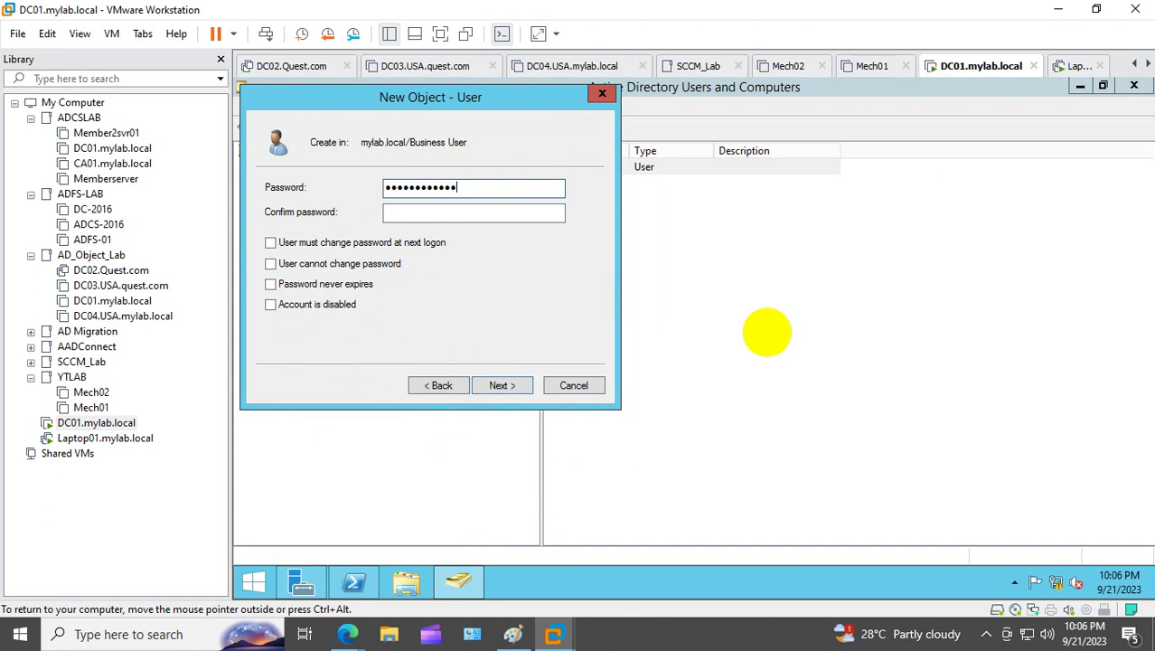
pyautogui.write('Password@123')
pyautogui.press('Tab')
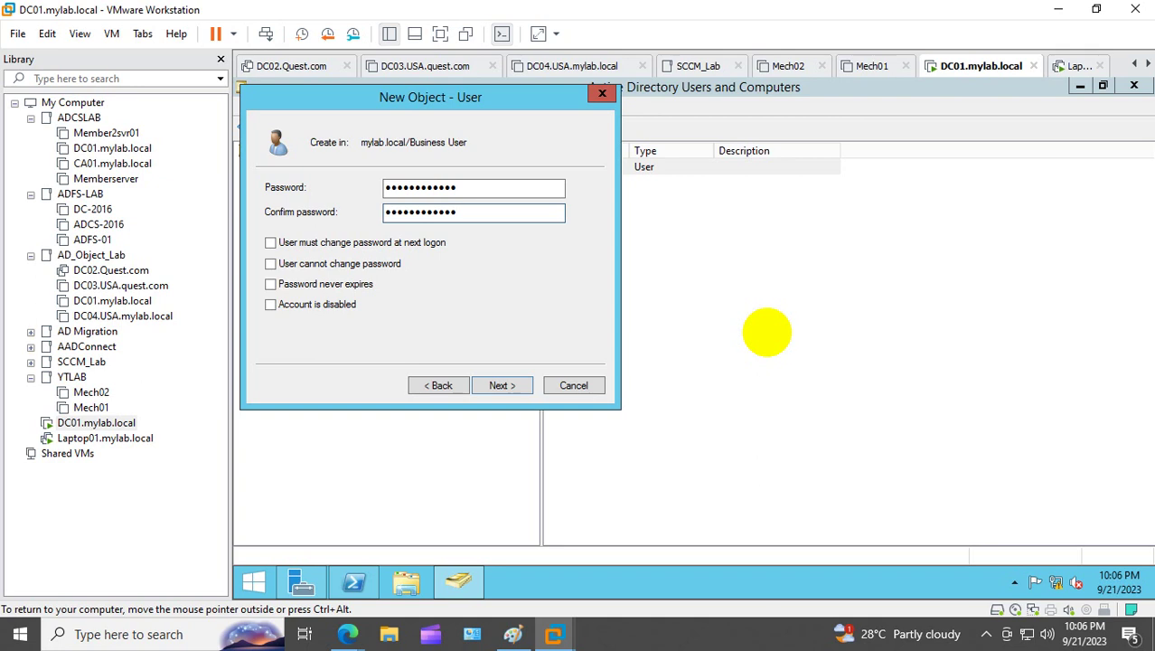
pyautogui.click(503, 386)
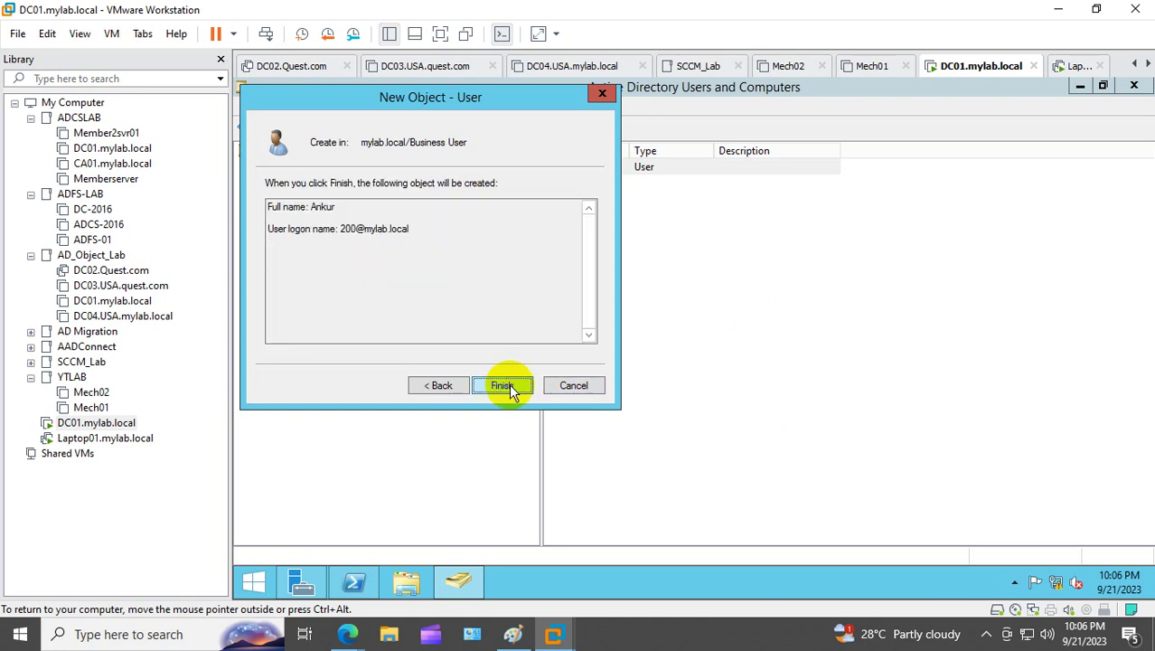
pyautogui.click(503, 386)
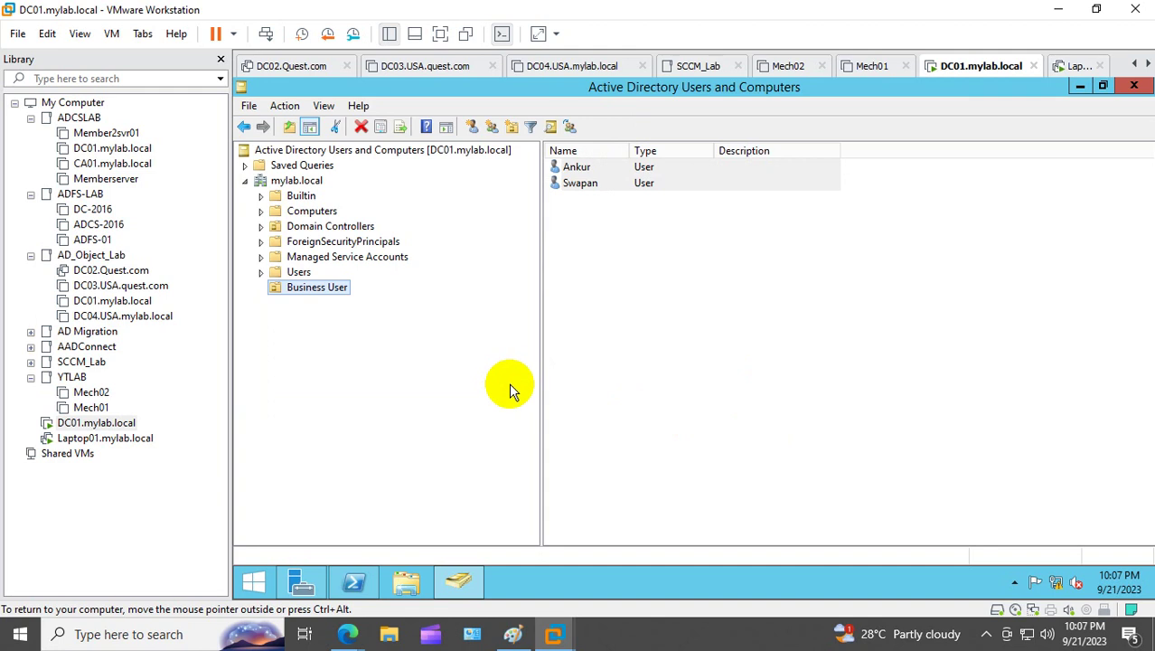
# Step: In a new Edge tab, search Google for 'wallpaper hd' and open the Unsplash page
pyautogui.moveTo(344, 638)
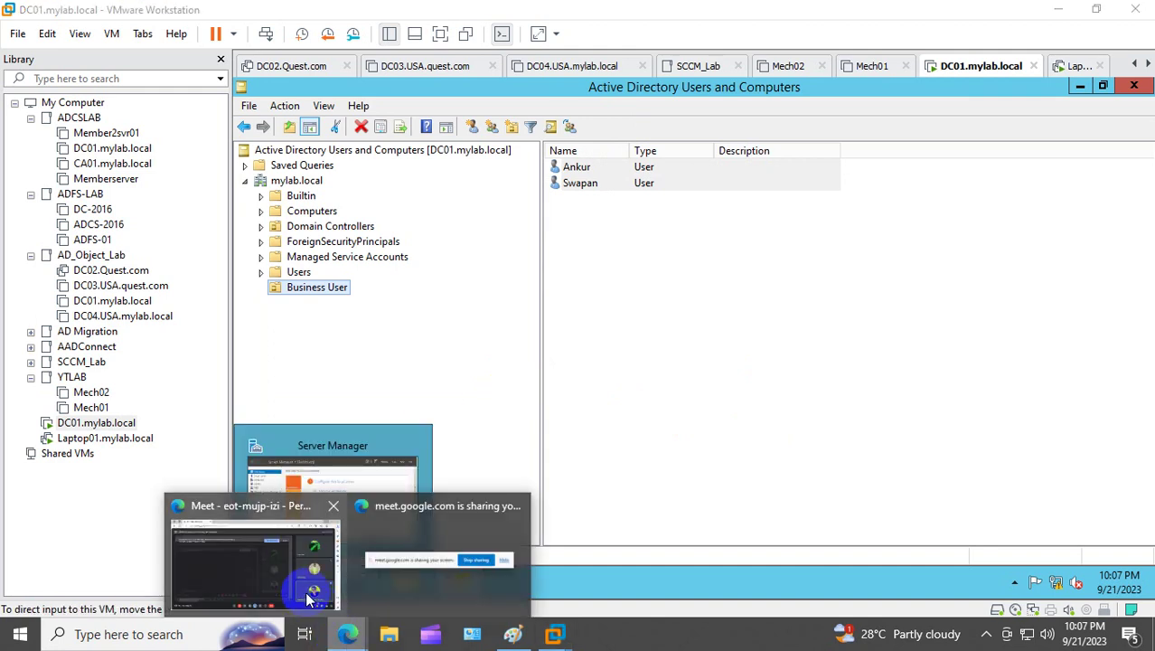
pyautogui.click(291, 555)
pyautogui.click(295, 15)
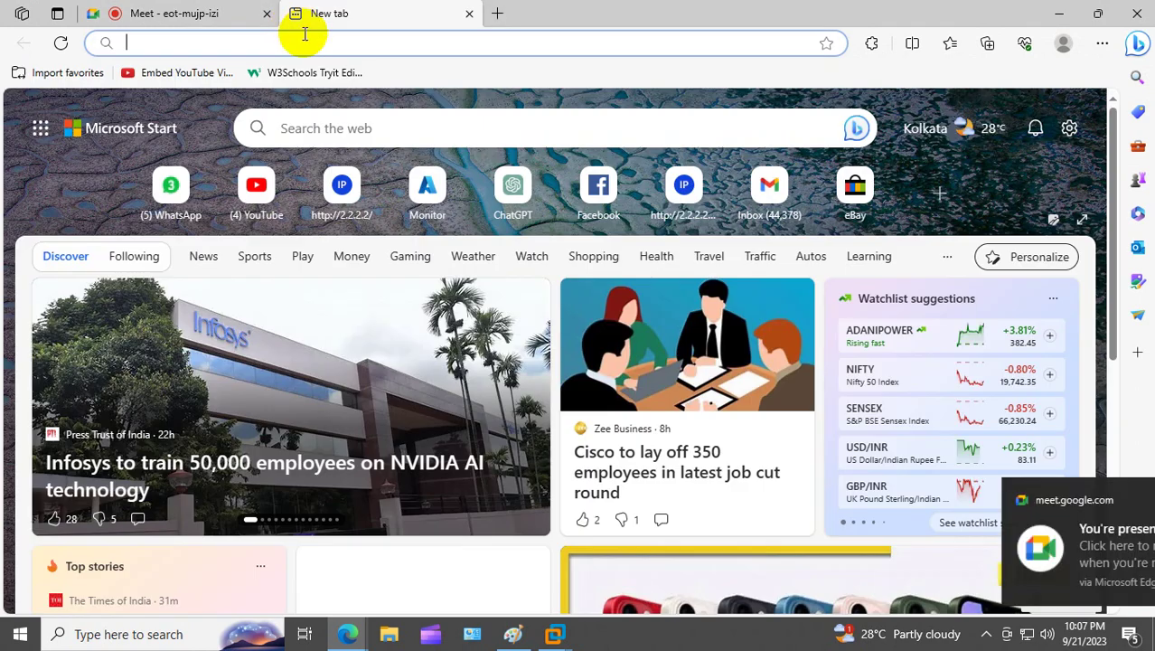
pyautogui.click(310, 40)
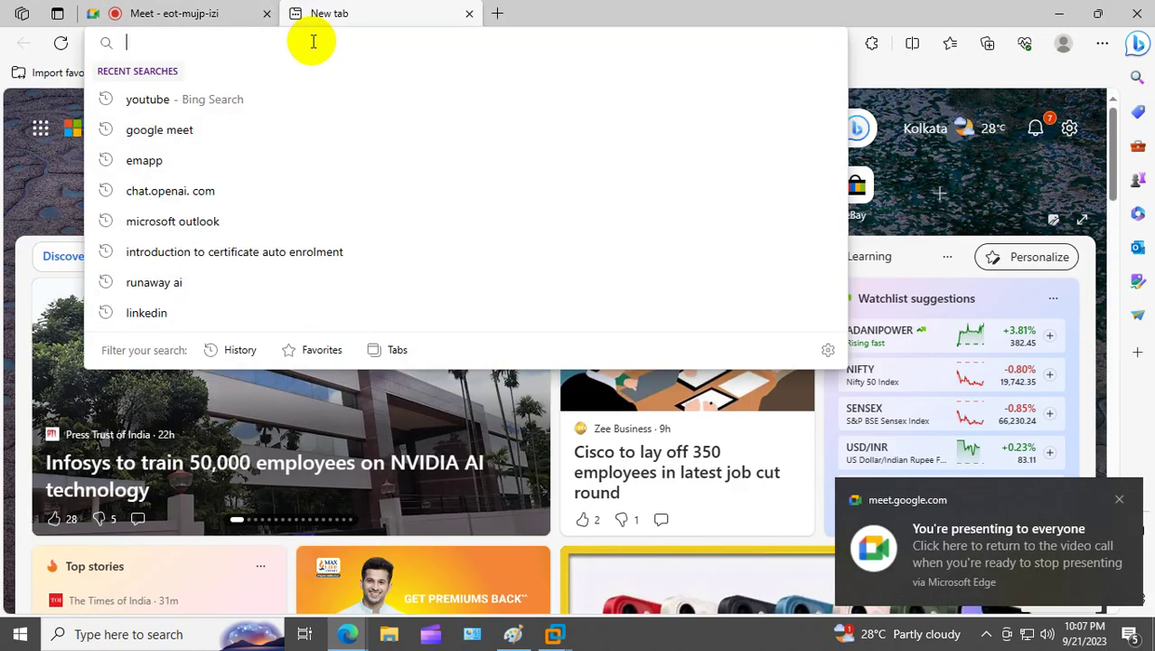
pyautogui.write('google.com')
pyautogui.press('Return')
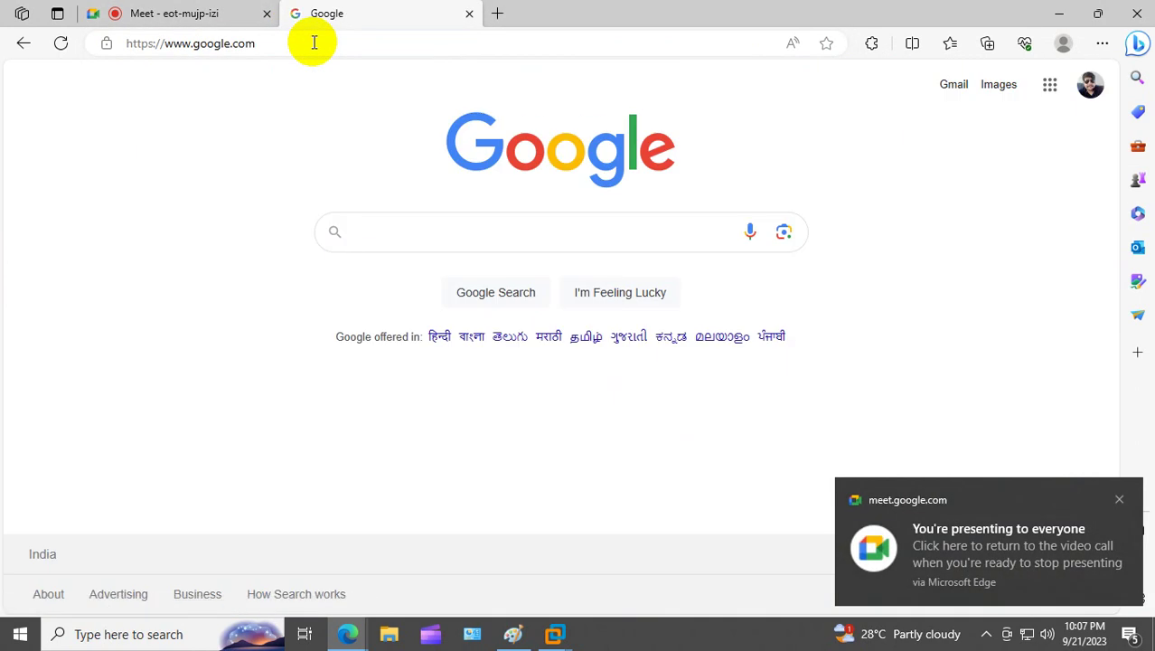
pyautogui.write('wallap')
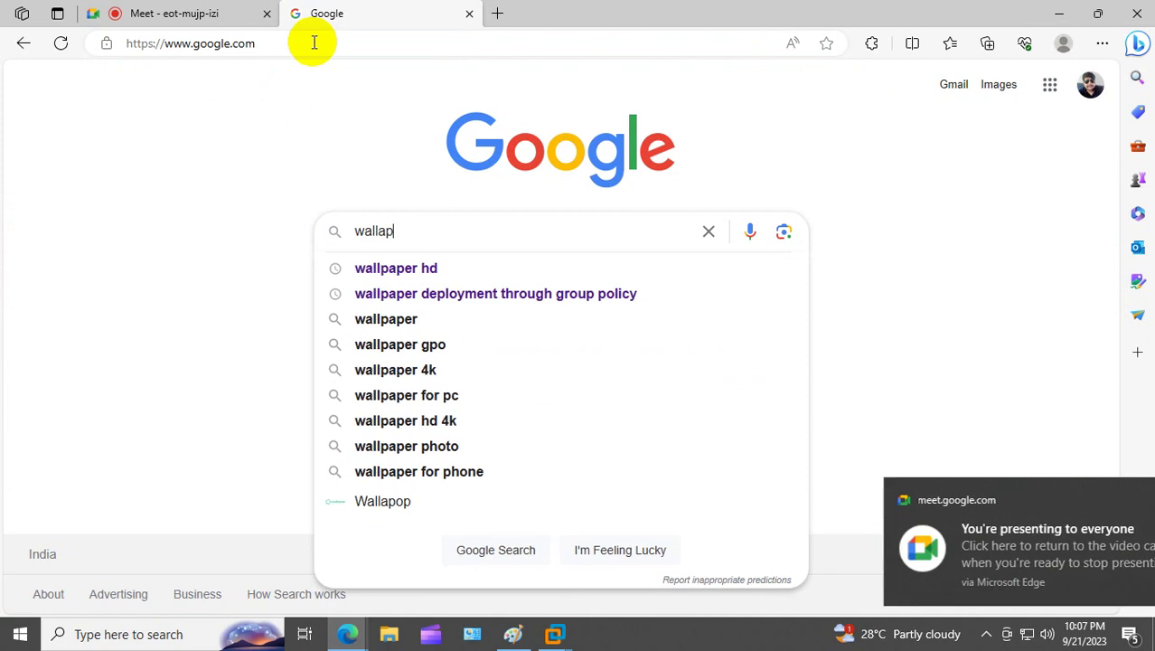
pyautogui.click(421, 268)
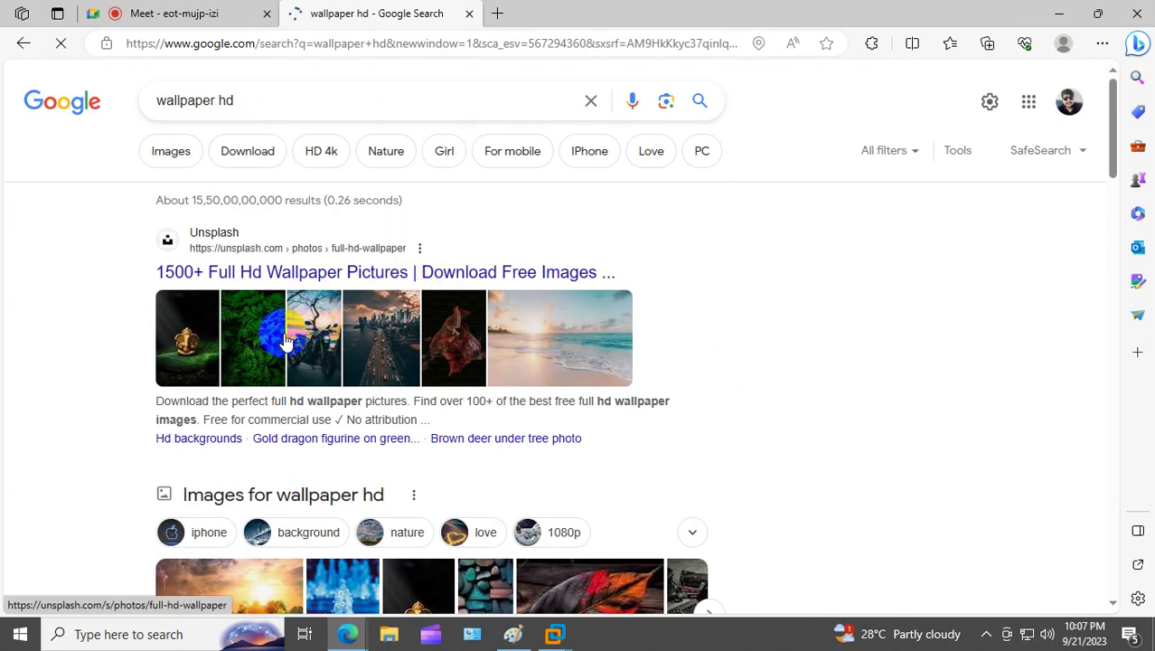
pyautogui.click(210, 339)
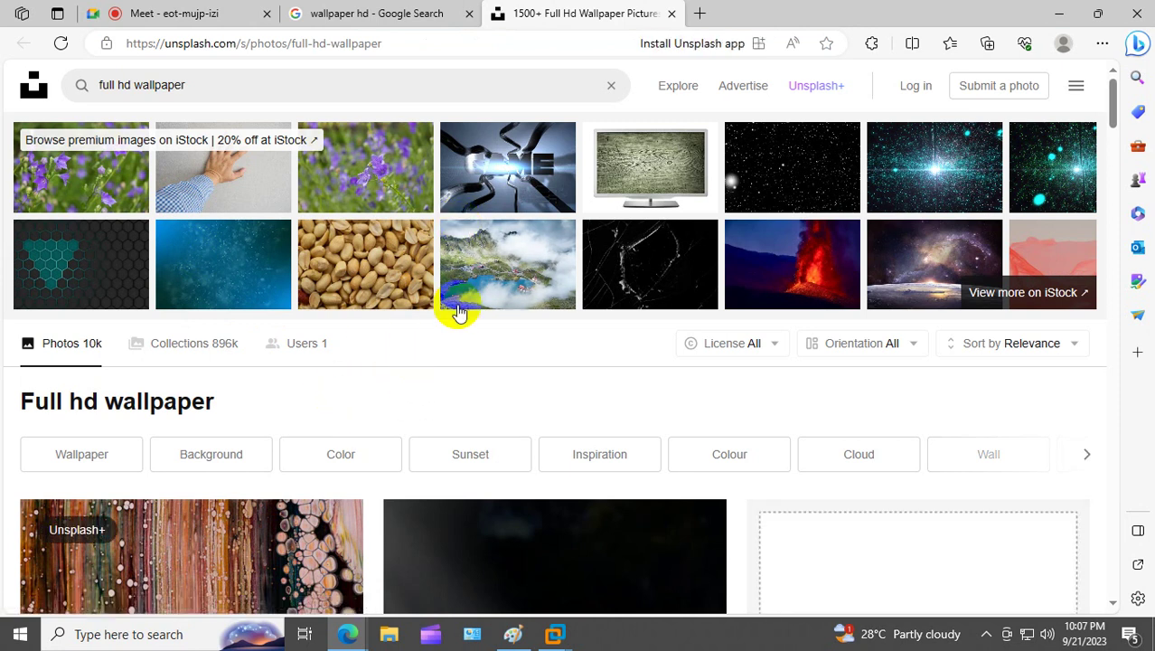
# Step: Save the golden Ganesha image to the Desktop as ga.jpg using the All files type
pyautogui.moveTo(1114, 95); pyautogui.dragTo(1110, 138)
pyautogui.rightClick(549, 333)
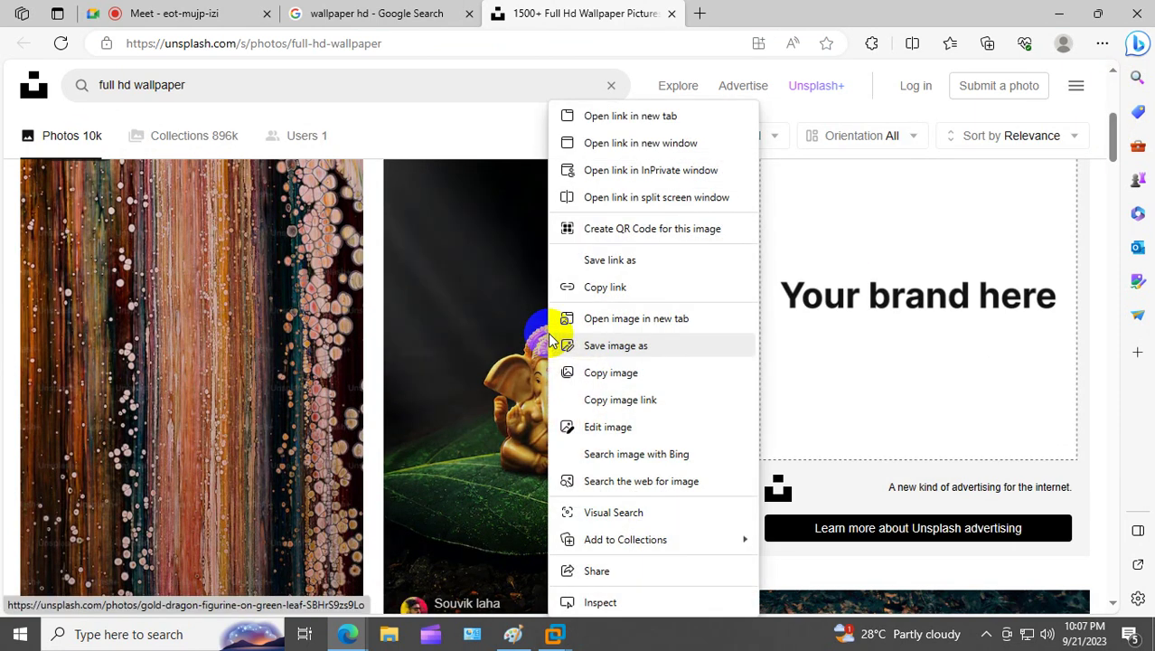
pyautogui.click(632, 342)
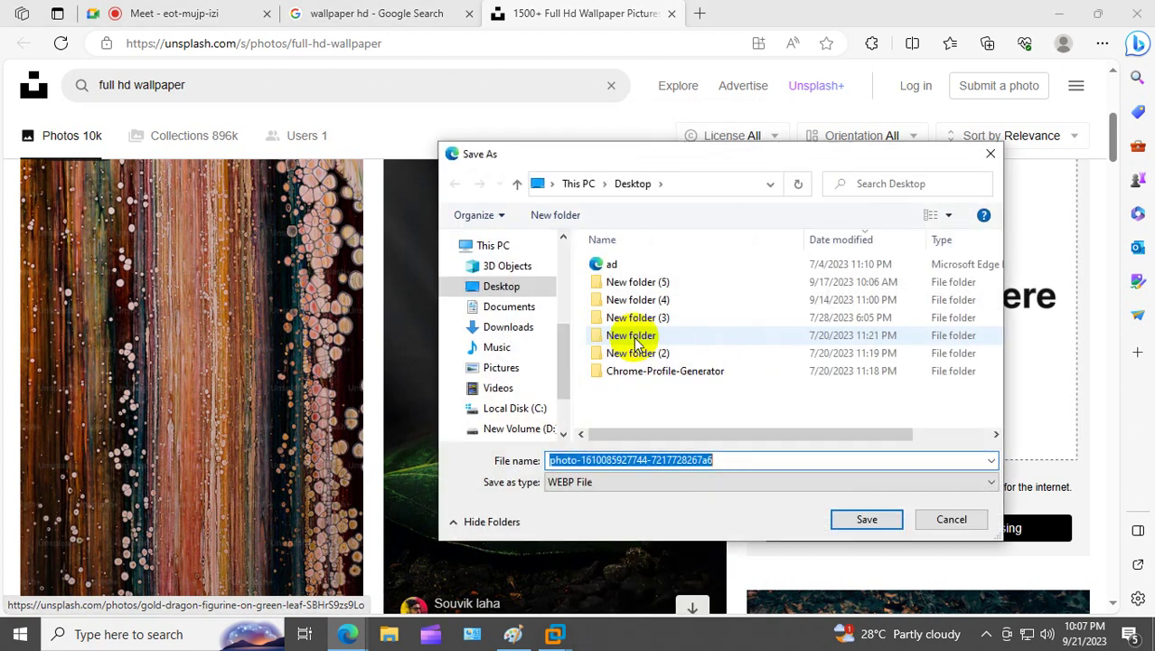
pyautogui.click(532, 288)
pyautogui.click(722, 459)
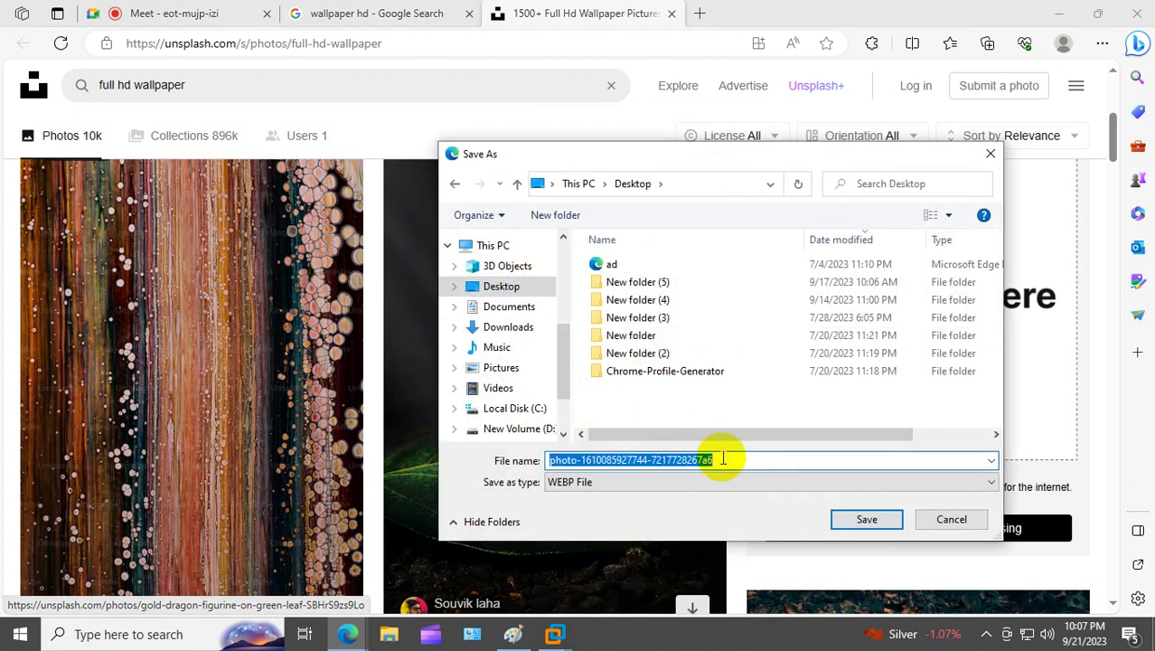
pyautogui.write('ga.jpg')
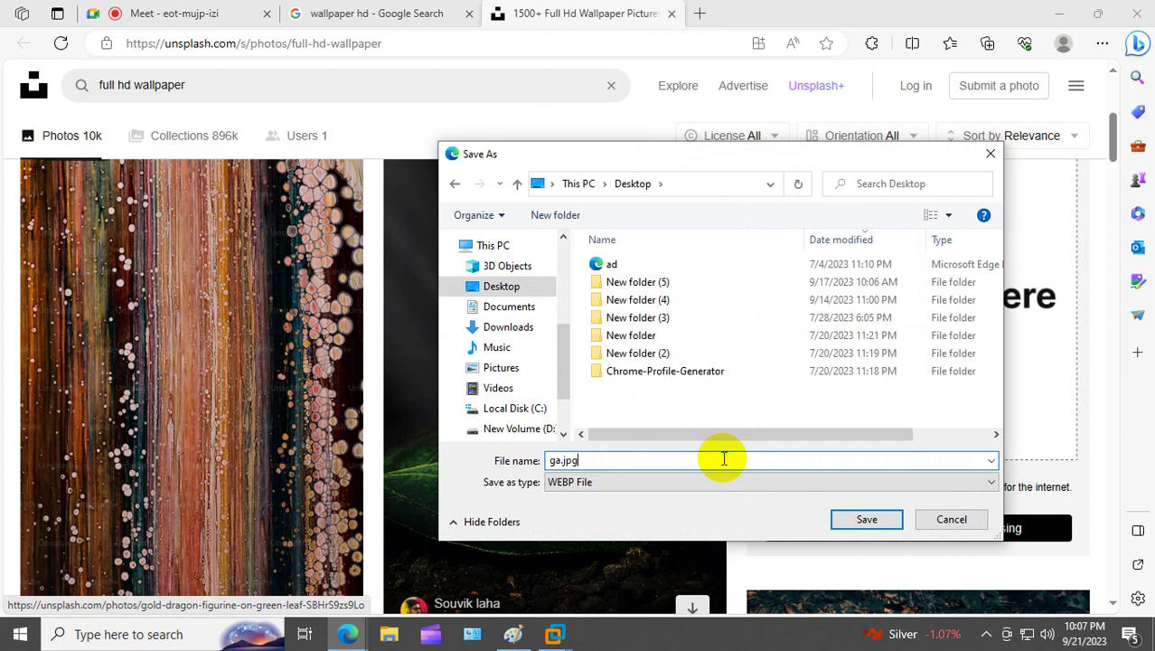
pyautogui.click(670, 481)
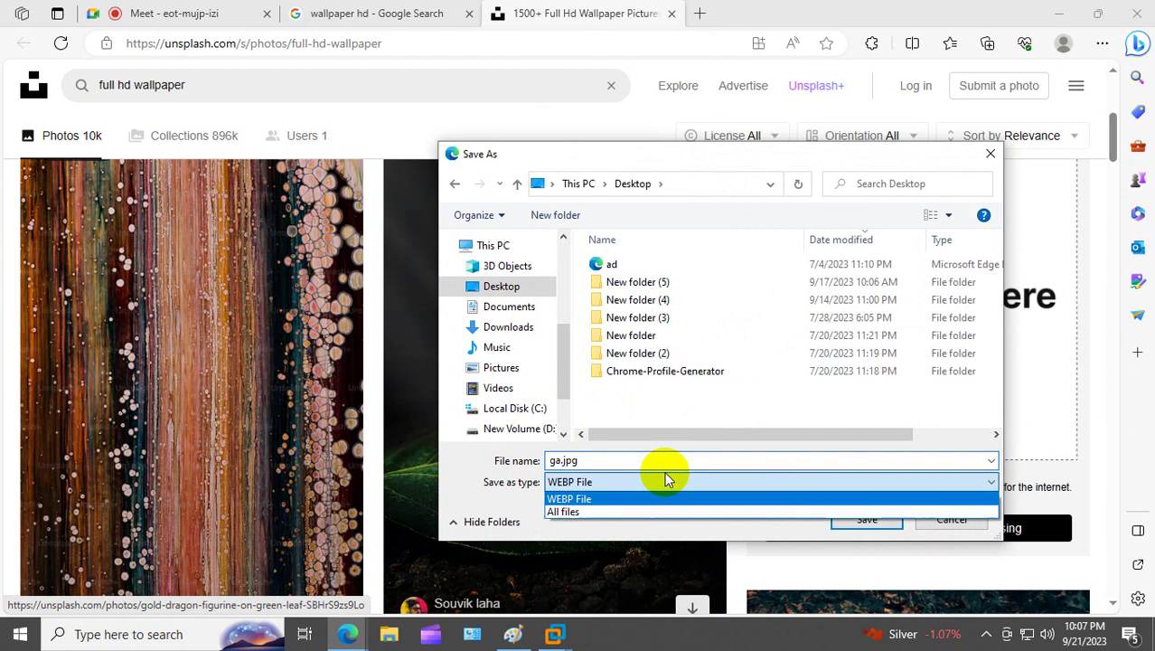
pyautogui.click(589, 513)
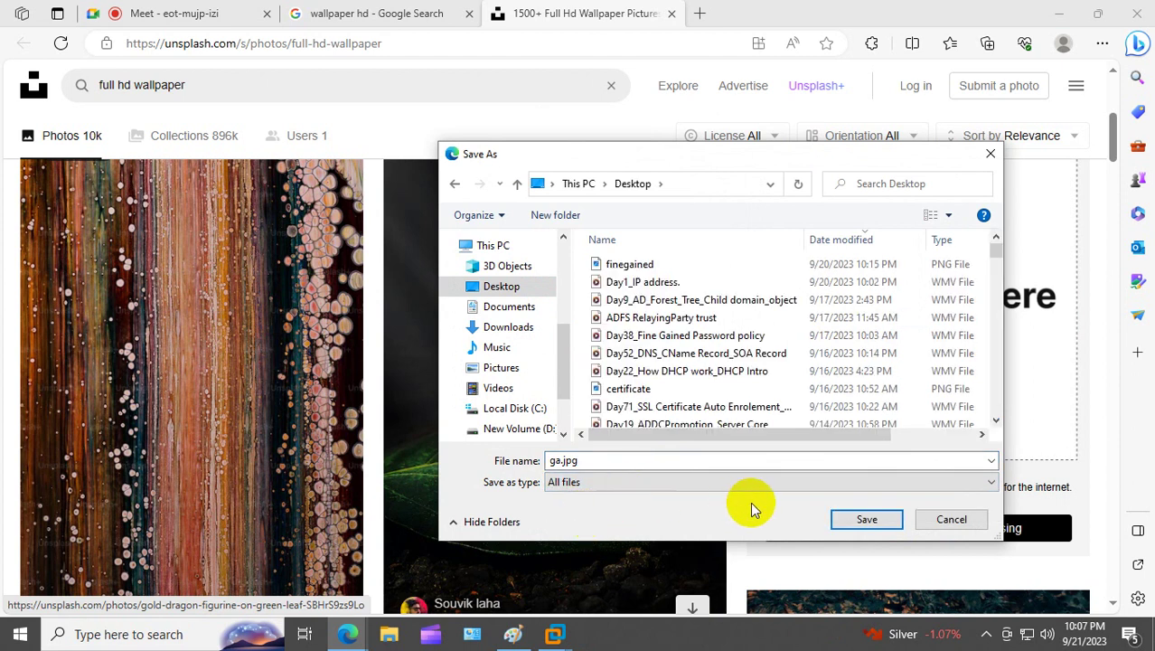
pyautogui.click(848, 517)
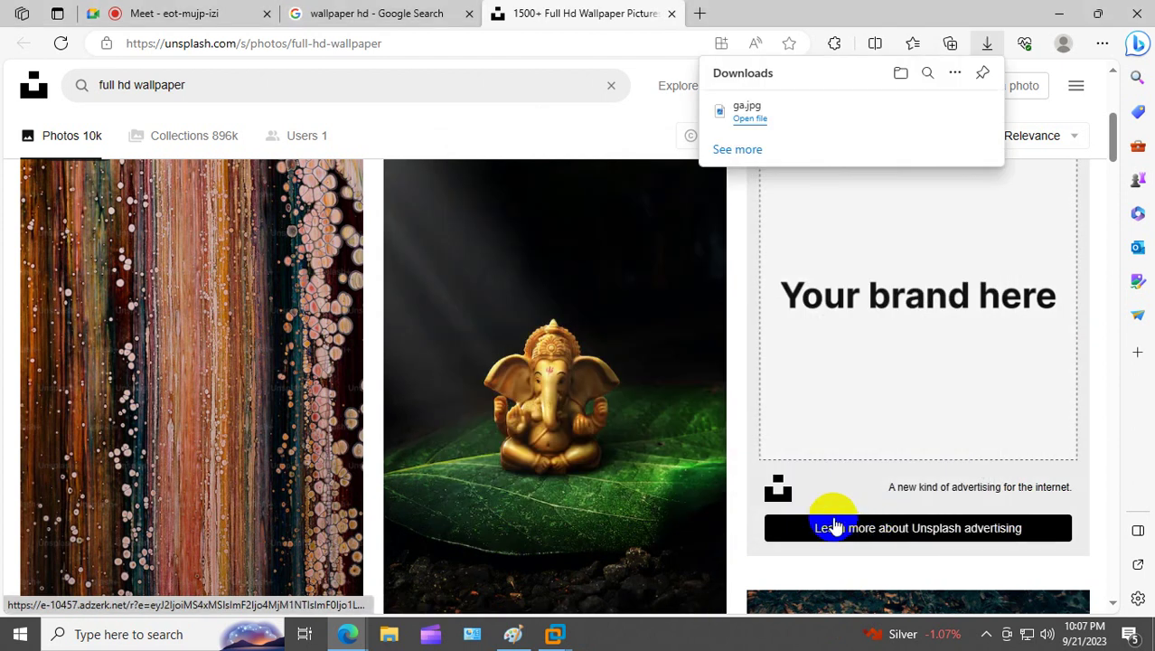
# Step: Open the downloaded ga.jpg, browse the Unsplash photos, then close the photo view
pyautogui.click(751, 123)
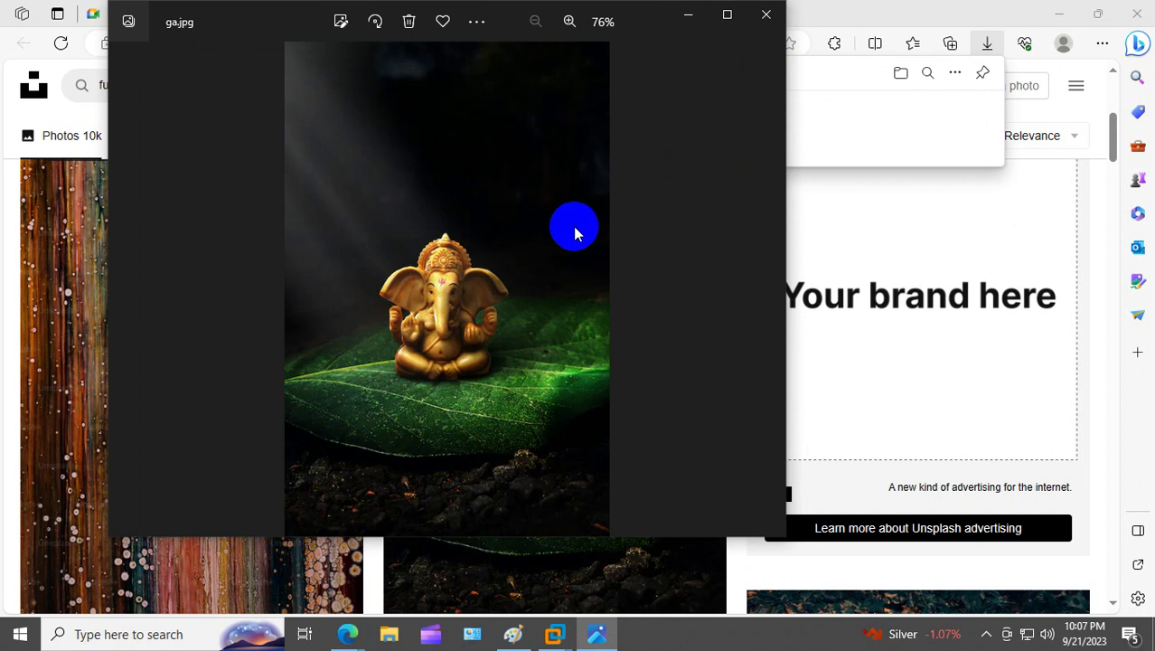
pyautogui.click(389, 560)
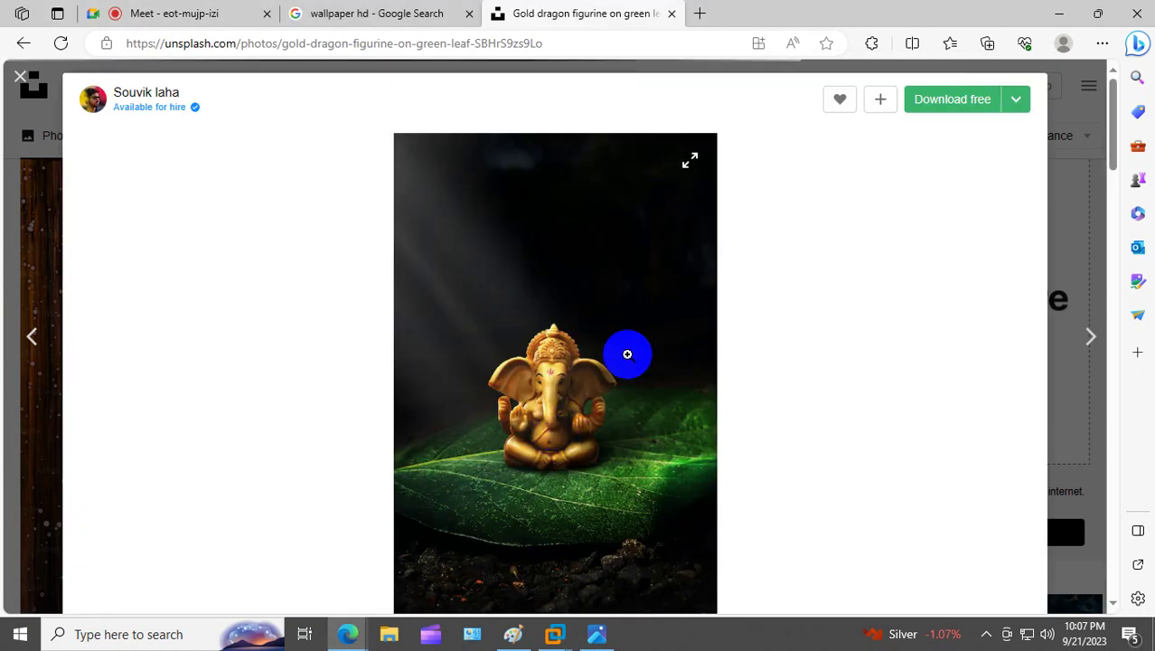
pyautogui.click(22, 288)
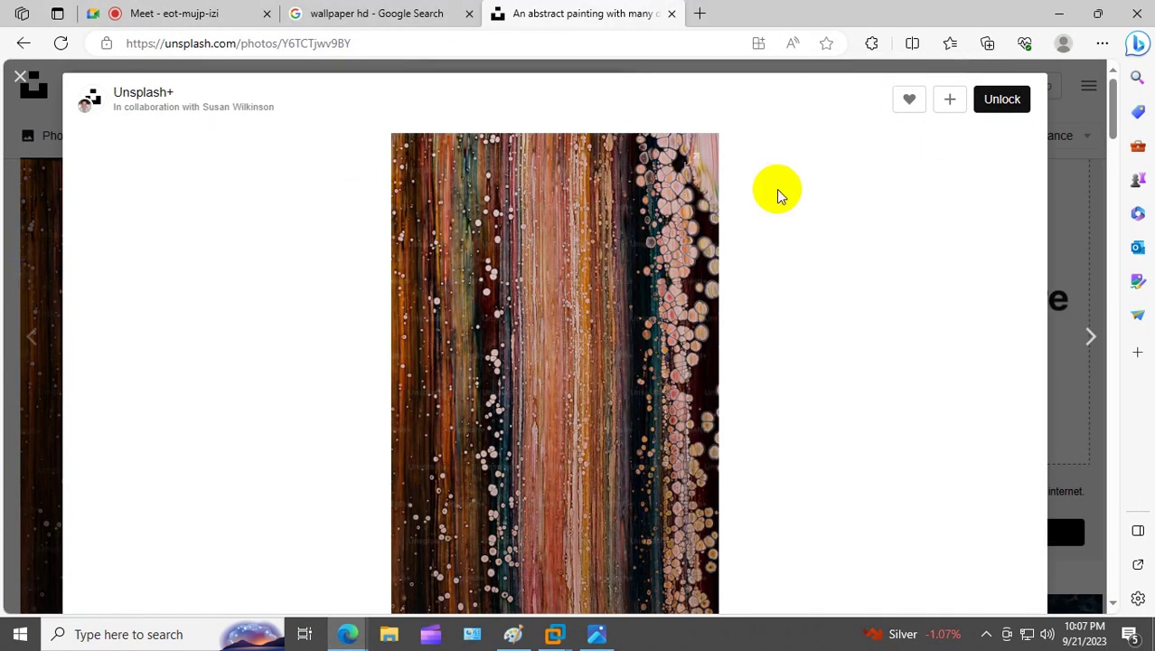
pyautogui.click(1070, 183)
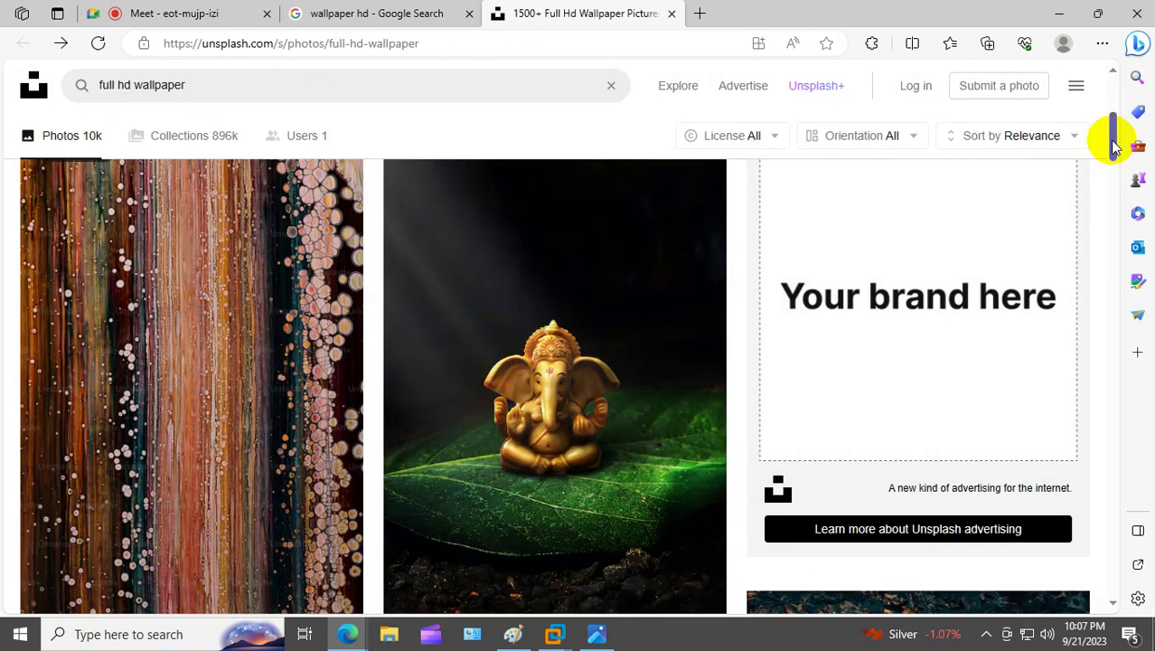
# Step: Save the deer photo to the Desktop as Deer.jpg with All files type
pyautogui.moveTo(1114, 136); pyautogui.dragTo(1113, 195)
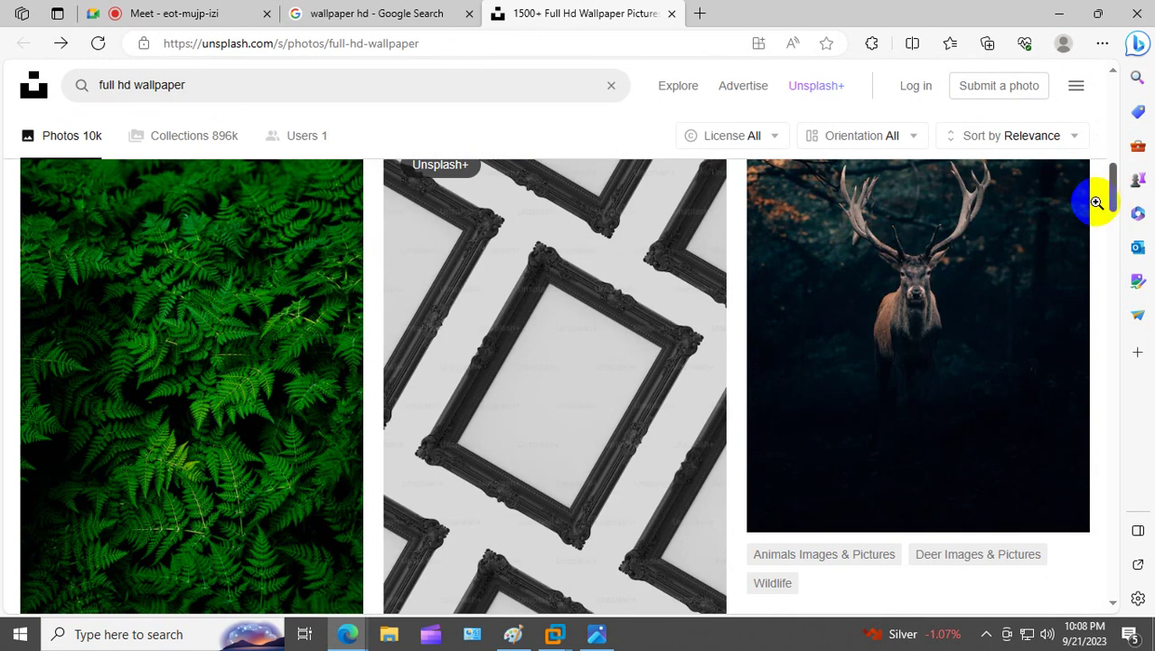
pyautogui.rightClick(884, 284)
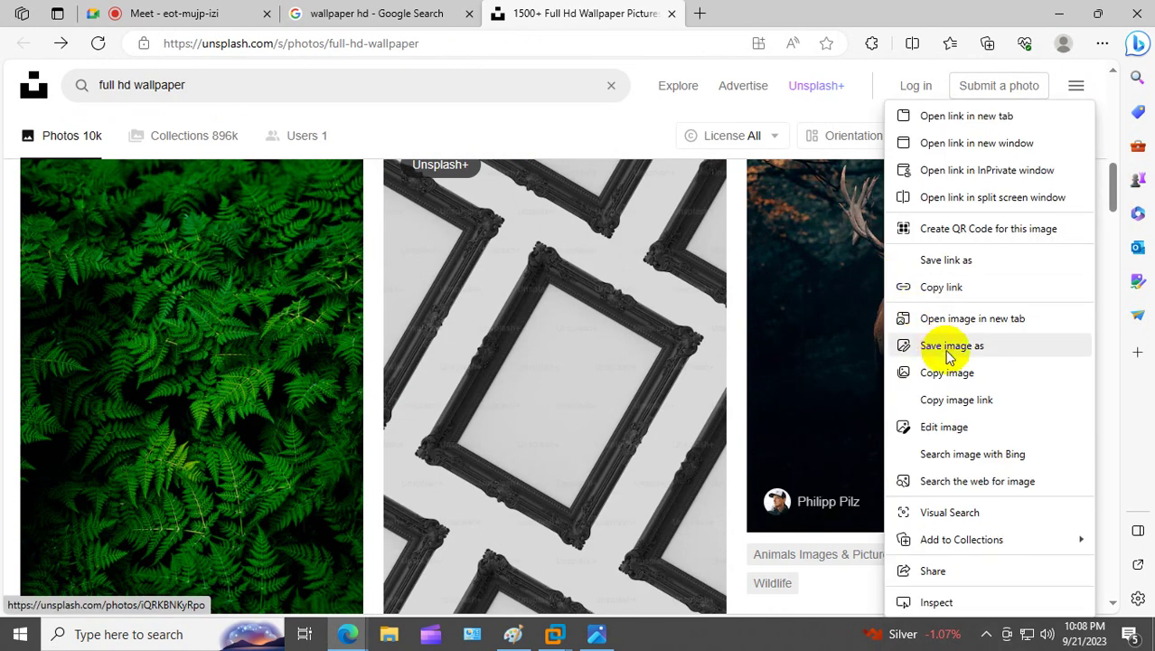
pyautogui.click(949, 347)
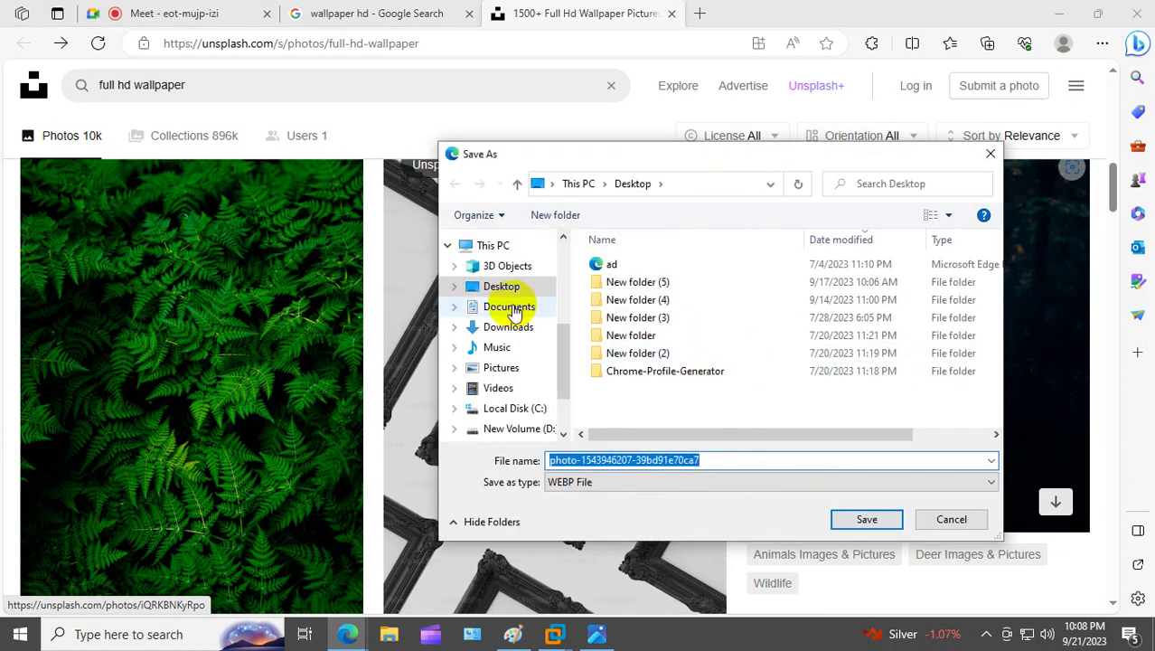
pyautogui.click(512, 289)
pyautogui.click(682, 463)
pyautogui.click(632, 481)
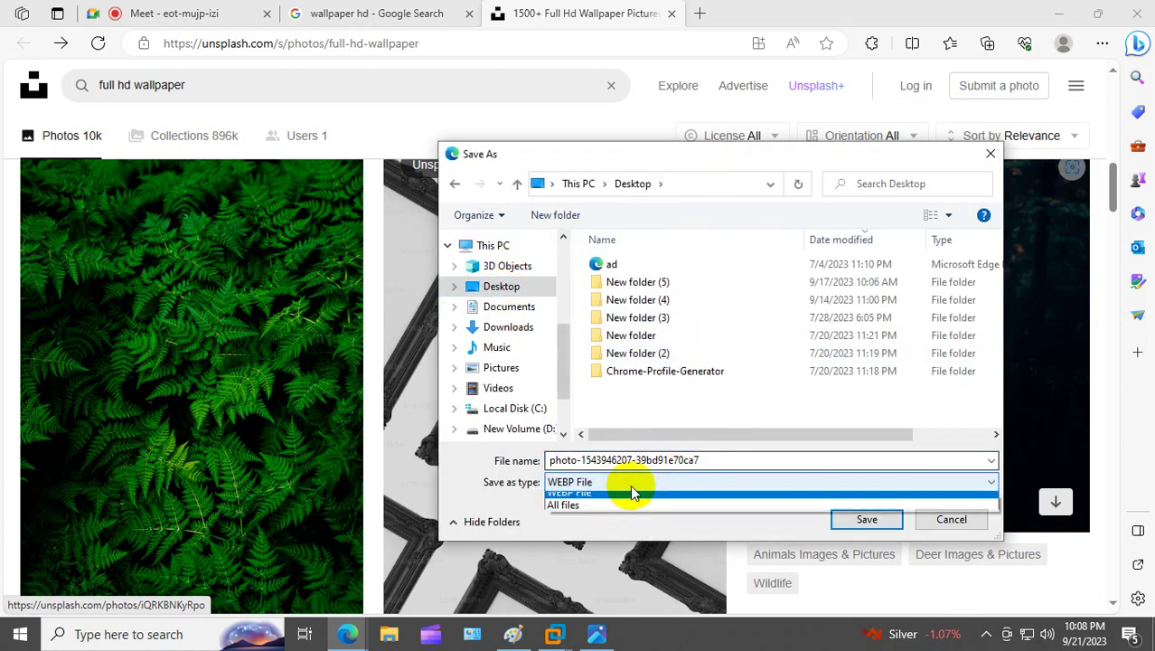
pyautogui.click(588, 507)
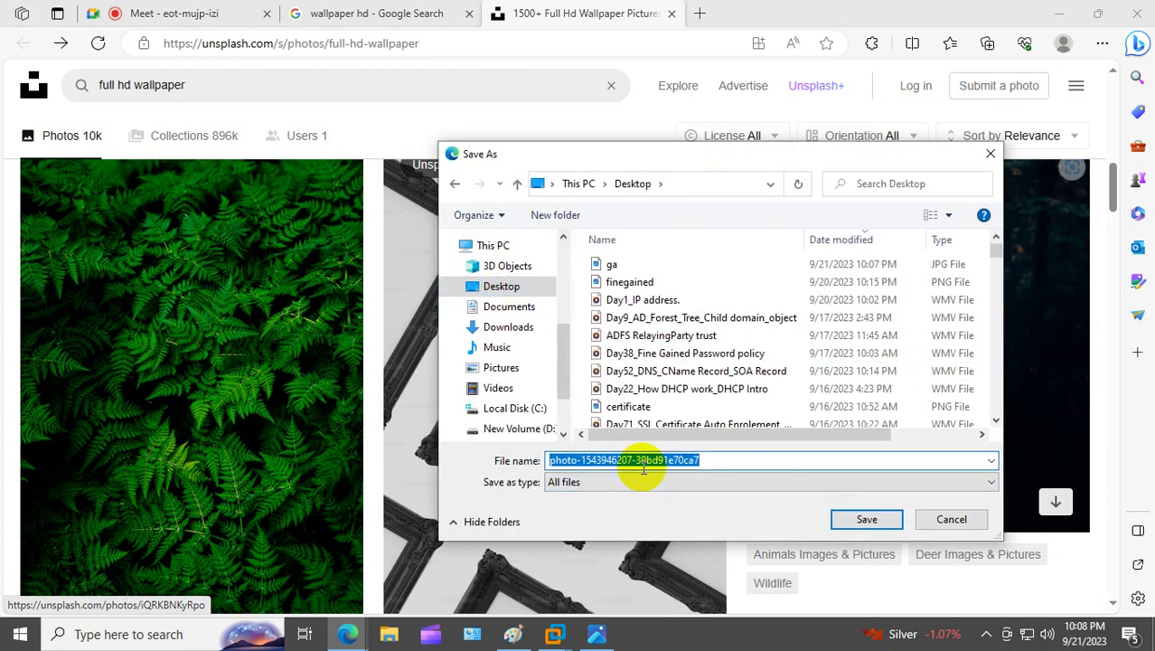
pyautogui.write('Deer.jpg')
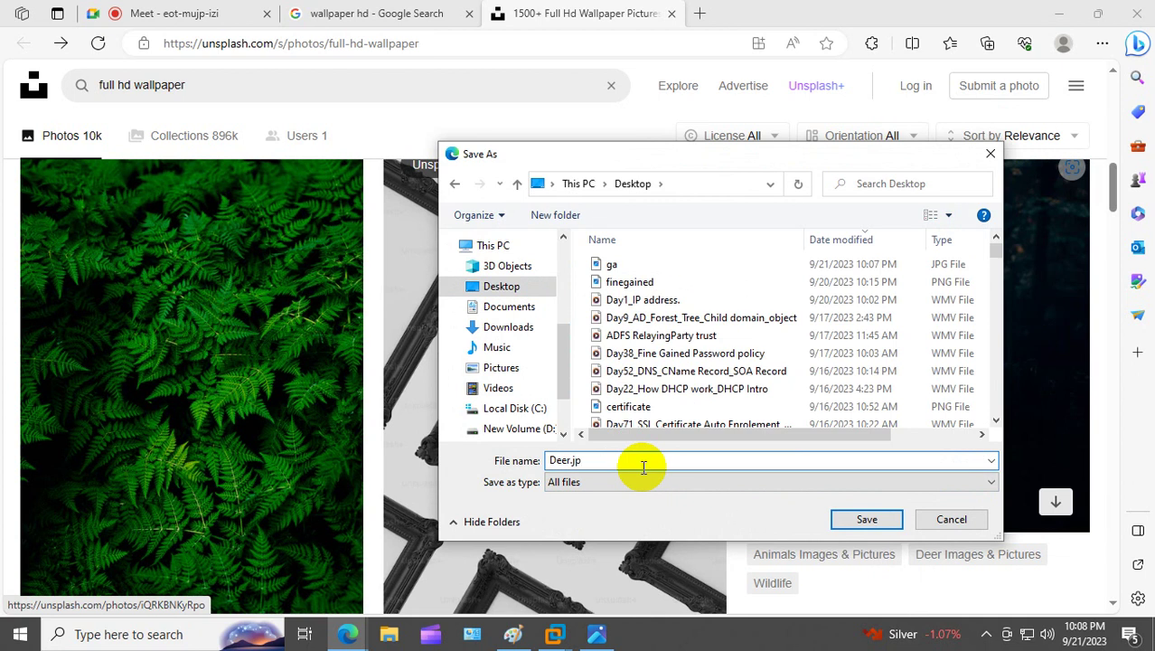
pyautogui.click(845, 520)
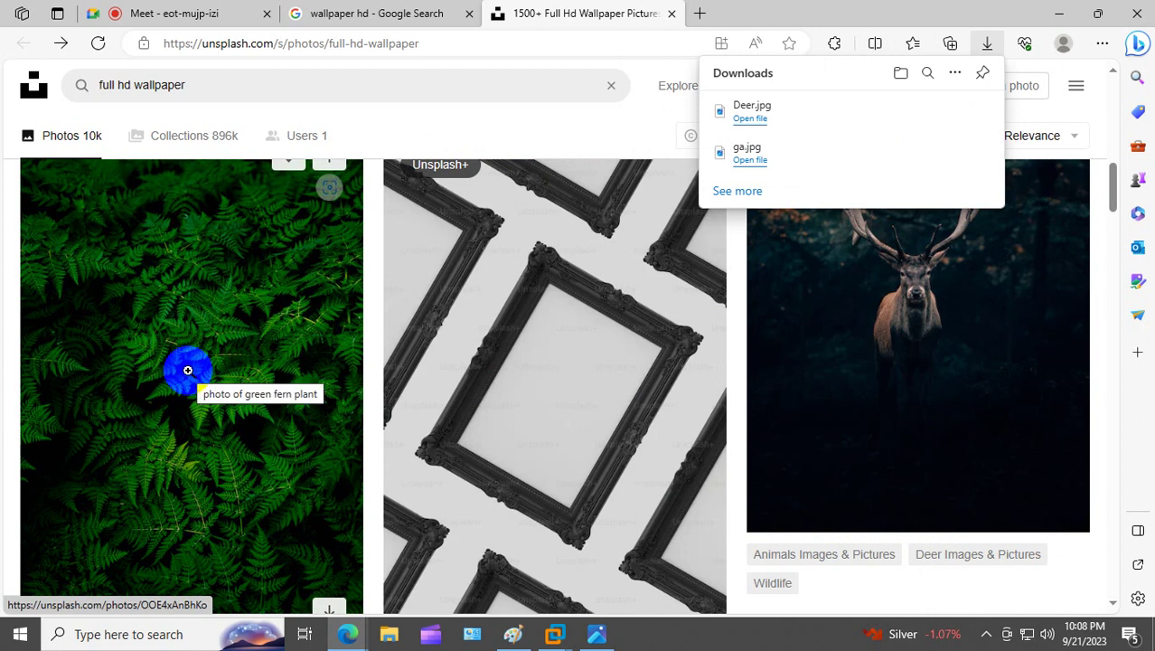
# Step: Save the fern photo to the Desktop as leaf.jpg and show it in its folder
pyautogui.rightClick(192, 369)
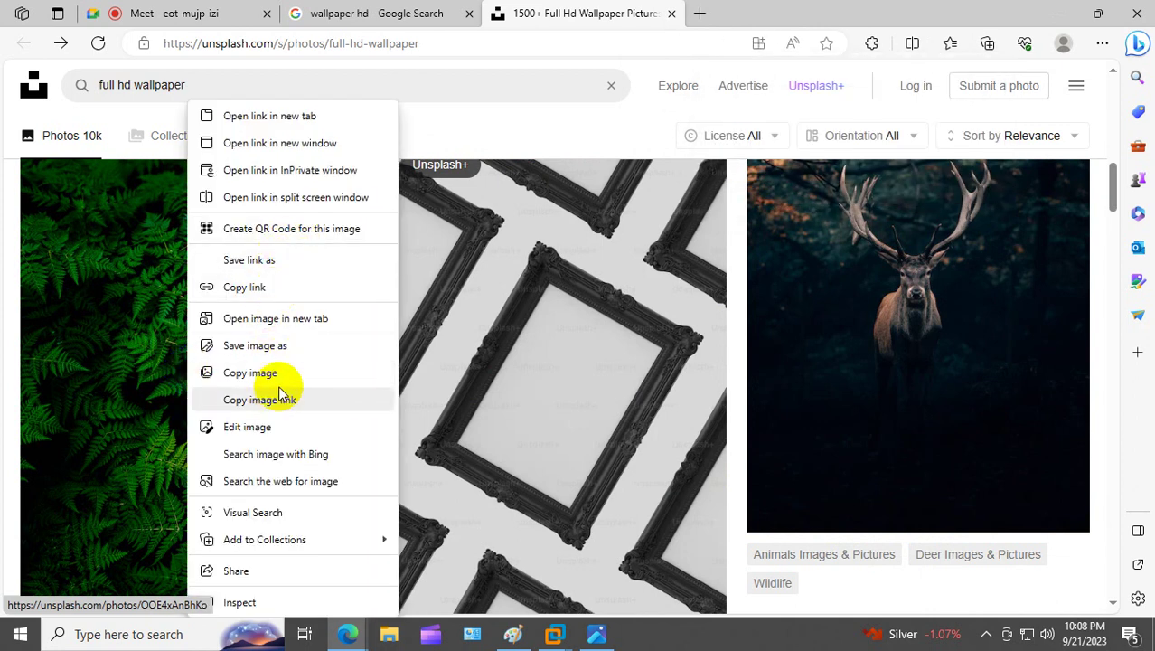
pyautogui.click(277, 345)
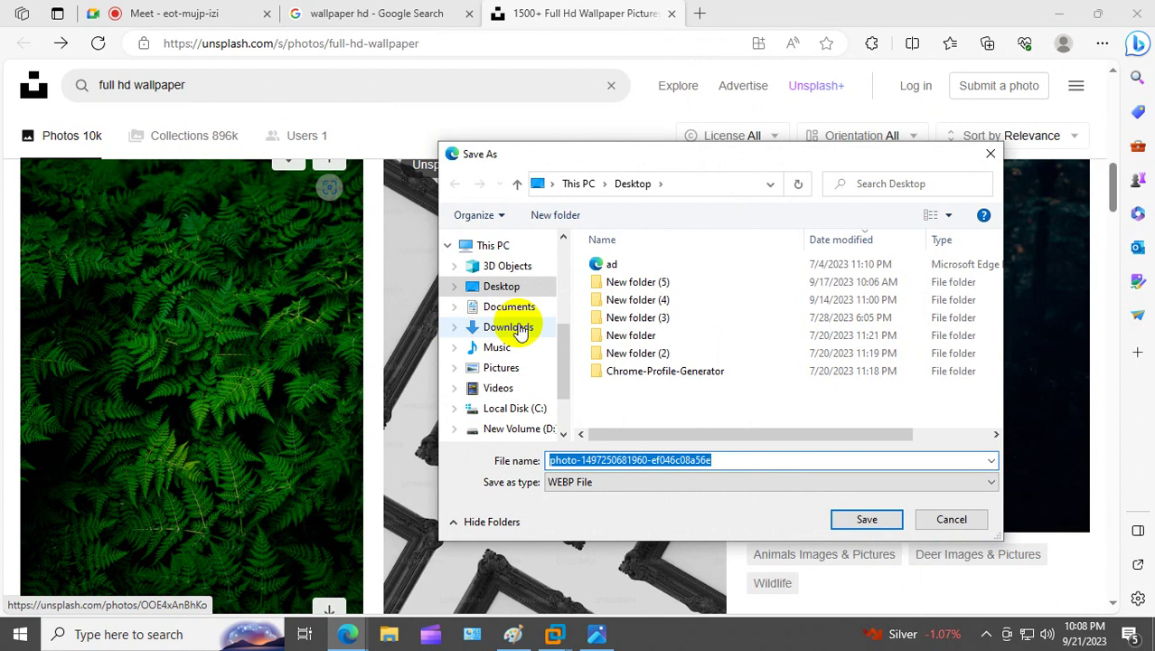
pyautogui.click(635, 459)
pyautogui.doubleClick(722, 458)
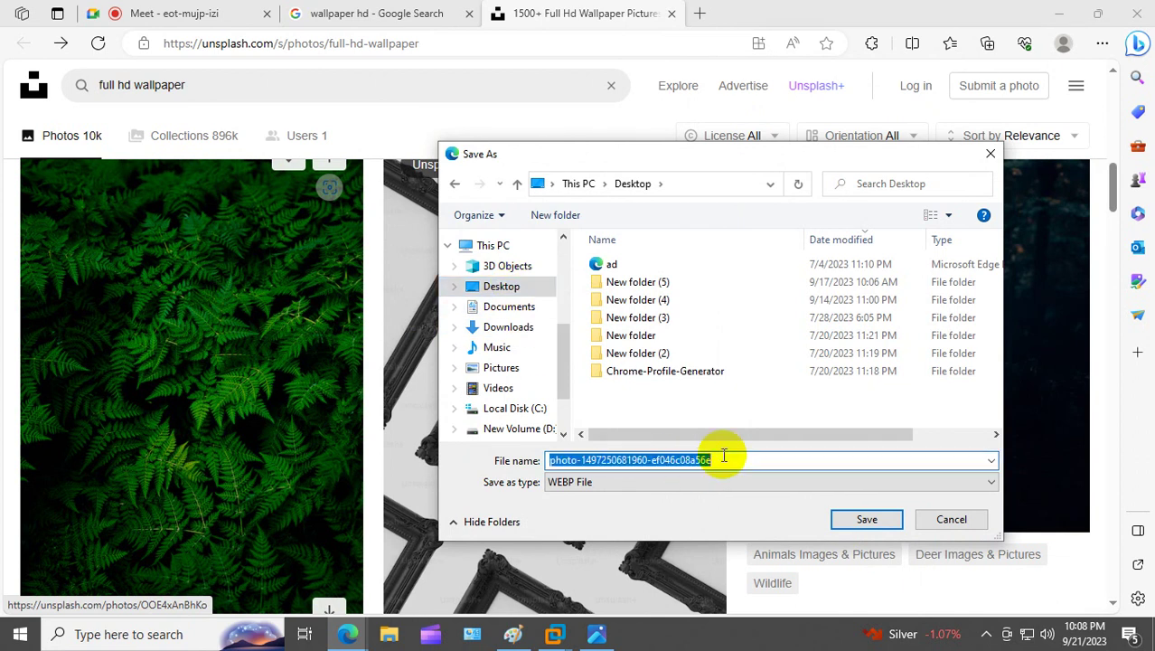
pyautogui.write('leaf')
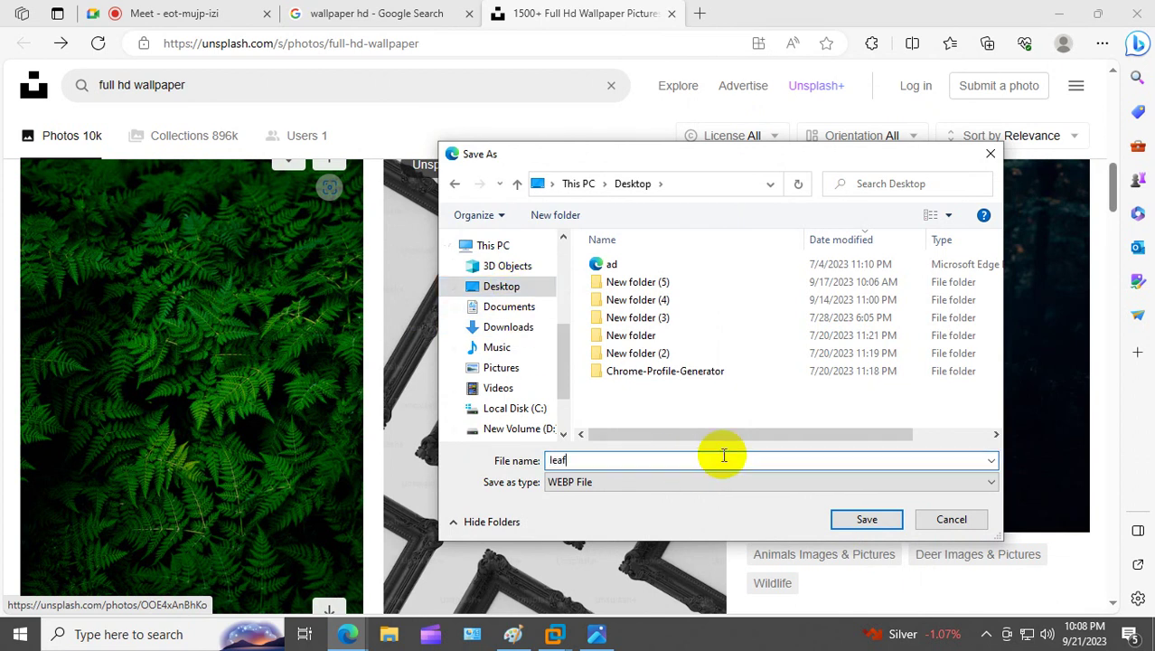
pyautogui.write('.jpg')
pyautogui.click(700, 484)
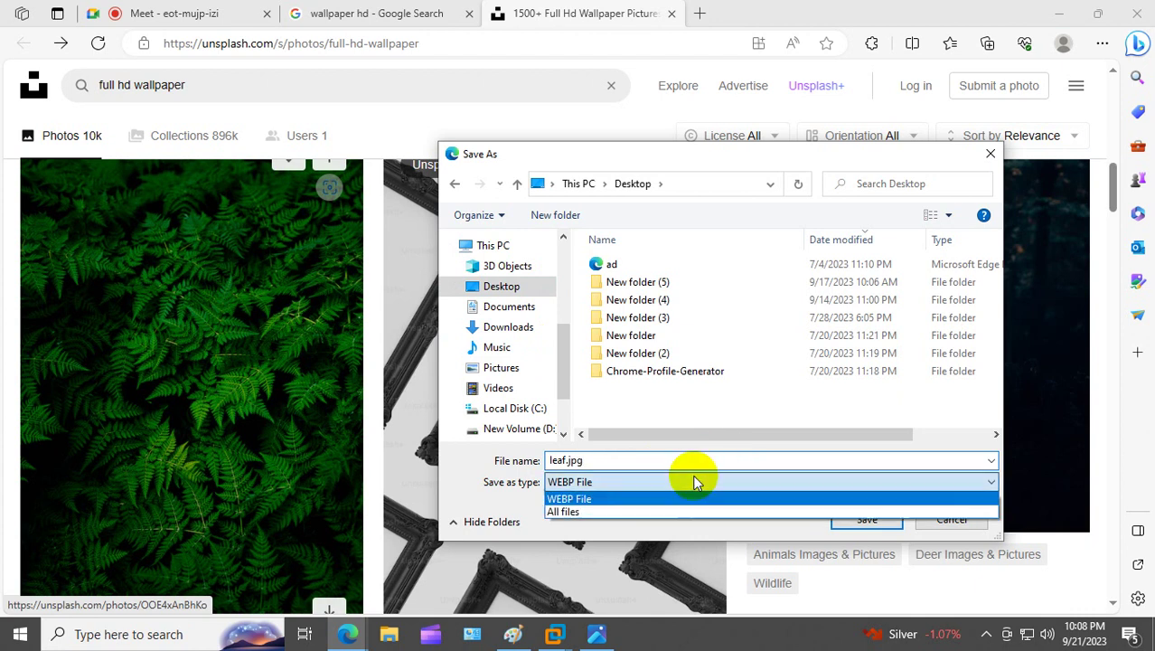
pyautogui.click(562, 506)
pyautogui.click(860, 520)
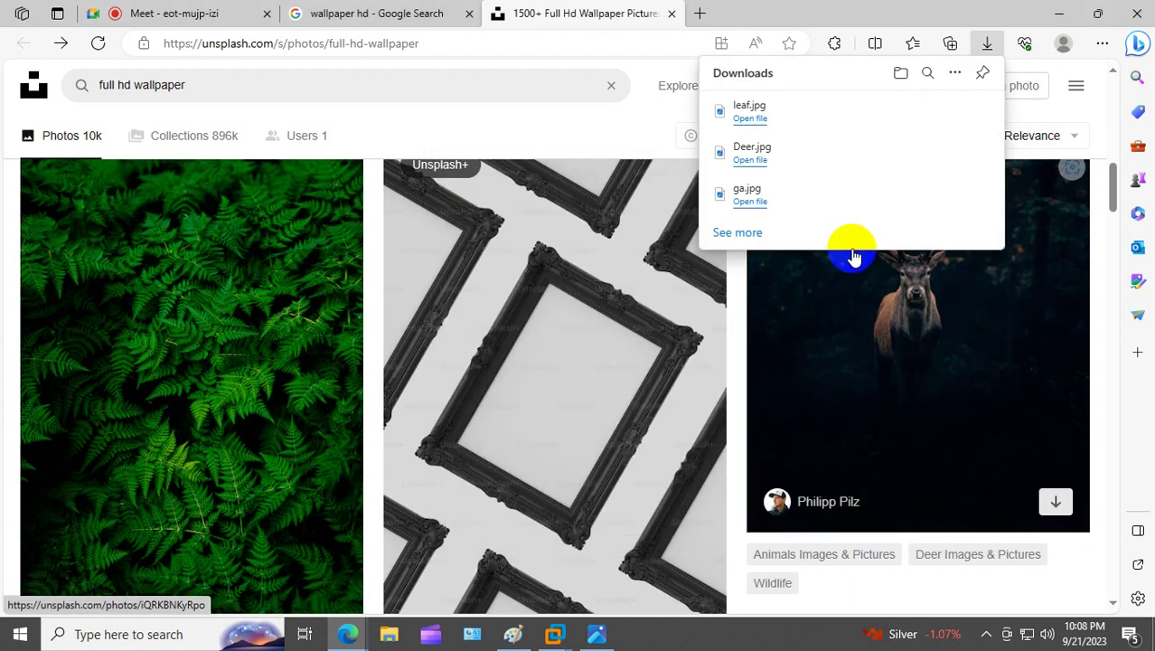
pyautogui.click(925, 112)
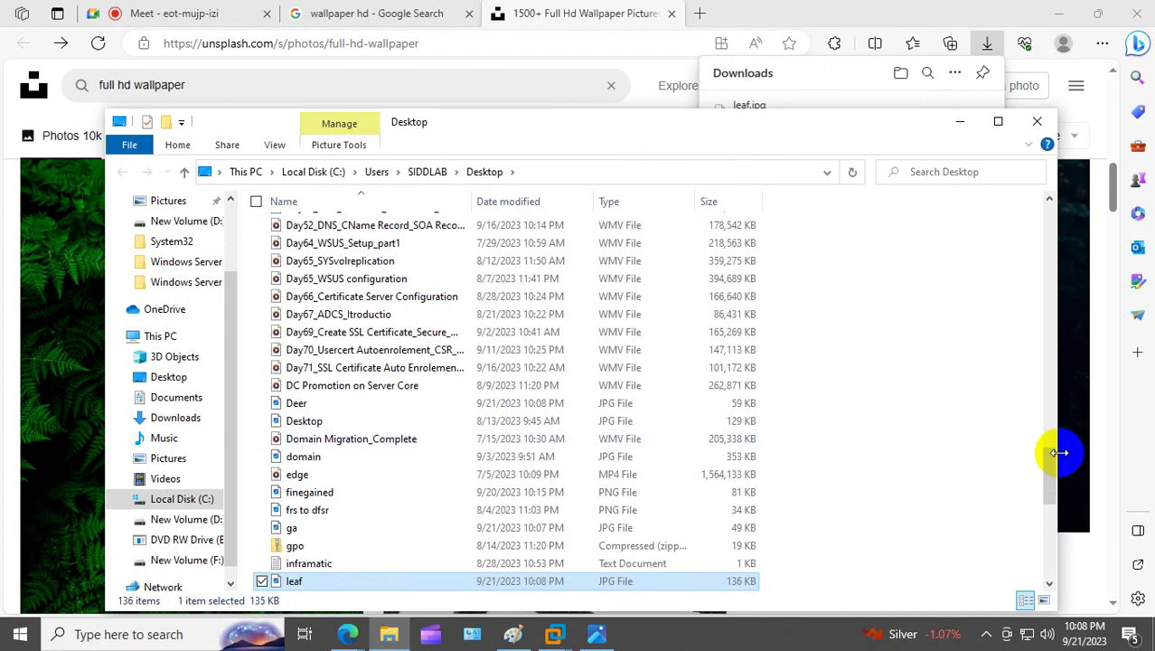
# Step: Sort the Desktop files newest first and copy leaf, Deer and ga
pyautogui.moveTo(1050, 464); pyautogui.dragTo(1059, 178)
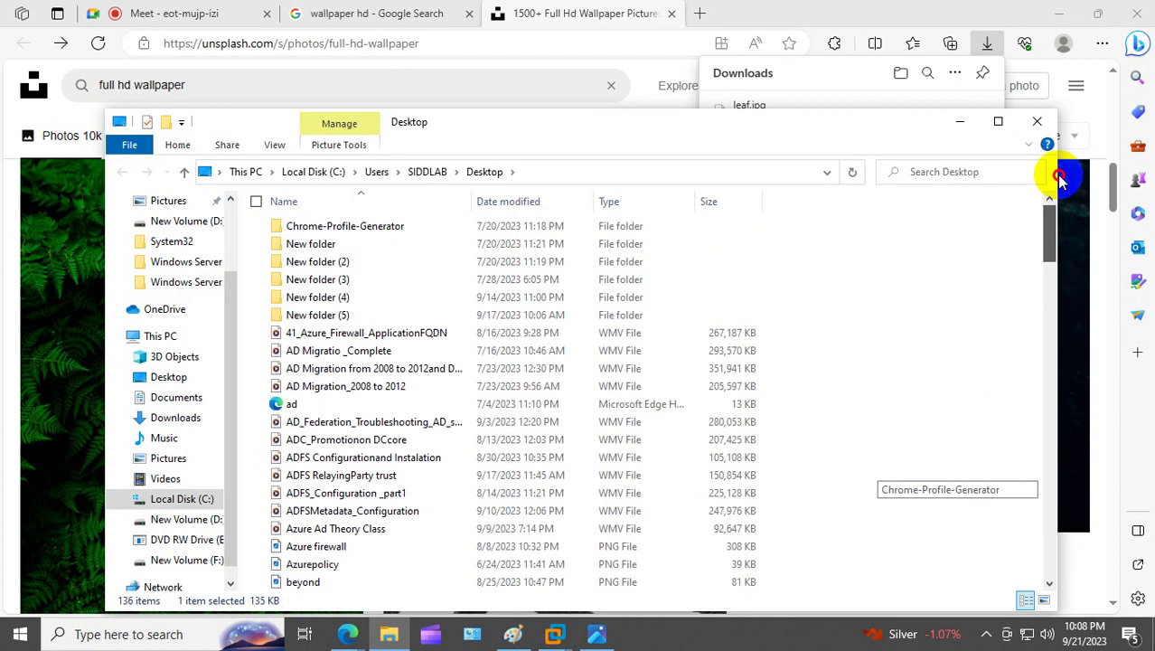
pyautogui.click(546, 200)
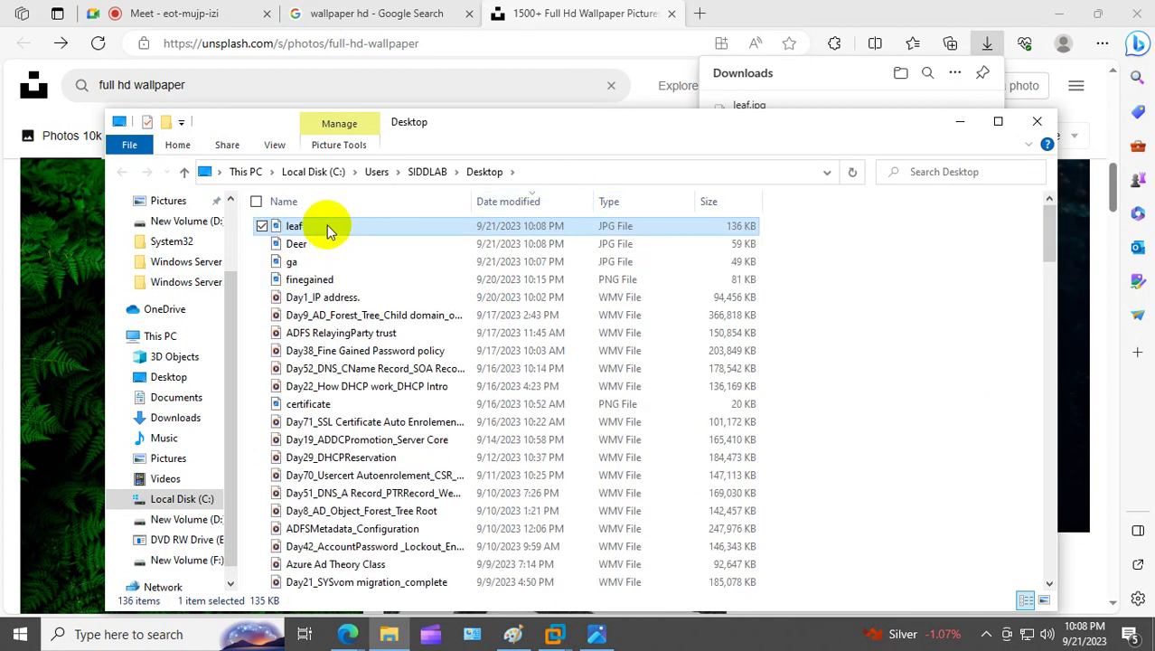
pyautogui.keyDown('ctrl'); pyautogui.click(307, 243); pyautogui.keyUp('ctrl')
pyautogui.keyDown('ctrl'); pyautogui.click(296, 261); pyautogui.keyUp('ctrl')
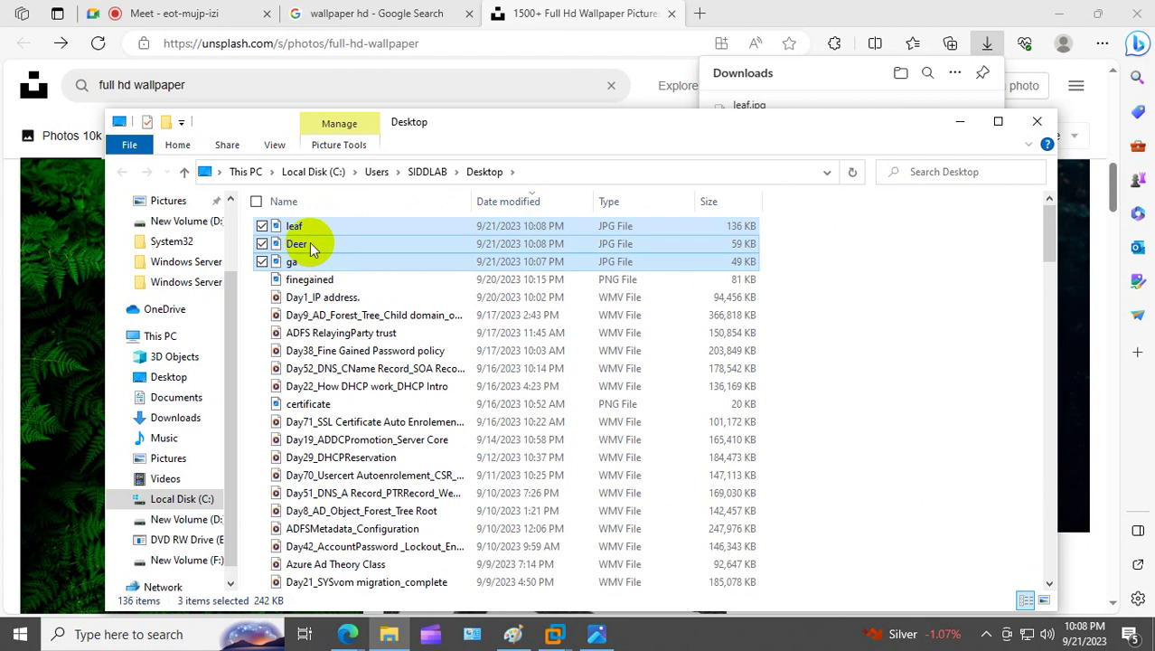
pyautogui.rightClick(309, 242)
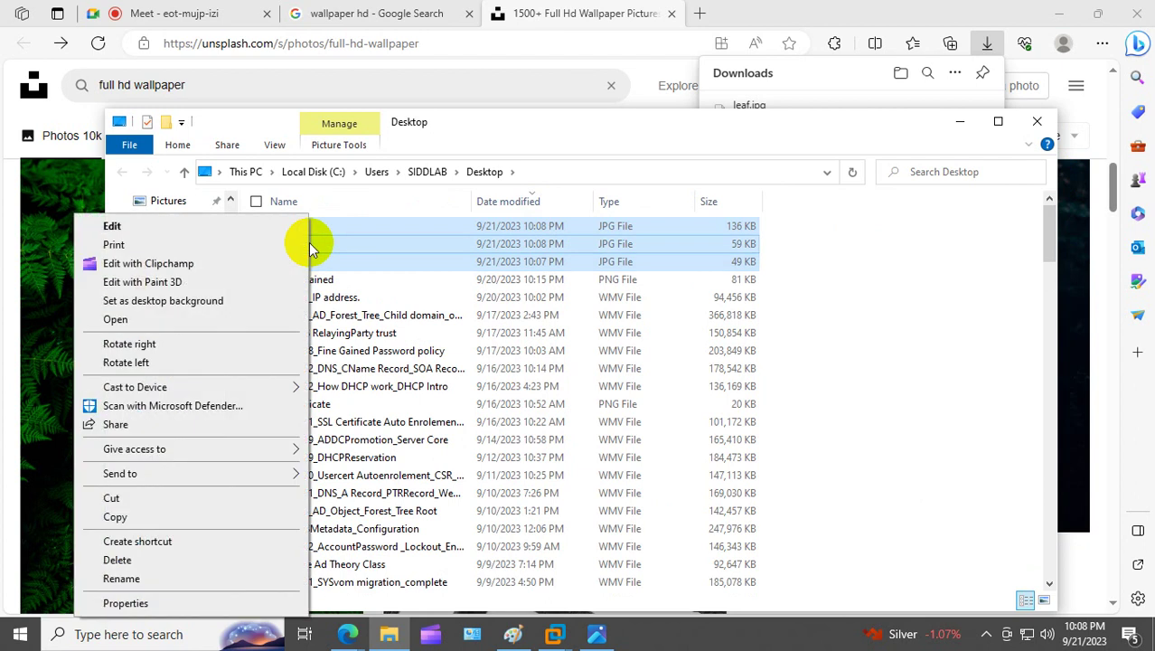
pyautogui.click(172, 522)
# Step: Minimize Edge and File Explorer and close the ga.jpg photo viewer
pyautogui.click(1060, 14)
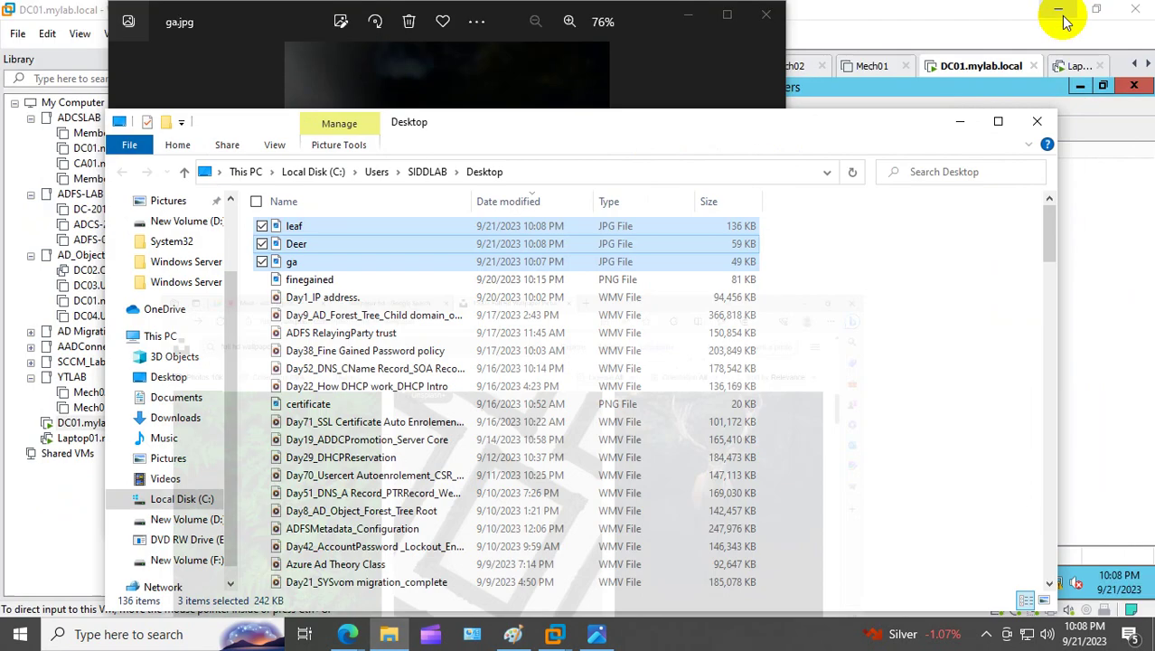
pyautogui.click(960, 121)
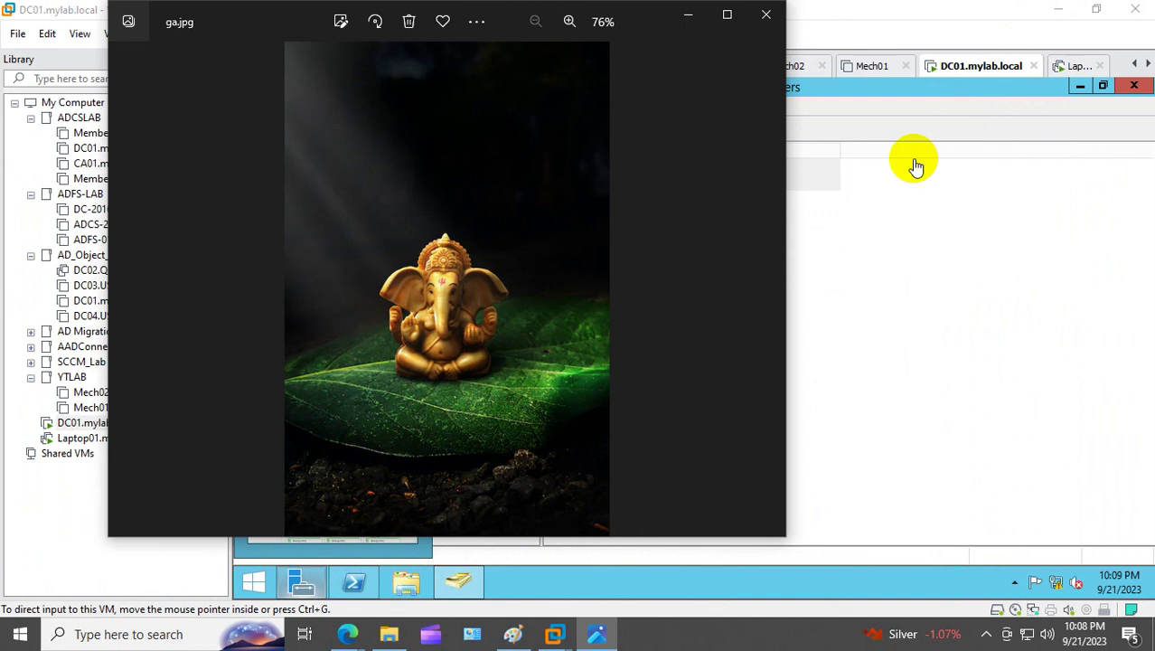
pyautogui.click(766, 15)
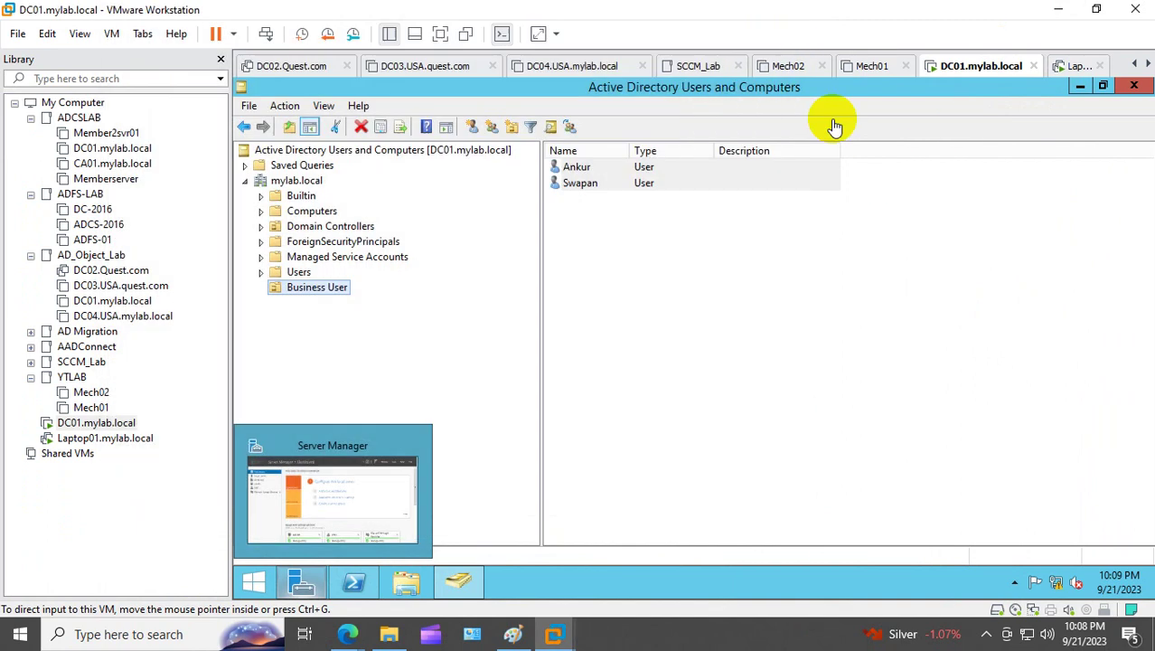
# Step: Close Active Directory Users and Computers, PowerShell and Server Manager on DC01
pyautogui.click(1136, 86)
pyautogui.click(955, 87)
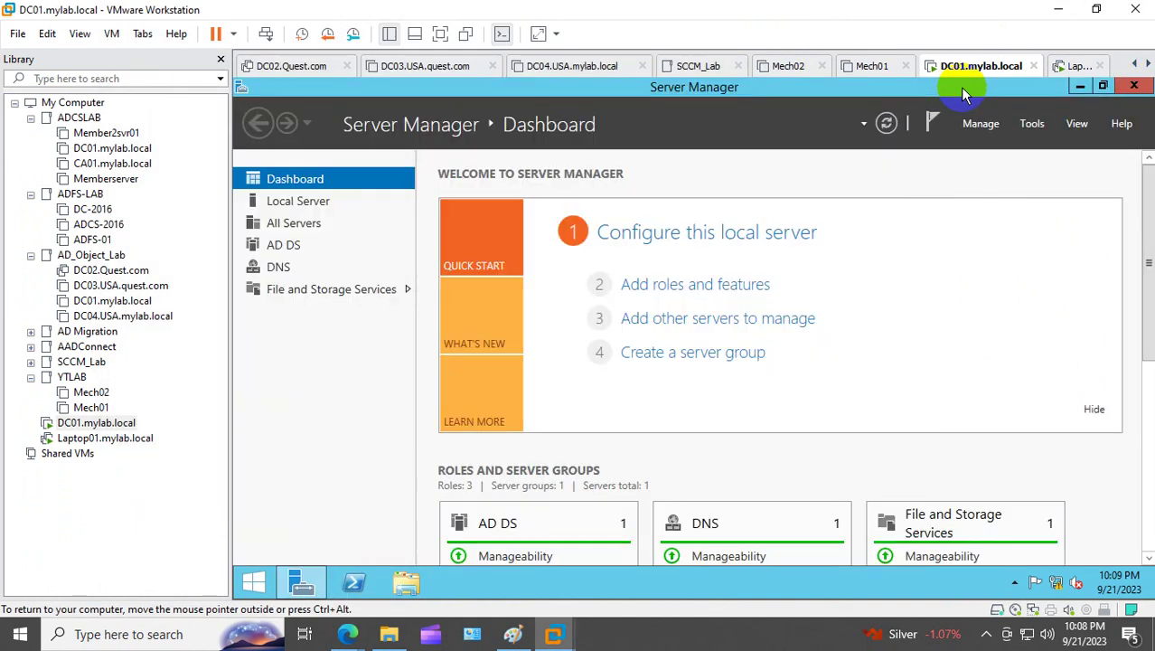
pyautogui.click(1134, 86)
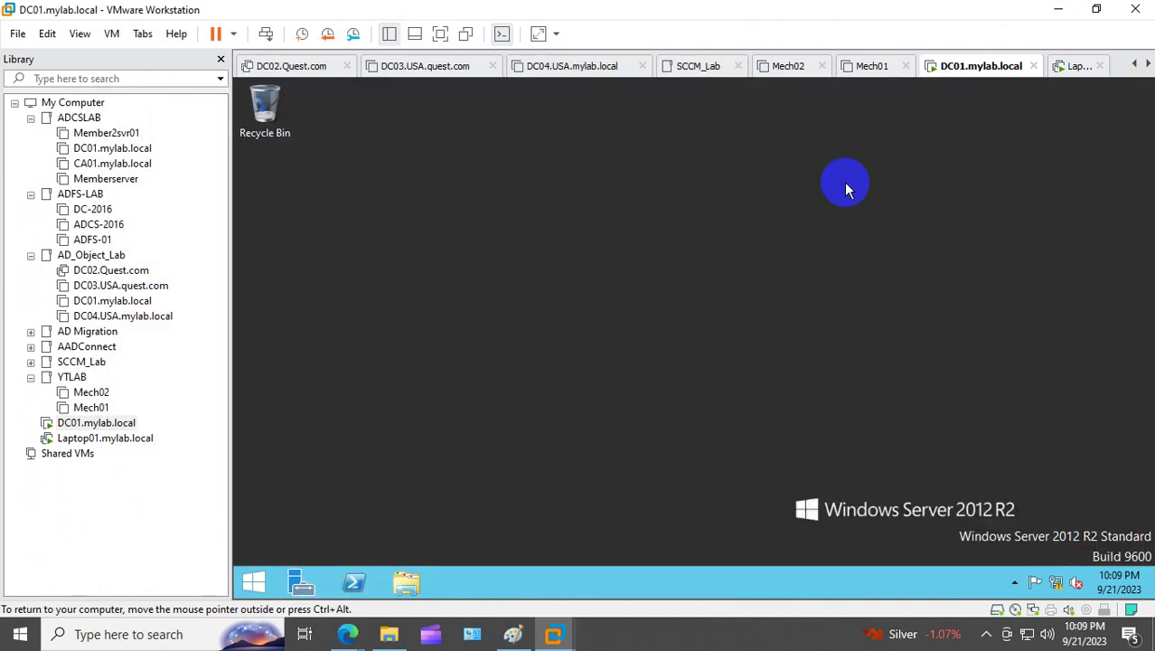
pyautogui.rightClick(448, 179)
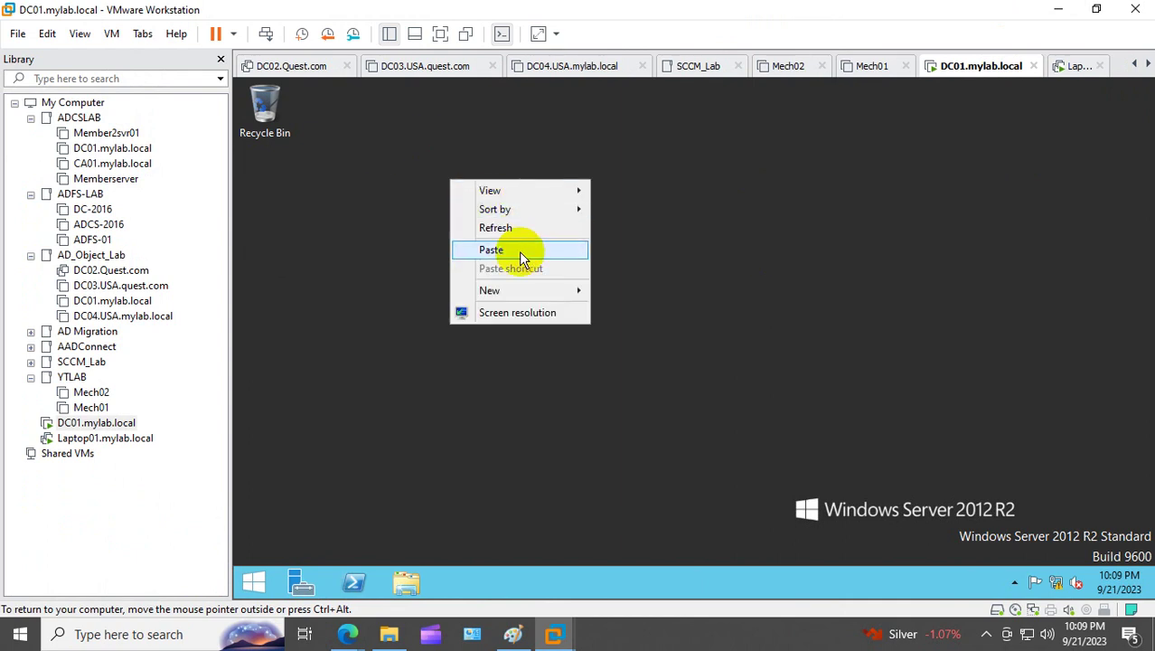
# Step: Reinstall VMware Tools on DC01.mylab.local and dismiss the notice
pyautogui.rightClick(133, 423)
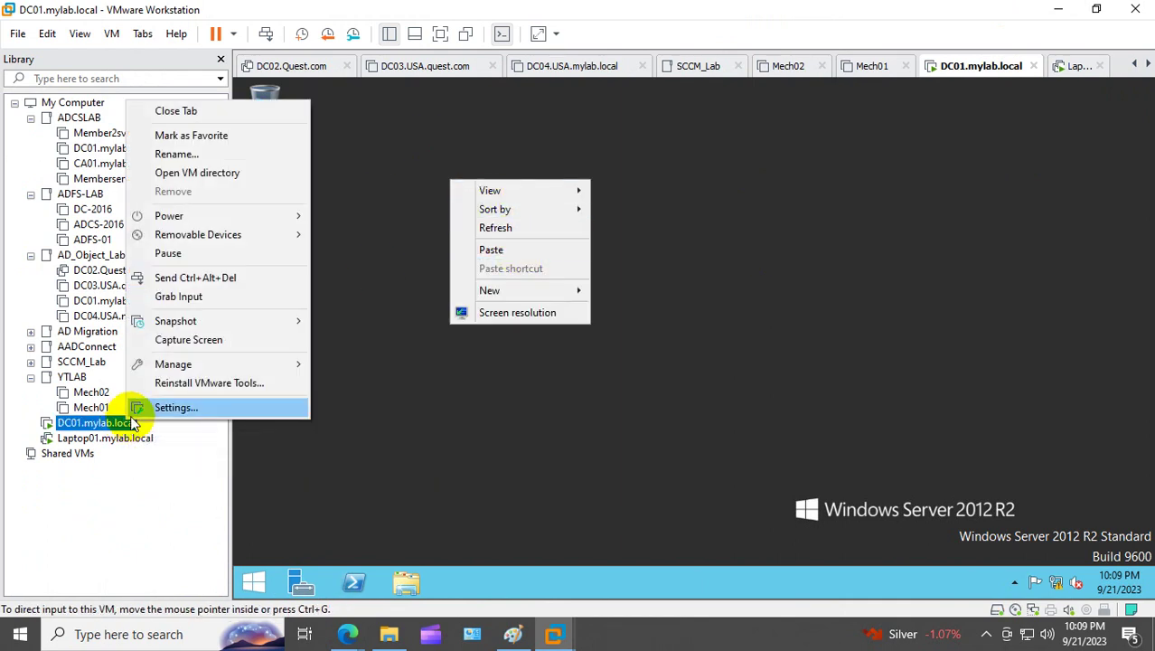
pyautogui.click(209, 385)
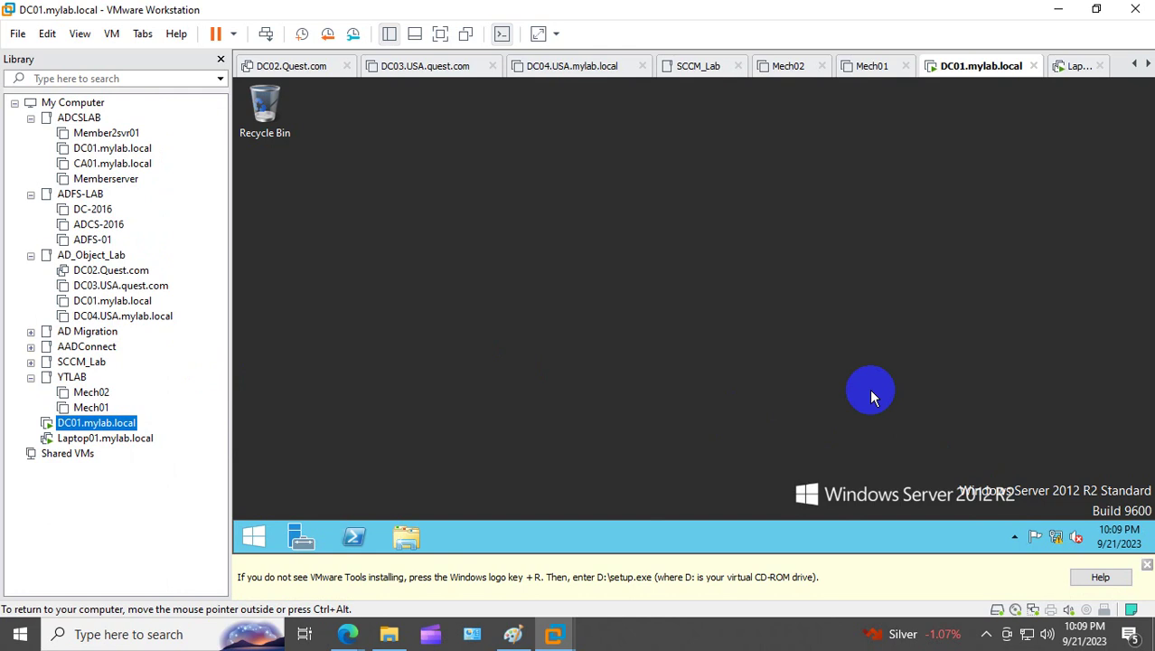
pyautogui.click(1146, 565)
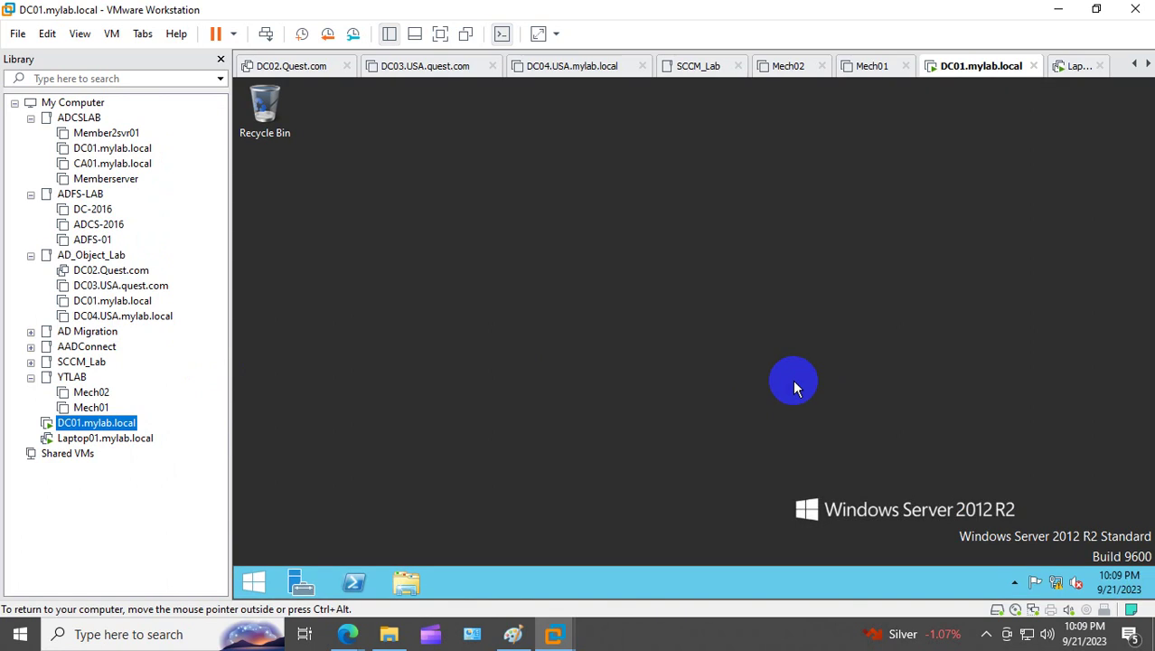
# Step: Run VMware Tools setup from DC01's DVD drive, choose Modify with default features, and finish
pyautogui.click(404, 581)
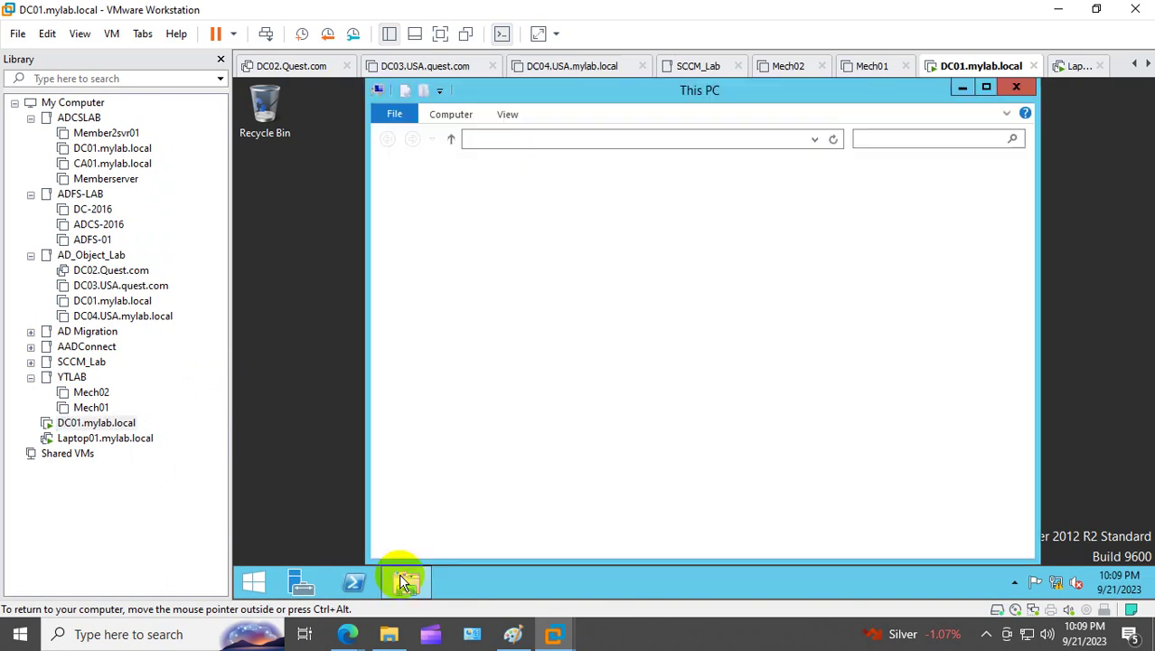
pyautogui.click(801, 383)
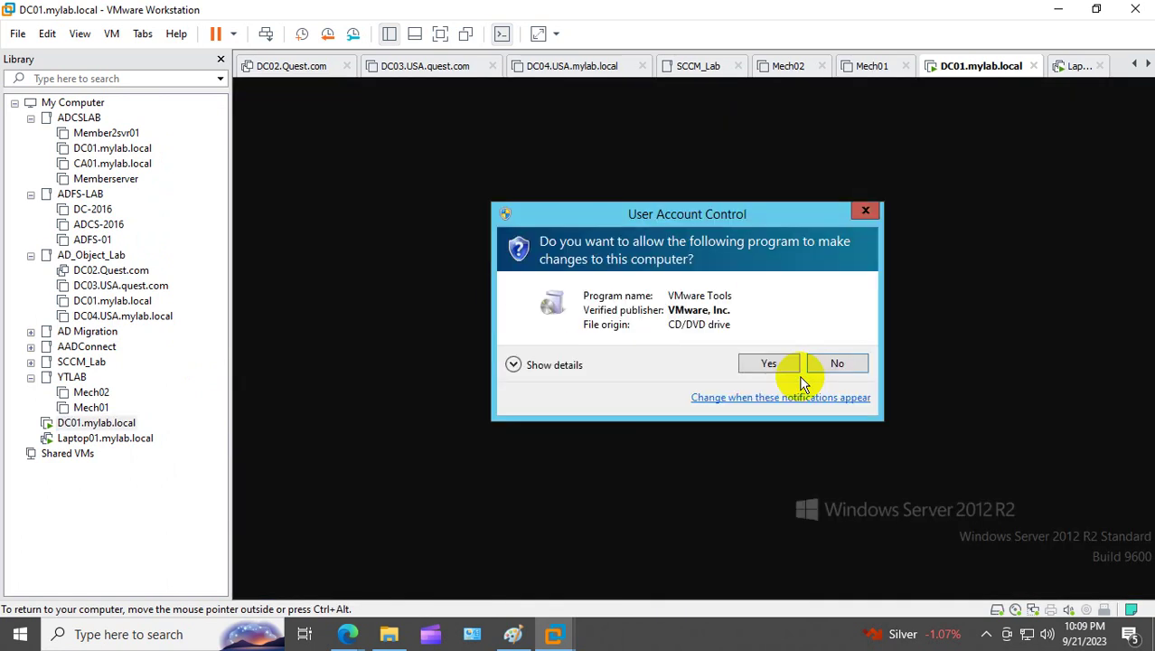
pyautogui.click(774, 365)
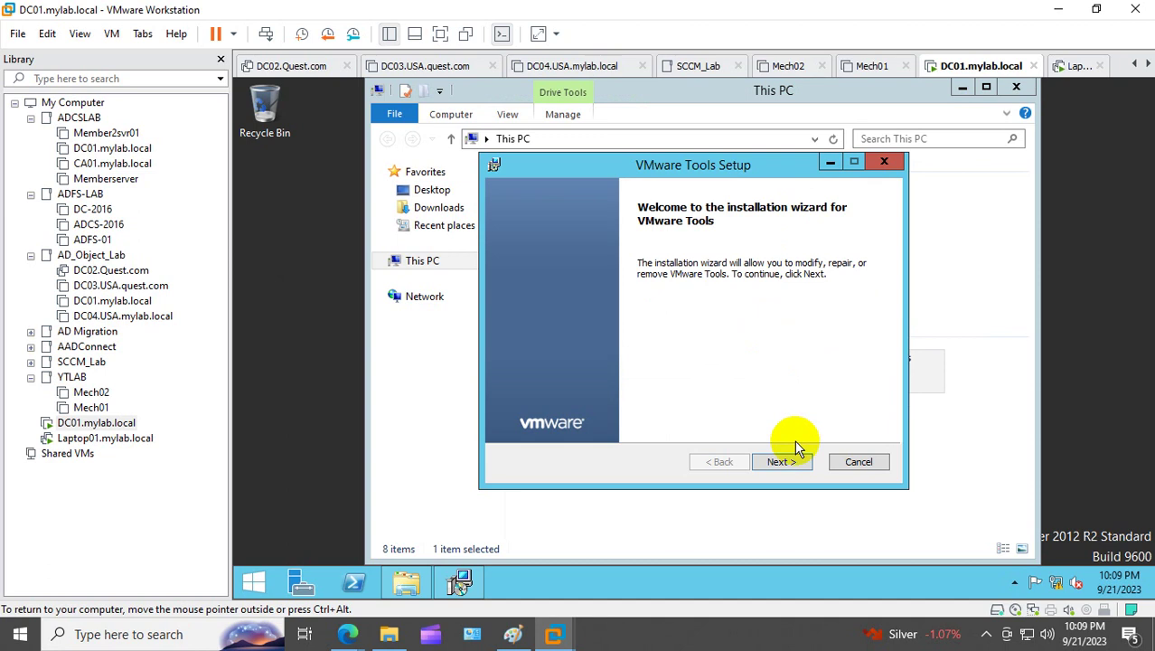
pyautogui.click(795, 462)
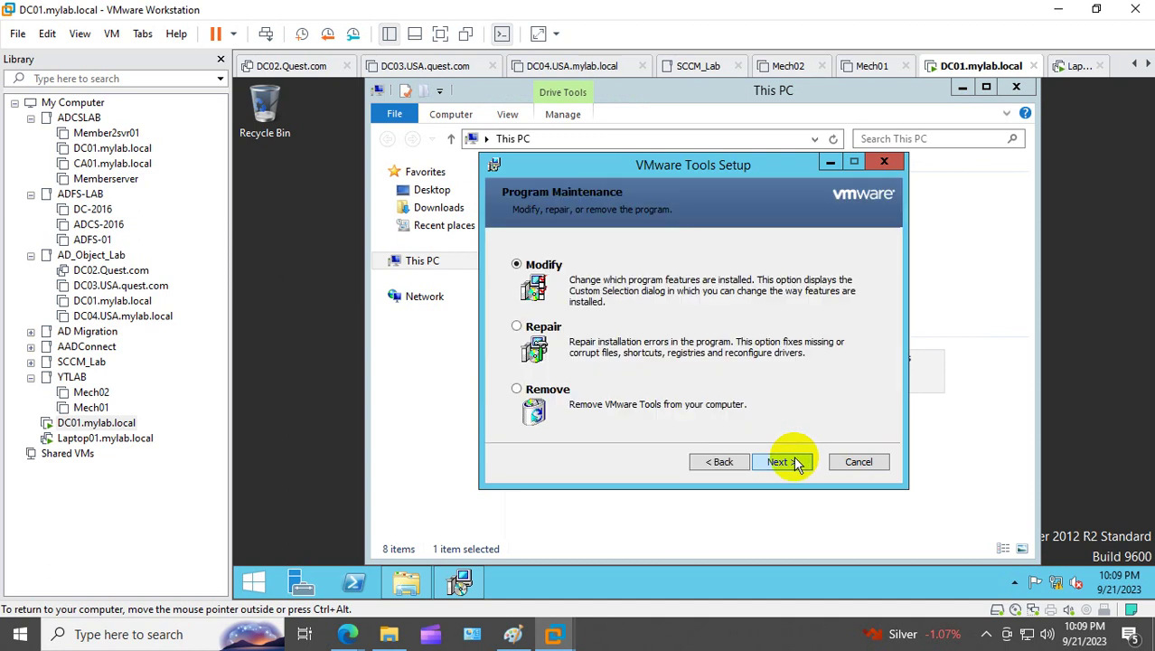
pyautogui.click(795, 463)
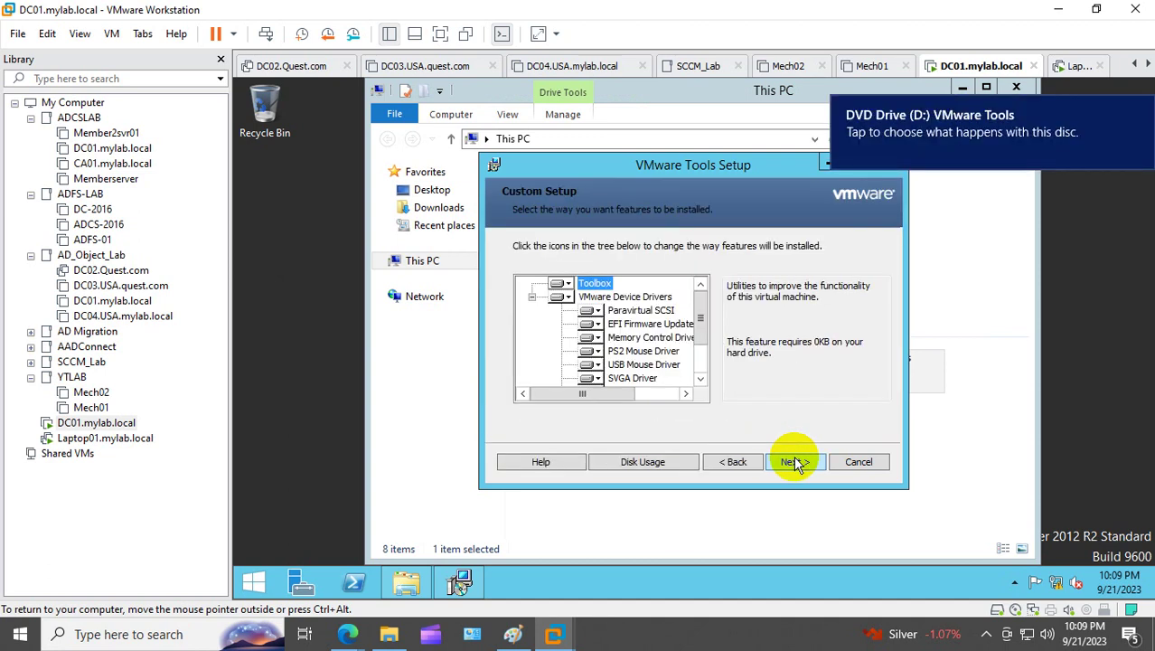
pyautogui.click(795, 462)
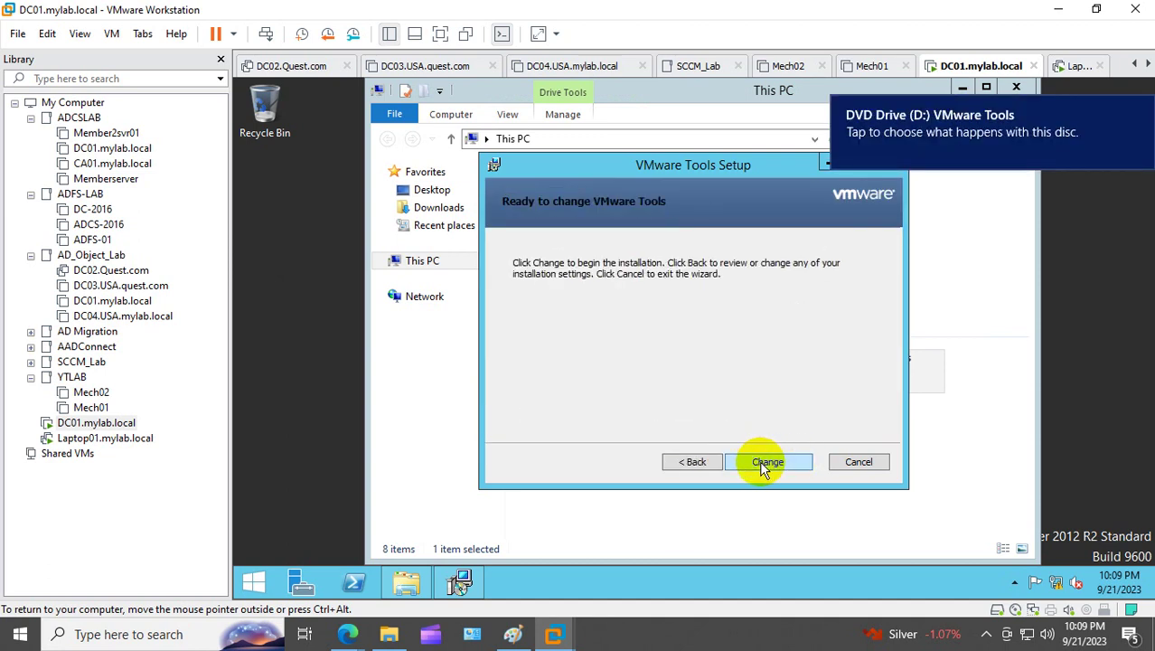
pyautogui.click(761, 464)
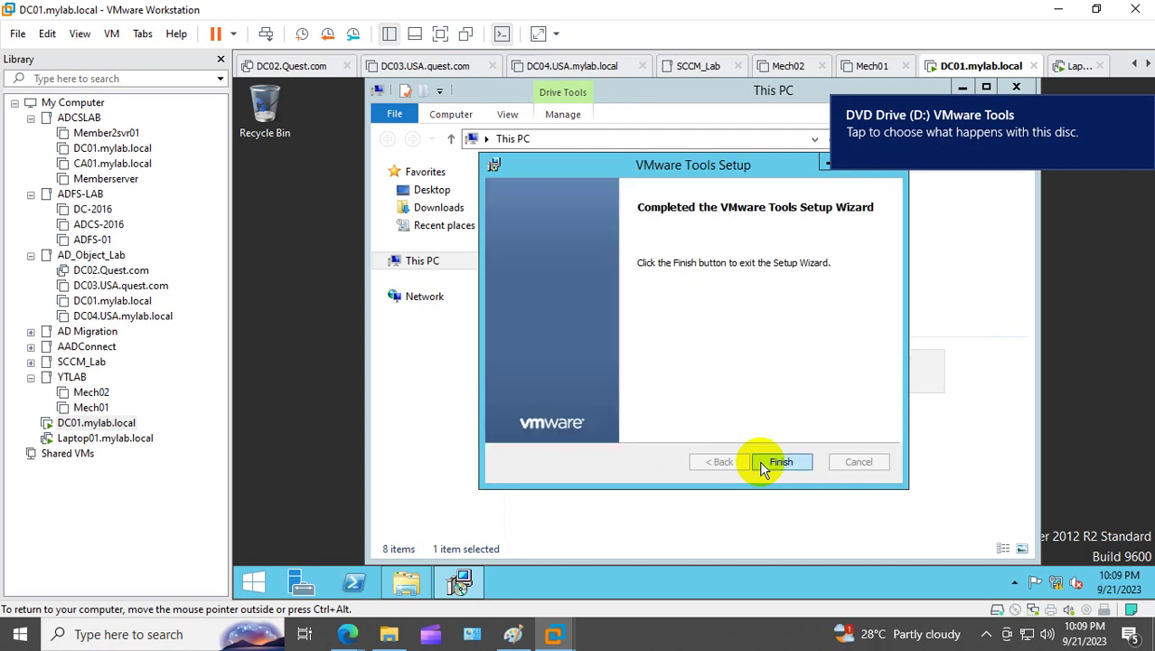
pyautogui.click(780, 462)
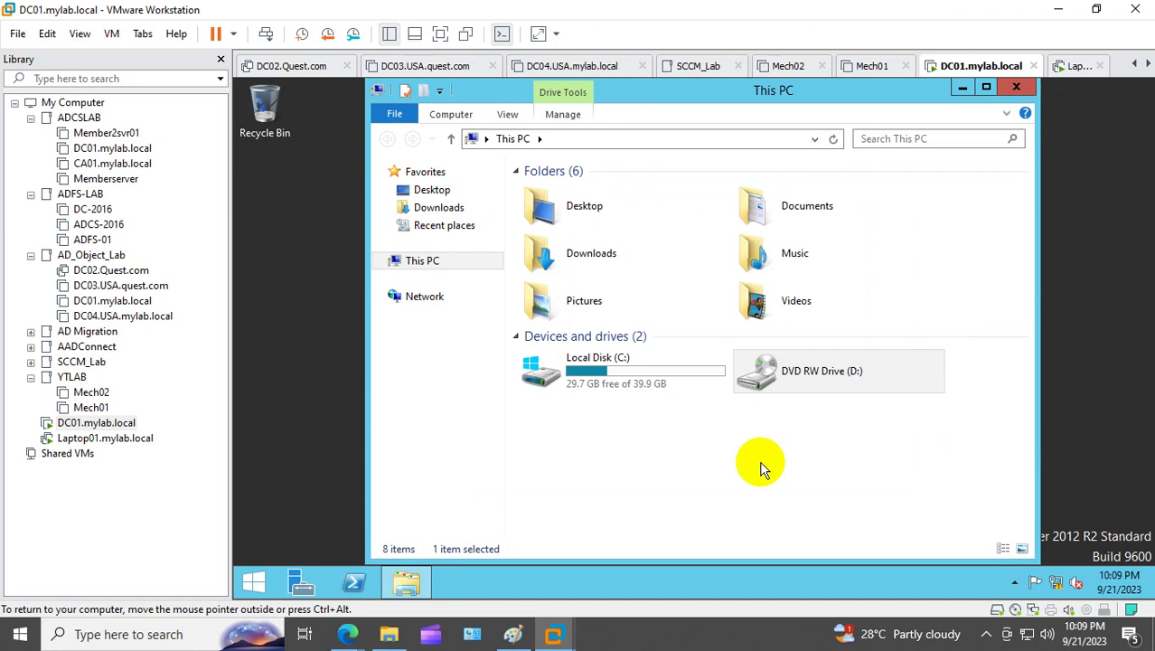
# Step: Reset the DC01.mylab.local virtual machine via Power > Reset and confirm
pyautogui.rightClick(90, 422)
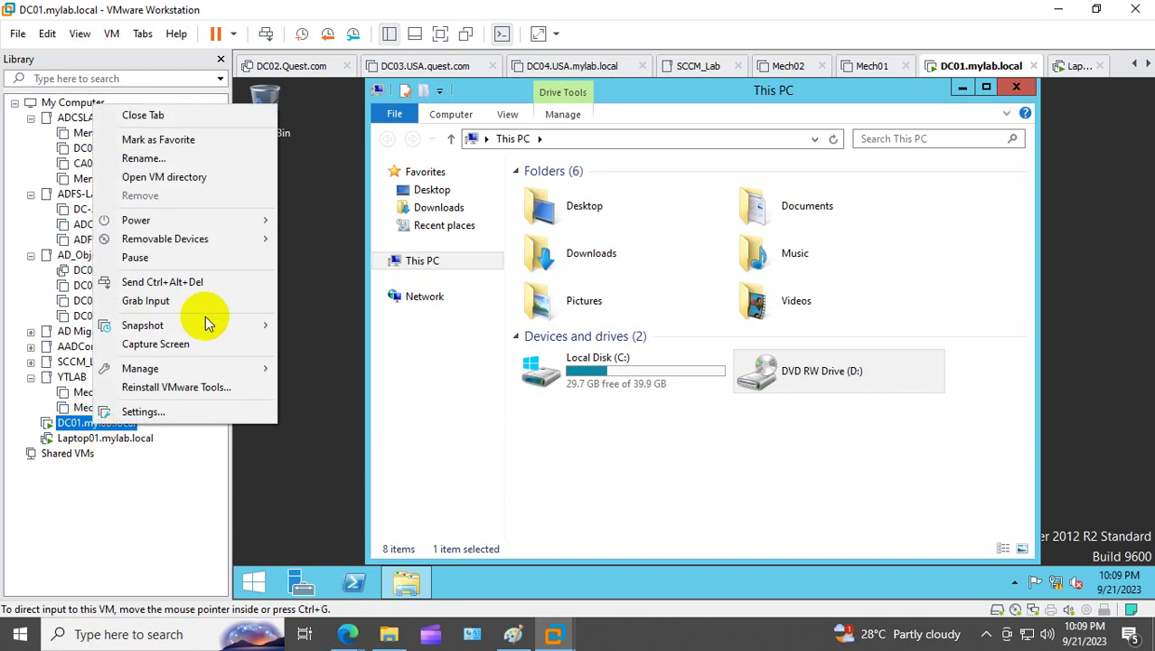
pyautogui.moveTo(222, 220)
pyautogui.click(316, 357)
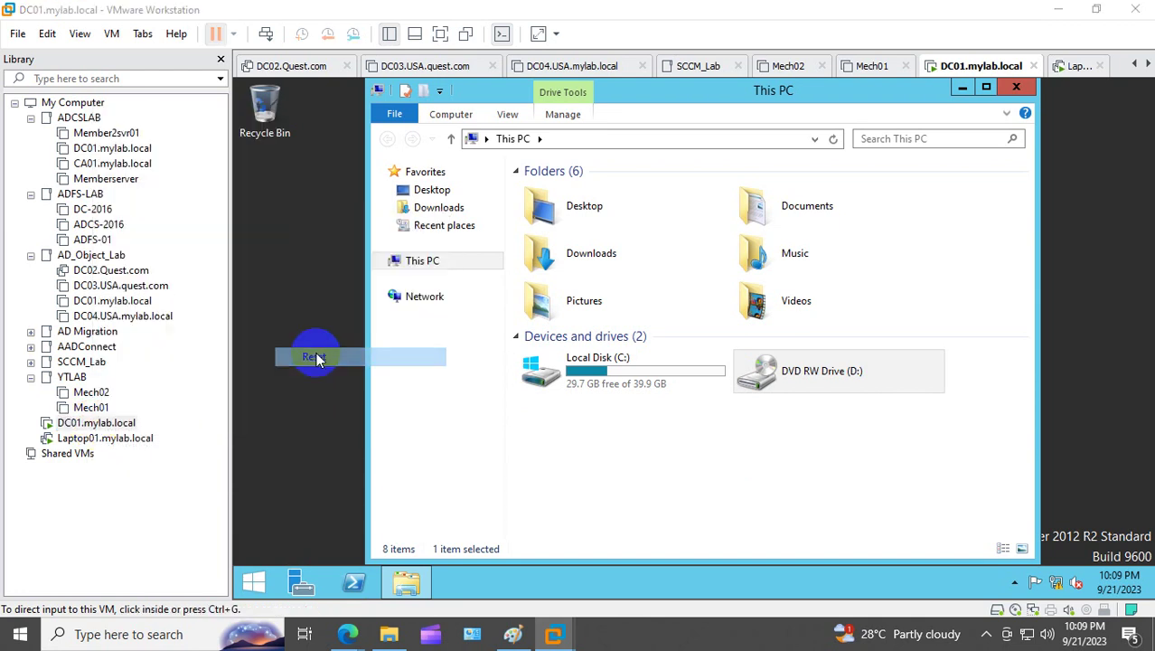
pyautogui.click(603, 355)
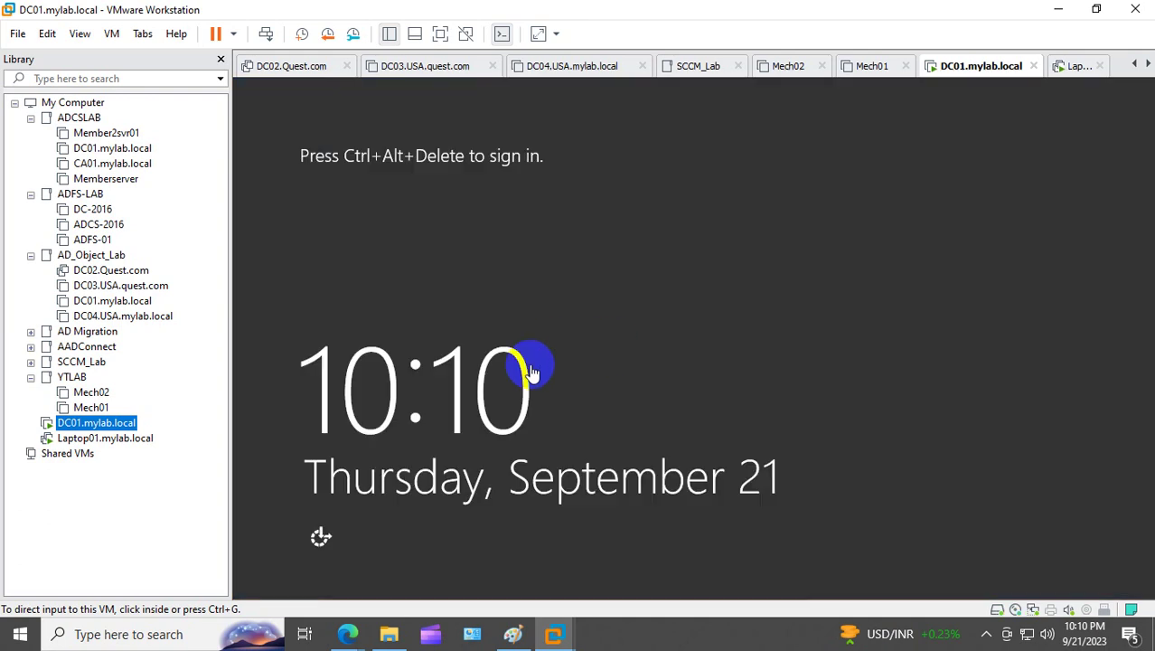
# Step: Sign in to DC01 with the administrator password, dismiss Shutdown Event Tracker, minimise Server Manager
pyautogui.rightClick(81, 424)
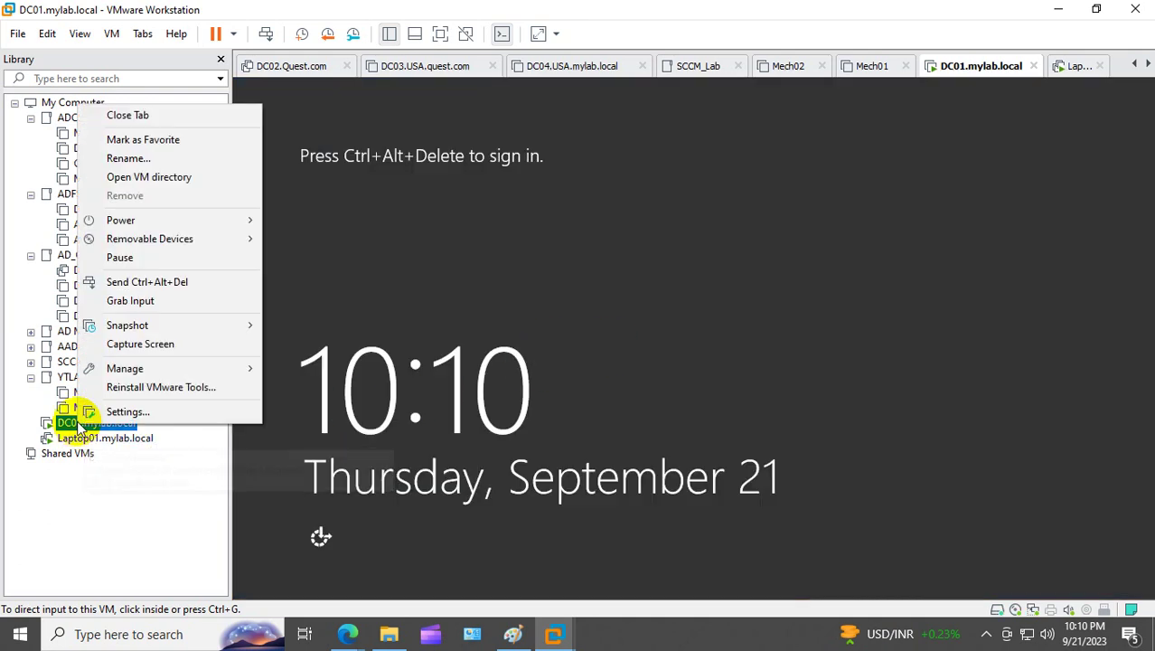
pyautogui.click(257, 279)
pyautogui.click(710, 239)
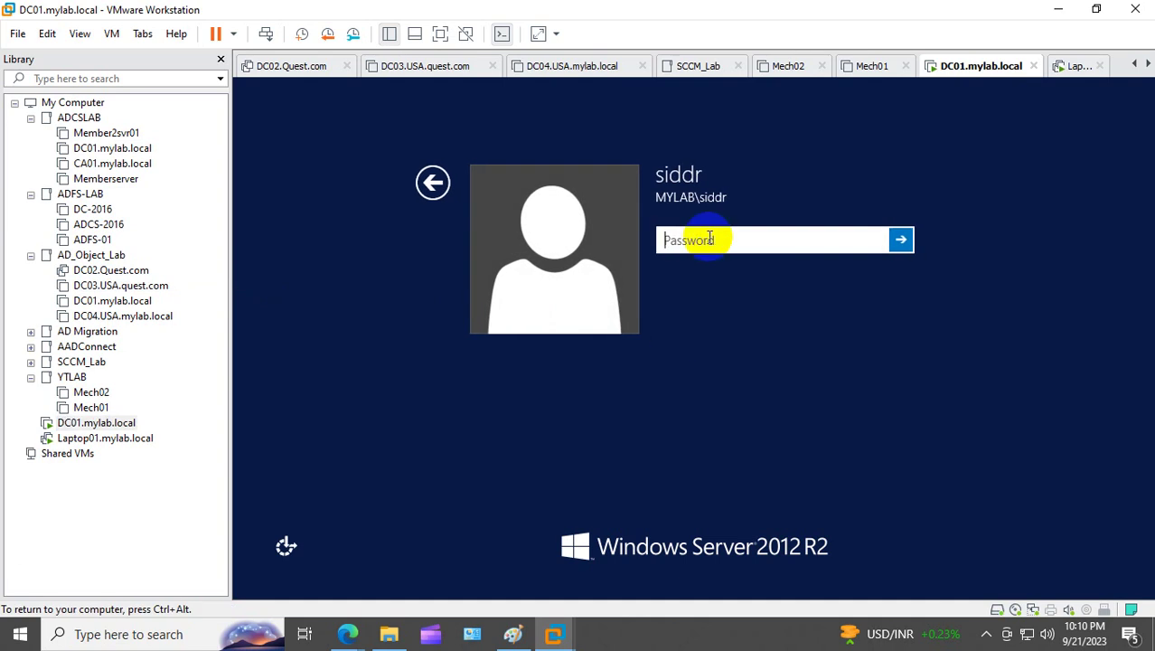
pyautogui.write('P@ssw0rd@123')
pyautogui.press('Return')
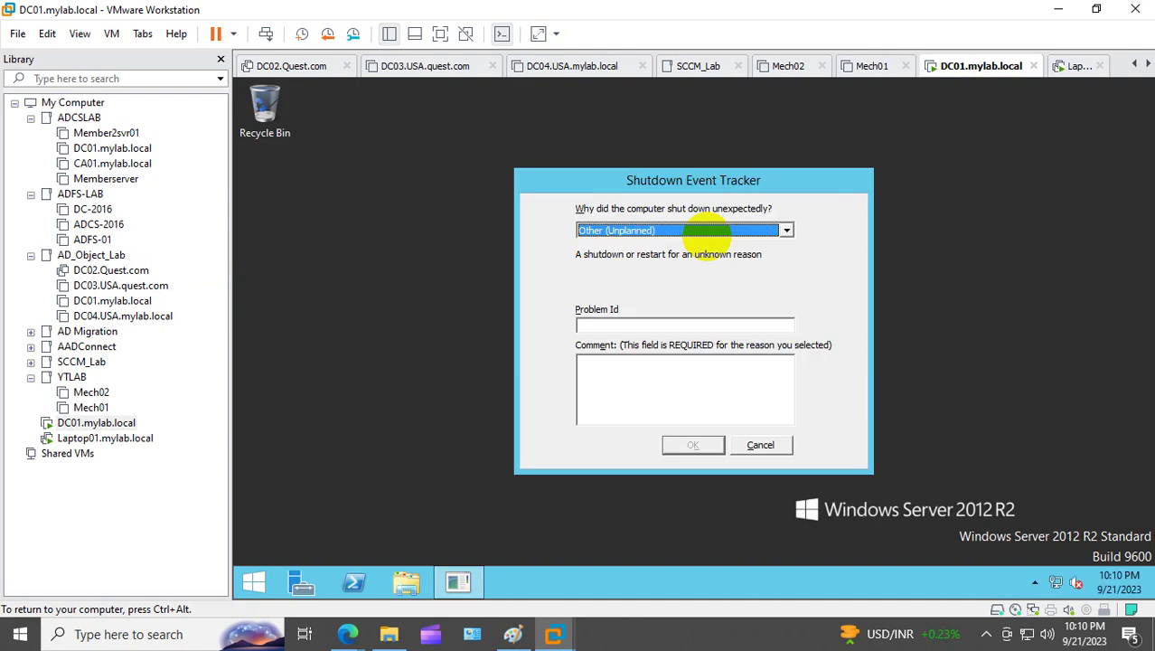
pyautogui.click(765, 446)
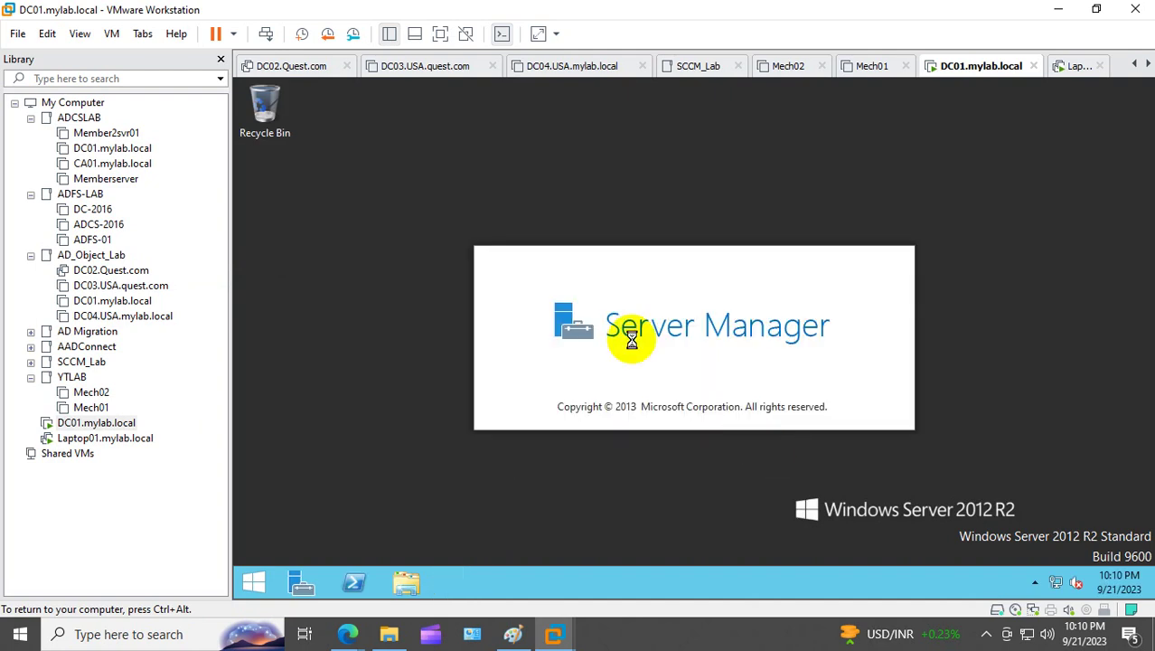
pyautogui.rightClick(502, 196)
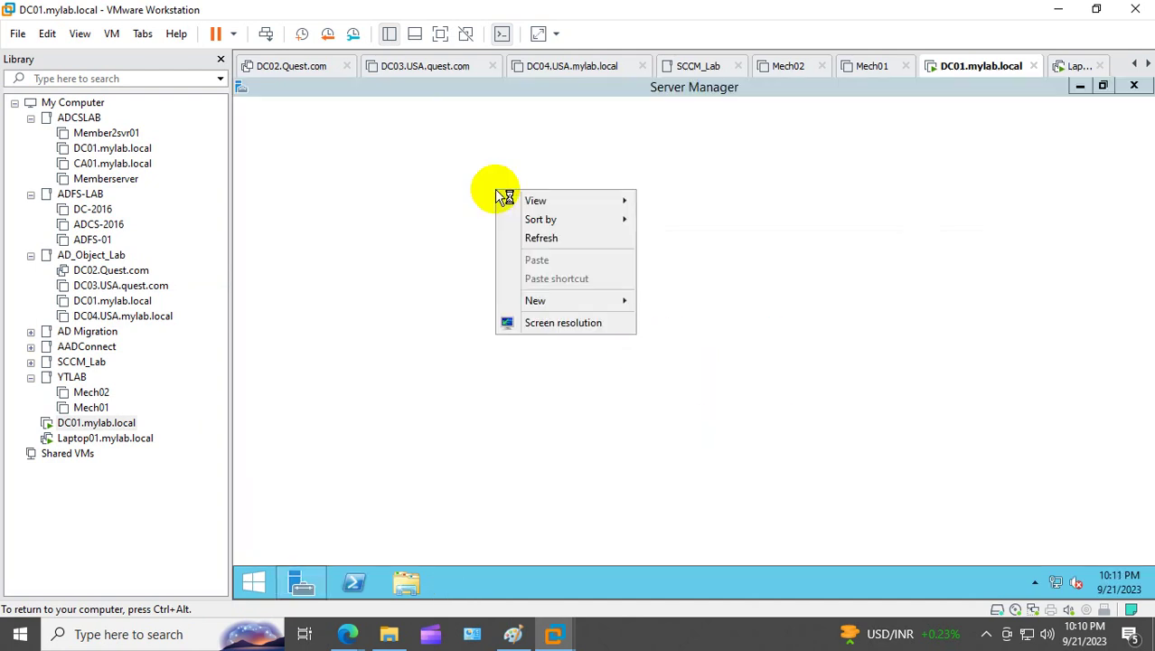
pyautogui.click(1080, 87)
# Step: Copy Deer, leaf and ga from the host Desktop and paste them onto DC01's desktop
pyautogui.click(388, 633)
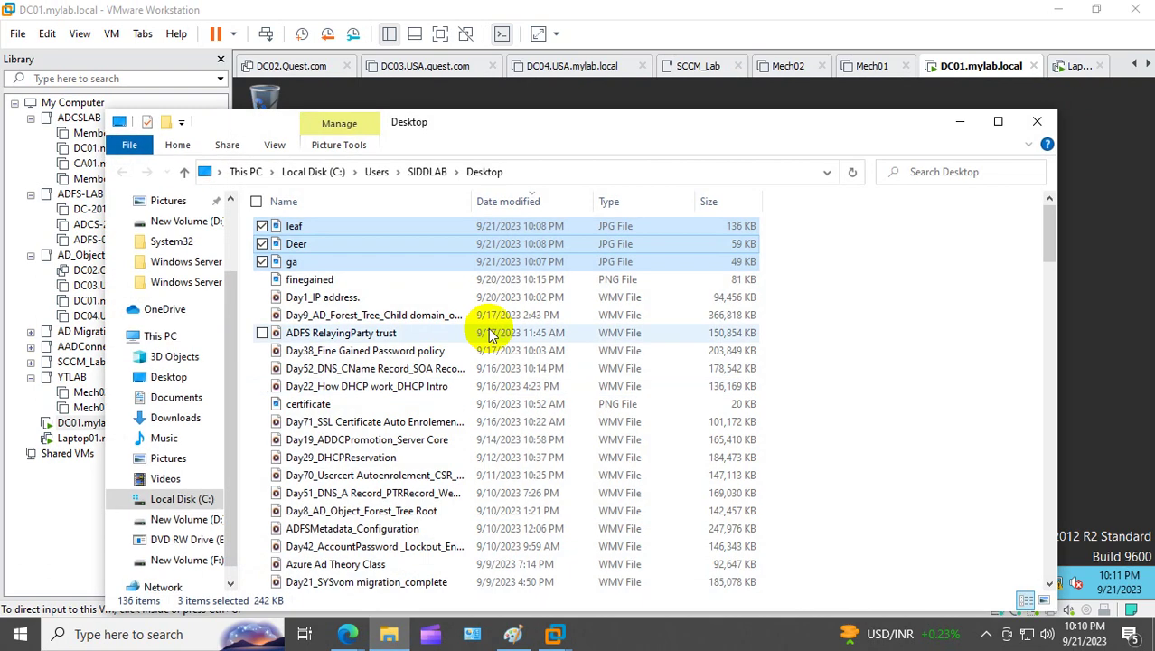
pyautogui.rightClick(405, 240)
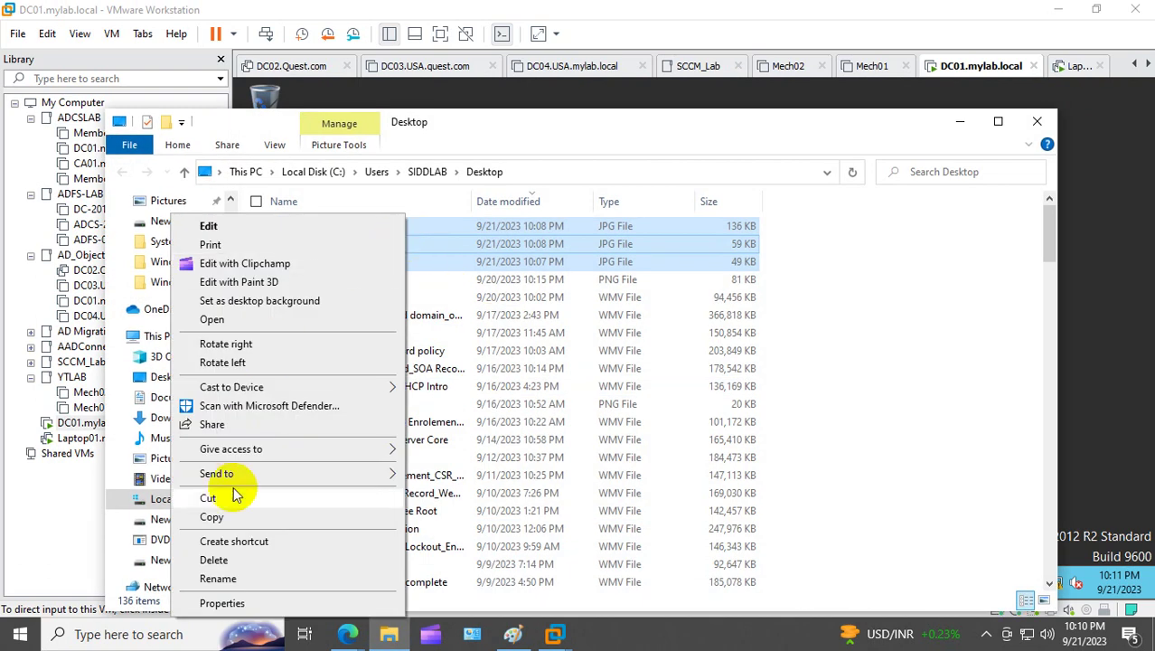
pyautogui.click(224, 516)
pyautogui.click(958, 122)
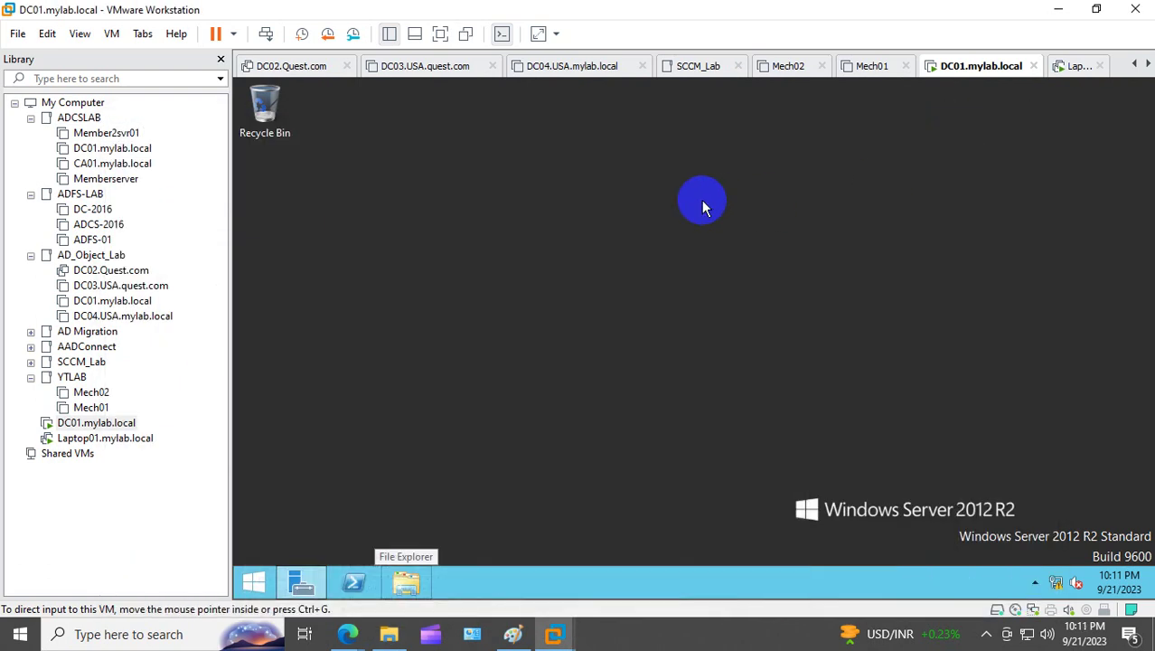
pyautogui.rightClick(702, 201)
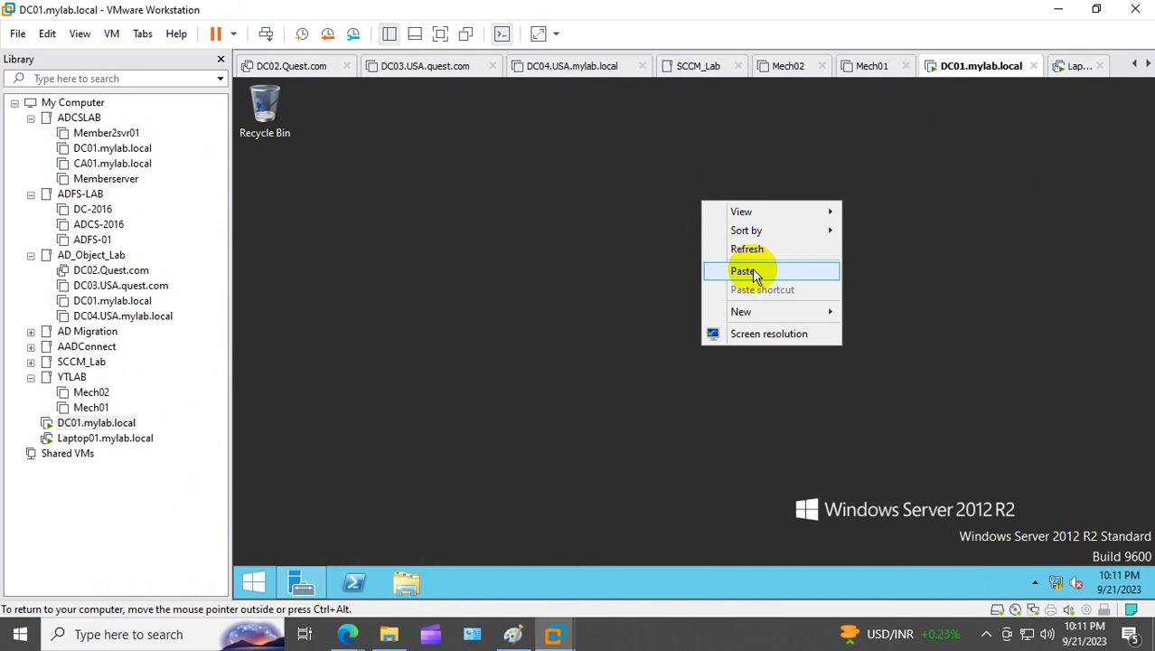
pyautogui.click(744, 271)
pyautogui.click(721, 237)
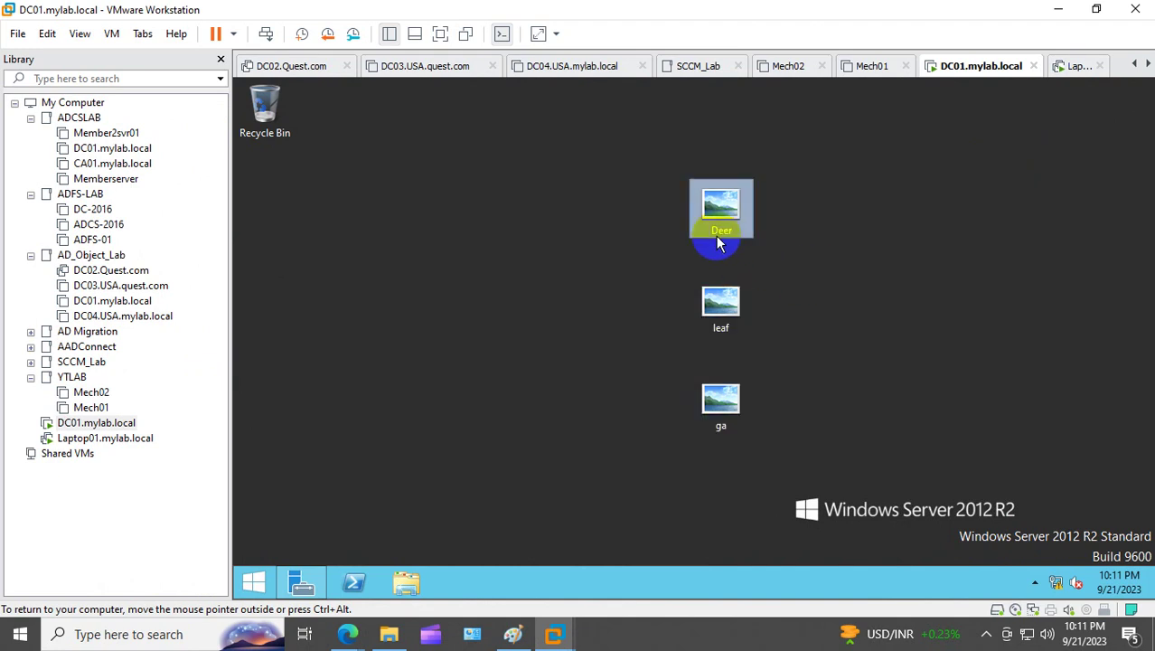
# Step: Rename the Deer, leaf and ga images on DC01's desktop to site, domain and OU
pyautogui.click(719, 236)
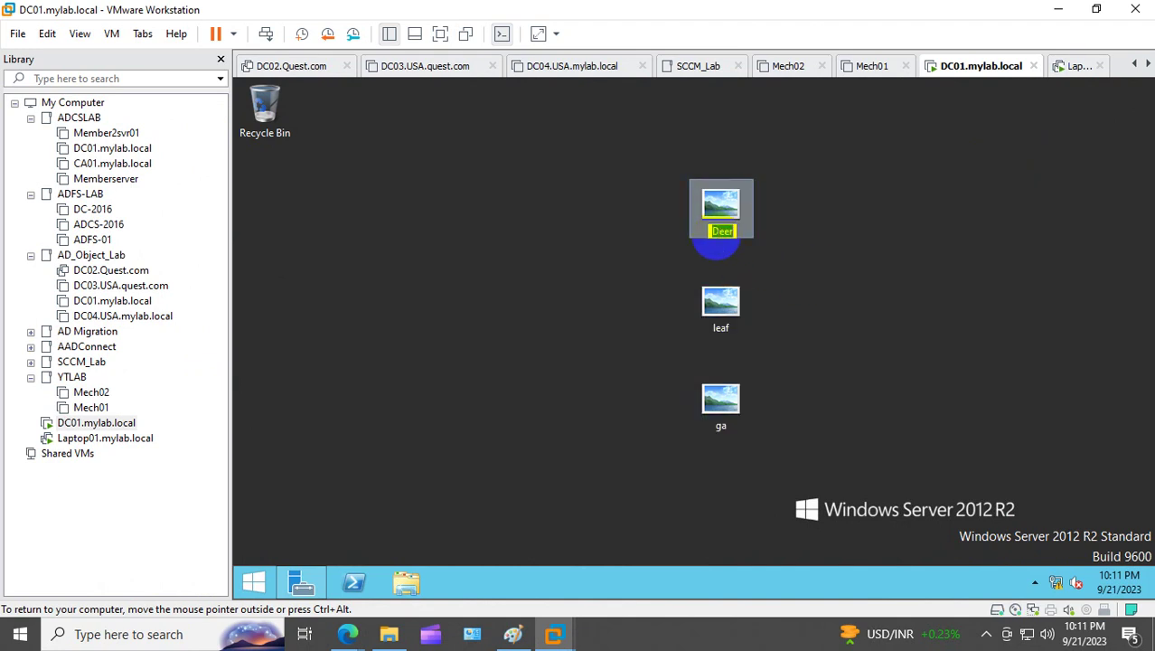
pyautogui.write('site')
pyautogui.click(800, 296)
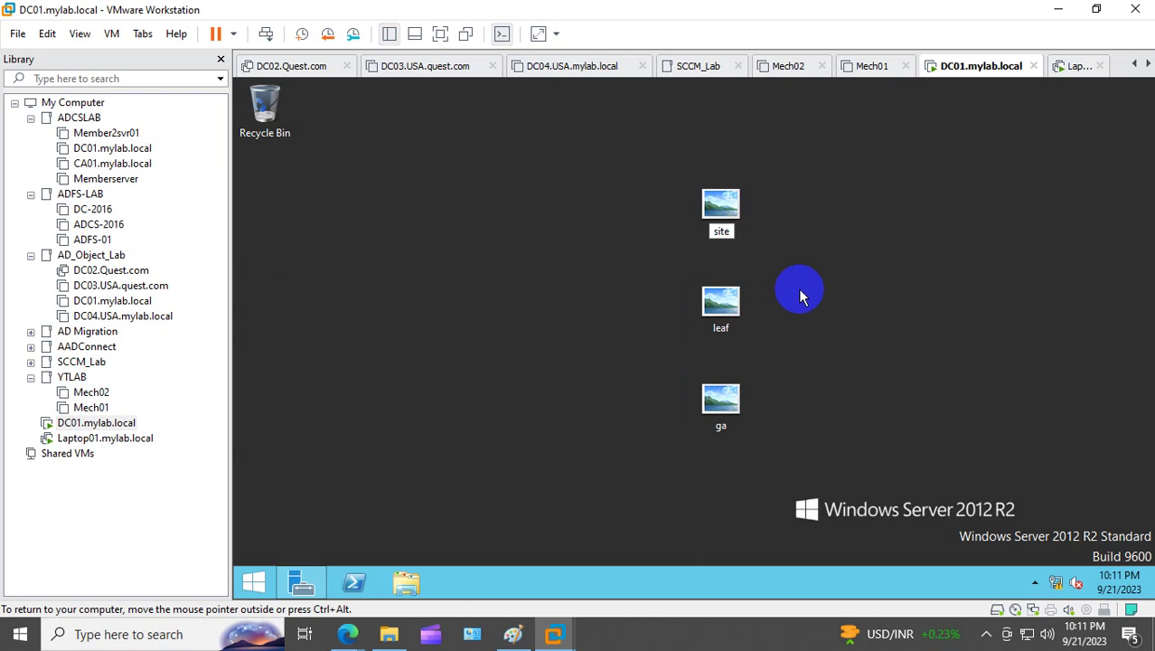
pyautogui.rightClick(713, 325)
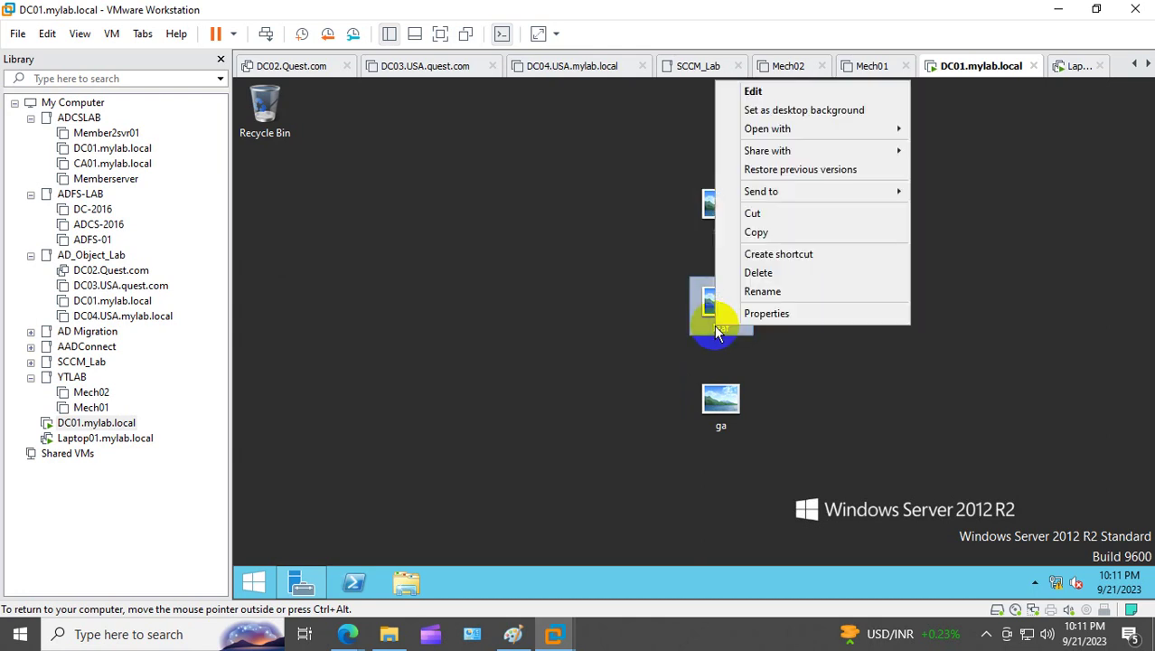
pyautogui.click(784, 290)
pyautogui.write('domain')
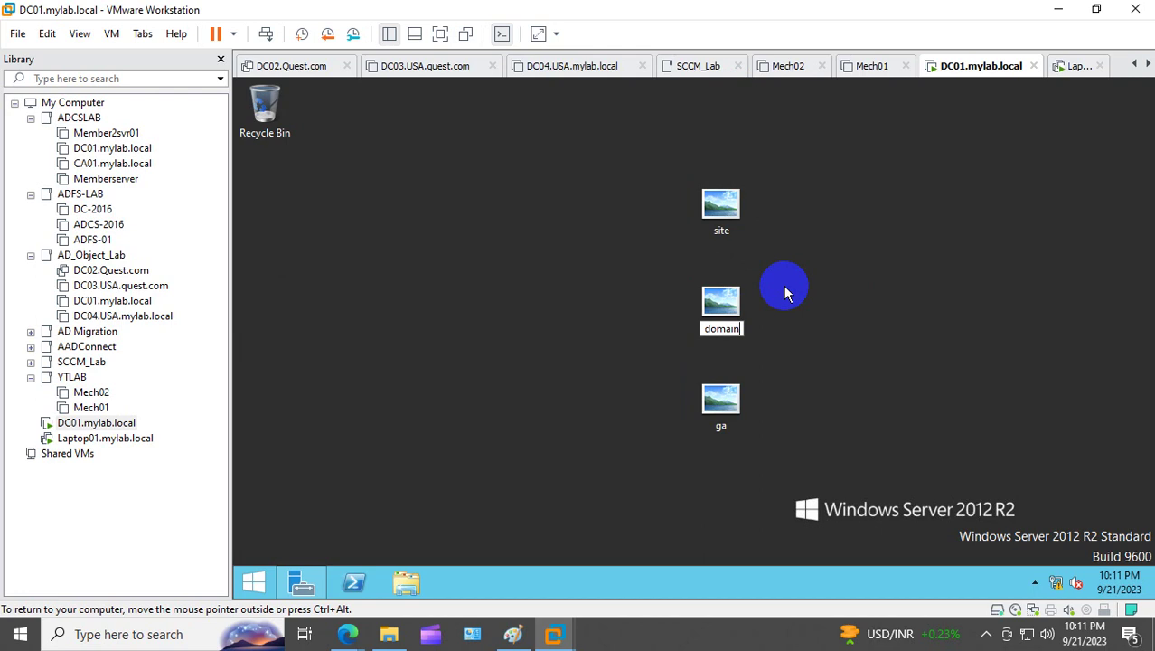
pyautogui.press('Return')
pyautogui.click(720, 430)
pyautogui.rightClick(720, 436)
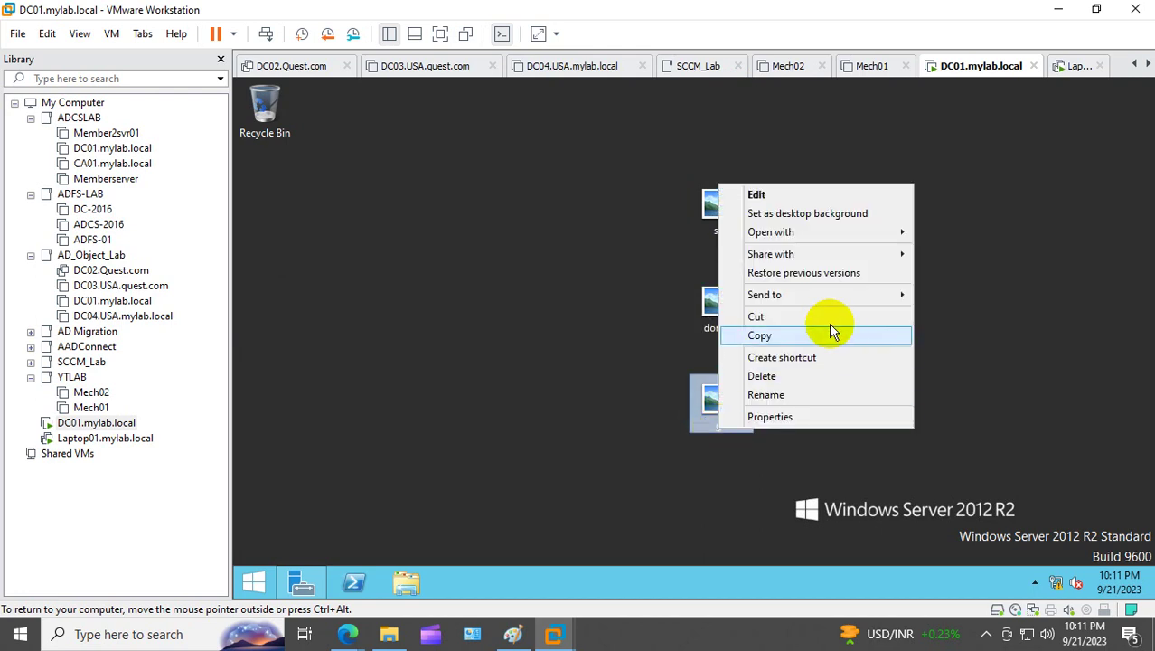
pyautogui.click(767, 394)
pyautogui.write('OU')
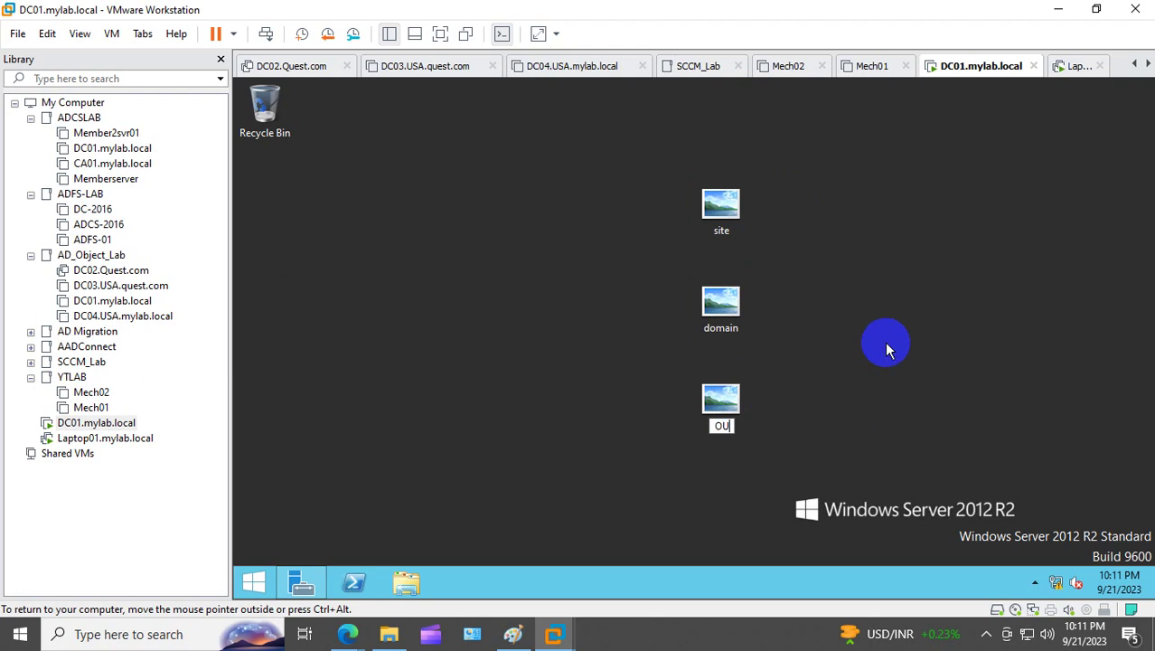
pyautogui.press('Return')
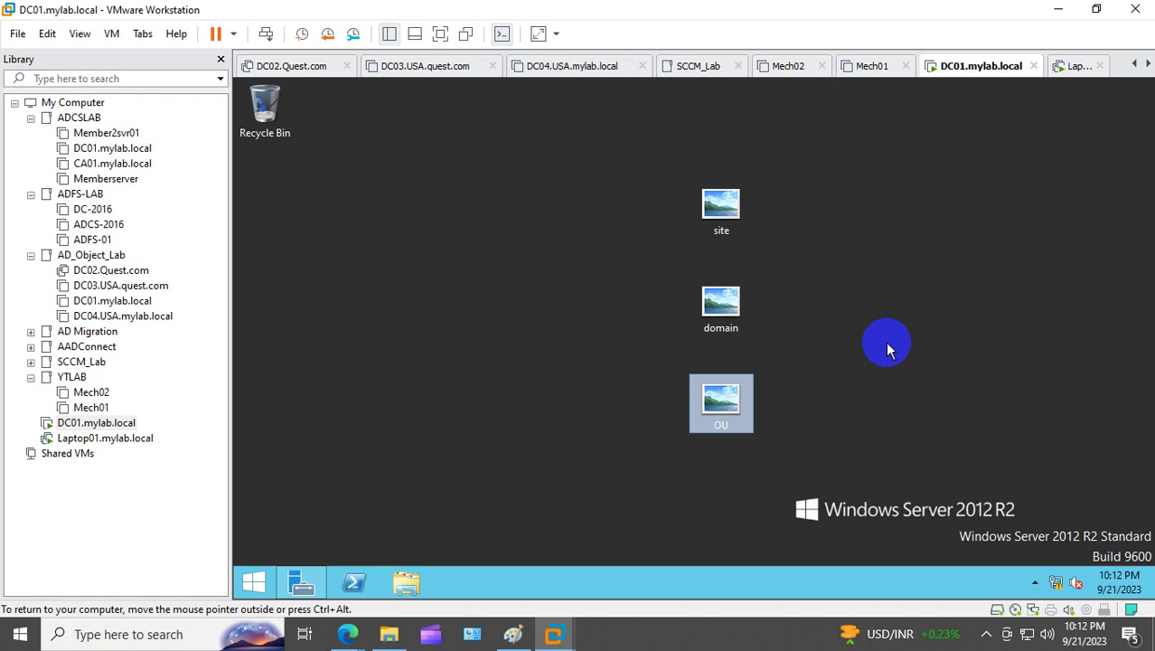
# Step: Delete the accidental duplicate copies of the site, domain and OU images
pyautogui.hotkey('ctrl', 'a')
pyautogui.click(628, 247)
pyautogui.click(740, 213)
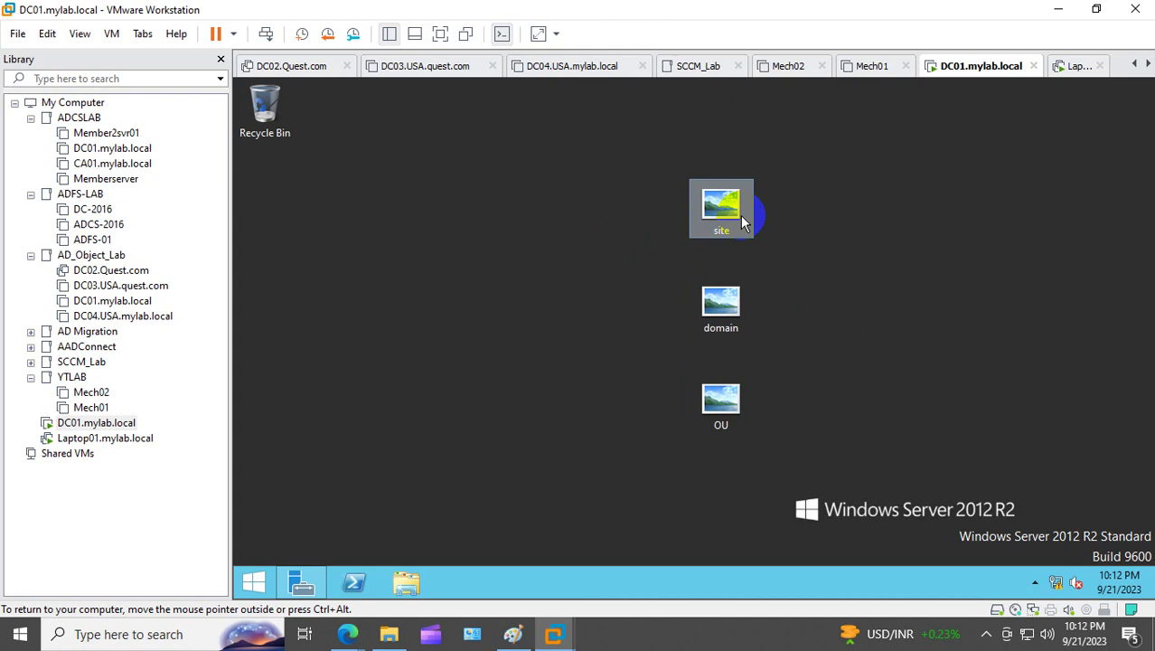
pyautogui.keyDown('ctrl'); pyautogui.click(729, 303); pyautogui.keyUp('ctrl')
pyautogui.keyDown('ctrl'); pyautogui.click(735, 398); pyautogui.keyUp('ctrl')
pyautogui.hotkey('ctrl', 'c')
pyautogui.hotkey('ctrl', 'v')
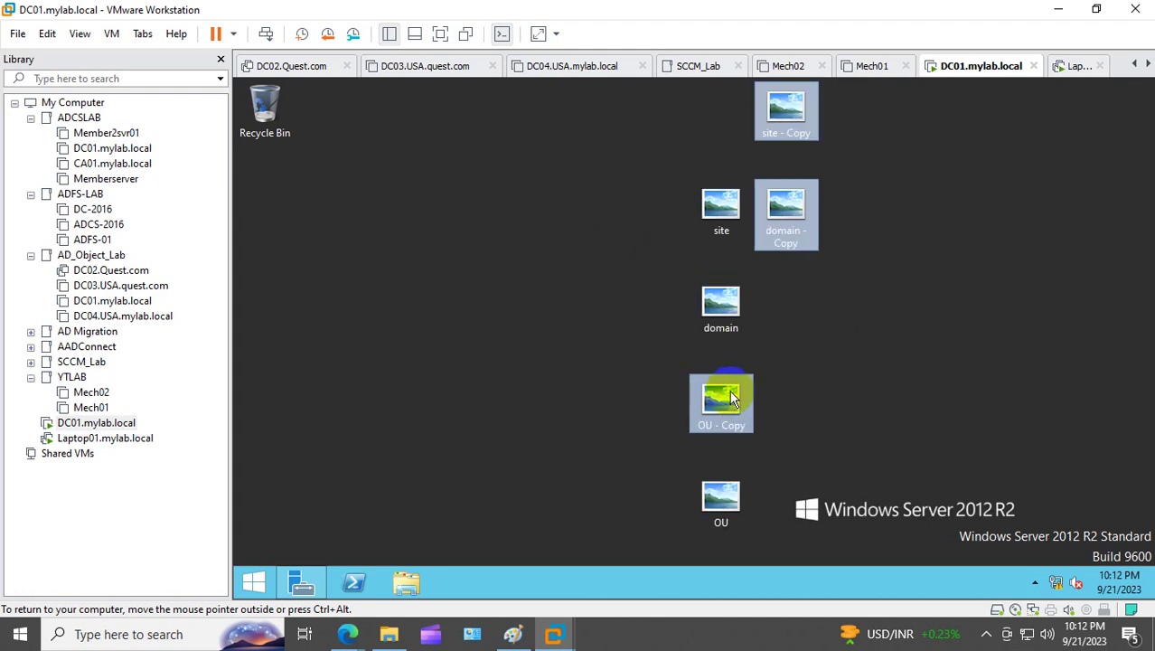
pyautogui.press('Delete')
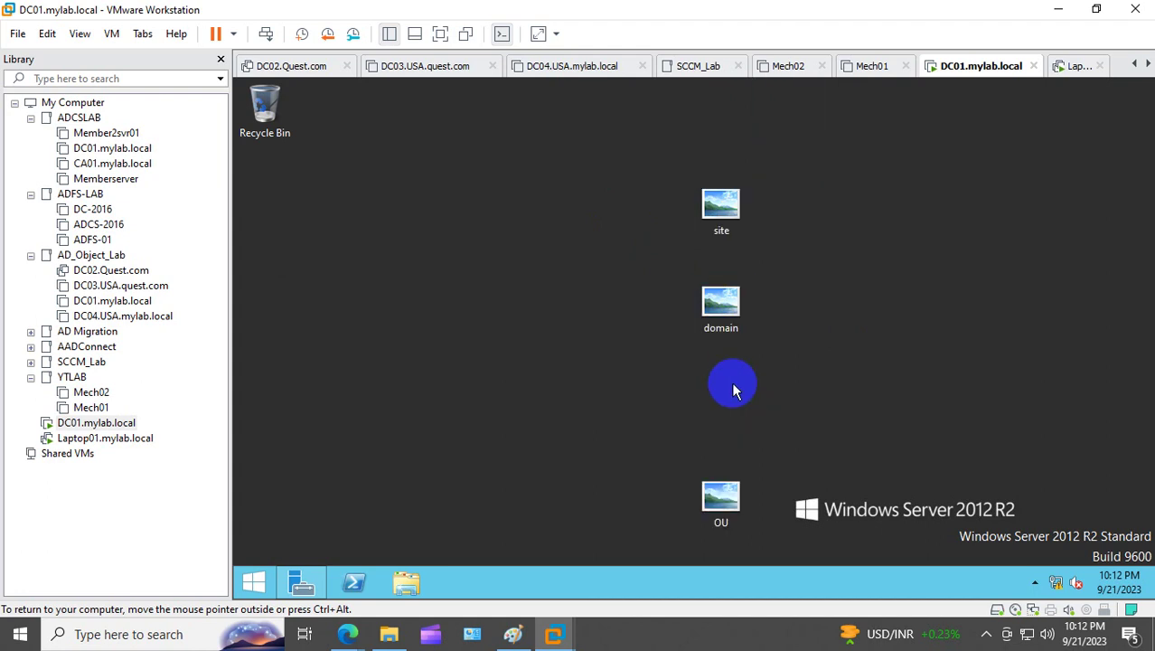
# Step: Select the site, domain and OU images together and copy them
pyautogui.click(715, 212)
pyautogui.keyDown('ctrl'); pyautogui.click(730, 303); pyautogui.keyUp('ctrl')
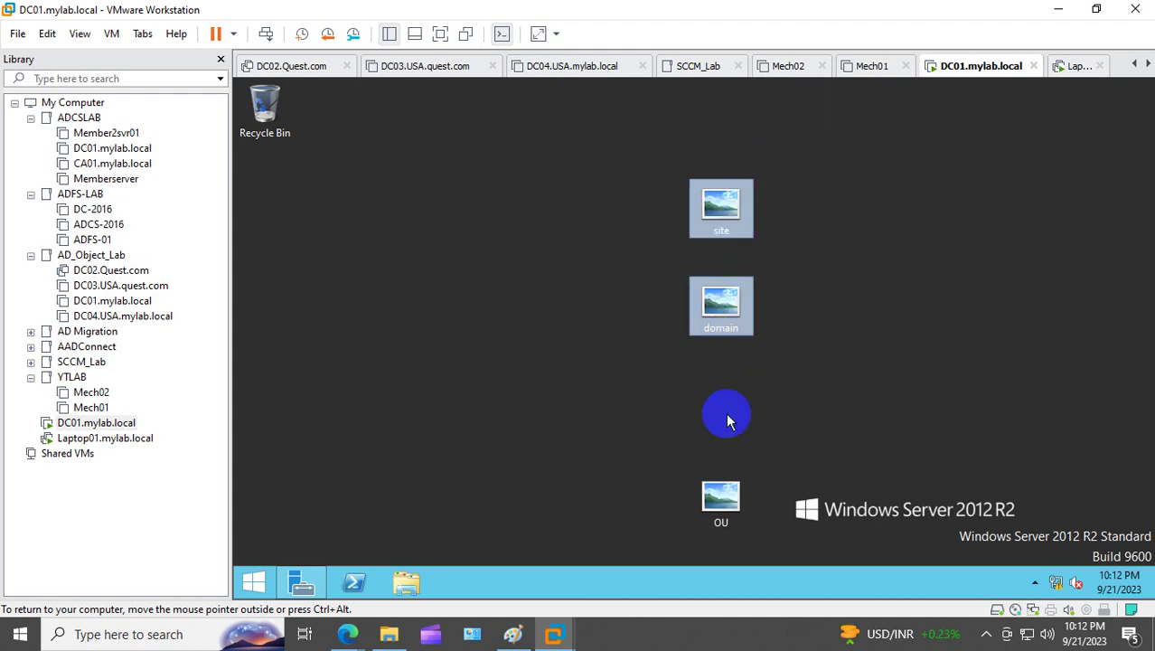
pyautogui.keyDown('ctrl'); pyautogui.click(721, 495); pyautogui.keyUp('ctrl')
pyautogui.rightClick(733, 309)
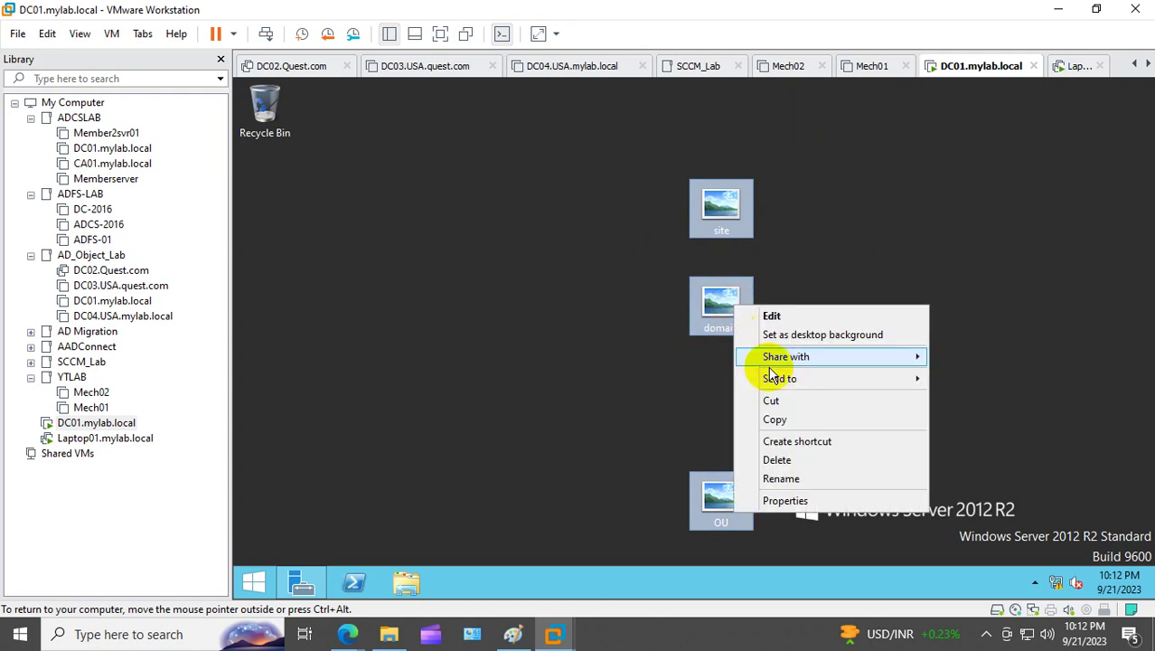
pyautogui.click(798, 417)
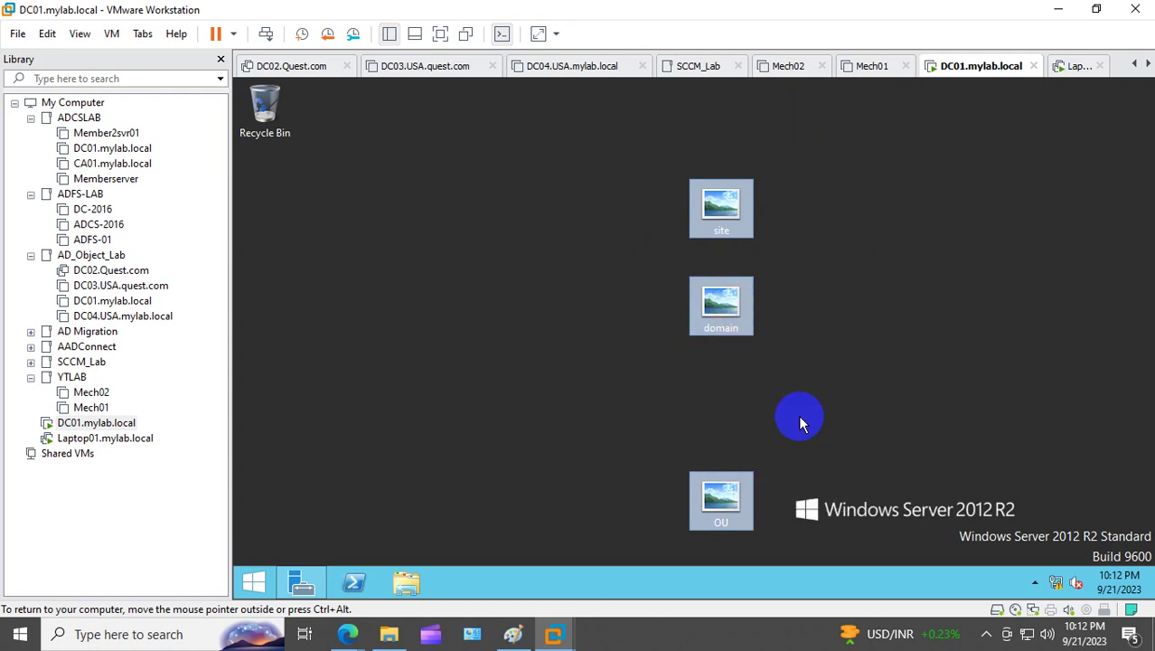
# Step: Open the NETLOGON share on \\mylab.local through the Run prompt
pyautogui.rightClick(255, 578)
pyautogui.click(334, 531)
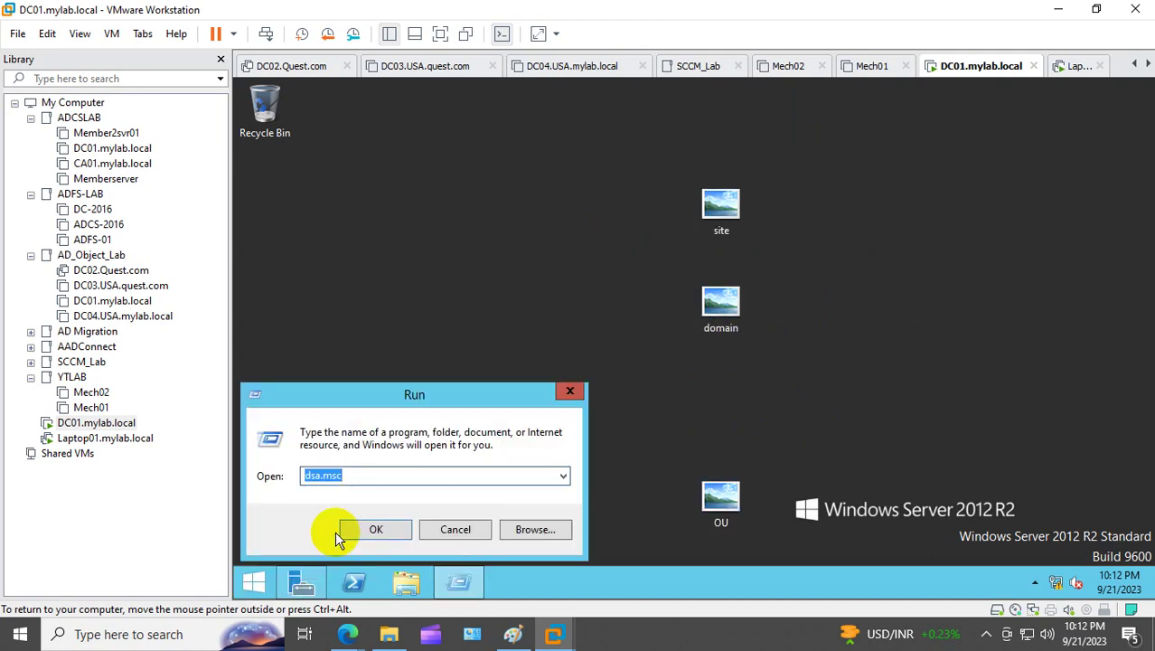
pyautogui.write('\\mylab.local')
pyautogui.click(342, 530)
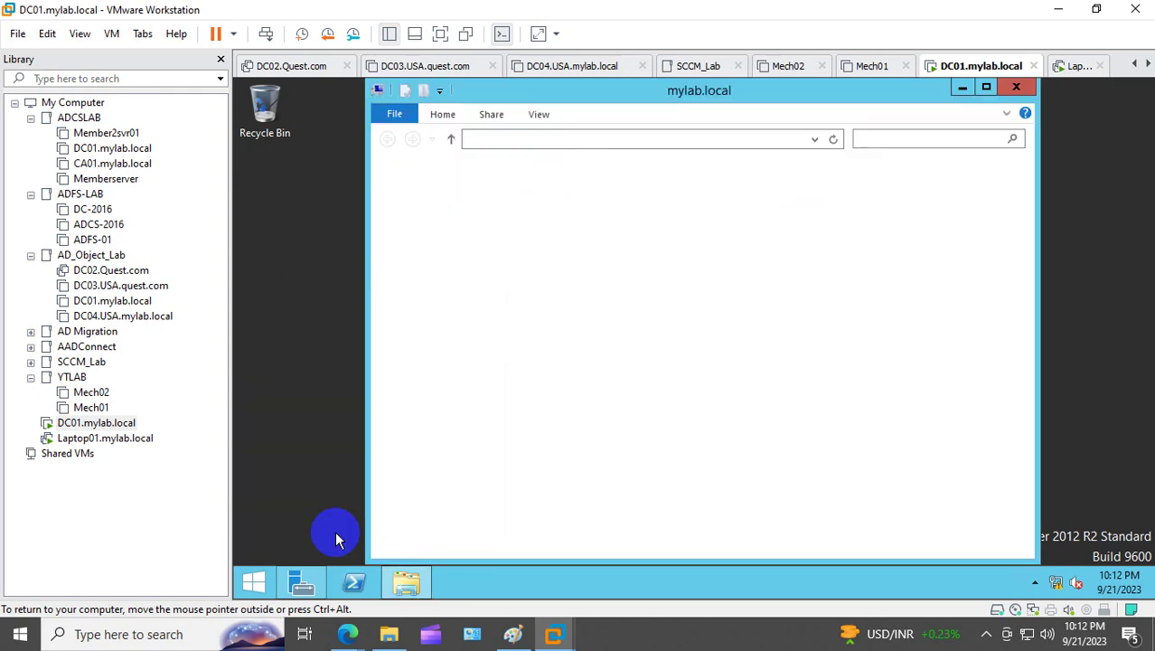
pyautogui.doubleClick(601, 197)
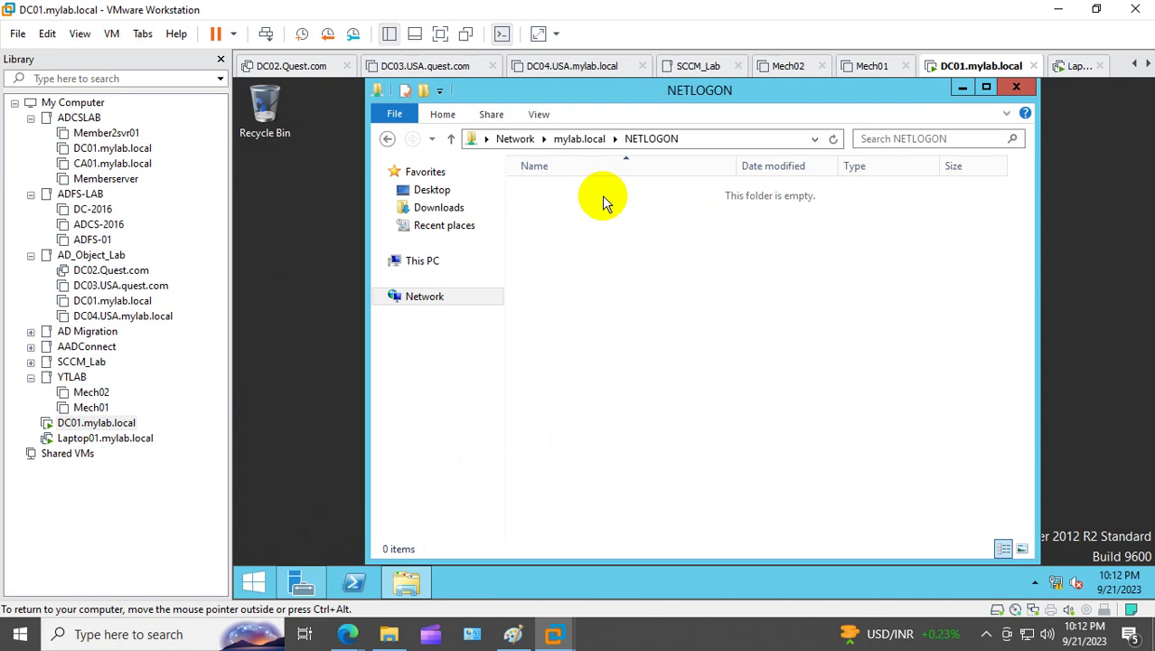
# Step: Try pasting the images into NETLOGON, then skip and dismiss the Access Denied warning
pyautogui.rightClick(588, 250)
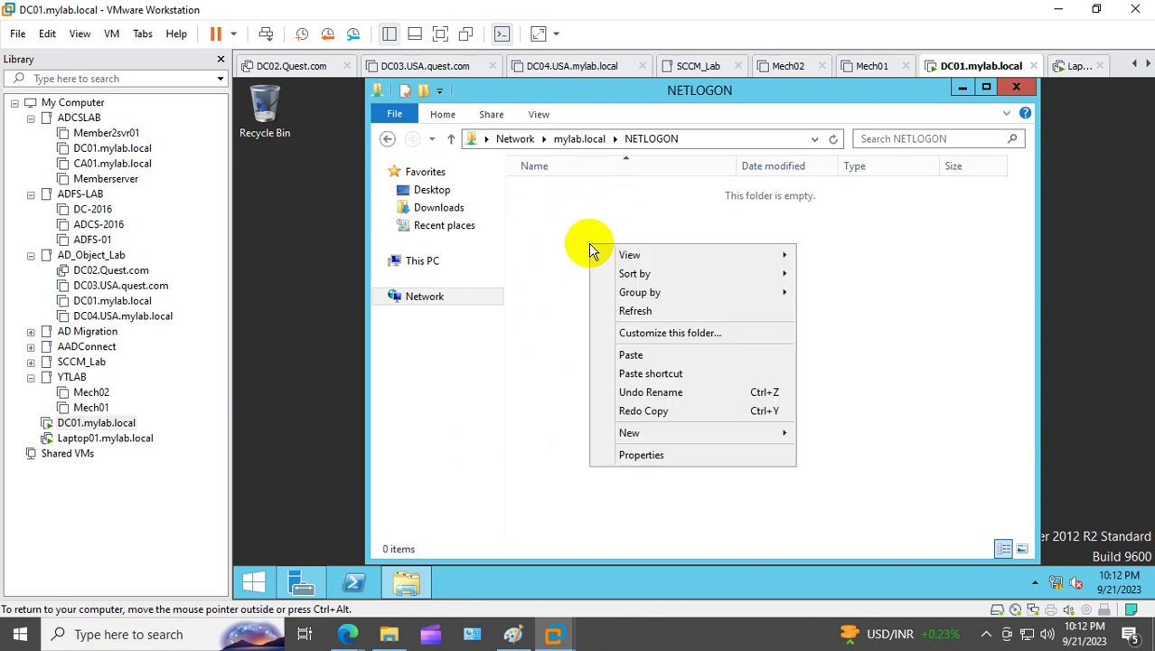
pyautogui.click(658, 358)
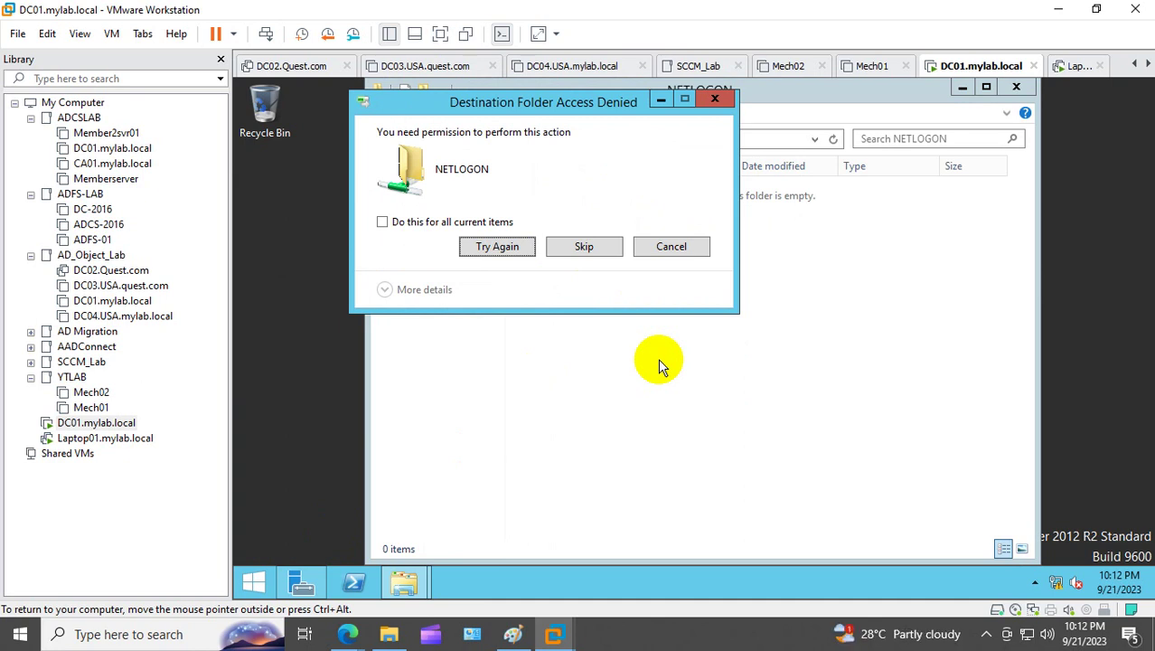
pyautogui.click(585, 248)
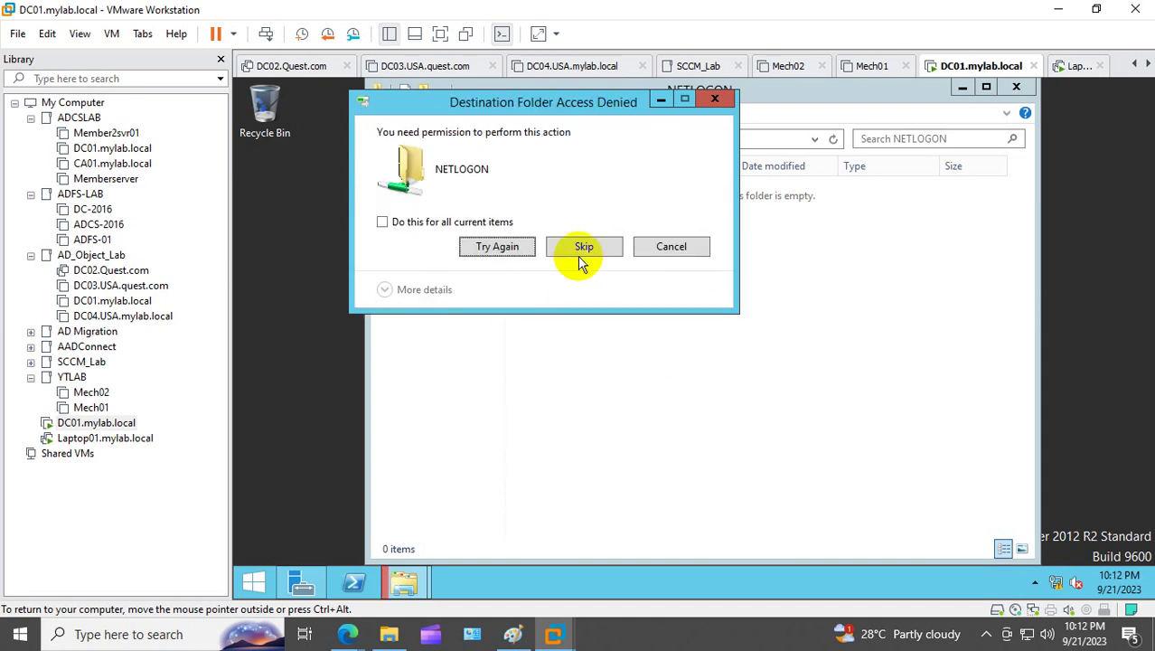
pyautogui.click(715, 98)
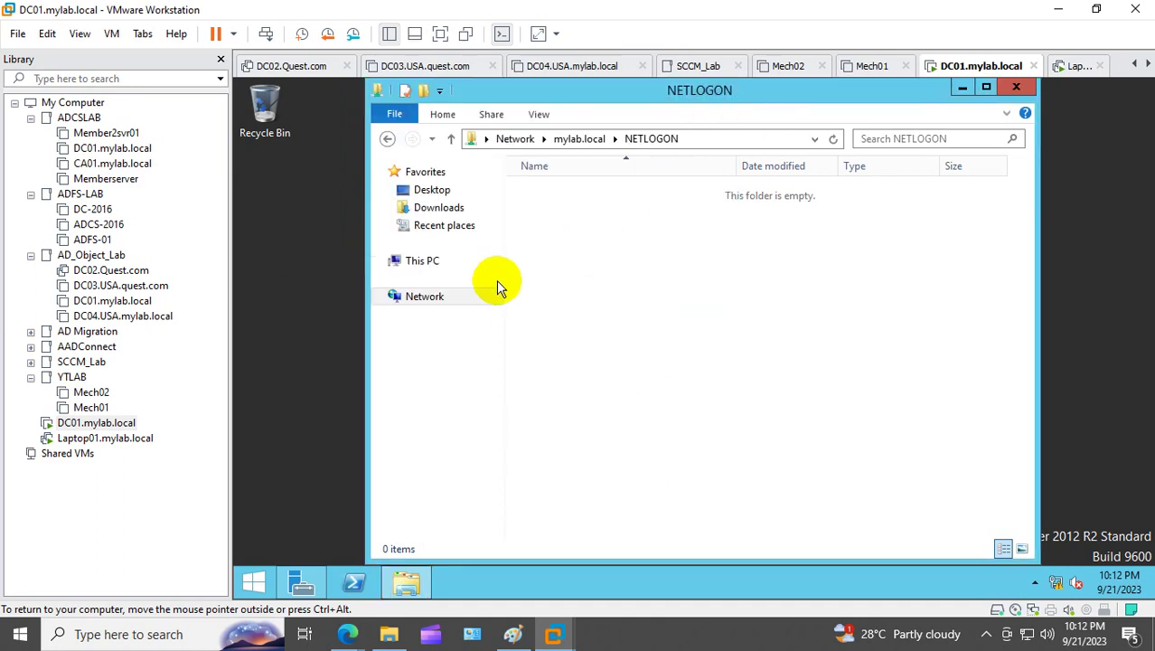
# Step: Browse to C:\Windows\SYSVOL\sysvol\mylab.local\scripts on DC01
pyautogui.click(433, 263)
pyautogui.click(616, 375)
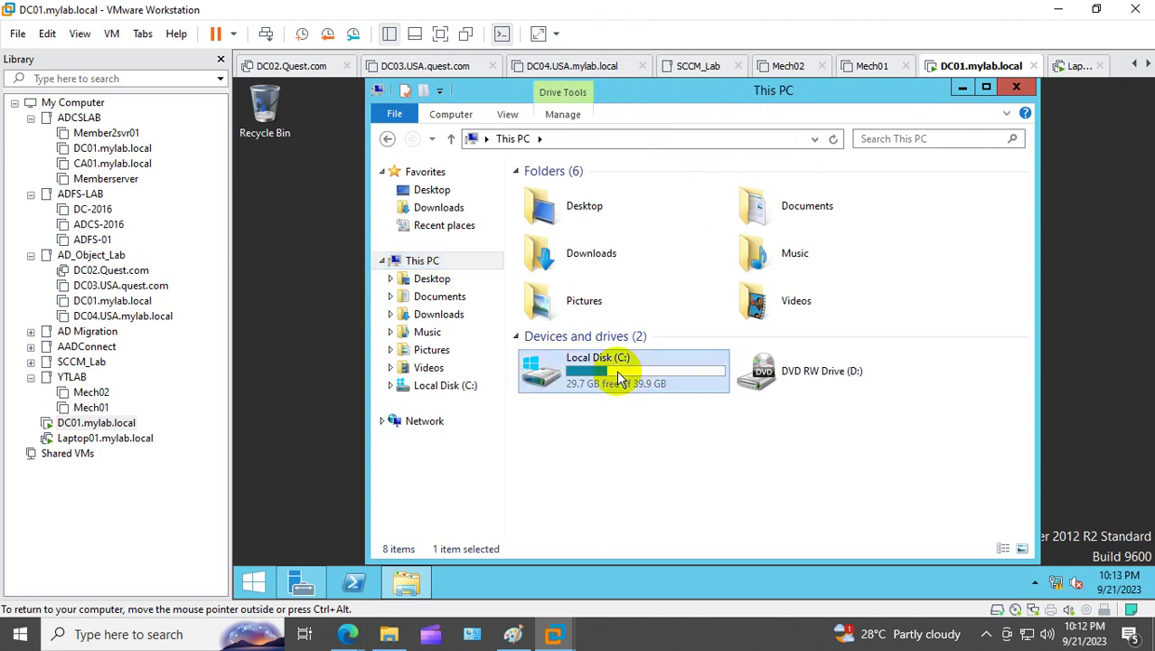
pyautogui.doubleClick(619, 379)
pyautogui.doubleClick(575, 265)
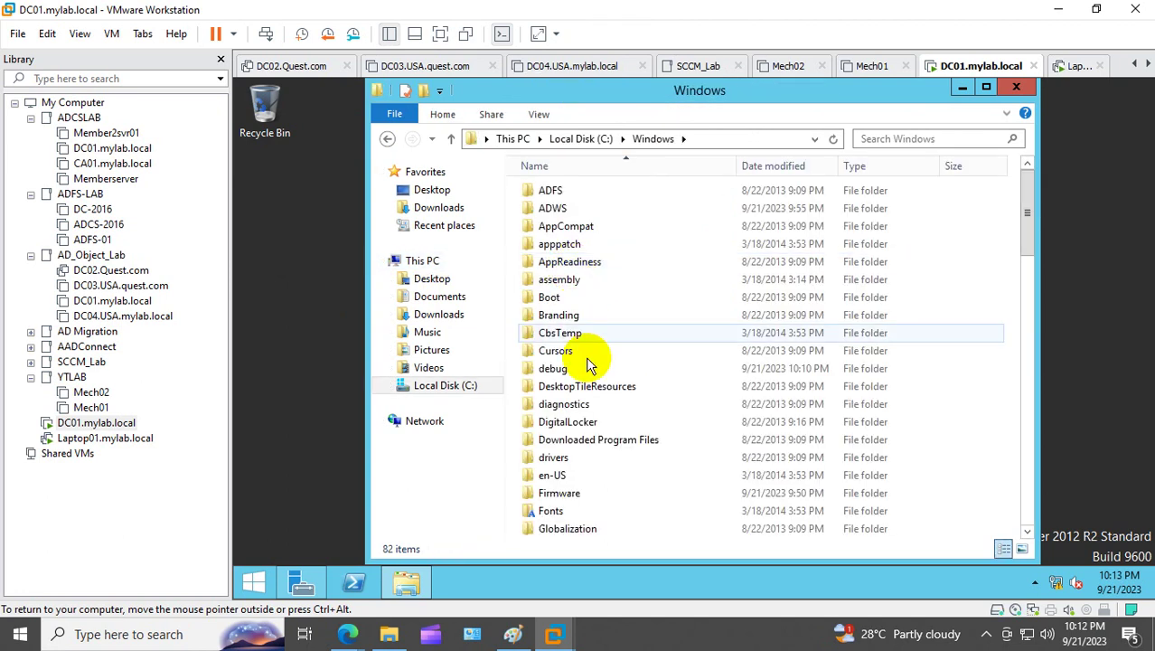
pyautogui.click(577, 369)
pyautogui.write('sy')
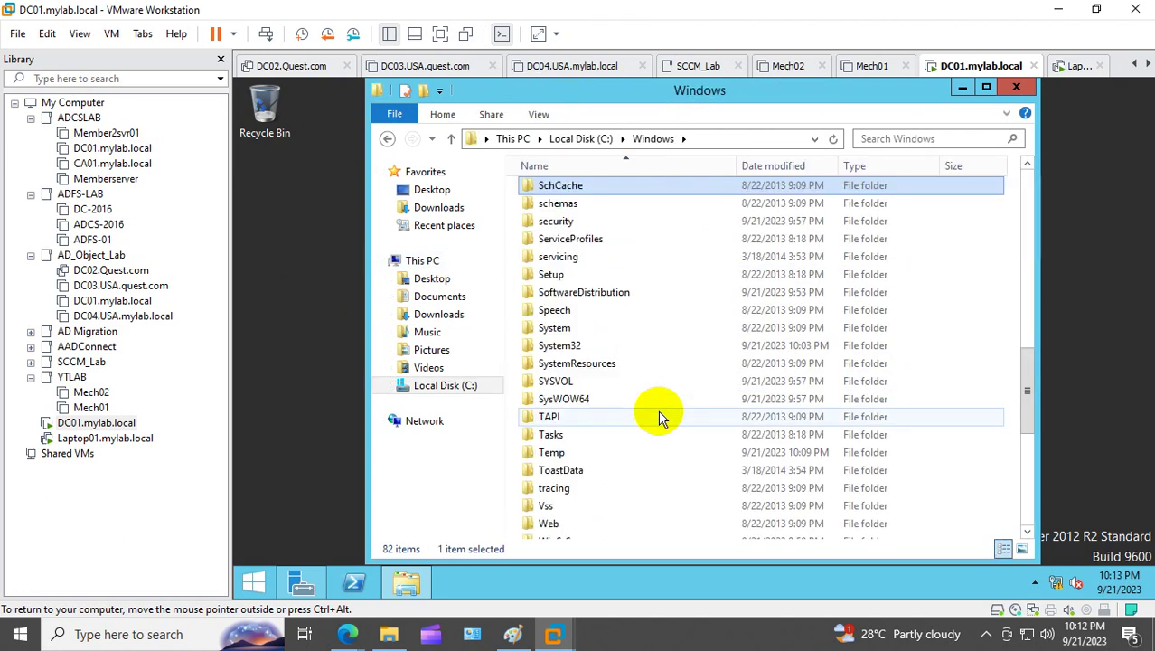
pyautogui.doubleClick(553, 382)
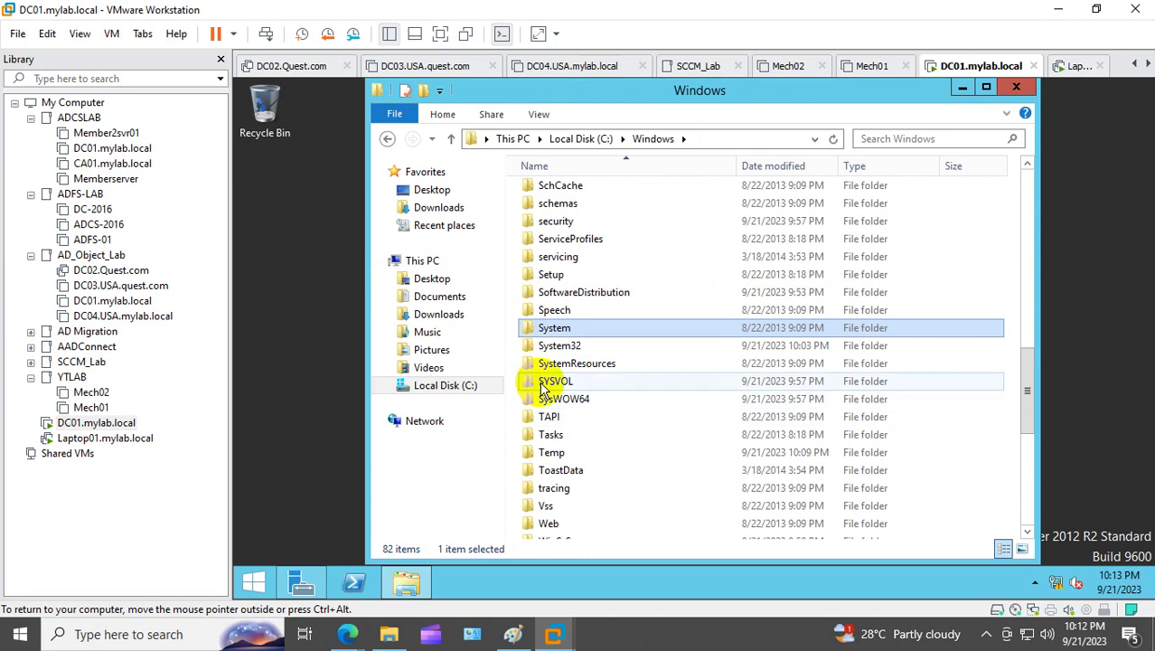
pyautogui.doubleClick(551, 244)
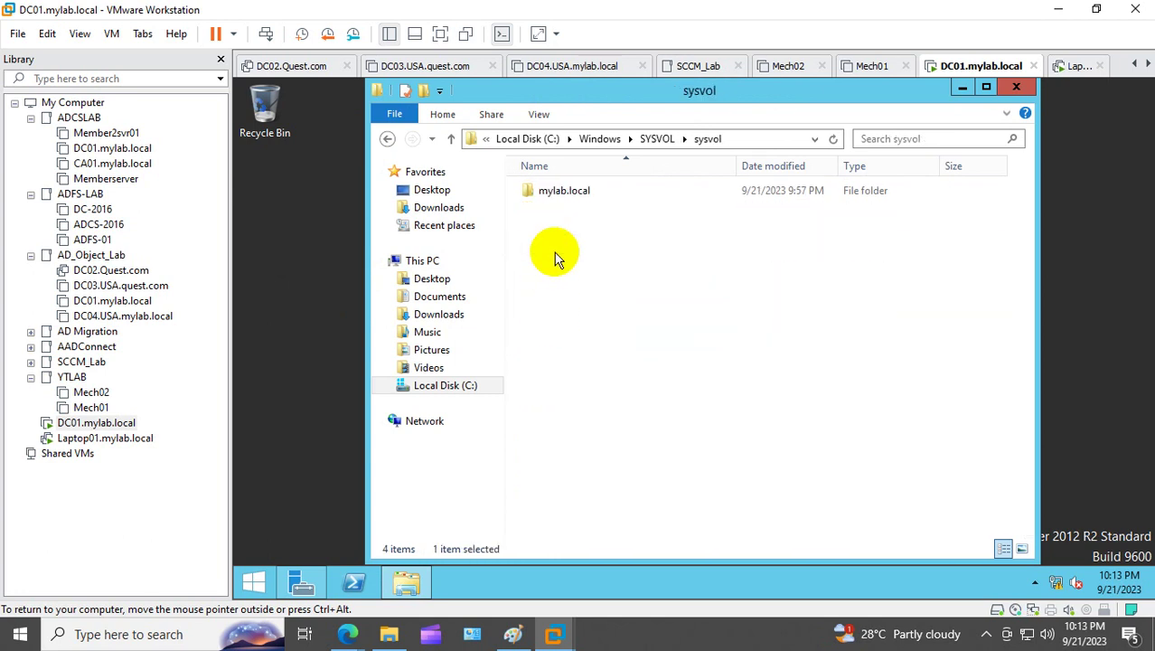
pyautogui.doubleClick(569, 194)
pyautogui.doubleClick(552, 208)
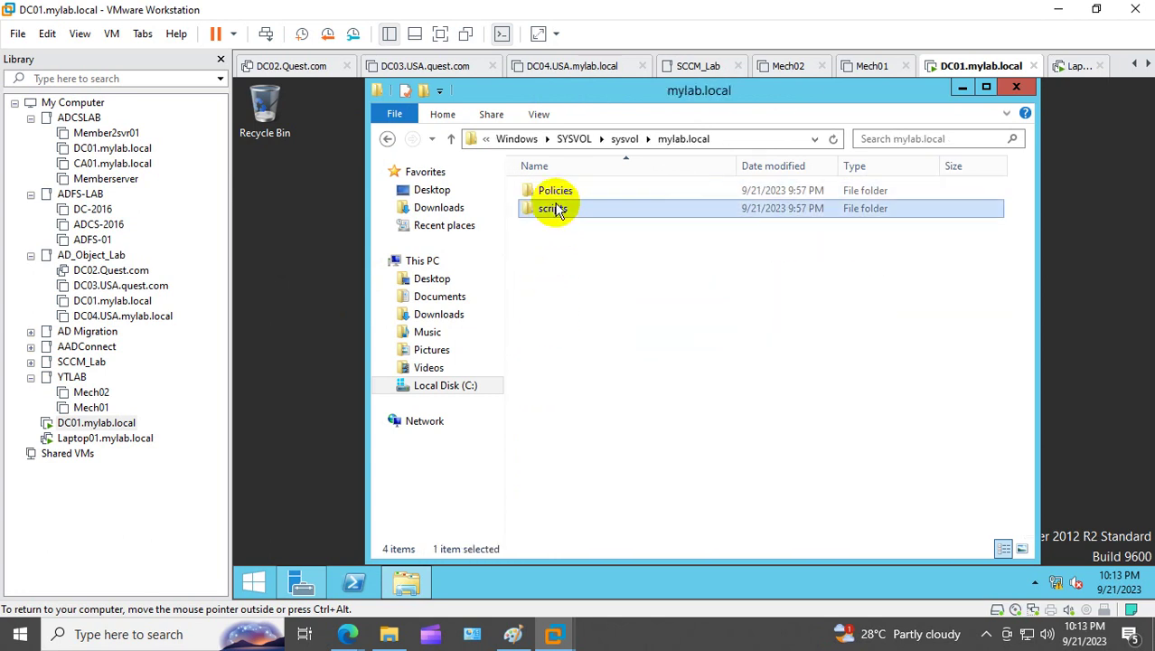
# Step: Paste the three images into scripts, approving administrator permission for each file
pyautogui.rightClick(557, 224)
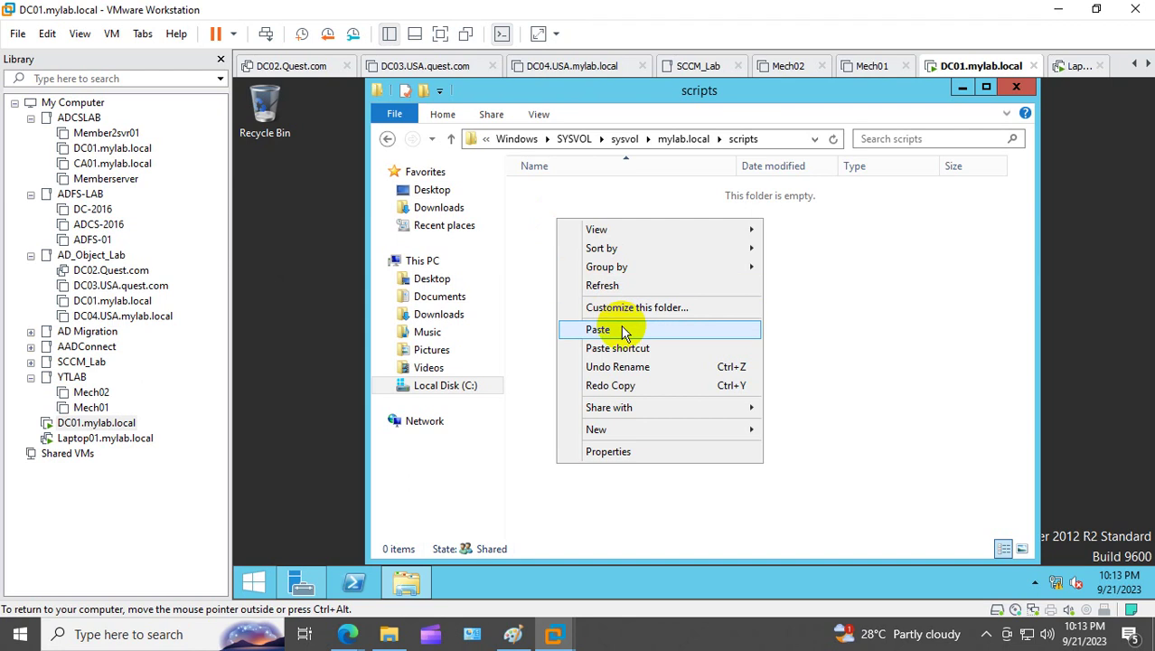
pyautogui.click(601, 328)
pyautogui.click(644, 251)
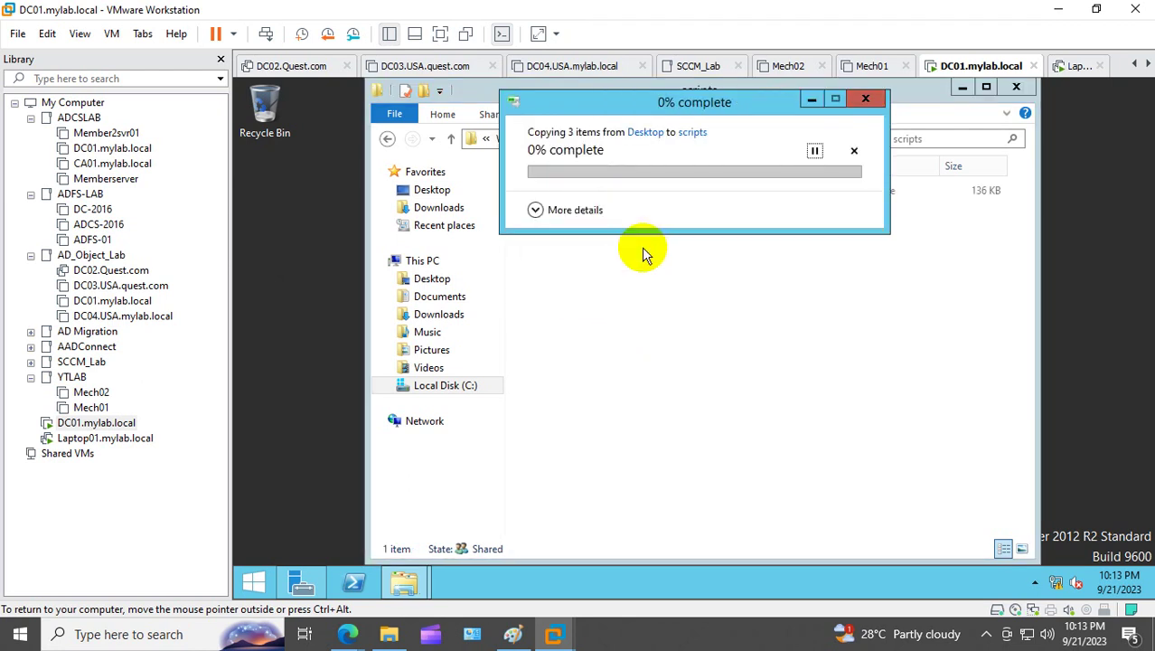
pyautogui.click(644, 248)
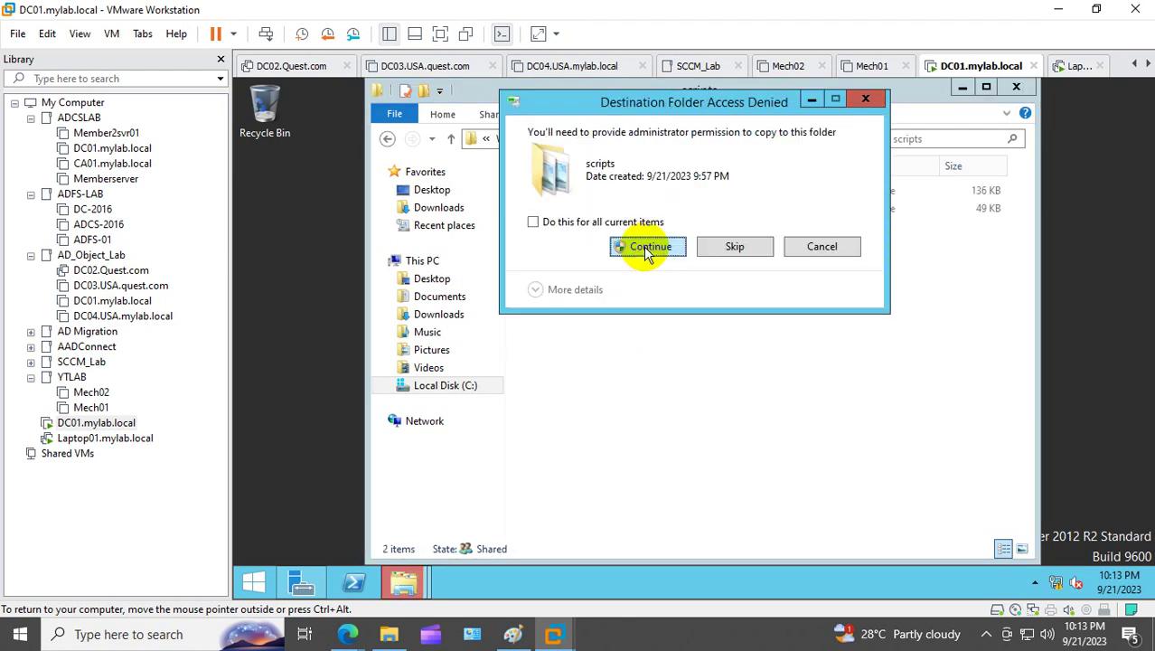
pyautogui.click(644, 248)
pyautogui.click(646, 317)
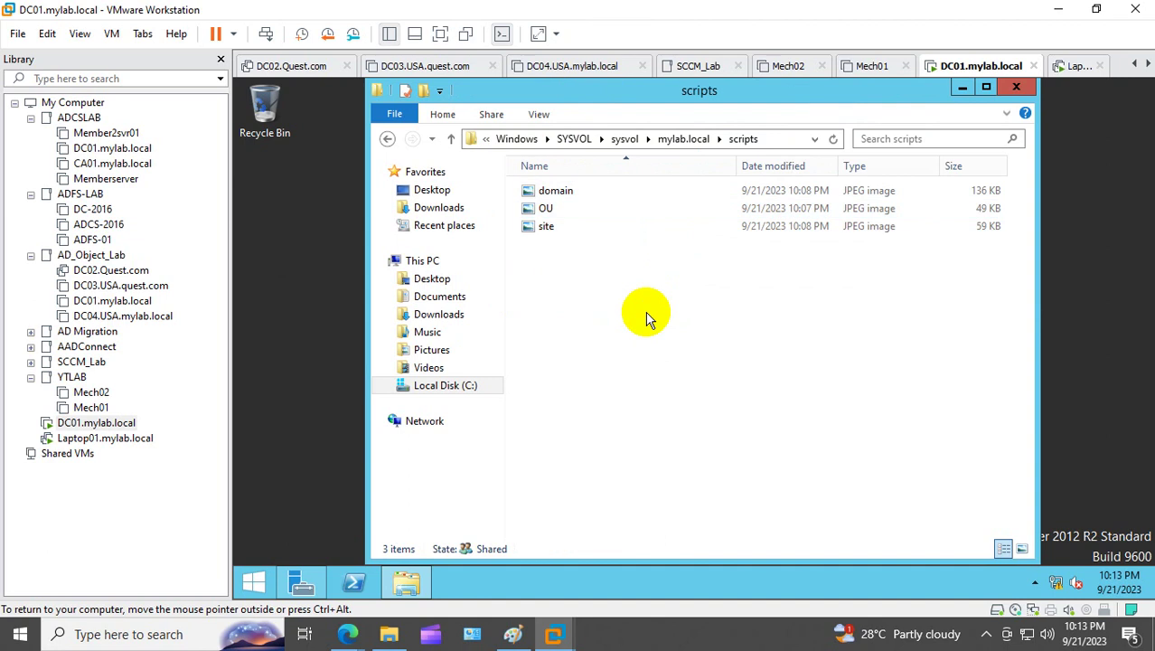
# Step: Check the scripts folder path, glance at Policies, and confirm the three images in scripts
pyautogui.click(789, 141)
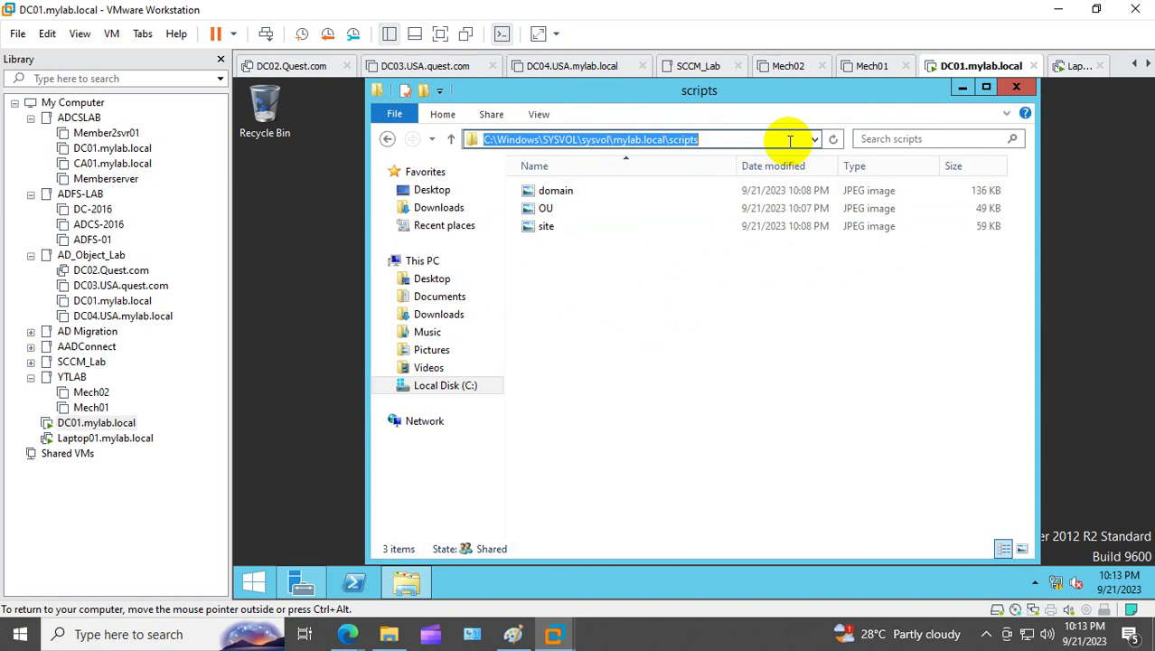
pyautogui.click(451, 140)
pyautogui.doubleClick(573, 191)
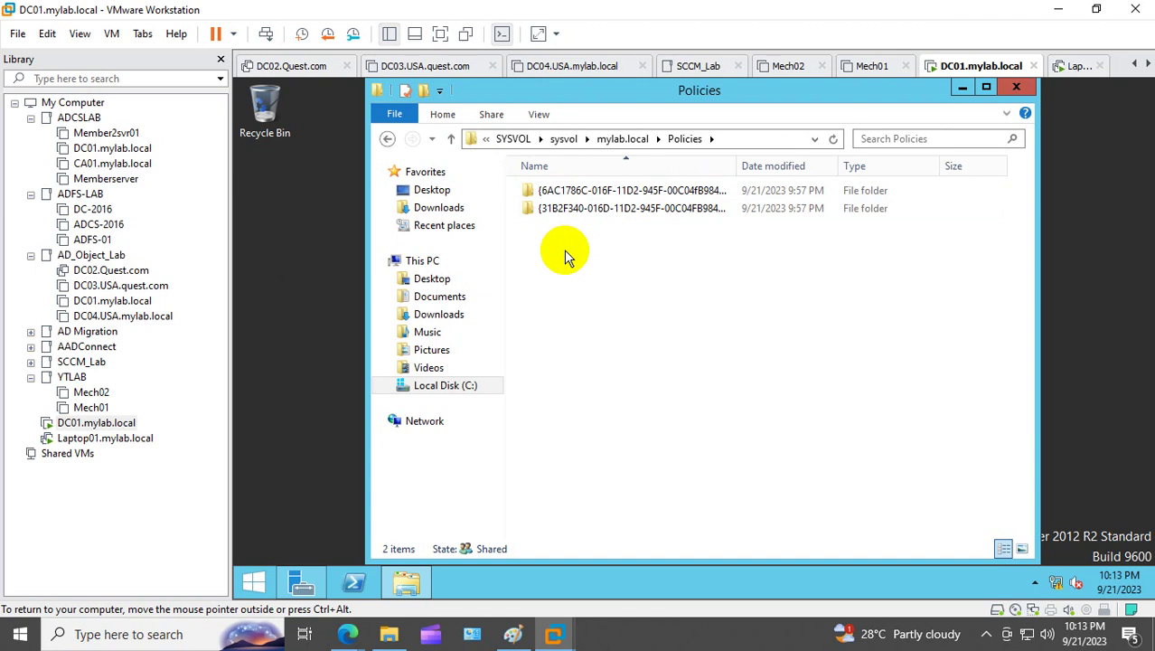
pyautogui.click(622, 138)
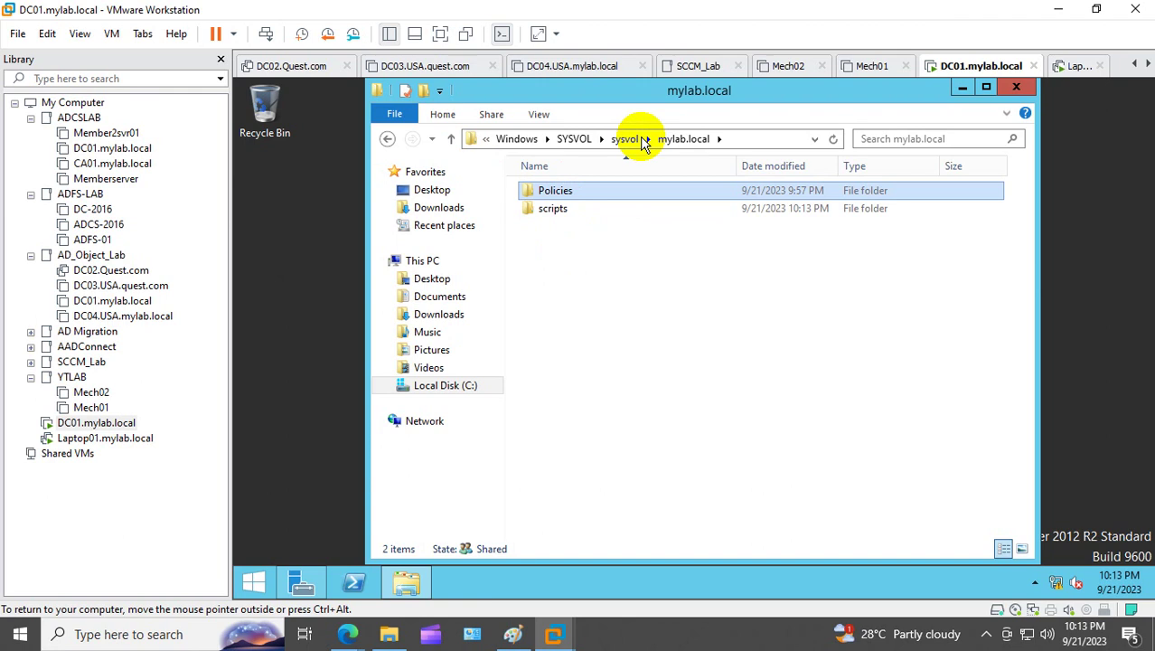
pyautogui.doubleClick(550, 209)
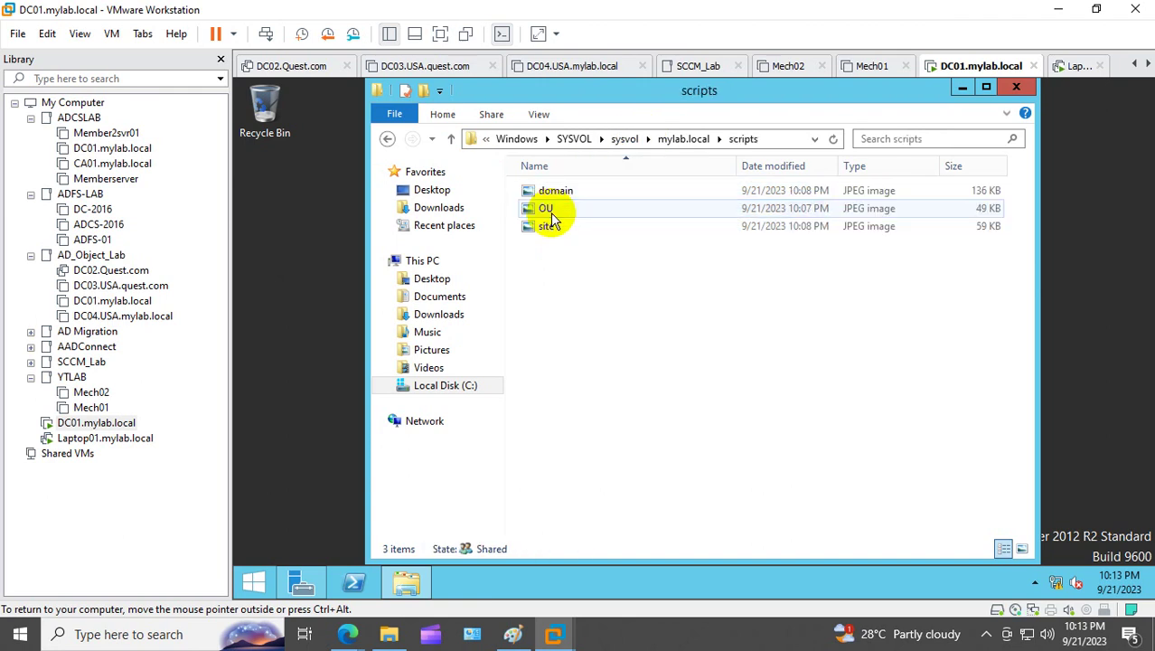
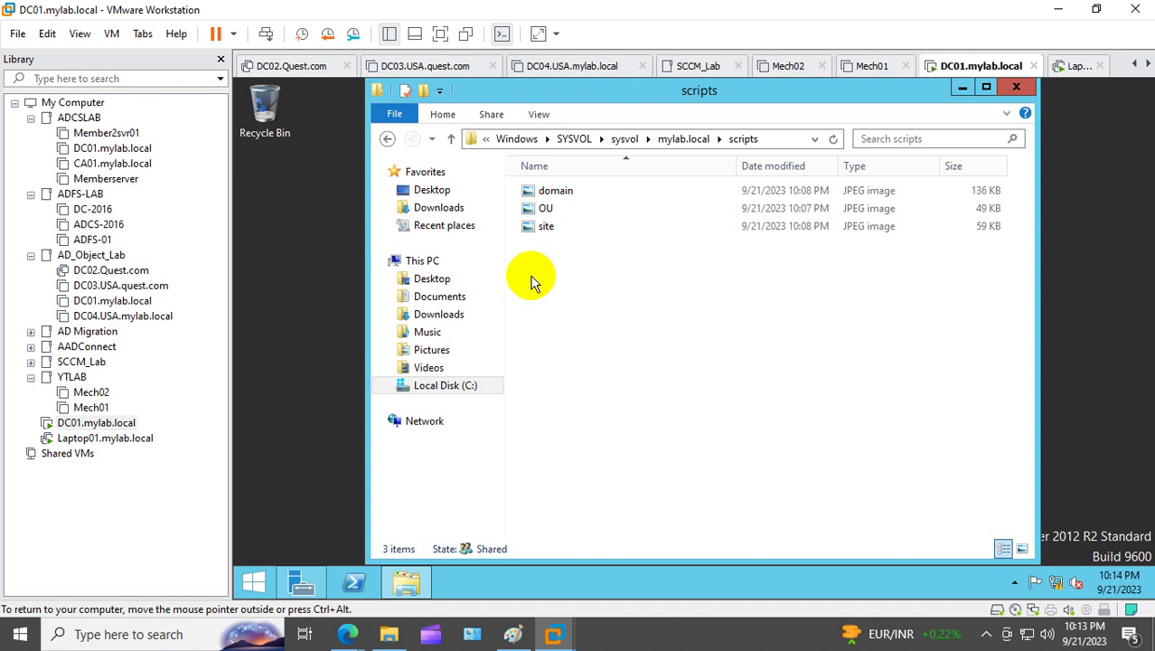
# Step: Launch the Group Policy Management console by running gpmc.msc
pyautogui.rightClick(255, 583)
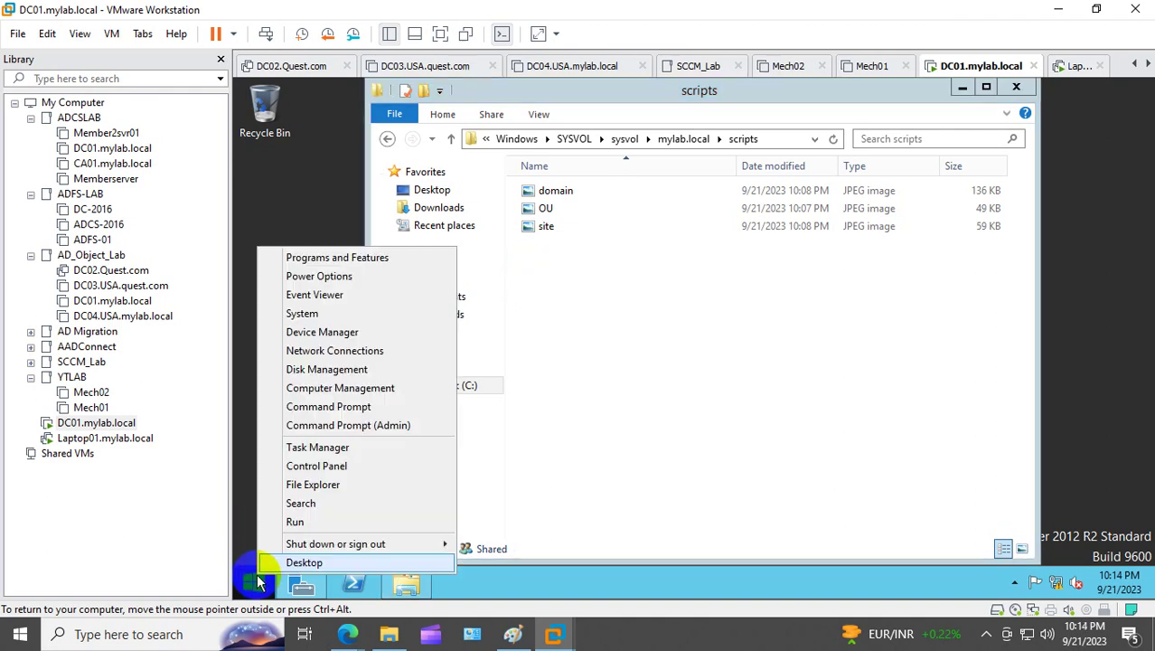
pyautogui.click(320, 524)
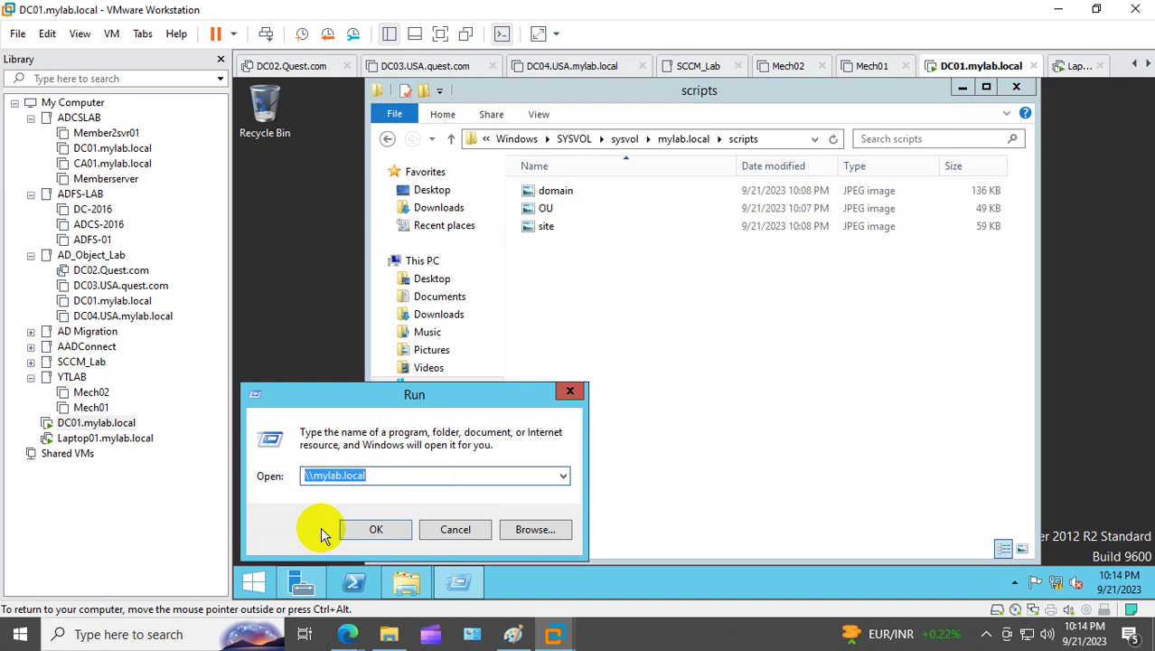
pyautogui.write('gpmc')
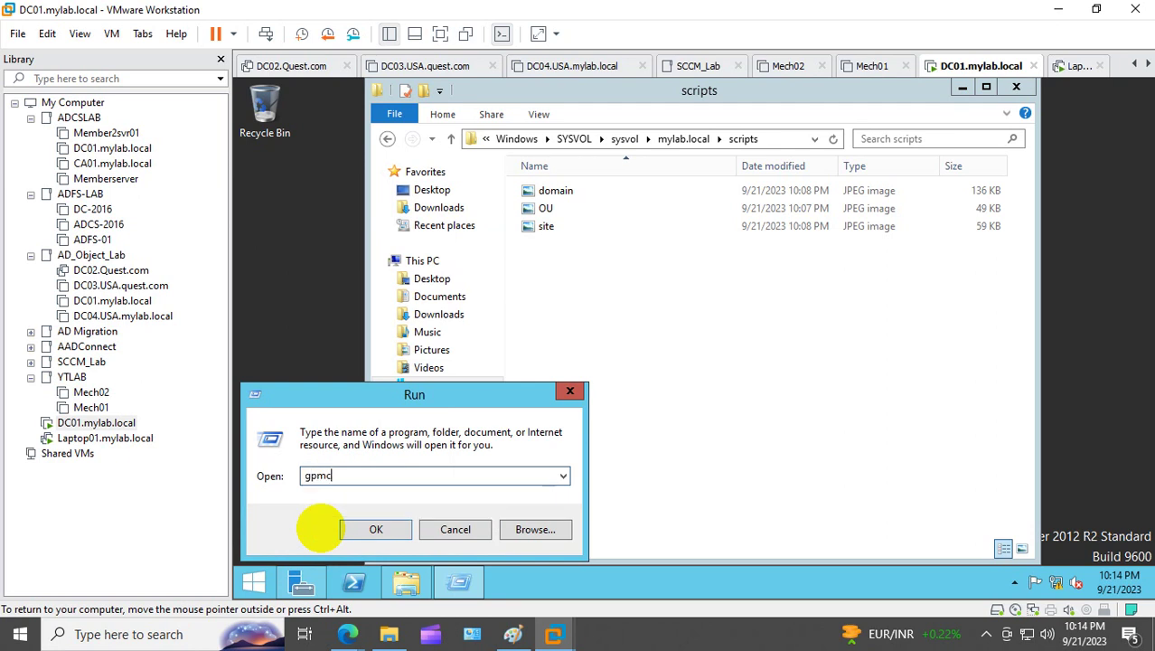
pyautogui.write('.msc')
pyautogui.press('Return')
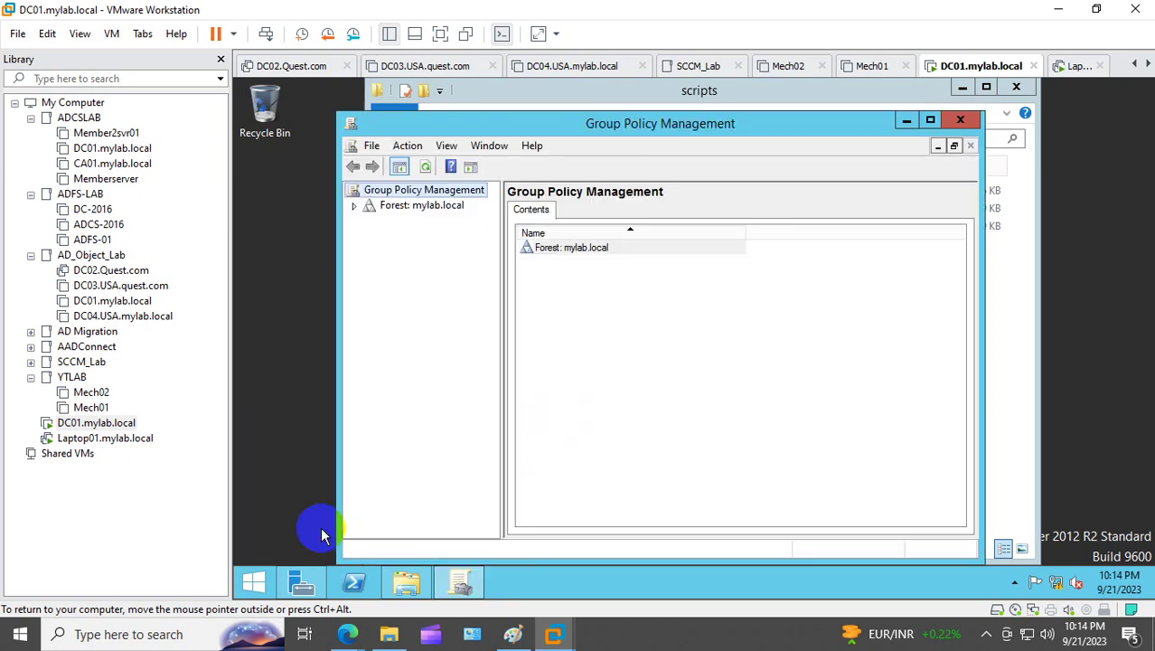
# Step: Expand the forest to mylab.local, maximize the window and list its Group Policy Objects
pyautogui.click(354, 206)
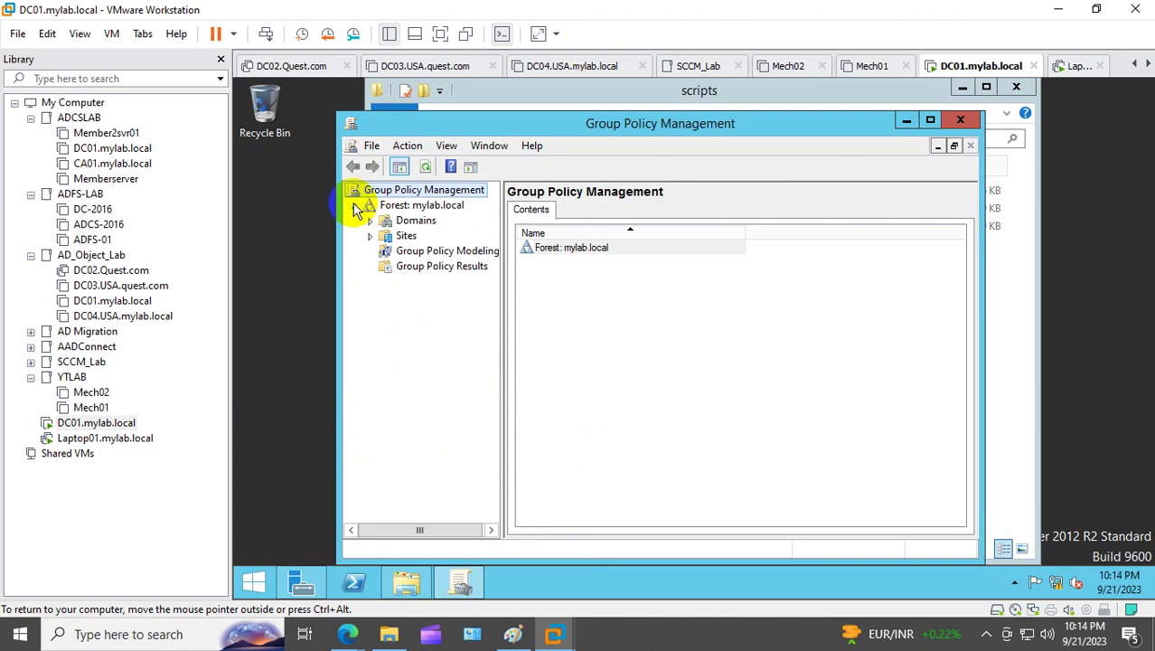
pyautogui.click(370, 221)
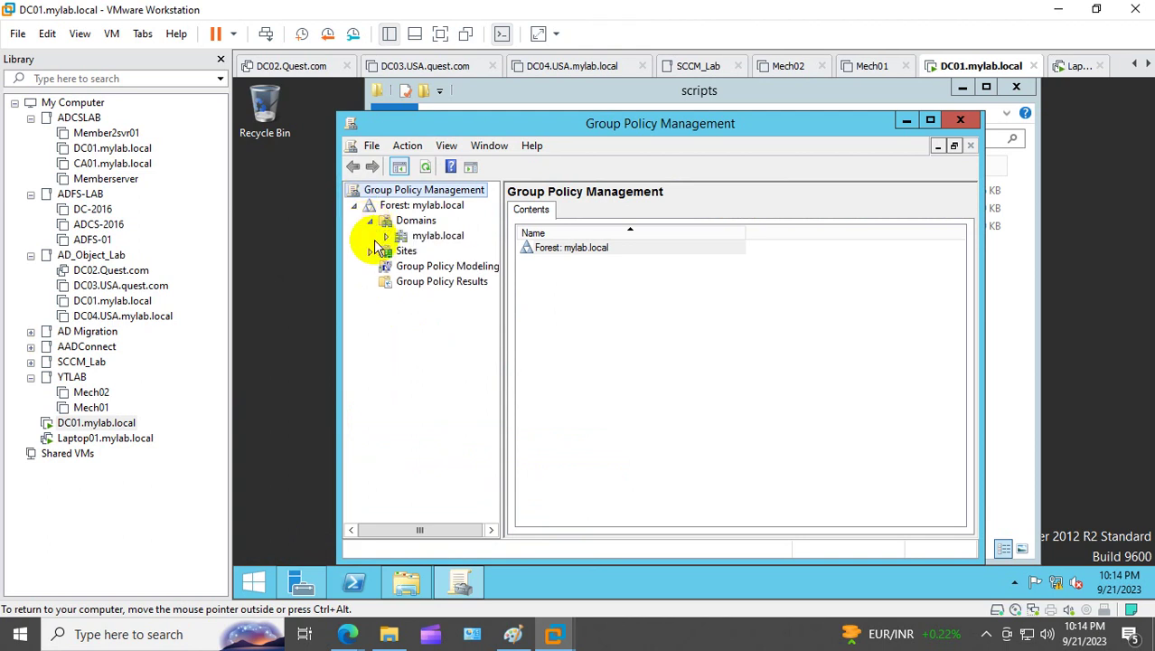
pyautogui.click(387, 237)
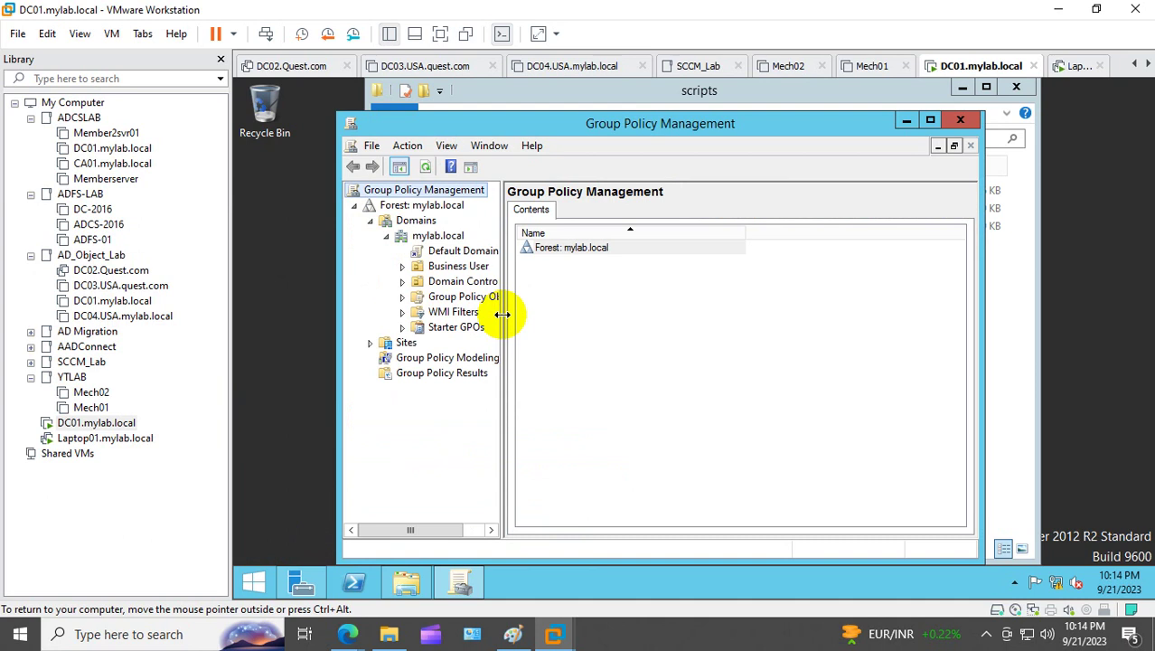
pyautogui.moveTo(503, 317); pyautogui.dragTo(729, 317)
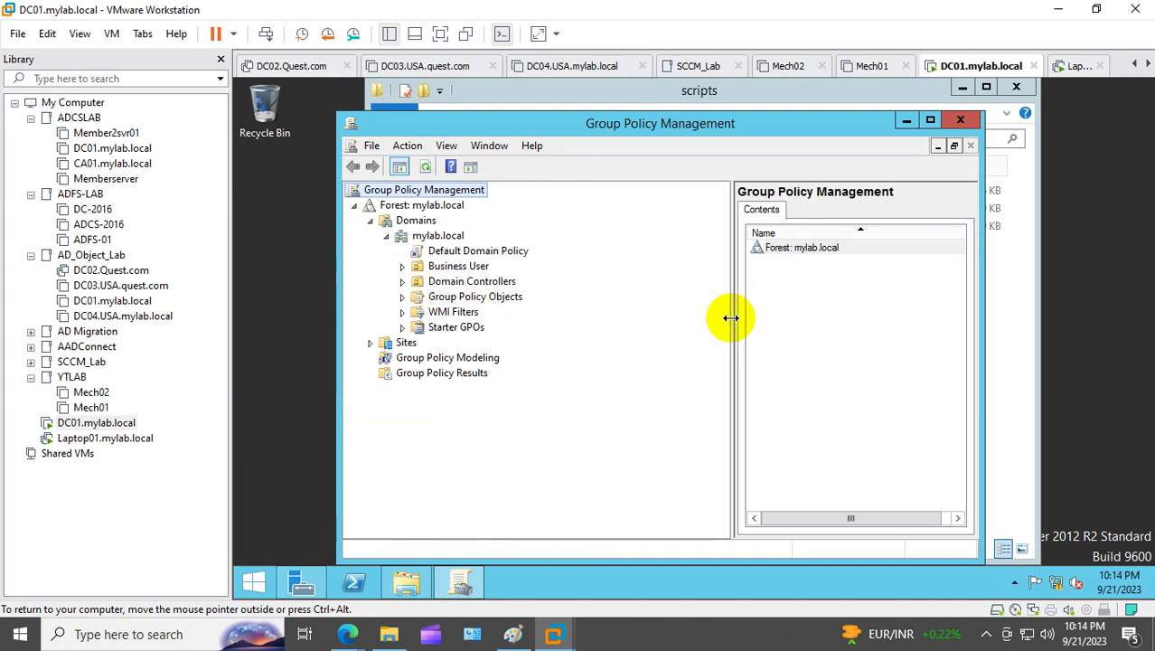
pyautogui.click(930, 119)
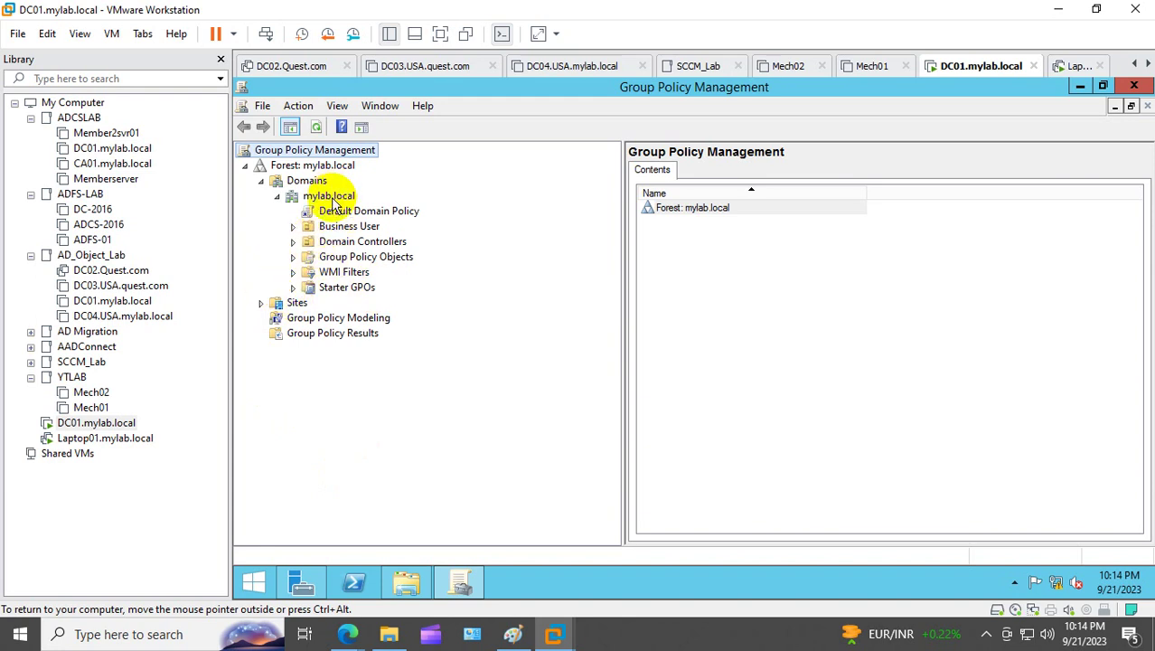
pyautogui.click(292, 257)
pyautogui.click(377, 260)
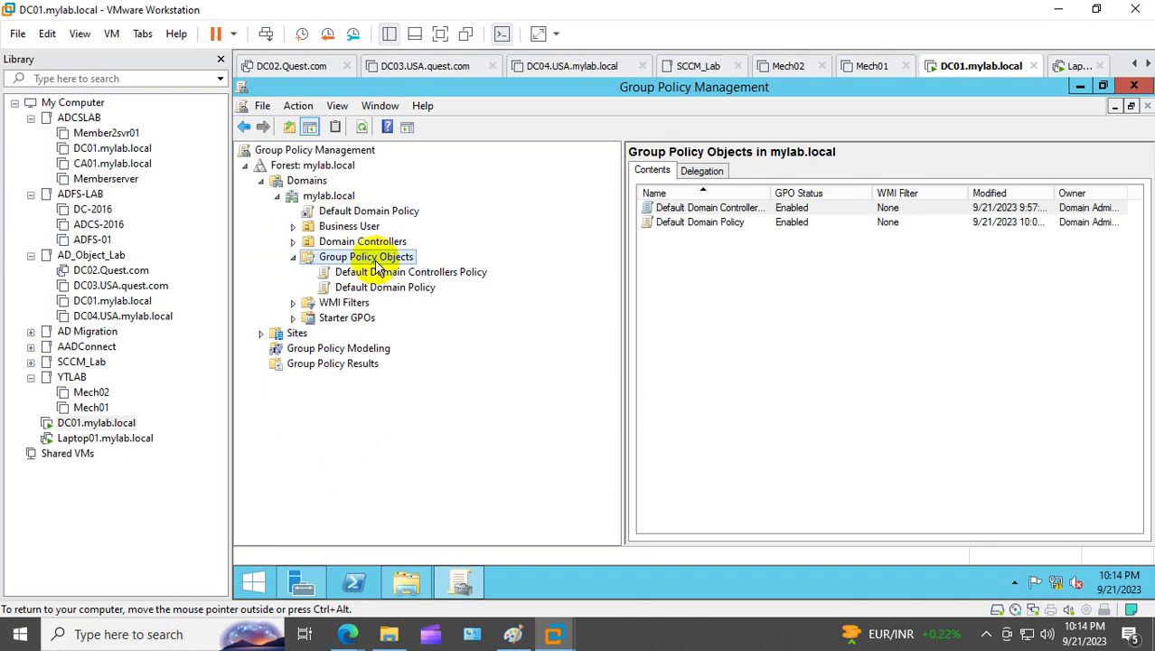
# Step: Create a new GPO named Domain_Wallpaperpolicy
pyautogui.rightClick(377, 265)
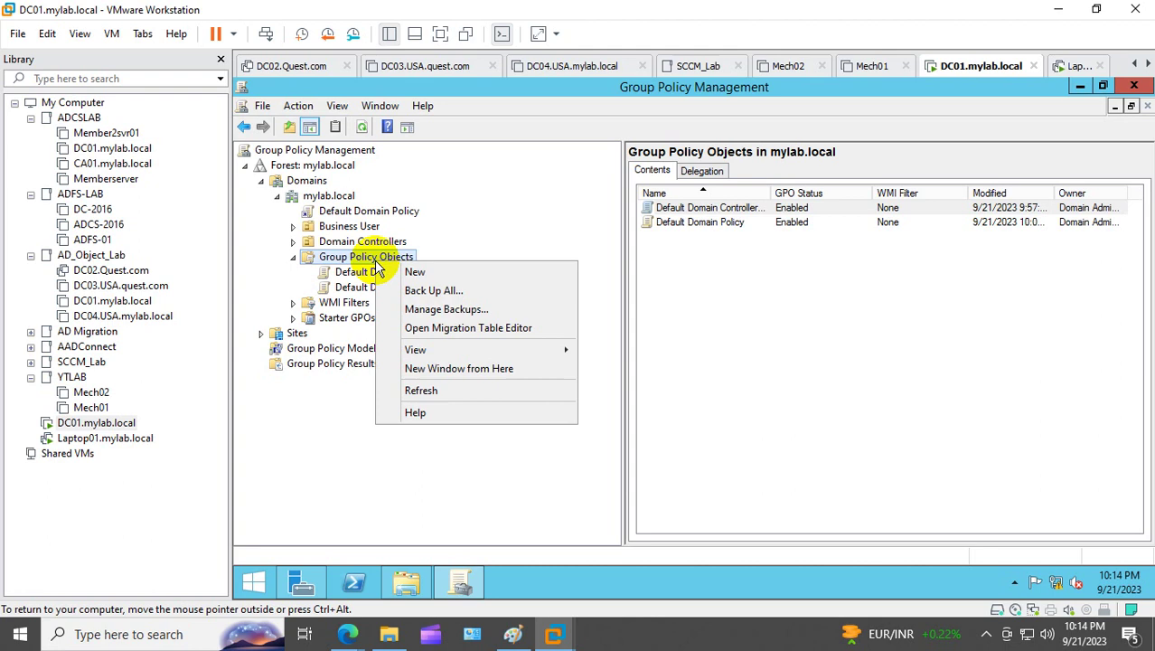
pyautogui.click(427, 269)
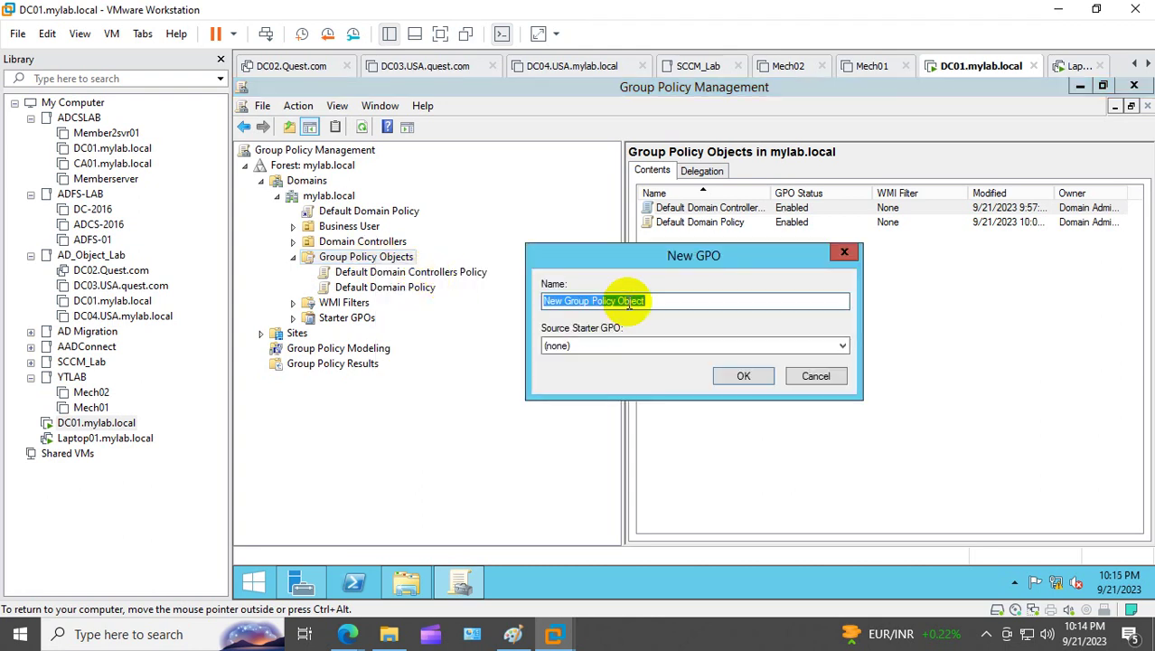
pyautogui.write('Domain')
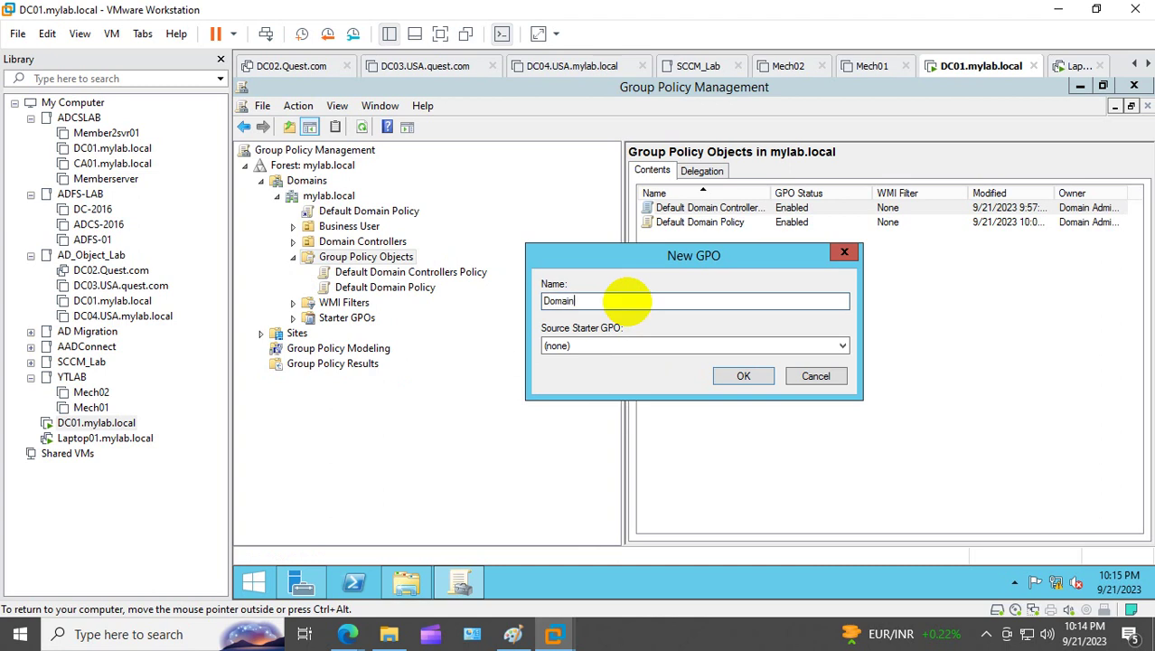
pyautogui.write('_walalpaper')
pyautogui.press('BackSpace')
pyautogui.press('BackSpace')
pyautogui.write('Wallpap')
pyautogui.click(738, 374)
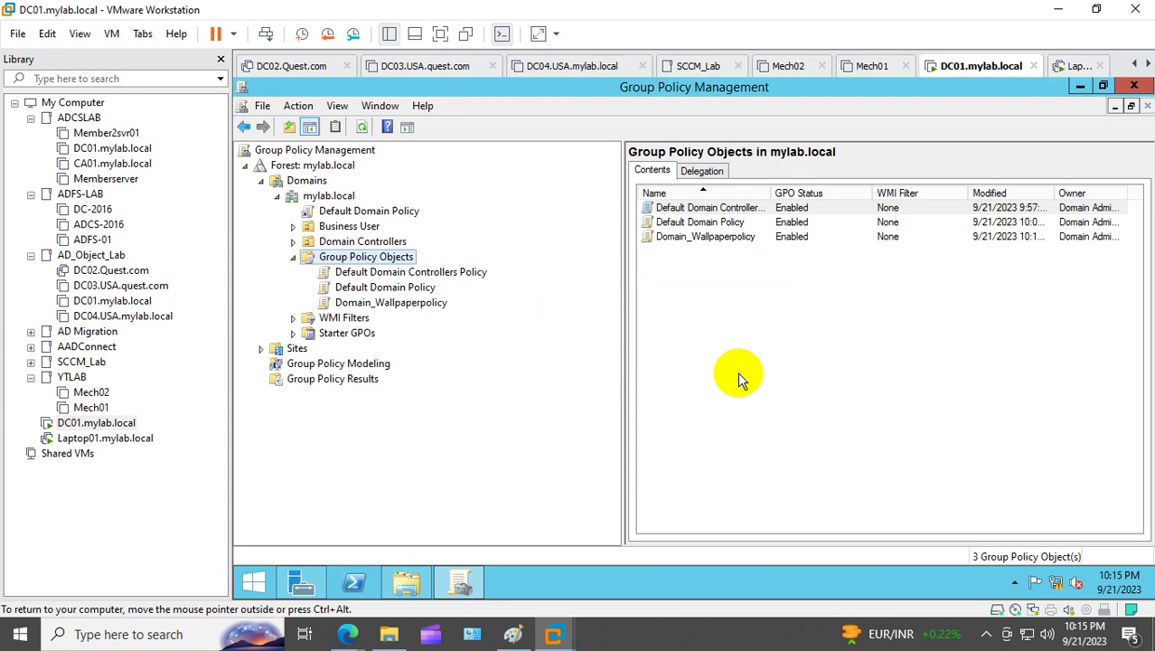
pyautogui.click(398, 302)
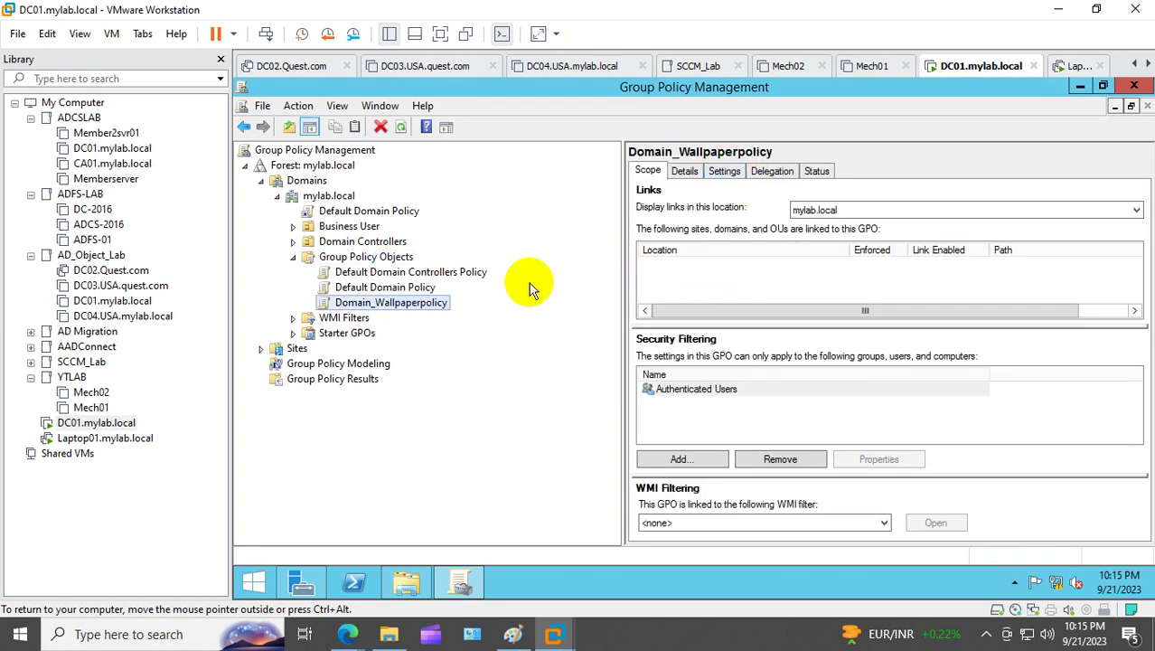
# Step: Create a second GPO named Site_Wallpaper Policy, correcting the capital W
pyautogui.rightClick(366, 256)
pyautogui.click(443, 261)
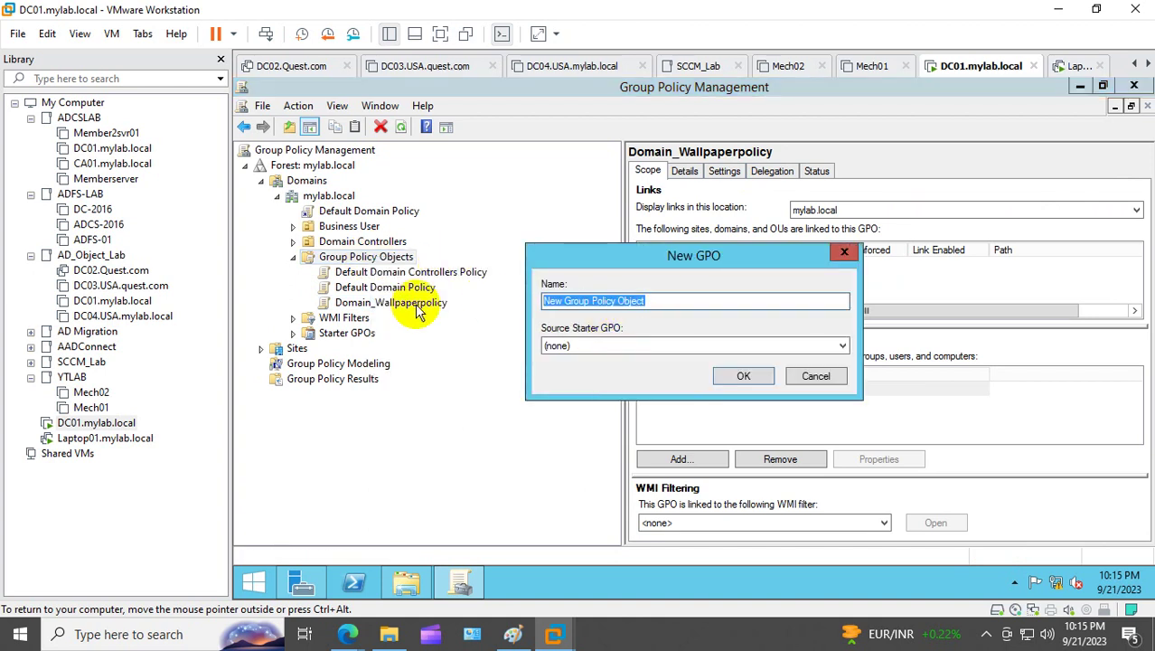
pyautogui.write('Site_')
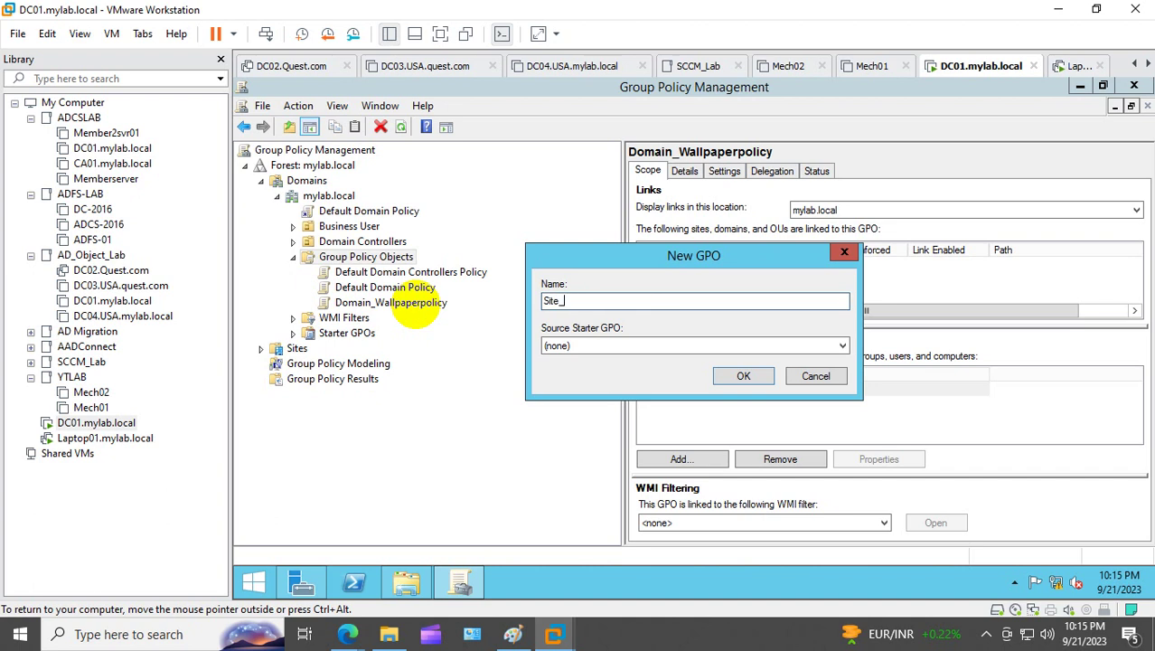
pyautogui.write('wallpaper Policy')
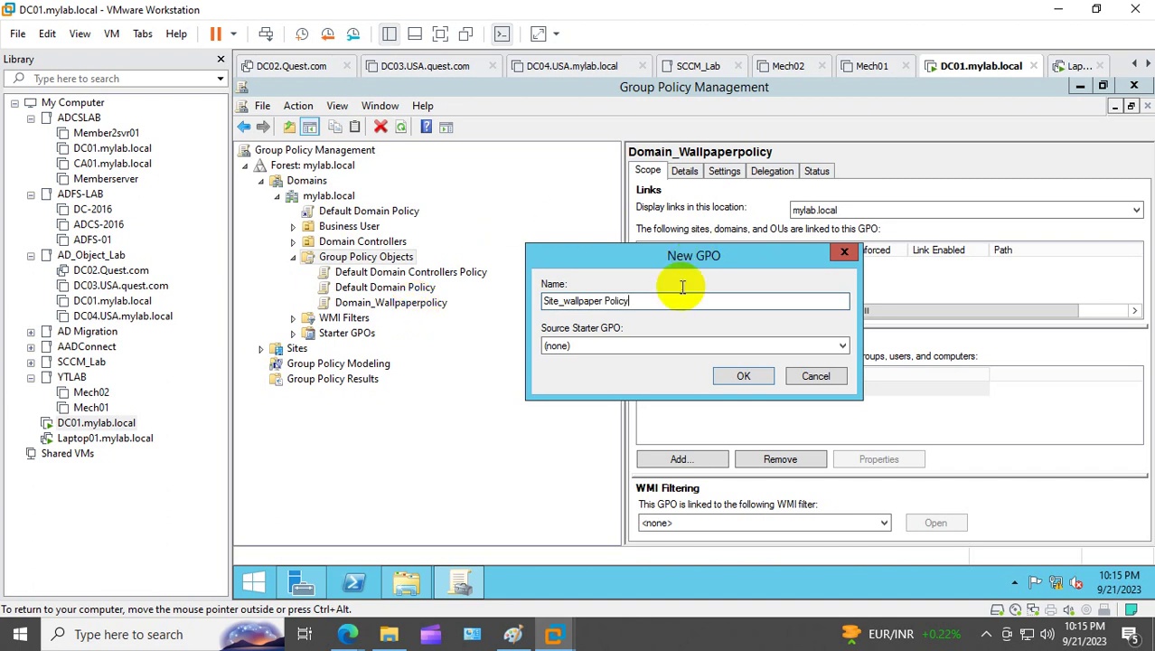
pyautogui.click(568, 301)
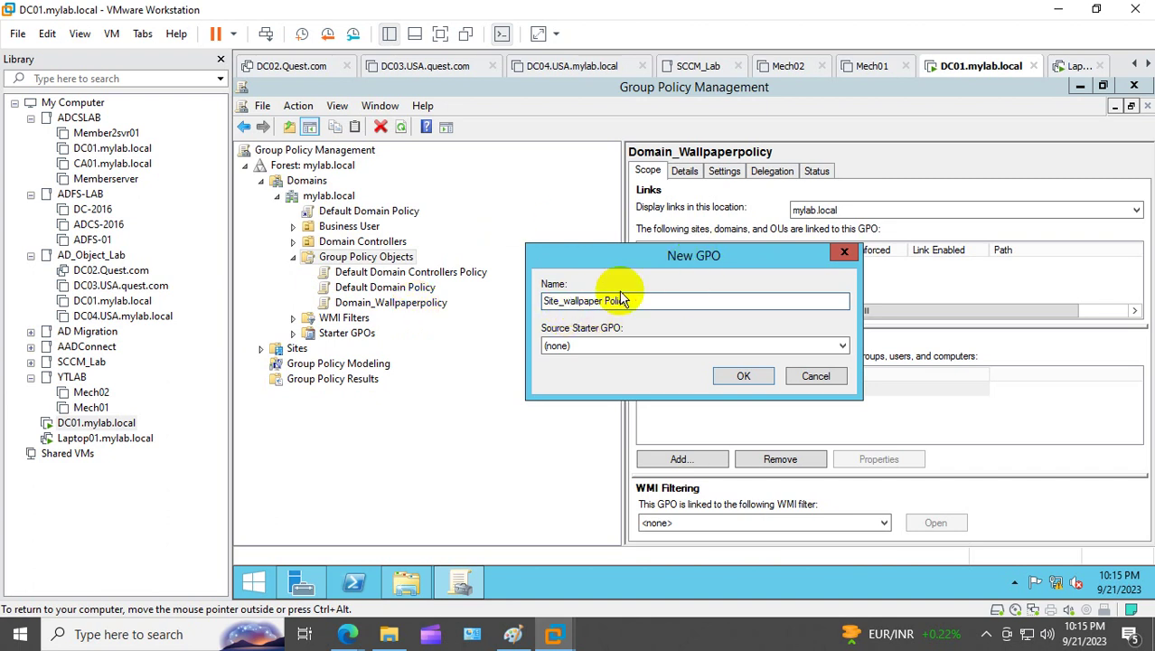
pyautogui.press('BackSpace')
pyautogui.write('W')
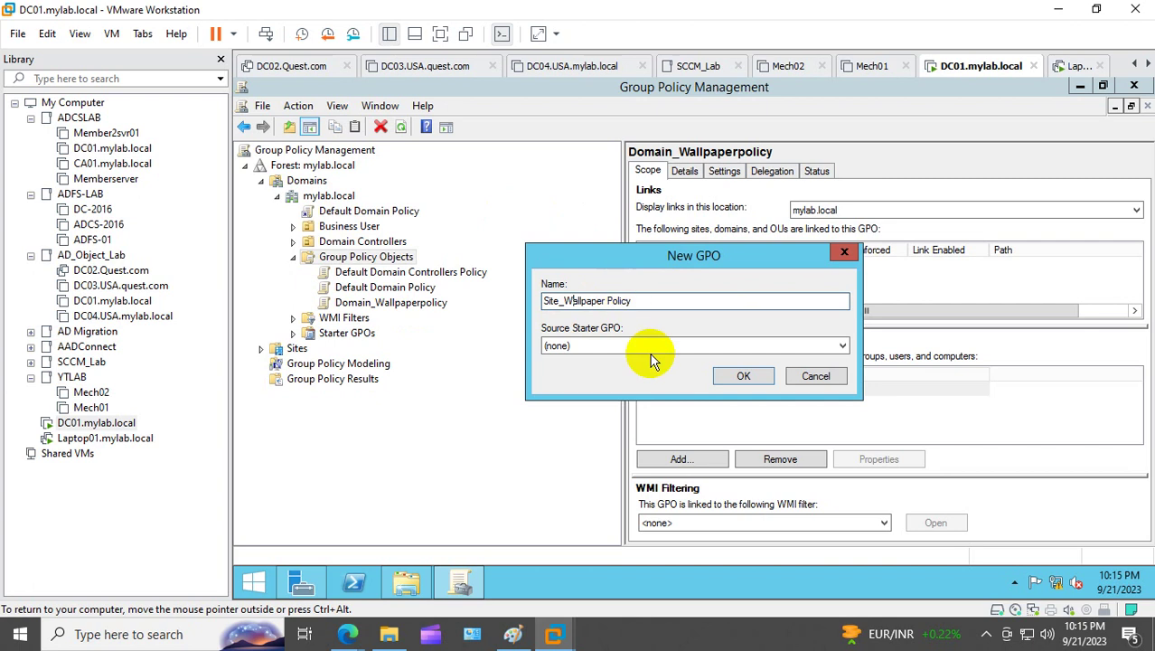
pyautogui.click(743, 376)
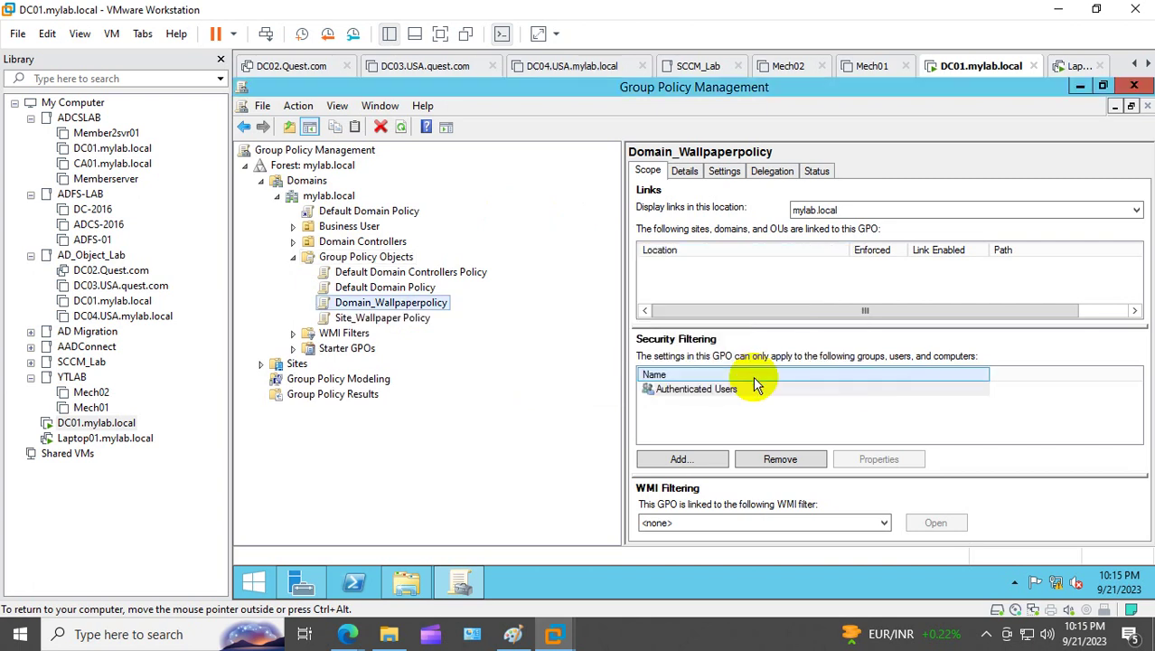
# Step: Create a third GPO named OU_walalpaper_policy
pyautogui.rightClick(349, 257)
pyautogui.click(434, 270)
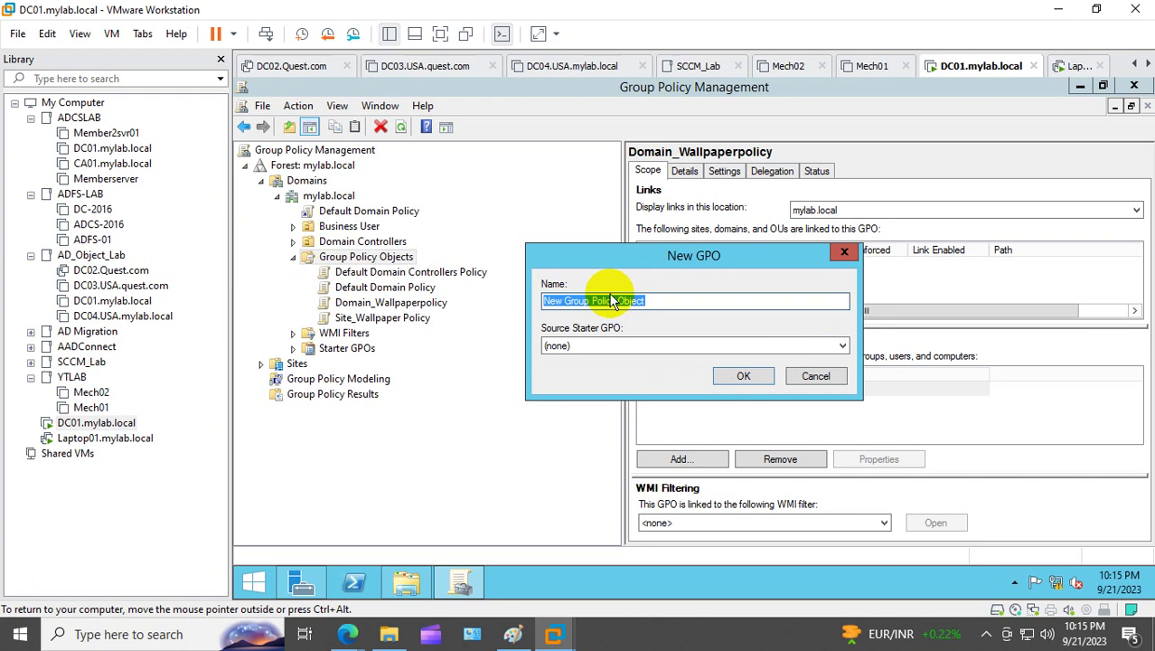
pyautogui.write('O')
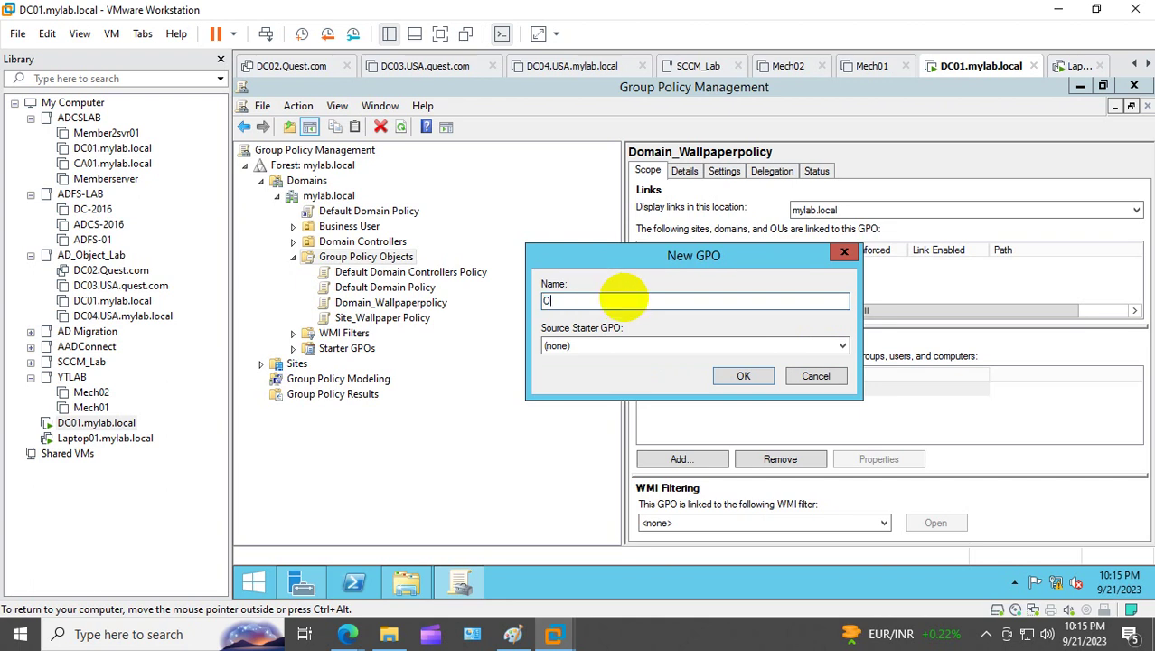
pyautogui.write('U_walalpaper_')
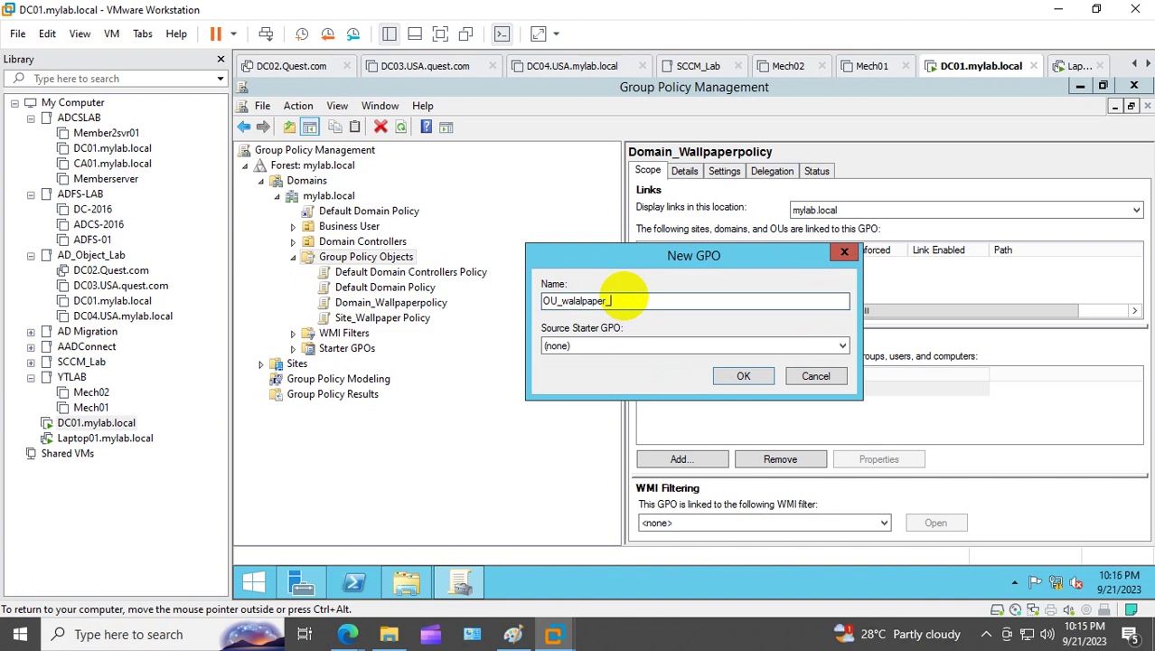
pyautogui.write('policy')
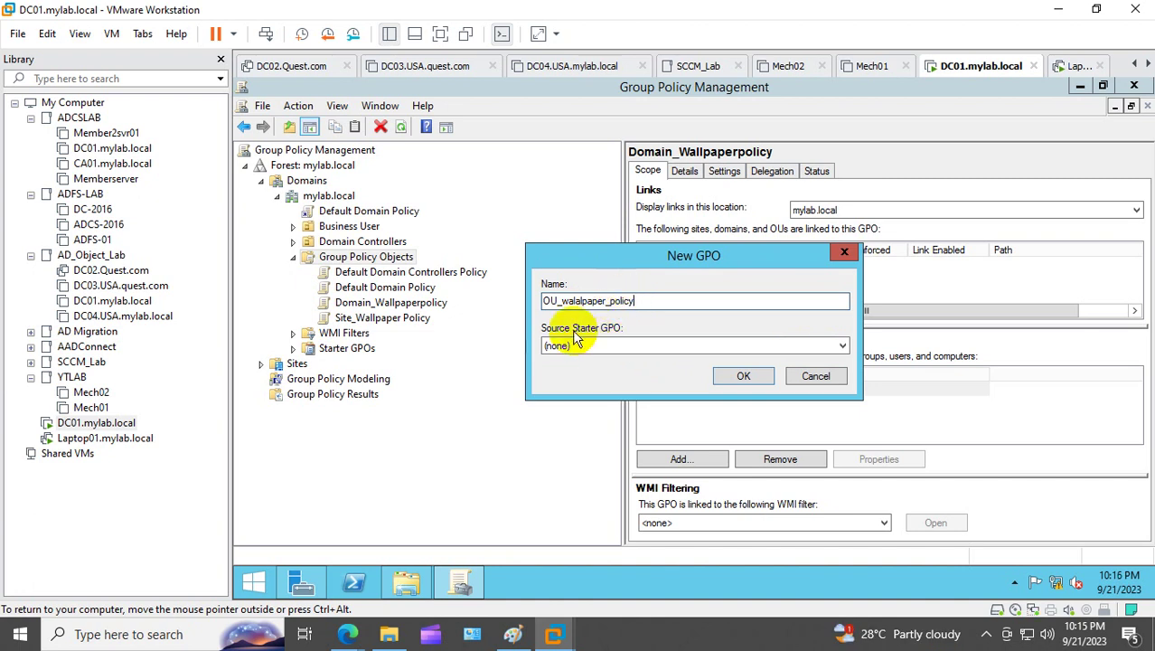
pyautogui.click(744, 375)
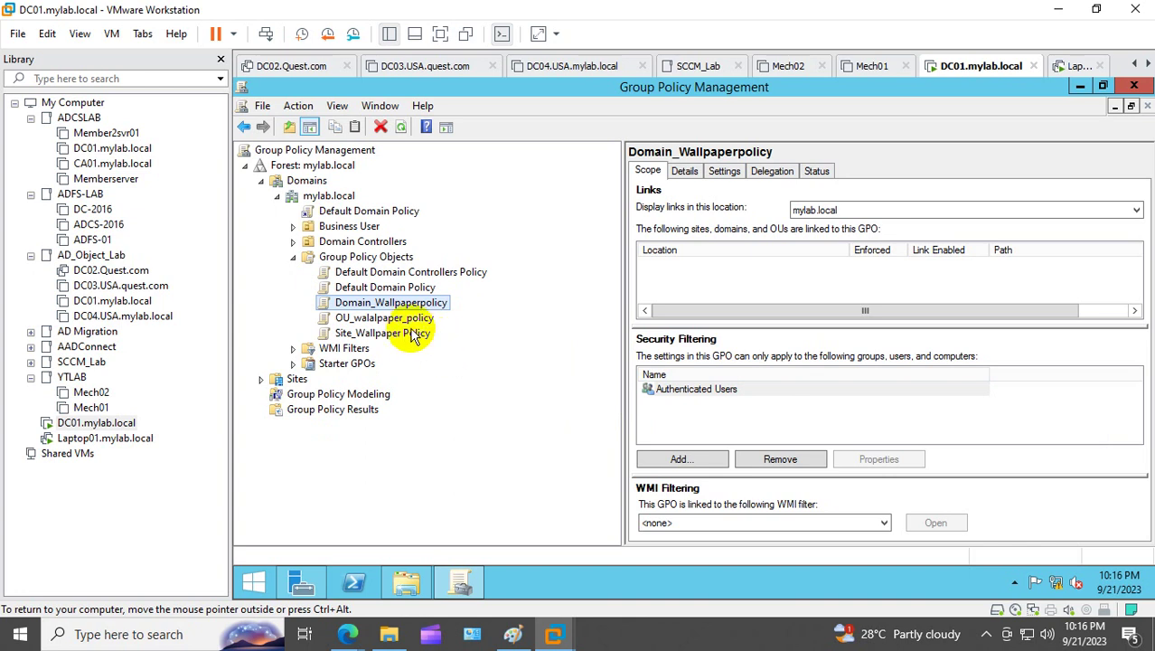
# Step: Open Domain_Wallpaperpolicy in the Group Policy Management Editor, maximized
pyautogui.click(724, 171)
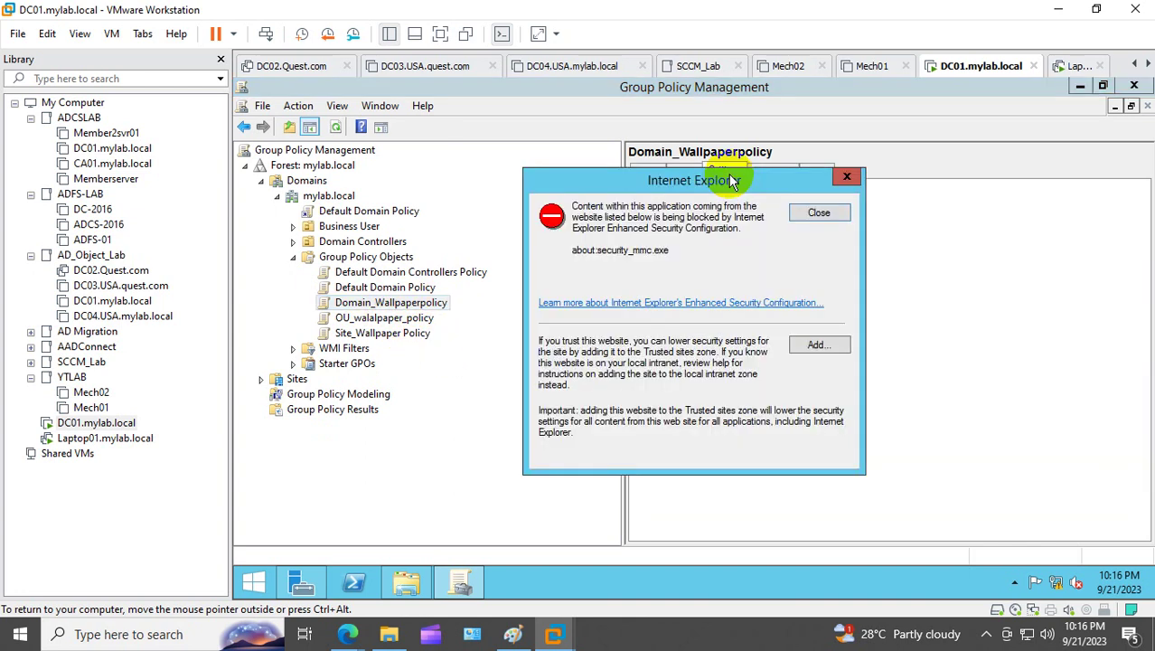
pyautogui.click(823, 213)
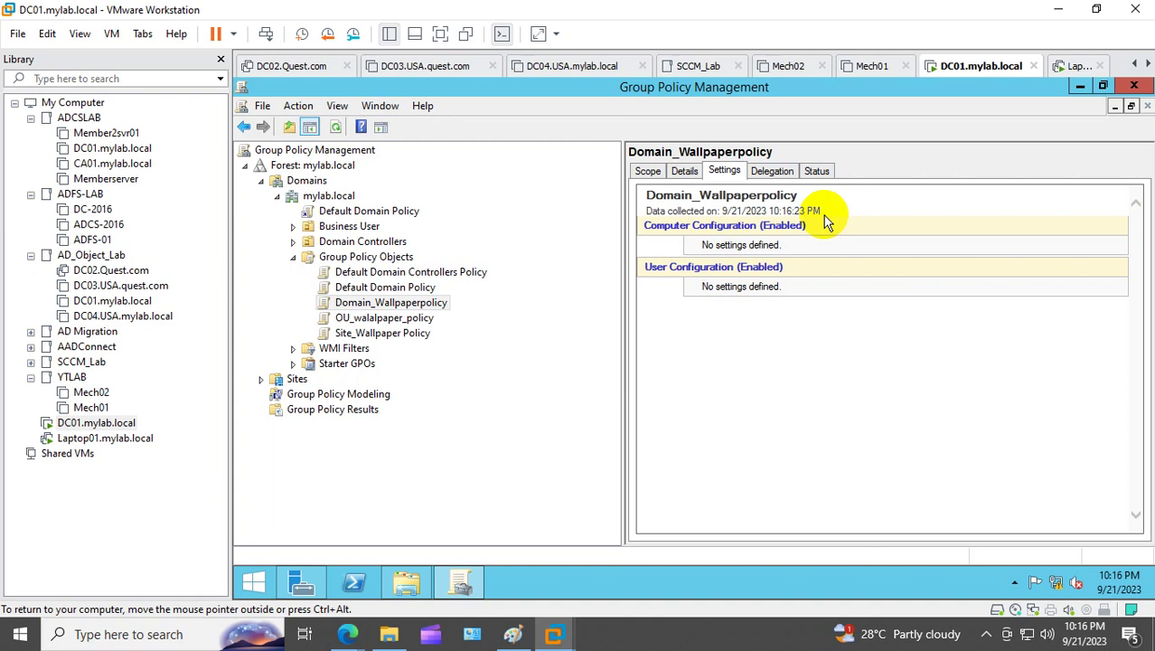
pyautogui.rightClick(764, 264)
pyautogui.click(809, 273)
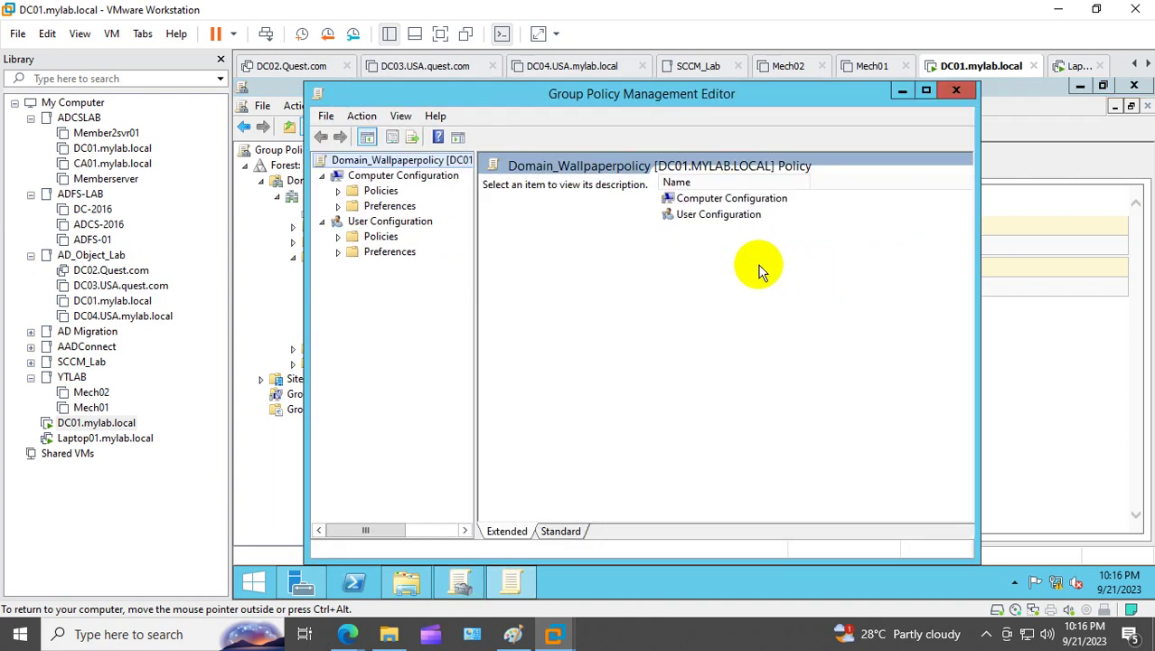
pyautogui.click(926, 91)
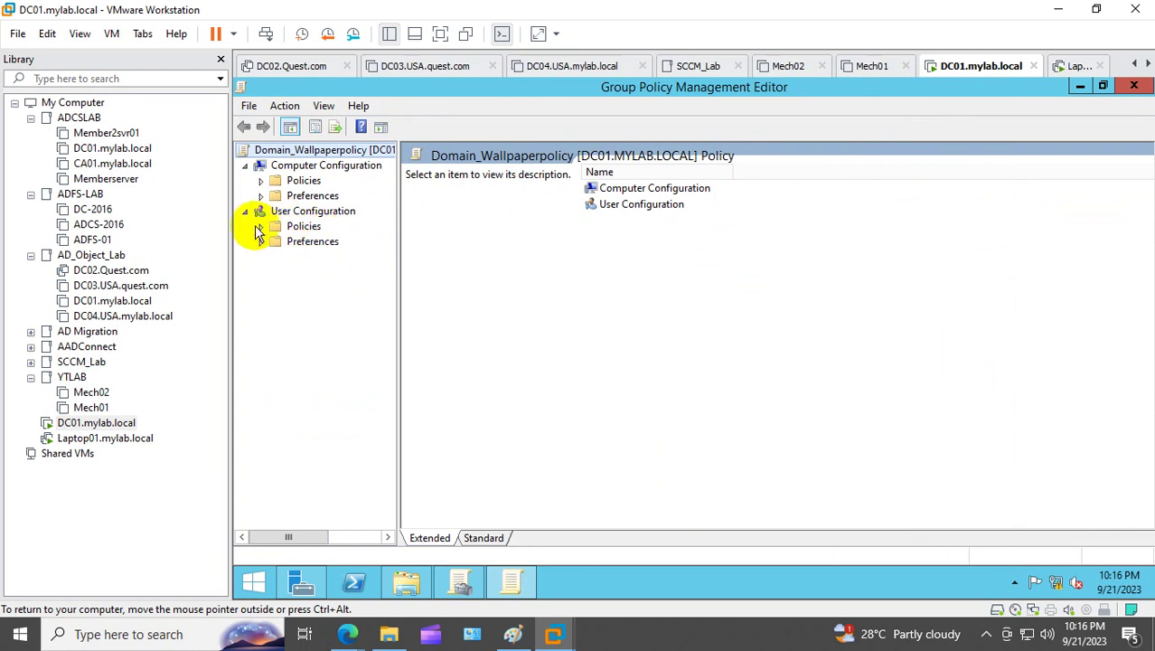
# Step: Navigate to User Configuration > Policies > Administrative Templates > Desktop > Desktop
pyautogui.click(261, 227)
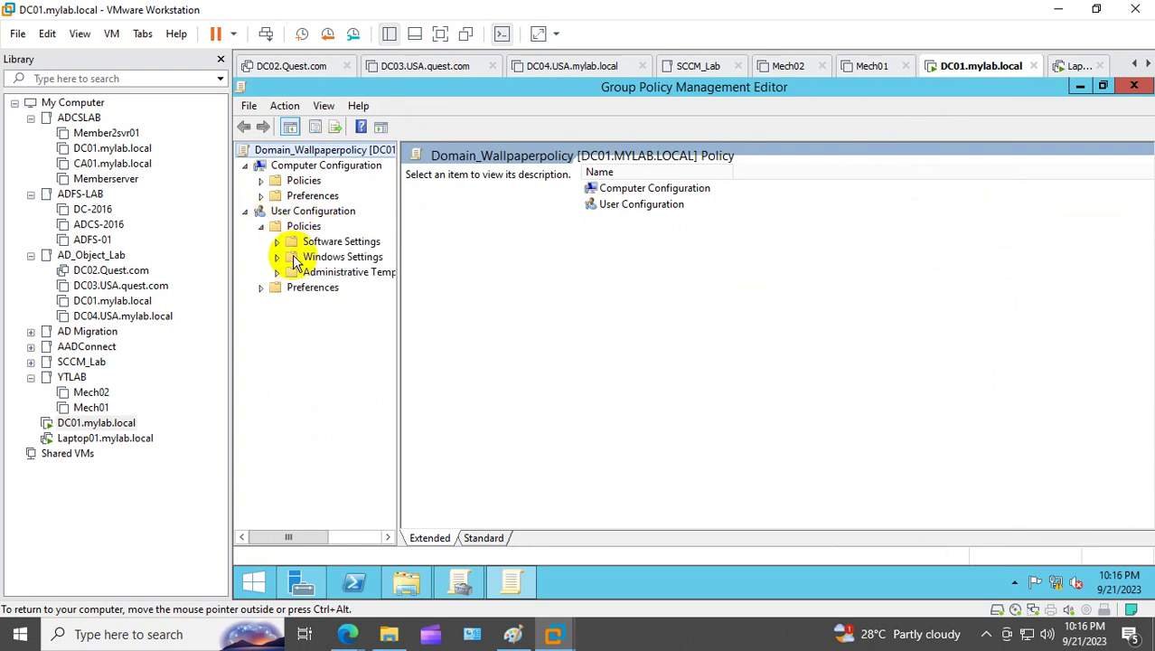
pyautogui.click(278, 273)
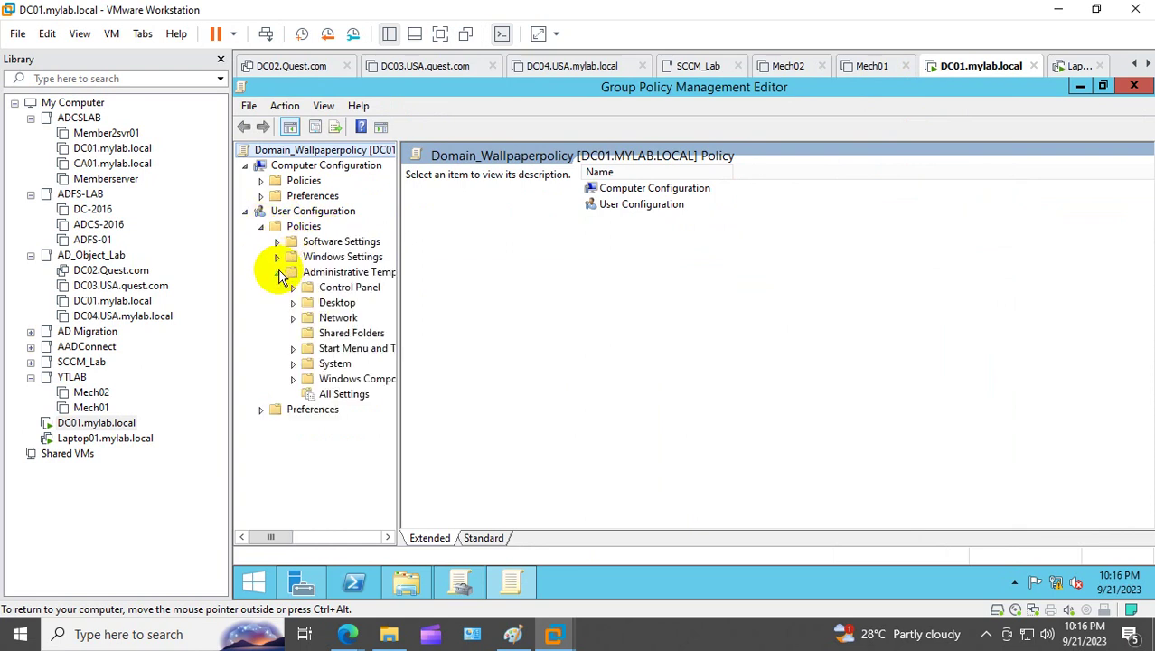
pyautogui.click(313, 305)
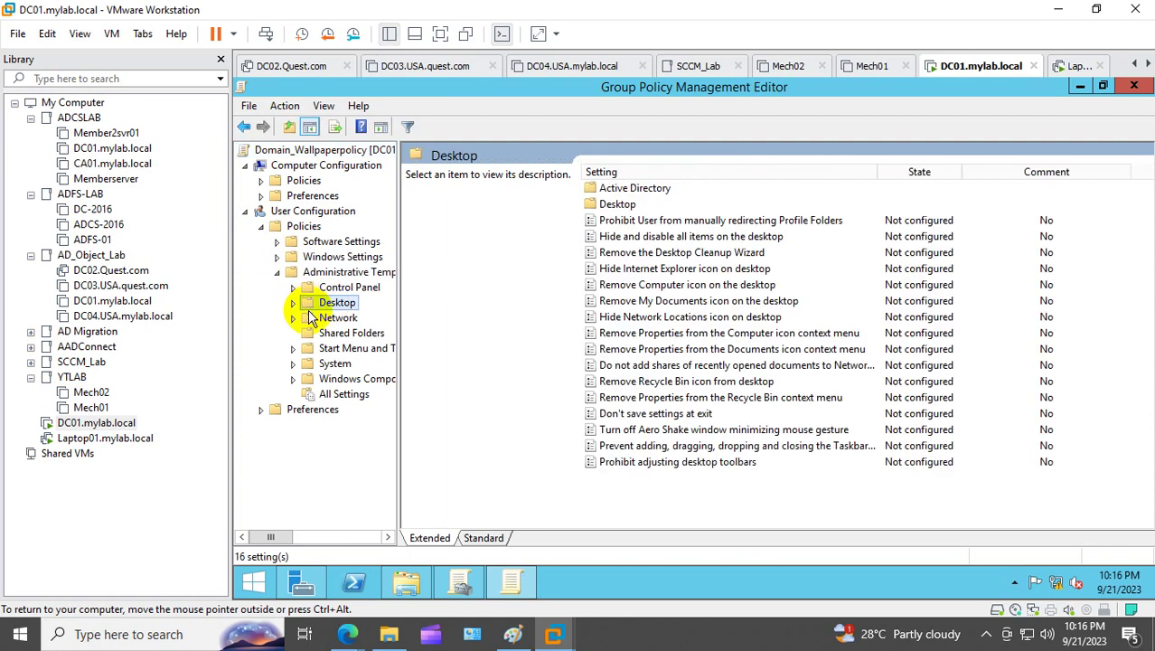
pyautogui.click(293, 302)
pyautogui.click(353, 334)
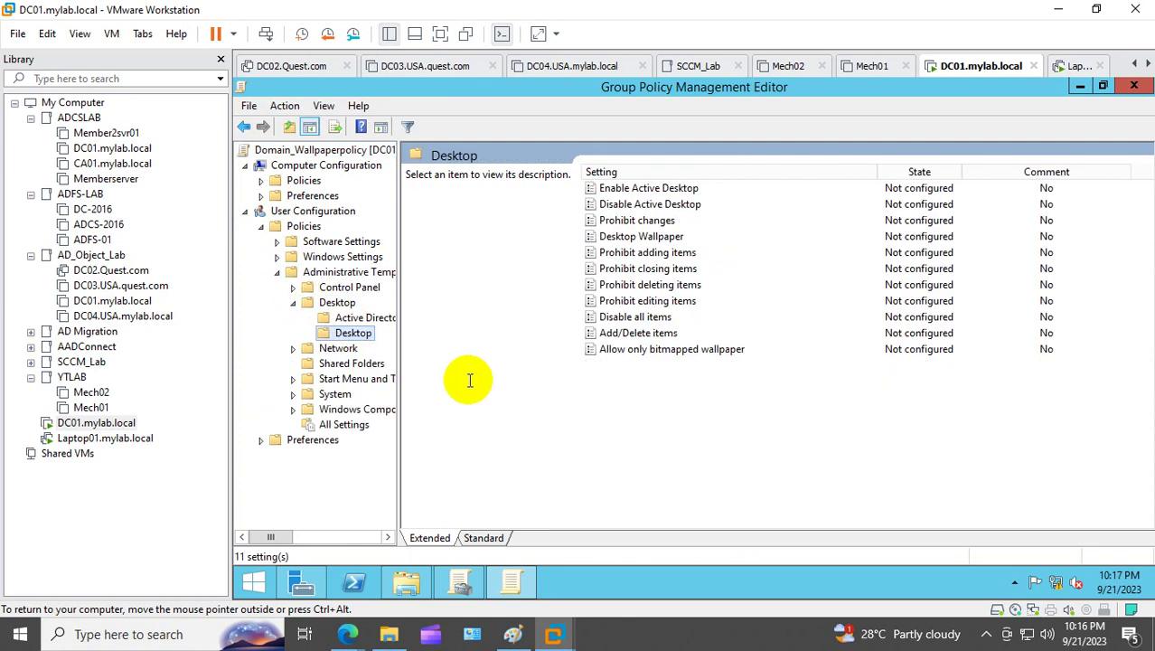
# Step: Set the Enable Active Desktop policy to Enabled
pyautogui.doubleClick(664, 189)
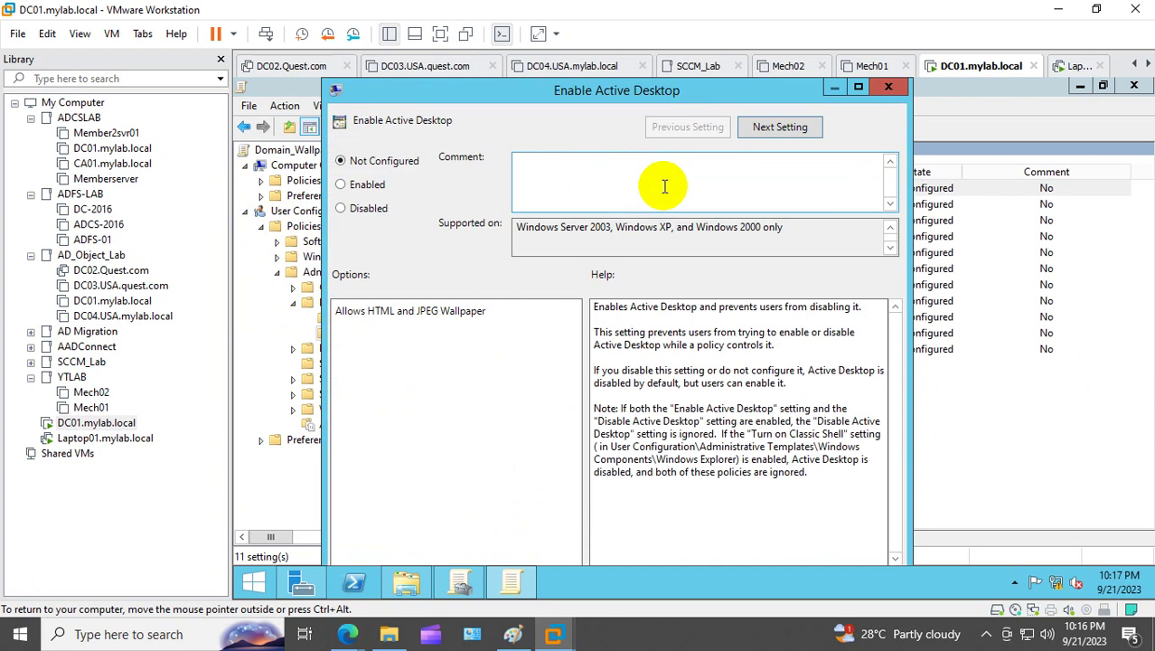
pyautogui.click(343, 184)
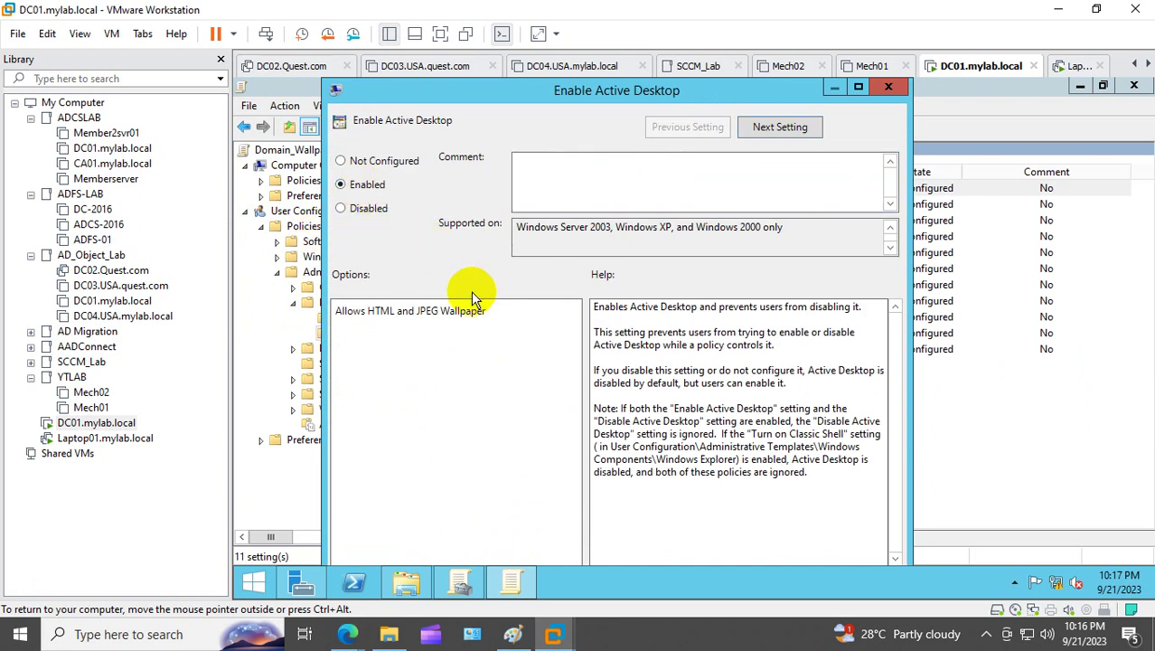
pyautogui.click(858, 87)
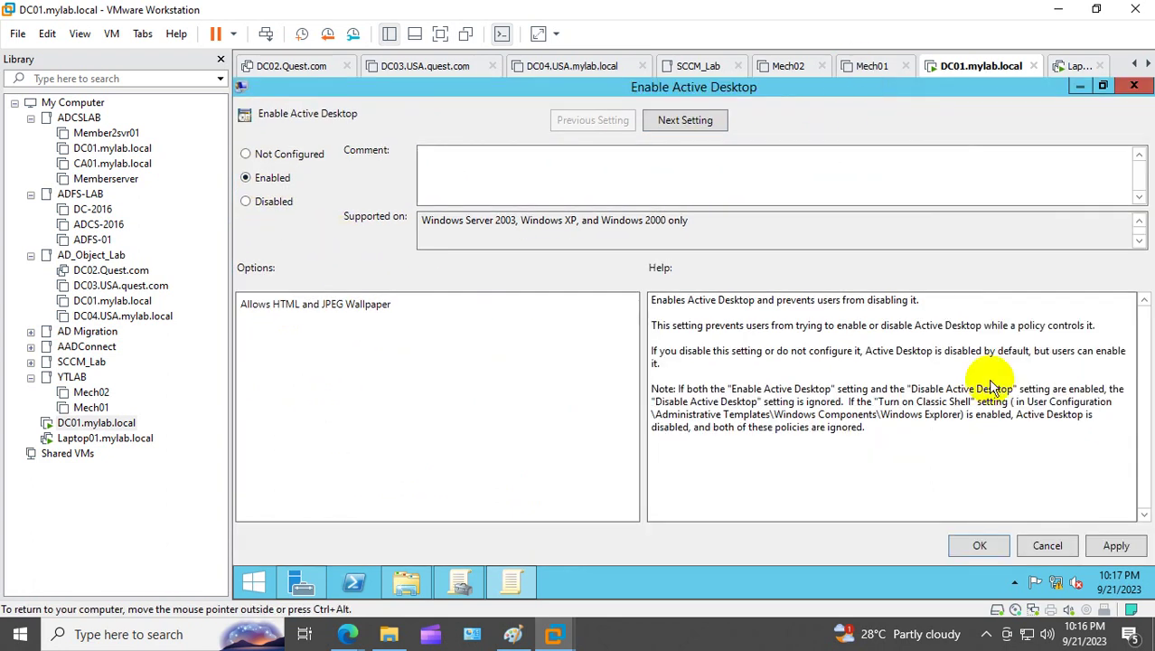
pyautogui.click(1116, 545)
pyautogui.click(989, 546)
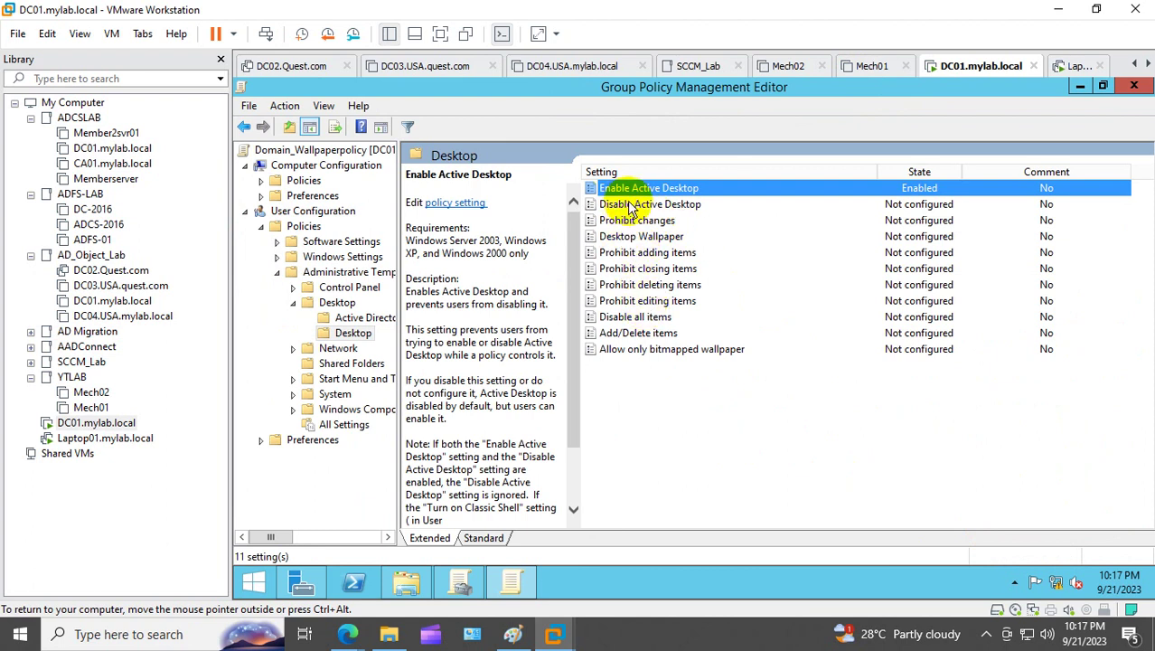
# Step: Enable the Desktop Wallpaper policy with the Stretch wallpaper style
pyautogui.click(630, 237)
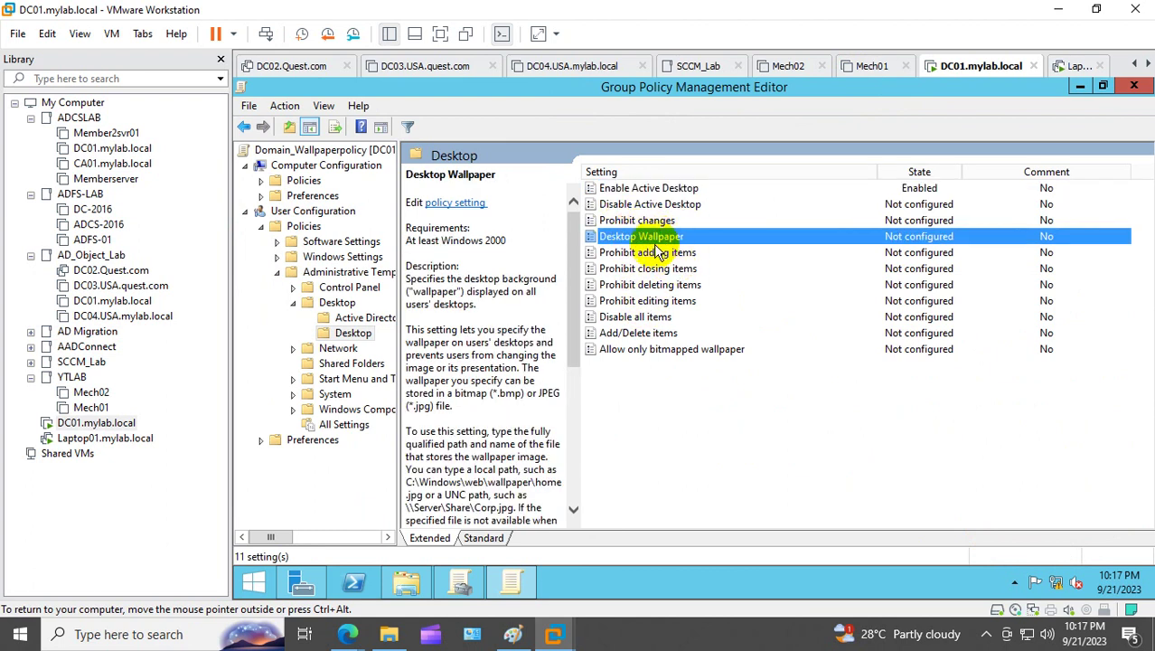
pyautogui.doubleClick(652, 239)
pyautogui.click(257, 178)
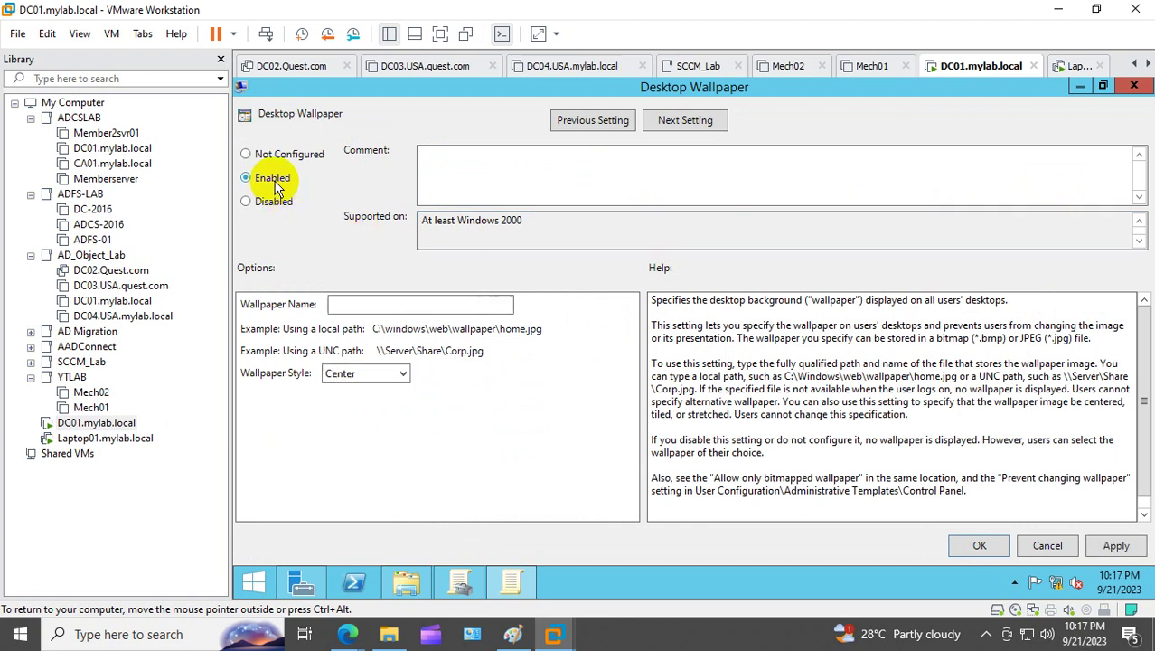
pyautogui.click(401, 376)
pyautogui.click(400, 376)
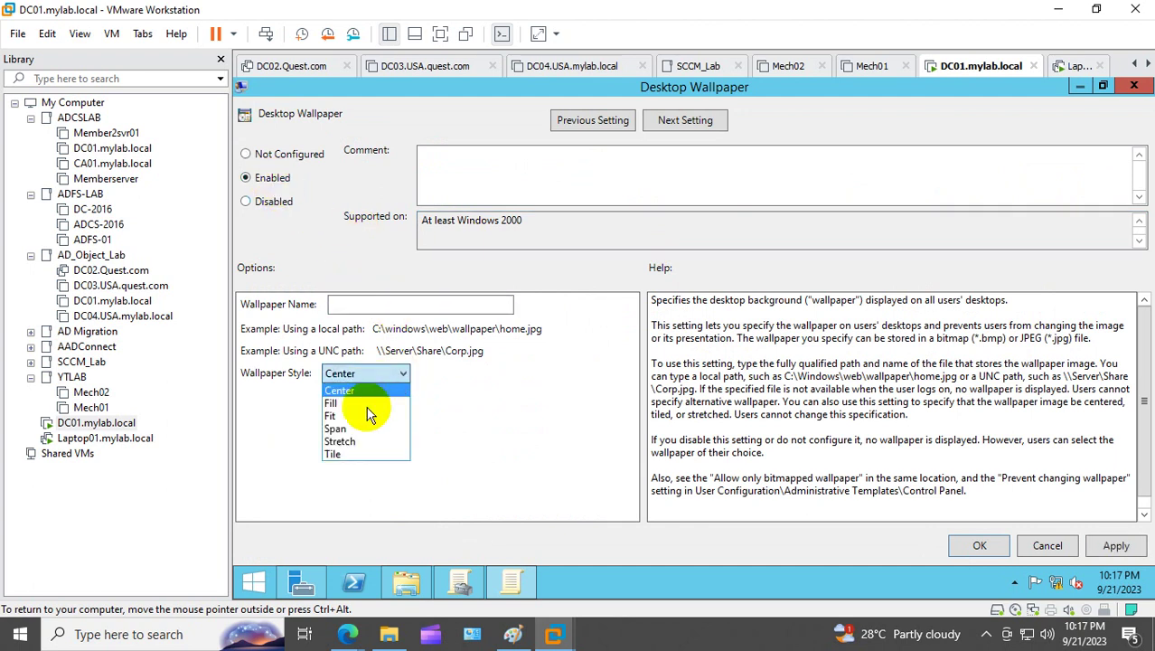
pyautogui.click(357, 441)
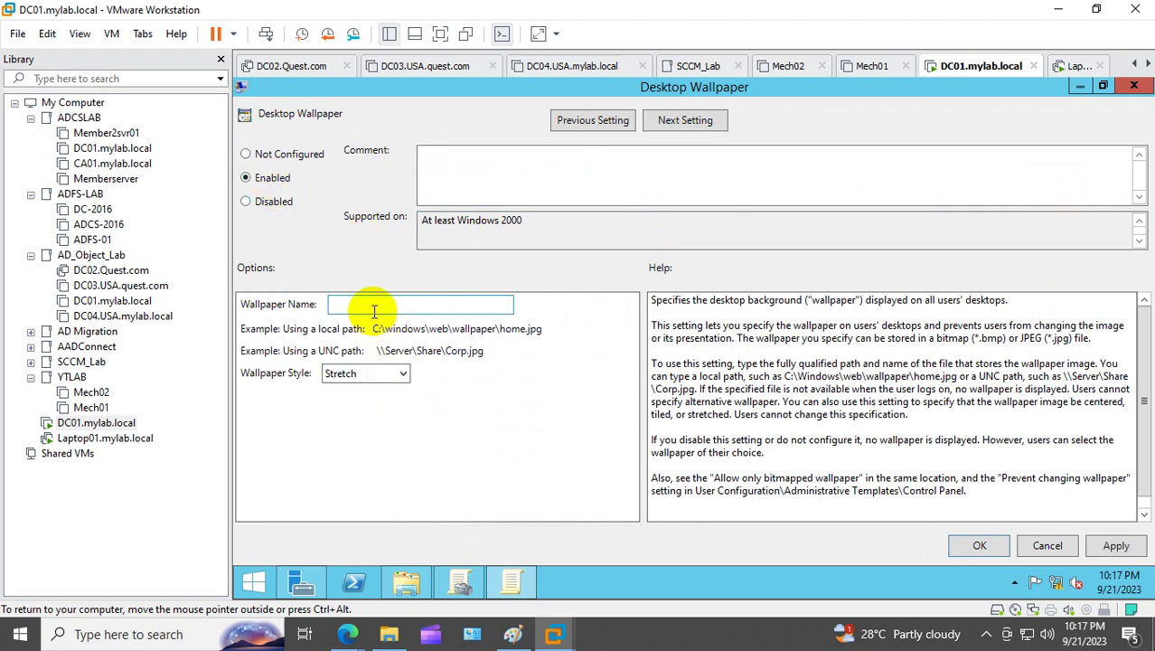
# Step: Browse the \\mylab.local\NETLOGON share to find the wallpaper images
pyautogui.rightClick(254, 580)
pyautogui.click(296, 524)
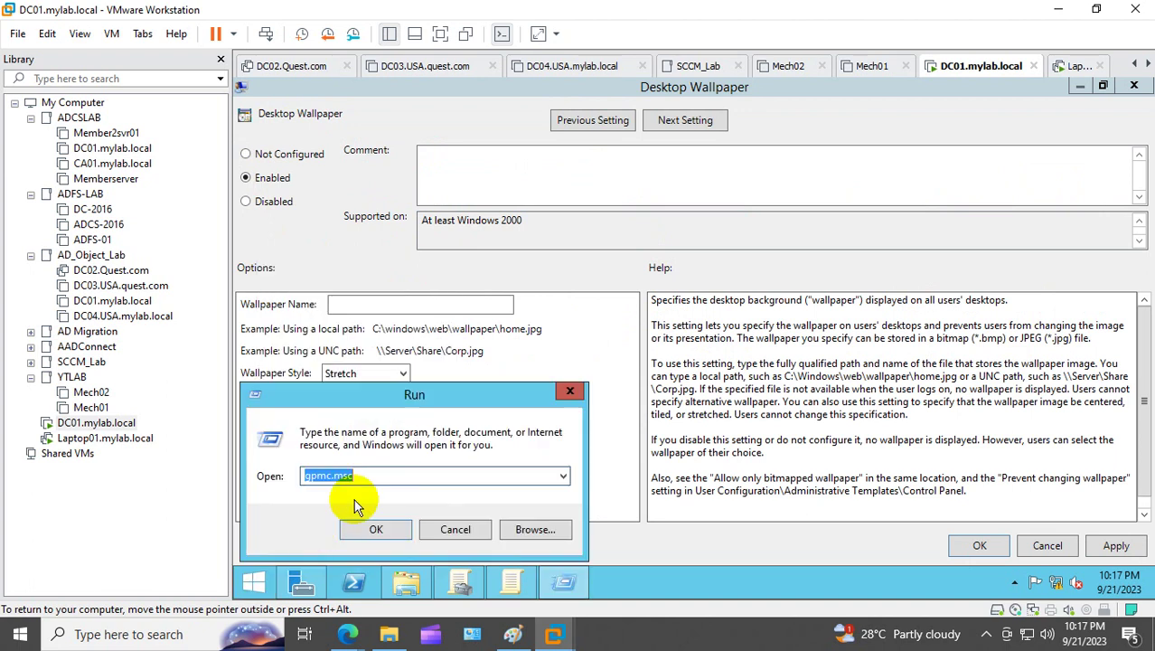
pyautogui.click(562, 476)
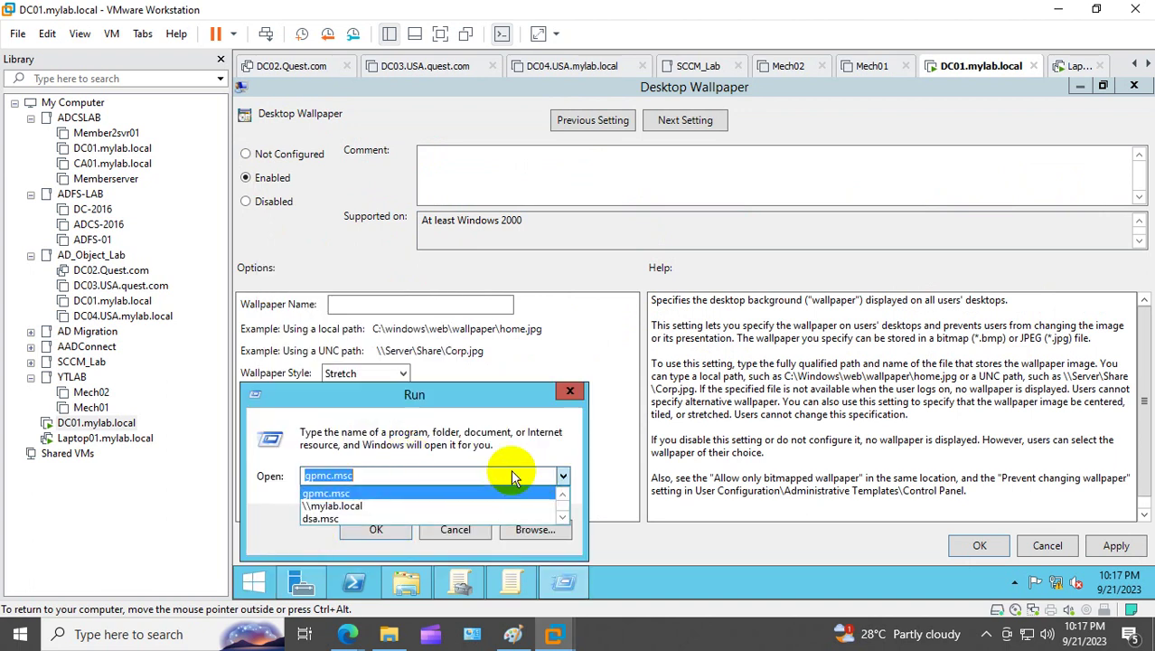
pyautogui.click(397, 506)
pyautogui.click(375, 528)
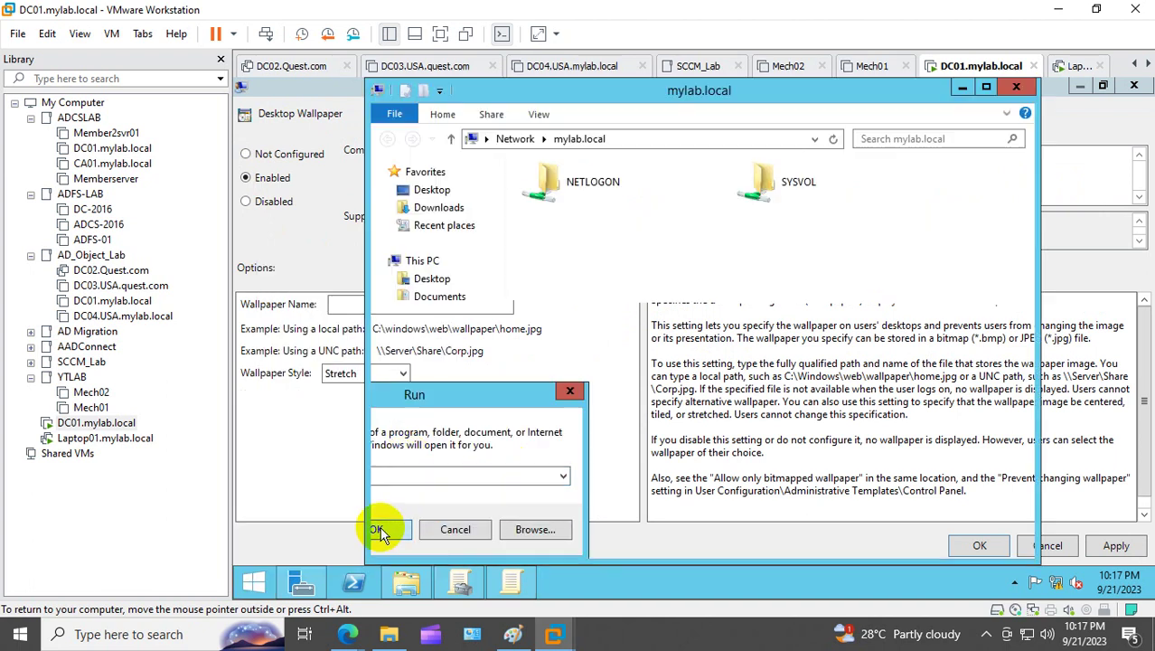
pyautogui.doubleClick(585, 193)
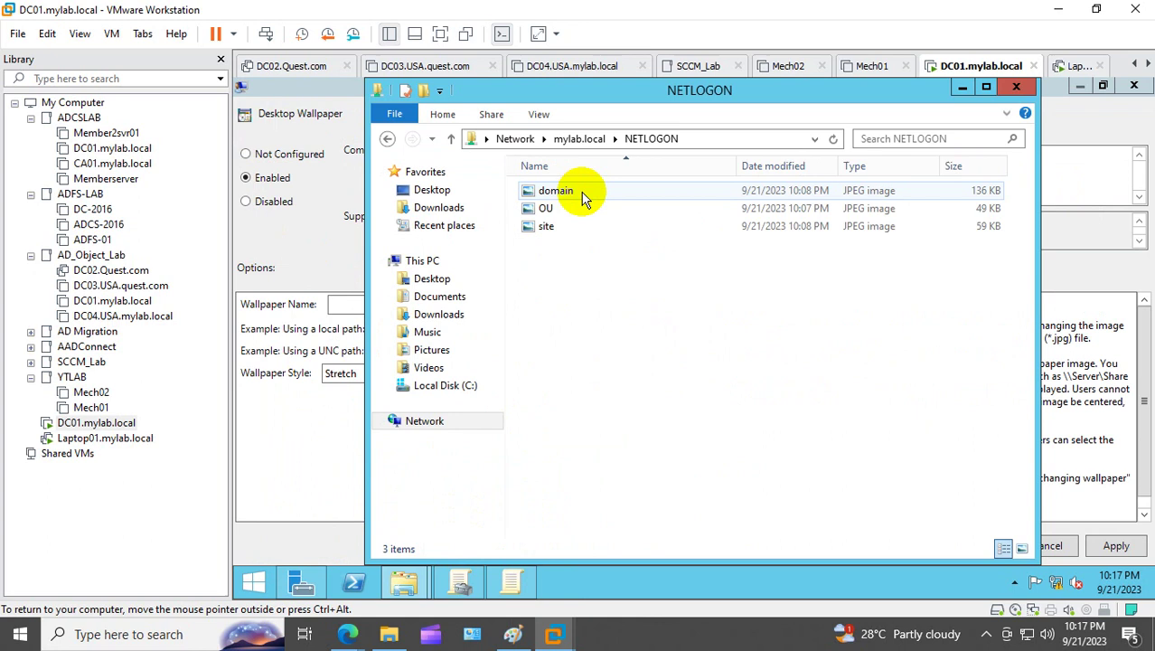
pyautogui.click(698, 139)
pyautogui.hotkey('ctrl', 'c')
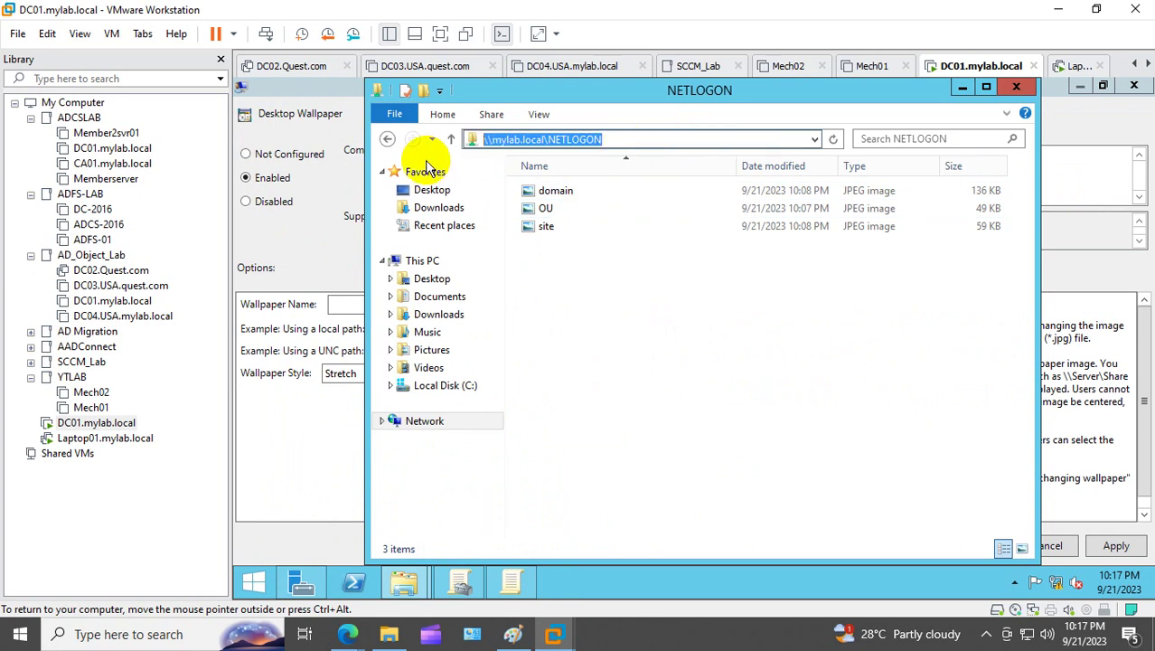
pyautogui.click(1016, 85)
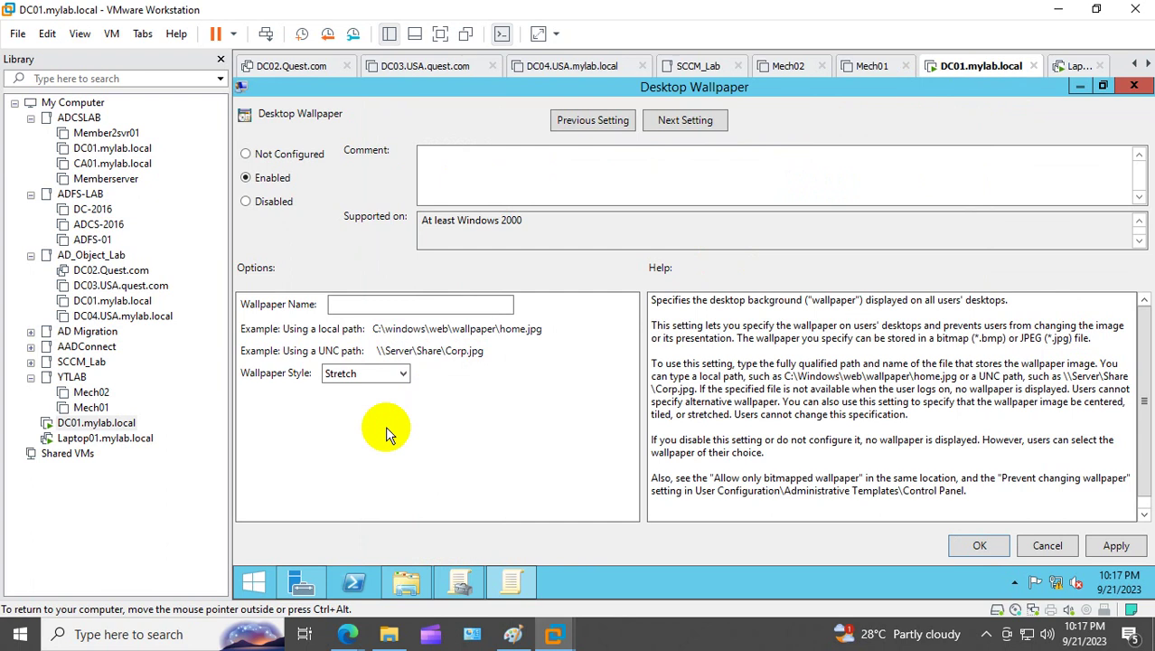
# Step: Set the wallpaper name to \\mylab.local\NETLOGON\domain.jpg and save the policy
pyautogui.rightClick(254, 581)
pyautogui.click(292, 531)
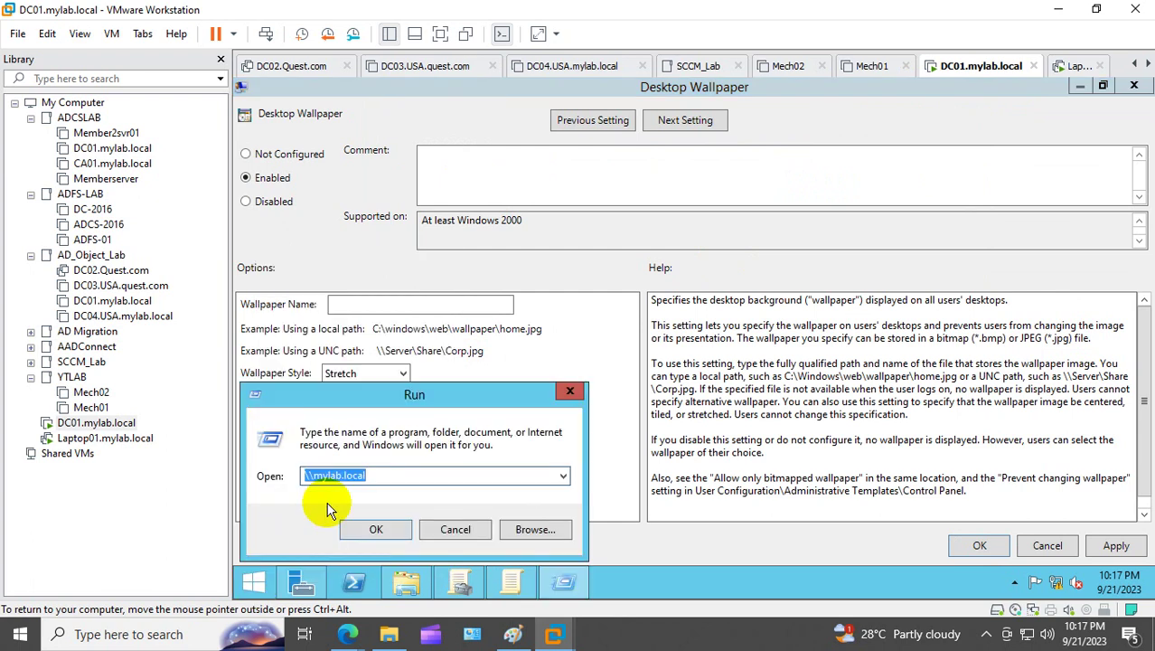
pyautogui.hotkey('ctrl', 'v')
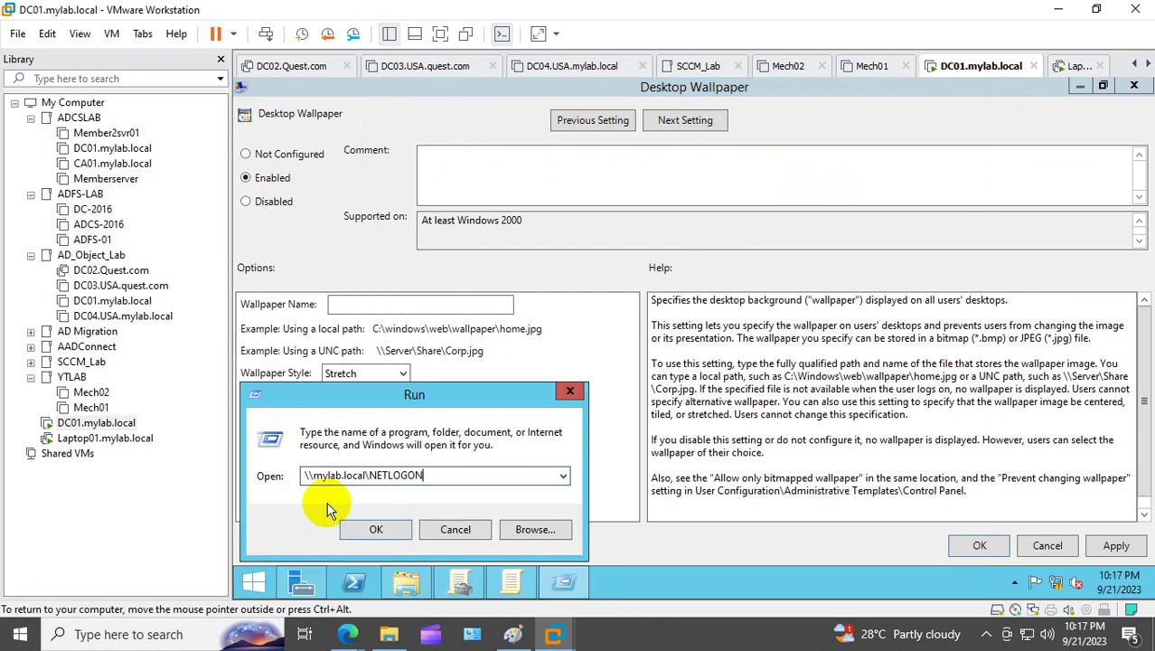
pyautogui.write('\\')
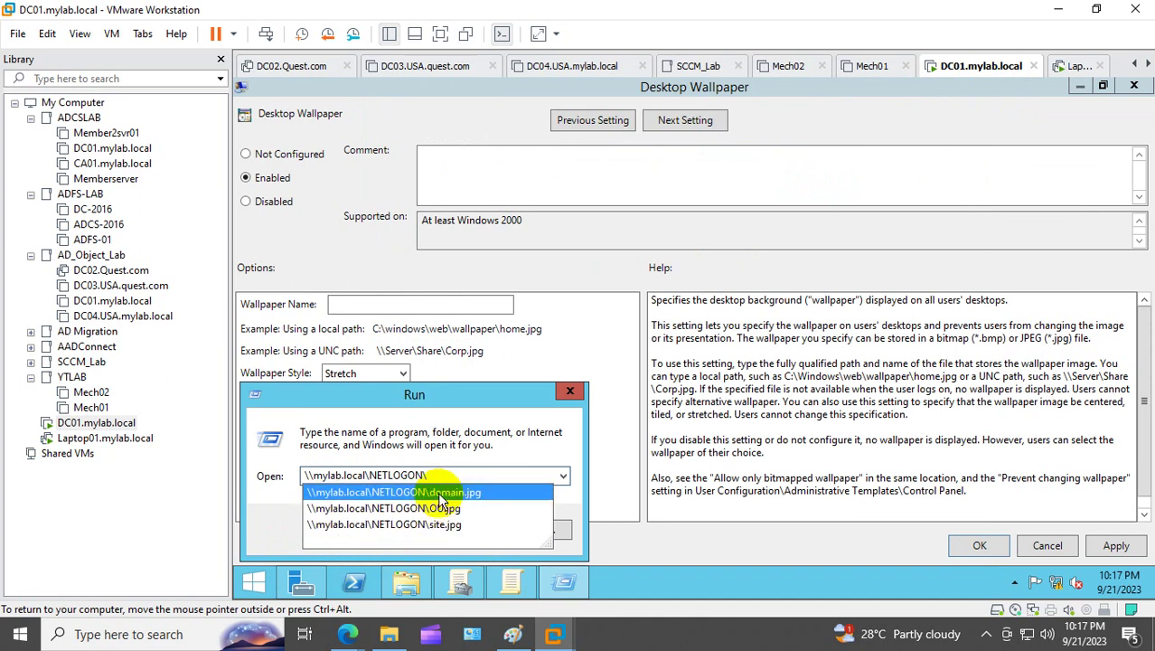
pyautogui.click(449, 493)
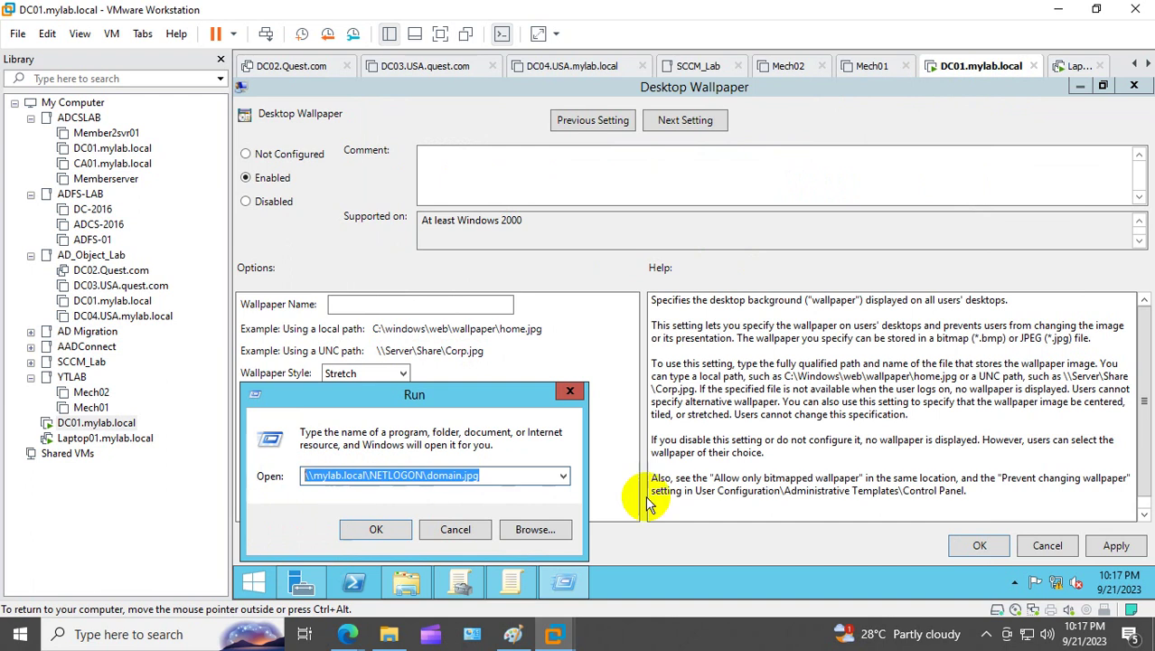
pyautogui.click(569, 390)
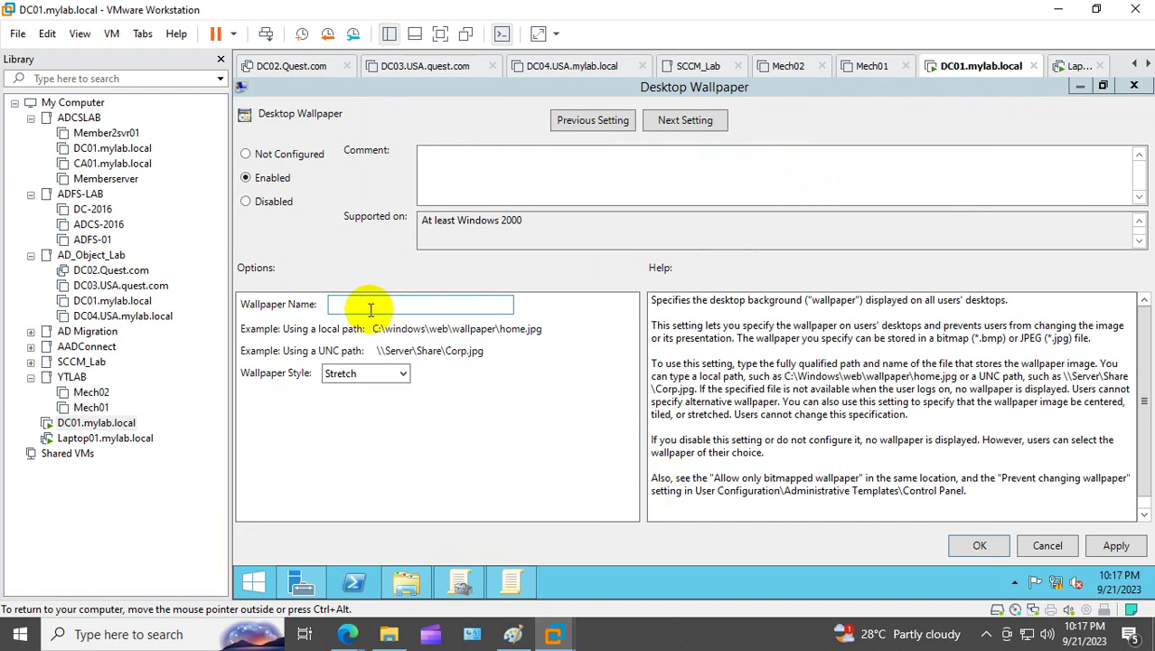
pyautogui.click(370, 309)
pyautogui.write('\\\\mylab.local\\NETLOGON\\domain.jpg')
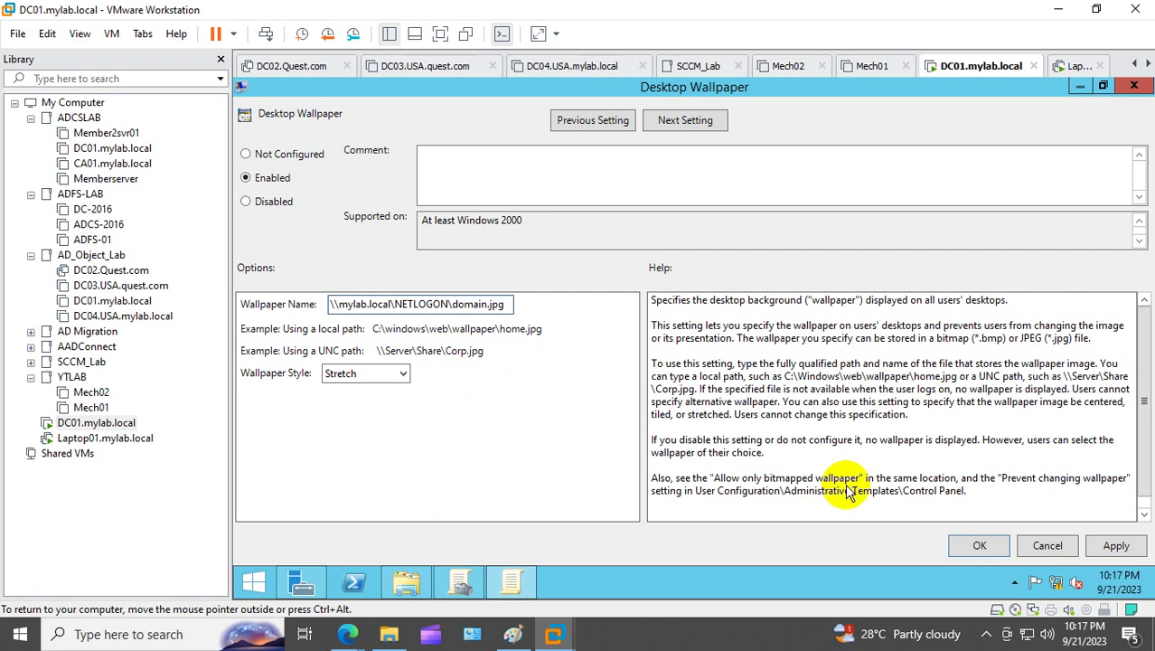
pyautogui.click(985, 544)
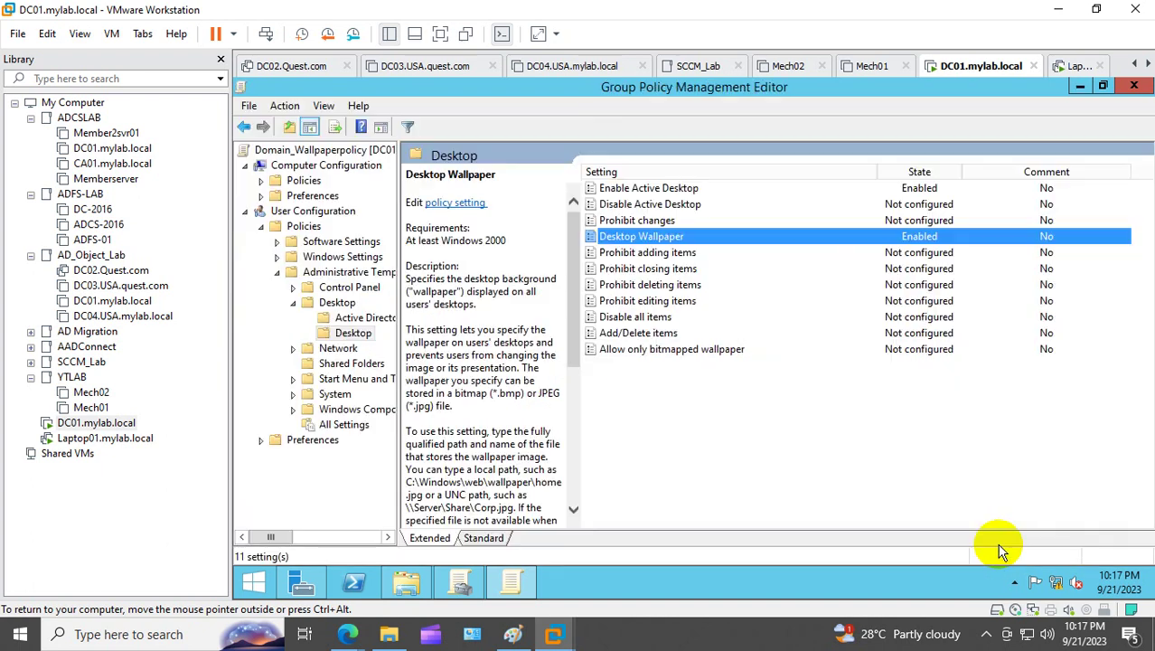
# Step: Close the editor and refresh Domain_Wallpaperpolicy's settings report
pyautogui.click(1134, 86)
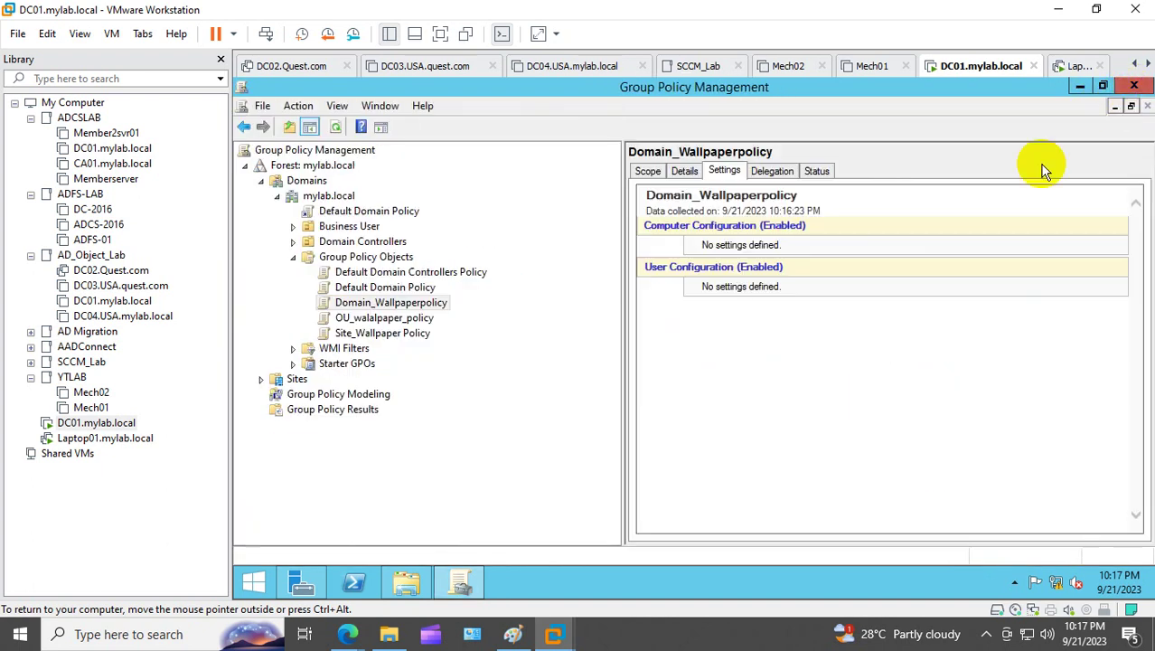
pyautogui.rightClick(416, 303)
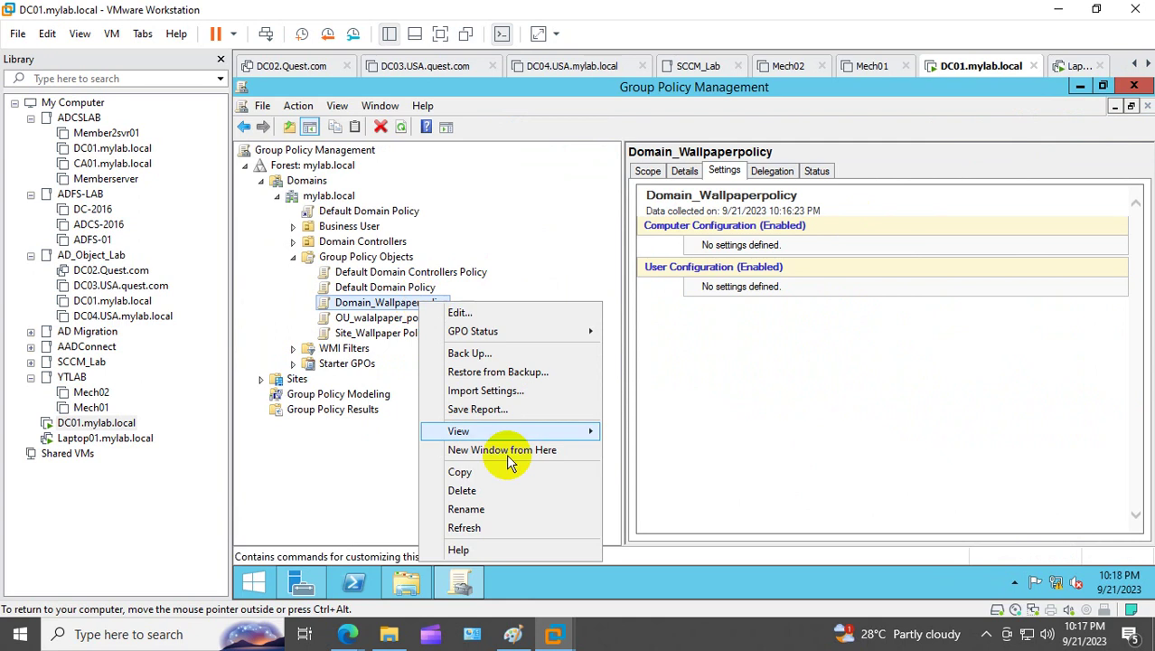
pyautogui.click(509, 530)
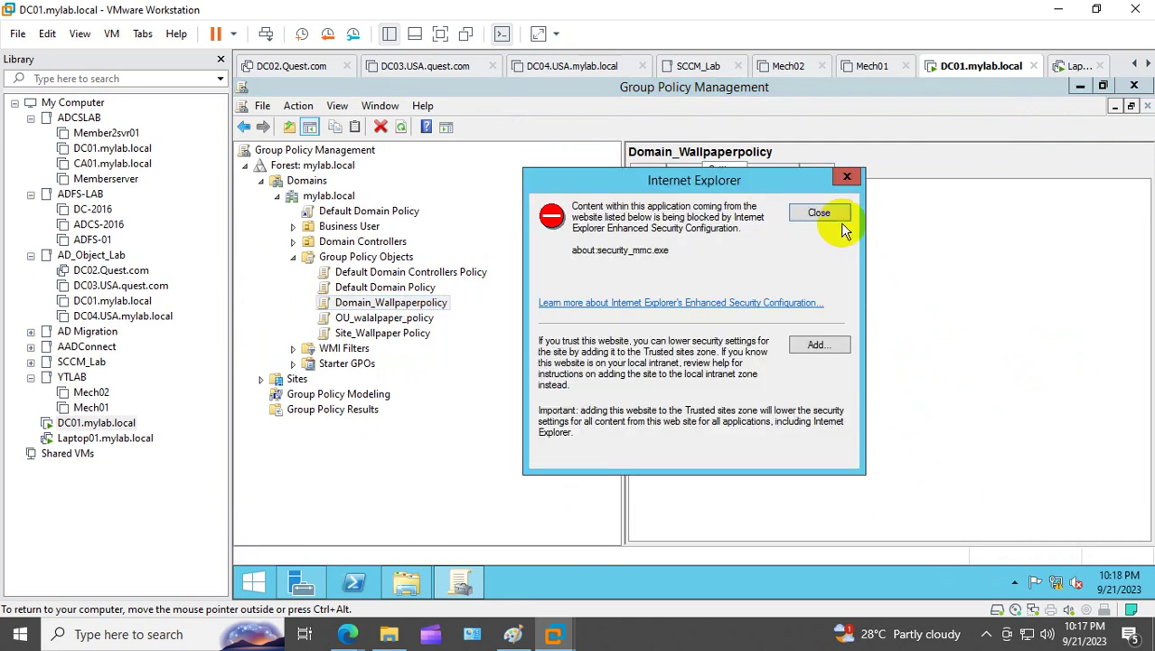
pyautogui.click(836, 221)
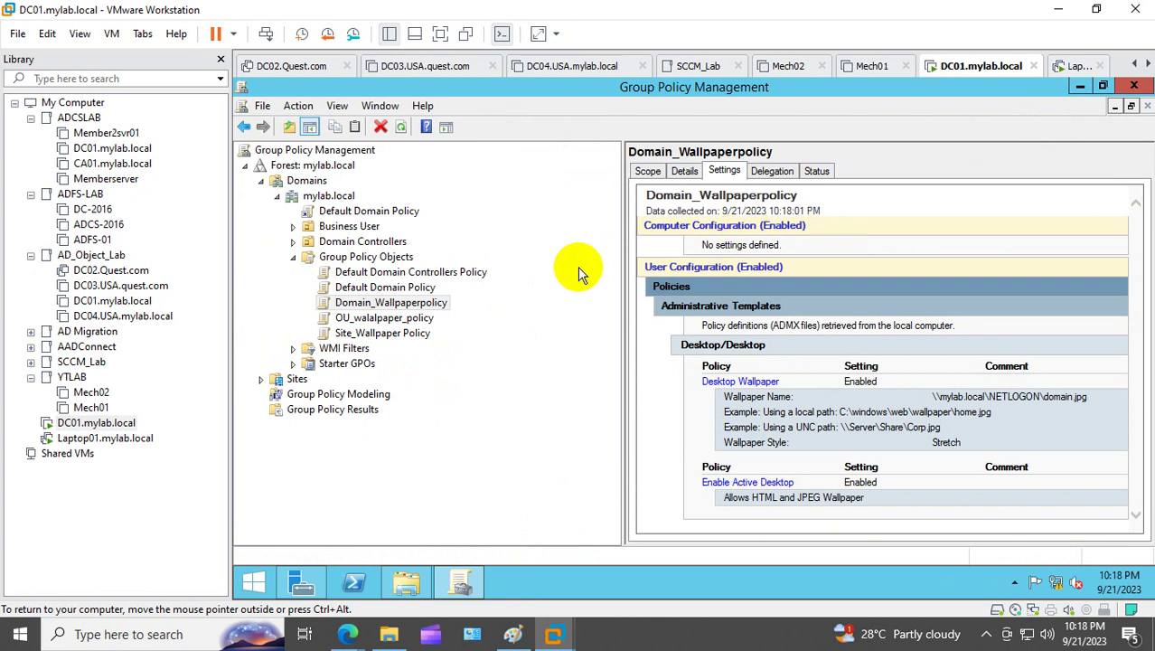
# Step: Show the OU_walalpaper_policy settings report, dismissing the browser security warnings
pyautogui.click(384, 318)
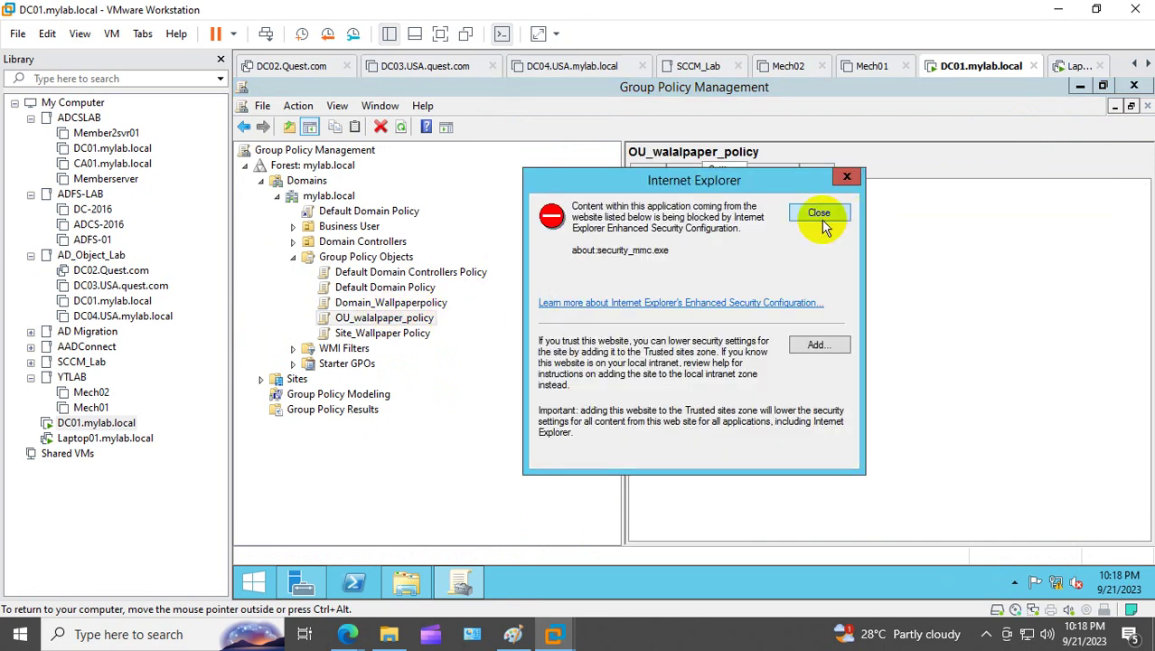
pyautogui.click(826, 221)
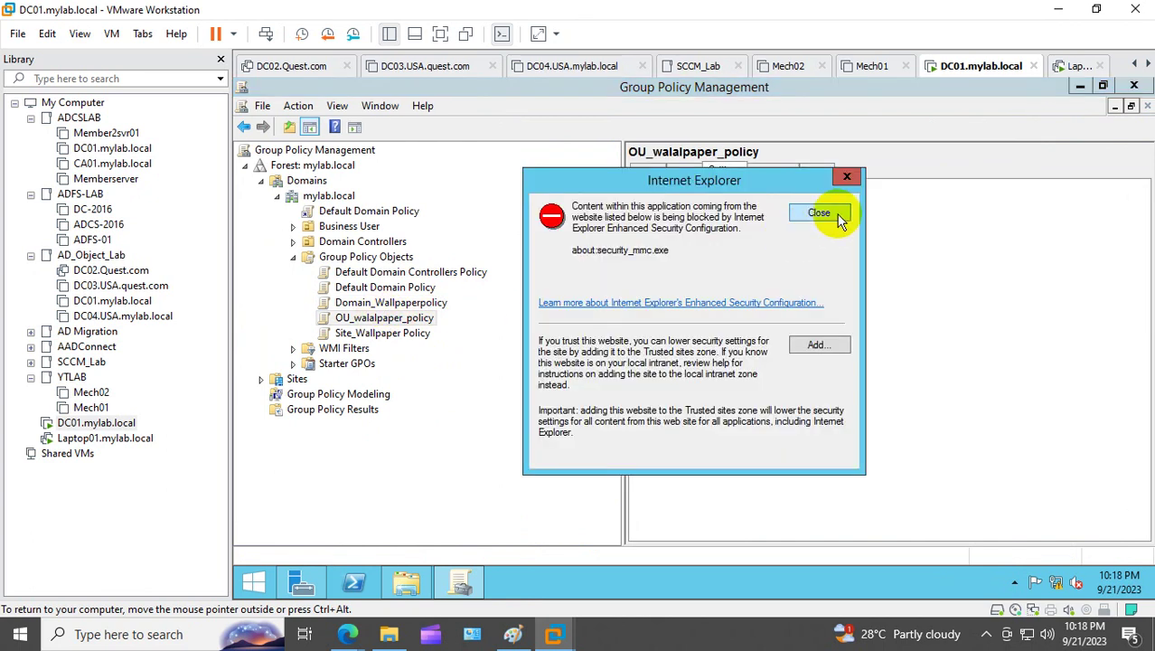
pyautogui.click(830, 217)
pyautogui.rightClick(811, 224)
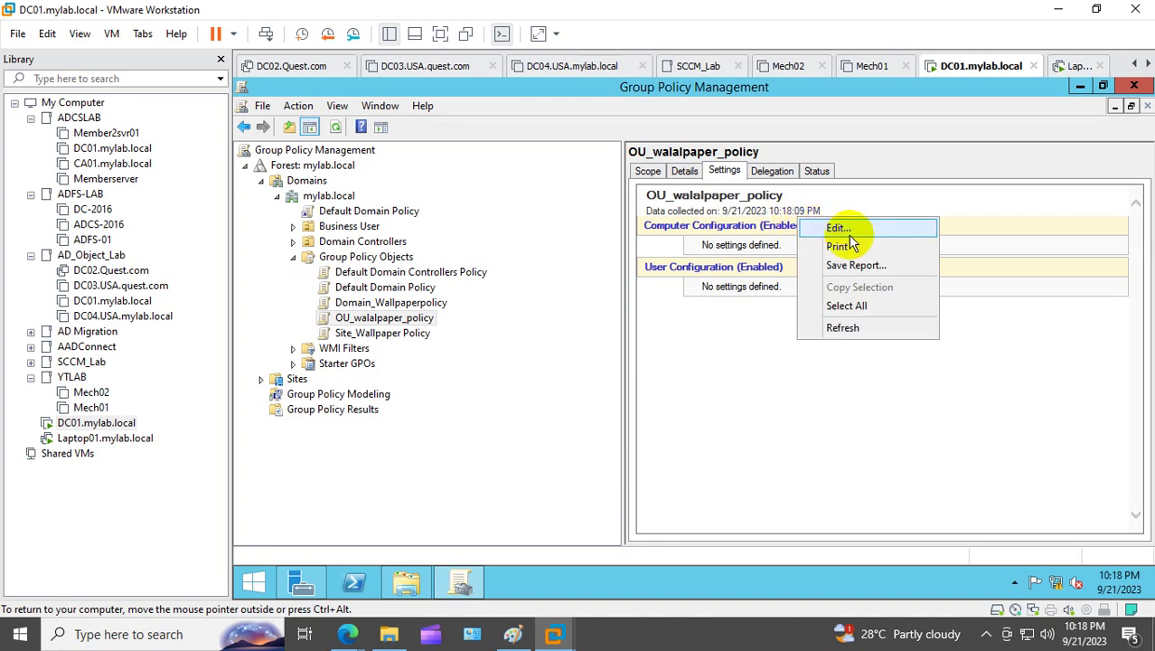
# Step: Edit OU_walalpaper_policy and navigate to the user Administrative Templates Desktop settings
pyautogui.click(843, 230)
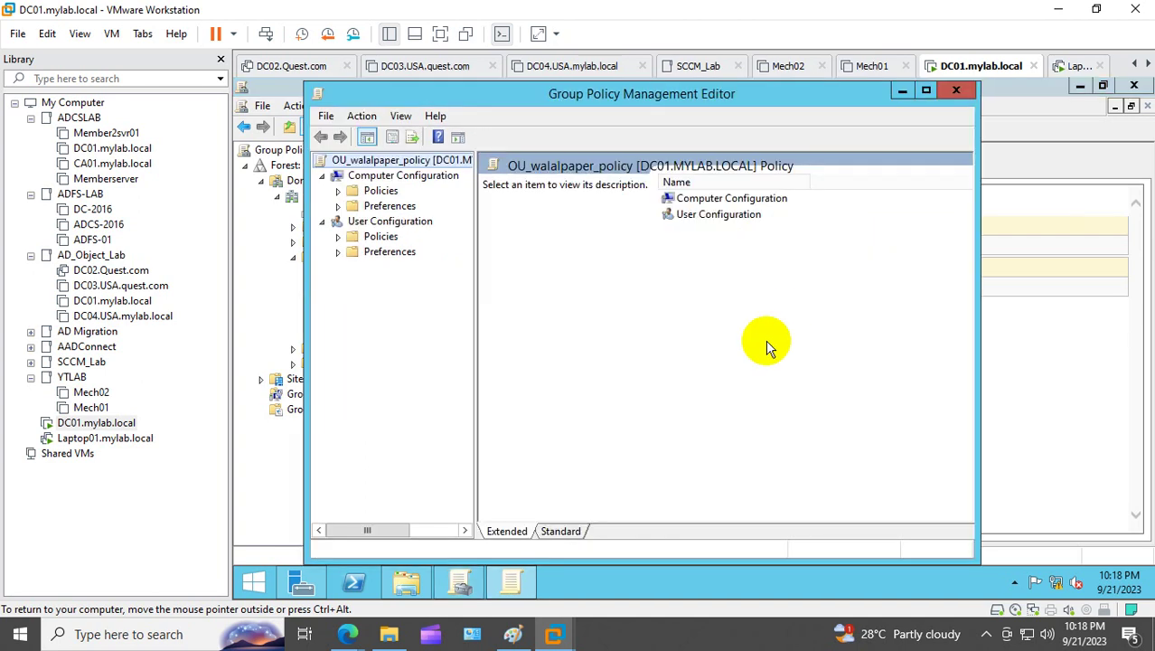
pyautogui.click(338, 236)
pyautogui.click(354, 282)
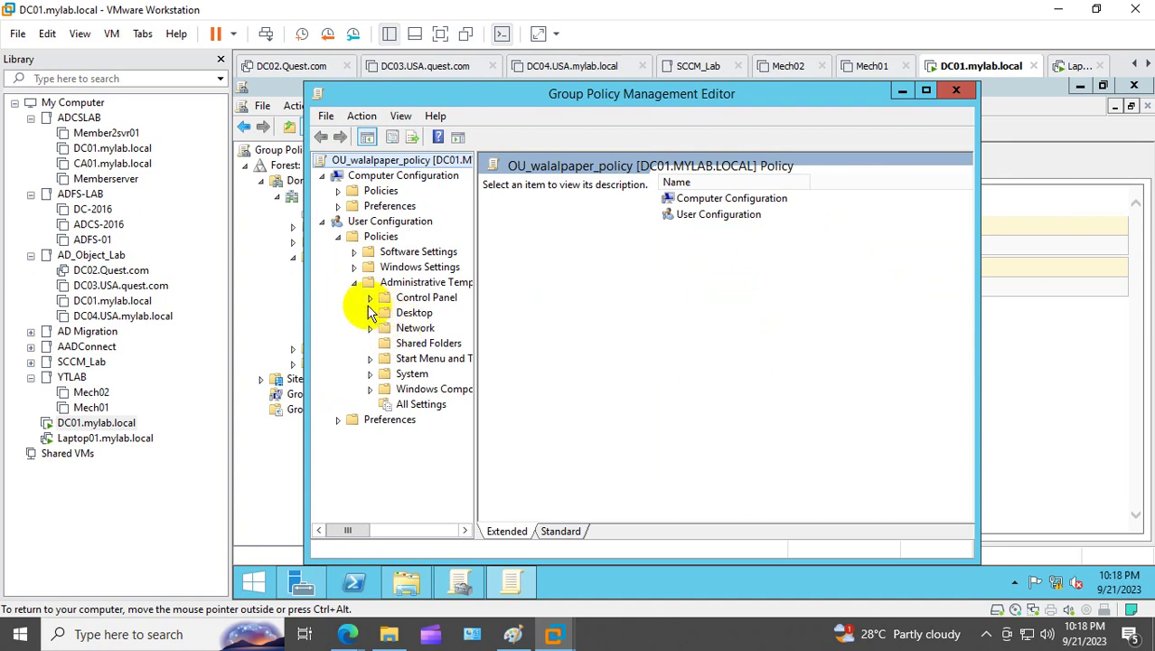
pyautogui.click(369, 312)
pyautogui.click(425, 341)
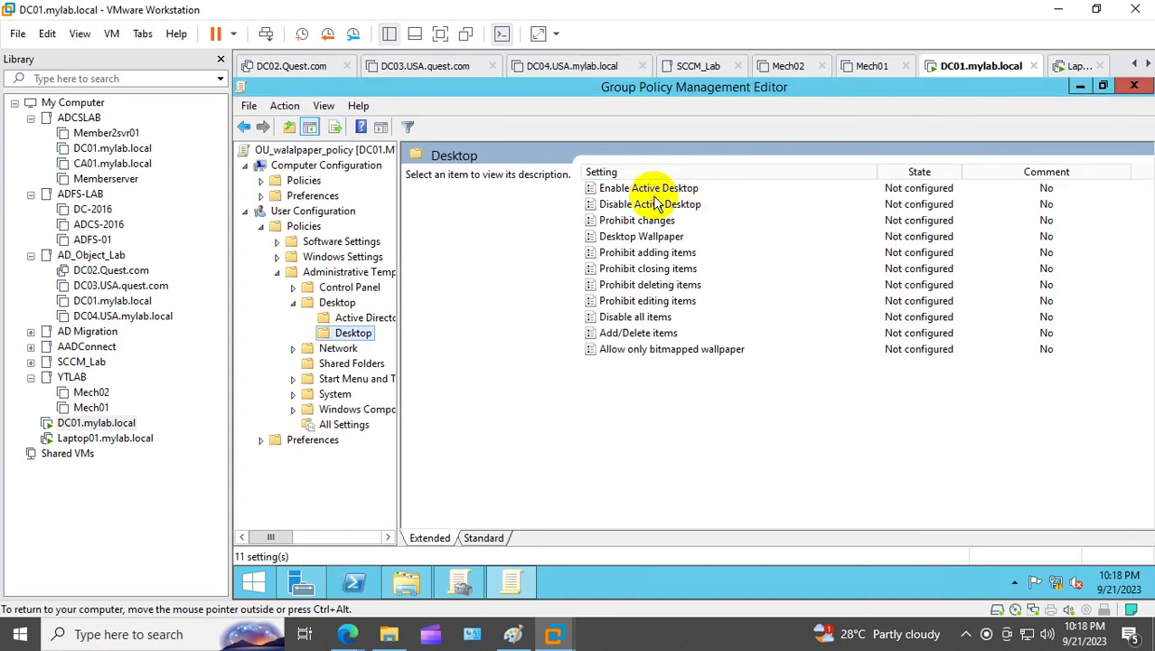
# Step: Set Enable Active Desktop to Enabled in OU_walalpaper_policy
pyautogui.doubleClick(646, 188)
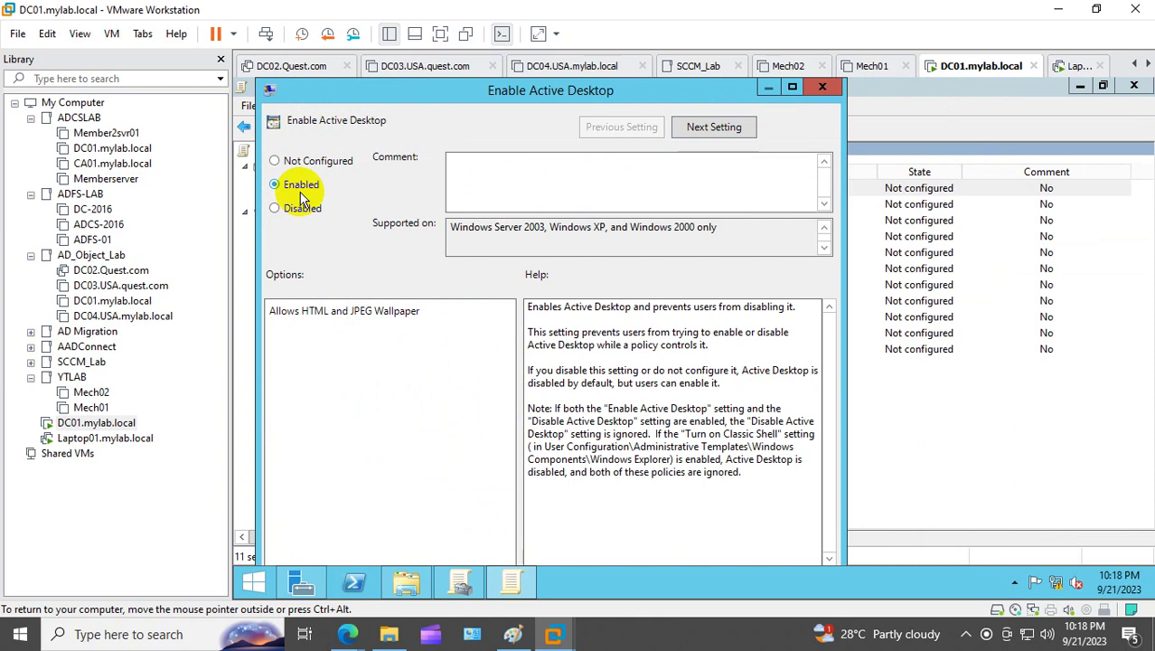
pyautogui.click(303, 186)
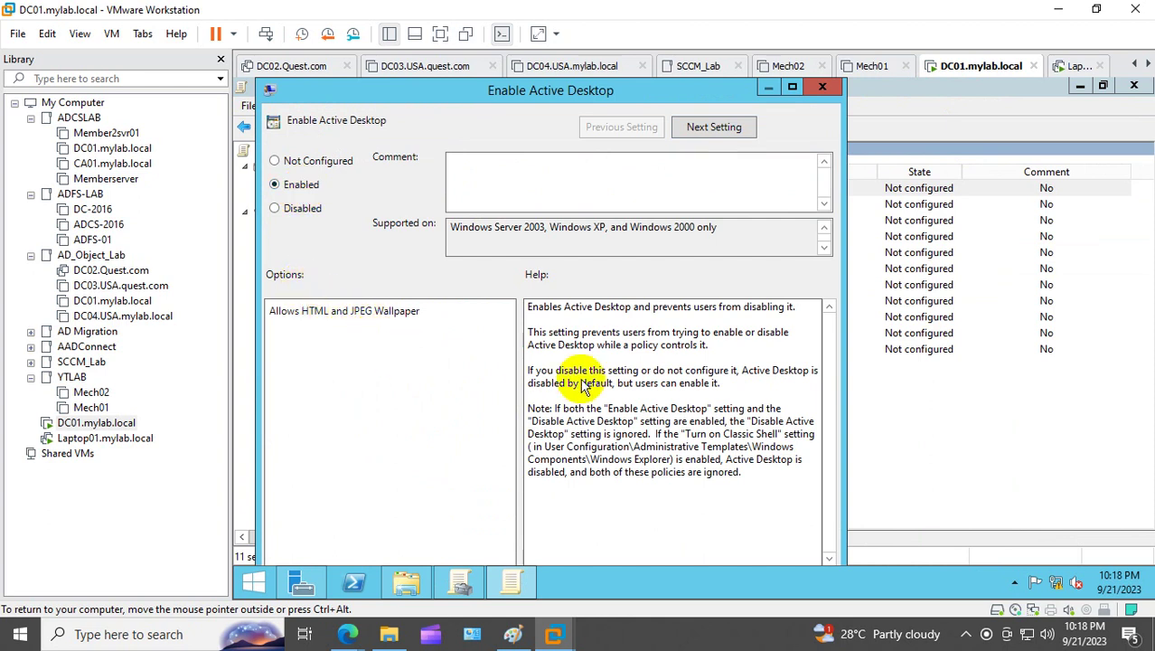
pyautogui.click(793, 87)
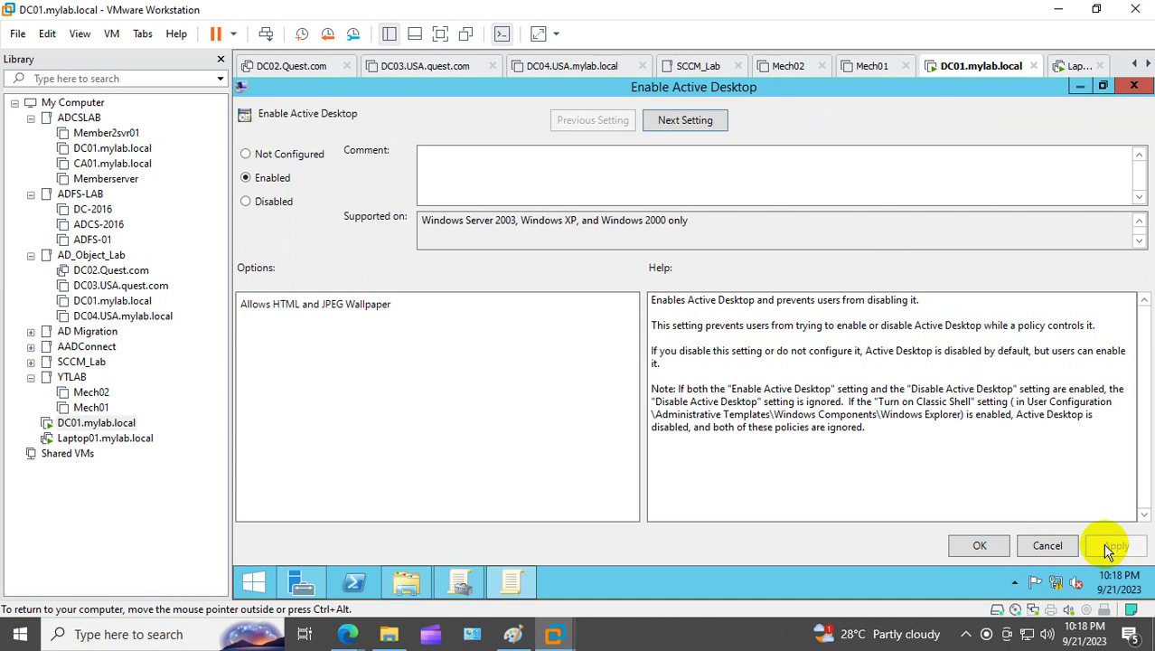
pyautogui.click(979, 546)
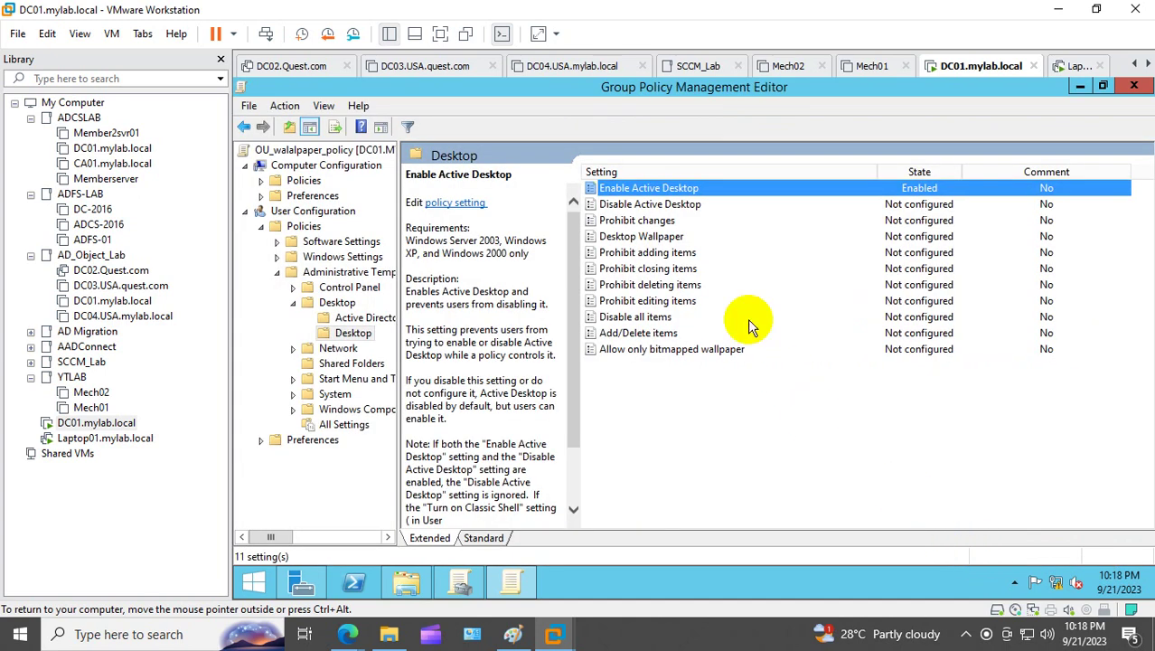
pyautogui.click(643, 237)
# Step: Enable Desktop Wallpaper and copy a NETLOGON wallpaper path from the Run box
pyautogui.doubleClick(643, 237)
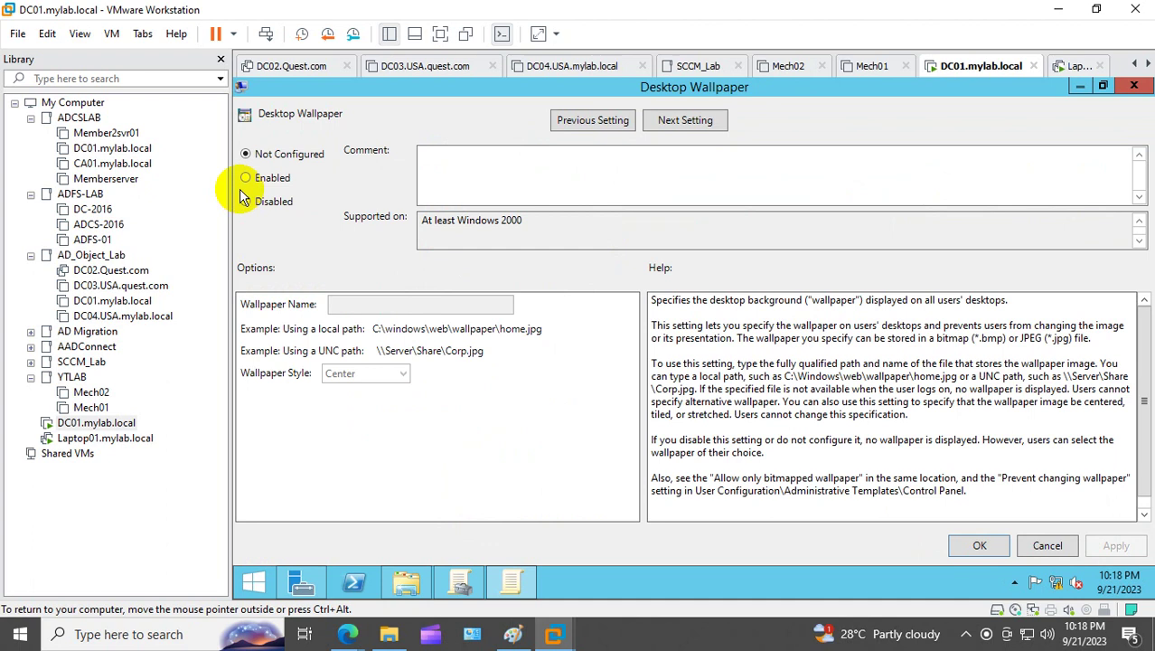
pyautogui.click(261, 179)
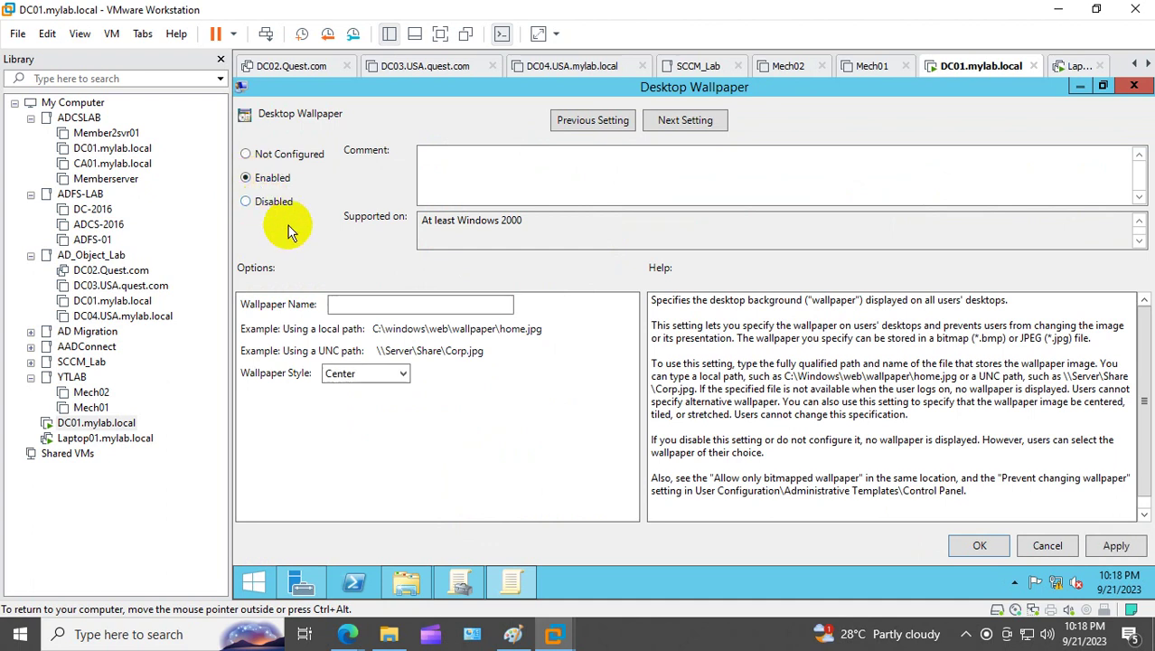
pyautogui.rightClick(254, 581)
pyautogui.click(304, 525)
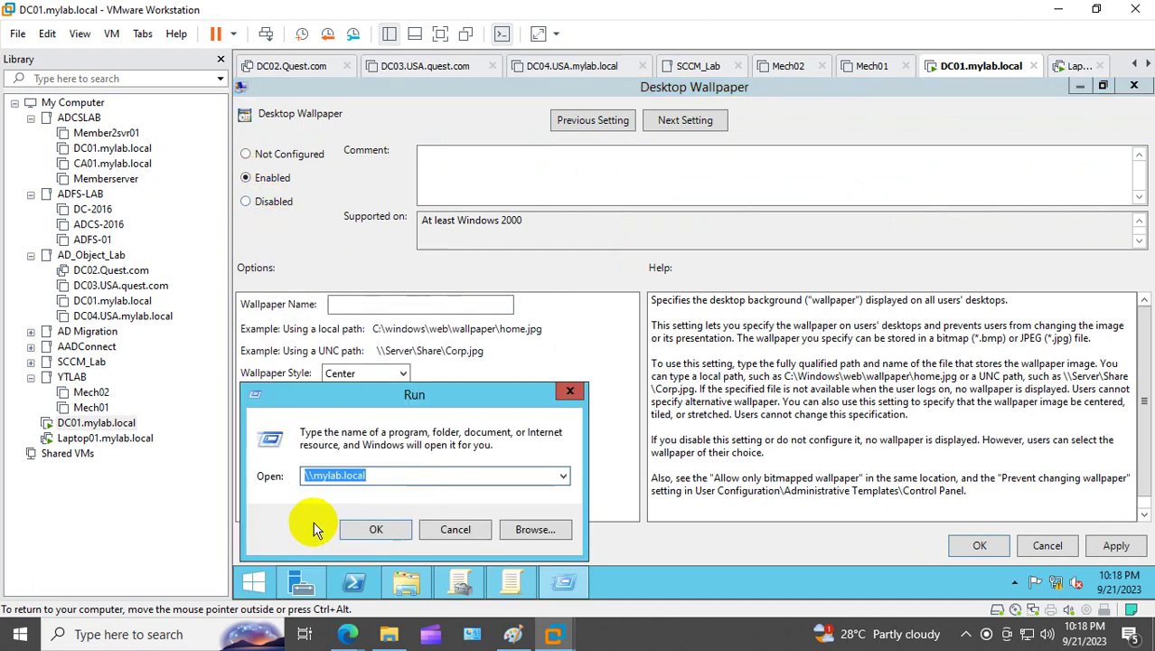
pyautogui.write('\\\\mylab.local\\NETLOGON\\domain.jpg')
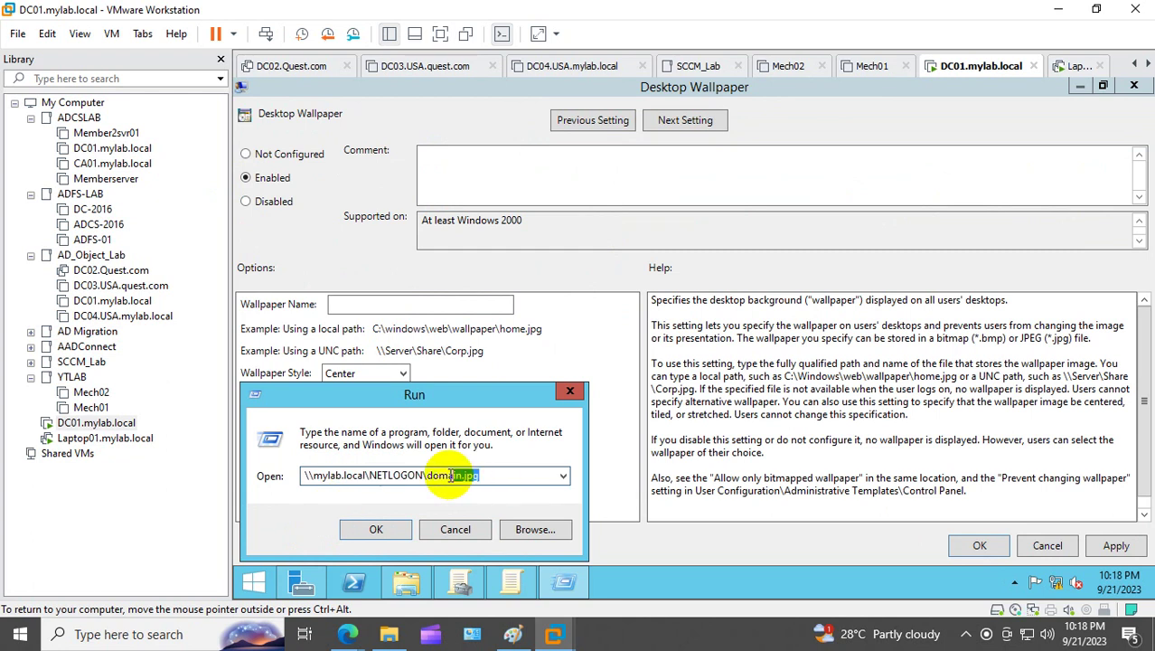
pyautogui.moveTo(506, 474); pyautogui.dragTo(434, 475)
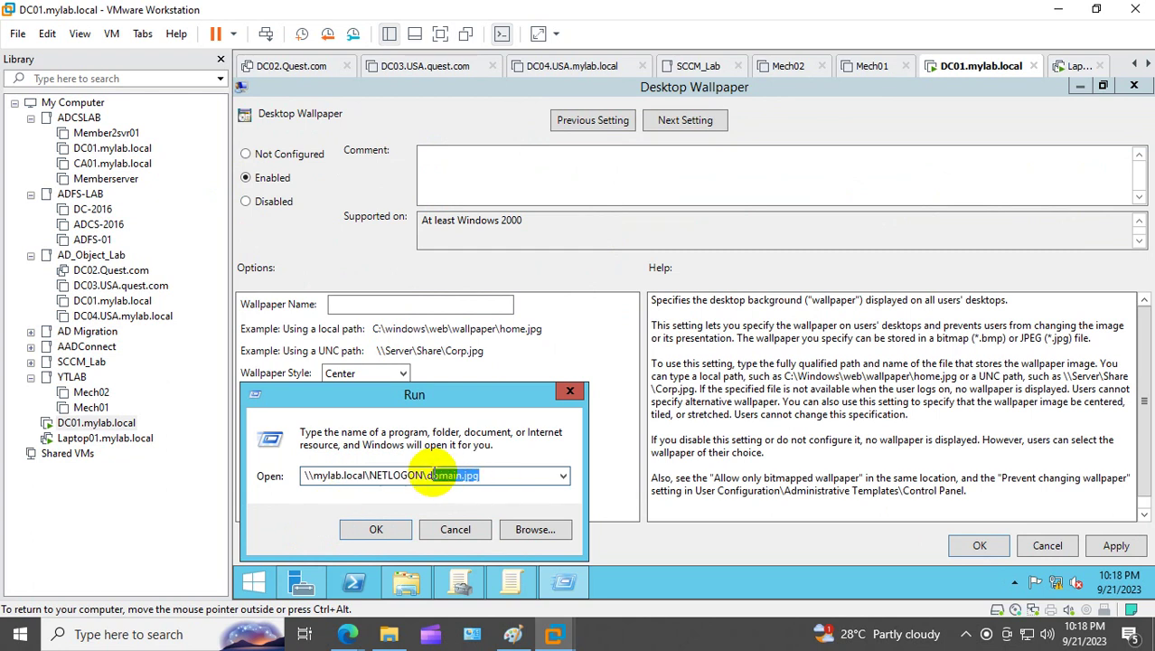
pyautogui.press('BackSpace')
pyautogui.press('BackSpace')
pyautogui.write('o')
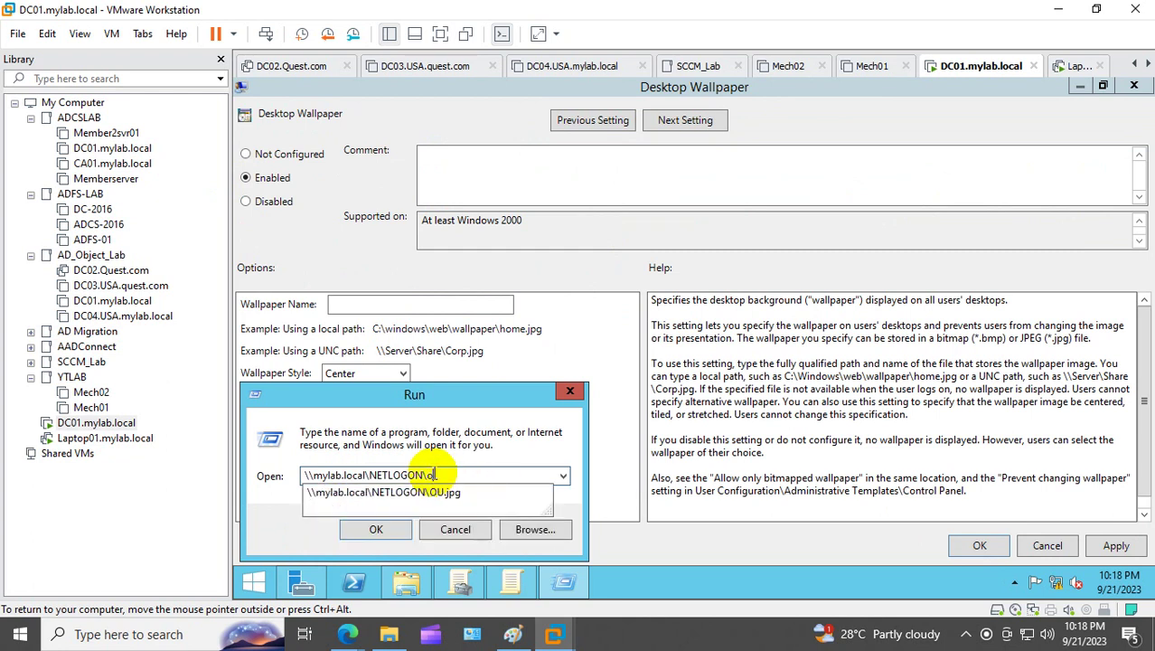
pyautogui.write('u')
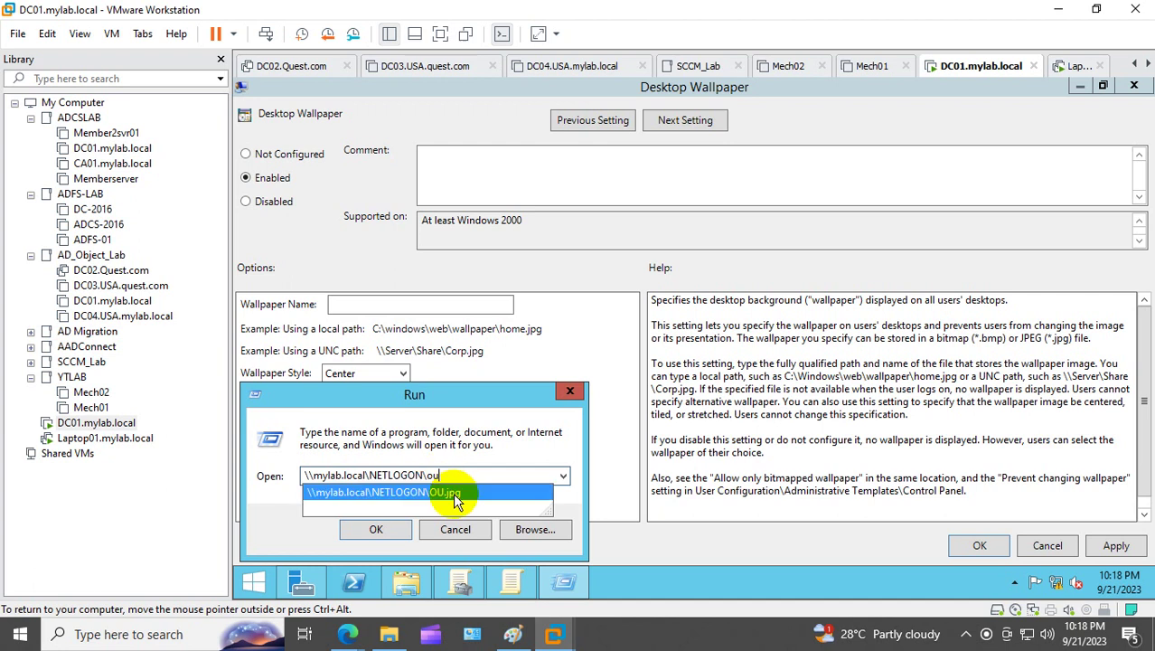
pyautogui.click(452, 493)
pyautogui.click(288, 479)
pyautogui.hotkey('ctrl', 'a')
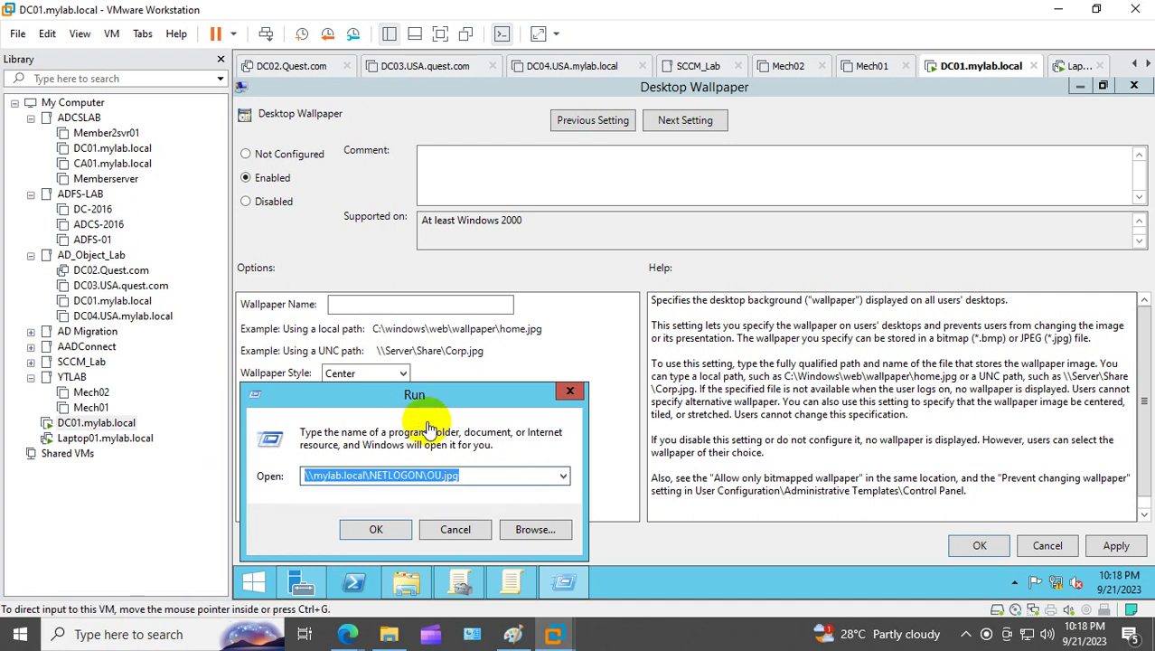
pyautogui.click(570, 392)
# Step: Set the wallpaper to \\mylab.local\NETLOGON\domain.jpg with Stretch style and save
pyautogui.click(413, 301)
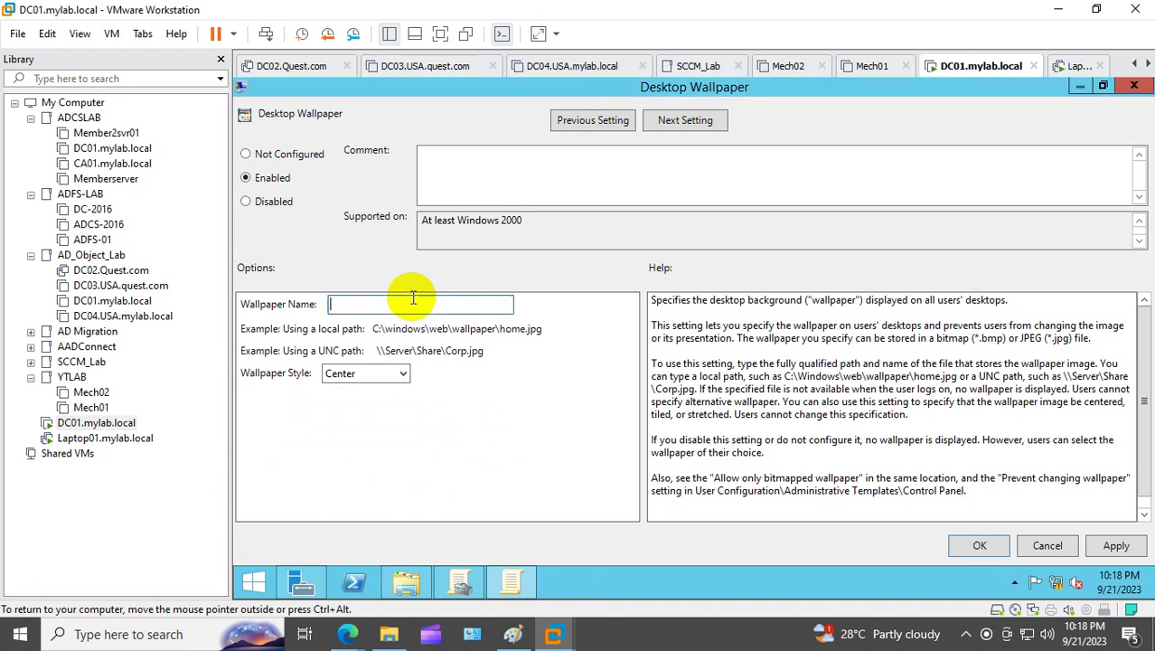
pyautogui.write('\\\\mylab.local\\NETLOGON\\domain.jpg')
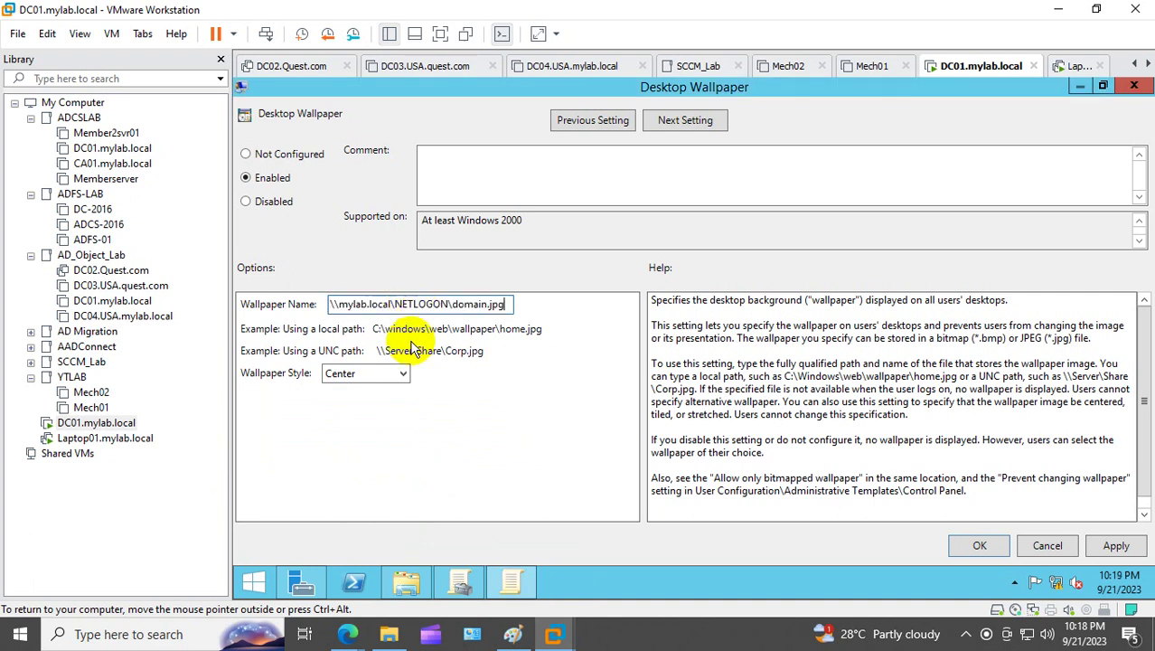
pyautogui.click(375, 378)
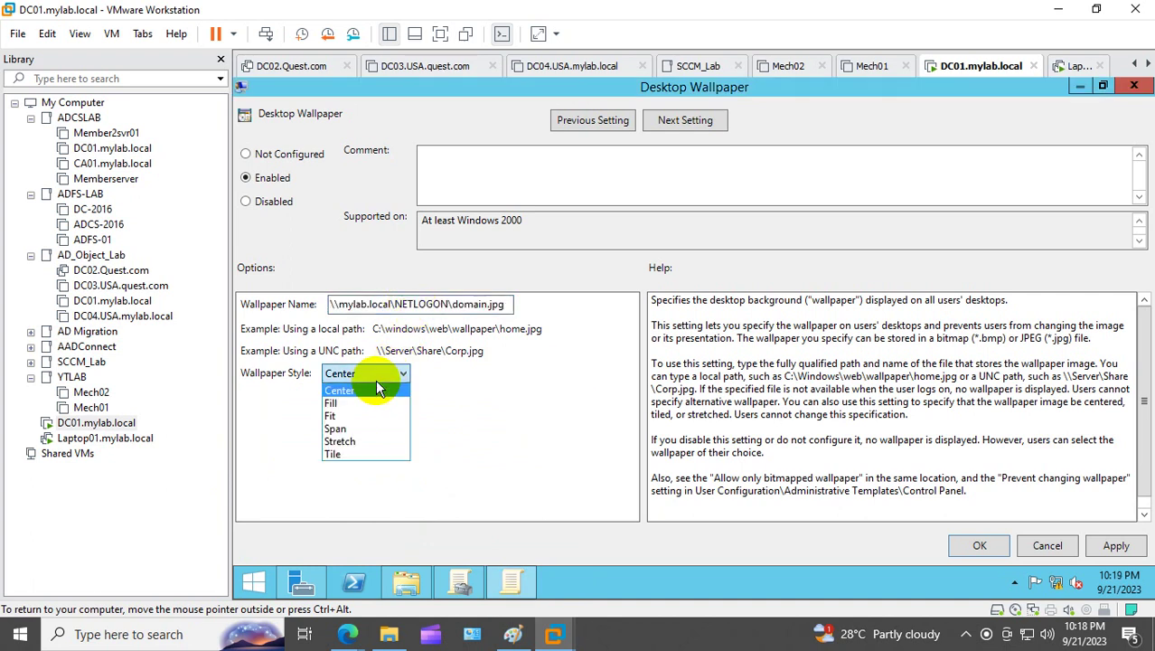
pyautogui.click(358, 441)
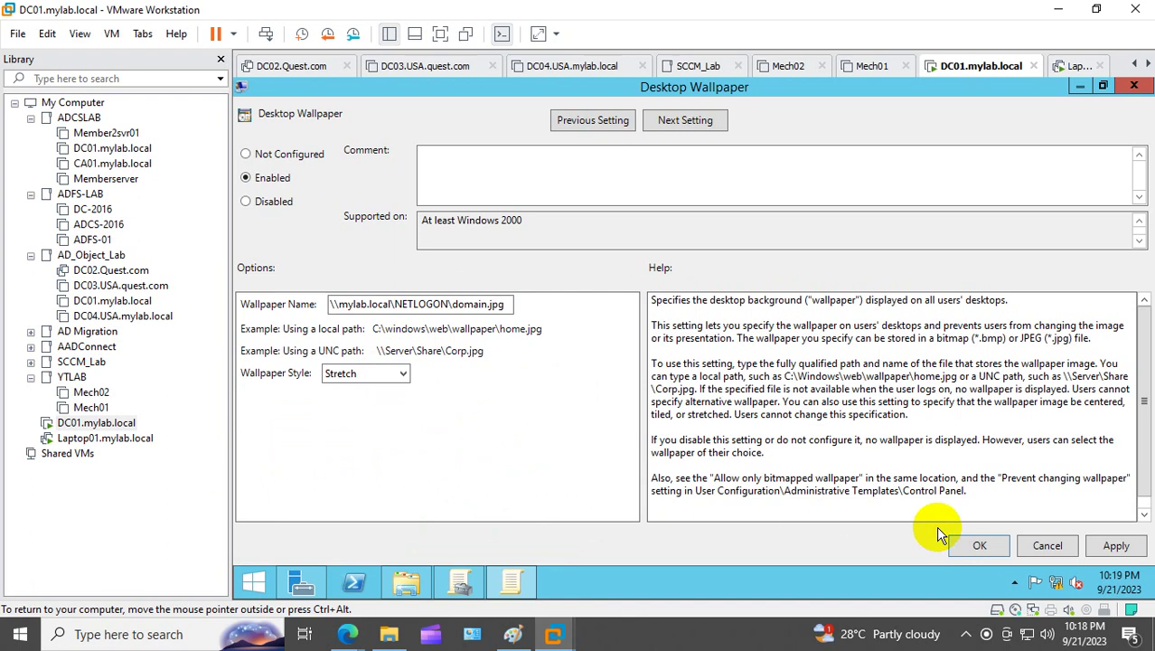
pyautogui.click(1116, 546)
pyautogui.click(981, 546)
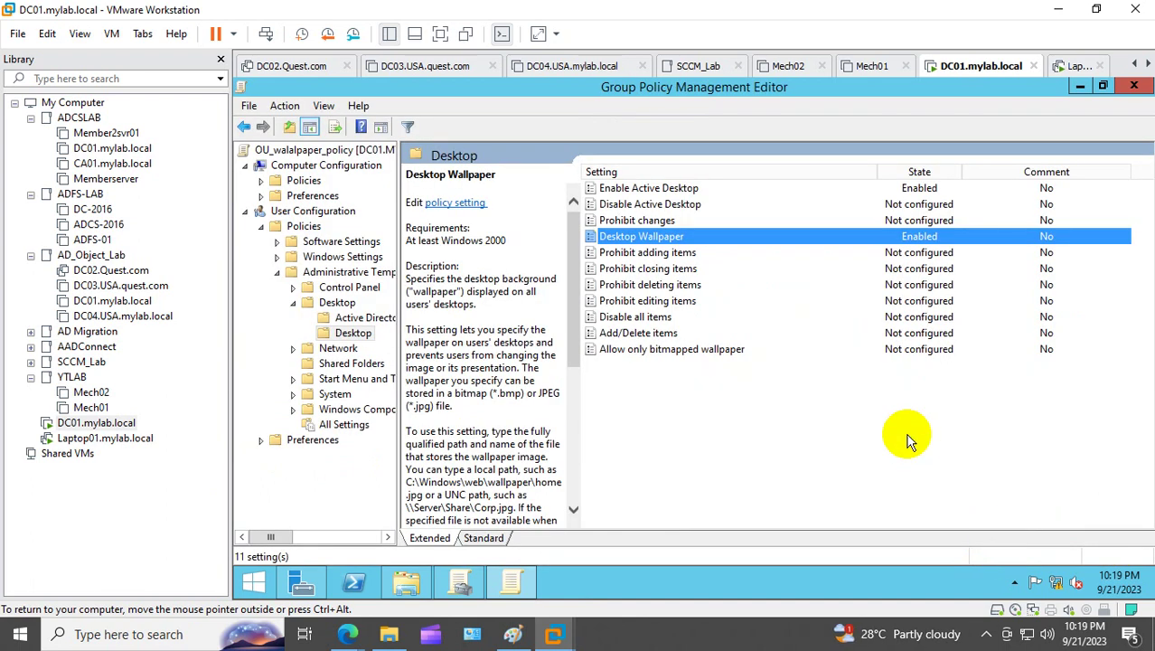
# Step: Close the editor and refresh OU_walalpaper_policy's settings report
pyautogui.click(1133, 85)
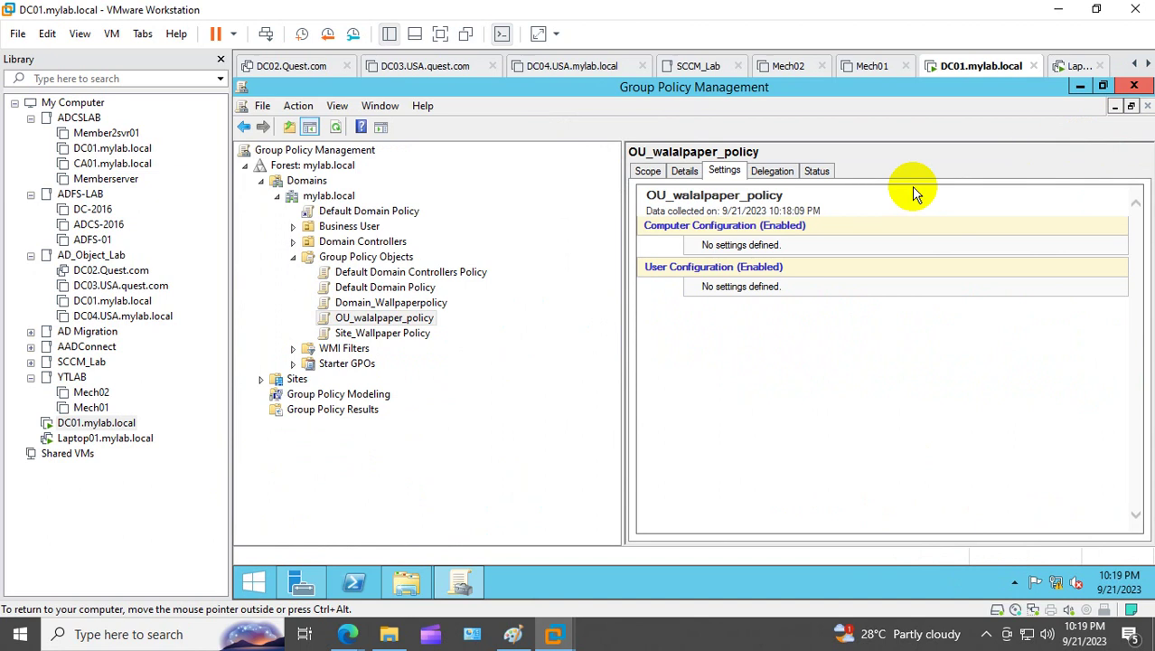
pyautogui.click(335, 131)
pyautogui.click(829, 213)
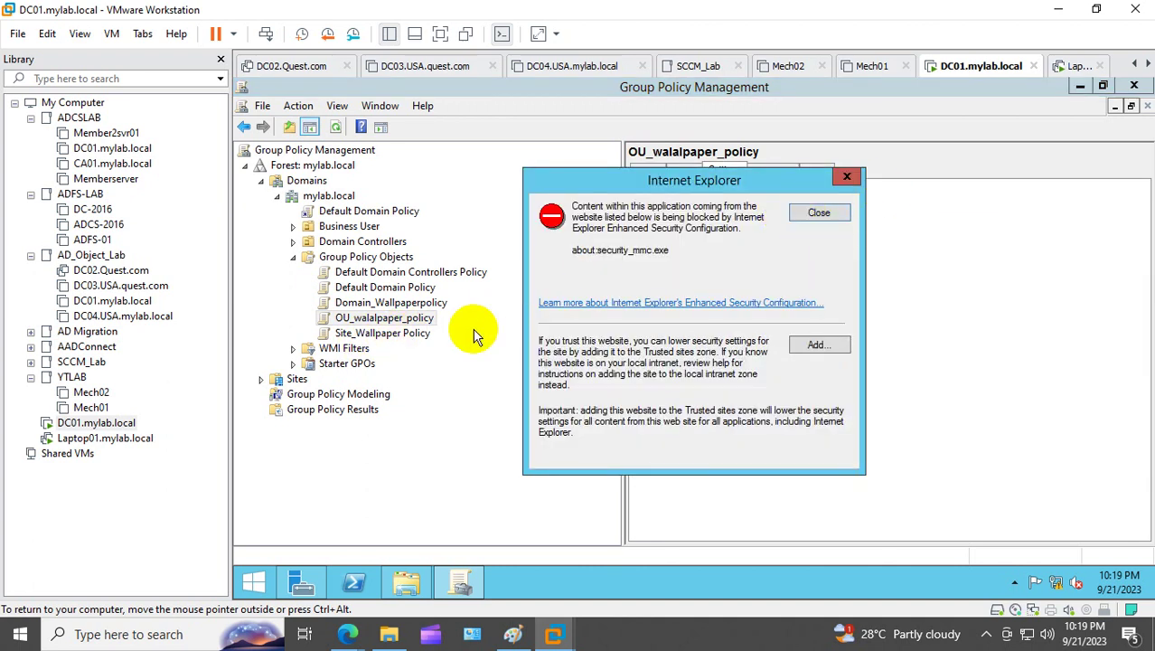
pyautogui.click(822, 214)
# Step: Show the Site_Wallpaper Policy settings report, dismissing the browser security warnings
pyautogui.click(429, 339)
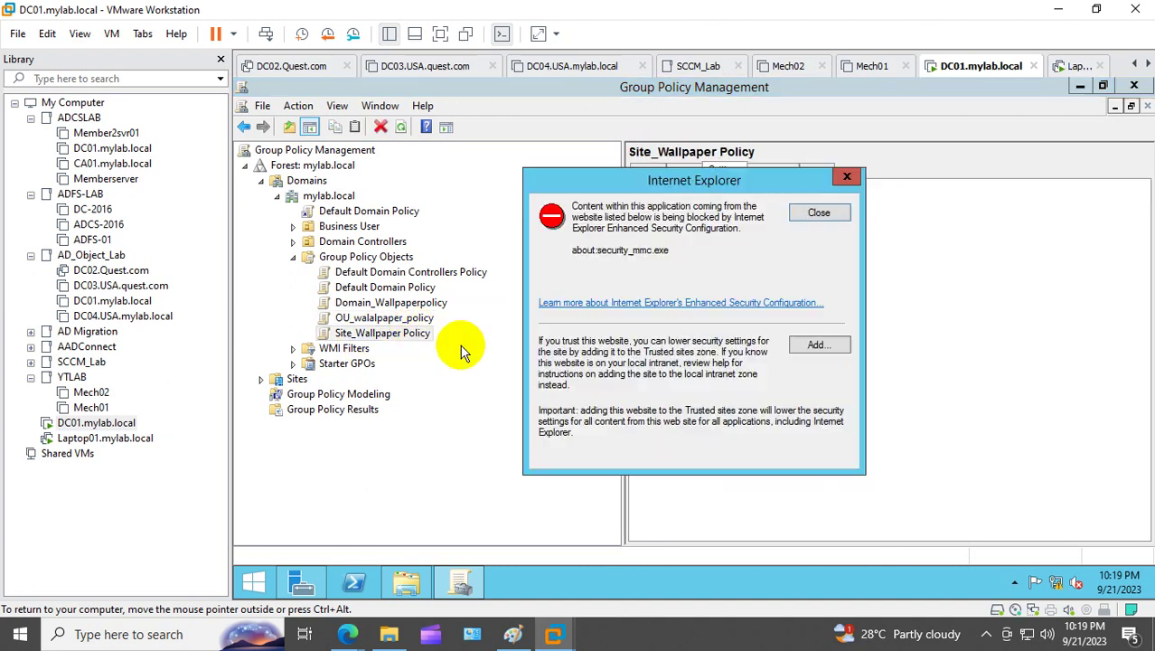
pyautogui.click(826, 214)
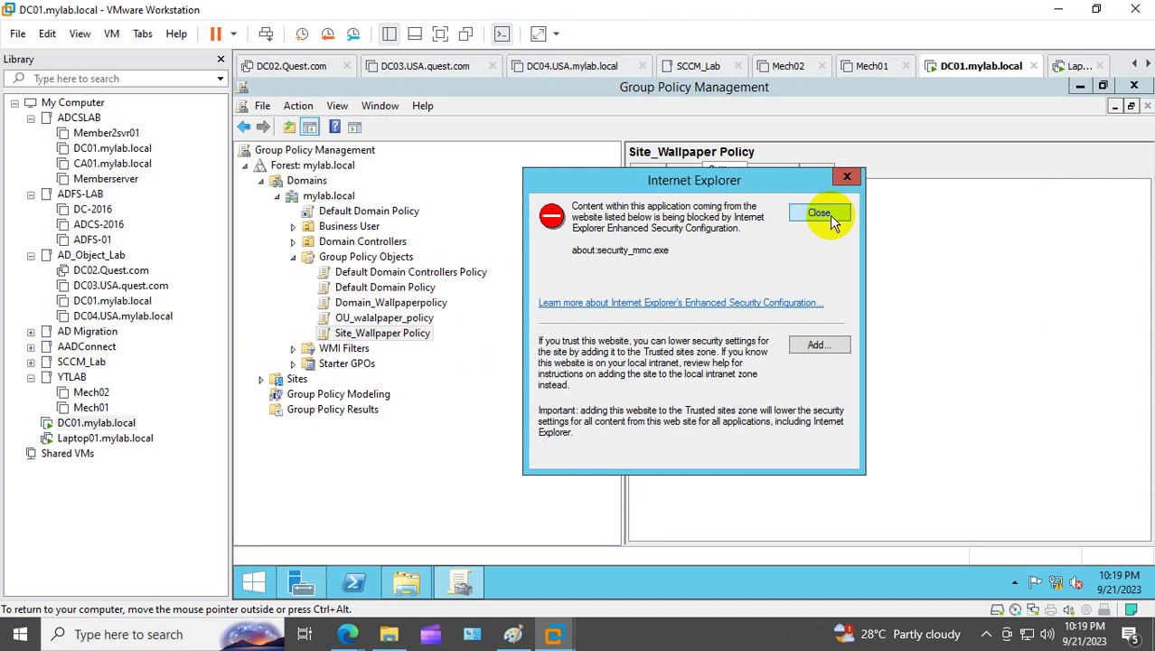
pyautogui.click(830, 215)
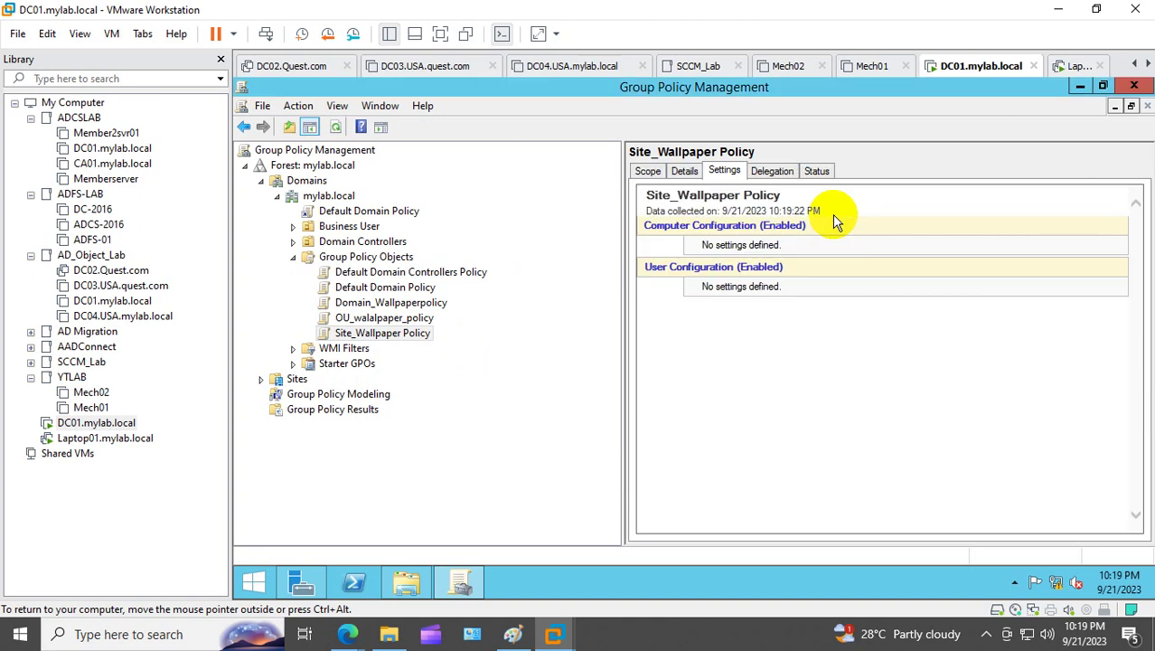
pyautogui.rightClick(832, 217)
# Step: Edit Site_Wallpaper Policy and navigate to the user Administrative Templates Desktop settings
pyautogui.click(870, 227)
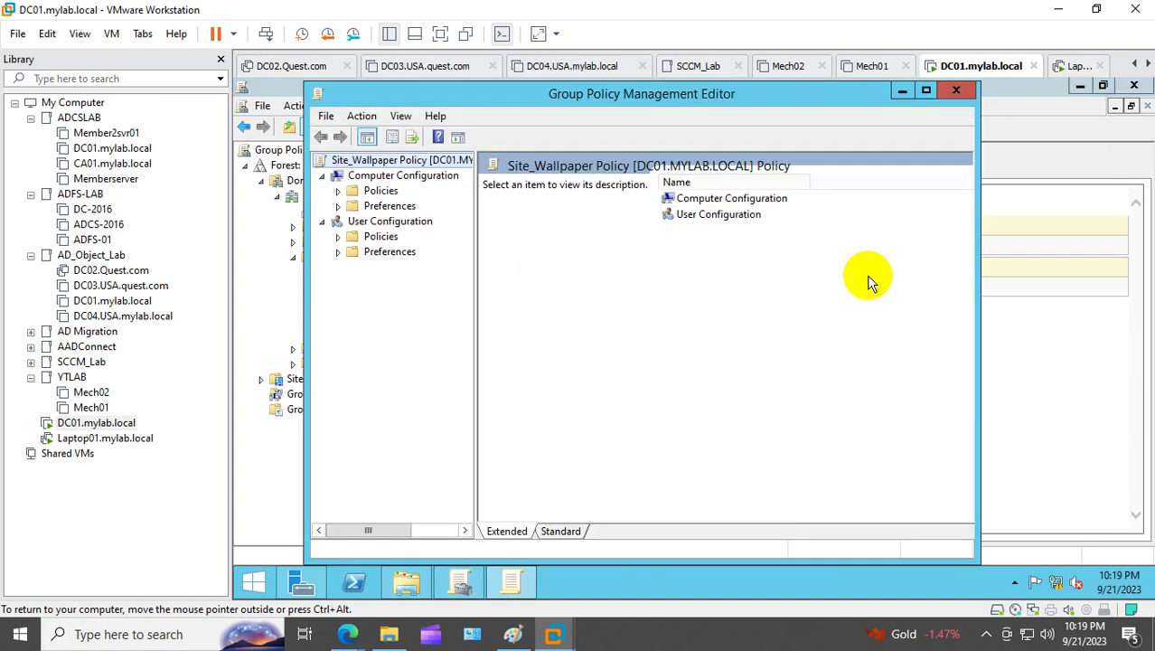
pyautogui.click(338, 237)
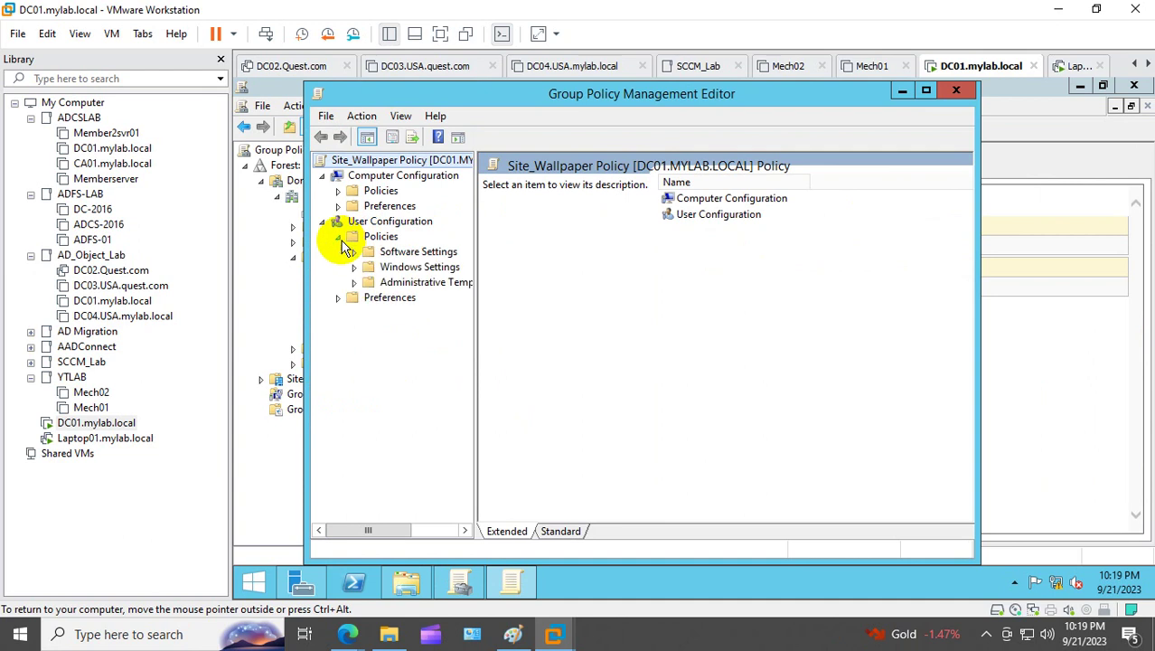
pyautogui.click(354, 282)
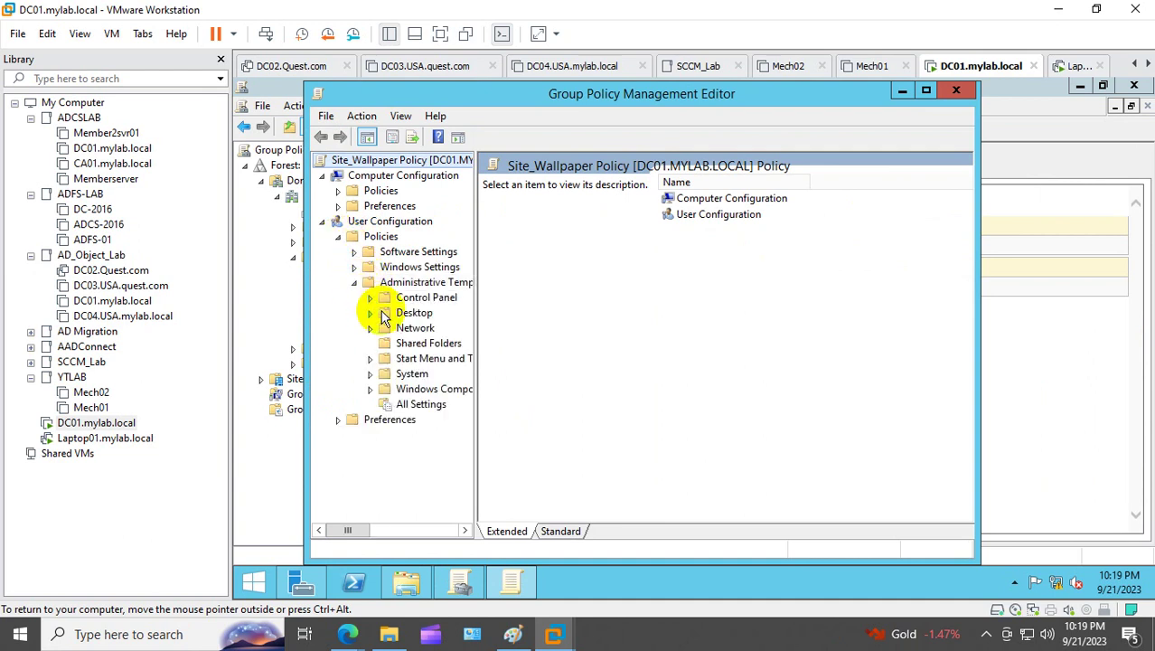
pyautogui.click(369, 313)
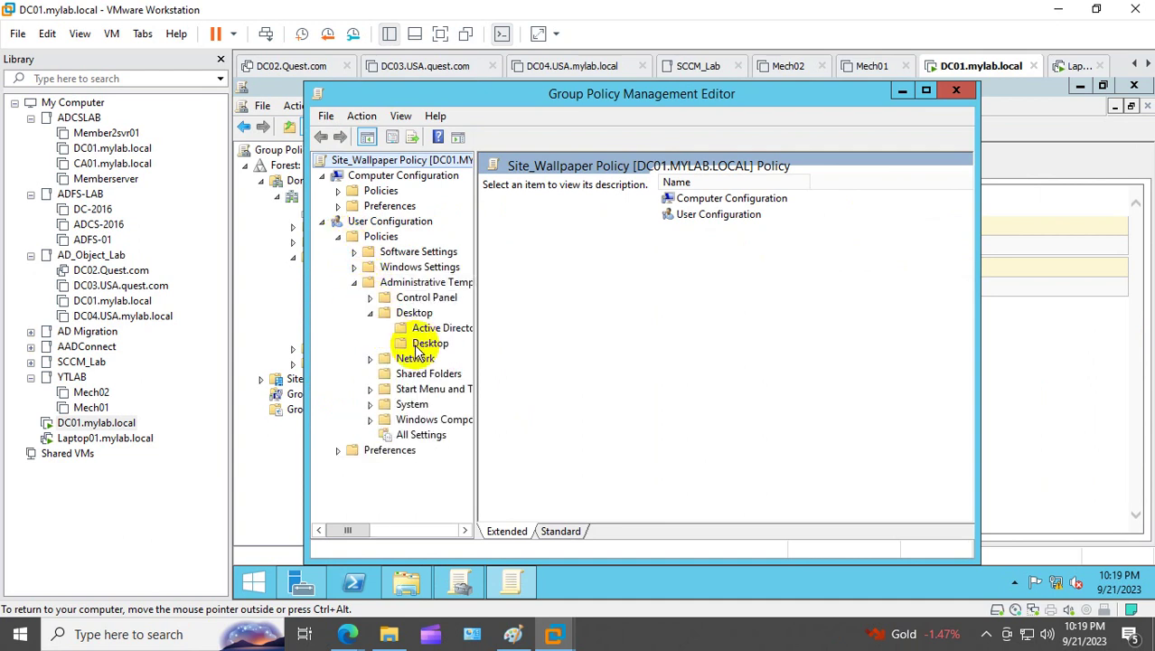
pyautogui.click(427, 344)
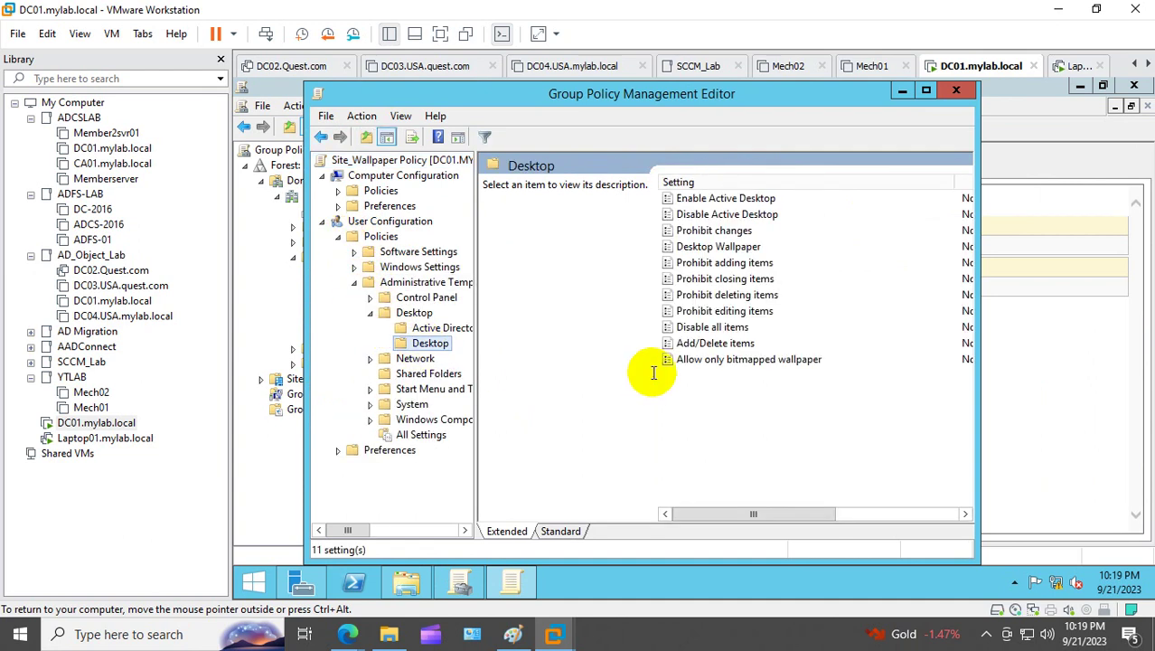
pyautogui.click(927, 90)
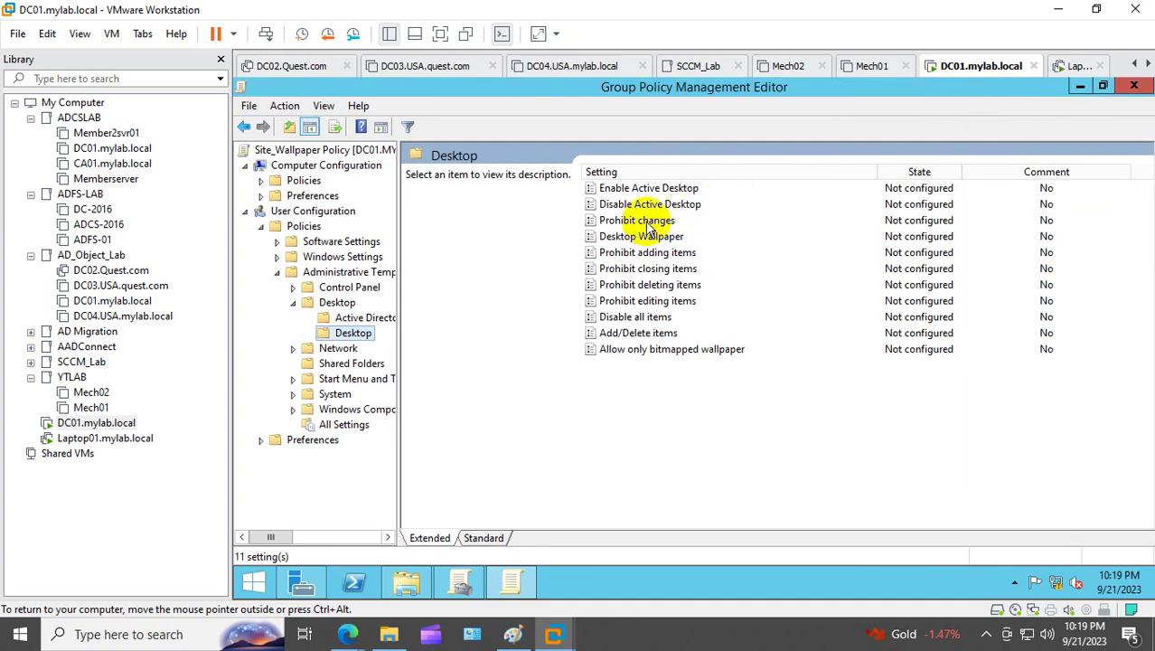
# Step: Set Enable Active Desktop to Enabled, then open the Desktop Wallpaper setting
pyautogui.doubleClick(649, 190)
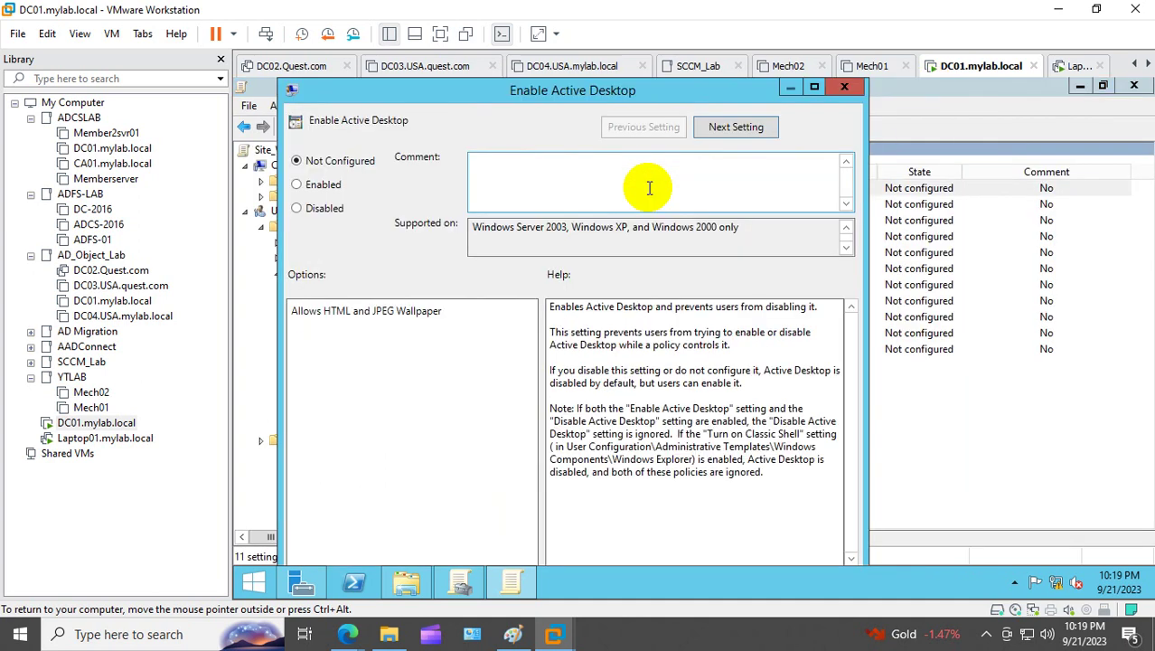
pyautogui.click(328, 188)
pyautogui.click(814, 87)
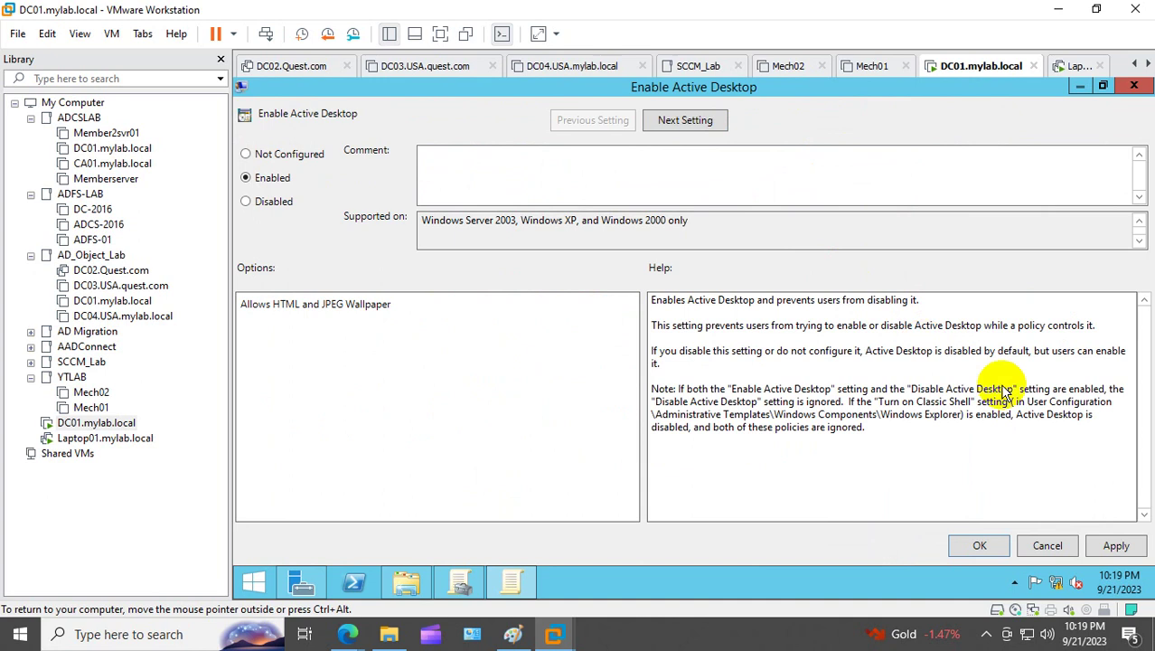
pyautogui.click(979, 544)
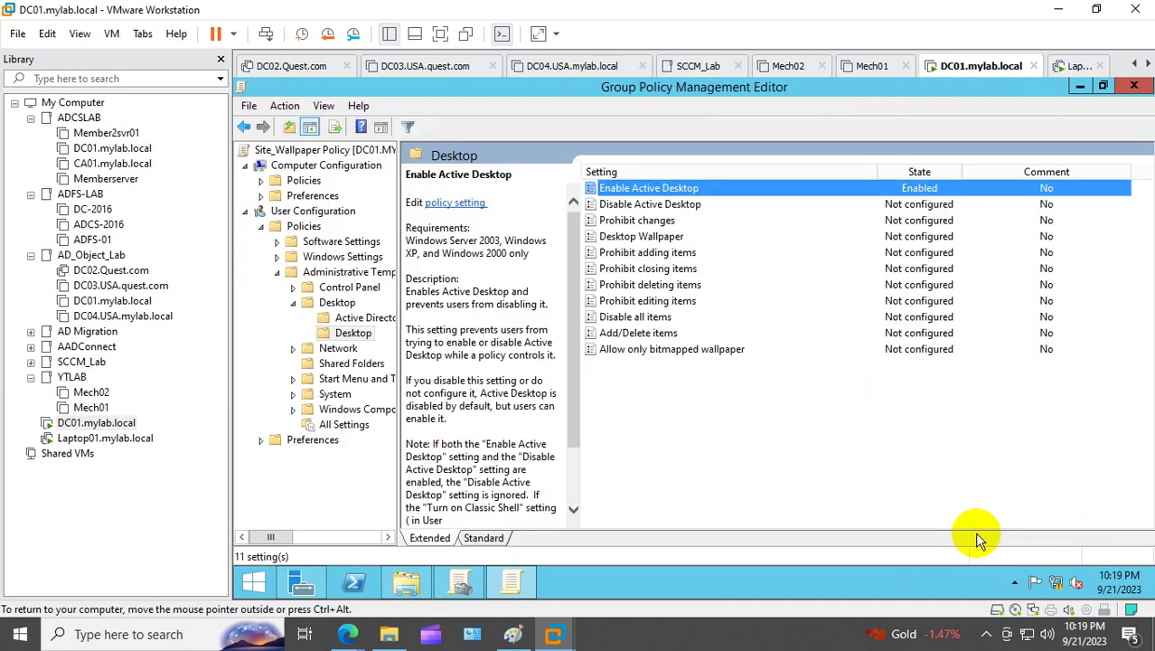
pyautogui.doubleClick(624, 237)
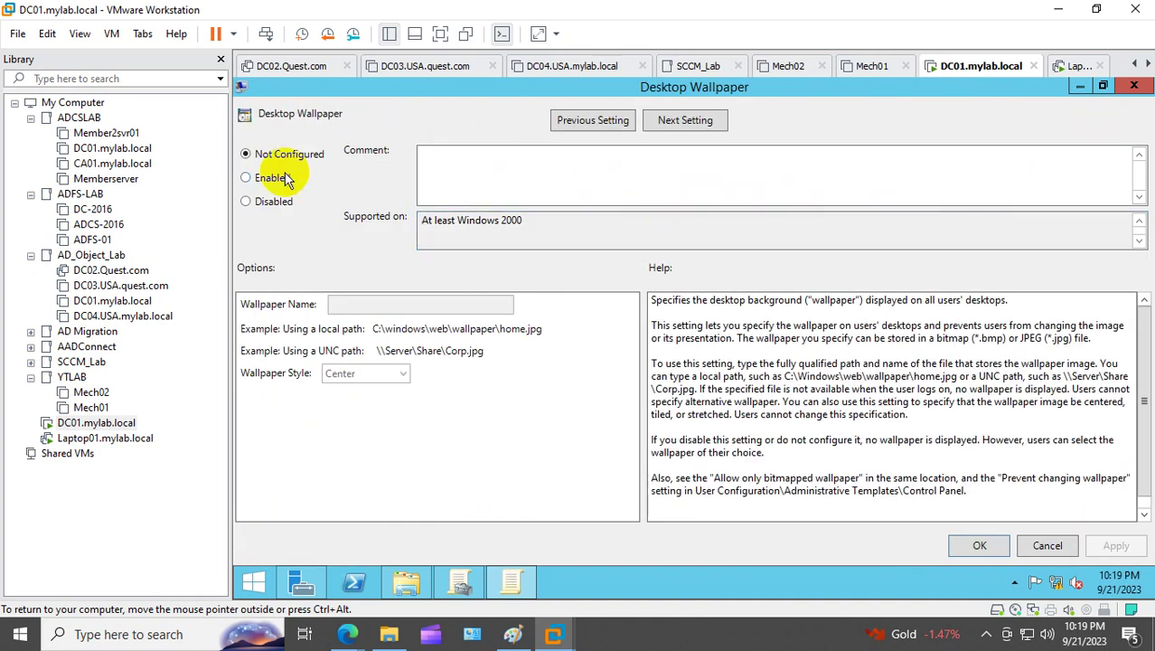
# Step: Enable Desktop Wallpaper and copy the \\mylab.local\NETLOGON\site.jpg path from the Run box
pyautogui.click(286, 178)
pyautogui.click(353, 305)
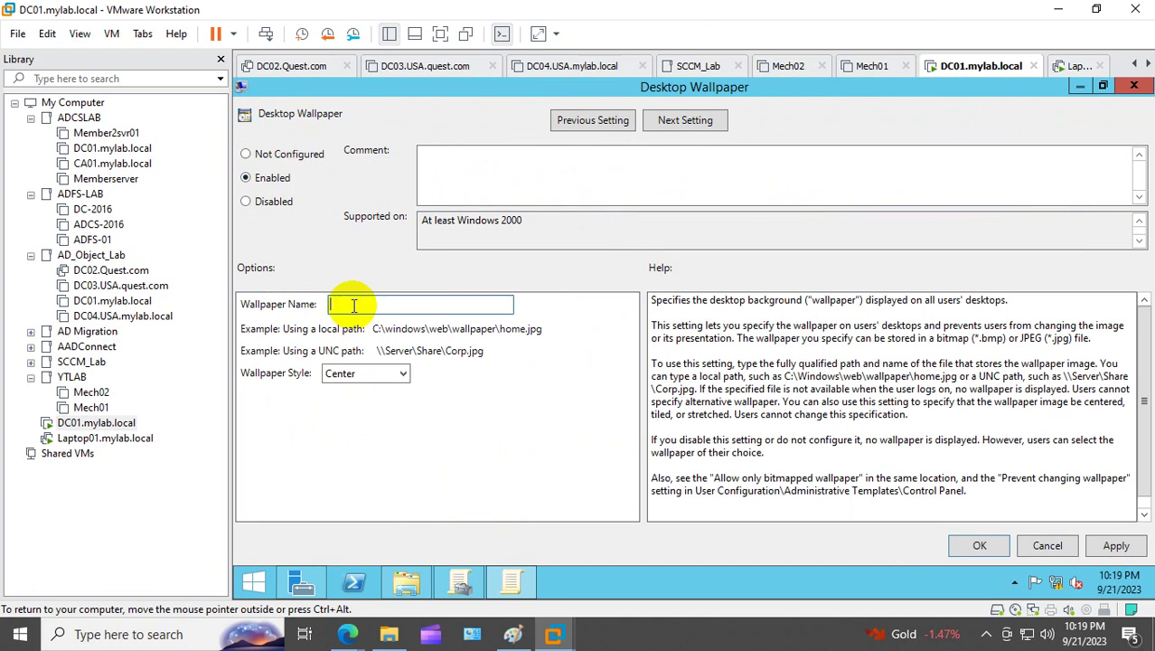
pyautogui.rightClick(254, 581)
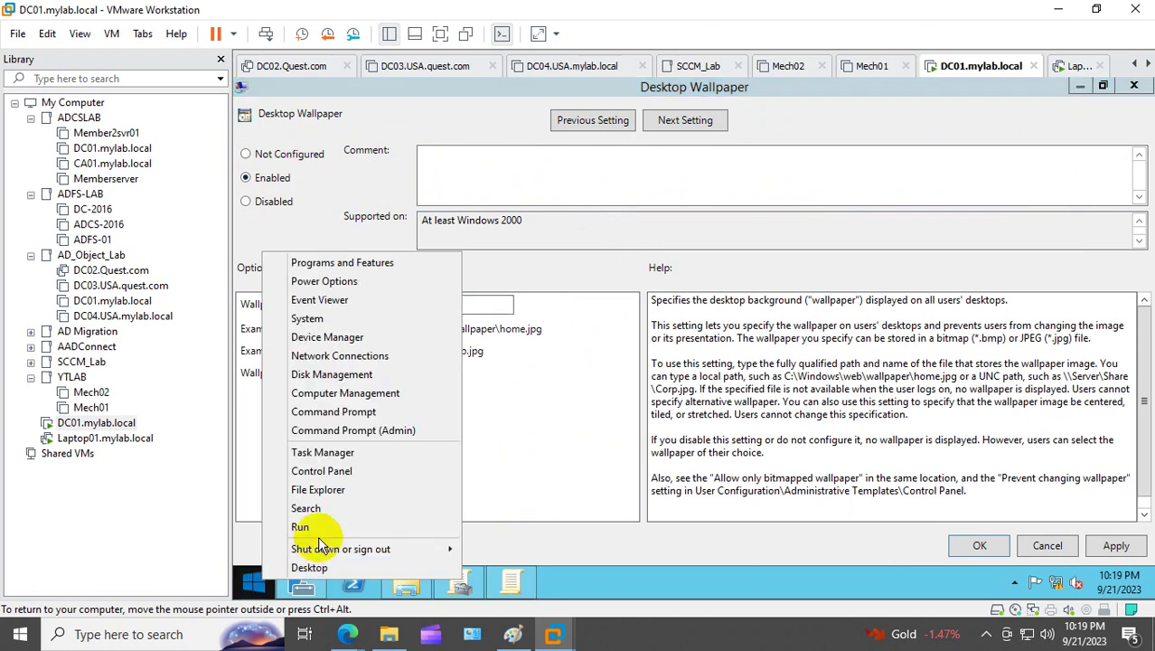
pyautogui.click(317, 534)
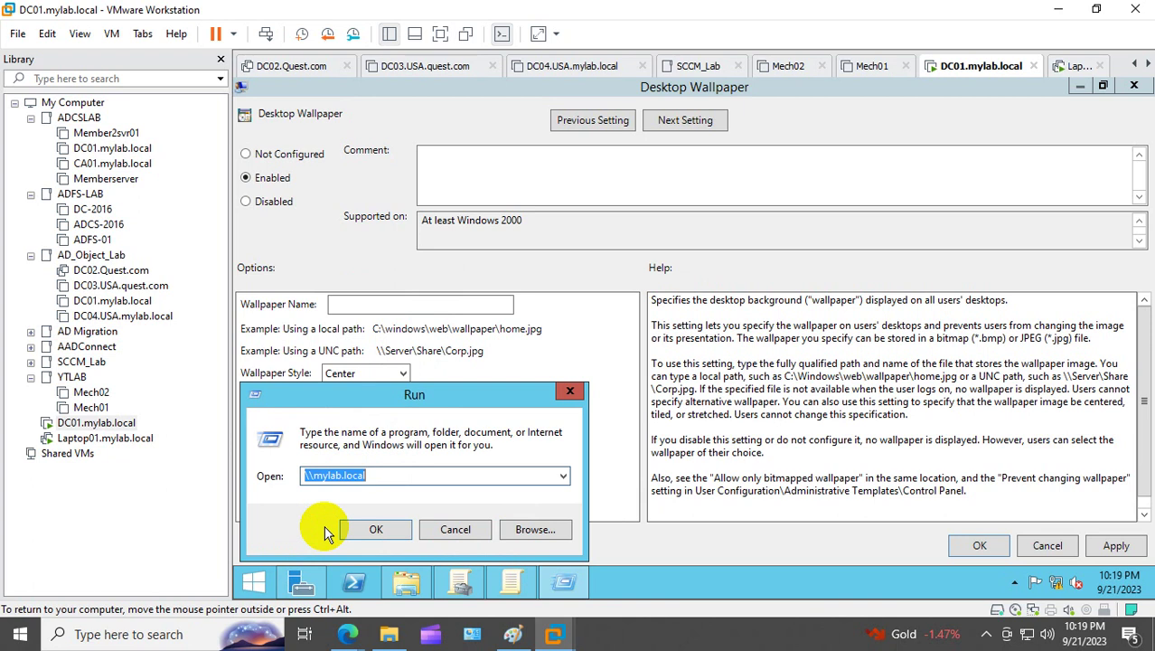
pyautogui.write('\\\\mylab.local\\NETLOGON\\domain.jpg')
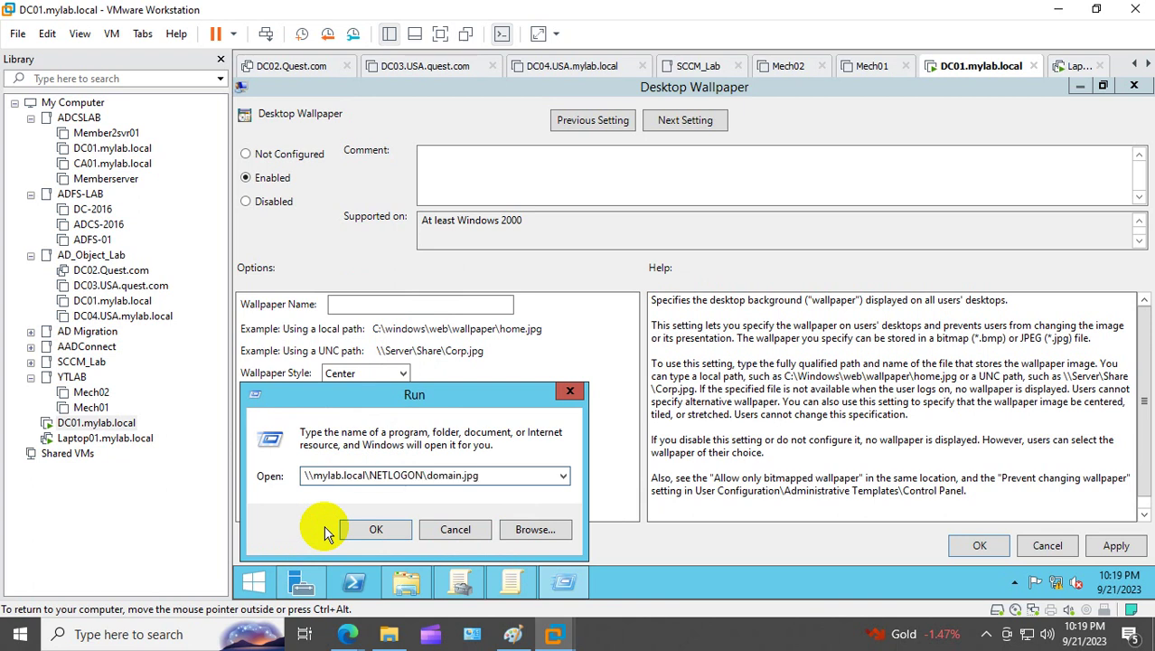
pyautogui.press('BackSpace')
pyautogui.press('BackSpace')
pyautogui.press('BackSpace')
pyautogui.press('BackSpace')
pyautogui.press('BackSpace')
pyautogui.press('BackSpace')
pyautogui.press('BackSpace')
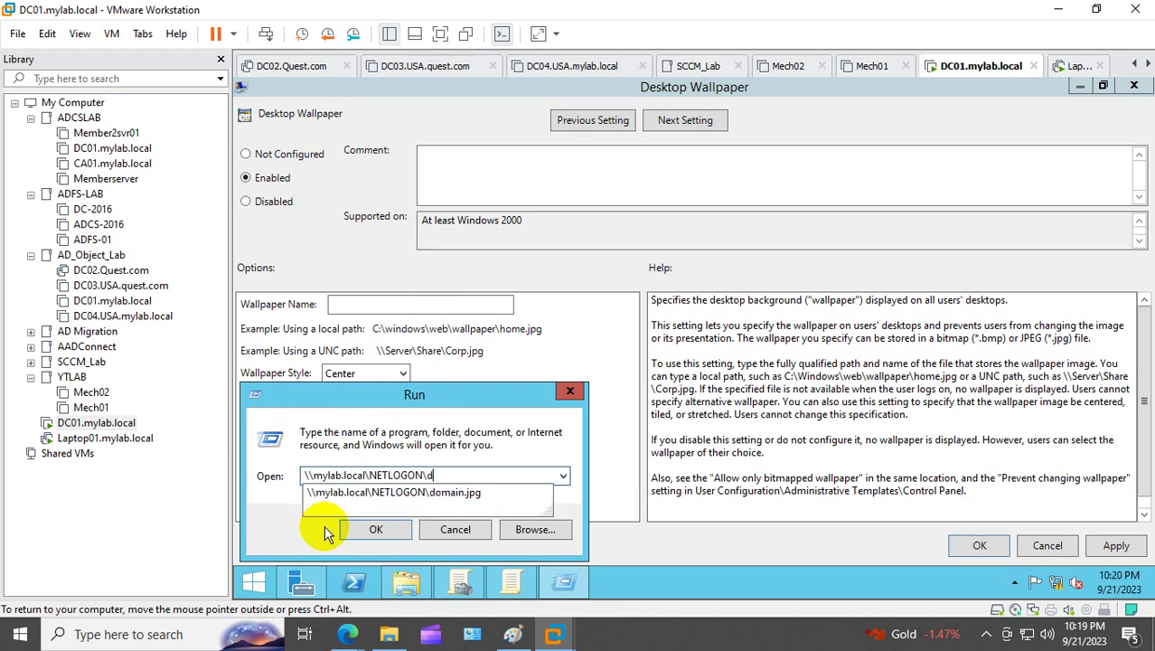
pyautogui.press('BackSpace')
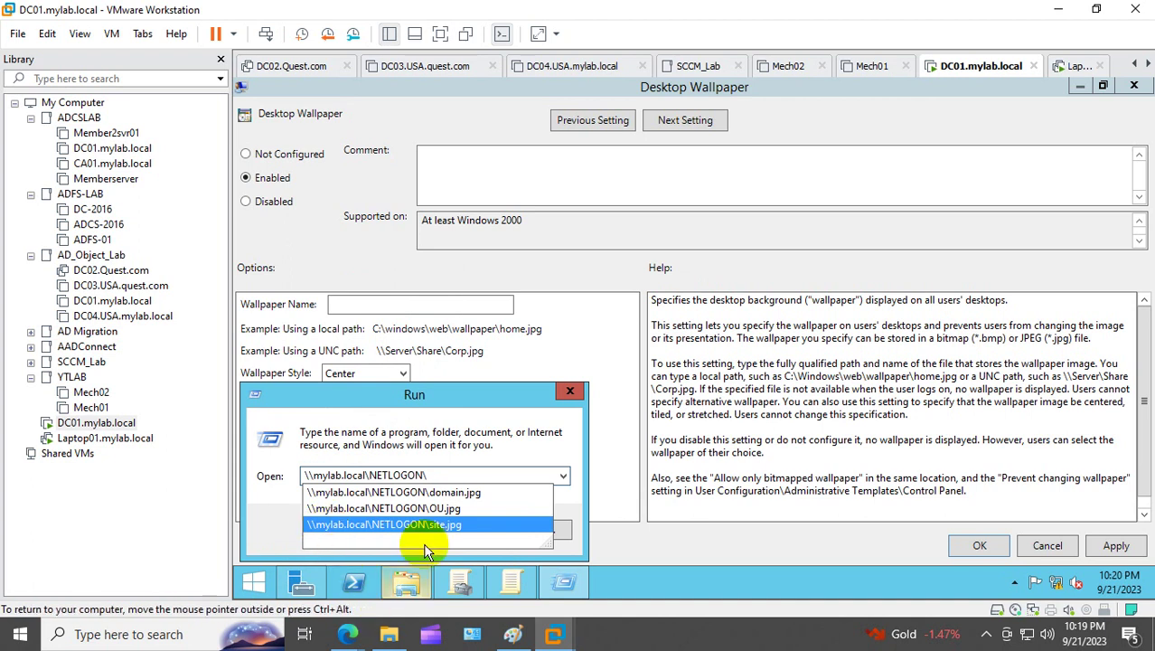
pyautogui.click(452, 528)
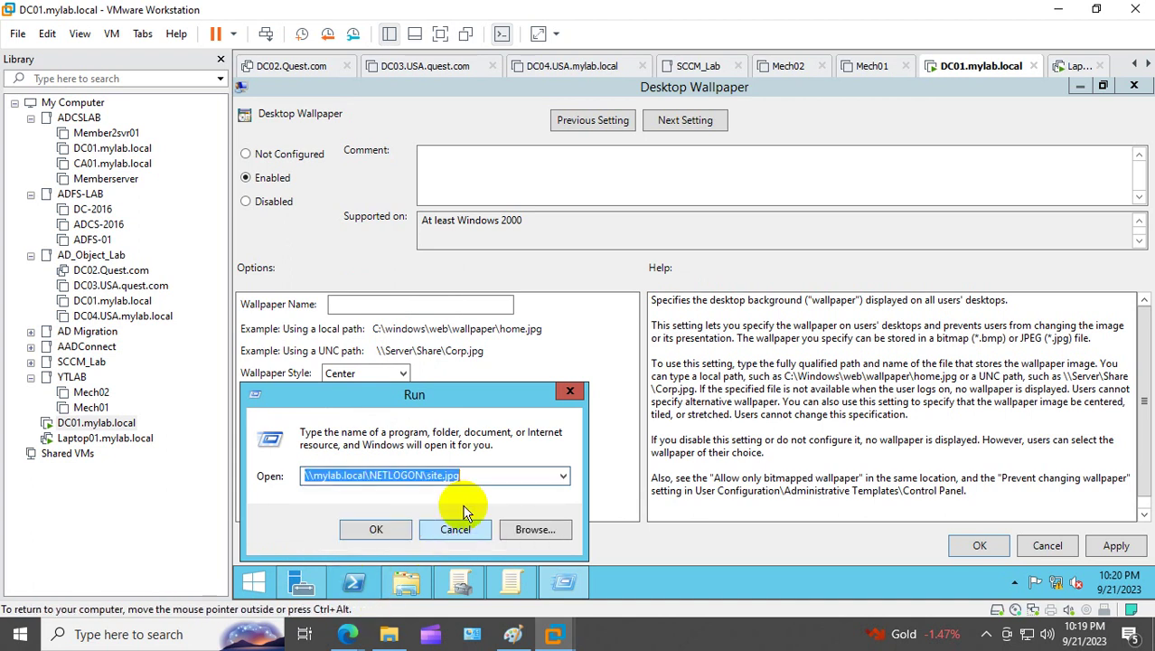
pyautogui.click(485, 475)
pyautogui.moveTo(485, 474); pyautogui.dragTo(233, 444)
pyautogui.hotkey('ctrl', 'c')
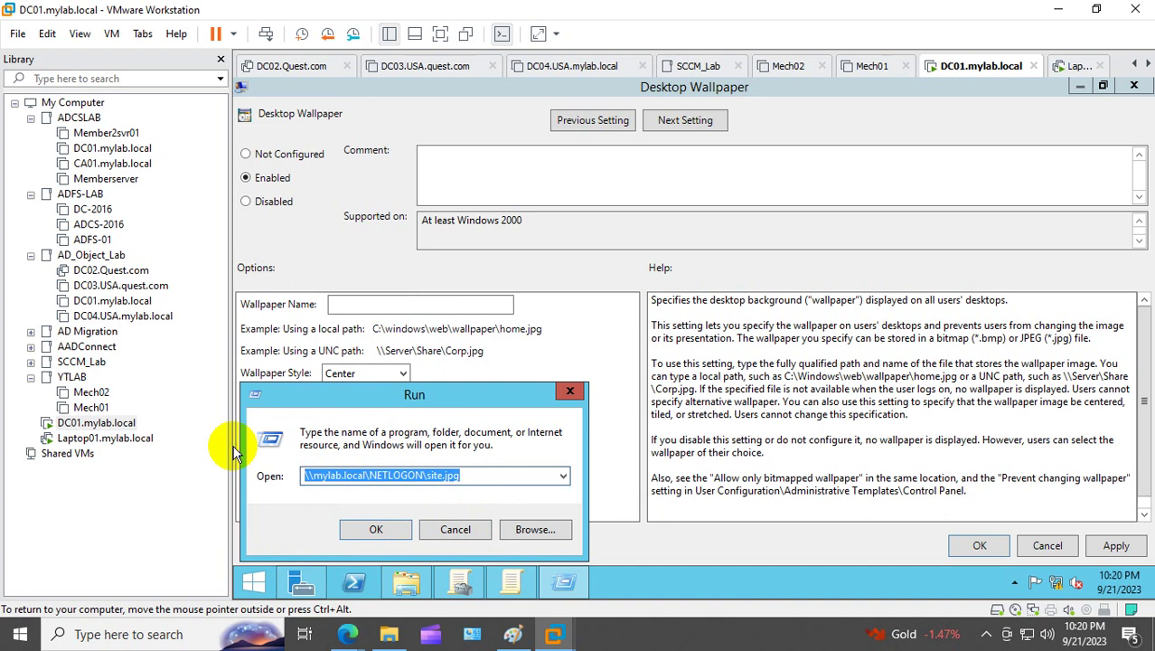
pyautogui.click(570, 390)
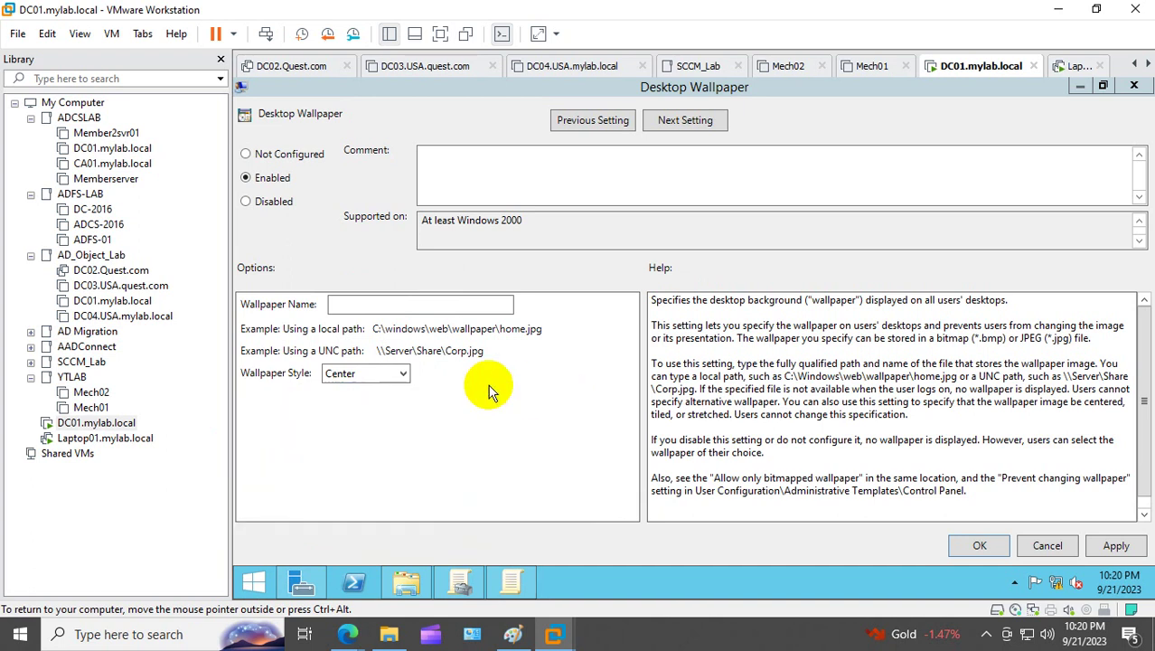
# Step: Paste the site.jpg path as the wallpaper name, choose Stretch, and save
pyautogui.click(370, 303)
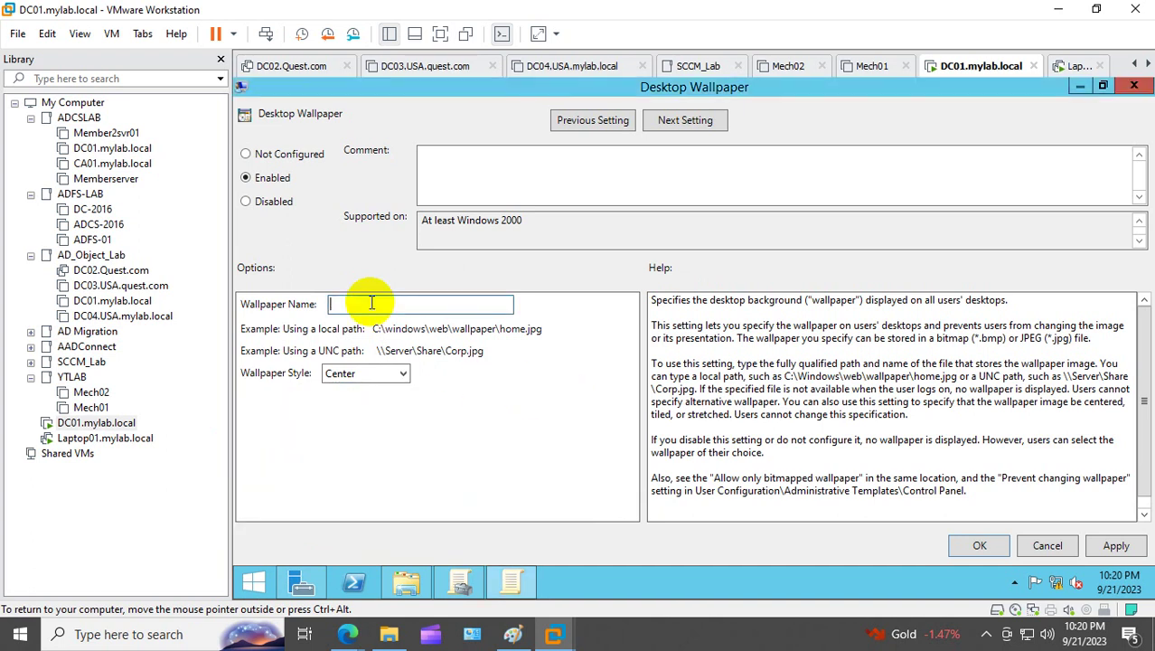
pyautogui.hotkey('ctrl', 'v')
pyautogui.click(360, 376)
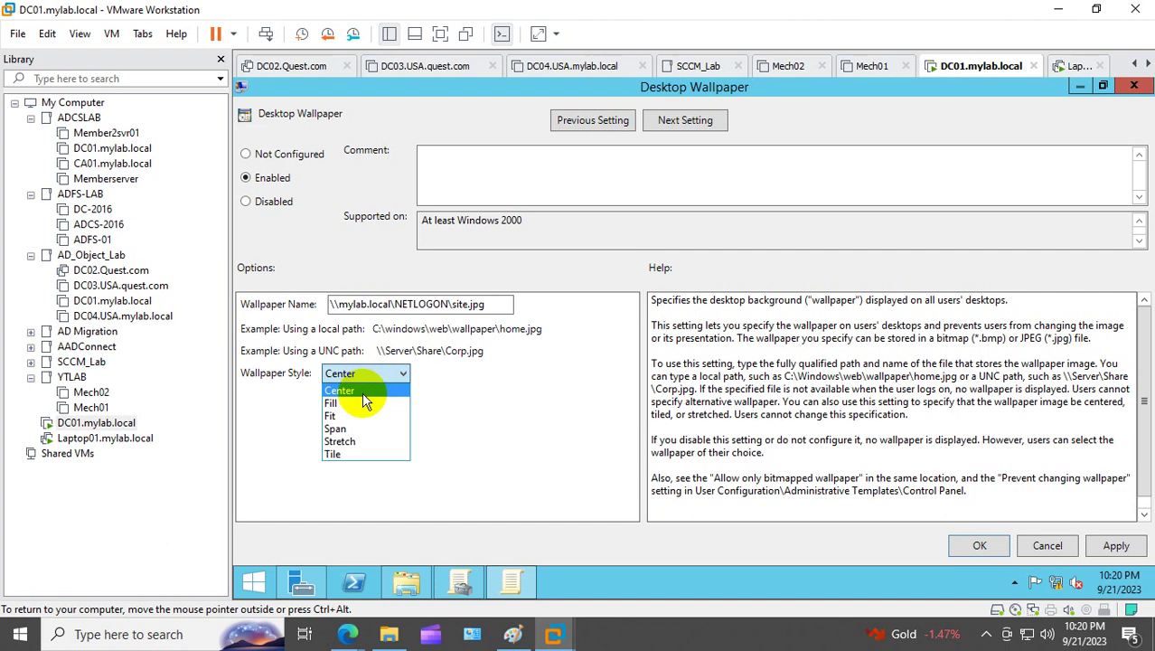
pyautogui.click(357, 441)
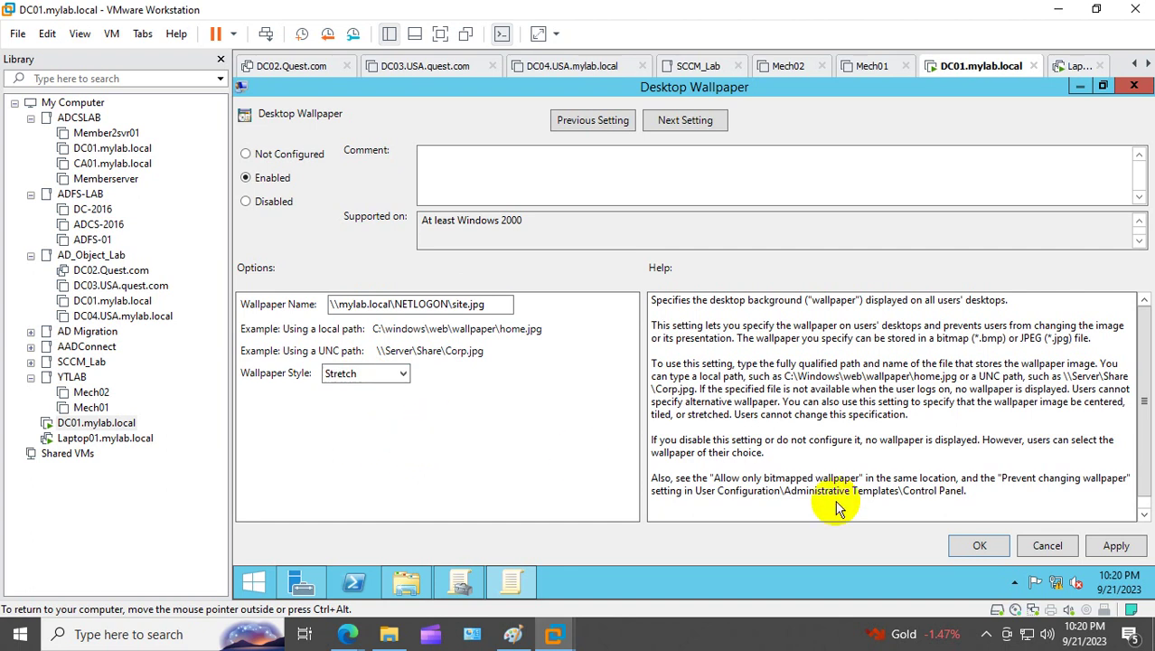
pyautogui.click(1115, 546)
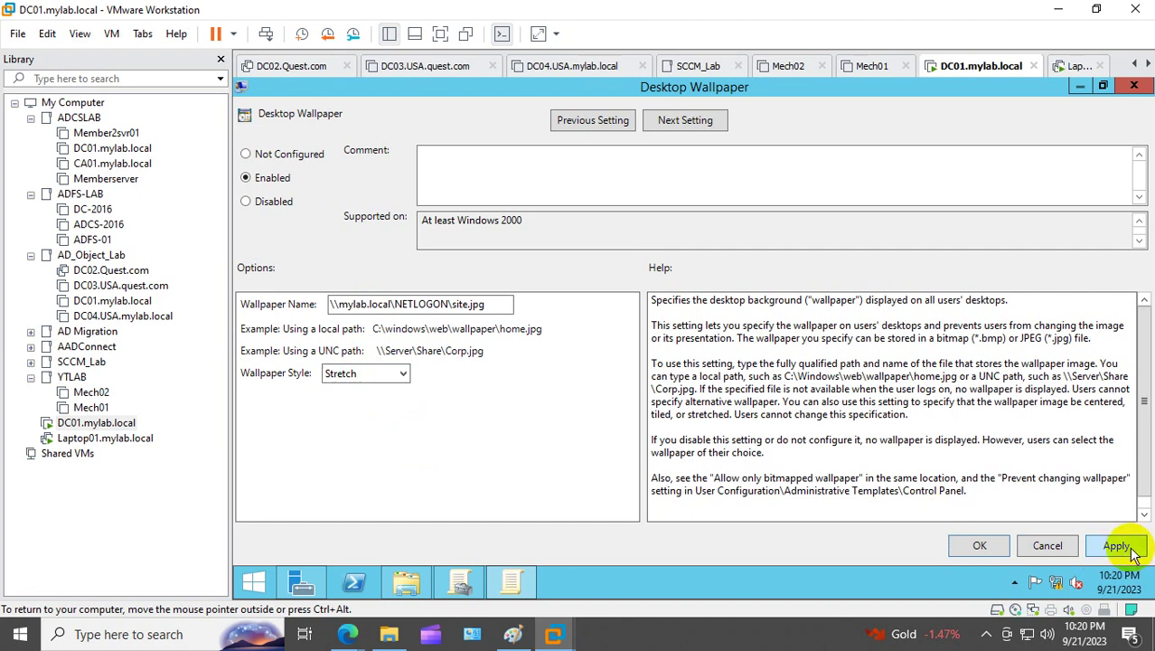
pyautogui.click(1001, 550)
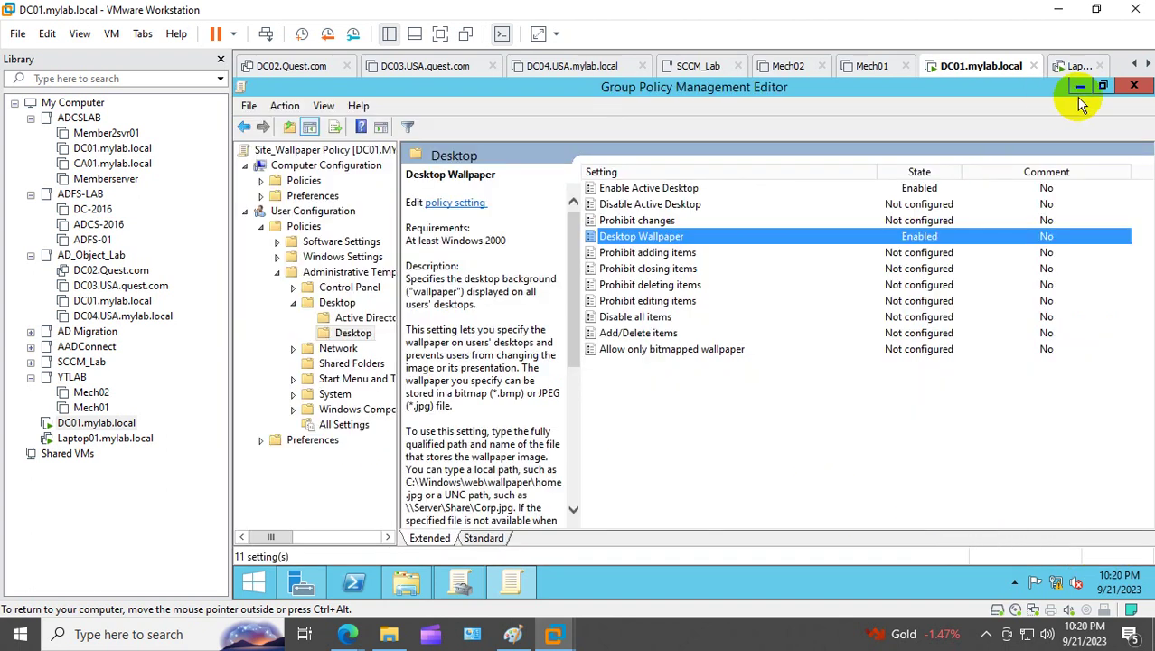
# Step: Close the policy editor and refresh Site_Wallpaper Policy's settings report to confirm site.jpg
pyautogui.click(1134, 86)
pyautogui.rightClick(399, 331)
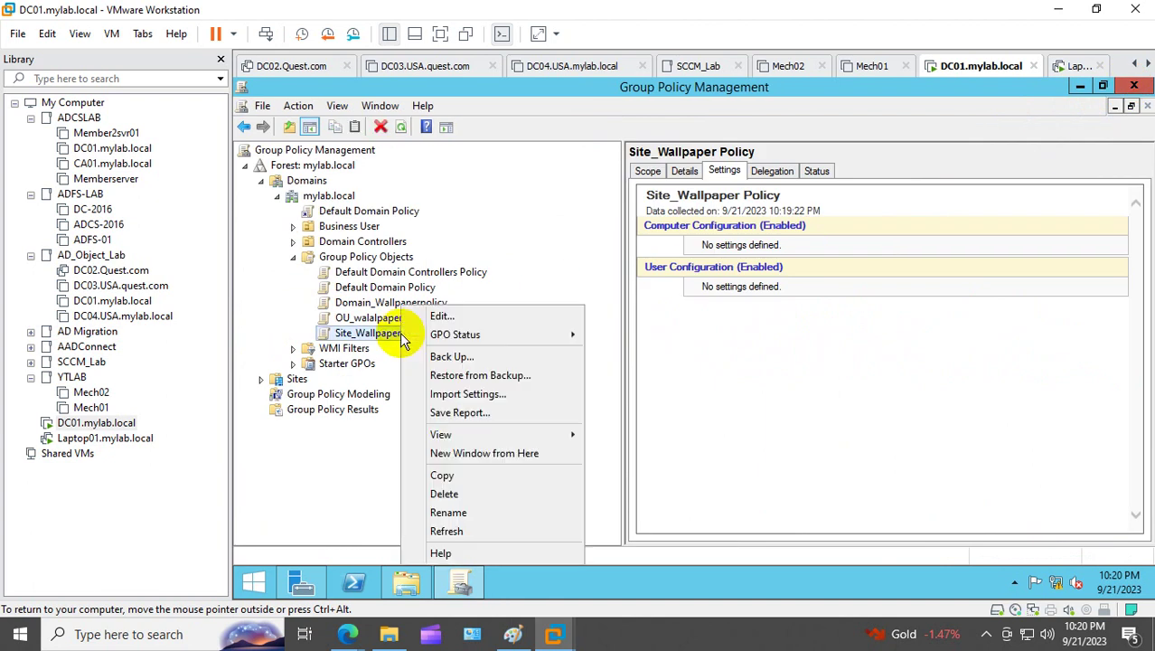
pyautogui.click(470, 531)
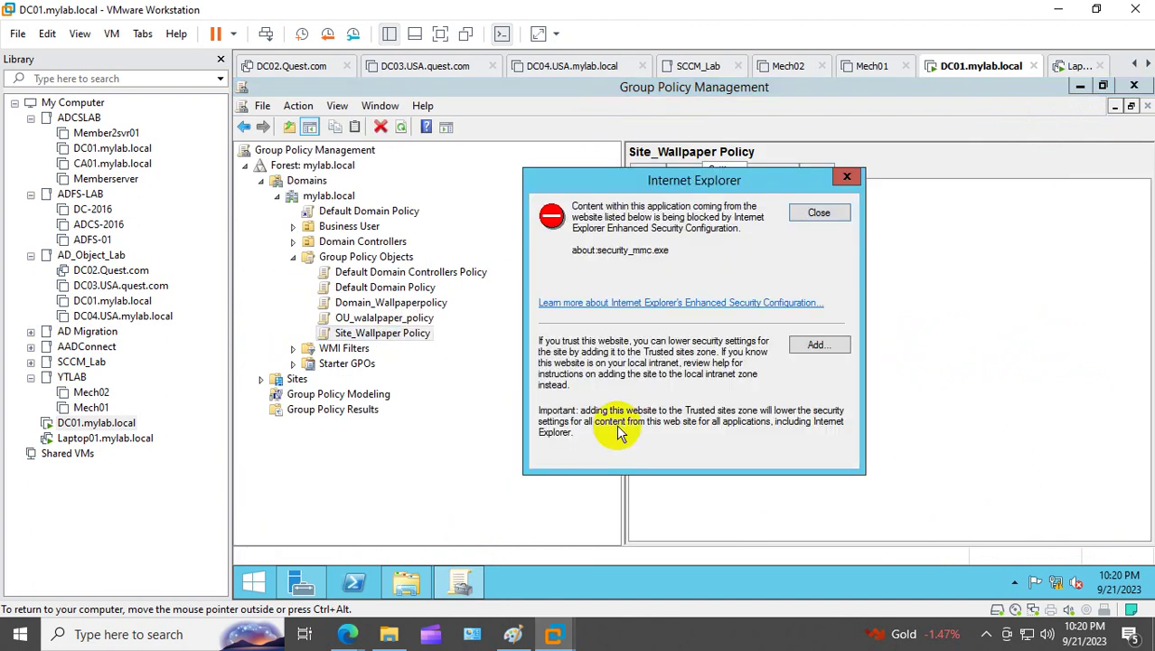
pyautogui.click(819, 212)
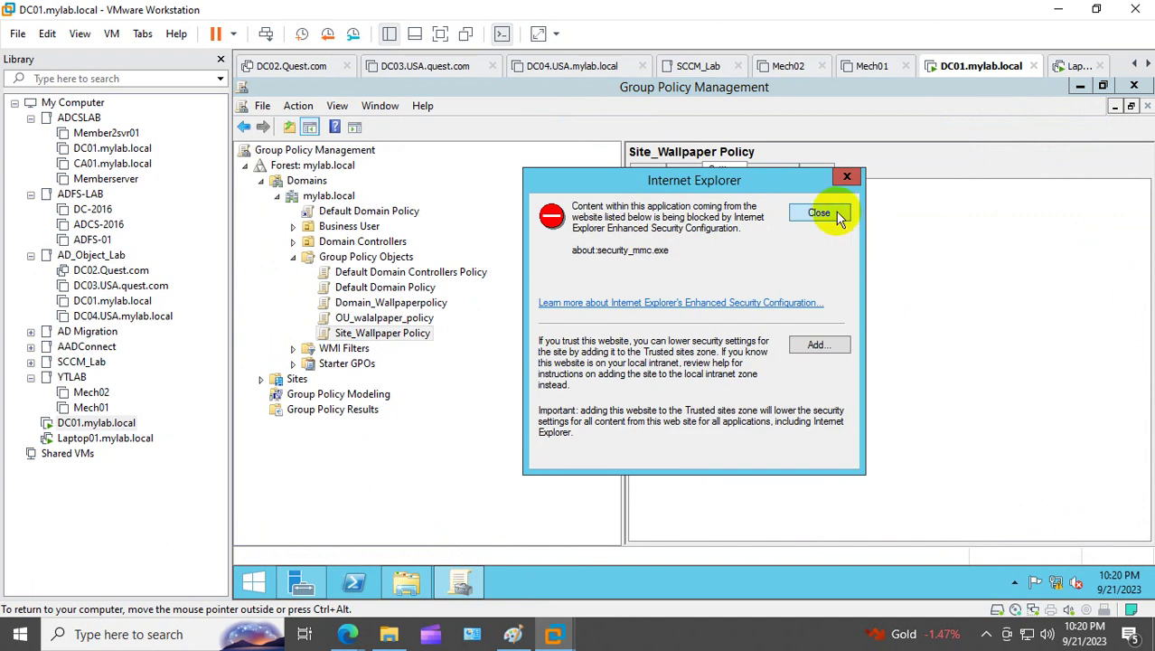
pyautogui.click(819, 213)
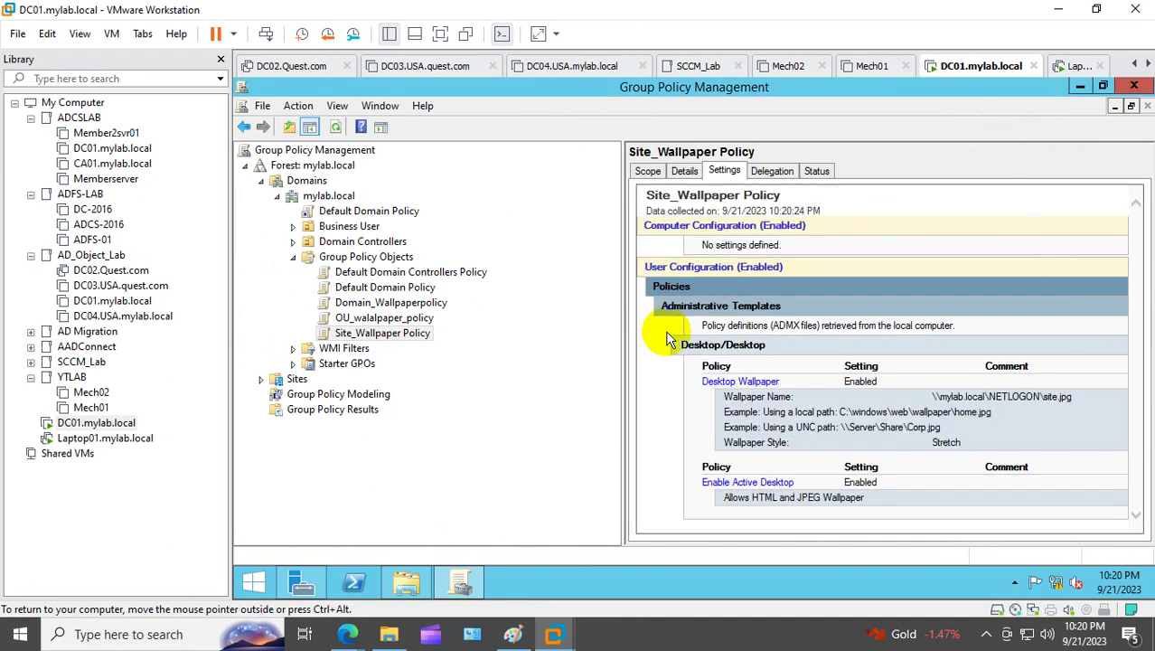
# Step: Review the OU_walalpaper_policy and Domain_Wallpaperpolicy settings reports, showing domain.jpg with Stretch
pyautogui.click(384, 318)
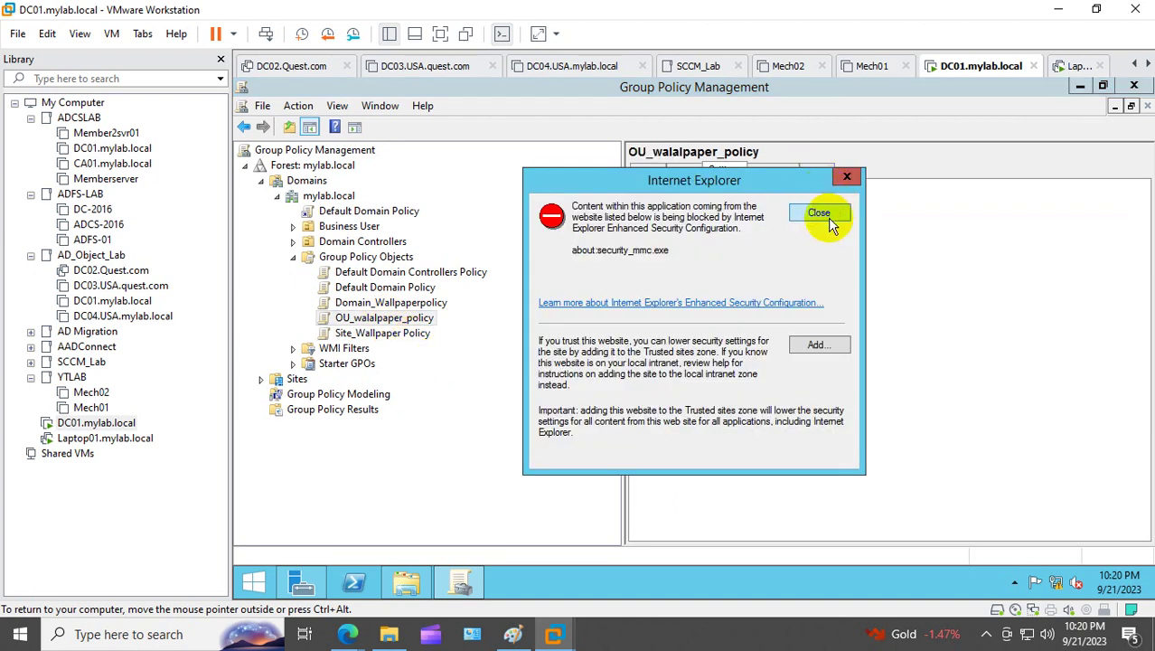
pyautogui.click(821, 215)
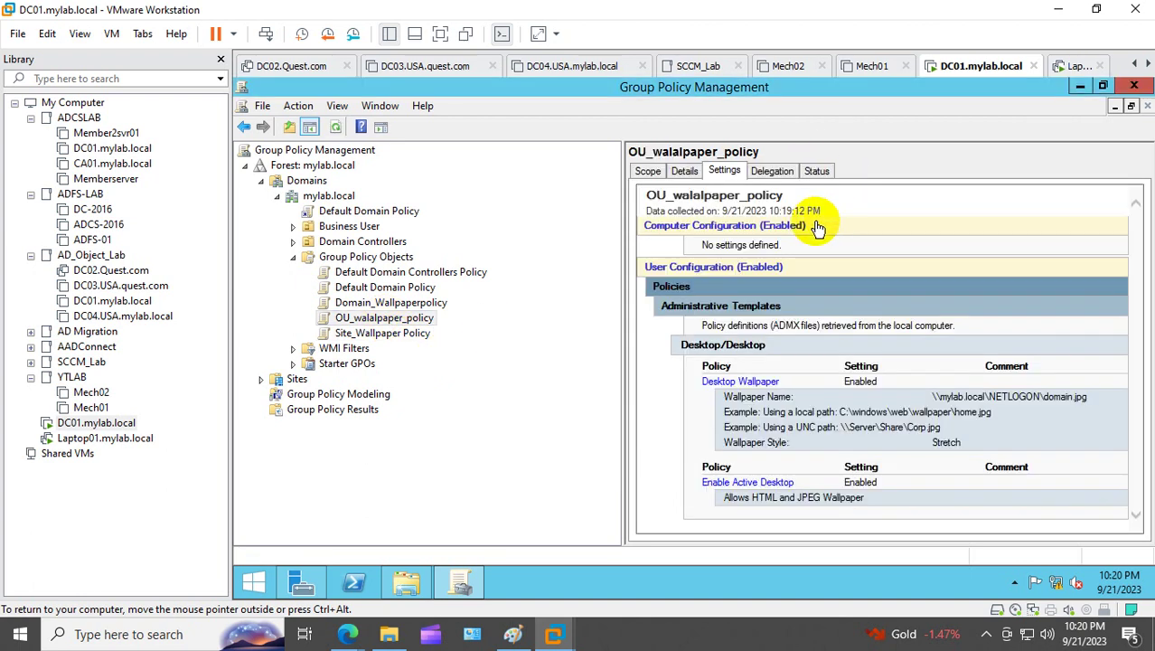
pyautogui.click(397, 303)
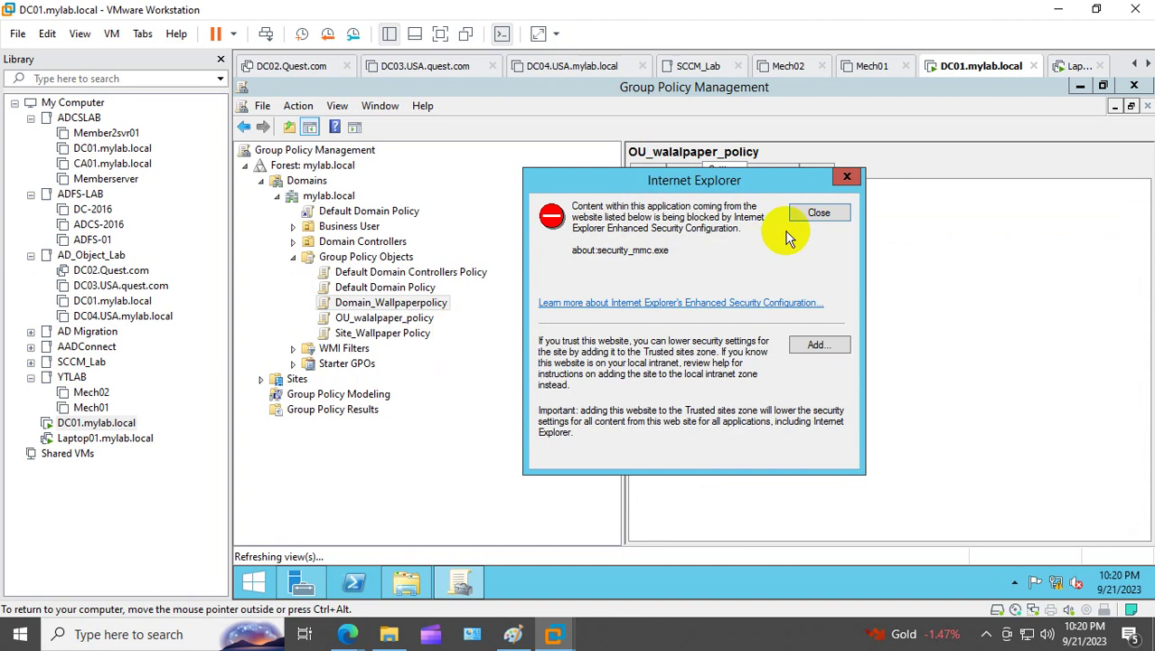
pyautogui.click(820, 217)
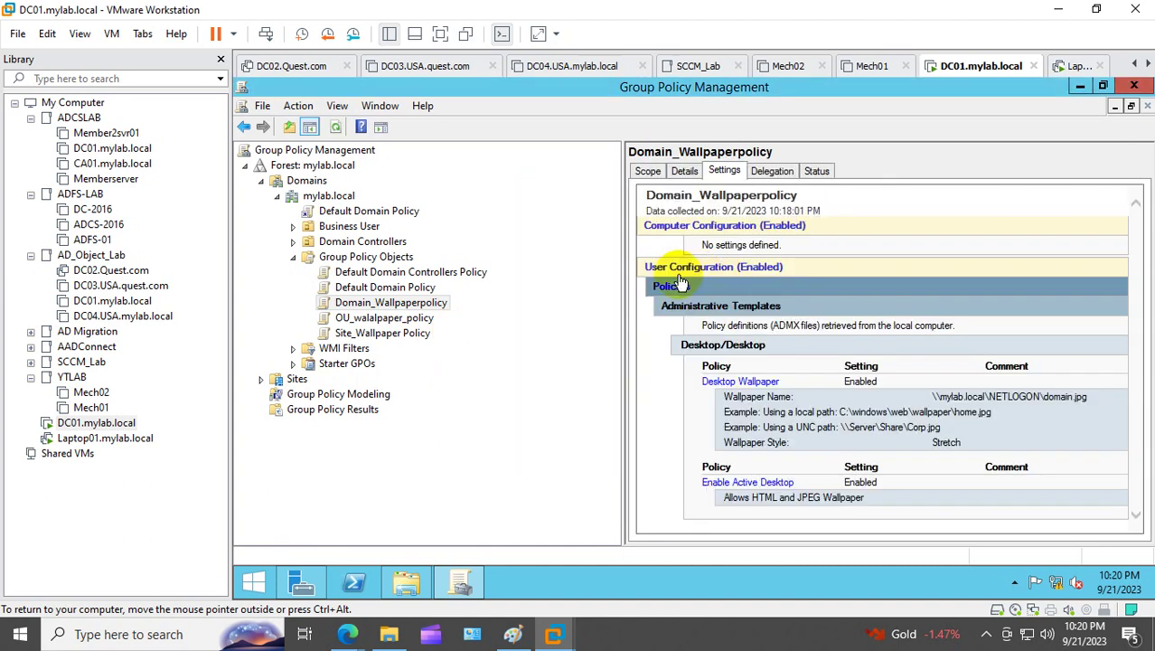
# Step: Link Domain_Wallpaperpolicy to mylab.local as an existing GPO, then select the Sites node
pyautogui.rightClick(340, 197)
pyautogui.click(425, 228)
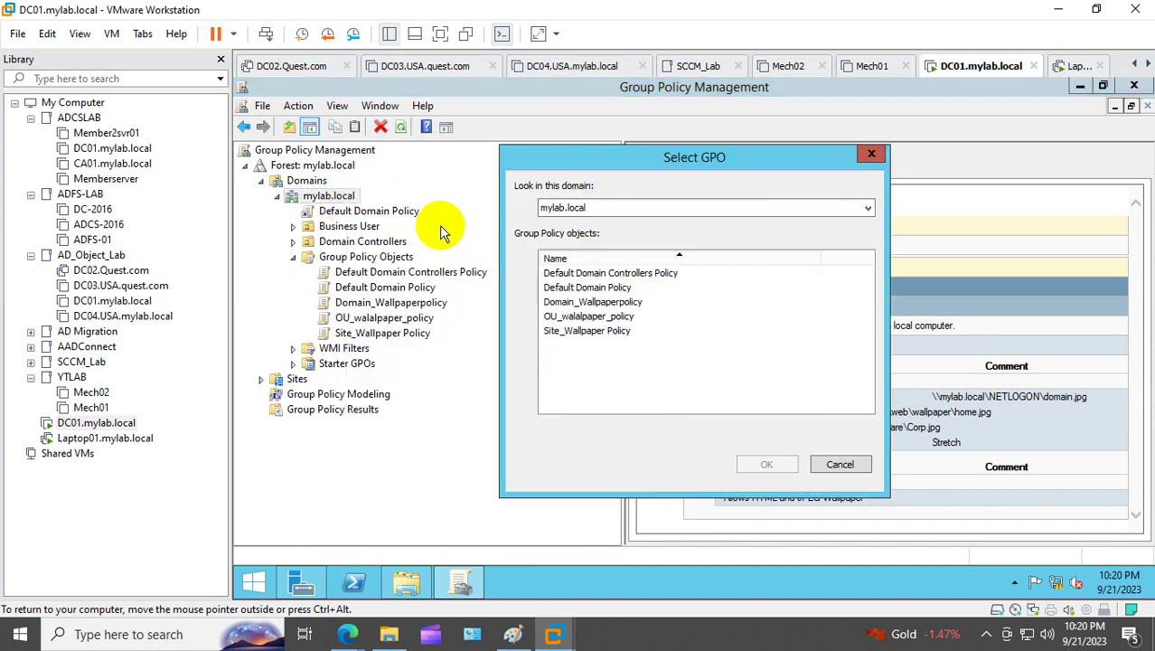
pyautogui.click(602, 304)
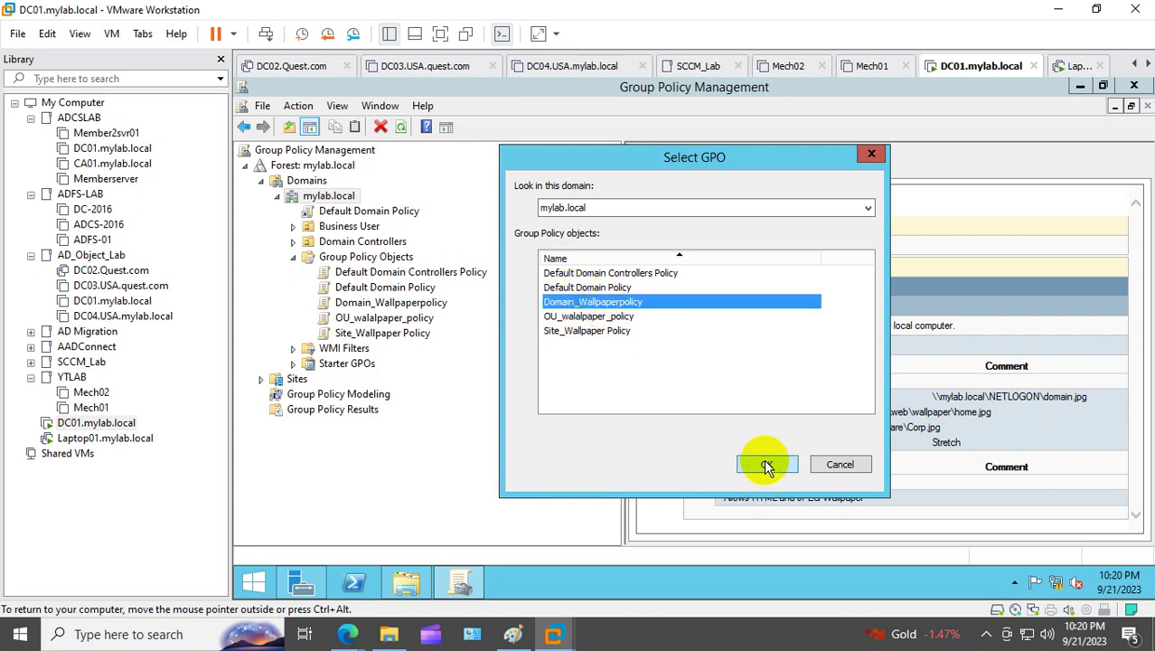
pyautogui.click(766, 465)
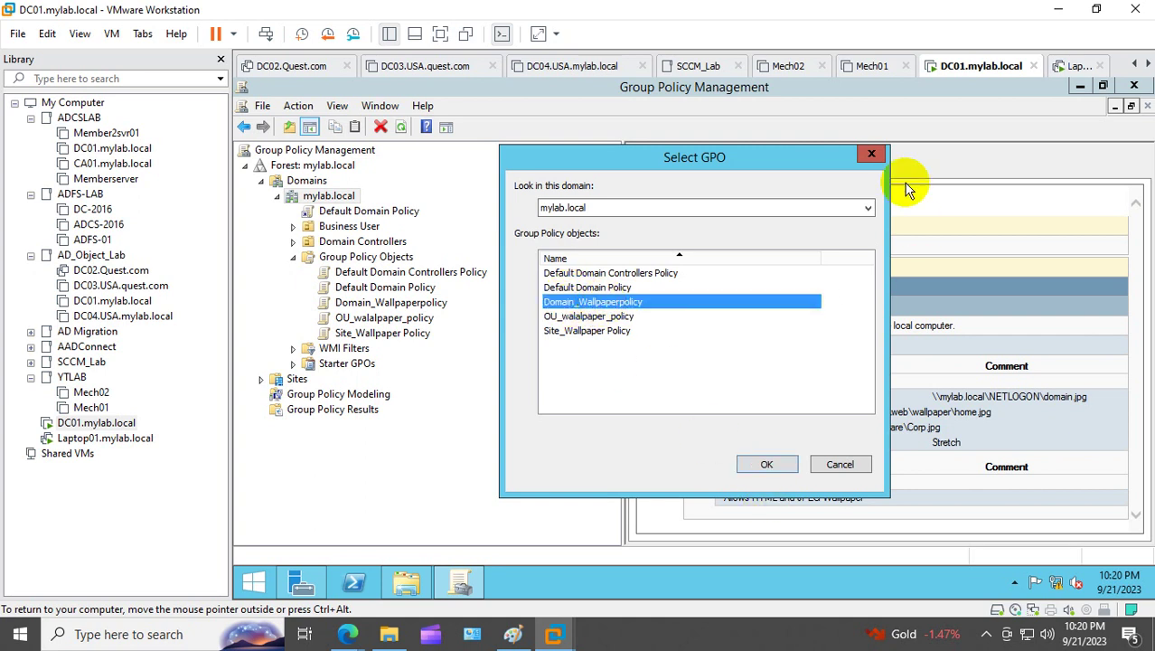
pyautogui.click(345, 197)
pyautogui.rightClick(349, 199)
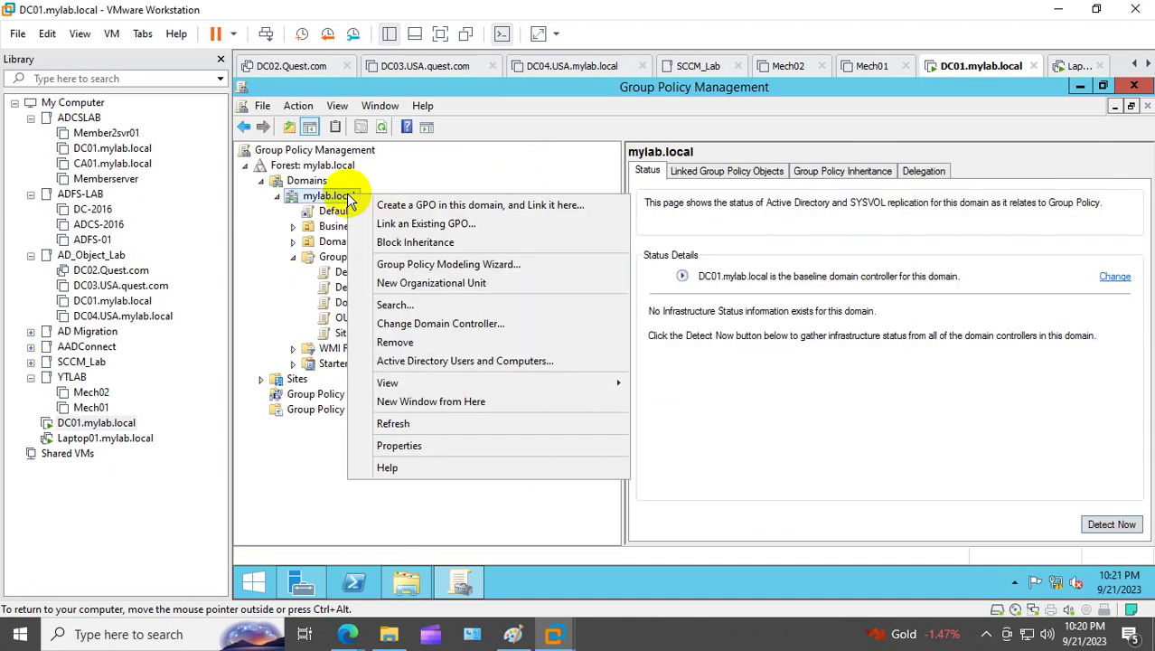
pyautogui.click(427, 226)
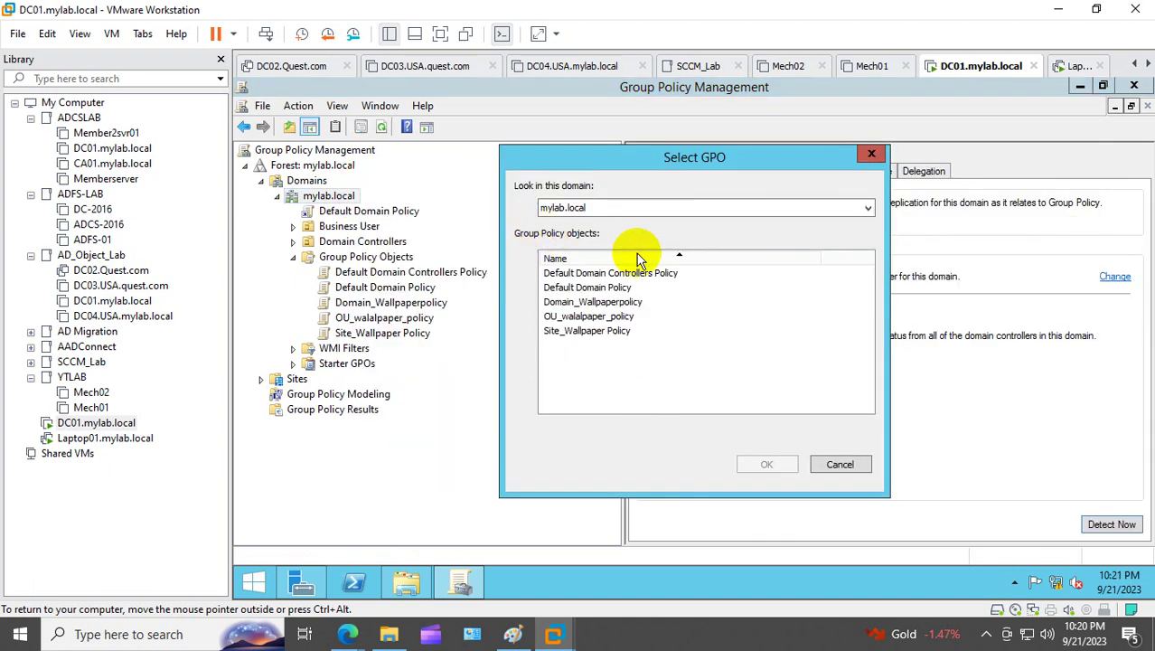
pyautogui.click(591, 304)
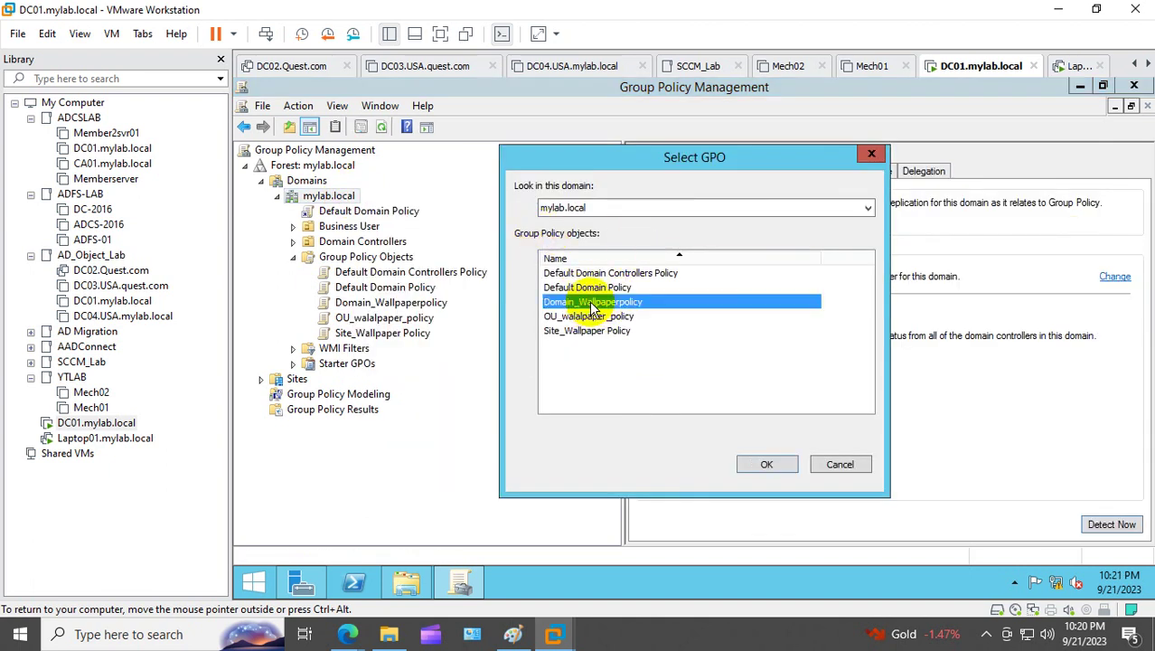
pyautogui.click(764, 468)
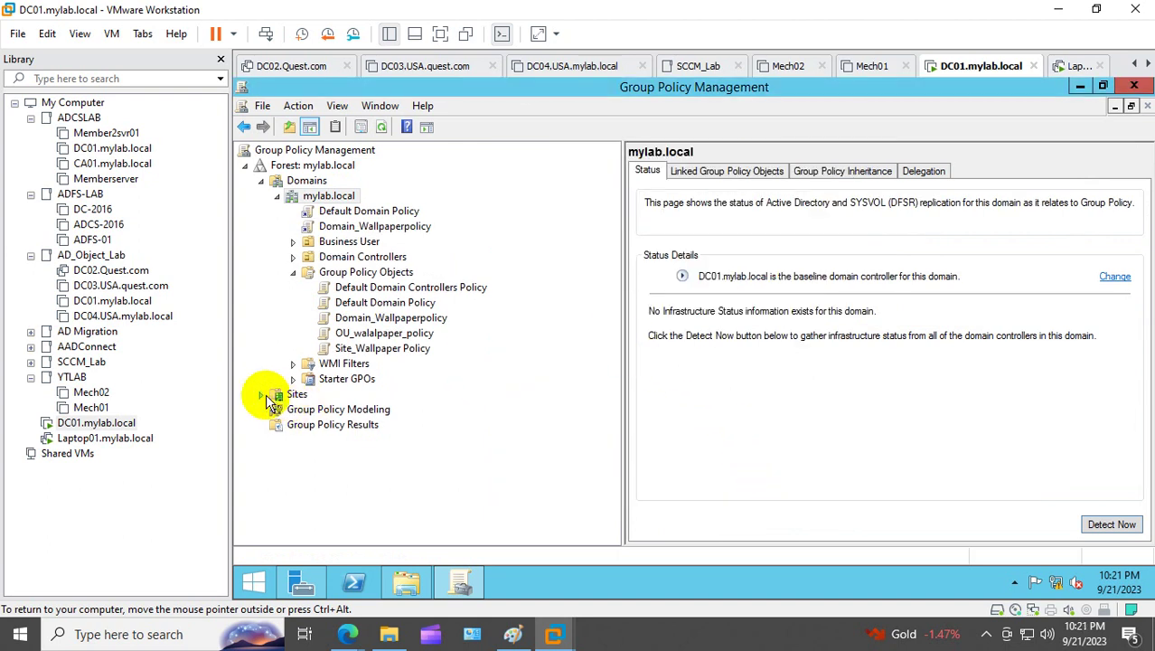
pyautogui.click(295, 396)
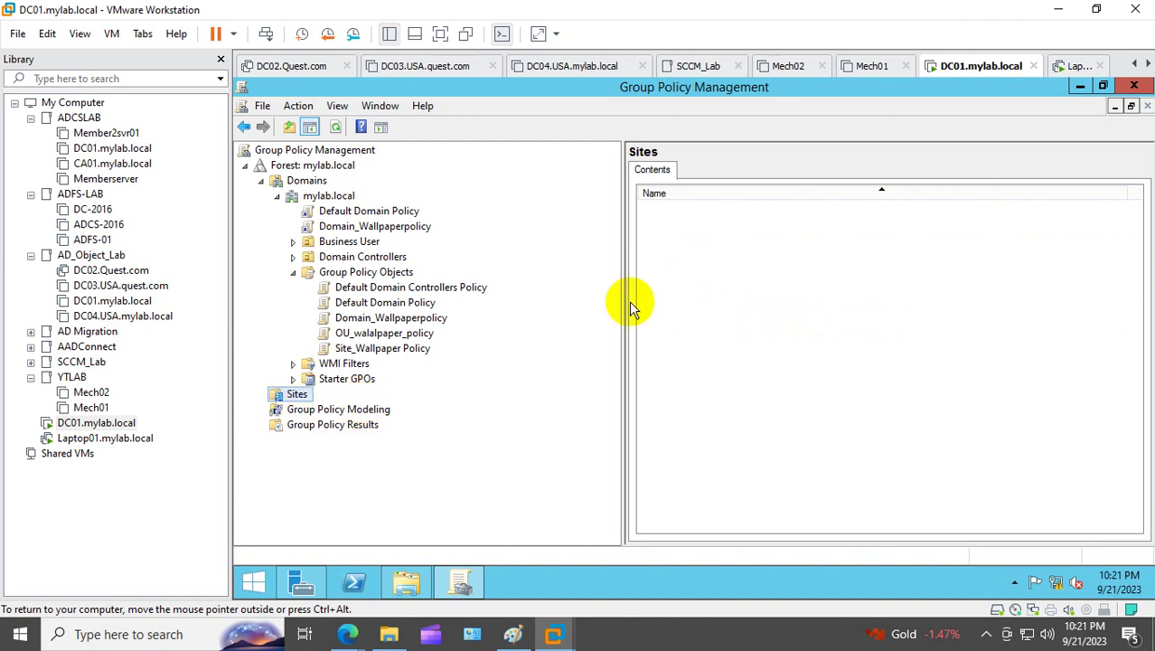
# Step: Launch Active Directory Sites and Services with dssite.msc and expand Default-First-Site-Name
pyautogui.rightClick(252, 582)
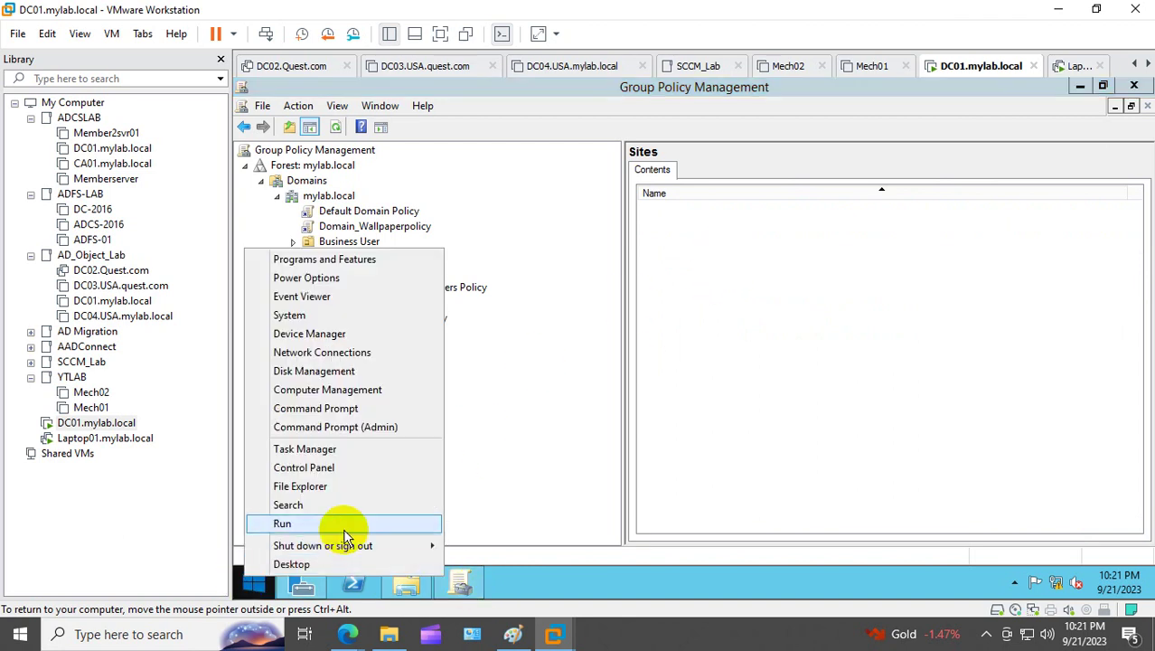
pyautogui.click(349, 525)
pyautogui.write('dssite.msc')
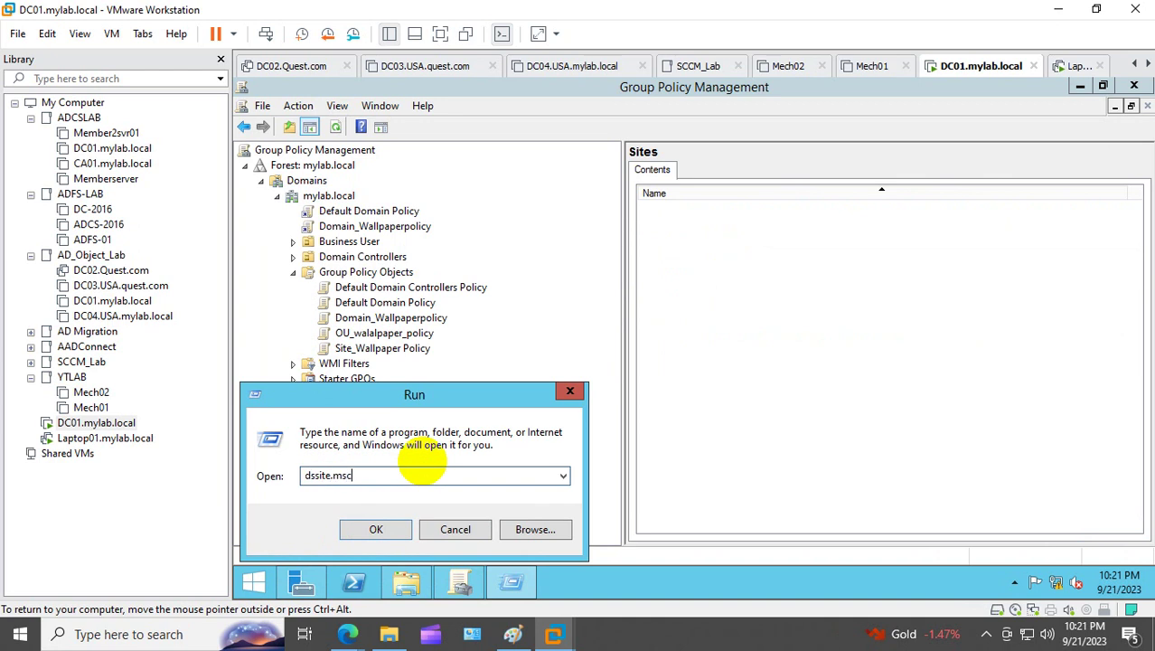
pyautogui.press('Return')
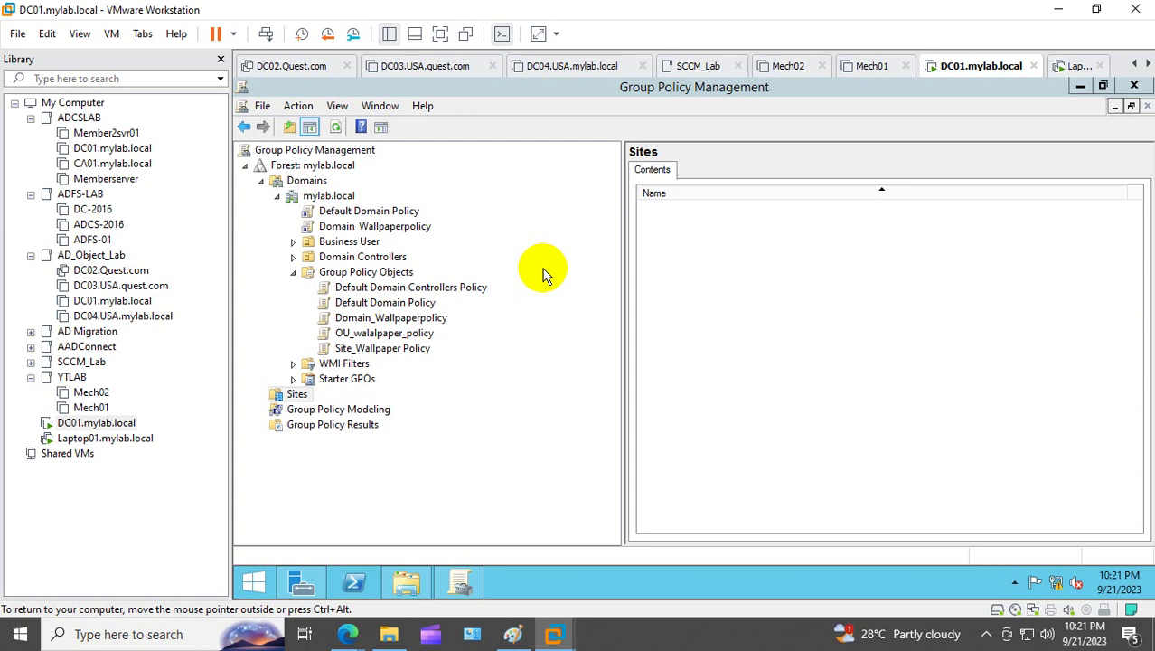
pyautogui.click(363, 206)
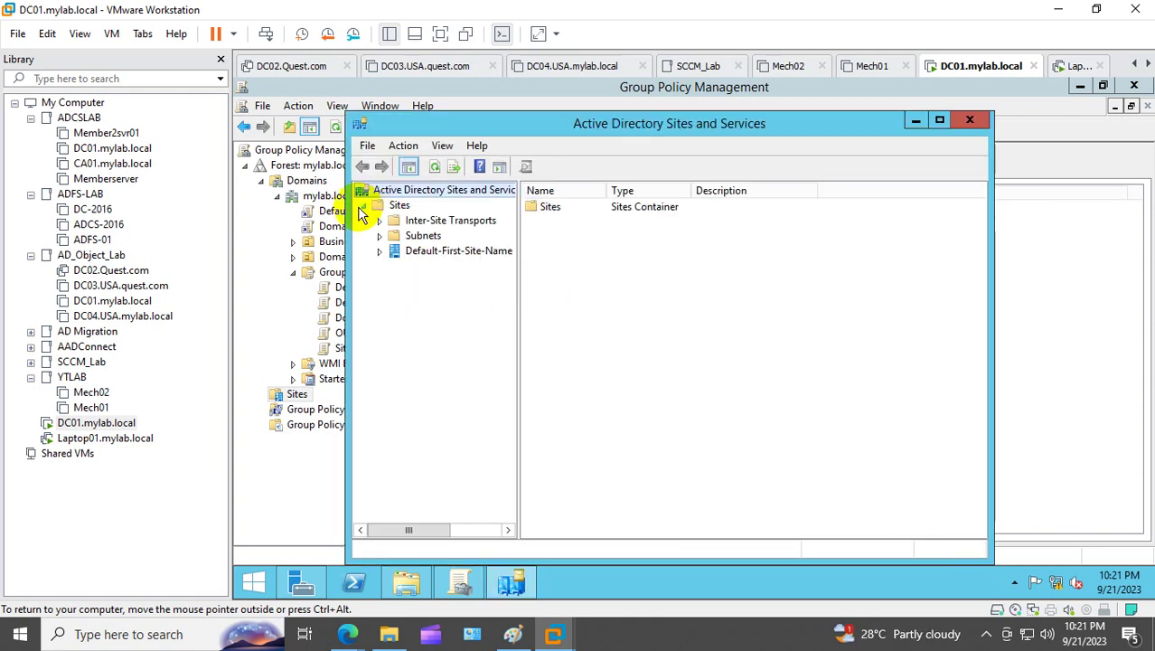
pyautogui.click(394, 251)
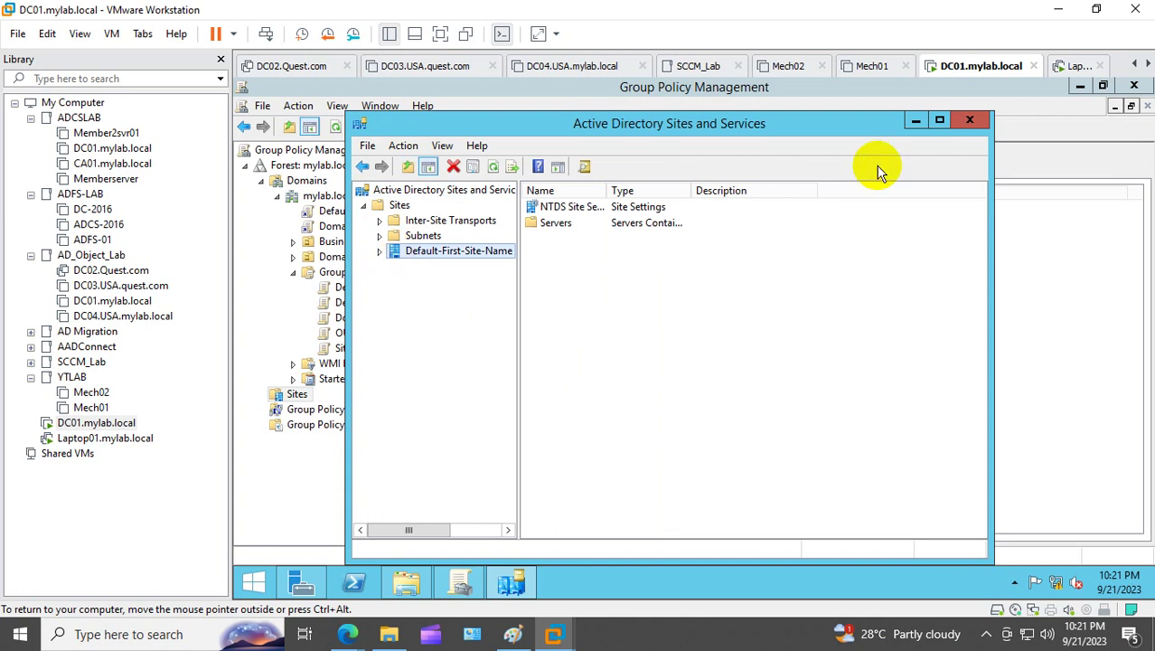
pyautogui.click(940, 120)
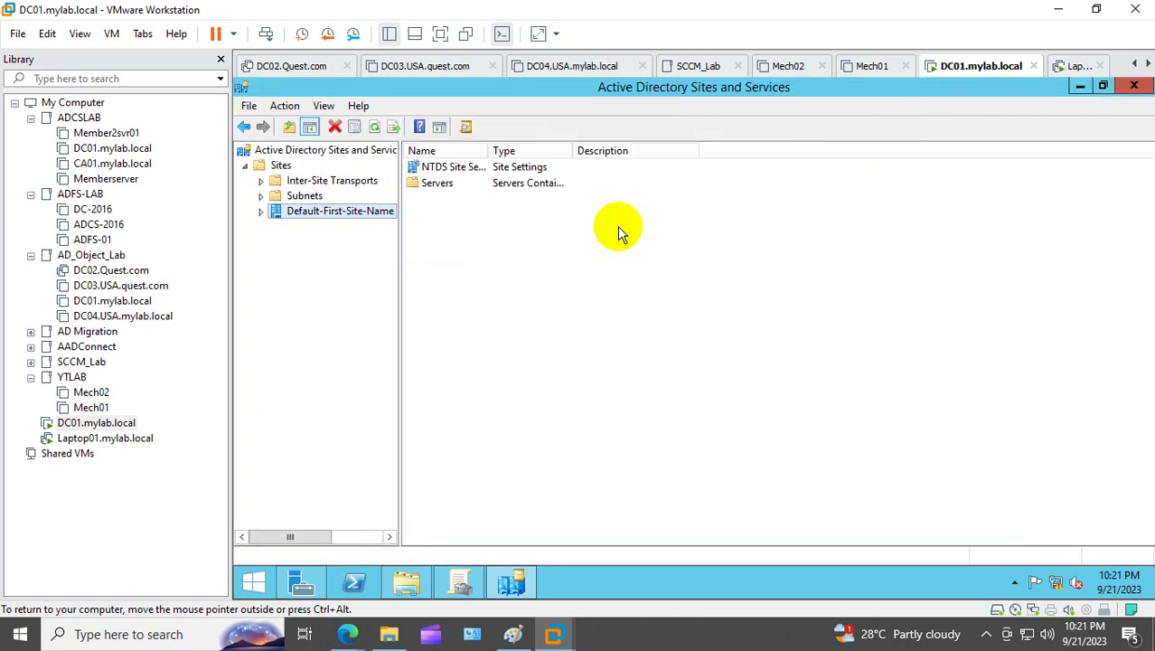
# Step: Create a new site named Local on DEFAULTIPSITELINK
pyautogui.rightClick(281, 165)
pyautogui.click(360, 192)
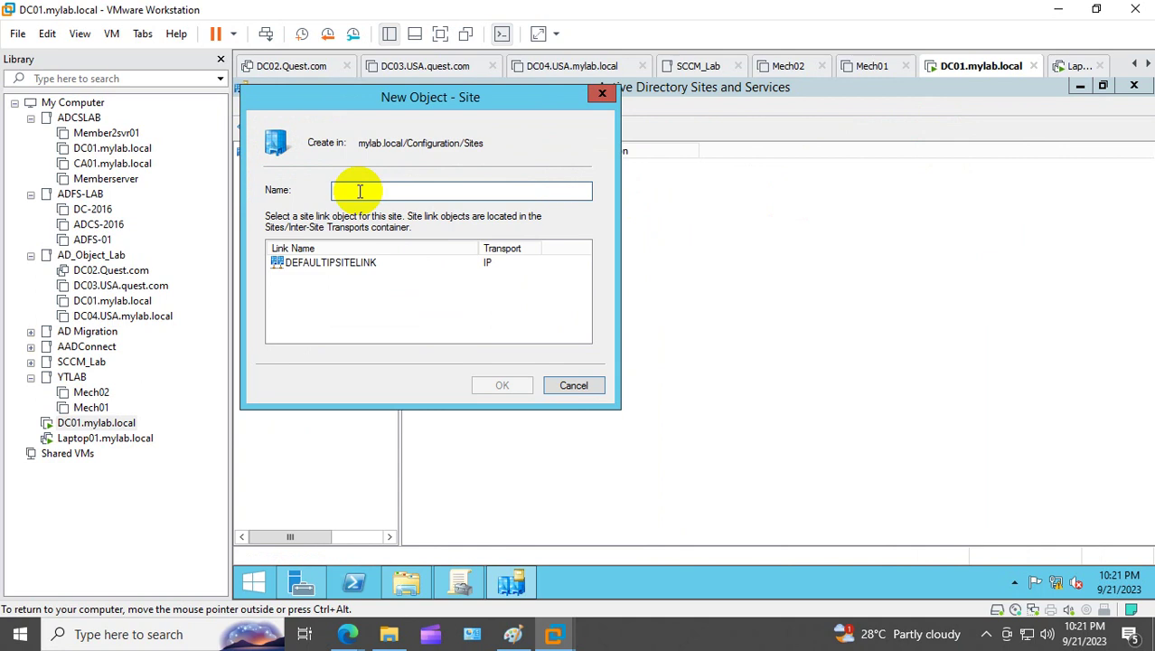
pyautogui.write('Local')
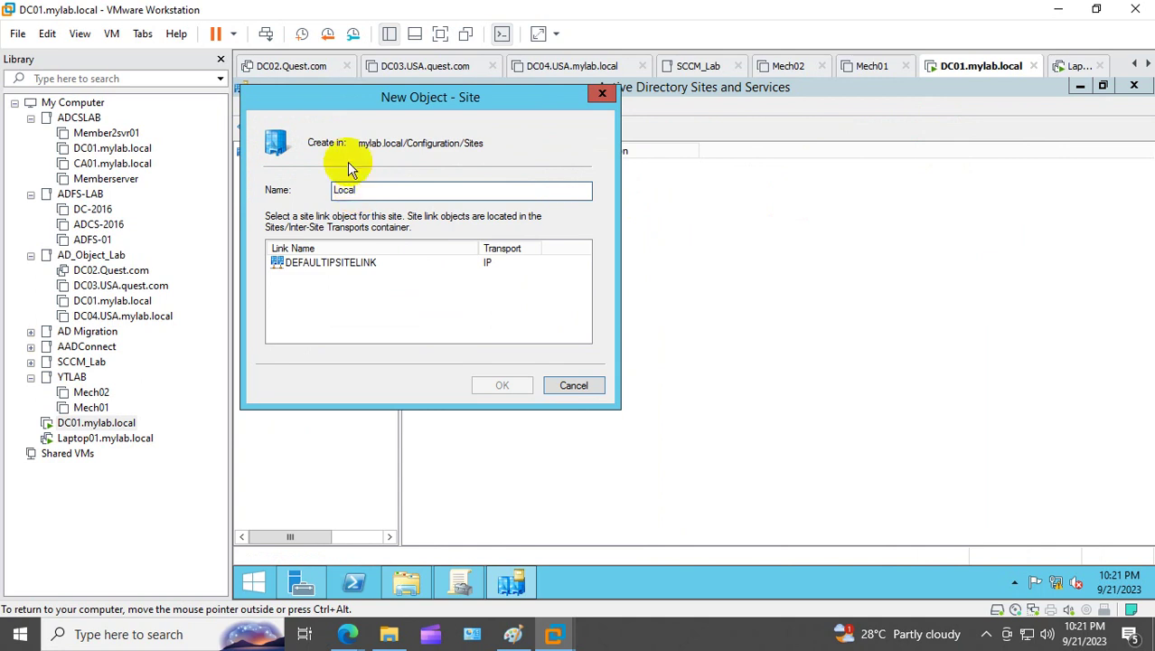
pyautogui.click(366, 263)
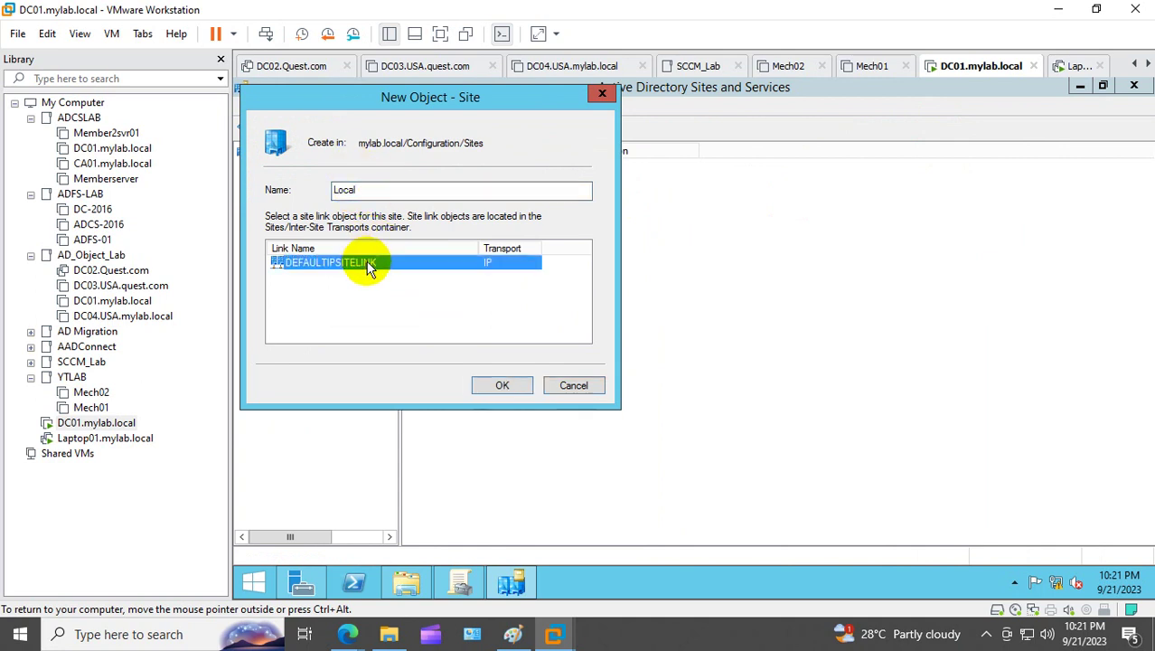
pyautogui.click(500, 385)
pyautogui.click(768, 456)
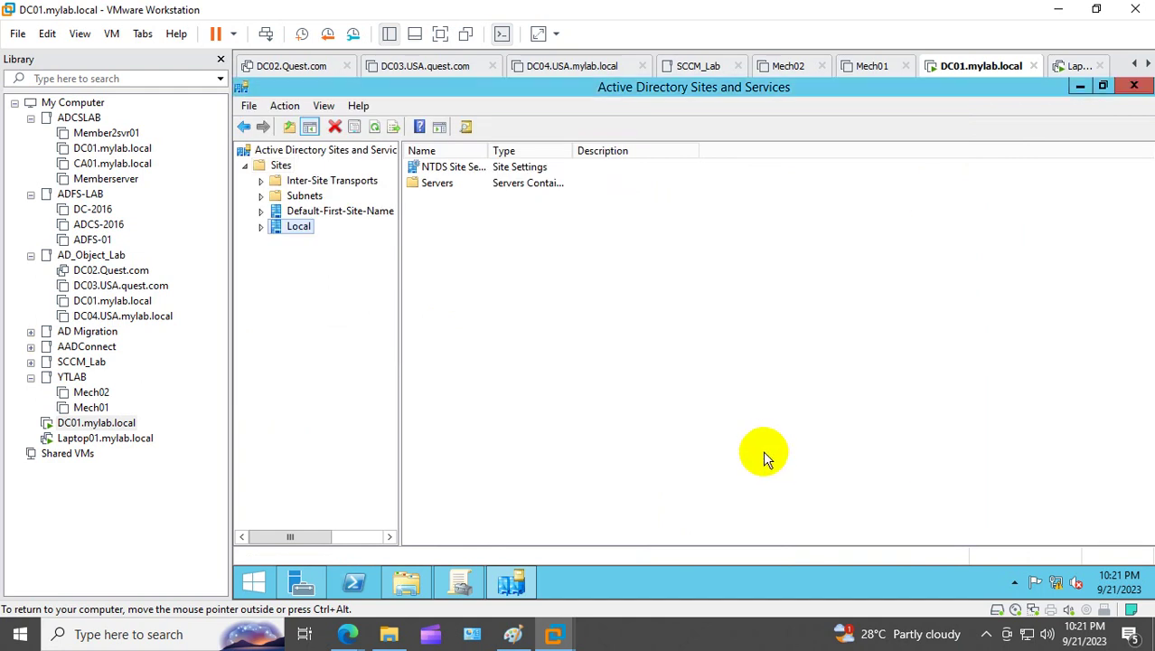
# Step: Move the DC01 server from Default-First-Site-Name into the Local site
pyautogui.click(263, 227)
pyautogui.click(287, 242)
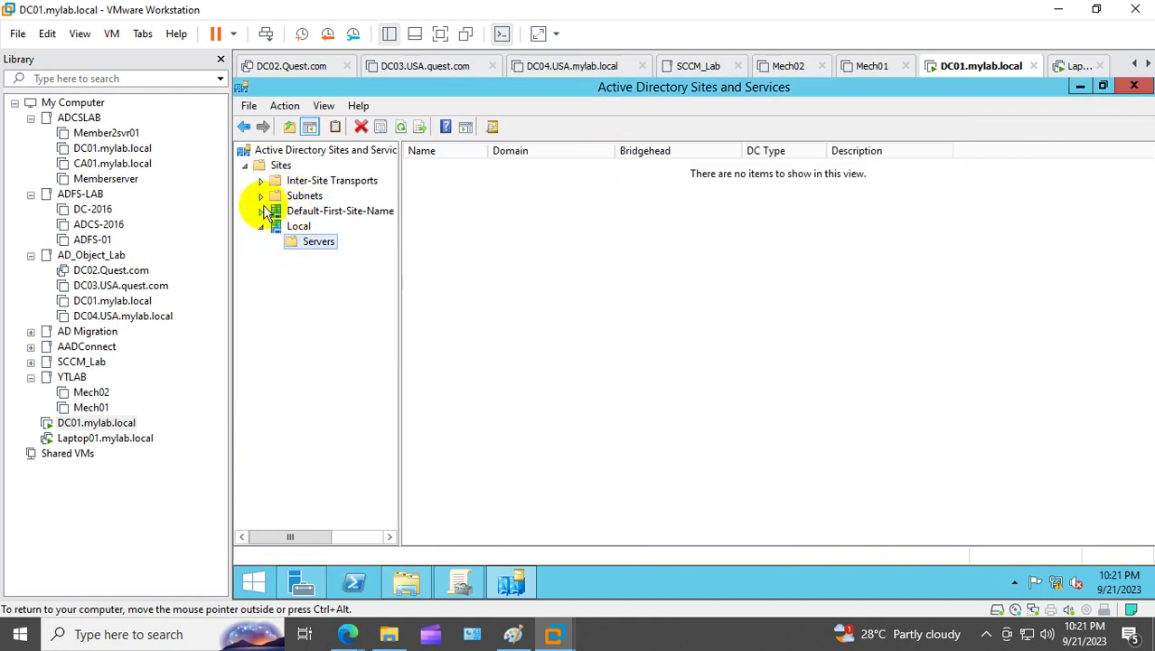
pyautogui.click(261, 211)
pyautogui.click(291, 227)
pyautogui.doubleClick(288, 227)
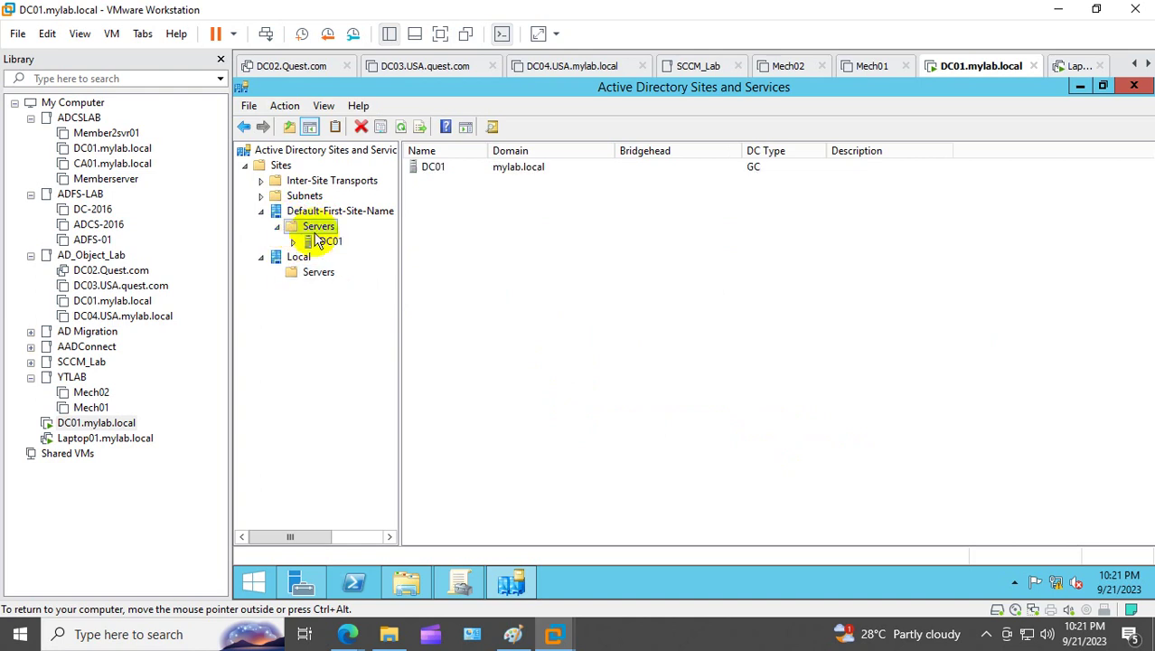
pyautogui.click(310, 242)
pyautogui.rightClick(315, 243)
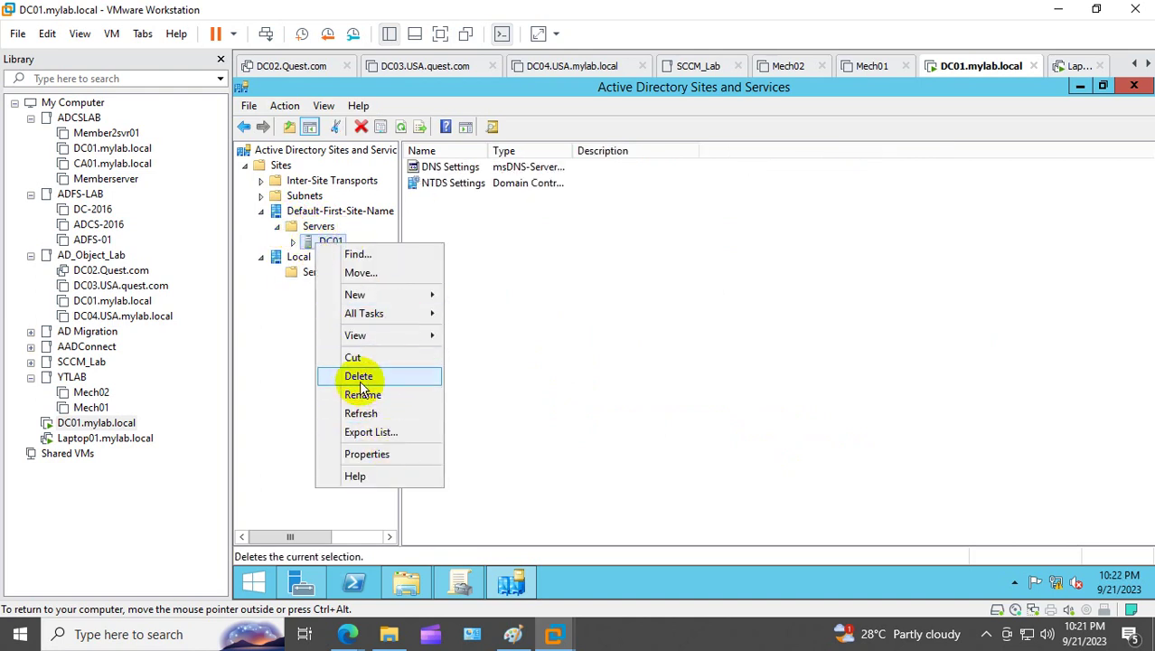
pyautogui.click(379, 273)
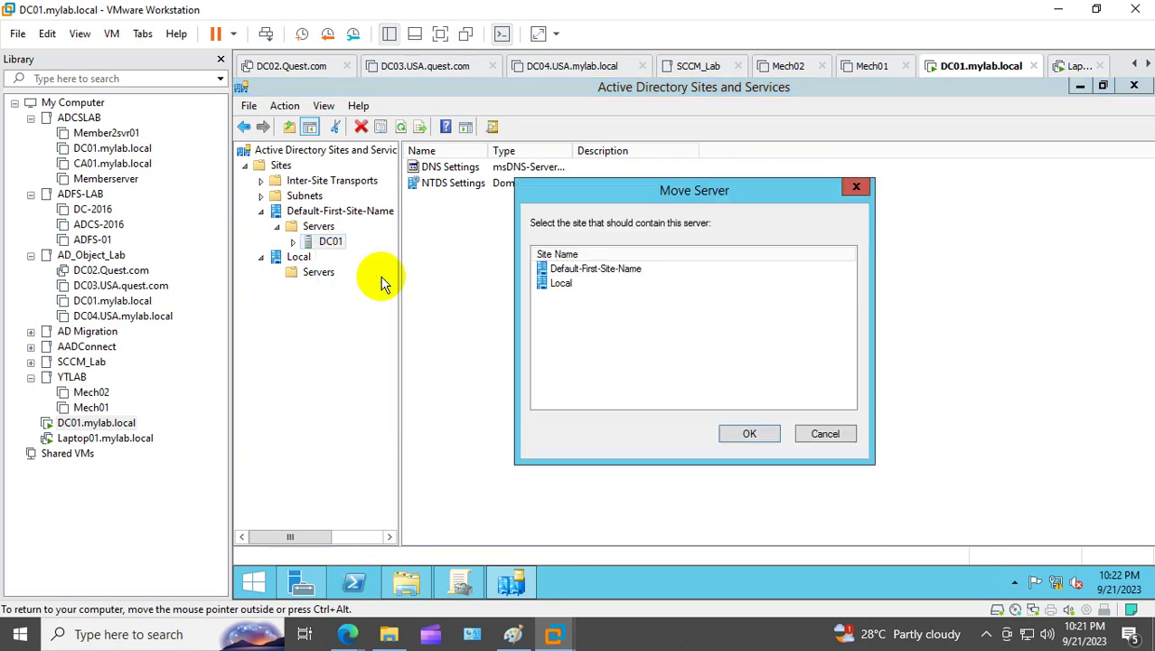
pyautogui.click(562, 283)
pyautogui.click(747, 436)
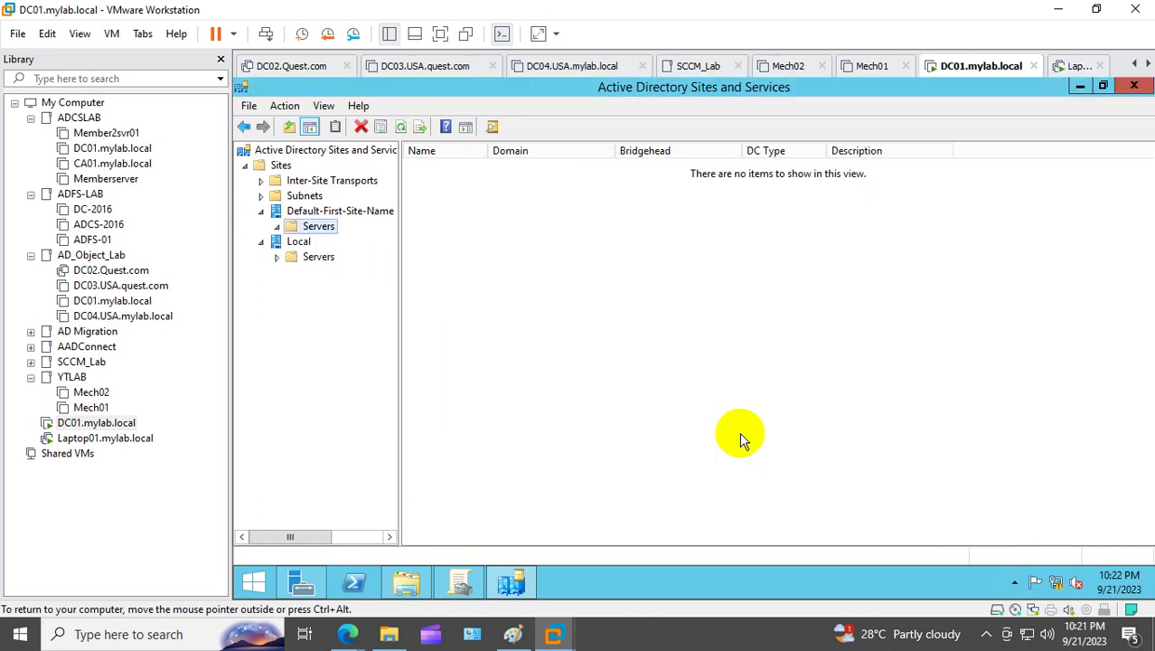
pyautogui.click(1133, 84)
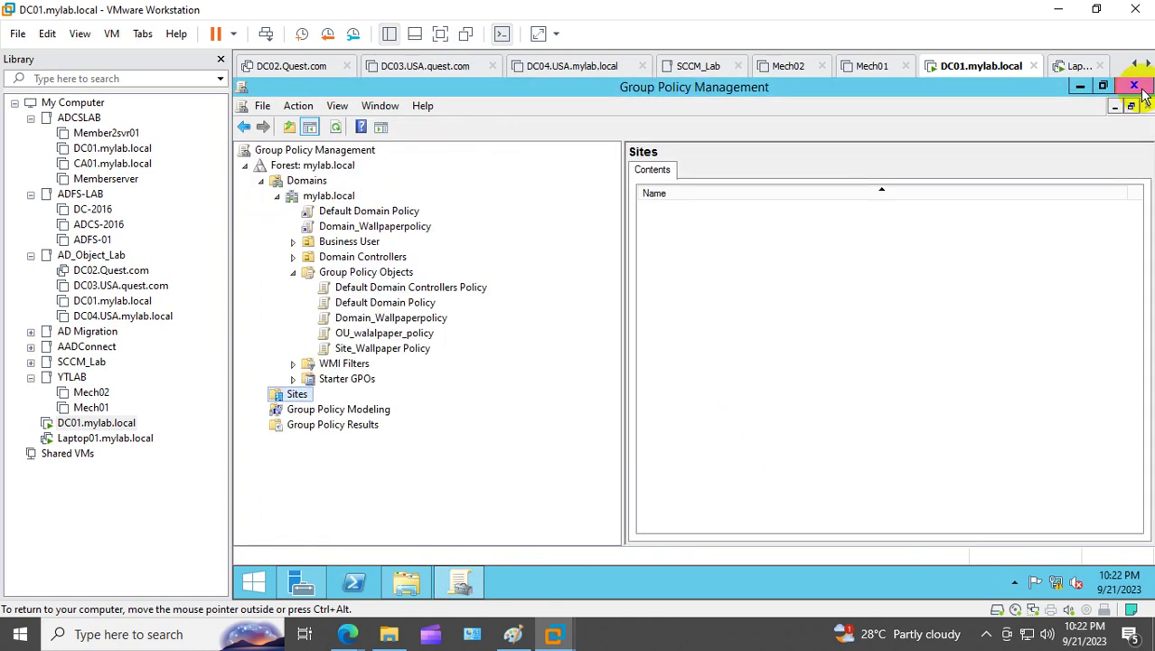
# Step: Refresh Group Policy Management and reopen the Sites and Services console via dssite.msc
pyautogui.click(332, 128)
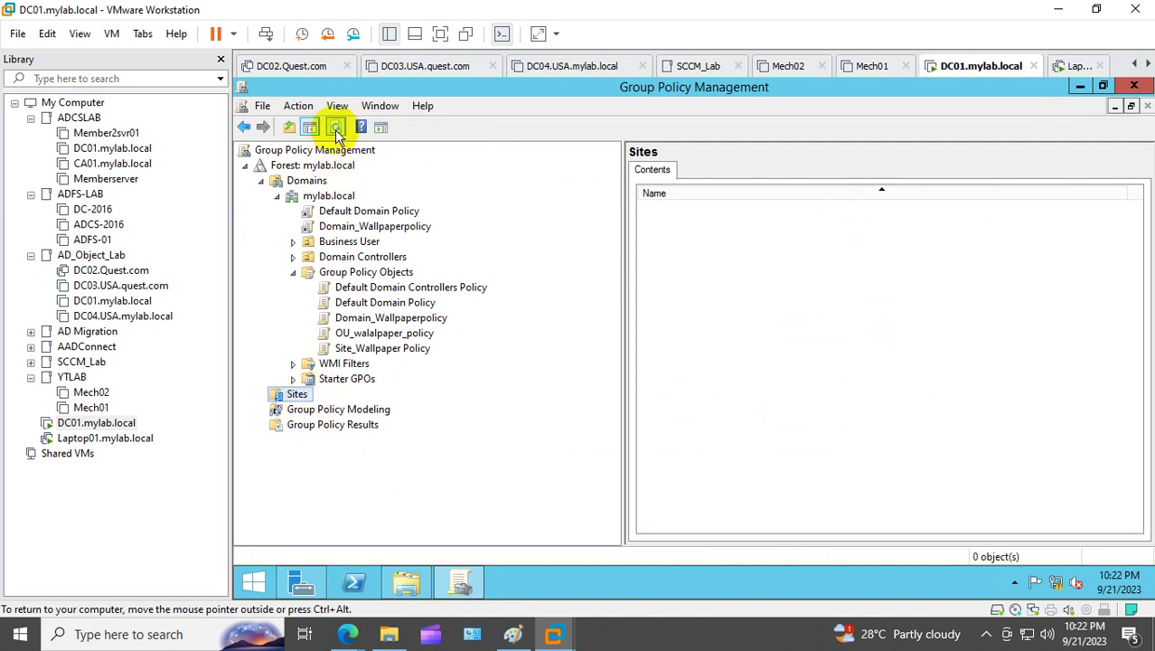
pyautogui.click(343, 380)
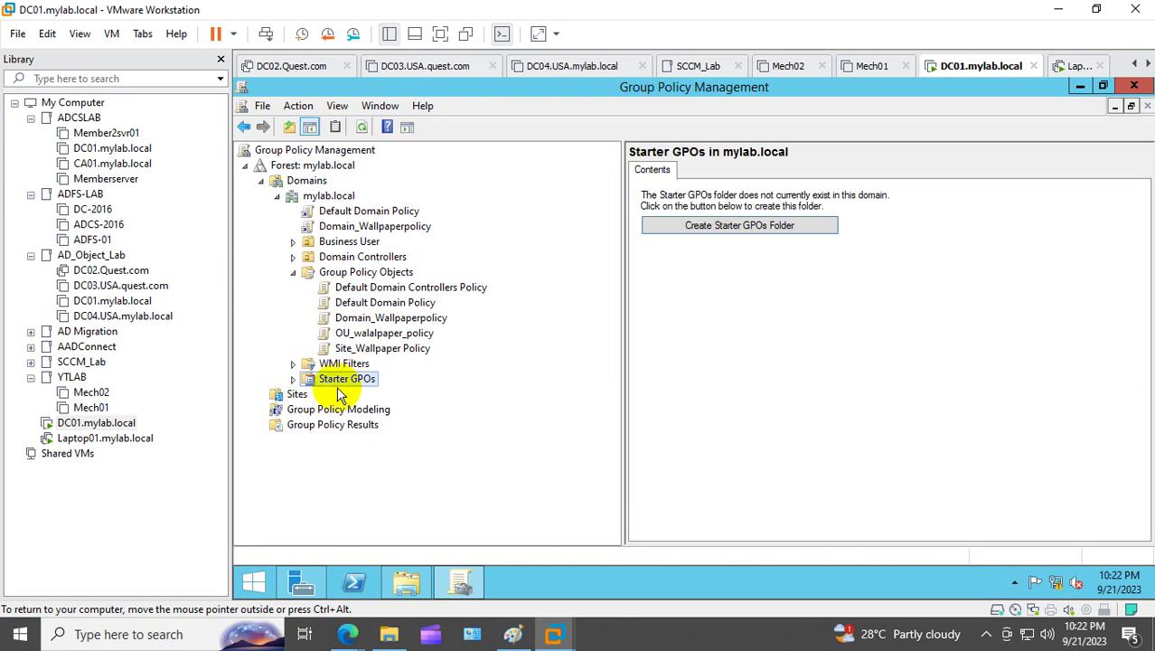
pyautogui.click(289, 394)
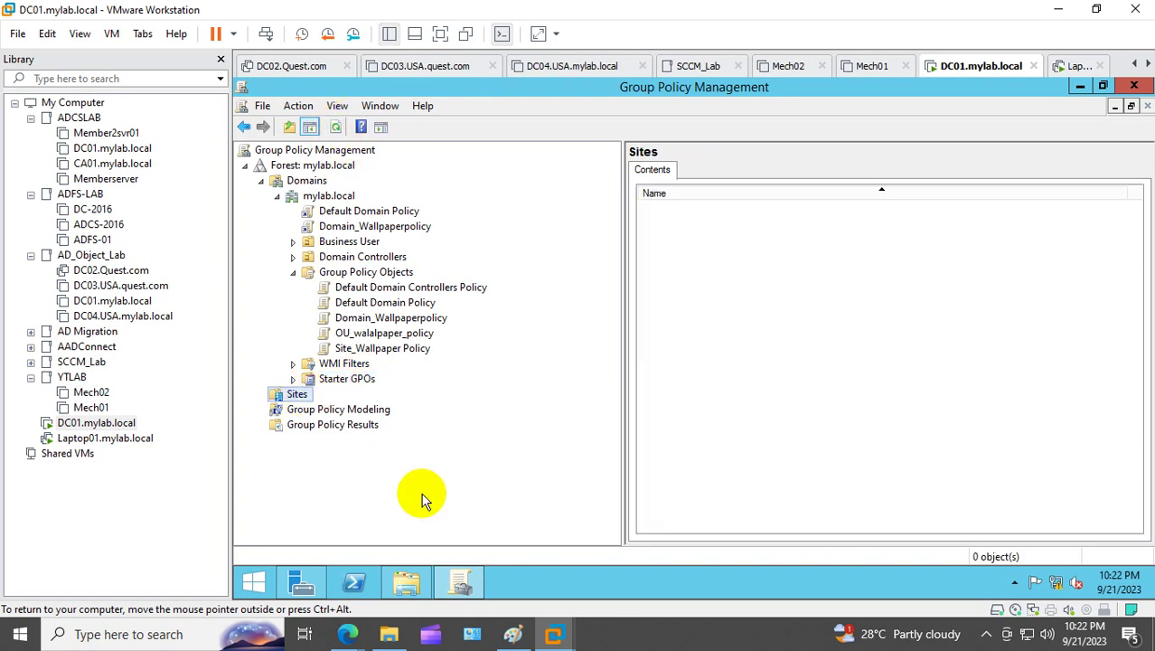
pyautogui.moveTo(303, 577)
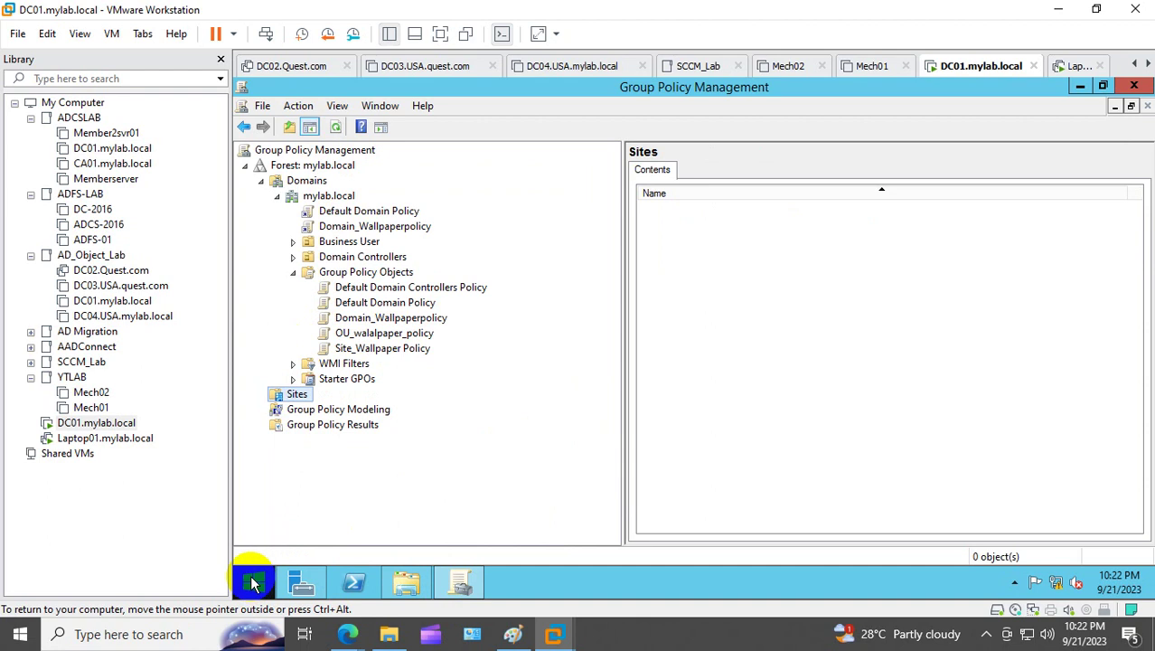
pyautogui.rightClick(253, 583)
pyautogui.click(338, 521)
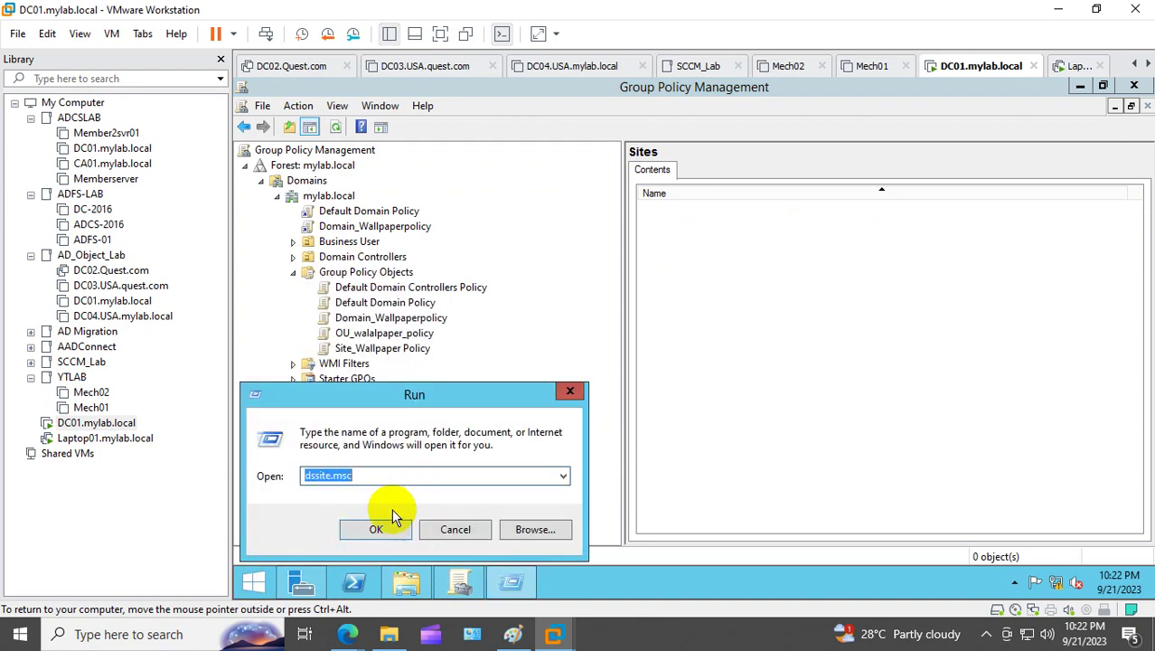
pyautogui.click(374, 528)
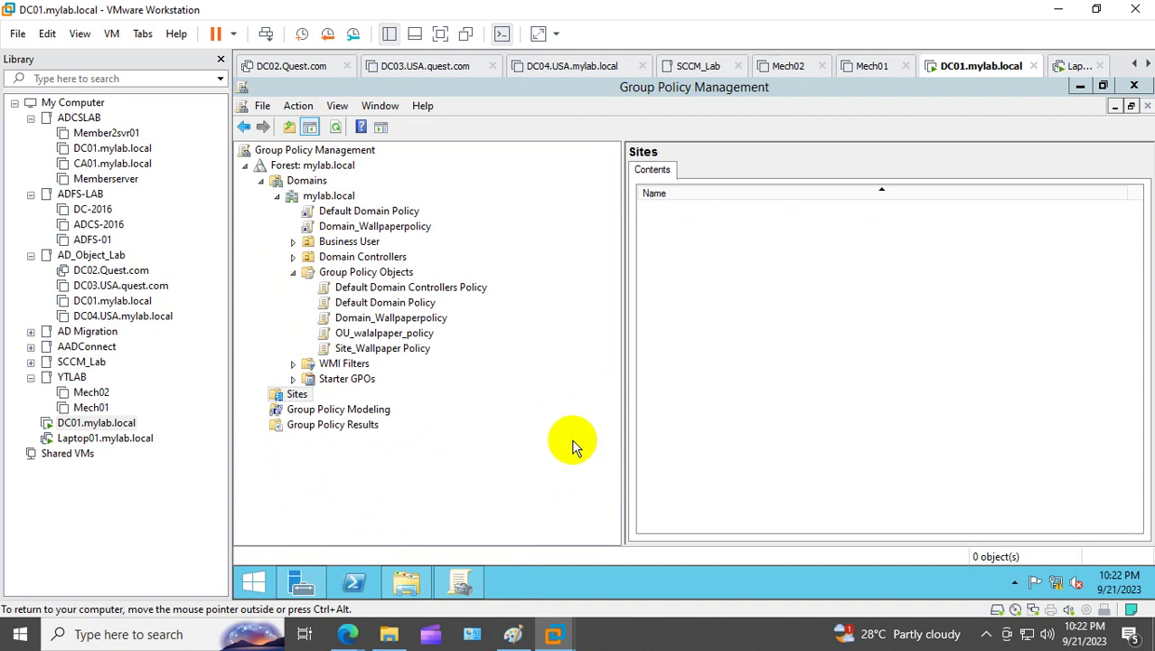
# Step: Show the Local and Default-First-Site-Name sites under the Sites node
pyautogui.rightClick(301, 395)
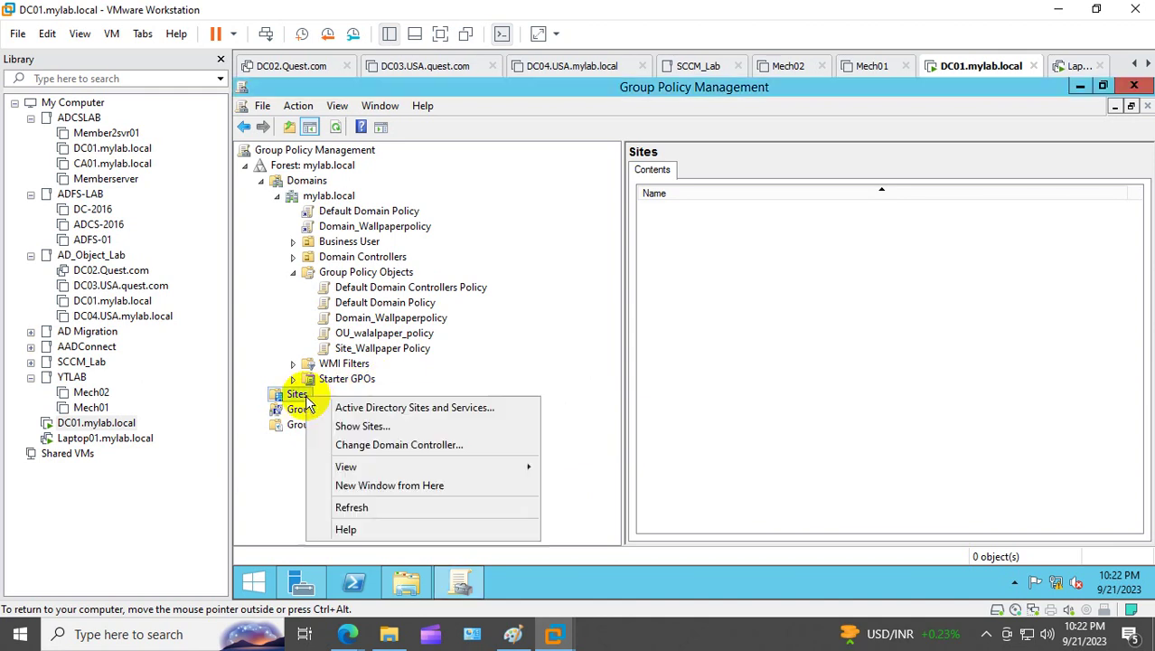
pyautogui.click(425, 431)
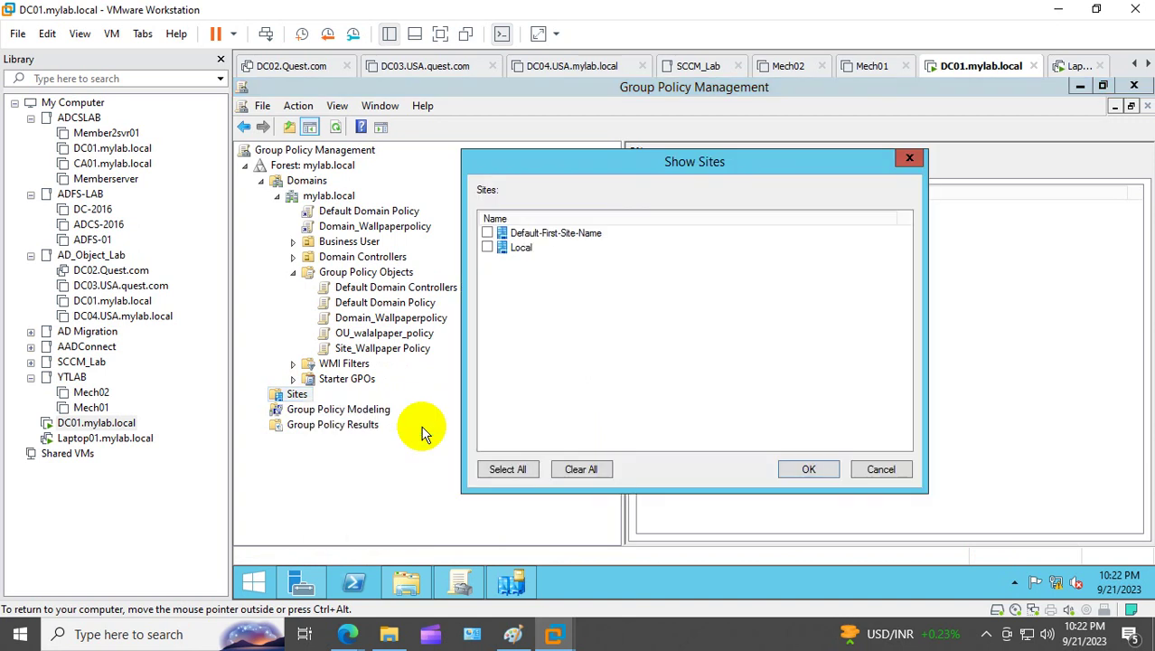
pyautogui.click(488, 248)
pyautogui.click(488, 233)
pyautogui.click(807, 469)
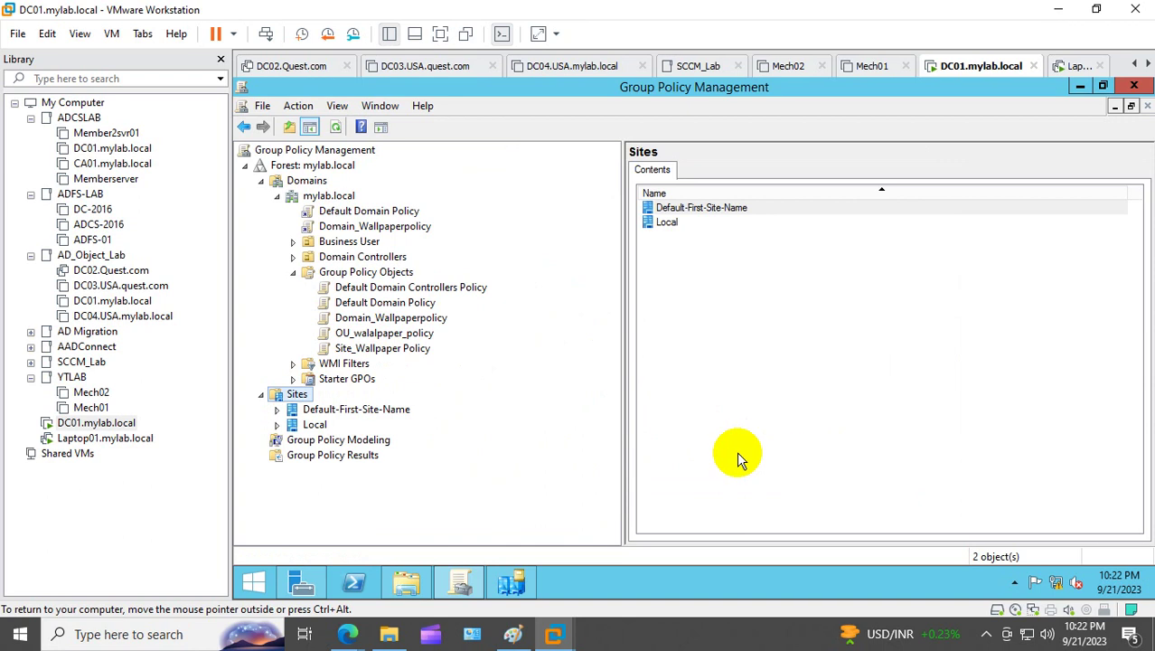
# Step: Link Site_Wallpaper Policy to the Local site
pyautogui.rightClick(315, 424)
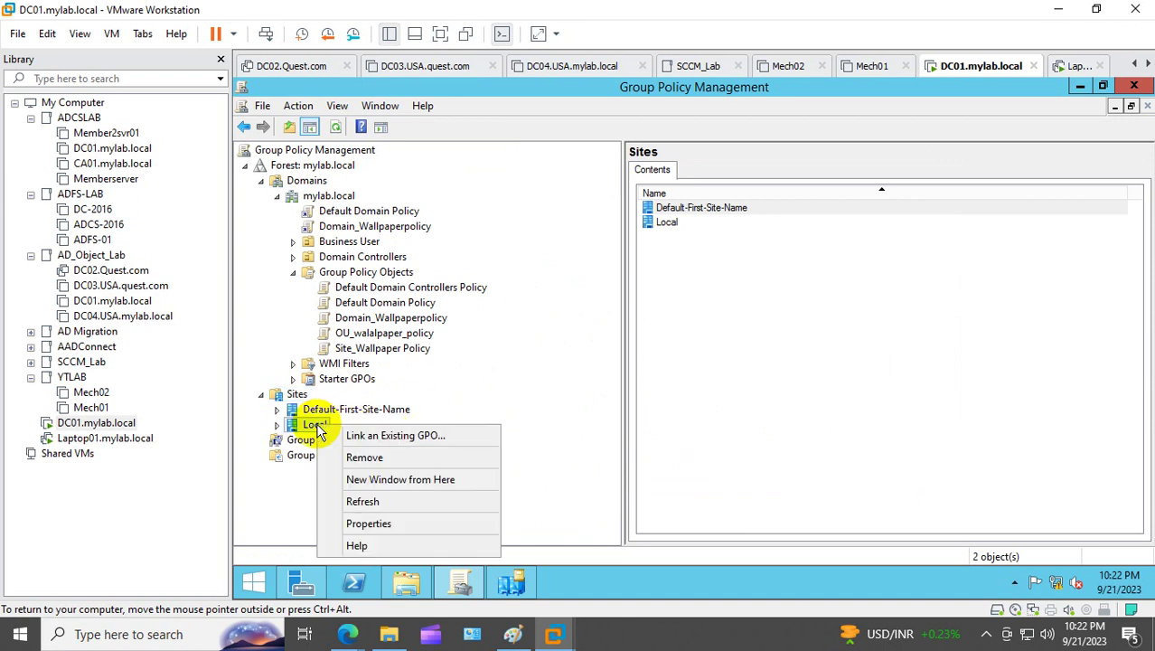
pyautogui.click(420, 437)
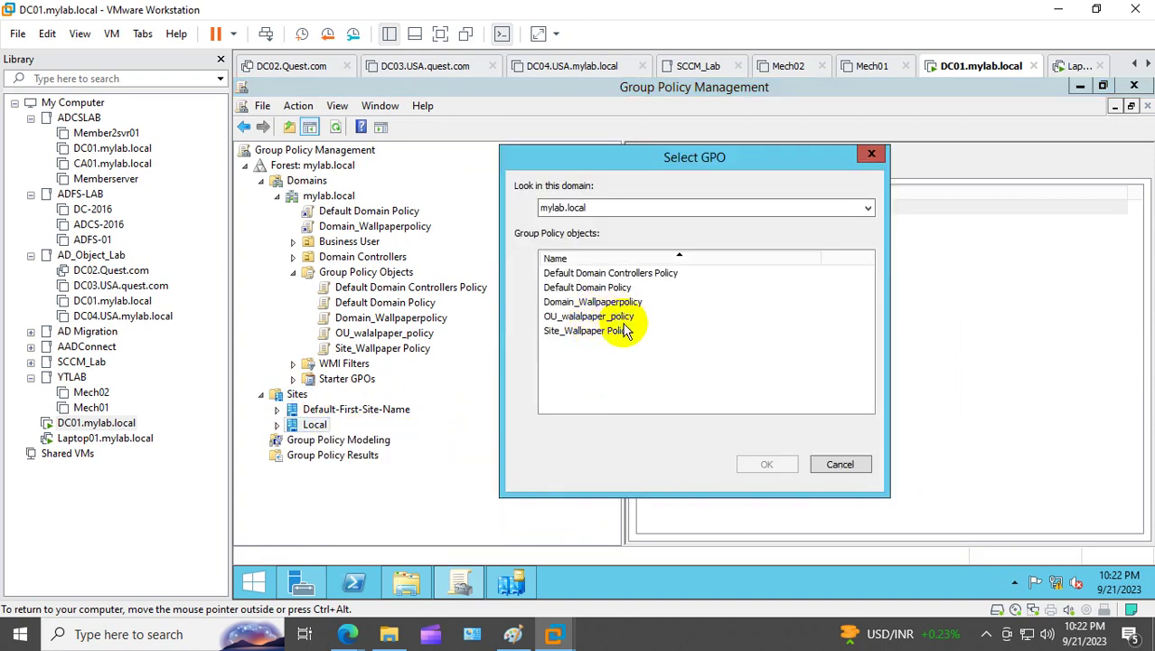
pyautogui.click(589, 331)
pyautogui.click(768, 464)
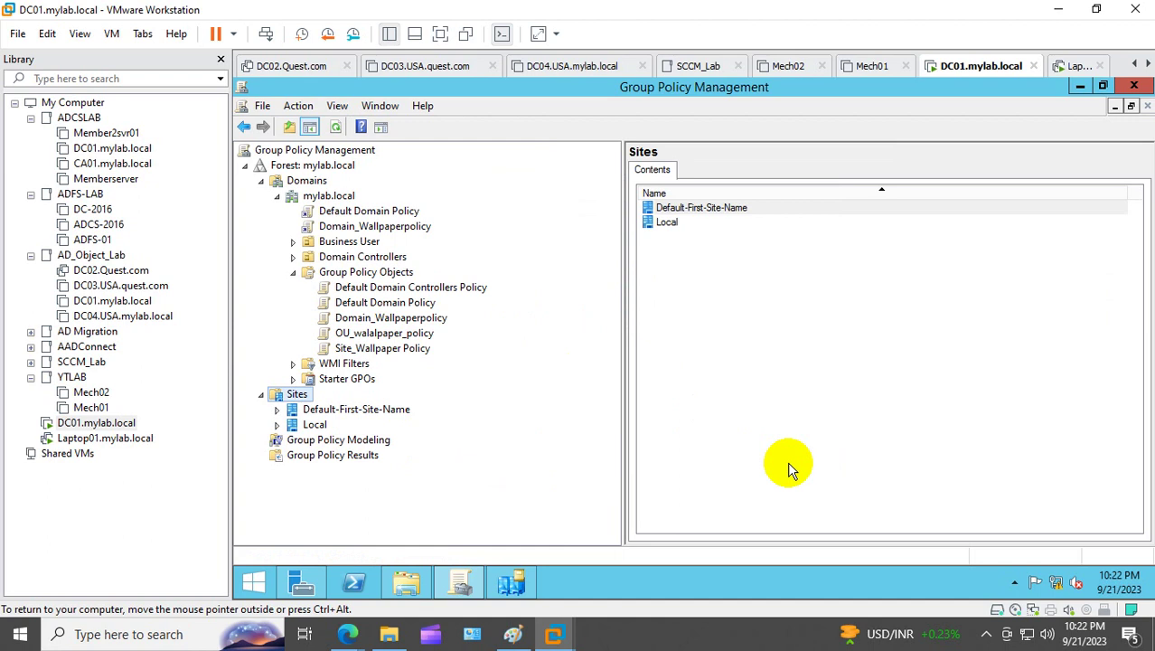
pyautogui.click(276, 424)
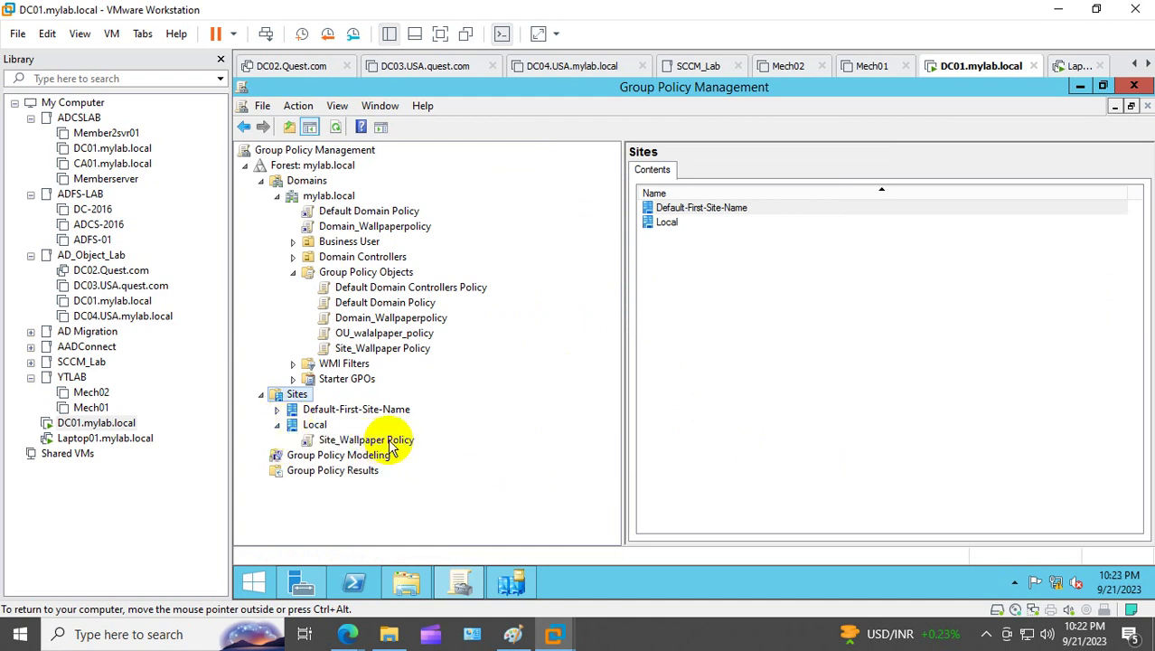
# Step: Link OU_walalpaper_policy to the Business User OU
pyautogui.click(291, 272)
pyautogui.click(341, 242)
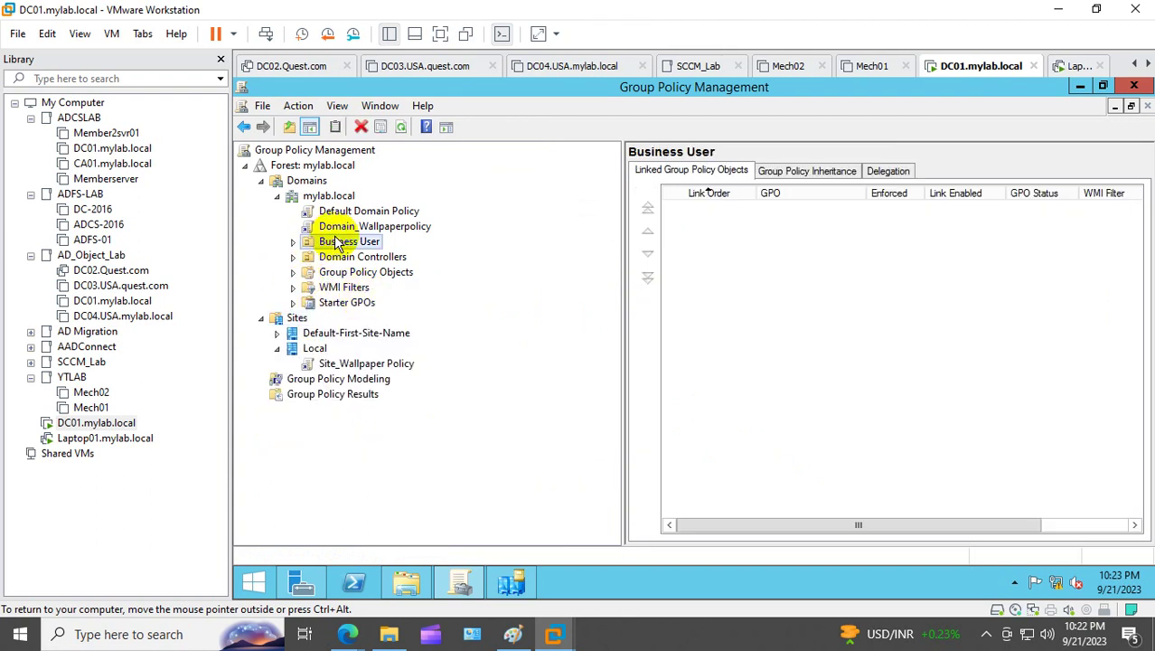
pyautogui.rightClick(342, 242)
pyautogui.click(407, 262)
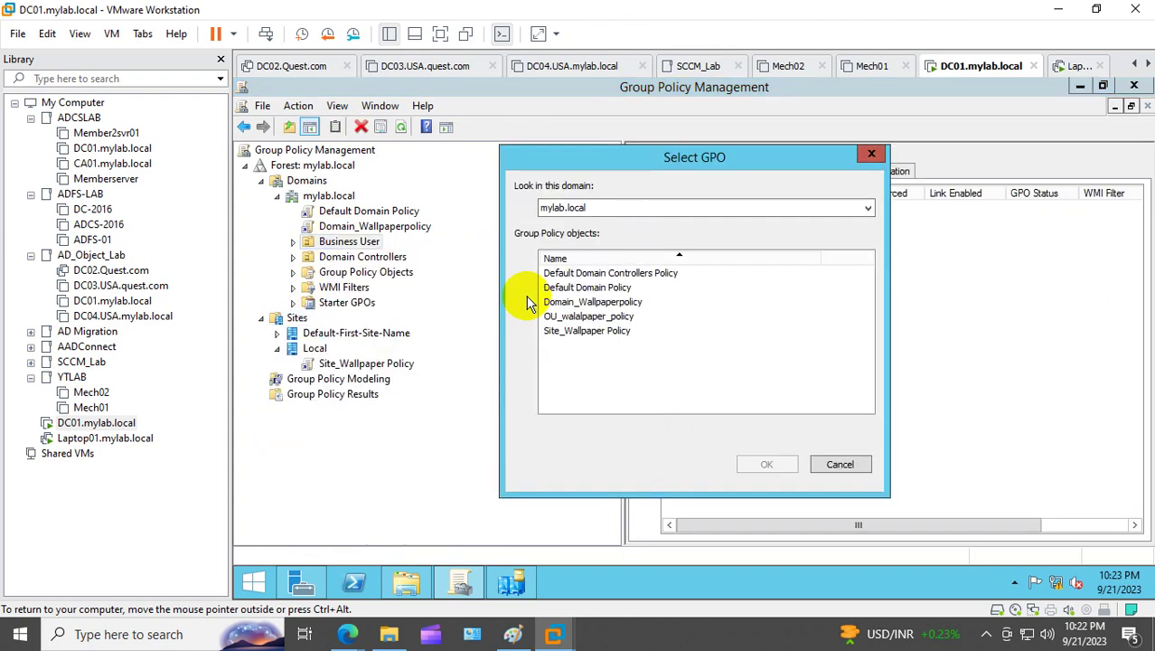
pyautogui.click(583, 316)
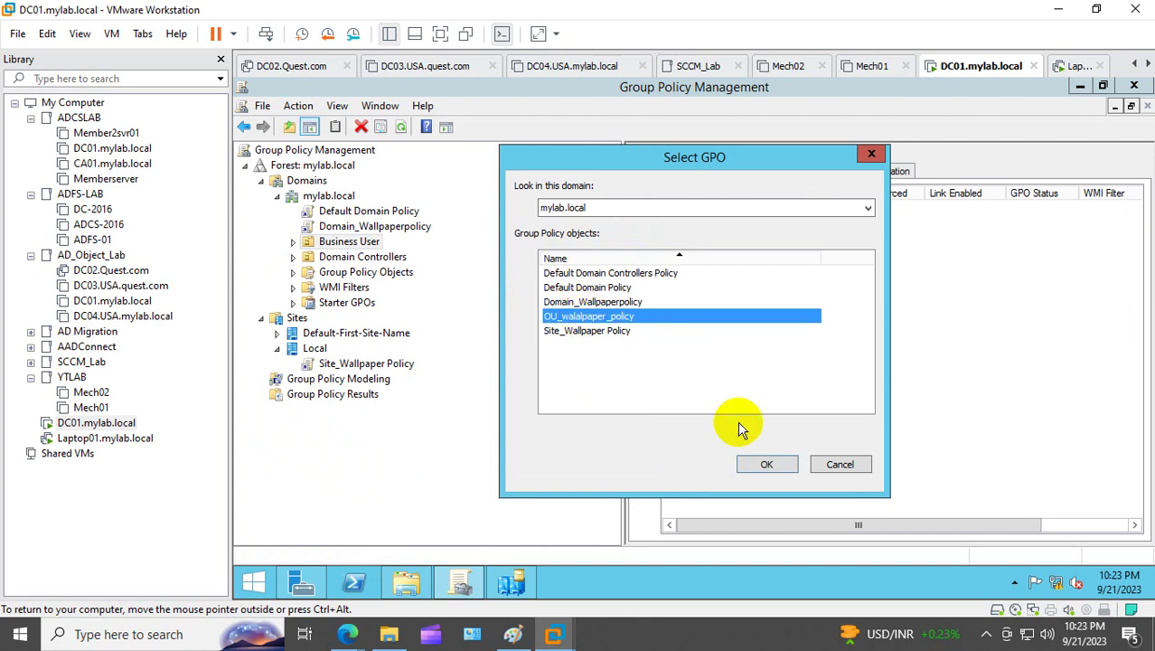
pyautogui.click(767, 465)
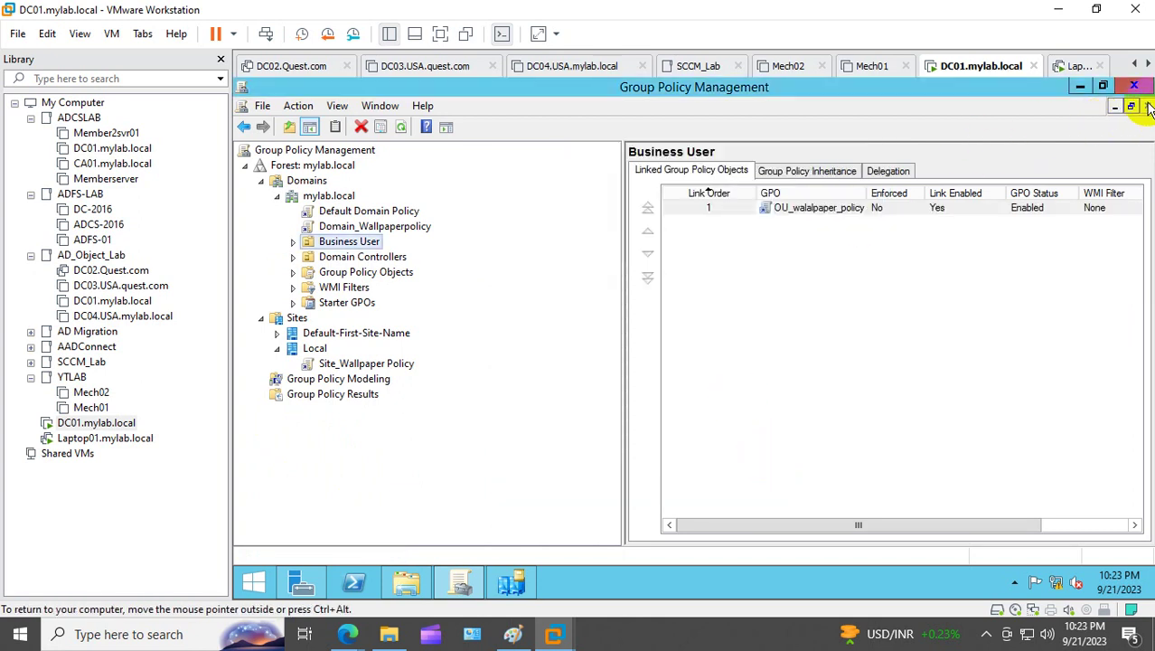
# Step: Run gpupdate /force in PowerShell on DC01, then move to the Laptop01 VM
pyautogui.click(352, 585)
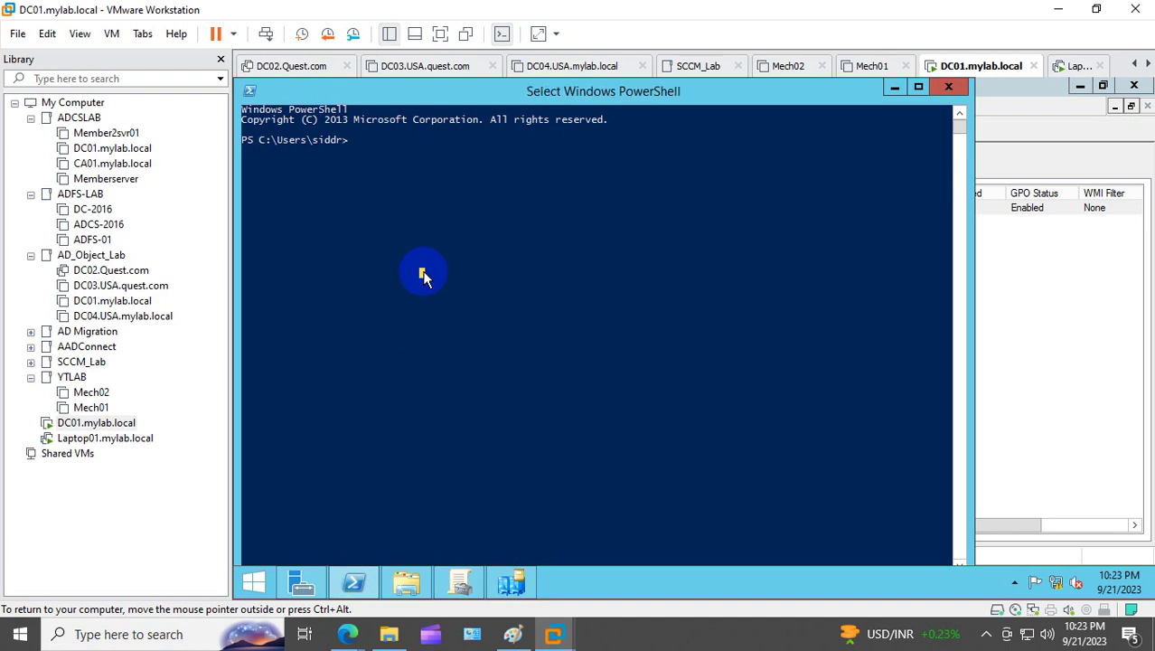
pyautogui.write('gpup')
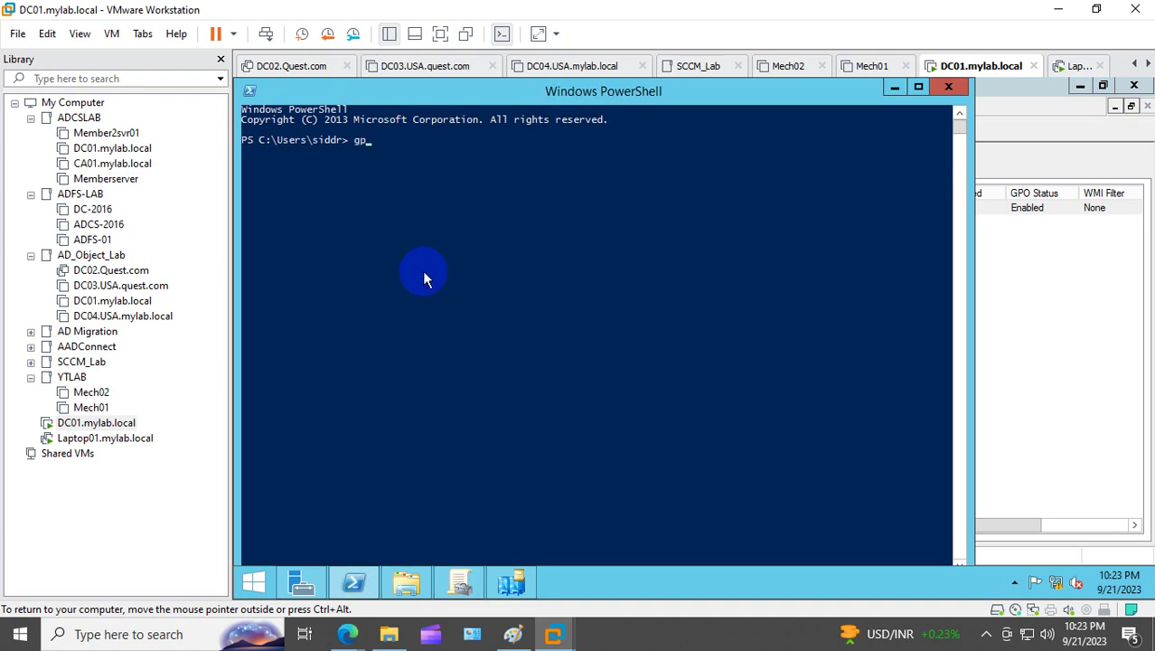
pyautogui.write('date /force')
pyautogui.press('Return')
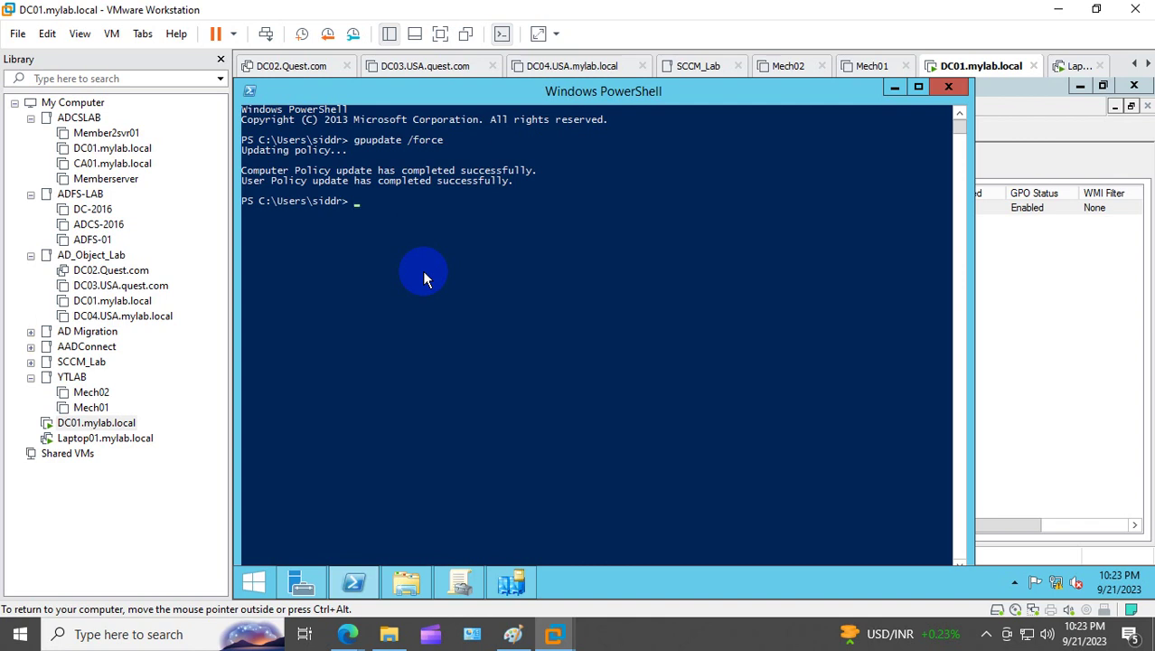
pyautogui.click(109, 440)
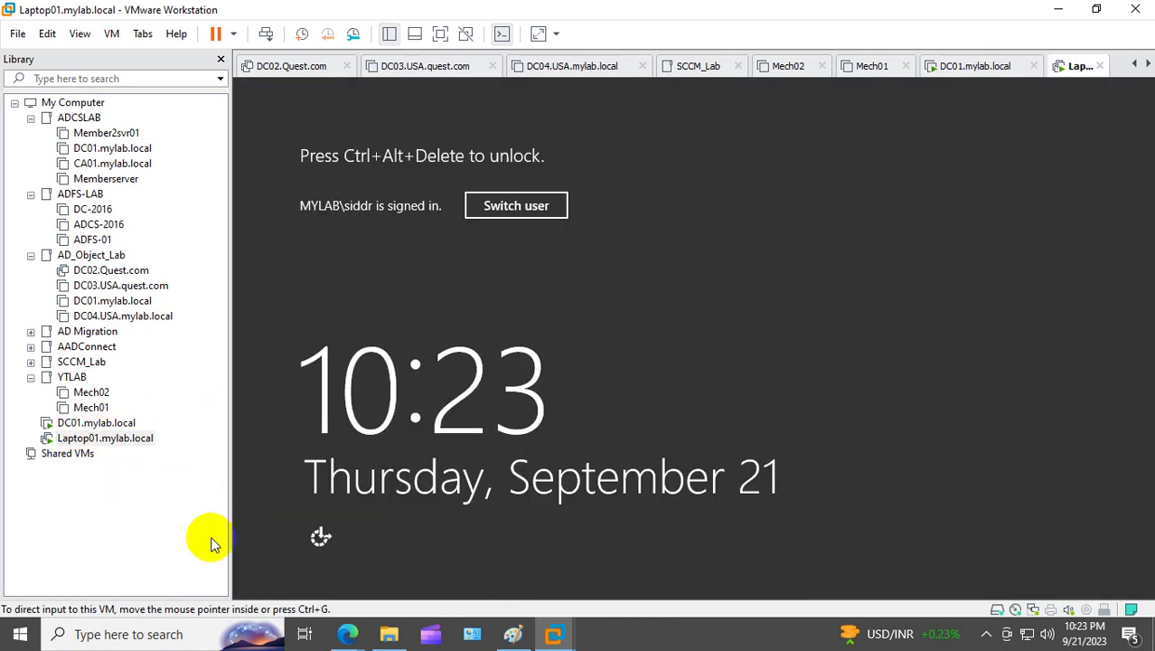
# Step: Send Ctrl+Alt+Del to the Laptop01 VM to reach its sign-in screen
pyautogui.rightClick(143, 440)
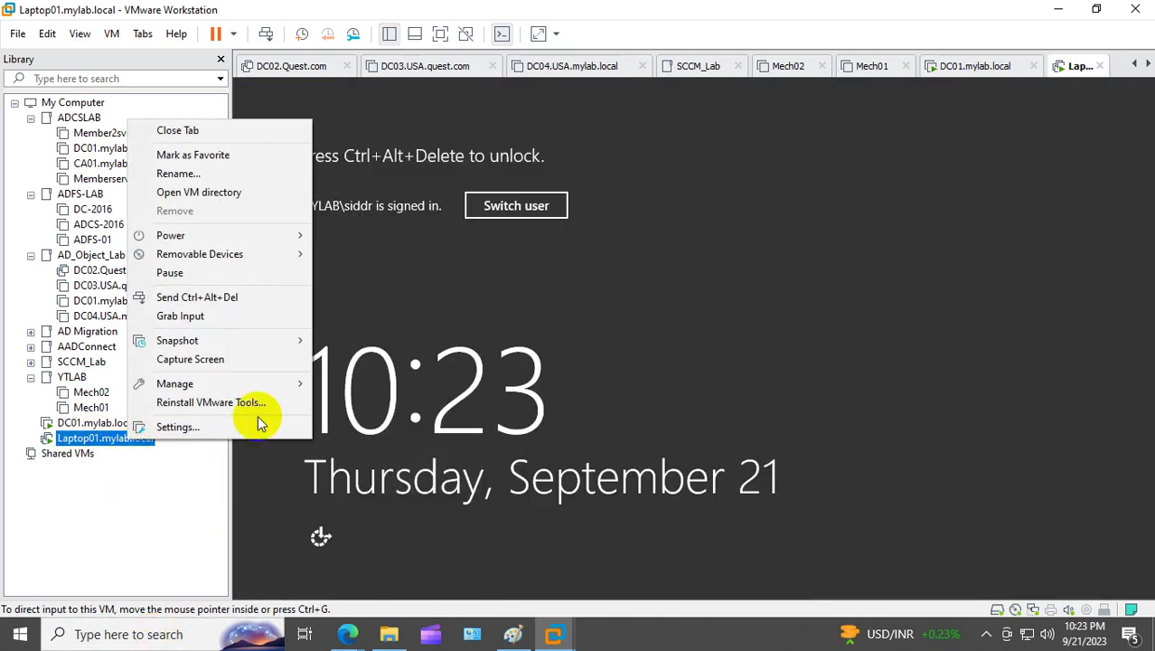
pyautogui.click(275, 297)
pyautogui.click(433, 183)
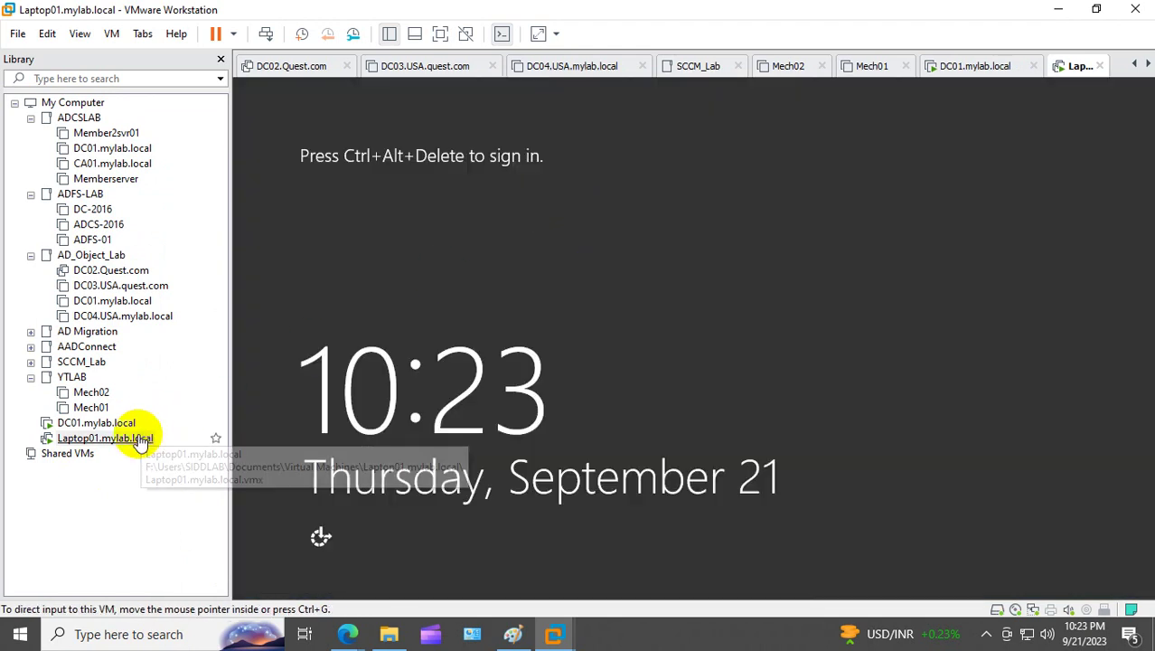
pyautogui.rightClick(144, 438)
pyautogui.click(247, 292)
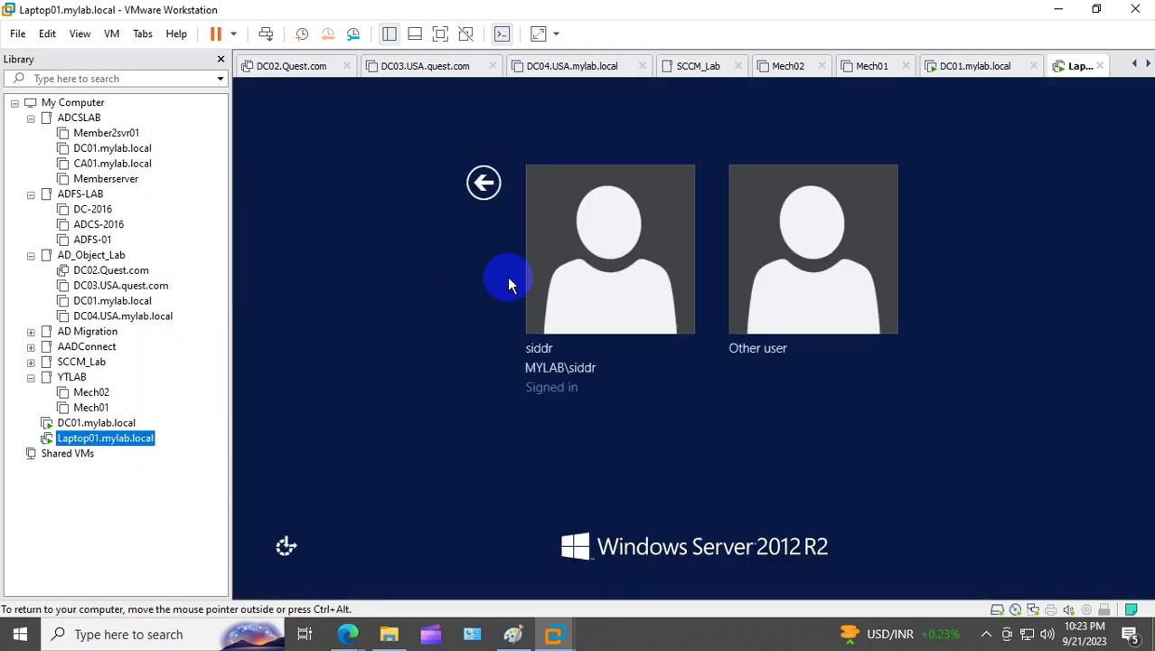
# Step: Sign in as Other user, entering the domain user name and account password
pyautogui.click(730, 262)
pyautogui.click(678, 225)
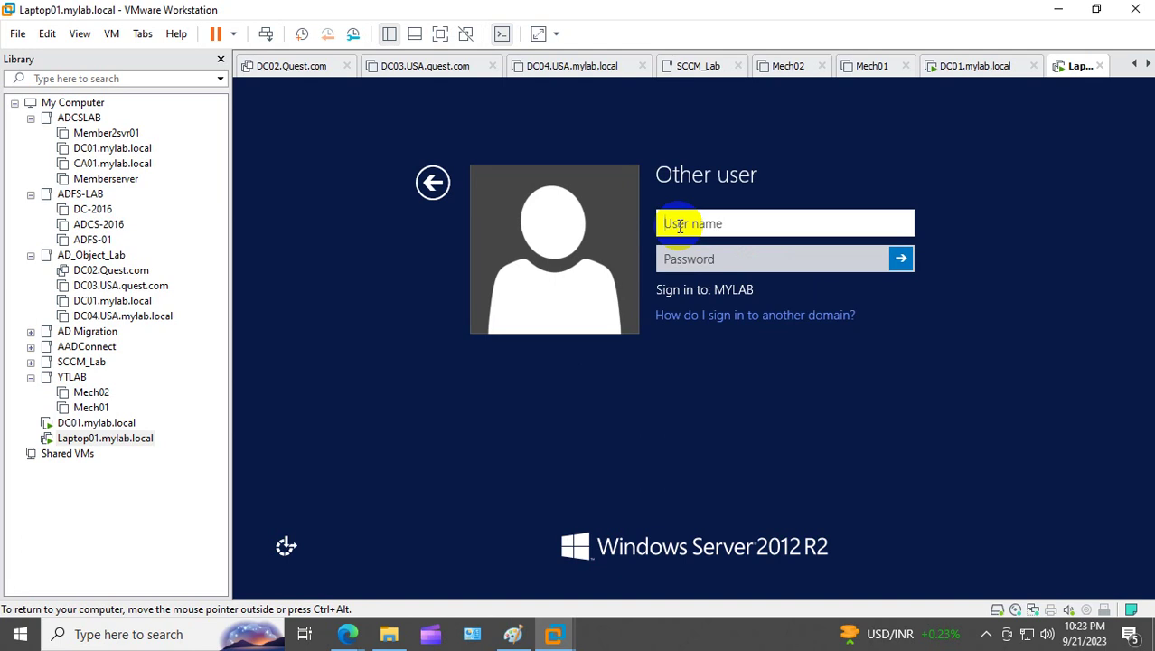
pyautogui.write('100')
pyautogui.press('Tab')
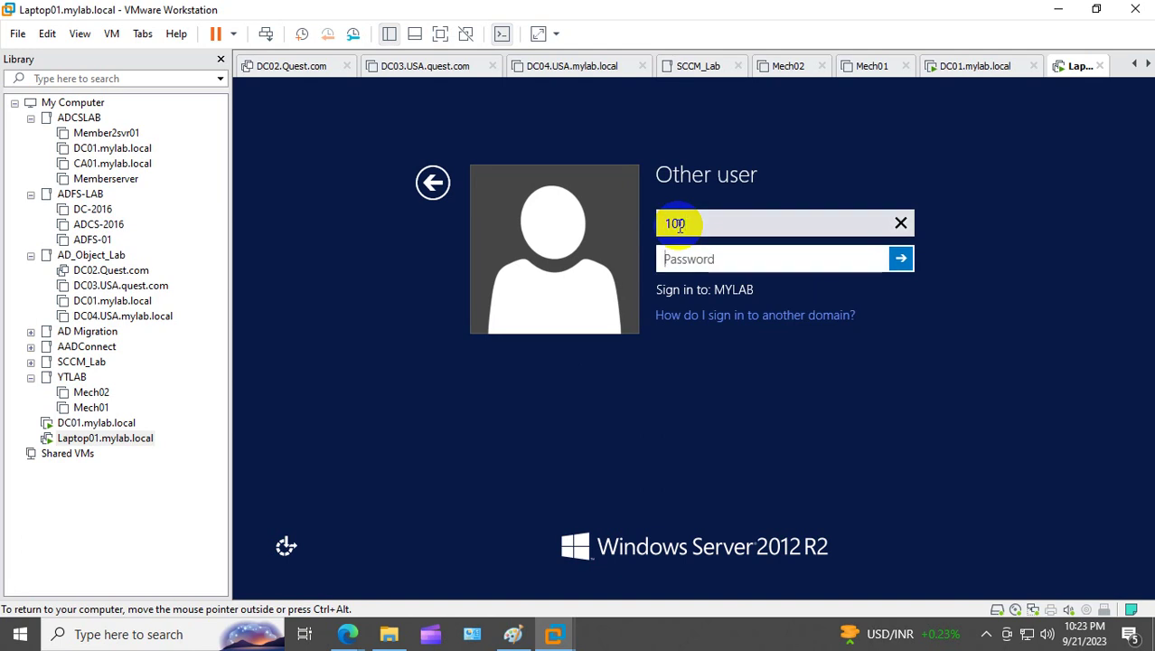
pyautogui.write('Pa$$w0rd')
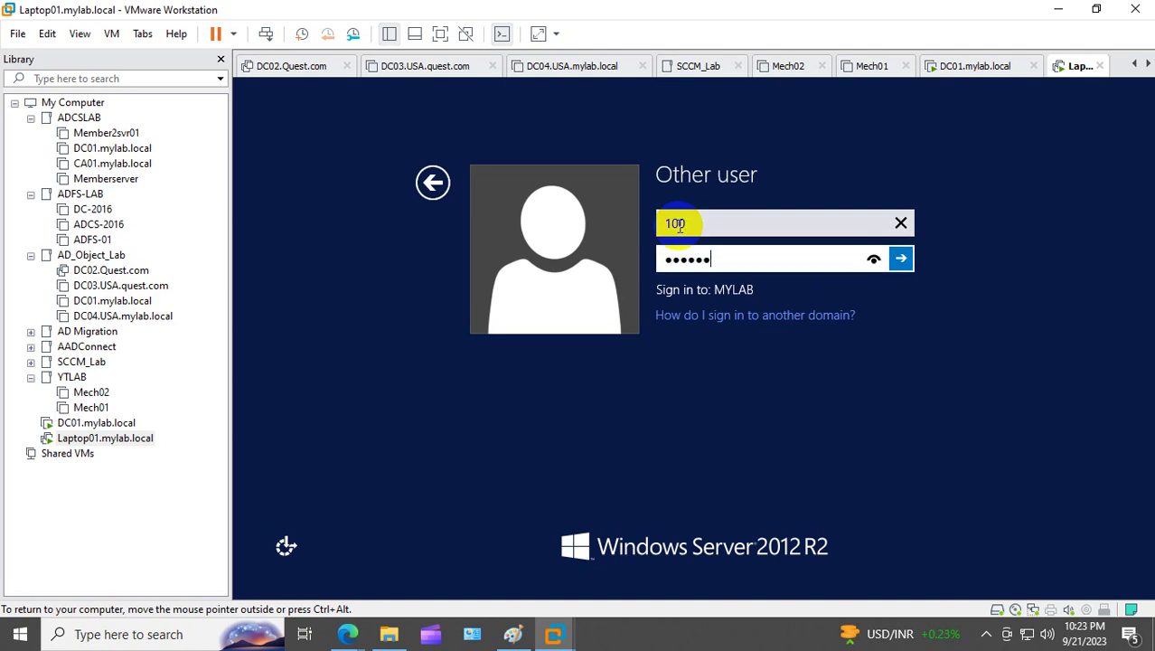
pyautogui.write('@123')
pyautogui.press('Return')
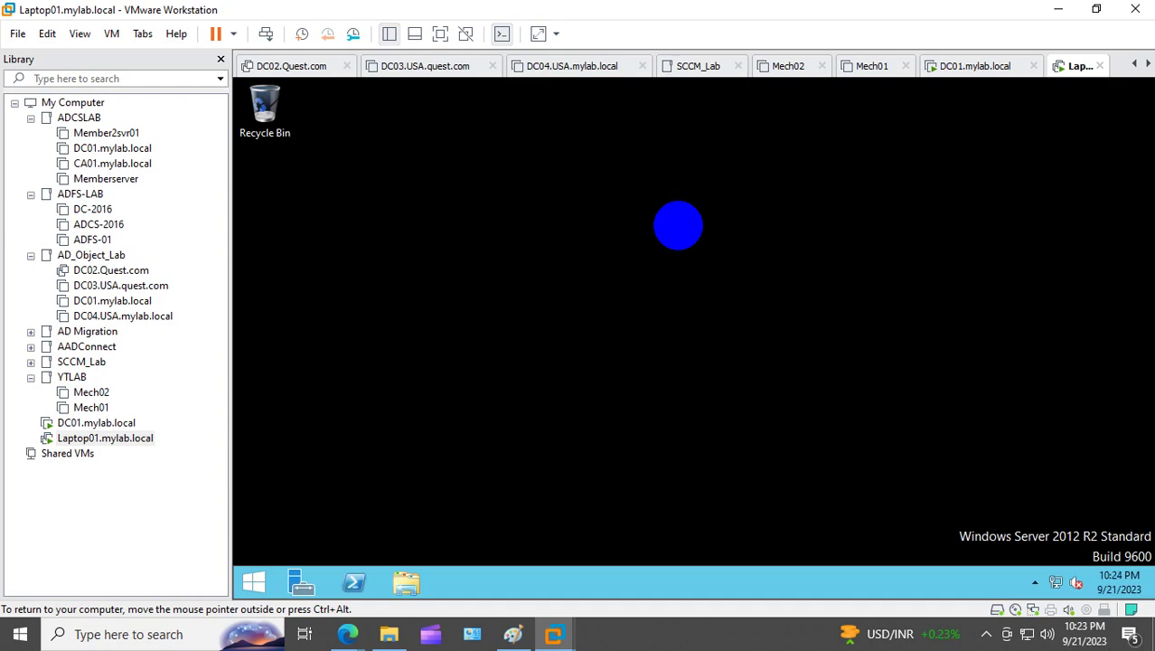
# Step: Run gpupdate /force in PowerShell on Laptop01
pyautogui.click(354, 582)
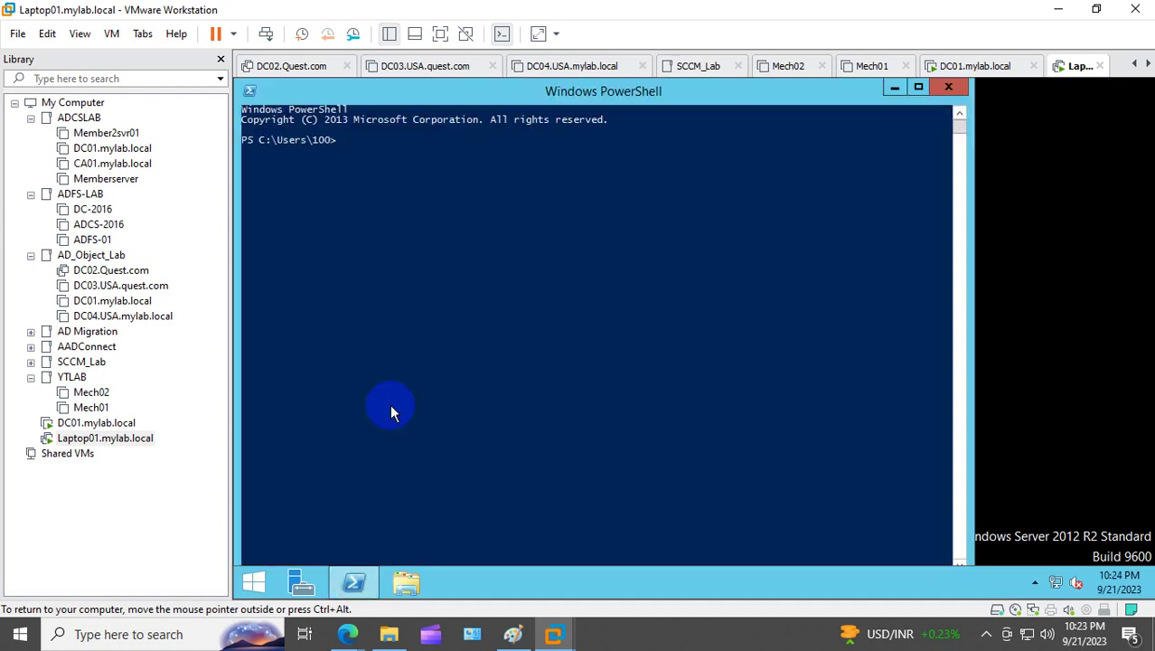
pyautogui.click(429, 317)
pyautogui.write('gpupdate /force')
pyautogui.press('Return')
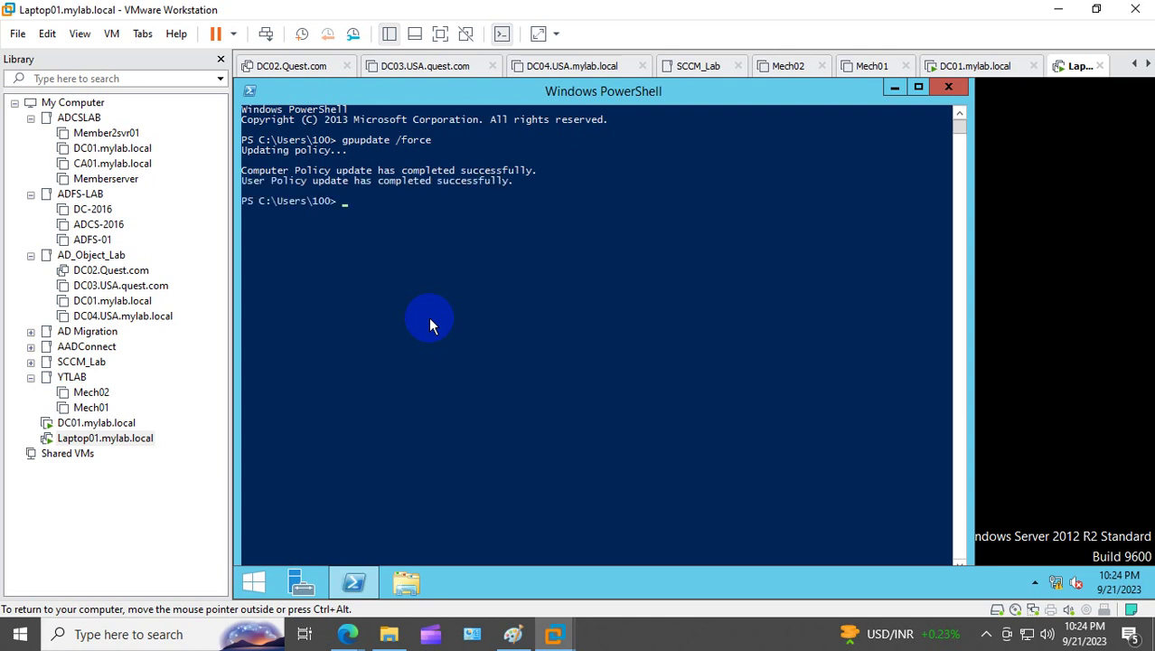
# Step: Attempt a forced restart with shutdown -r -f -t 00, then close PowerShell
pyautogui.write('shutdown -r -f -t 00')
pyautogui.press('Return')
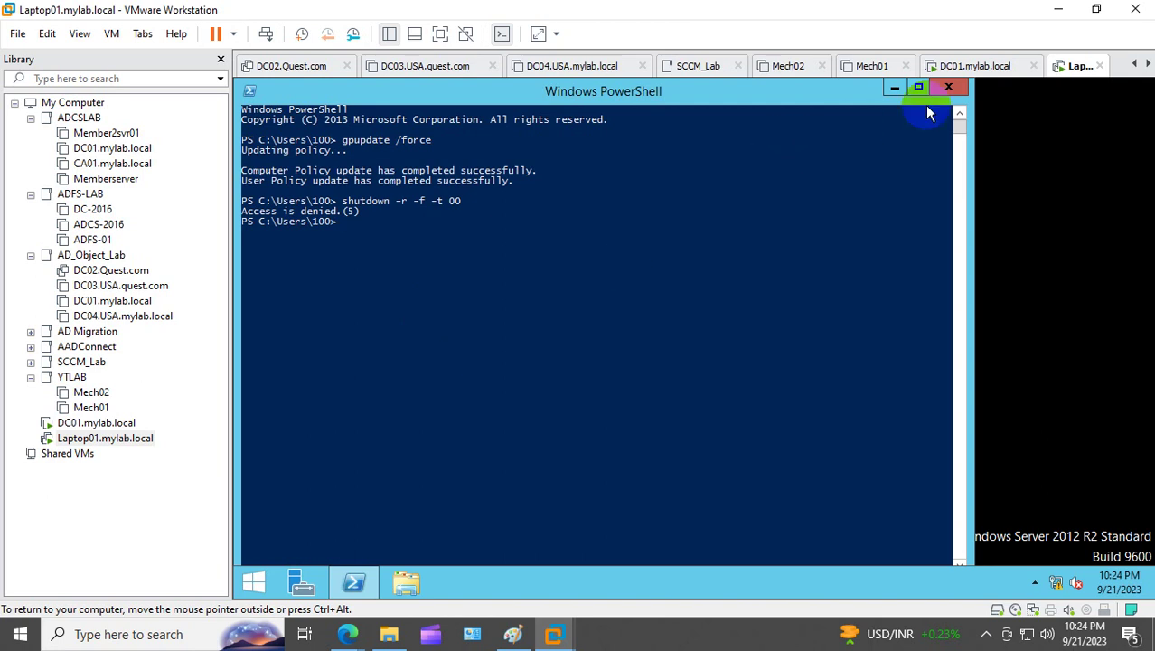
pyautogui.click(952, 87)
# Step: Try running PowerShell as administrator and the guest's power options, dismissing the credentials prompt
pyautogui.rightClick(366, 580)
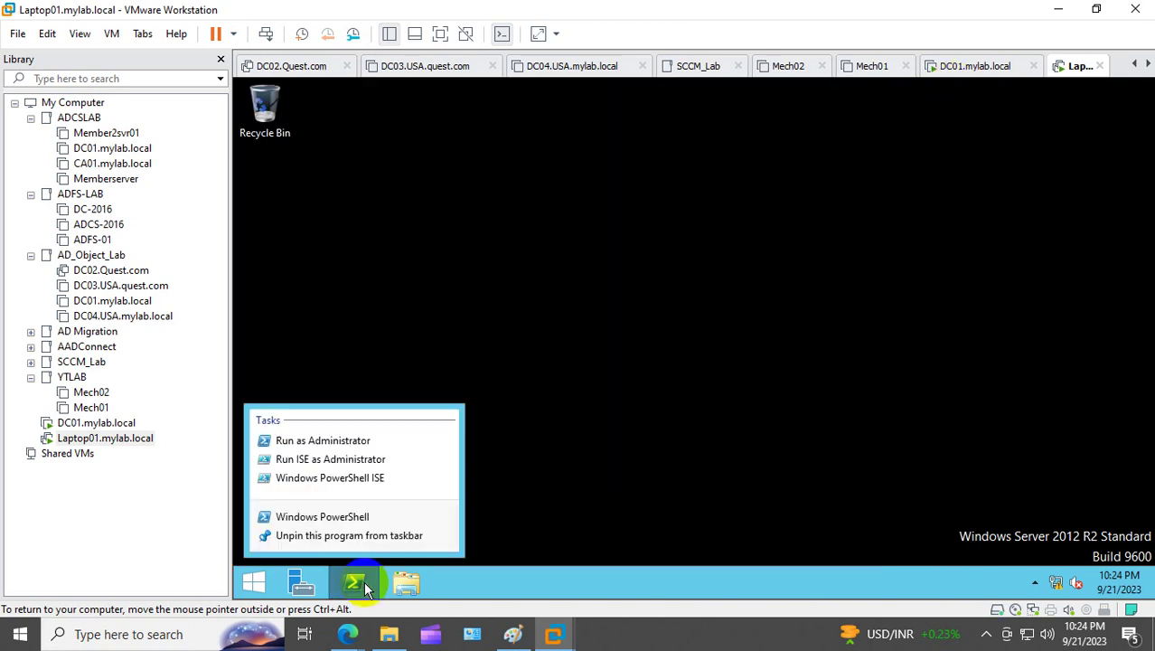
pyautogui.click(356, 438)
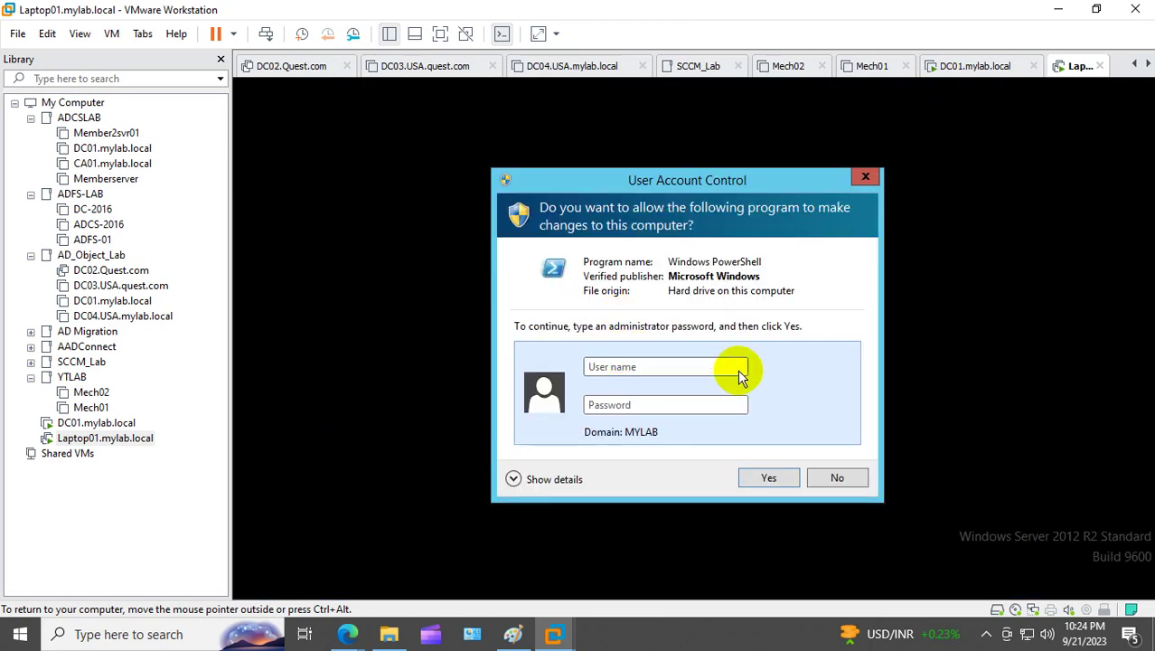
pyautogui.click(865, 178)
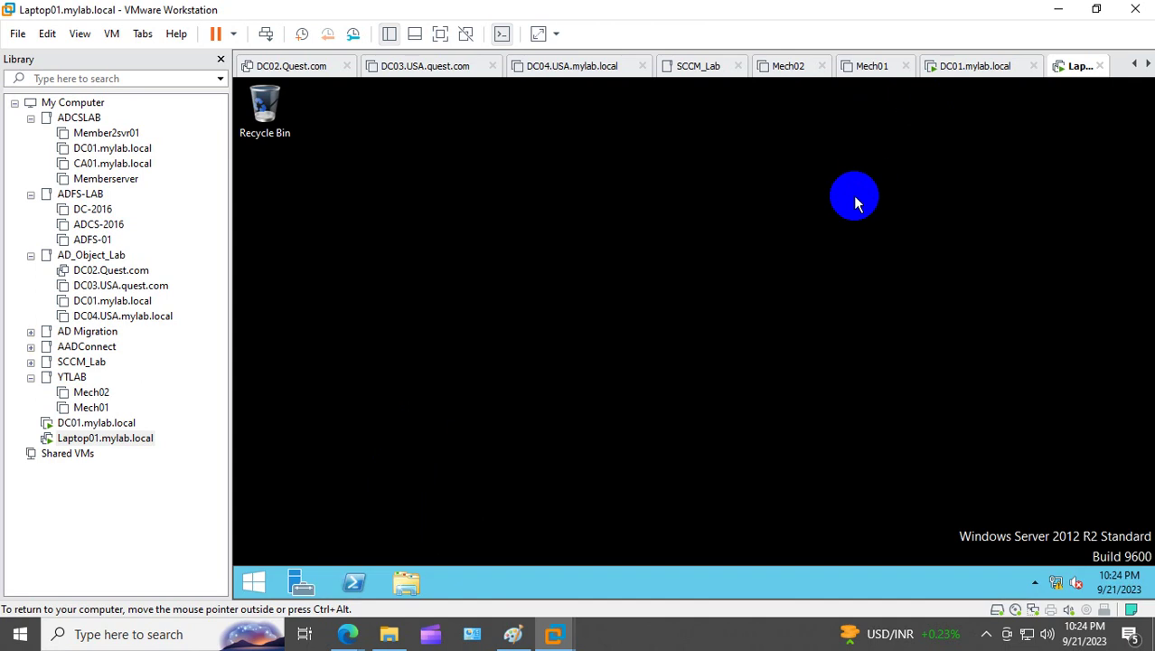
pyautogui.click(253, 581)
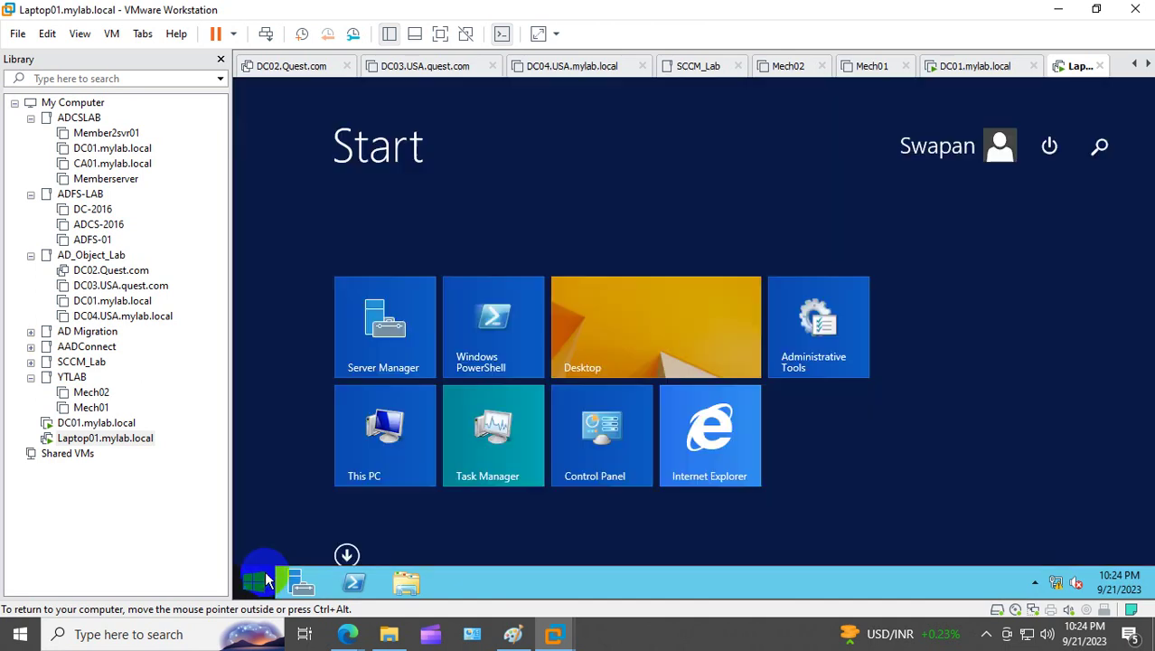
pyautogui.click(1048, 147)
pyautogui.click(1048, 147)
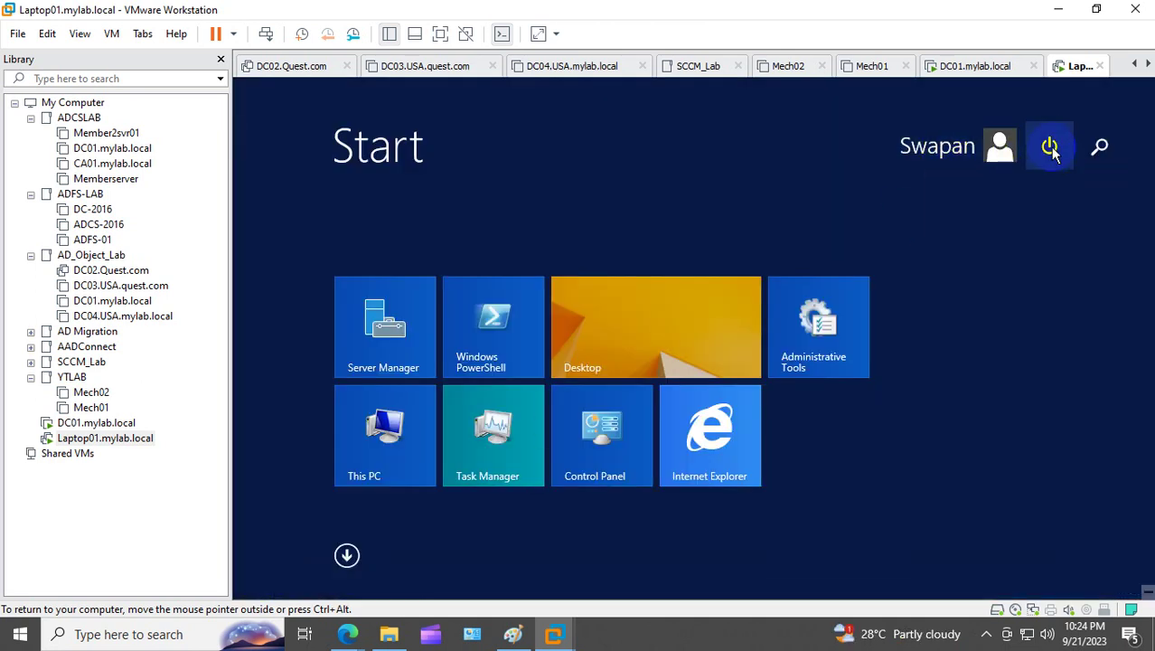
pyautogui.click(1049, 148)
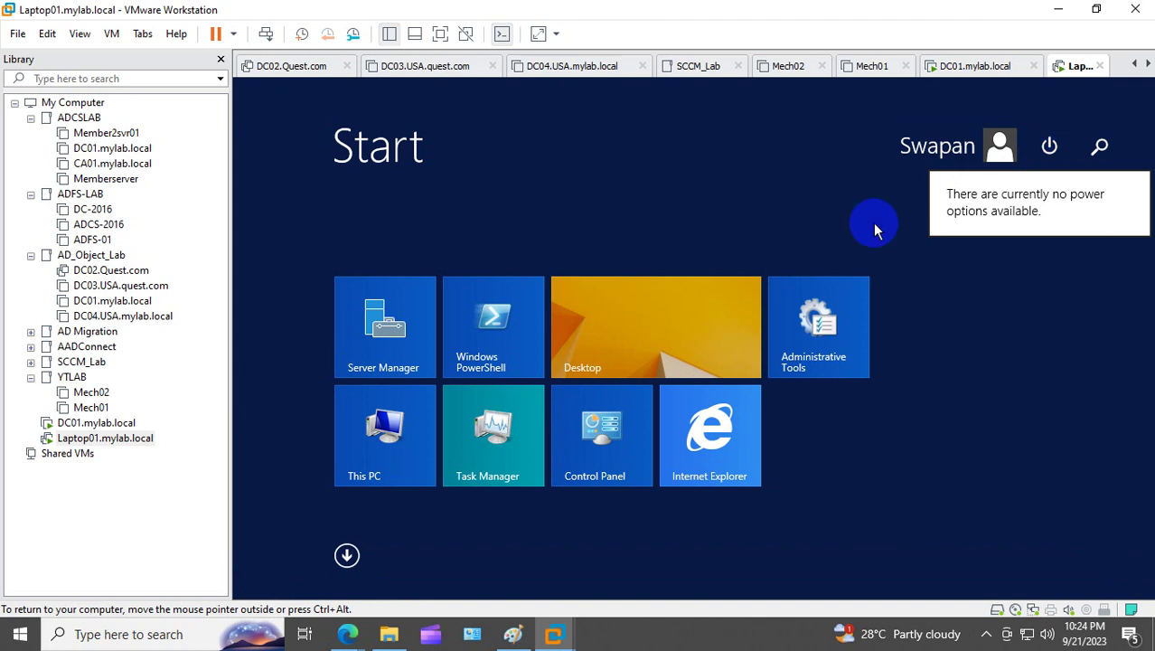
# Step: Reset the Laptop01 virtual machine through Power > Reset
pyautogui.rightClick(109, 439)
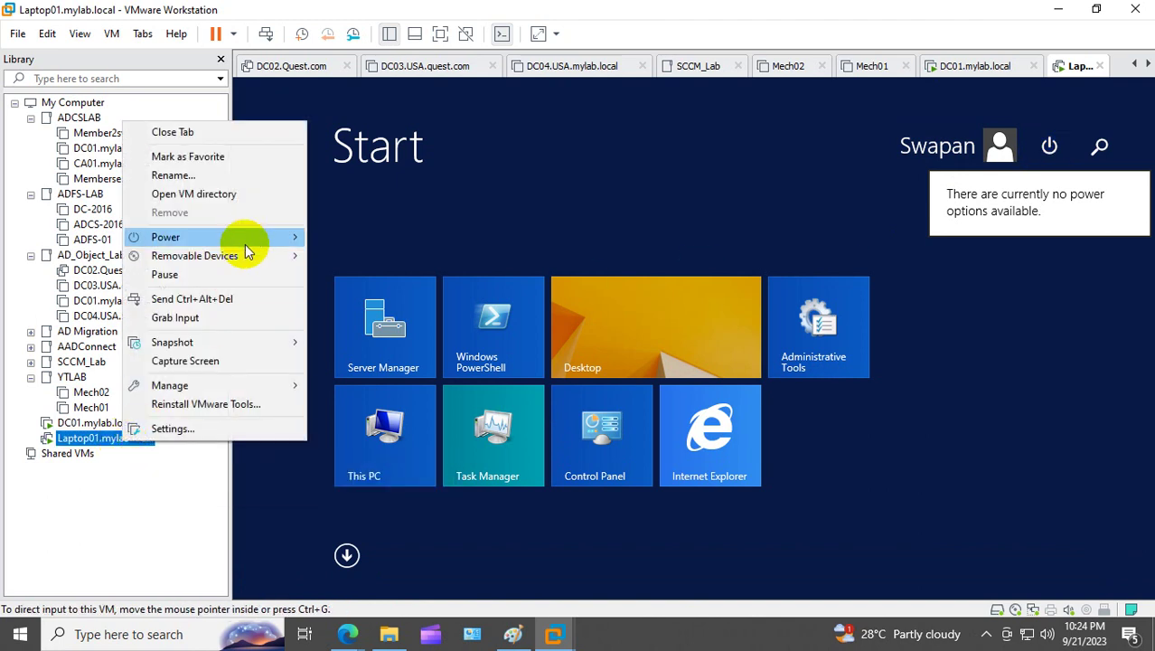
pyautogui.moveTo(240, 237)
pyautogui.click(348, 374)
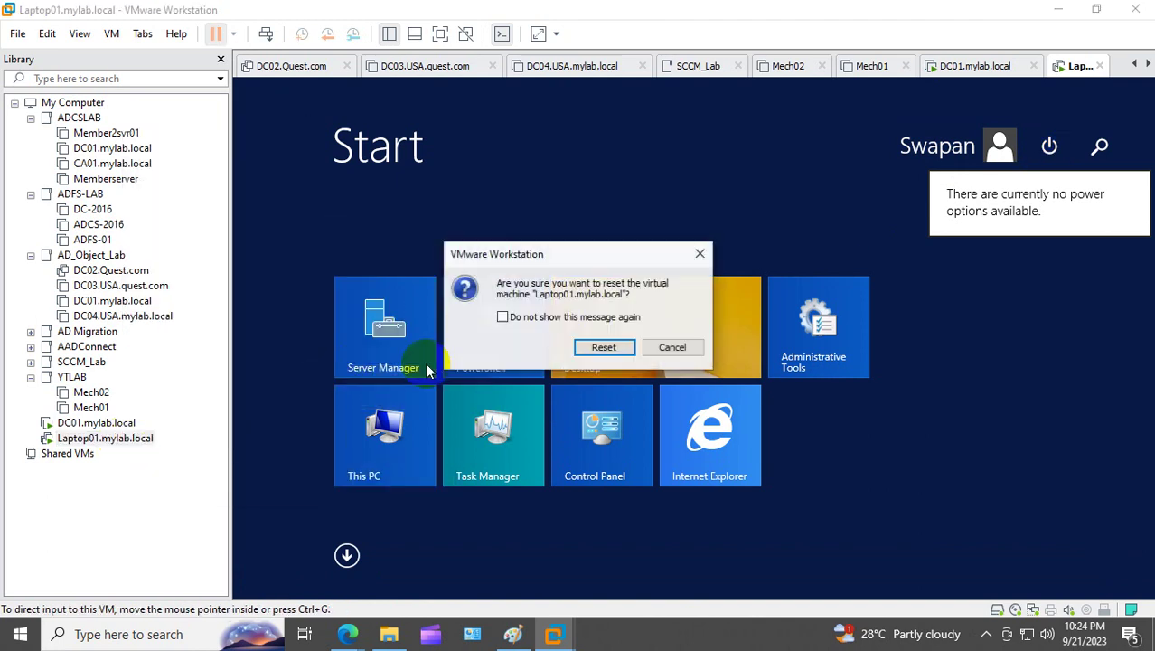
pyautogui.click(598, 344)
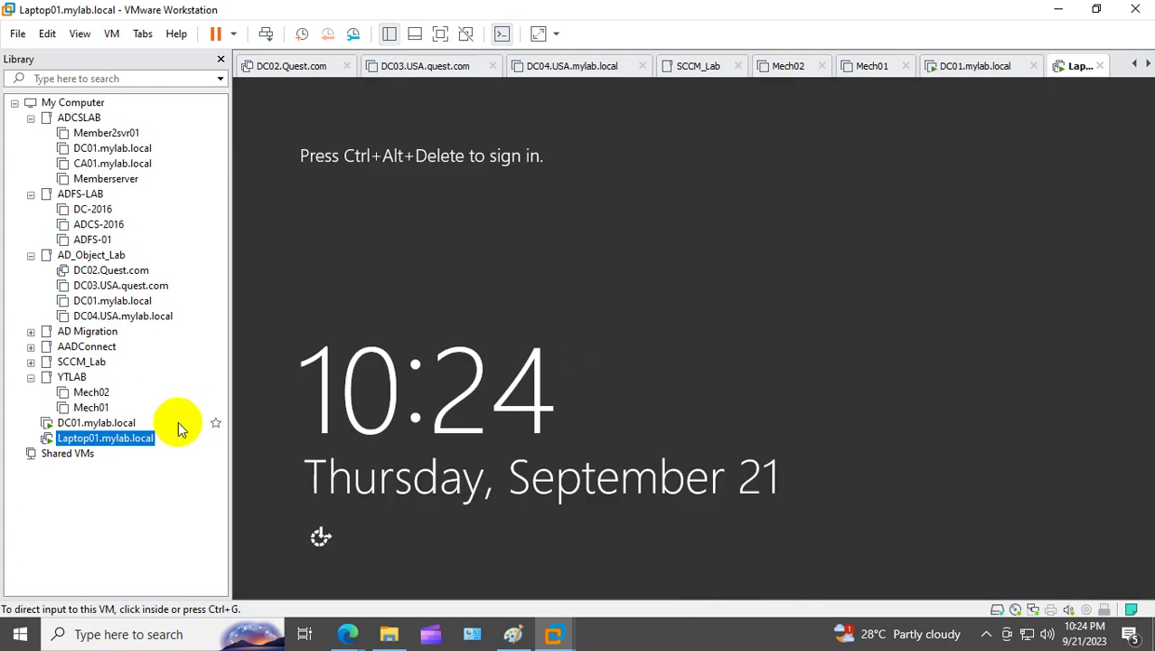
# Step: Sign back in to Laptop01 with the account password and cancel the Shutdown Event Tracker
pyautogui.rightClick(134, 449)
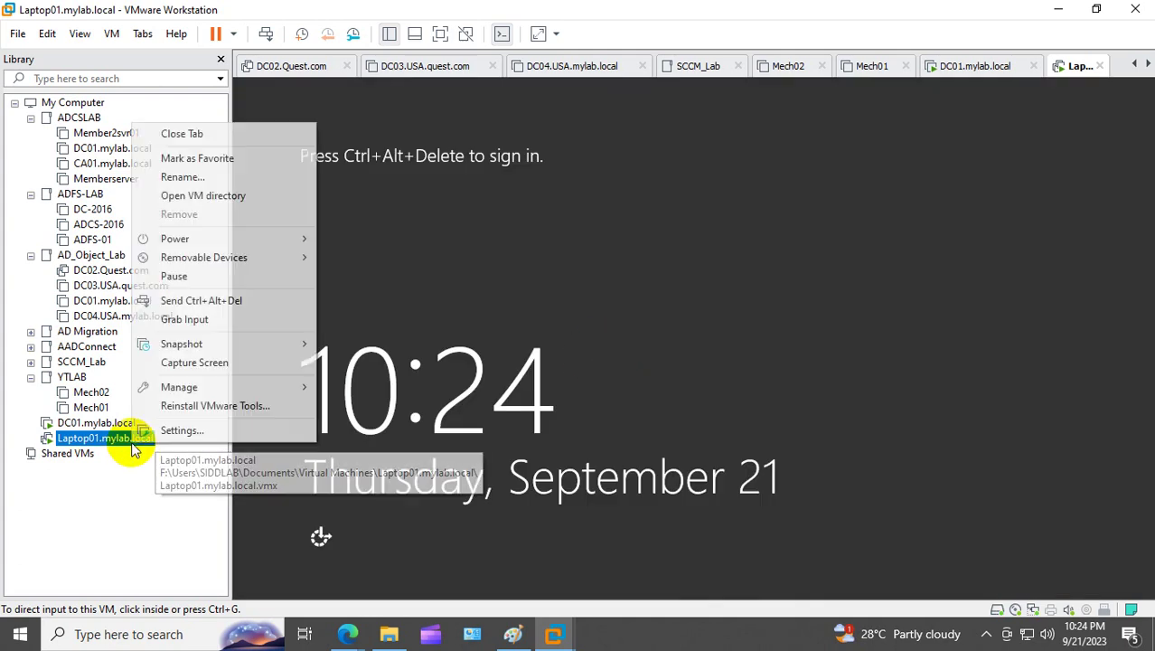
pyautogui.click(242, 301)
pyautogui.click(697, 242)
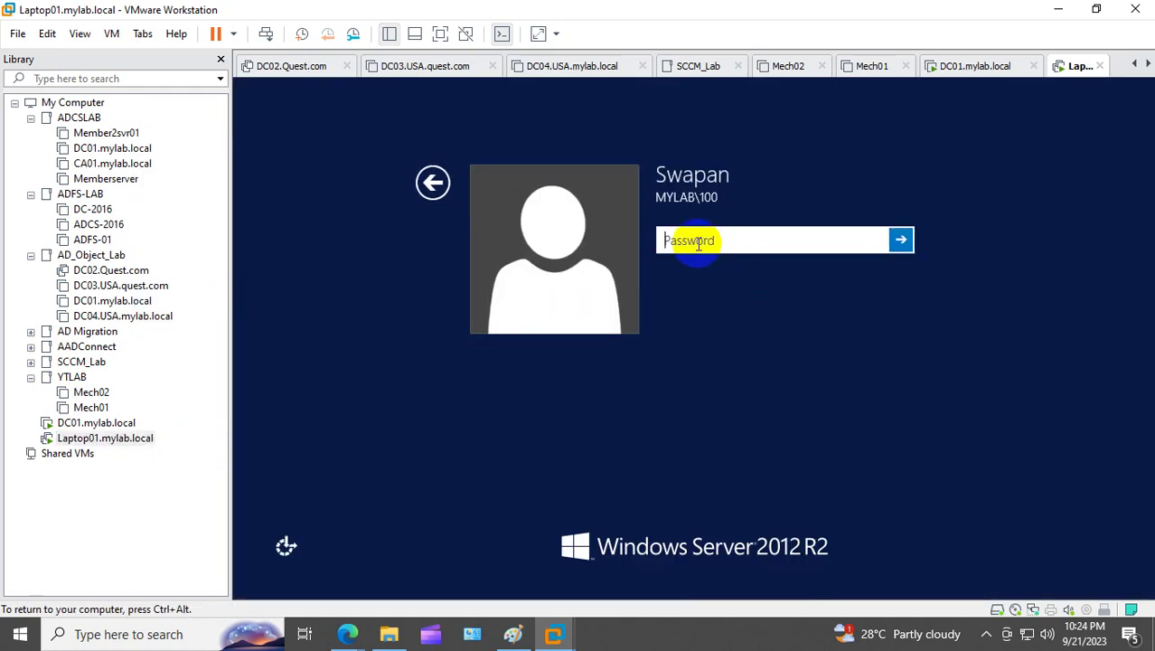
pyautogui.write('••••••••••••••')
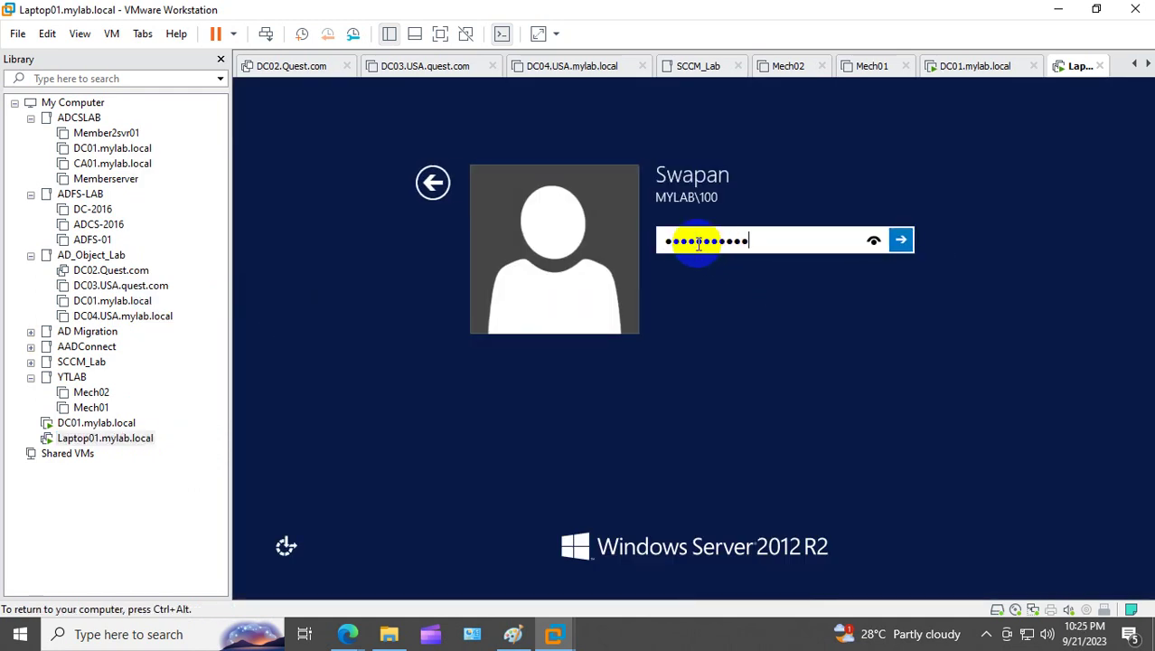
pyautogui.press('Return')
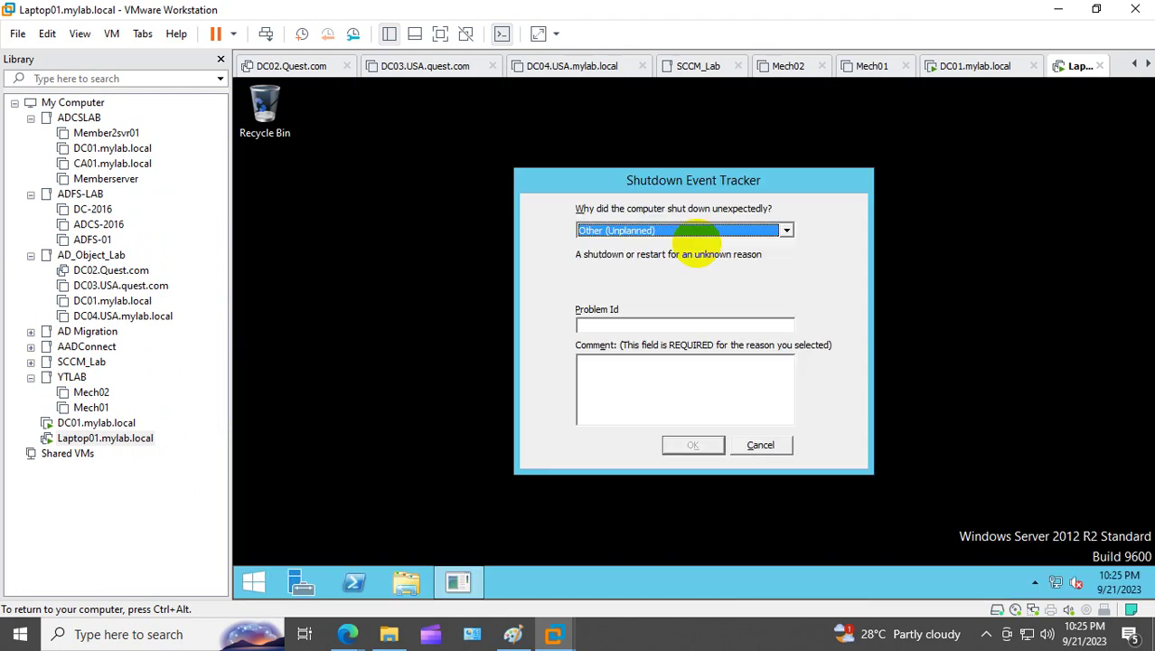
pyautogui.click(778, 443)
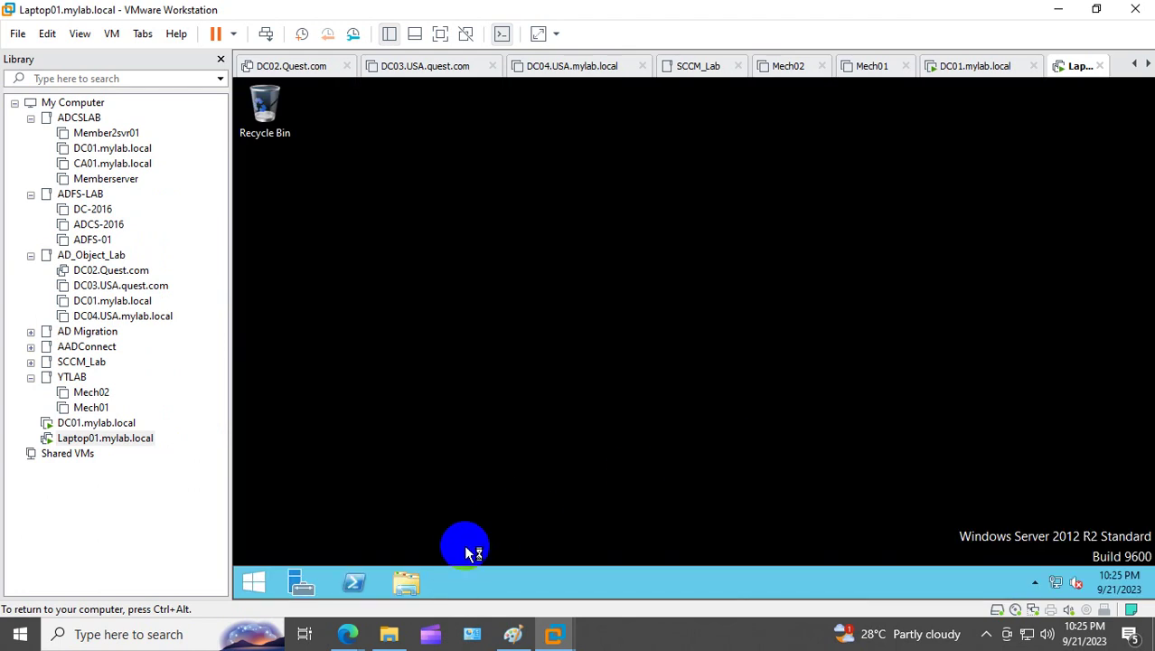
# Step: Run gpupdate /force in Laptop01's PowerShell, fixing the 'fprce' typo and closing the VMware Tools notice
pyautogui.click(355, 582)
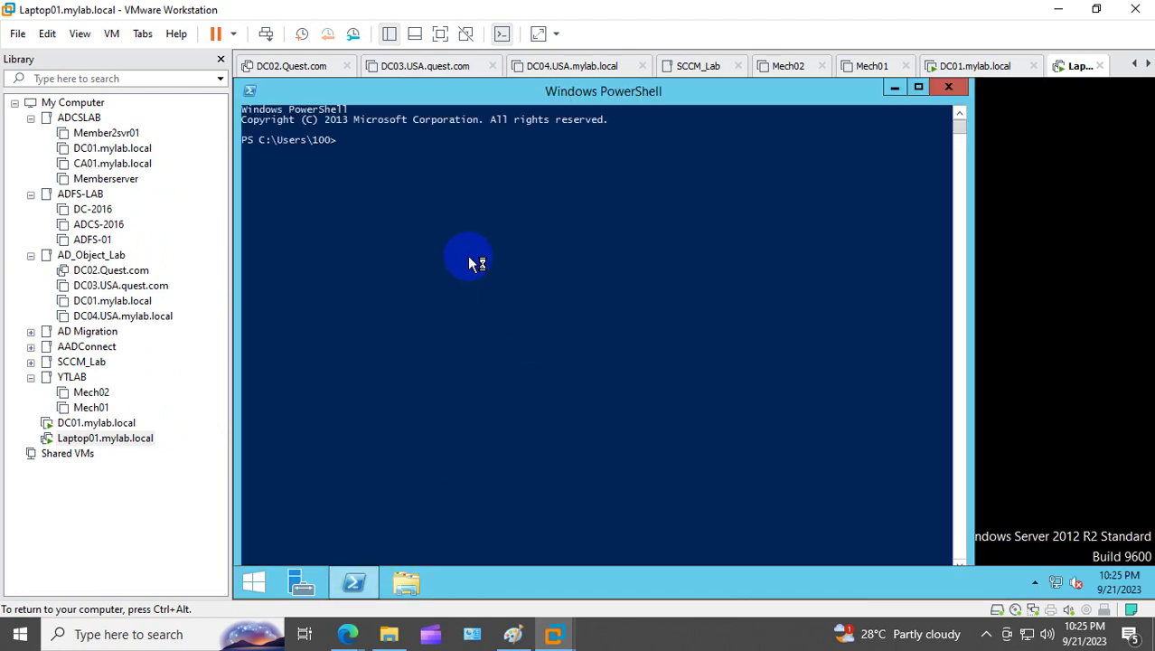
pyautogui.click(459, 246)
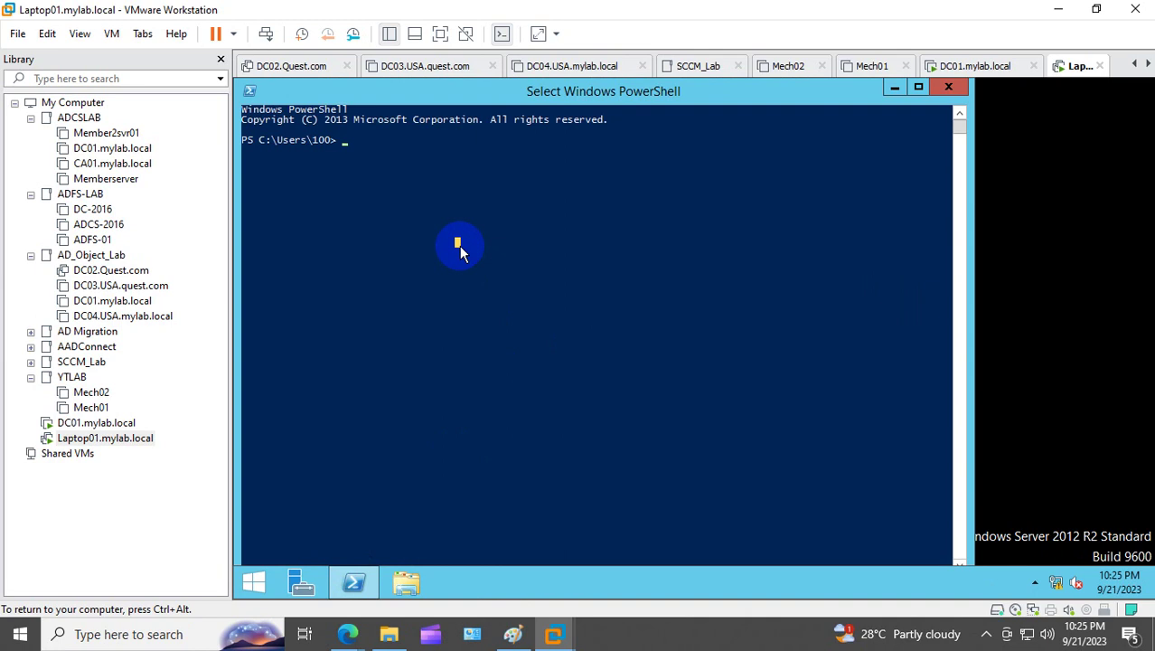
pyautogui.write('gpupdat')
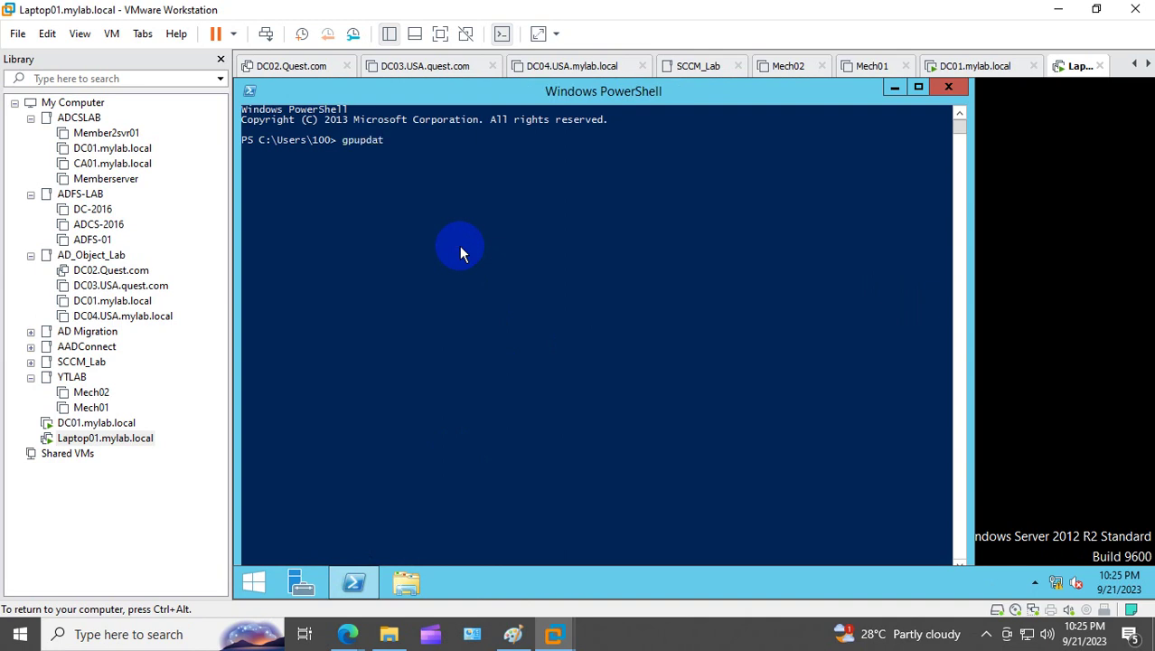
pyautogui.write('e /fprce')
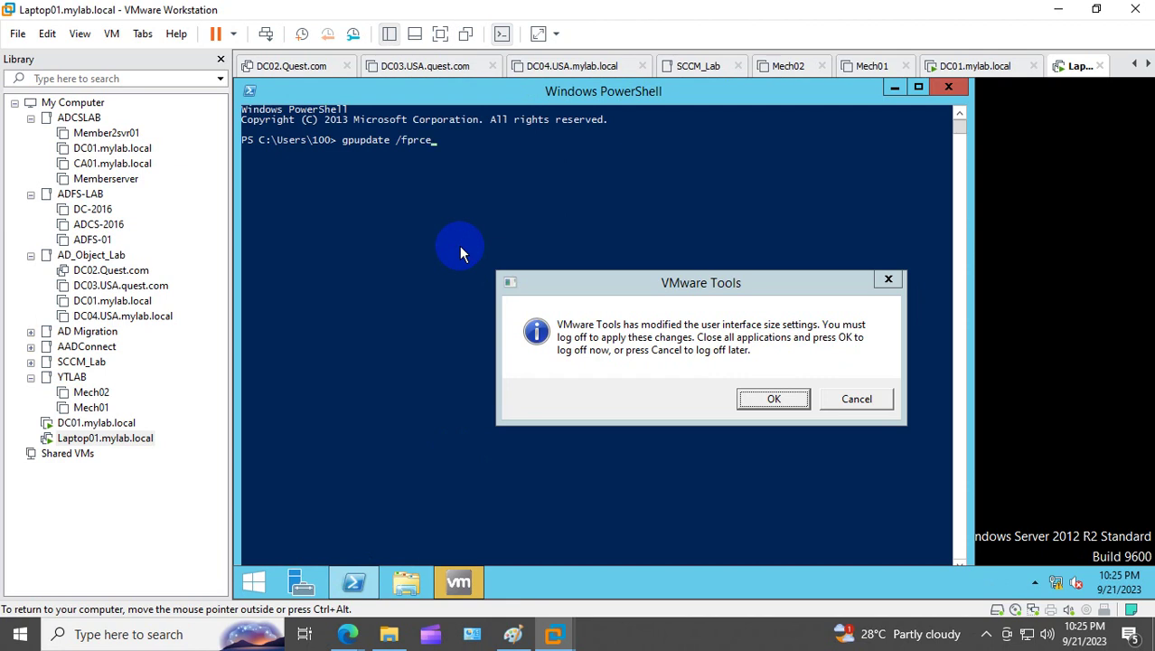
pyautogui.click(888, 279)
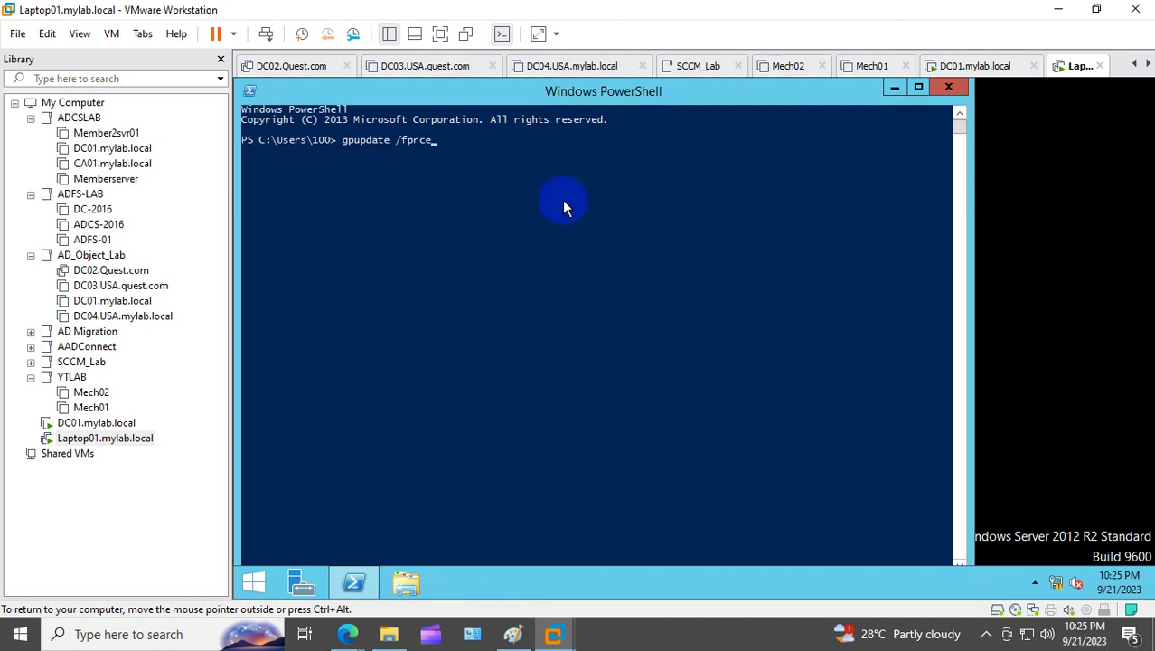
pyautogui.press('BackSpace')
pyautogui.press('BackSpace')
pyautogui.press('BackSpace')
pyautogui.press('BackSpace')
pyautogui.write('orce')
pyautogui.press('Return')
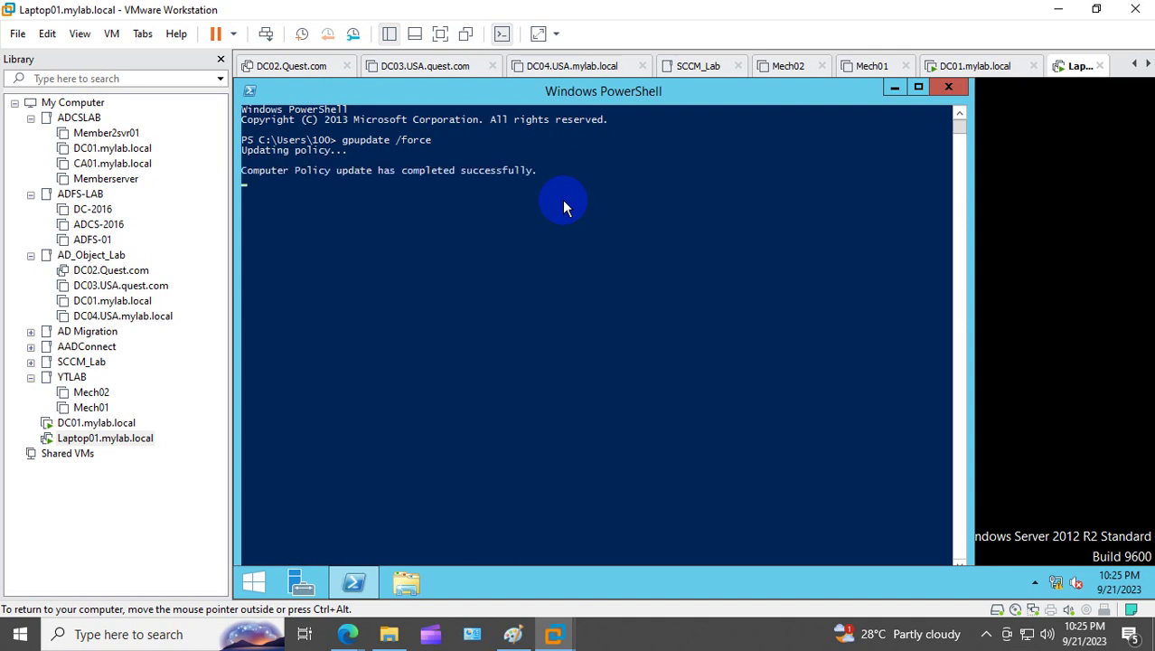
# Step: On Laptop01, run firewall.cpl and authenticate as administrator to change the firewall on/off settings
pyautogui.rightClick(267, 596)
pyautogui.click(361, 526)
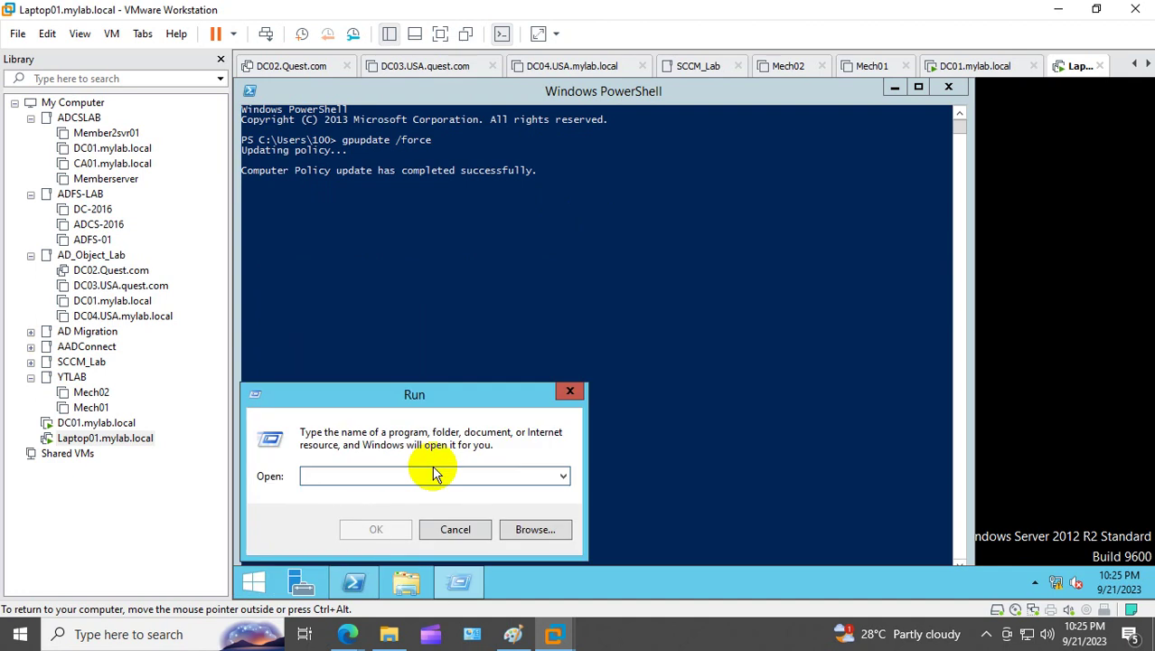
pyautogui.write('firewall')
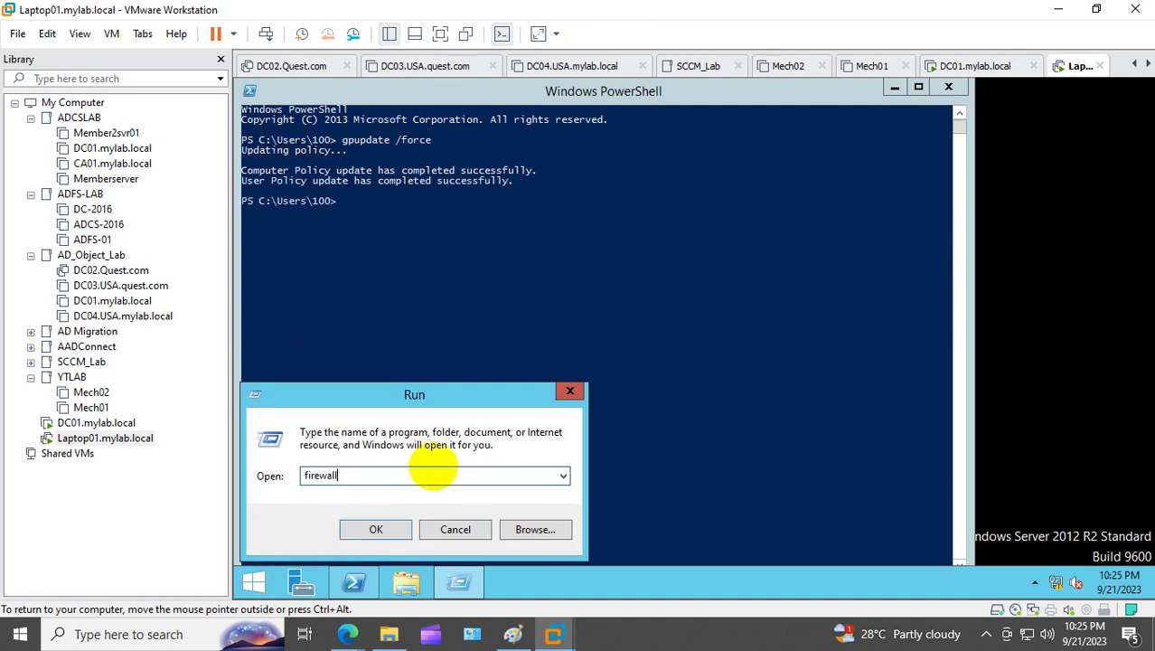
pyautogui.write('.cpl')
pyautogui.press('Return')
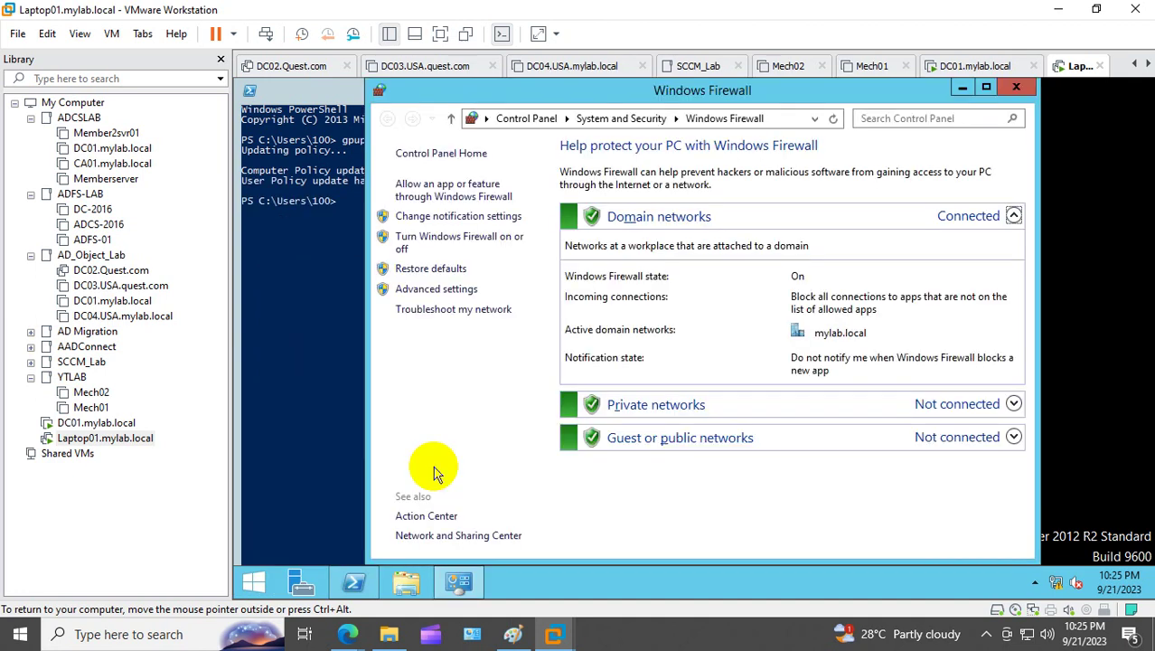
pyautogui.click(455, 242)
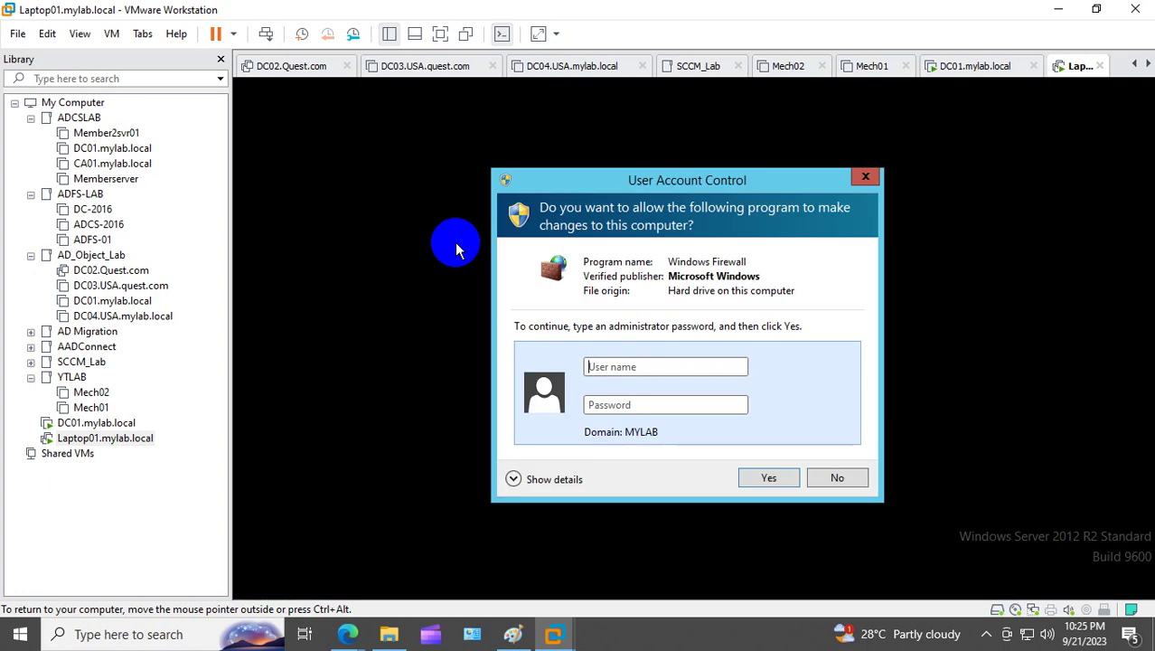
pyautogui.click(629, 368)
pyautogui.write('s')
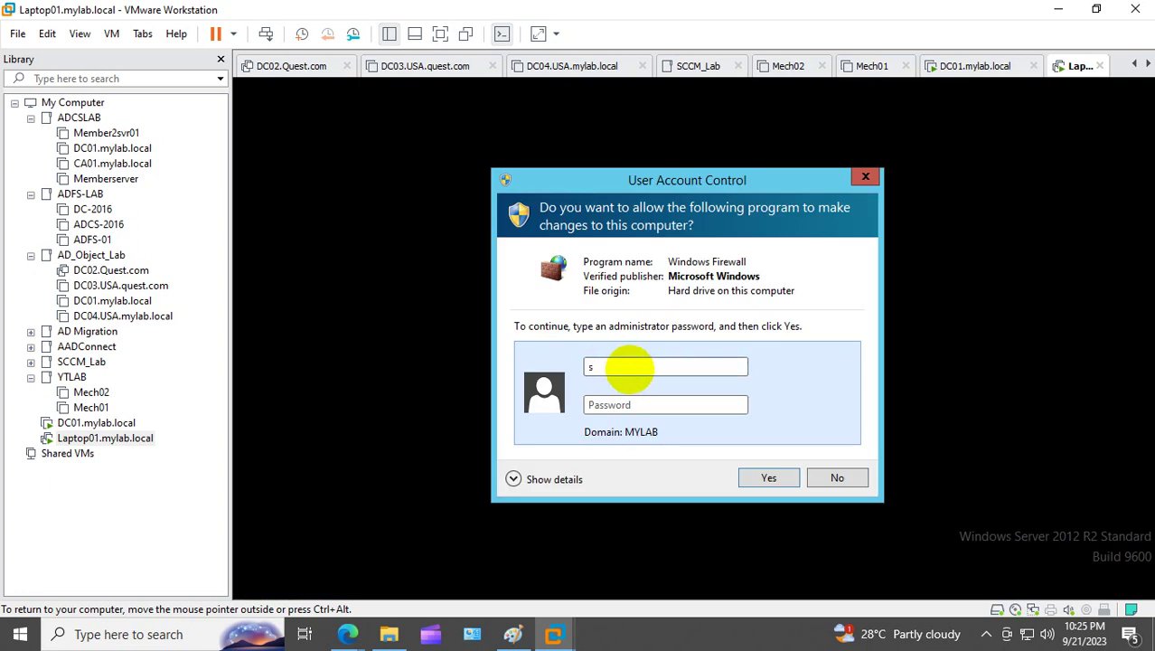
pyautogui.write('iddr')
pyautogui.press('Tab')
pyautogui.write('••••••••••••')
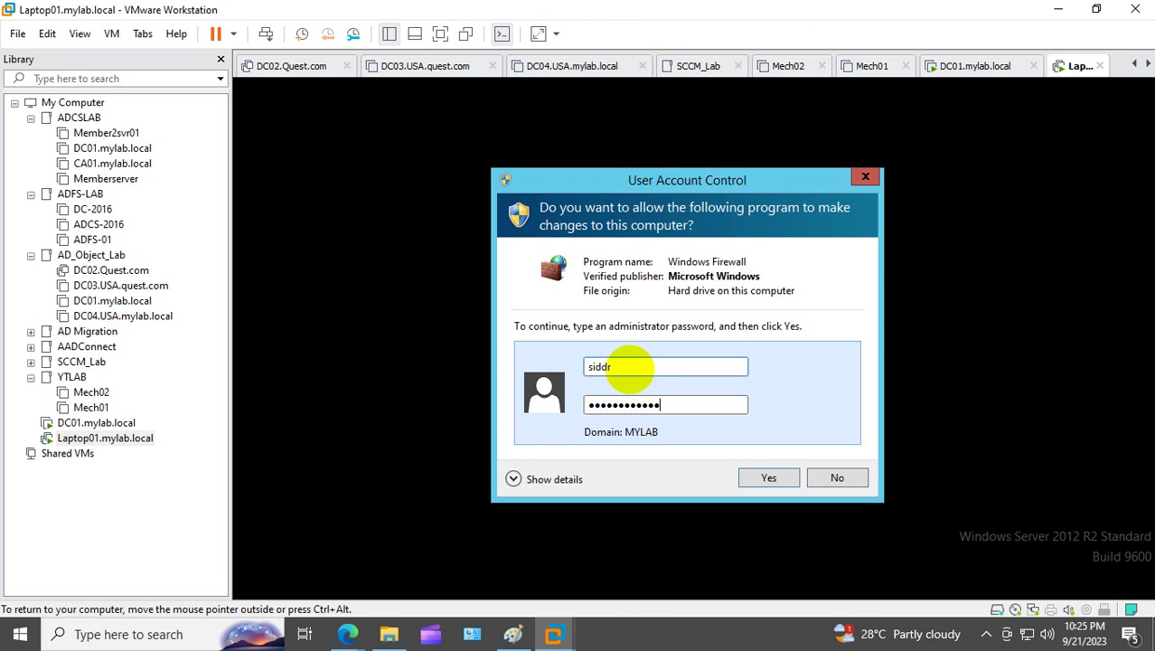
pyautogui.press('Return')
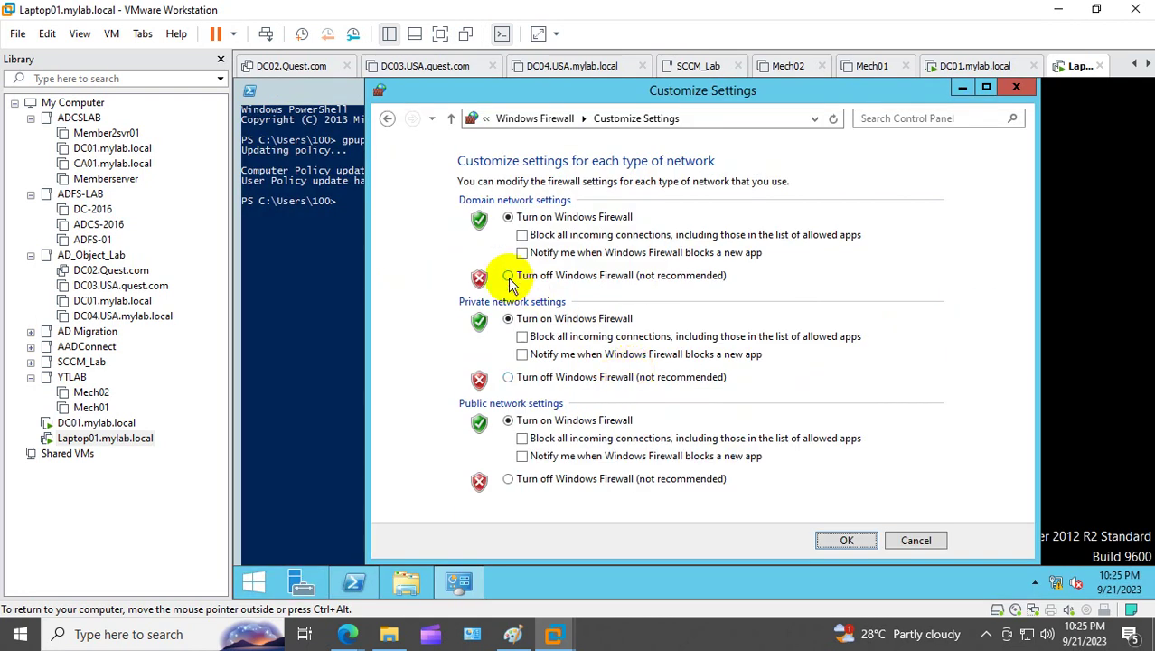
# Step: Turn the firewall off for domain, private and public networks, then switch to DC01.mylab.local
pyautogui.click(508, 276)
pyautogui.click(508, 376)
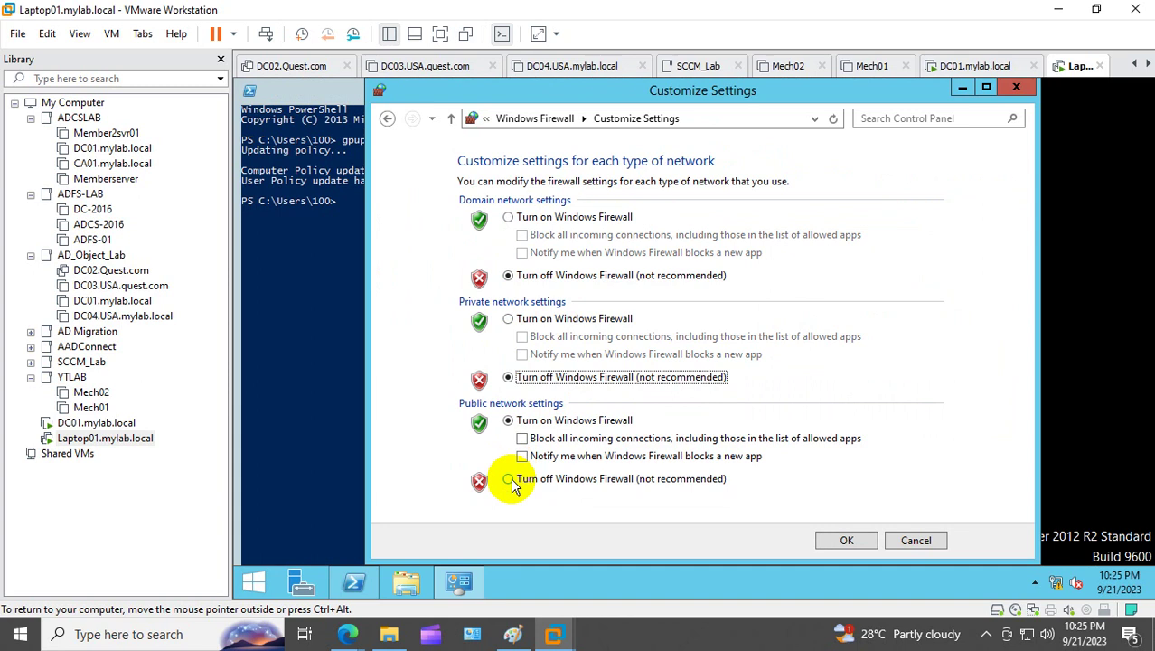
pyautogui.click(508, 479)
pyautogui.click(846, 540)
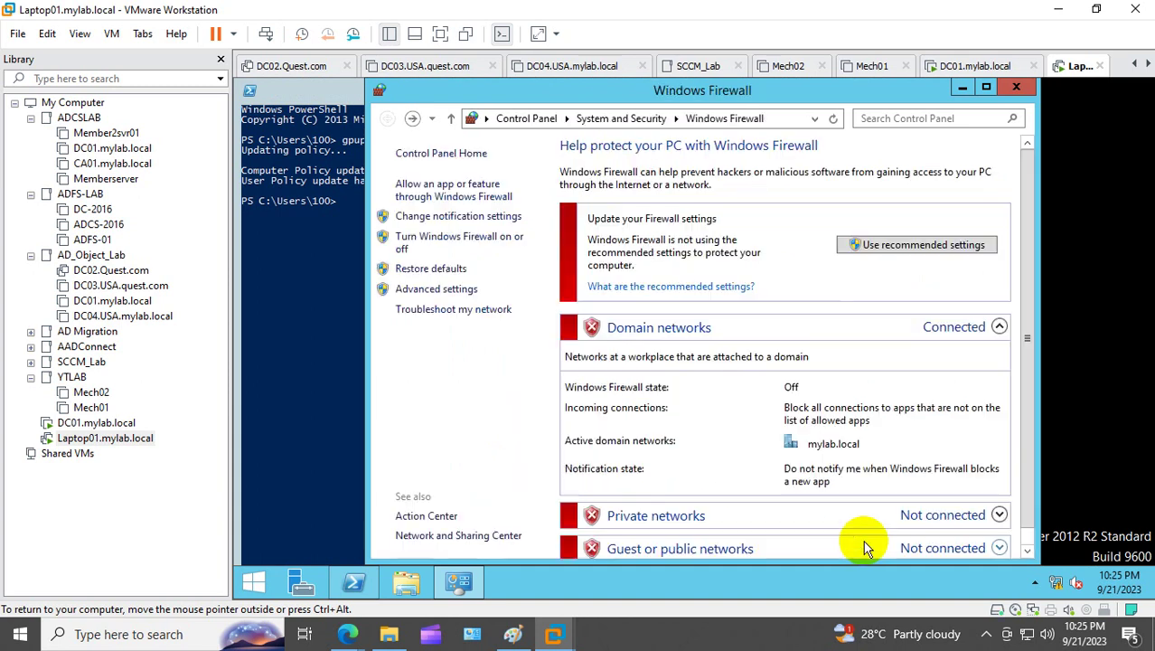
pyautogui.click(1016, 87)
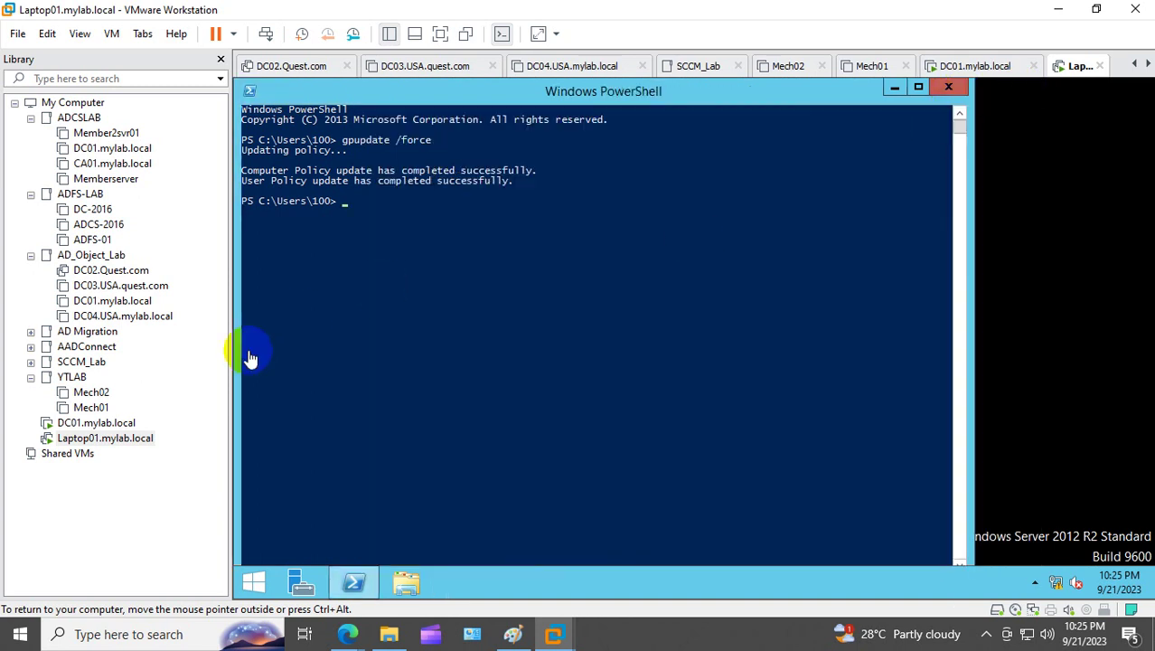
pyautogui.click(106, 423)
pyautogui.click(335, 350)
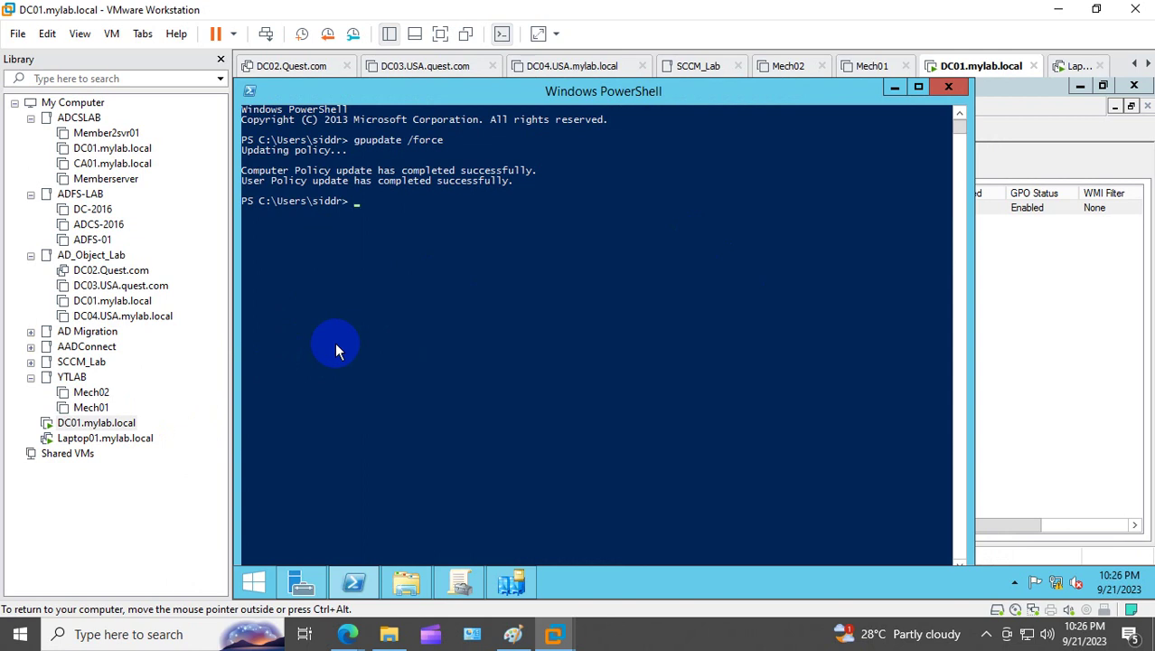
# Step: Run firewall.cpl on DC01, turn off Domain, Private and Public firewalls, and close Firewall and PowerShell
pyautogui.write('firewall.cpl')
pyautogui.press('Return')
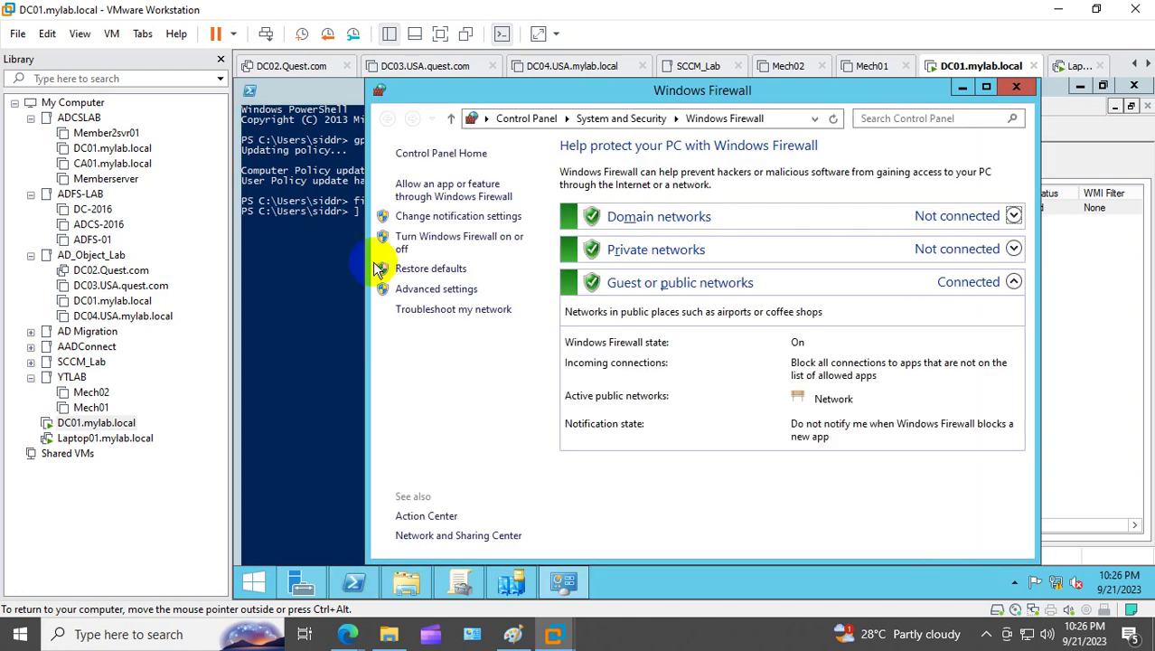
pyautogui.click(442, 238)
pyautogui.click(508, 275)
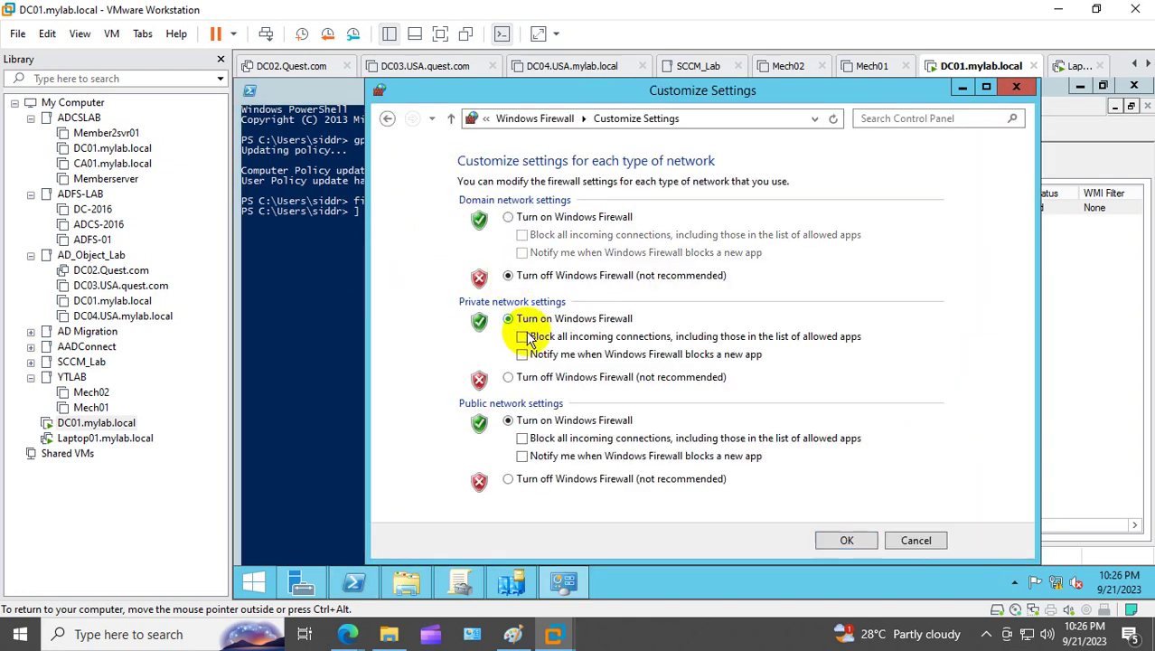
pyautogui.click(508, 377)
pyautogui.click(508, 479)
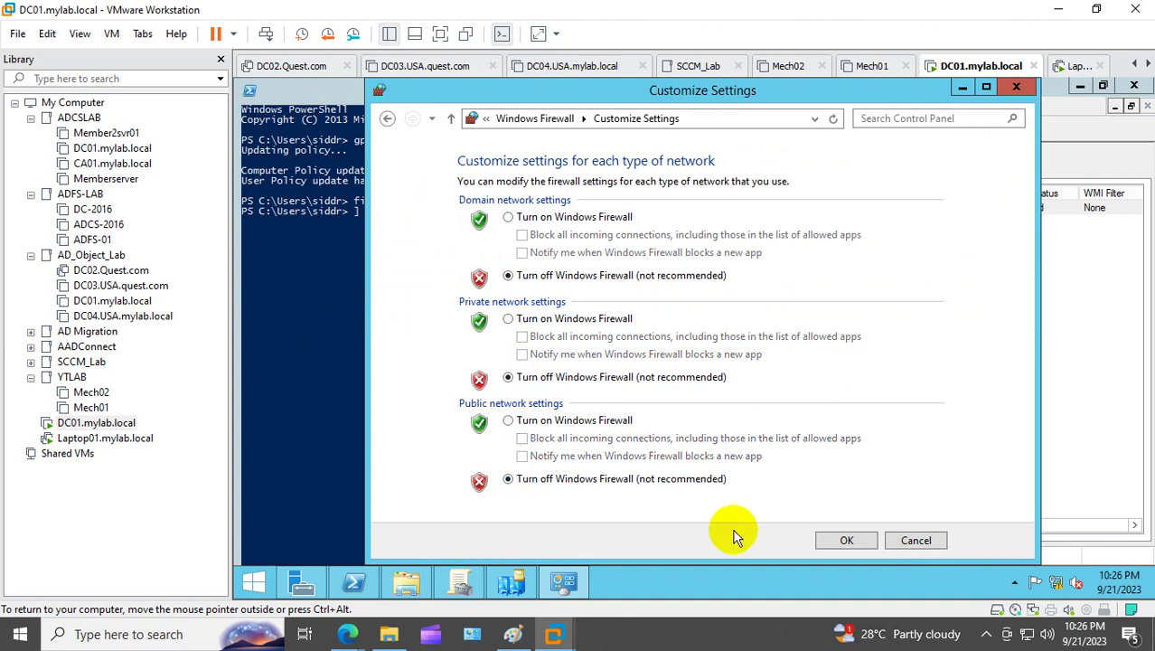
pyautogui.click(846, 540)
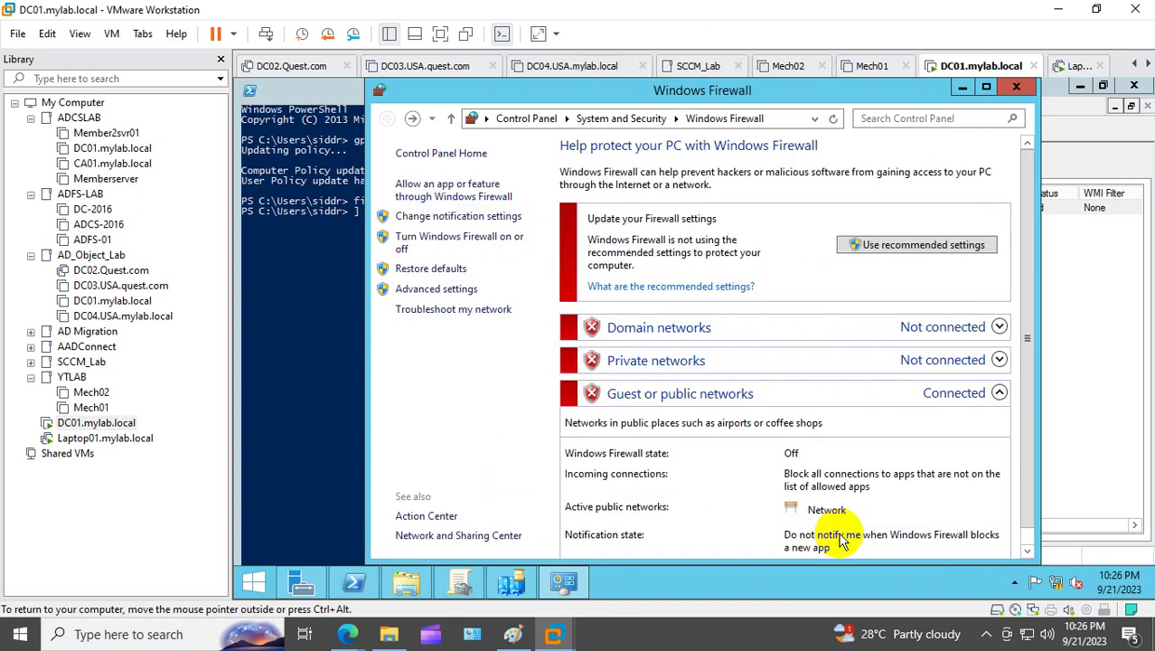
pyautogui.click(1014, 88)
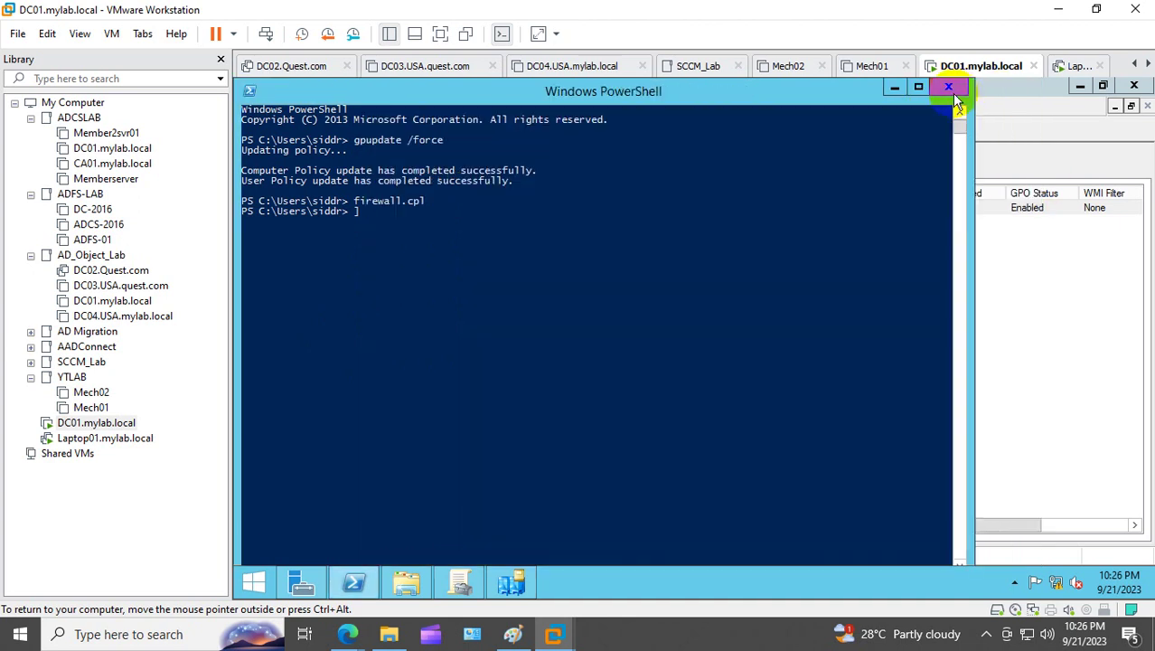
pyautogui.click(959, 95)
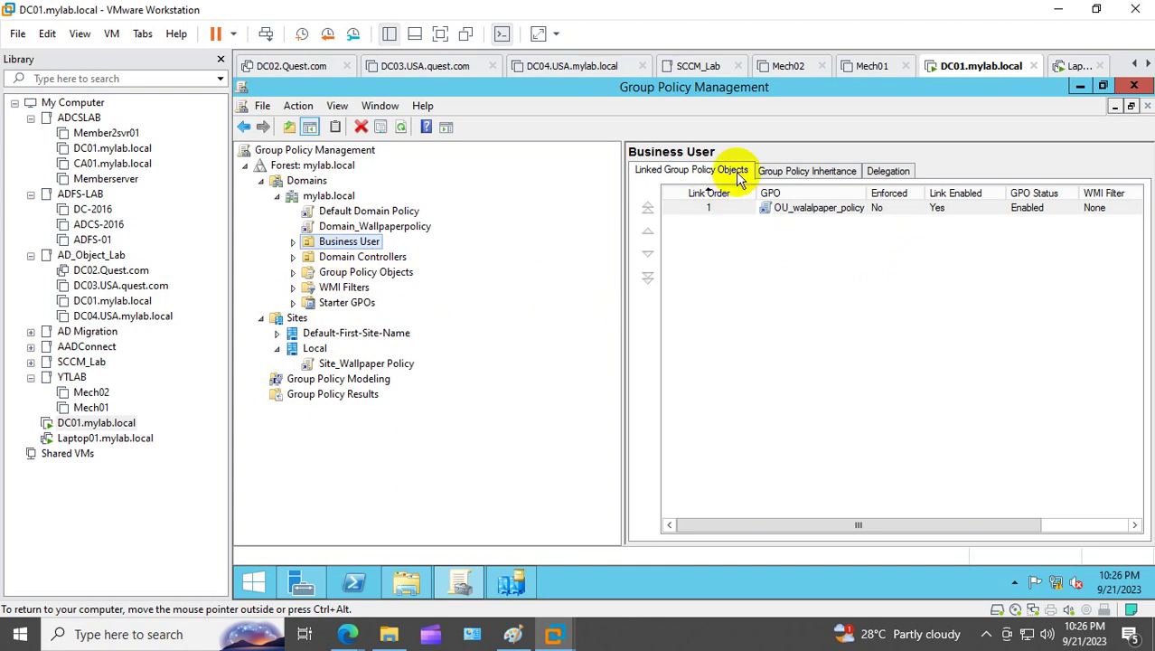
# Step: Widen the GPO column on Business User's Group Policy Inheritance tab and review OU_walalpaper_policy, Default Domain Policy, Domain_Wallpaperpolicy
pyautogui.click(798, 173)
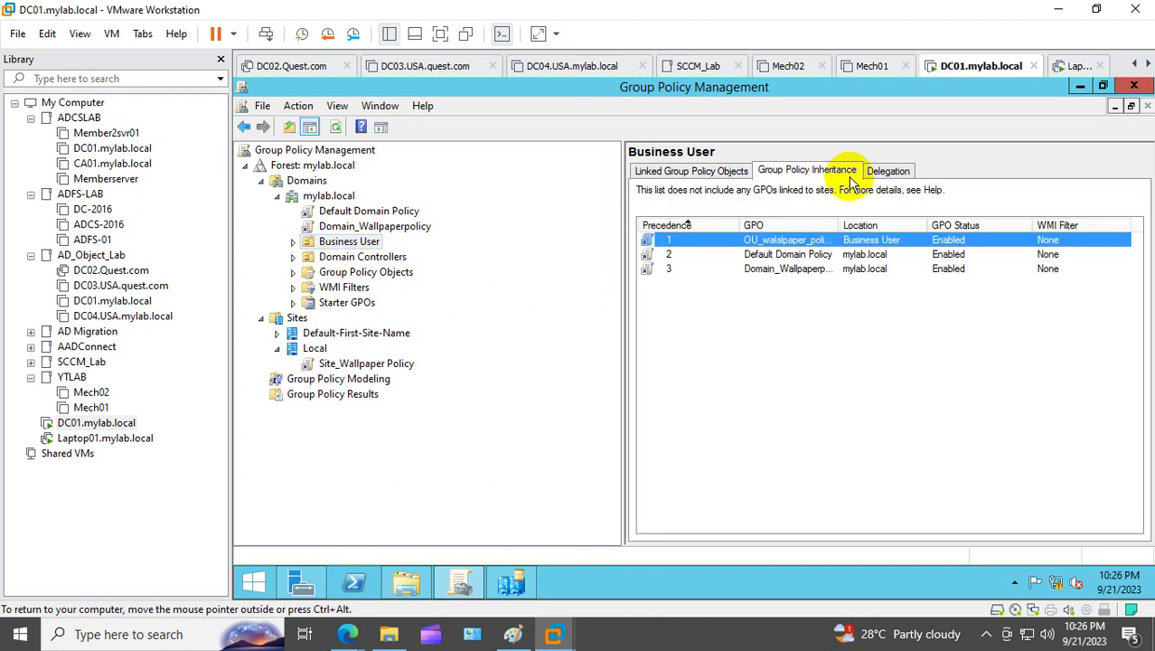
pyautogui.doubleClick(840, 225)
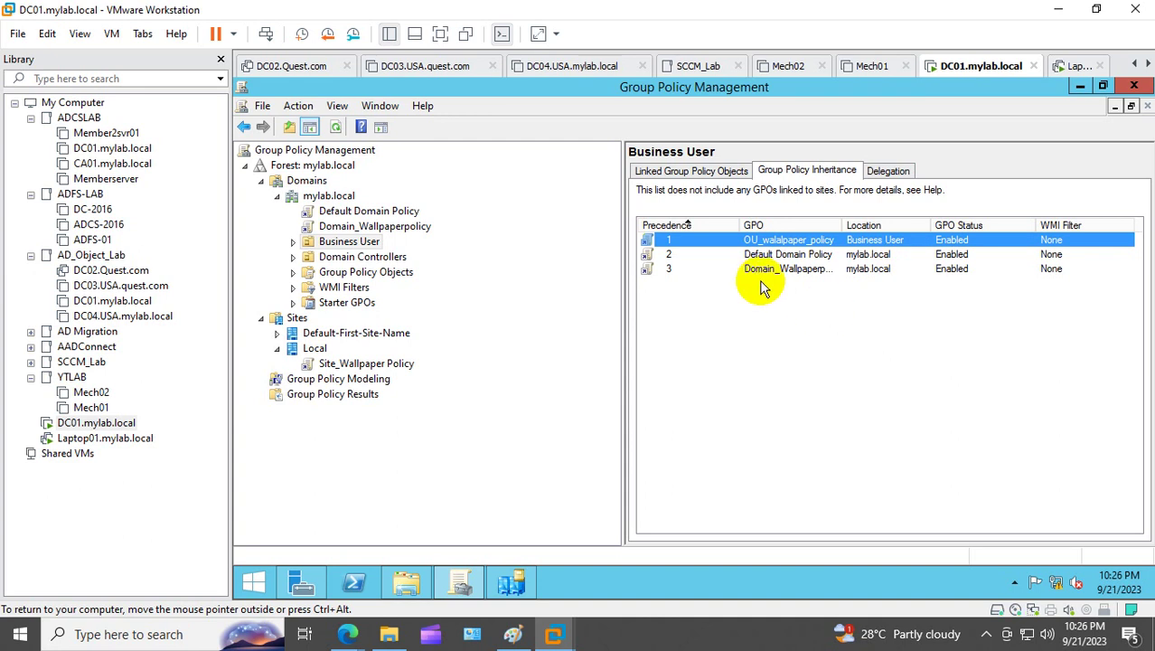
pyautogui.click(750, 256)
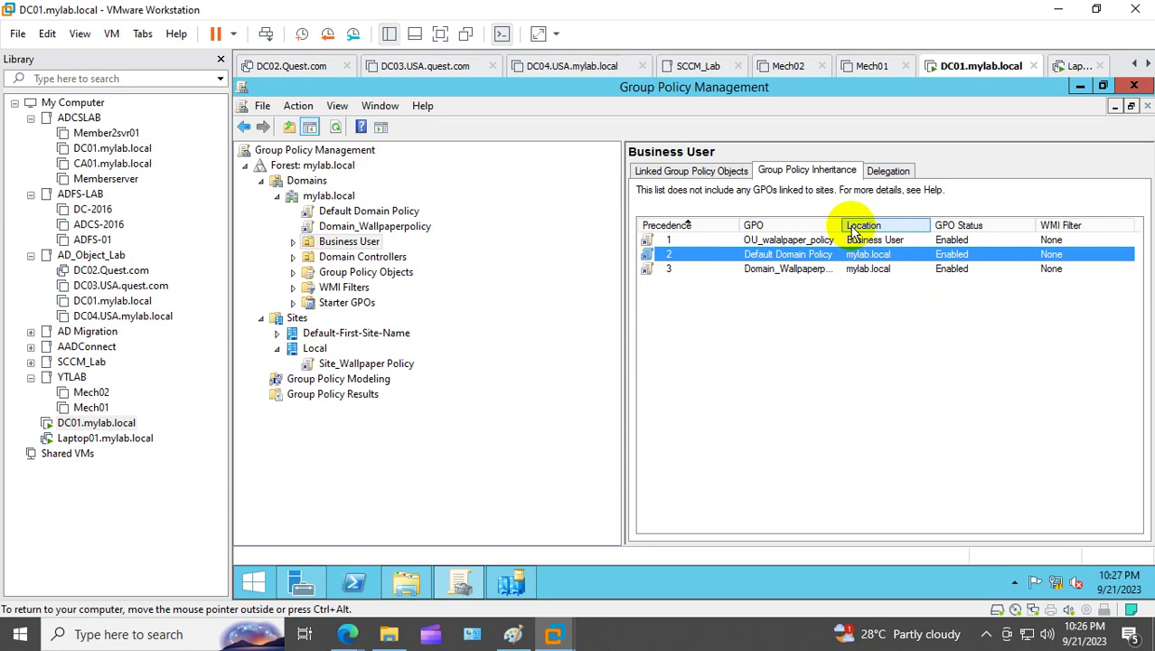
pyautogui.moveTo(845, 219); pyautogui.dragTo(851, 219)
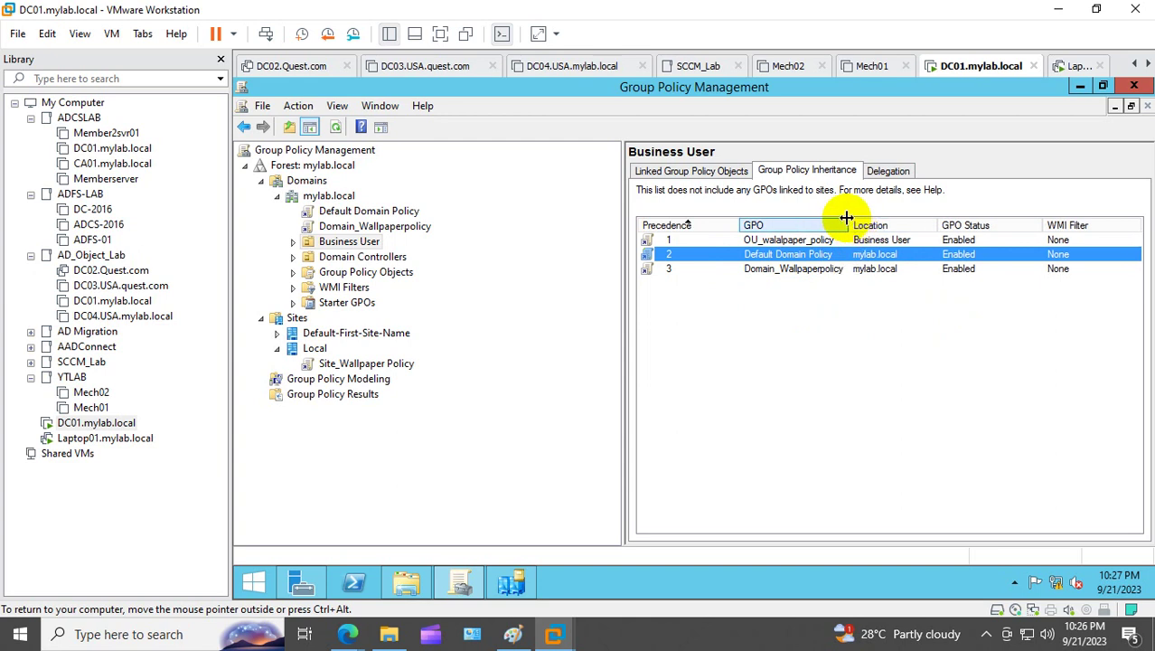
pyautogui.click(796, 280)
pyautogui.click(799, 270)
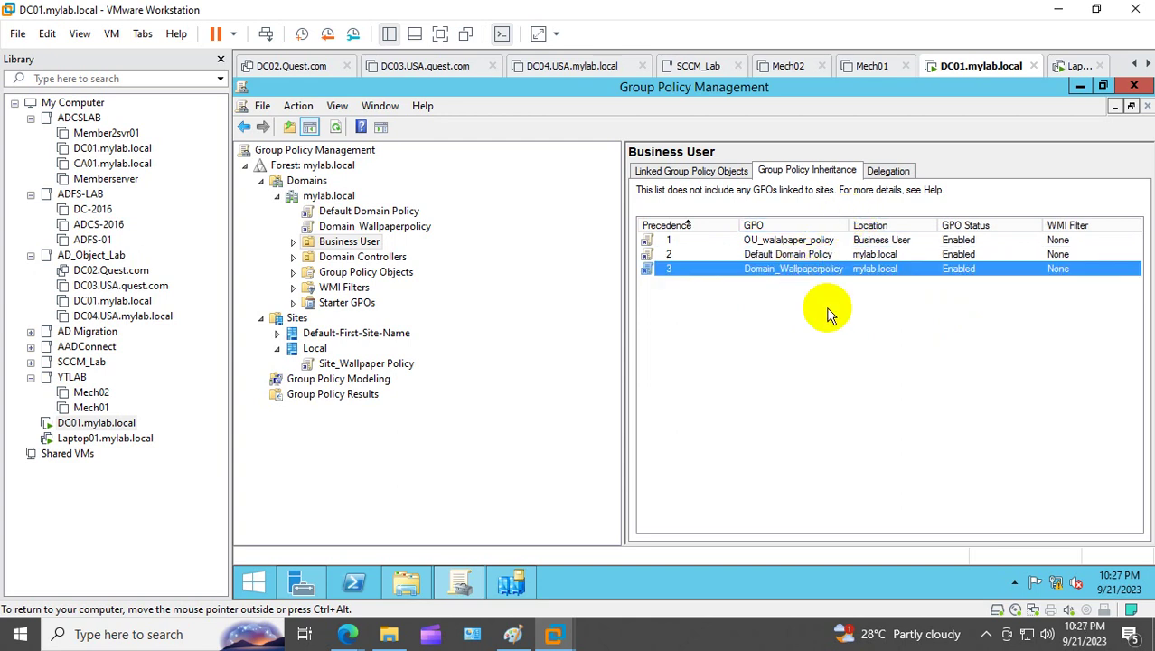
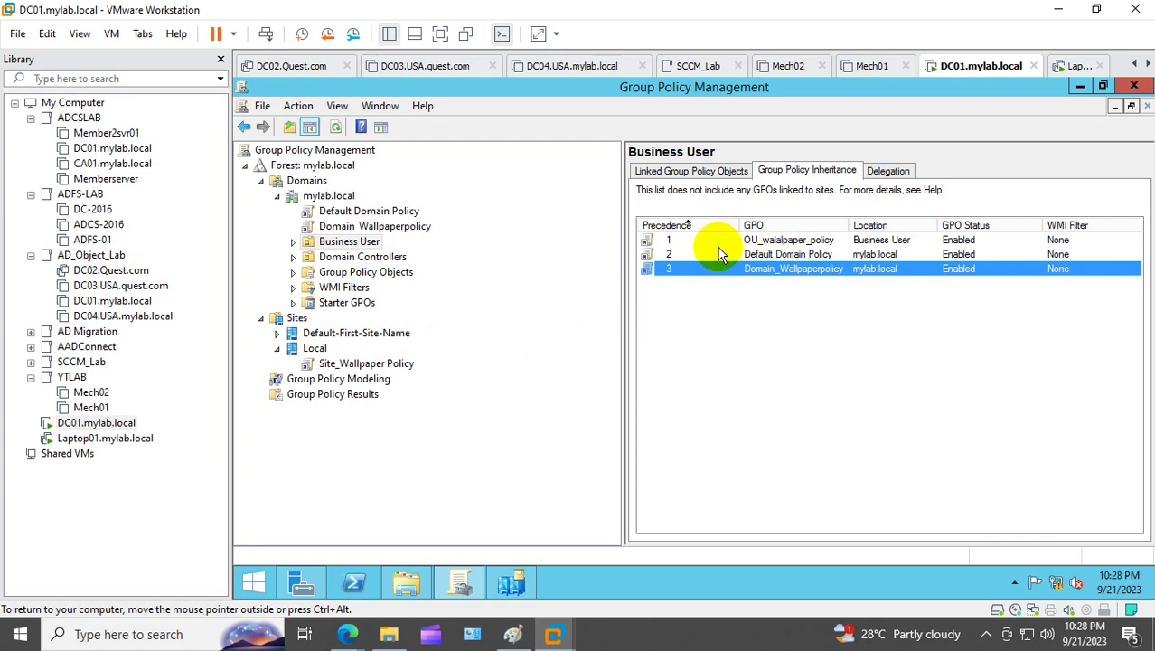
# Step: Check the Group Policy Inheritance order and expand the Business User OU
pyautogui.click(666, 240)
pyautogui.click(668, 254)
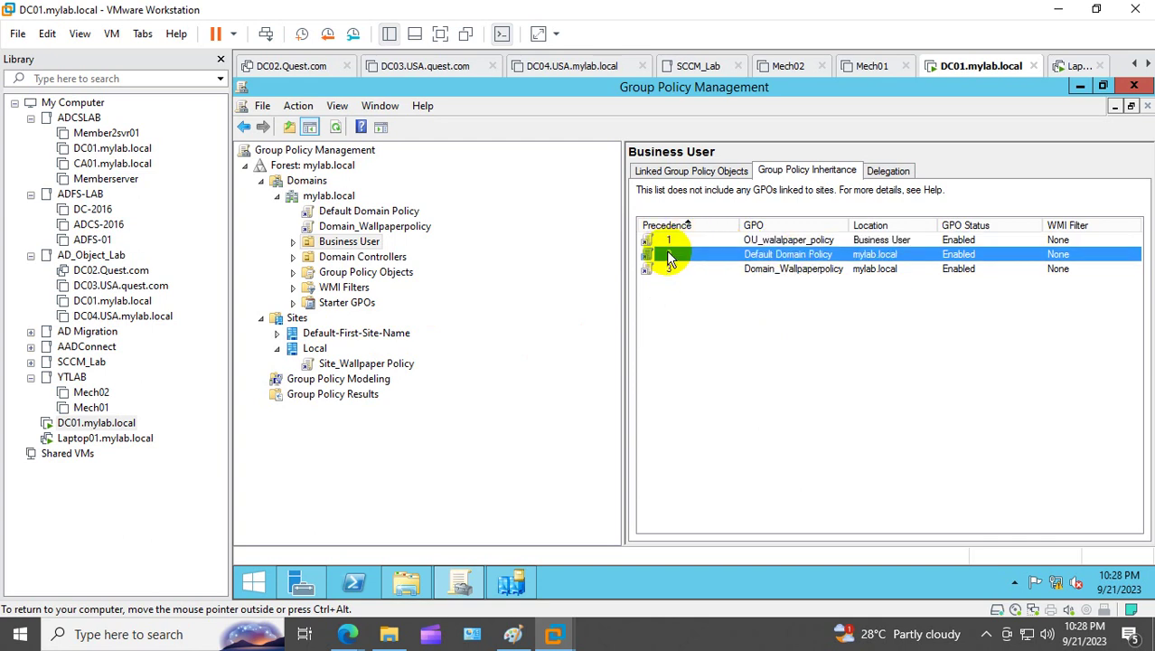
pyautogui.click(668, 239)
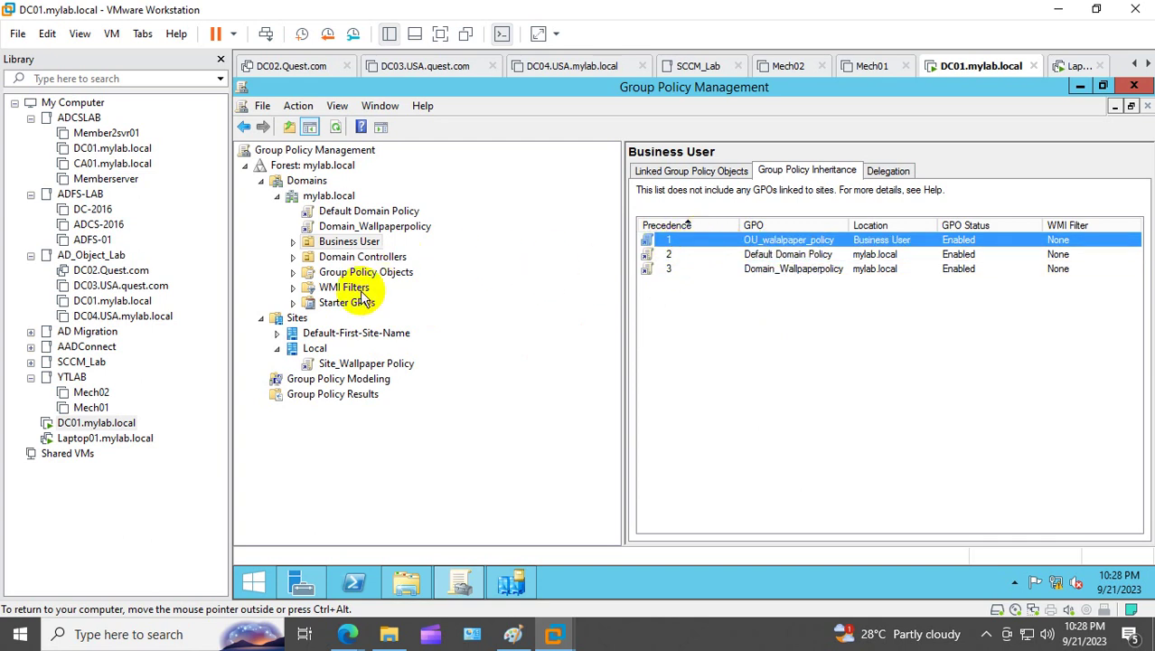
pyautogui.click(292, 257)
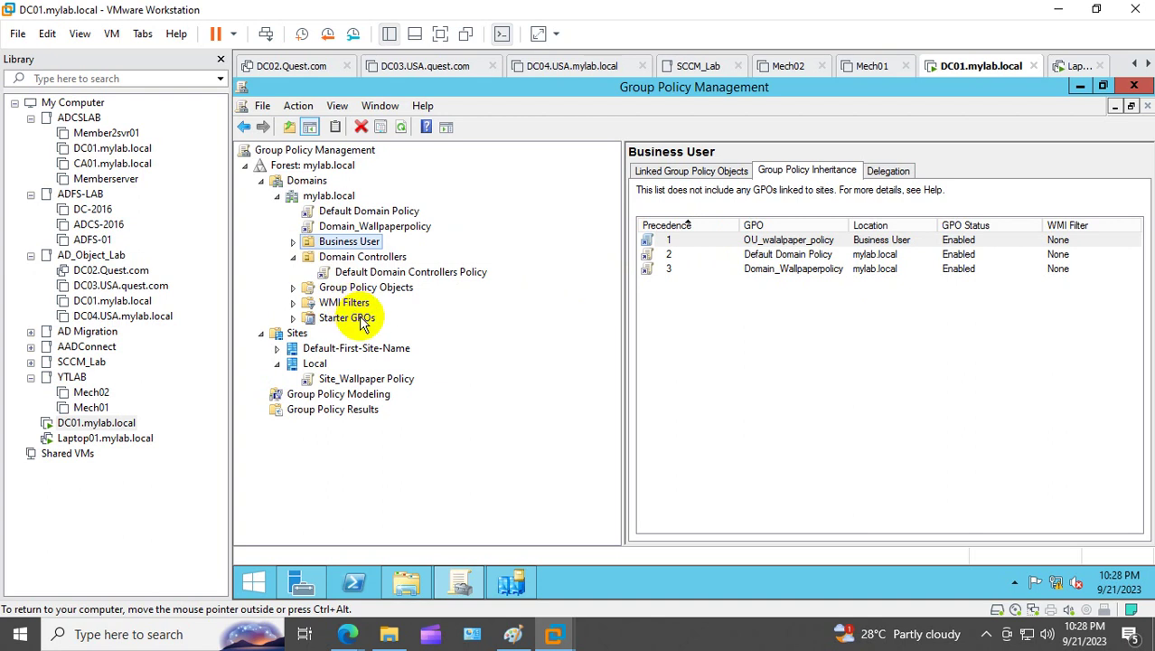
pyautogui.click(292, 242)
# Step: Review OU_walalpaper_policy's settings report showing the NETLOGON\domain.jpg wallpaper path, then return to Laptop01
pyautogui.click(397, 257)
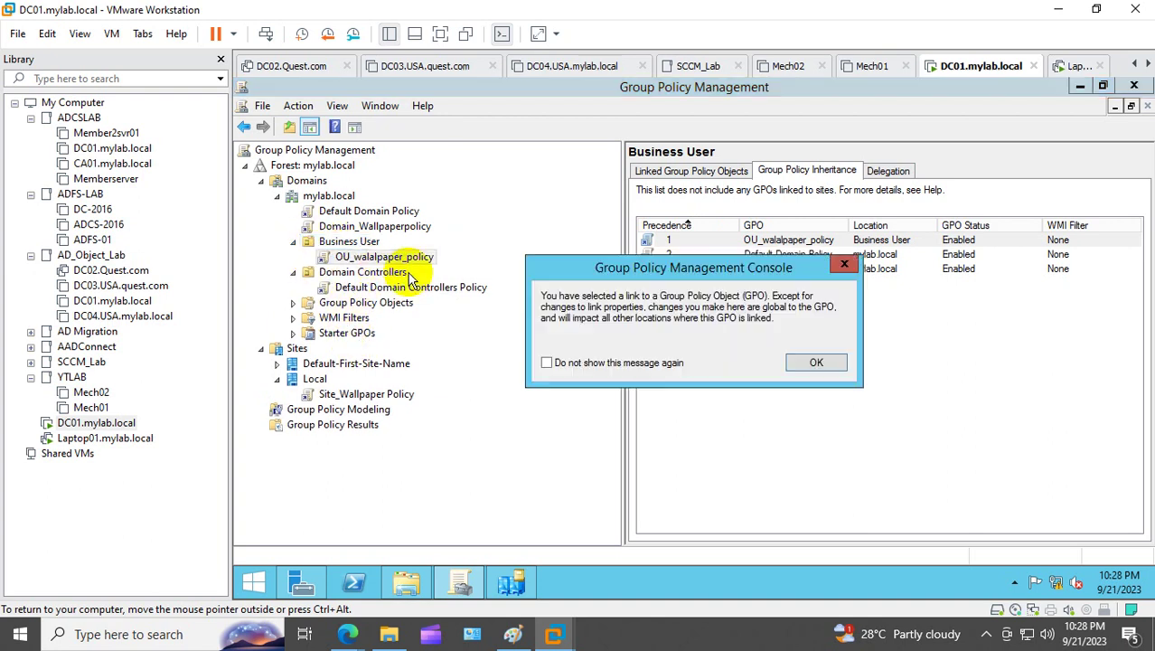
pyautogui.click(816, 362)
pyautogui.click(728, 171)
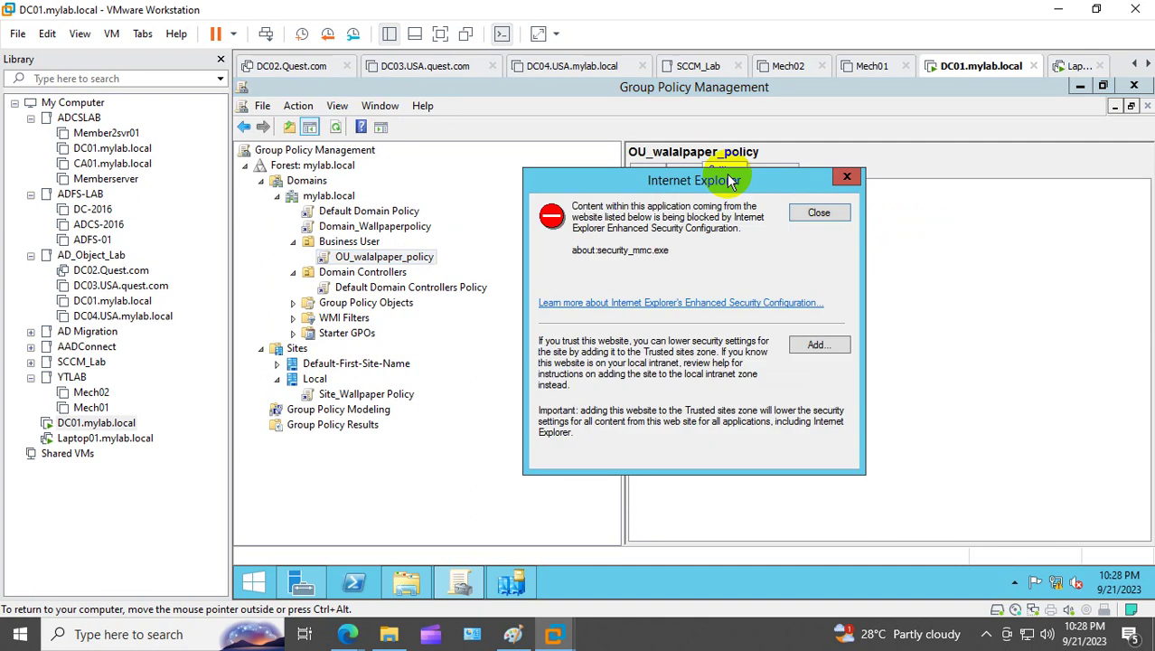
pyautogui.click(818, 212)
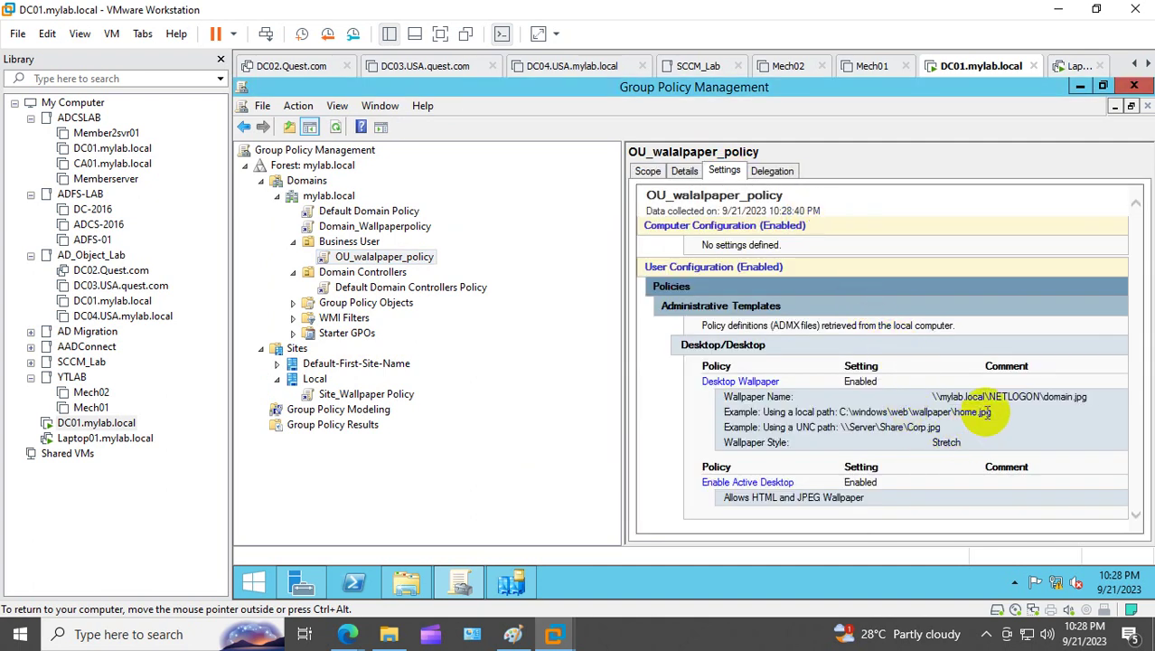
pyautogui.moveTo(1087, 396); pyautogui.dragTo(1006, 406)
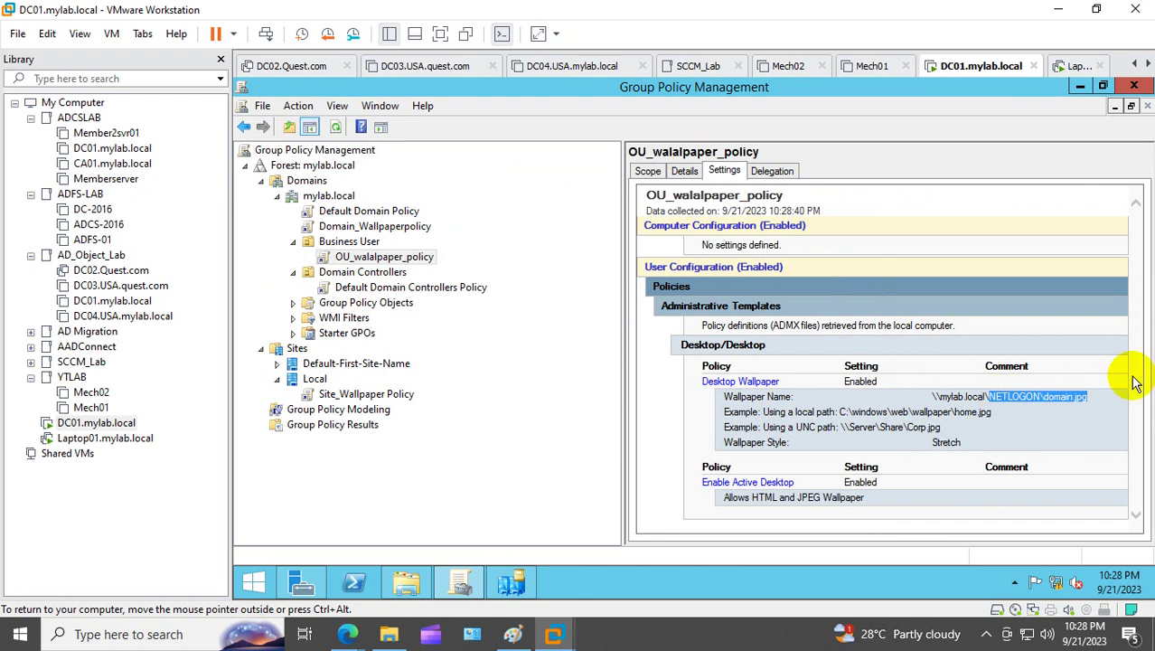
pyautogui.click(1084, 435)
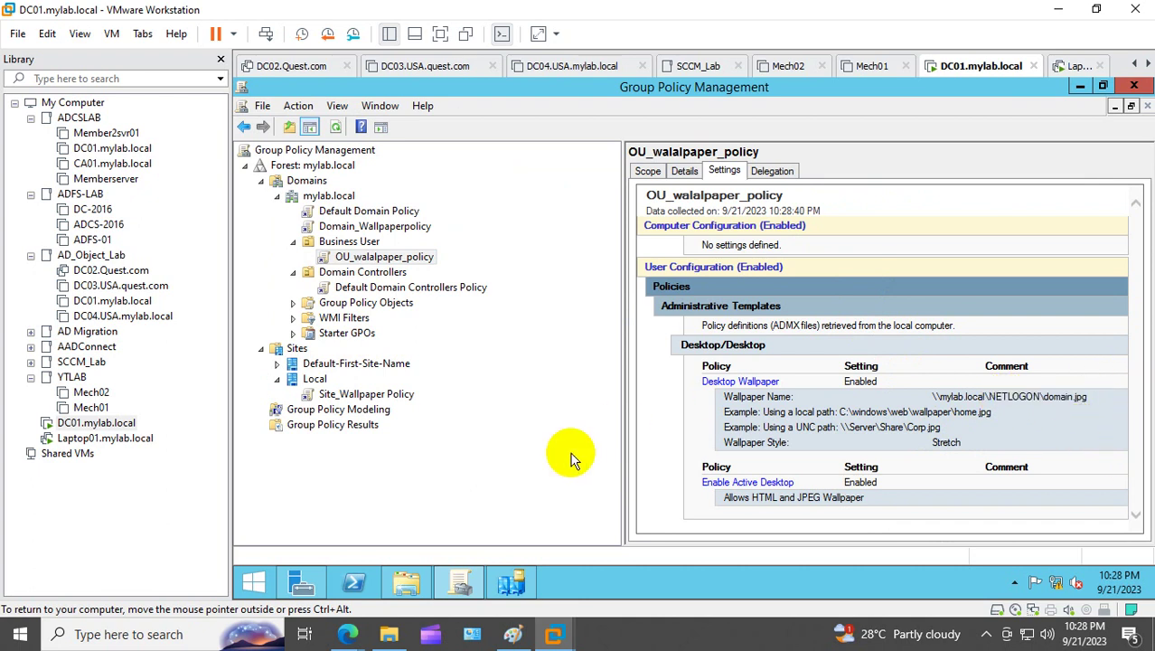
pyautogui.click(145, 442)
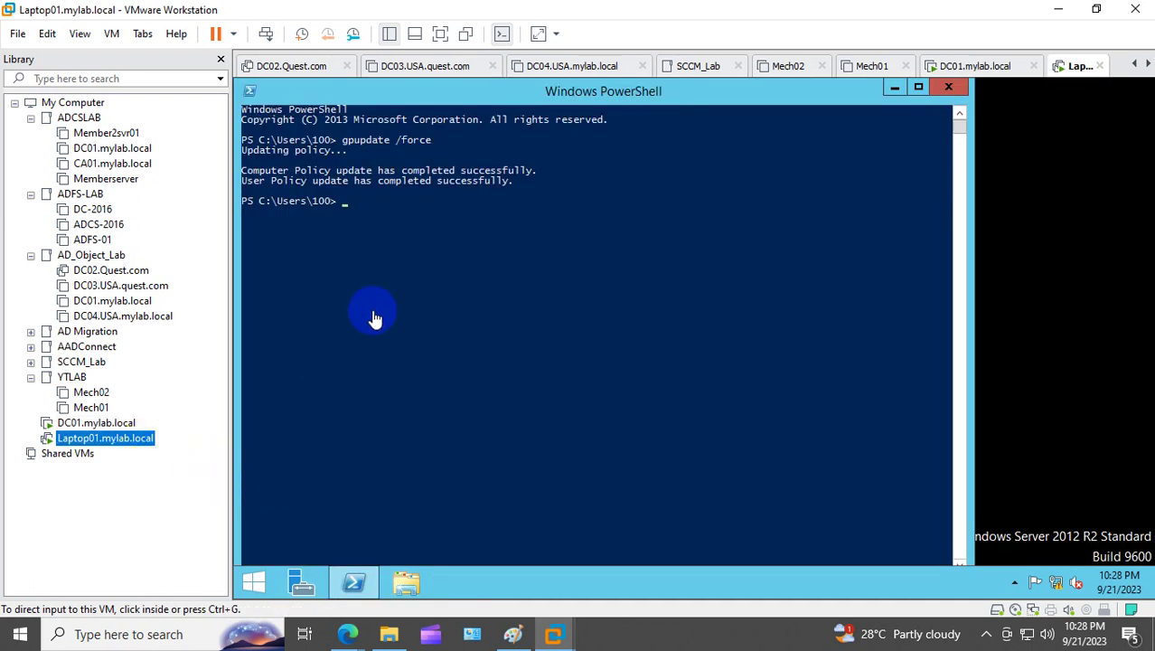
# Step: On DC01, open PowerShell and run gpupdate /force
pyautogui.click(116, 424)
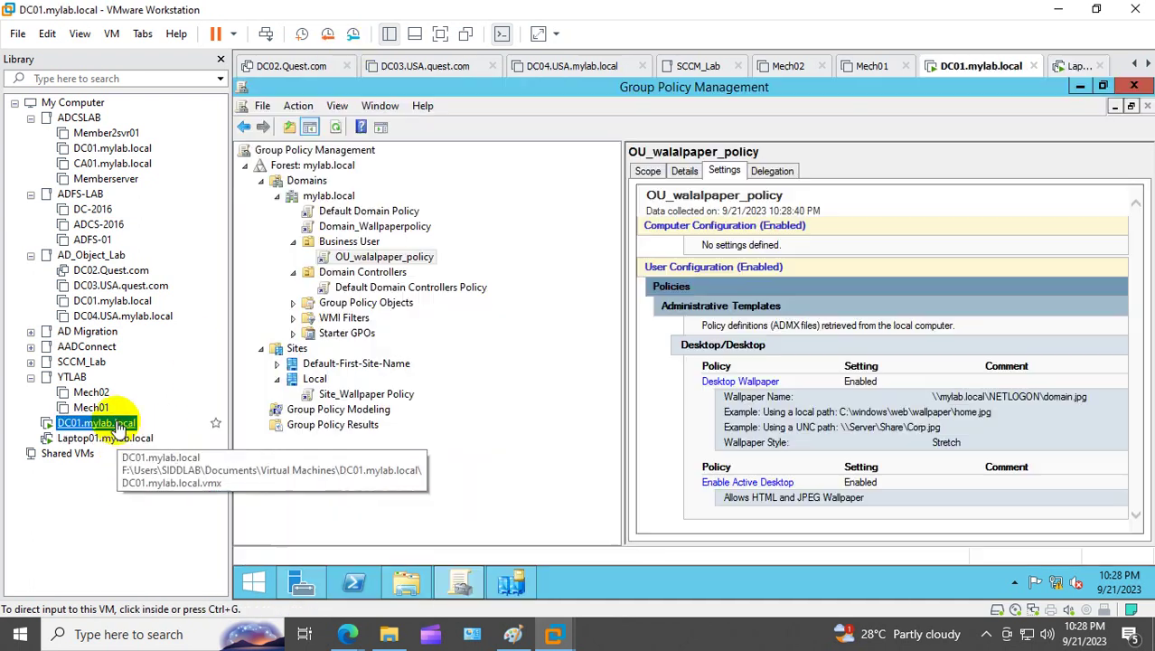
pyautogui.click(353, 581)
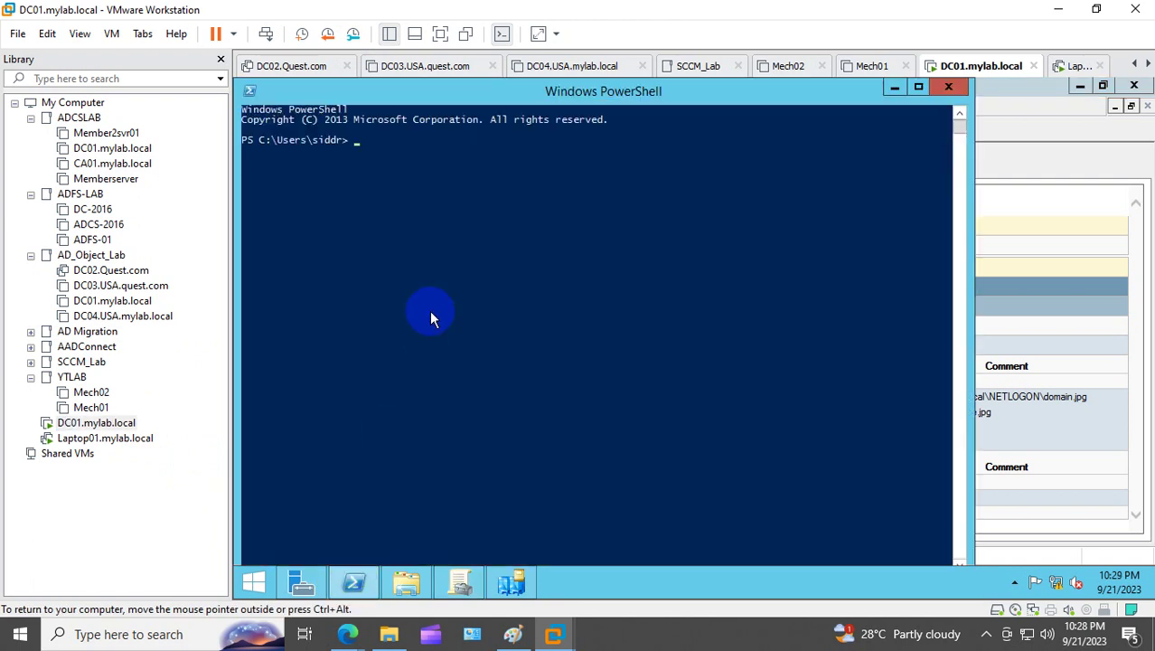
pyautogui.write('gpupdate /force')
pyautogui.press('Return')
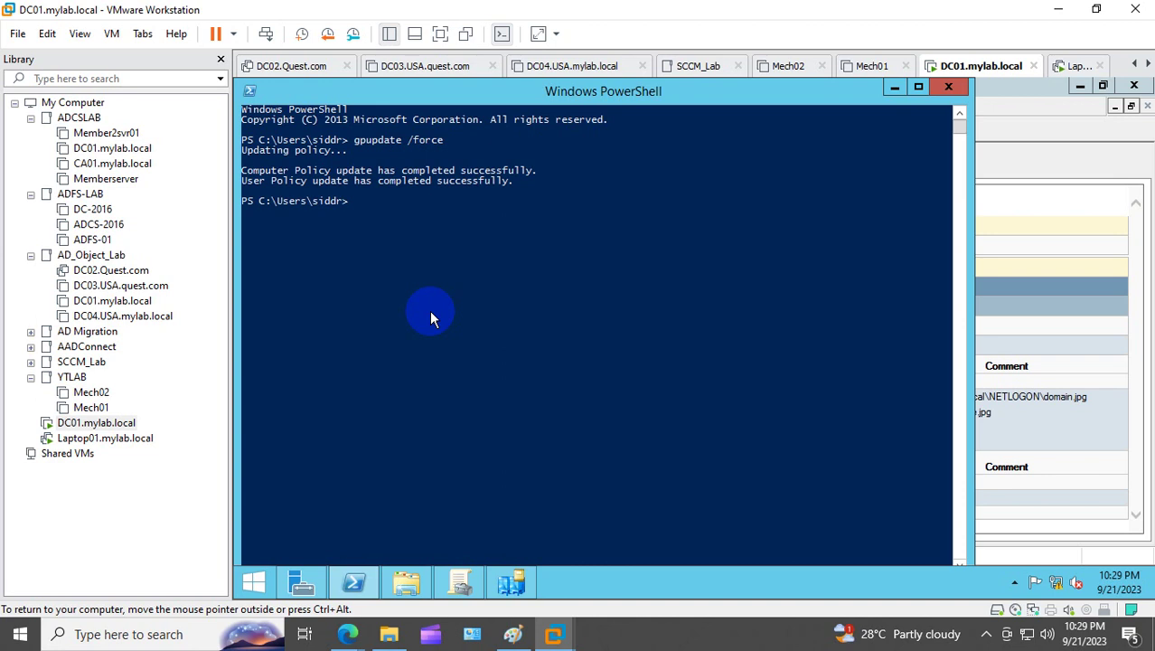
# Step: Open DC01's firewall settings with firewall.cpl, close them, and return to Laptop01
pyautogui.write('firewall.cpl')
pyautogui.press('Return')
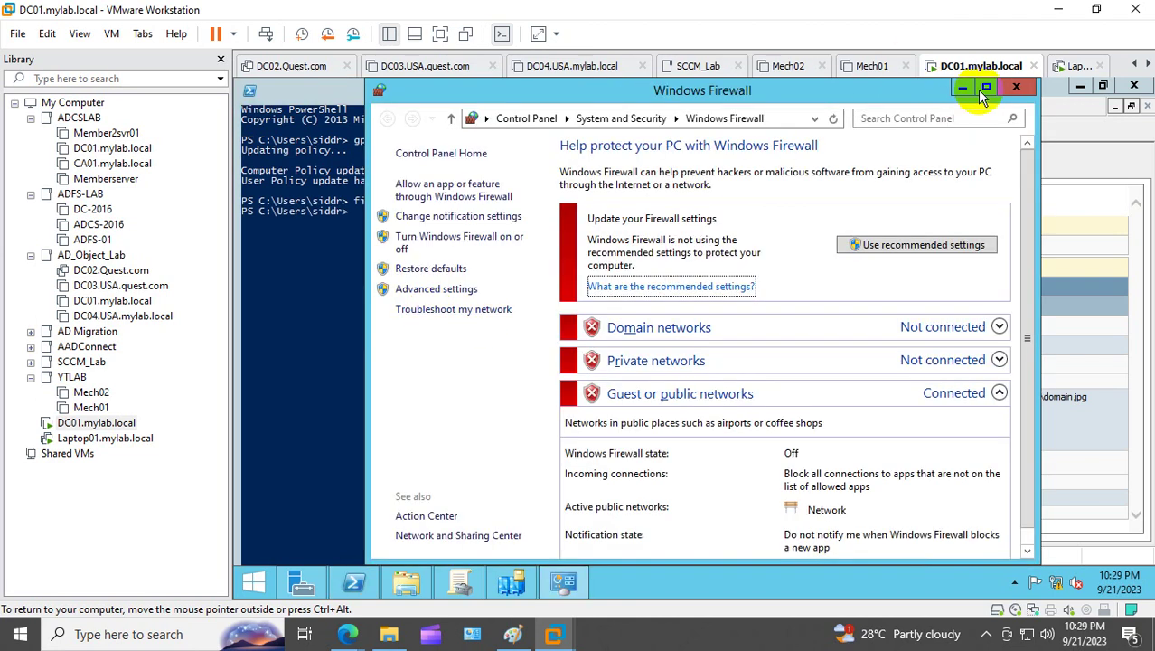
pyautogui.click(1016, 87)
pyautogui.click(142, 438)
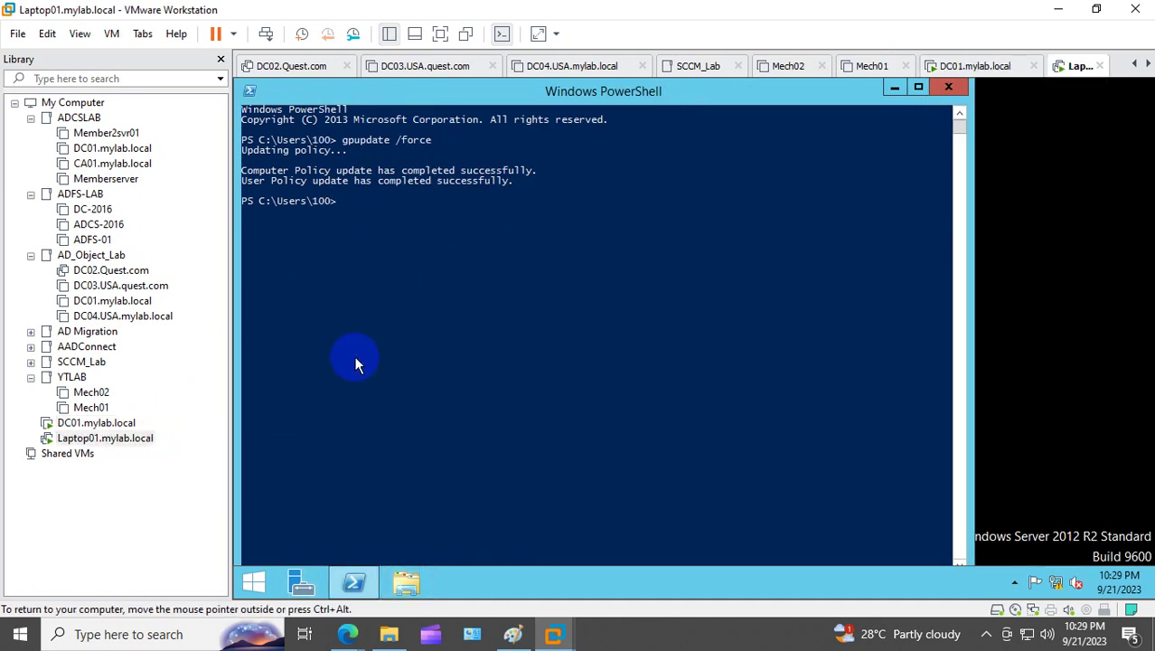
# Step: Open Laptop01's firewall settings with firewall.cpl and close them
pyautogui.write('firewall.cpl')
pyautogui.press('Return')
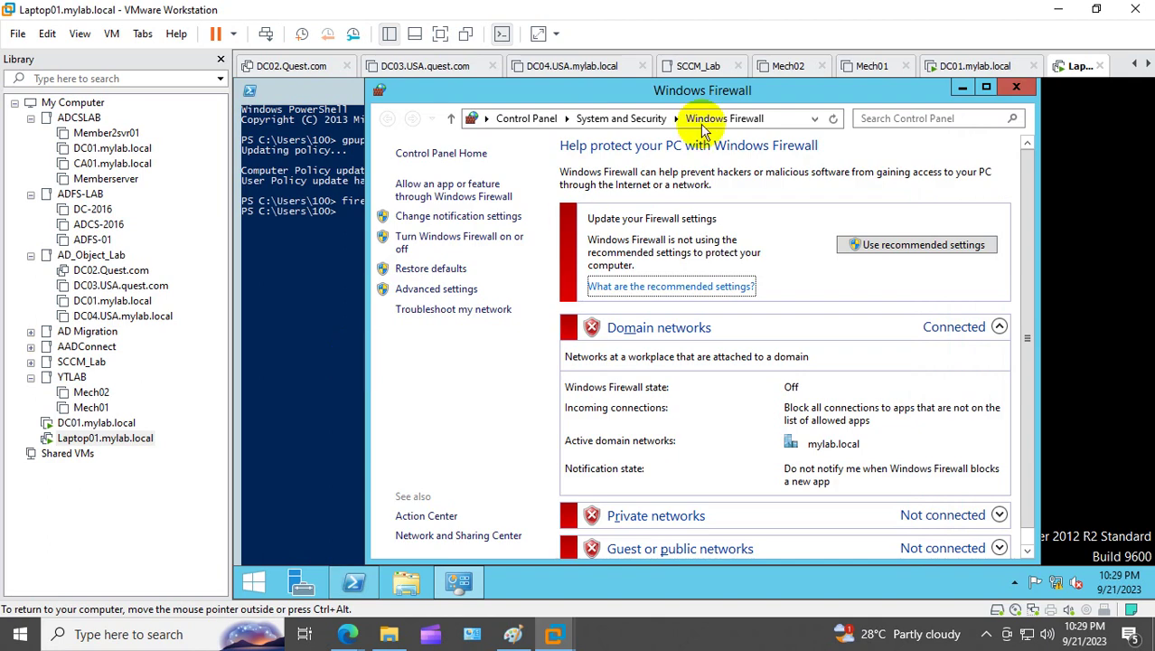
pyautogui.click(1014, 86)
# Step: Rerun gpupdate /force, then try shutdown -r -f -t 00, which returns Access is denied
pyautogui.click(504, 268)
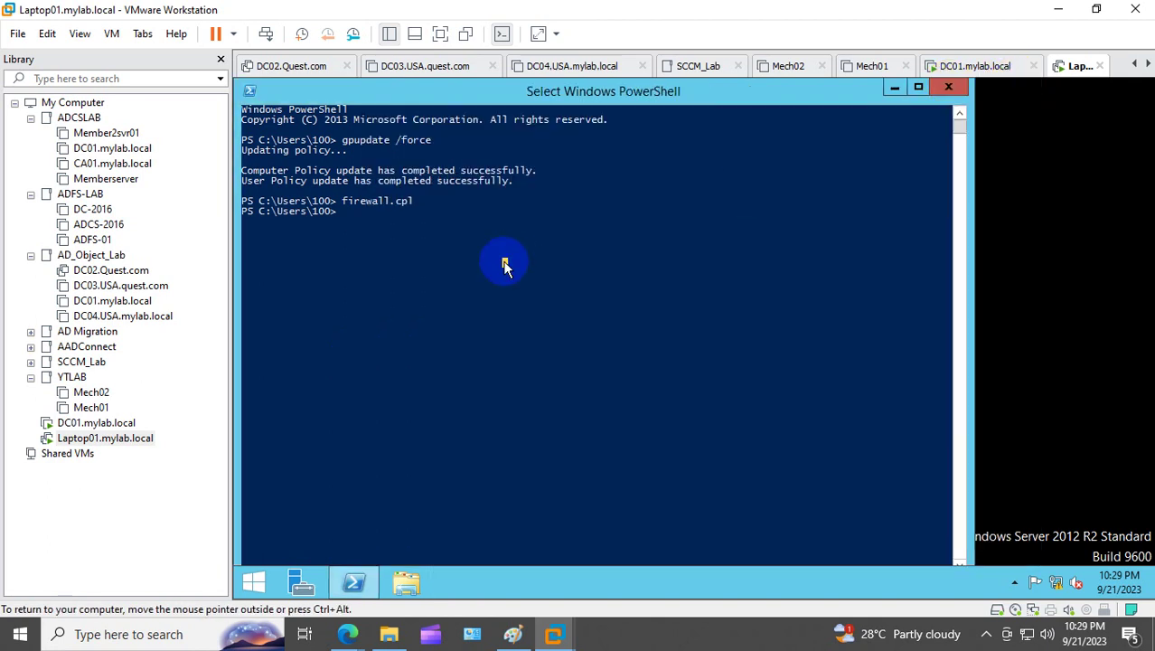
pyautogui.press('Up')
pyautogui.press('Up')
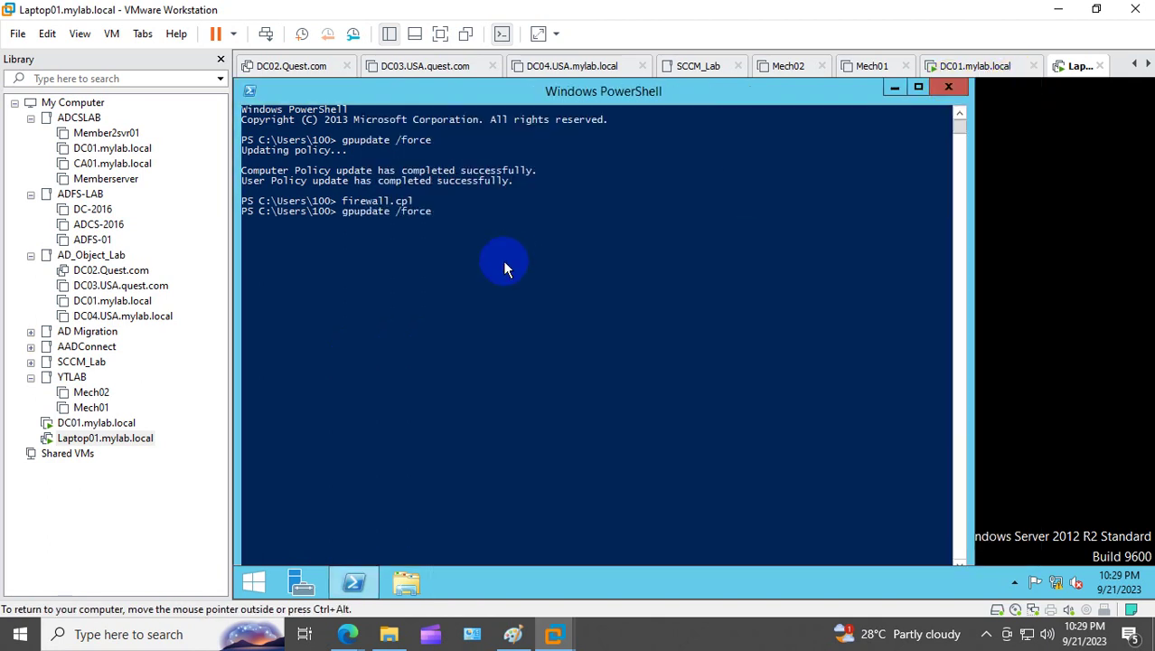
pyautogui.press('Return')
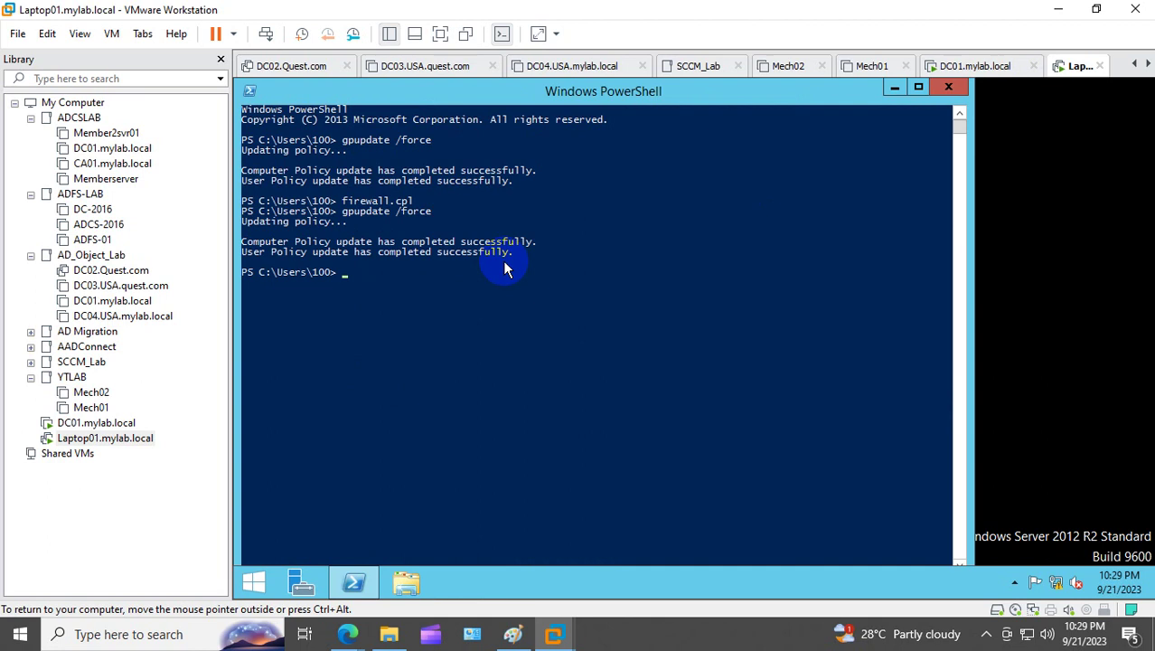
pyautogui.write('shutdown -r -f -t 00')
pyautogui.press('Return')
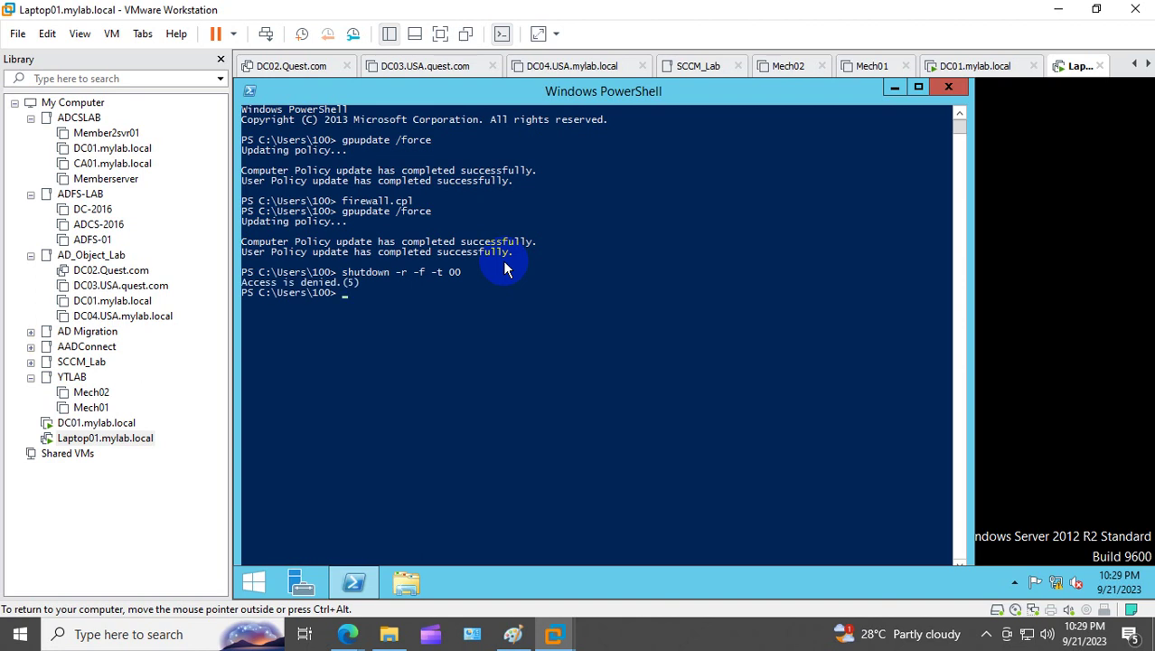
# Step: Shut down the Laptop01 guest from its Power menu and power it back on
pyautogui.rightClick(137, 437)
pyautogui.moveTo(257, 237)
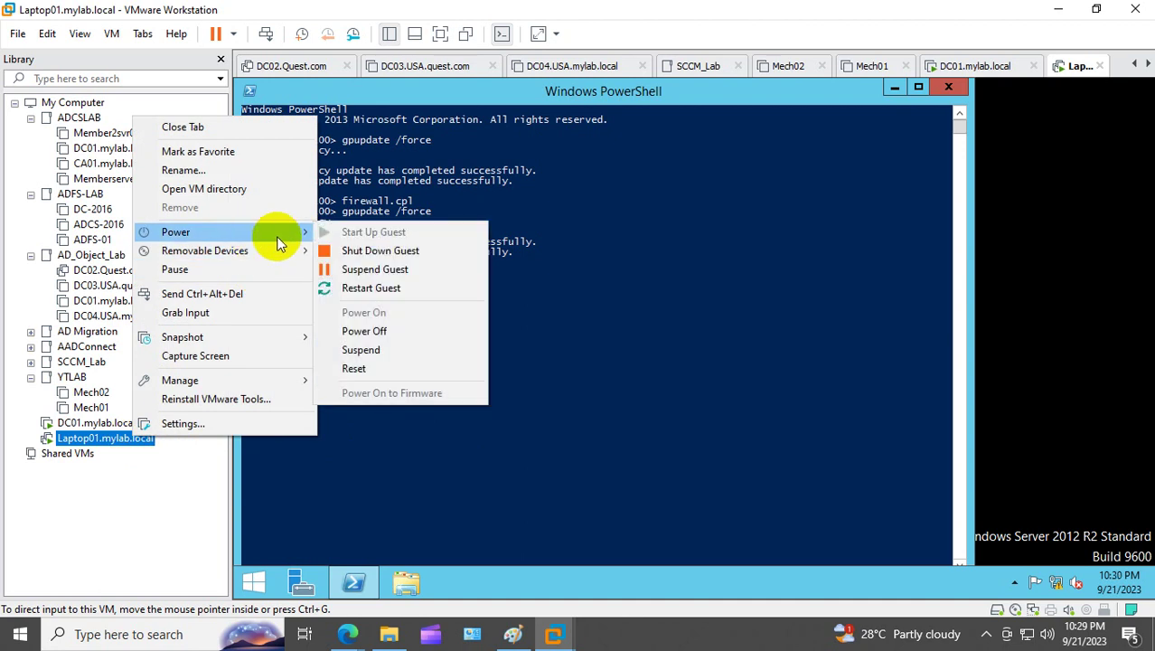
pyautogui.click(423, 250)
pyautogui.click(590, 348)
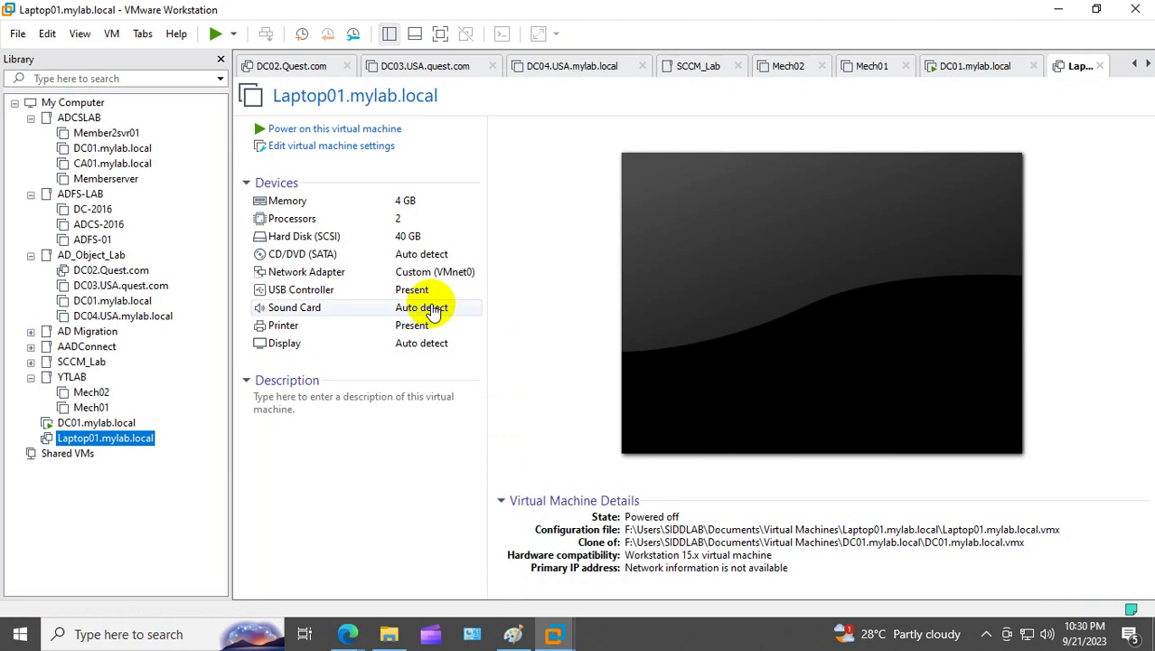
pyautogui.click(312, 137)
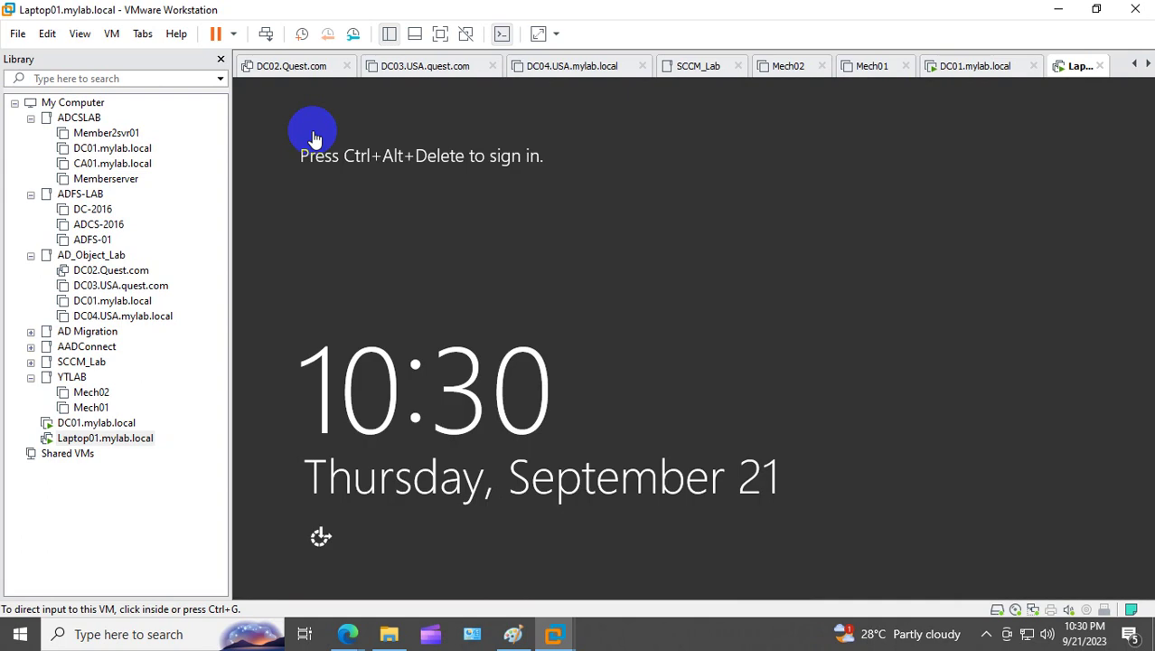
# Step: Send Ctrl+Alt+Del to Laptop01 and sign in with the account password
pyautogui.rightClick(100, 441)
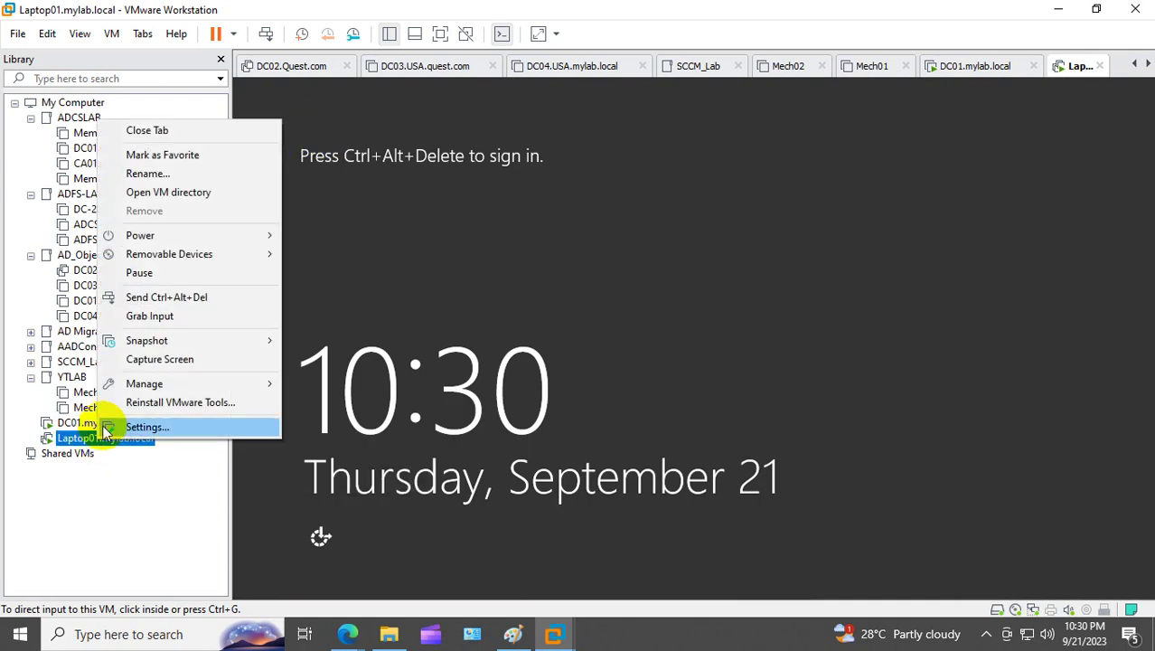
pyautogui.click(206, 299)
pyautogui.click(532, 362)
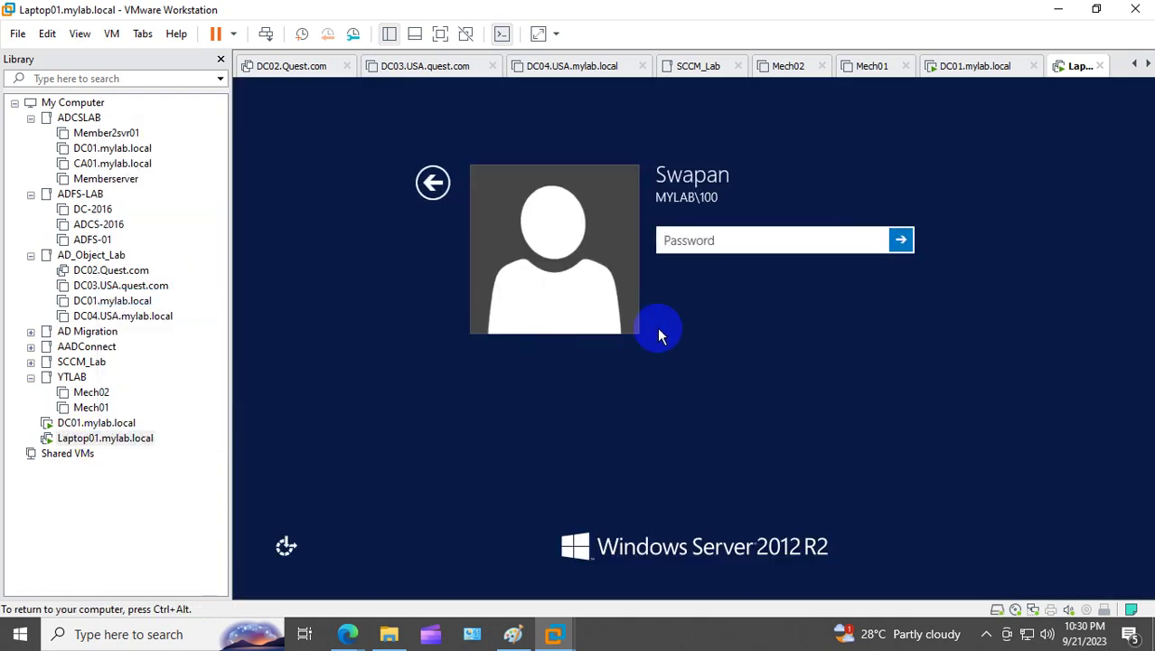
pyautogui.write('******')
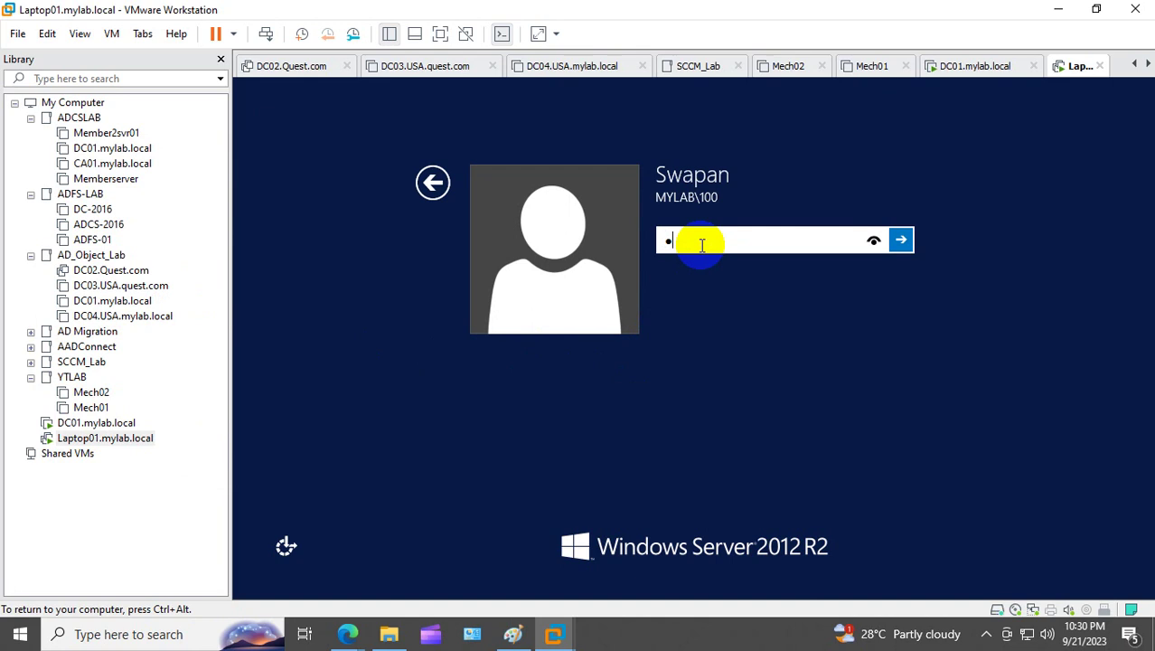
pyautogui.write('******')
pyautogui.press('Return')
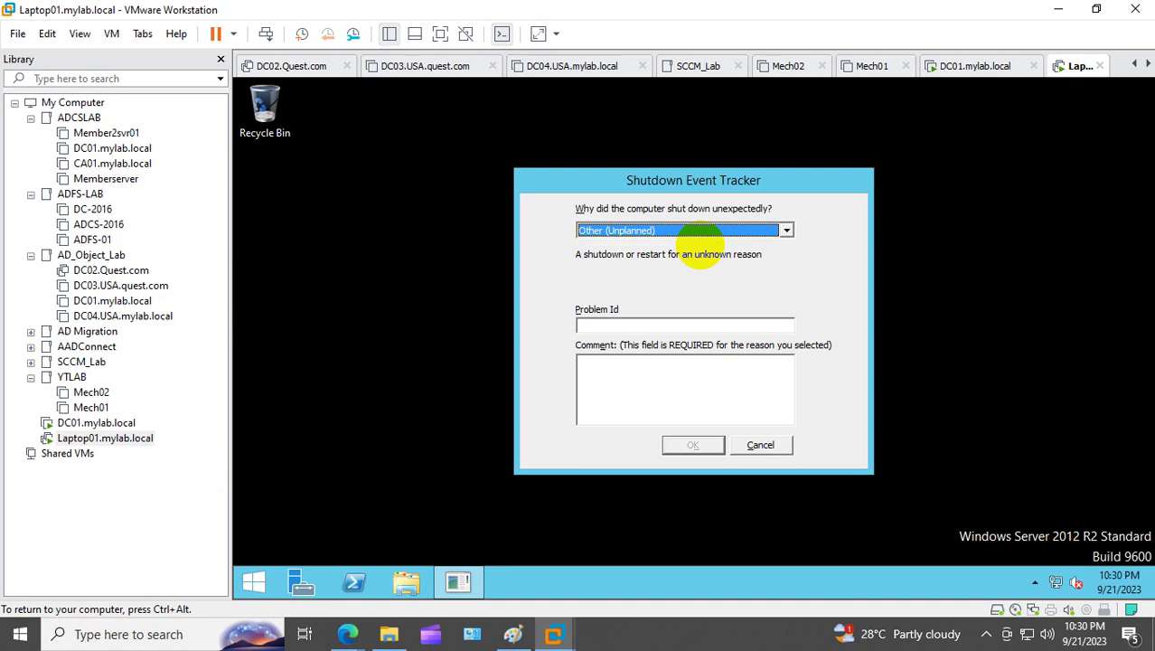
# Step: Dismiss the shutdown reason prompt, then open and close This PC from Start
pyautogui.click(779, 446)
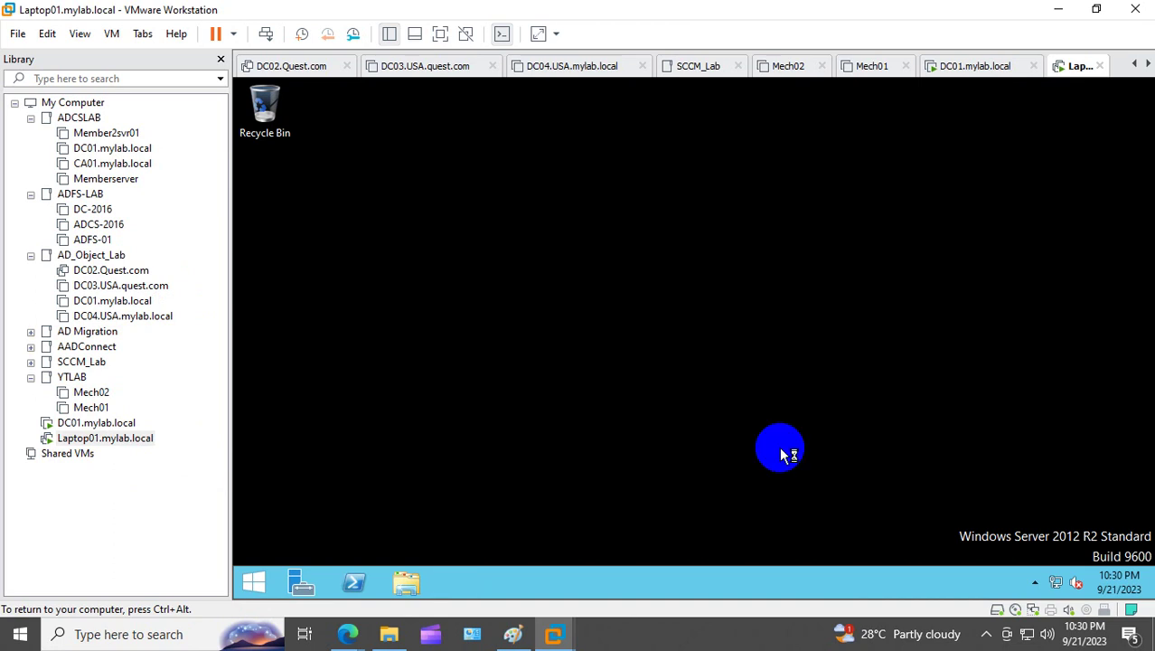
pyautogui.click(256, 580)
pyautogui.click(386, 434)
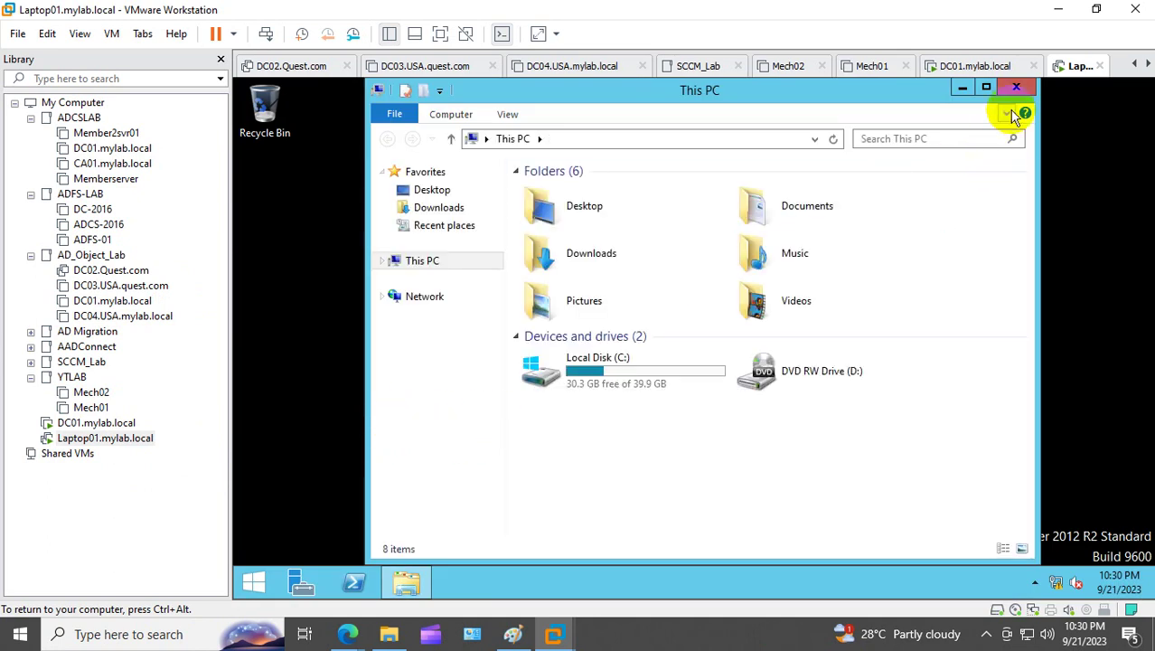
pyautogui.click(1015, 87)
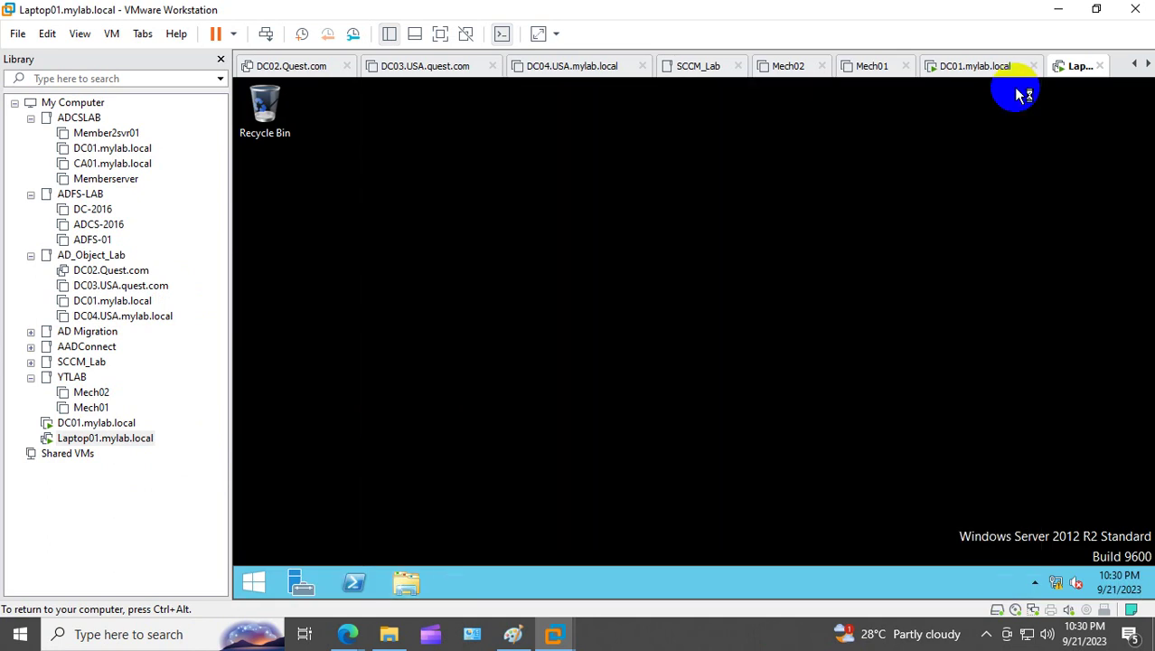
# Step: Open the Run dialog from the quick system menu and close it again
pyautogui.rightClick(256, 585)
pyautogui.click(344, 534)
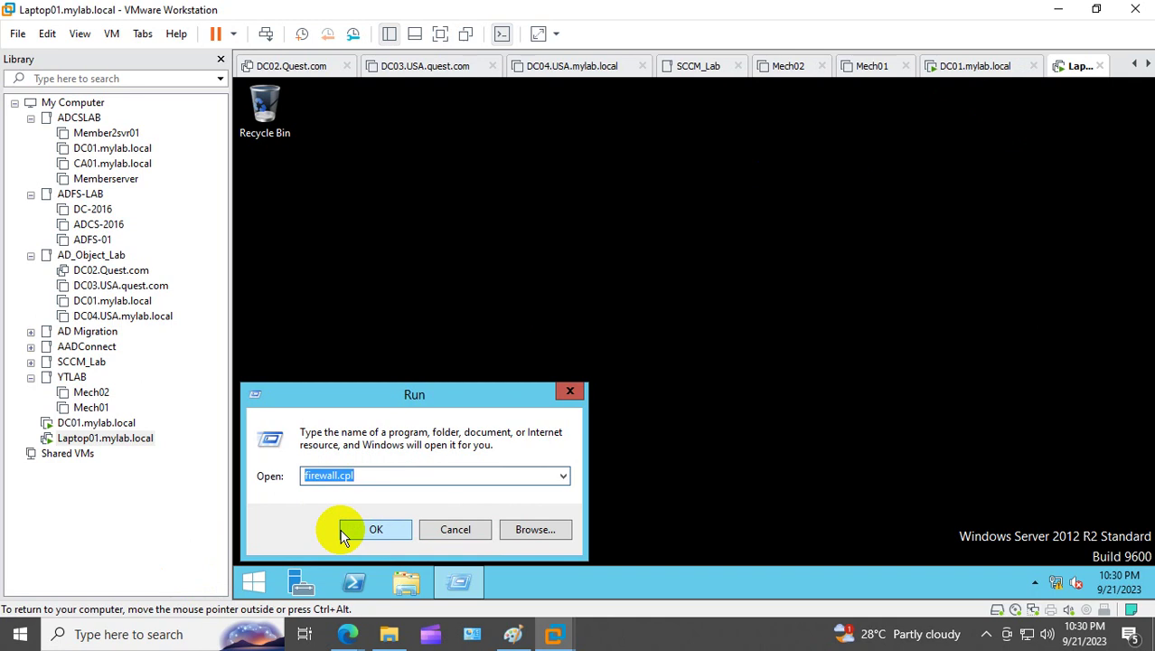
pyautogui.click(633, 330)
pyautogui.click(570, 392)
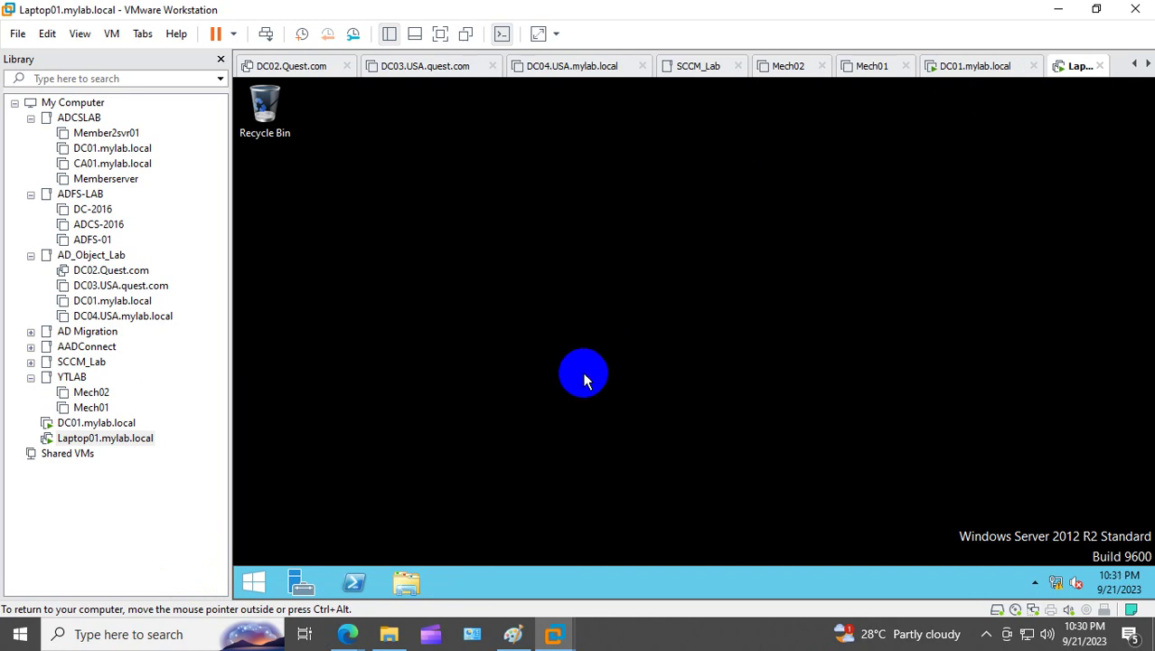
# Step: Start a Custom new virtual machine from Win7_All.iso, proceeding without a product key
pyautogui.click(152, 471)
pyautogui.click(17, 37)
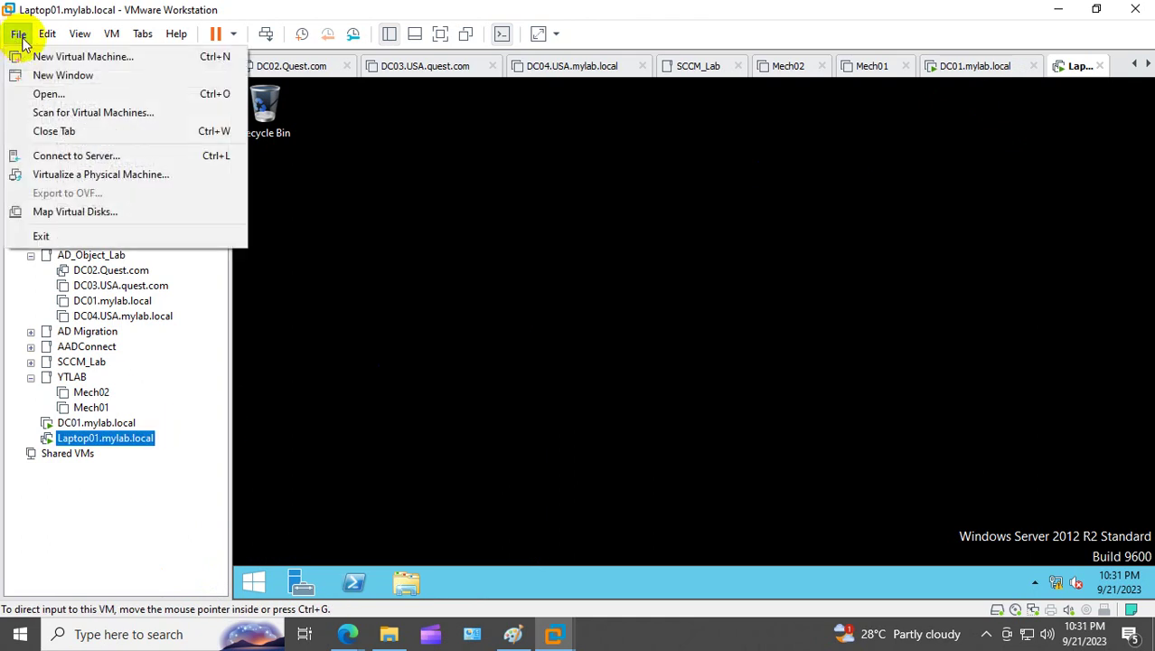
pyautogui.click(46, 55)
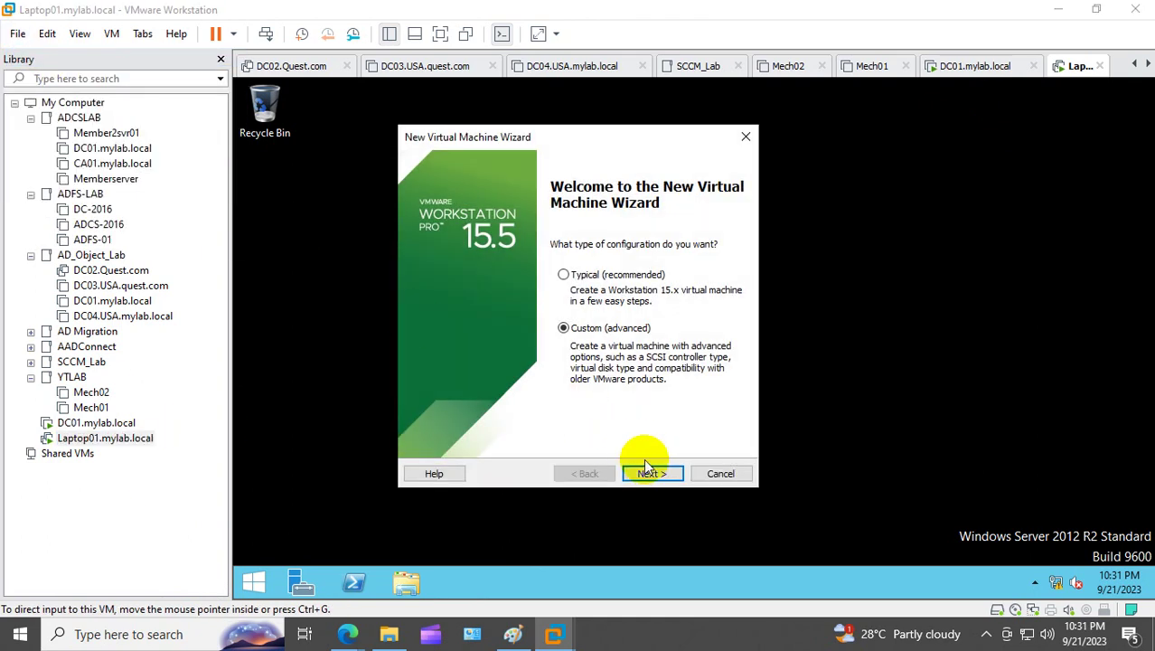
pyautogui.click(650, 470)
pyautogui.click(650, 470)
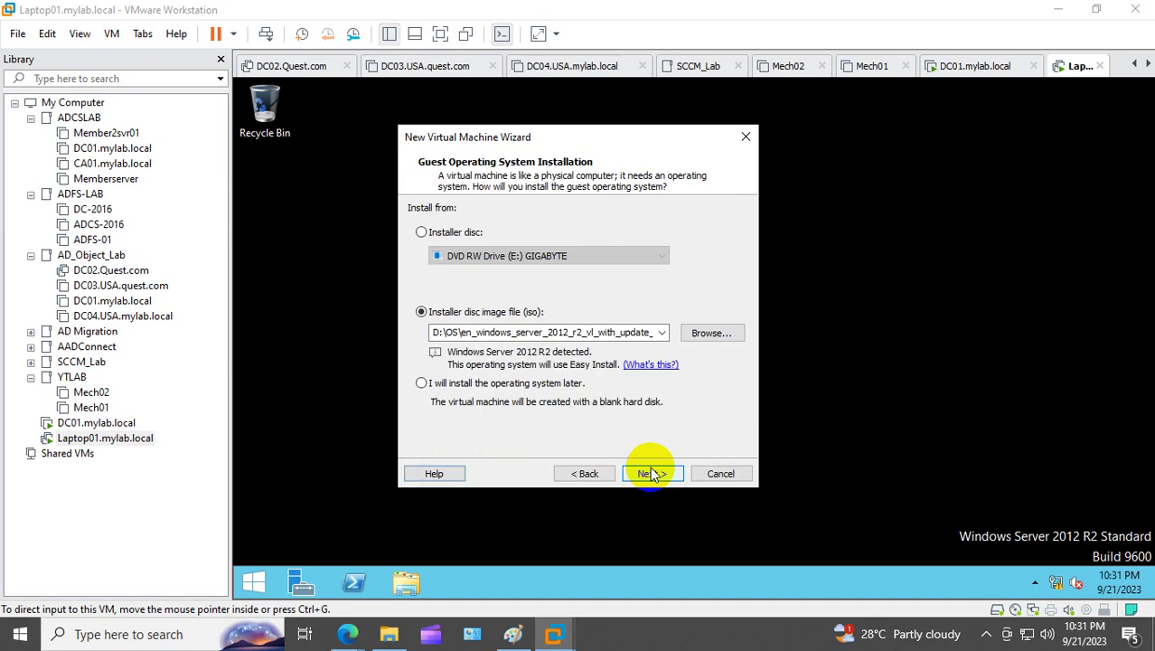
pyautogui.click(659, 332)
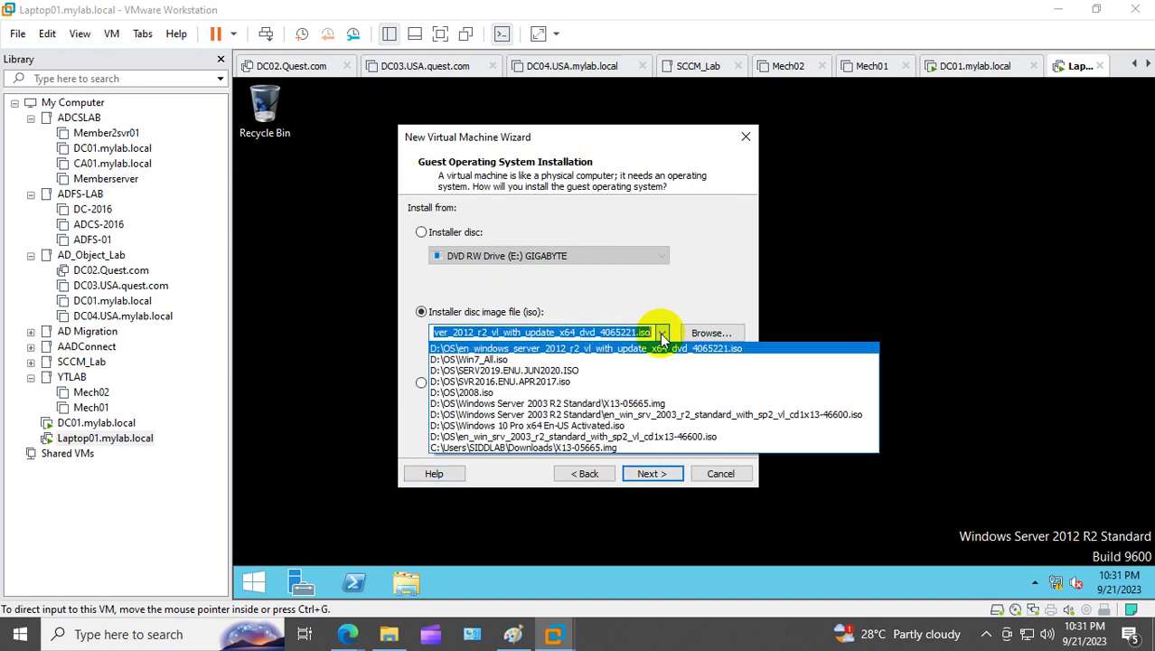
pyautogui.click(511, 359)
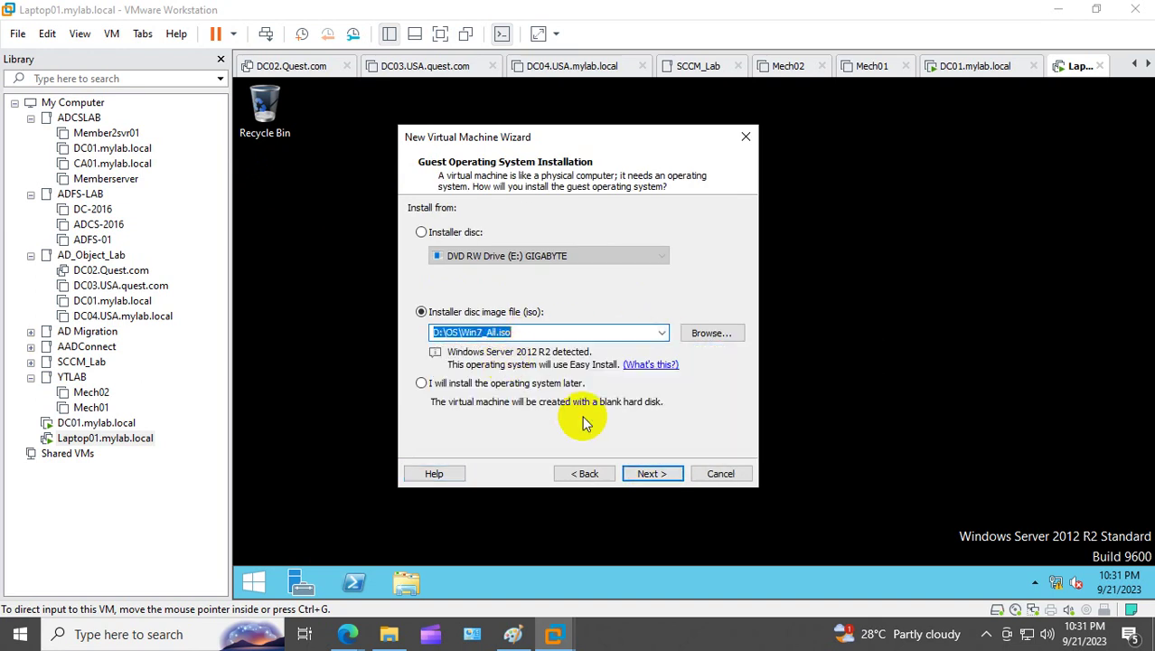
pyautogui.click(655, 471)
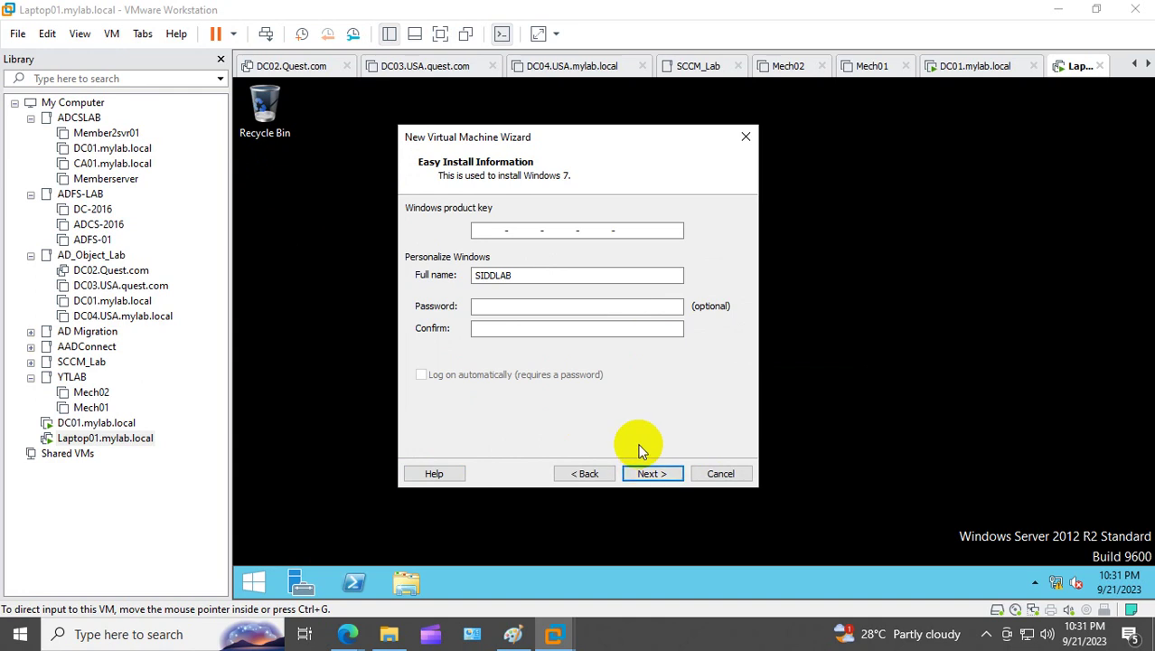
pyautogui.click(647, 473)
pyautogui.click(616, 351)
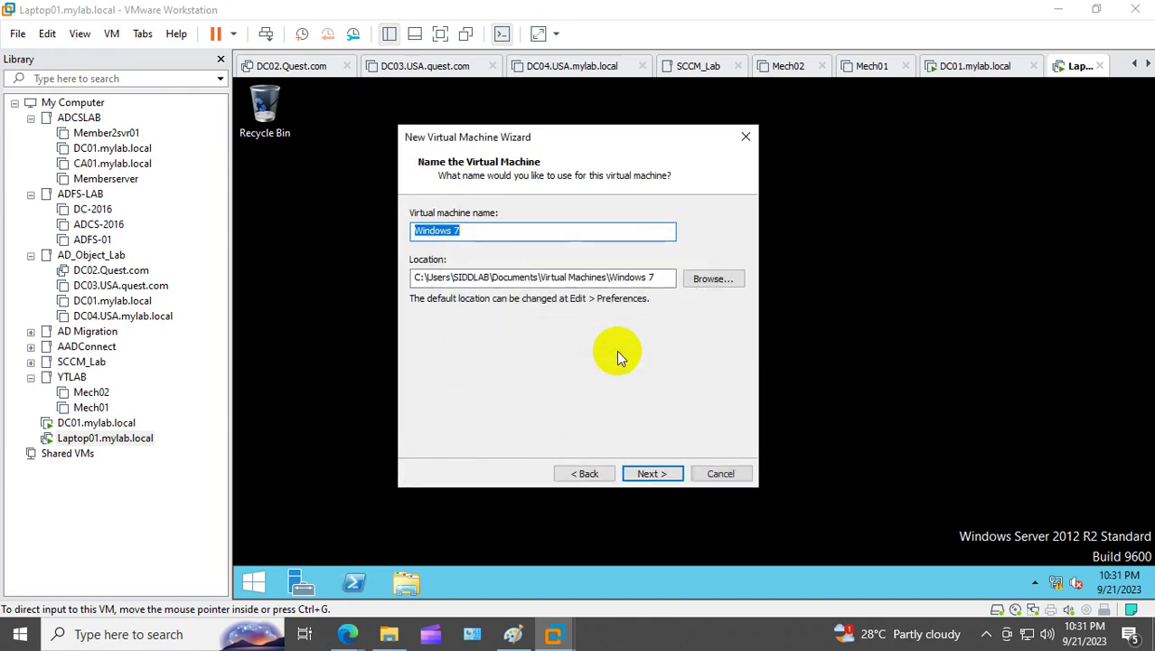
# Step: Name the VM Laptop-01 and store it on drive F
pyautogui.click(296, 216)
pyautogui.write('Laptop-01')
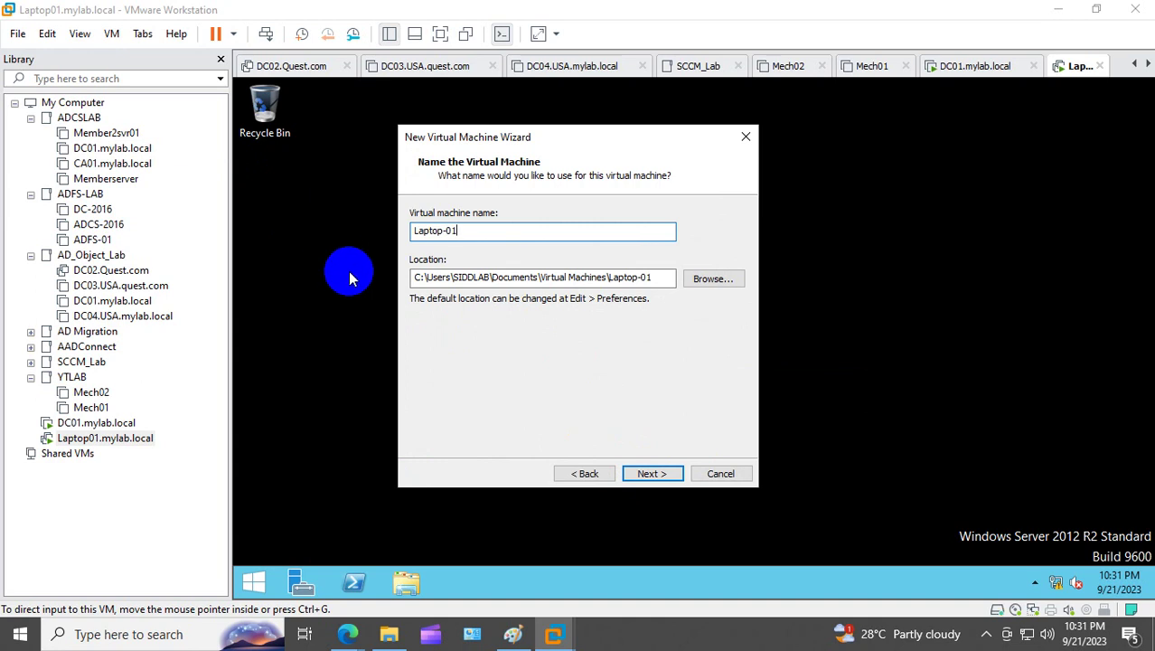
pyautogui.click(413, 278)
pyautogui.press('Delete')
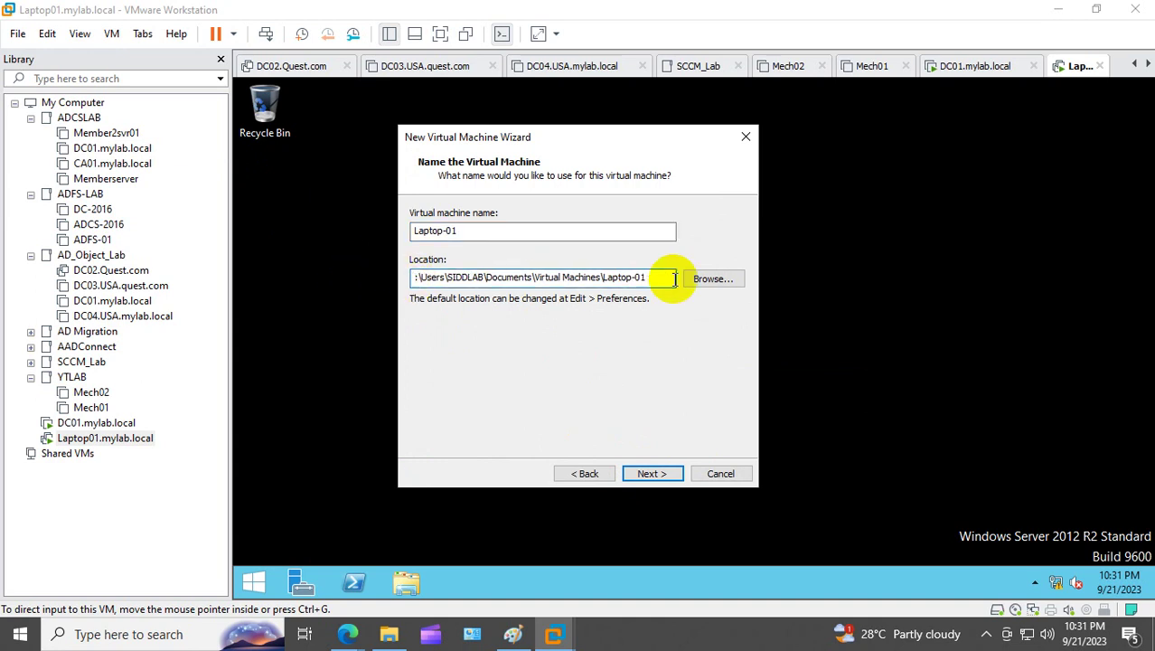
pyautogui.write('F')
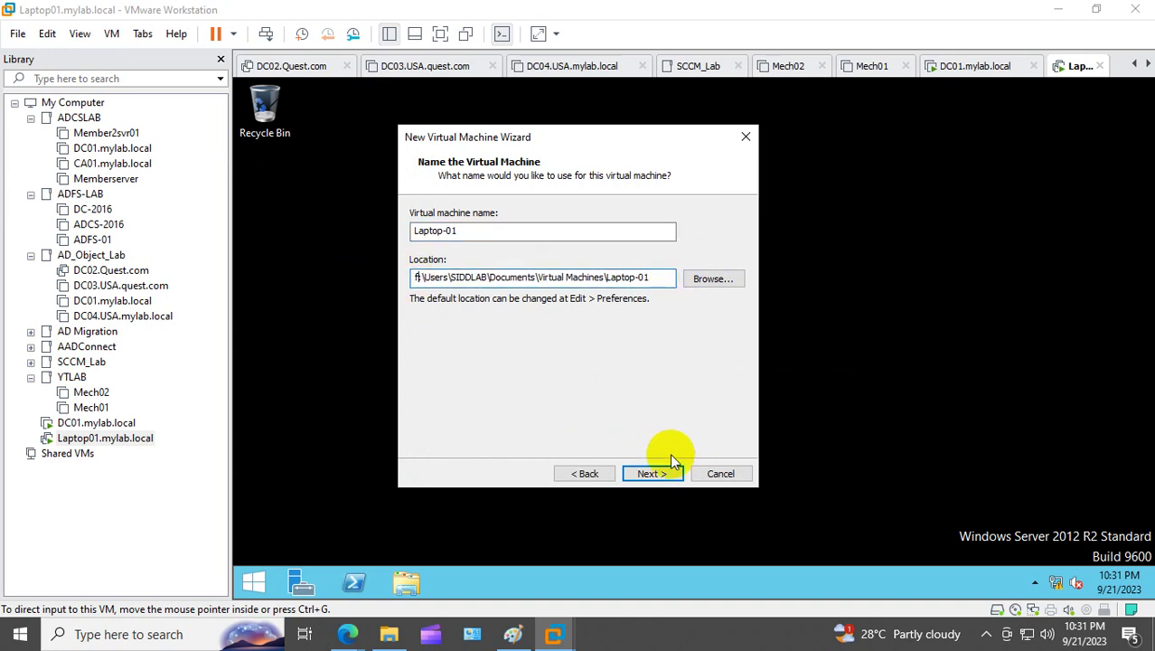
# Step: Give the VM two processor cores and about 4388 MB of memory
pyautogui.click(663, 475)
pyautogui.click(571, 248)
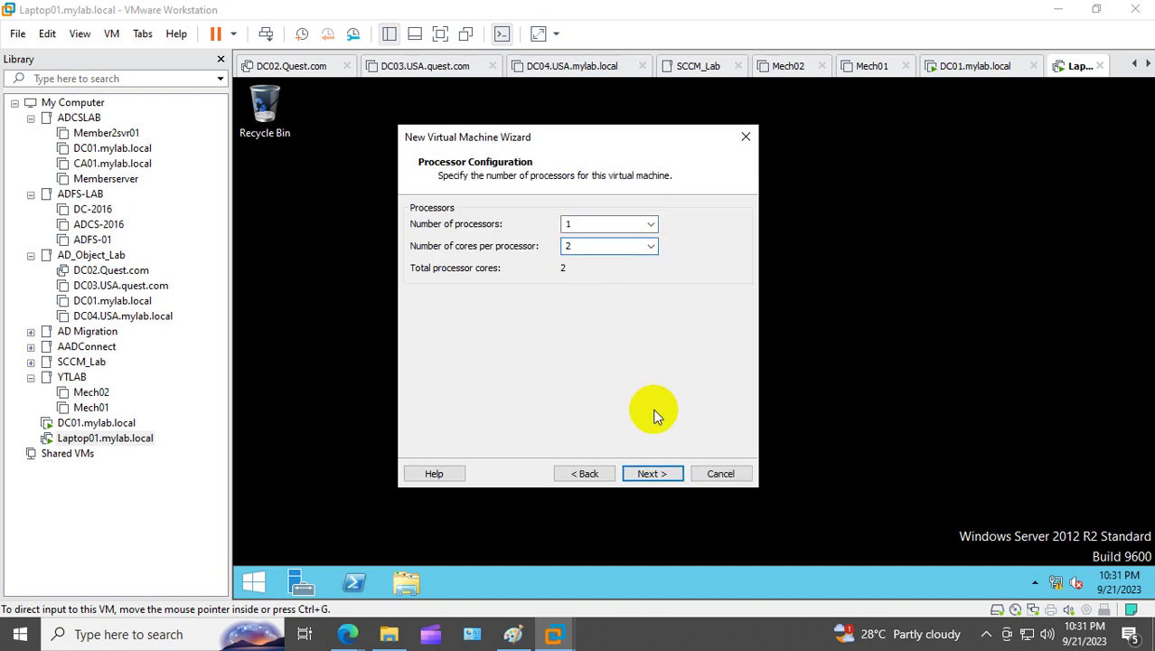
pyautogui.click(652, 477)
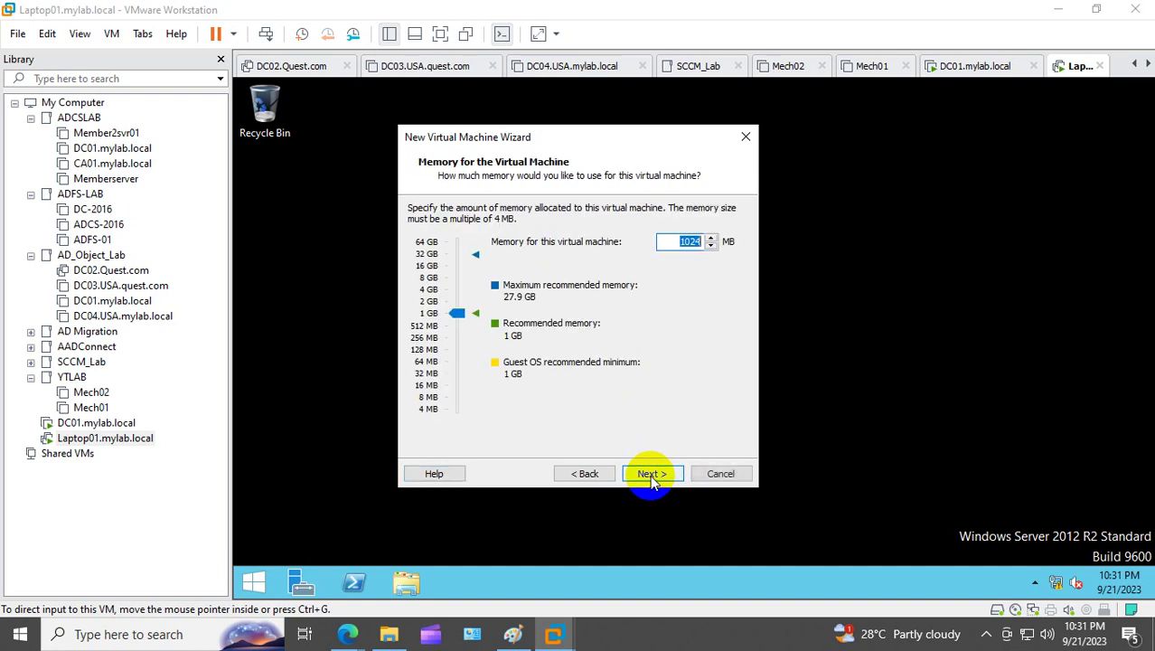
pyautogui.click(461, 308)
pyautogui.moveTo(468, 310); pyautogui.dragTo(466, 295)
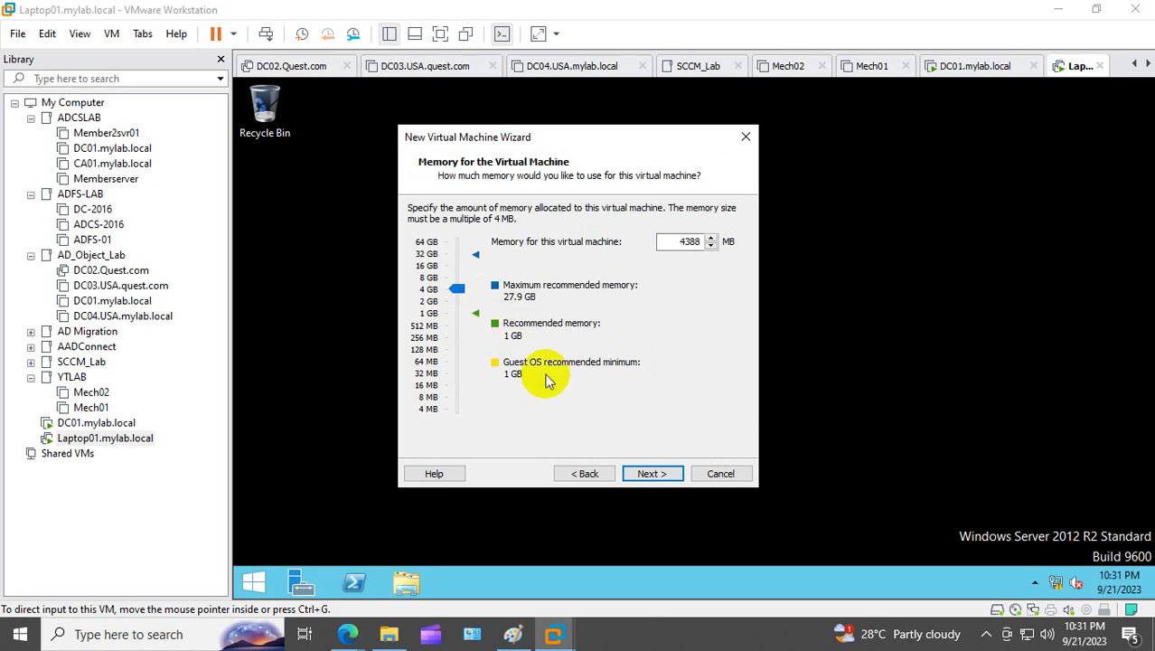
# Step: Keep default network and controller, make a 40 GB single-file disk, and finish
pyautogui.click(660, 472)
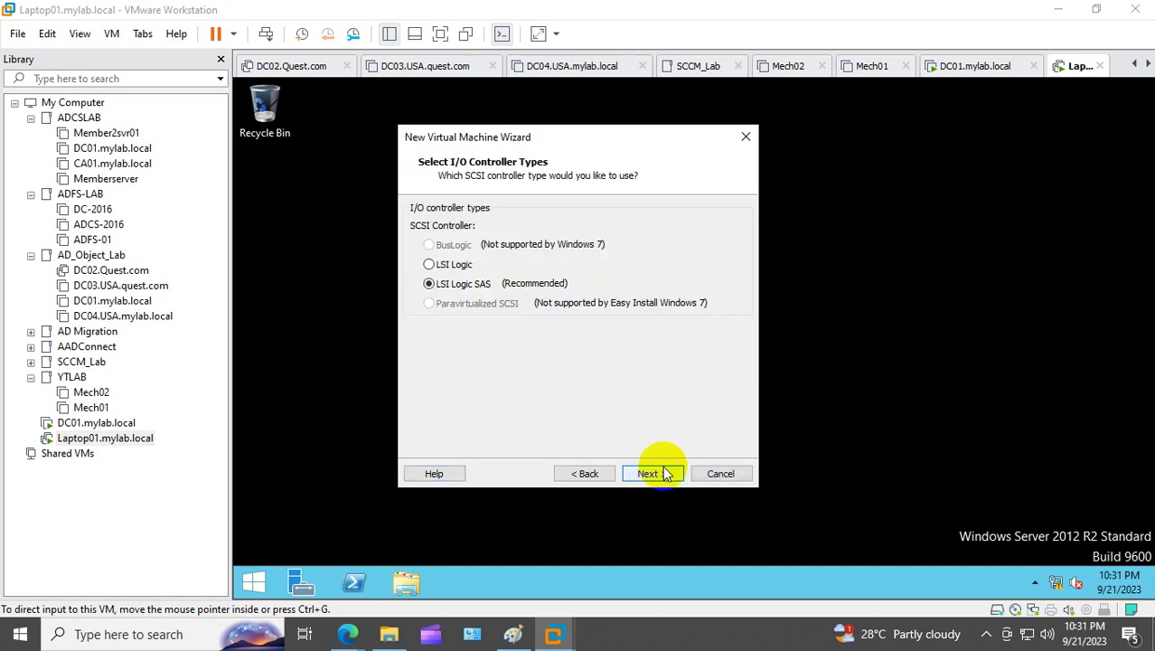
pyautogui.click(648, 473)
pyautogui.click(648, 473)
pyautogui.click(648, 474)
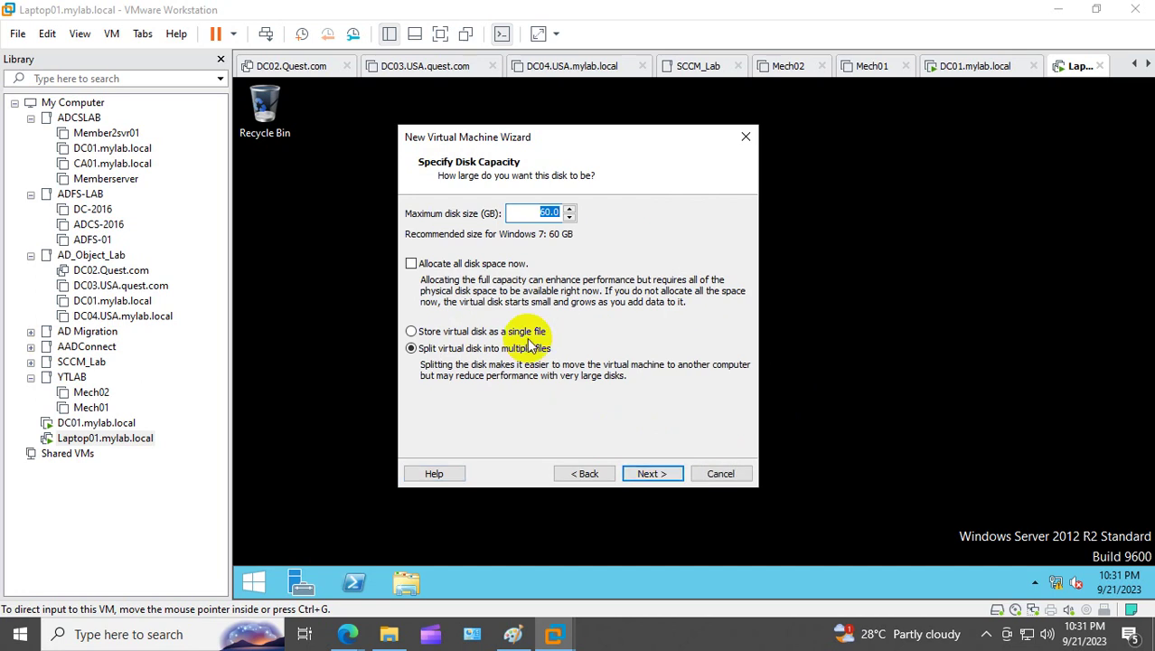
pyautogui.write('40')
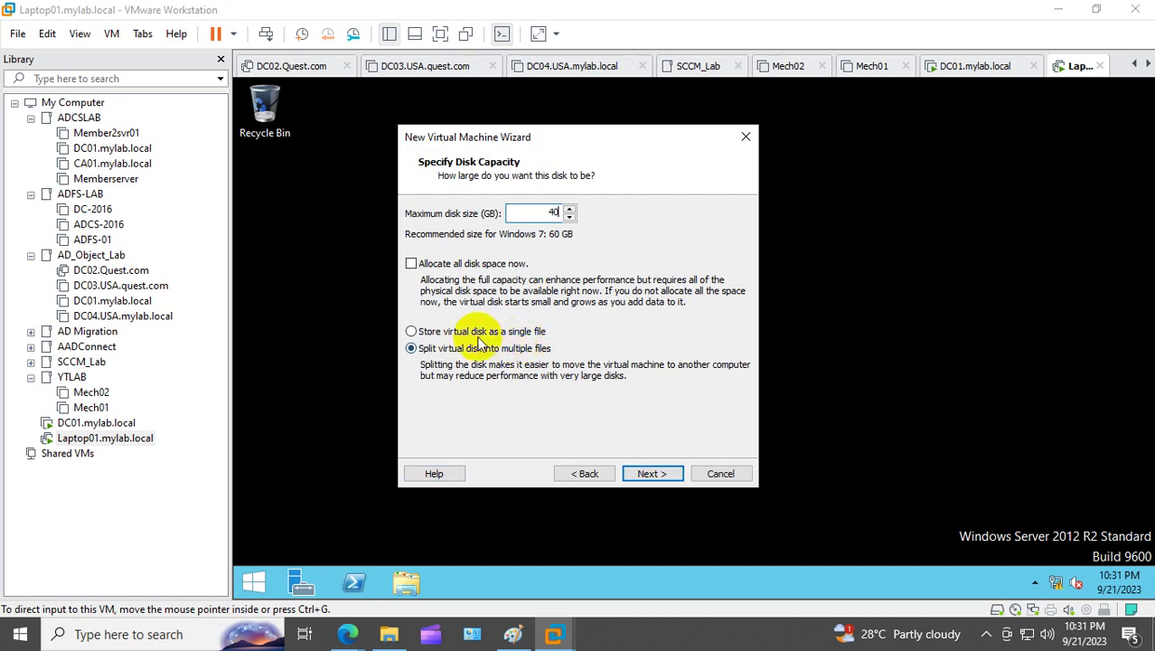
pyautogui.click(459, 332)
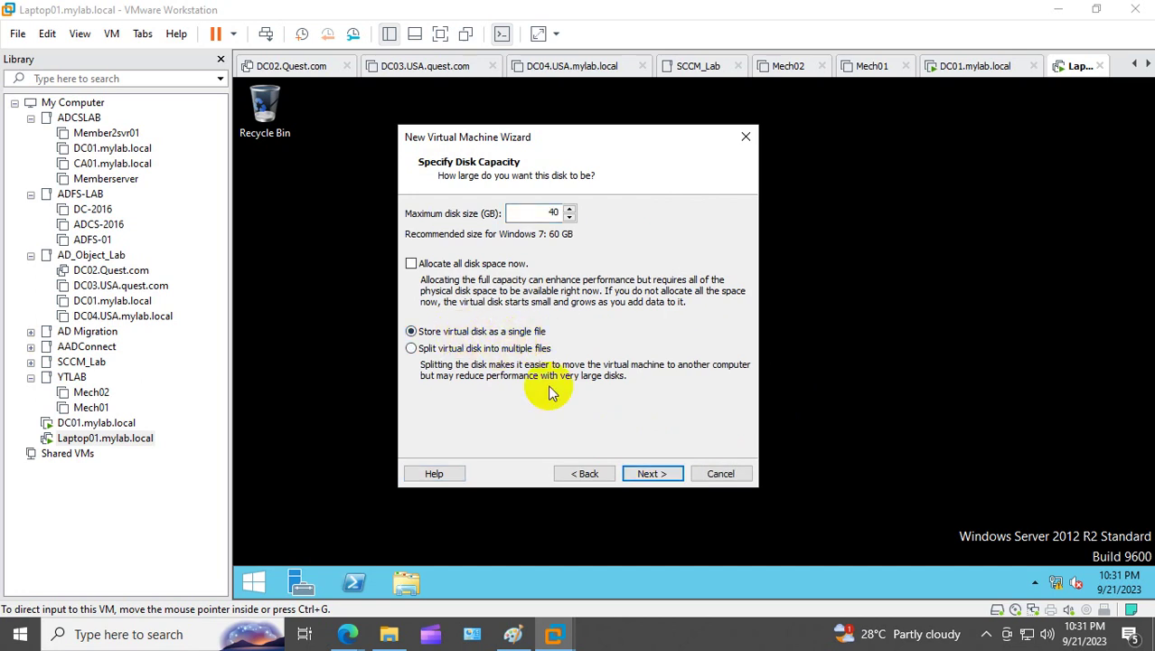
pyautogui.click(649, 474)
pyautogui.click(649, 474)
pyautogui.click(649, 474)
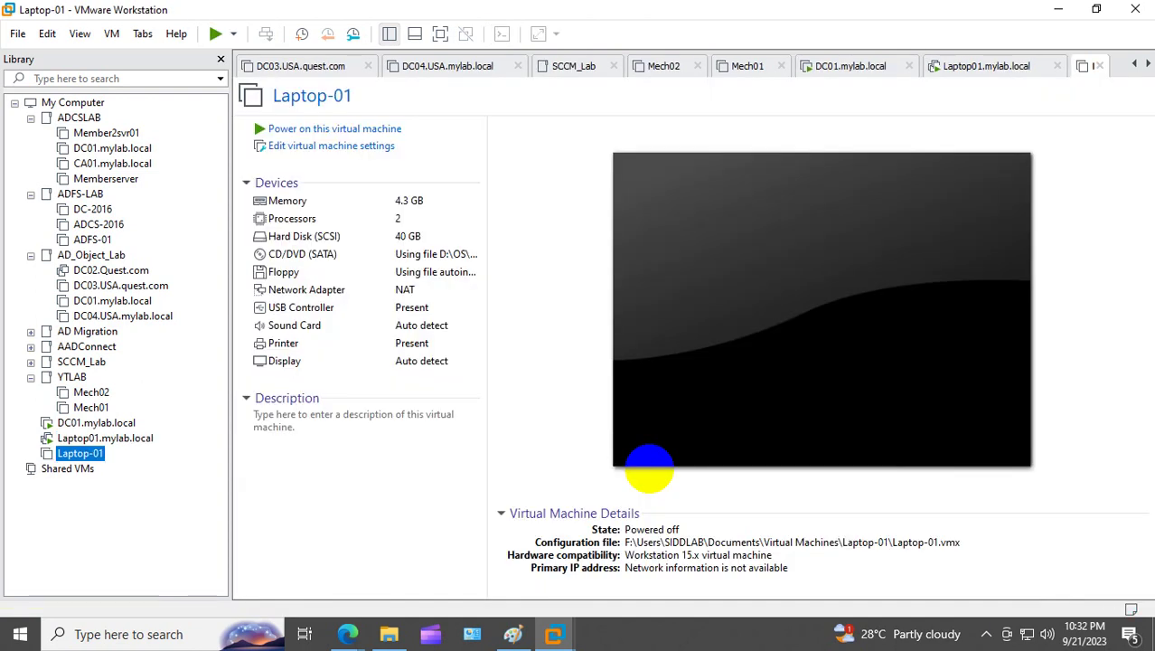
# Step: Power on Laptop-01, dismiss the inconsistent-state error, and power it on again
pyautogui.click(351, 129)
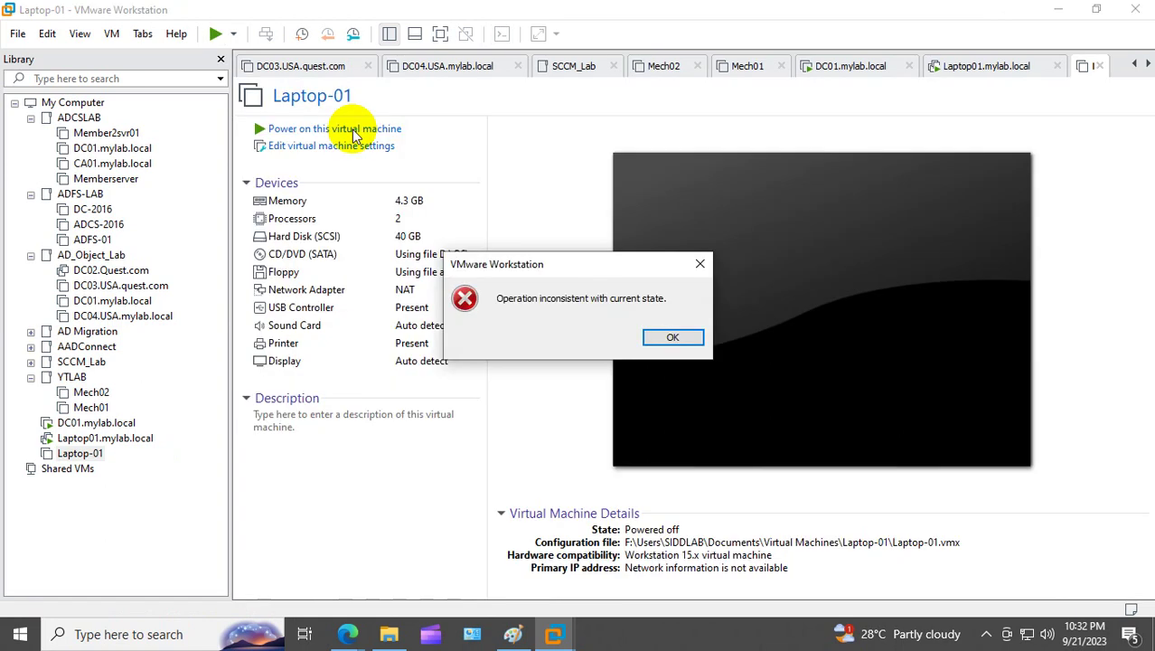
pyautogui.click(673, 338)
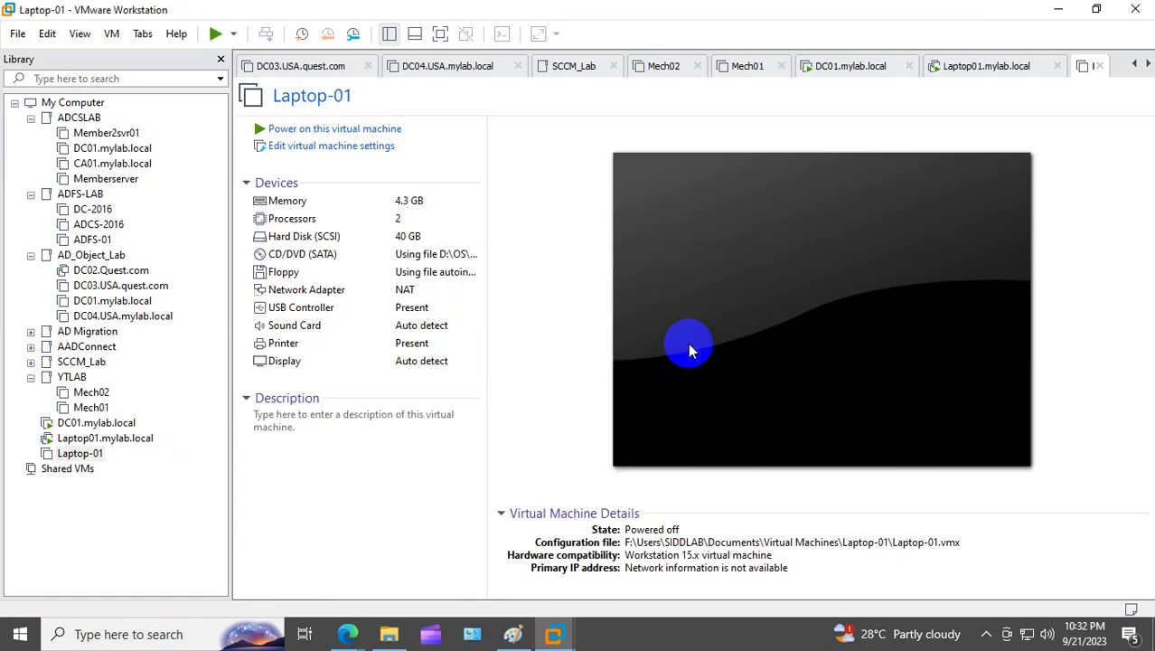
pyautogui.click(304, 130)
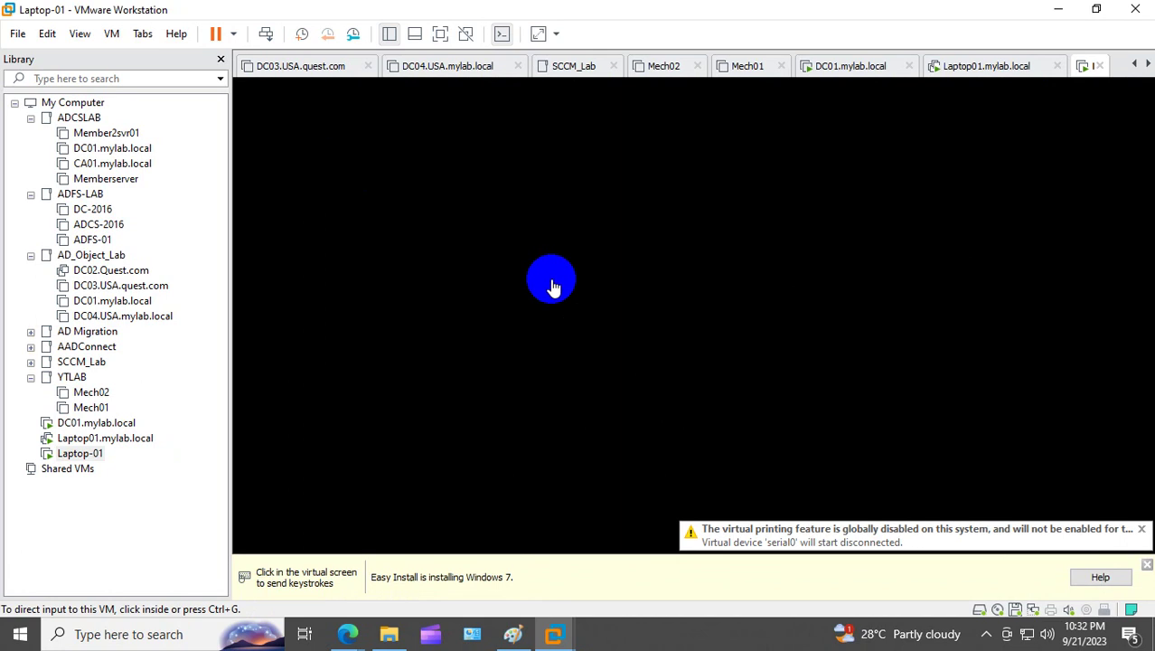
# Step: Dismiss the virtual printing notice and the yellow Easy Install information bar
pyautogui.click(1141, 529)
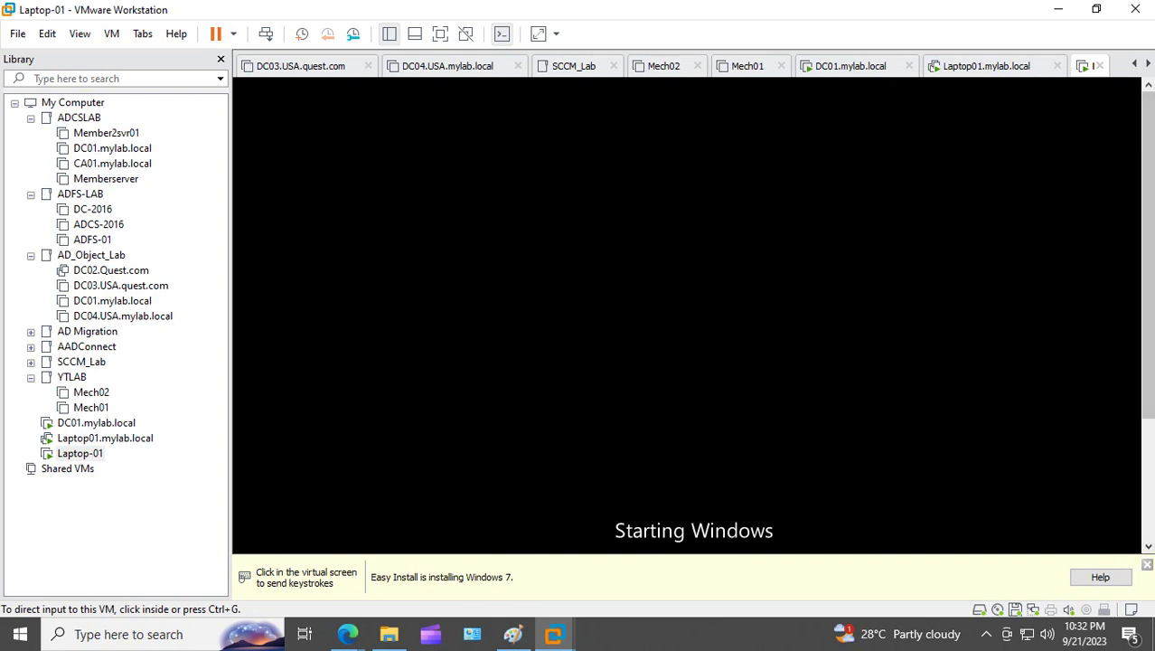
pyautogui.click(1146, 564)
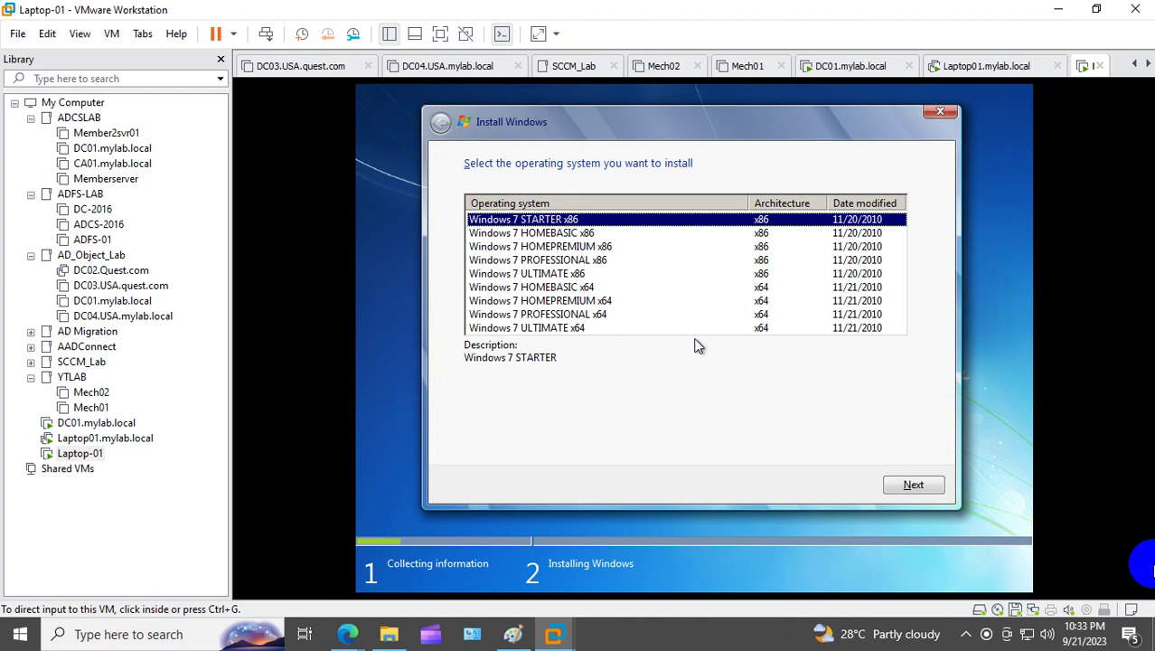
# Step: Select Windows 7 PROFESSIONAL x64 in setup and start installing it
pyautogui.click(698, 348)
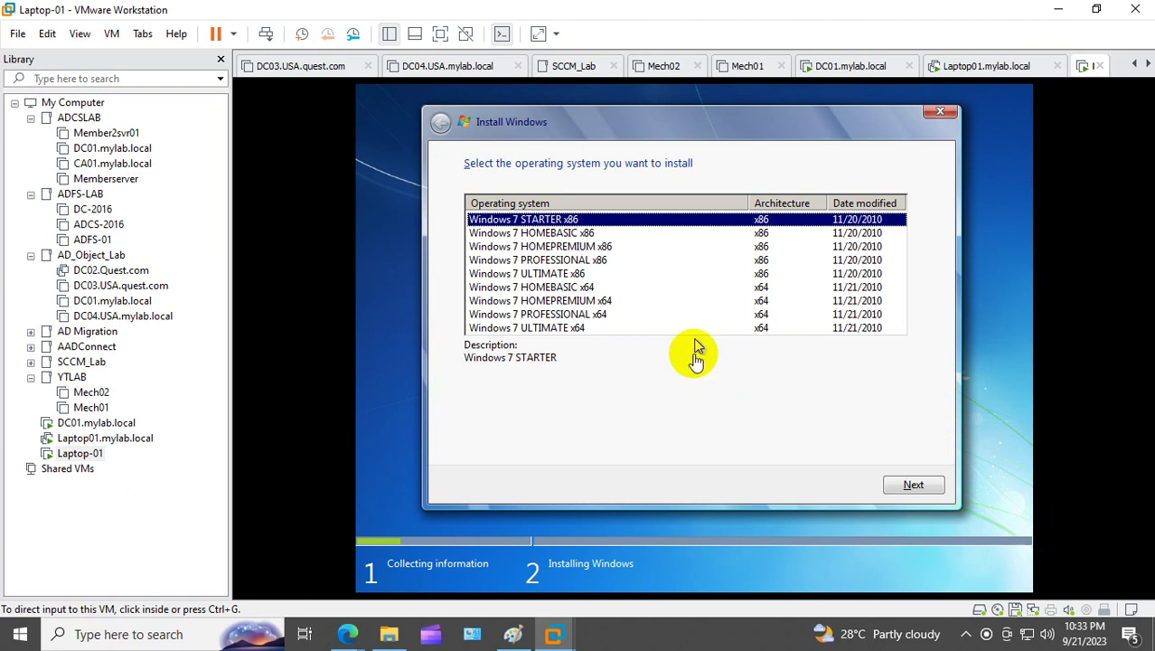
pyautogui.click(588, 316)
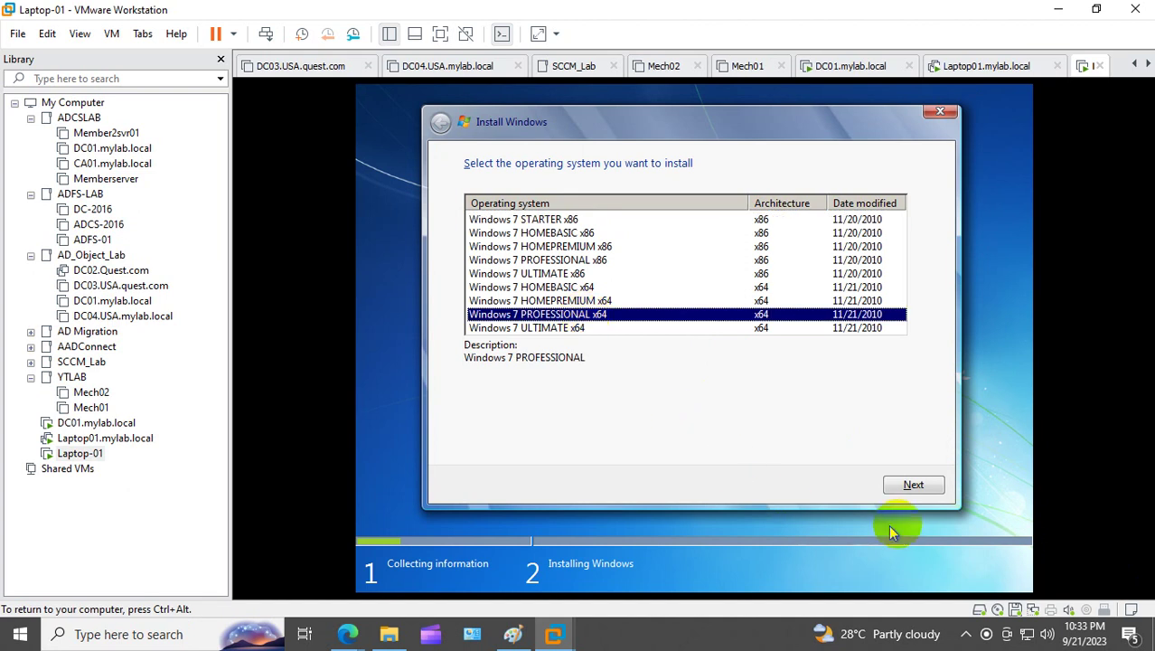
pyautogui.click(912, 485)
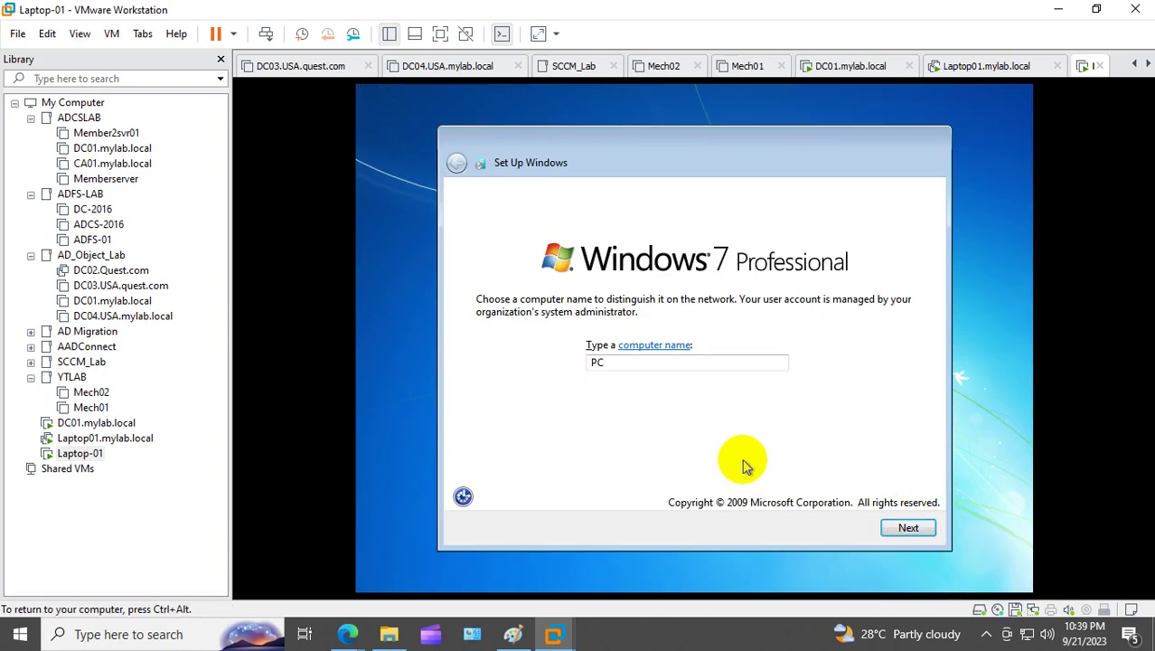
# Step: Keep computer name PC, skip the product key, choose Ask me later, and pick Home network
pyautogui.click(910, 530)
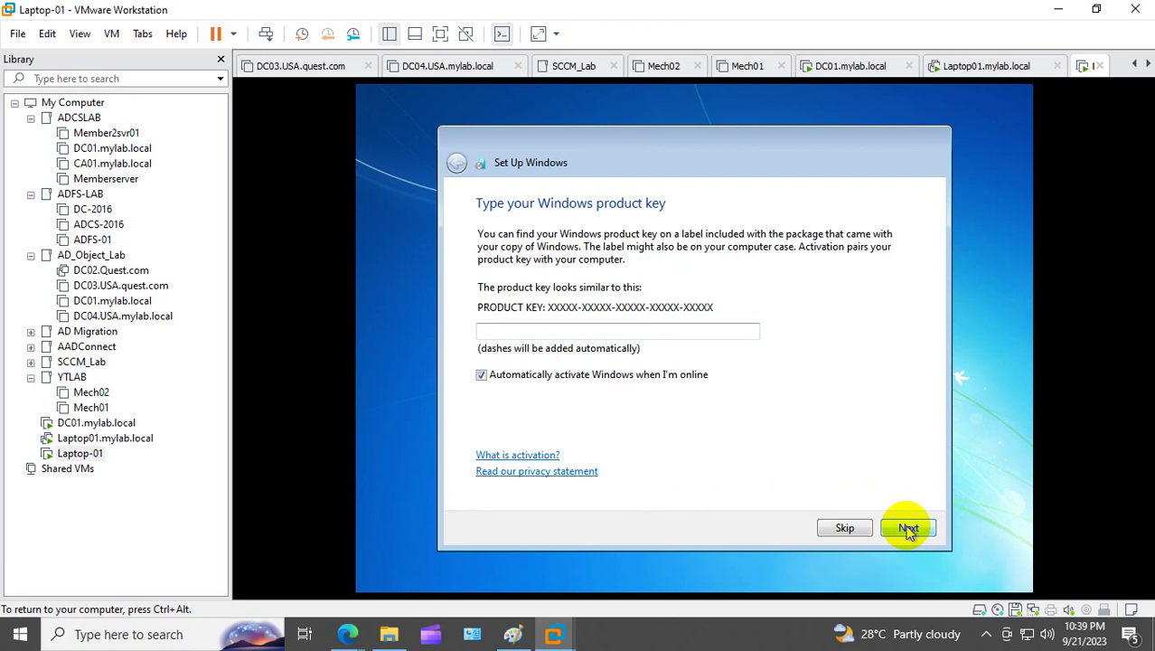
pyautogui.click(827, 529)
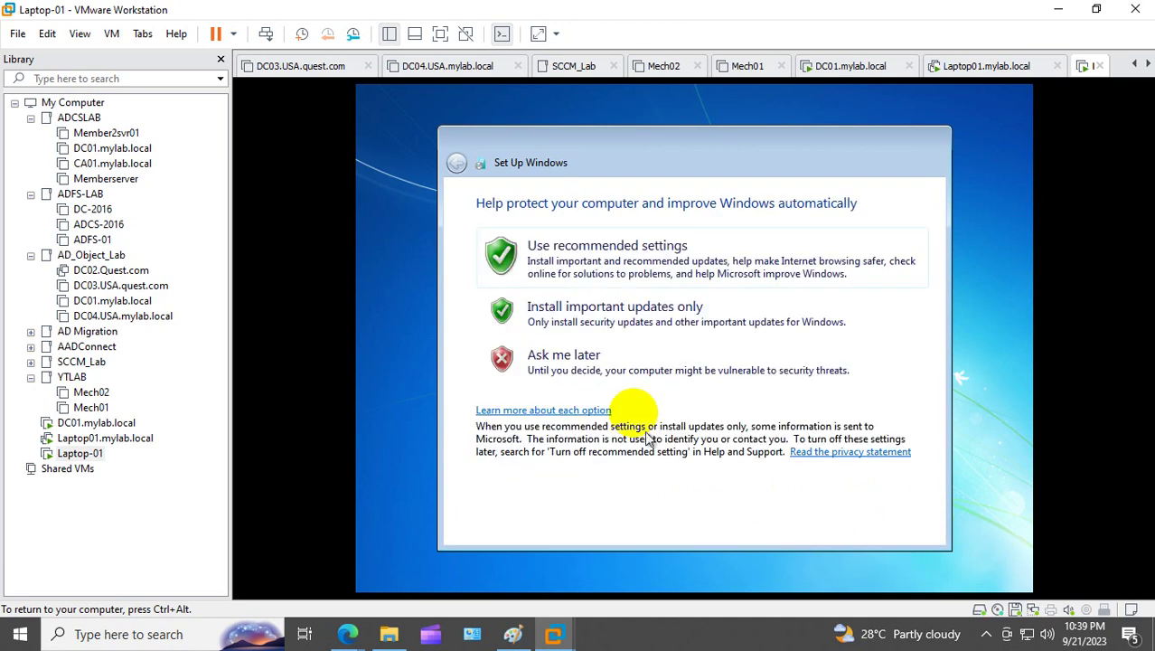
pyautogui.click(559, 358)
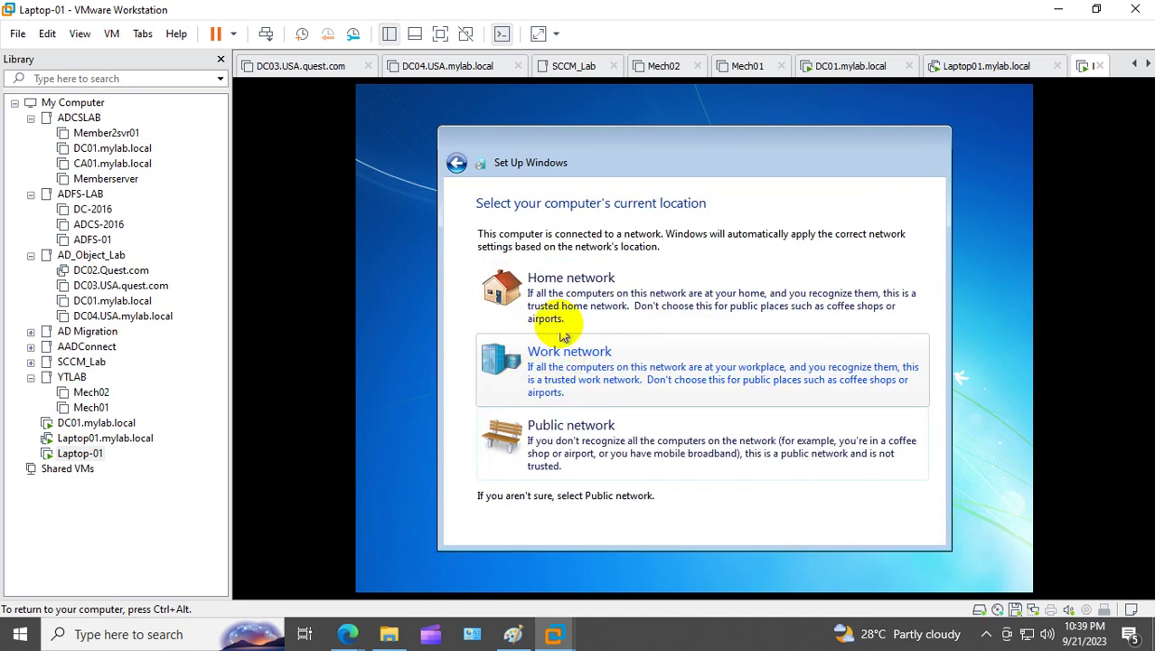
pyautogui.click(563, 286)
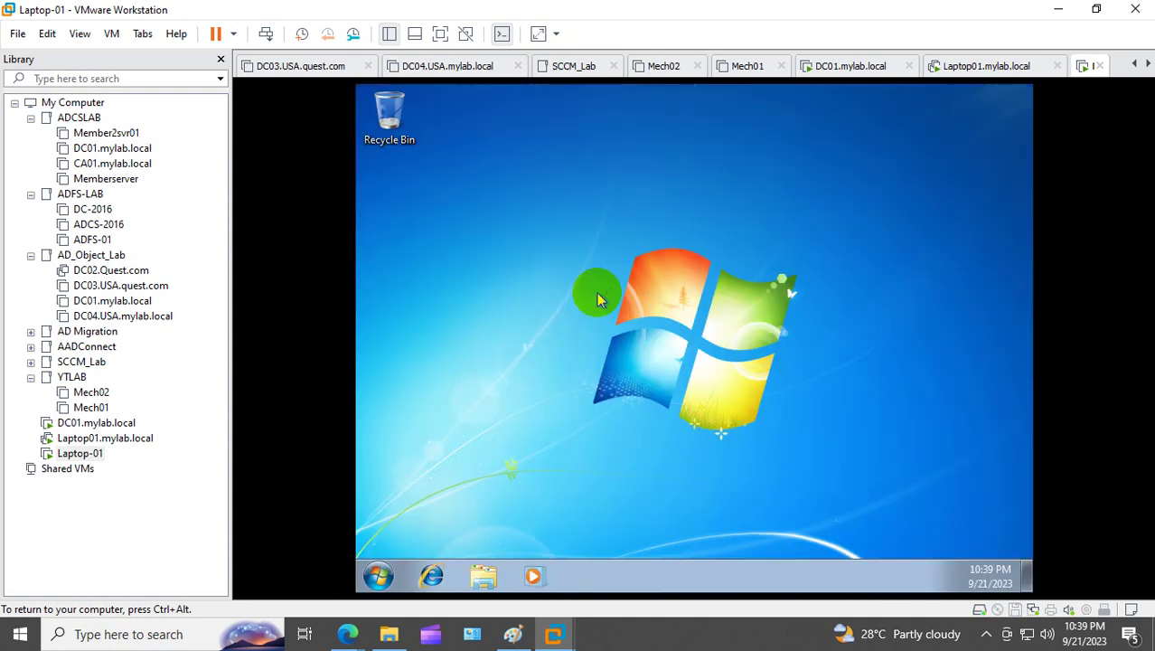
pyautogui.click(705, 379)
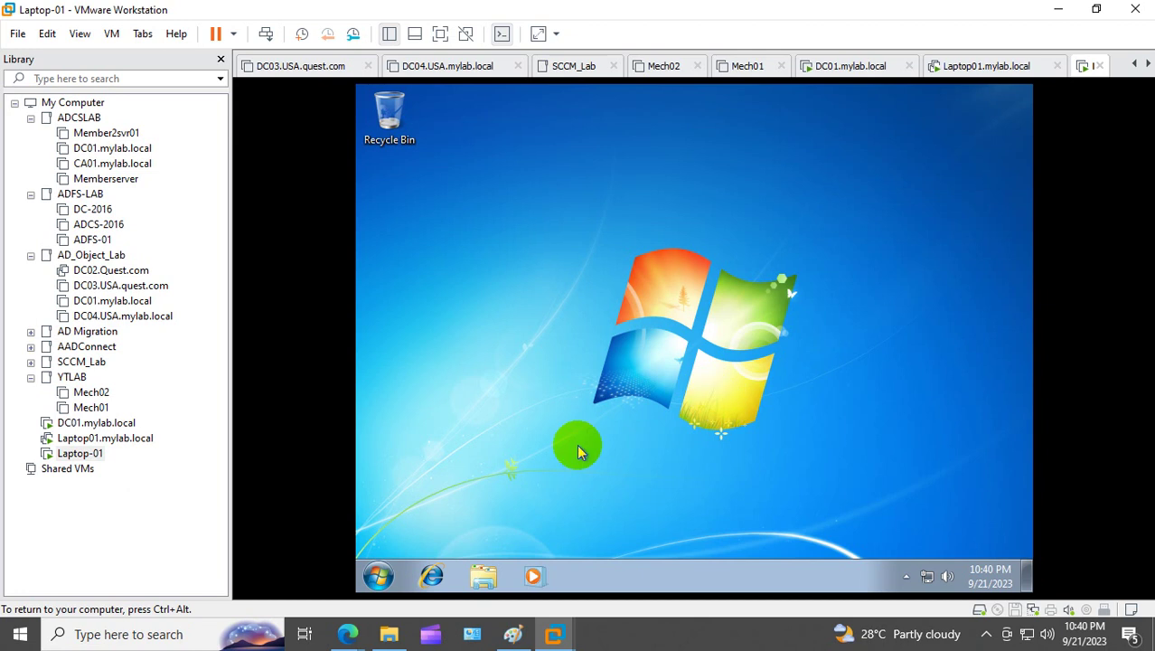
pyautogui.click(361, 512)
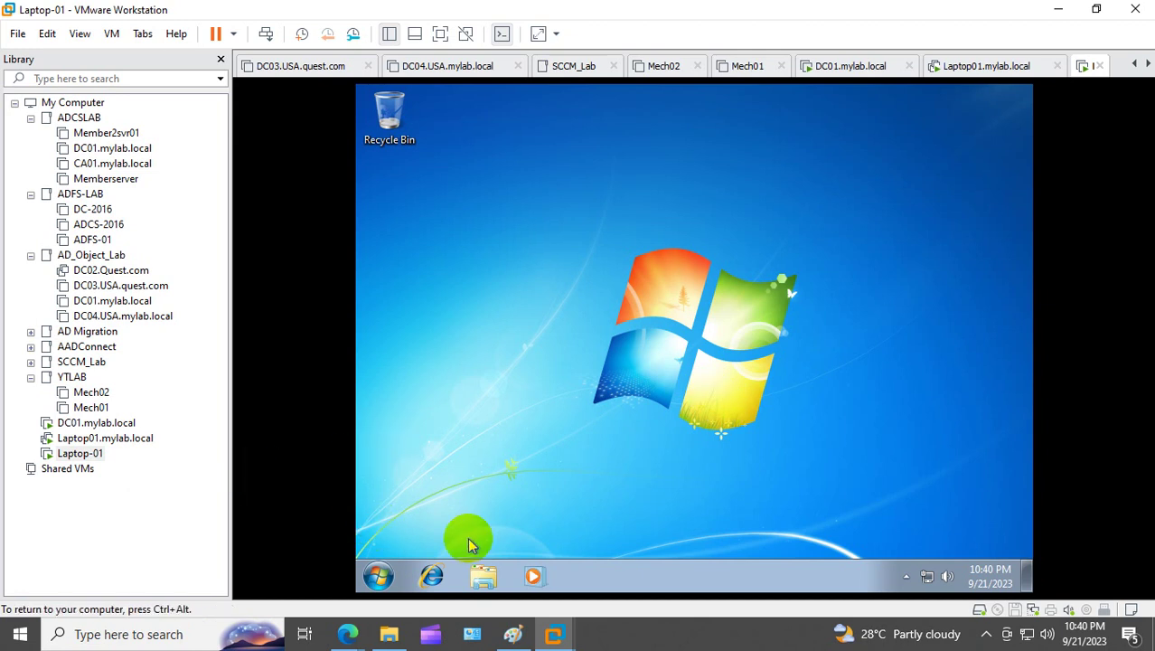
pyautogui.press('super+r')
pyautogui.write('ncpa')
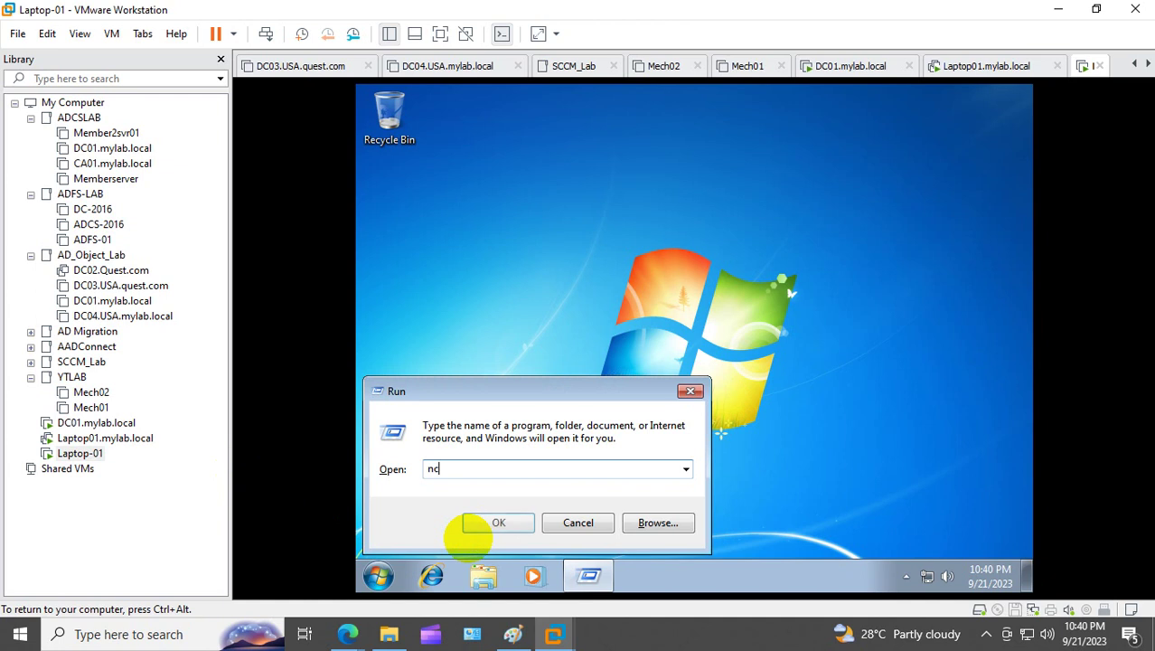
pyautogui.press('Return')
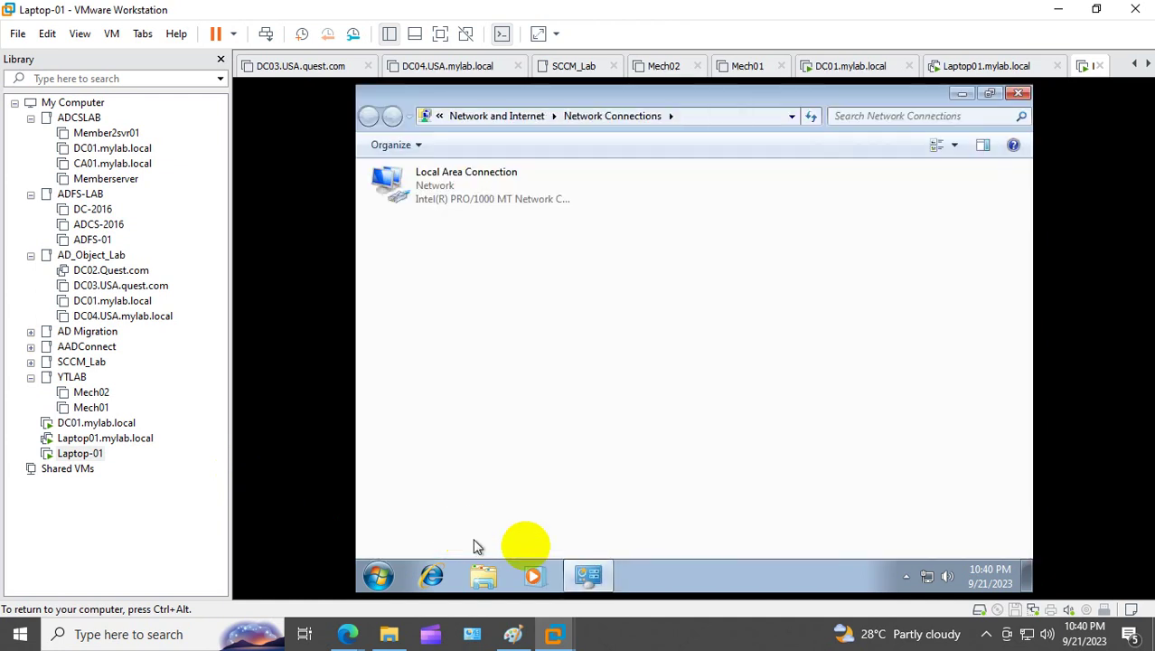
pyautogui.click(1015, 95)
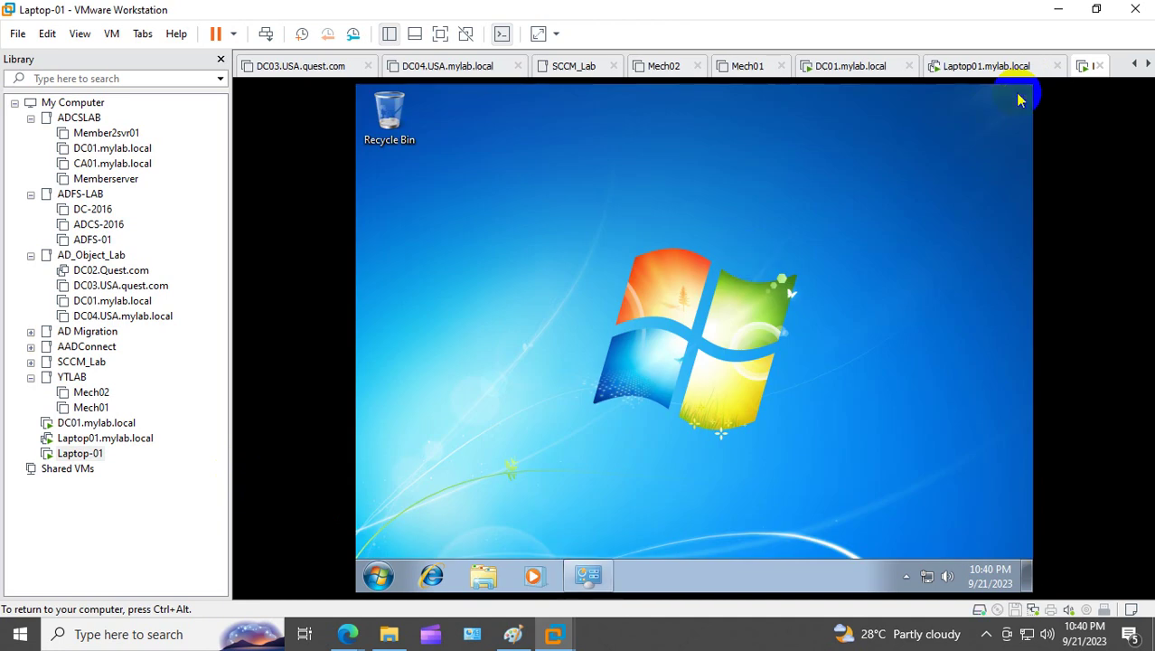
# Step: Set the Windows 7 guest display resolution to 1280 × 768, apply it, and keep the changes
pyautogui.rightClick(749, 257)
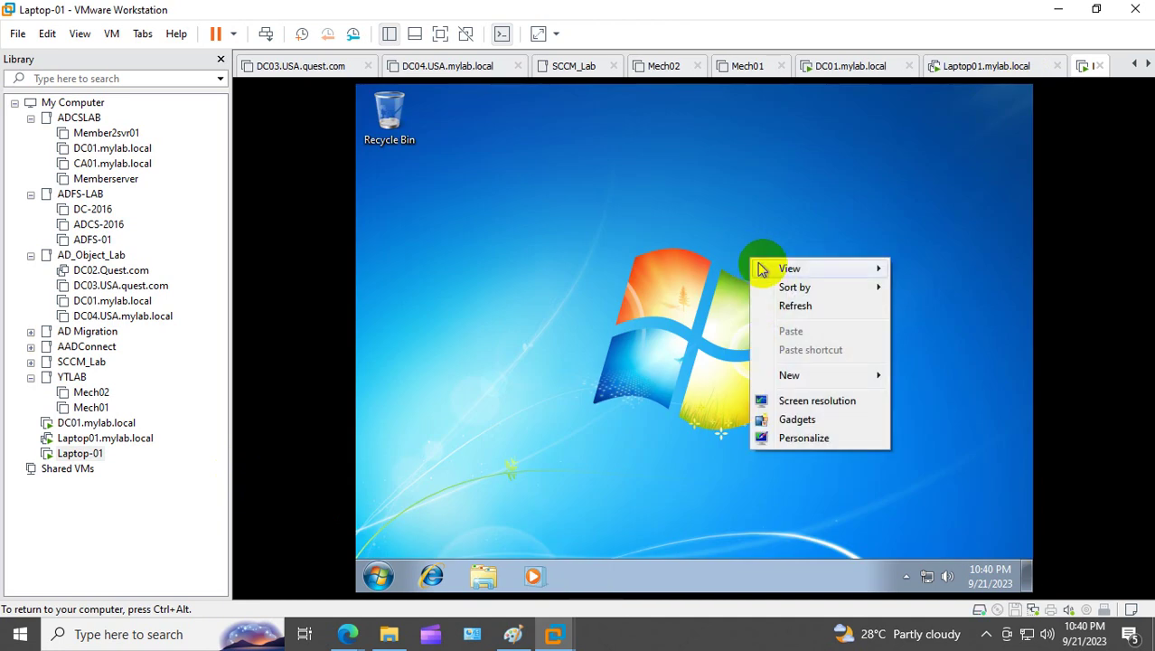
pyautogui.click(845, 402)
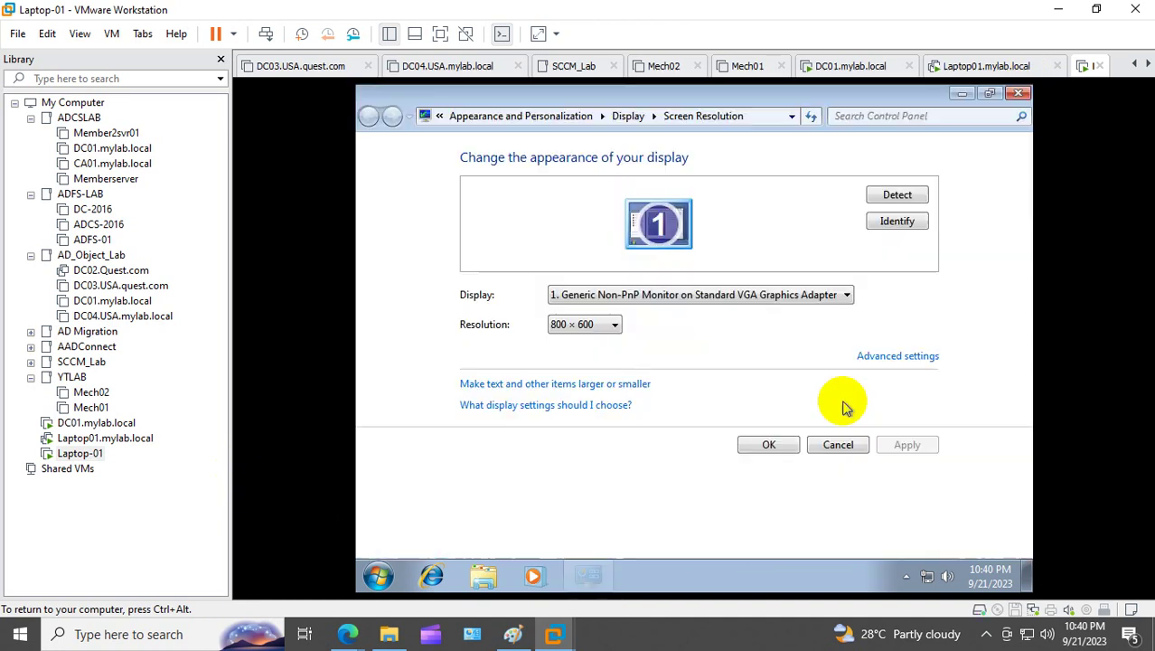
pyautogui.click(597, 325)
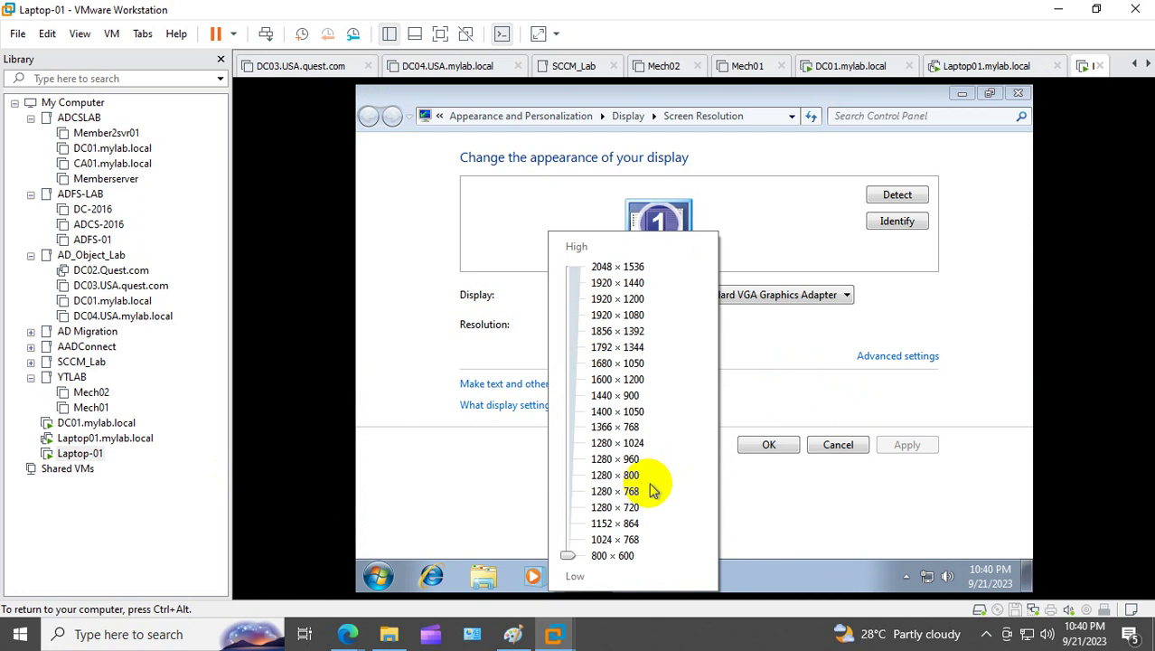
pyautogui.click(629, 490)
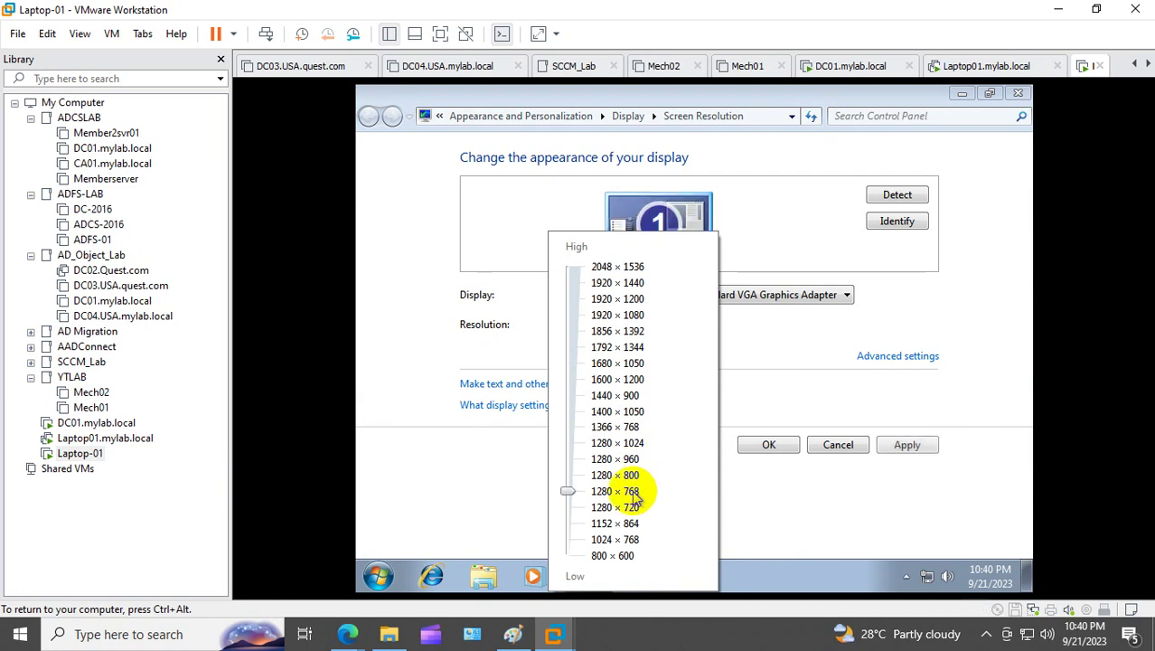
pyautogui.click(902, 443)
pyautogui.click(904, 445)
pyautogui.click(790, 385)
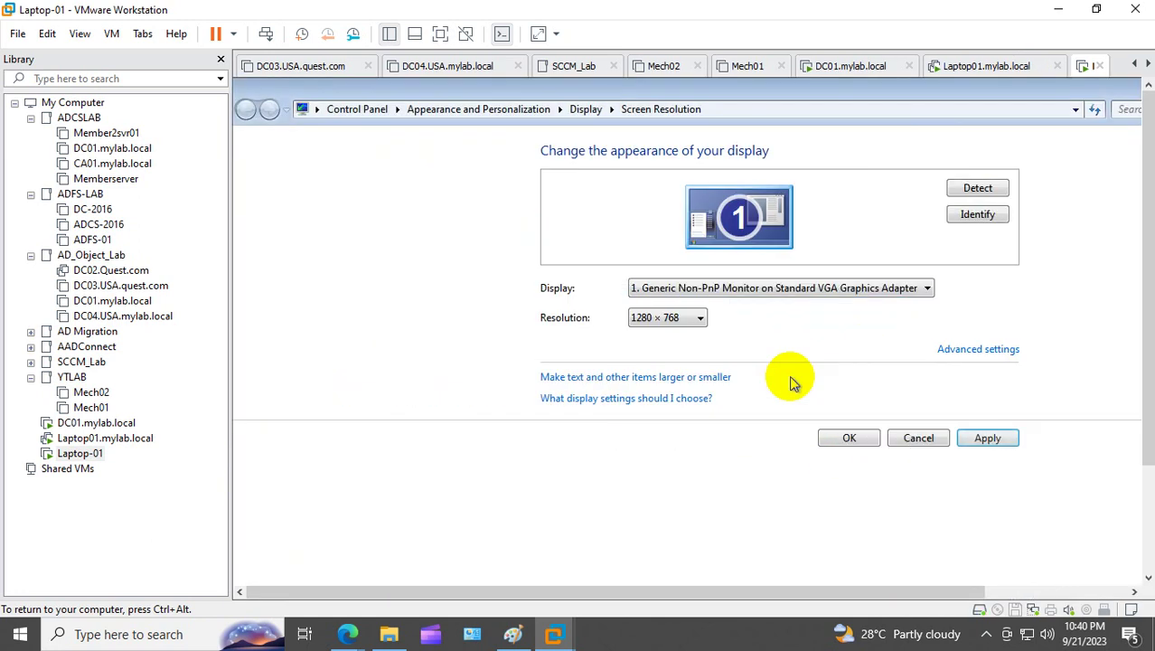
pyautogui.click(849, 443)
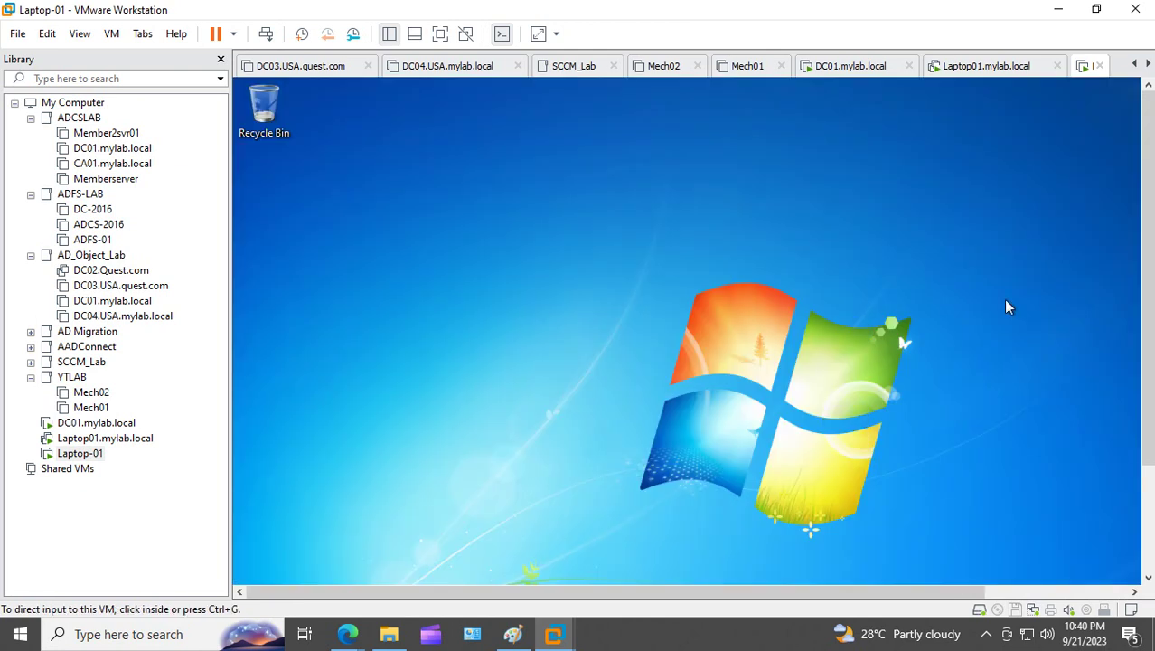
# Step: Run ncpa.cpl in the guest to open Network Connections and bring up Local Area Connection's menu
pyautogui.scroll(-3, 1148, 308)
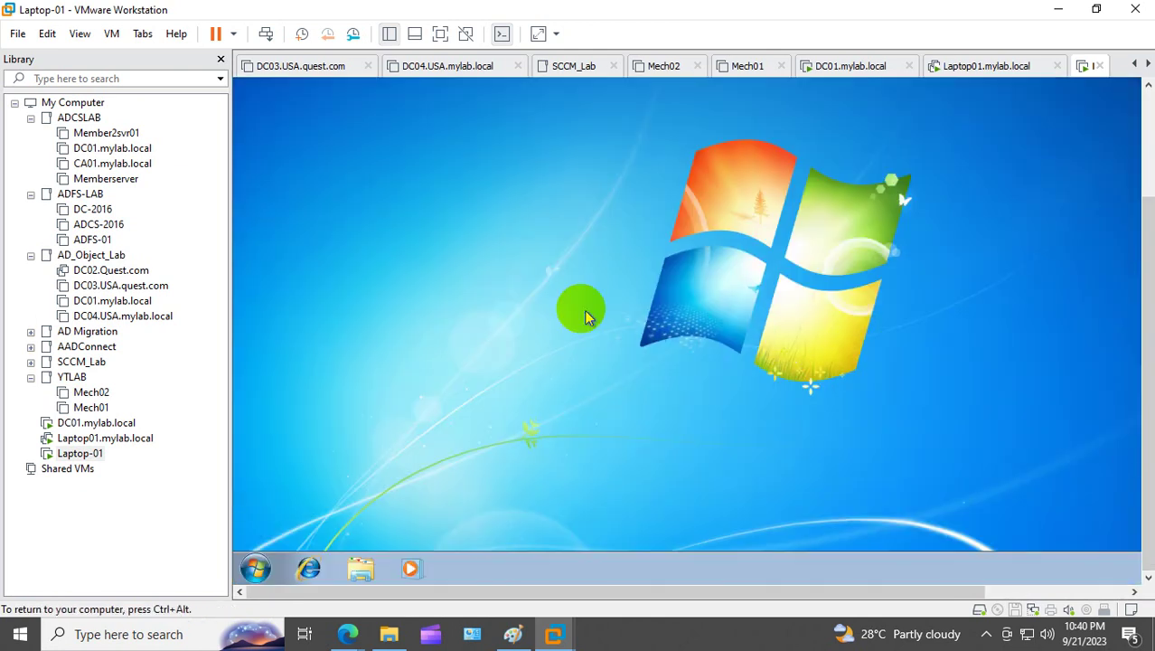
pyautogui.rightClick(265, 567)
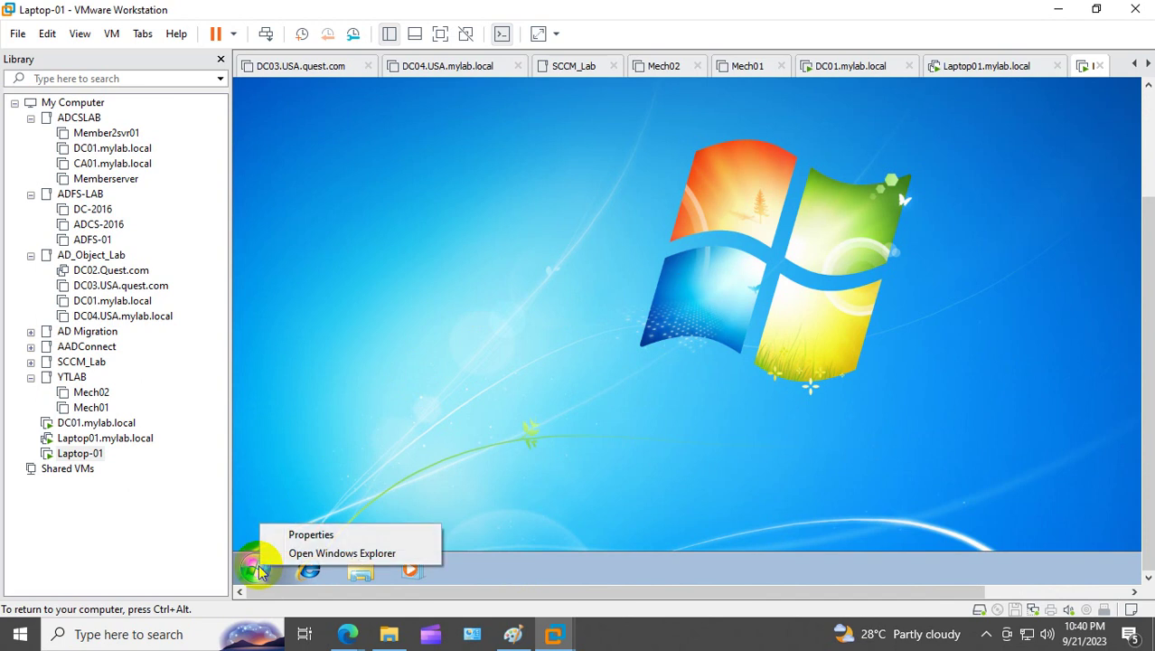
pyautogui.click(317, 461)
pyautogui.press('super+r')
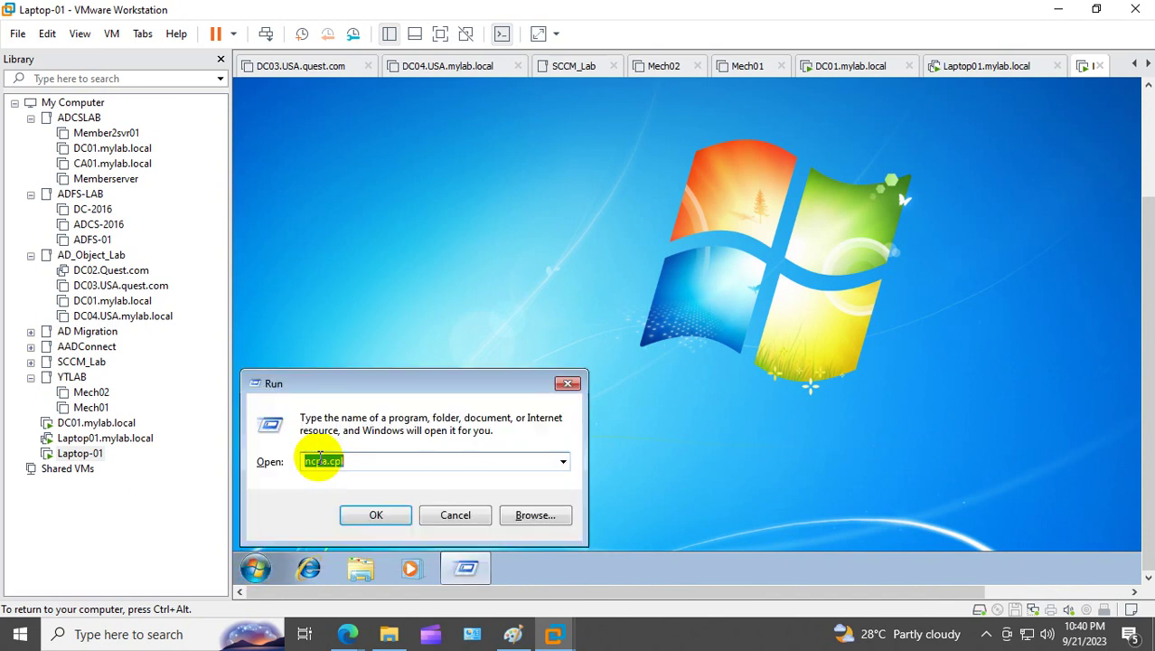
pyautogui.write('ncpa')
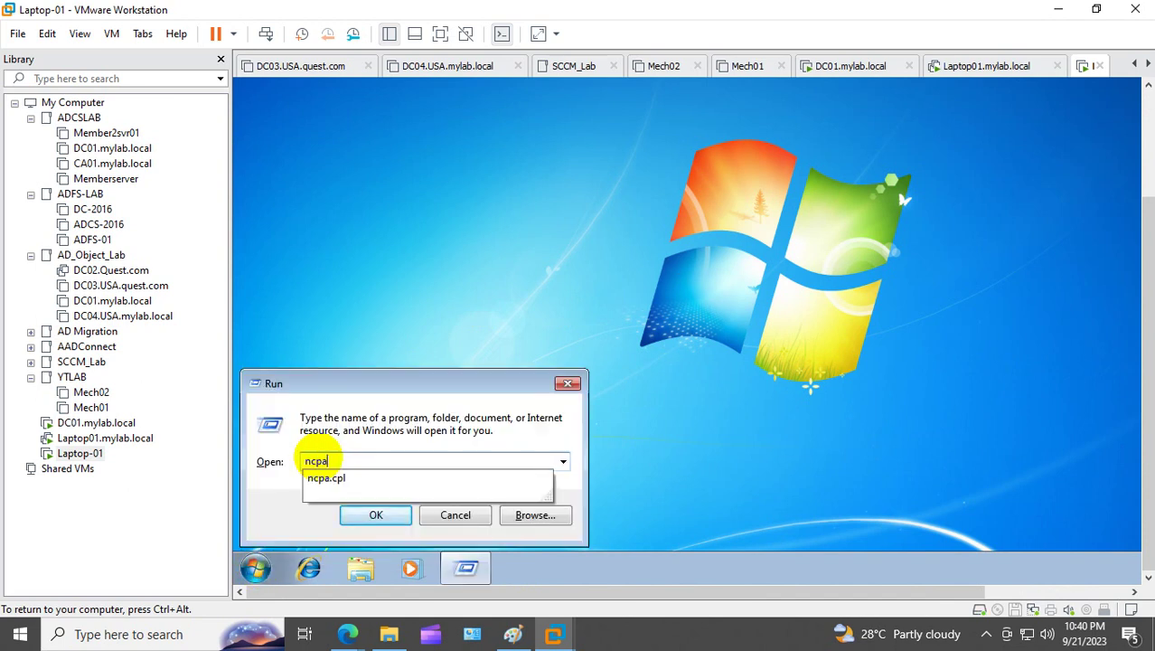
pyautogui.write('.cpl')
pyautogui.press('Return')
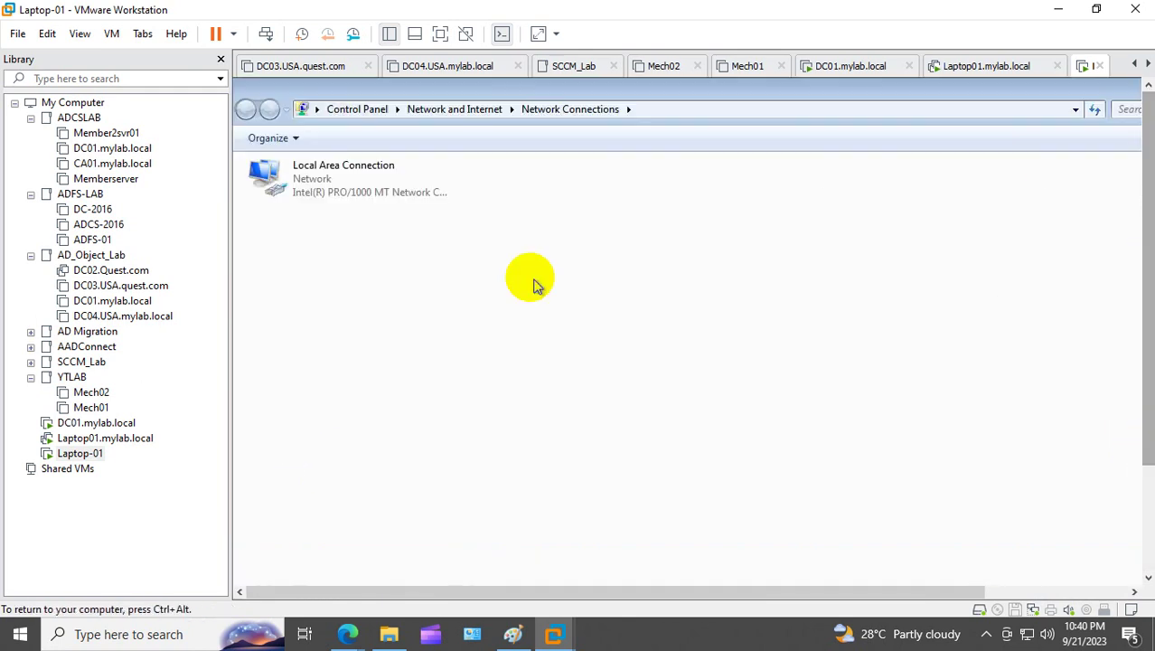
pyautogui.rightClick(299, 191)
# Step: Give Local Area Connection's IPv4 static IP 10.10.10.11, mask 255.0.0.0 and DNS 10.10.10.10
pyautogui.click(374, 338)
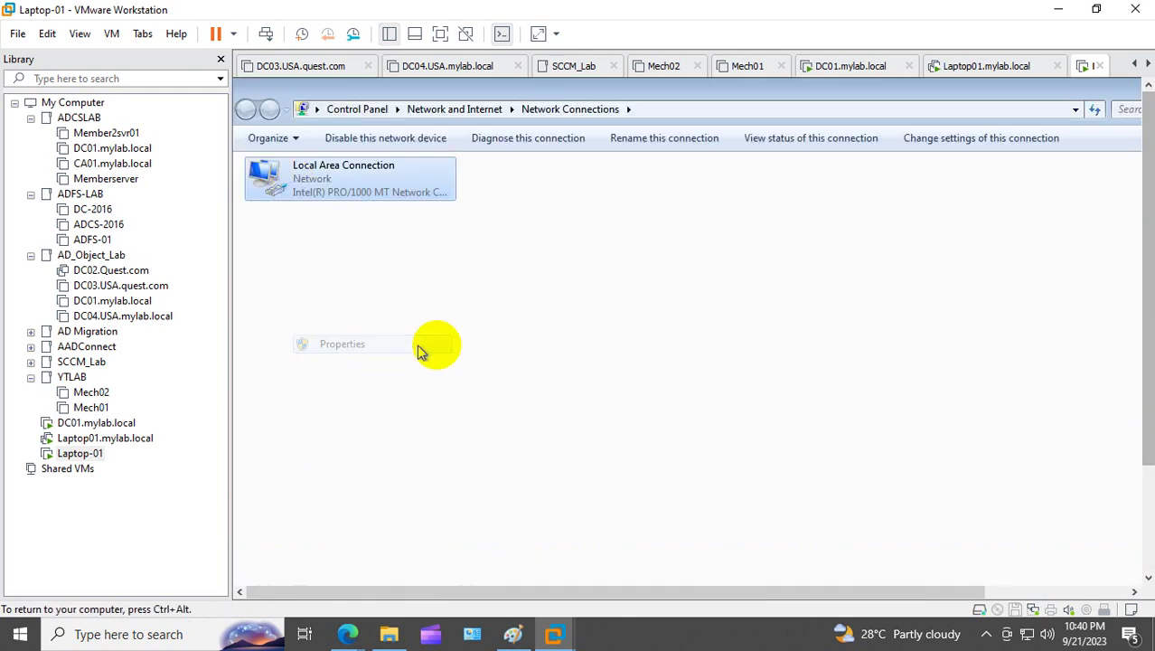
pyautogui.doubleClick(409, 347)
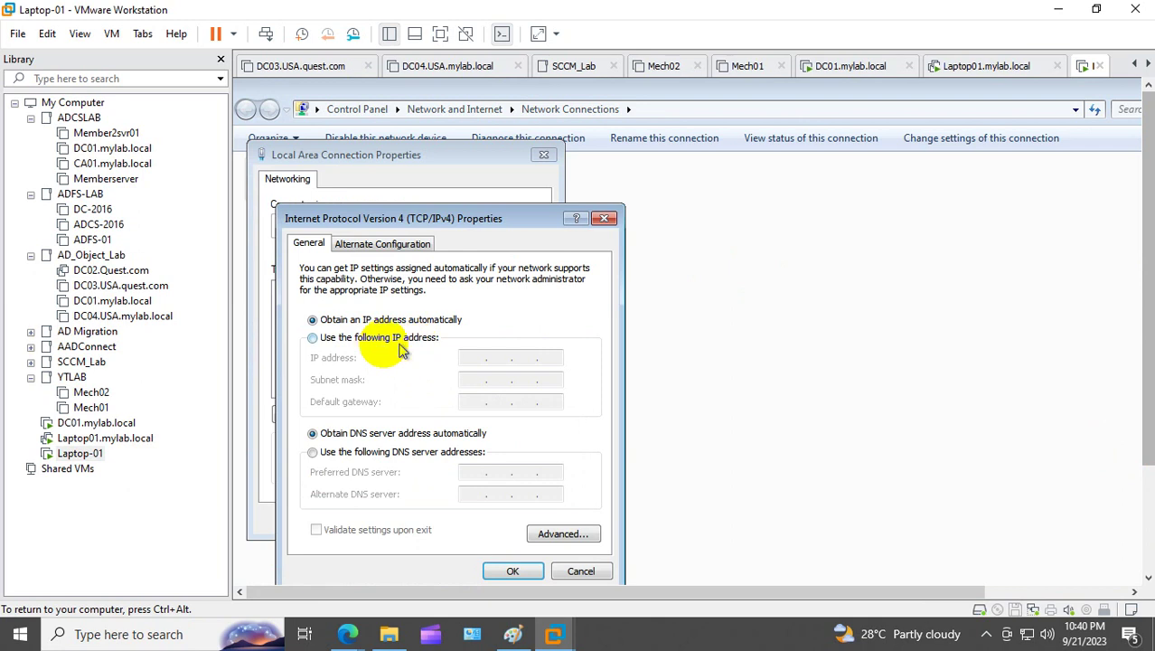
pyautogui.click(378, 343)
pyautogui.click(475, 358)
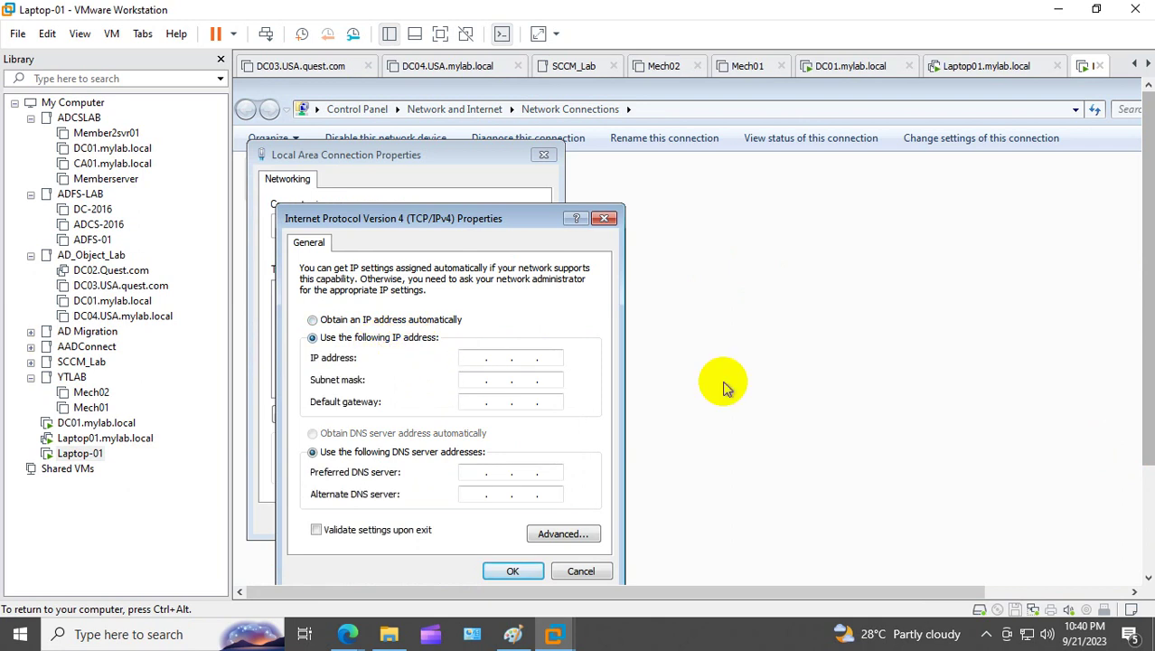
pyautogui.write('10.10.10.11')
pyautogui.press('Tab')
pyautogui.press('Tab')
pyautogui.press('Tab')
pyautogui.press('Tab')
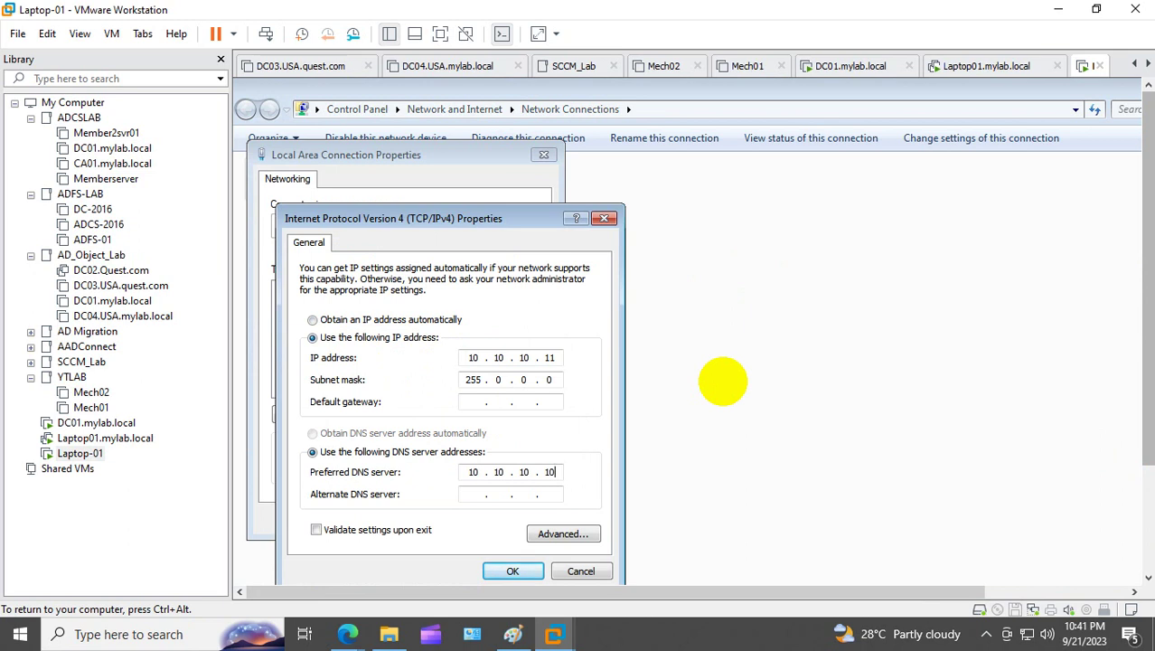
pyautogui.click(512, 570)
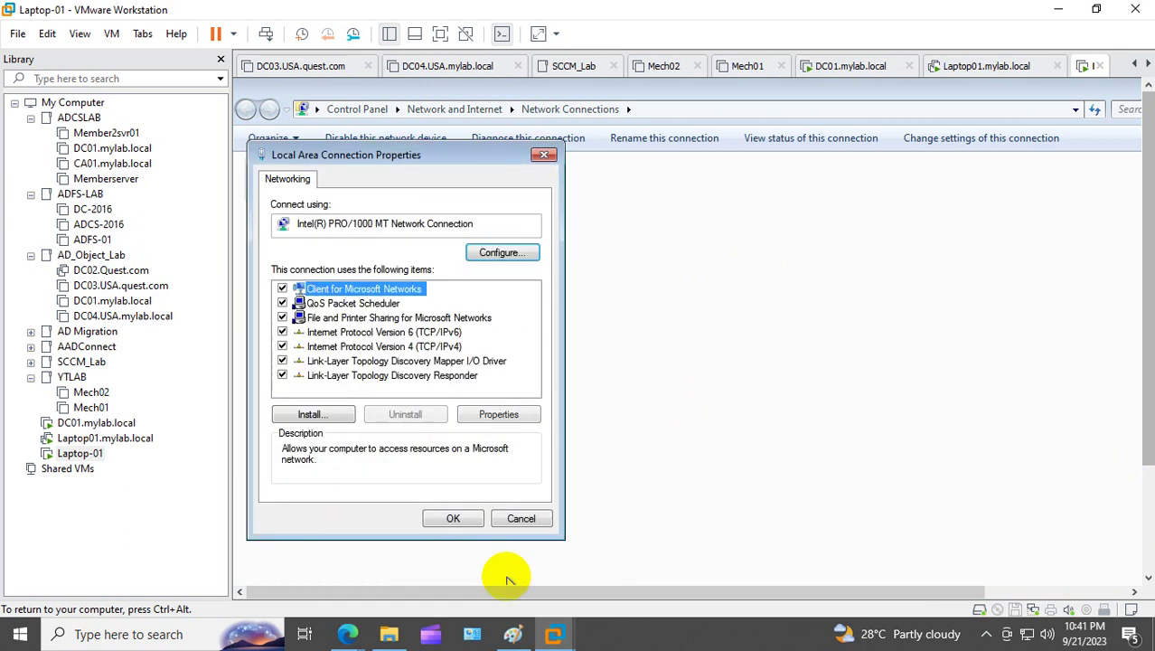
# Step: Save the connection properties and close the Network Connections window
pyautogui.click(452, 519)
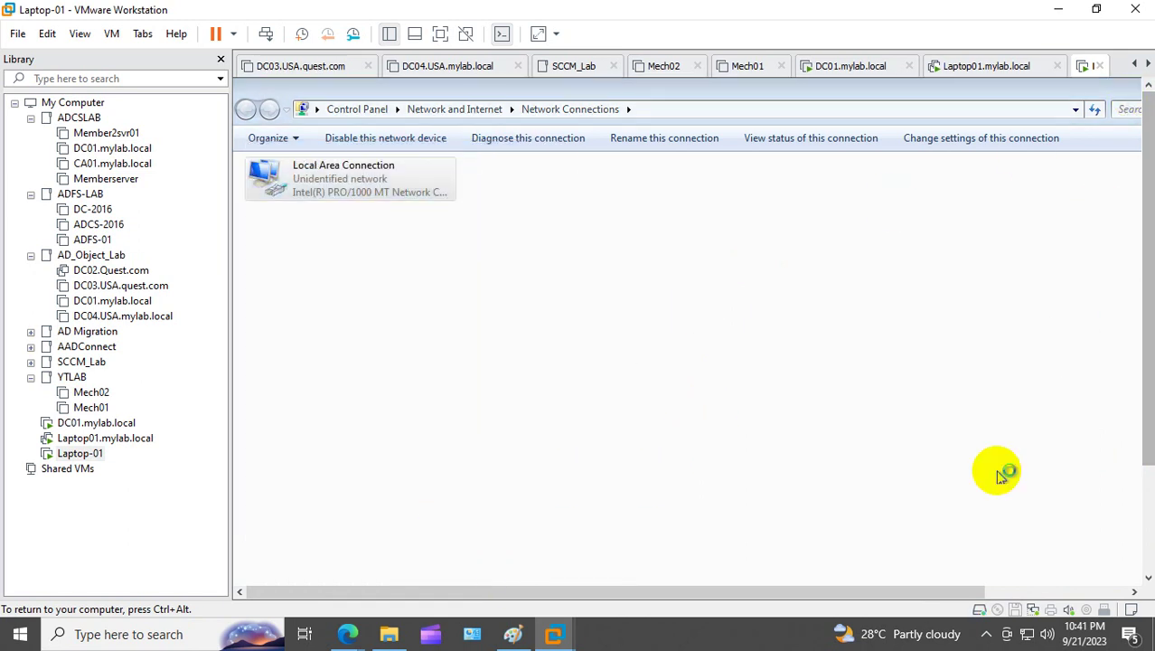
pyautogui.moveTo(950, 596); pyautogui.dragTo(1096, 134)
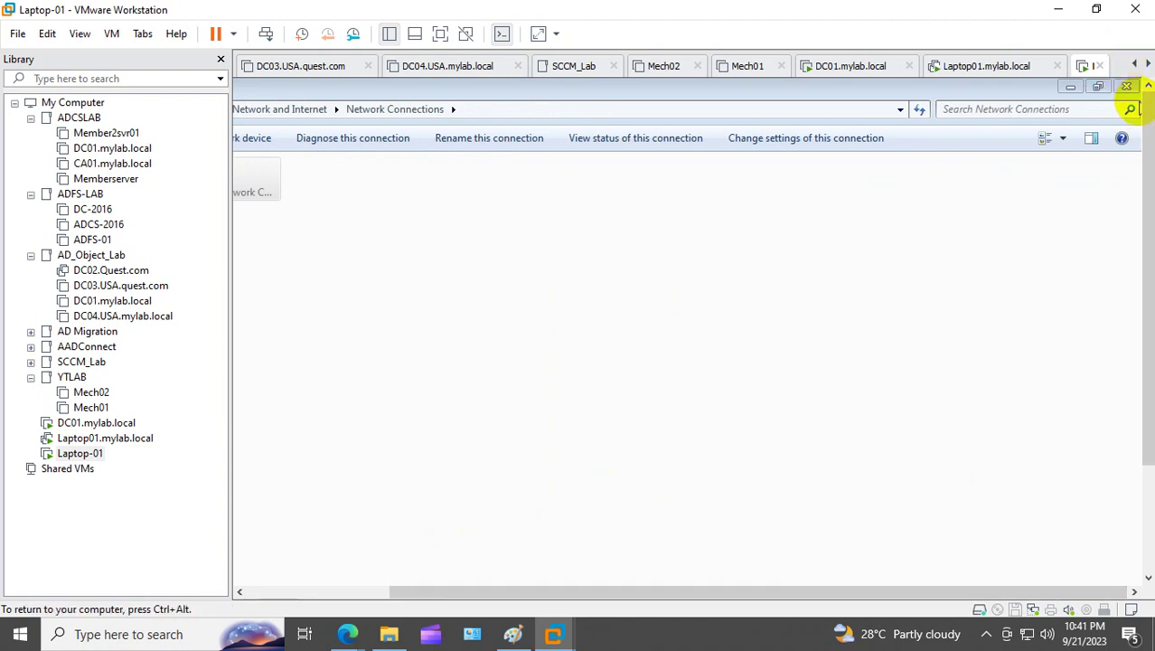
pyautogui.click(1127, 87)
pyautogui.moveTo(1147, 176); pyautogui.dragTo(1146, 366)
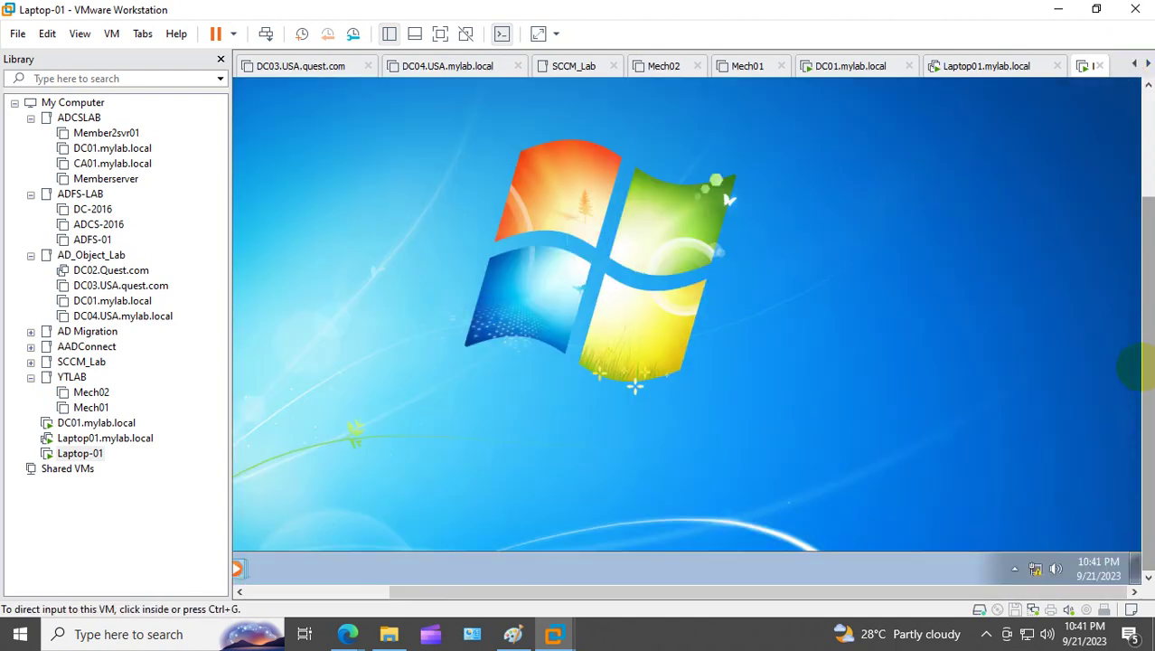
pyautogui.moveTo(859, 593); pyautogui.dragTo(701, 593)
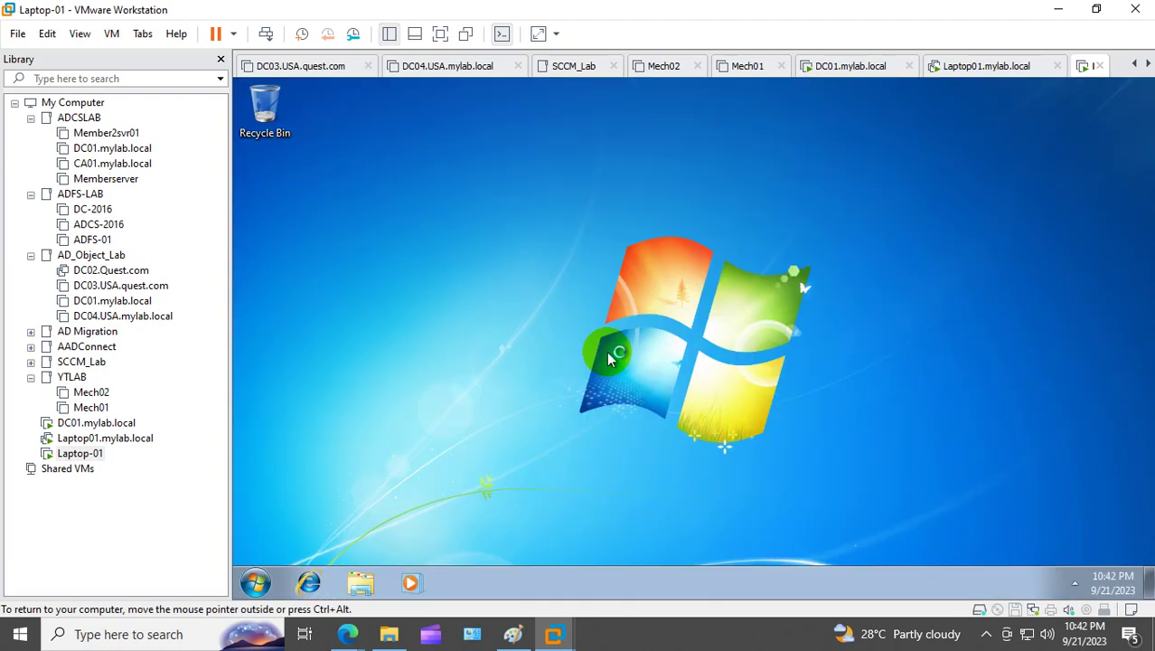
# Step: Reopen the Network Connections window from the Run dialog in the guest
pyautogui.click(255, 582)
pyautogui.rightClick(256, 583)
pyautogui.click(389, 371)
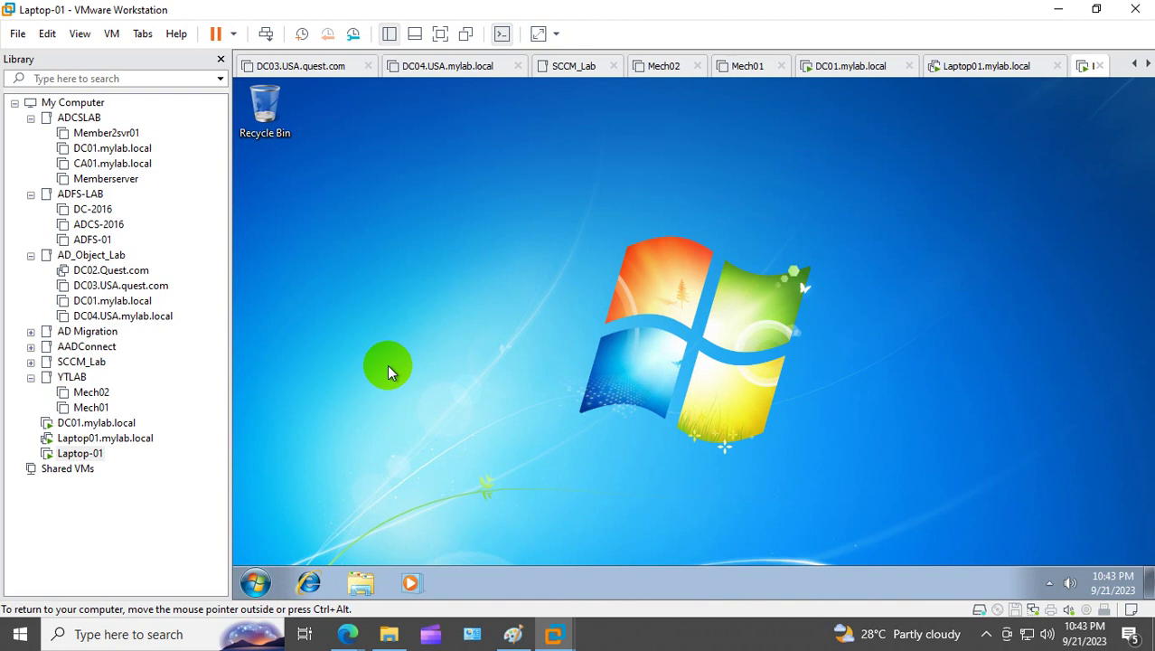
pyautogui.press('super+r')
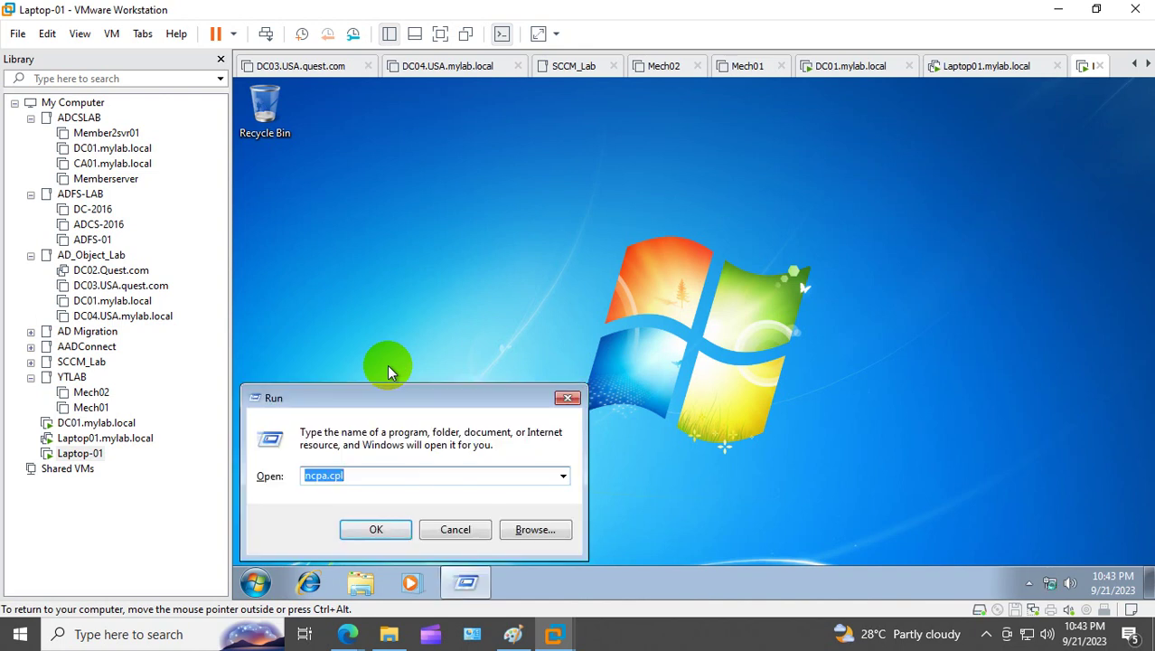
pyautogui.press('Return')
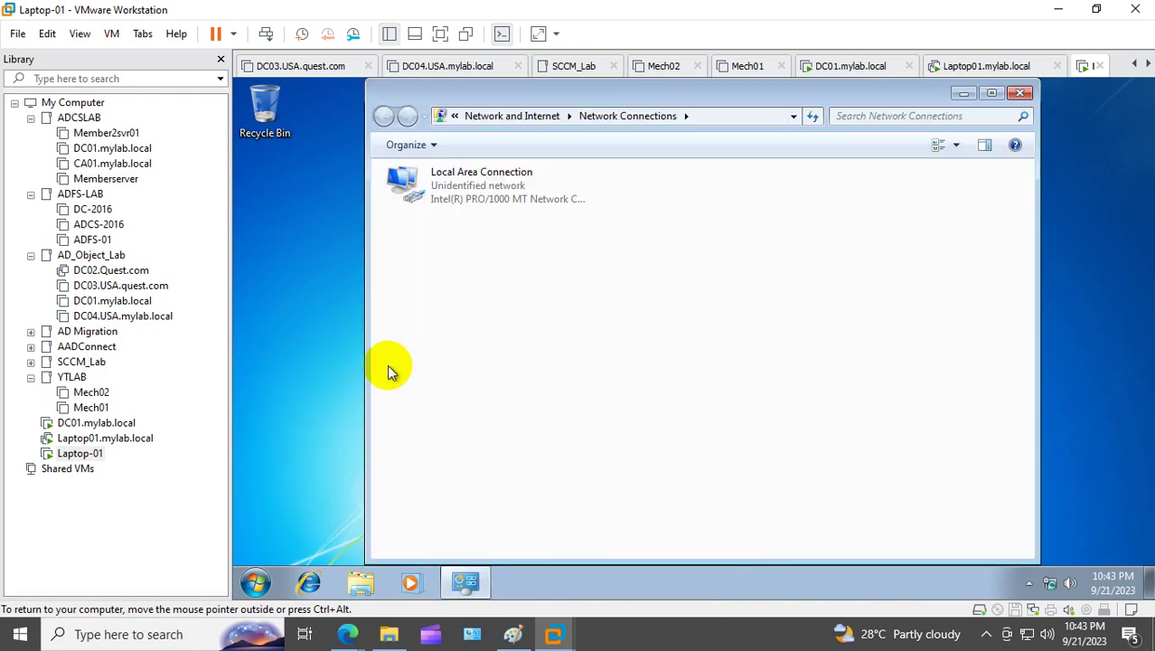
# Step: Check Local Area Connection's IPv4 shows 10.10.10.11 and DNS 10.10.10.10, then close the windows
pyautogui.rightClick(463, 194)
pyautogui.click(518, 358)
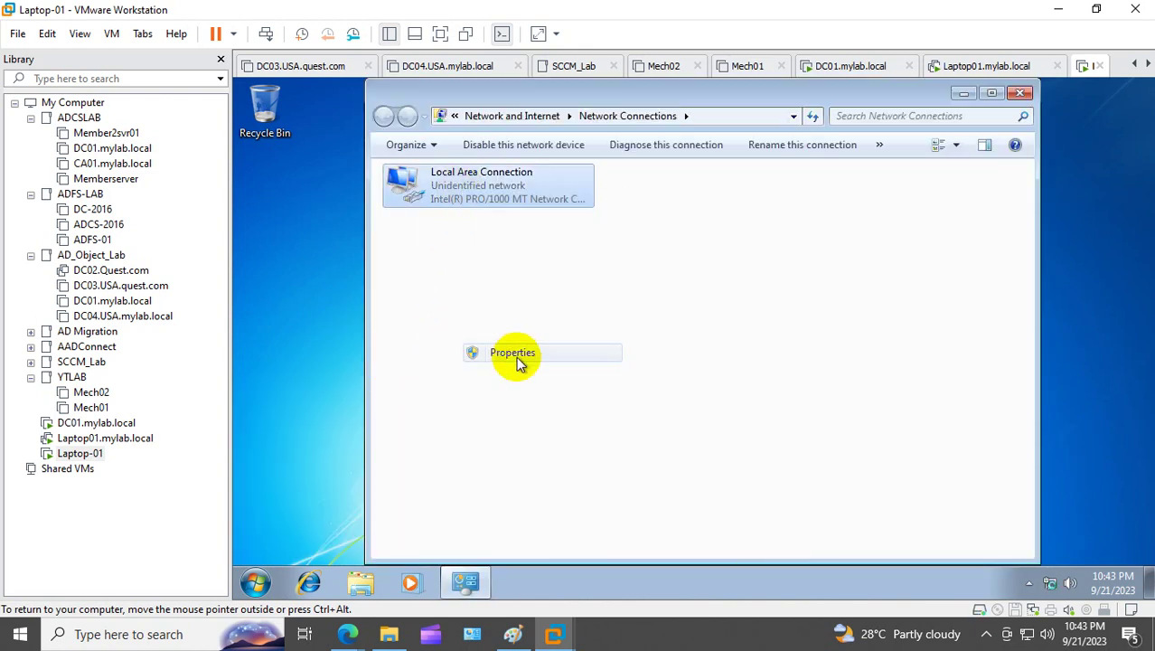
pyautogui.click(550, 357)
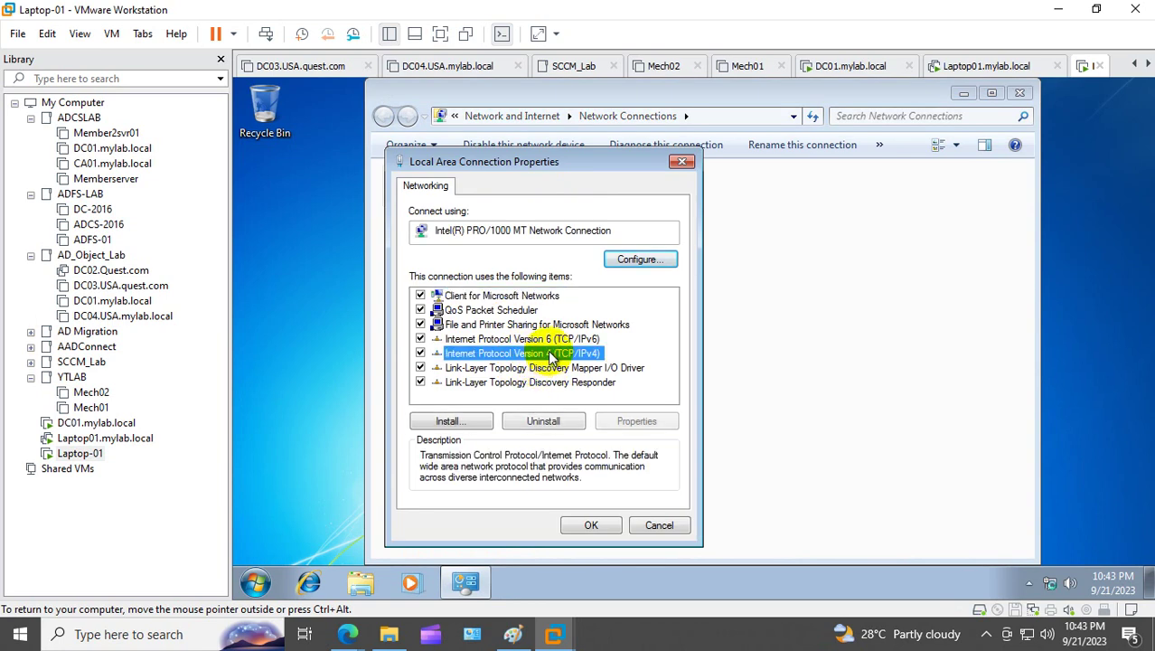
pyautogui.doubleClick(550, 357)
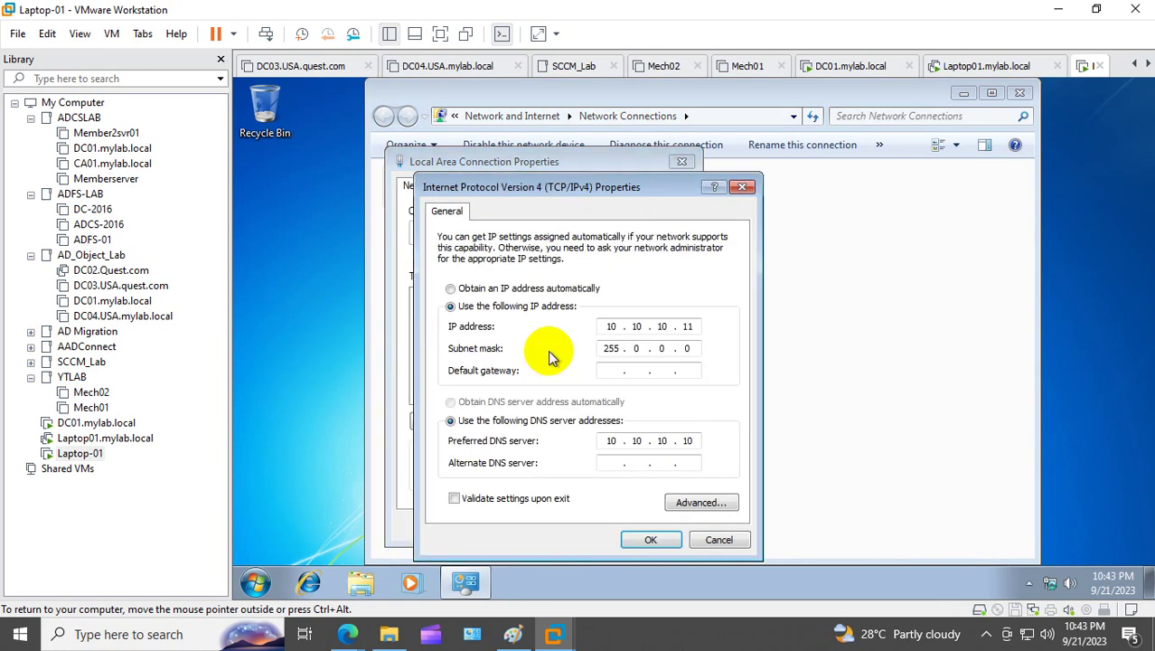
pyautogui.click(696, 326)
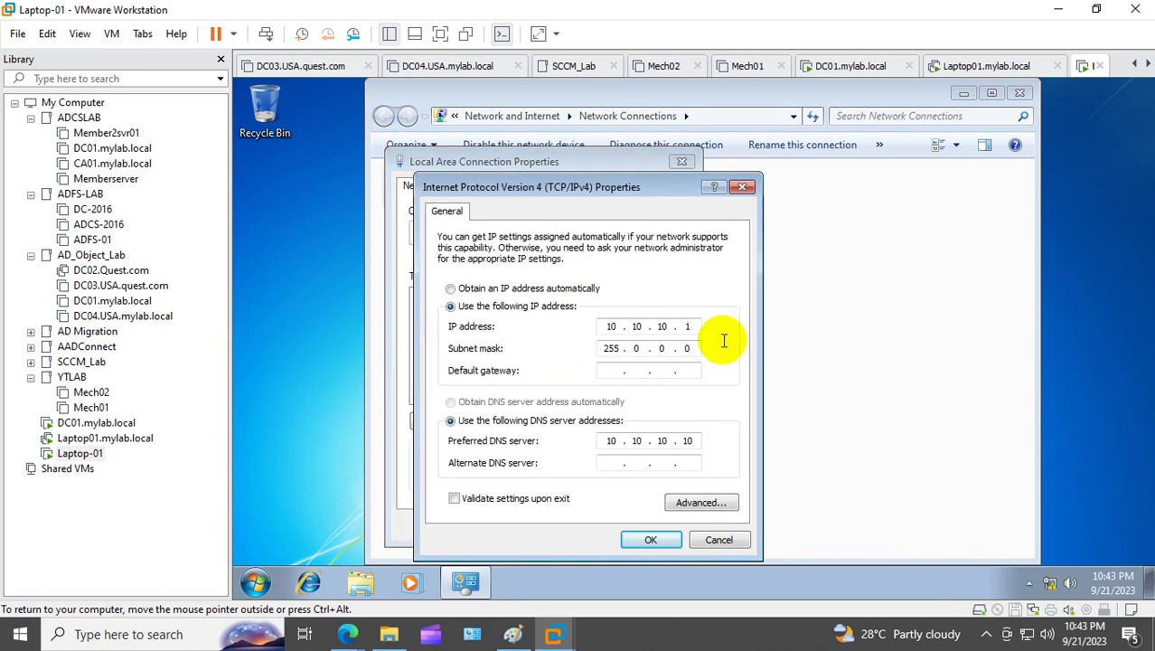
pyautogui.click(650, 540)
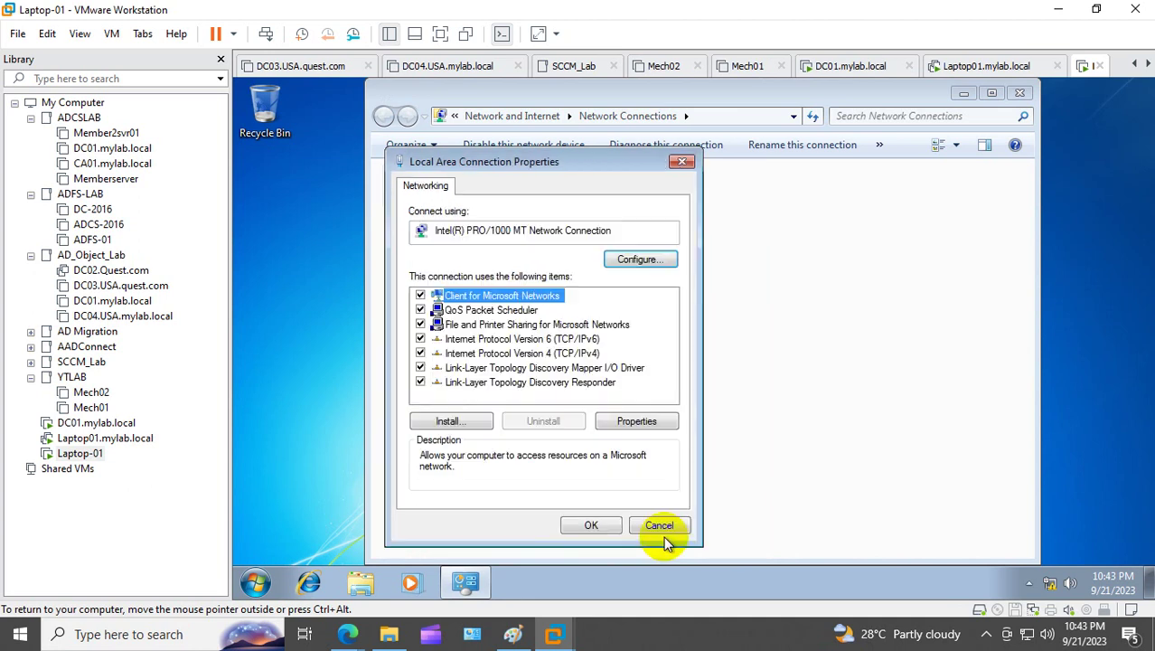
pyautogui.click(597, 526)
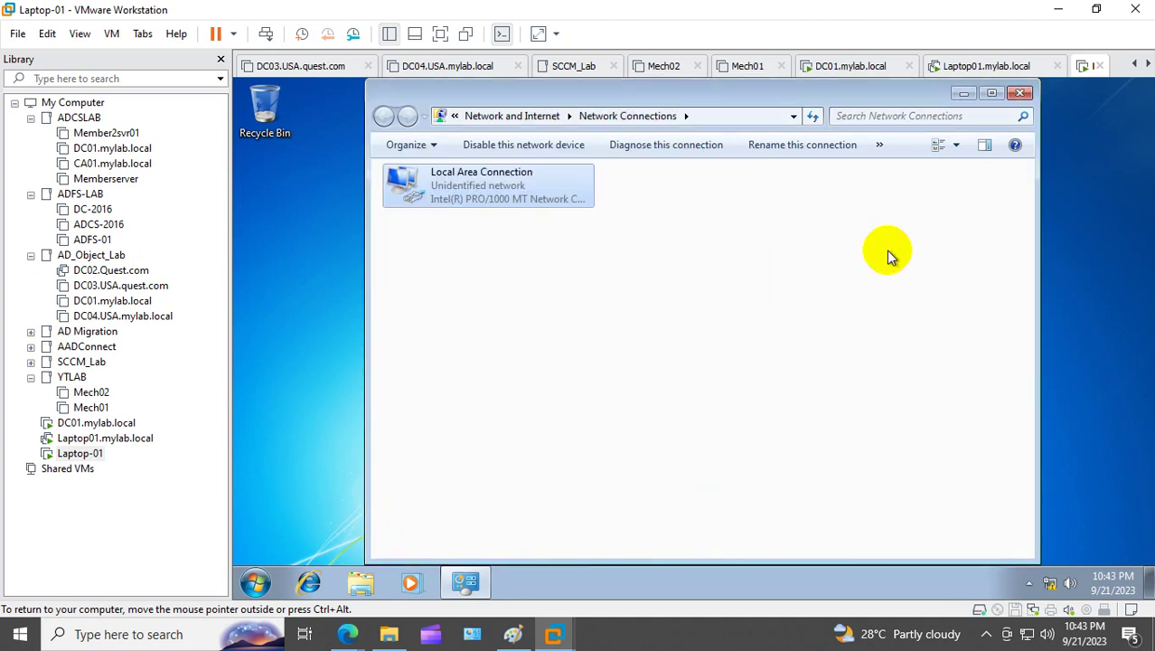
pyautogui.click(1020, 94)
pyautogui.click(256, 582)
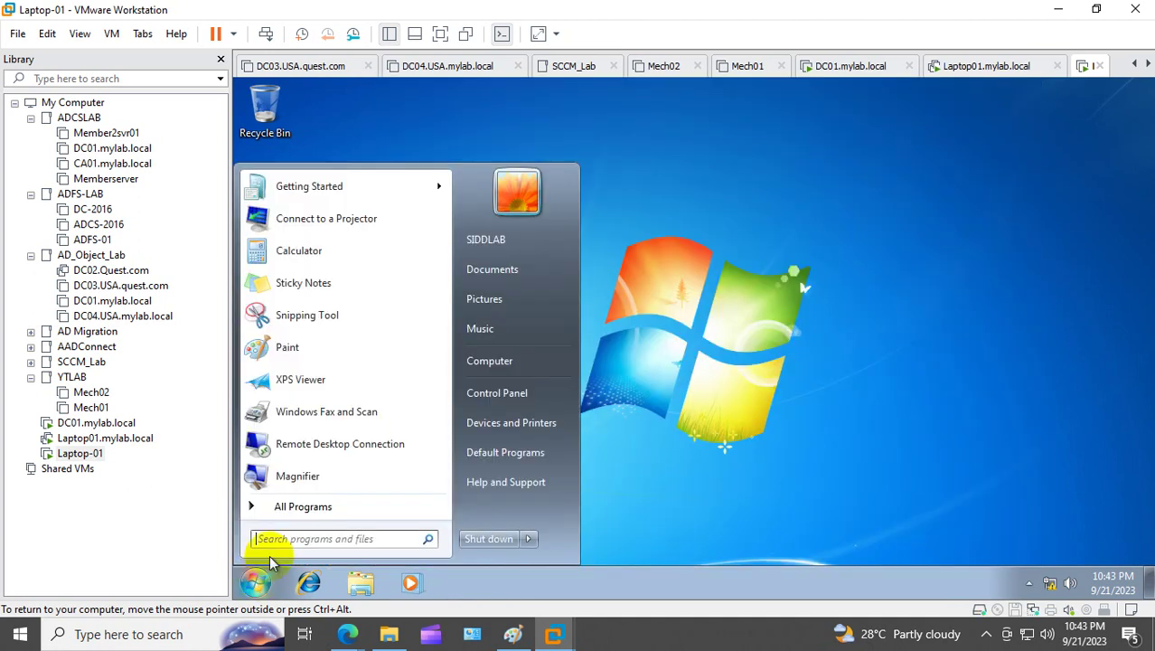
# Step: Open the Computer Name/Domain Changes dialog from Computer's advanced system settings
pyautogui.rightClick(480, 361)
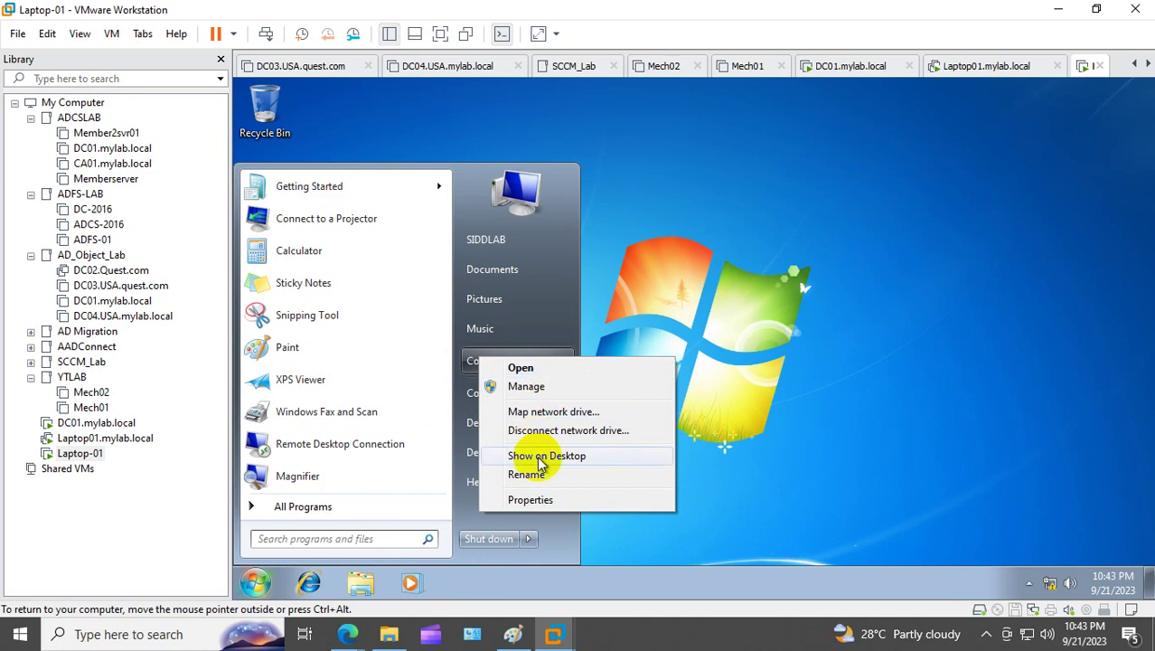
pyautogui.click(529, 499)
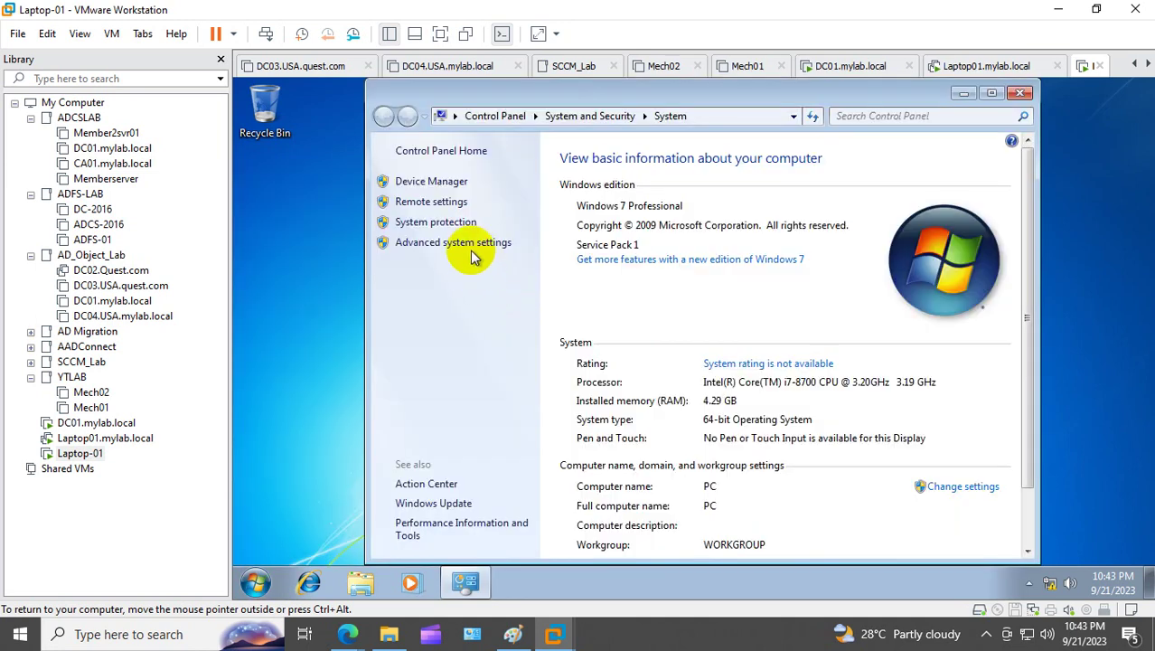
pyautogui.click(466, 241)
pyautogui.click(371, 200)
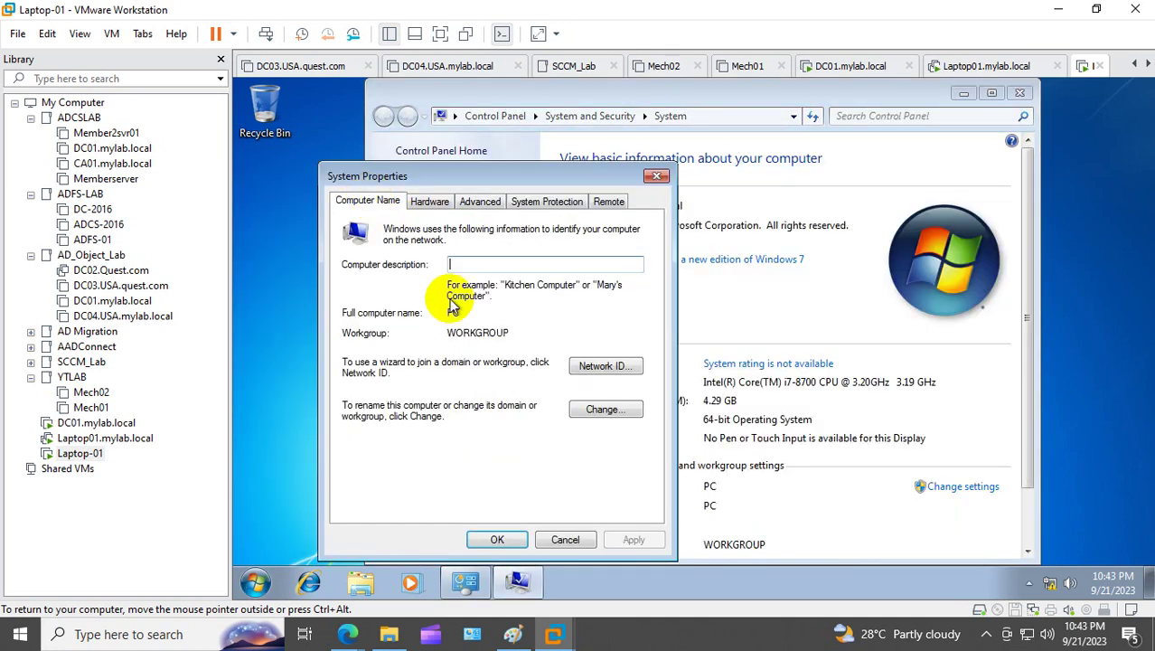
pyautogui.click(600, 411)
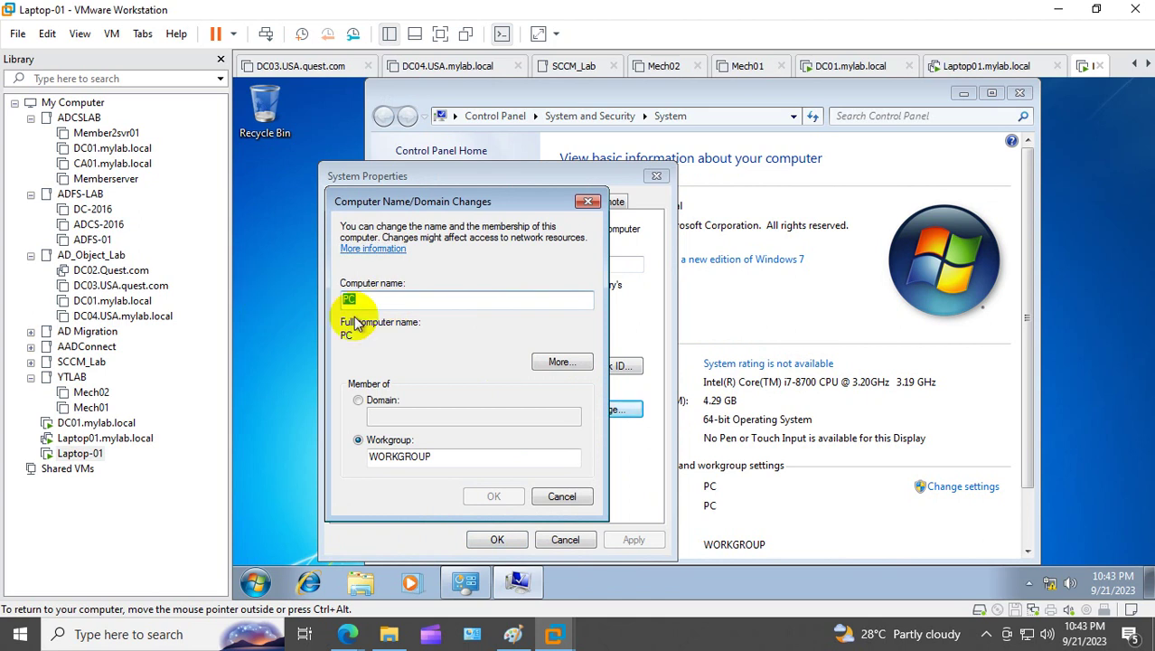
# Step: Rename the computer to laptop-01 and join domain mylab.local, dismissing the unreachable-controller error
pyautogui.write('lapt')
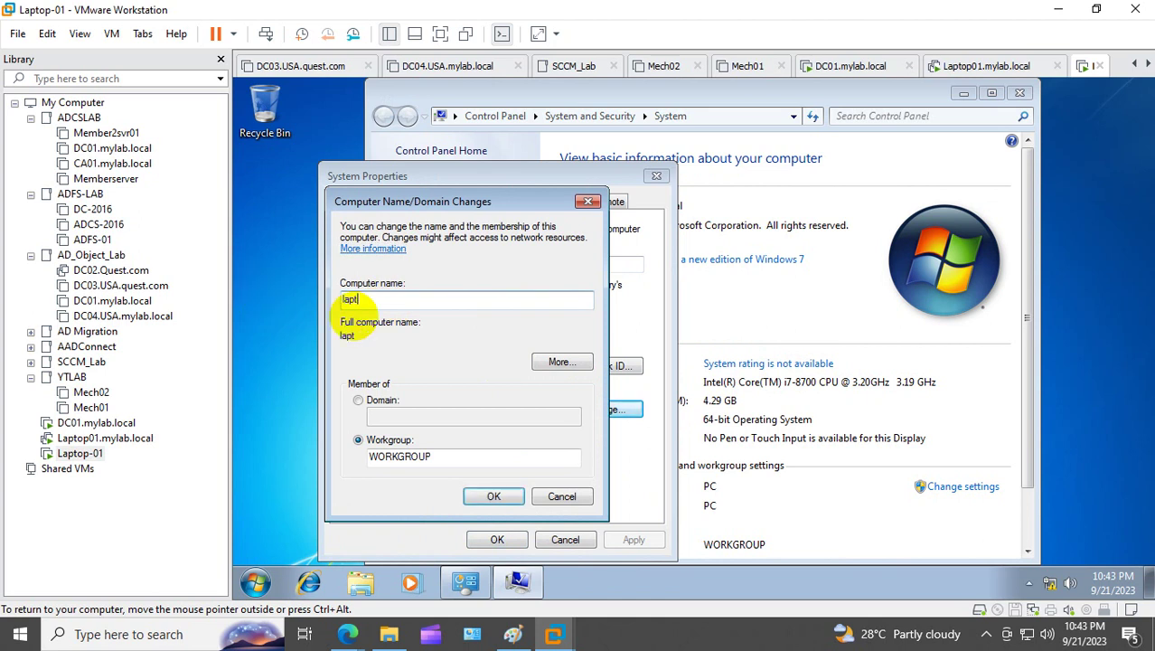
pyautogui.write('op-01')
pyautogui.click(381, 401)
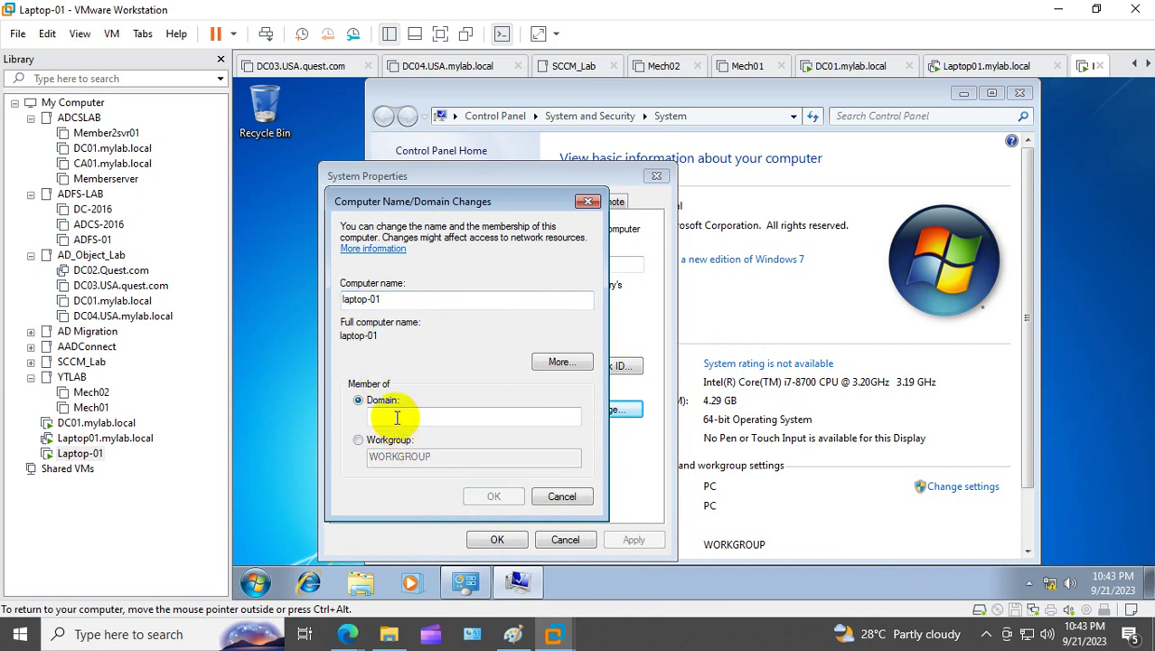
pyautogui.click(396, 416)
pyautogui.write('mylab.local')
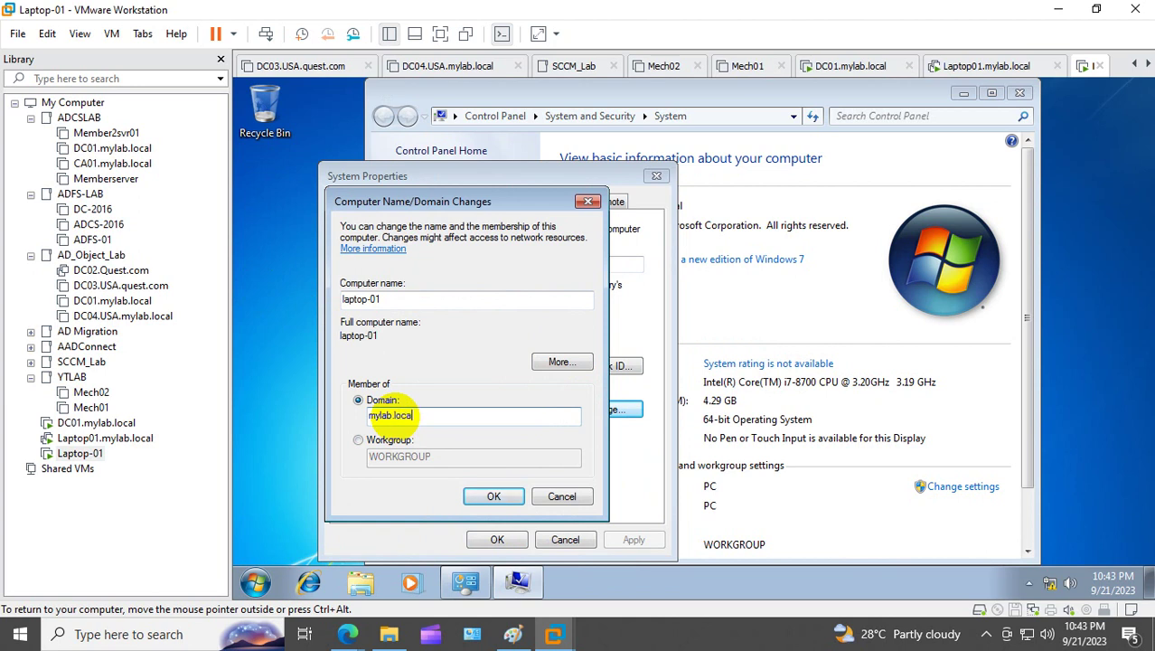
pyautogui.click(489, 495)
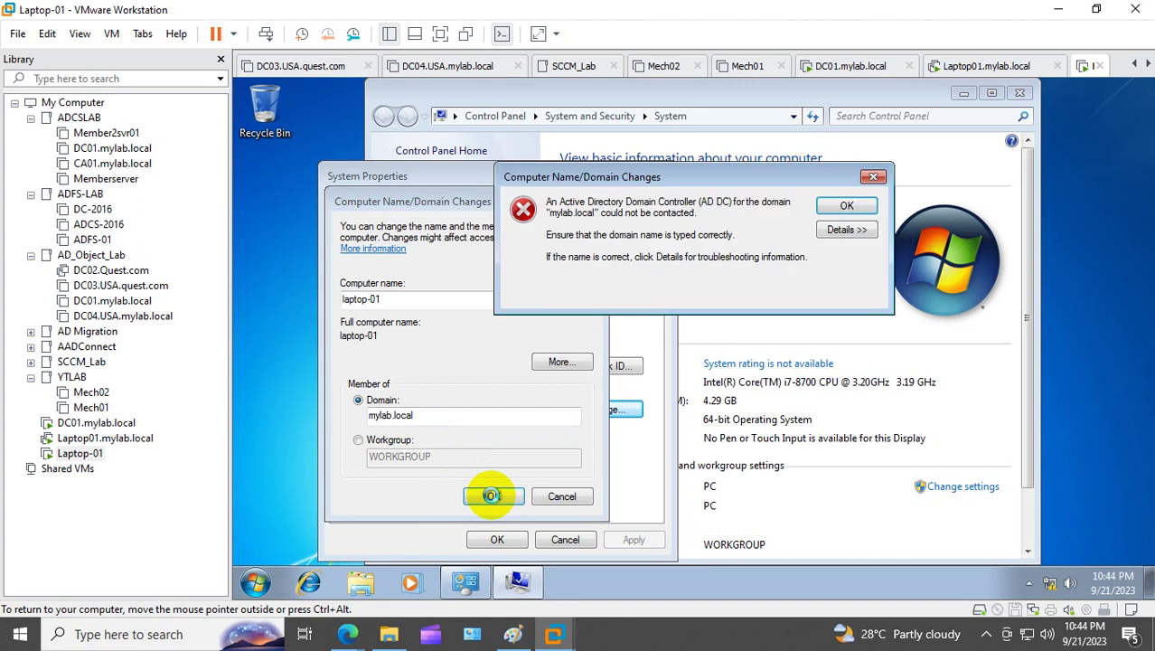
pyautogui.click(857, 210)
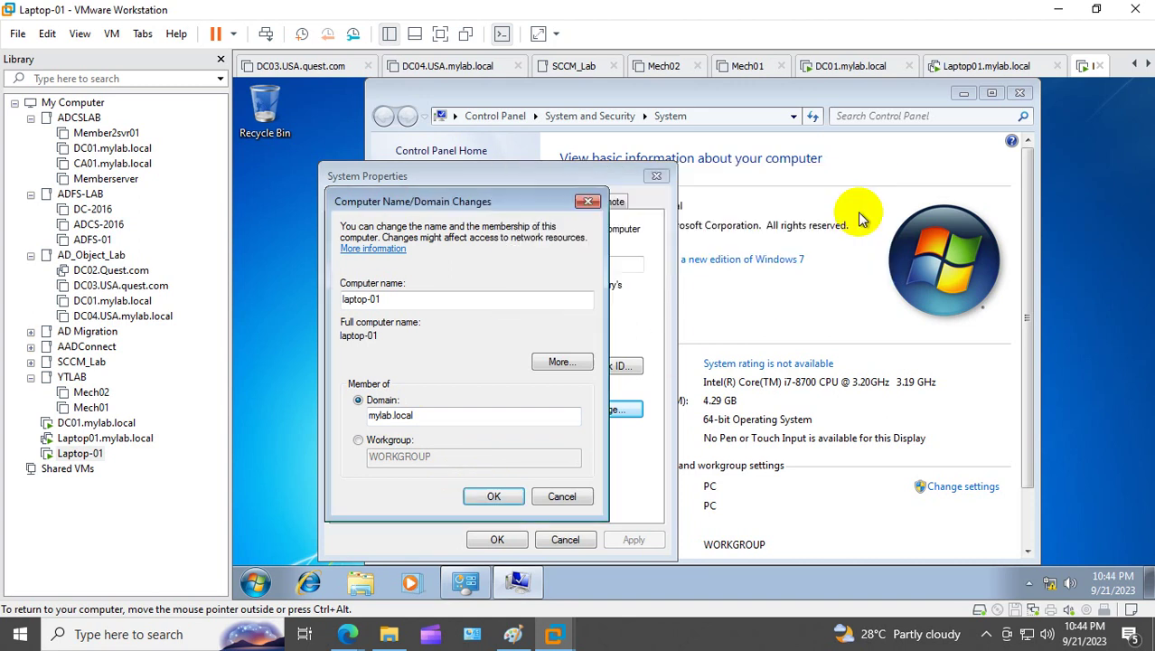
# Step: Attach Laptop-01's network adapter to the custom VMnet0 network in VM settings
pyautogui.rightClick(99, 452)
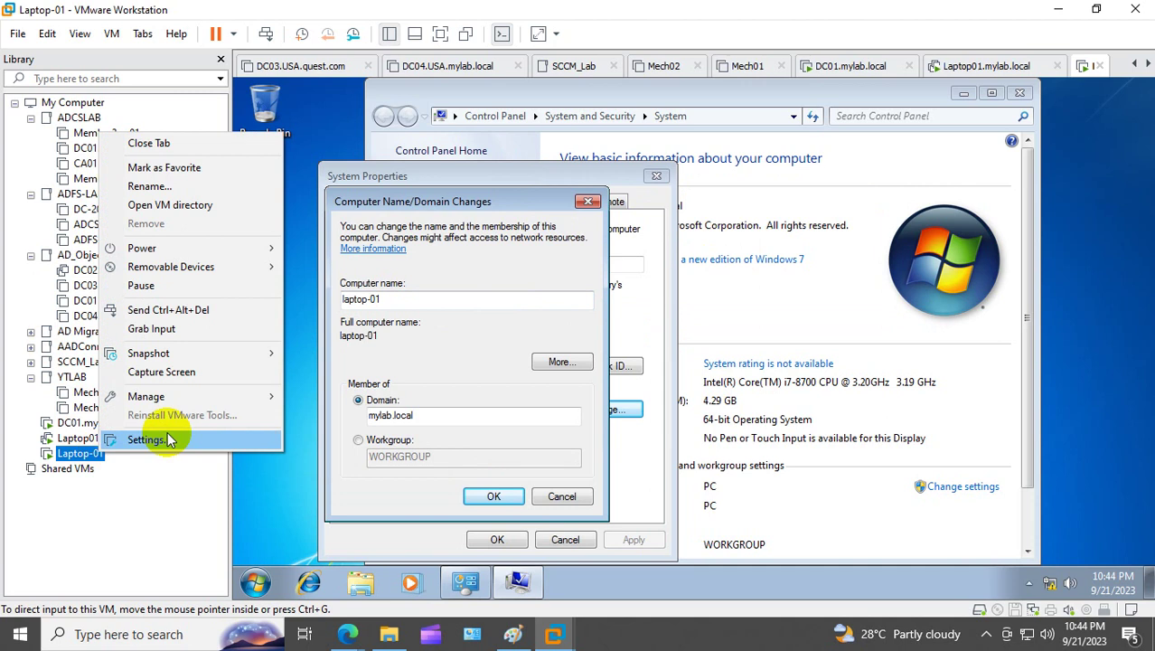
pyautogui.click(171, 437)
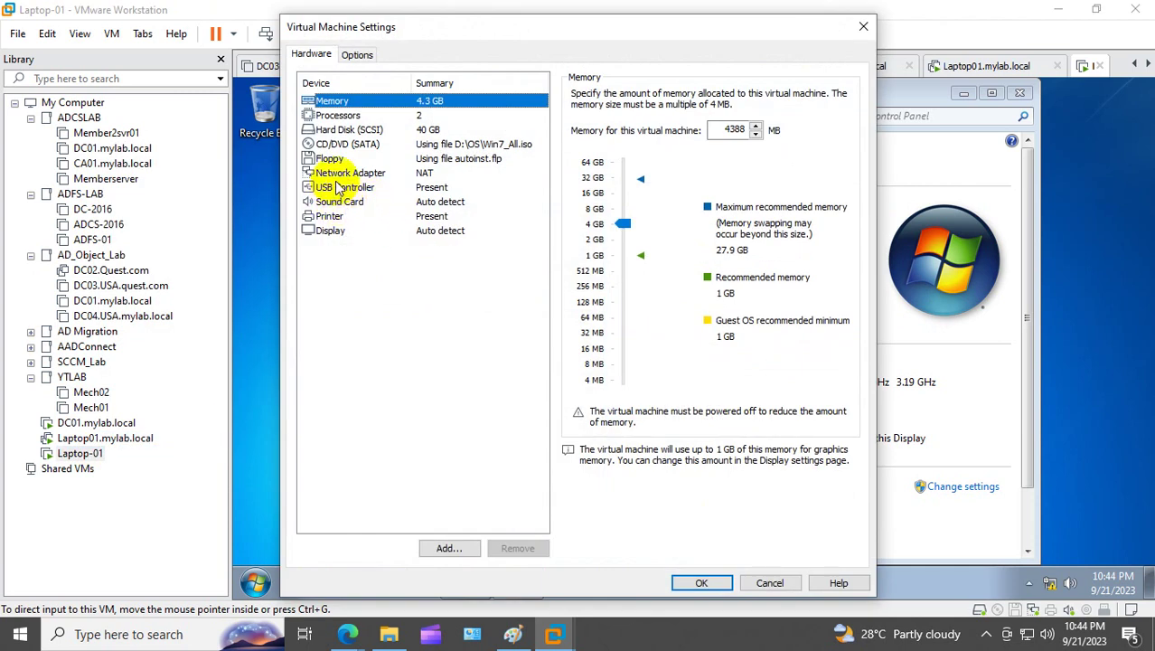
pyautogui.click(348, 172)
pyautogui.click(576, 234)
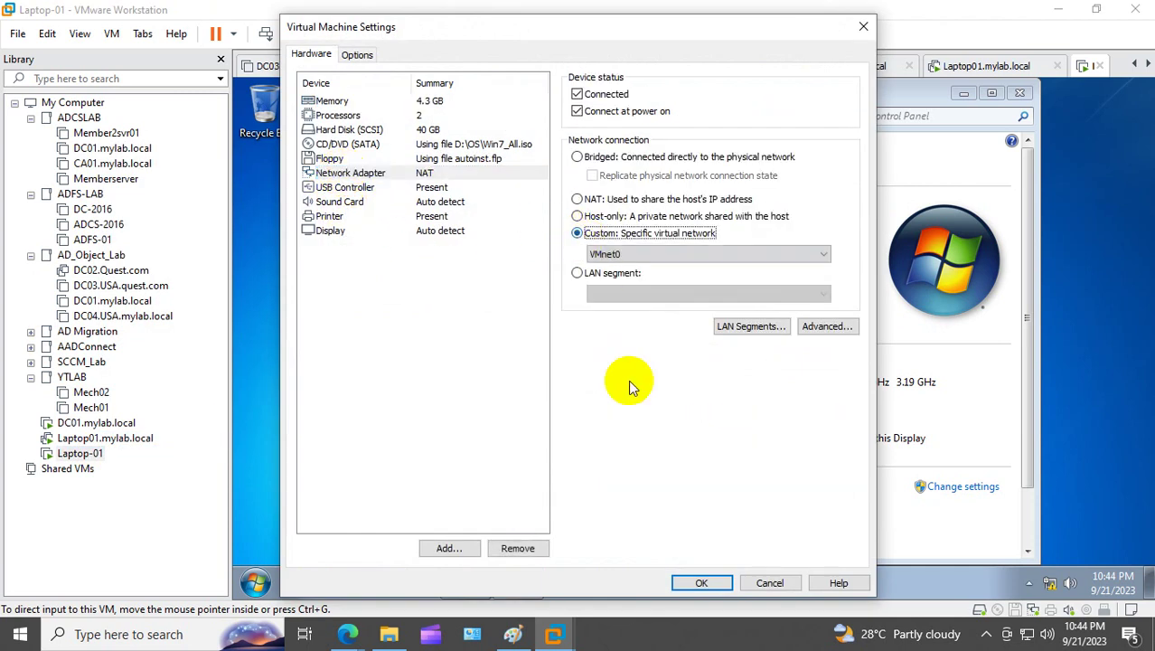
pyautogui.click(700, 580)
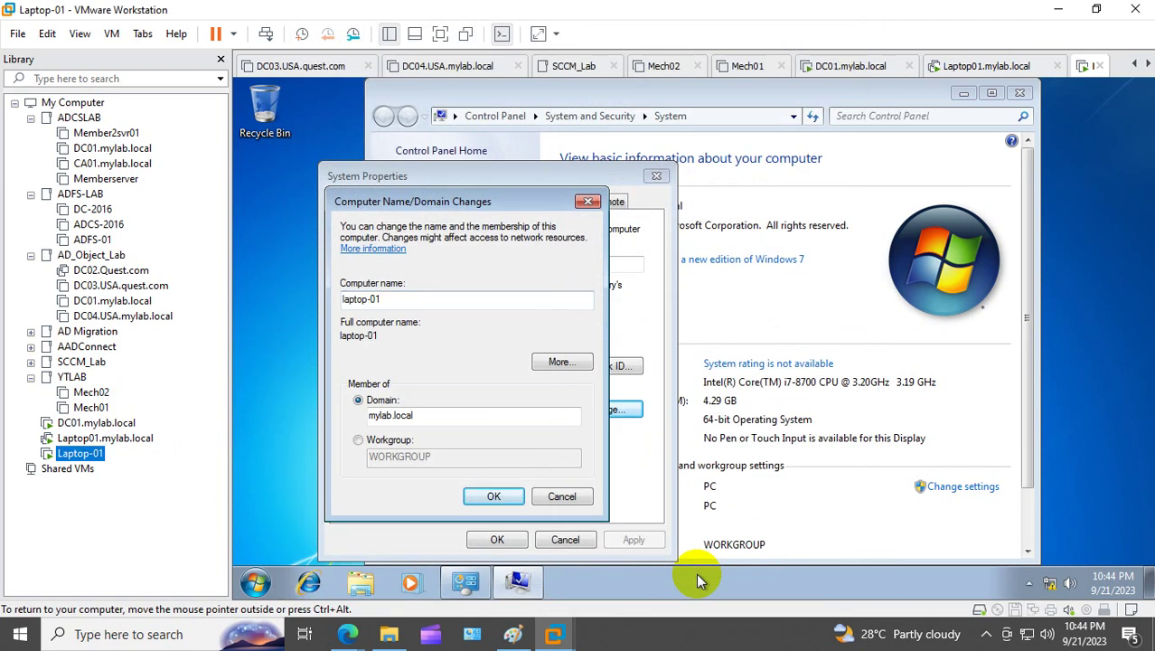
# Step: Retry the mylab.local domain join twice, dismissing the domain controller error each time
pyautogui.click(495, 495)
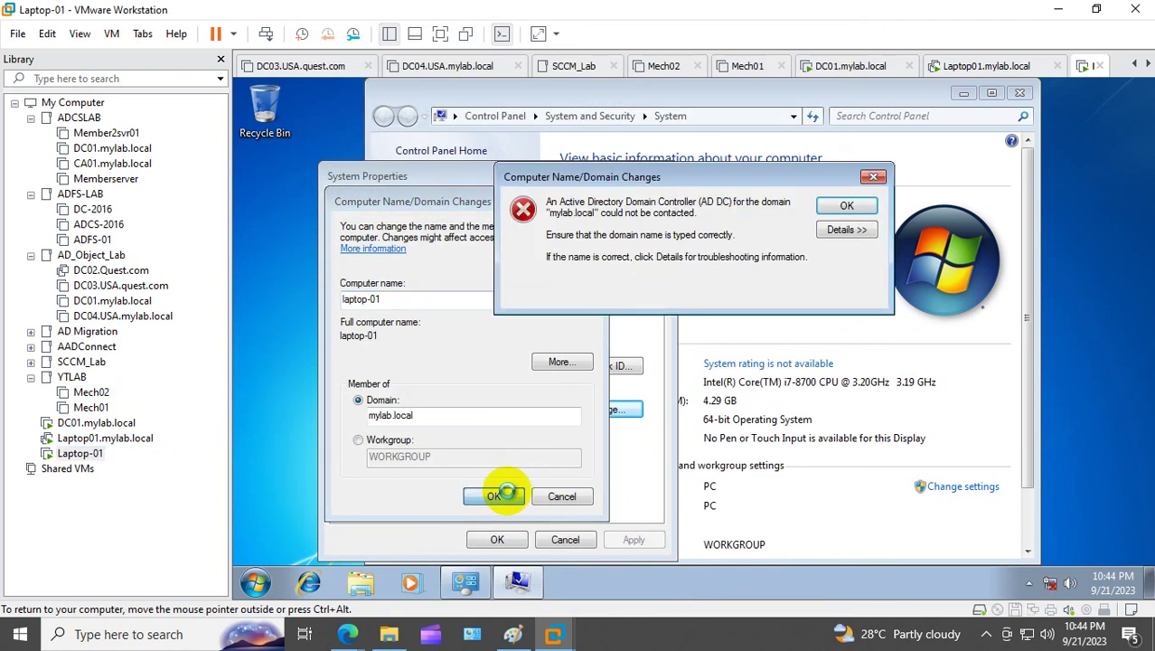
pyautogui.click(846, 207)
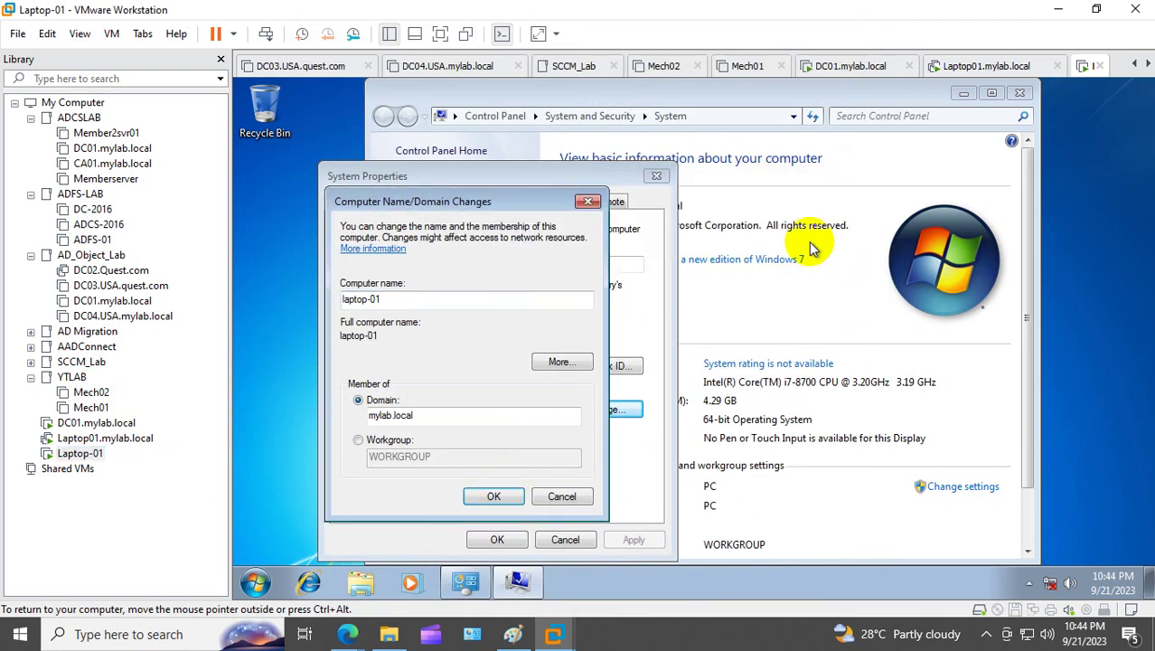
pyautogui.click(496, 496)
pyautogui.click(831, 201)
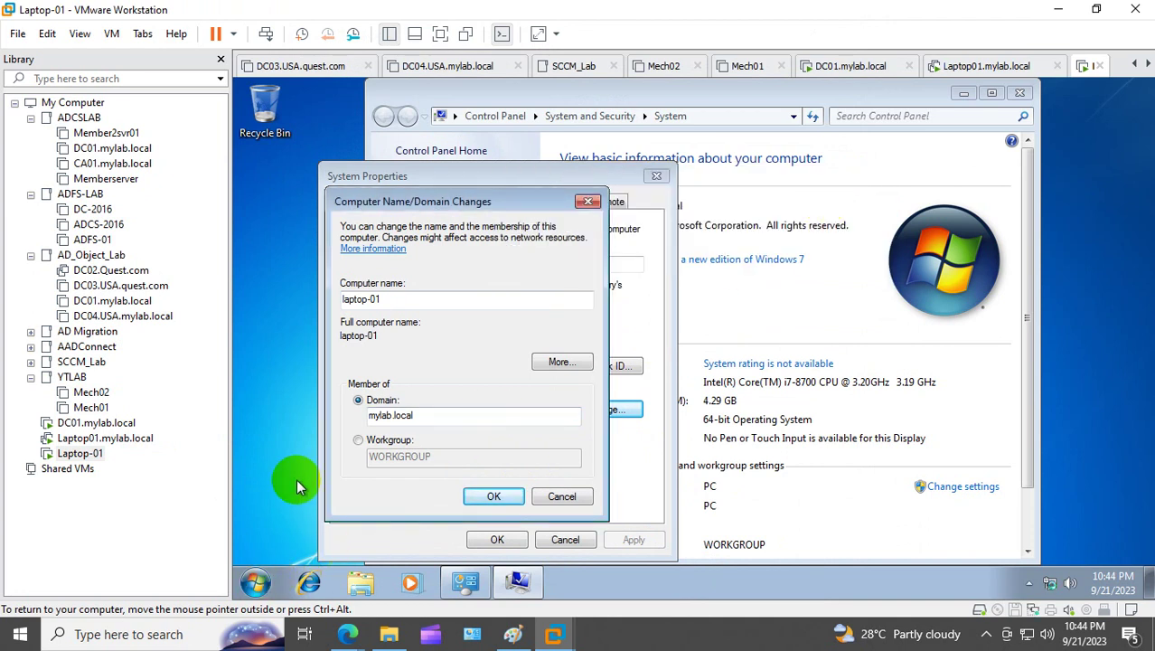
# Step: Open a command prompt via cmd and ping 10.10.10.10
pyautogui.press('super+r')
pyautogui.write('cm')
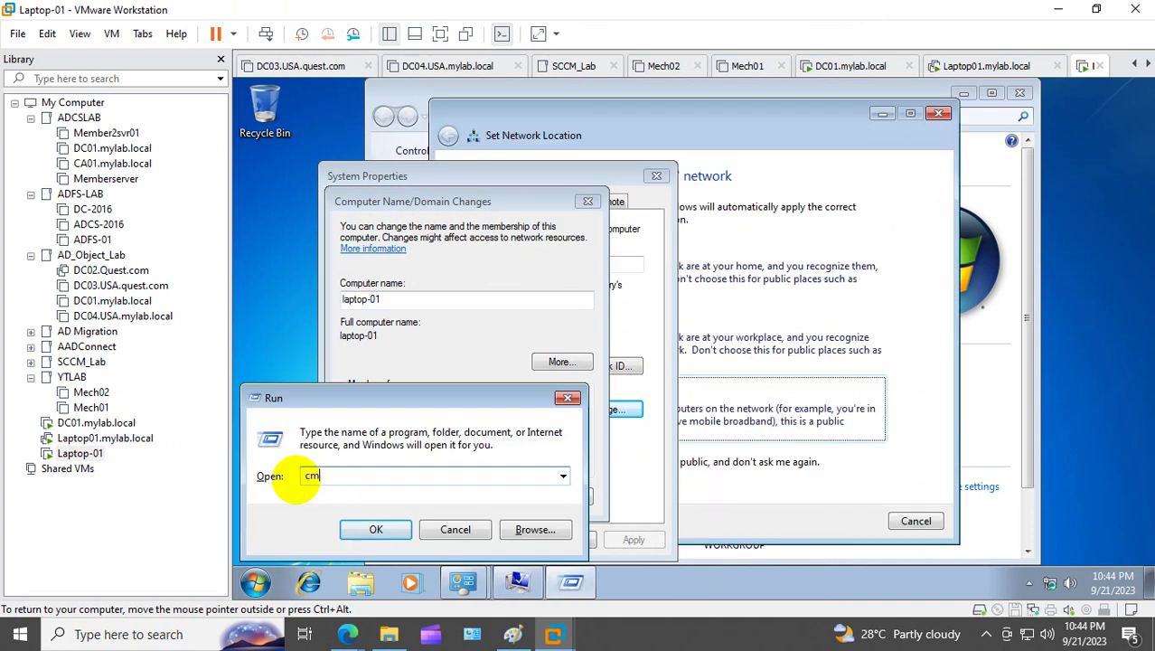
pyautogui.write('d')
pyautogui.press('Return')
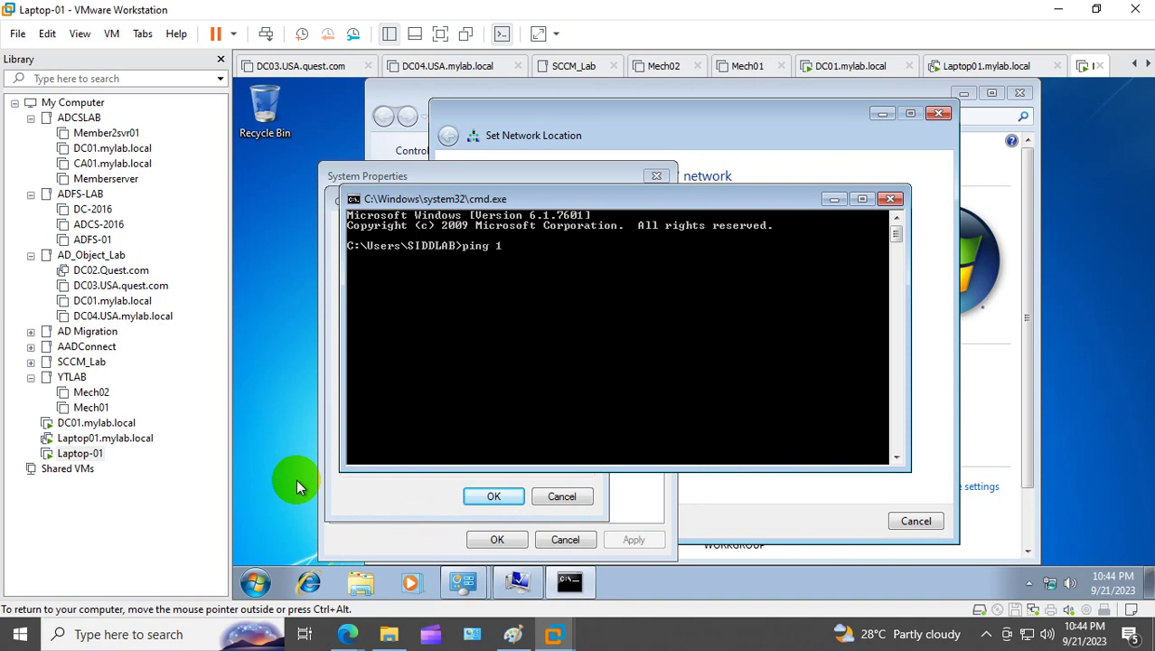
pyautogui.write('ping 10.10.10.10')
pyautogui.press('Return')
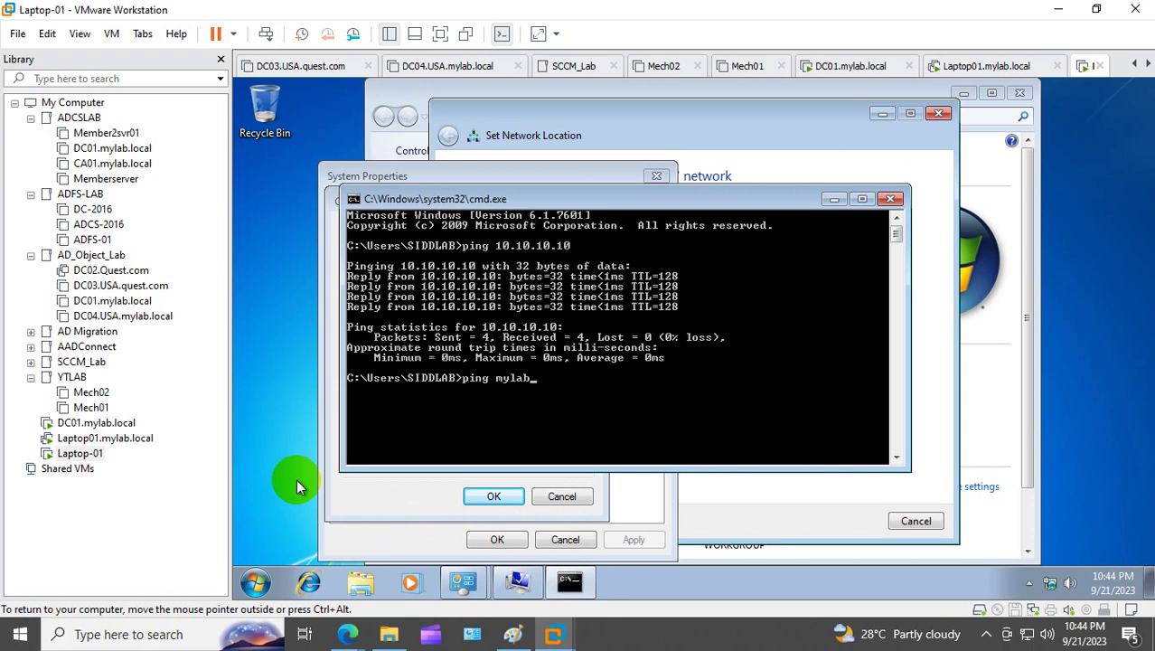
# Step: Ping mylab.local and hide the command prompt window
pyautogui.write('local')
pyautogui.press('Return')
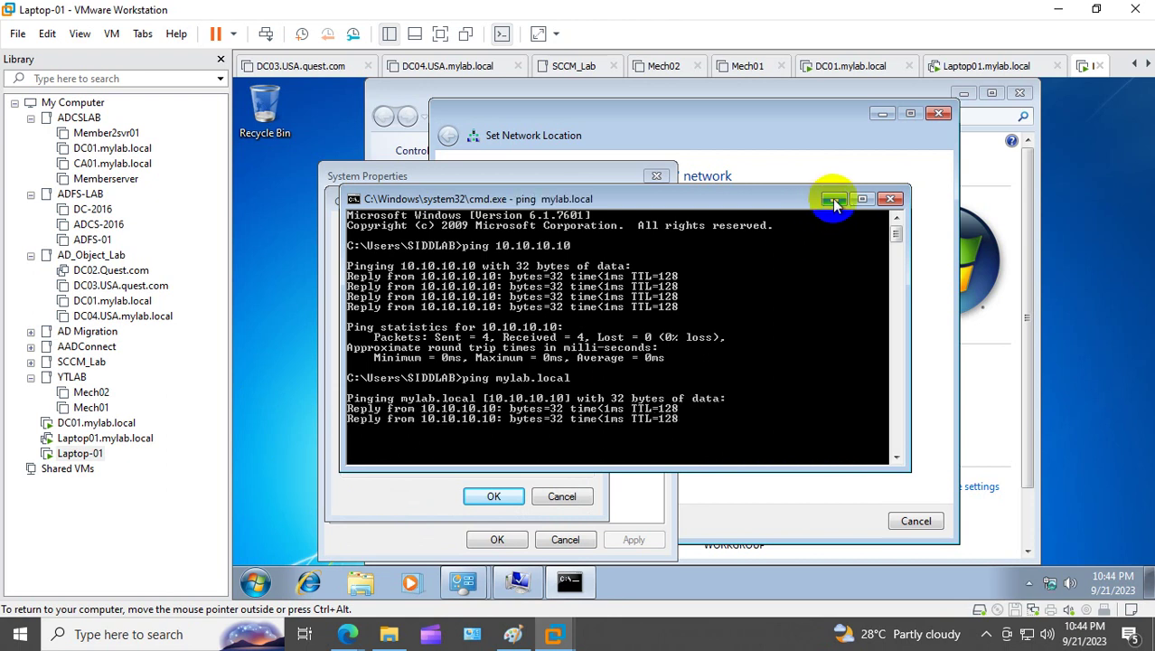
pyautogui.click(833, 198)
# Step: Retry the mylab.local join with the computer name changed to laptop-02
pyautogui.click(488, 493)
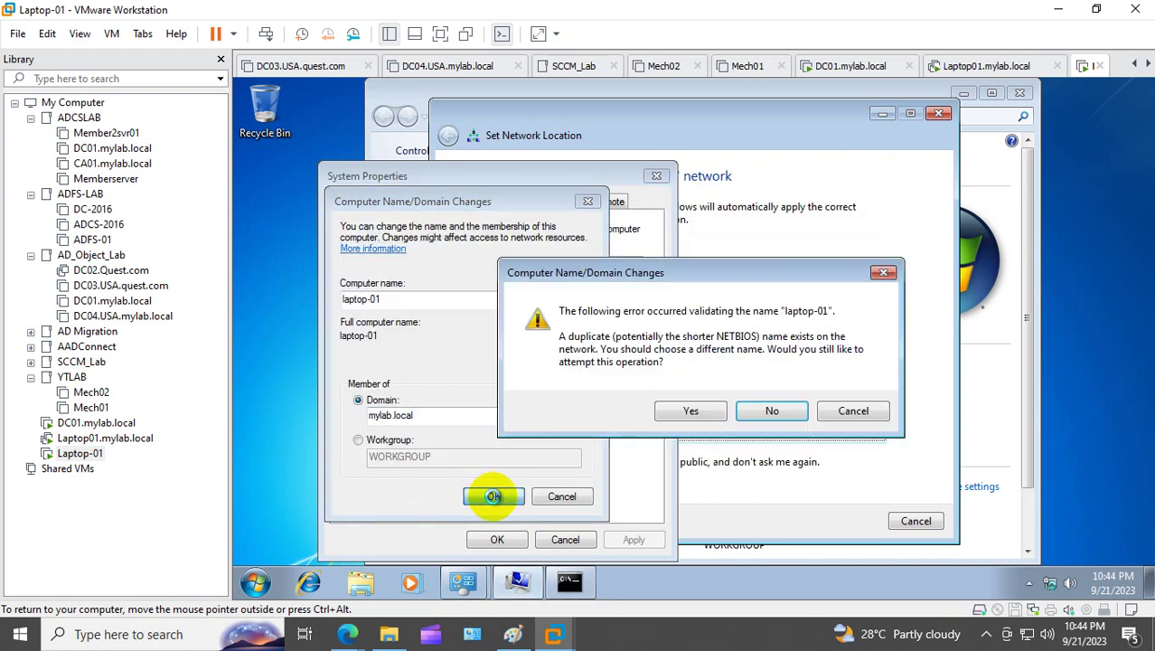
pyautogui.click(692, 409)
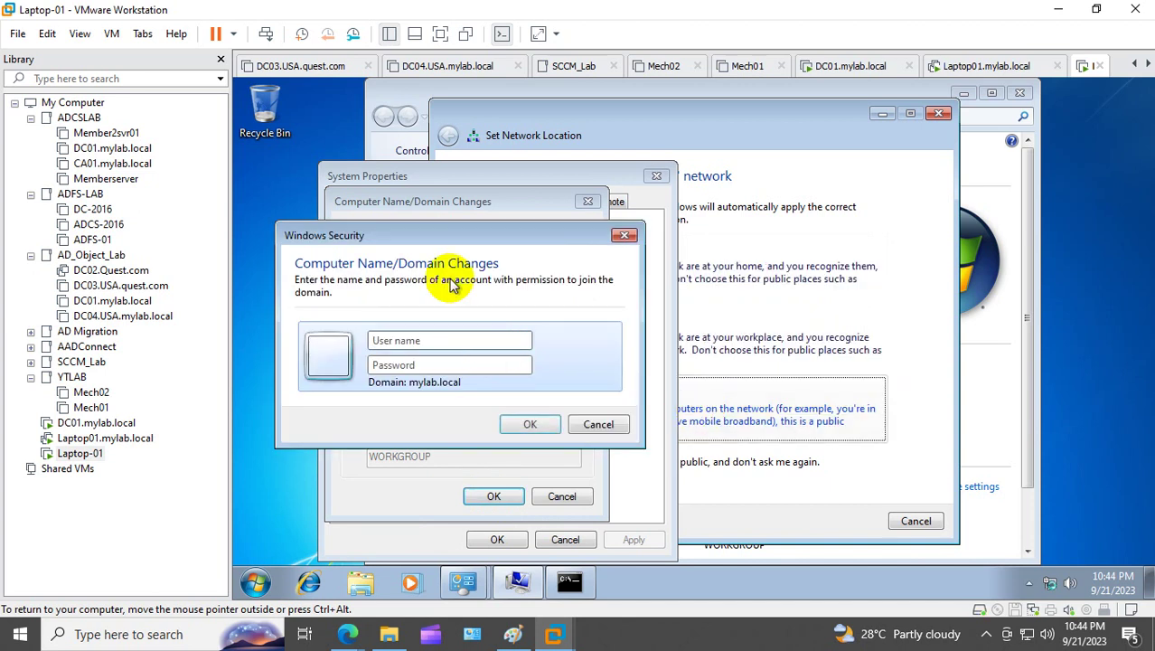
pyautogui.moveTo(460, 240); pyautogui.dragTo(731, 206)
pyautogui.click(900, 209)
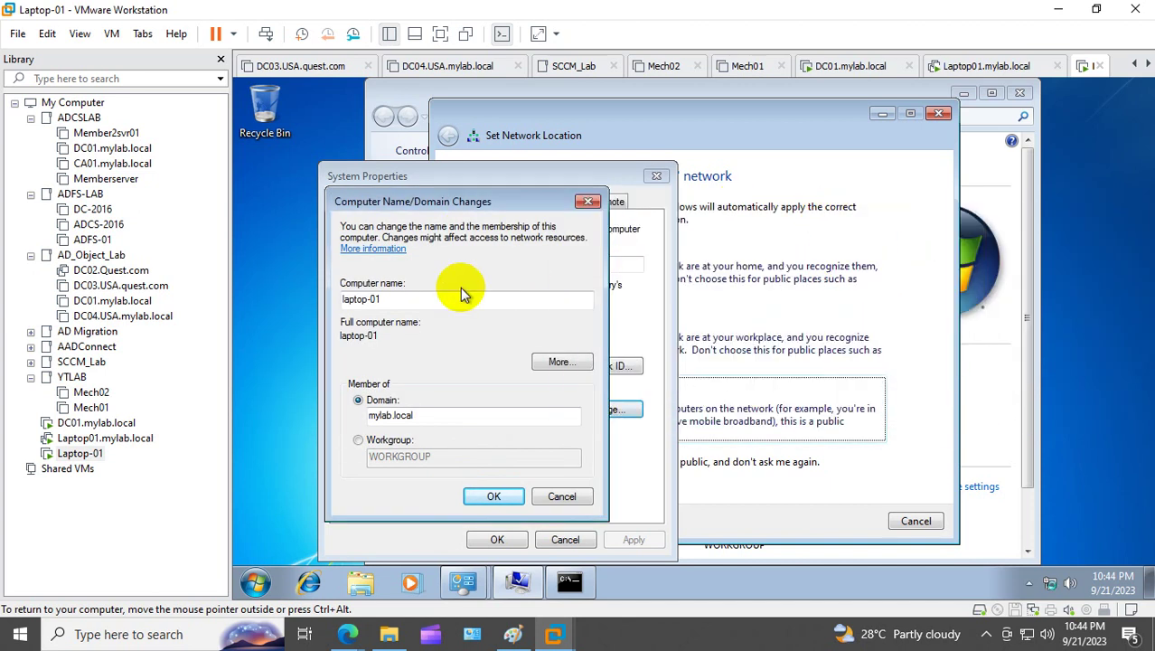
pyautogui.write('2')
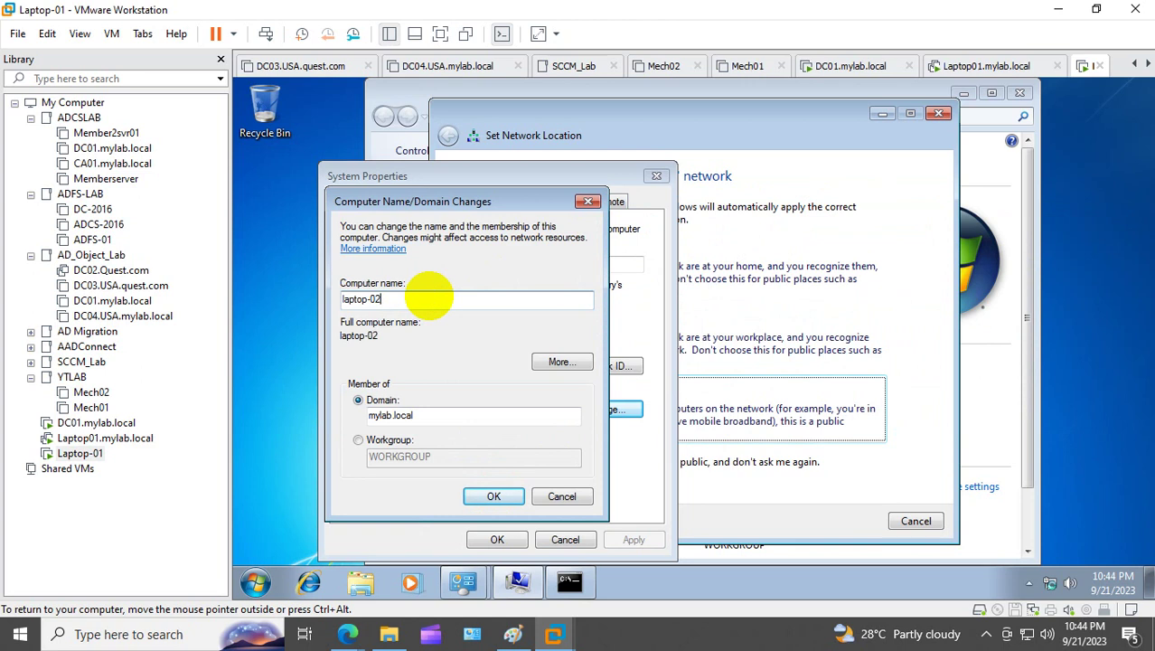
pyautogui.click(494, 496)
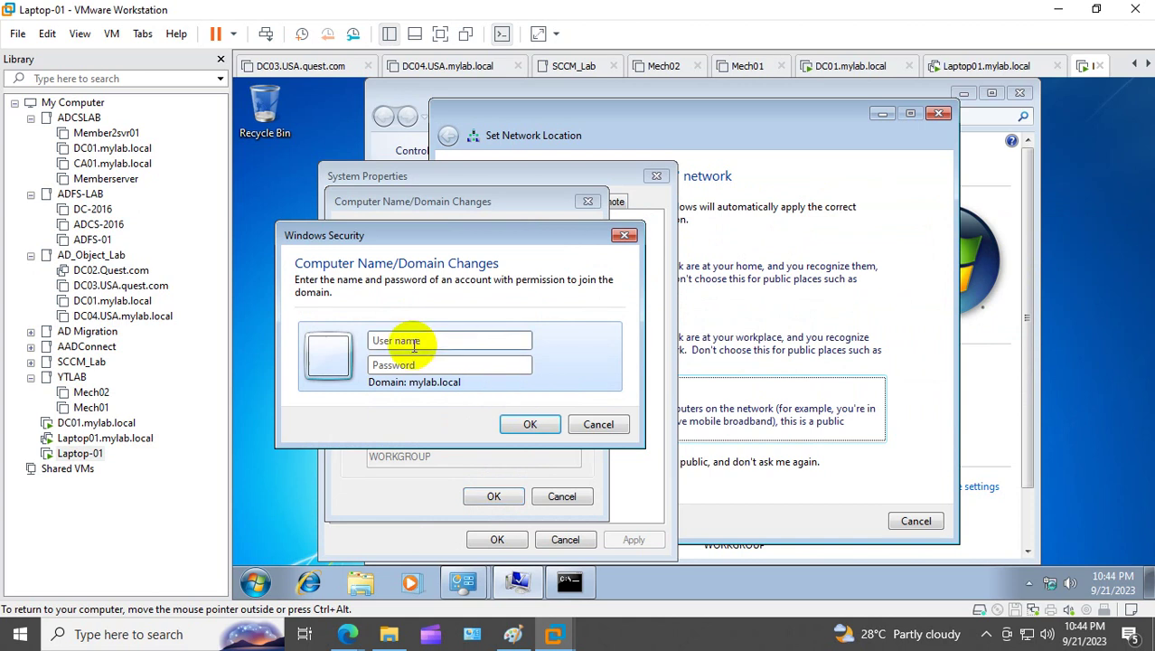
# Step: Enter the domain account user name and password to authorize the join
pyautogui.click(414, 345)
pyautogui.press('Tab')
pyautogui.write('Pa')
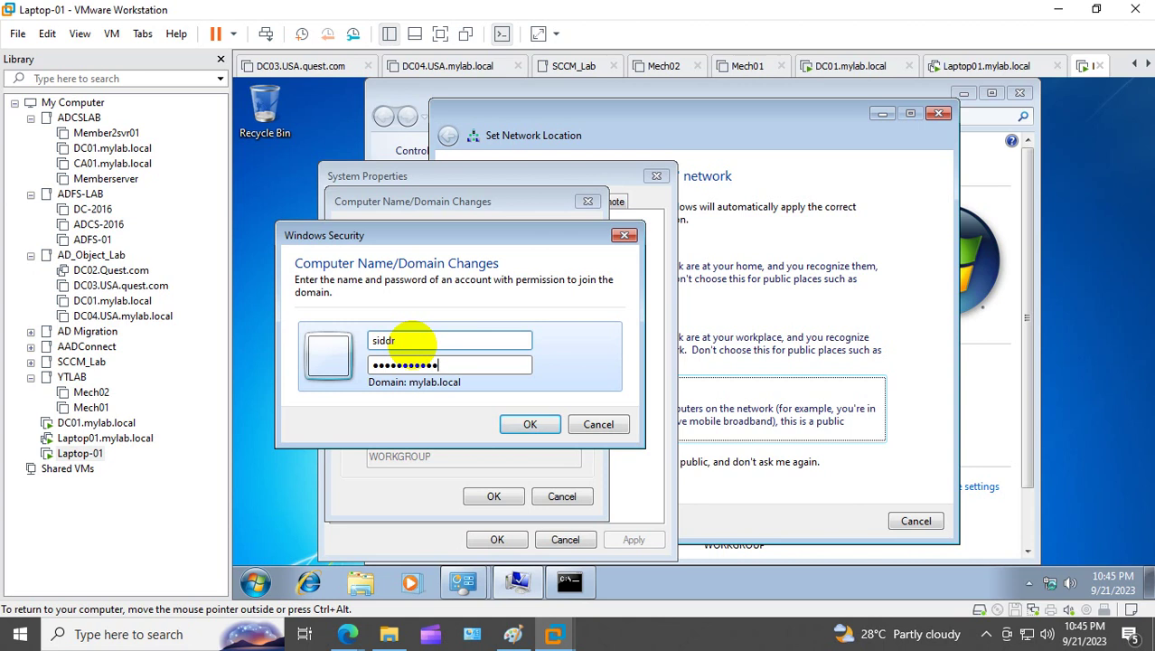
pyautogui.press('Return')
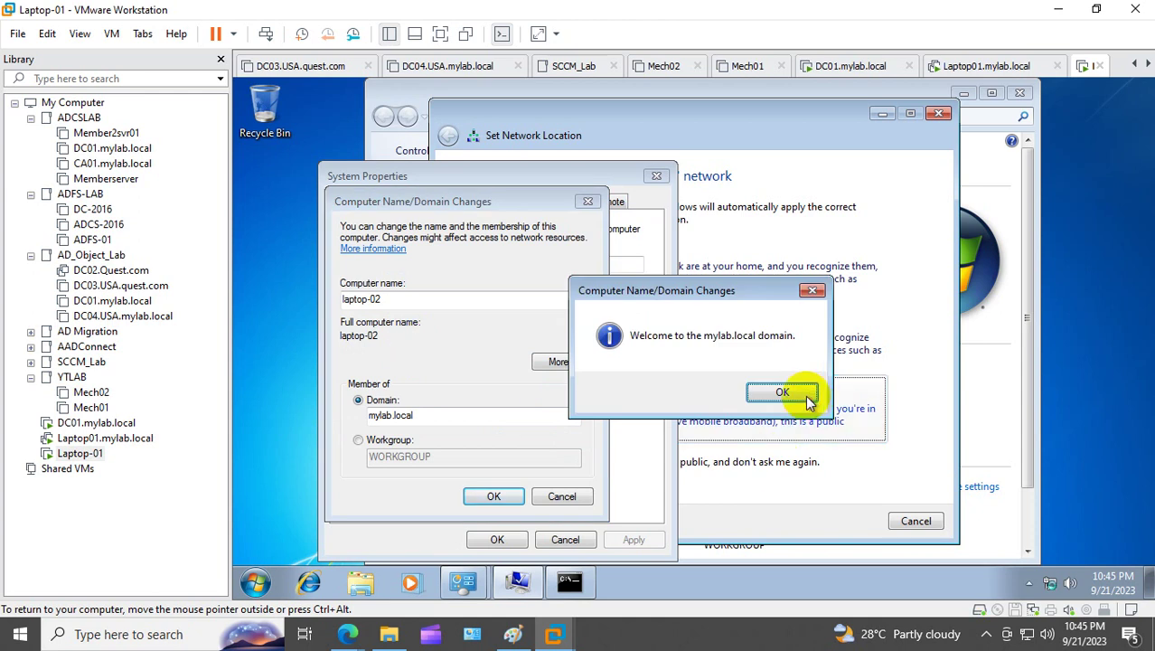
# Step: Dismiss the mylab.local welcome and restart notices, close System Properties, and restart now
pyautogui.click(804, 394)
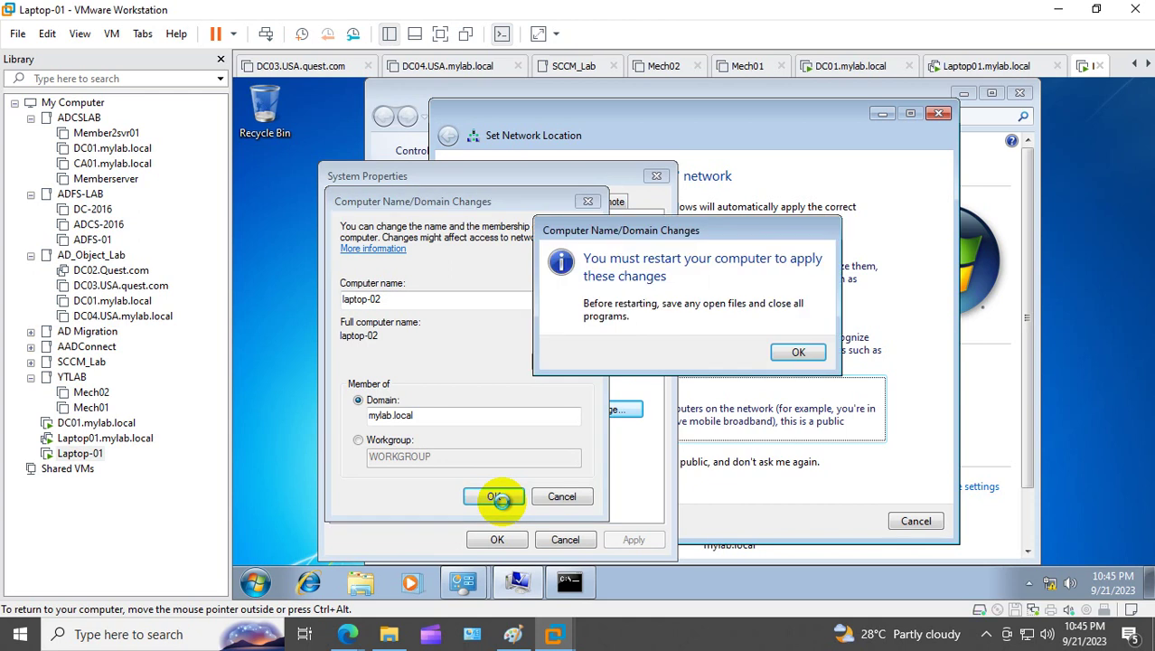
pyautogui.click(795, 354)
pyautogui.click(489, 538)
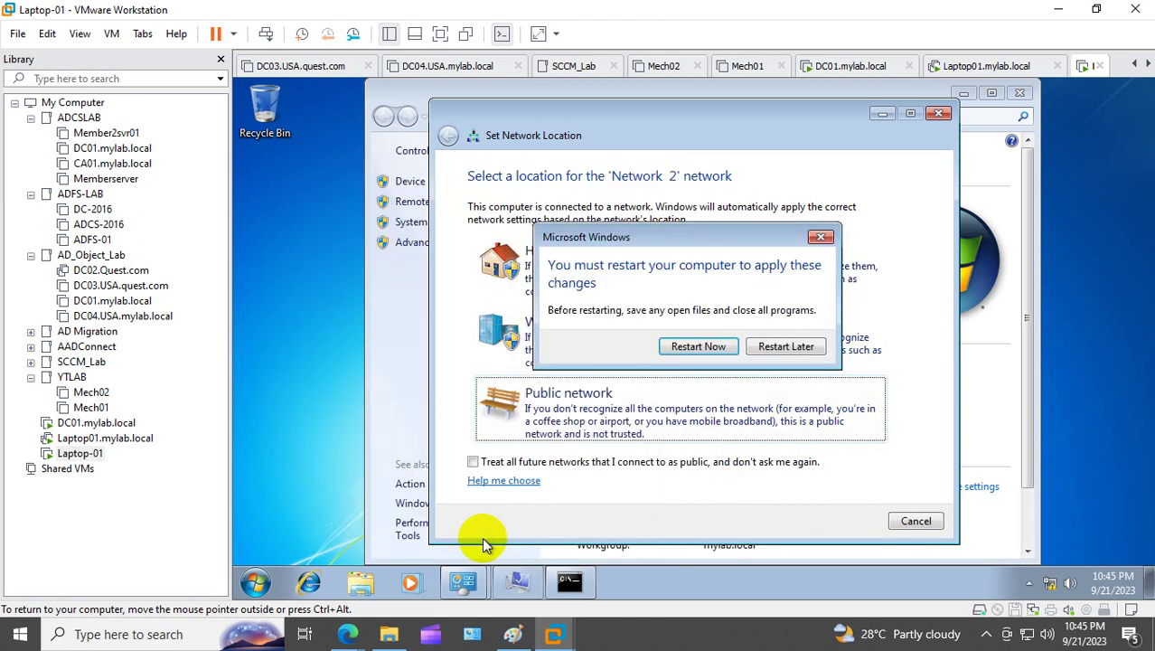
pyautogui.click(708, 354)
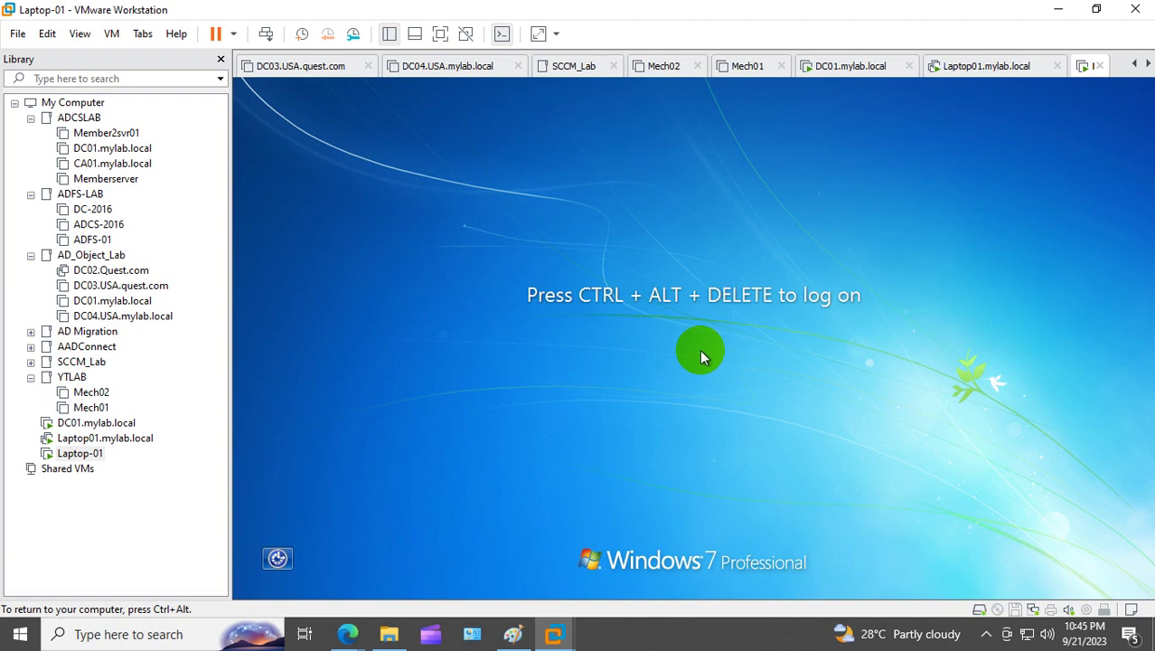
# Step: Send Ctrl+Alt+Del, sign in as another MYLAB domain user, and dismiss the VMware Tools notice
pyautogui.rightClick(79, 453)
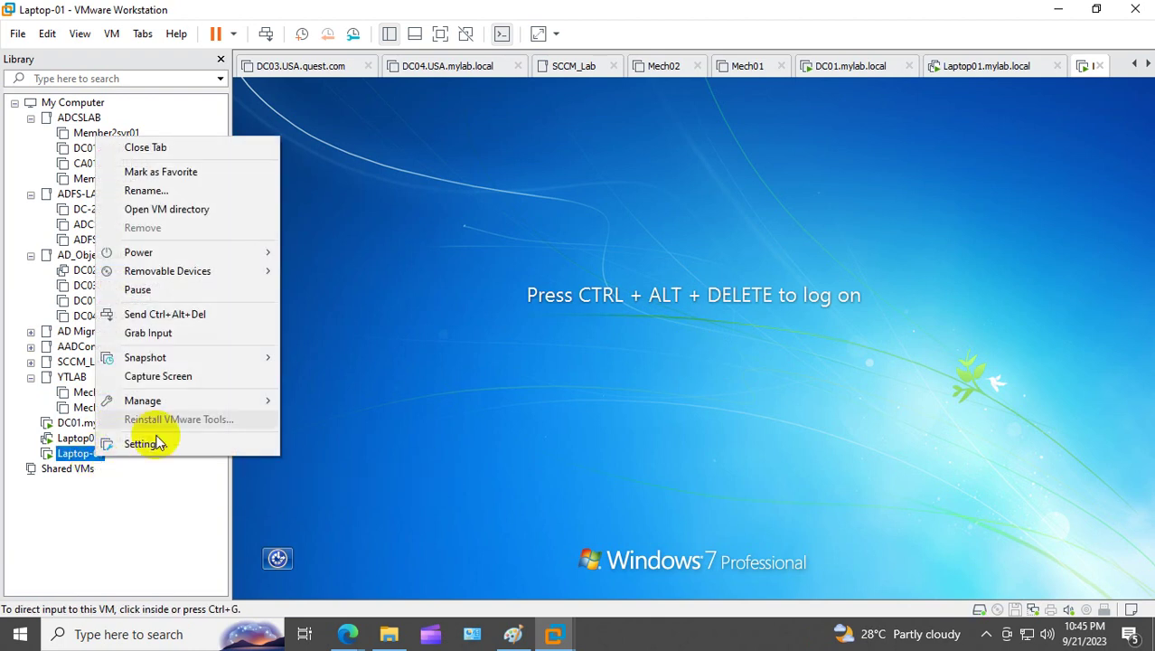
pyautogui.click(246, 314)
pyautogui.click(708, 498)
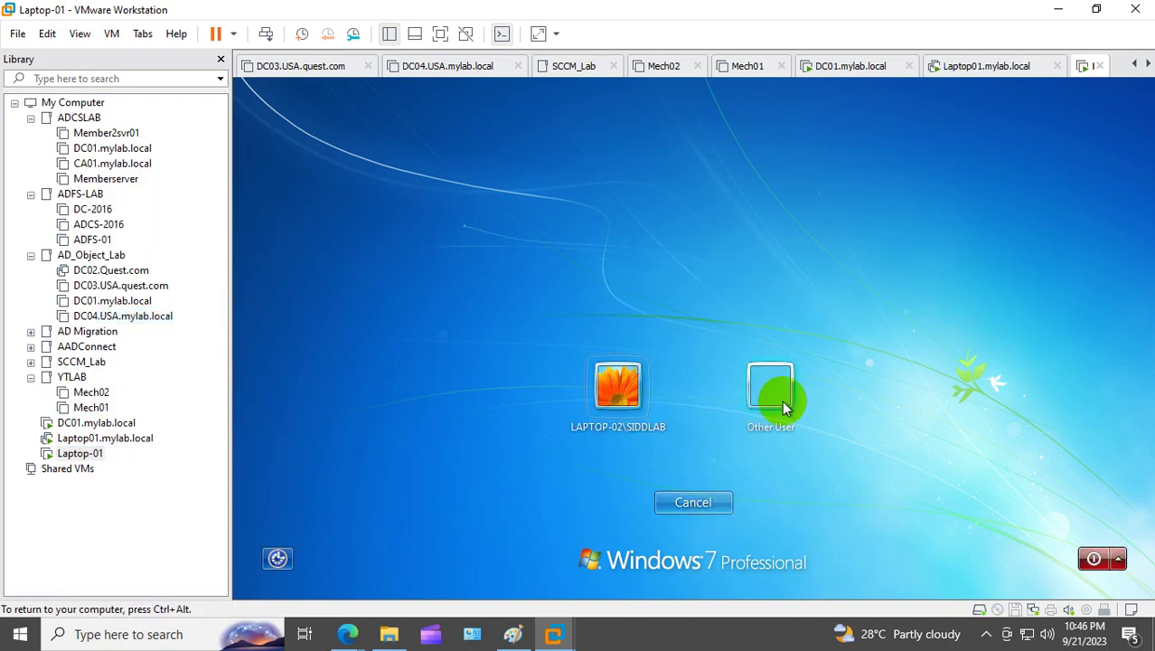
pyautogui.click(784, 408)
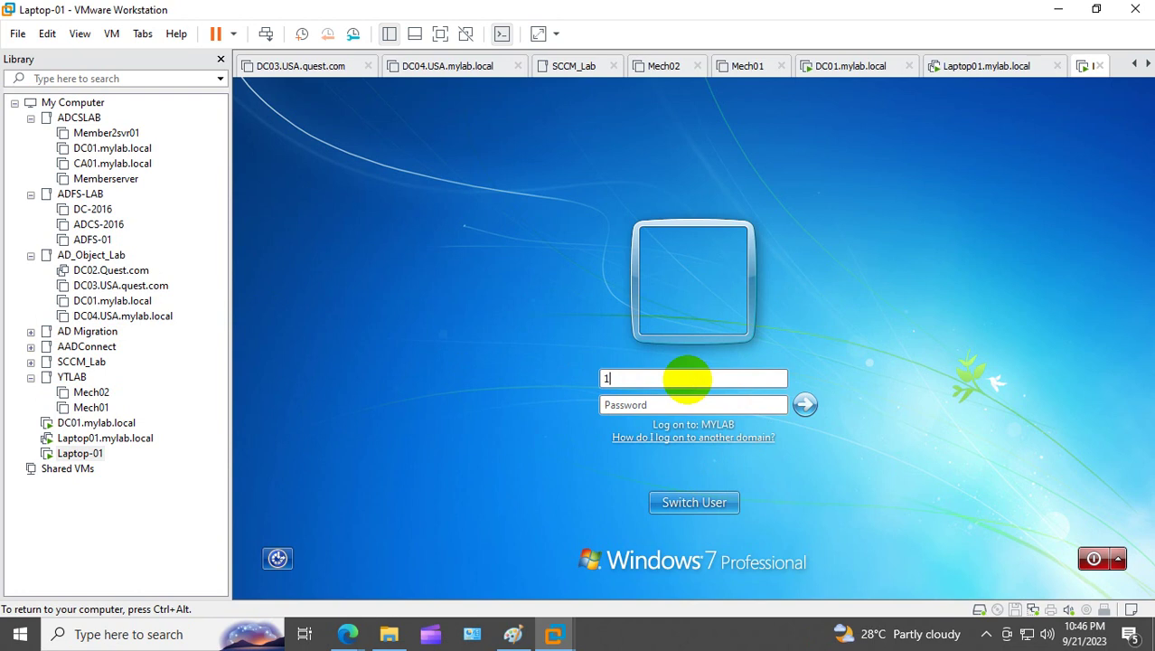
pyautogui.press('Tab')
pyautogui.write('P')
pyautogui.press('Return')
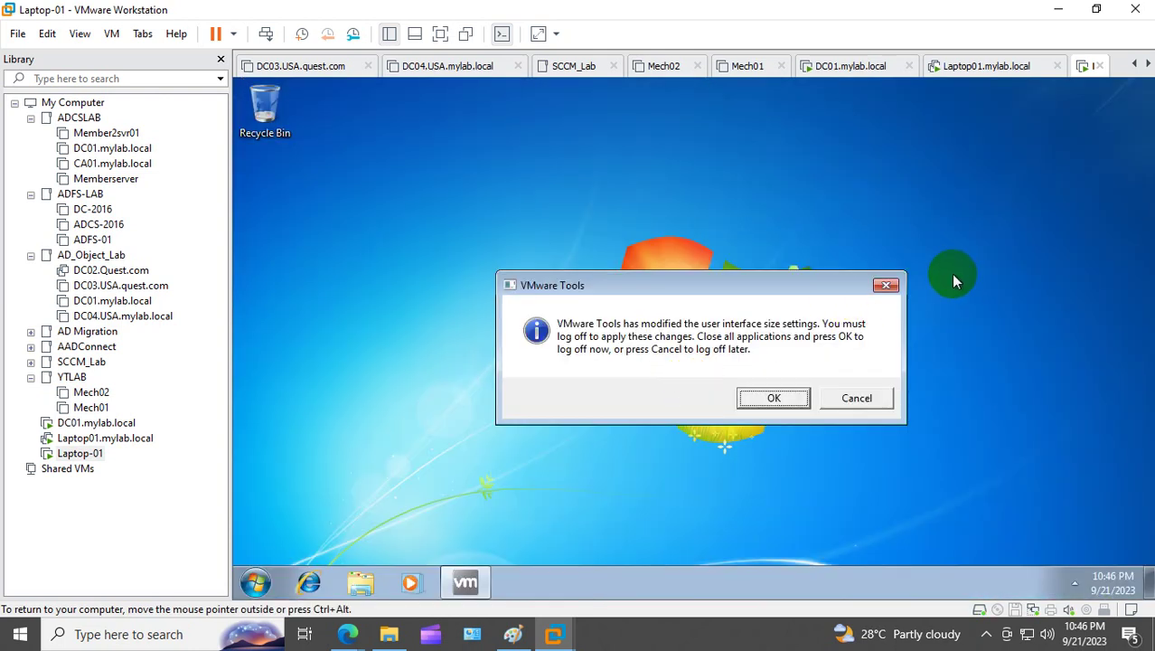
pyautogui.click(887, 285)
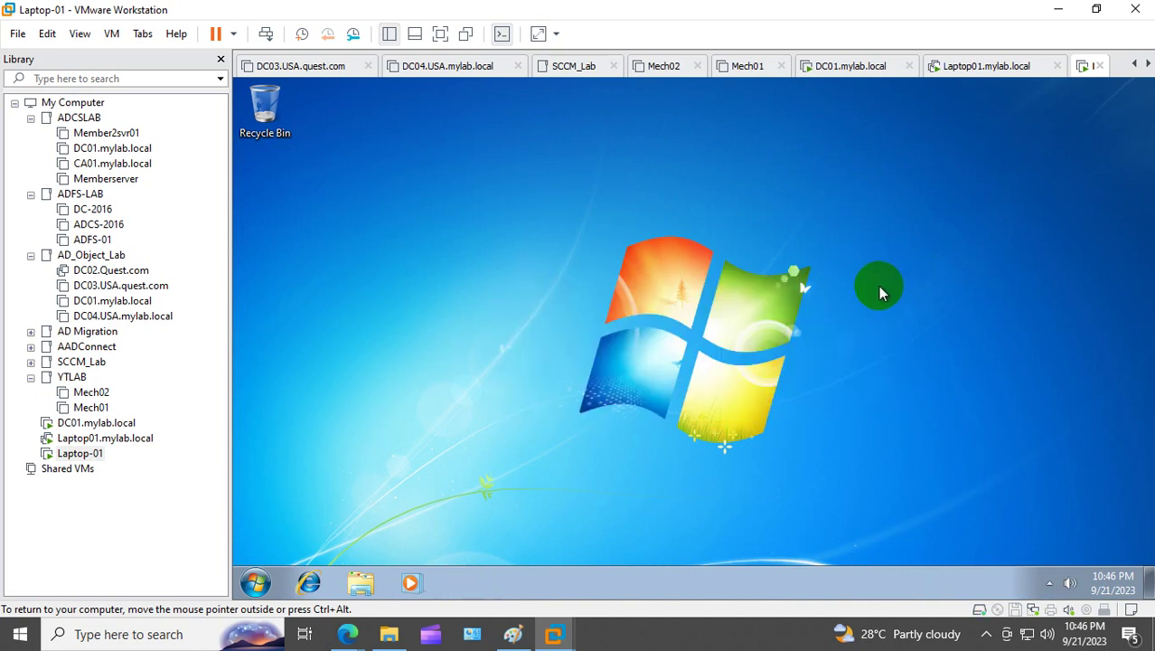
pyautogui.click(97, 423)
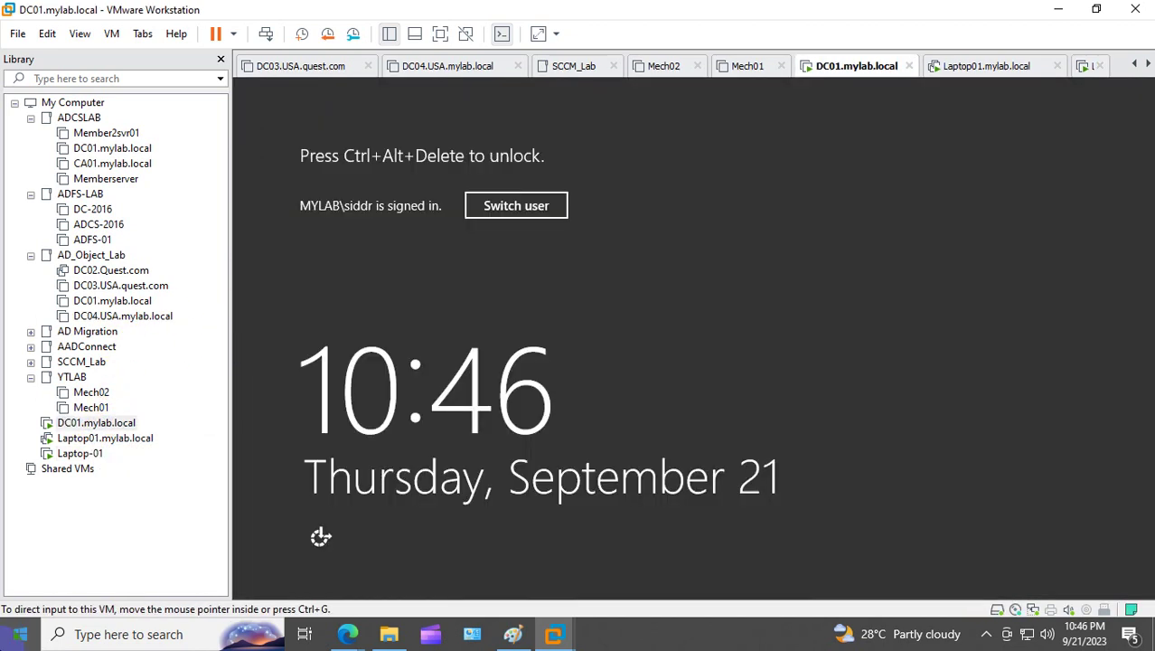
pyautogui.click(92, 455)
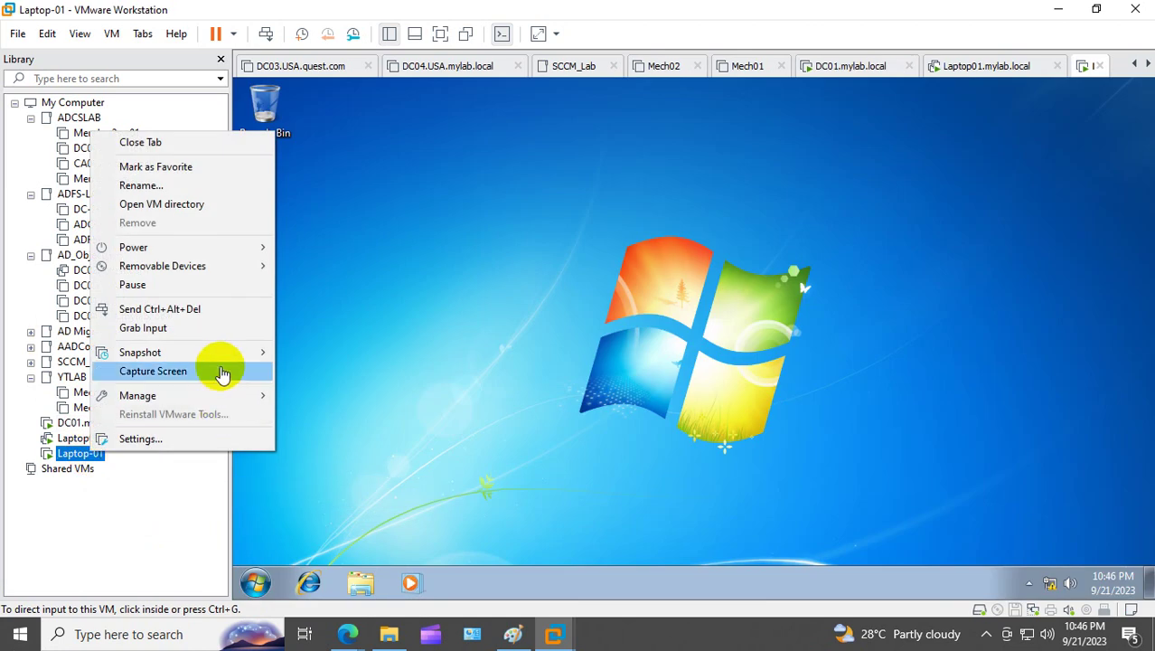
pyautogui.click(201, 438)
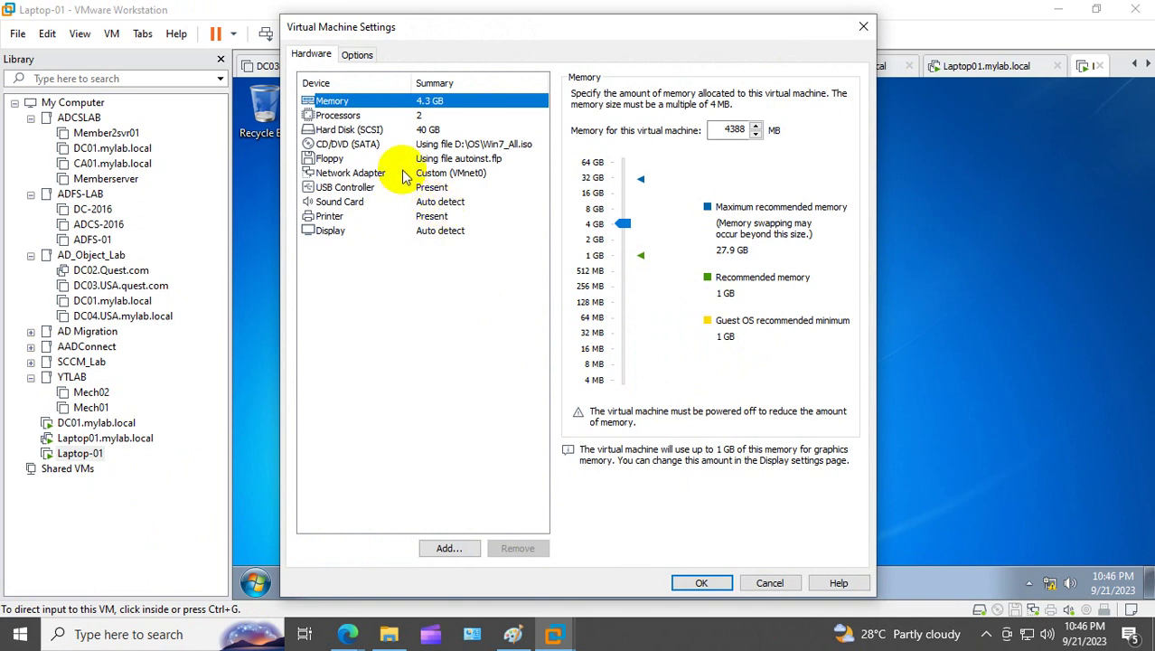
pyautogui.click(375, 173)
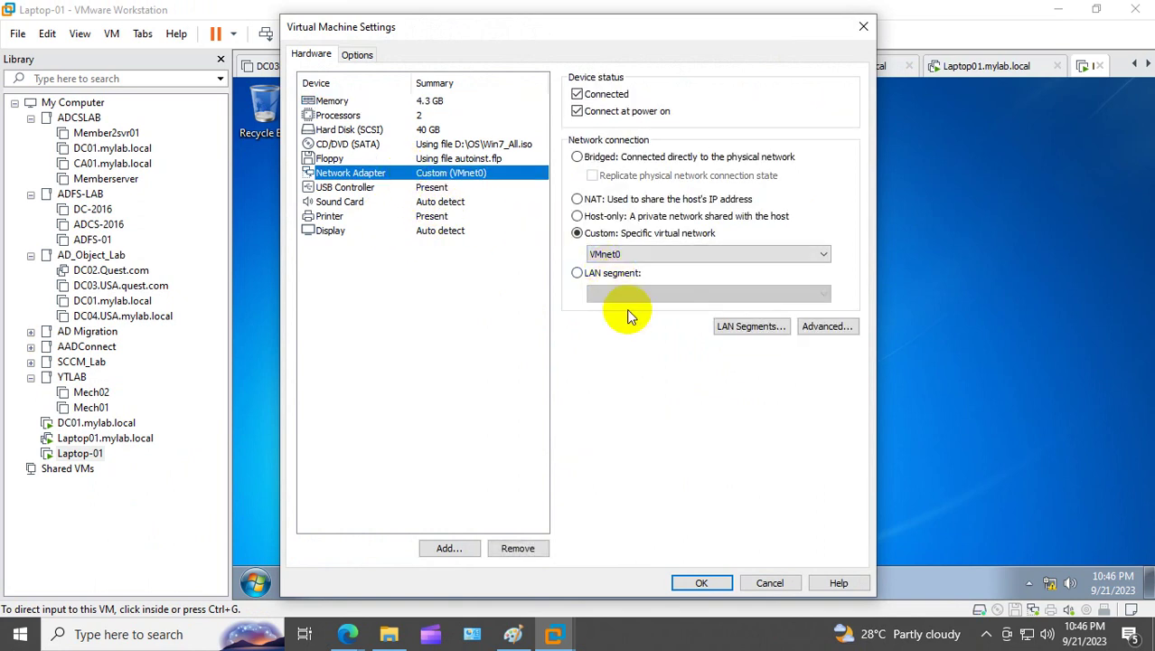
pyautogui.click(702, 582)
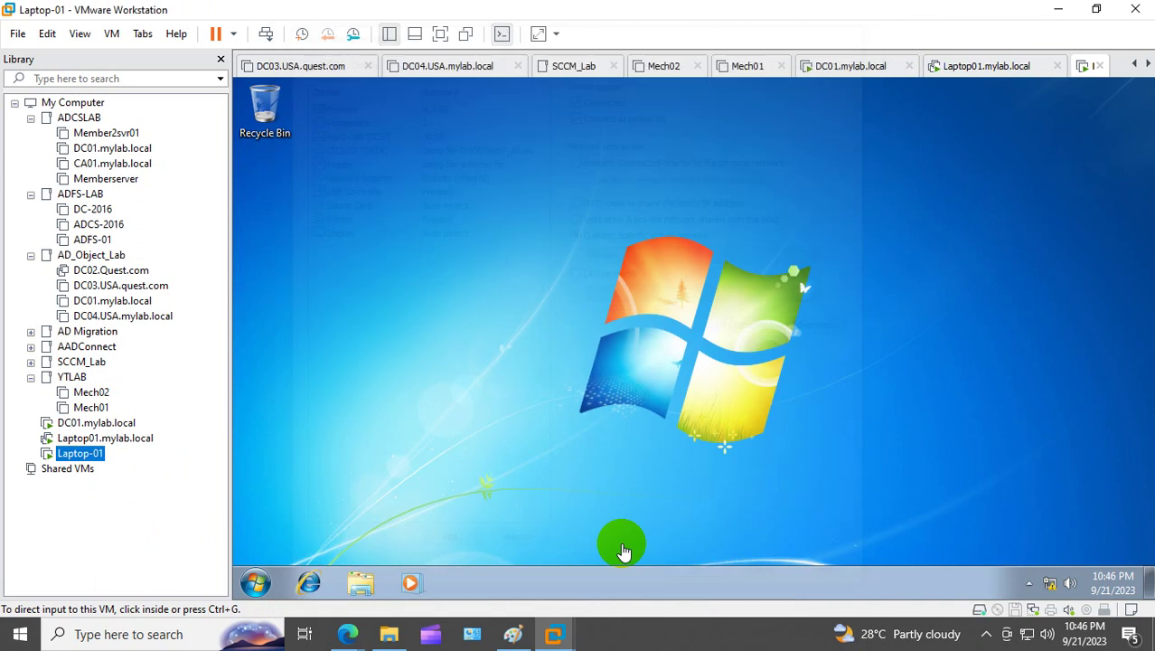
# Step: Switch to DC01 and unlock it with Ctrl+Alt+Del and the administrator password
pyautogui.click(85, 422)
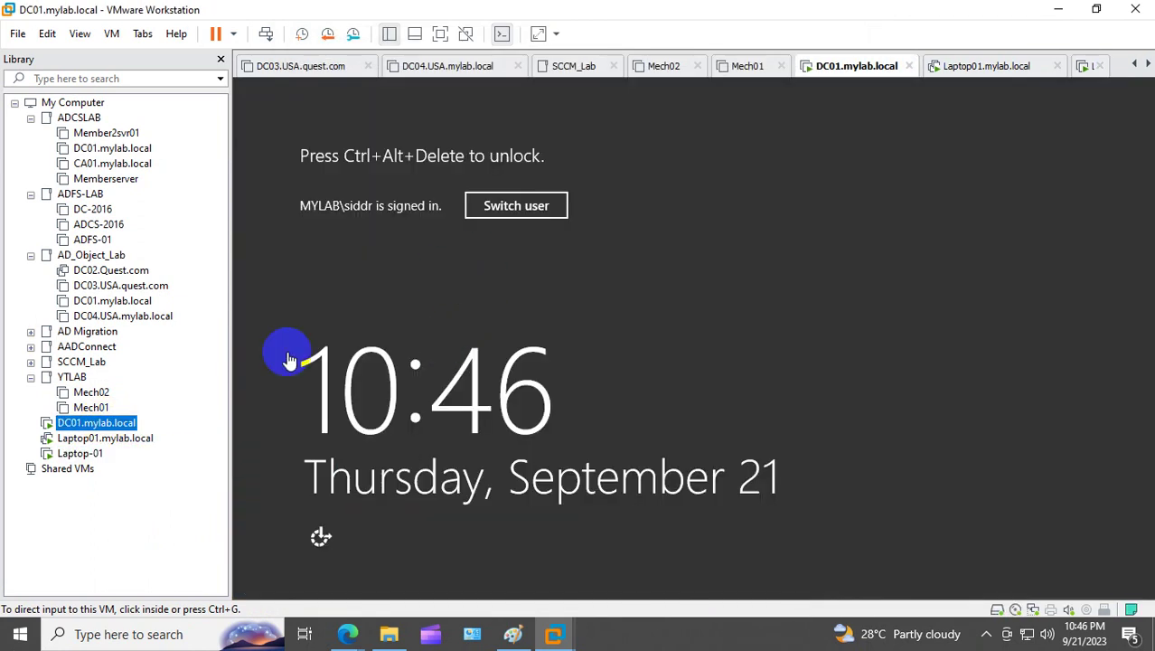
pyautogui.rightClick(128, 422)
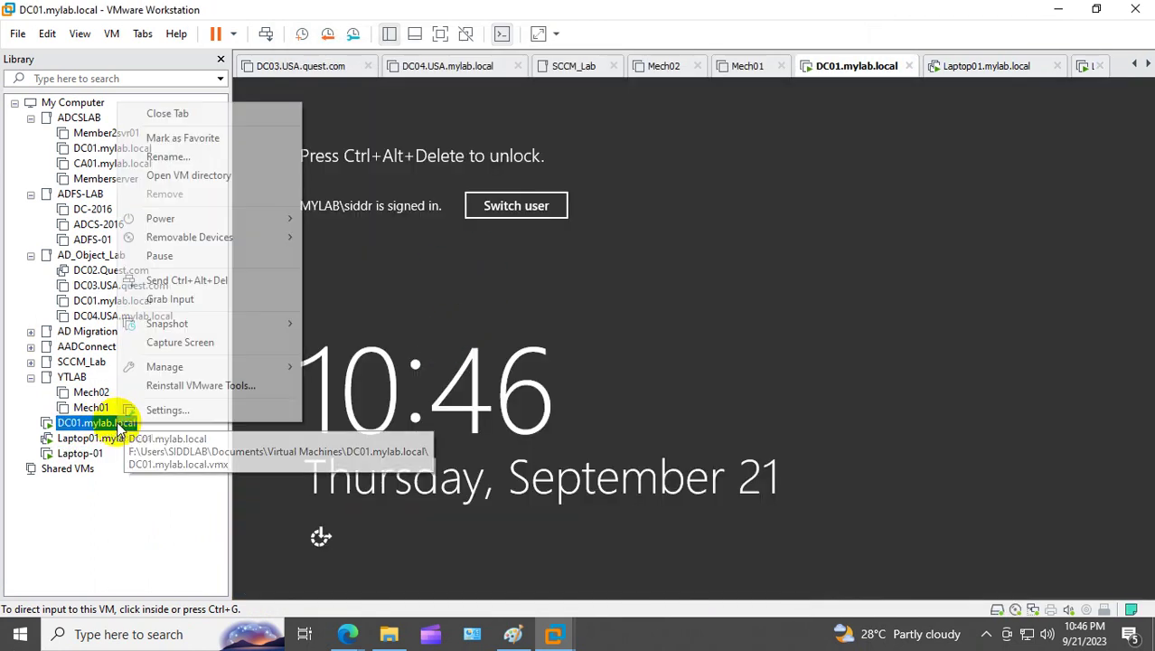
pyautogui.click(278, 278)
pyautogui.click(728, 254)
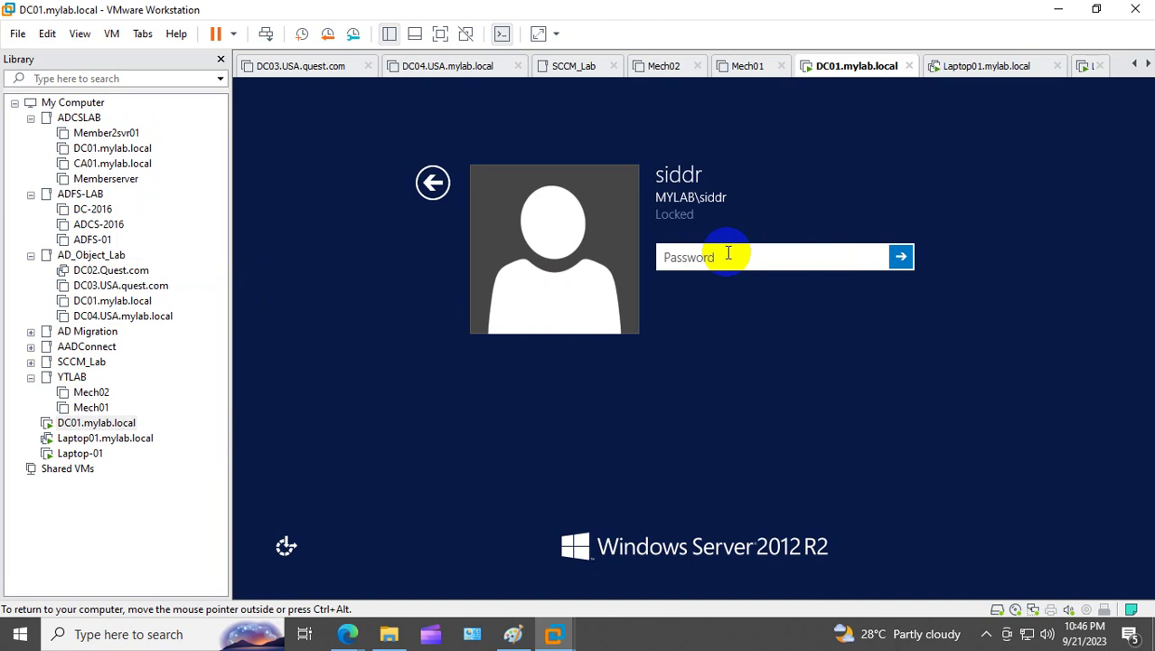
pyautogui.write('P')
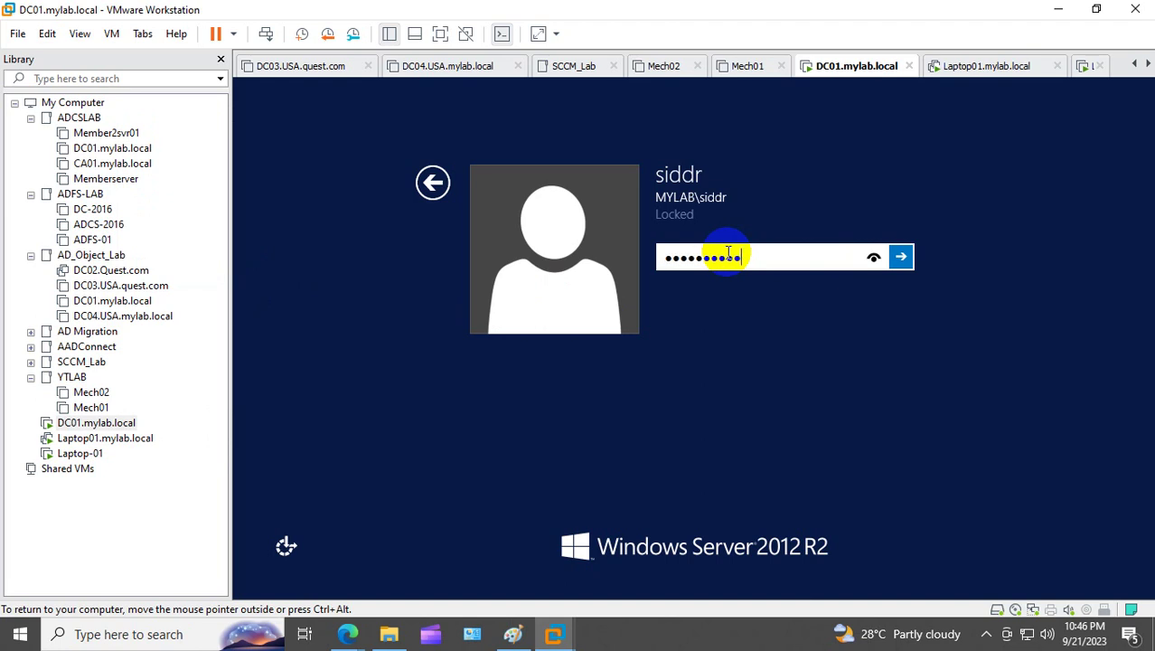
pyautogui.press('Return')
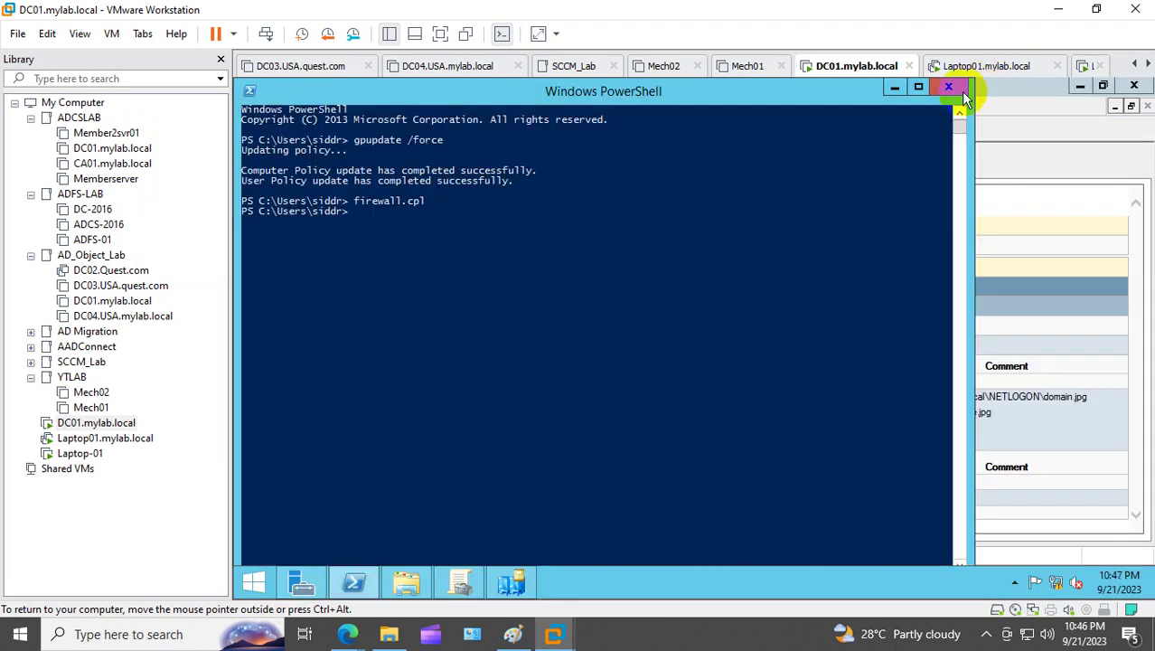
# Step: Close PowerShell and the management consoles, then delete the OU wallpaper image from scripts
pyautogui.click(956, 88)
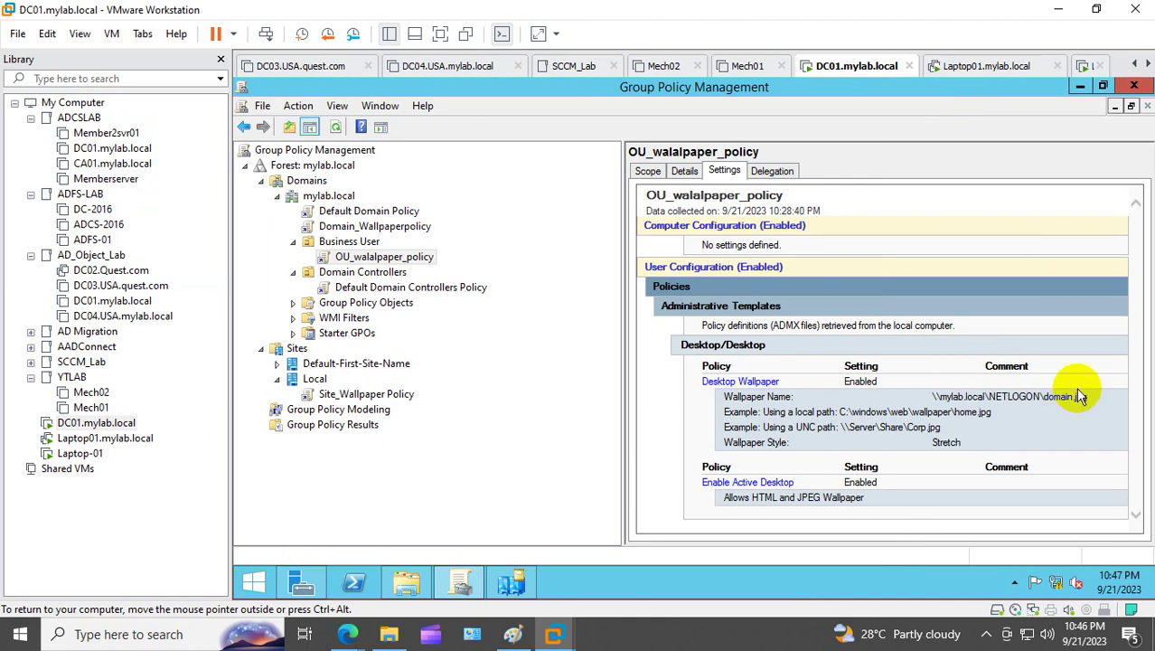
pyautogui.click(1135, 85)
pyautogui.click(1134, 85)
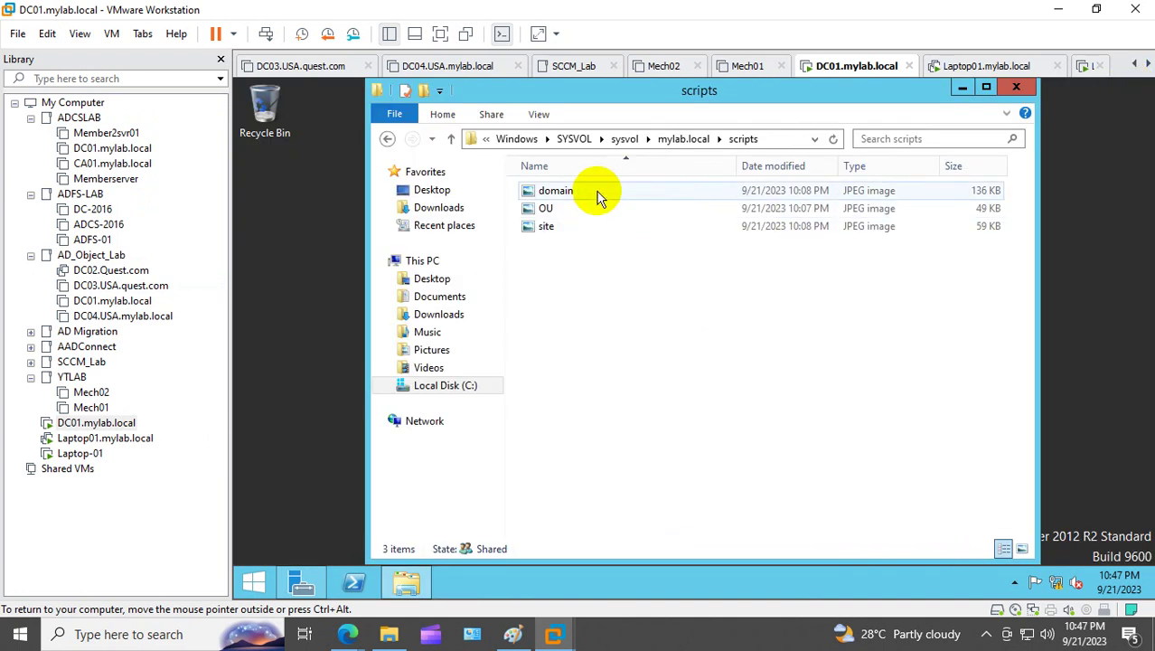
pyautogui.click(561, 216)
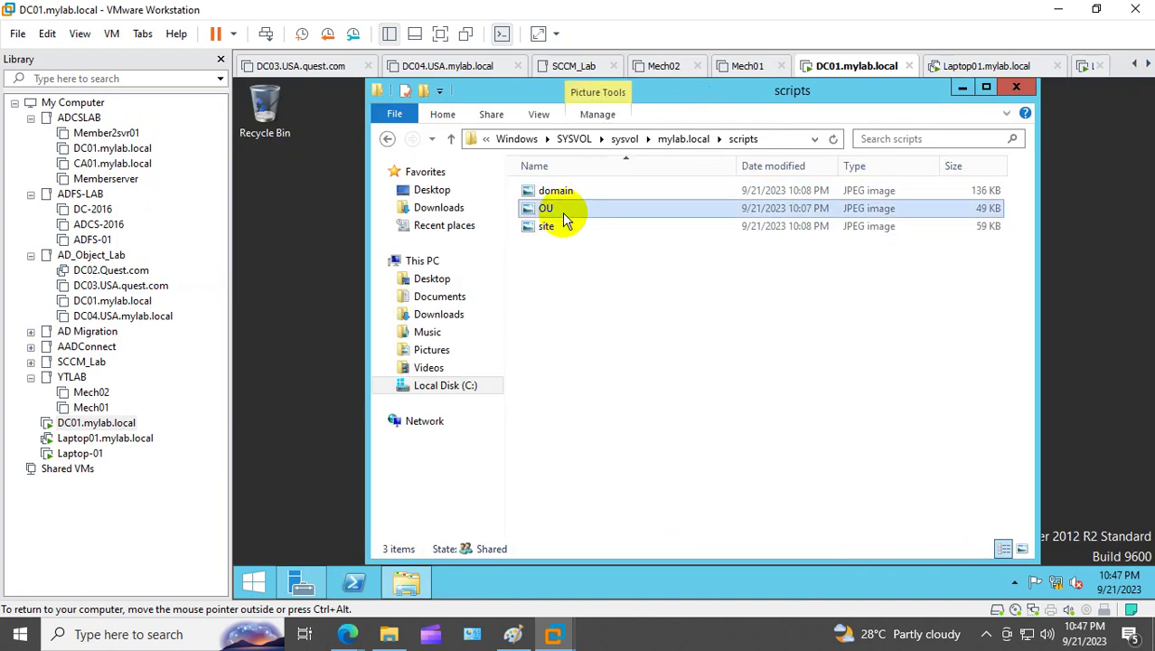
pyautogui.press('Delete')
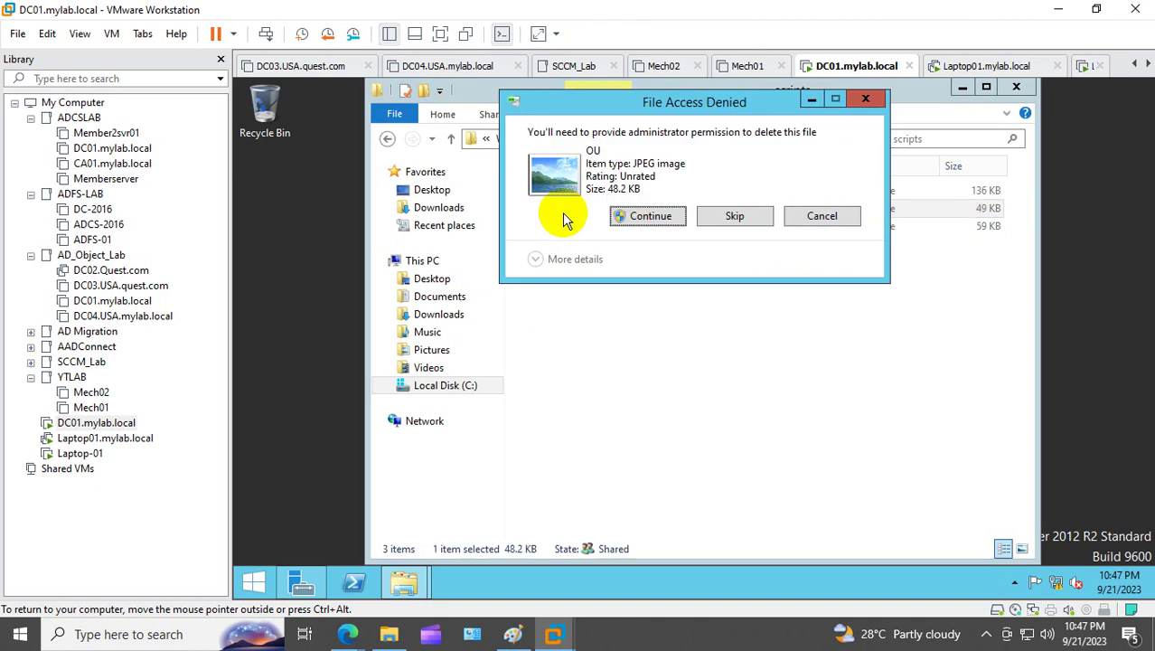
pyautogui.click(630, 215)
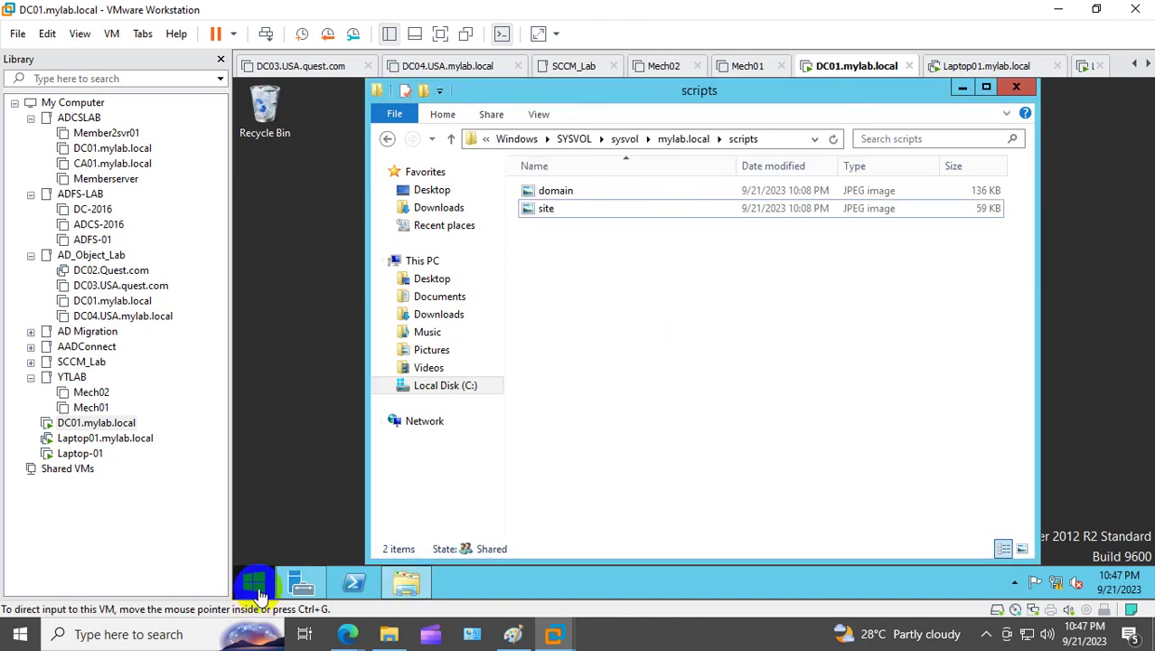
# Step: Preview domain.jpg from the host desktop in Photos, then copy the image
pyautogui.press('super+d')
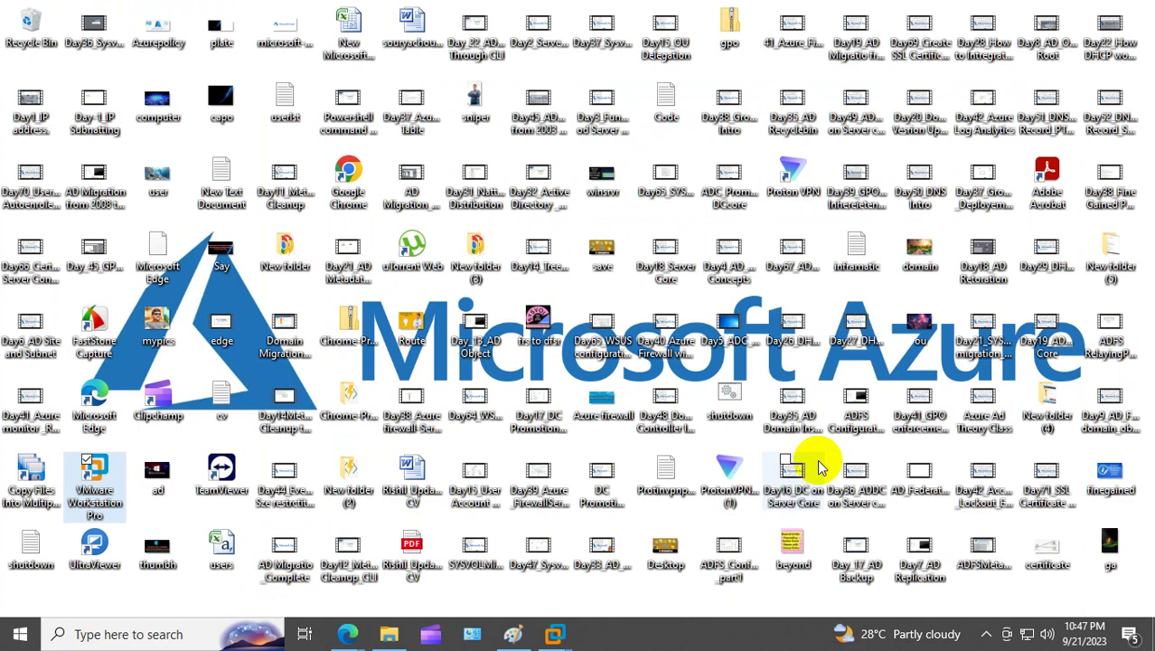
pyautogui.doubleClick(919, 253)
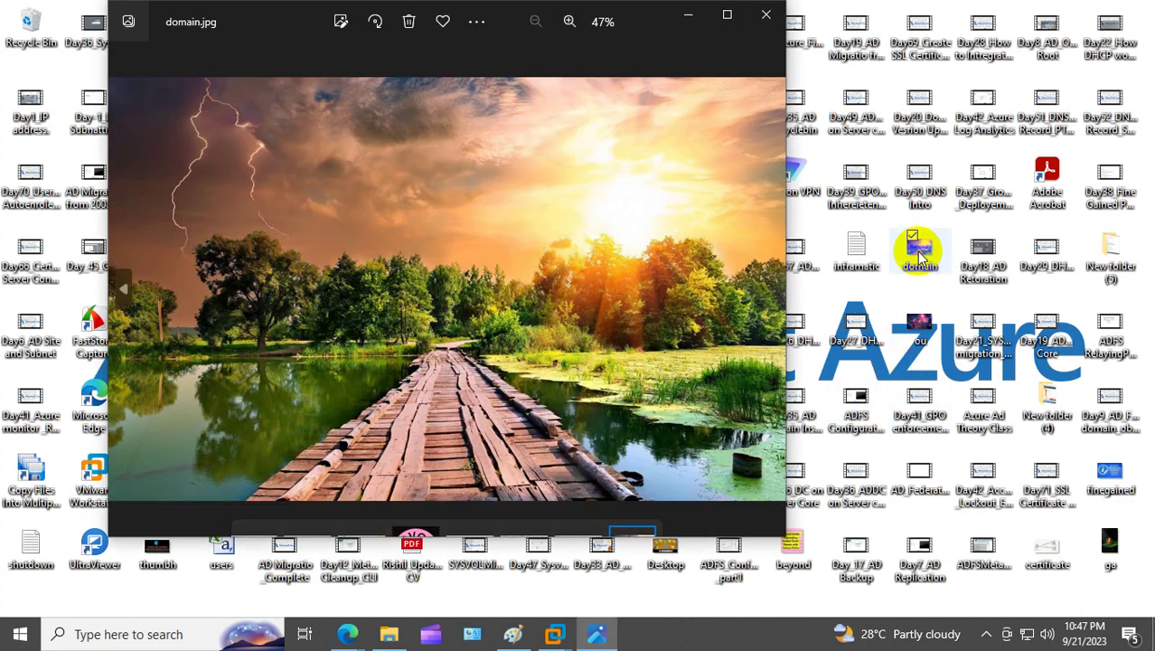
pyautogui.click(764, 22)
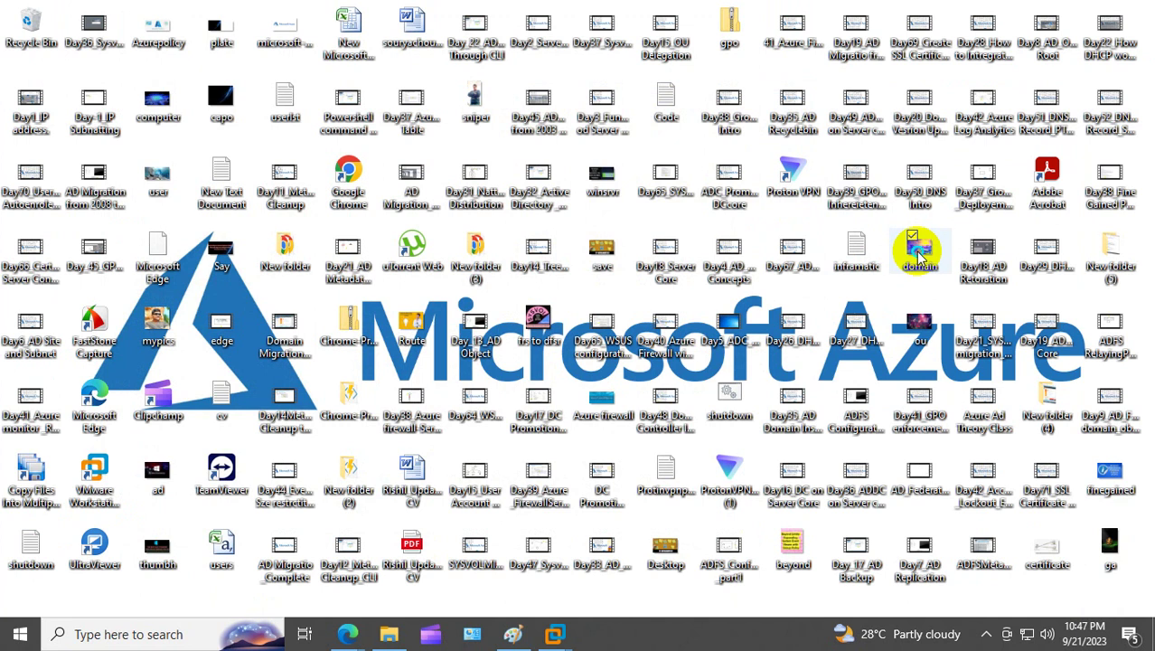
pyautogui.rightClick(918, 248)
pyautogui.click(747, 516)
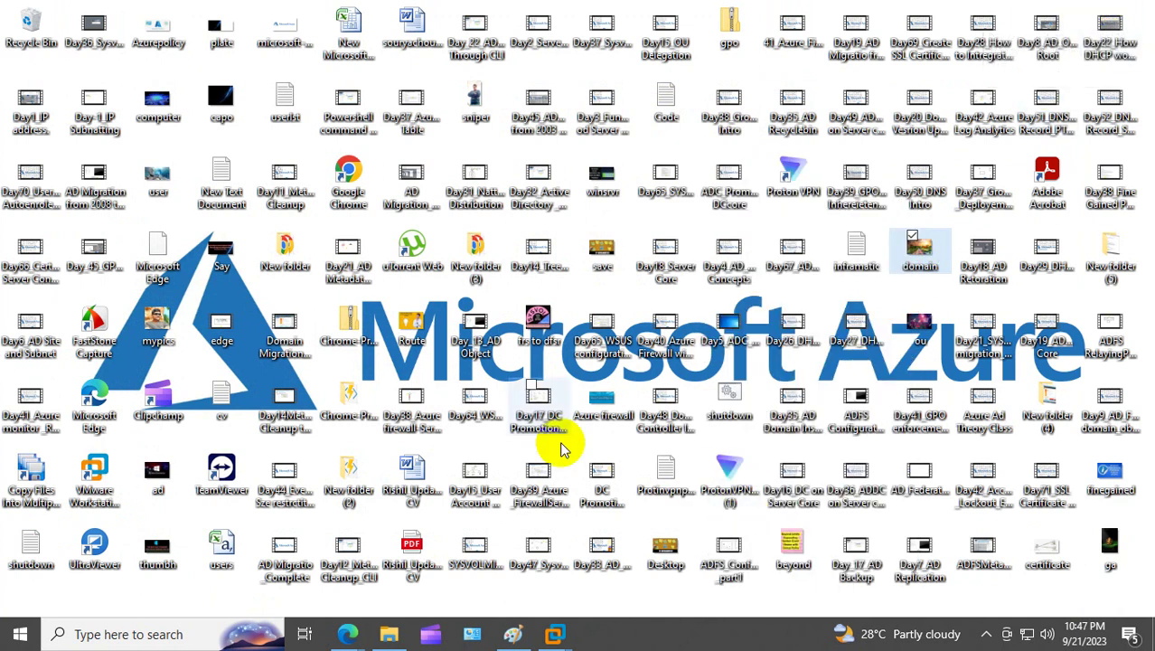
pyautogui.rightClick(557, 632)
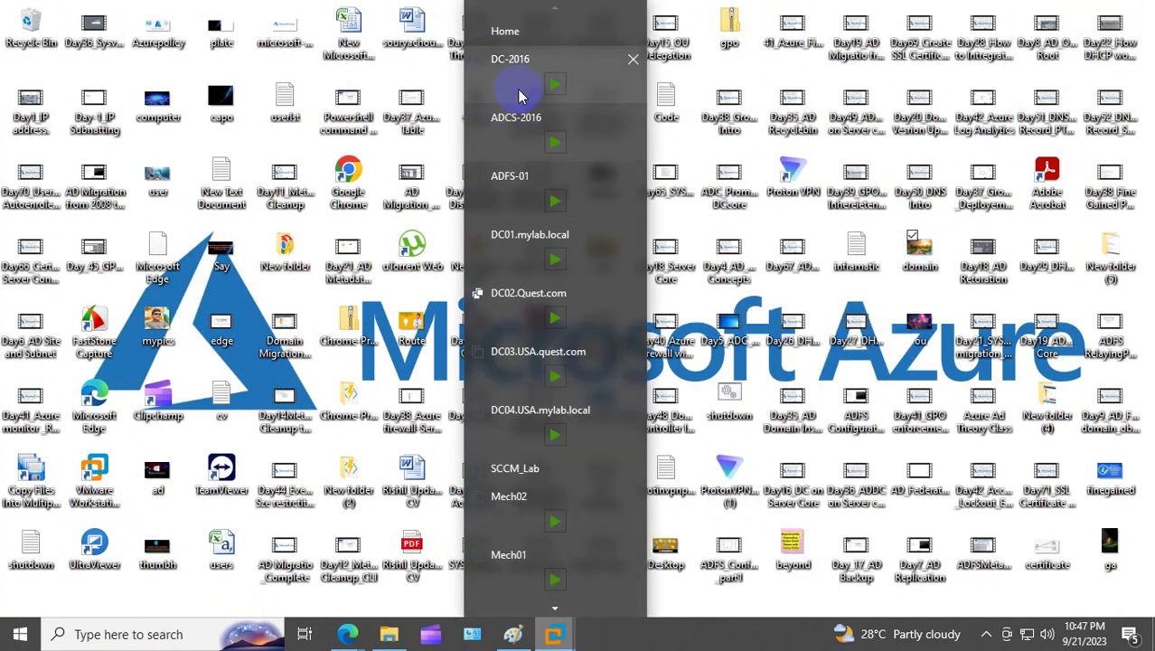
# Step: Reopen VMware Workstation and close the unneeded VM tabs from DC-2016 through DC04, SCCM_Lab and Mech01
pyautogui.click(523, 71)
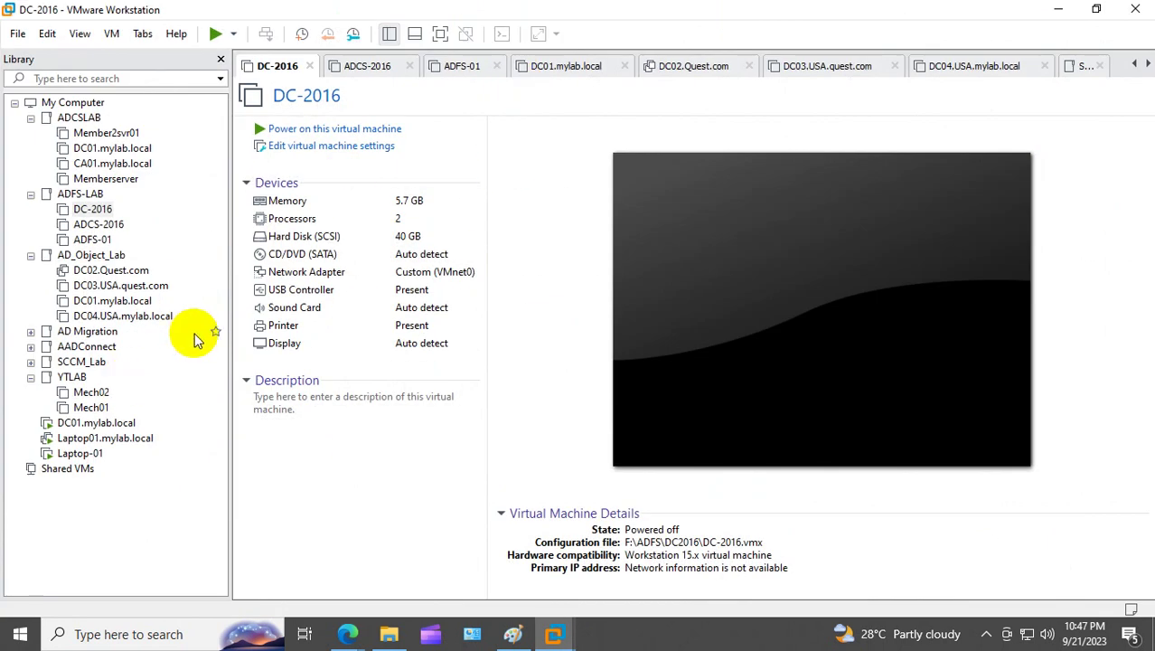
pyautogui.click(309, 66)
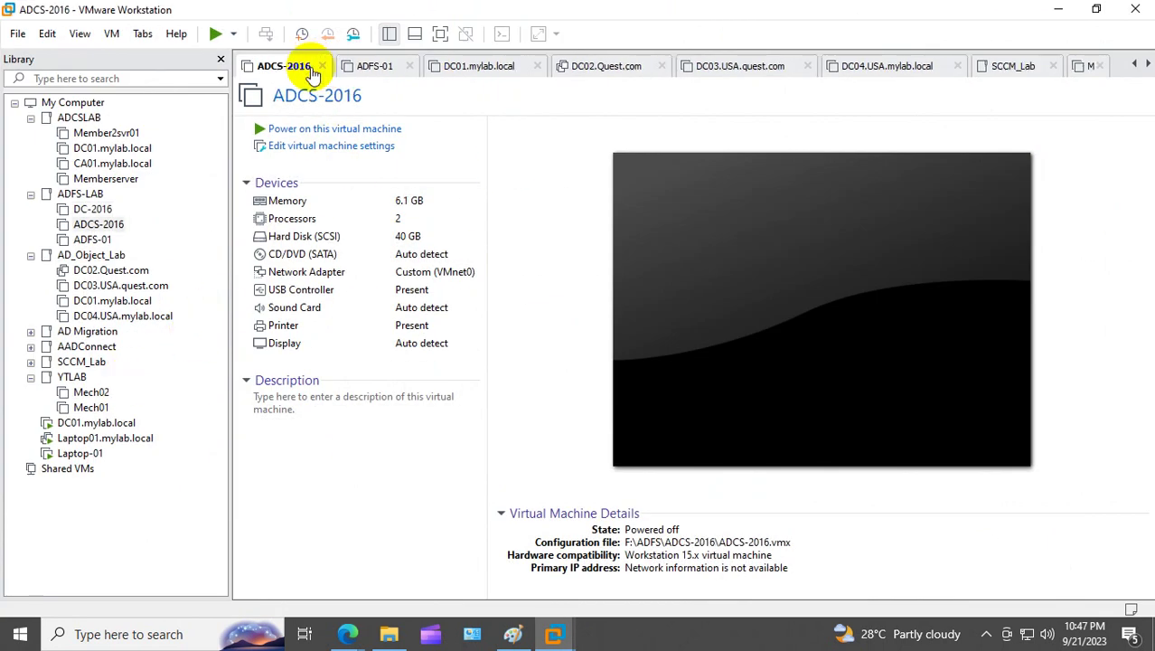
pyautogui.click(309, 66)
pyautogui.click(309, 66)
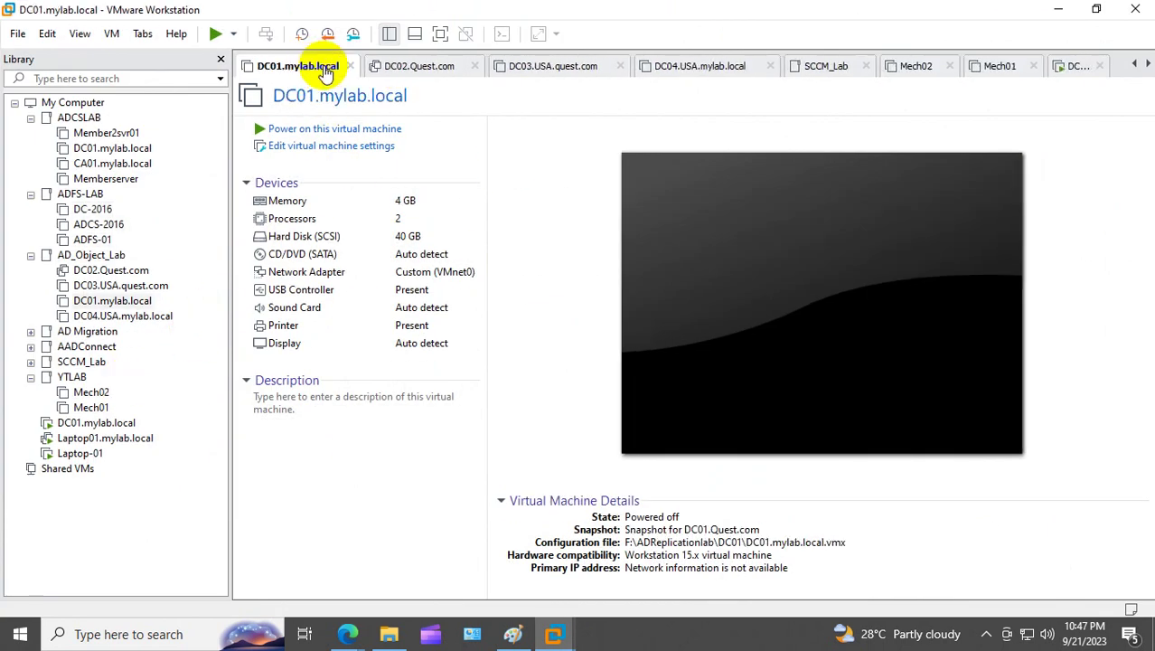
pyautogui.click(347, 66)
pyautogui.click(347, 66)
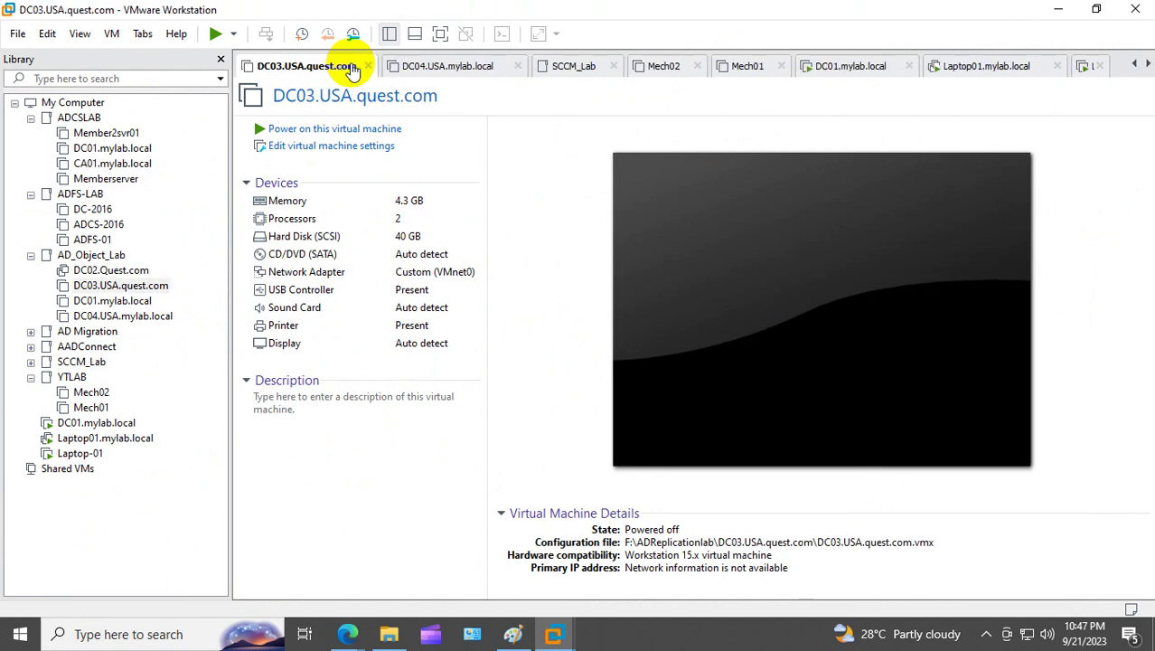
pyautogui.click(369, 66)
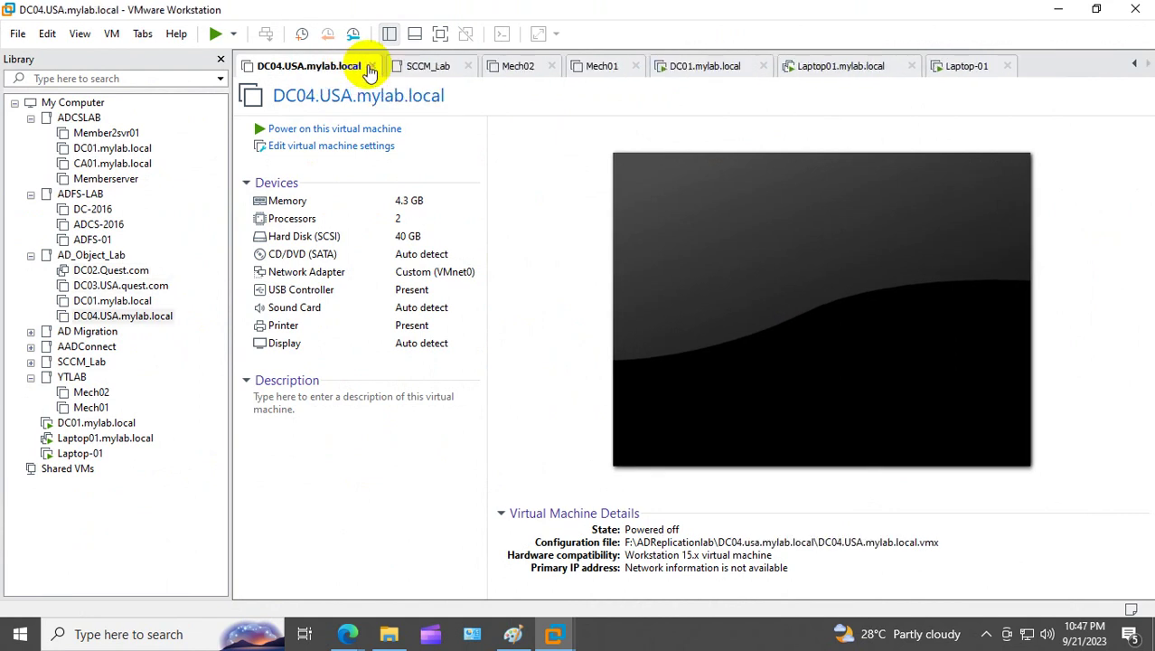
pyautogui.click(370, 67)
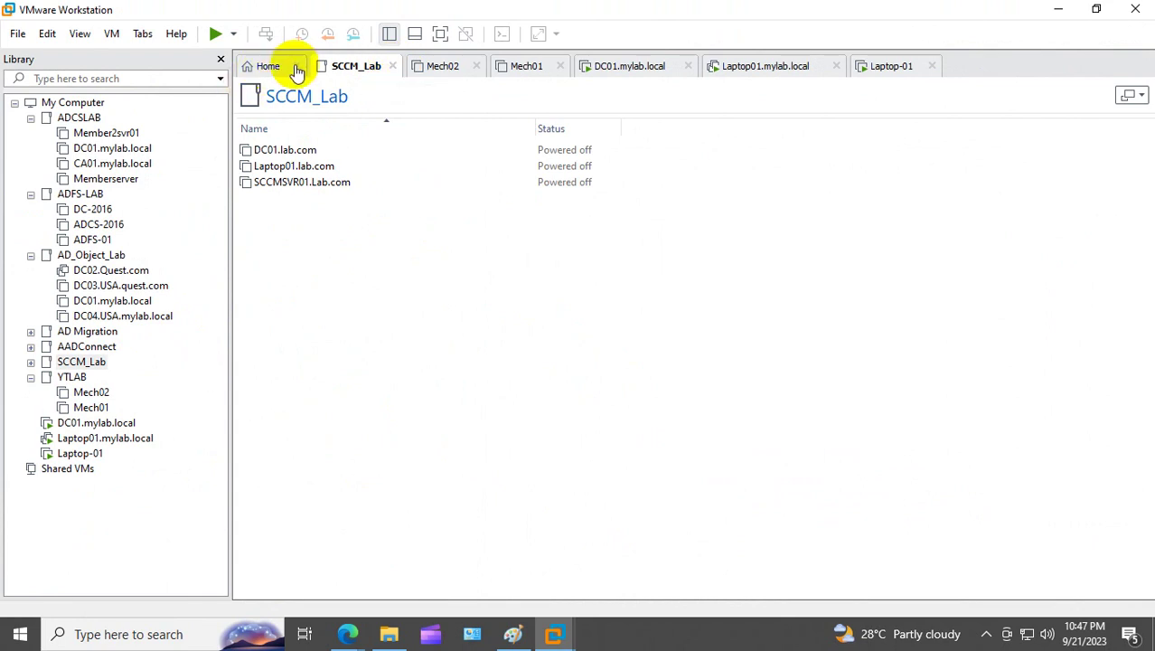
pyautogui.click(393, 66)
pyautogui.click(464, 67)
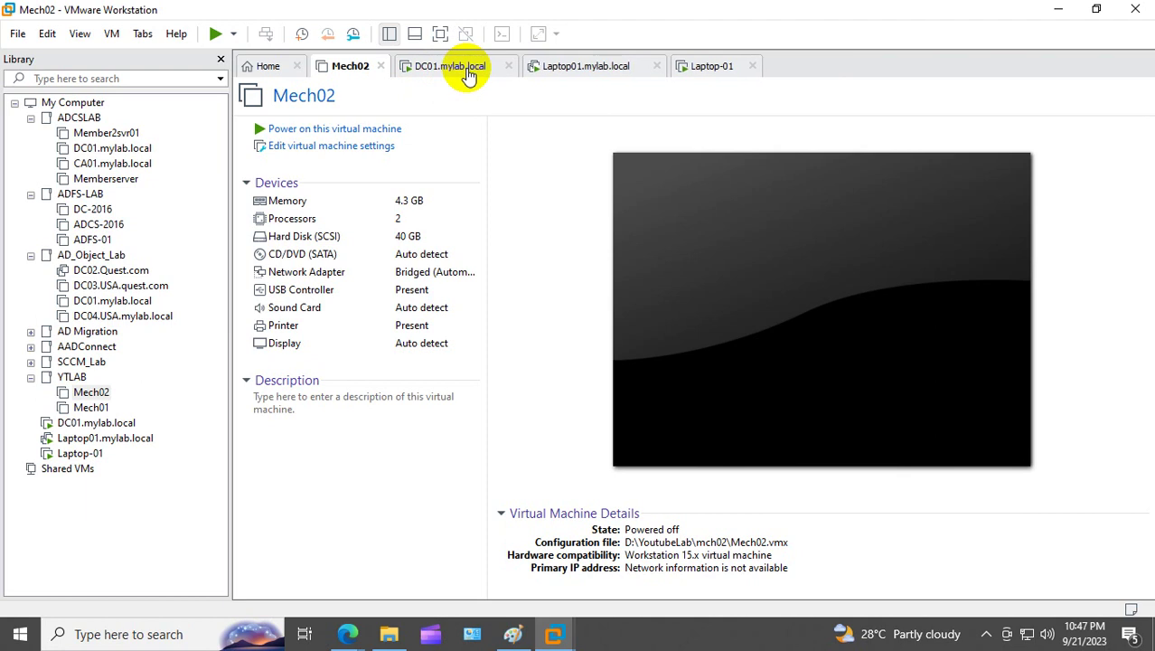
# Step: On DC01, paste the copied image over the desktop's domain.jpg and preview it
pyautogui.click(381, 66)
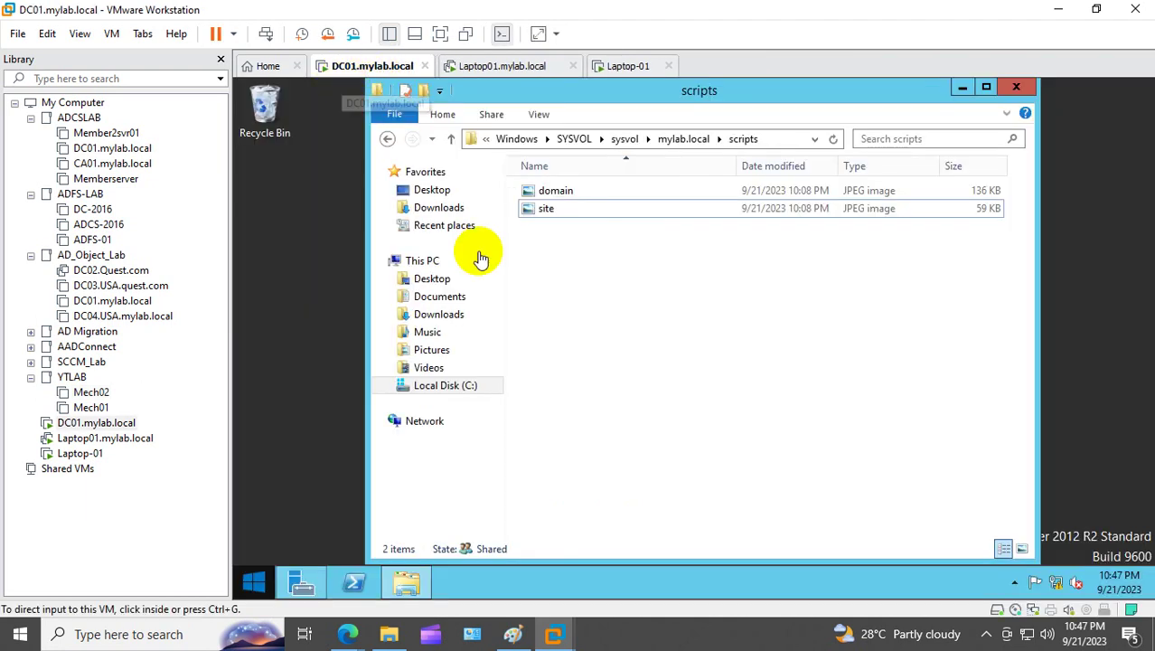
pyautogui.click(1016, 87)
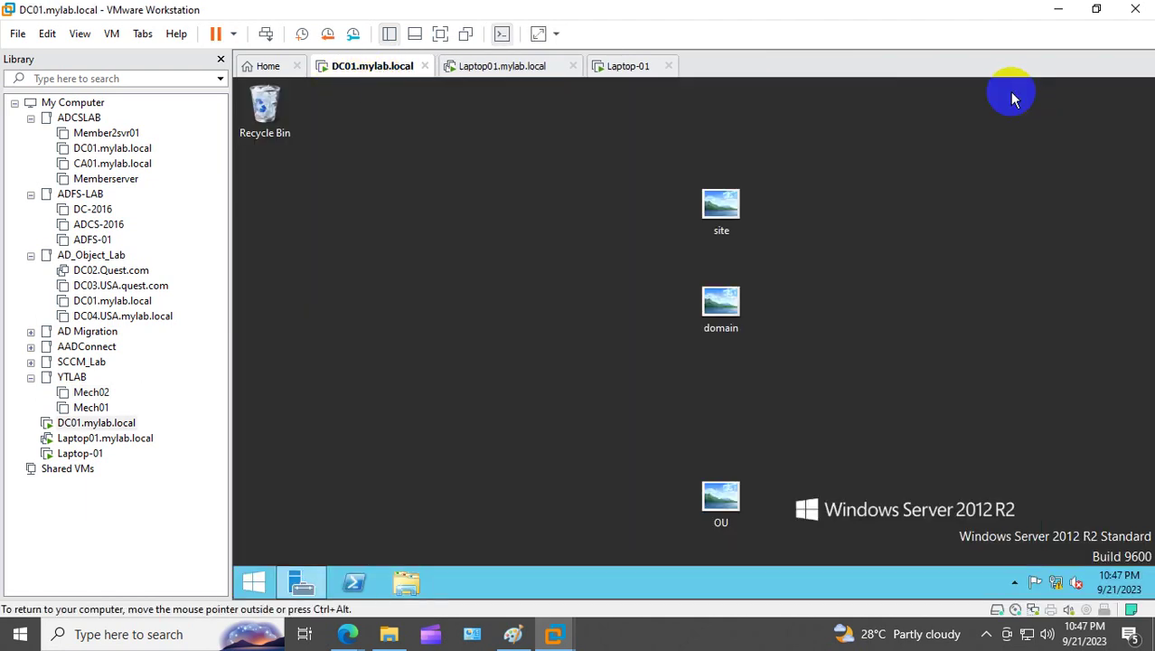
pyautogui.rightClick(461, 175)
pyautogui.click(502, 238)
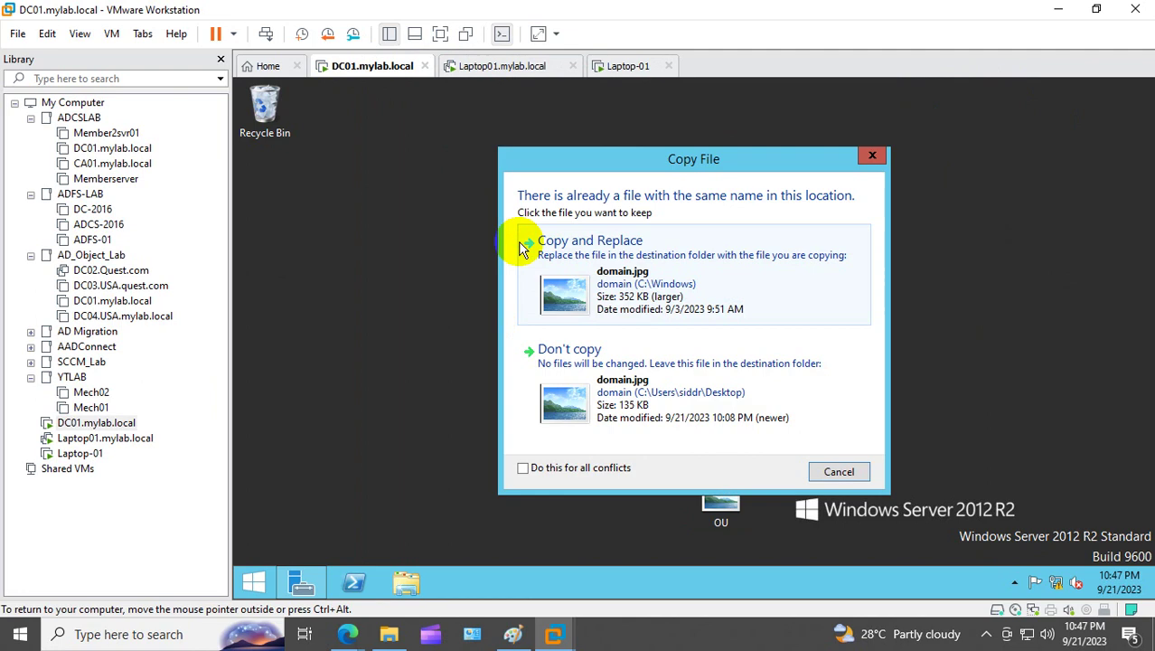
pyautogui.click(651, 308)
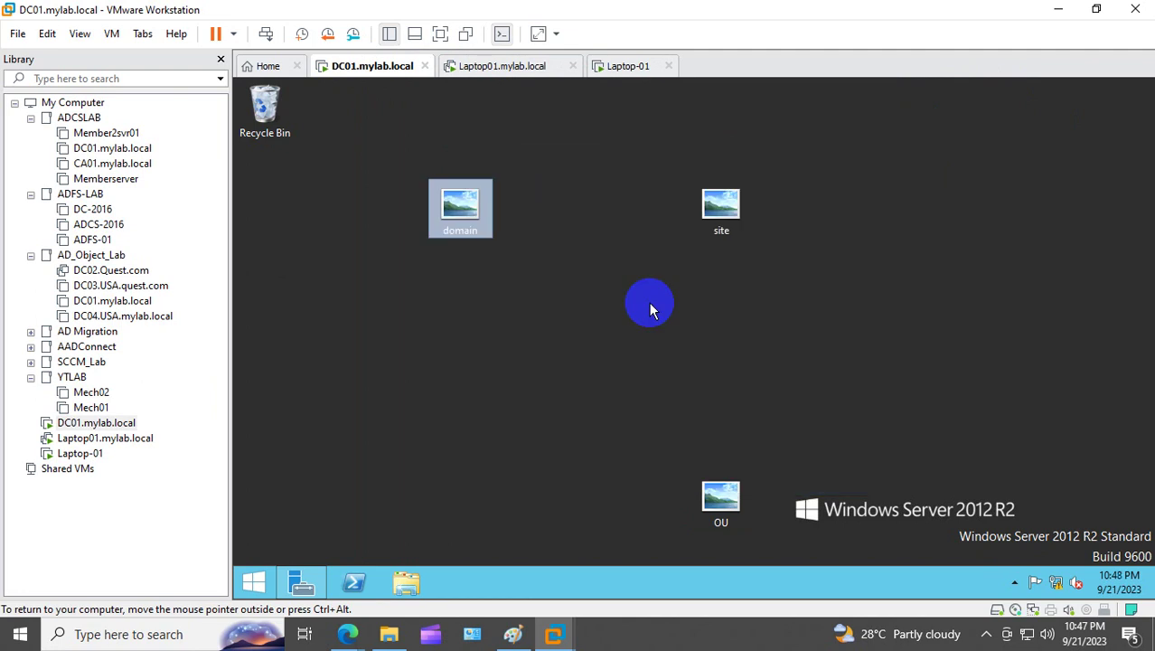
pyautogui.doubleClick(461, 214)
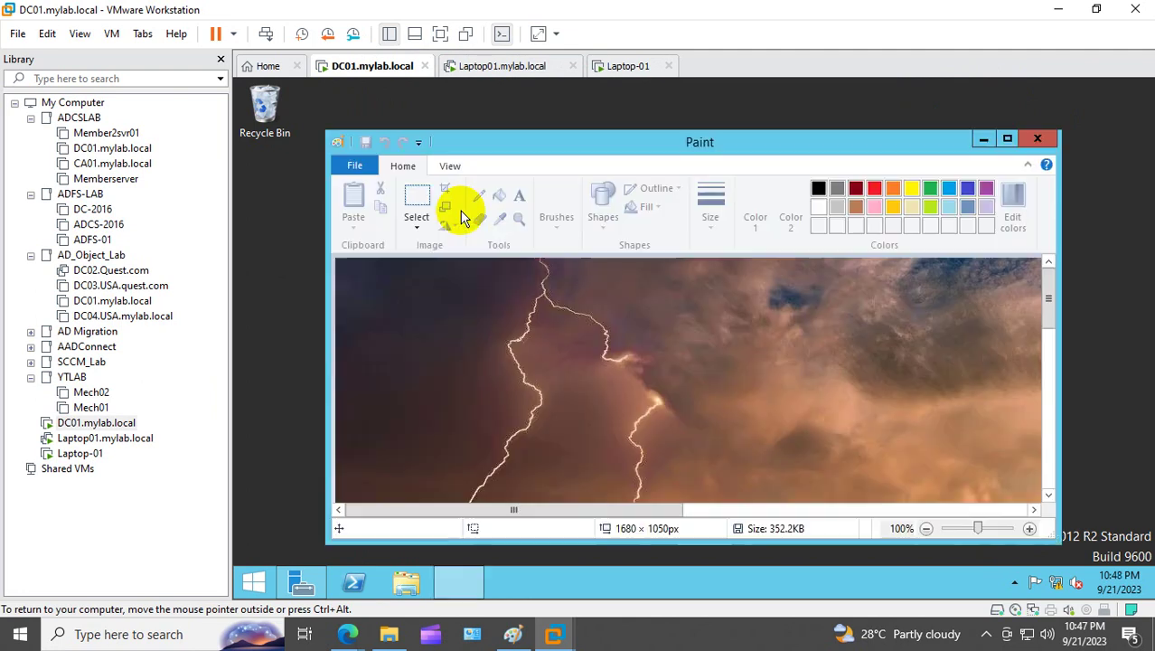
pyautogui.click(1031, 148)
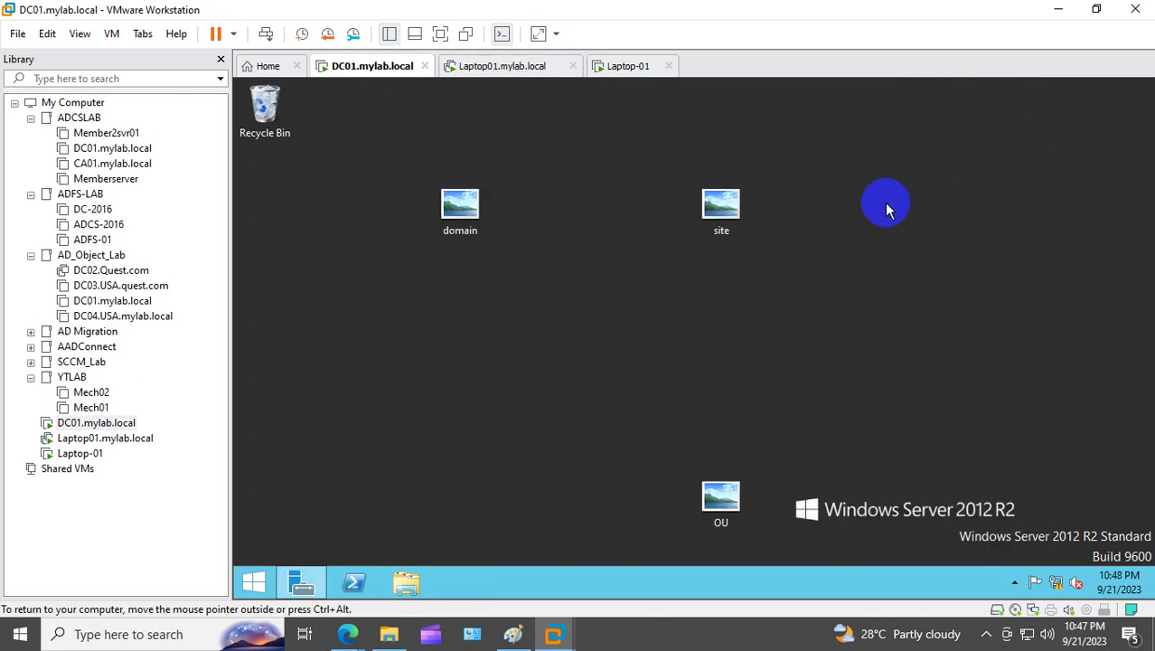
# Step: Delete the site and OU images and rename domain to ou
pyautogui.click(732, 215)
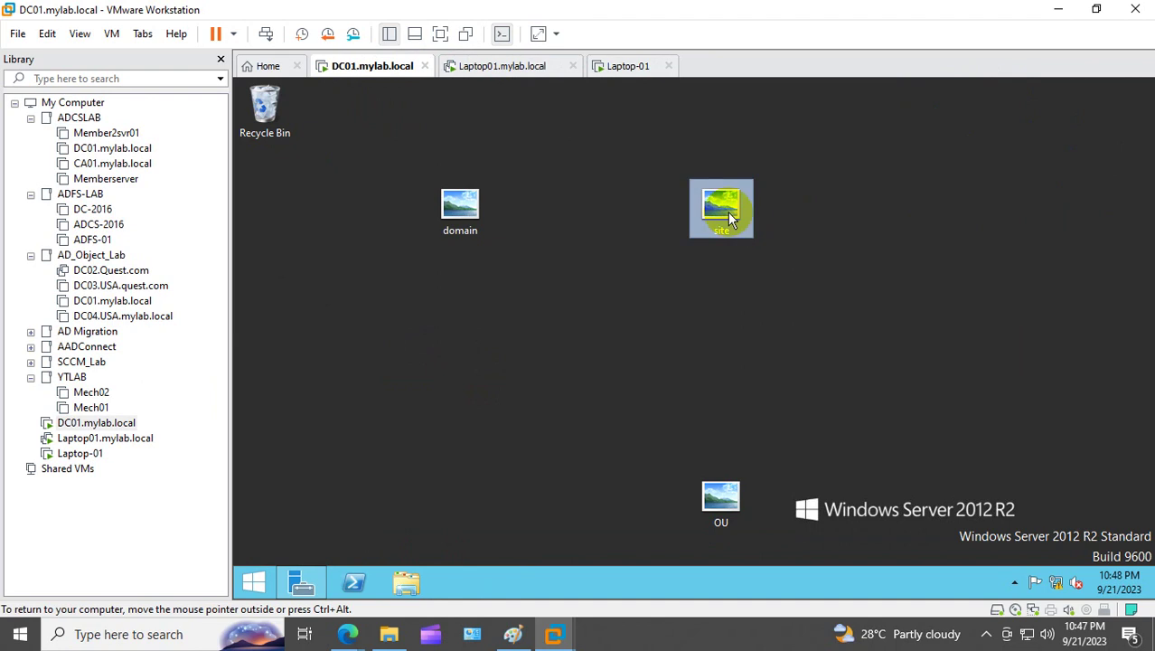
pyautogui.press('Delete')
pyautogui.click(720, 499)
pyautogui.press('Delete')
pyautogui.click(443, 230)
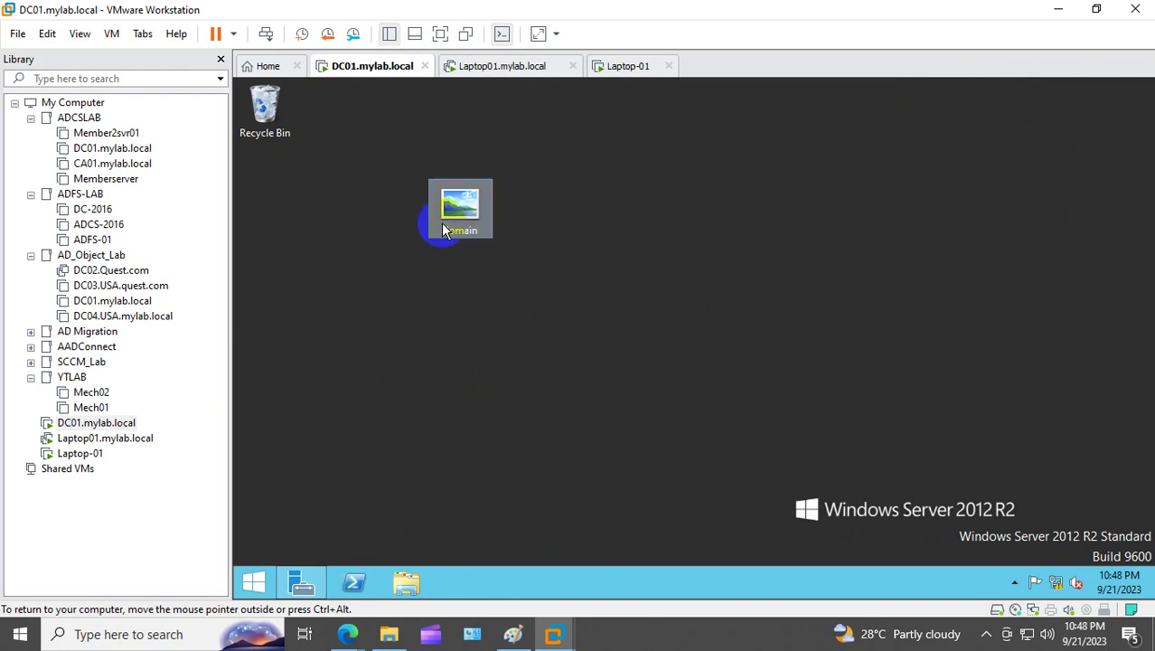
pyautogui.press('F2')
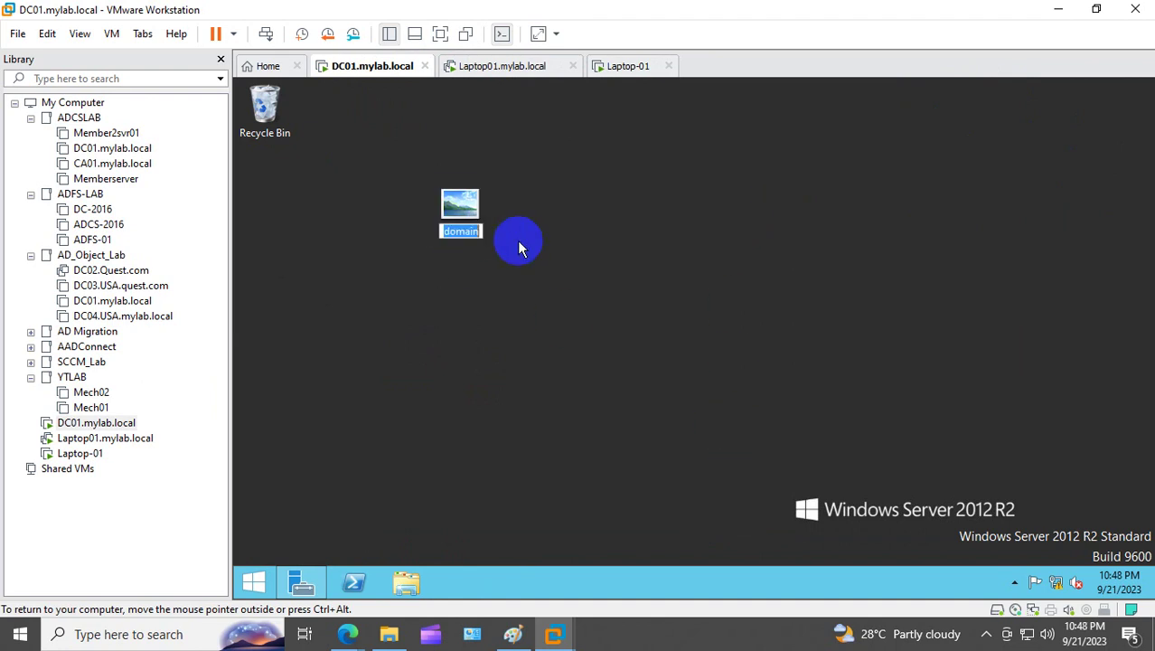
pyautogui.write('ou')
pyautogui.press('Return')
# Step: Check the ou image's properties and copy it
pyautogui.rightClick(468, 207)
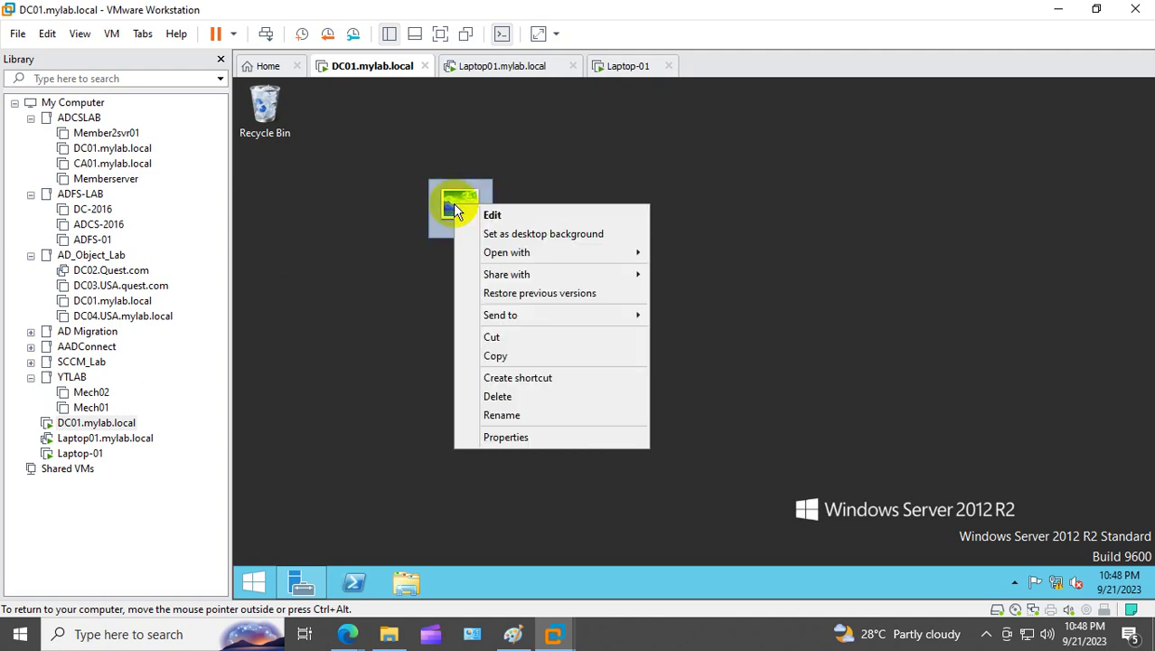
pyautogui.click(519, 437)
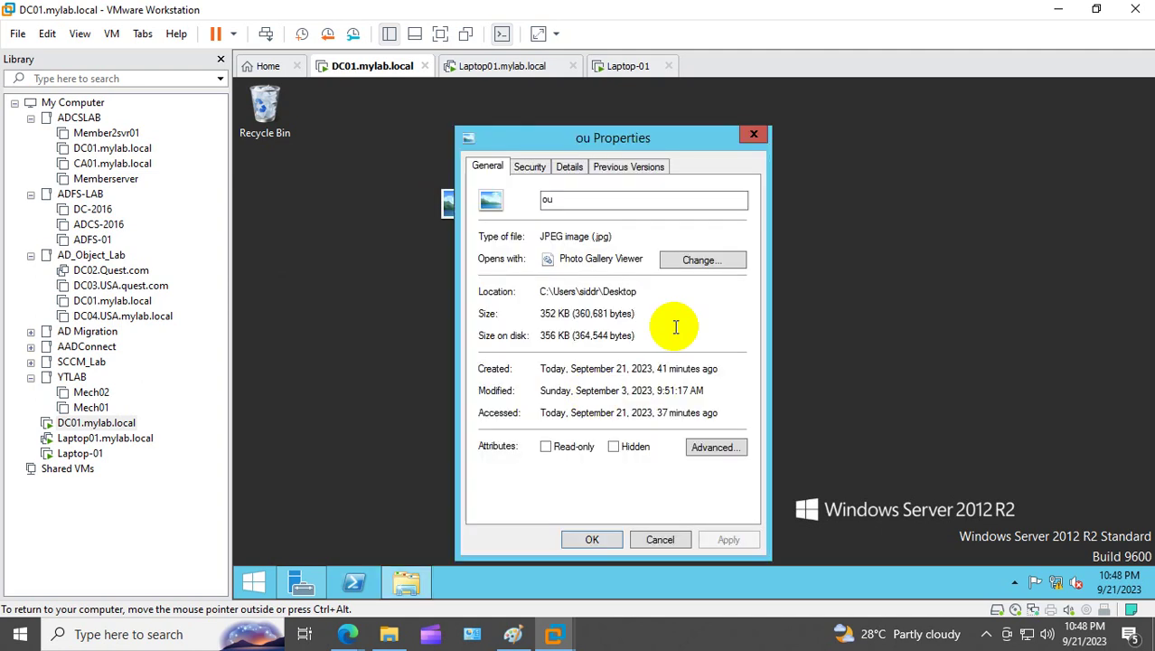
pyautogui.click(753, 135)
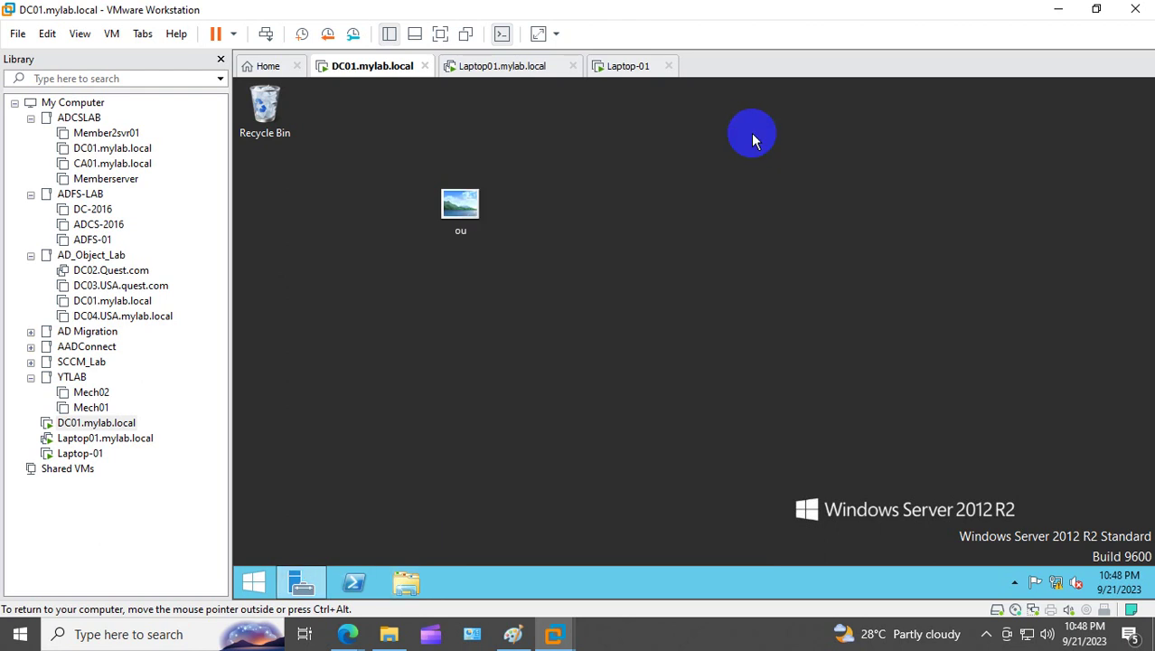
pyautogui.rightClick(442, 212)
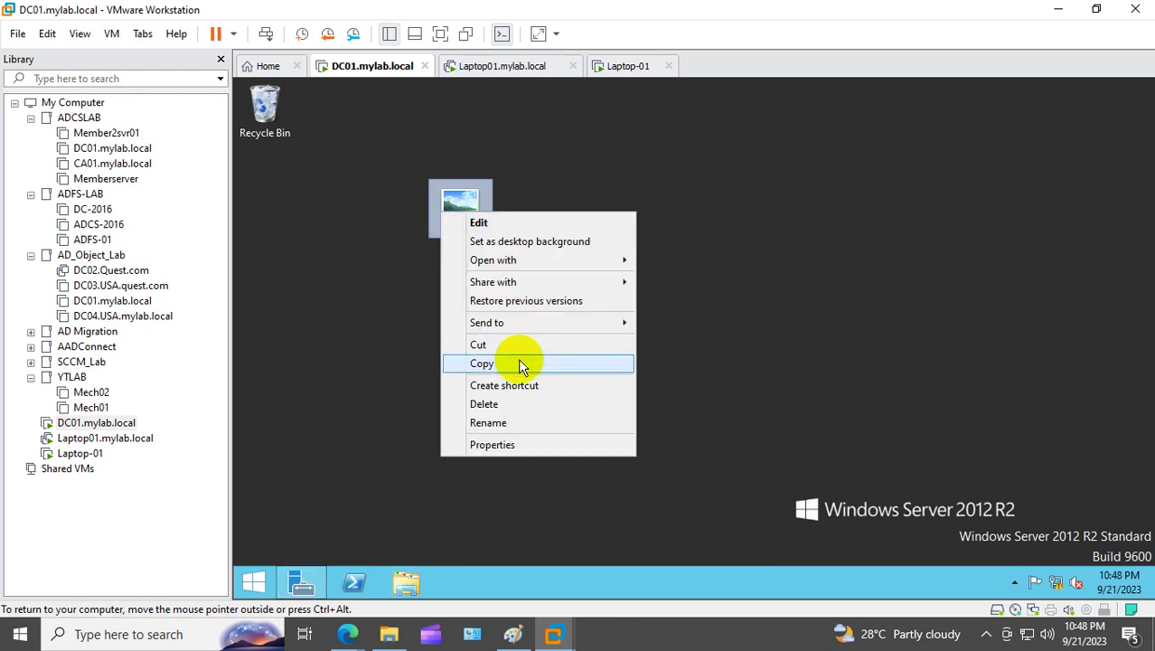
pyautogui.click(521, 364)
# Step: Browse to C:\Windows\SYSVOL\sysvol\mylab.local\scripts in File Explorer
pyautogui.click(405, 581)
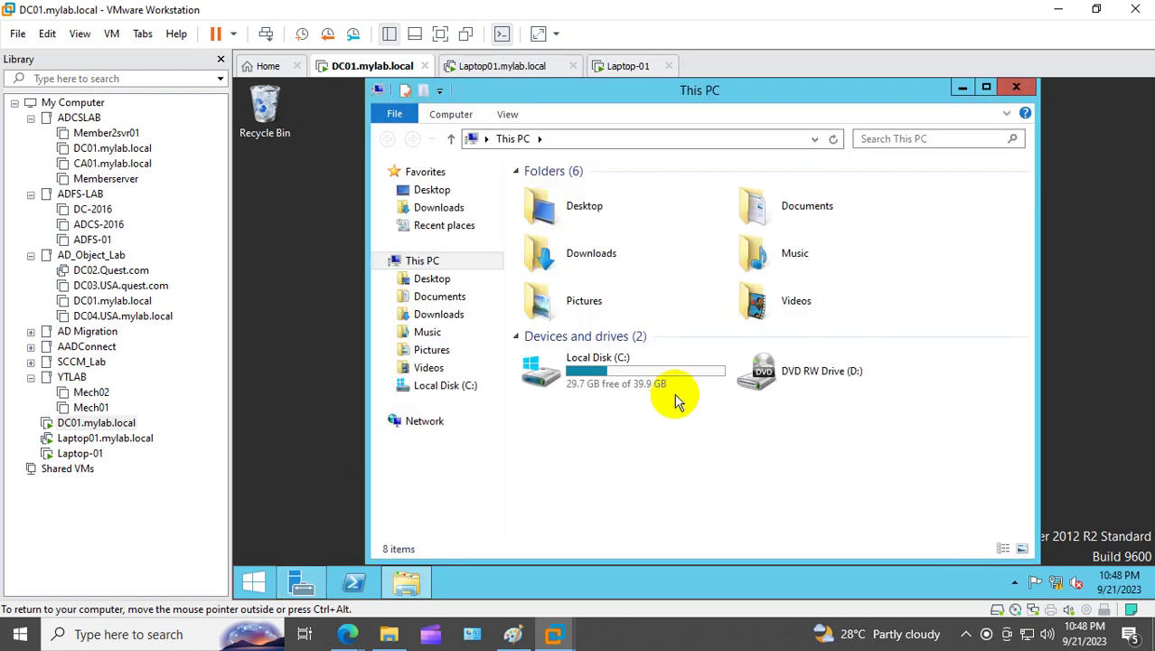
pyautogui.doubleClick(622, 381)
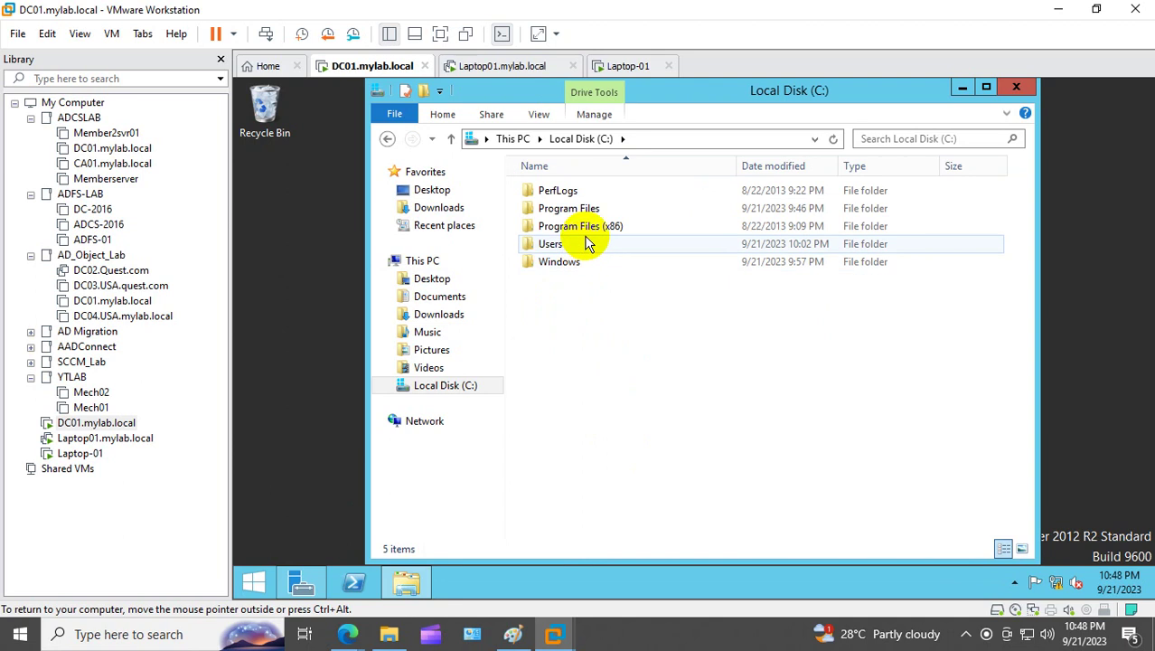
pyautogui.doubleClick(582, 264)
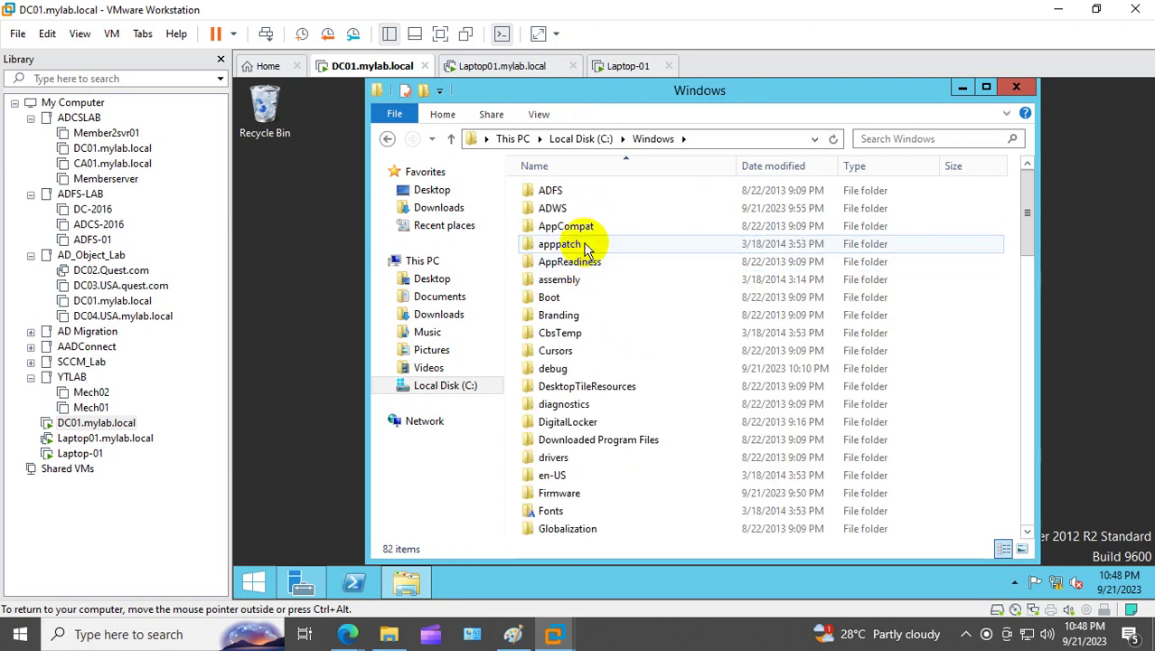
pyautogui.click(572, 226)
pyautogui.write('sys')
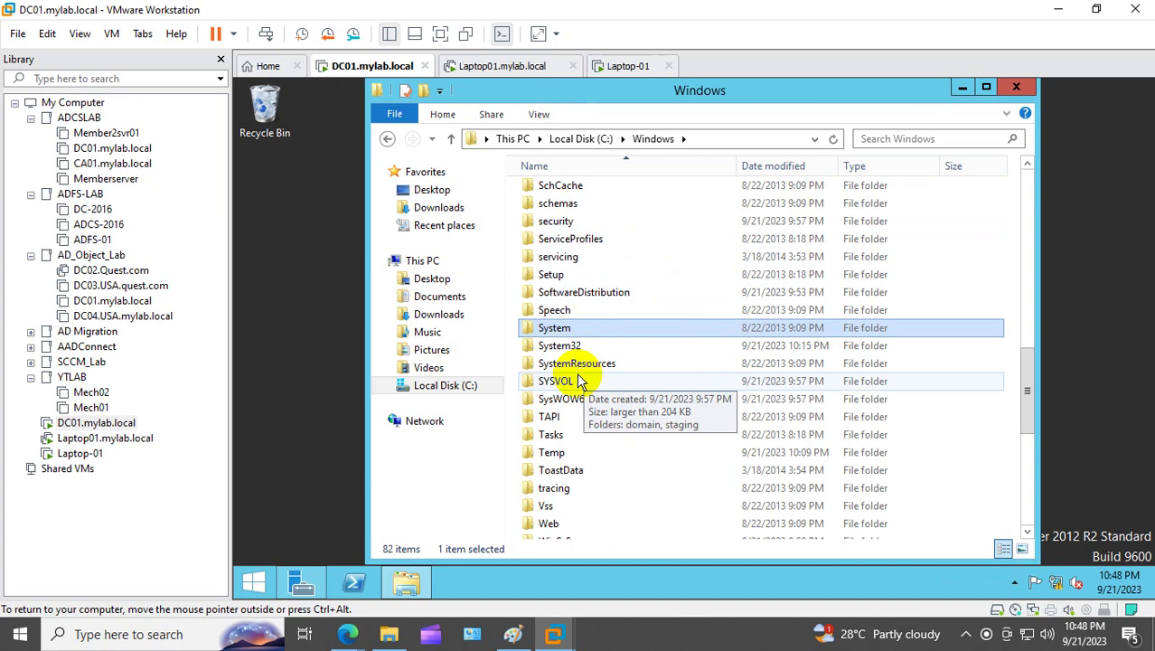
pyautogui.doubleClick(572, 380)
pyautogui.doubleClick(568, 252)
pyautogui.doubleClick(555, 195)
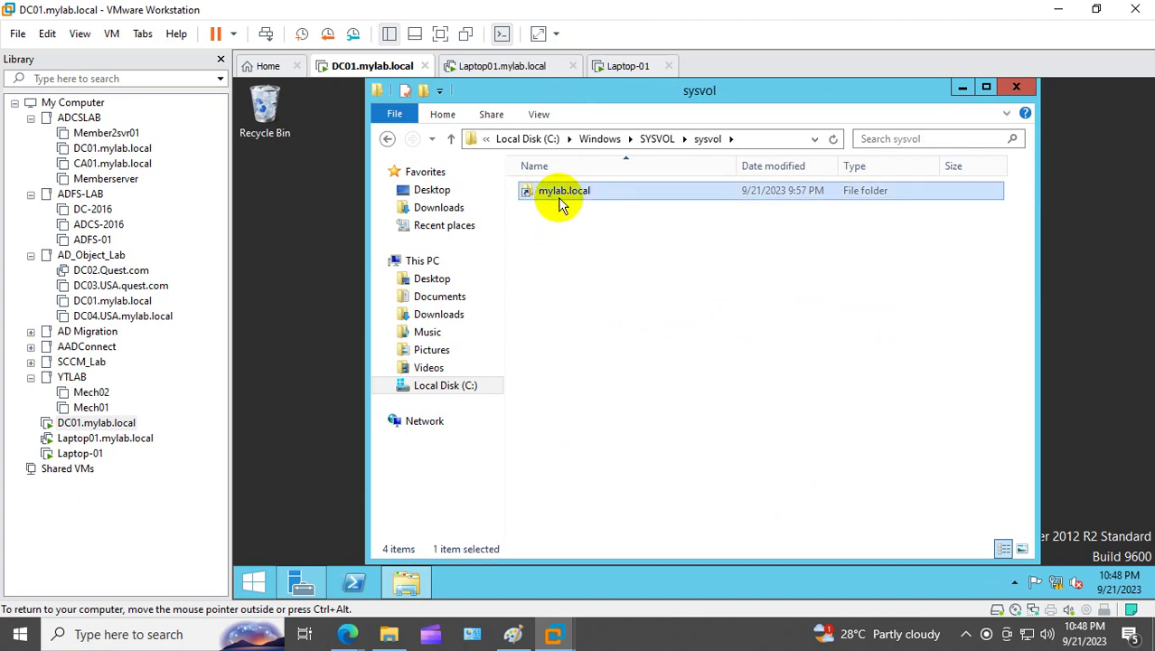
pyautogui.click(557, 209)
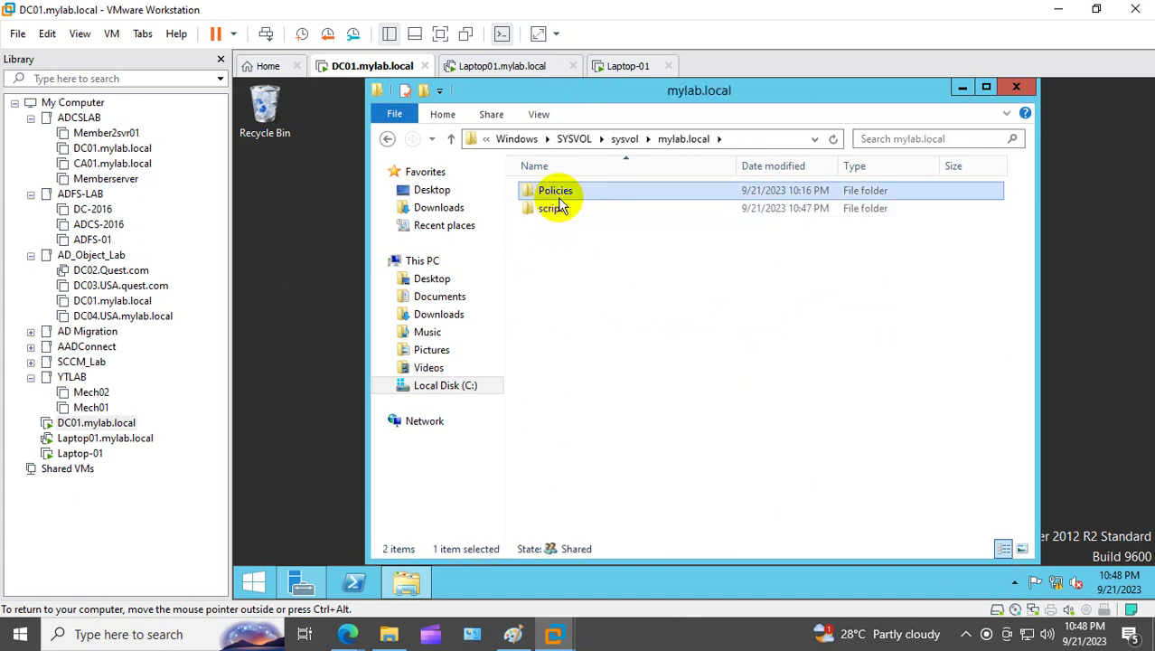
pyautogui.doubleClick(555, 209)
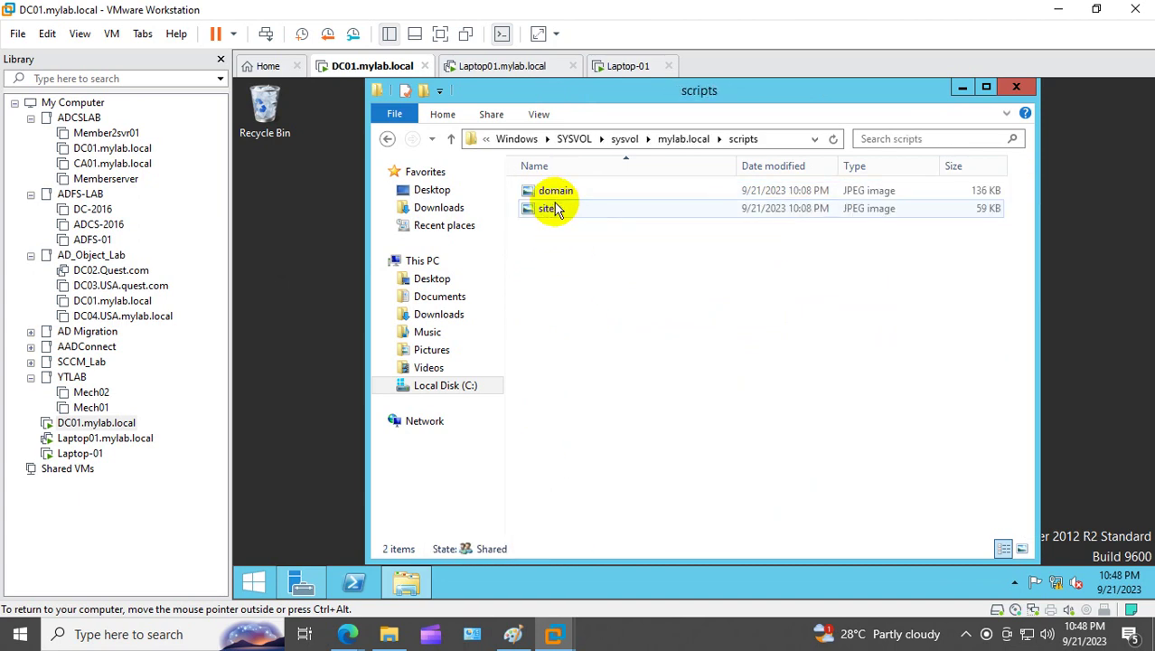
# Step: Paste the ou image into scripts with administrator permission, then close the folder
pyautogui.rightClick(570, 273)
pyautogui.click(644, 381)
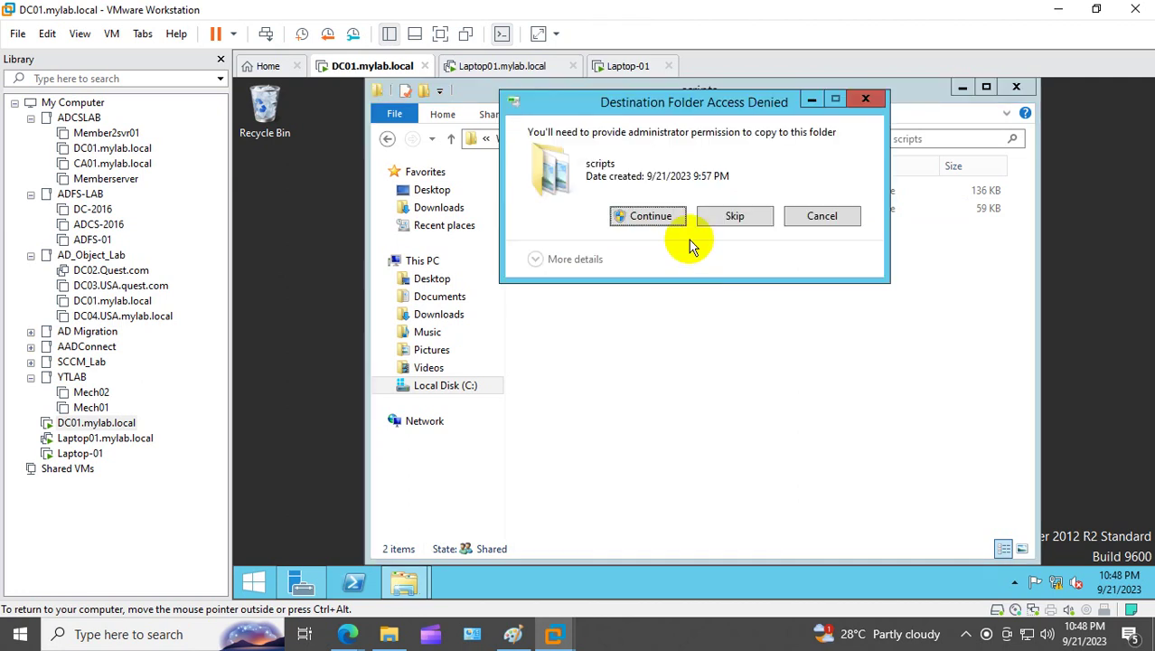
pyautogui.click(673, 222)
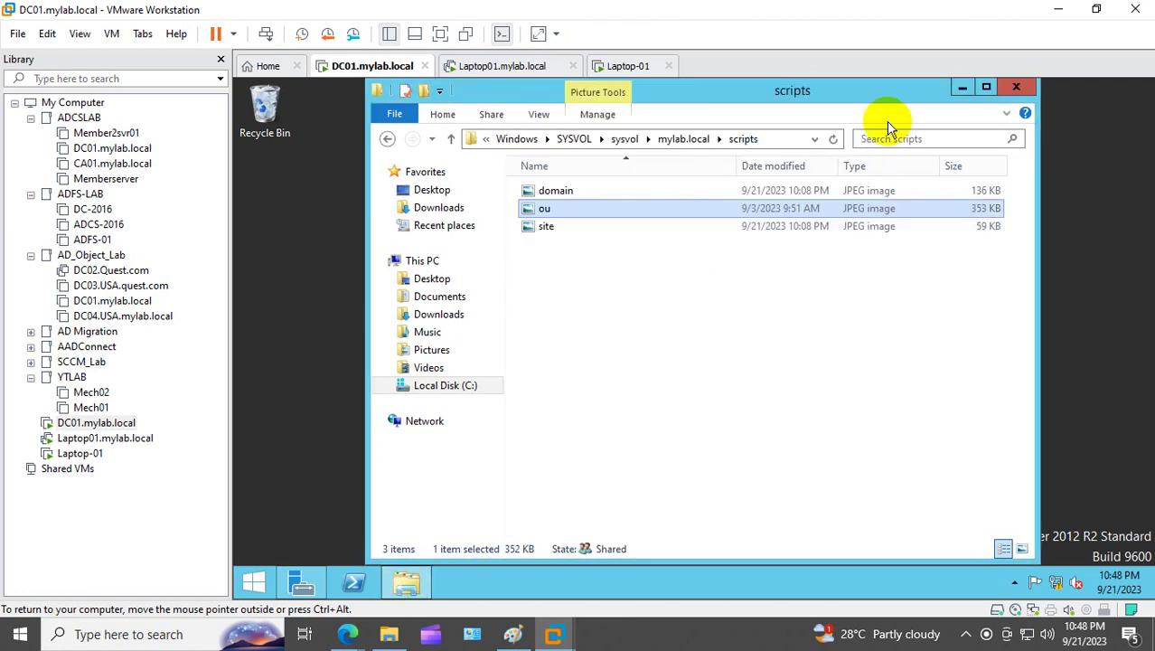
pyautogui.click(1015, 86)
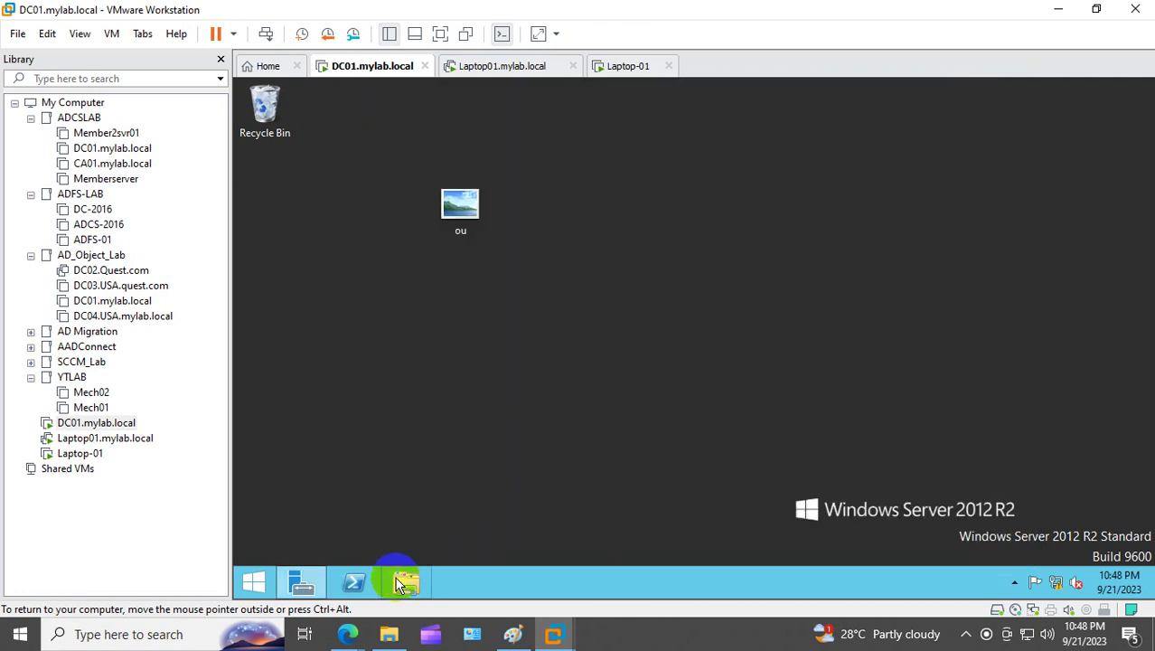
# Step: Launch Group Policy Management with gpmc.msc from the Run box
pyautogui.rightClick(256, 580)
pyautogui.click(293, 520)
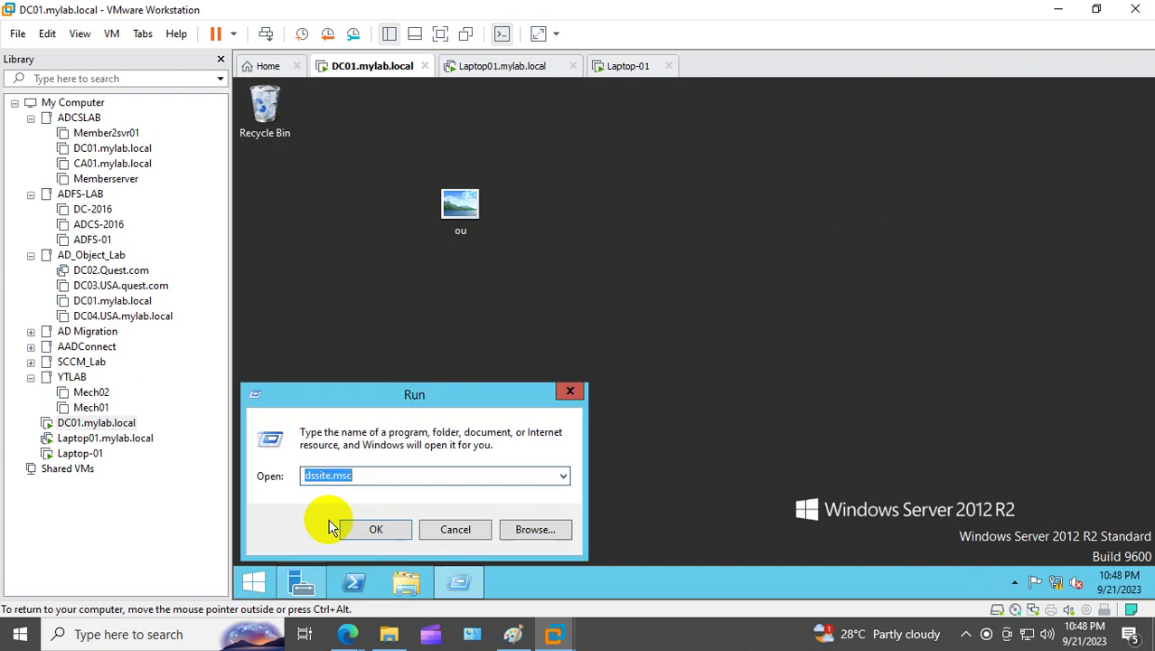
pyautogui.write('gp.')
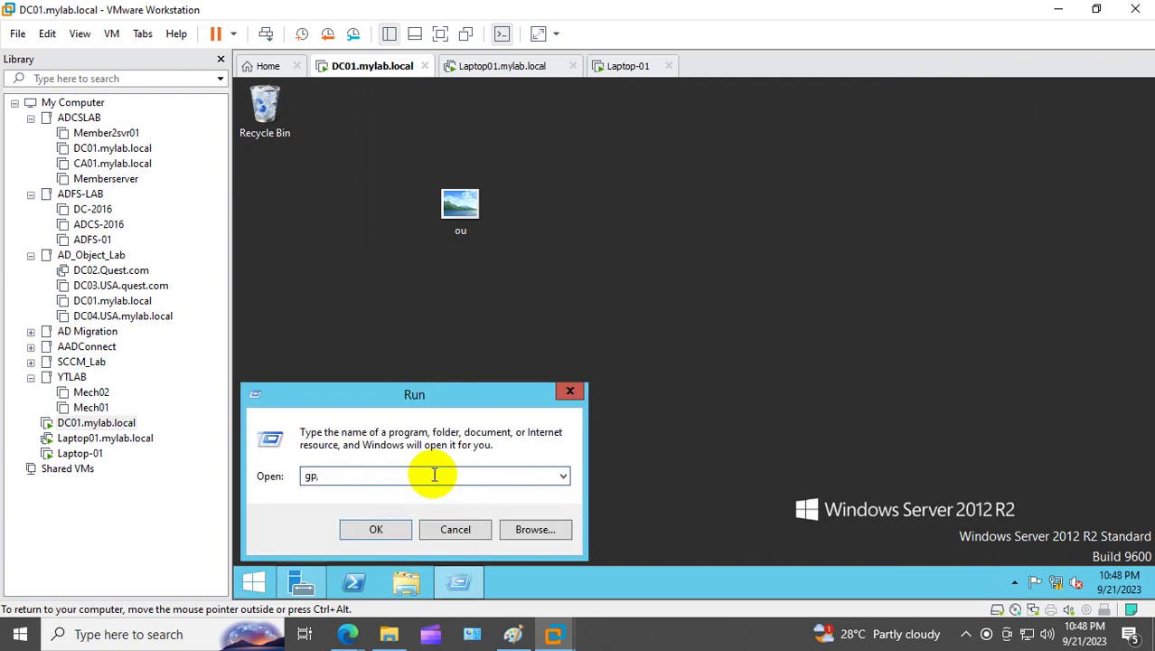
pyautogui.press('BackSpace')
pyautogui.press('BackSpace')
pyautogui.press('BackSpace')
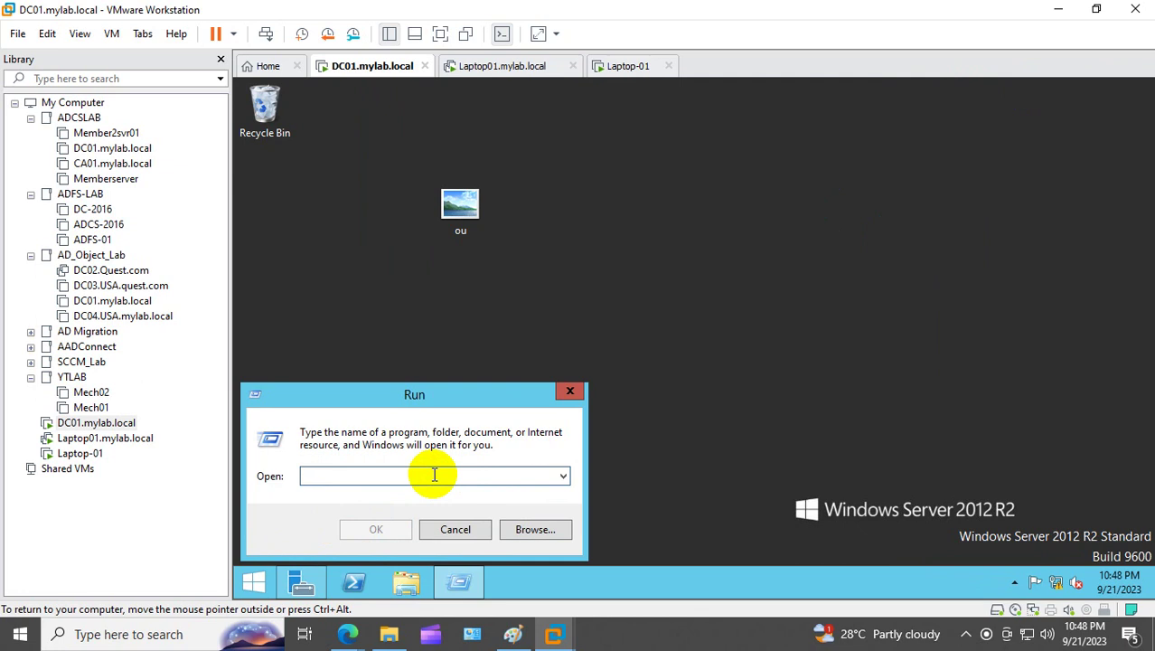
pyautogui.write('gpmc.m')
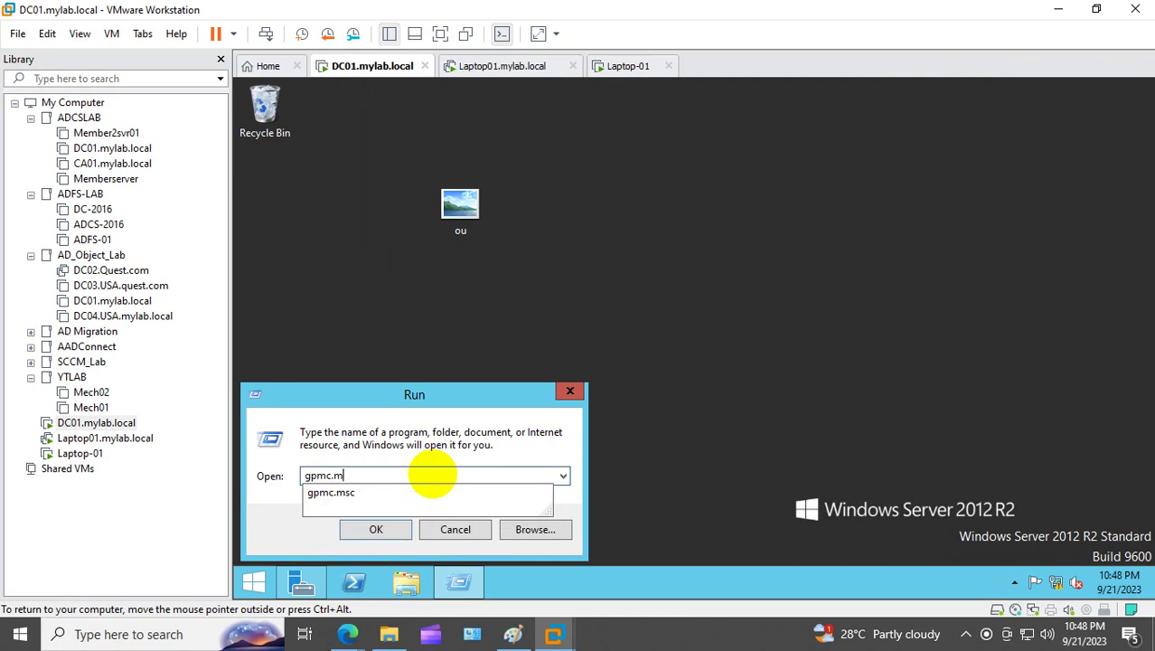
pyautogui.write('sc')
pyautogui.press('Return')
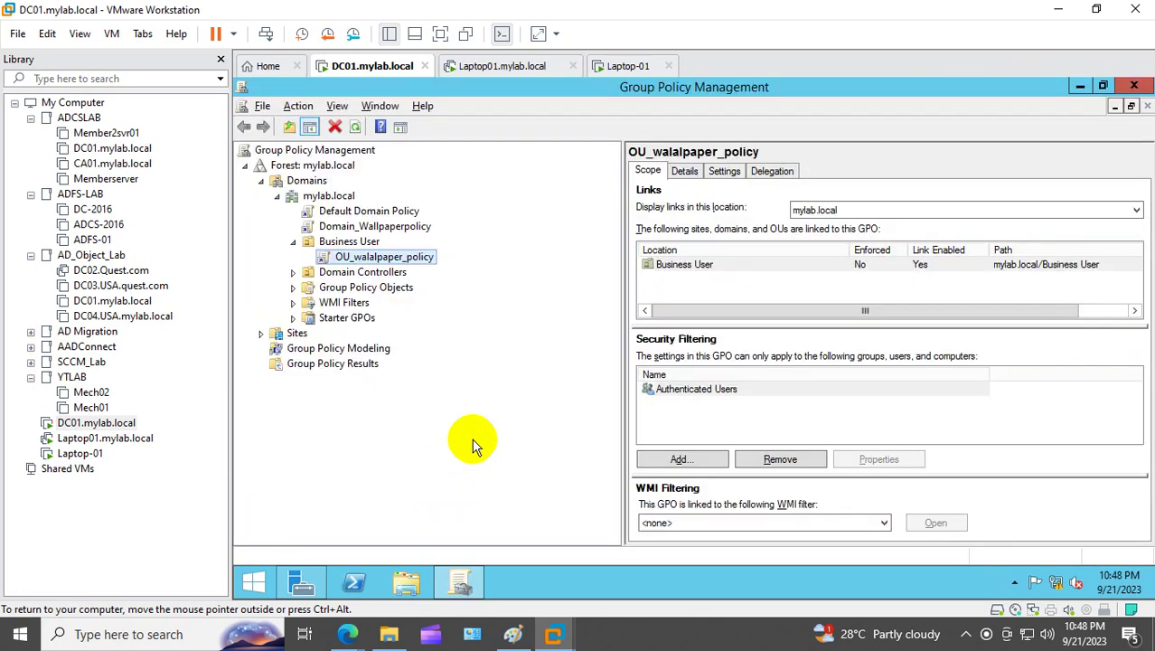
# Step: Review OU_walalpaper_policy's settings report showing the domain.jpg path, then open it for editing
pyautogui.click(758, 170)
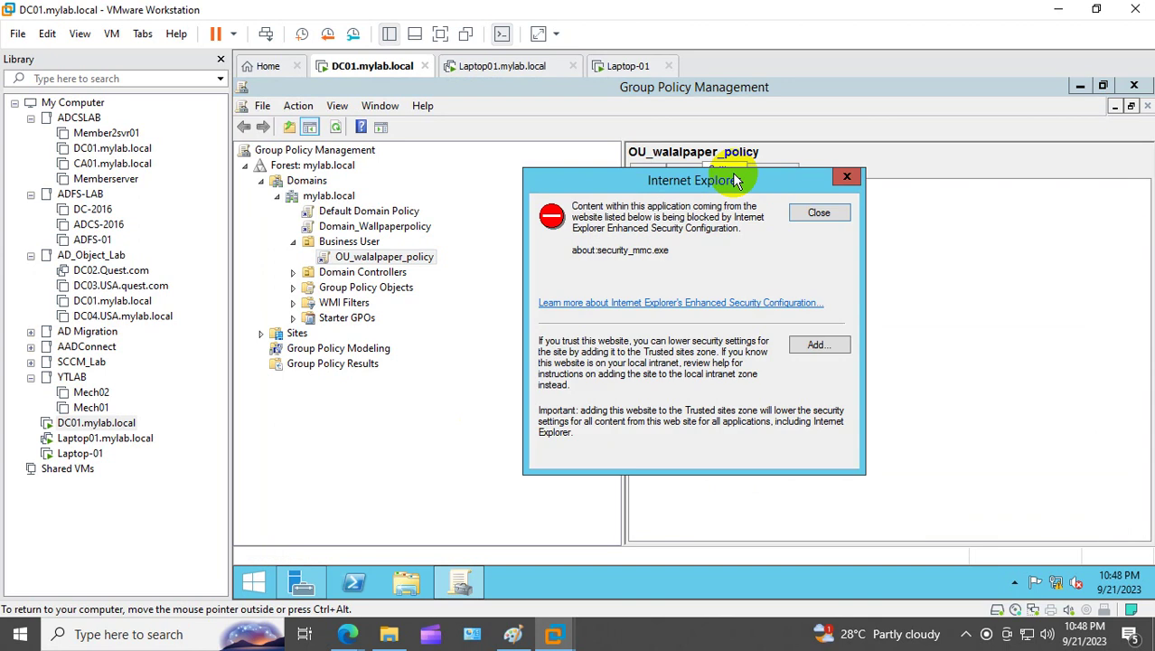
pyautogui.click(847, 177)
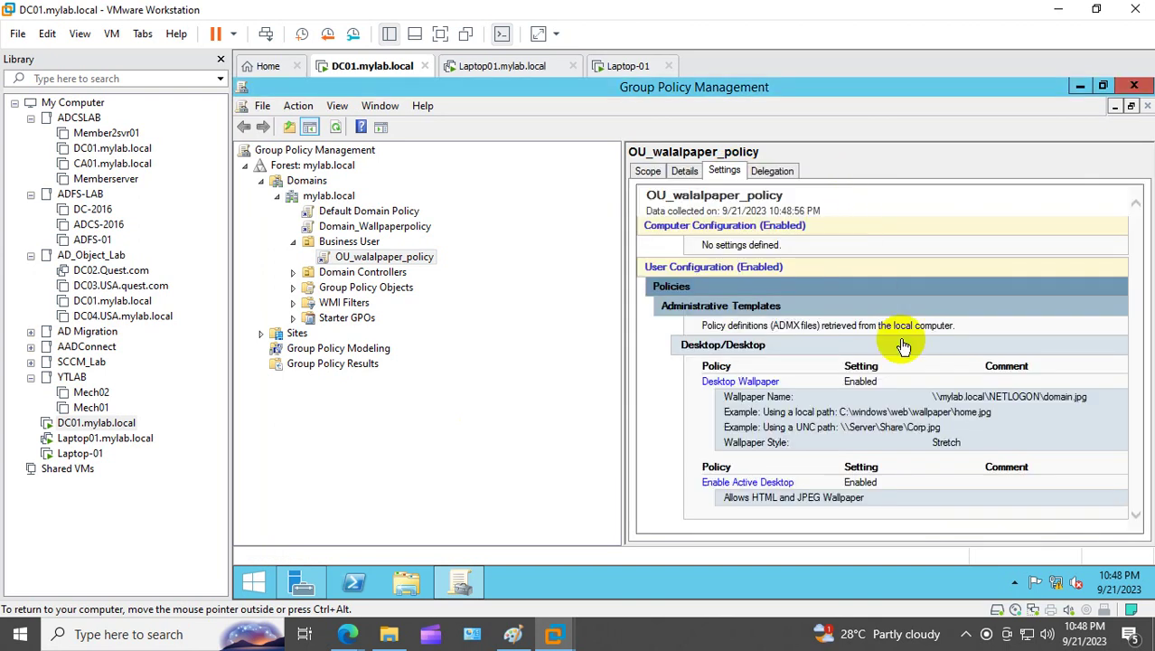
pyautogui.moveTo(936, 394); pyautogui.dragTo(1091, 395)
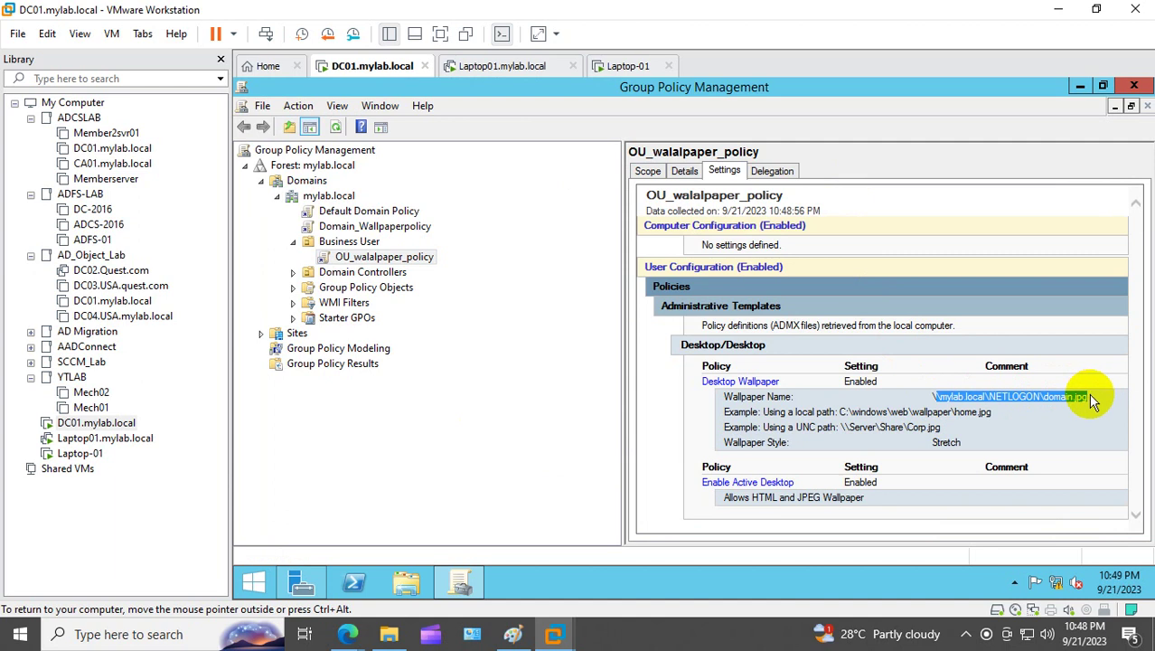
pyautogui.click(1073, 425)
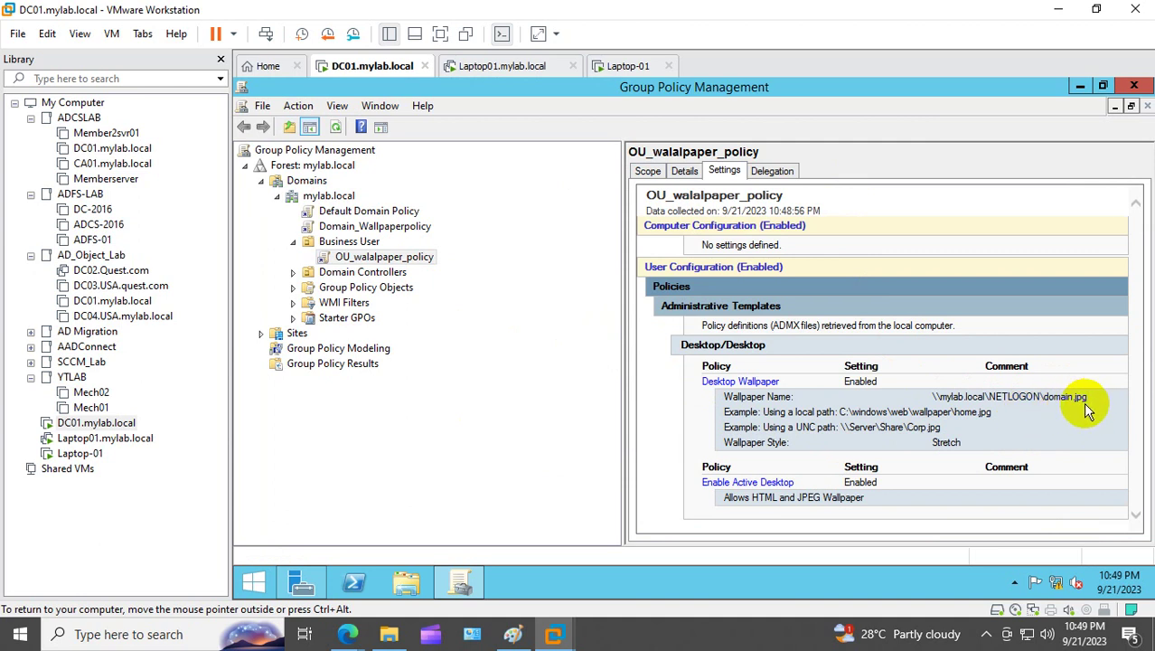
pyautogui.rightClick(1057, 408)
pyautogui.click(1053, 418)
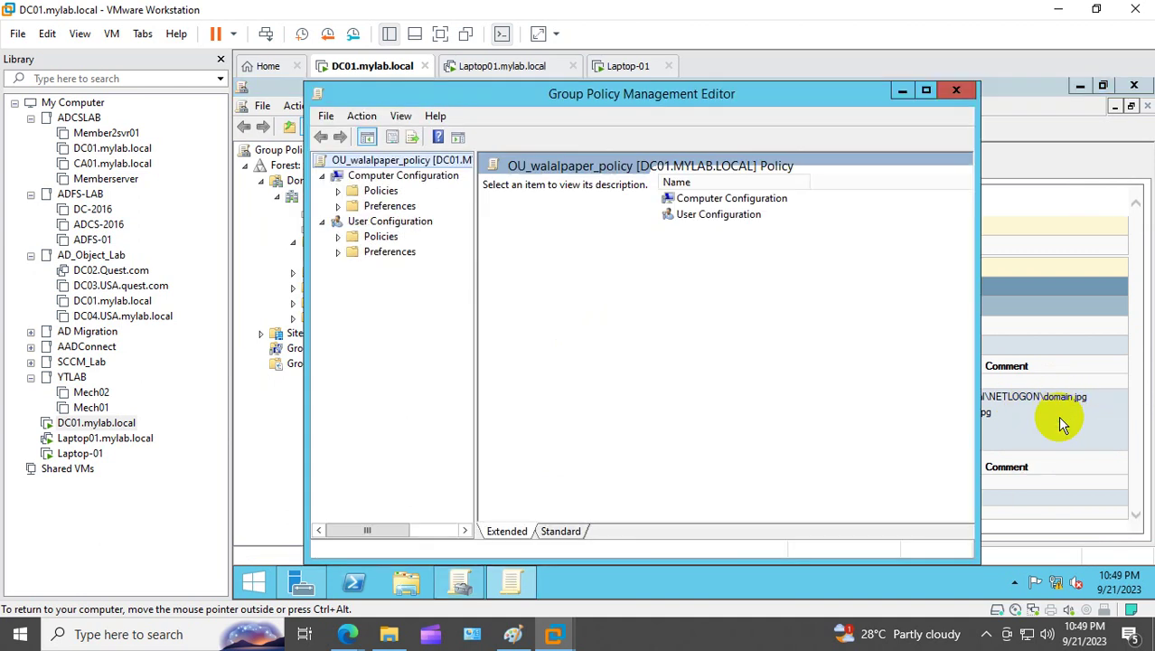
# Step: Under User Configuration > Administrative Templates > Desktop > Desktop, open Desktop Wallpaper and delete its path
pyautogui.click(338, 237)
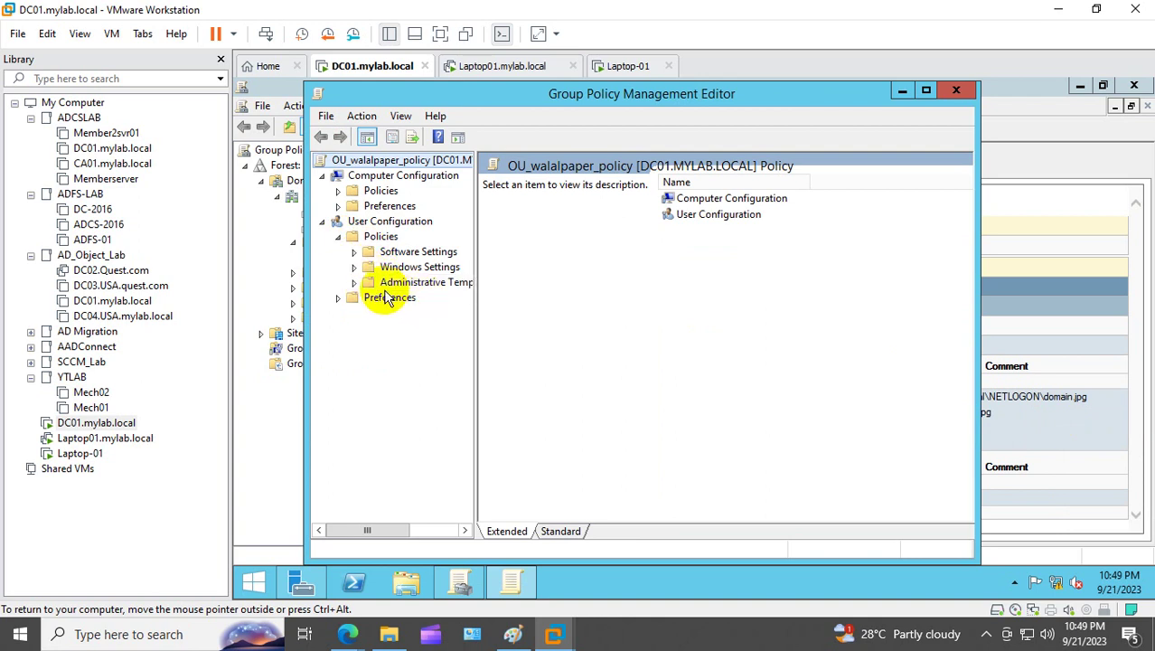
pyautogui.click(353, 282)
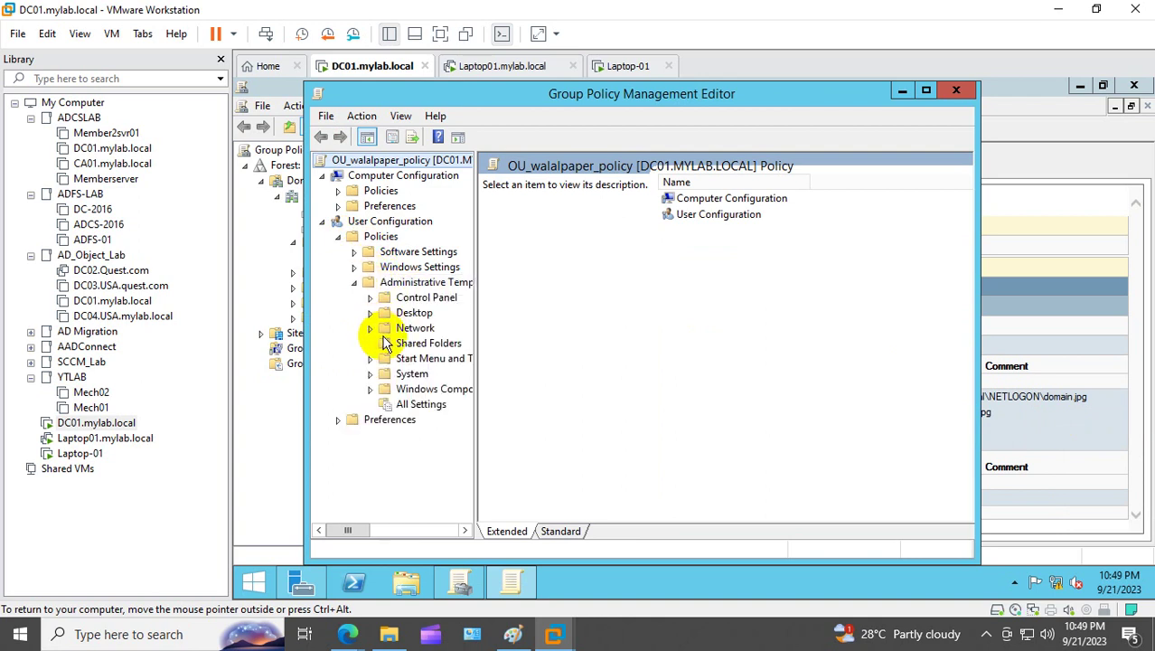
pyautogui.click(384, 313)
pyautogui.click(369, 314)
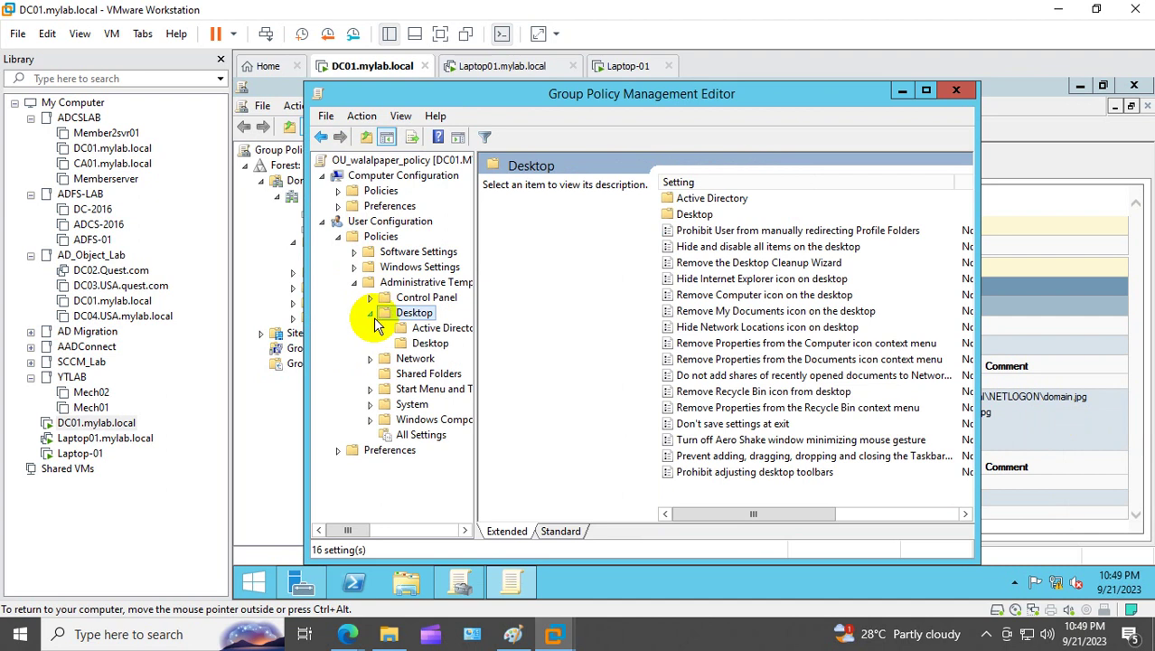
pyautogui.click(429, 344)
pyautogui.click(926, 90)
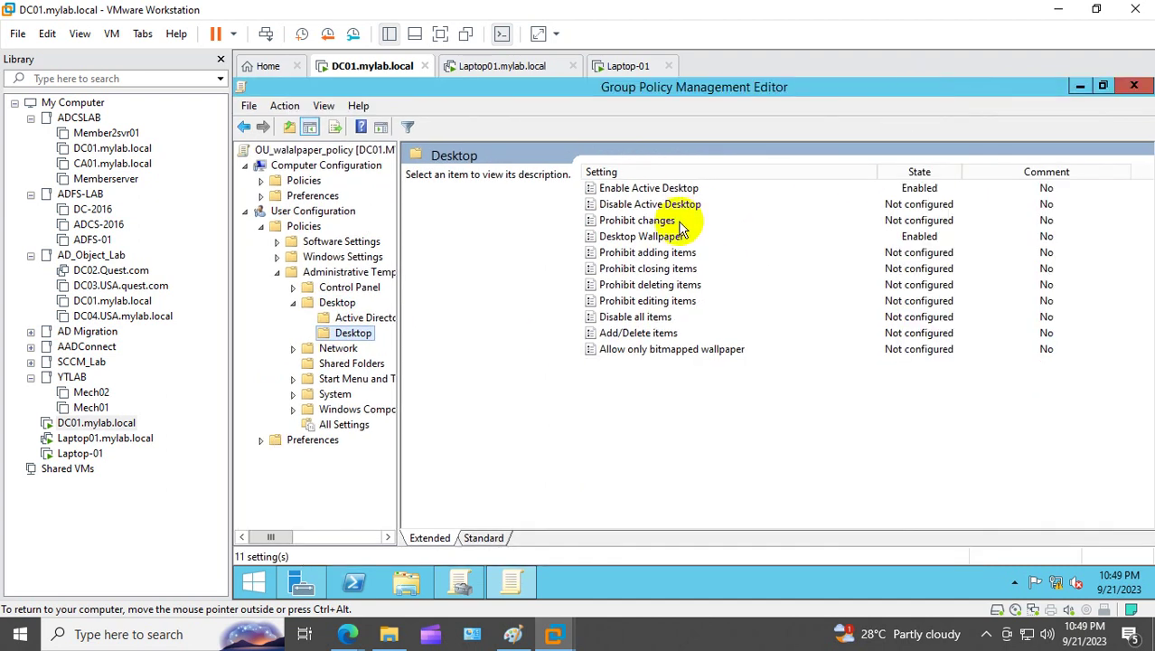
pyautogui.doubleClick(633, 236)
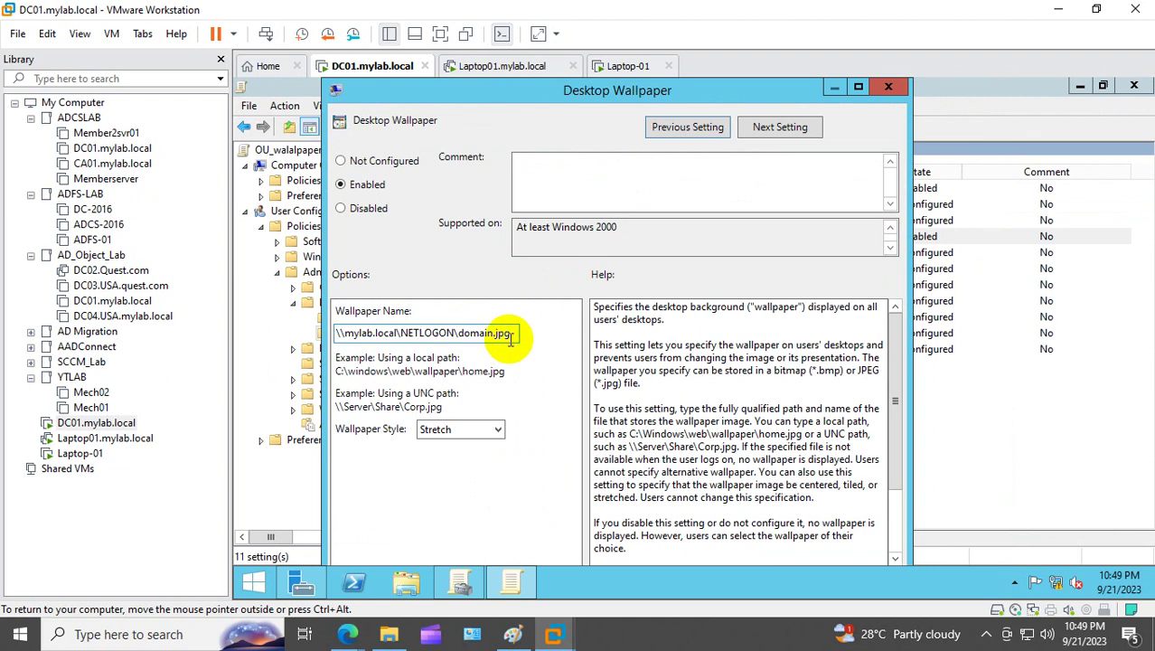
pyautogui.moveTo(517, 333); pyautogui.dragTo(227, 296)
pyautogui.hotkey('ctrl', 'c')
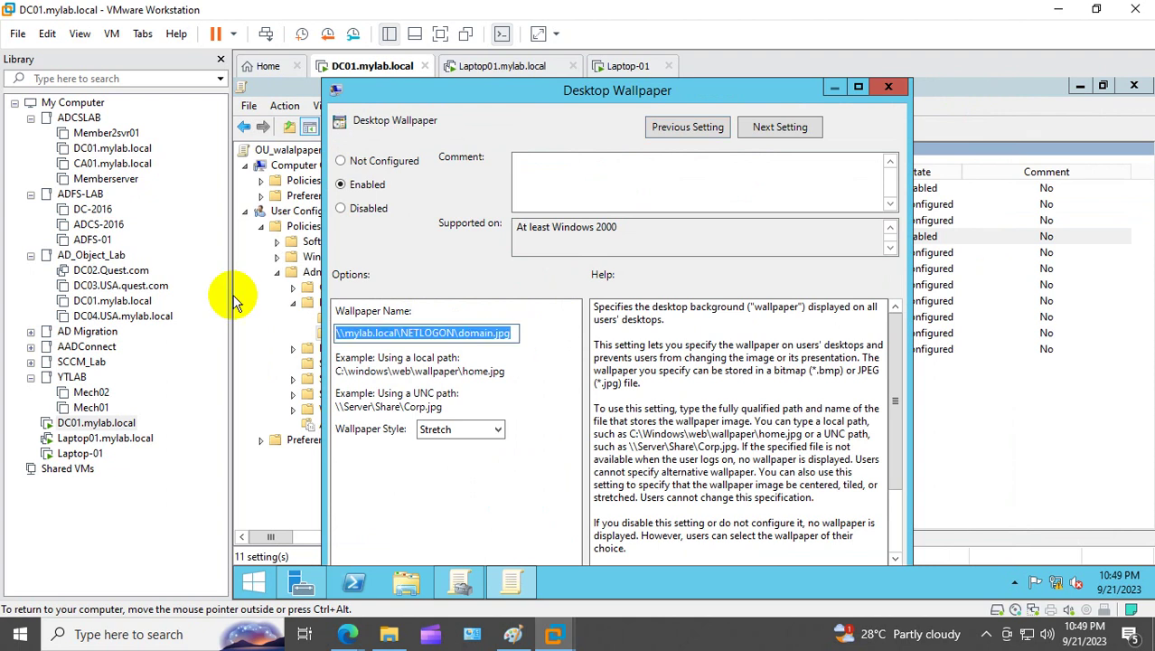
pyautogui.press('Delete')
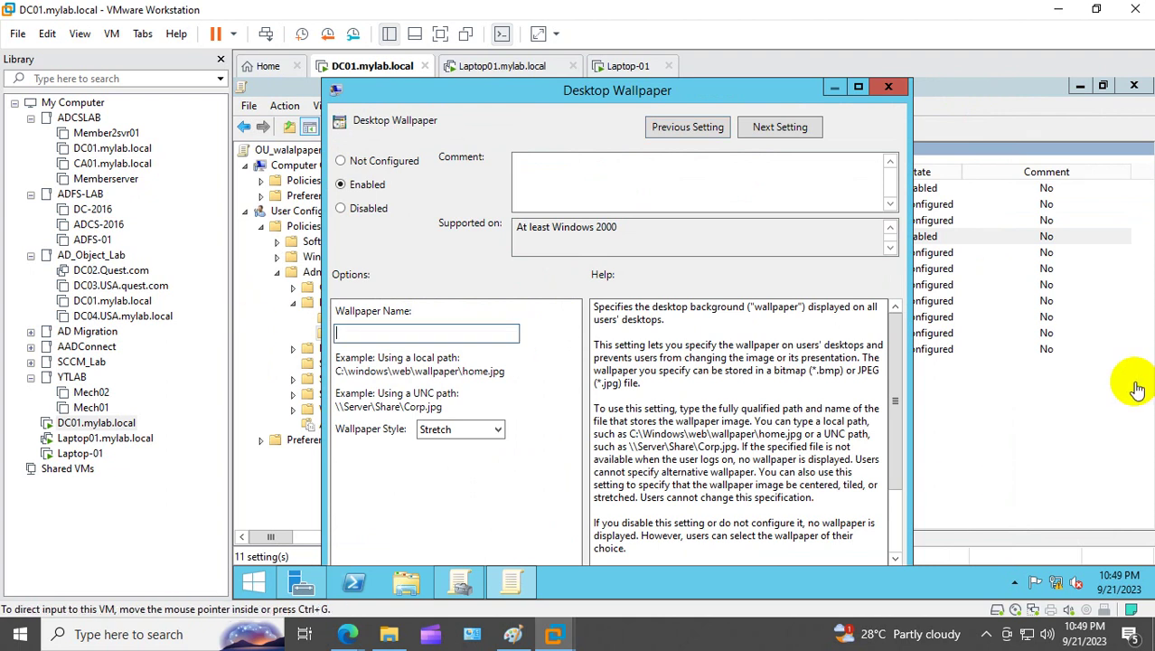
# Step: In the Run box, edit the pasted NETLOGON wallpaper path to point at ou.jpg
pyautogui.rightClick(254, 582)
pyautogui.click(282, 460)
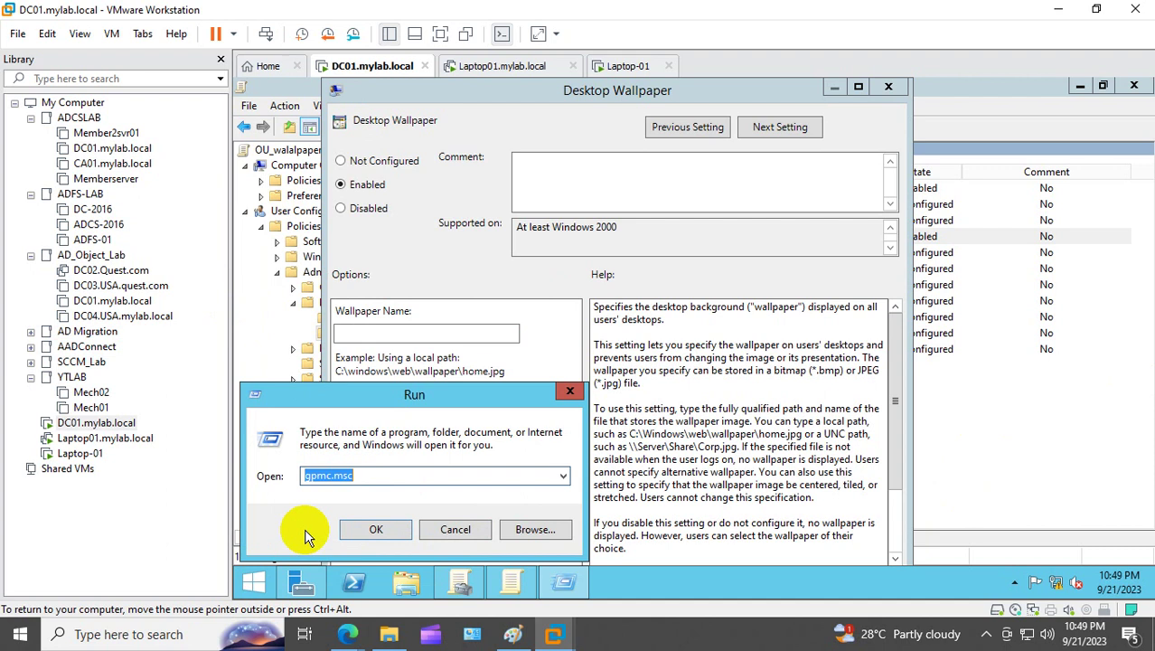
pyautogui.hotkey('ctrl', 'v')
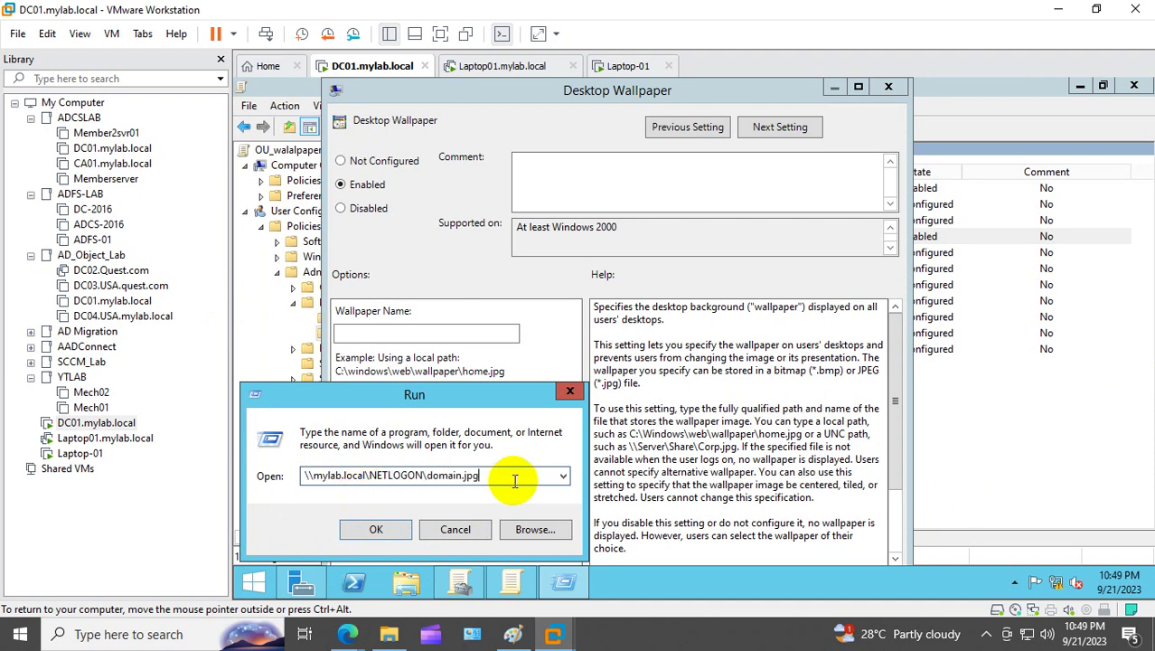
pyautogui.press('BackSpace')
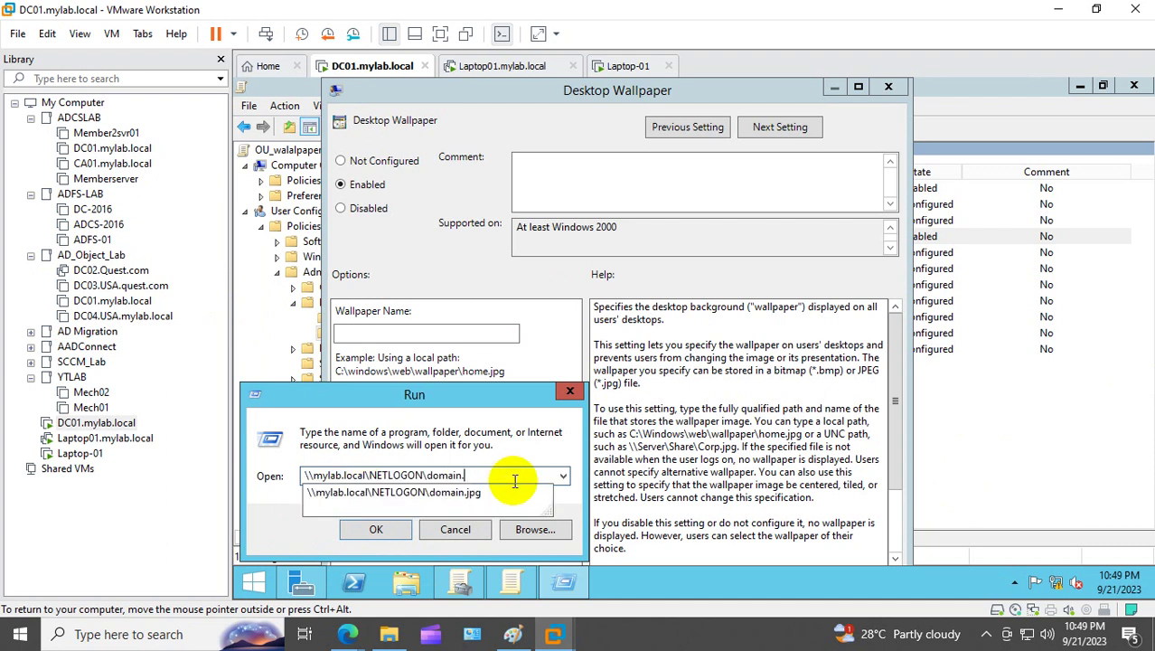
pyautogui.press('BackSpace')
pyautogui.press('BackSpace')
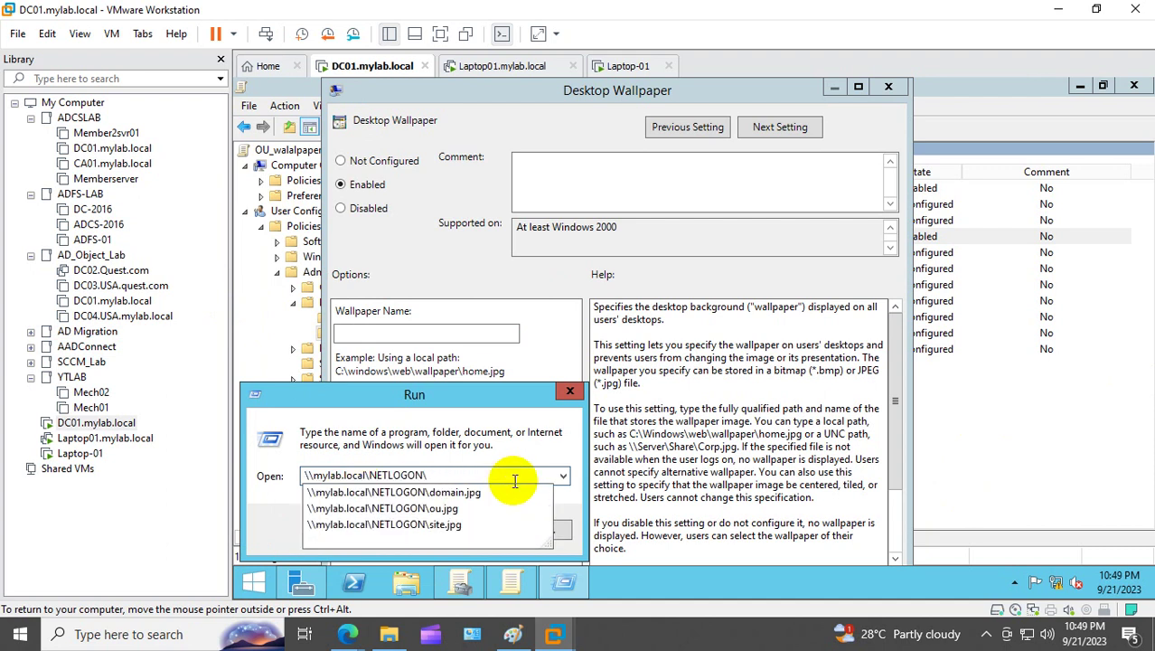
pyautogui.write('o')
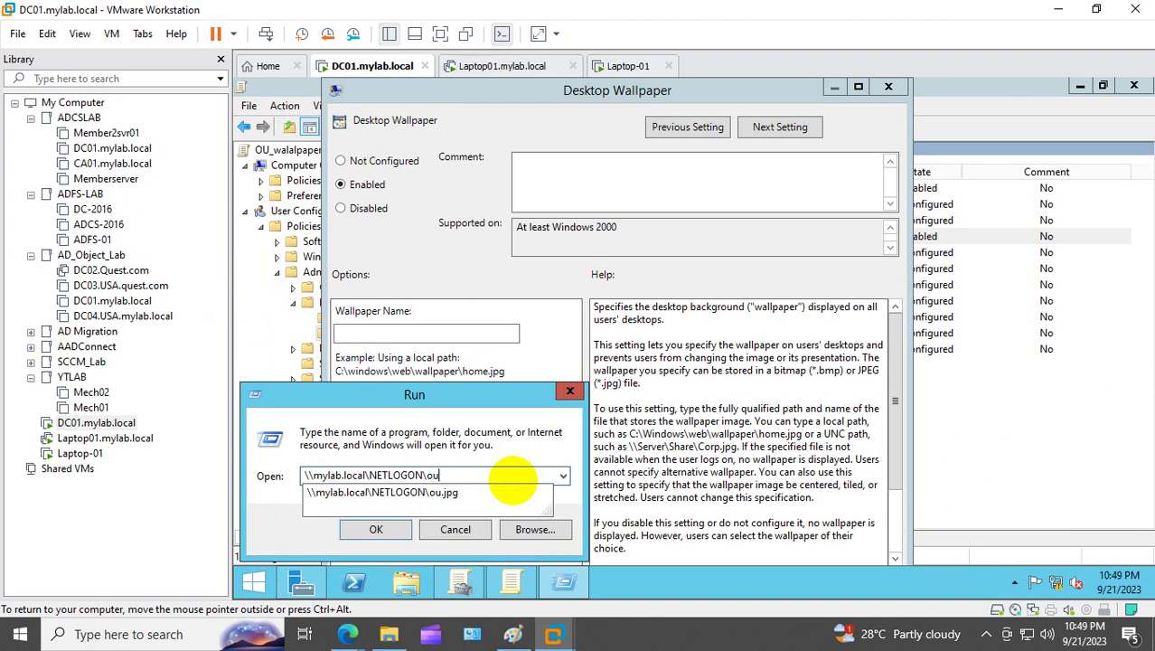
pyautogui.write('u')
pyautogui.click(472, 499)
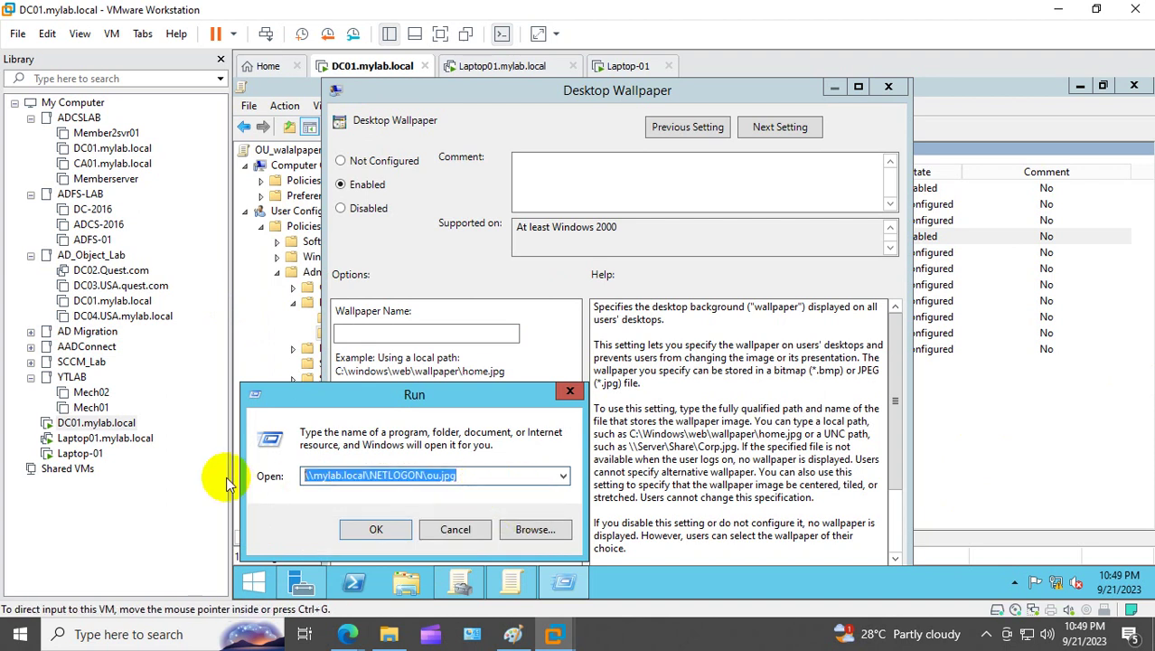
pyautogui.click(569, 391)
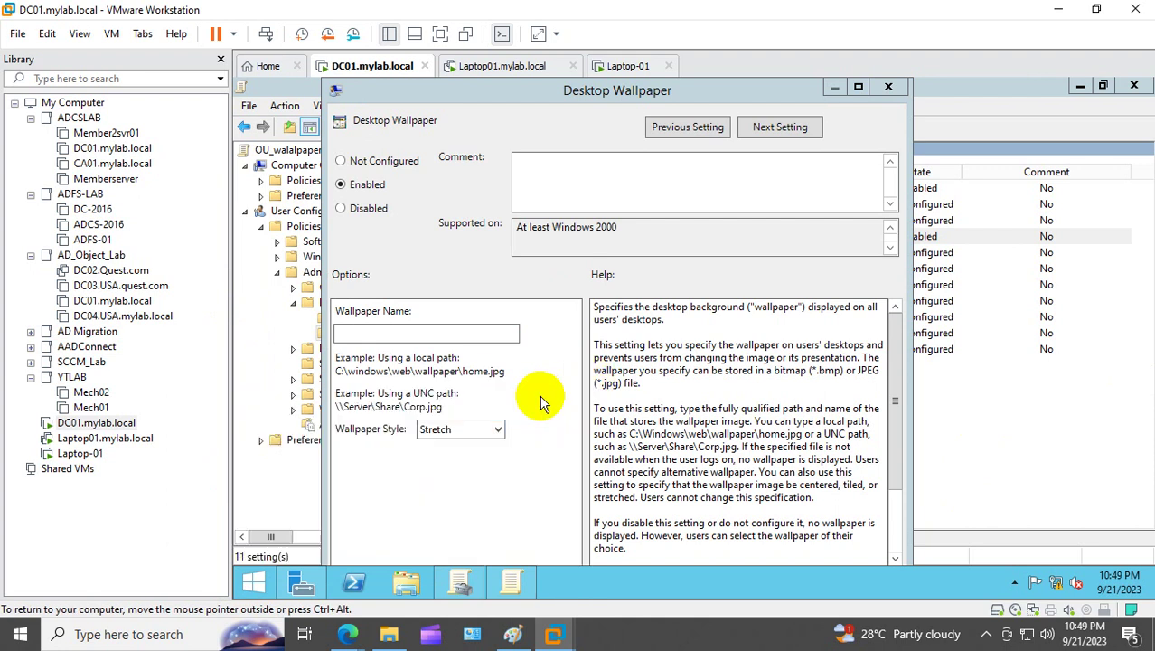
# Step: Paste the path into Wallpaper Name and save Desktop Wallpaper as Enabled
pyautogui.click(380, 336)
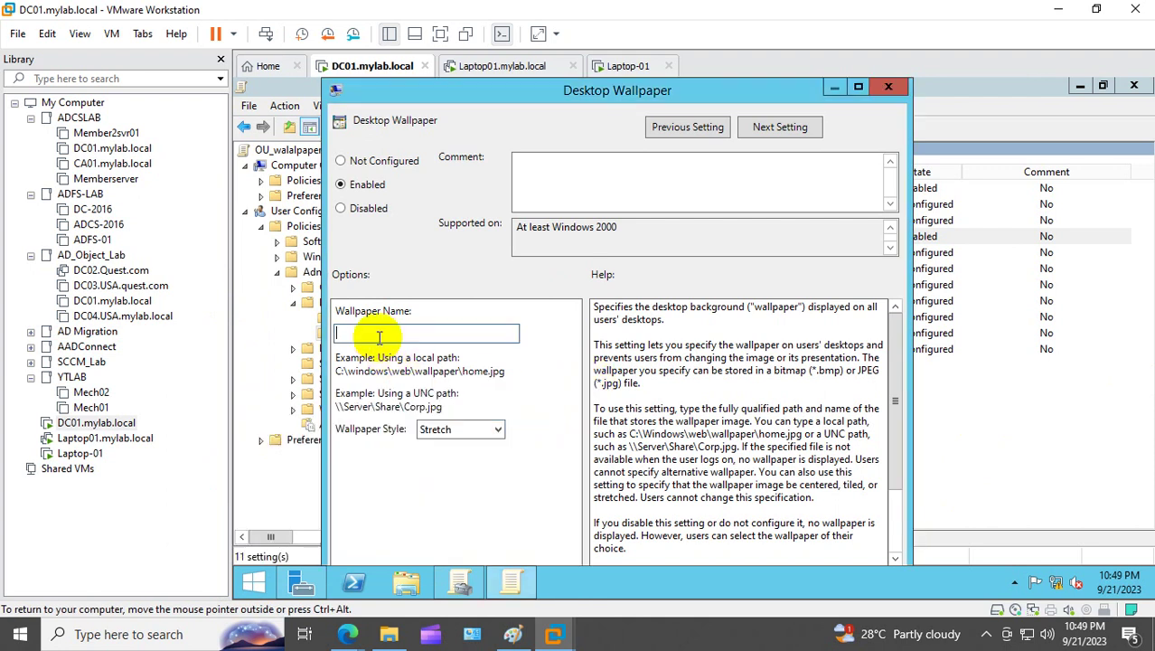
pyautogui.hotkey('ctrl', 'v')
pyautogui.click(857, 86)
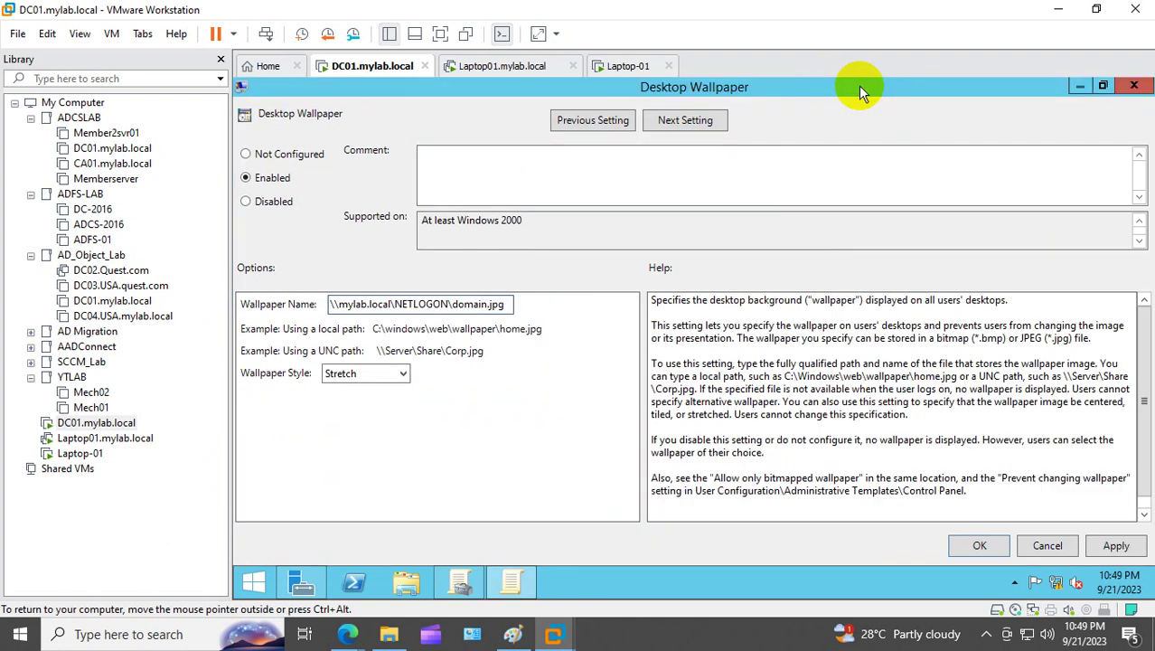
pyautogui.click(1116, 546)
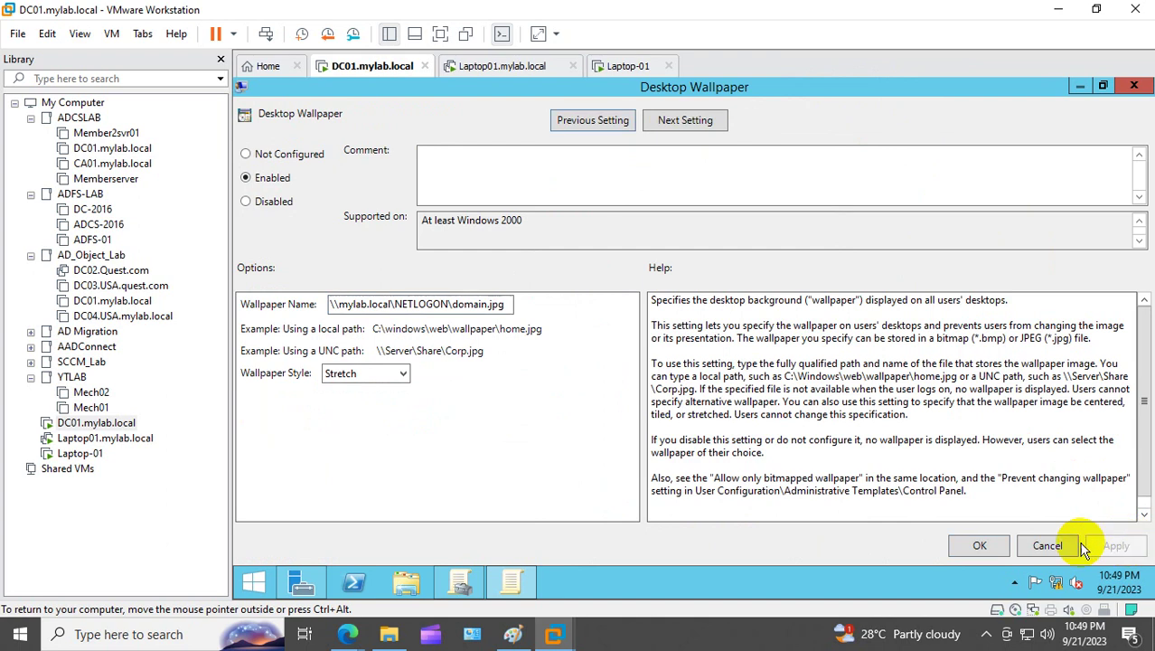
pyautogui.click(983, 545)
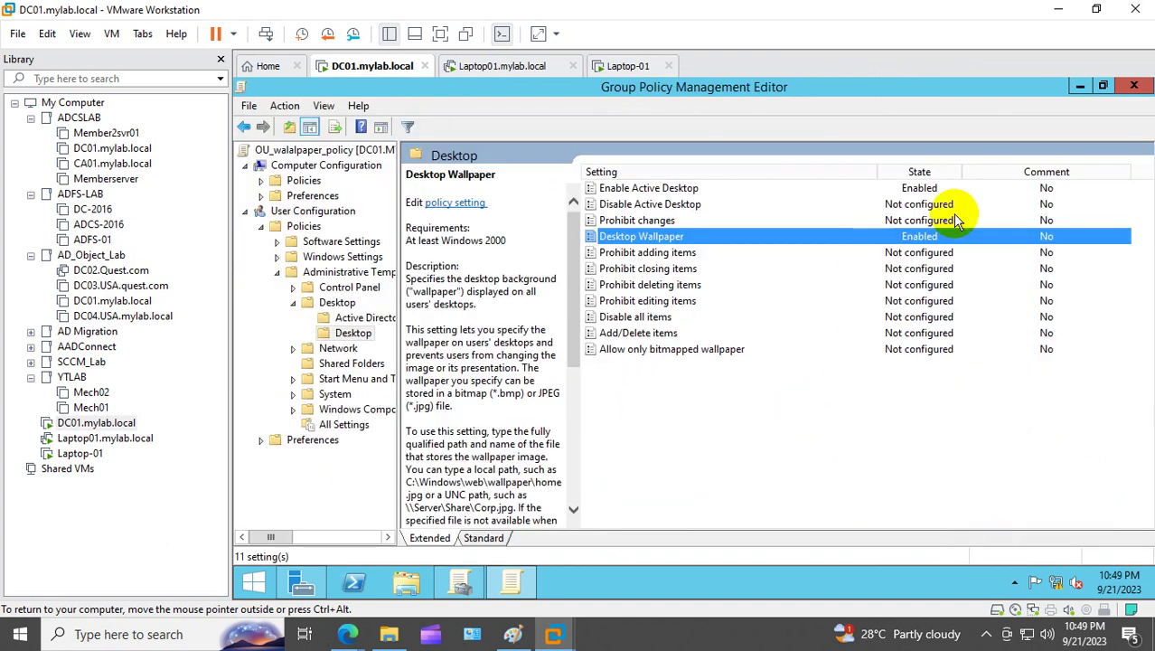
pyautogui.click(1133, 86)
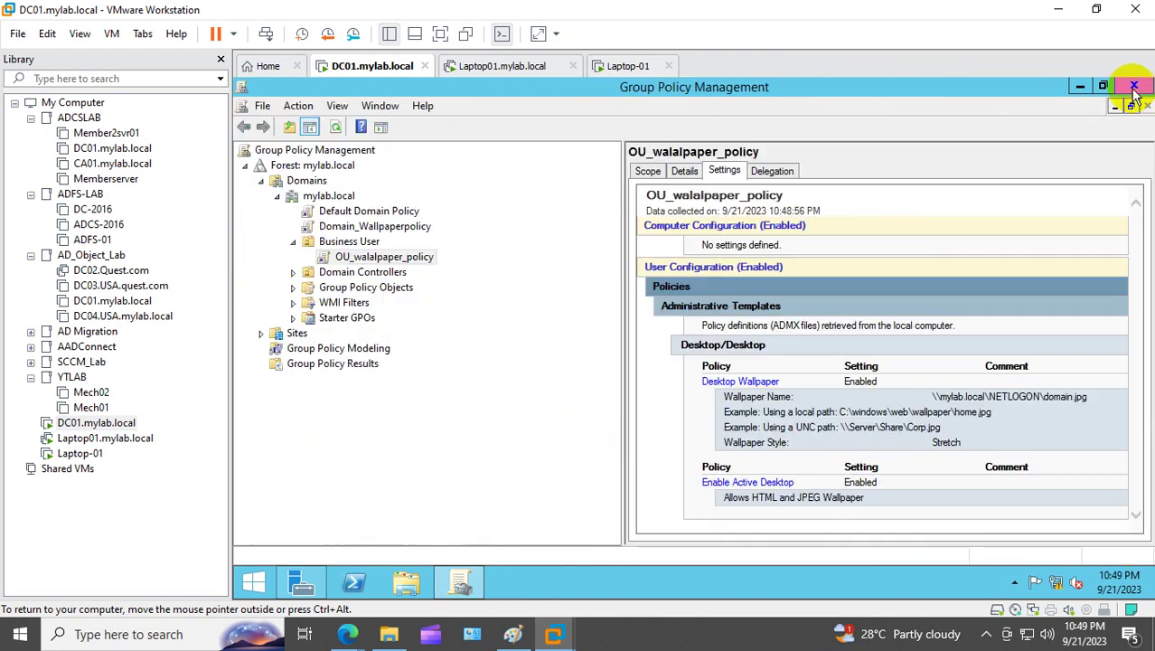
# Step: Refresh OU_walalpaper_policy twice, dismissing the IE security warning and GPO link notice
pyautogui.rightClick(374, 260)
pyautogui.click(451, 426)
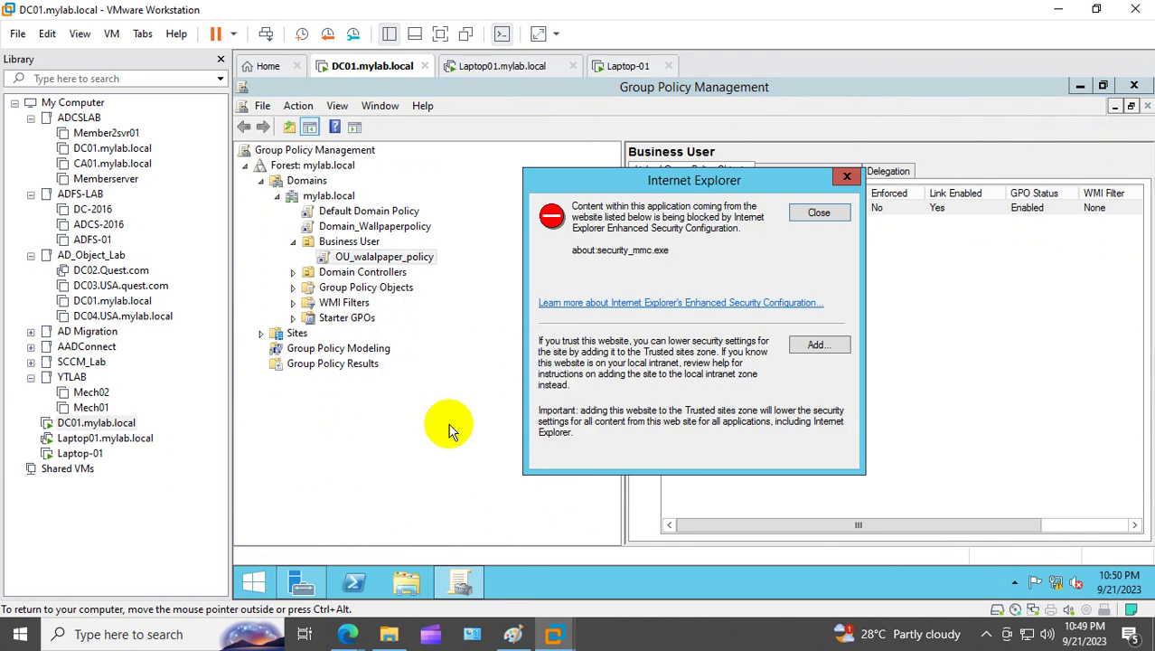
pyautogui.click(819, 213)
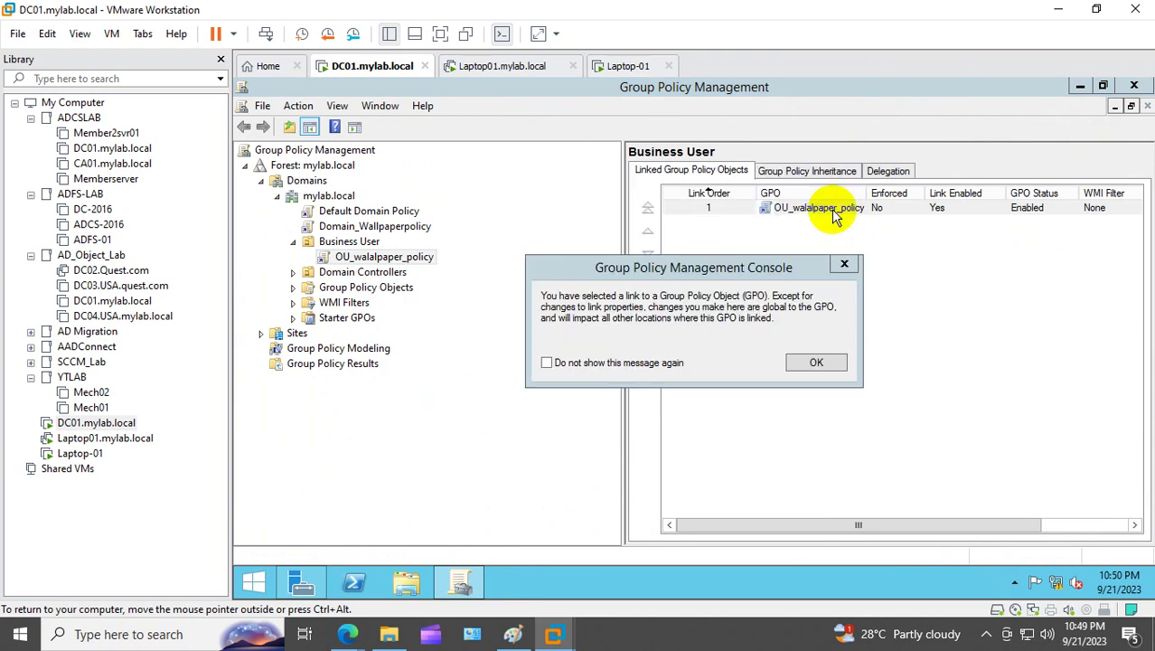
pyautogui.click(844, 266)
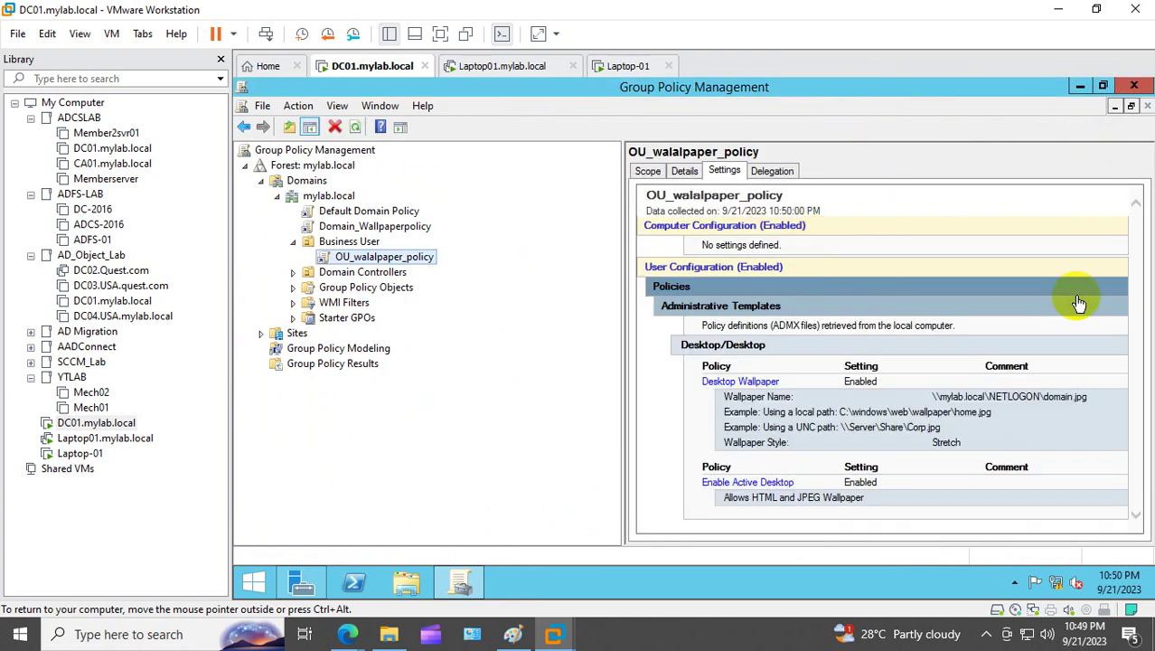
pyautogui.rightClick(404, 266)
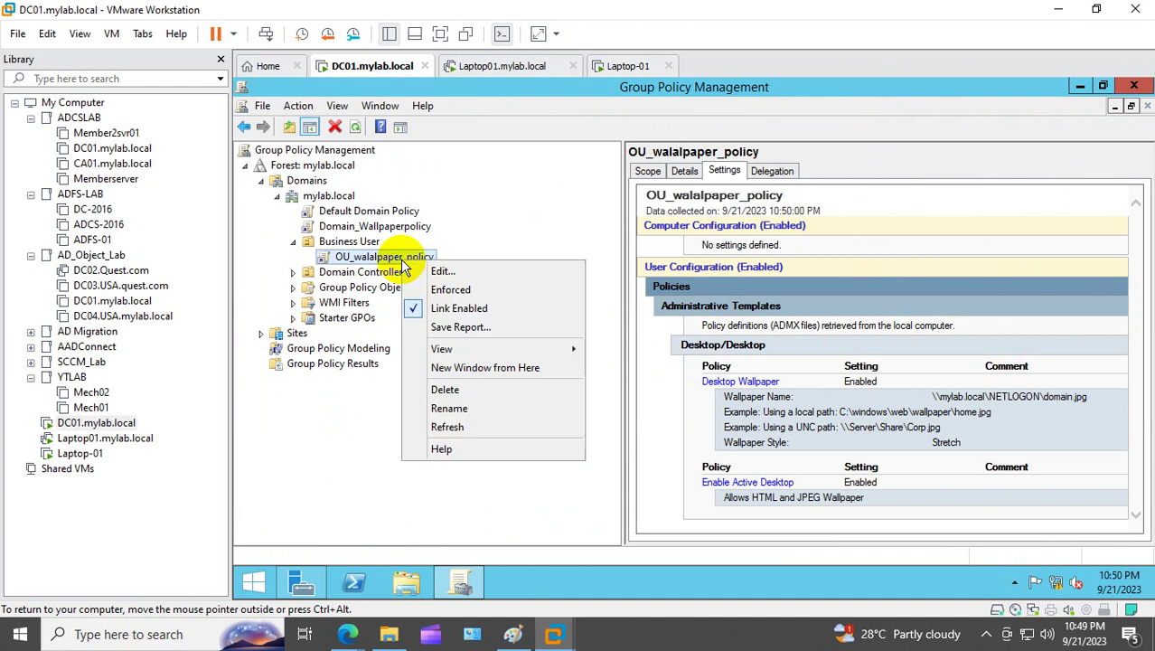
pyautogui.click(479, 432)
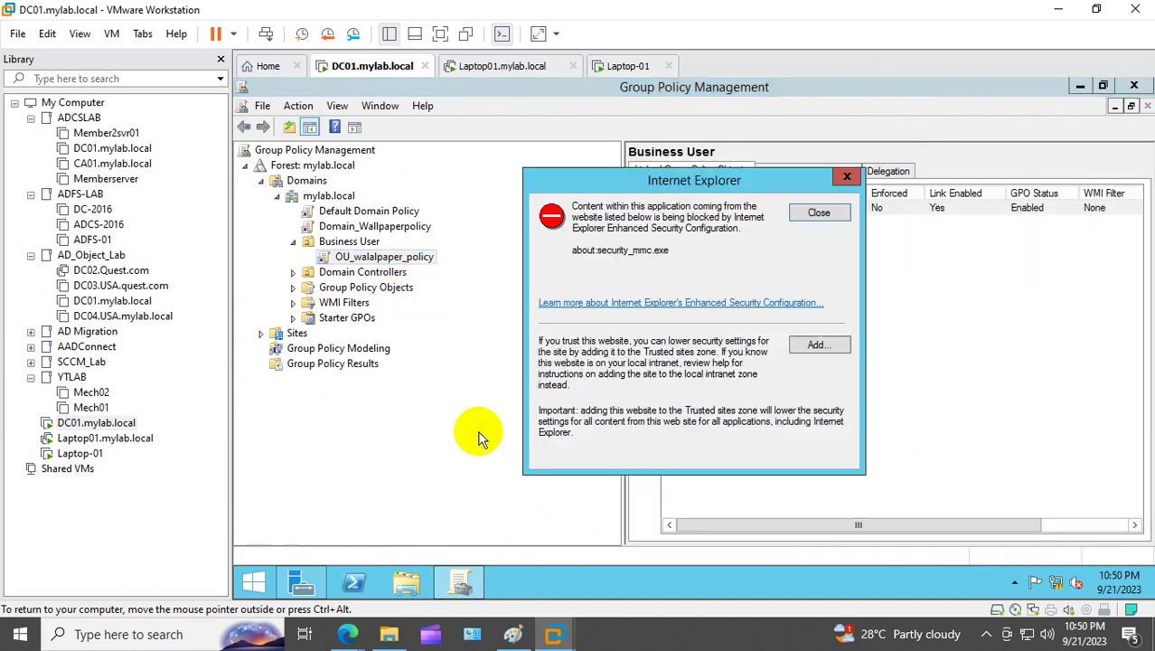
pyautogui.click(833, 214)
pyautogui.click(844, 263)
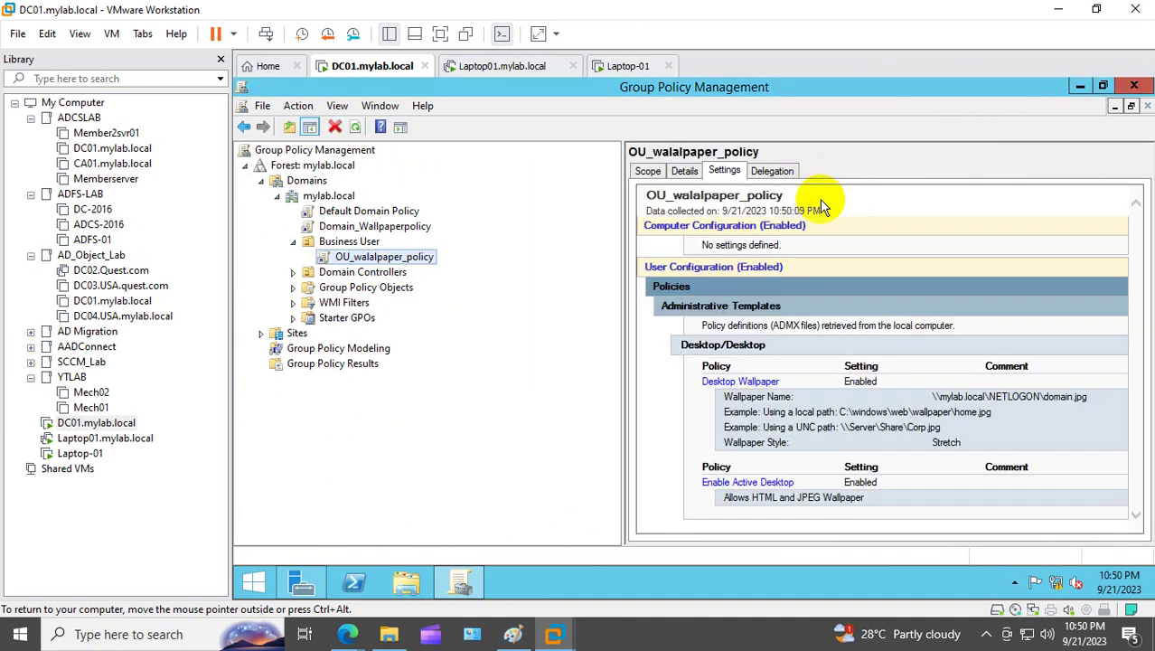
# Step: Widen the settings report pane to inspect the Desktop Wallpaper entry
pyautogui.click(907, 322)
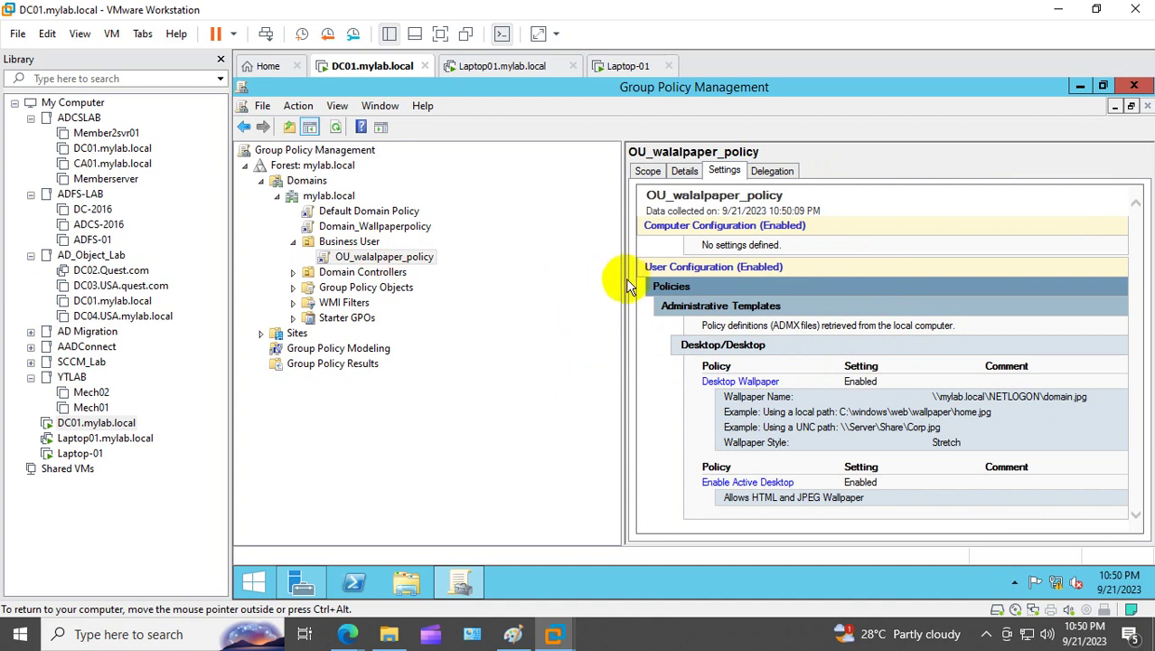
pyautogui.moveTo(622, 280); pyautogui.dragTo(388, 263)
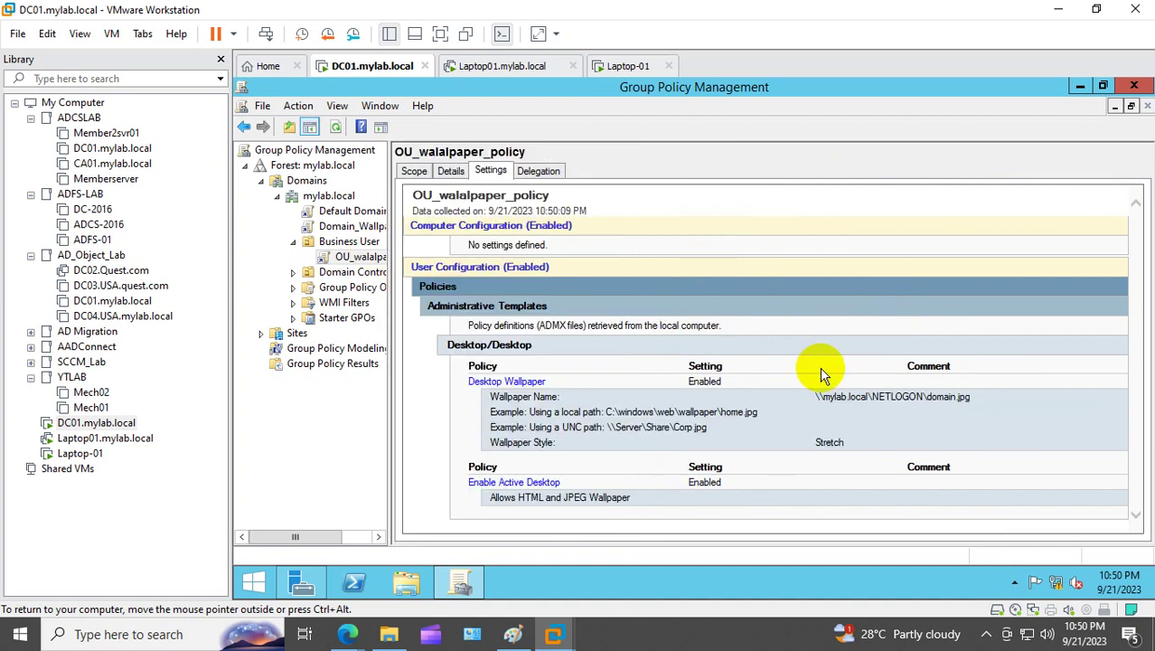
pyautogui.rightClick(674, 395)
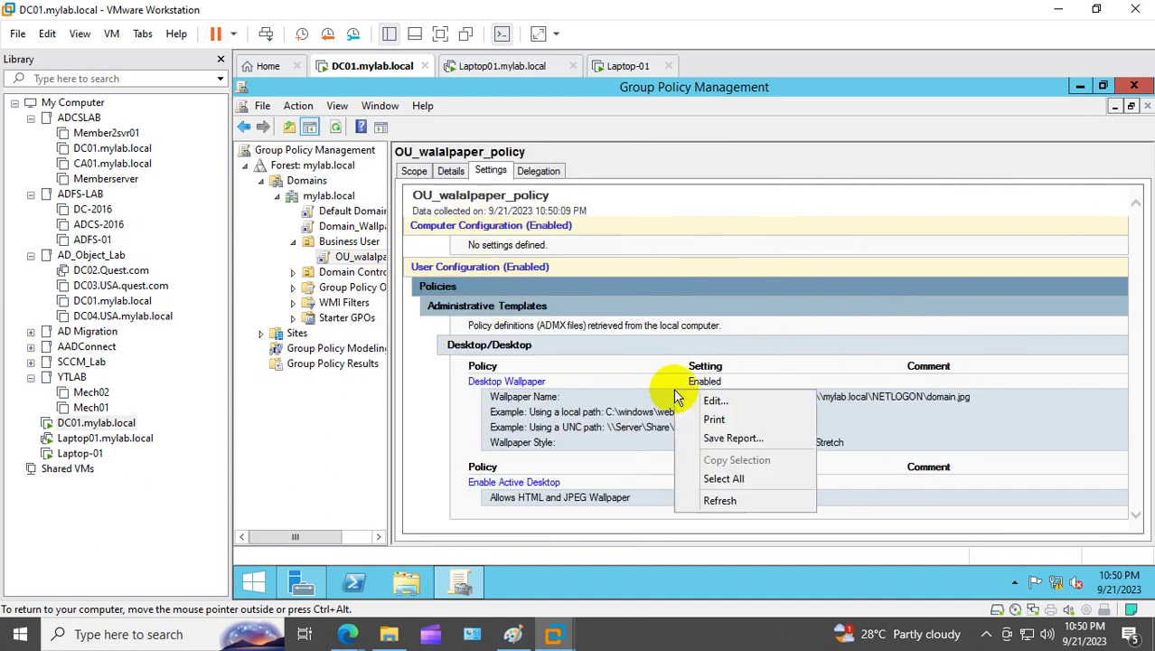
# Step: Reopen OU_walalpaper_policy in the editor and open its Desktop Wallpaper setting
pyautogui.click(740, 400)
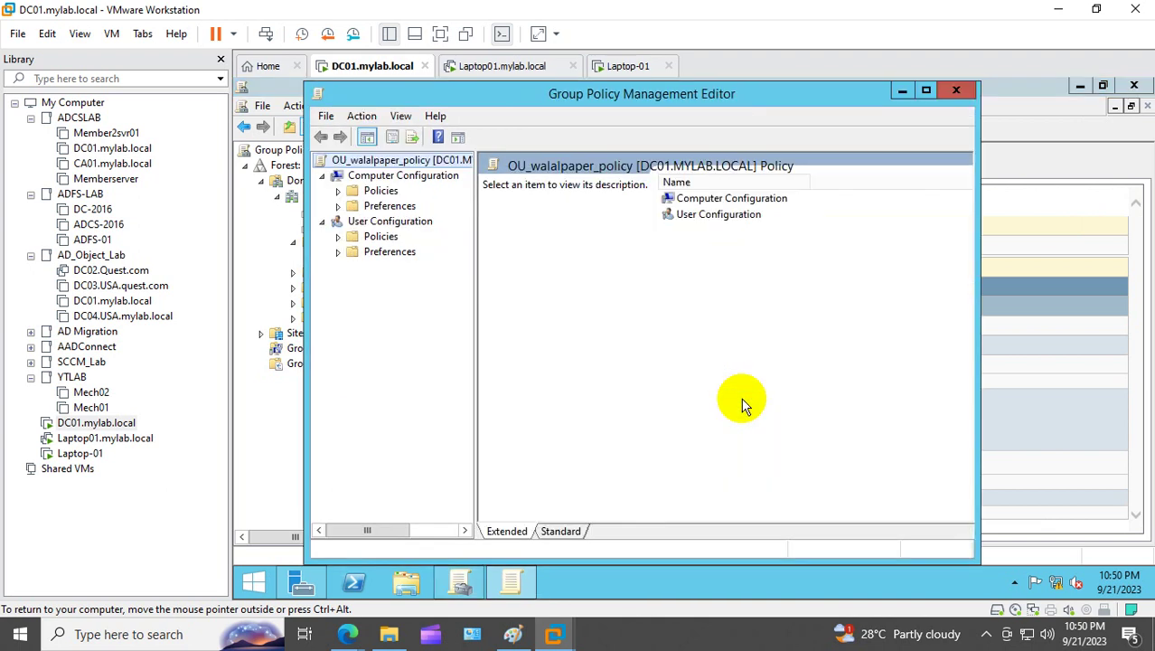
pyautogui.click(338, 238)
pyautogui.click(362, 283)
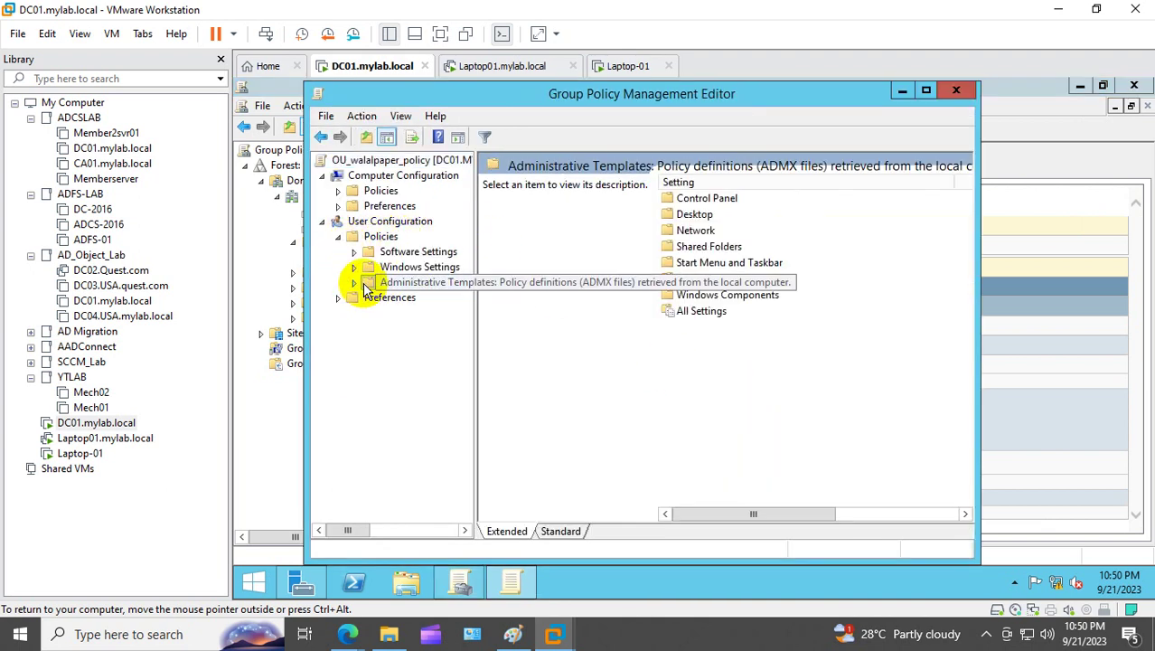
pyautogui.click(354, 283)
pyautogui.click(412, 313)
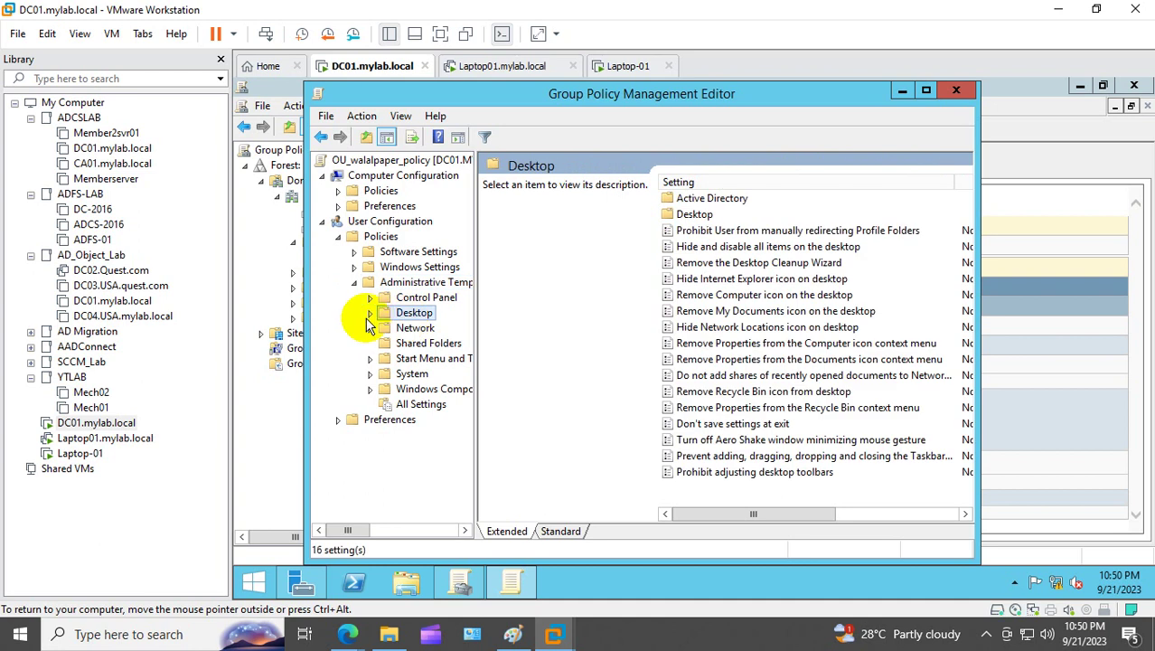
pyautogui.click(370, 313)
pyautogui.click(430, 343)
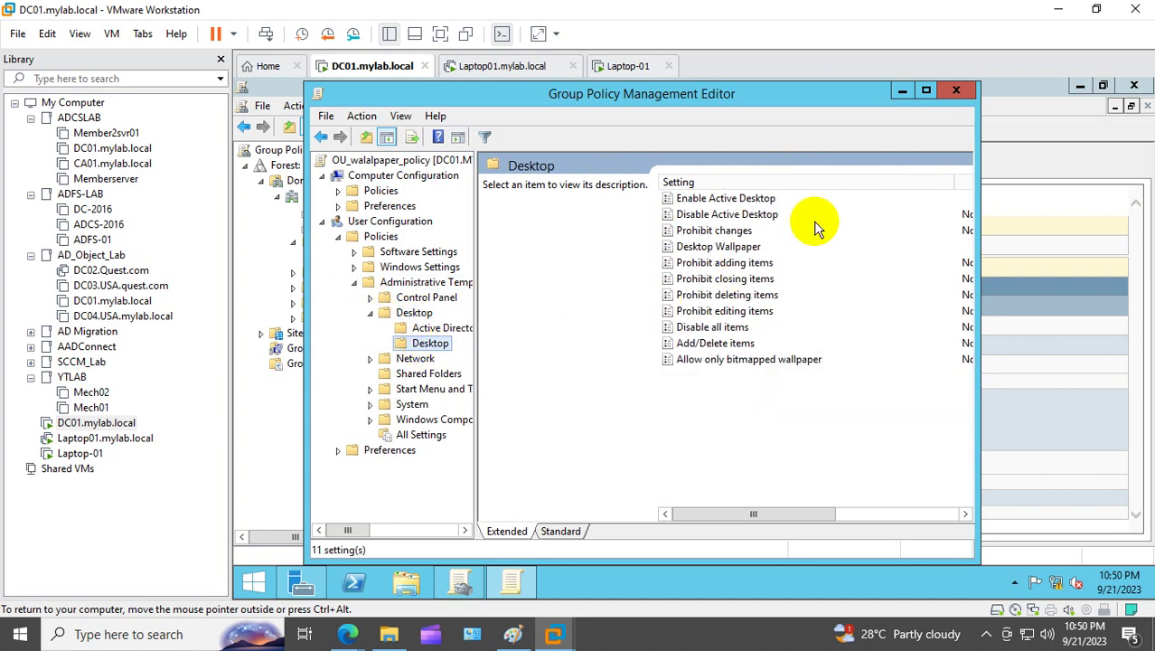
pyautogui.click(925, 90)
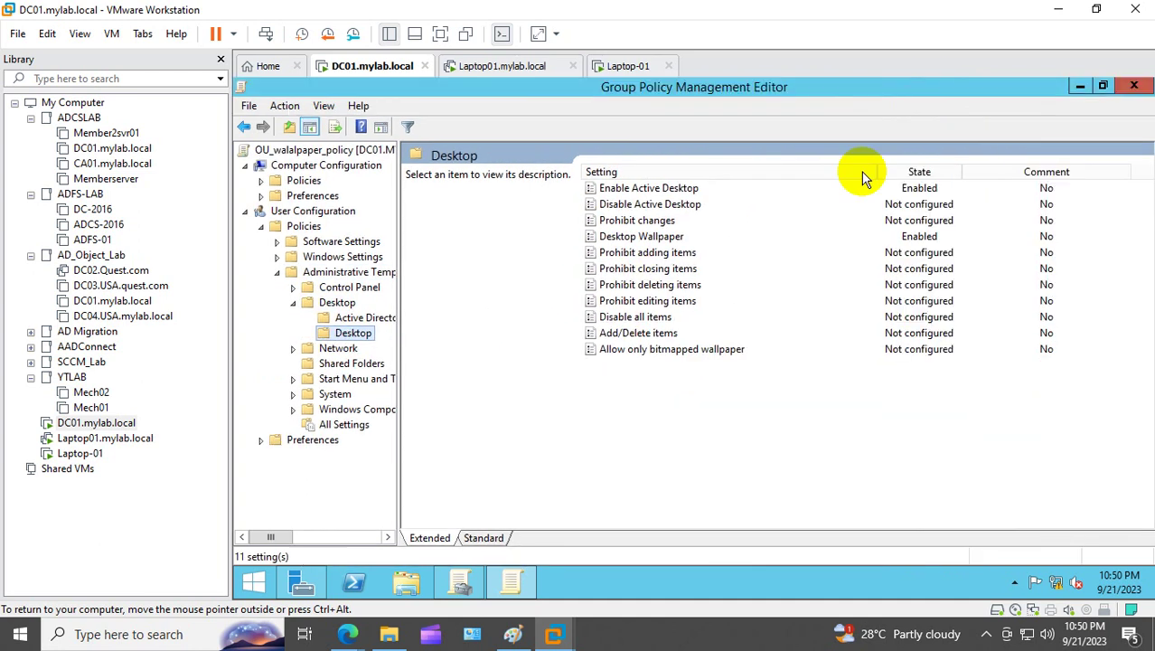
pyautogui.click(655, 236)
pyautogui.doubleClick(655, 235)
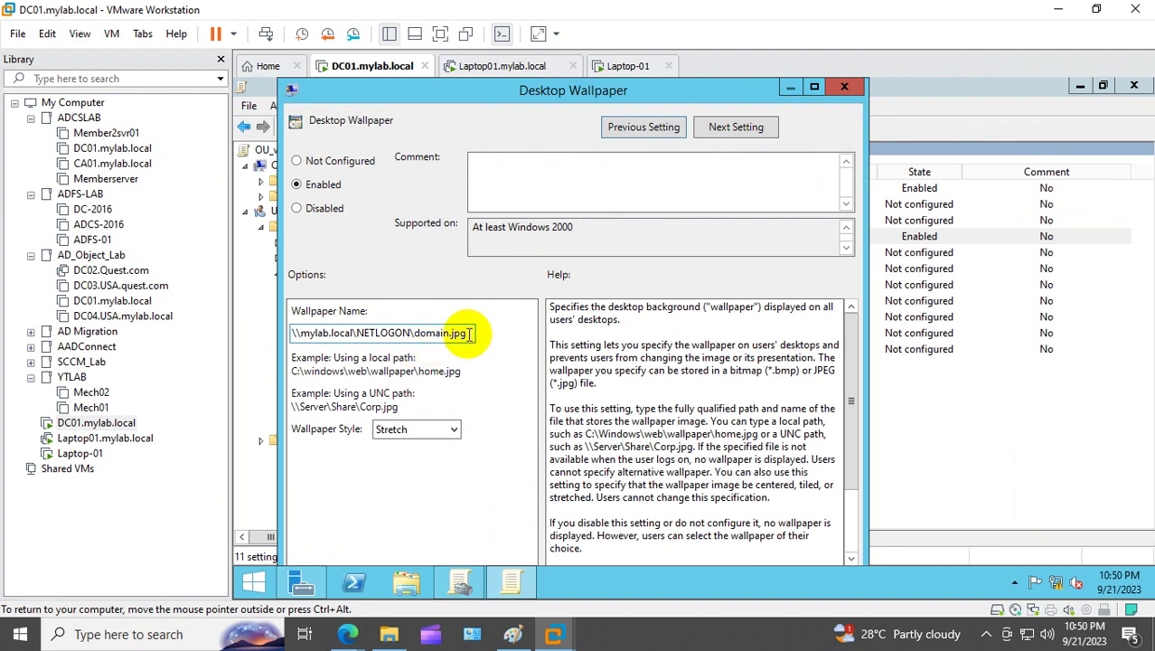
pyautogui.moveTo(469, 333); pyautogui.dragTo(244, 336)
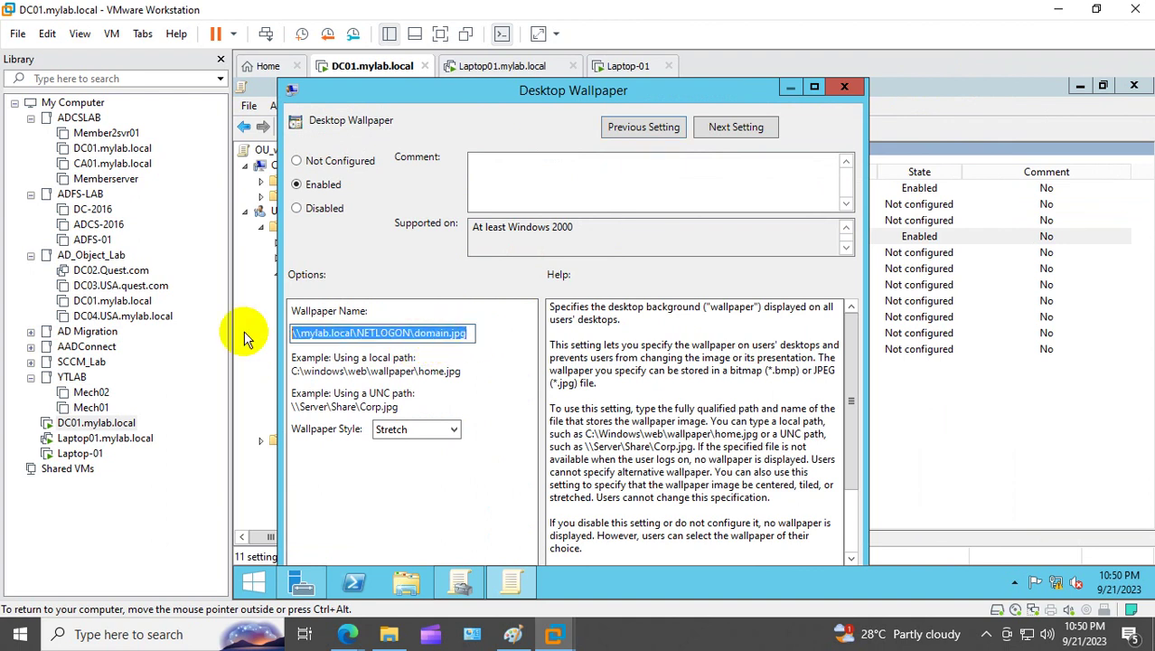
pyautogui.press('End')
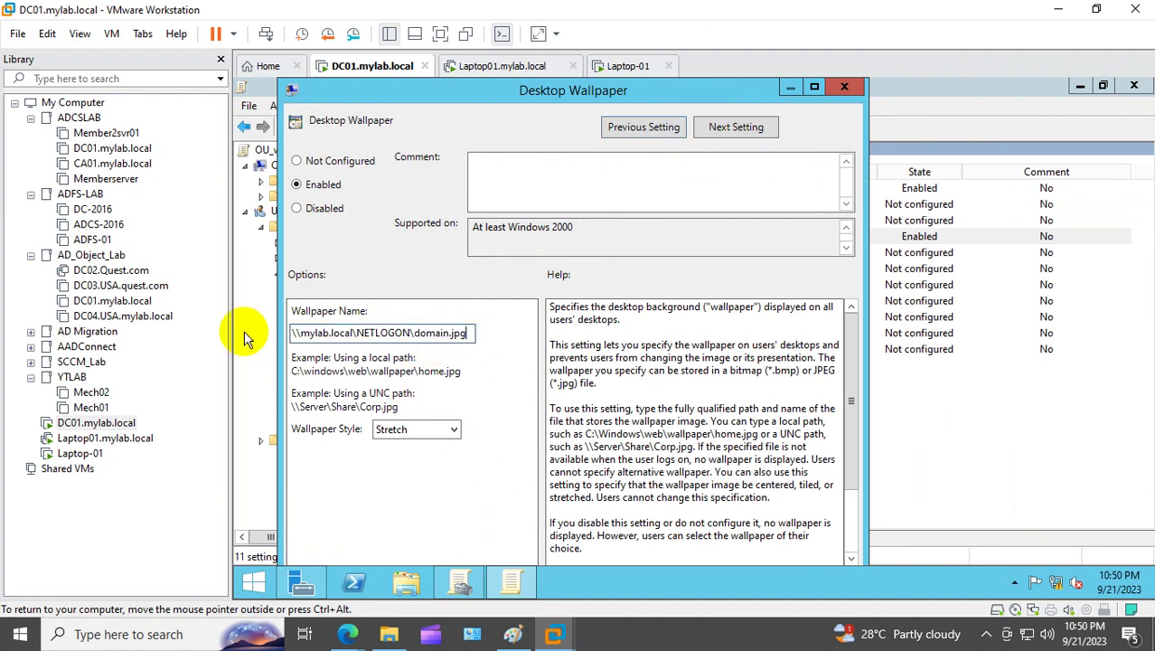
# Step: Build and copy the \\mylab.local\NETLOGON\ou.jpg path in the Run box
pyautogui.rightClick(262, 582)
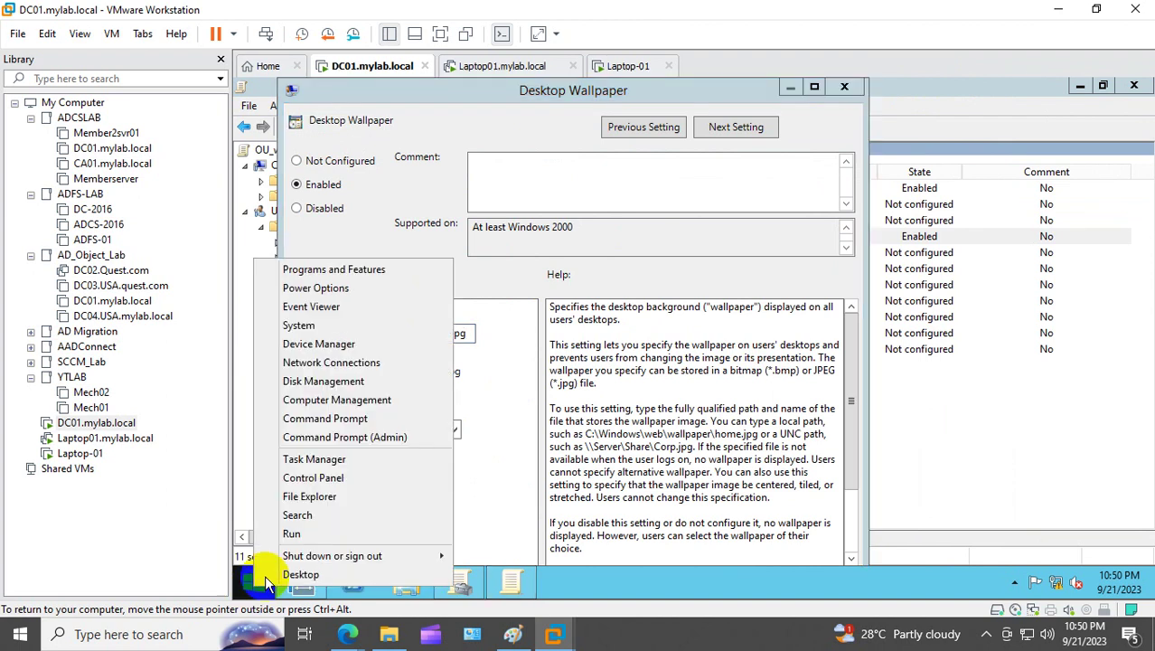
pyautogui.click(291, 533)
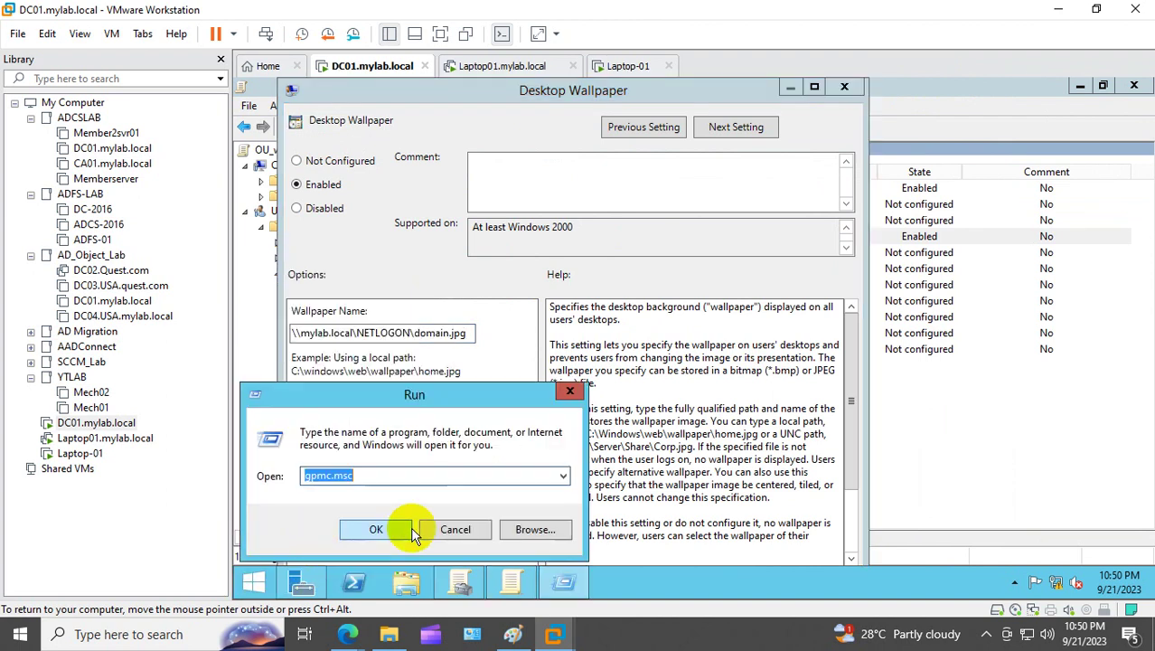
pyautogui.click(563, 476)
pyautogui.click(361, 521)
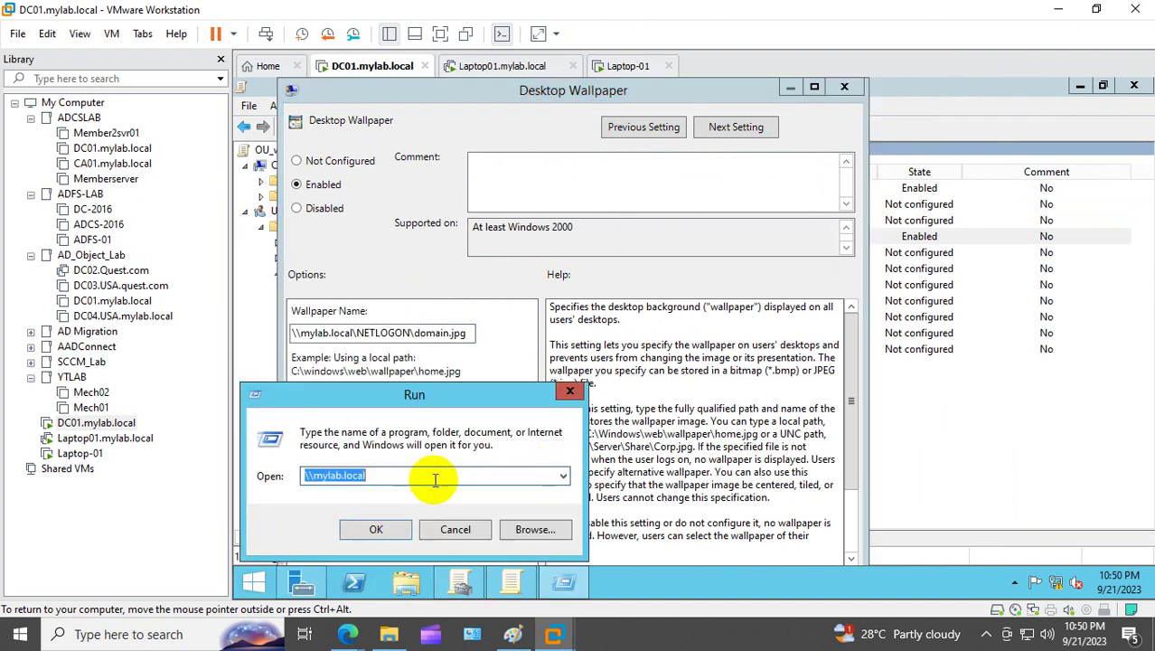
pyautogui.click(432, 476)
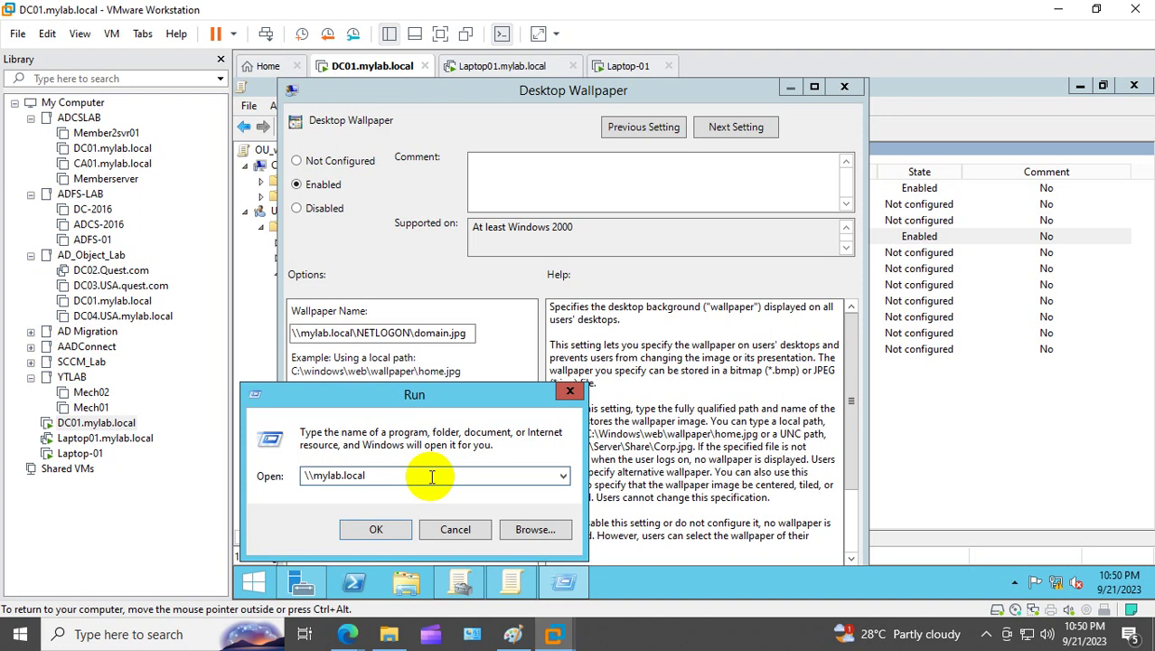
pyautogui.write('\\')
pyautogui.click(418, 488)
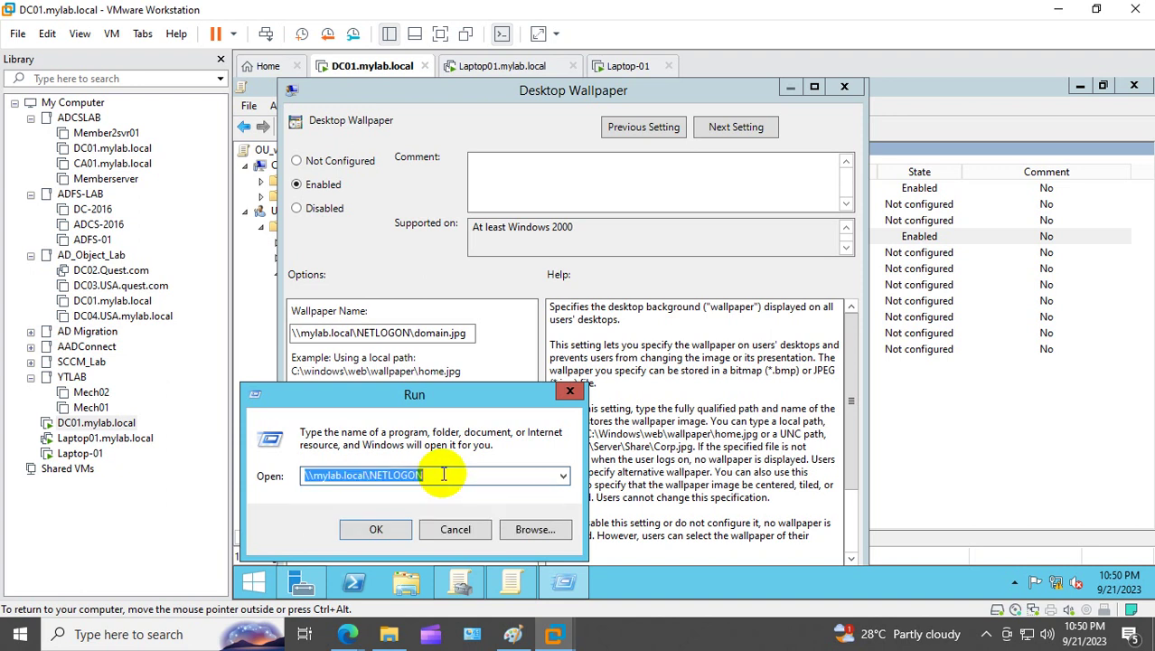
pyautogui.click(442, 476)
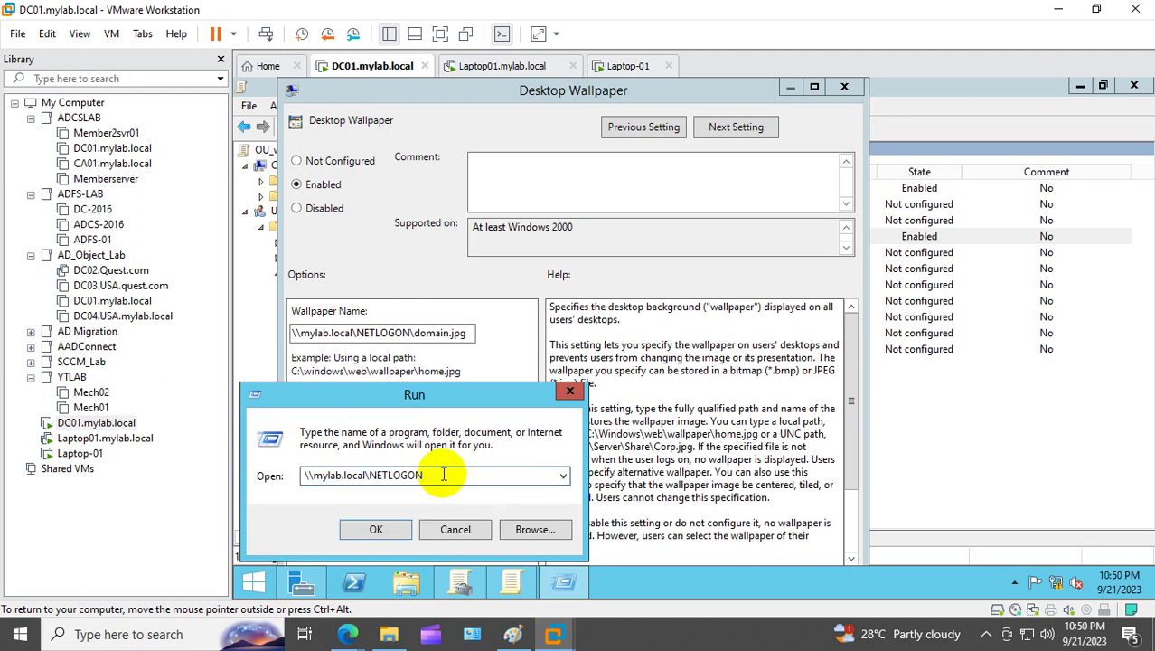
pyautogui.write('\\')
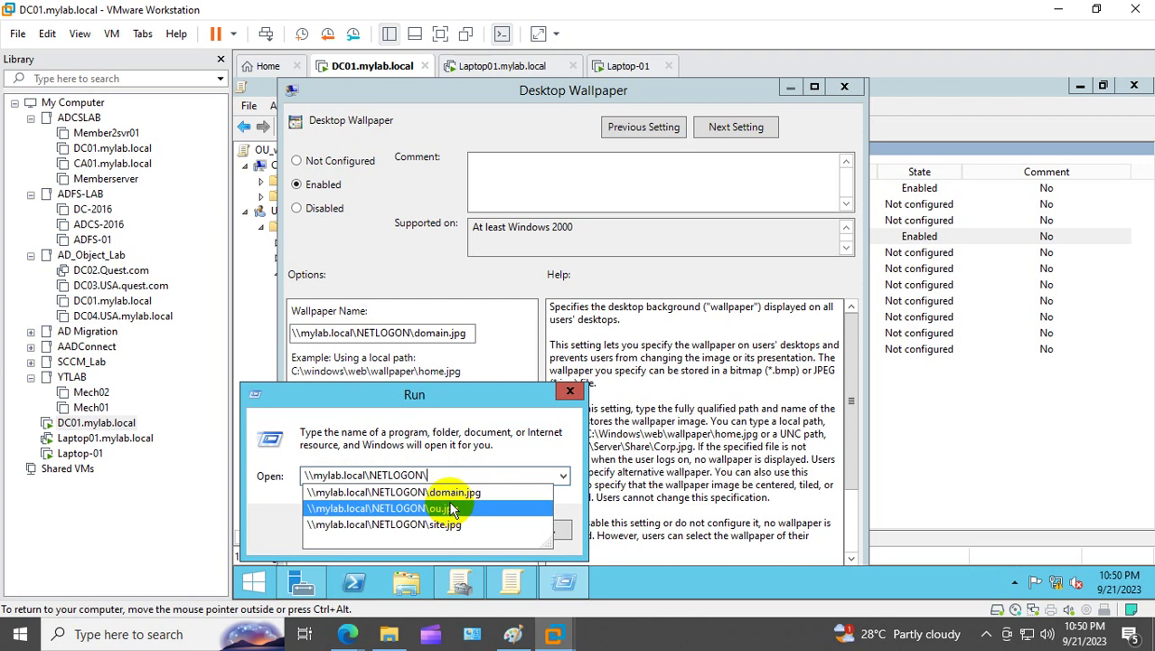
pyautogui.click(452, 509)
pyautogui.rightClick(432, 483)
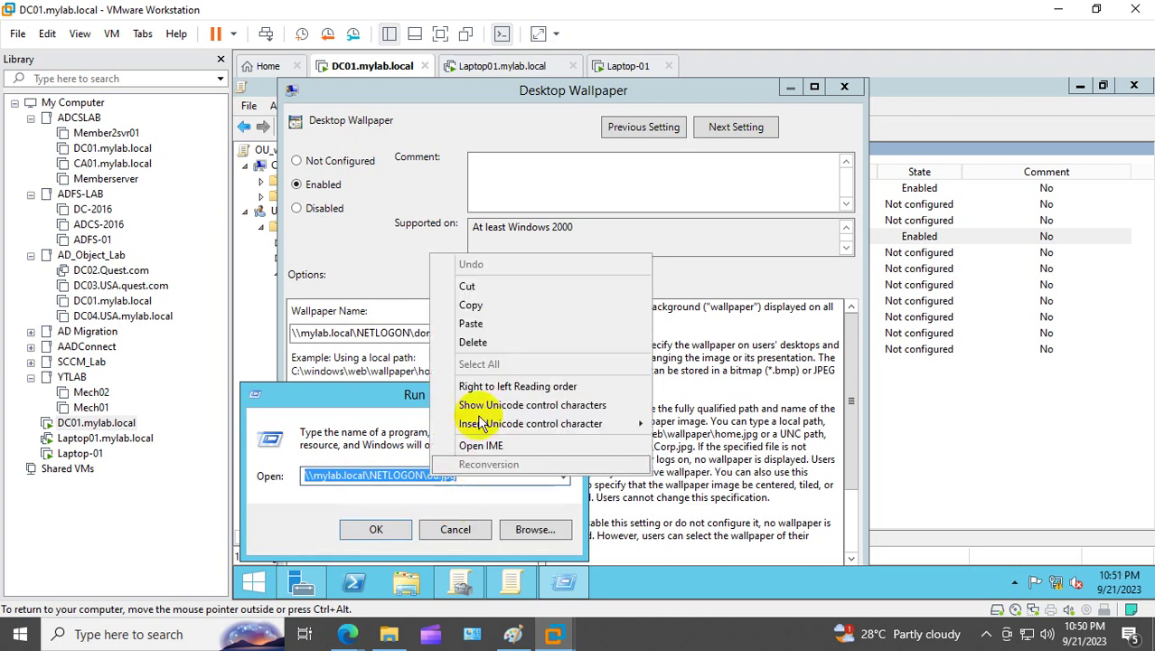
pyautogui.click(512, 309)
# Step: Replace the wallpaper path with \\mylab.local\NETLOGON\ou.jpg and apply the setting
pyautogui.moveTo(469, 333); pyautogui.dragTo(233, 333)
pyautogui.press('BackSpace')
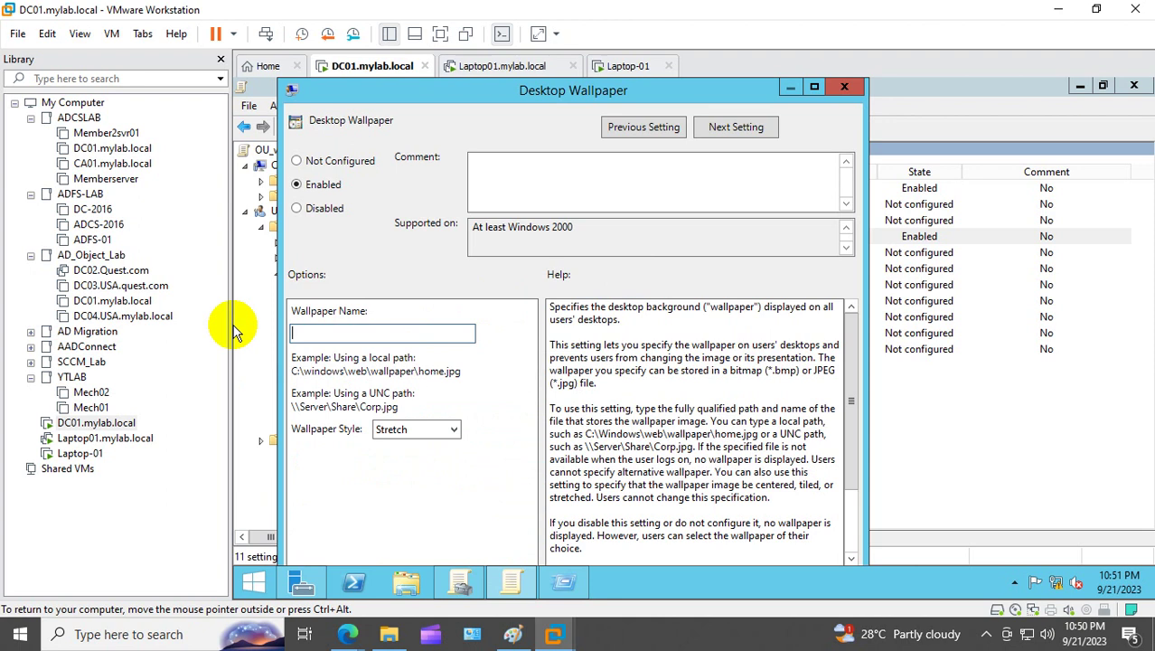
pyautogui.hotkey('ctrl', 'v')
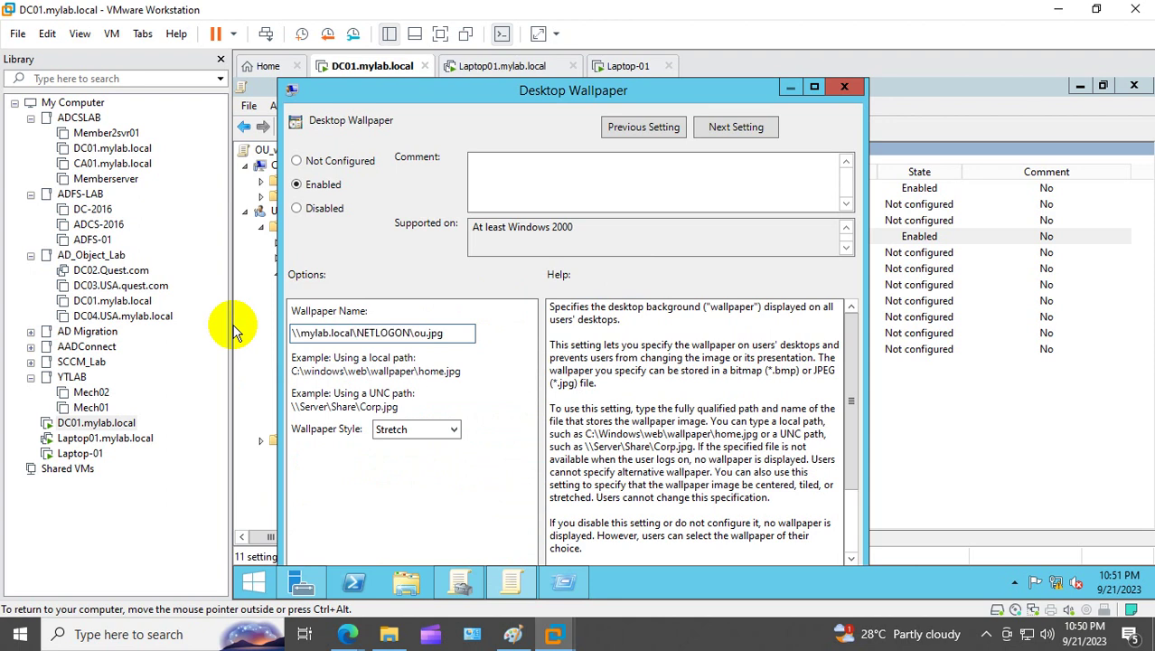
pyautogui.click(814, 87)
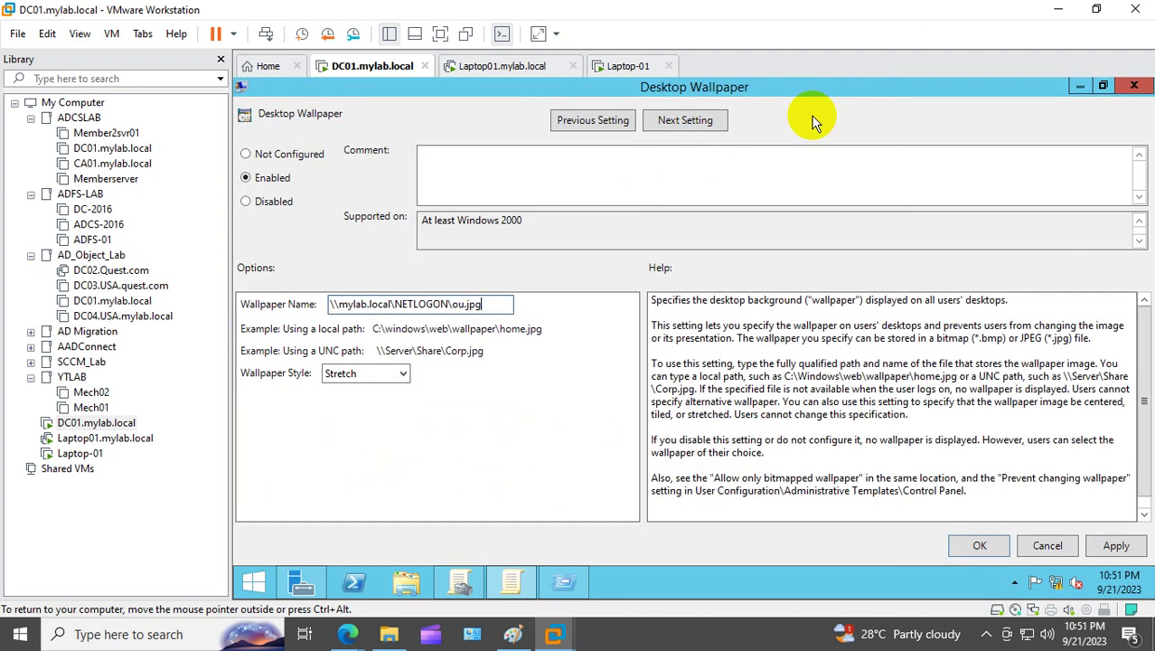
pyautogui.click(980, 545)
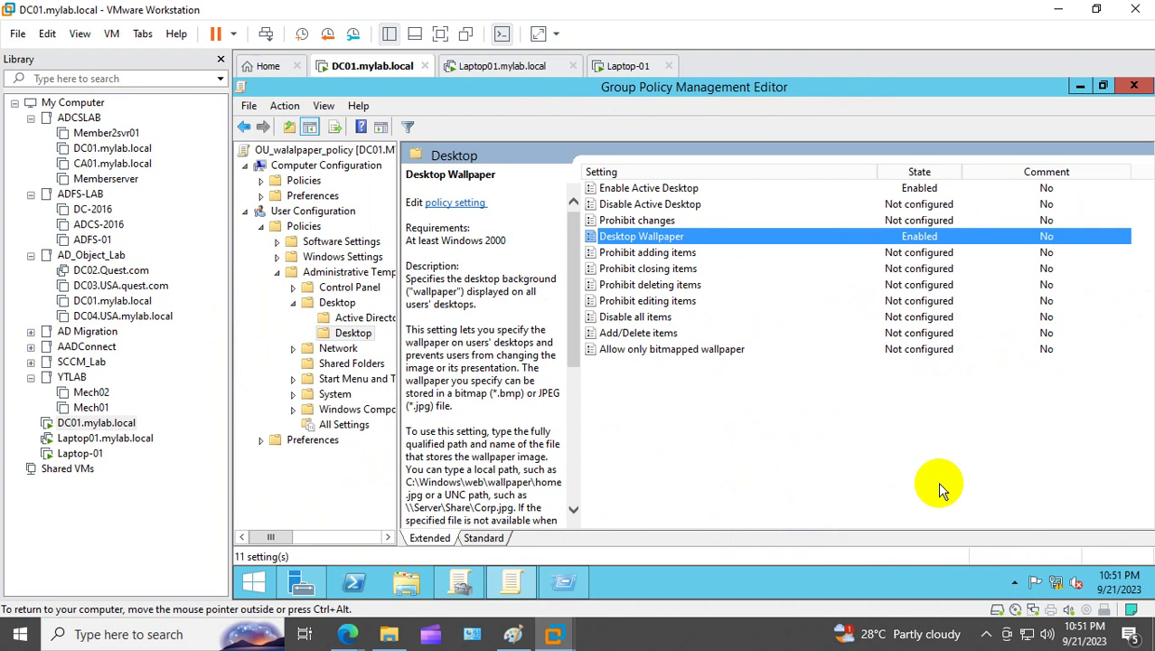
pyautogui.click(1133, 86)
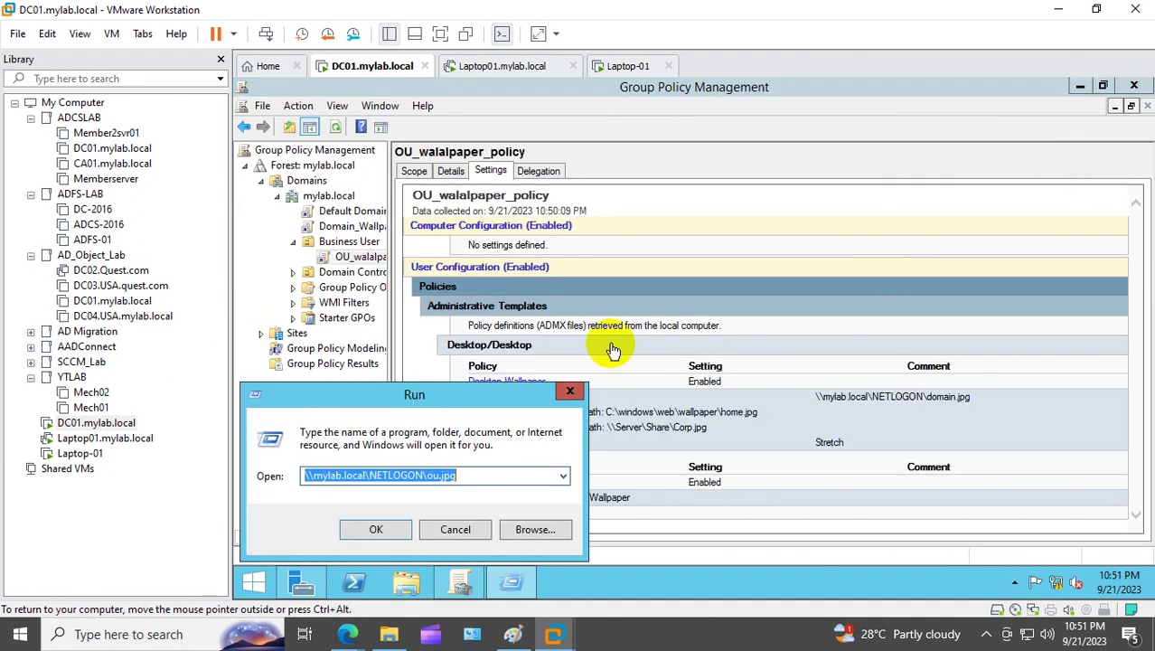
pyautogui.click(569, 391)
# Step: Refresh the OU_walalpaper_policy link's report, dismissing the security warning and follow-up message
pyautogui.click(372, 258)
pyautogui.rightClick(377, 263)
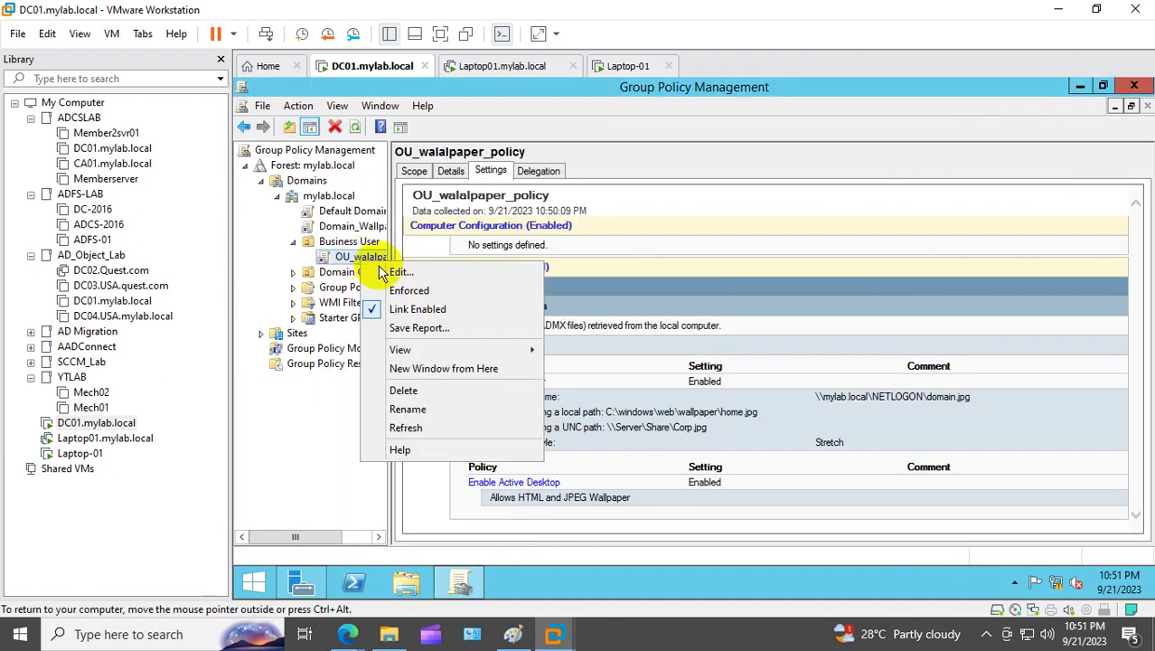
pyautogui.click(425, 407)
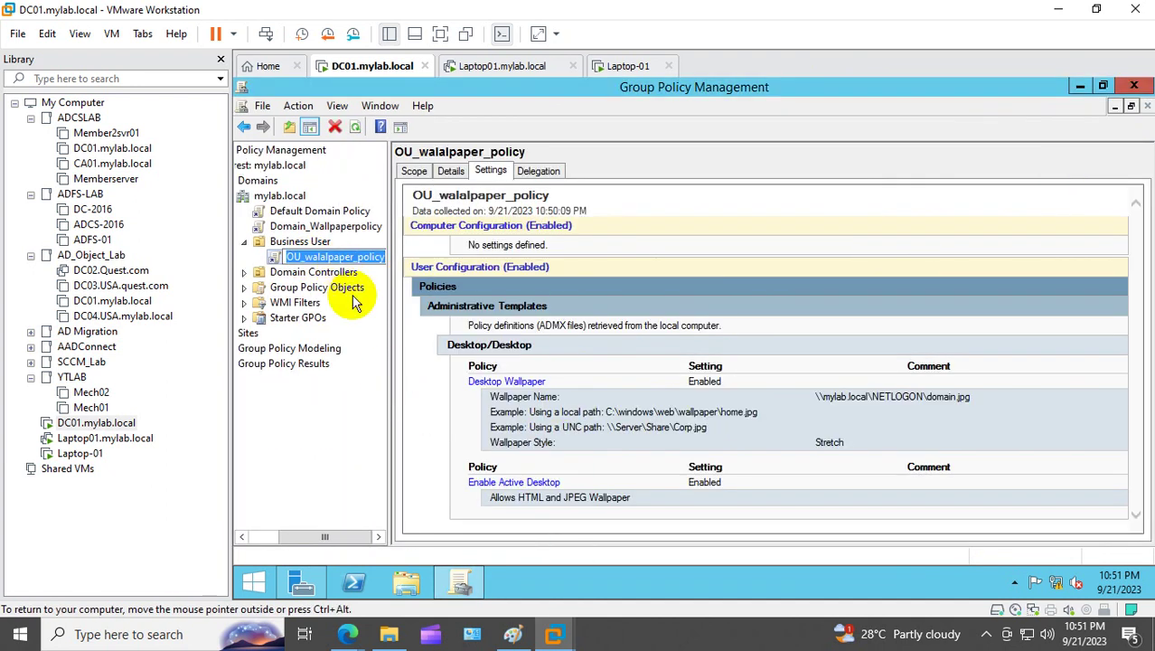
pyautogui.rightClick(326, 258)
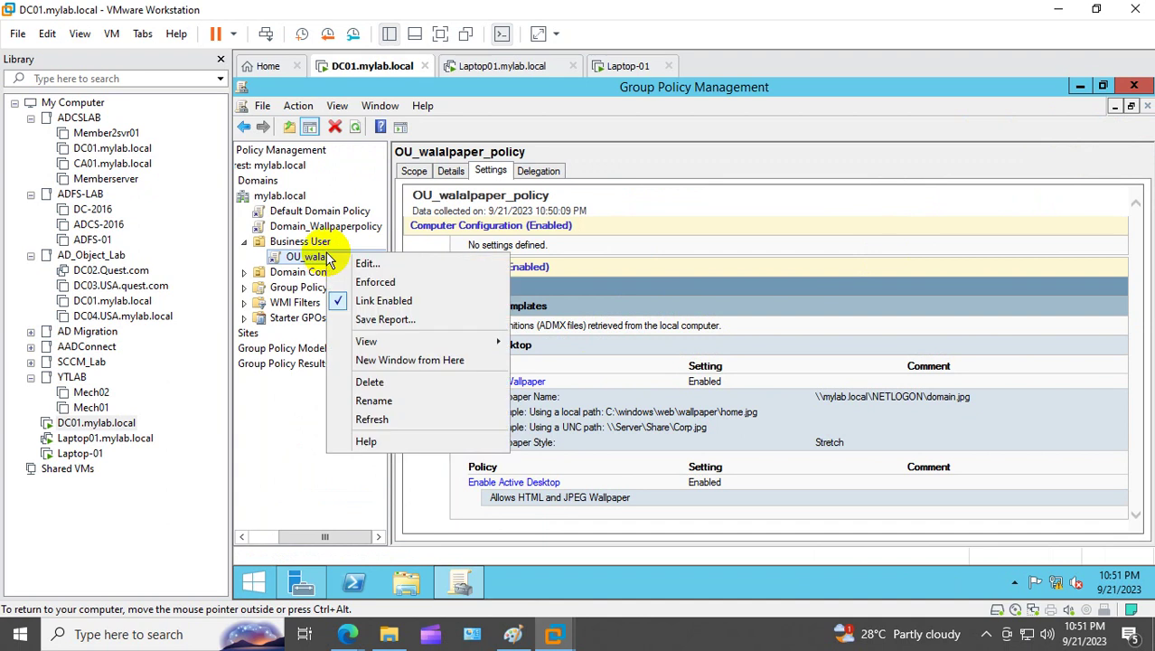
pyautogui.click(395, 422)
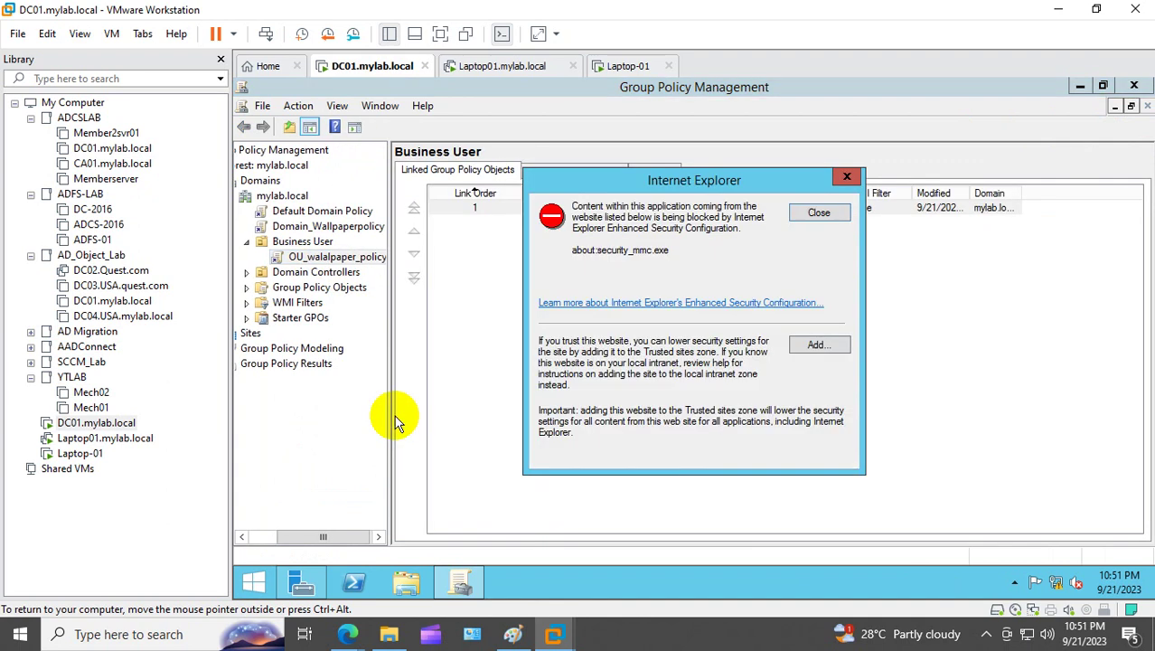
pyautogui.click(819, 214)
pyautogui.click(845, 269)
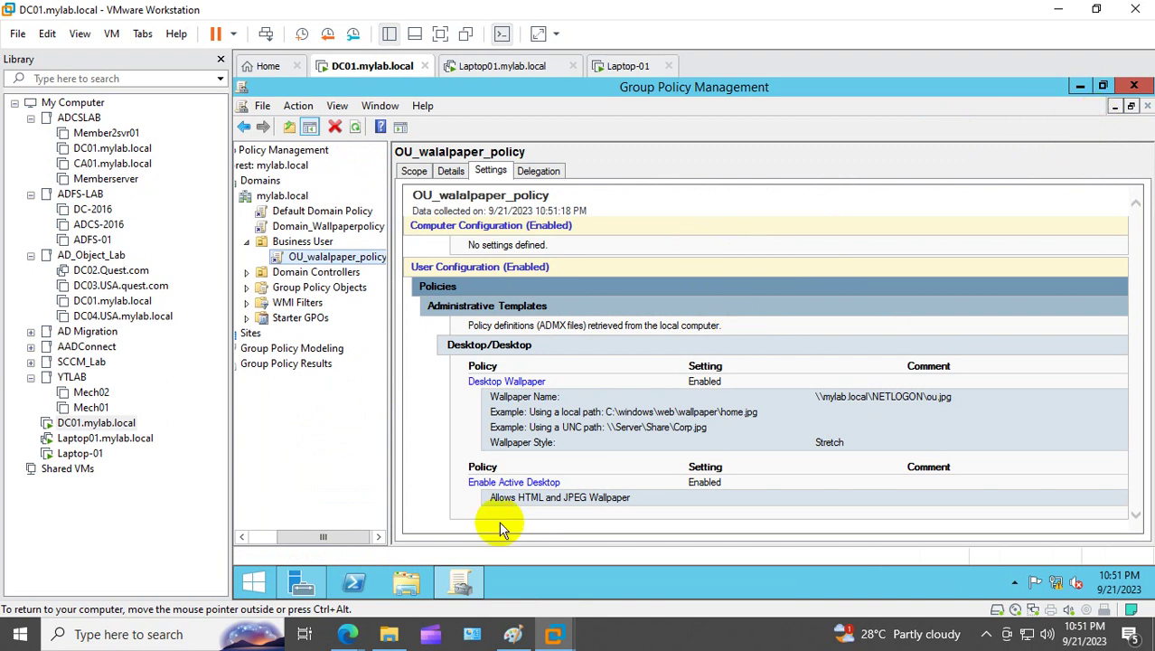
pyautogui.click(358, 582)
# Step: Run gpupdate /force in DC01's PowerShell console
pyautogui.click(417, 224)
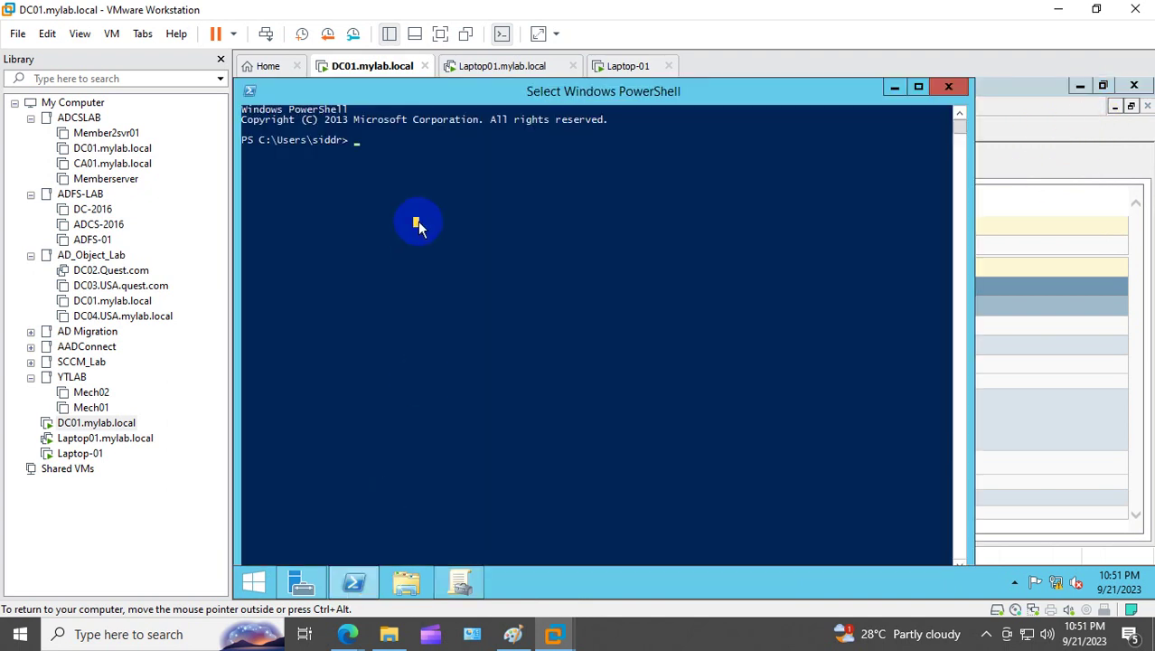
pyautogui.write('gpup')
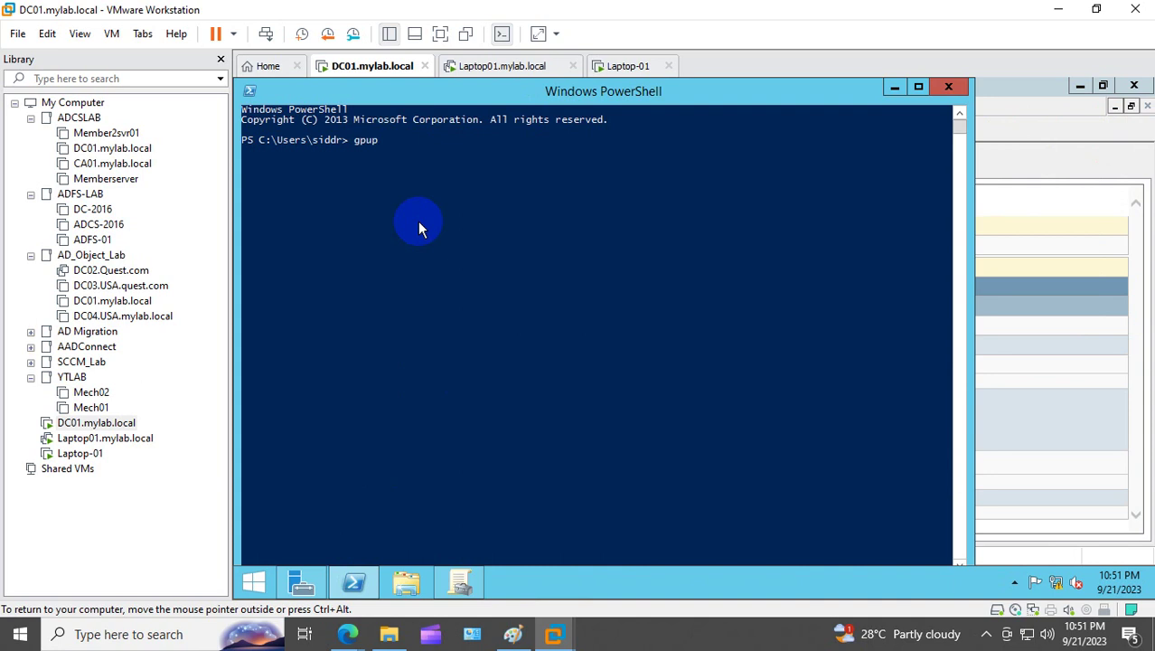
pyautogui.write('date /force')
pyautogui.press('Return')
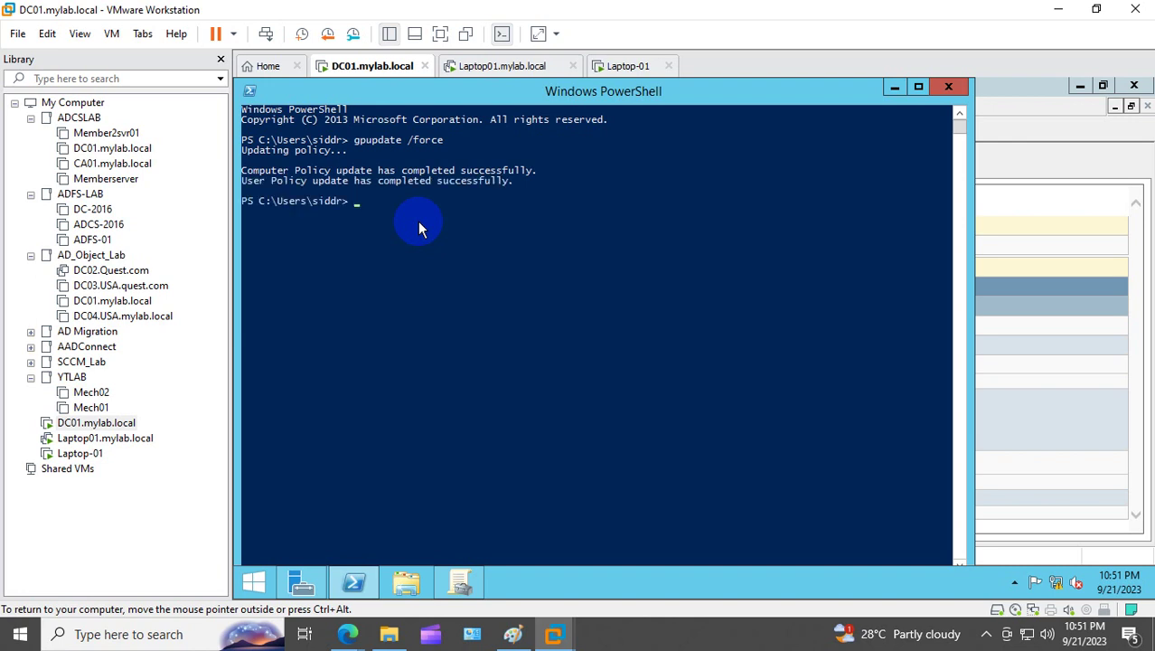
# Step: On the Laptop-01 VM, run gpupdate /force from a command prompt
pyautogui.click(105, 437)
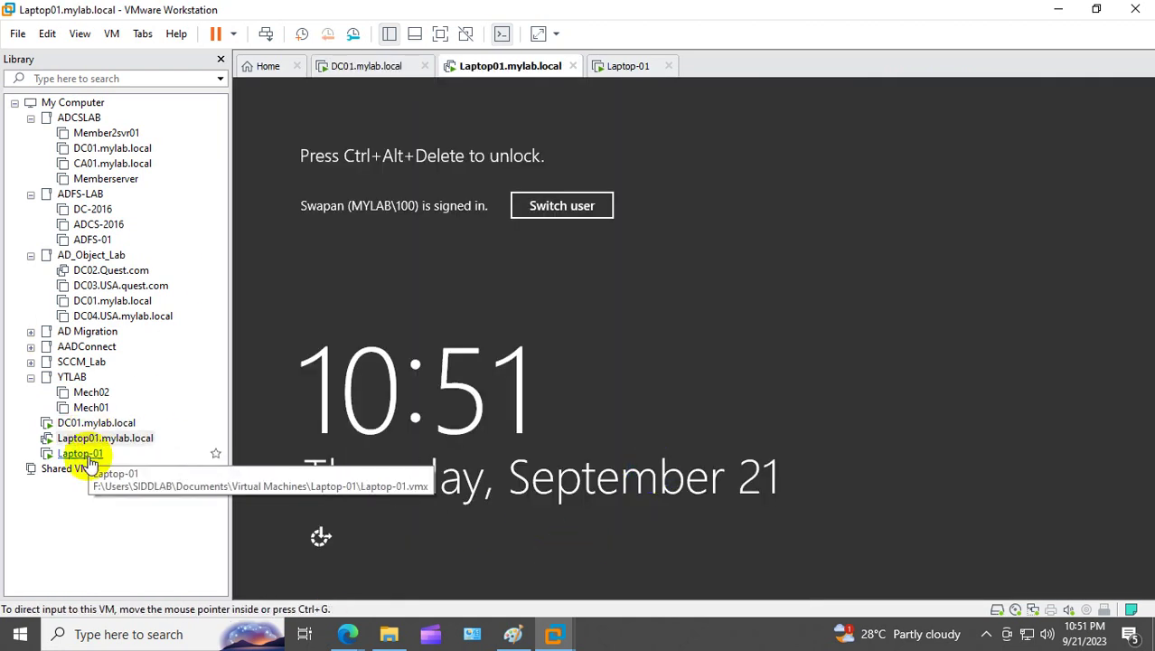
pyautogui.click(86, 456)
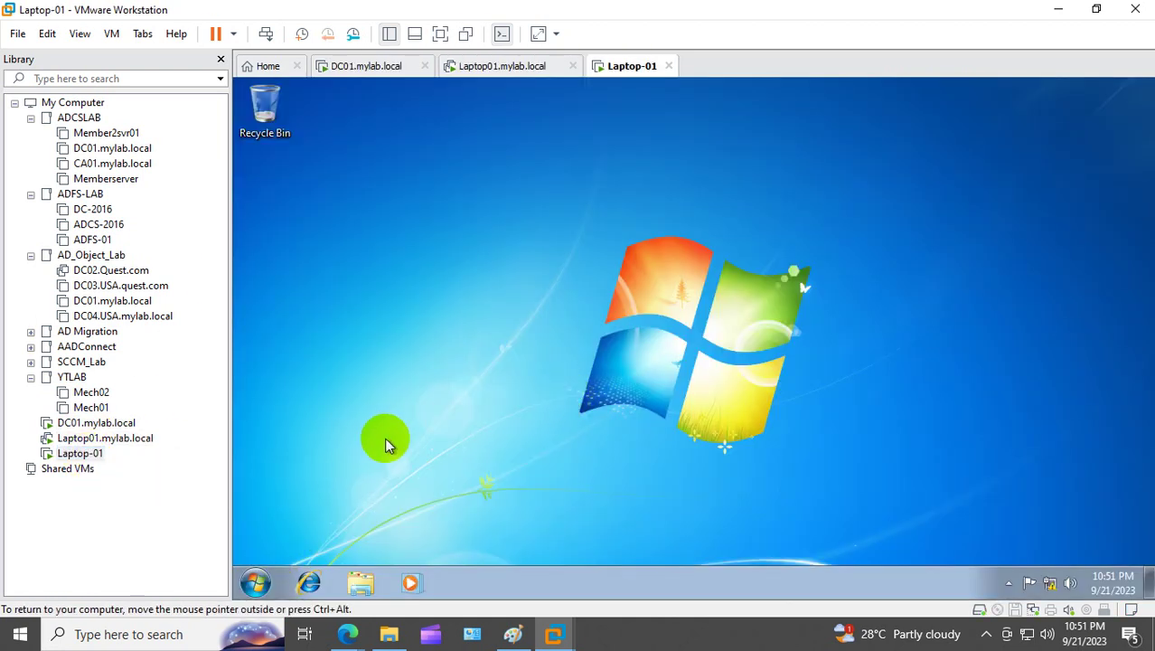
pyautogui.press('super+r')
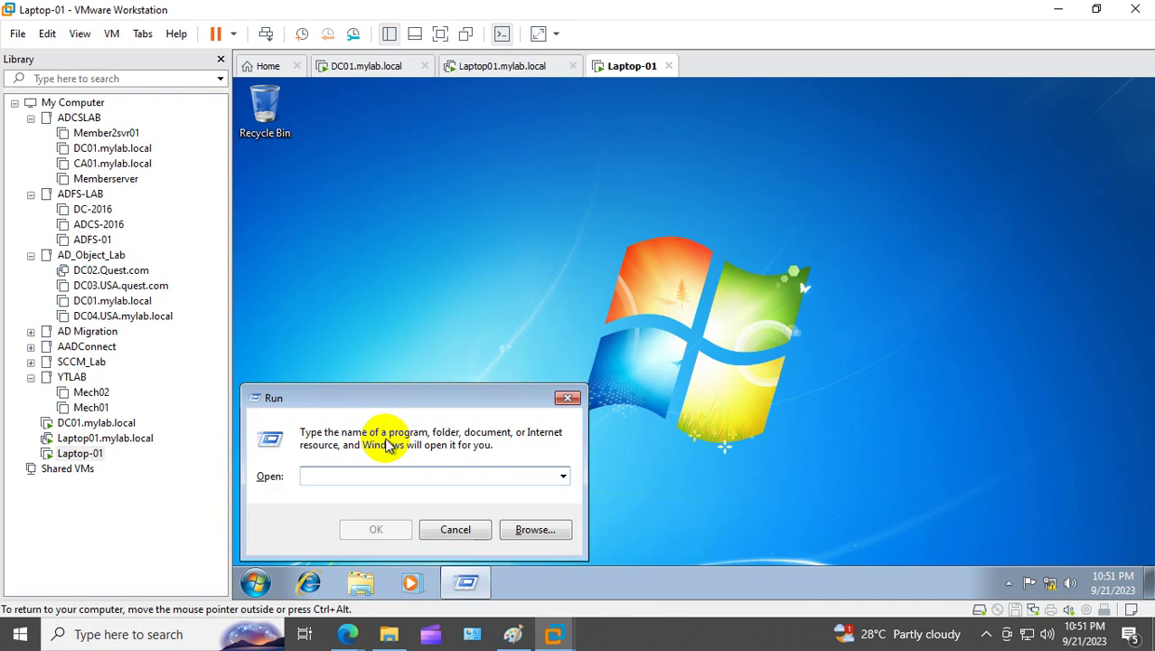
pyautogui.write('cmd')
pyautogui.press('Return')
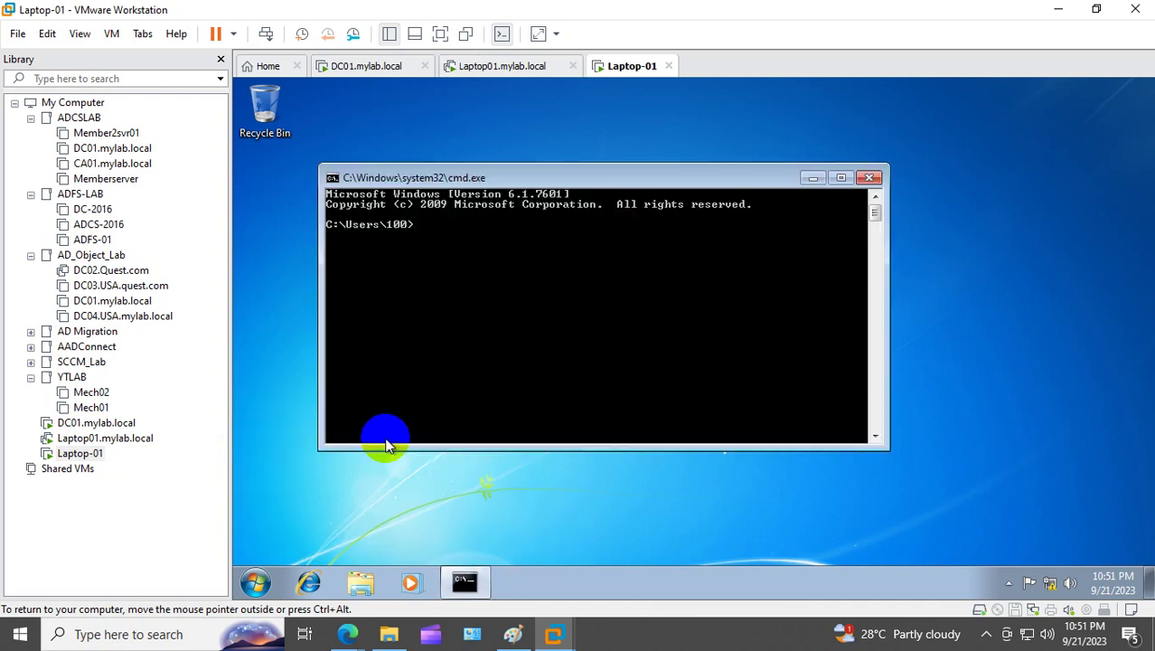
pyautogui.write('gpupdate /force')
pyautogui.press('Return')
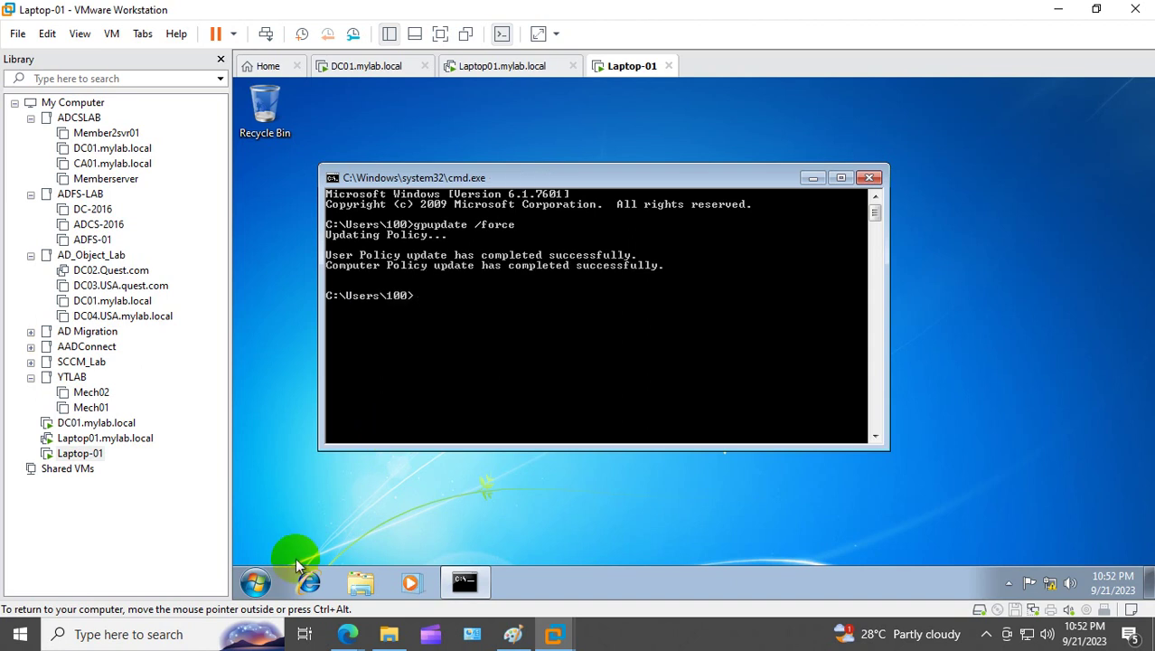
# Step: Restart the Laptop-01 Windows 7 machine from the Start menu
pyautogui.click(255, 581)
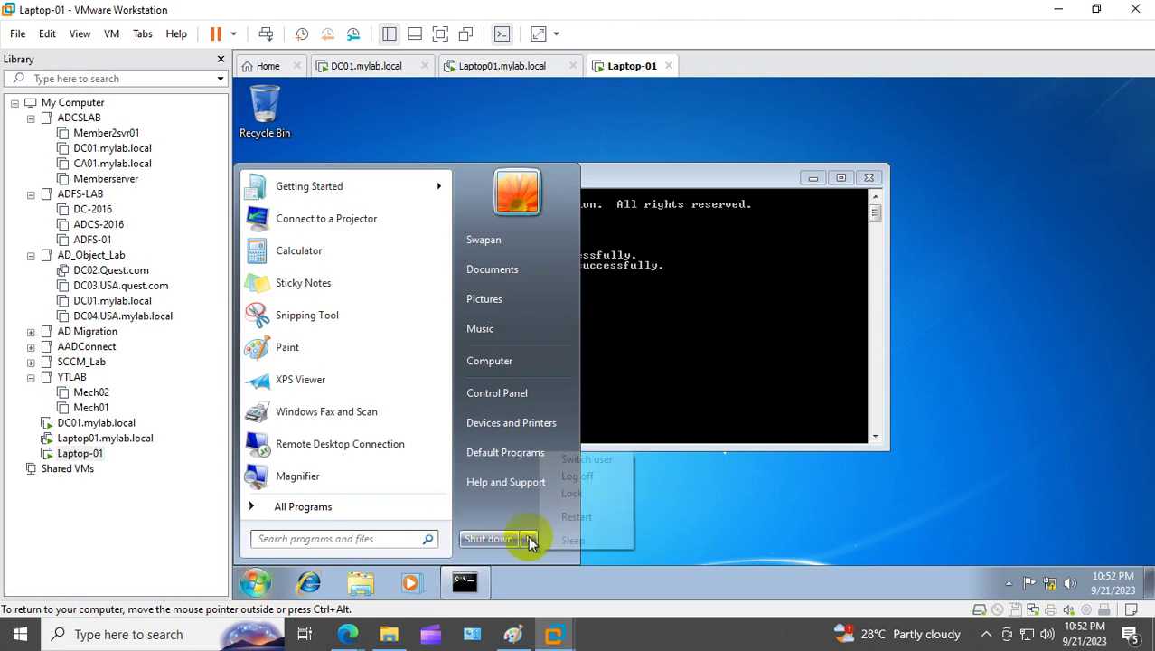
pyautogui.moveTo(528, 540)
pyautogui.click(599, 516)
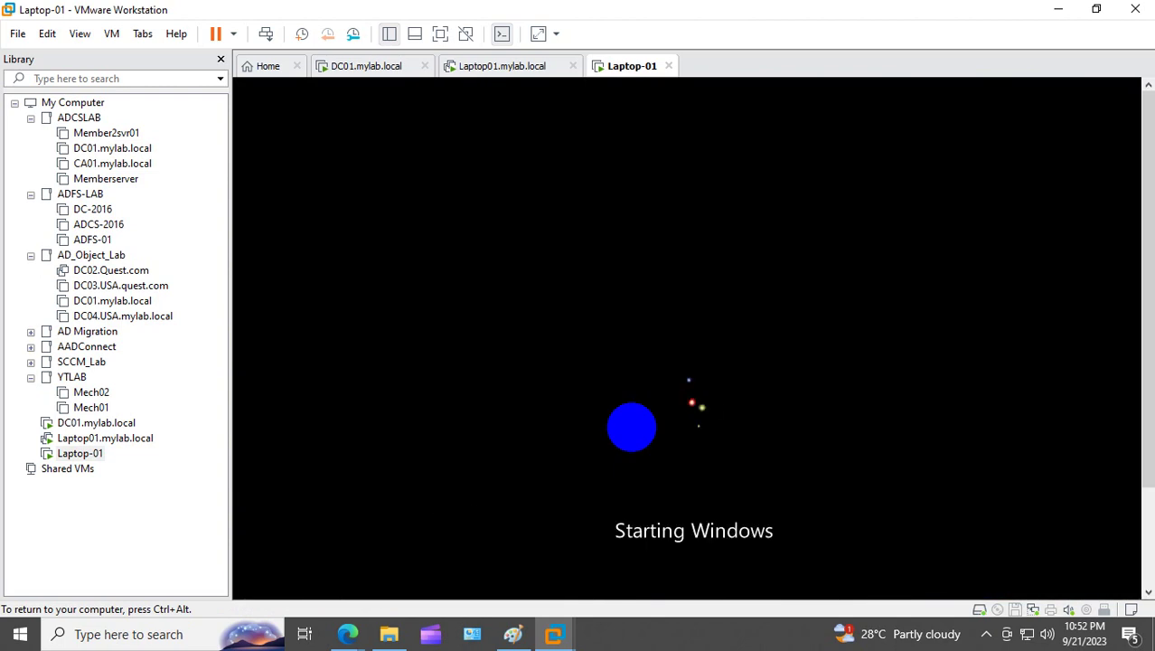
# Step: Send Ctrl+Alt+Del to the Laptop-01 virtual machine from the Library
pyautogui.hotkey('ctrl', 'alt')
pyautogui.click(106, 422)
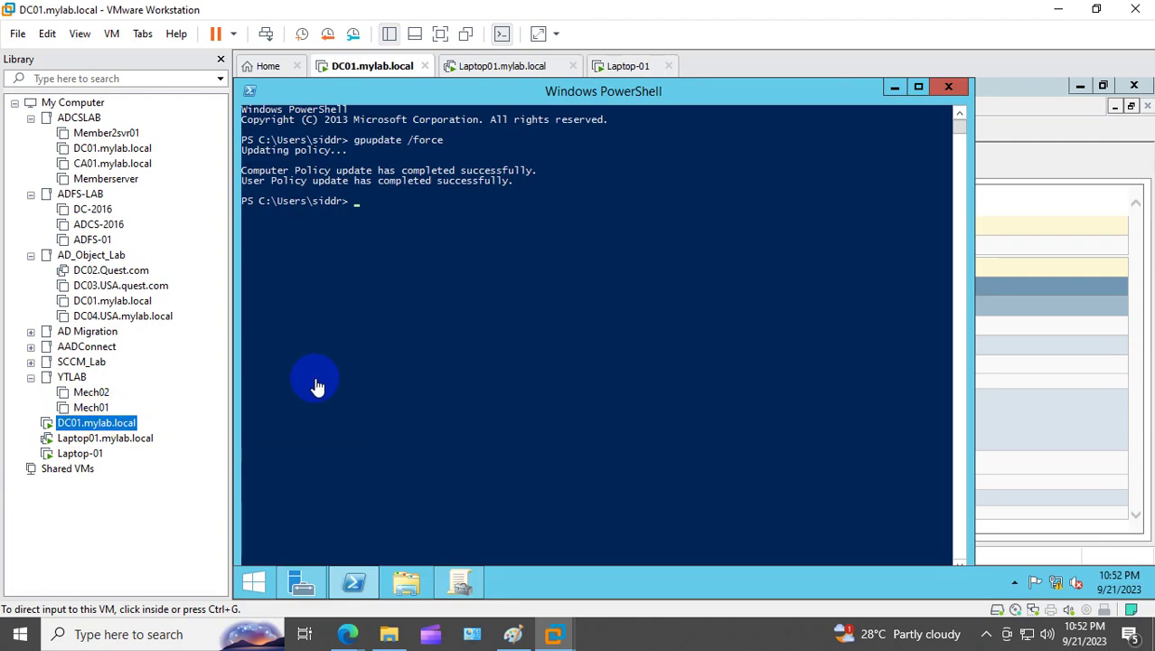
pyautogui.click(93, 452)
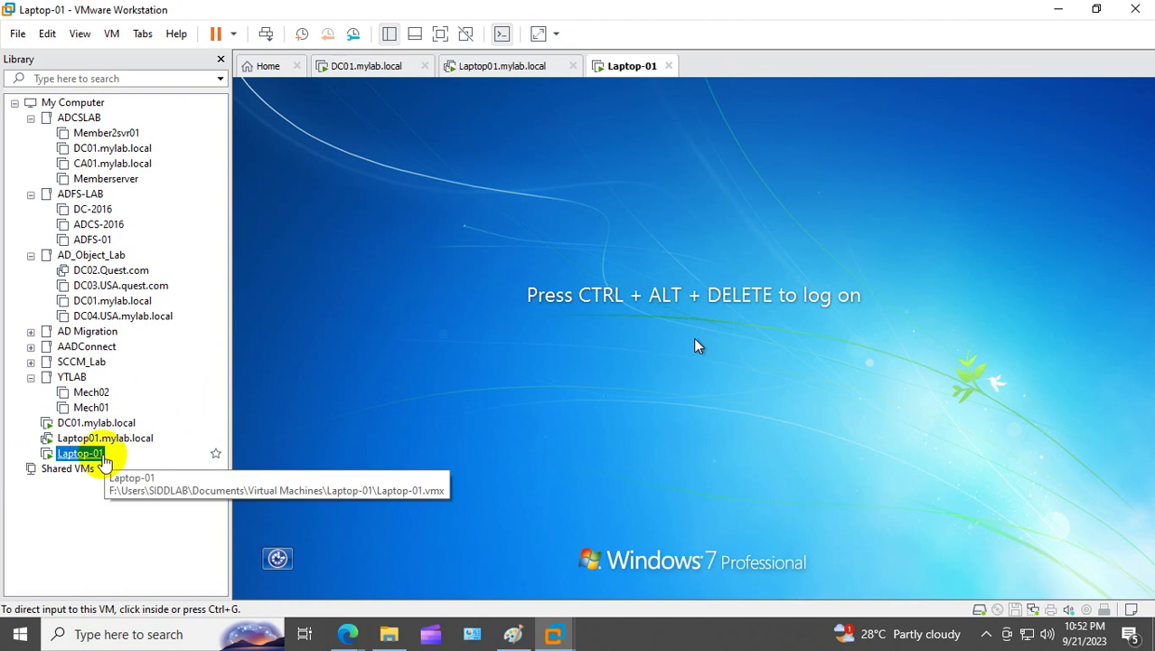
pyautogui.rightClick(99, 453)
pyautogui.click(212, 312)
# Step: Sign in as the MYLAB domain user through Switch User with the account password
pyautogui.click(601, 459)
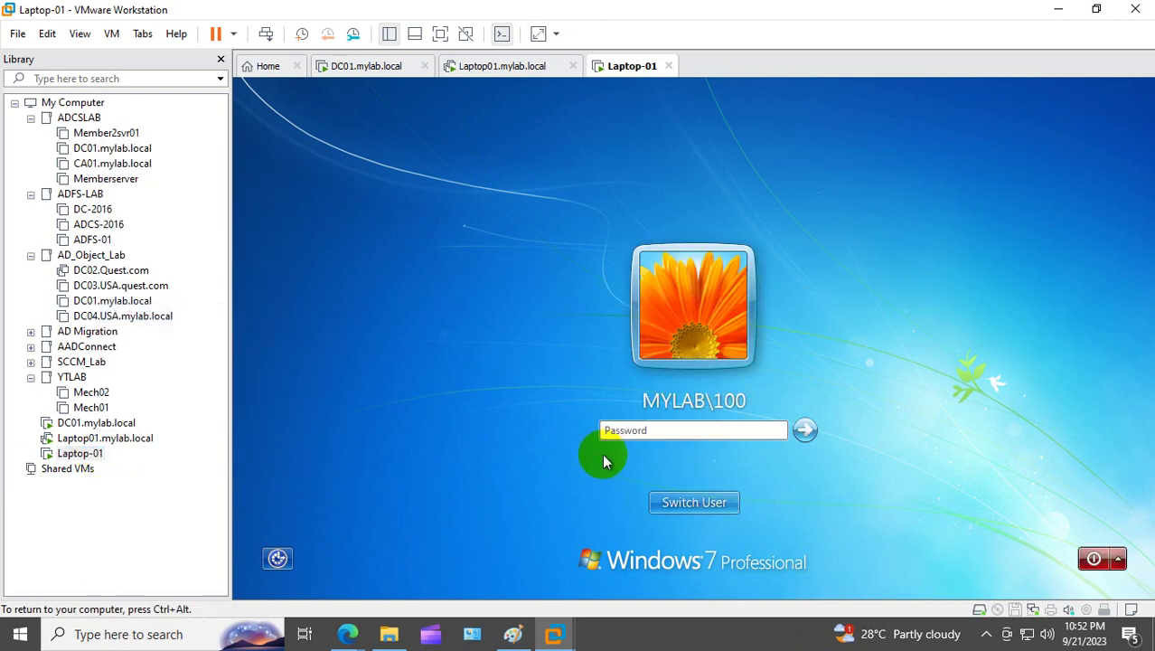
pyautogui.click(691, 503)
pyautogui.click(619, 390)
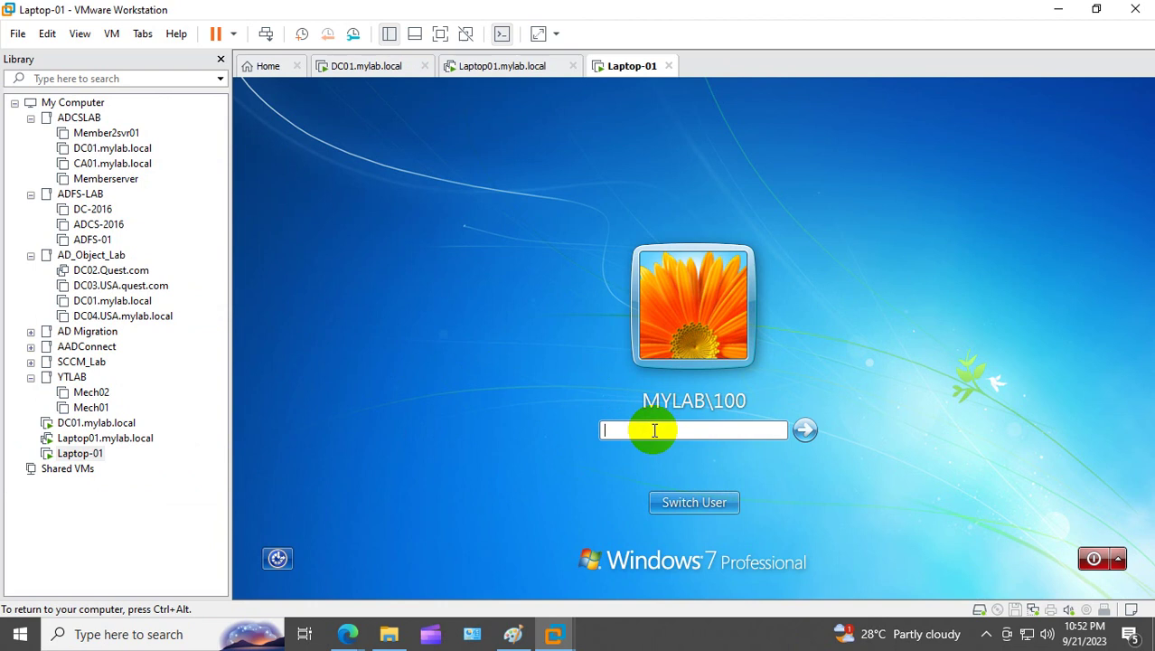
pyautogui.write('••••••••••••')
pyautogui.press('Return')
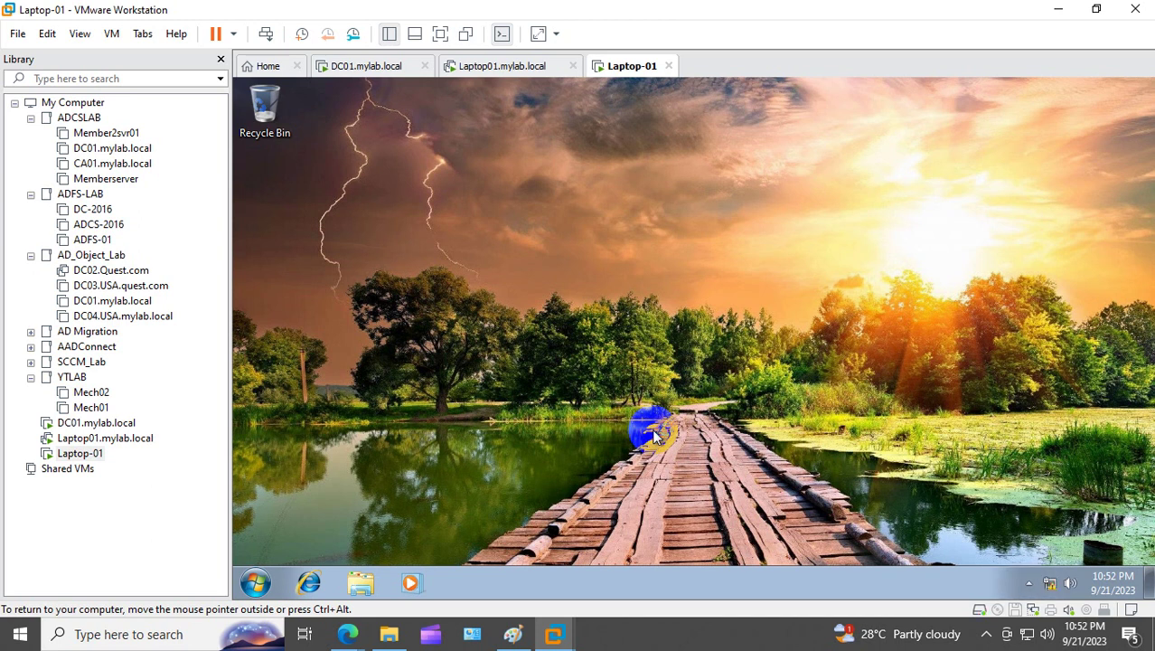
# Step: On DC01, show Business User's Group Policy Inheritance with OU_walalpaper_policy first and GPO names fully visible
pyautogui.click(127, 422)
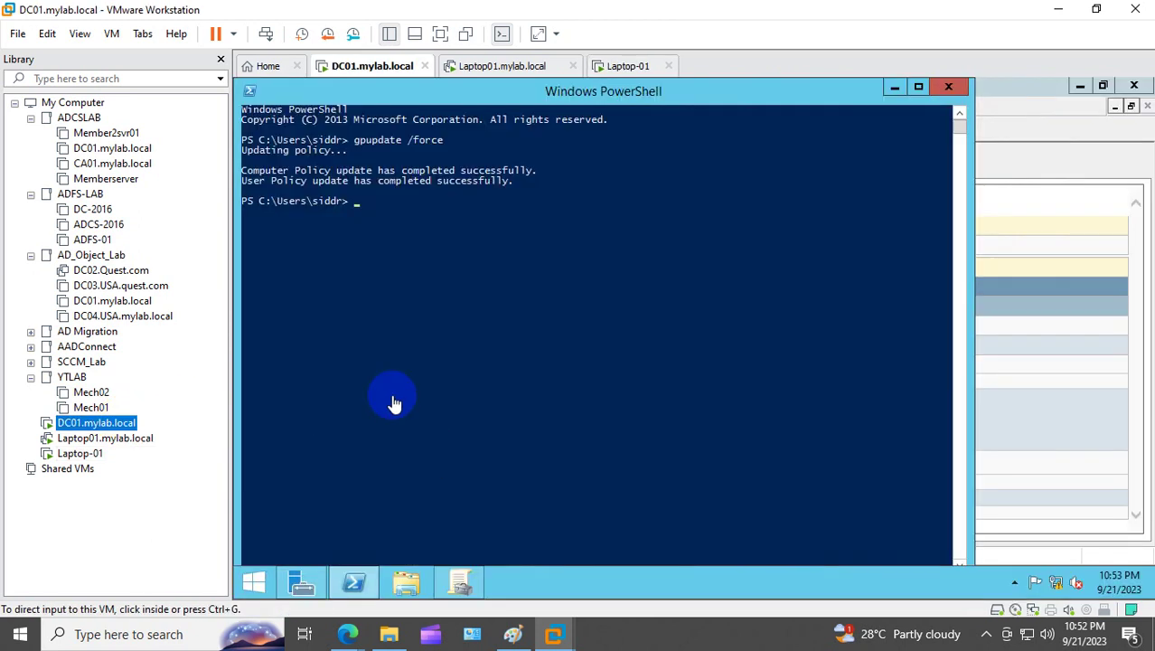
pyautogui.click(891, 89)
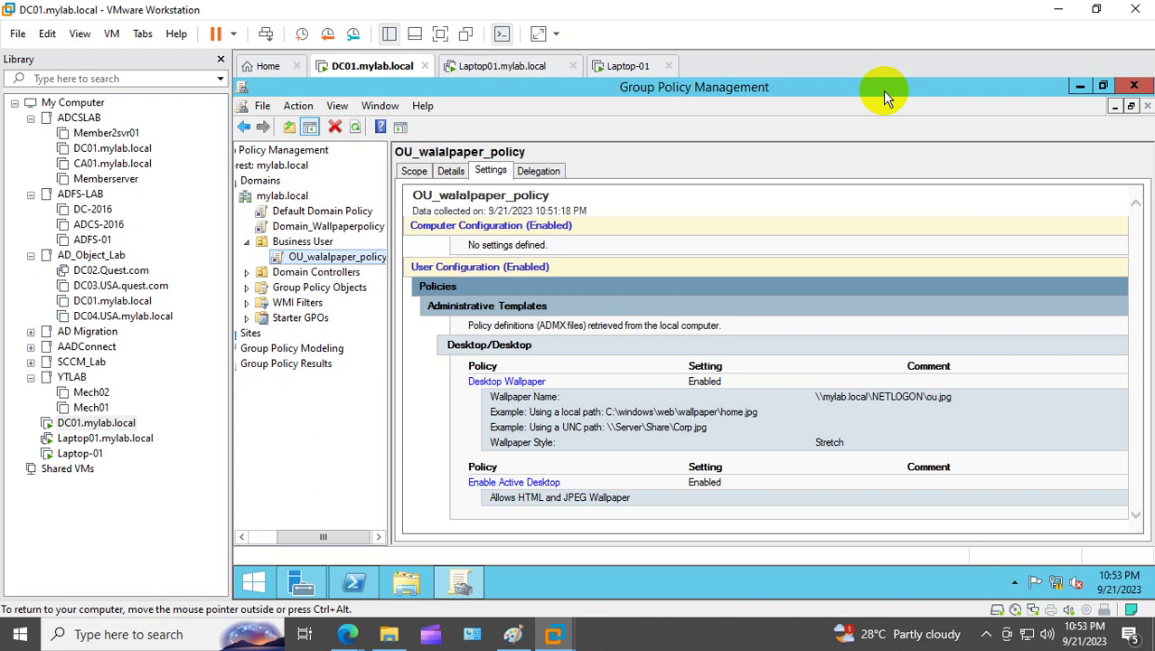
pyautogui.click(324, 243)
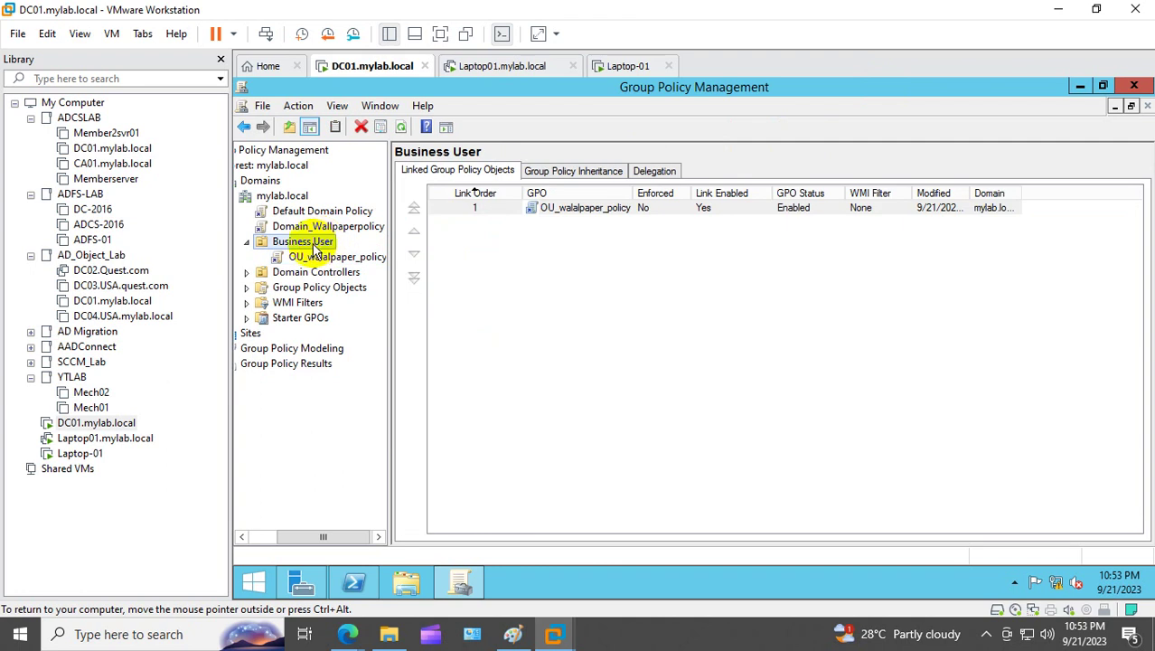
pyautogui.click(562, 174)
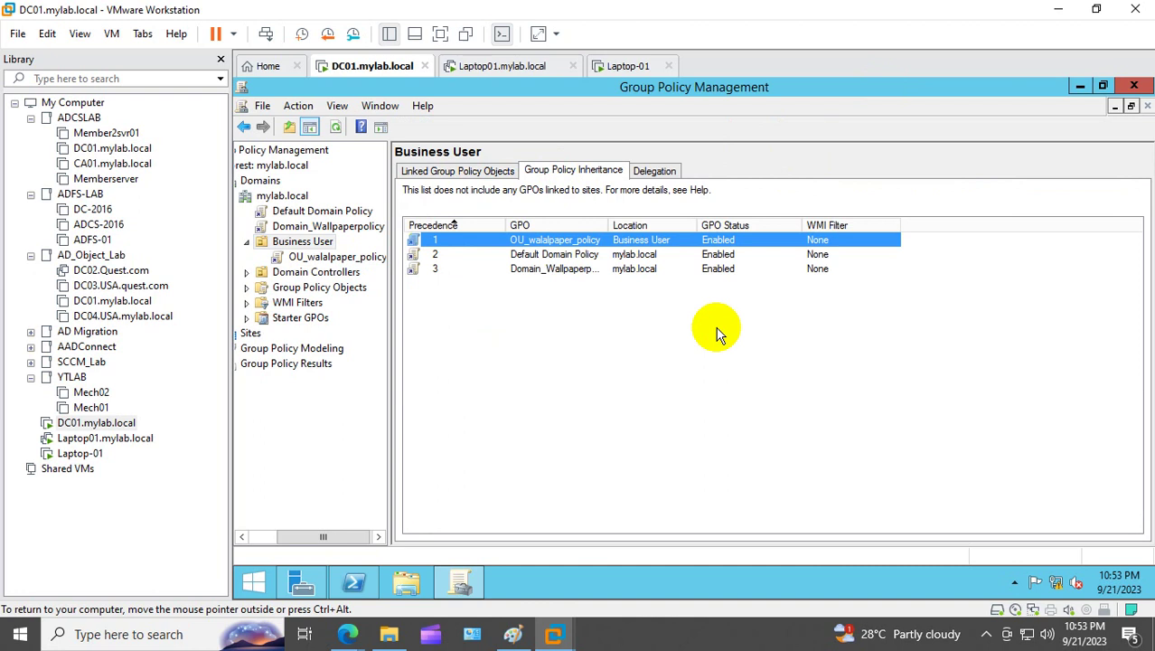
pyautogui.doubleClick(609, 225)
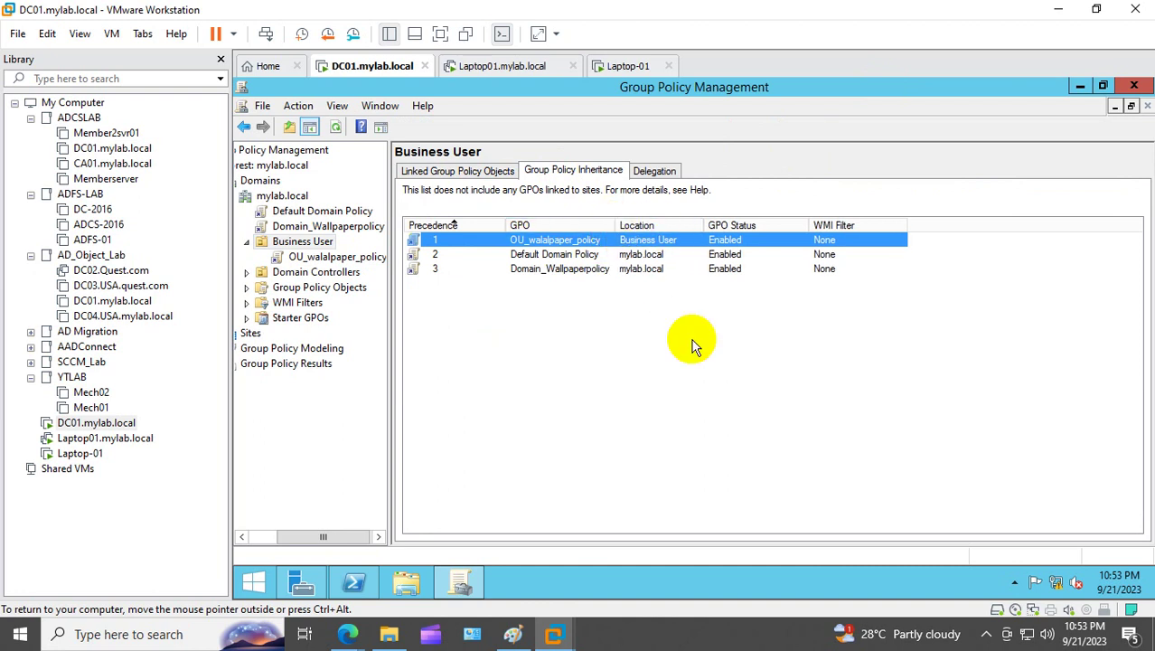
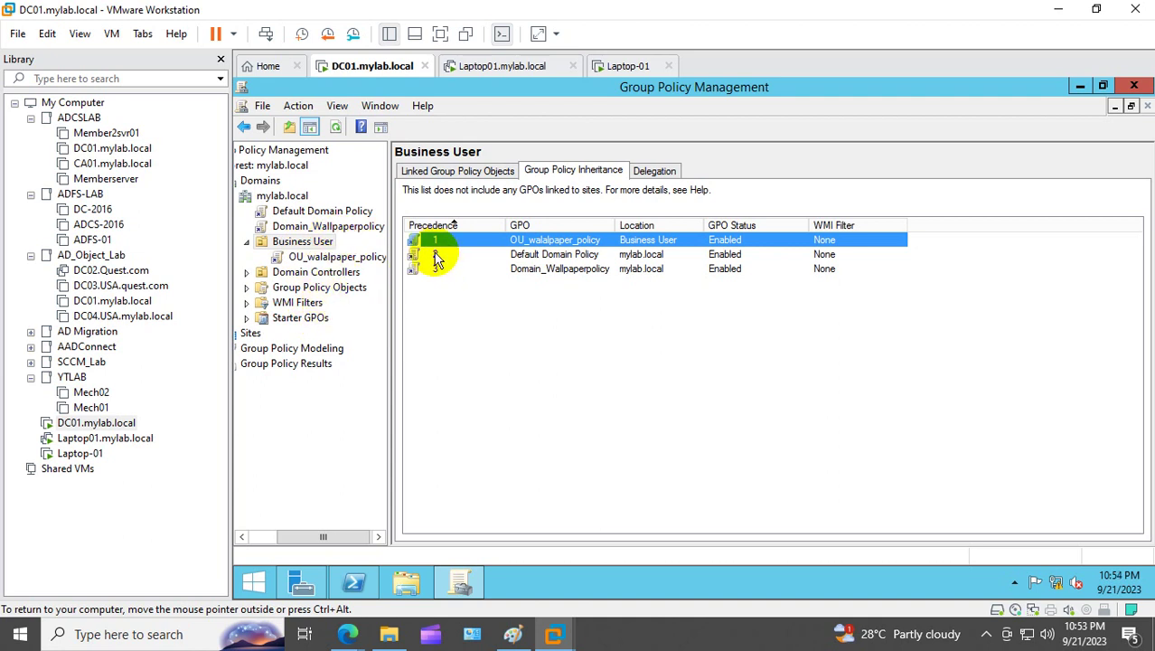
# Step: Review Business User's inherited GPOs by precedence and inspect OU_walalpaper_policy's settings
pyautogui.click(438, 257)
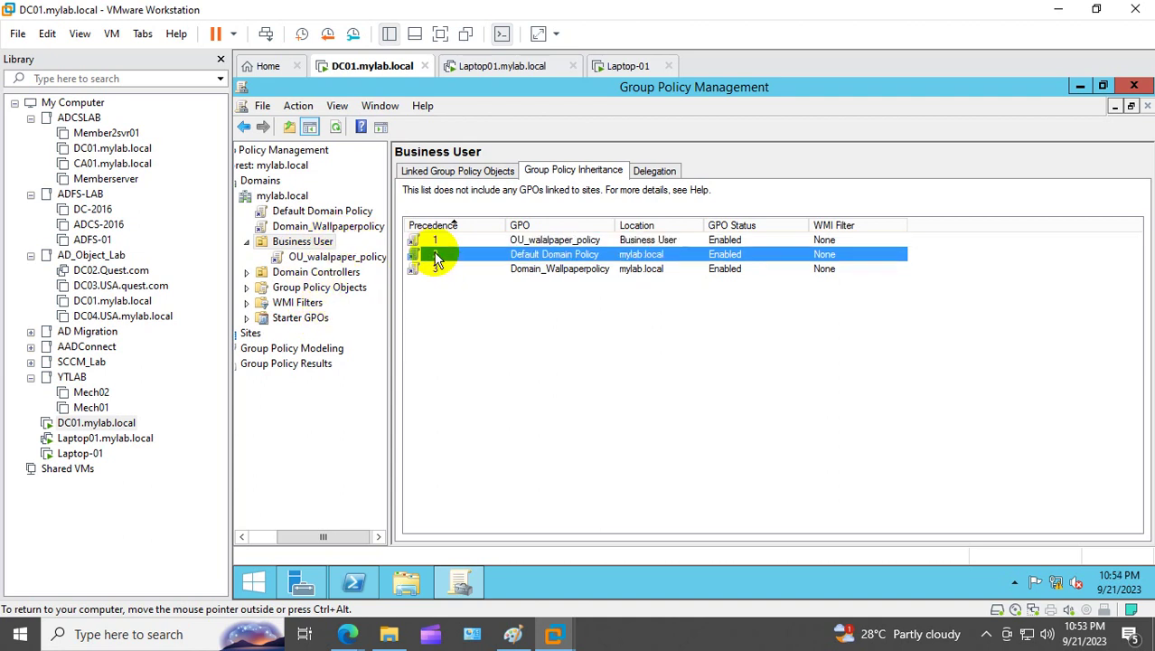
pyautogui.click(563, 241)
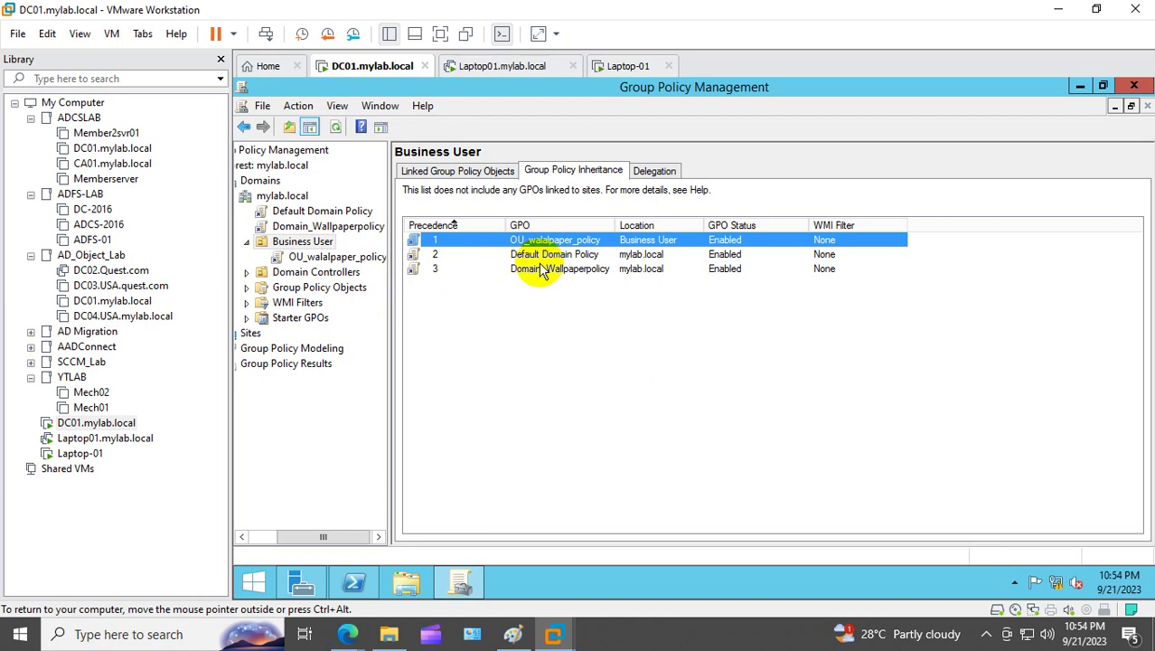
pyautogui.click(541, 255)
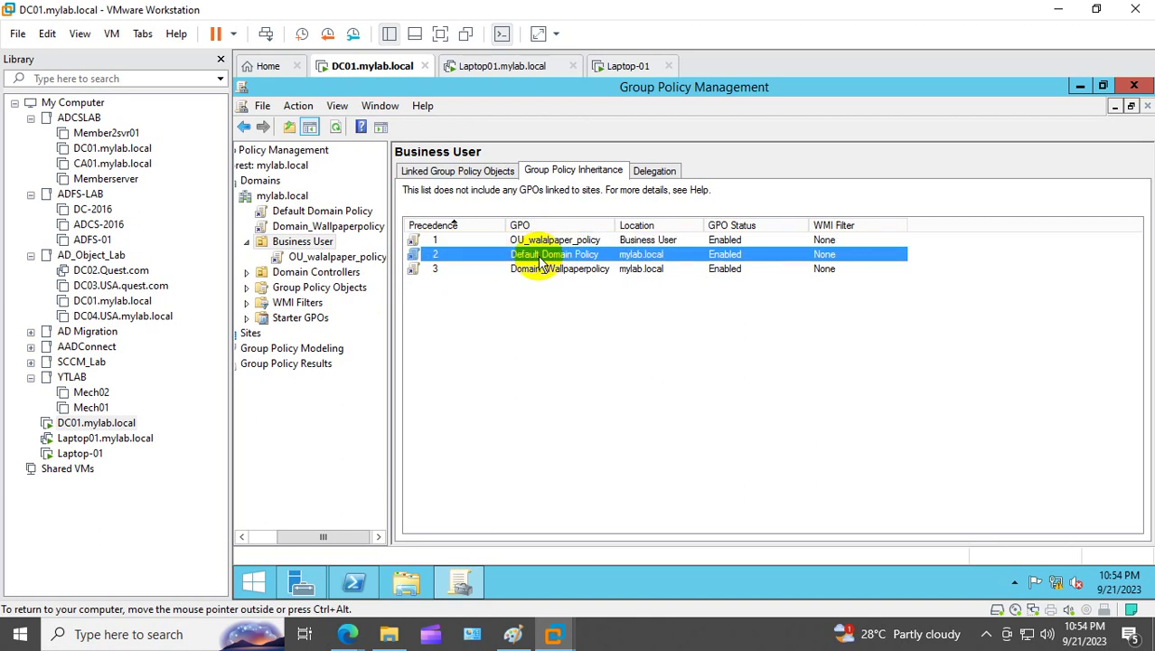
pyautogui.click(542, 269)
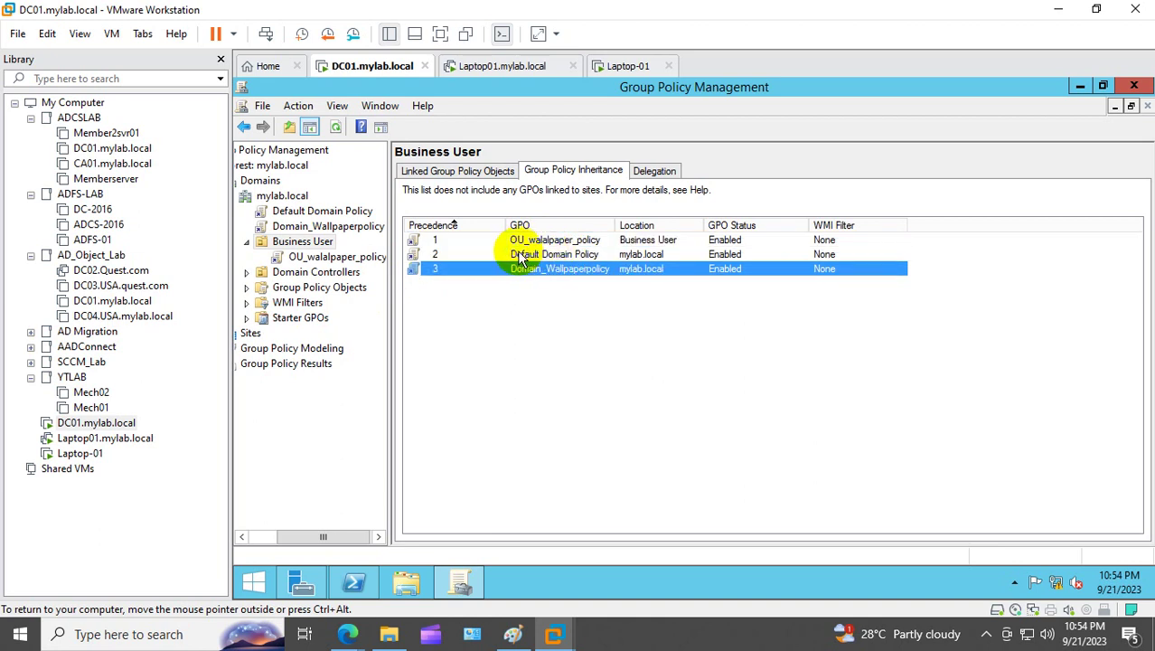
pyautogui.click(455, 227)
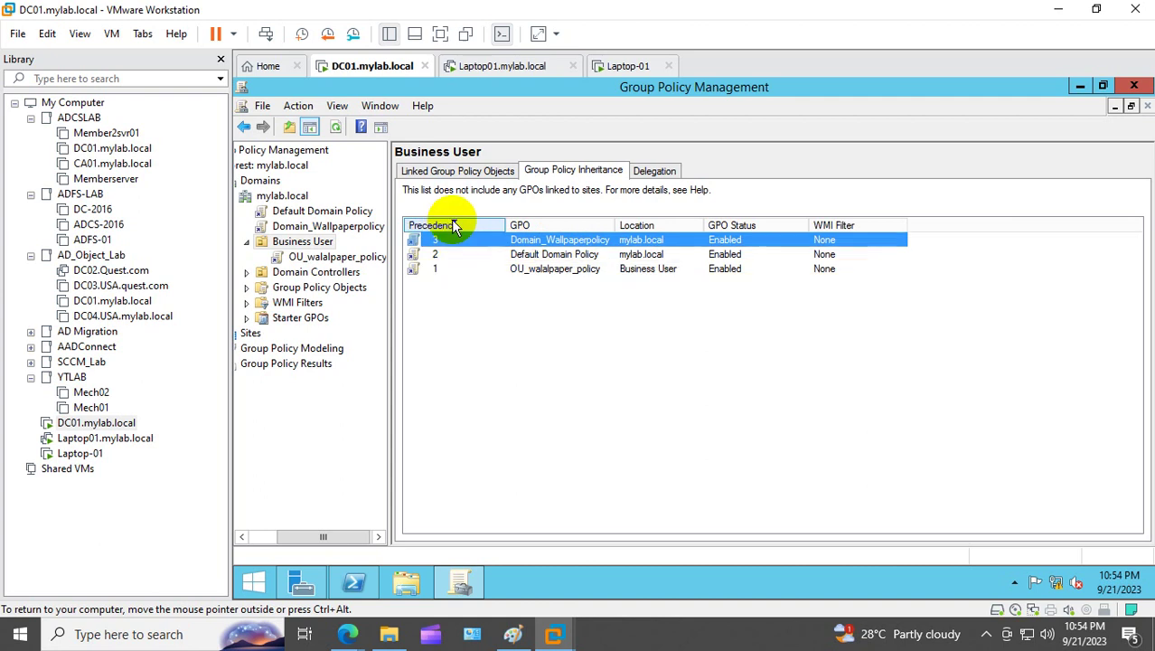
pyautogui.click(472, 291)
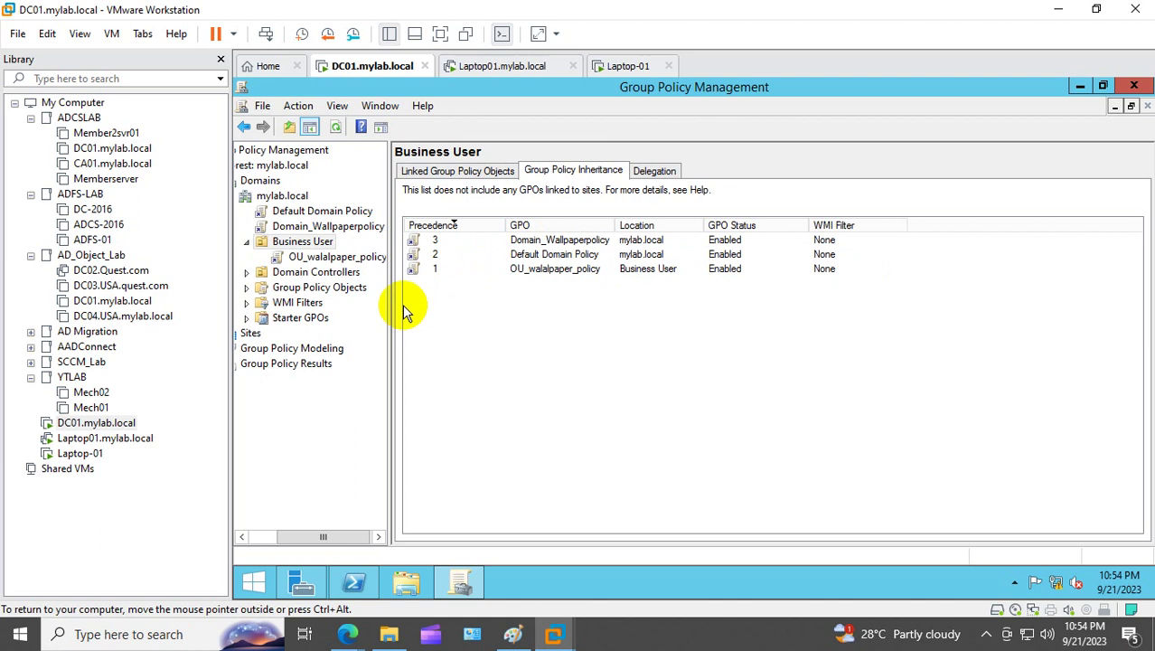
pyautogui.click(312, 259)
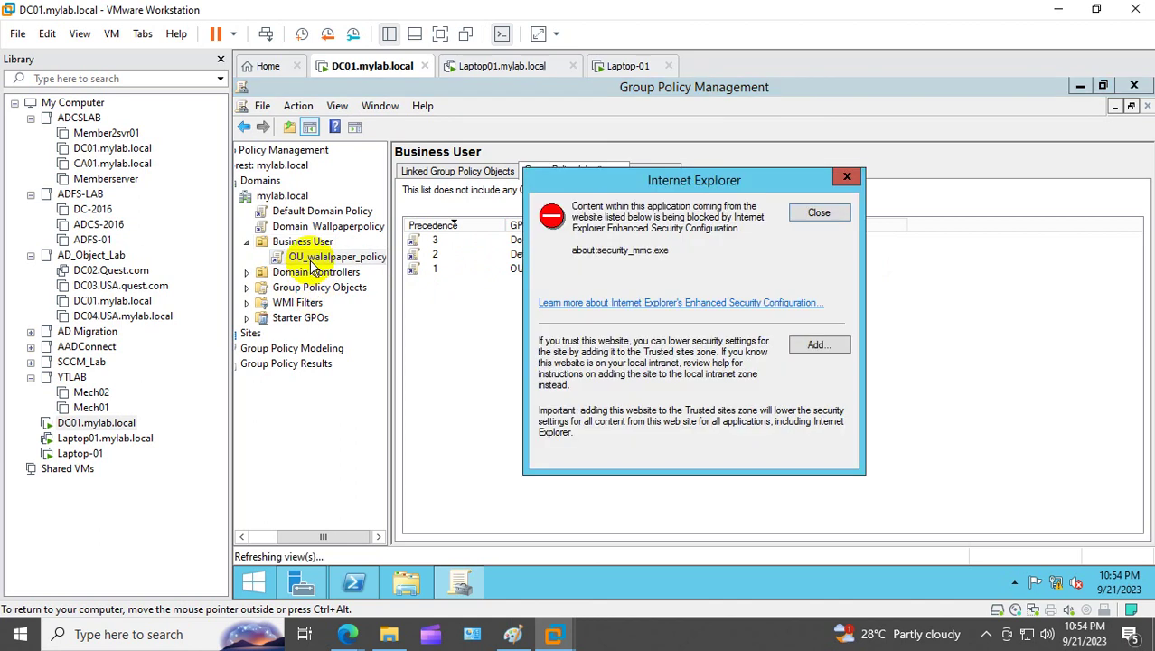
pyautogui.click(819, 212)
pyautogui.click(844, 265)
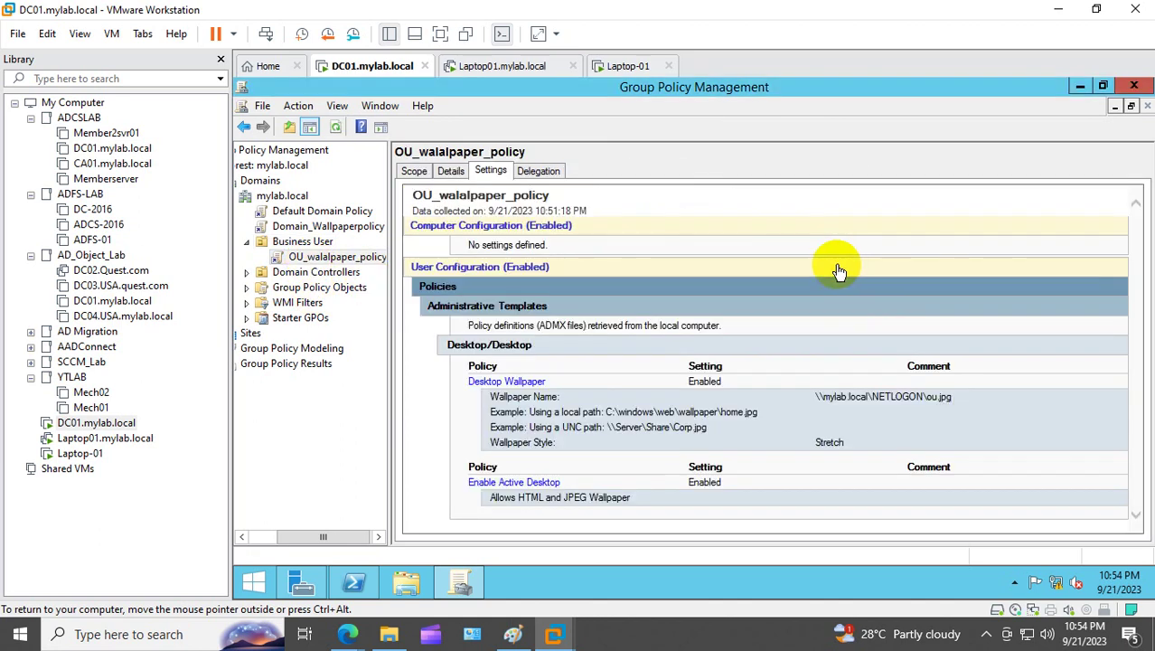
pyautogui.click(297, 242)
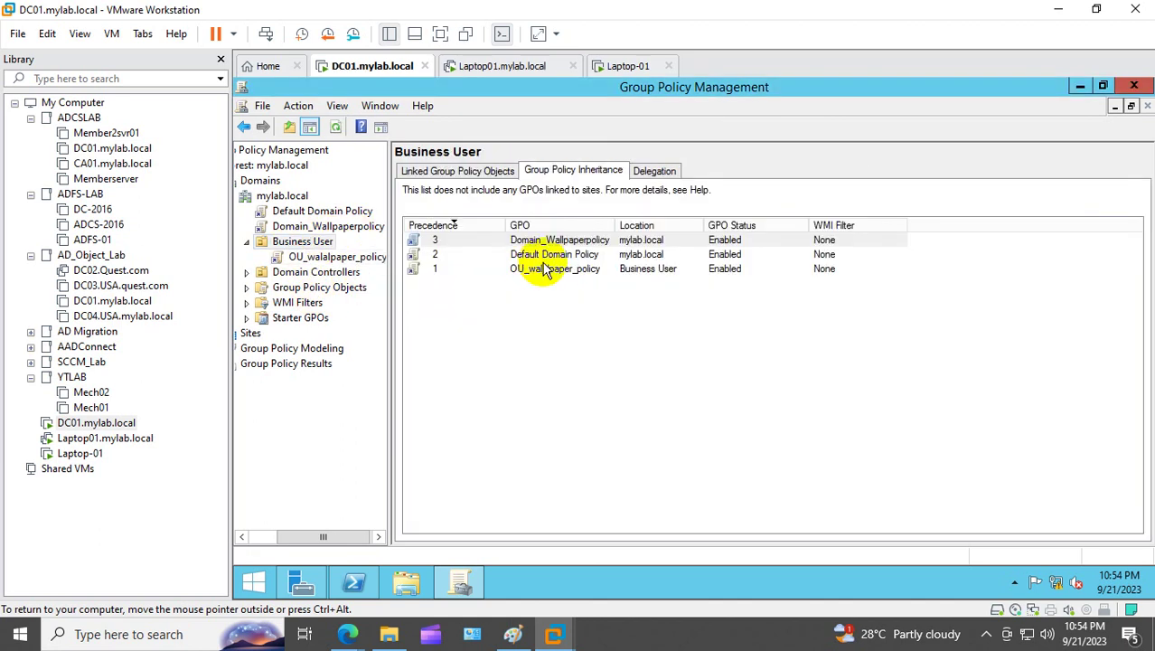
pyautogui.click(455, 226)
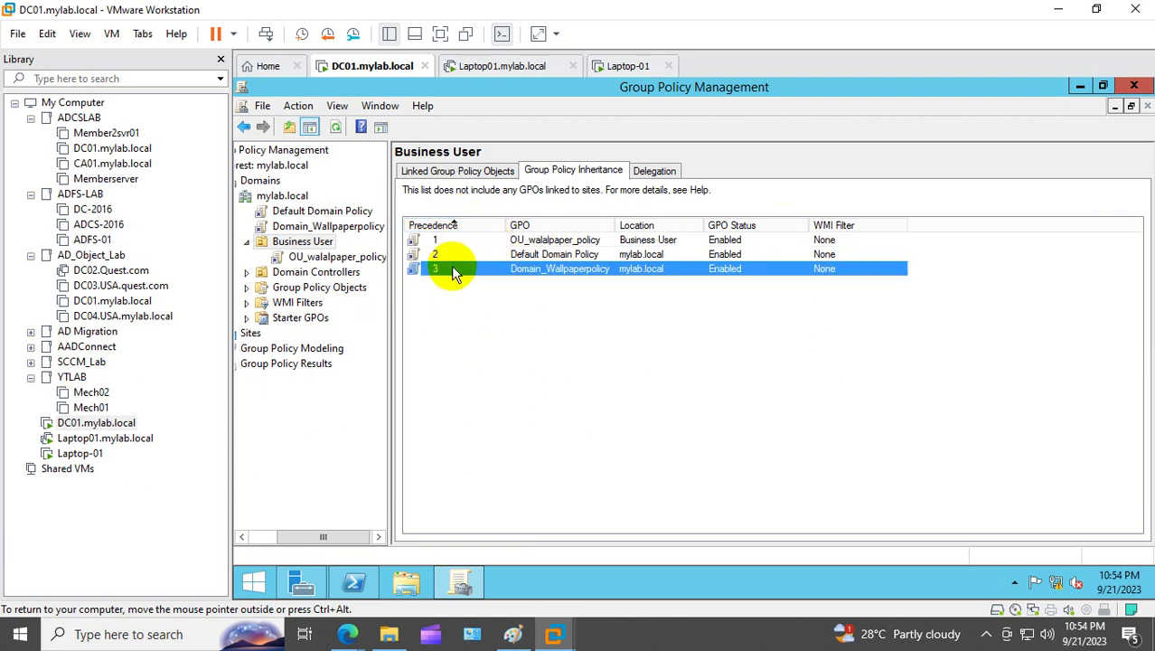
# Step: Create a new GPO named 'test' linked to the Business User OU
pyautogui.rightClick(311, 244)
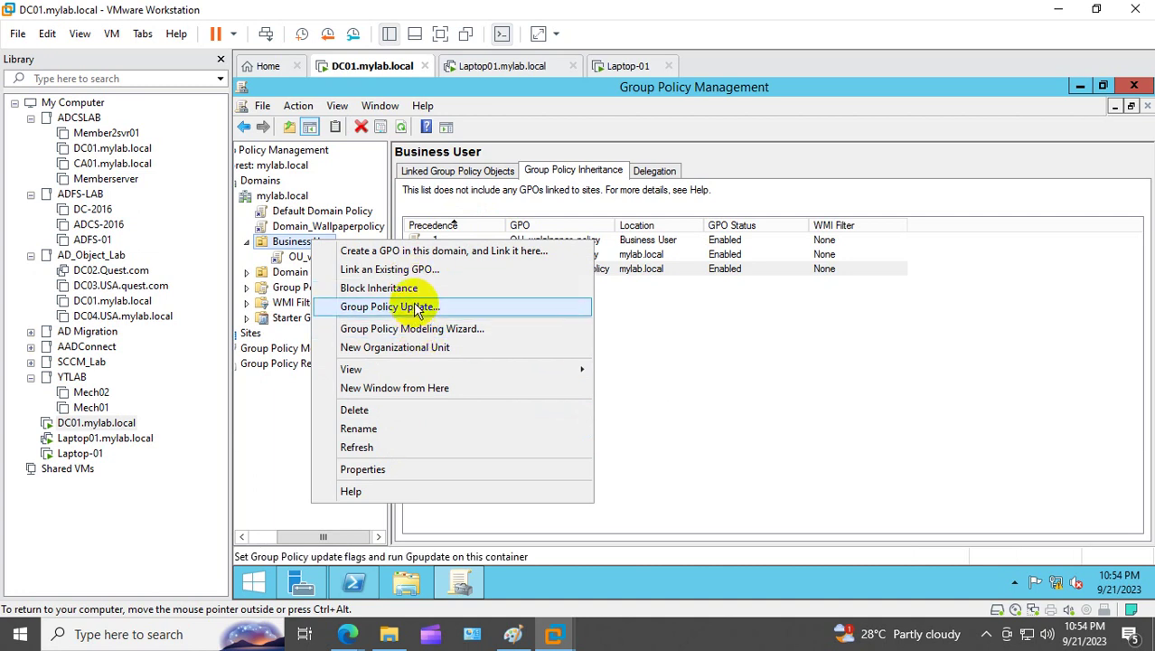
pyautogui.click(404, 255)
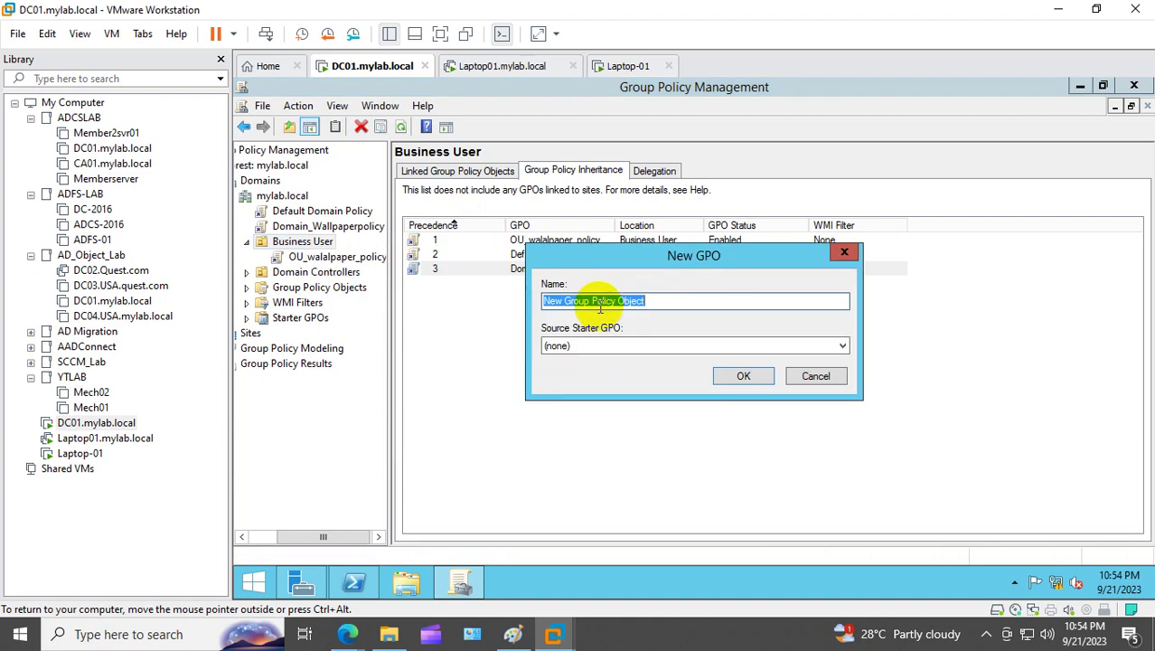
pyautogui.write('test')
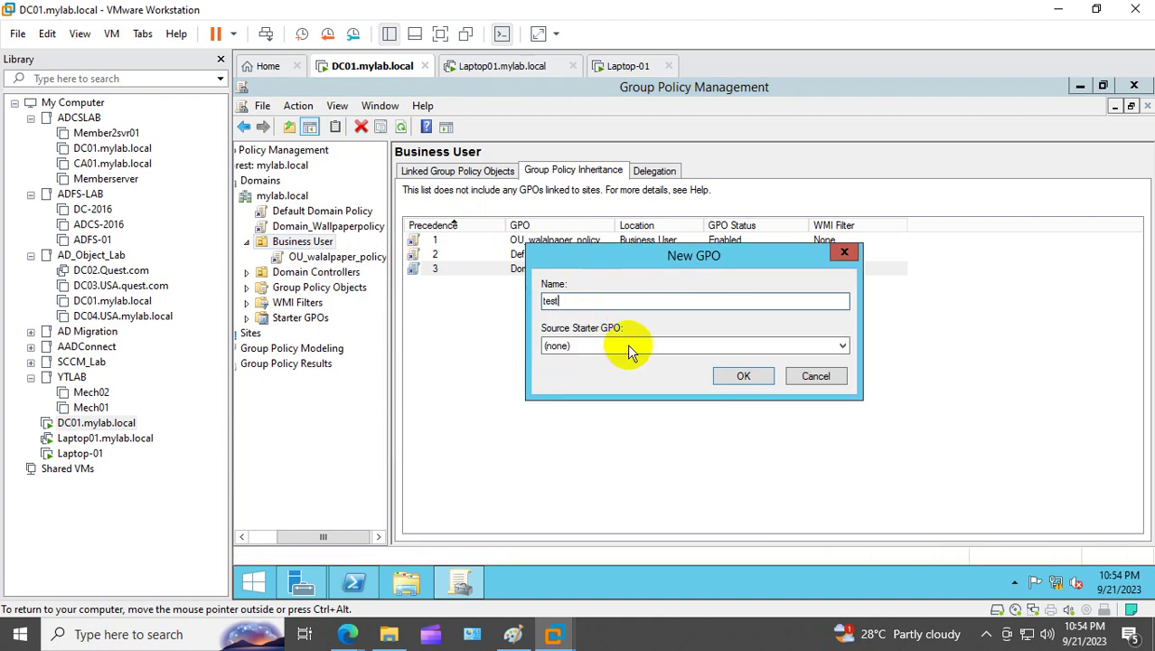
pyautogui.click(742, 374)
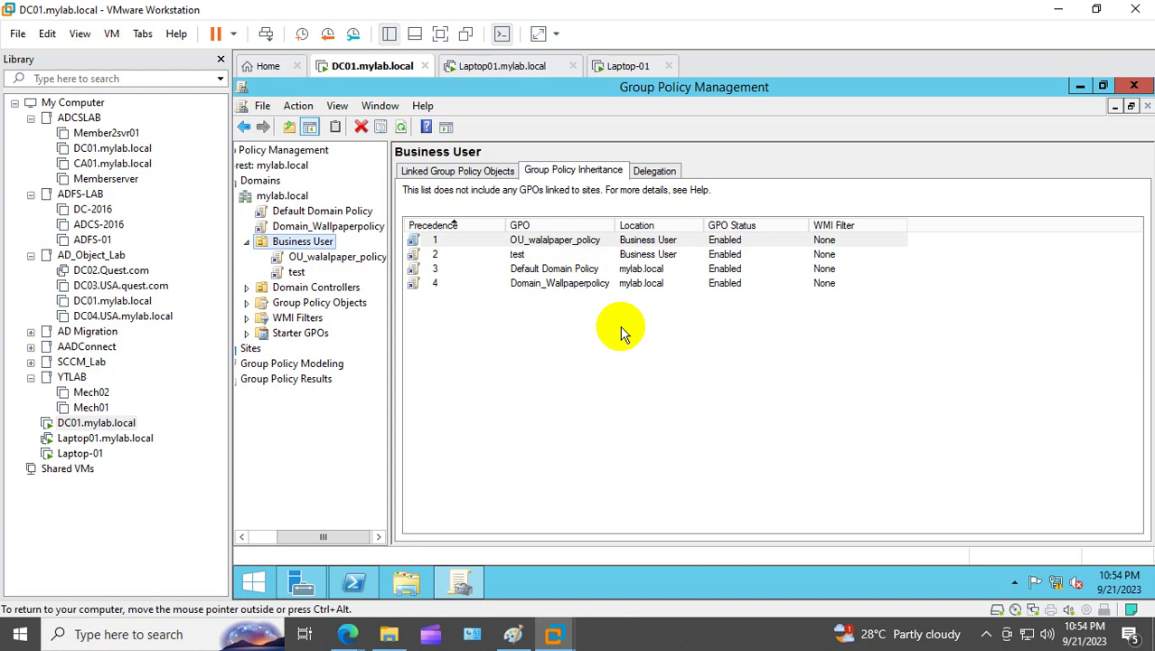
pyautogui.click(442, 256)
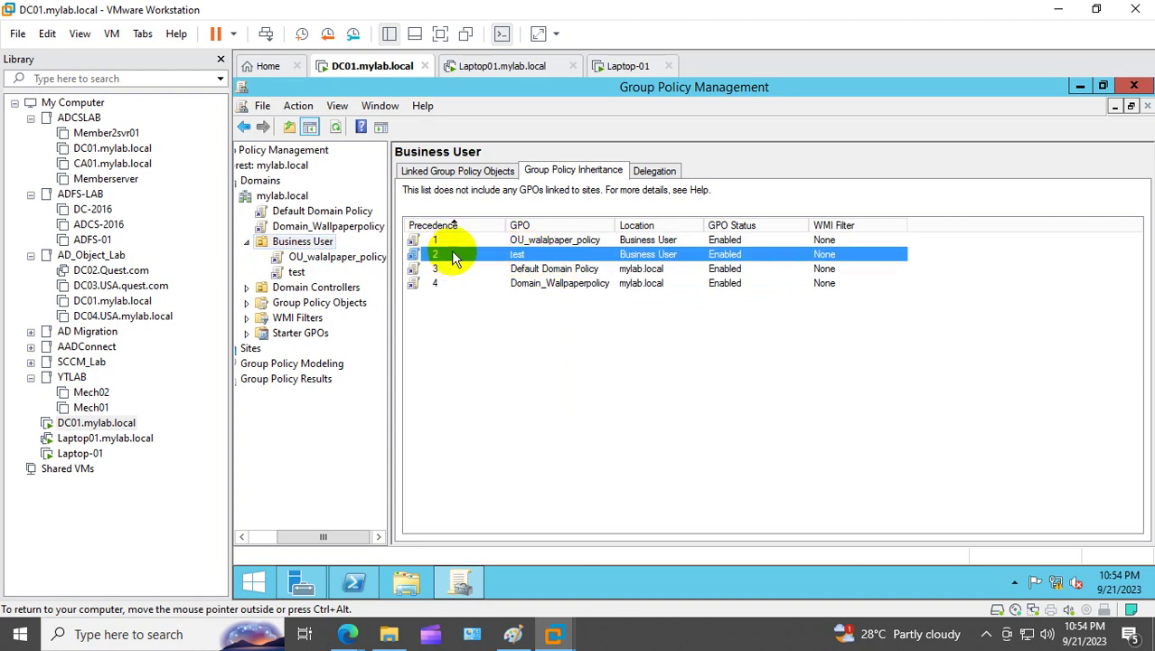
pyautogui.click(535, 241)
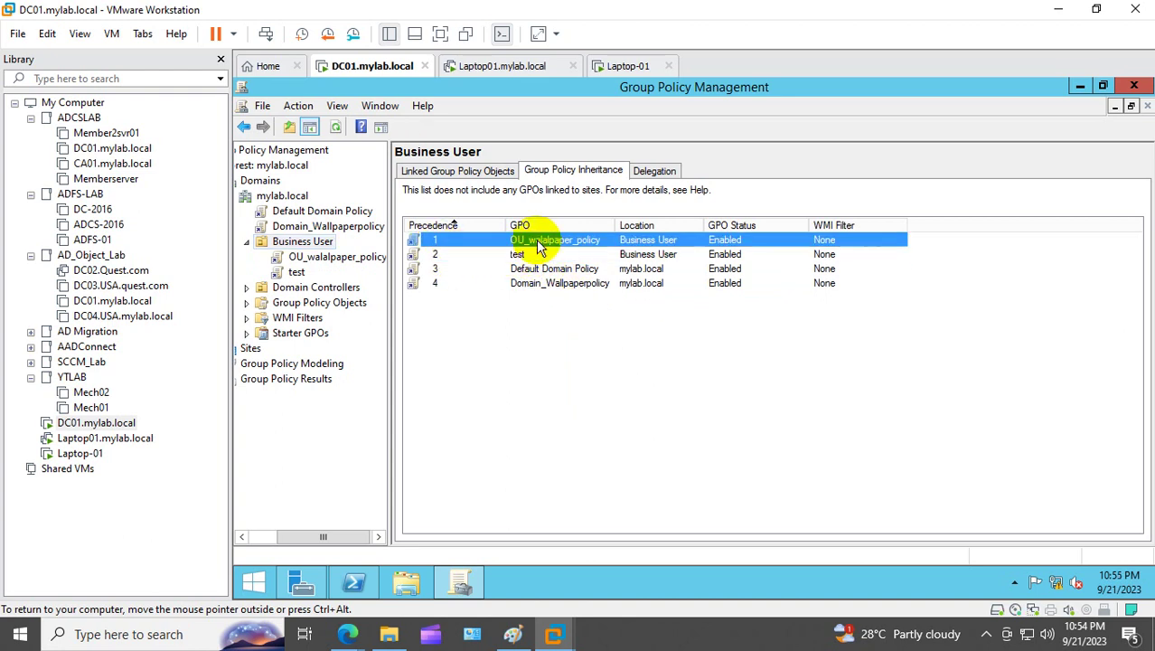
pyautogui.click(536, 256)
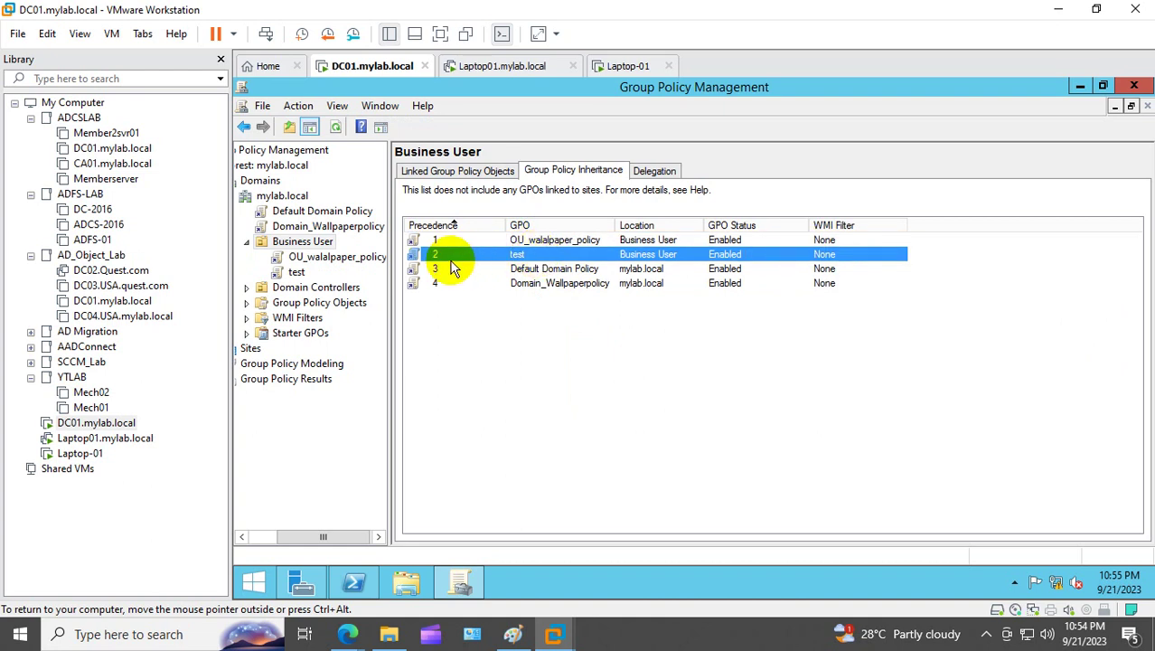
pyautogui.click(476, 282)
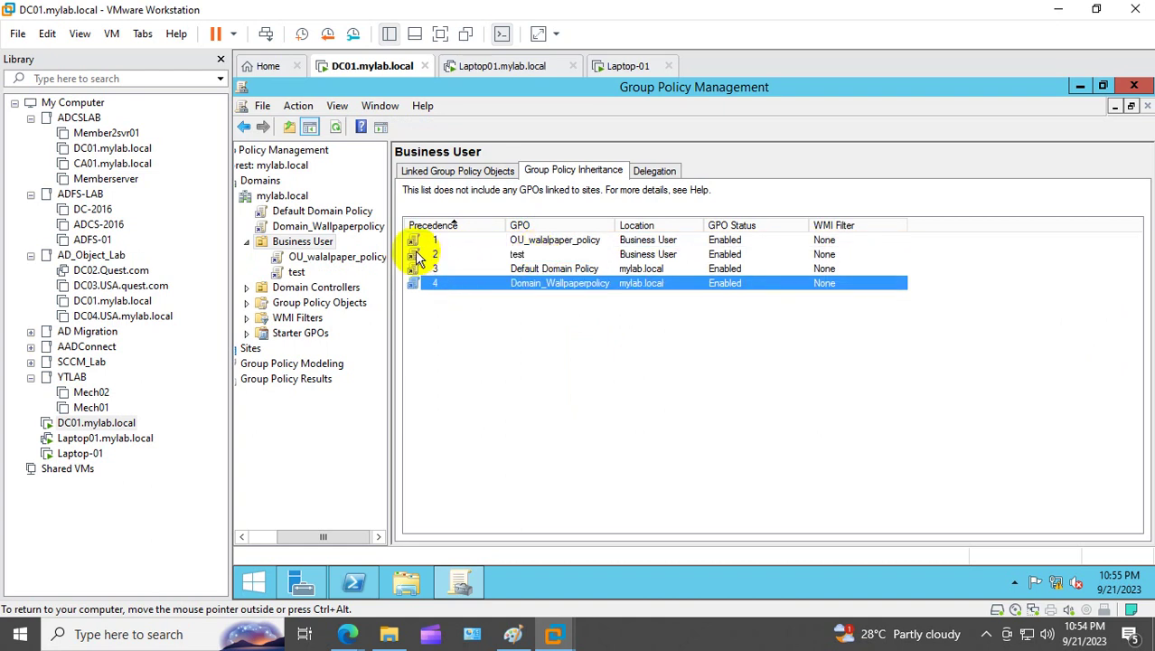
pyautogui.click(428, 256)
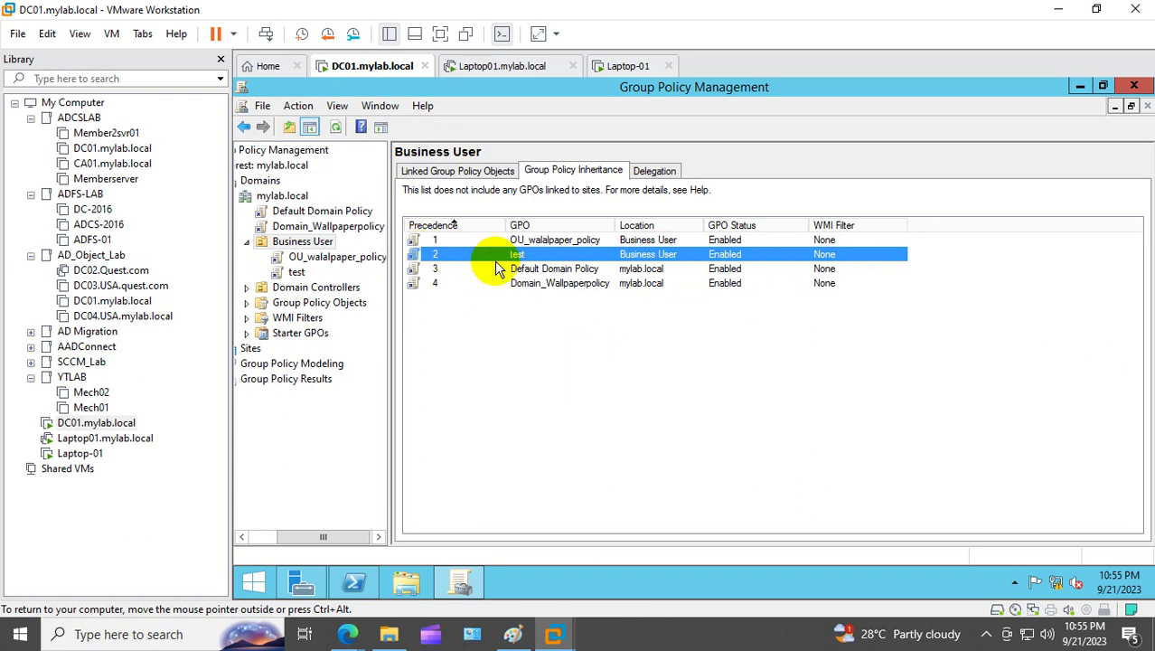
pyautogui.click(297, 272)
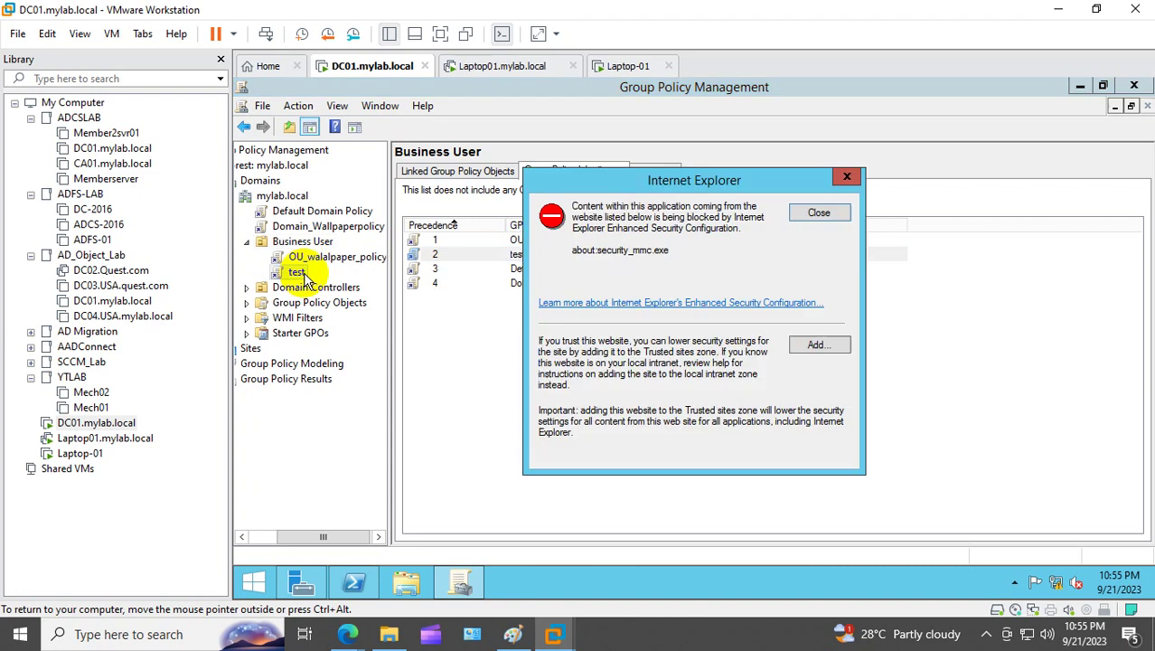
pyautogui.click(816, 212)
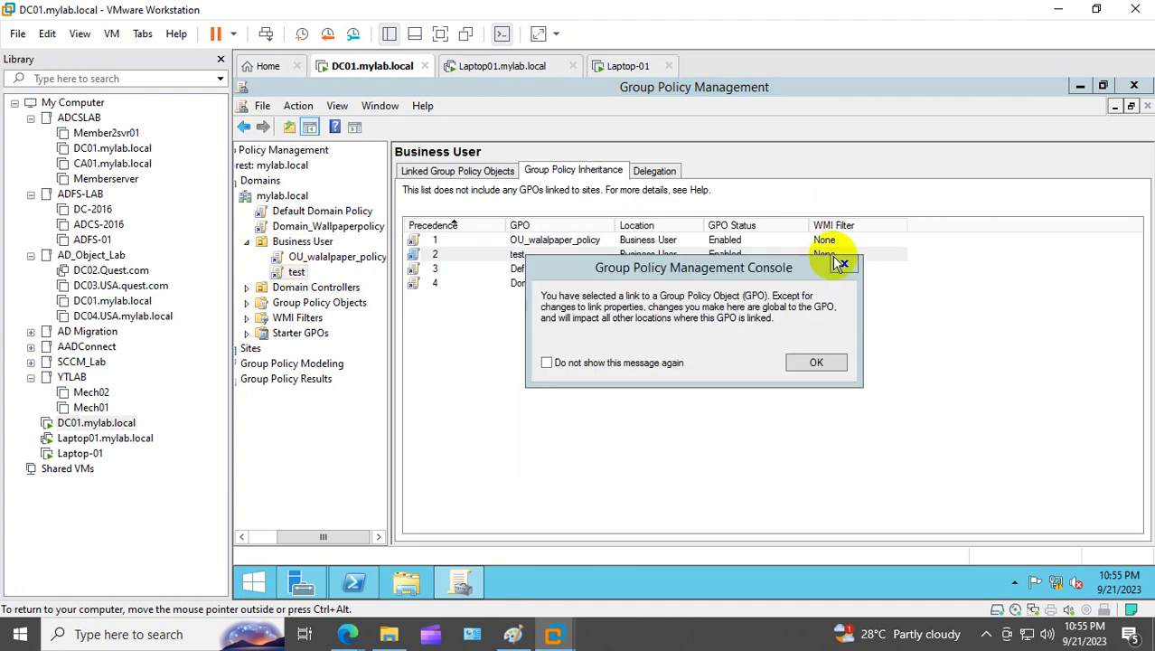
pyautogui.click(840, 262)
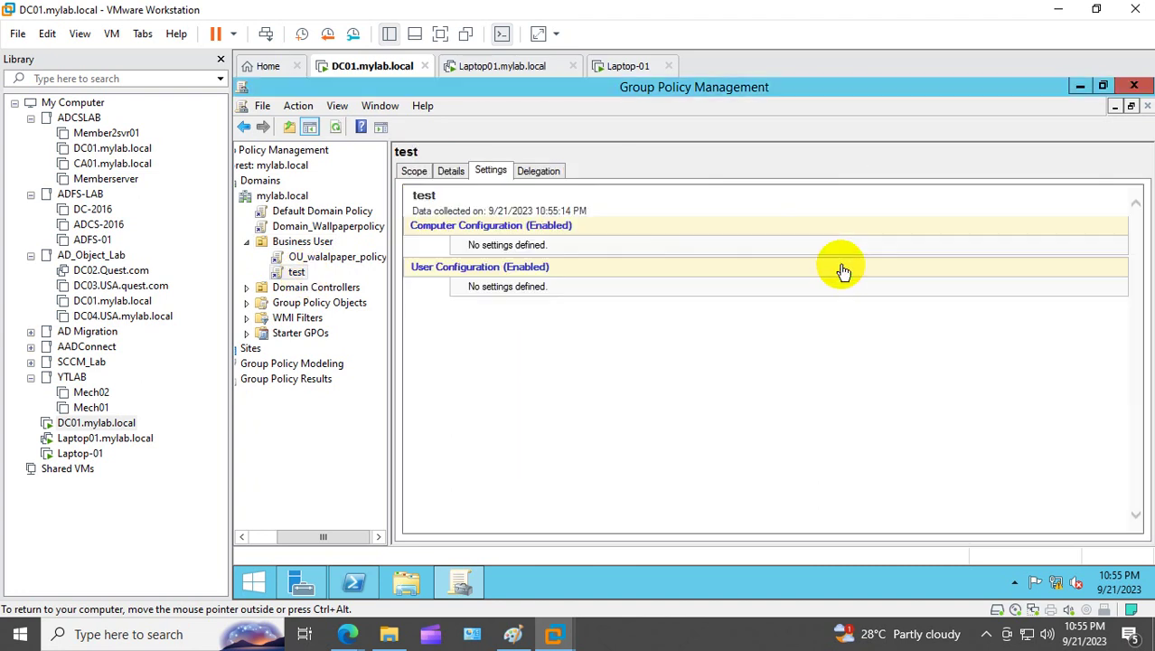
pyautogui.click(311, 242)
pyautogui.click(518, 257)
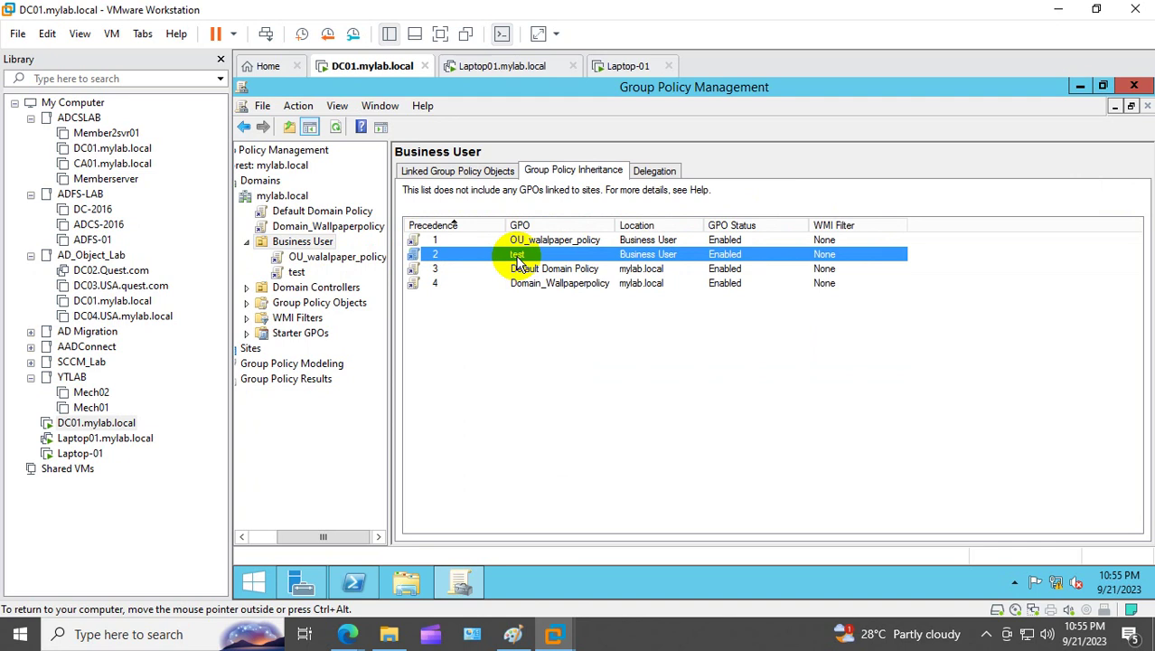
pyautogui.click(423, 239)
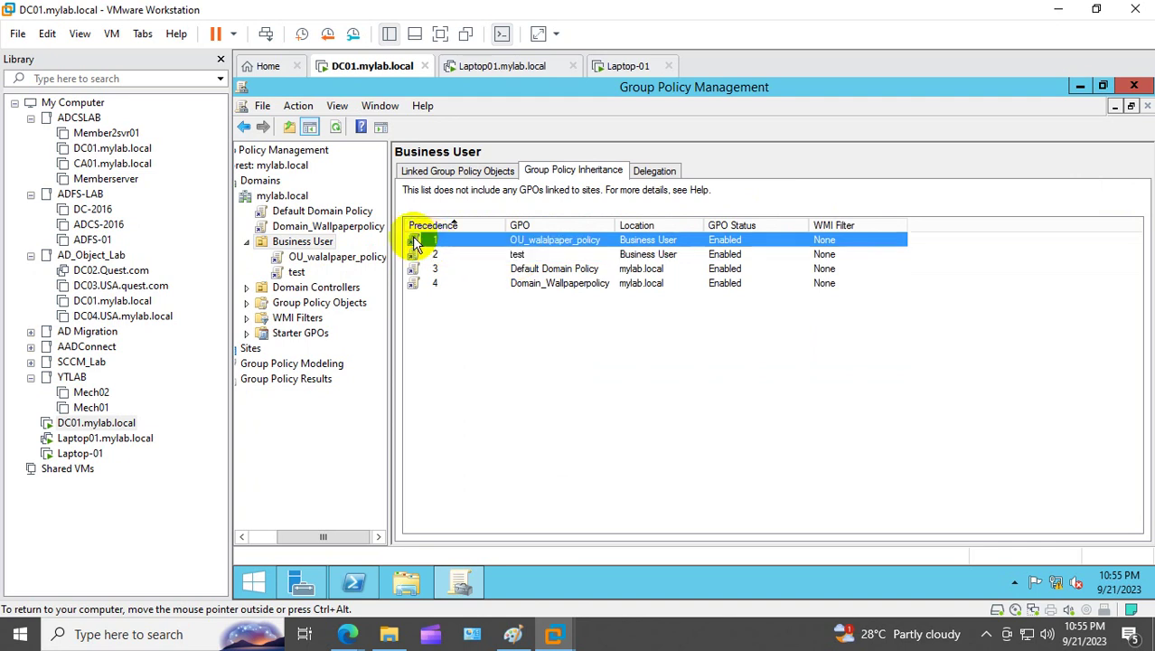
pyautogui.click(810, 257)
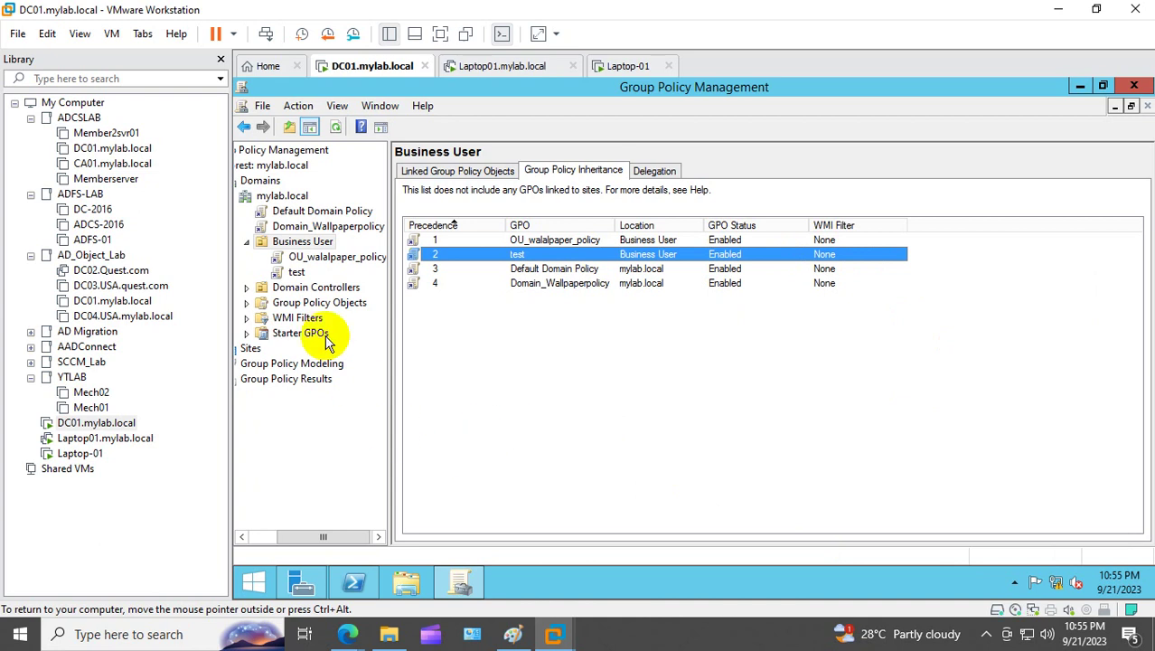
# Step: Rename the test GPO link to OU2walapaper
pyautogui.rightClick(301, 276)
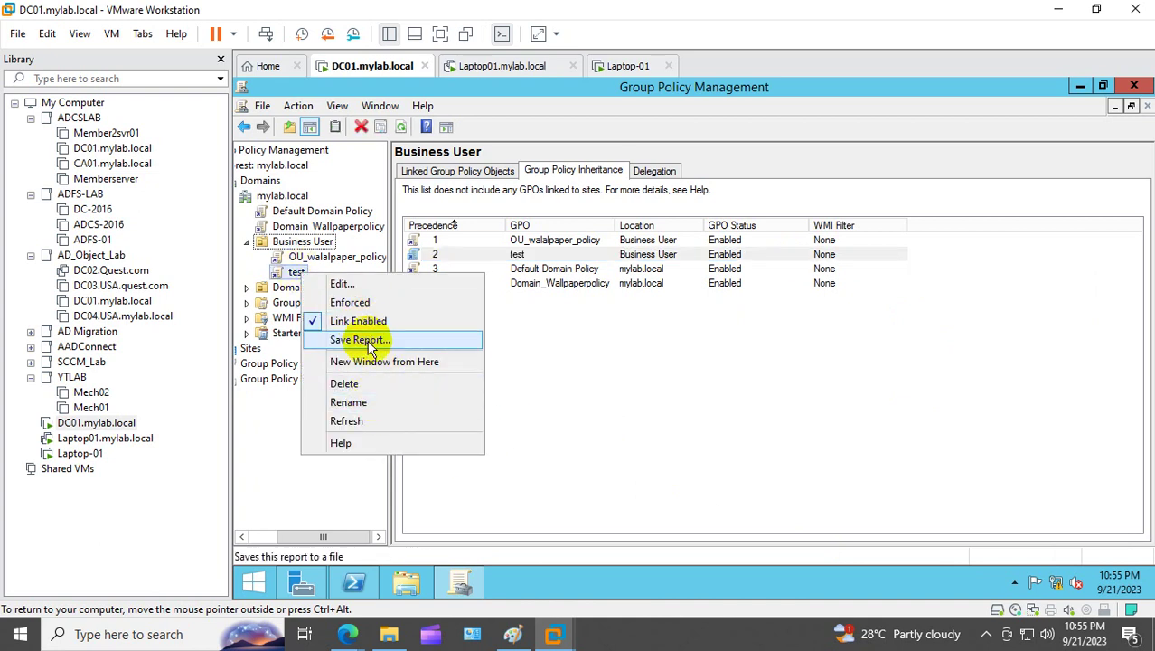
pyautogui.click(364, 403)
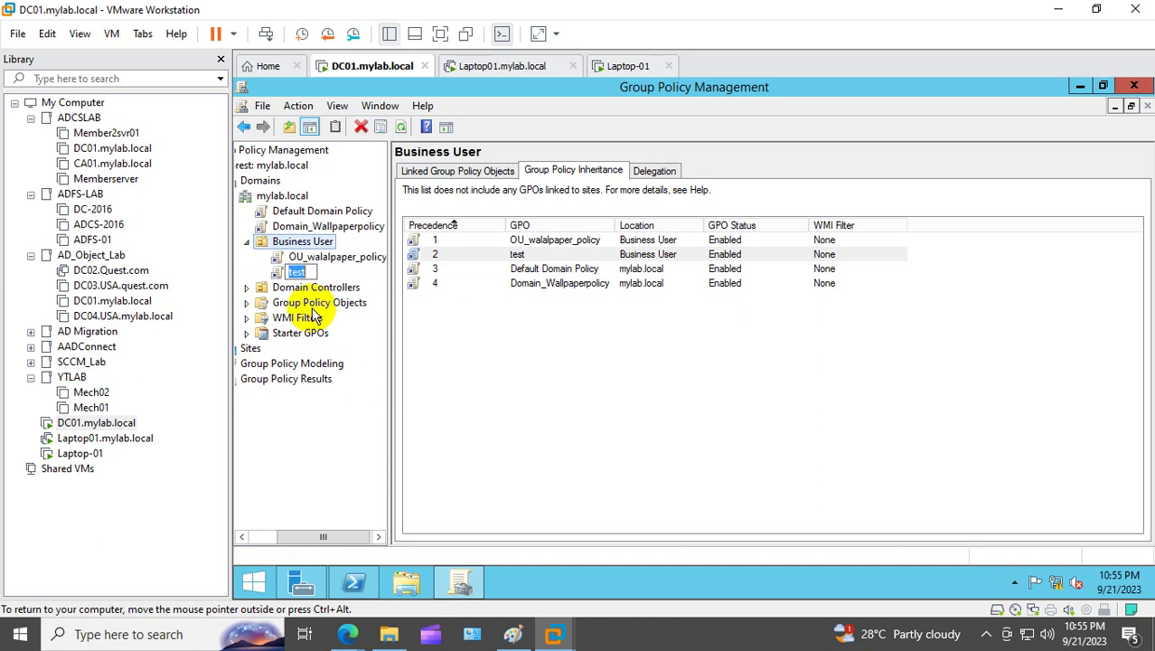
pyautogui.write('OU2walapaper')
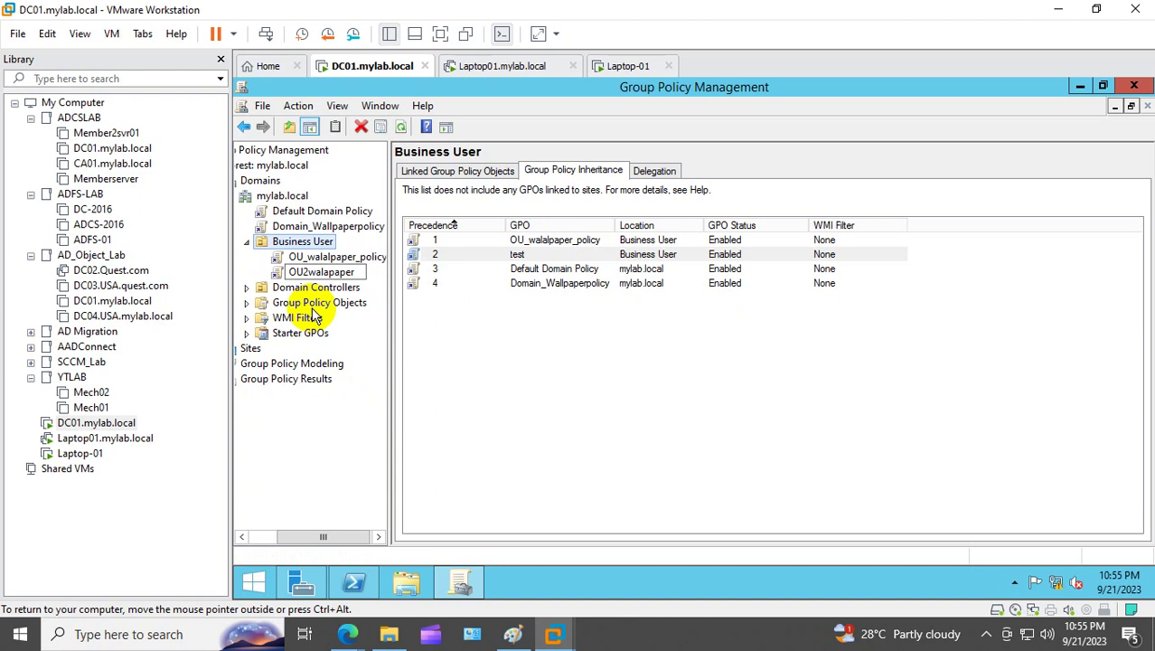
pyautogui.click(511, 378)
# Step: Open the OU2walapaper policy in the Group Policy Management Editor
pyautogui.click(352, 277)
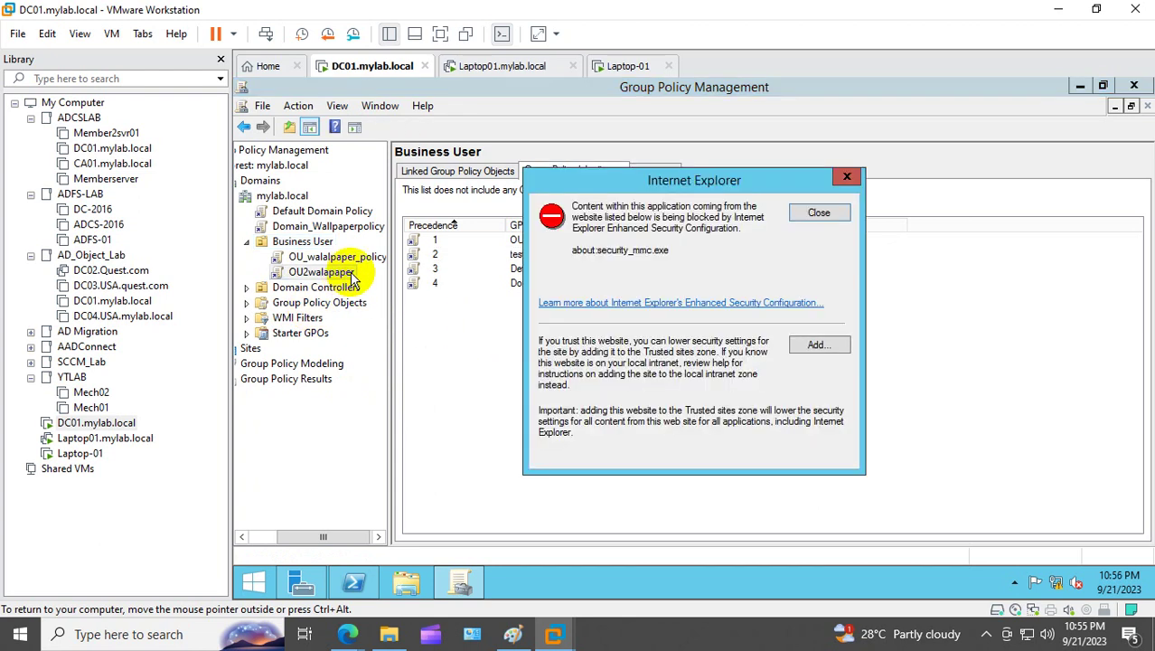
pyautogui.click(818, 213)
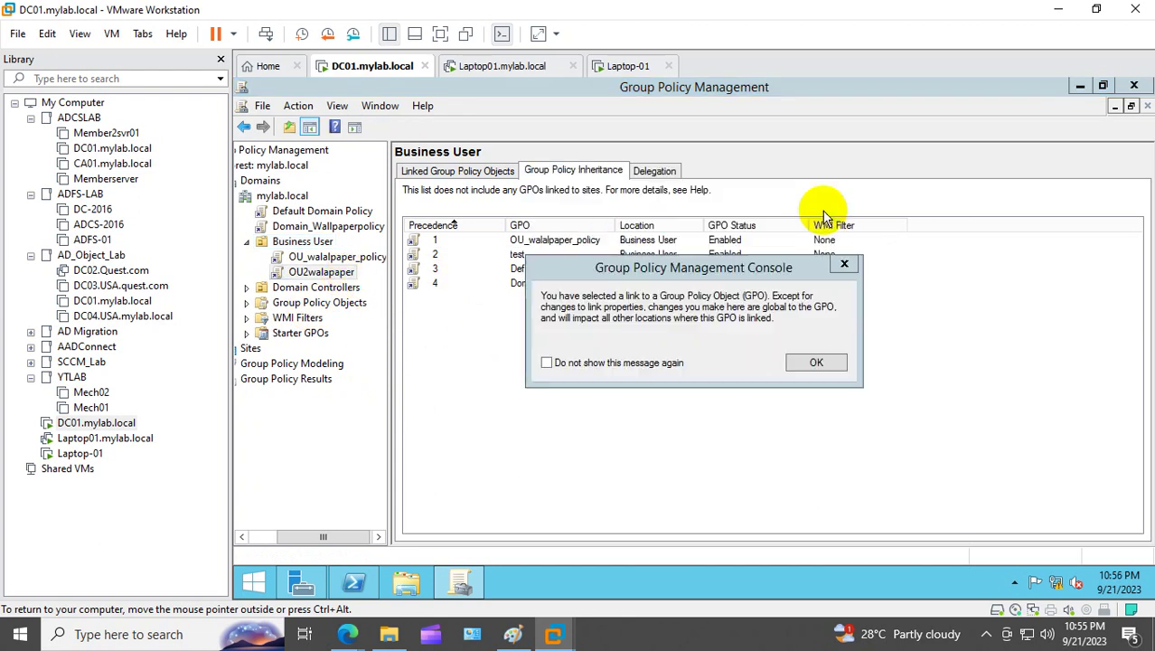
pyautogui.click(844, 264)
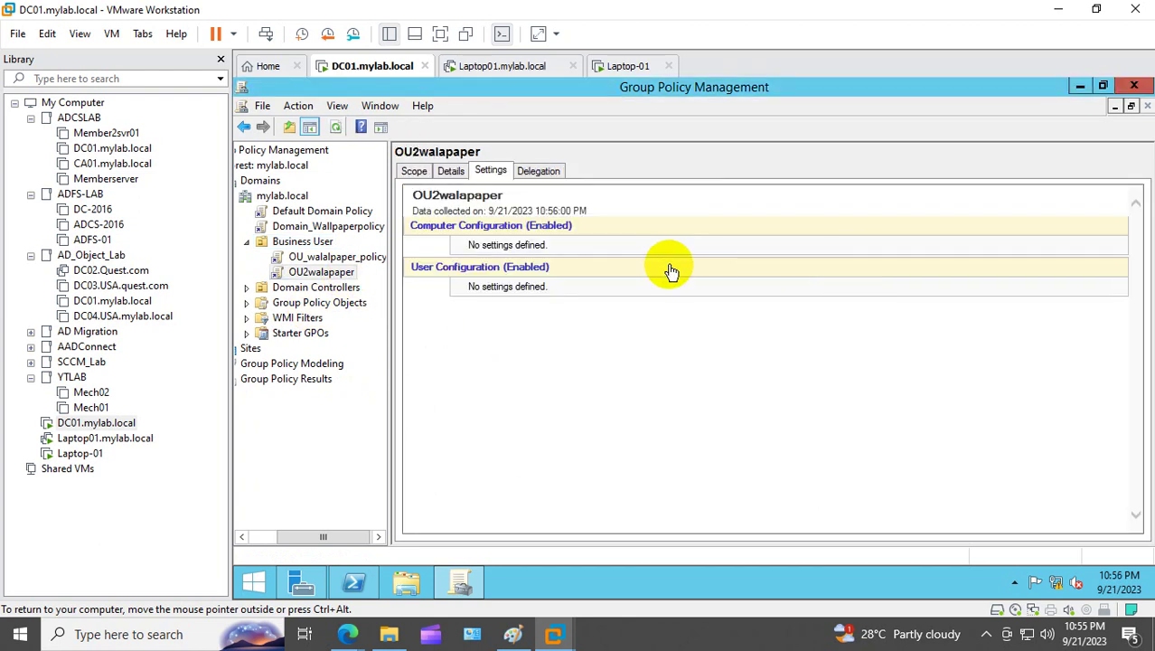
pyautogui.rightClick(584, 311)
pyautogui.click(639, 327)
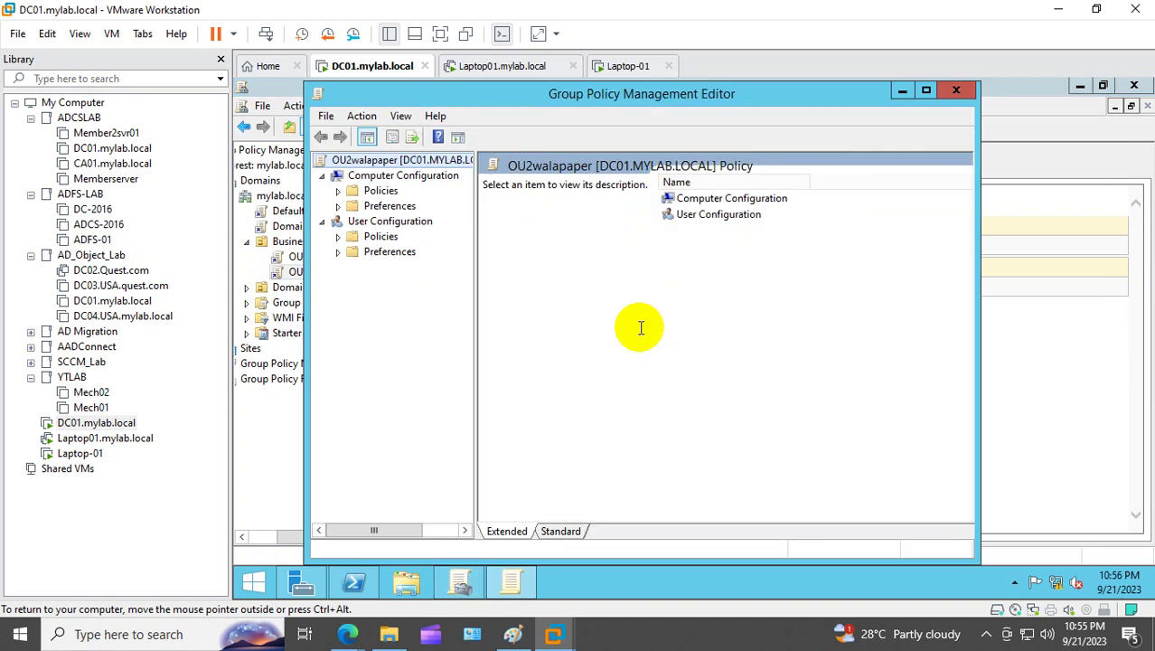
# Step: Set Enable Active Desktop to Enabled under User Configuration > Administrative Templates > Desktop > Desktop
pyautogui.click(338, 236)
pyautogui.click(354, 282)
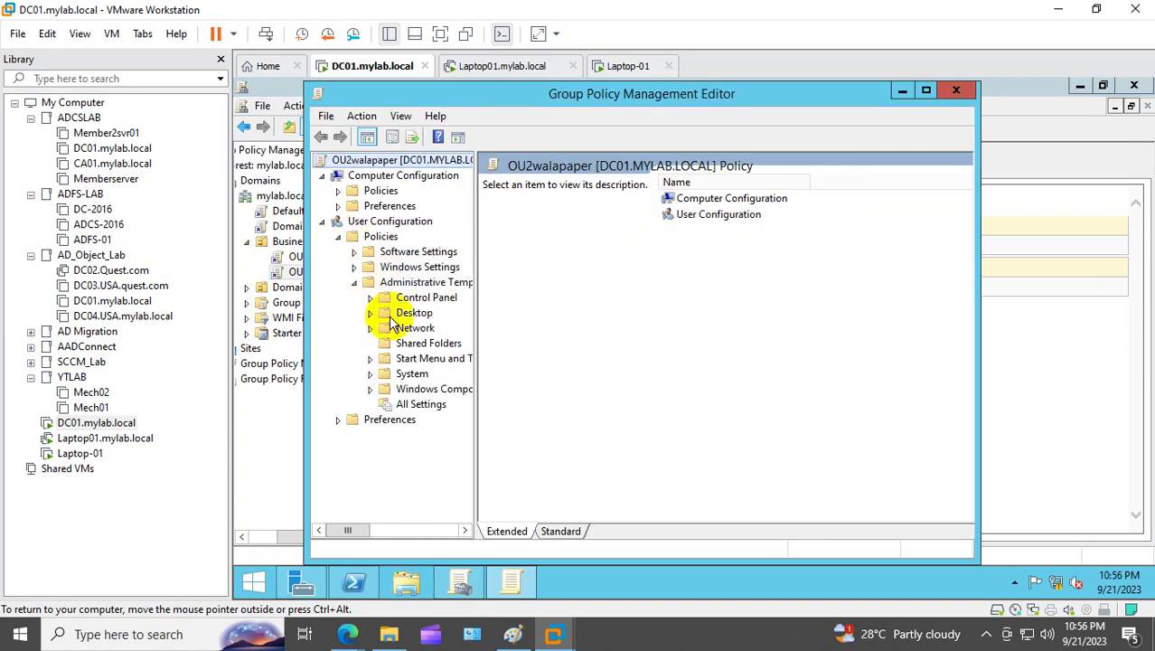
pyautogui.click(413, 314)
pyautogui.click(369, 312)
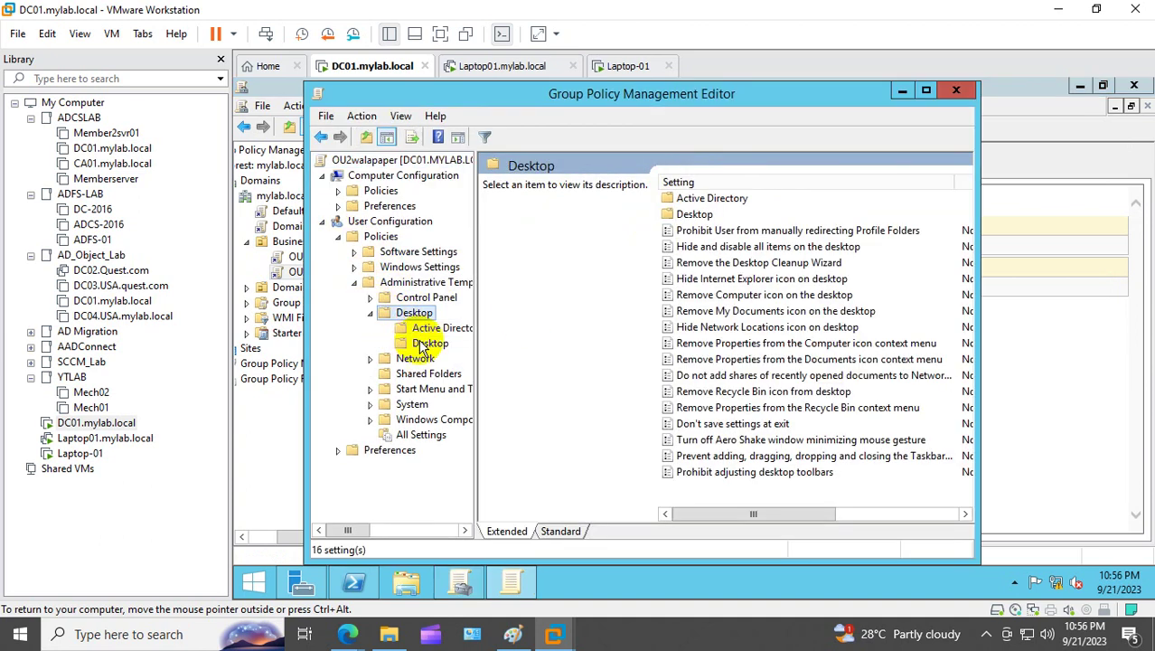
pyautogui.click(430, 343)
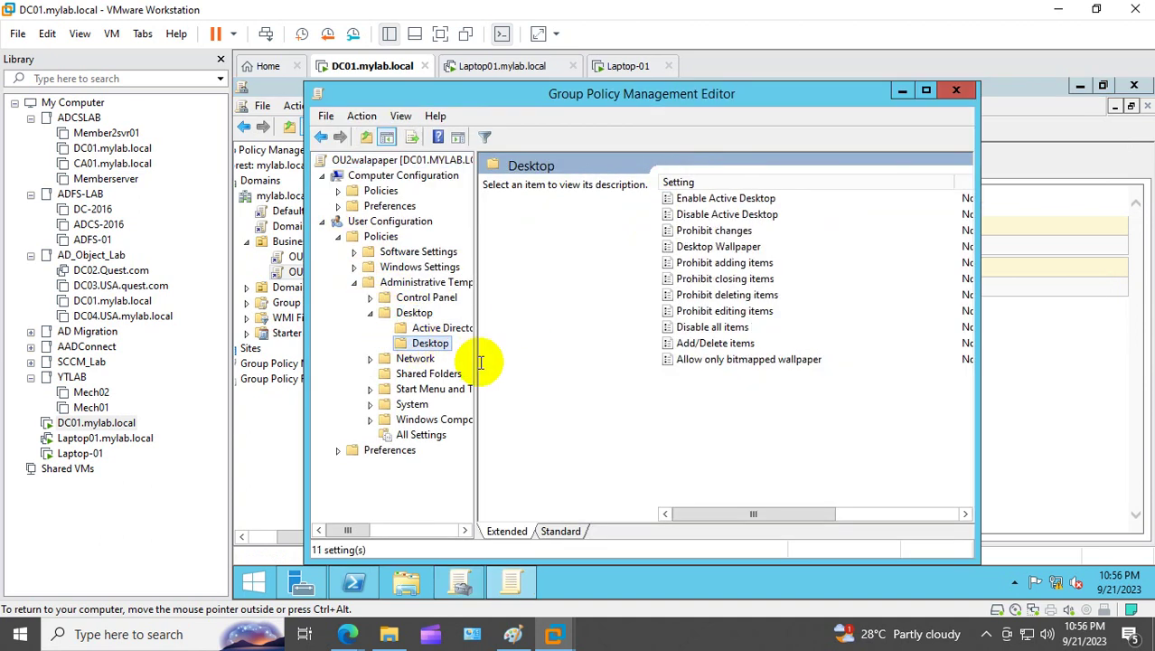
pyautogui.click(925, 89)
pyautogui.click(653, 189)
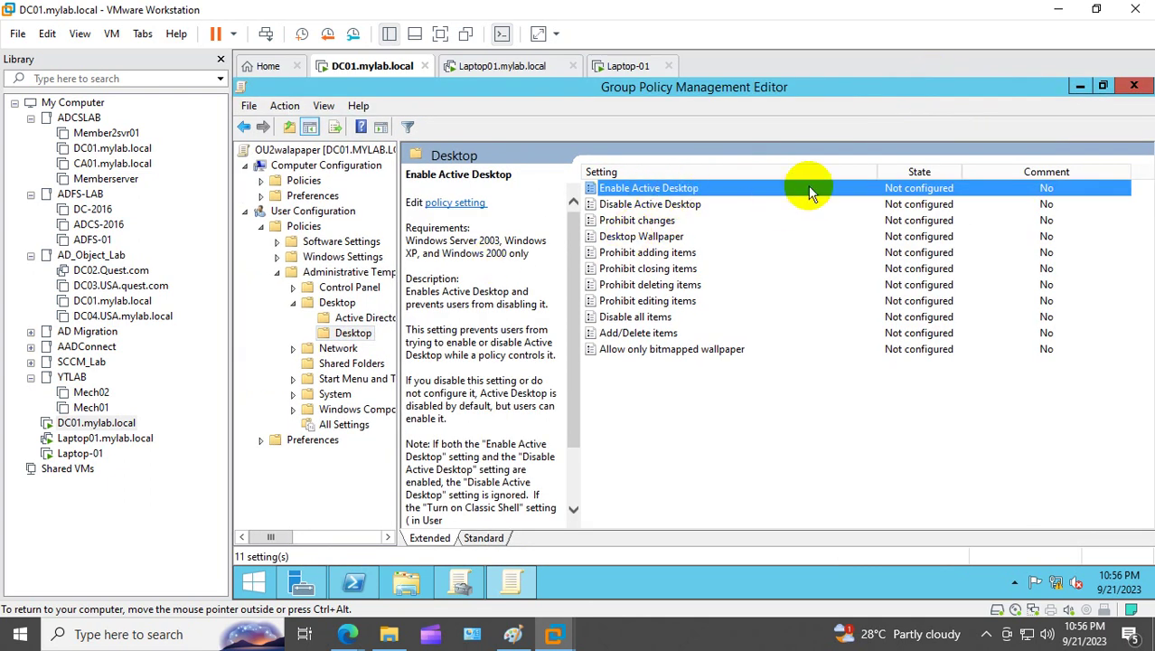
pyautogui.doubleClick(890, 190)
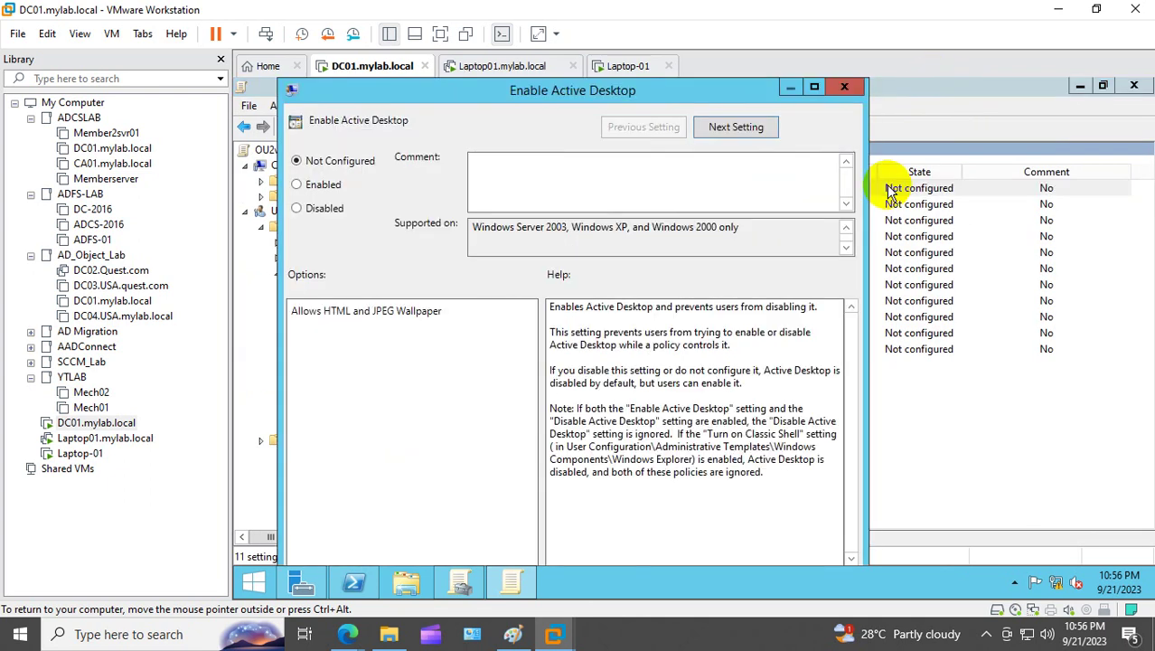
pyautogui.click(317, 184)
pyautogui.click(814, 87)
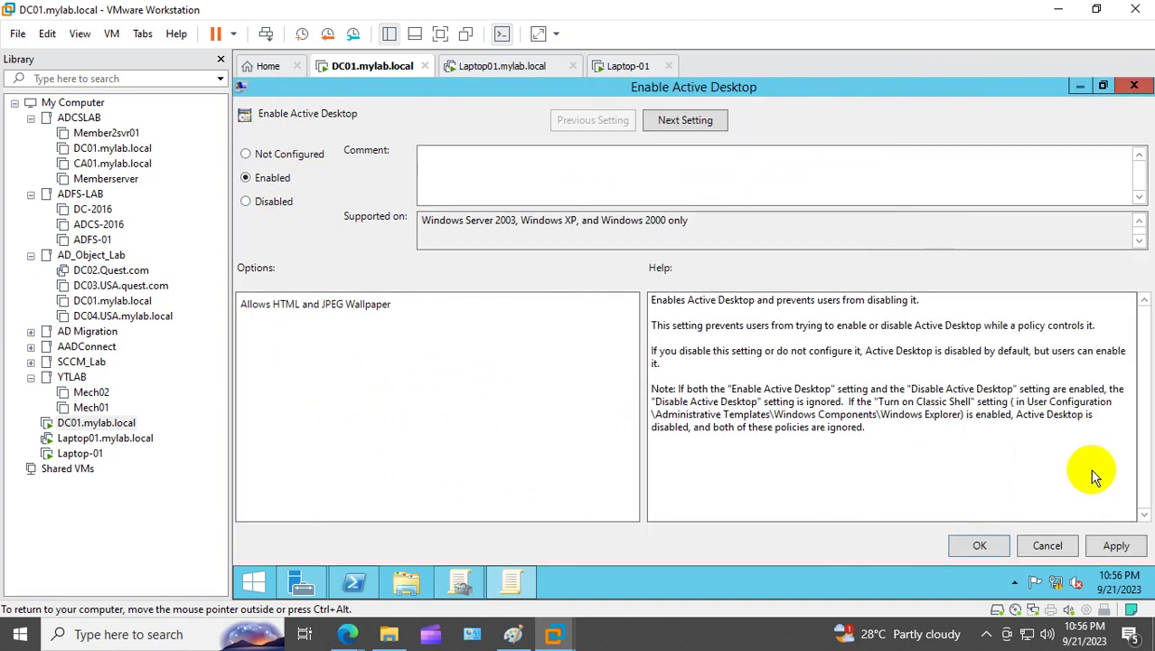
pyautogui.click(983, 544)
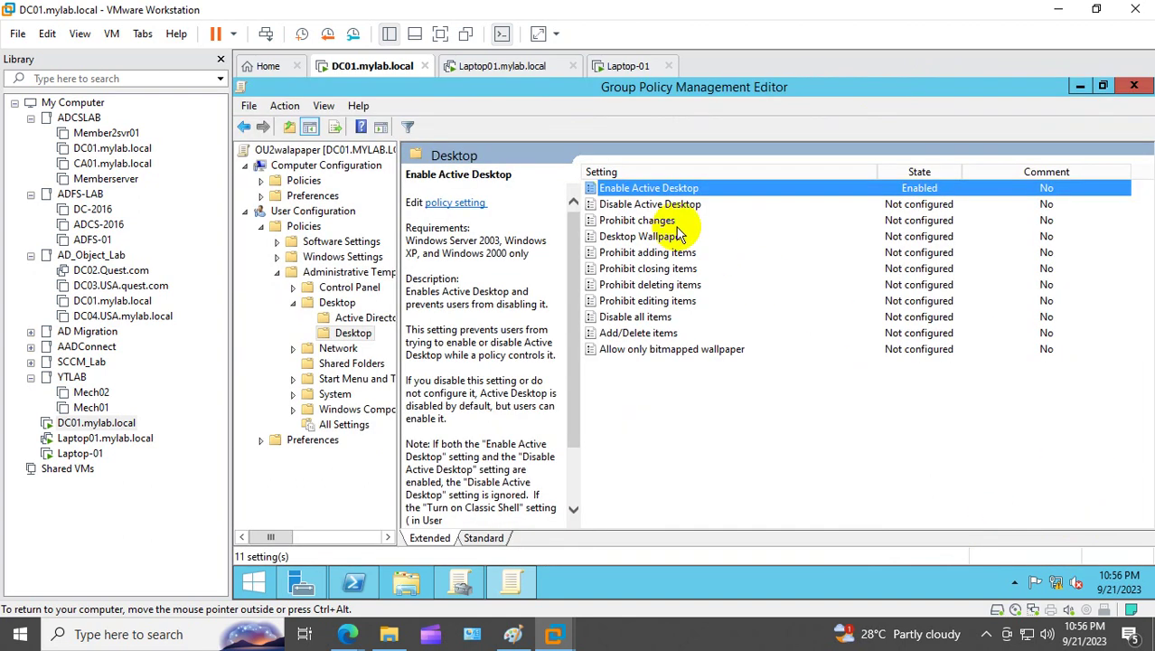
# Step: Enable the Desktop Wallpaper setting with Stretch as the wallpaper style
pyautogui.click(639, 250)
pyautogui.click(640, 236)
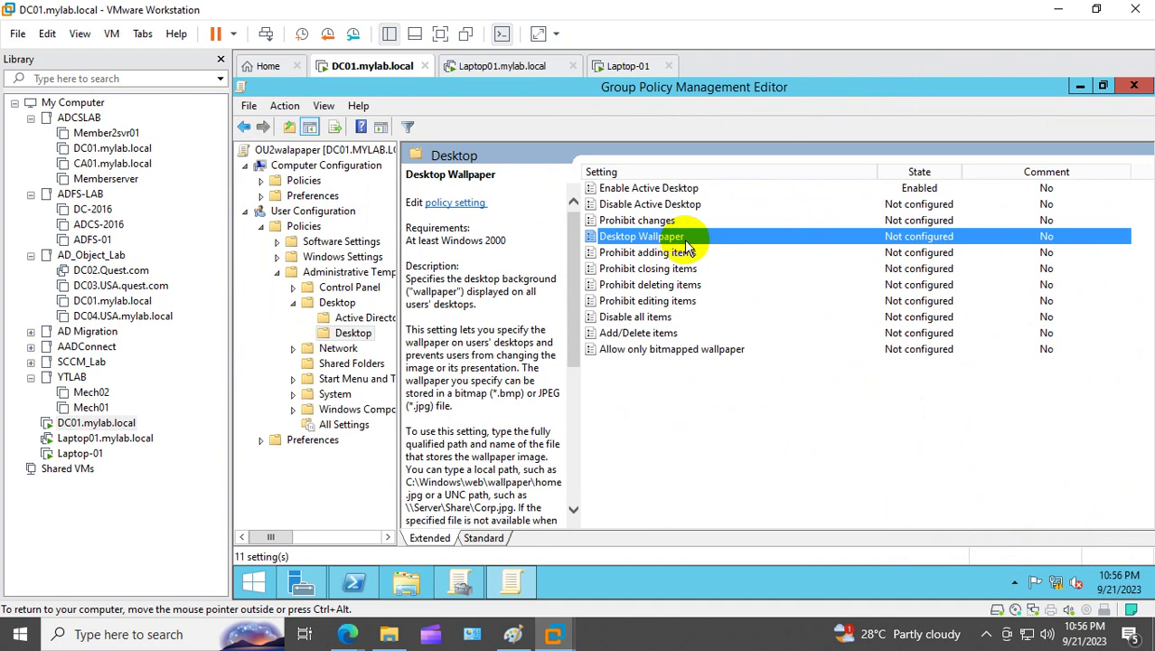
pyautogui.doubleClick(640, 236)
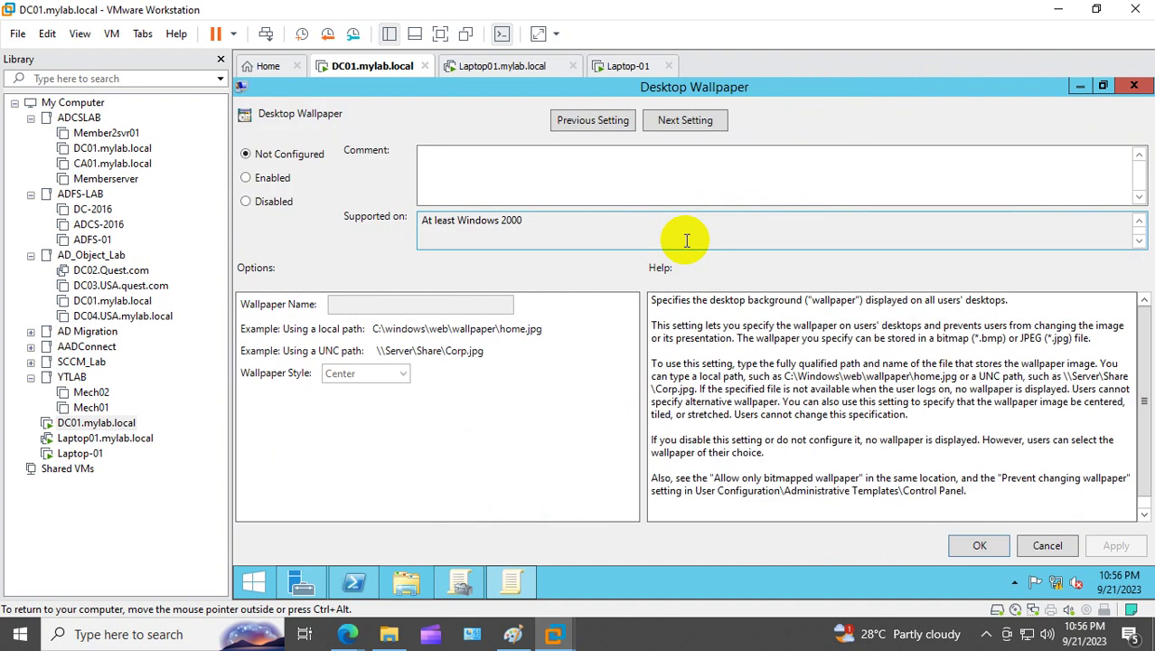
pyautogui.click(247, 177)
pyautogui.click(389, 374)
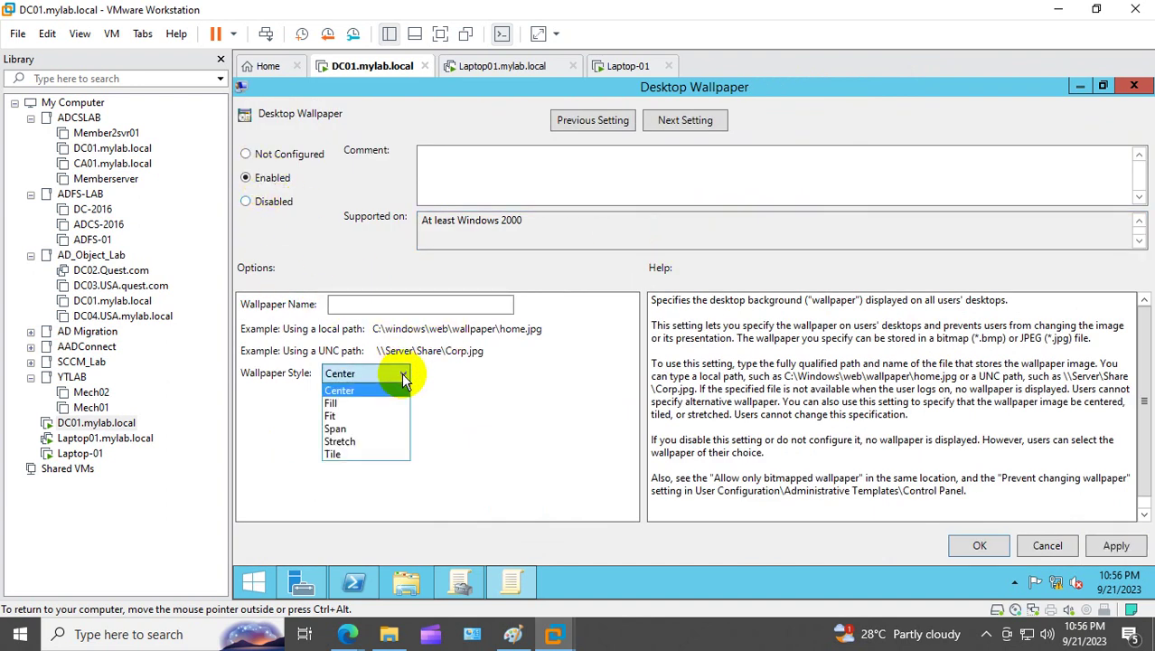
pyautogui.click(340, 441)
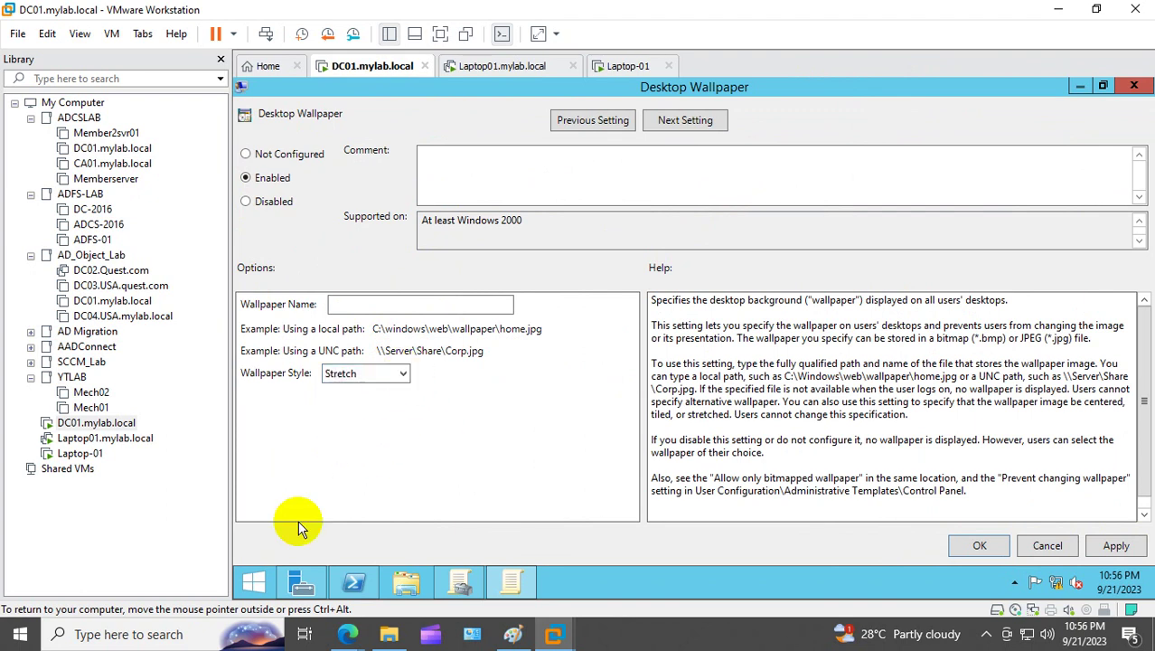
# Step: Build and copy the path \\mylab.local\NETLOGON\site.jpg using the Run box history
pyautogui.rightClick(257, 585)
pyautogui.click(312, 533)
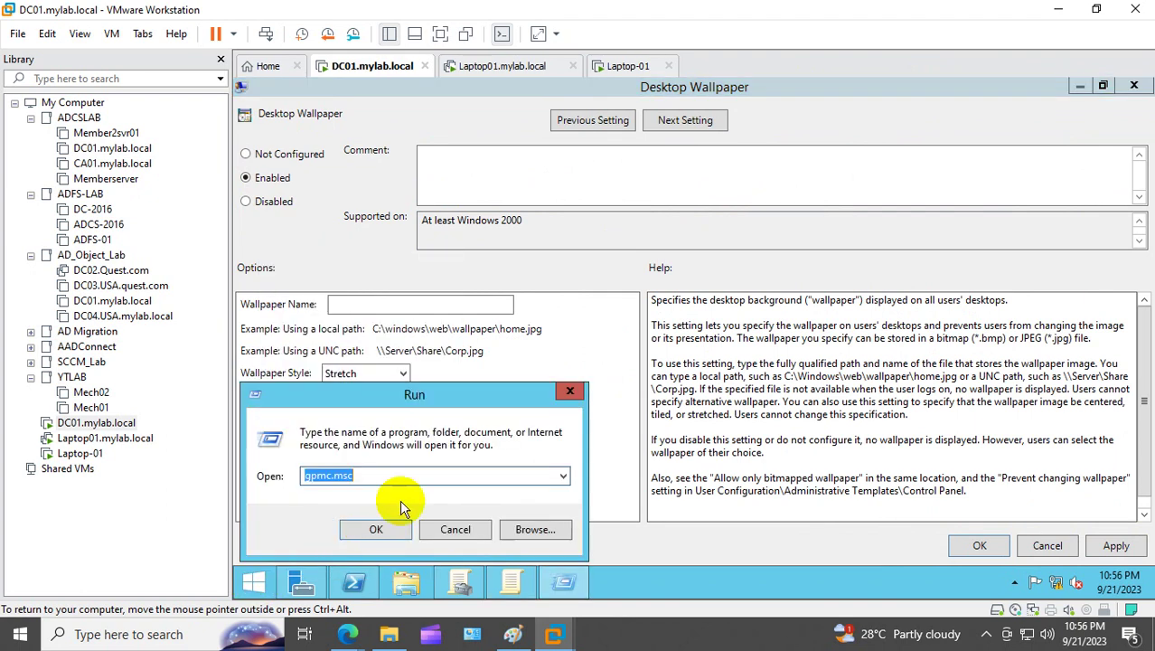
pyautogui.click(562, 476)
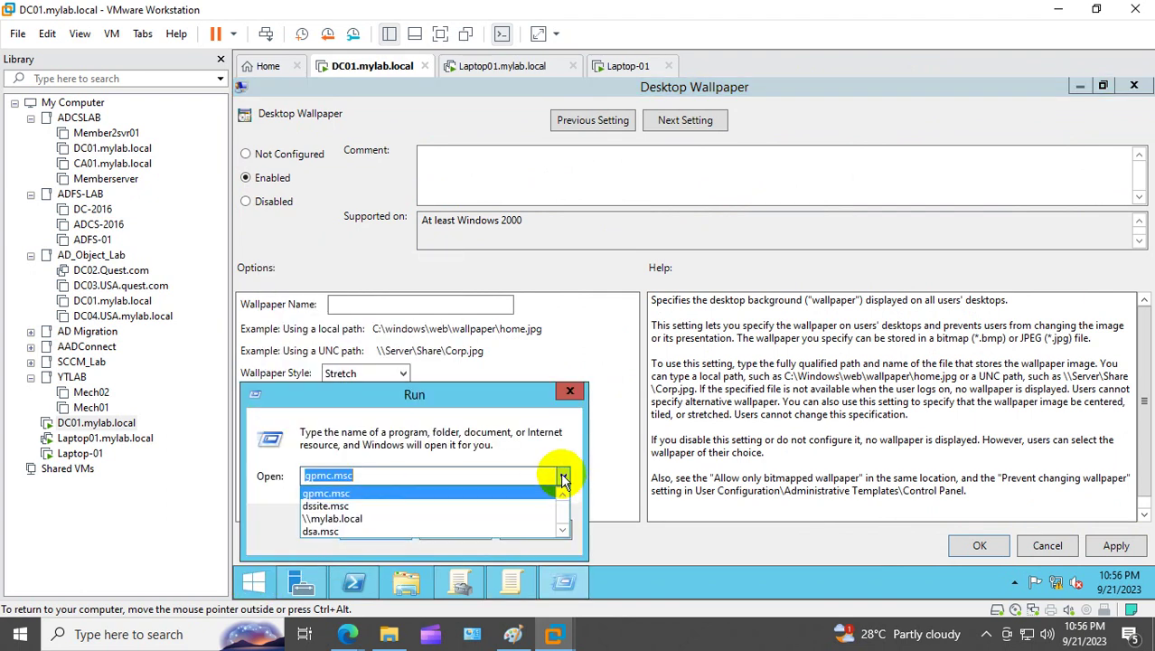
pyautogui.click(365, 520)
pyautogui.click(425, 471)
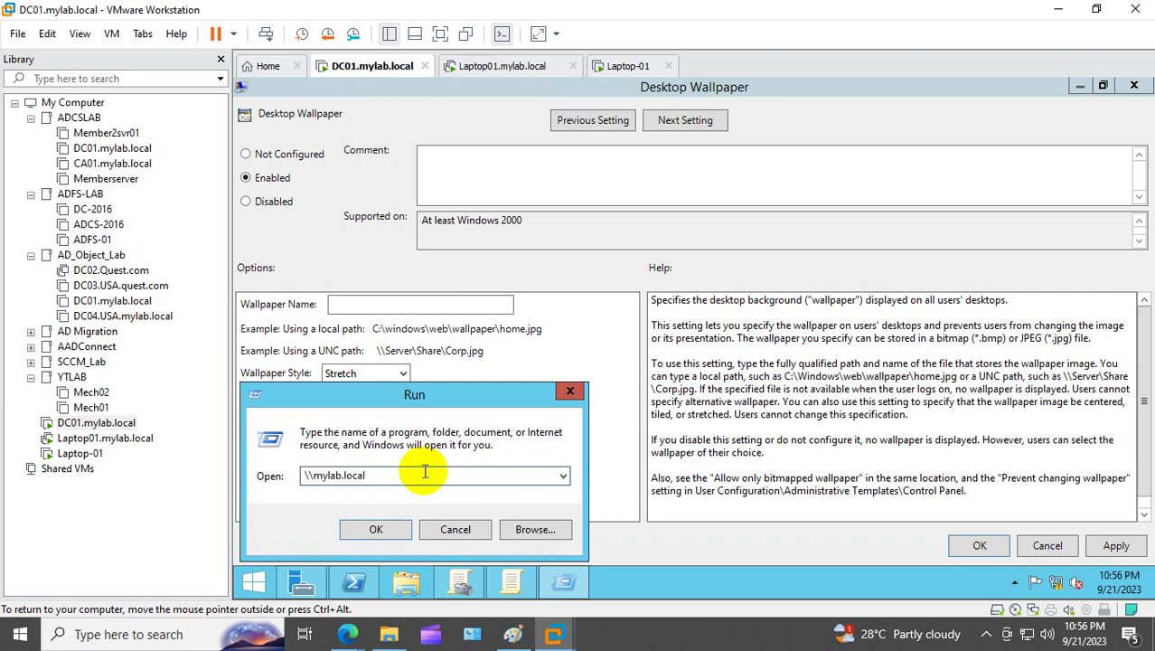
pyautogui.write('\\')
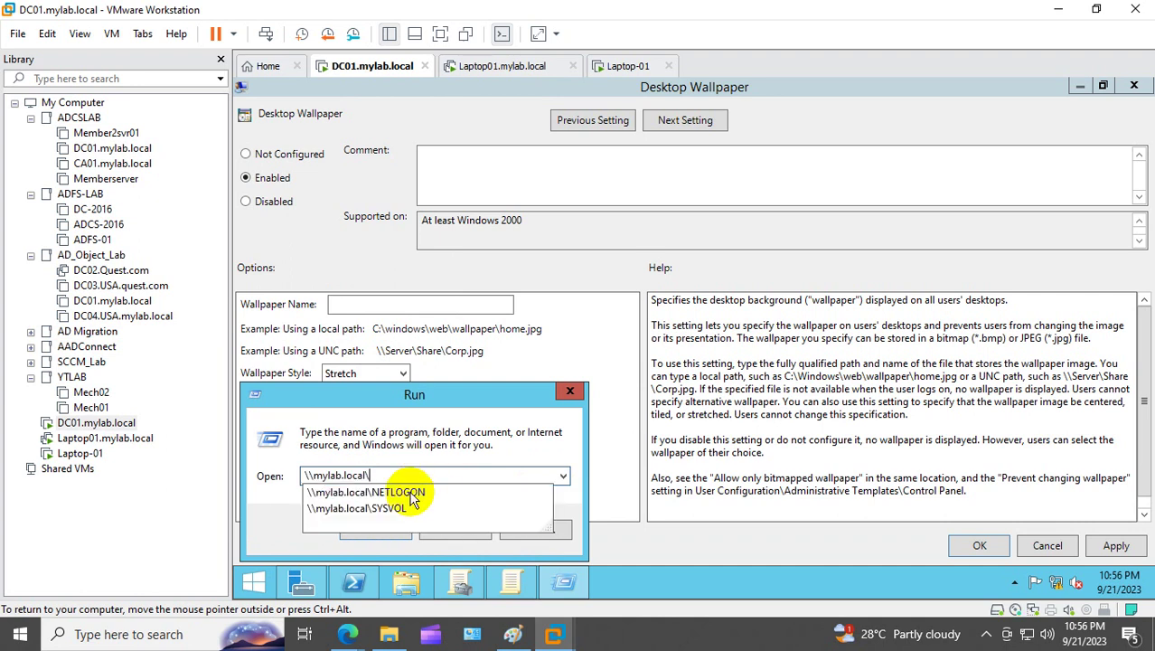
pyautogui.click(426, 508)
pyautogui.click(436, 481)
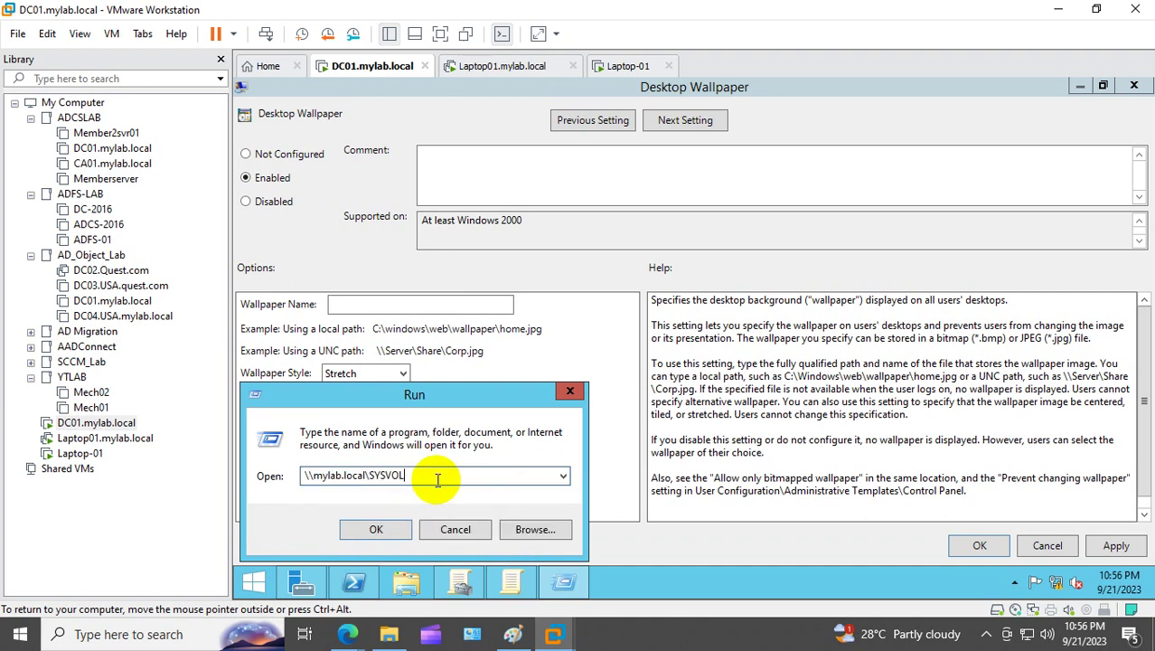
pyautogui.write('\\')
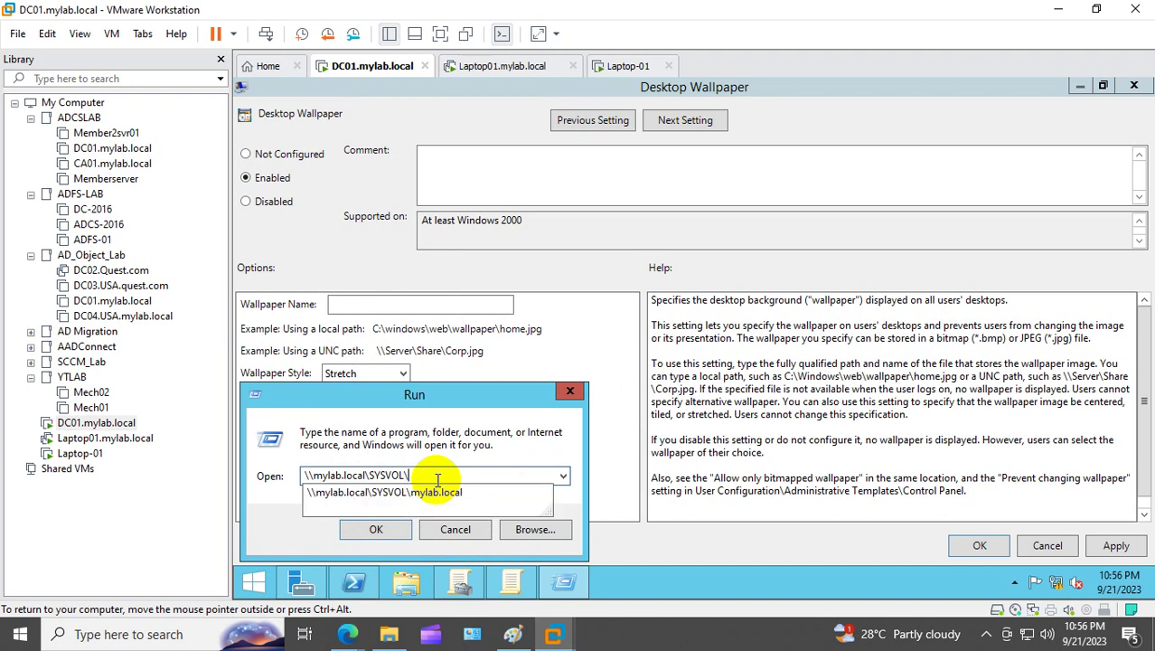
pyautogui.press('BackSpace')
pyautogui.press('BackSpace')
pyautogui.press('BackSpace')
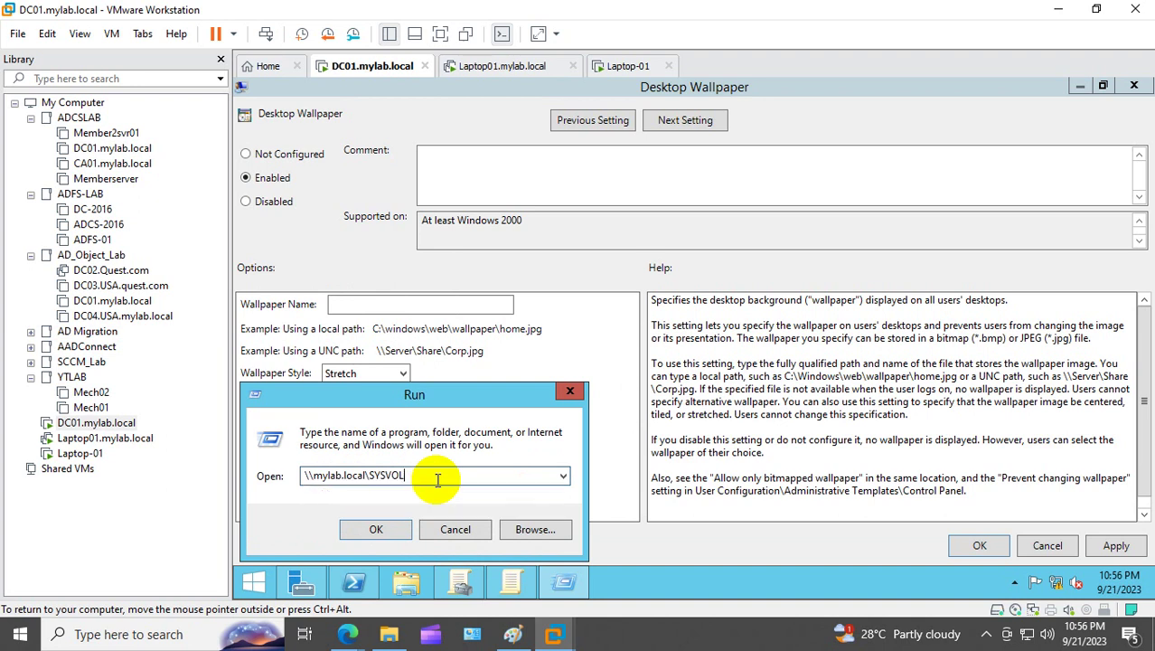
pyautogui.press('BackSpace')
pyautogui.press('BackSpace')
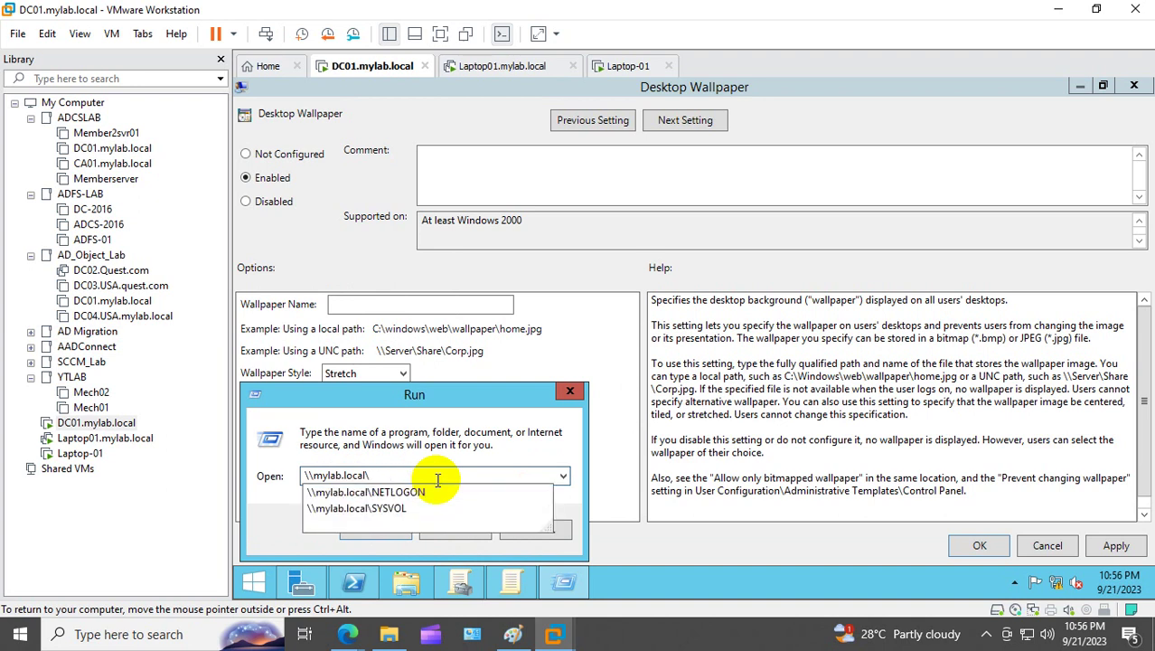
pyautogui.write('net')
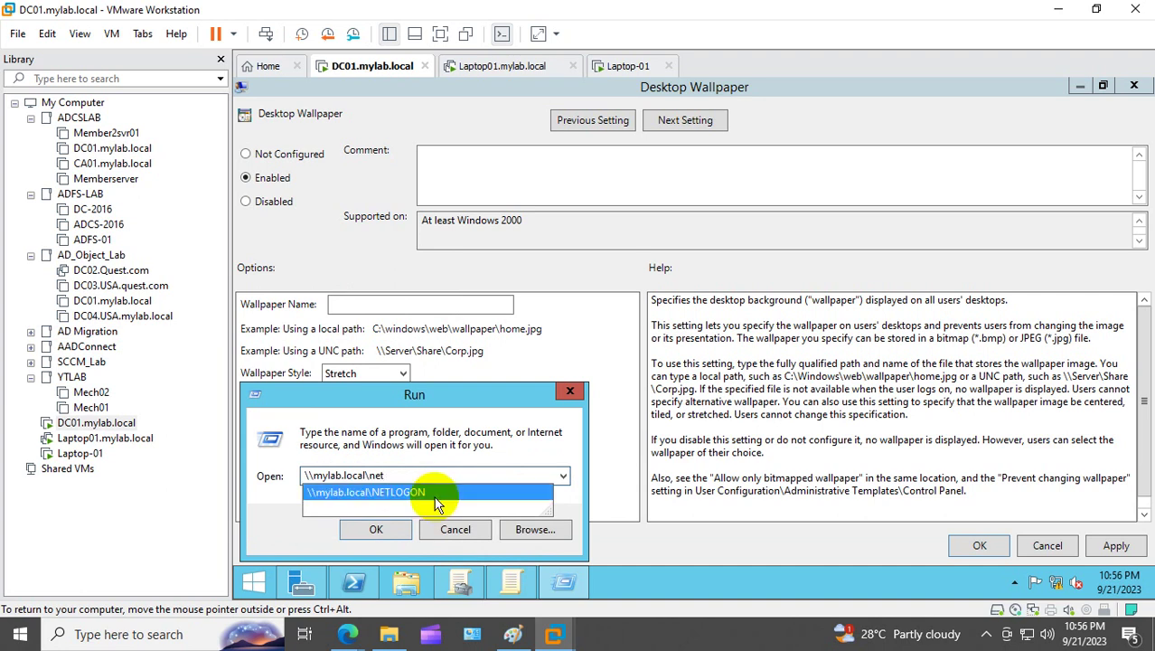
pyautogui.click(438, 495)
pyautogui.click(444, 478)
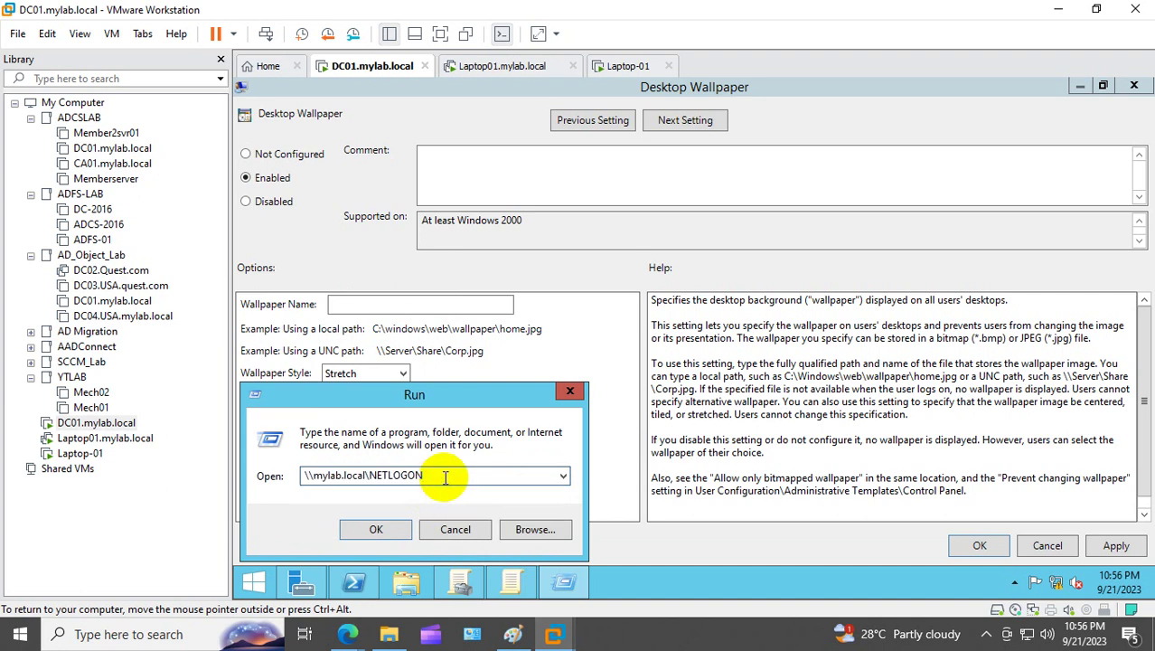
pyautogui.write('\\')
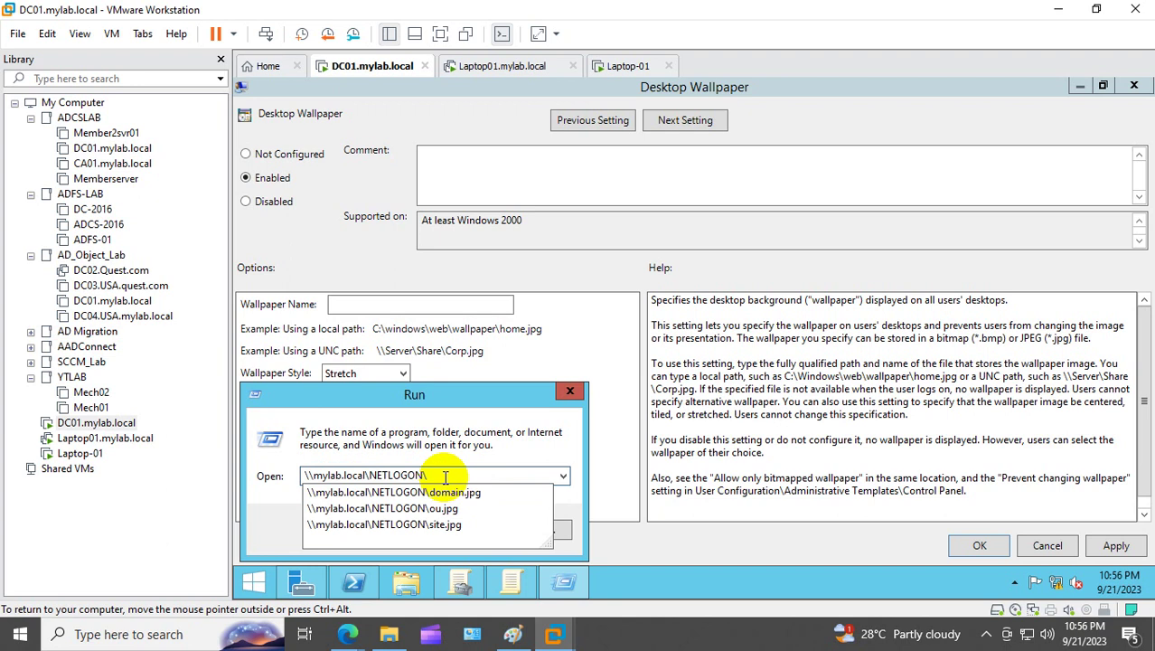
pyautogui.click(463, 532)
pyautogui.hotkey('ctrl', 'c')
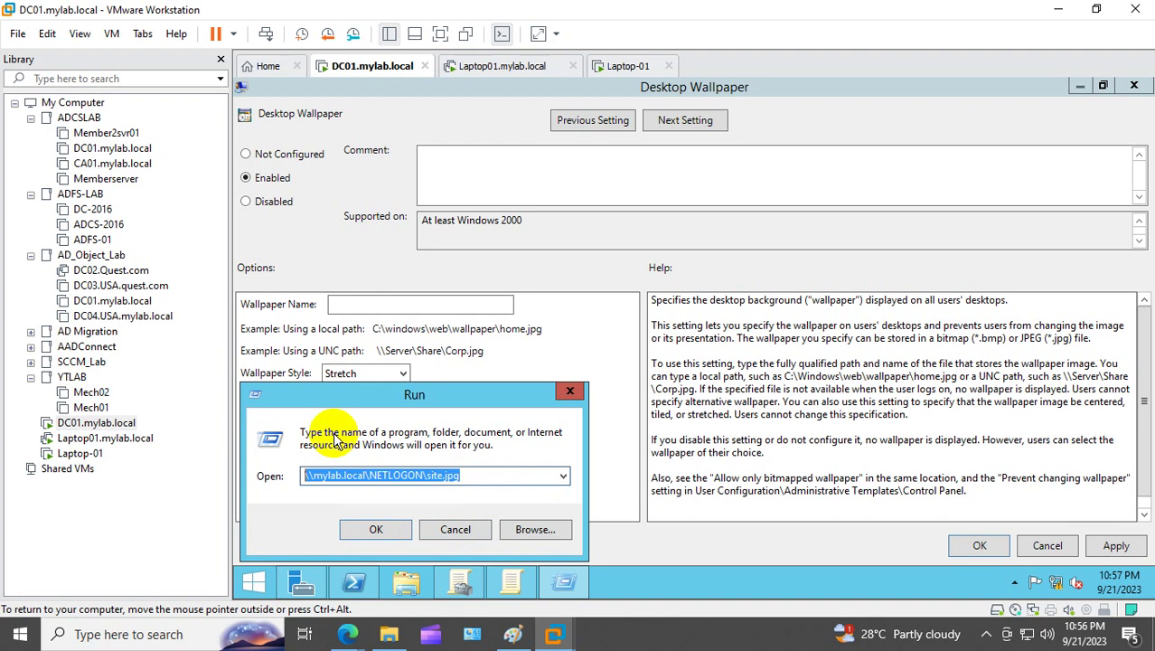
pyautogui.click(570, 390)
# Step: Paste the site.jpg path as the wallpaper name, then apply and close the setting
pyautogui.click(414, 303)
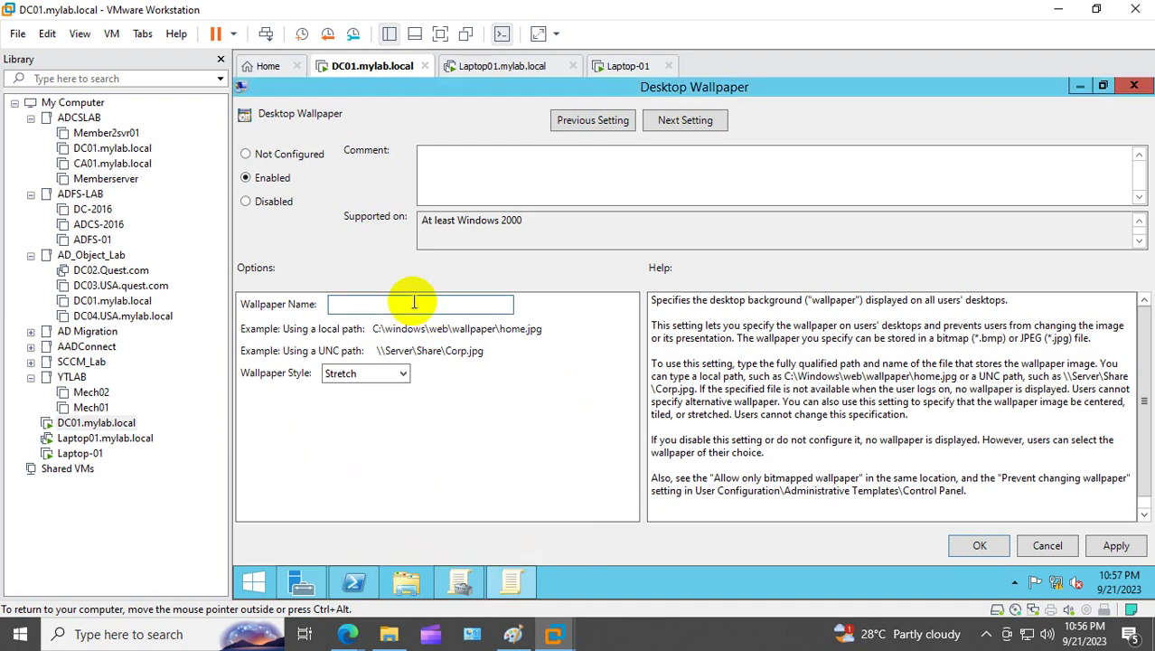
pyautogui.hotkey('ctrl', 'v')
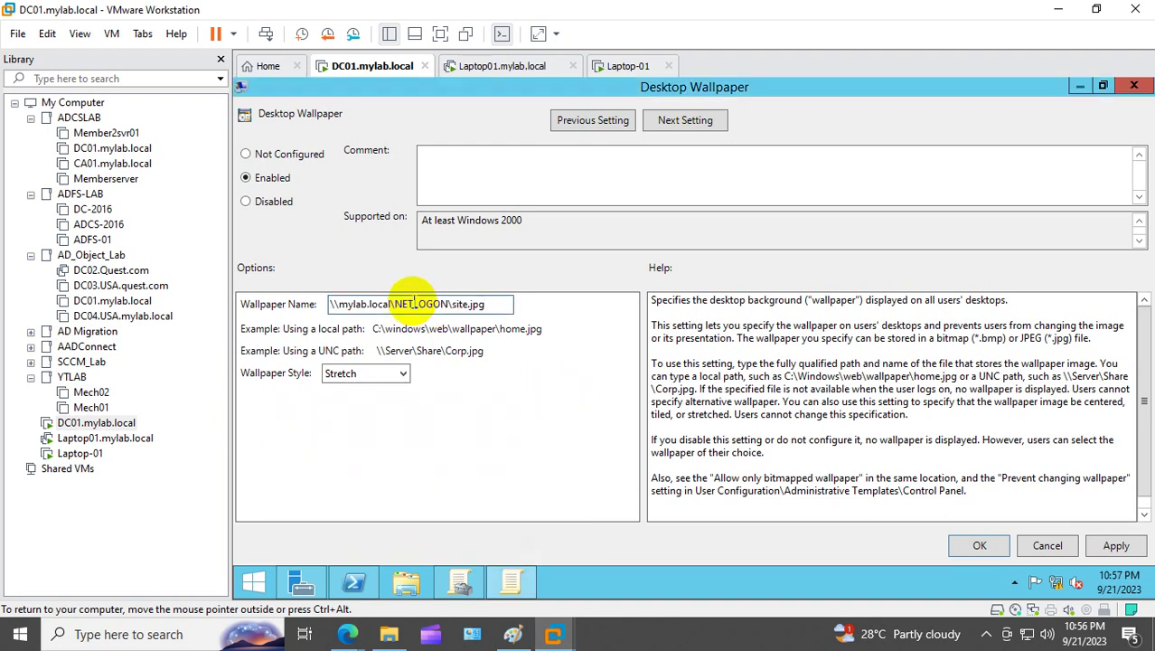
pyautogui.click(1115, 547)
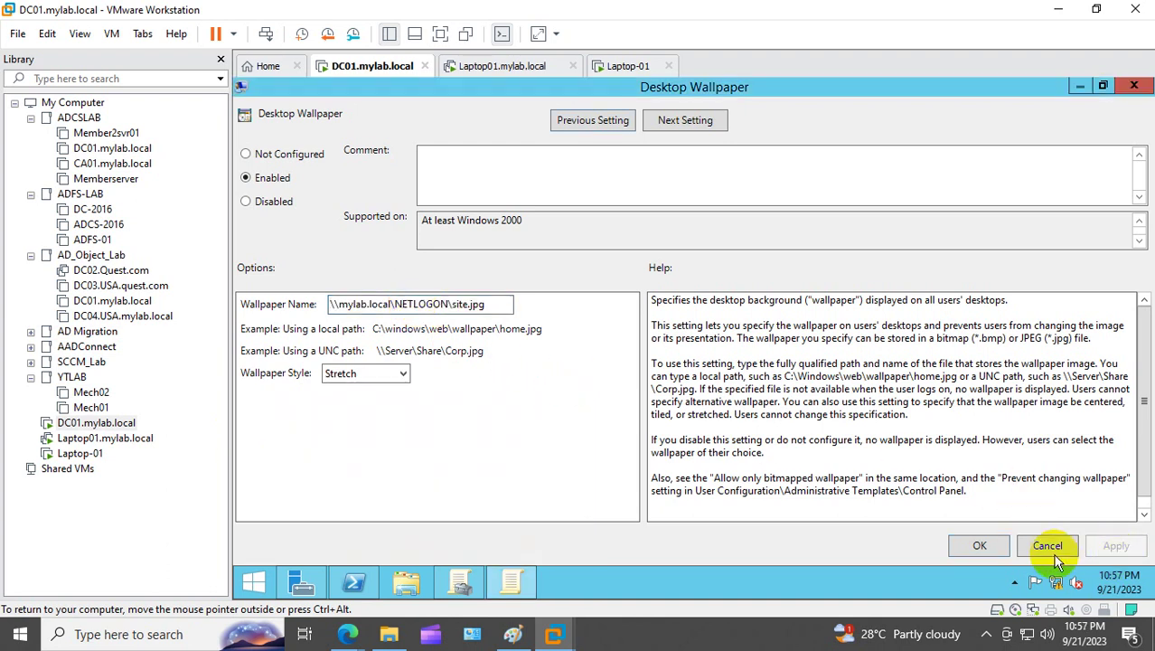
pyautogui.click(979, 546)
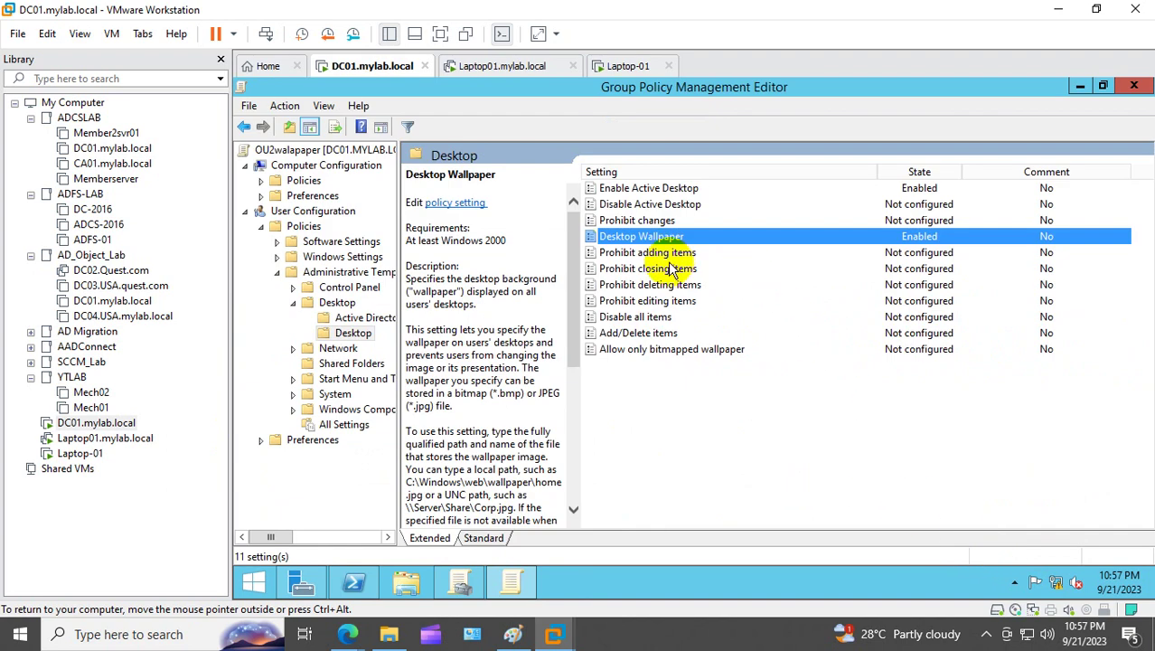
# Step: Close the editor, refresh the OU2walapaper link, and view Business User's inherited policies
pyautogui.click(1133, 87)
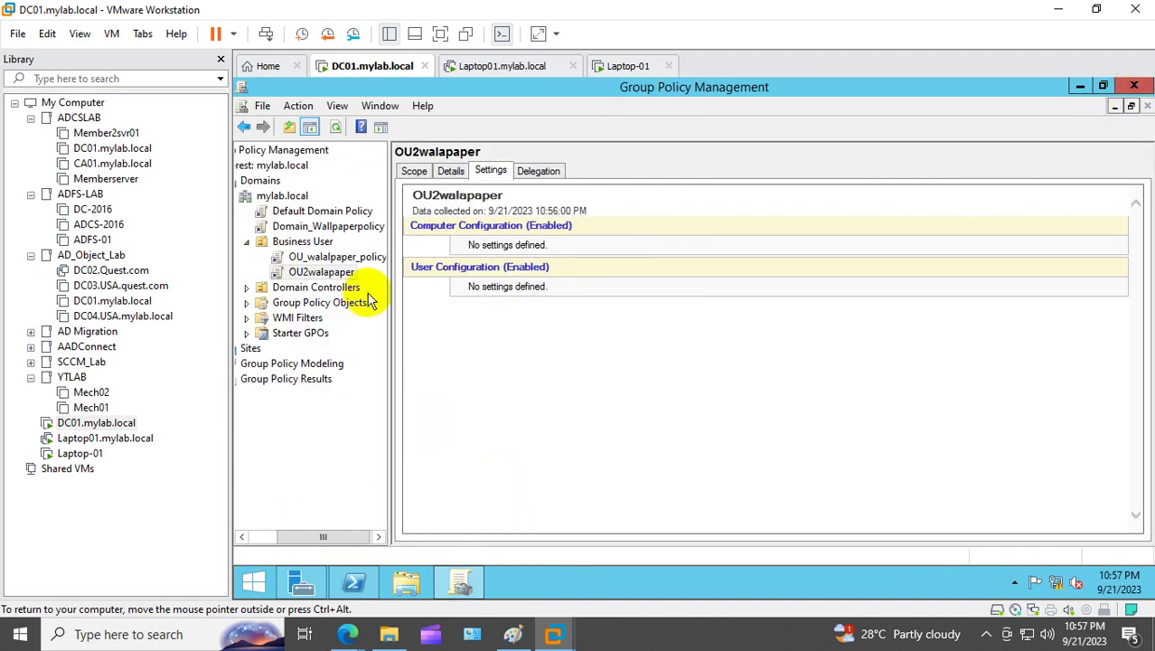
pyautogui.rightClick(340, 272)
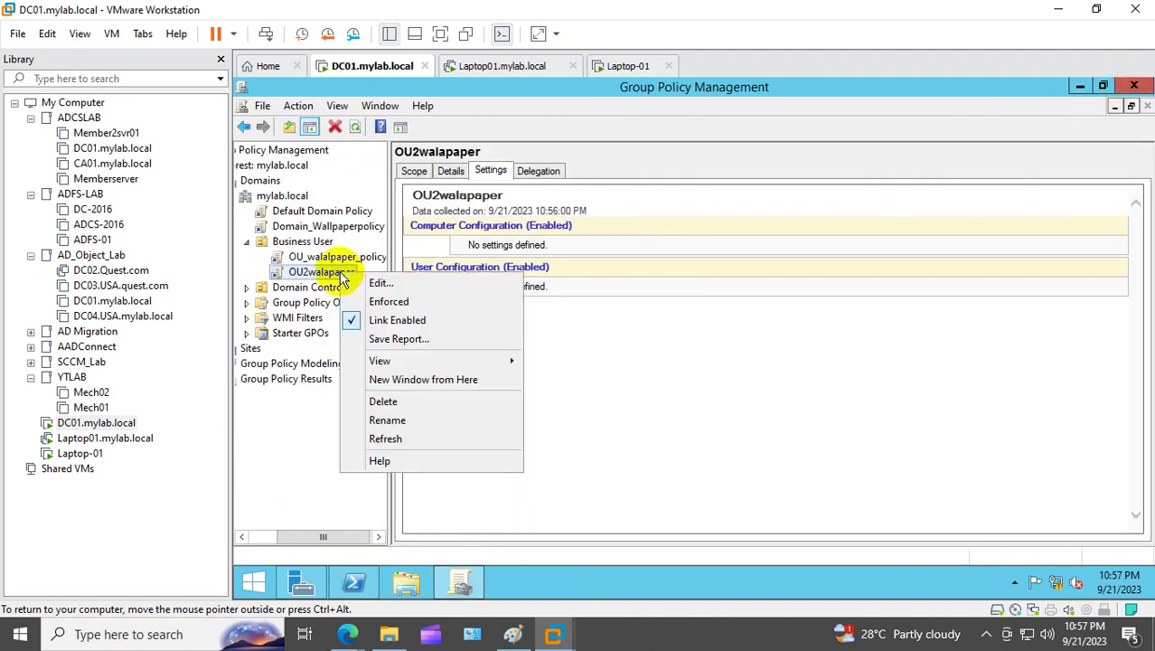
pyautogui.click(421, 438)
pyautogui.click(814, 214)
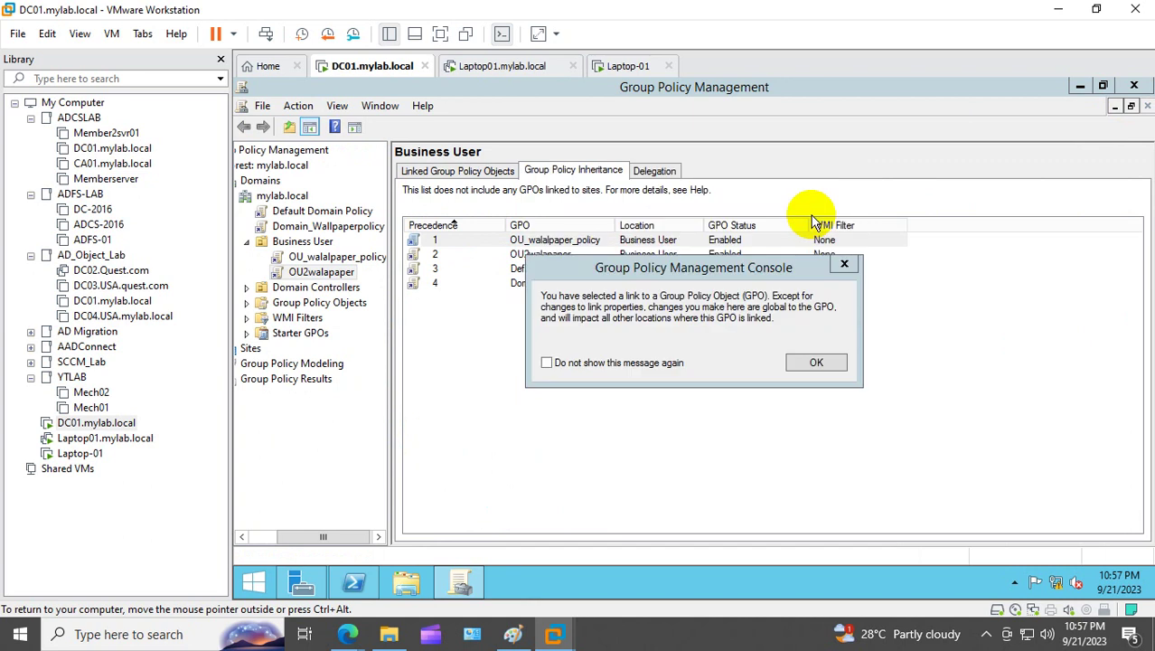
pyautogui.click(843, 268)
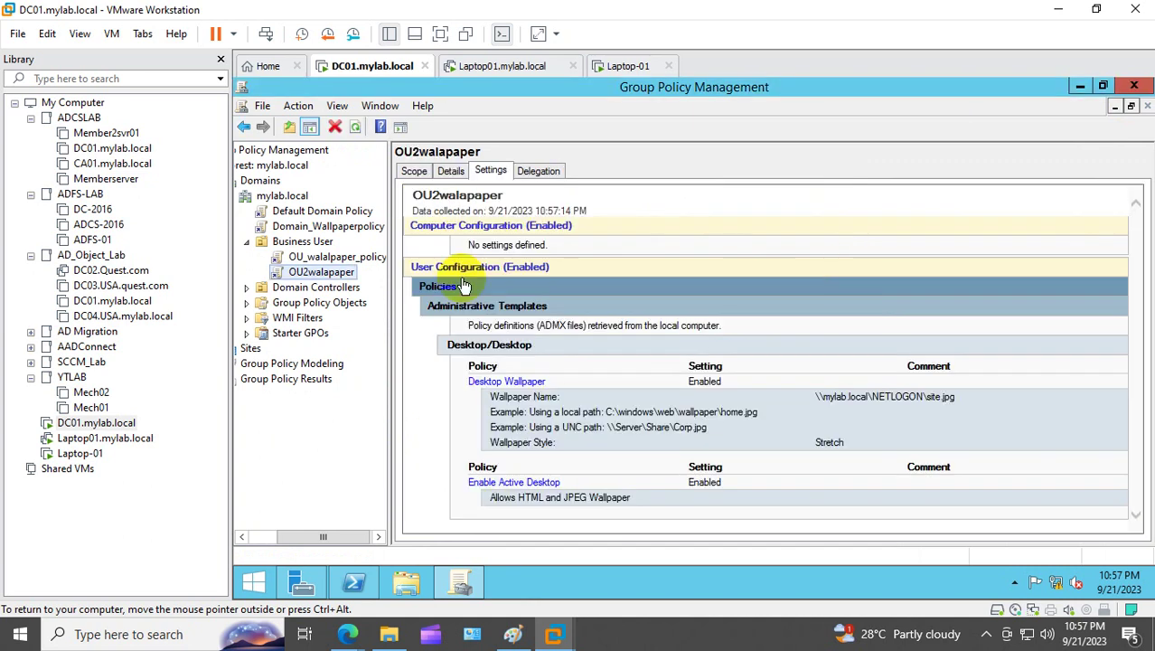
pyautogui.click(305, 244)
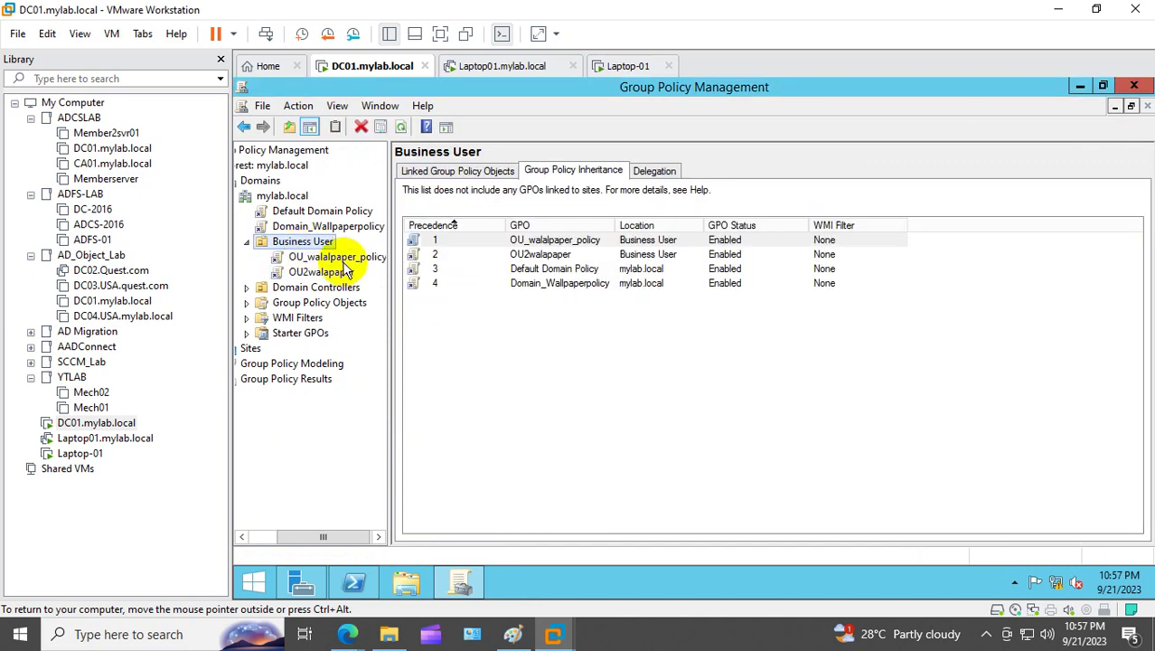
# Step: Compare OU_walalpaper_policy (precedence 1) and OU2walapaper (precedence 2), sorting precedence both ways
pyautogui.click(541, 254)
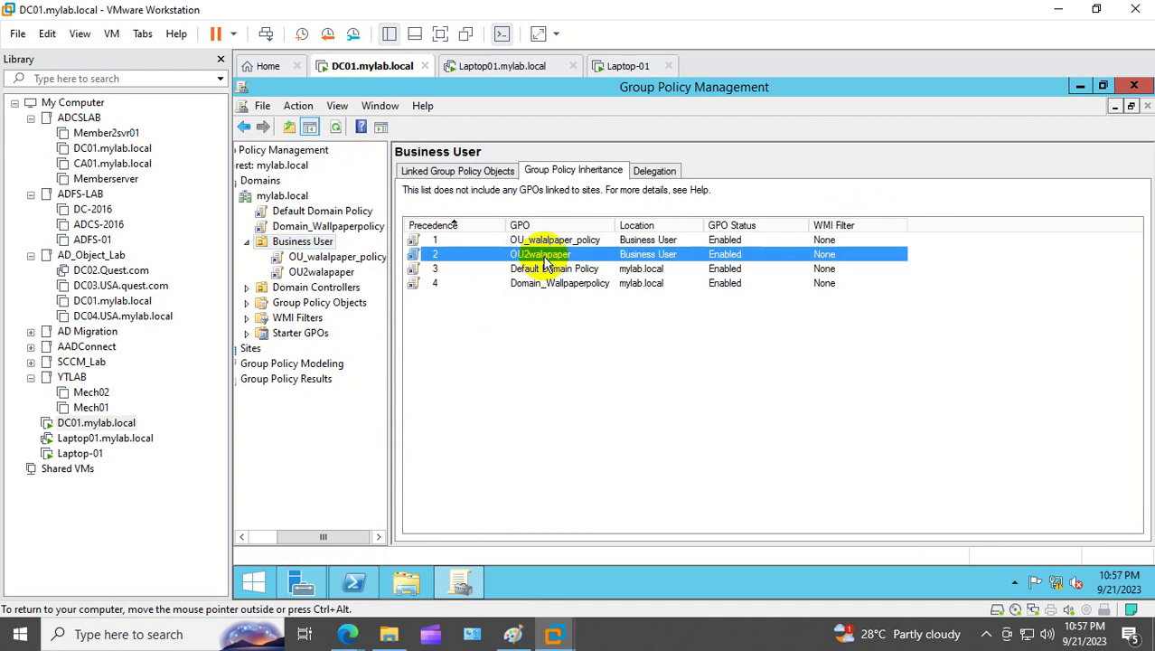
pyautogui.click(447, 241)
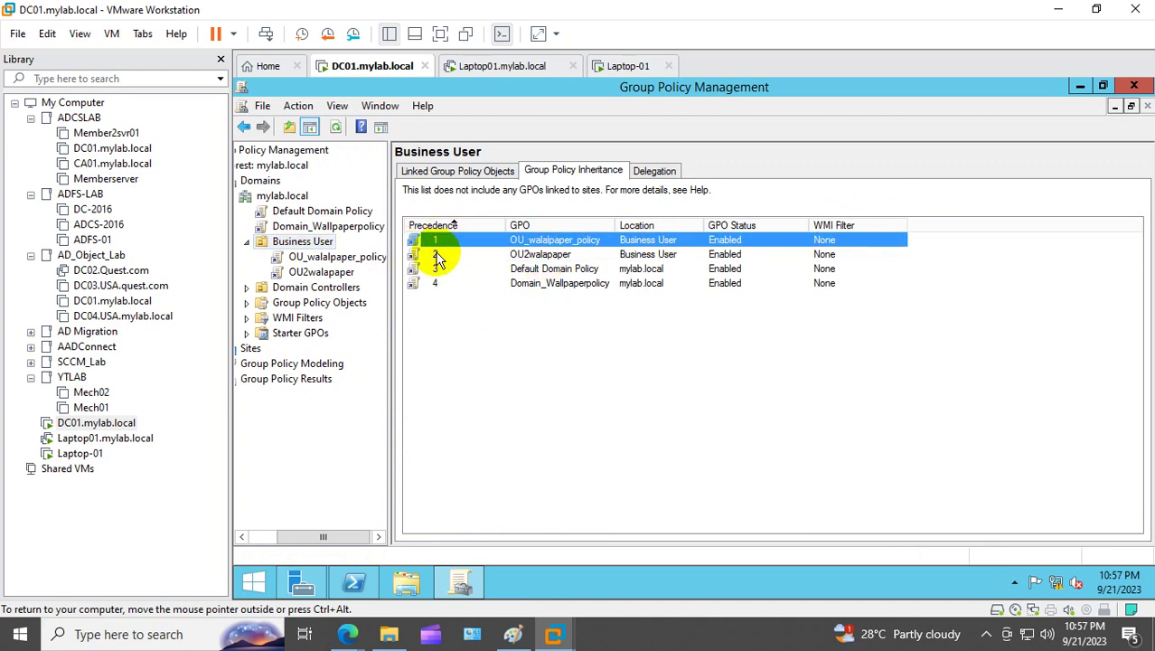
pyautogui.click(439, 257)
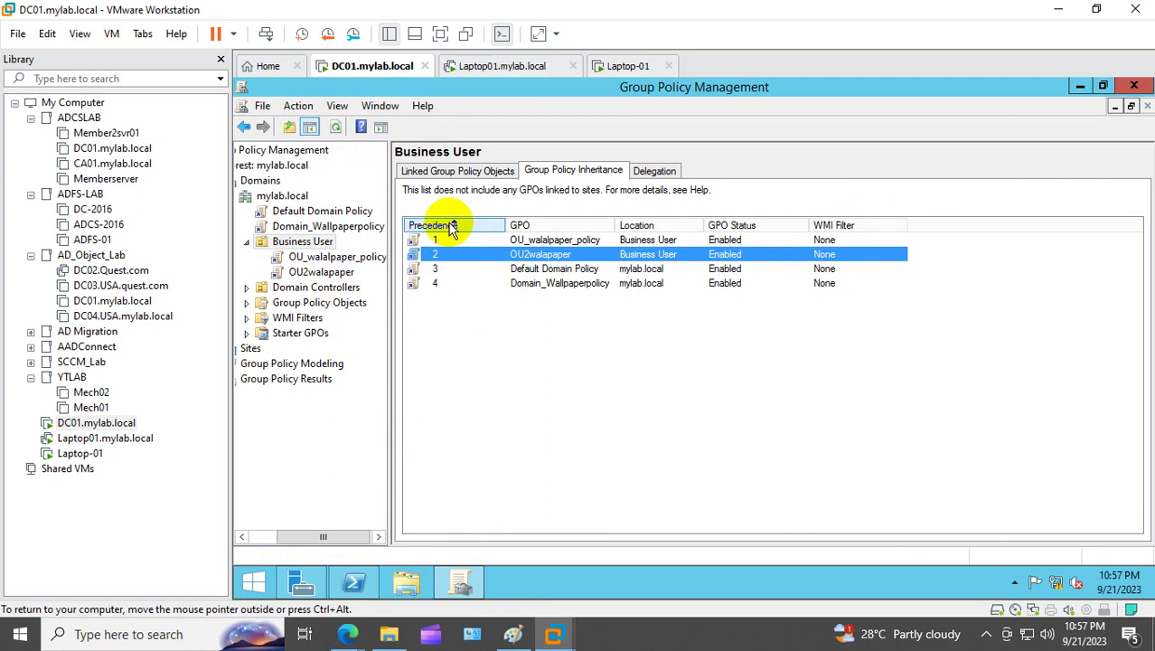
pyautogui.click(451, 227)
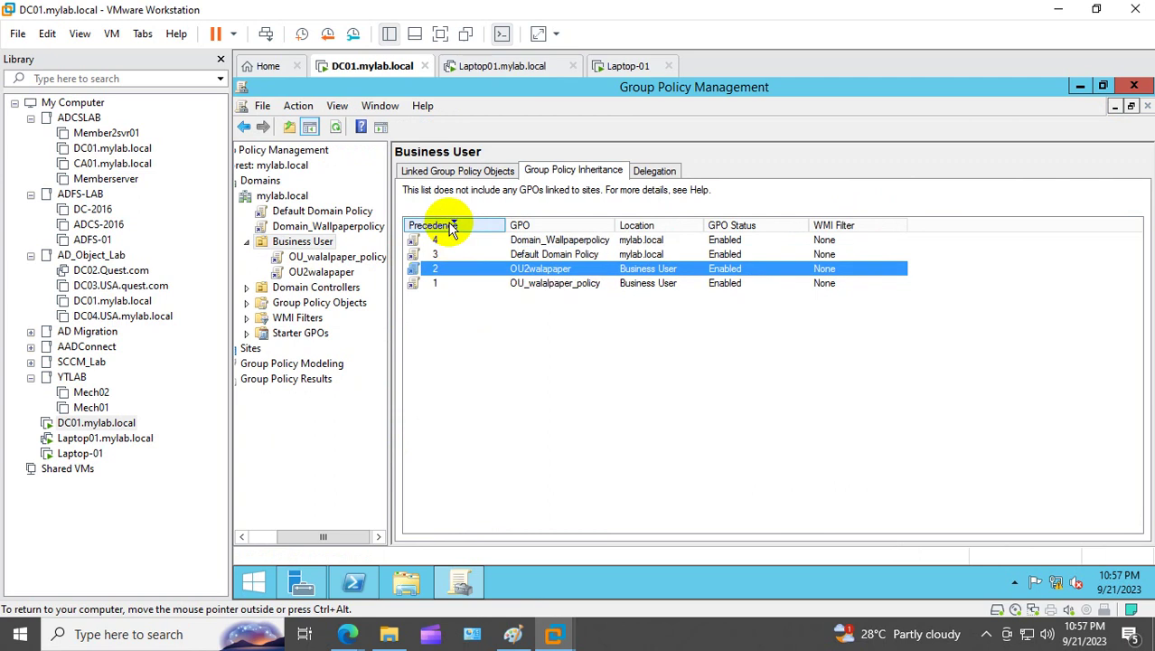
pyautogui.click(451, 227)
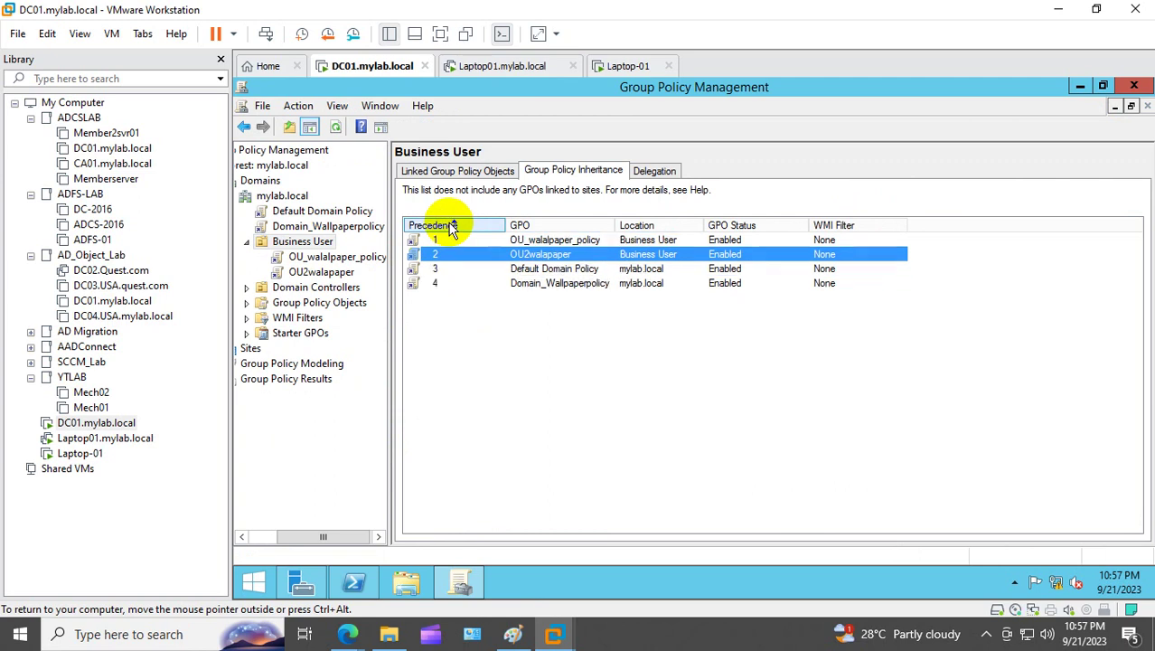
pyautogui.click(452, 226)
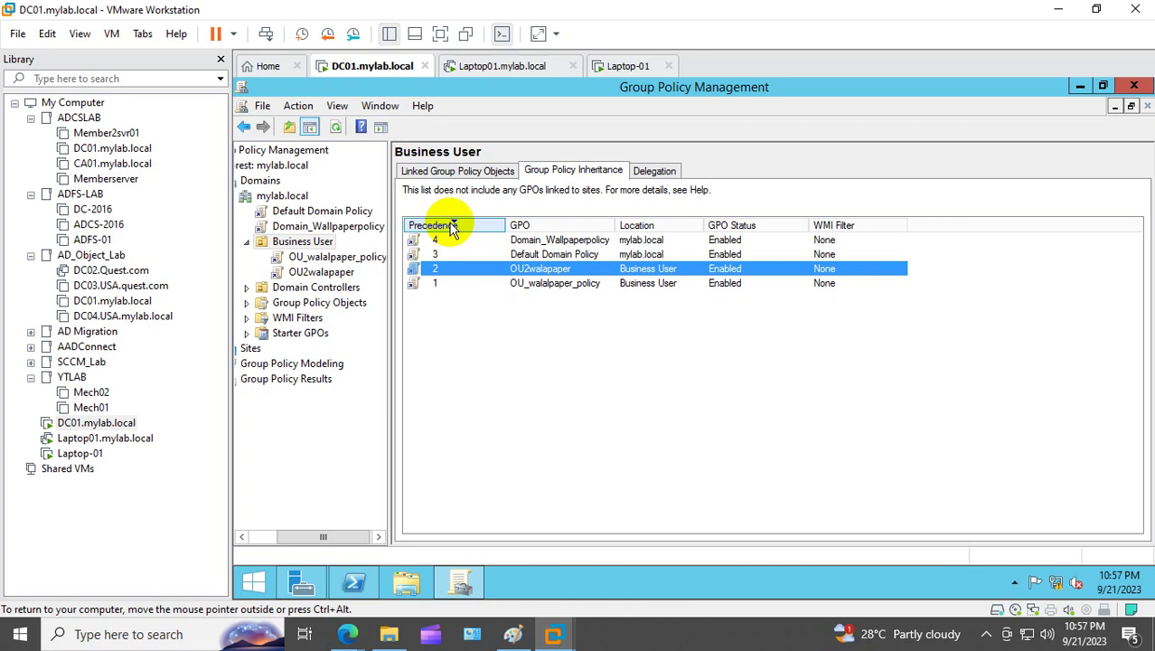
pyautogui.click(452, 227)
pyautogui.click(452, 226)
pyautogui.click(452, 227)
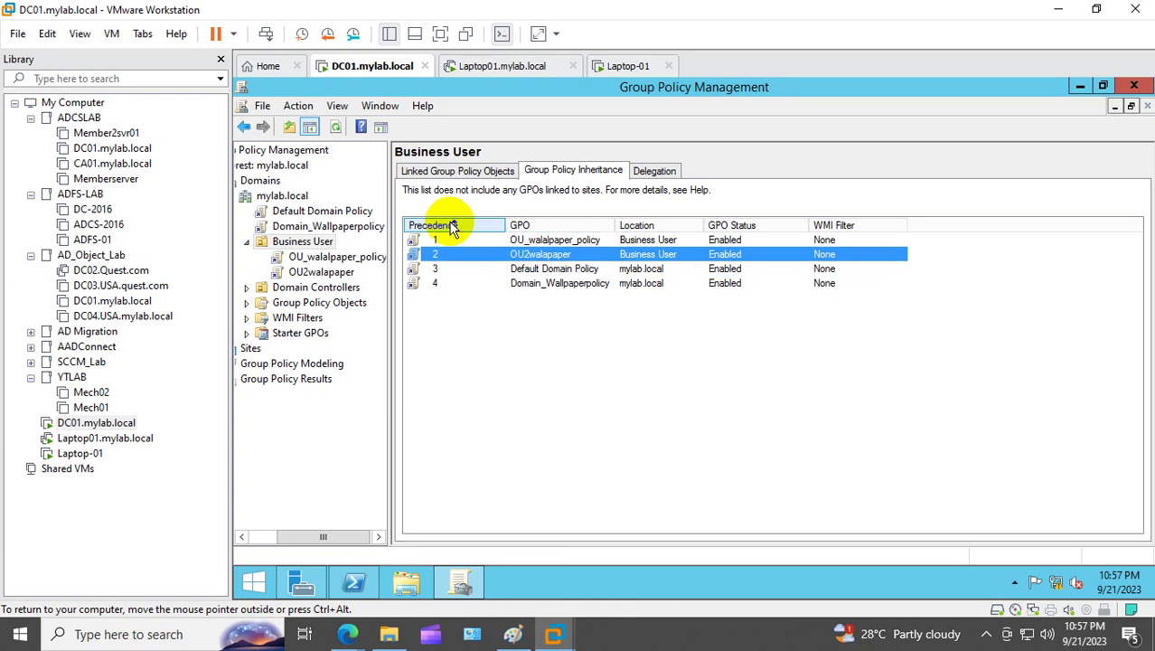
pyautogui.click(457, 240)
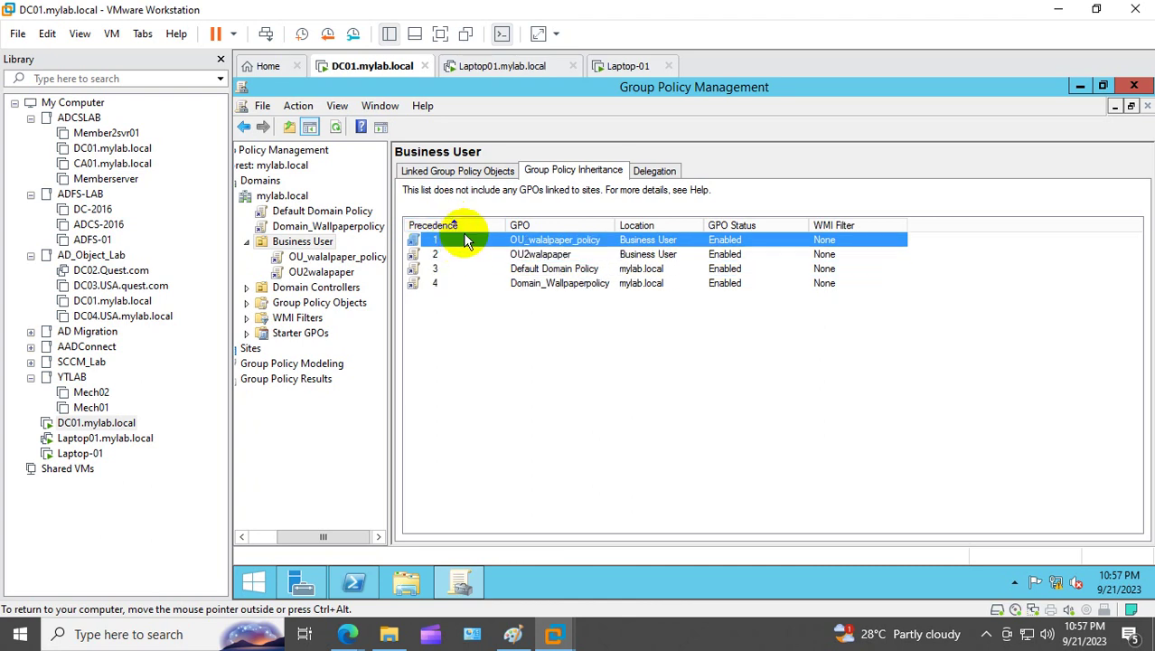
pyautogui.click(456, 227)
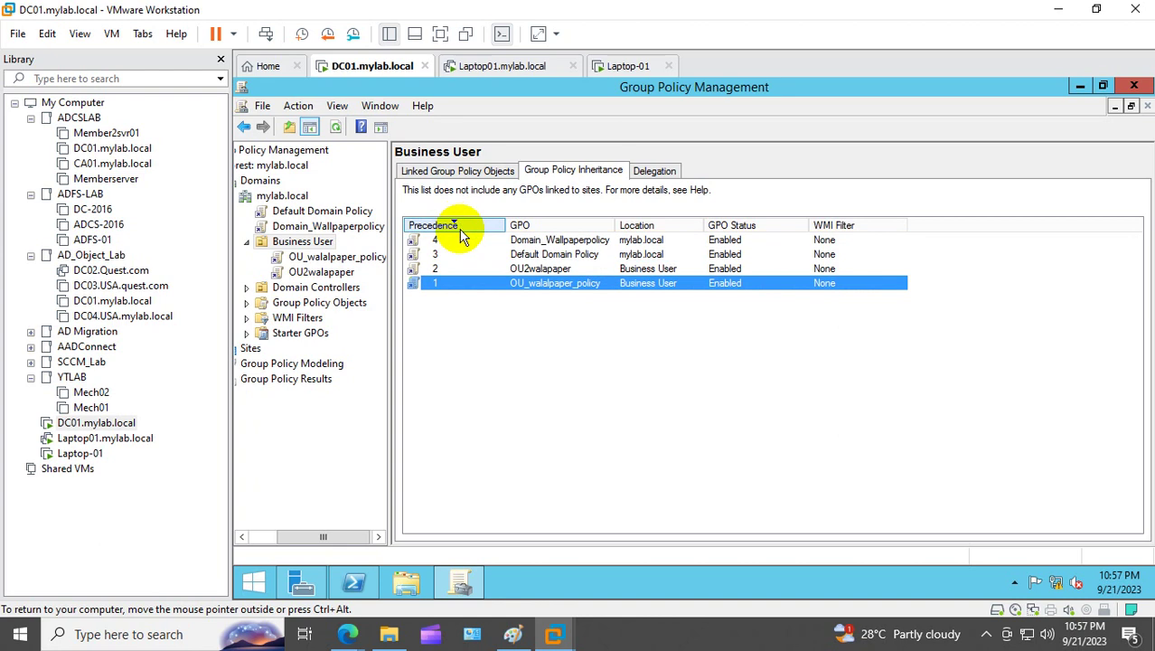
pyautogui.click(456, 227)
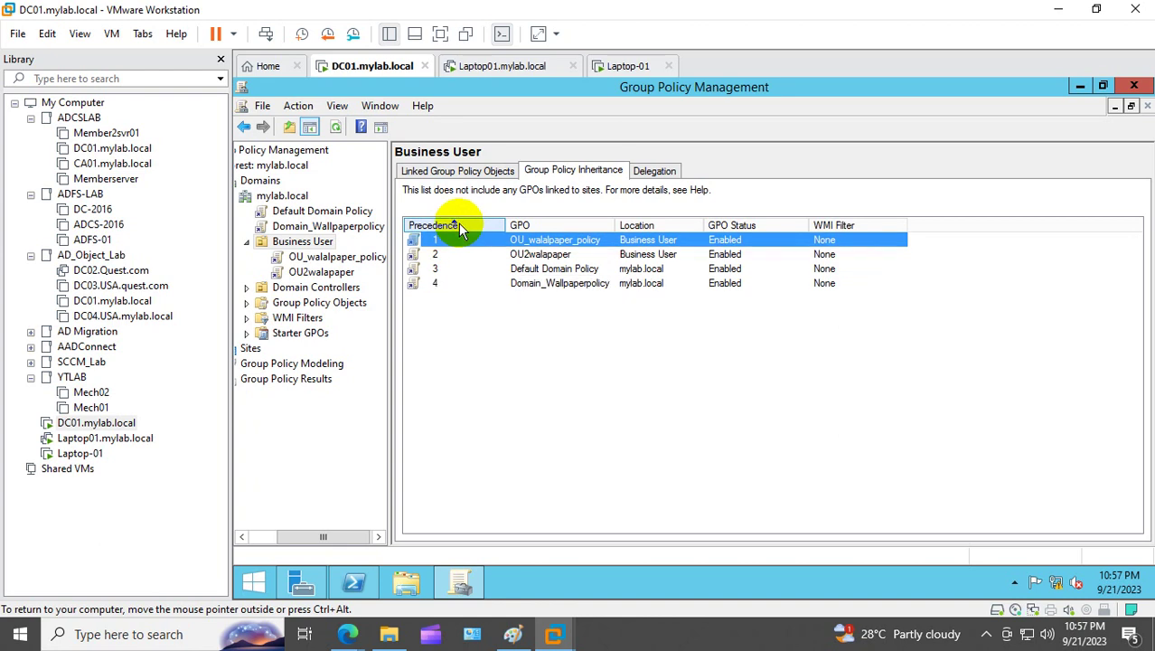
pyautogui.click(548, 256)
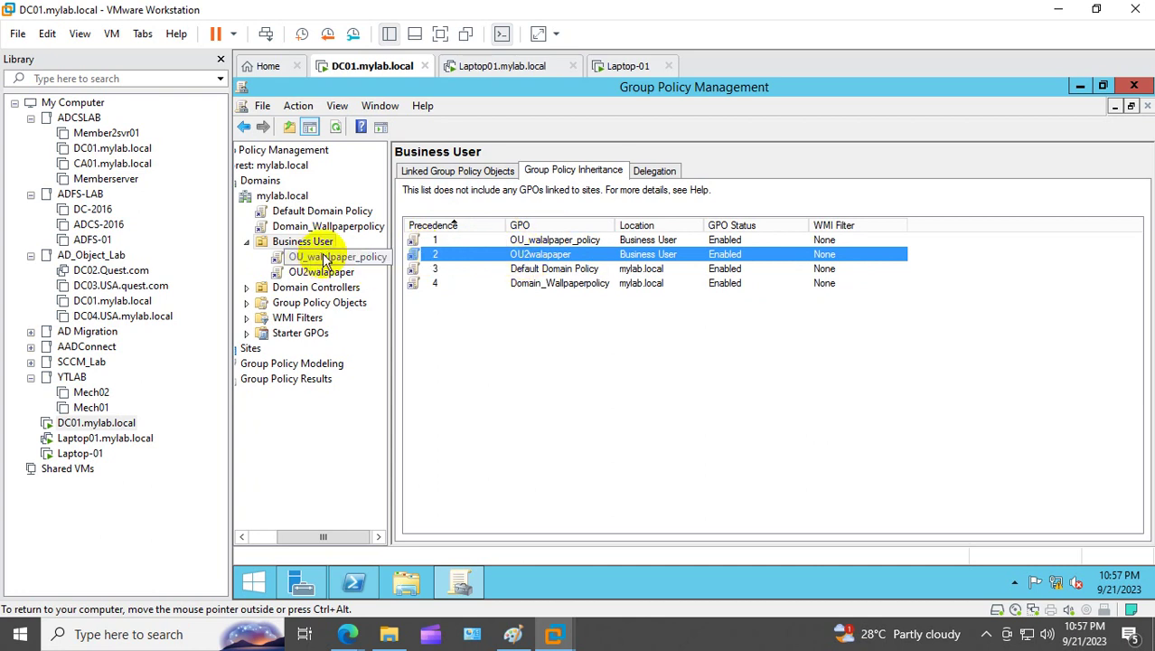
# Step: Recheck both wallpaper GPOs' precedence under Business User, then show its linked GPO list
pyautogui.click(298, 243)
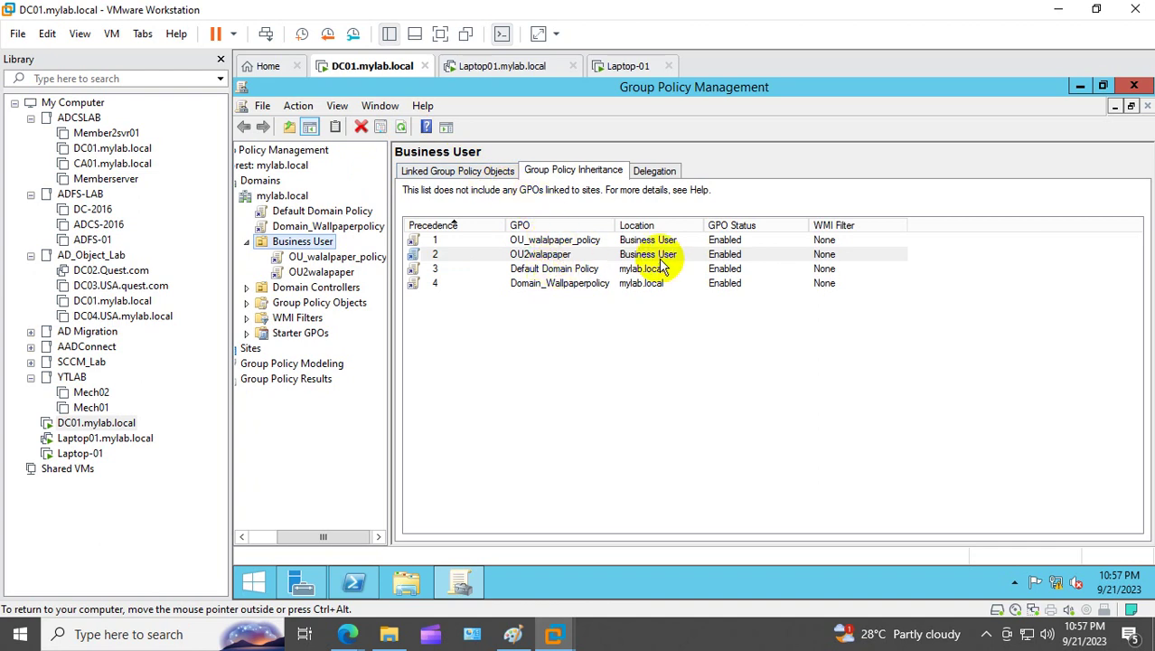
pyautogui.click(442, 242)
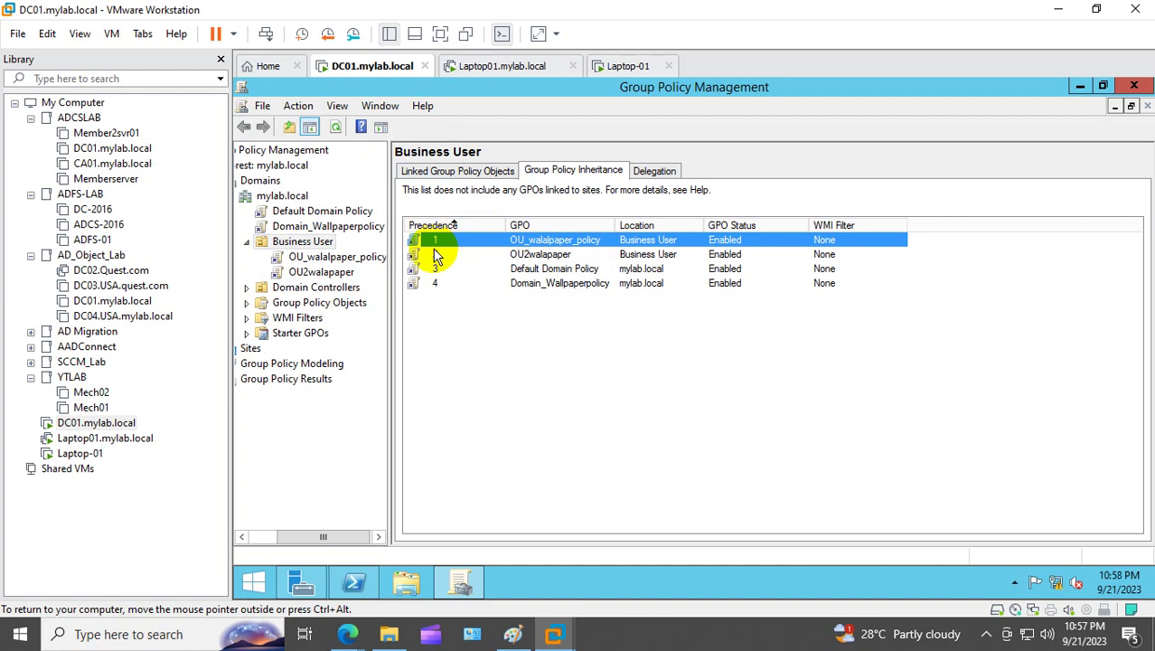
pyautogui.click(436, 256)
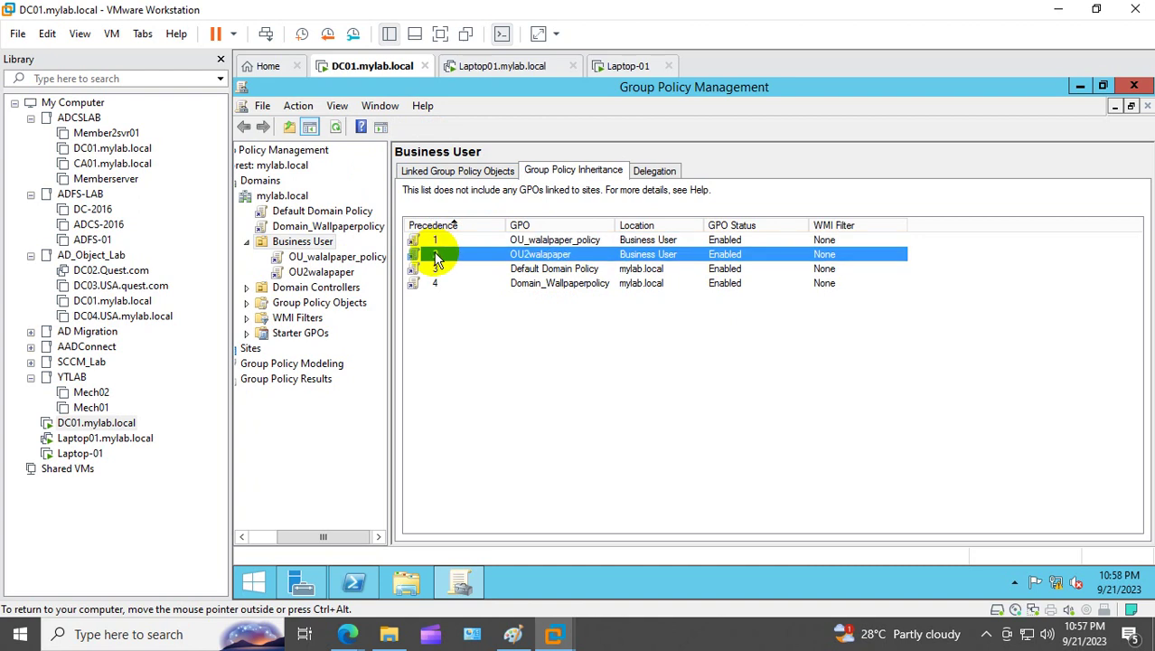
pyautogui.click(564, 240)
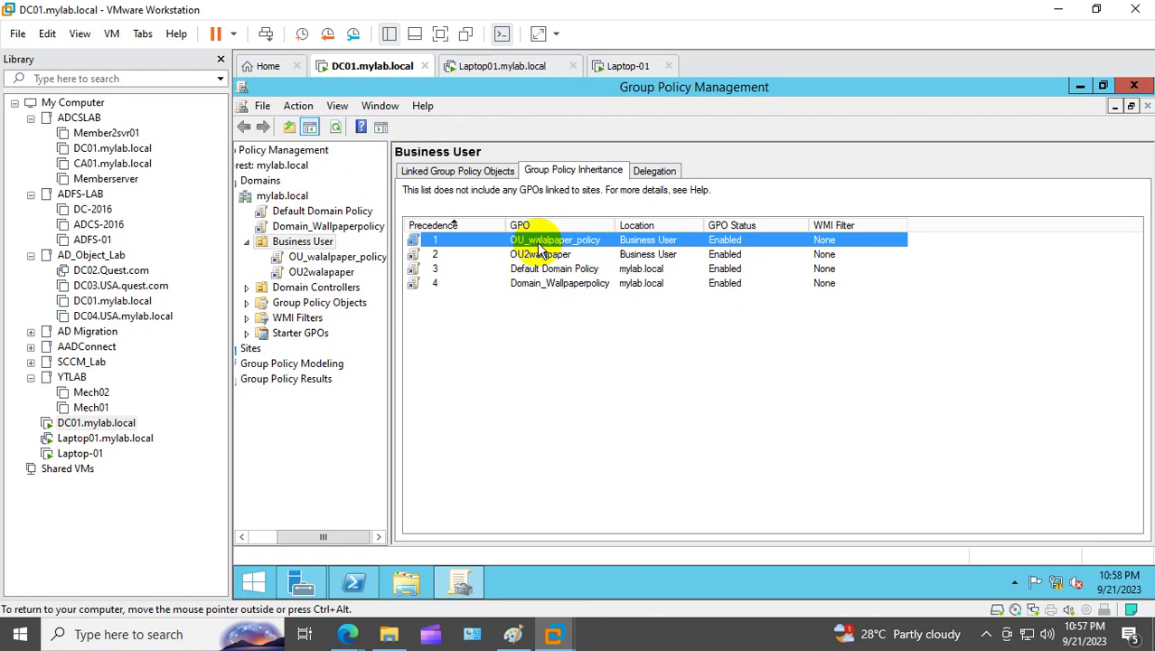
pyautogui.click(440, 253)
pyautogui.click(455, 226)
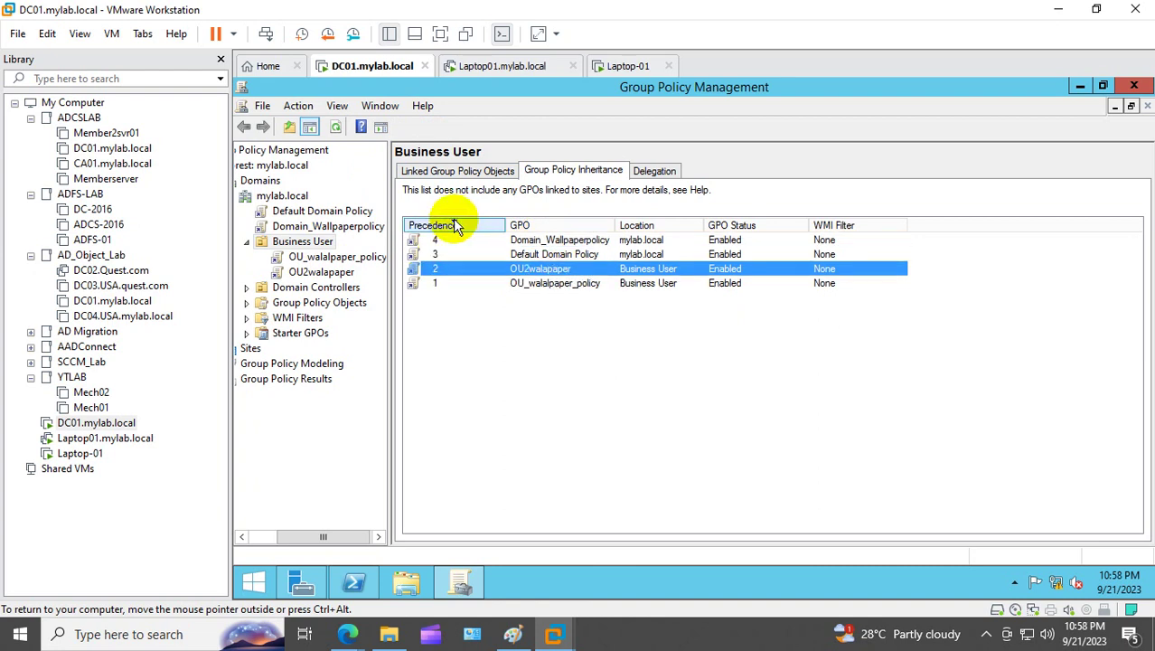
pyautogui.click(456, 226)
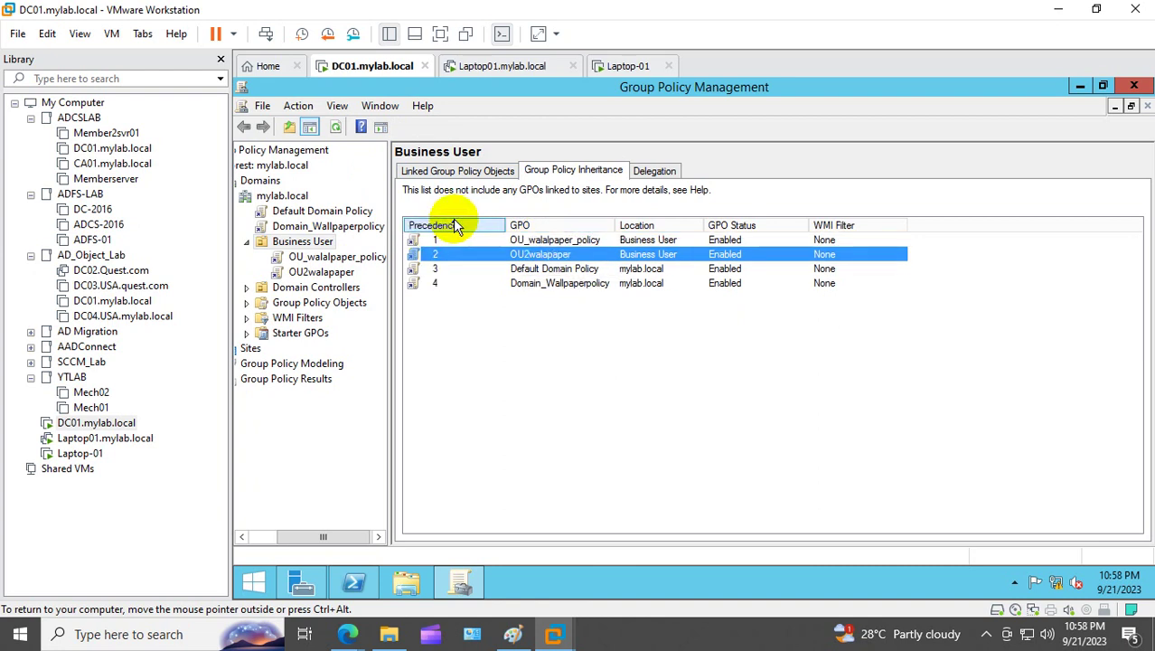
pyautogui.click(439, 240)
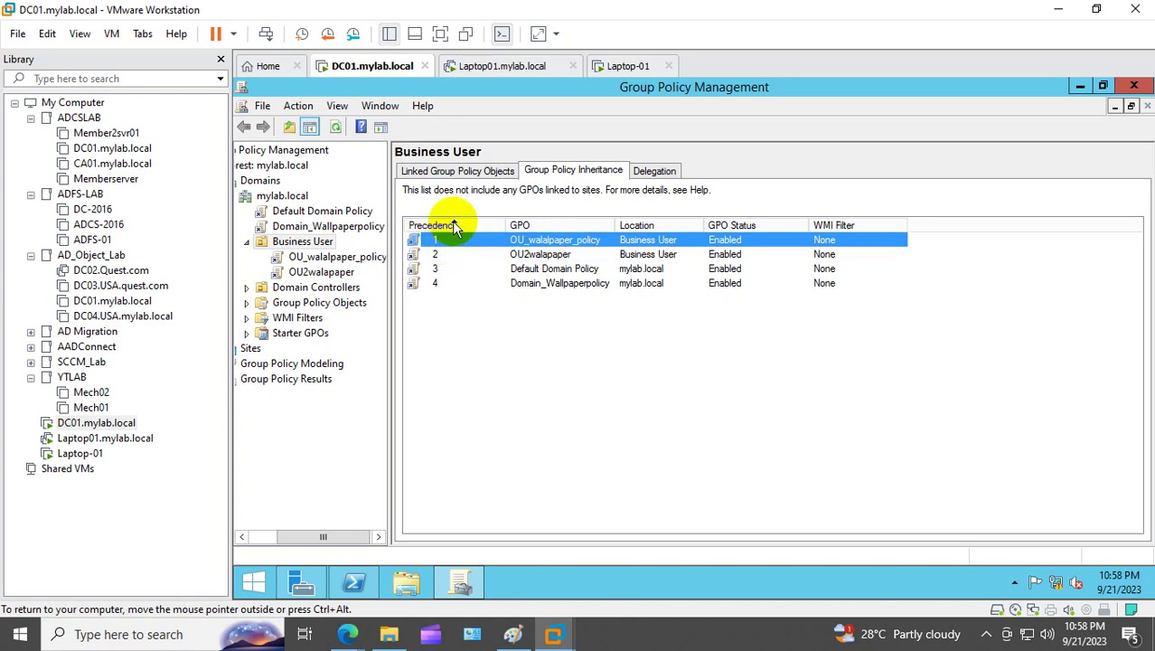
pyautogui.click(455, 225)
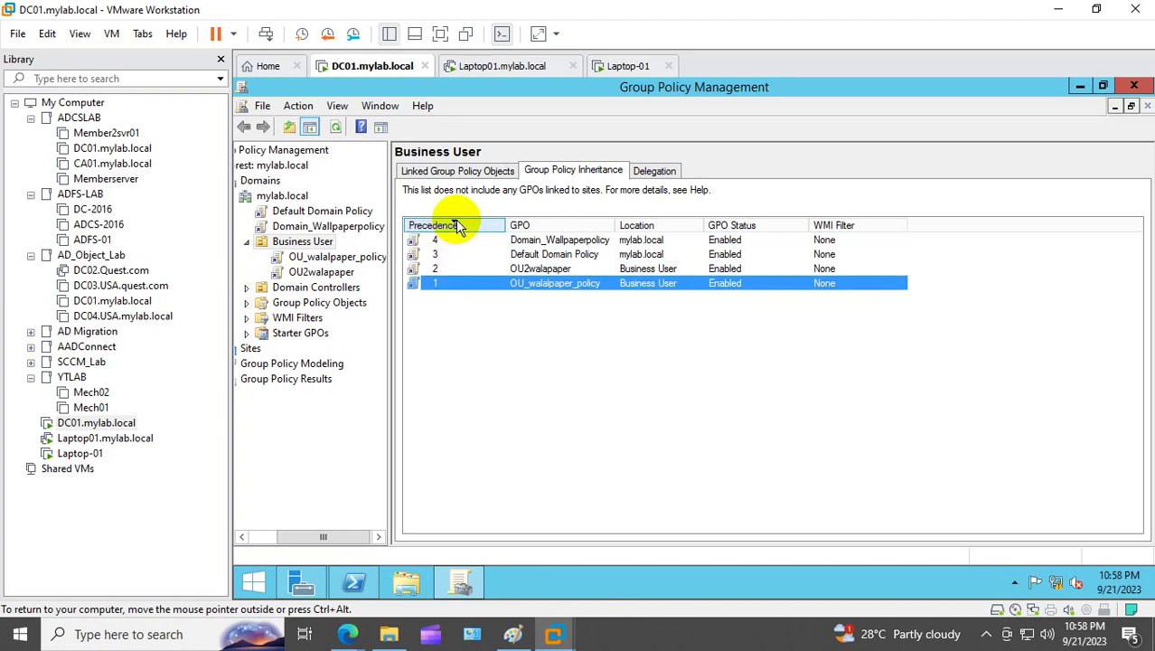
pyautogui.click(485, 270)
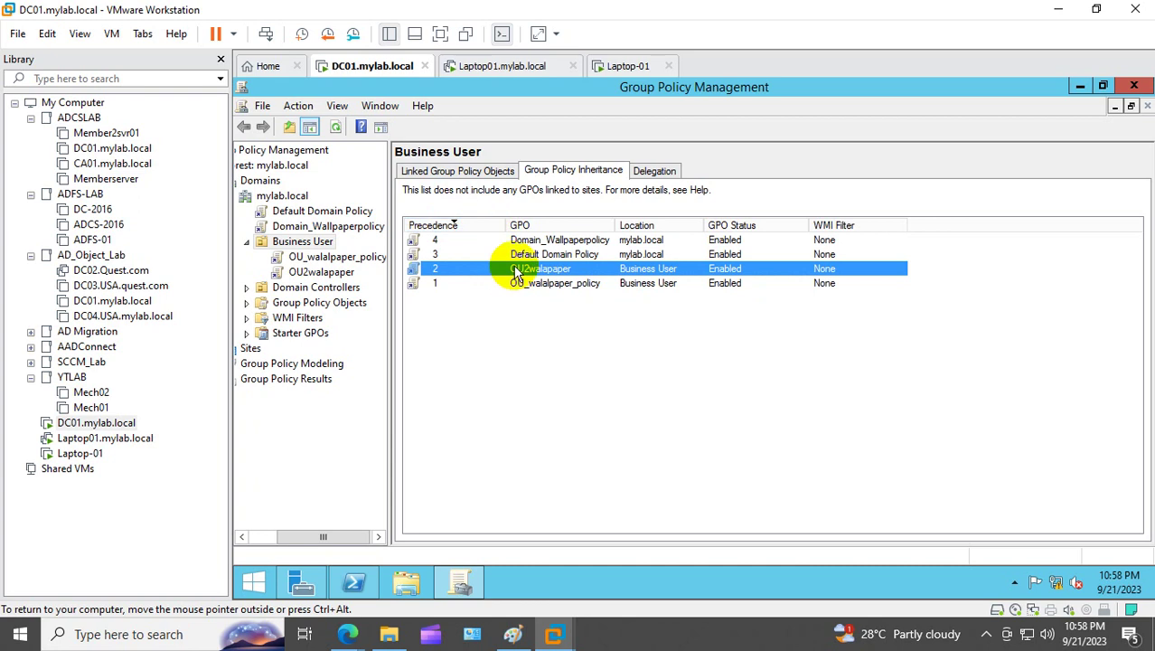
pyautogui.click(544, 325)
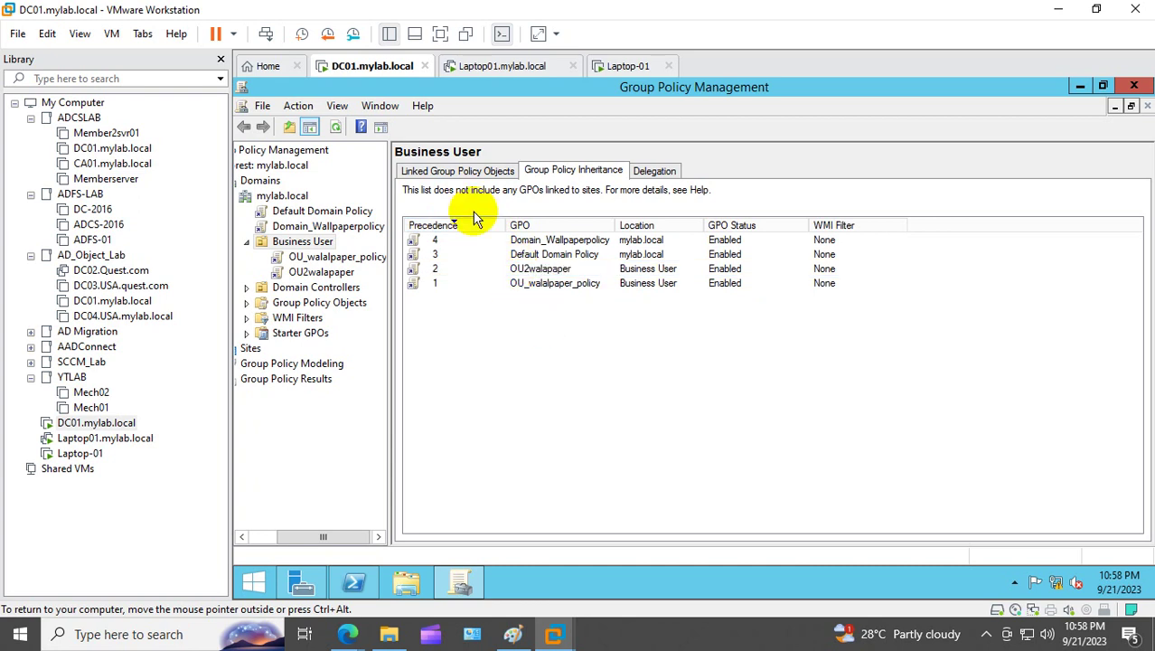
pyautogui.click(467, 172)
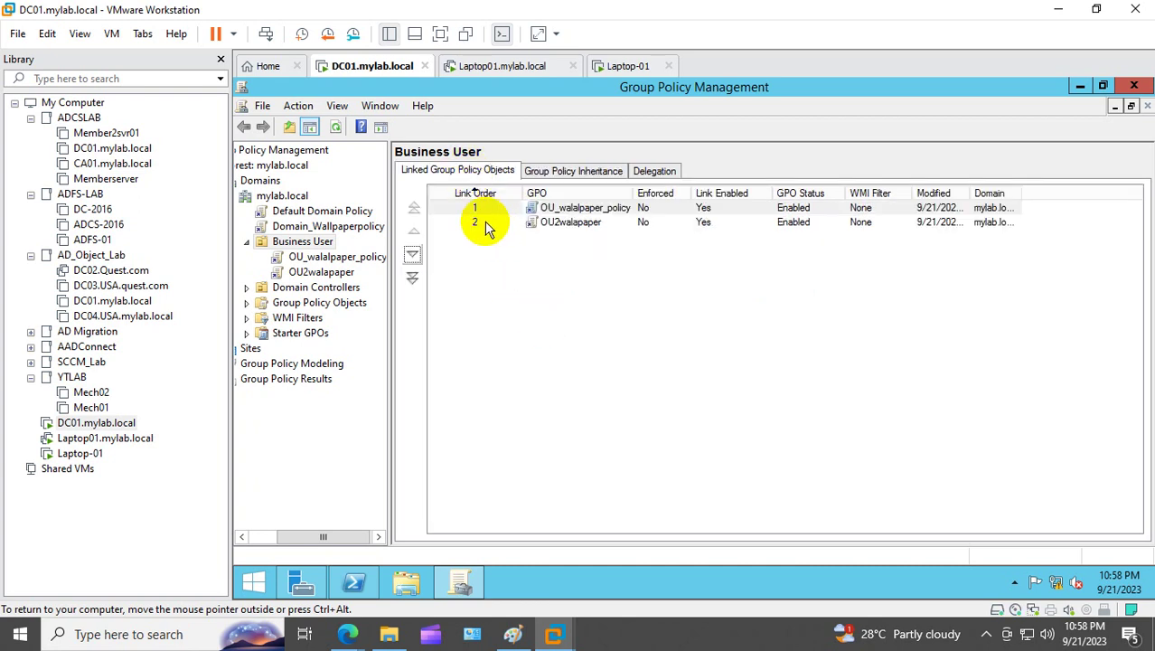
# Step: Widen the Link Order column, sort by link order, and view OU2walapaper's settings
pyautogui.click(479, 209)
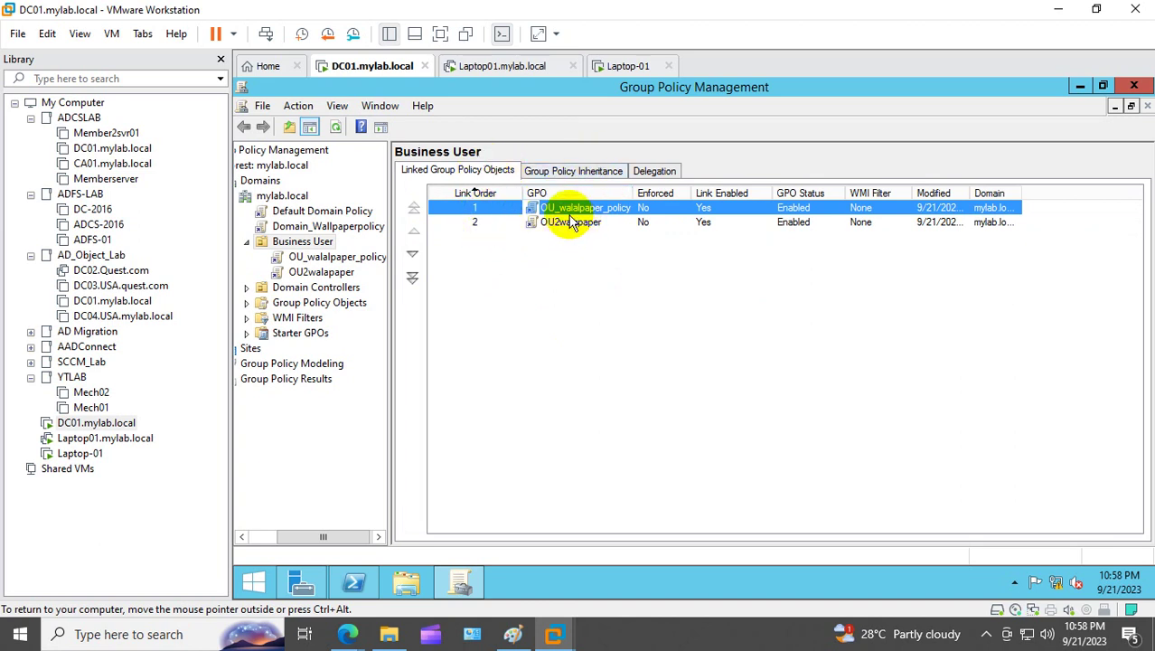
pyautogui.moveTo(527, 192); pyautogui.dragTo(600, 193)
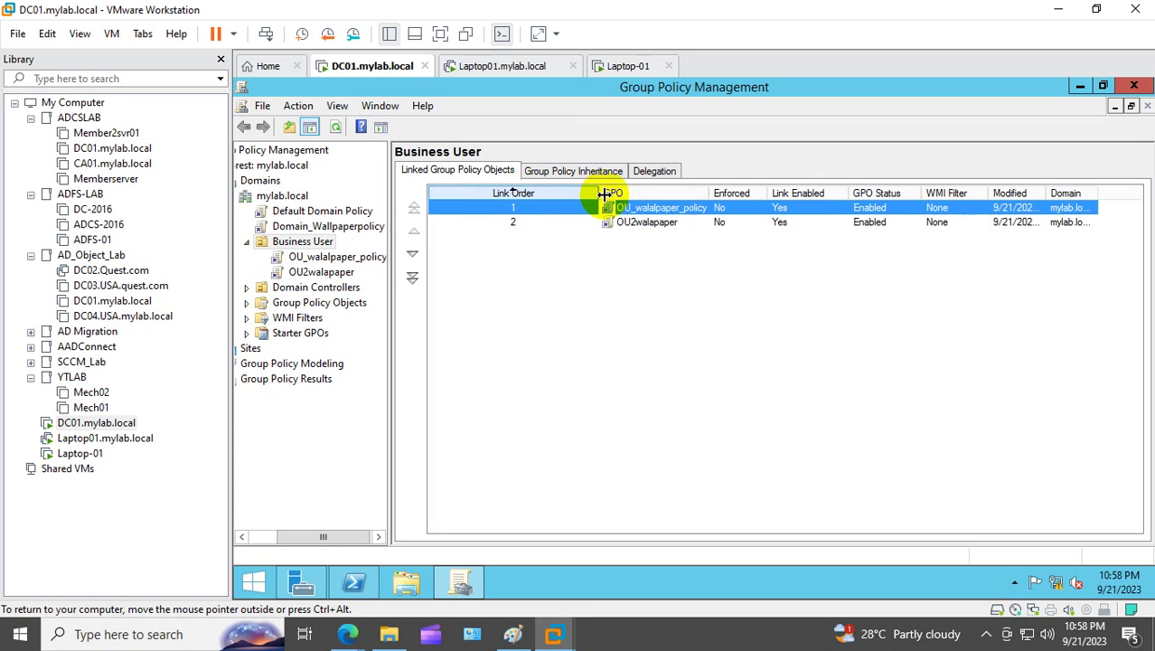
pyautogui.click(616, 260)
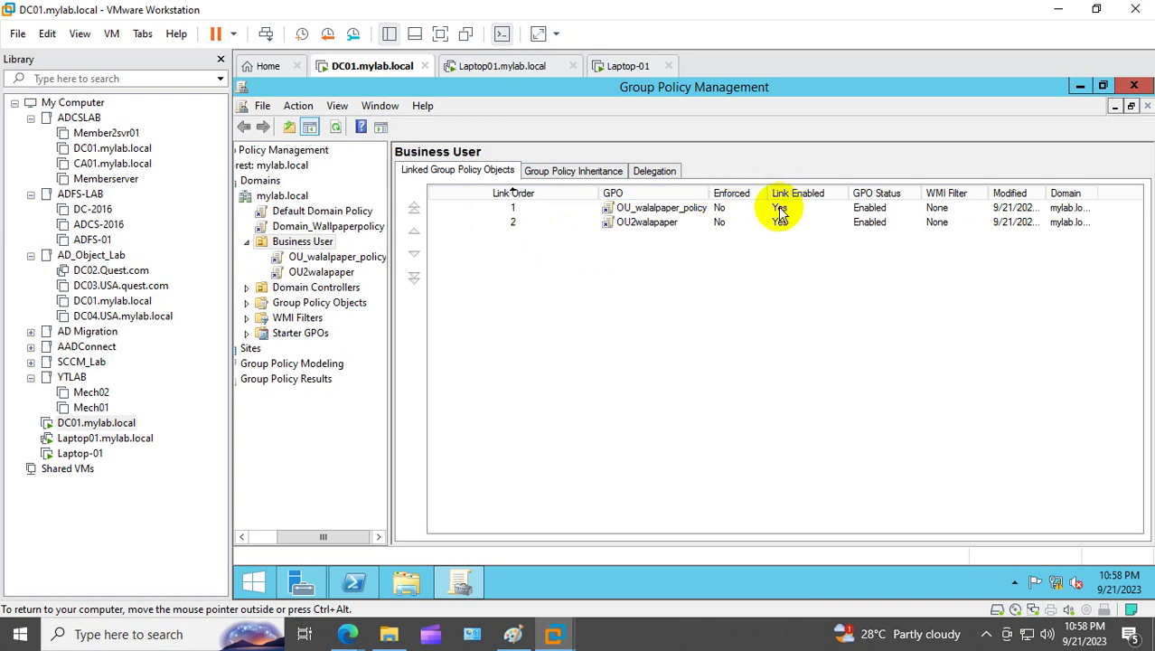
pyautogui.click(649, 224)
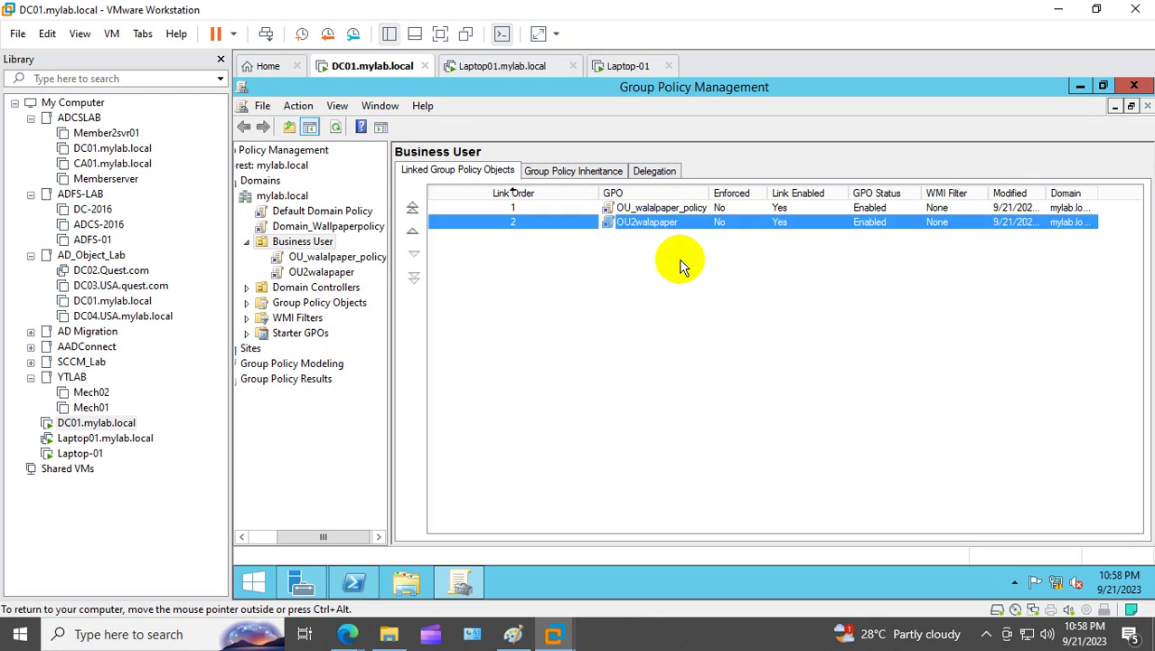
pyautogui.click(519, 189)
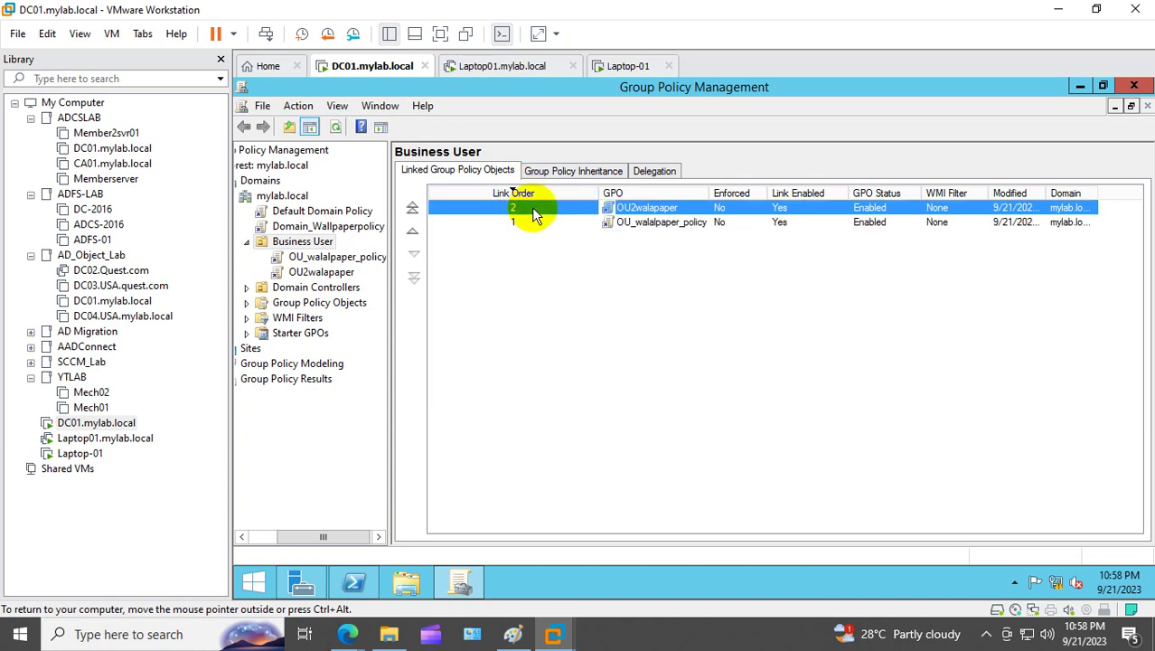
pyautogui.rightClick(532, 211)
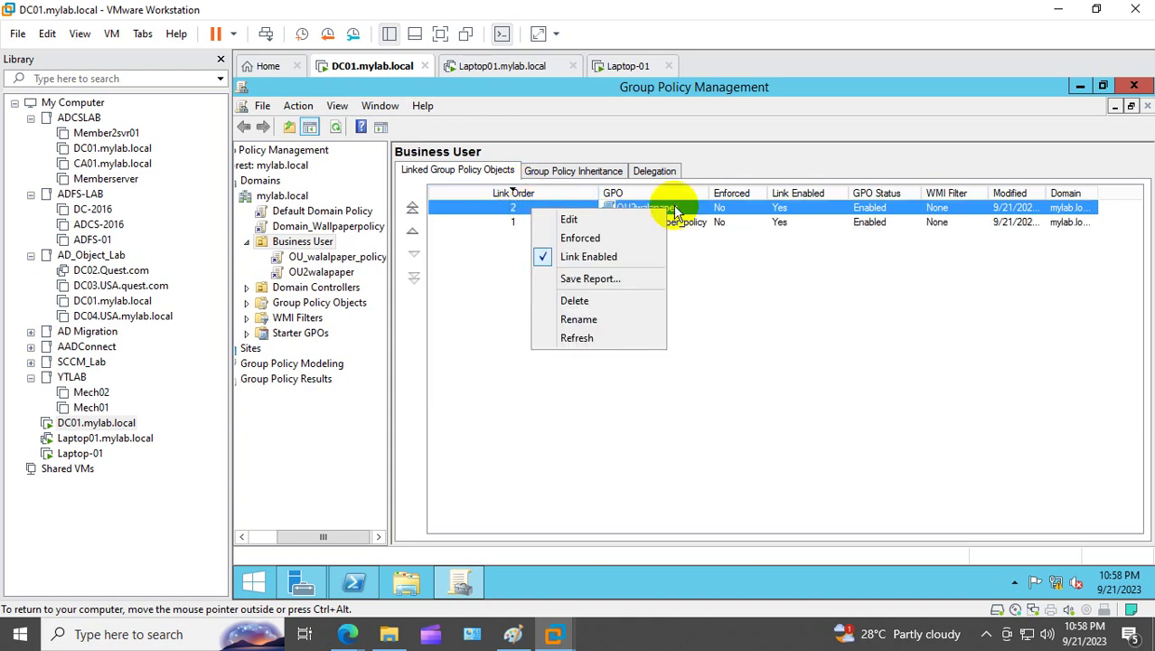
pyautogui.click(704, 217)
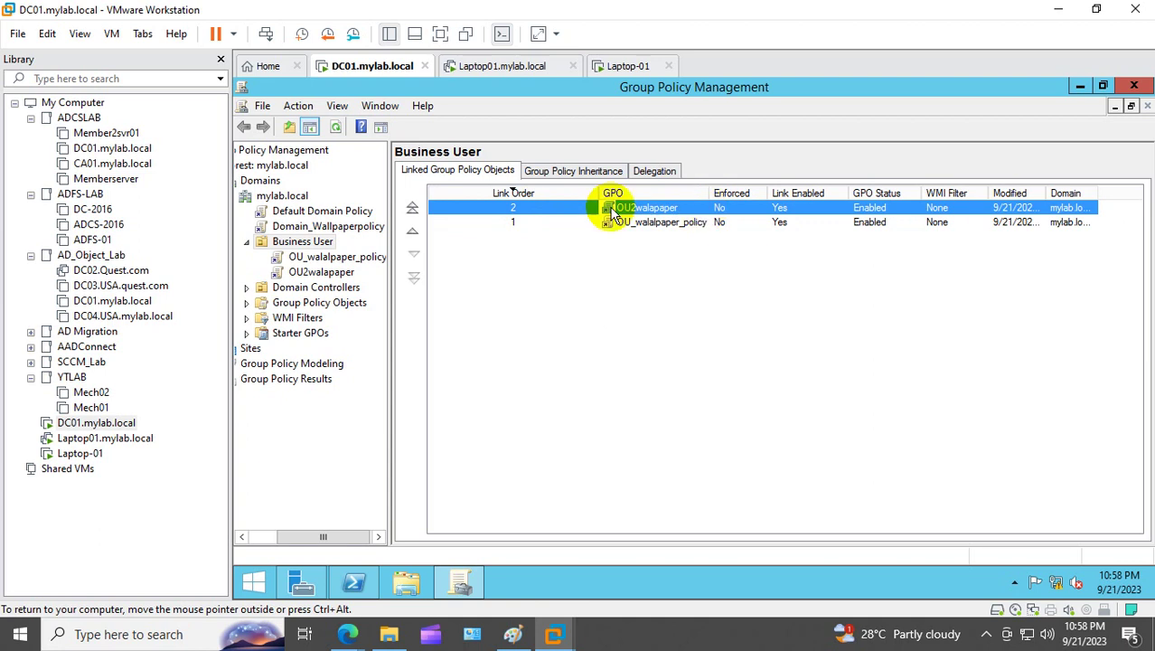
pyautogui.doubleClick(512, 208)
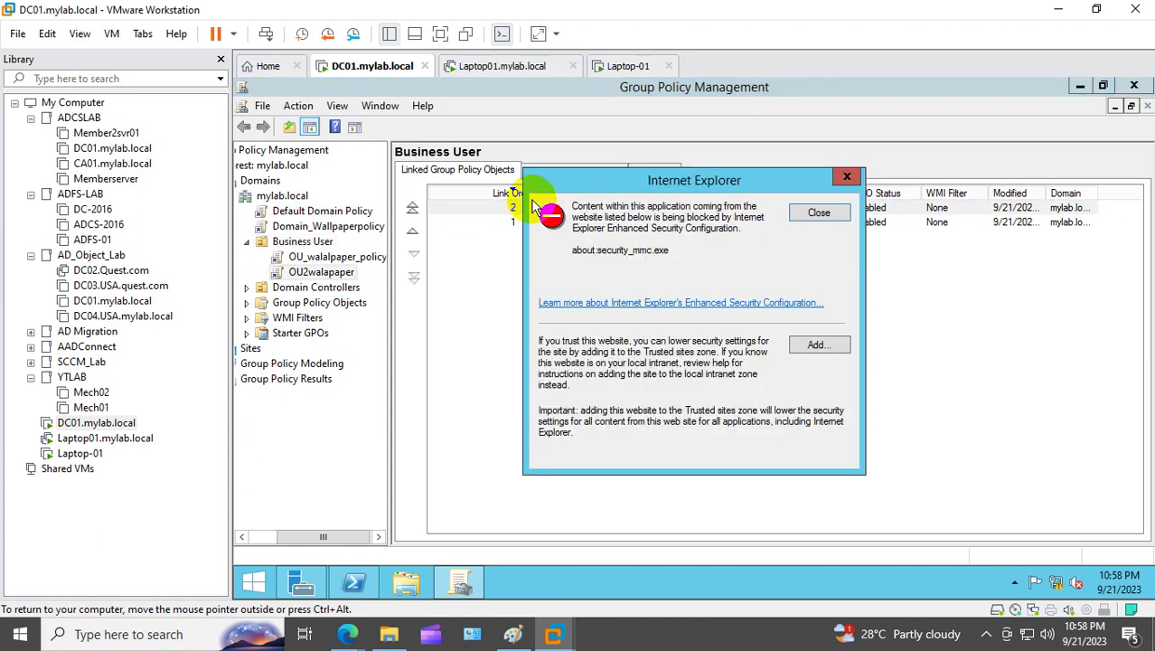
pyautogui.click(822, 212)
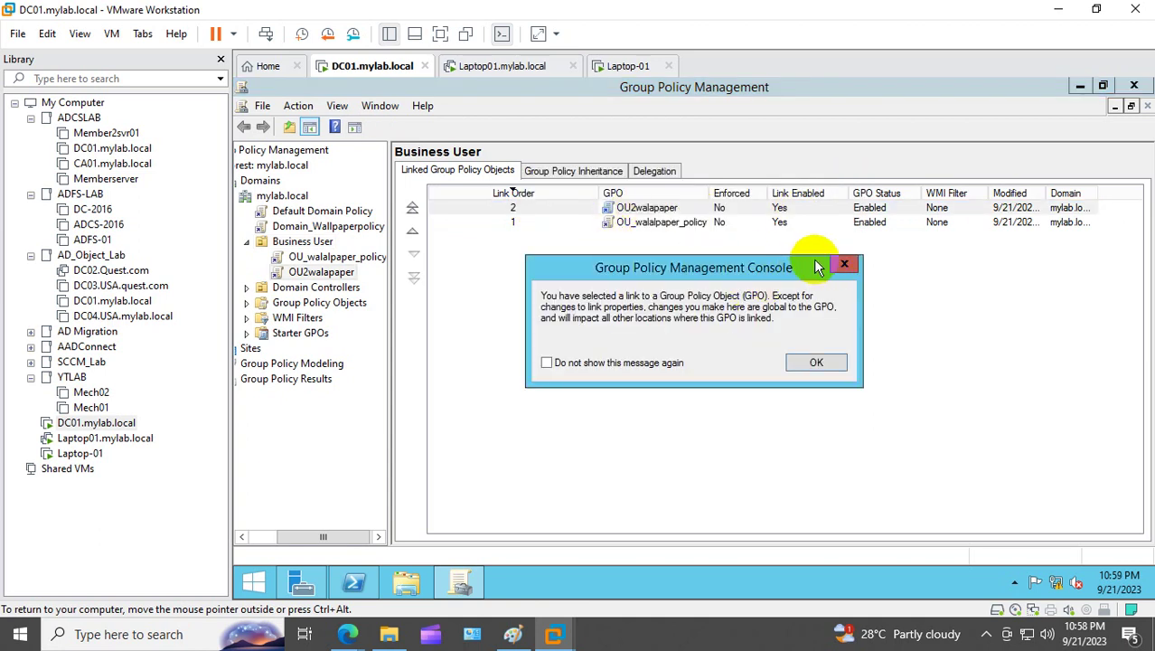
pyautogui.click(844, 264)
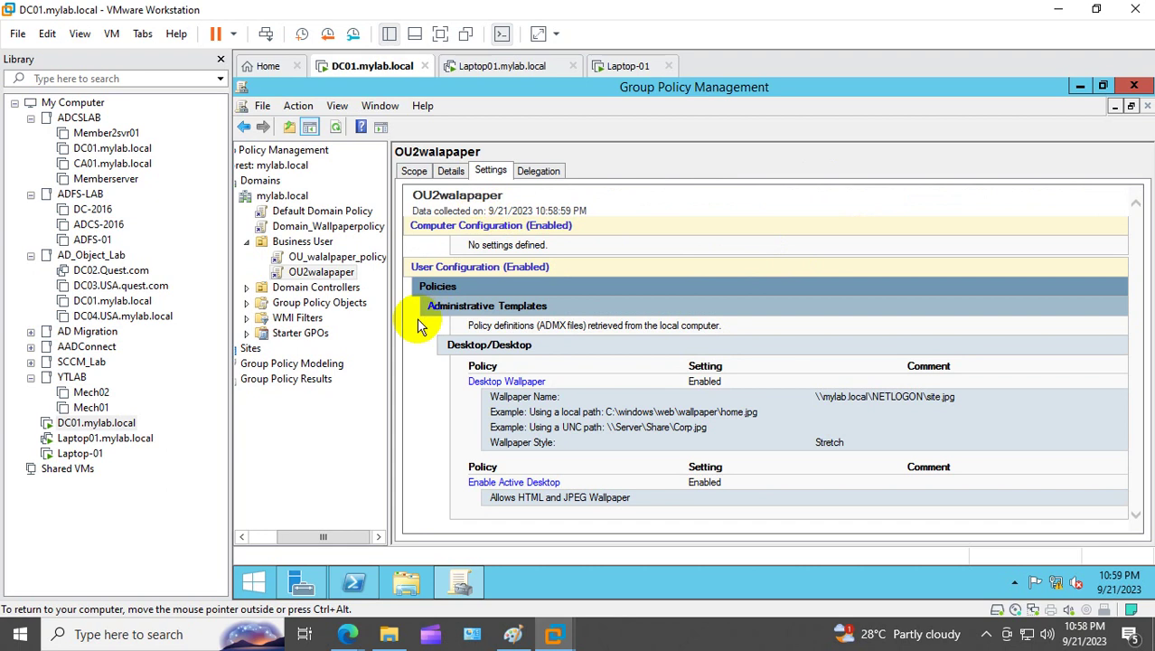
pyautogui.click(312, 241)
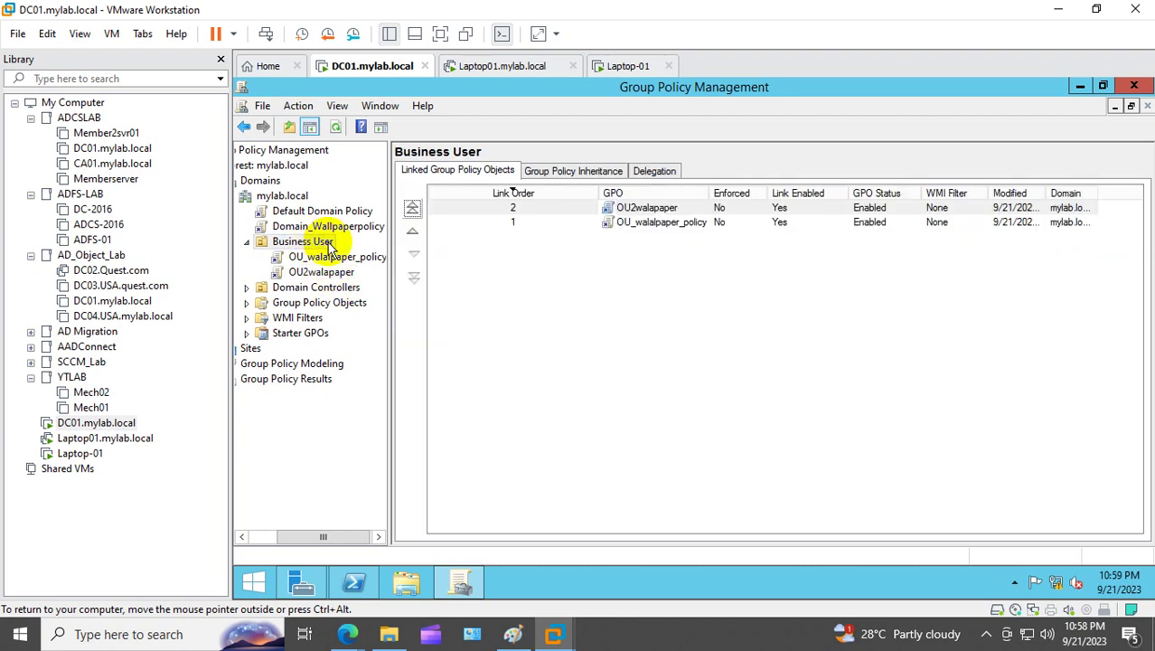
# Step: Move OU2walapaper up to link order 1 on Business User
pyautogui.click(519, 193)
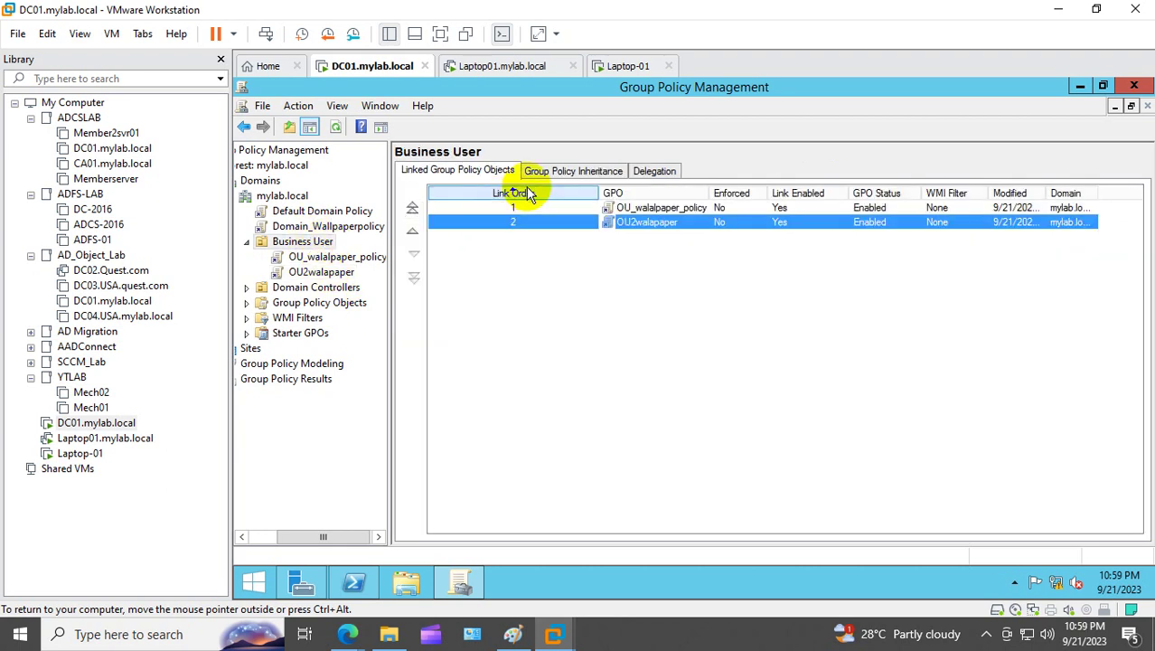
pyautogui.rightClick(512, 217)
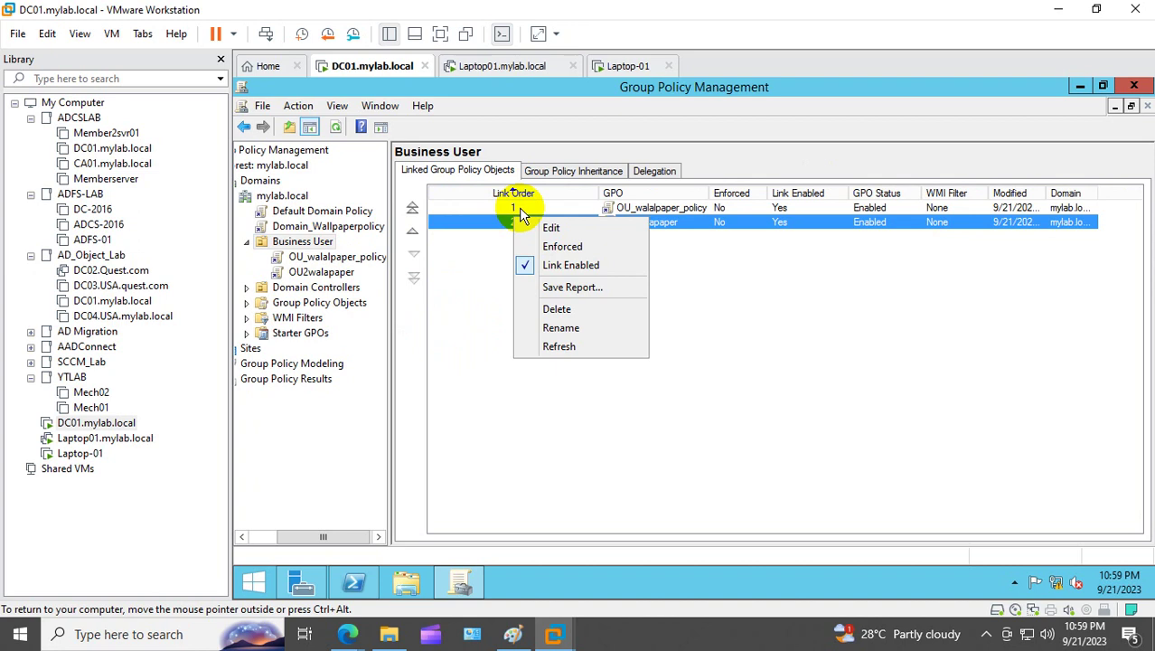
pyautogui.click(519, 208)
pyautogui.click(518, 224)
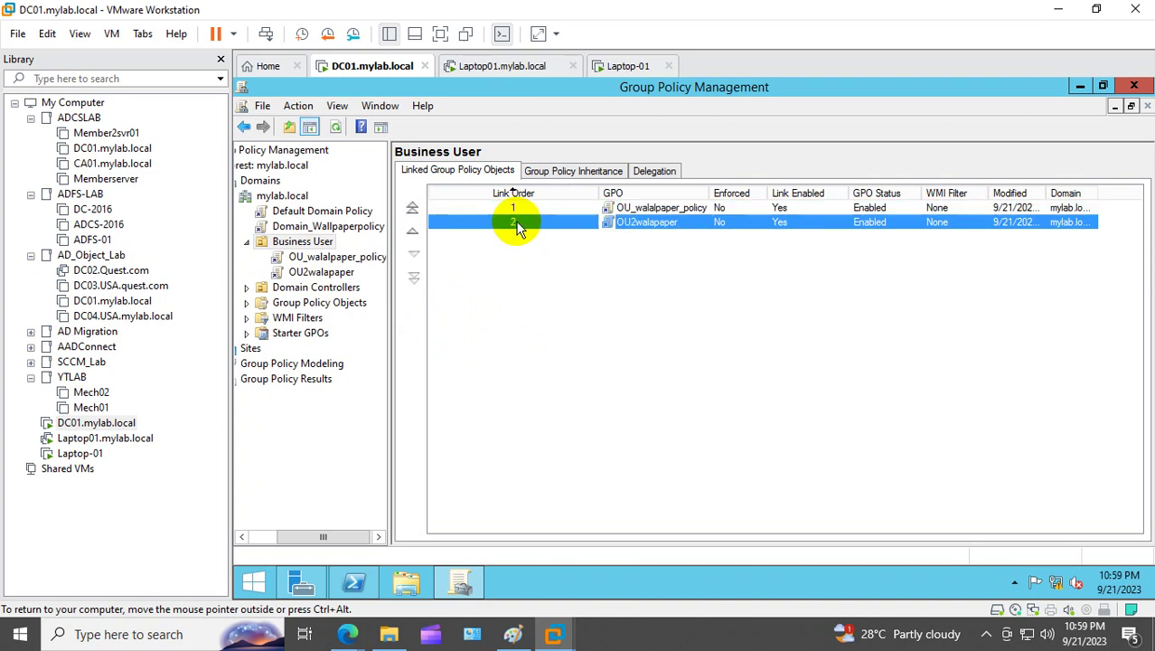
pyautogui.click(412, 233)
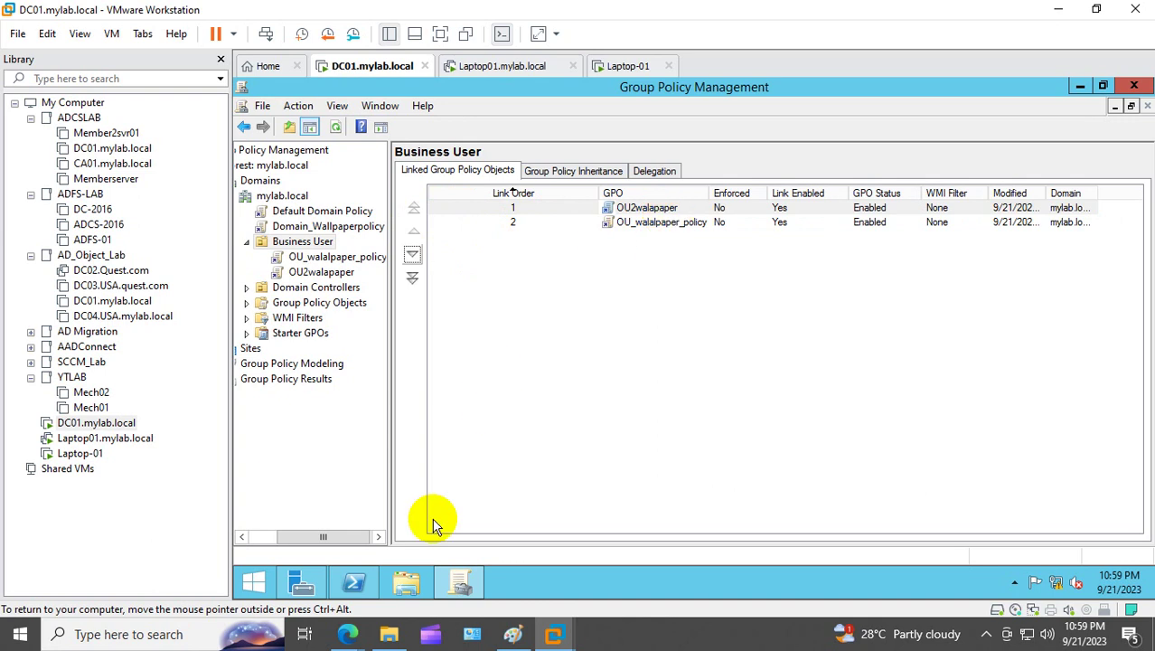
pyautogui.click(353, 582)
# Step: Run gpupdate /force in the DC01 PowerShell console
pyautogui.click(432, 343)
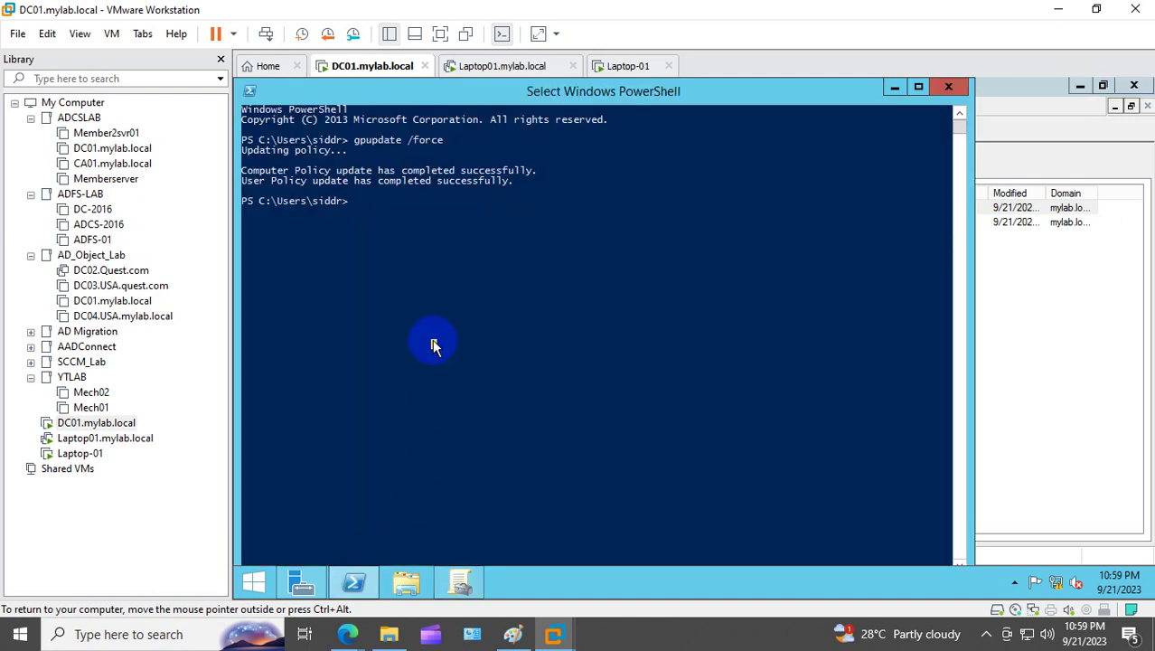
pyautogui.write('gpupda')
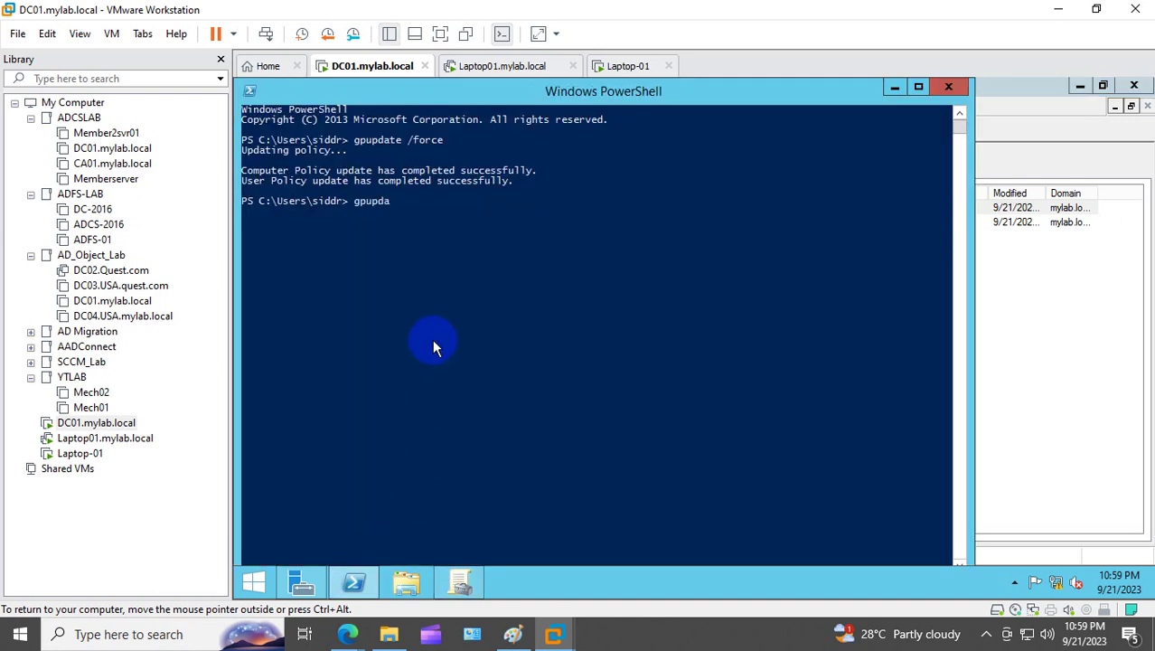
pyautogui.write('te /force')
pyautogui.press('Return')
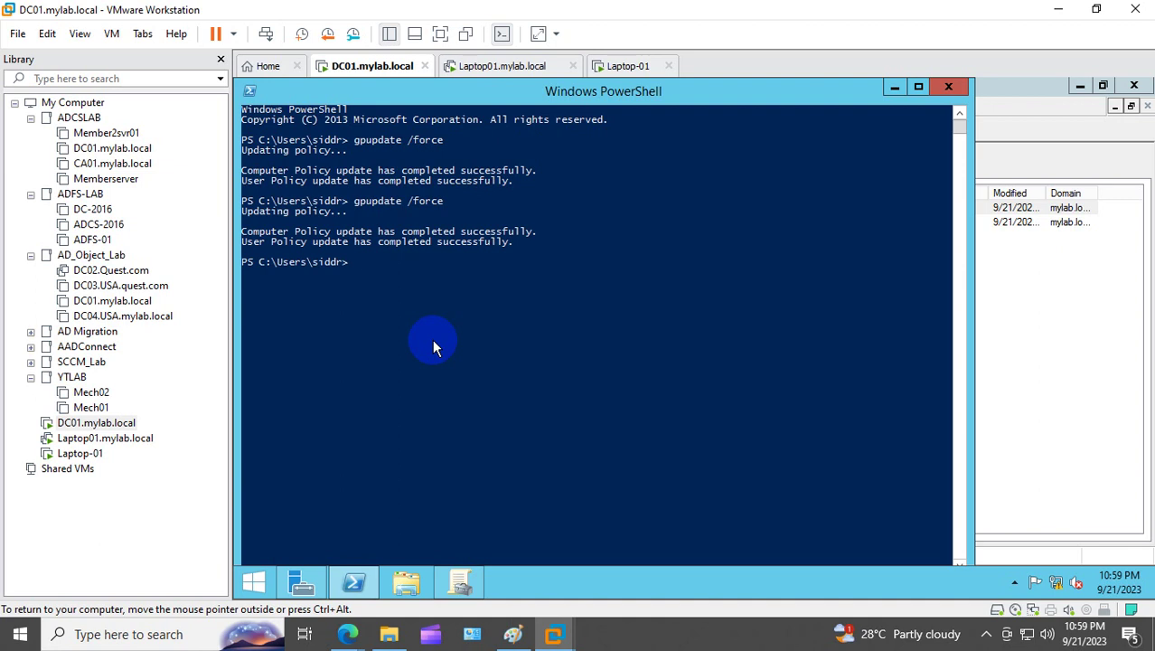
# Step: On Laptop-01, launch cmd via Win+R and run gpupdate /force
pyautogui.click(99, 453)
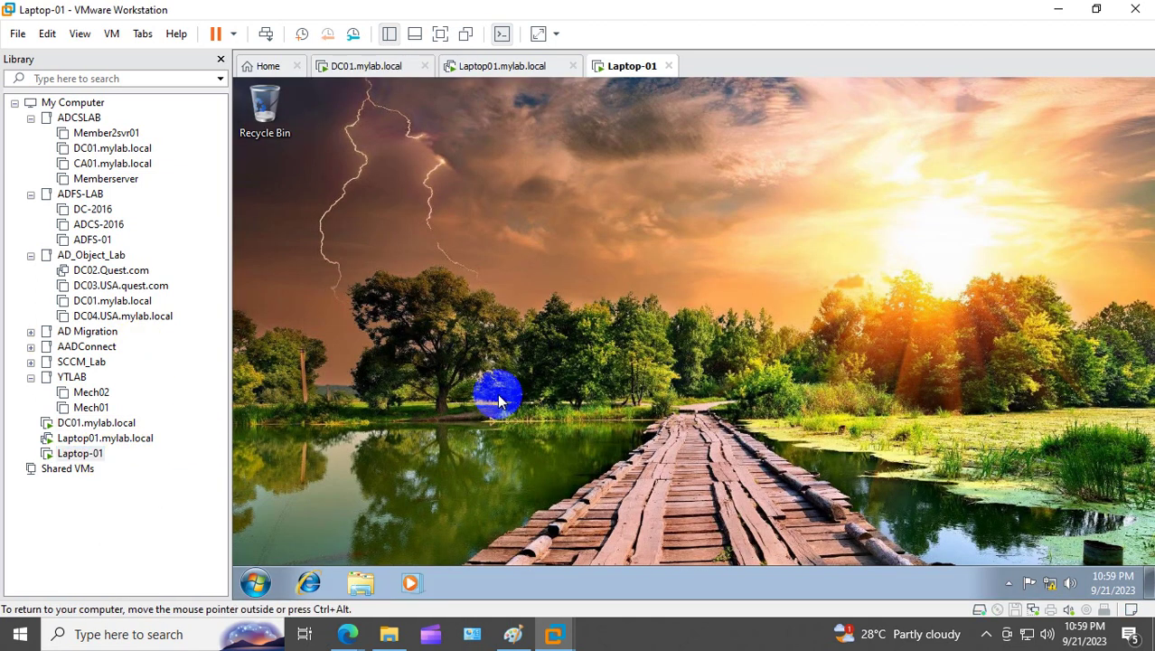
pyautogui.click(392, 440)
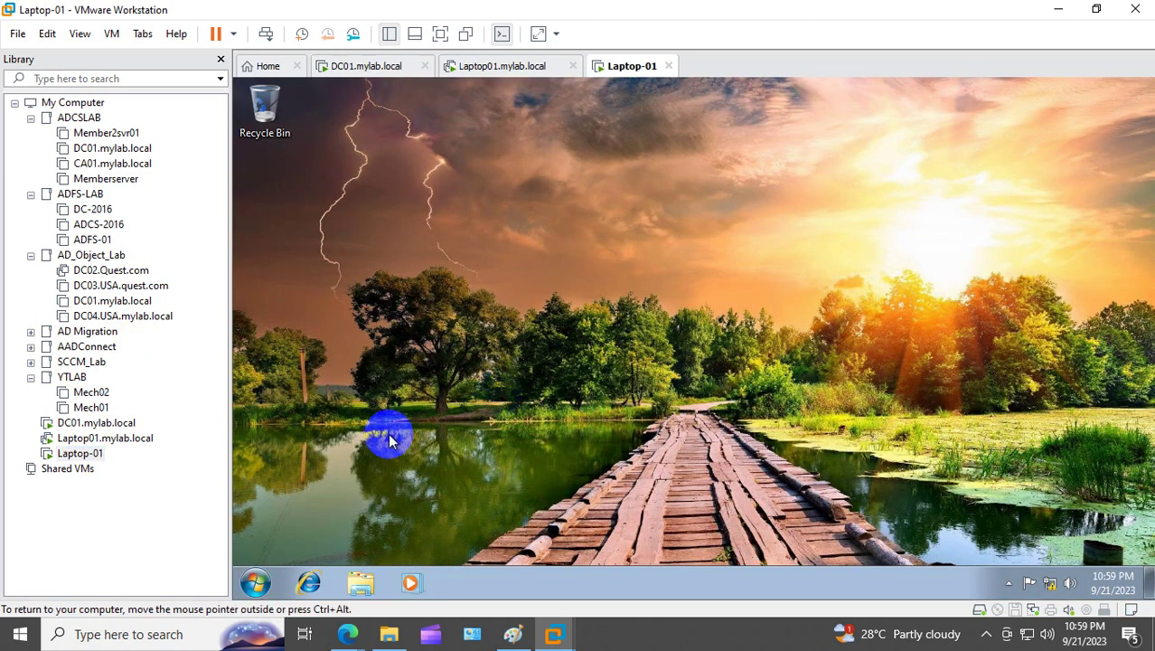
pyautogui.press('super+r')
pyautogui.press('Return')
pyautogui.click(388, 440)
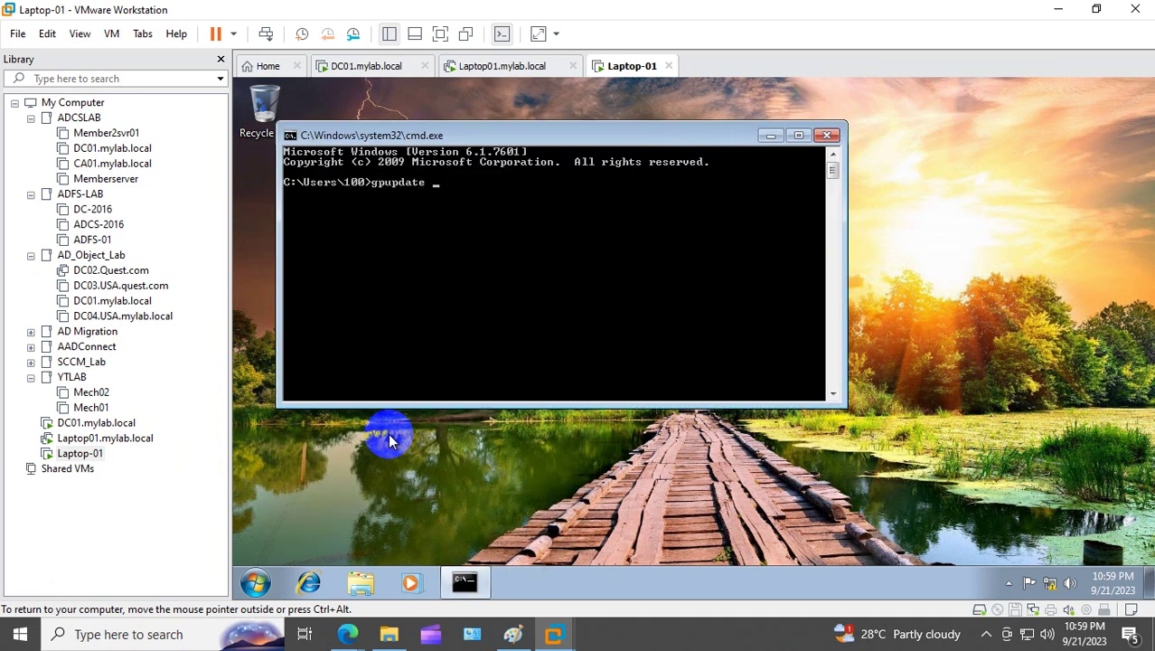
pyautogui.write('gpupdate /force')
pyautogui.press('Return')
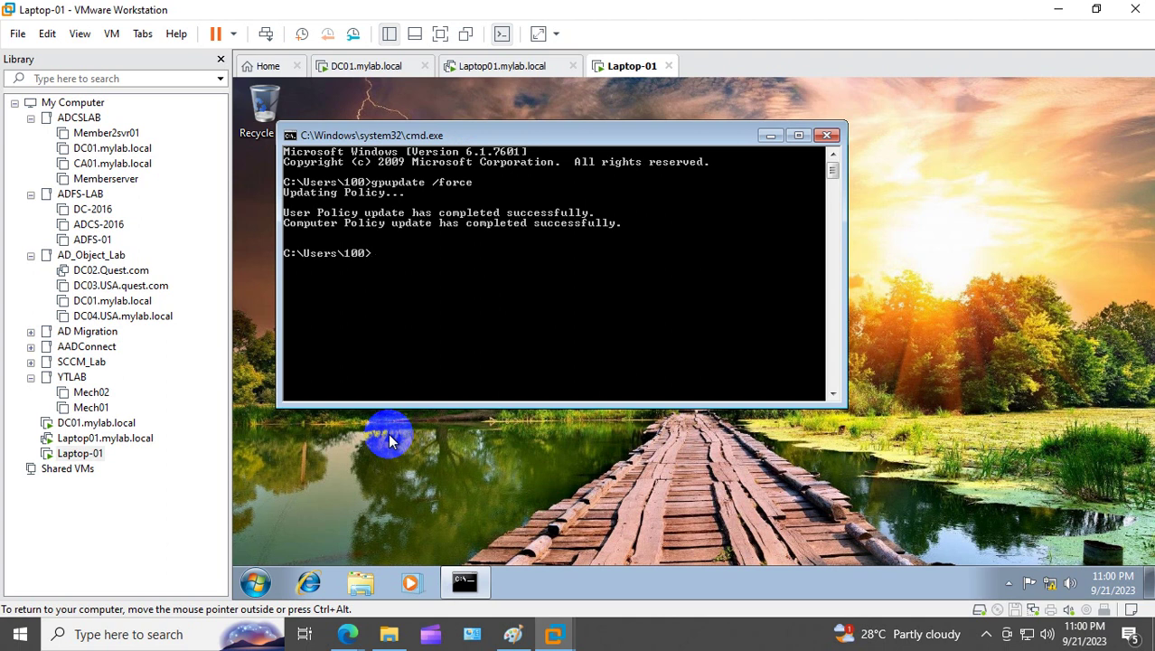
pyautogui.click(260, 582)
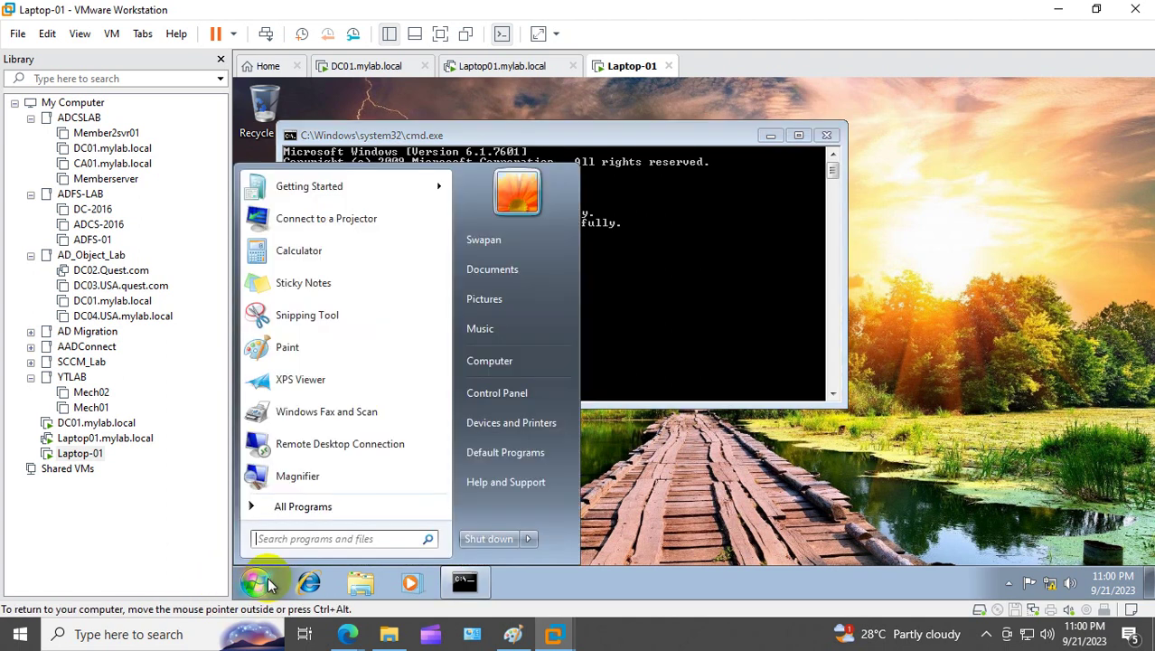
# Step: Restart Laptop-01 and sign back in with the domain user's password after Ctrl+Alt+Del
pyautogui.click(528, 538)
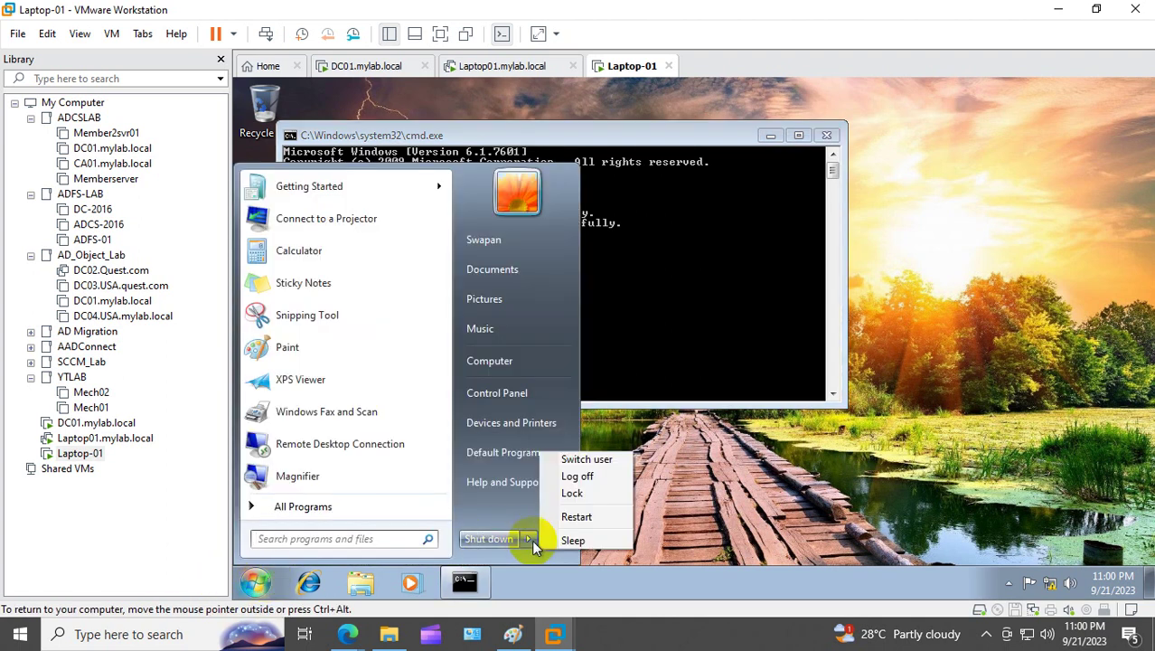
pyautogui.click(601, 515)
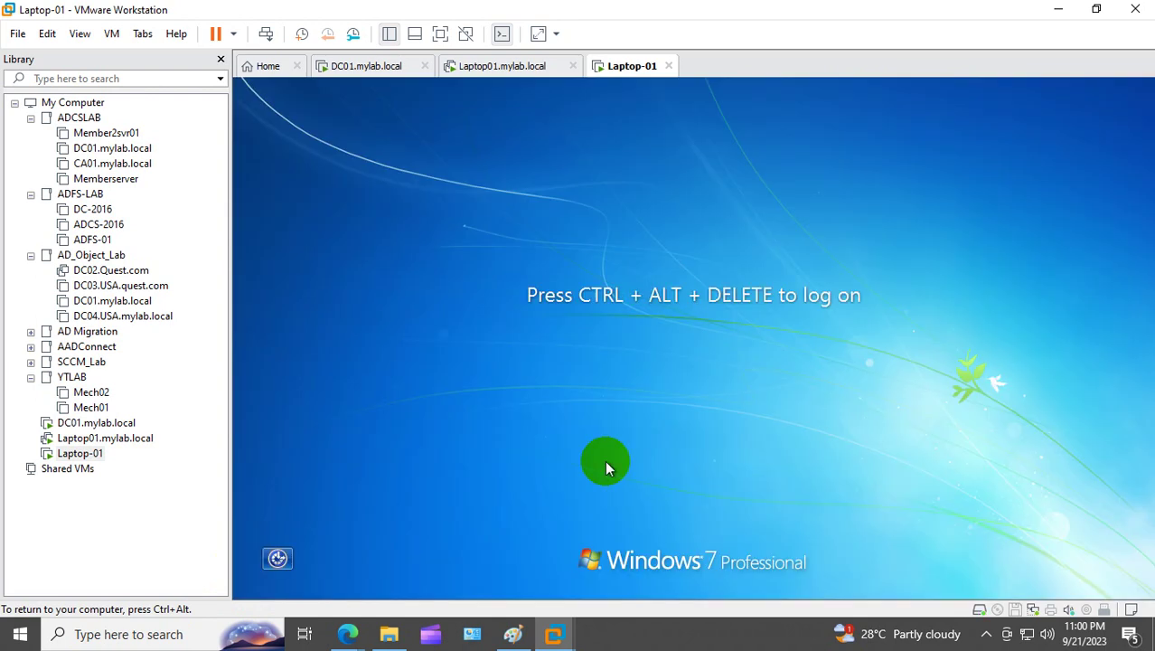
pyautogui.rightClick(93, 454)
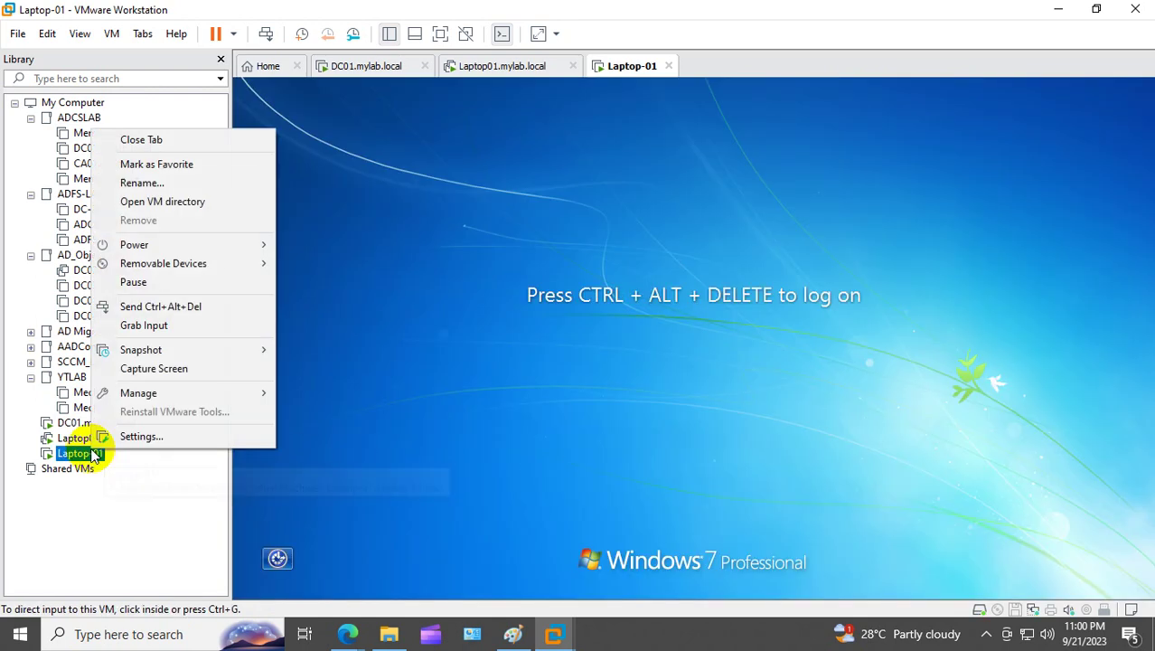
pyautogui.click(240, 305)
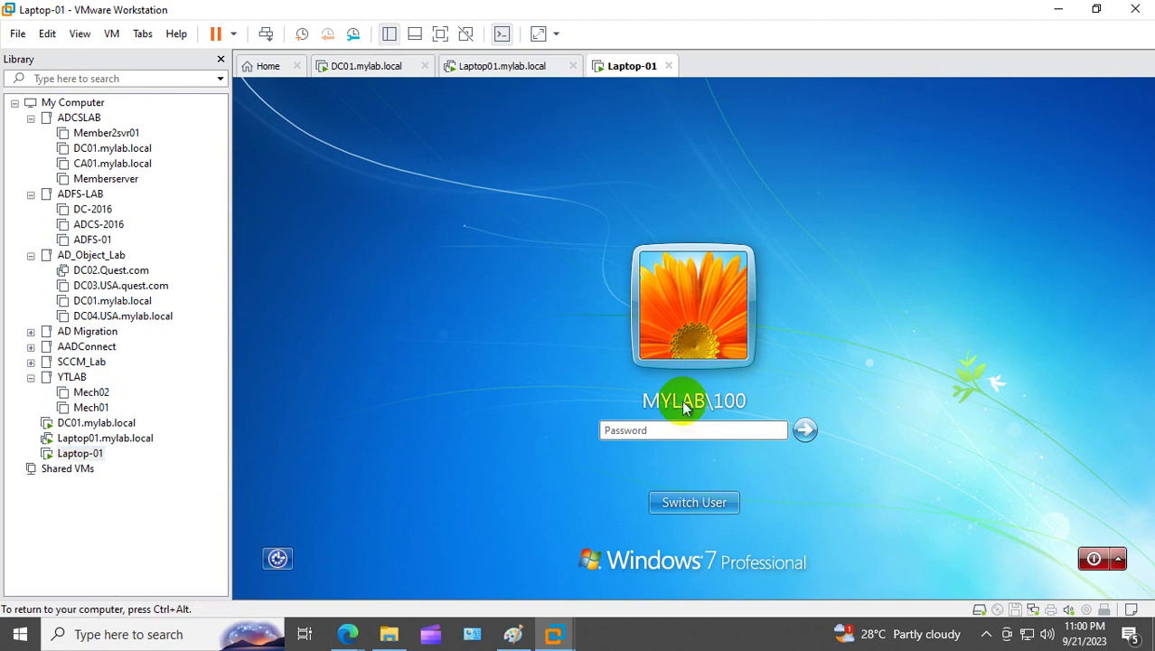
pyautogui.click(673, 429)
pyautogui.write('P')
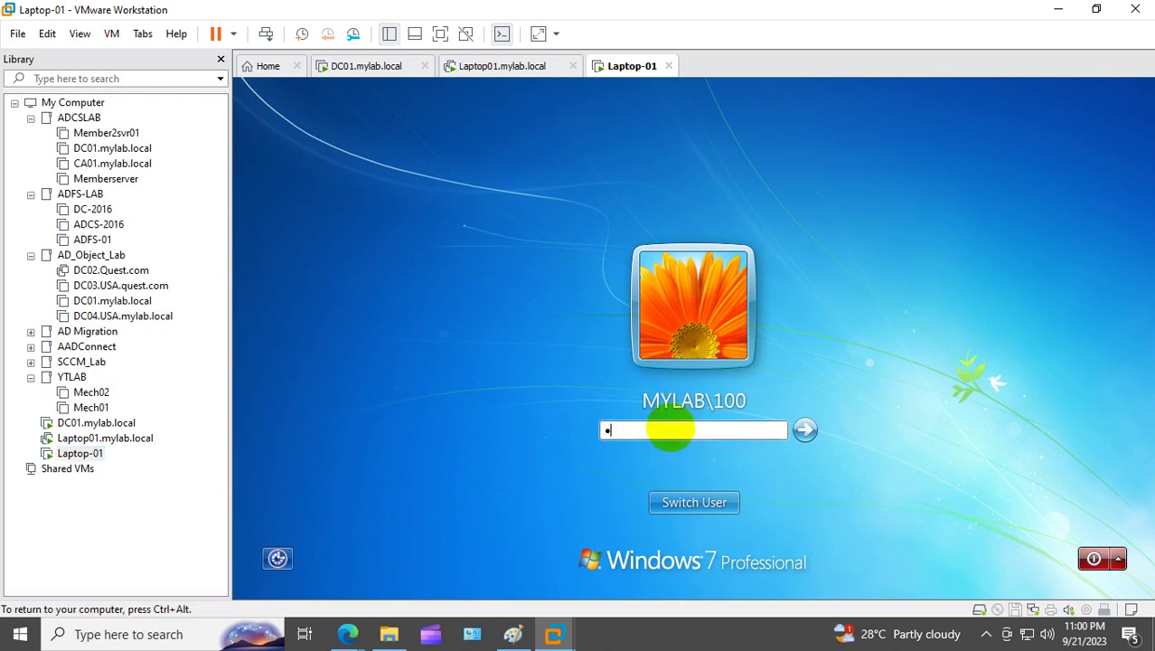
pyautogui.write('@ssw0rd12')
pyautogui.press('Return')
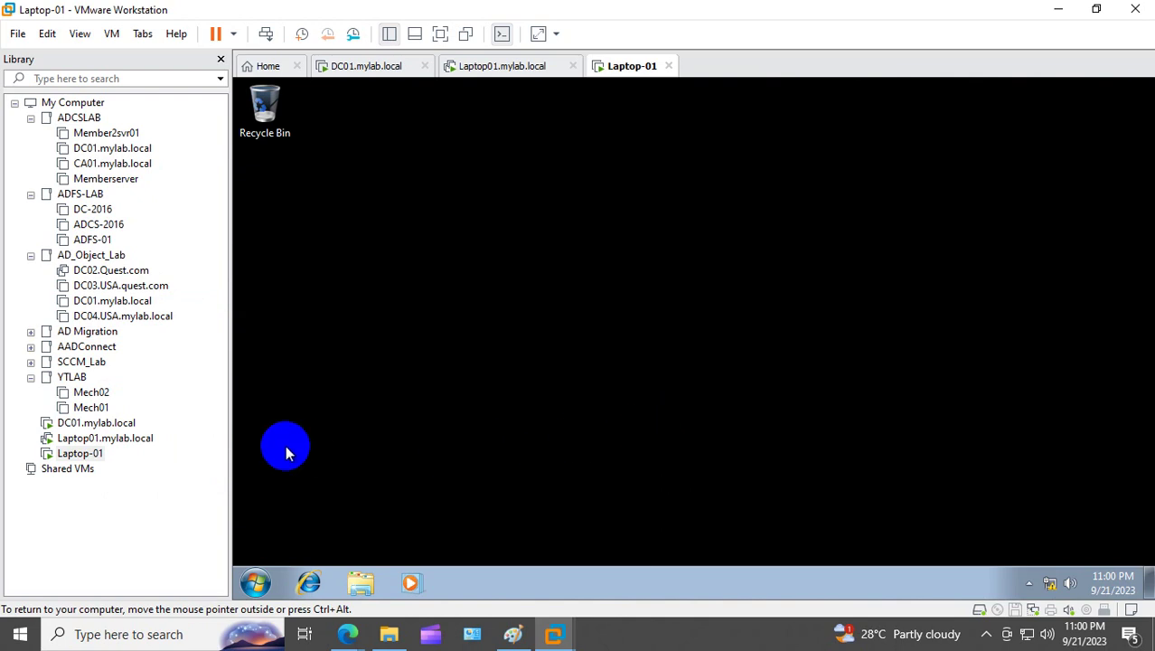
# Step: Open the fern photo on Unsplash and start saving it to disk
pyautogui.moveTo(353, 632)
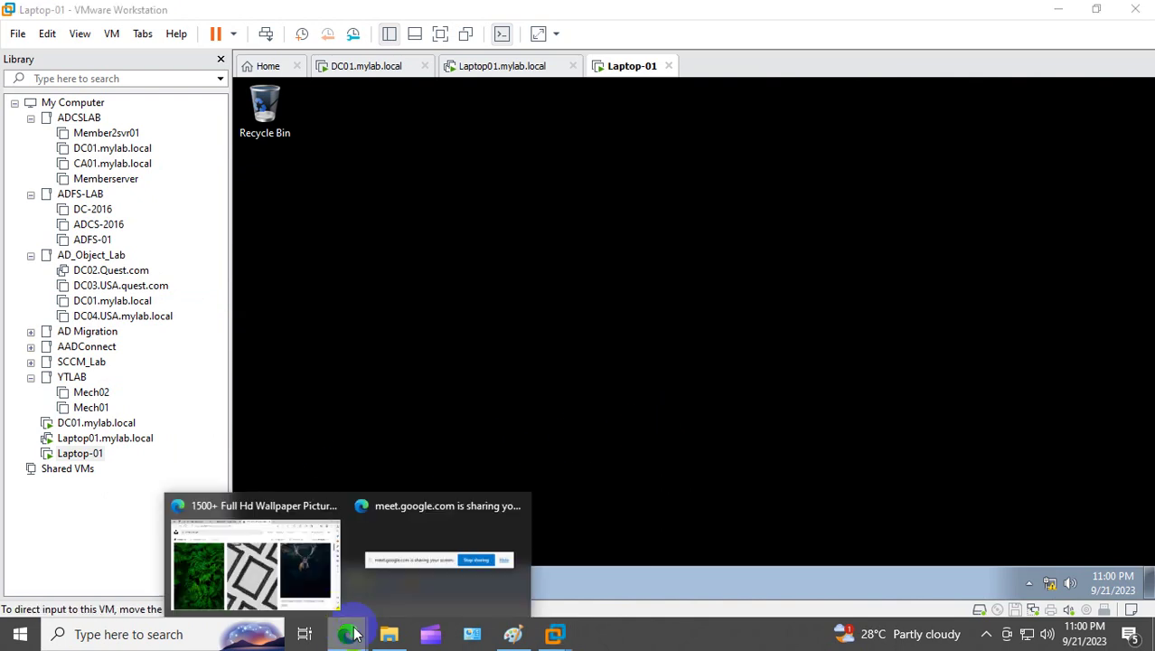
pyautogui.click(281, 571)
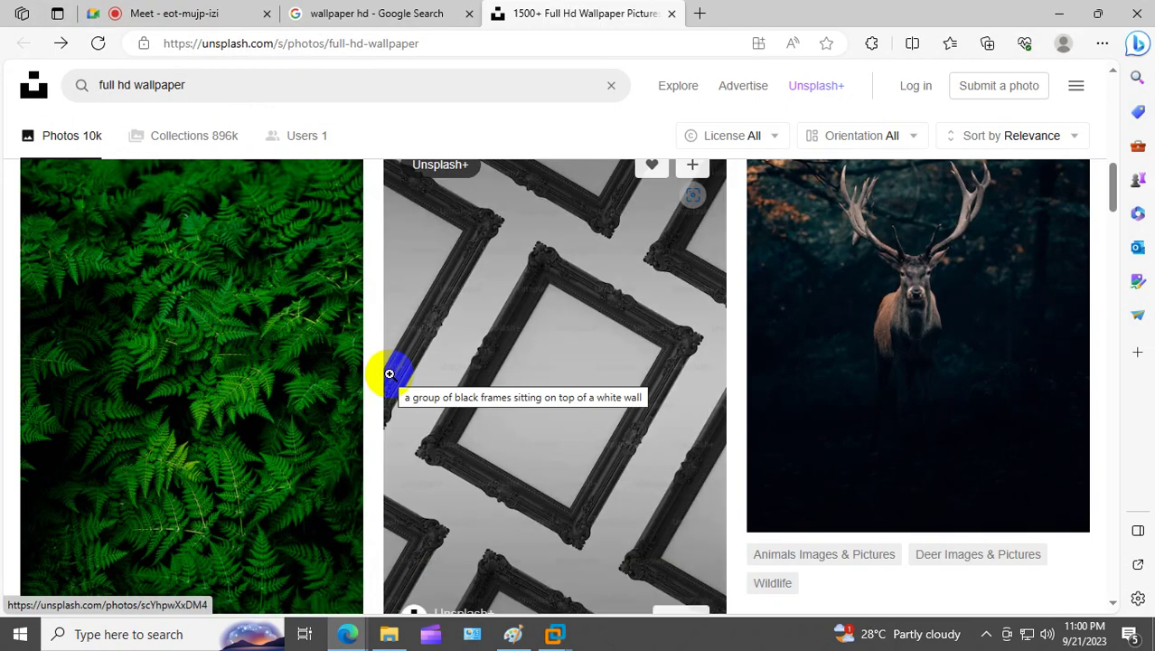
pyautogui.click(295, 352)
pyautogui.rightClick(536, 271)
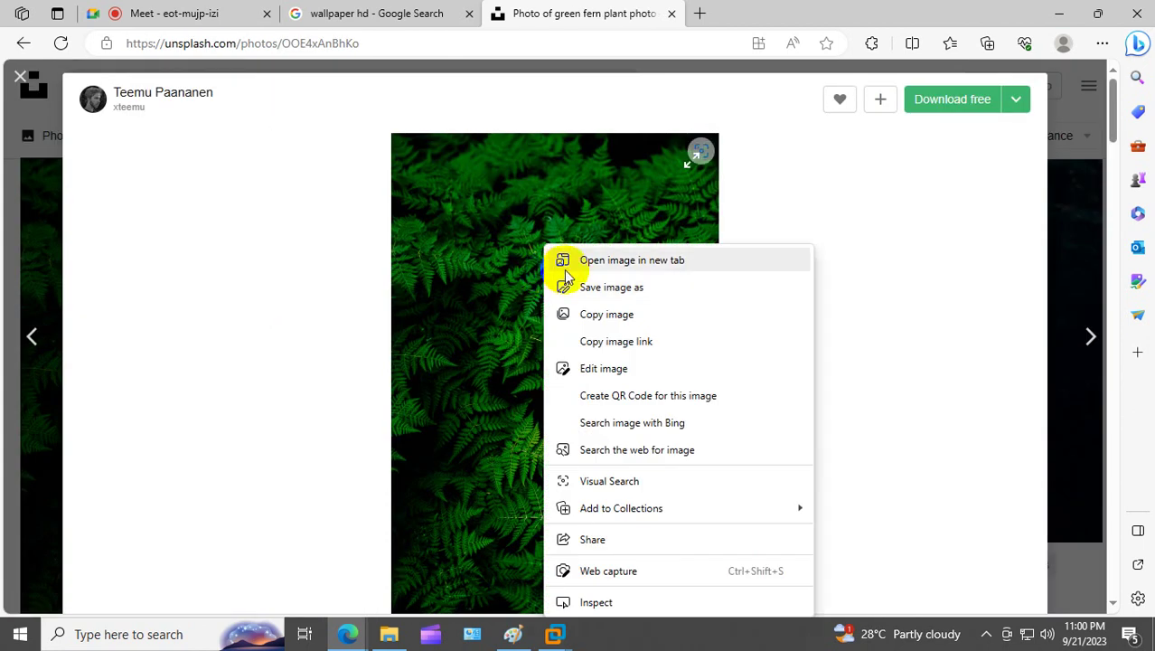
pyautogui.click(613, 289)
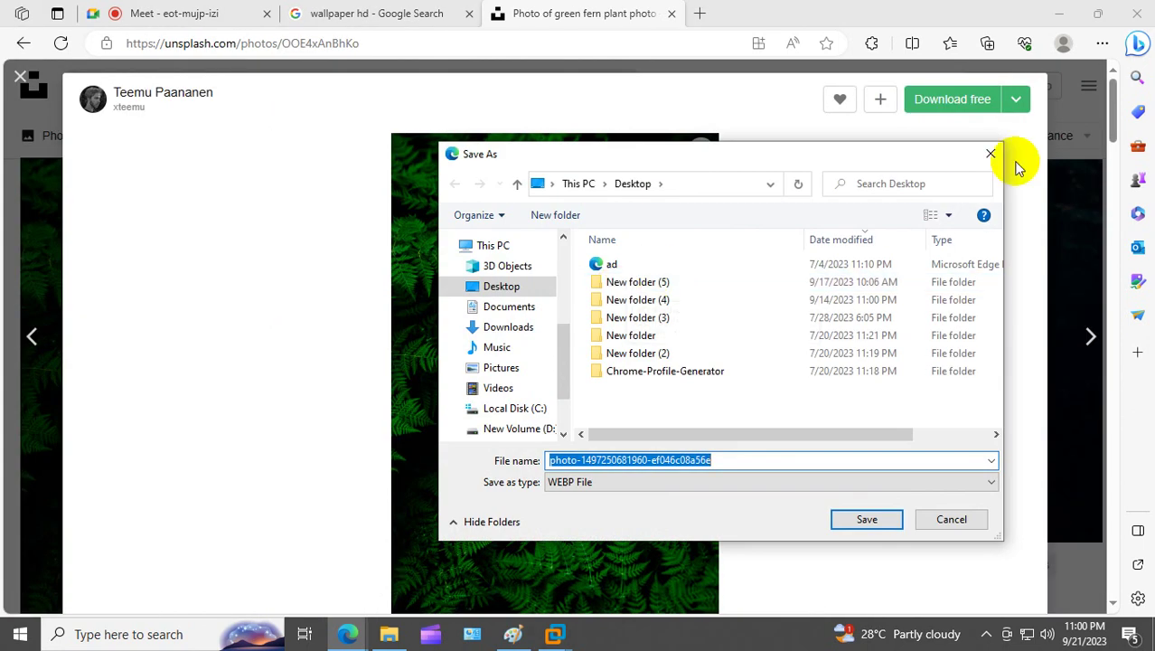
pyautogui.click(1016, 100)
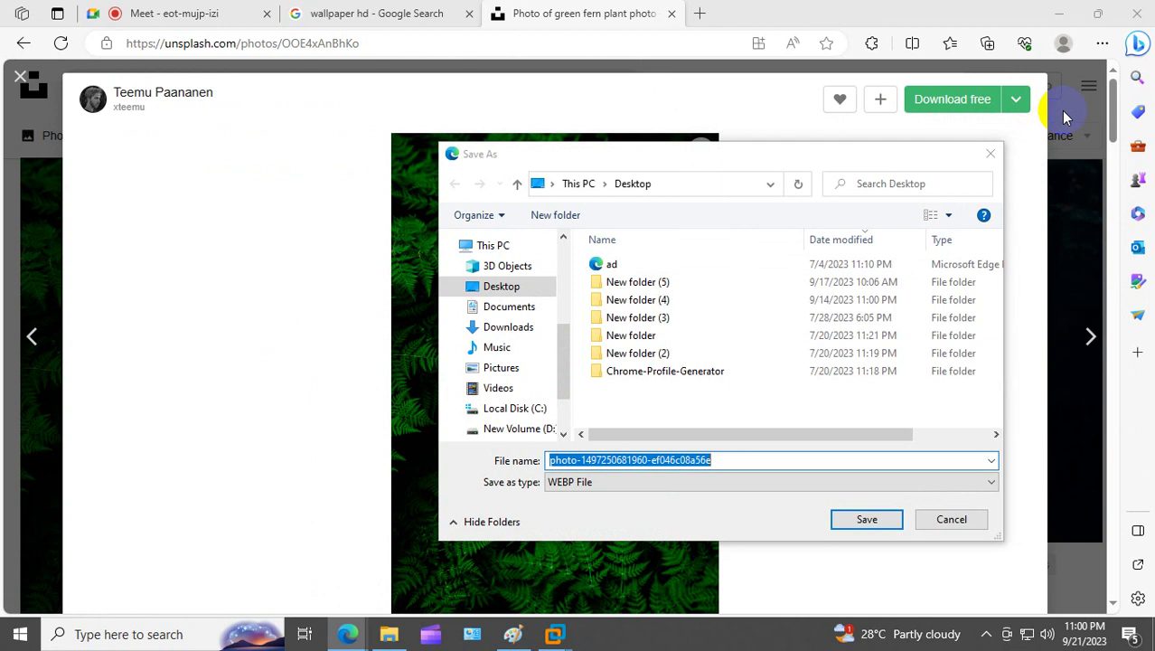
# Step: Cancel the save, close the fern photo, and return to the 'wallpaper hd' Google results
pyautogui.click(954, 521)
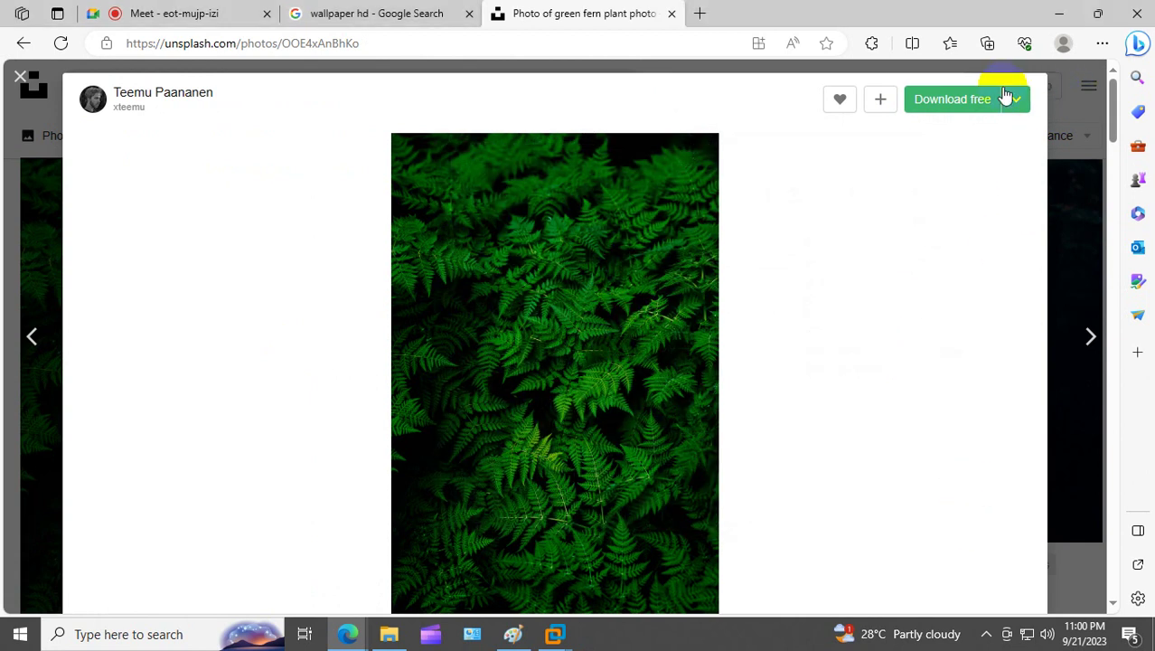
pyautogui.click(18, 81)
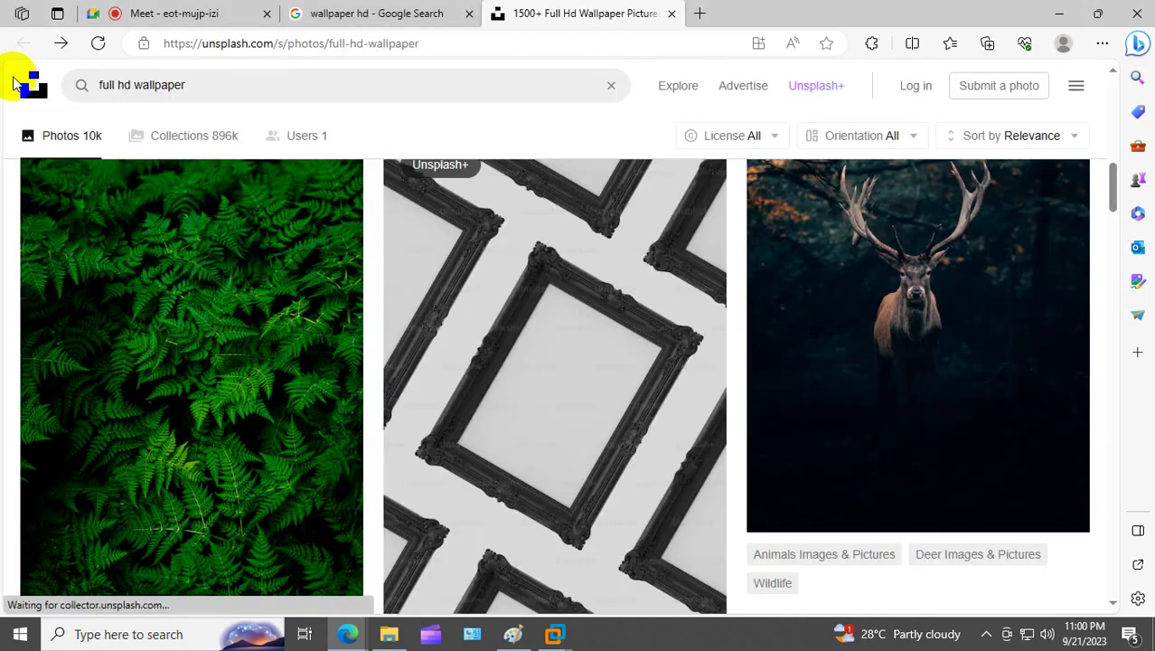
pyautogui.click(362, 13)
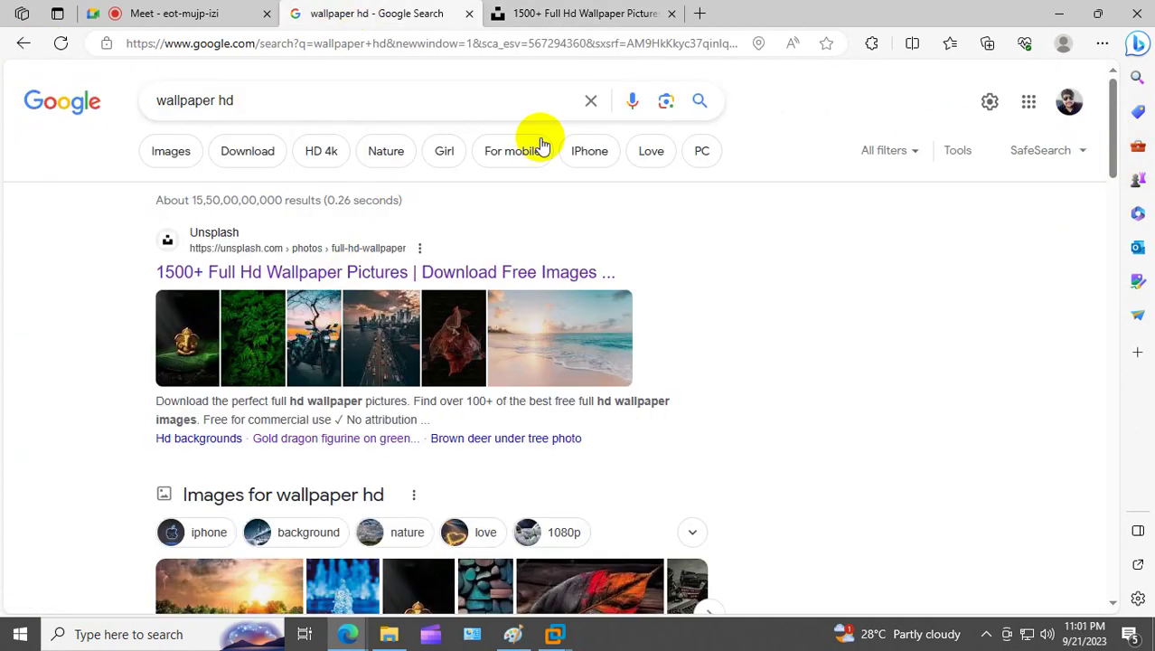
# Step: Search Google for 'wallpaper' and open the Freepik sky-over-clouds photo
pyautogui.click(328, 96)
pyautogui.press('BackSpace')
pyautogui.press('BackSpace')
pyautogui.press('BackSpace')
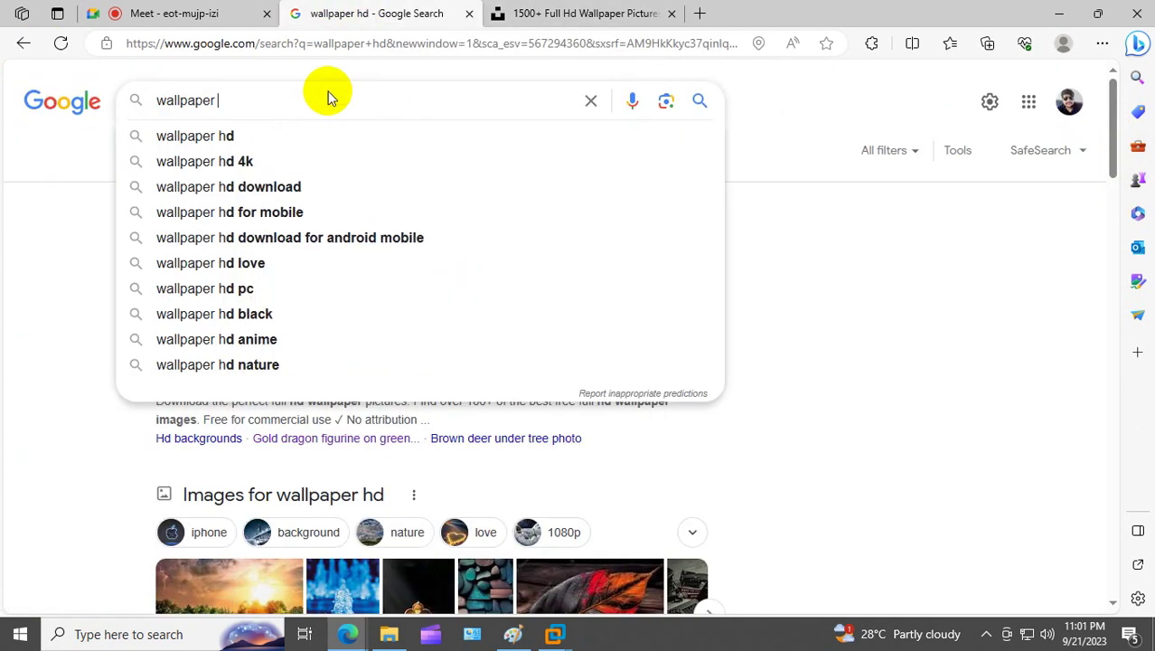
pyautogui.press('Return')
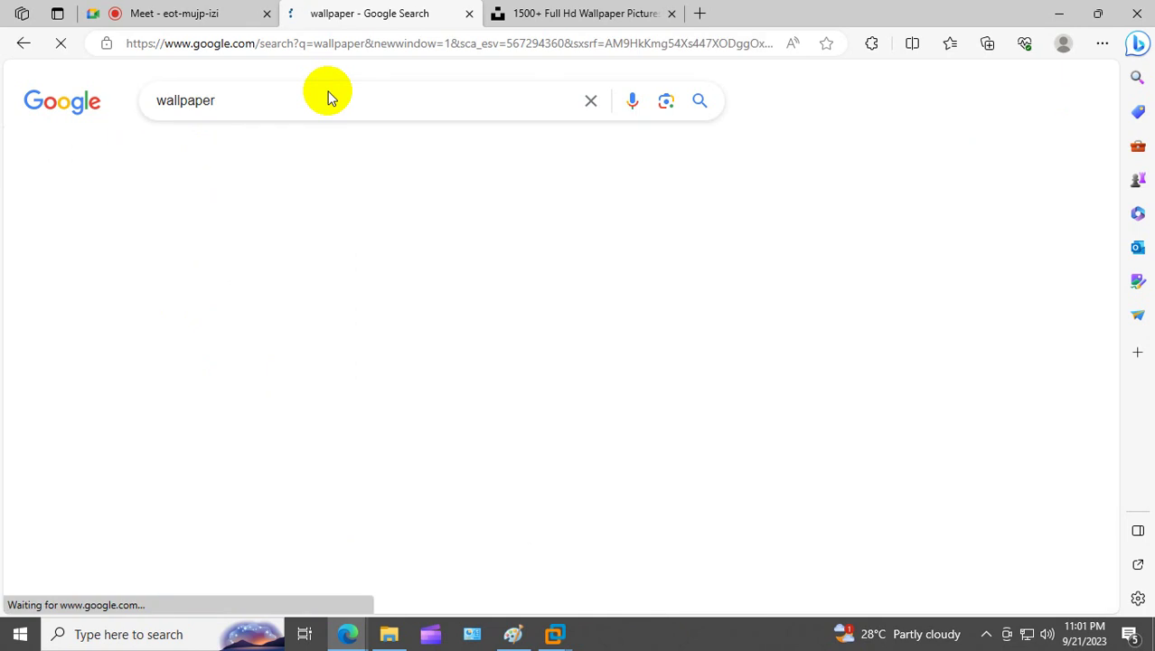
pyautogui.moveTo(1125, 122); pyautogui.dragTo(1124, 217)
pyautogui.click(250, 328)
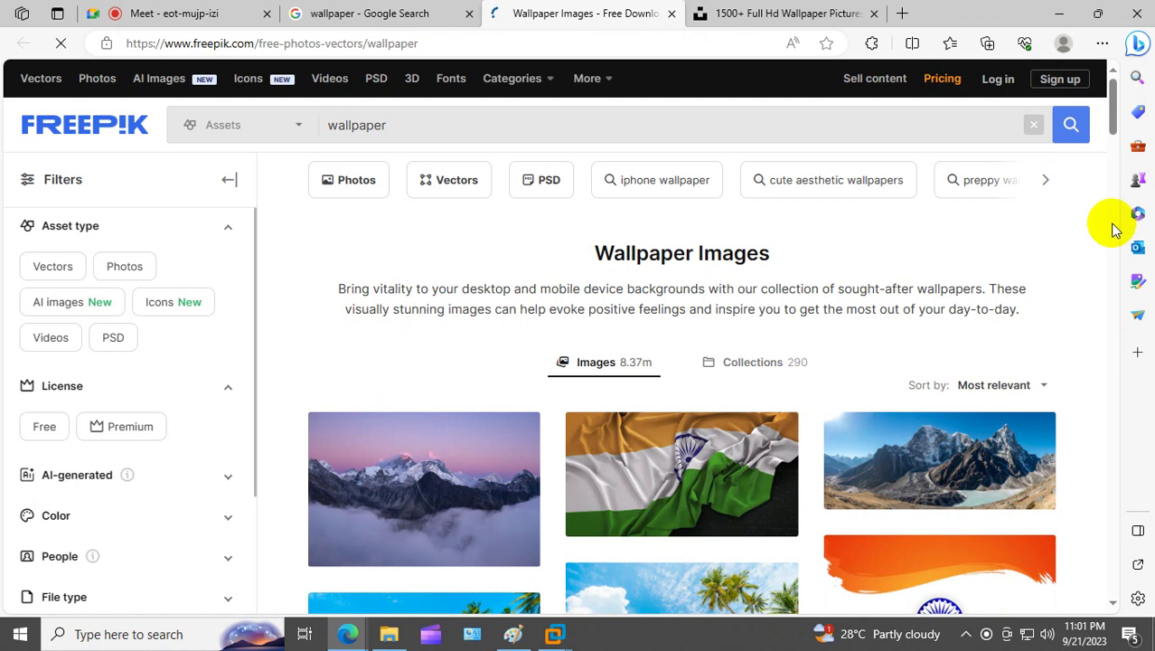
pyautogui.moveTo(1121, 103); pyautogui.dragTo(1058, 346)
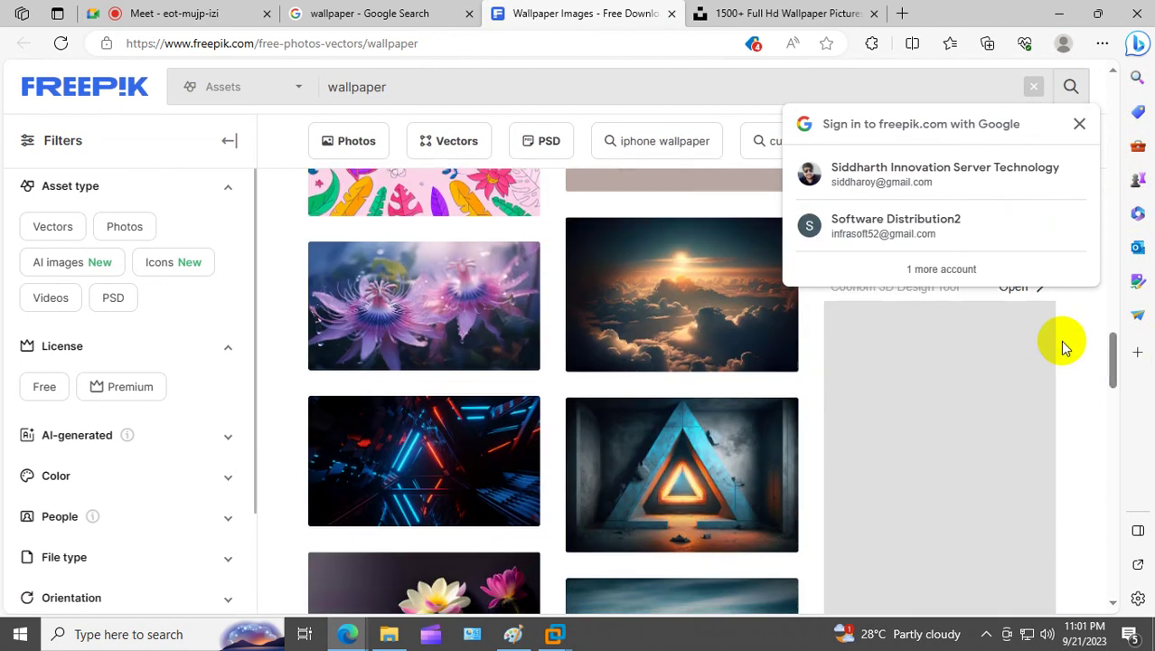
pyautogui.click(667, 271)
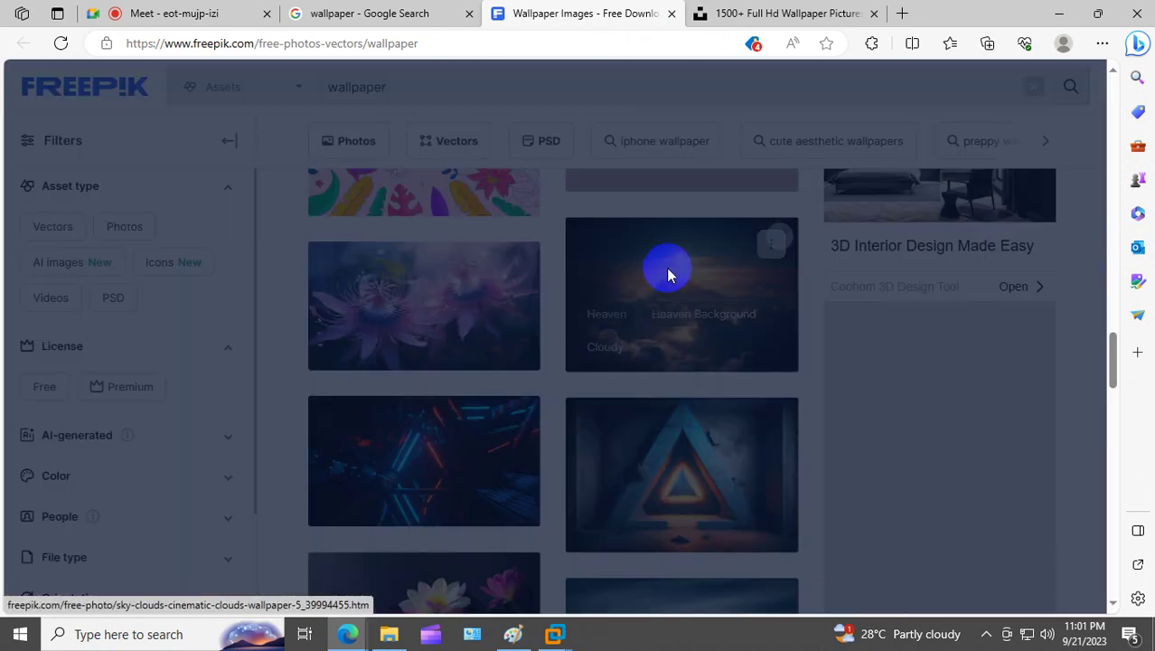
# Step: Save the cloud image to the Desktop as ou2
pyautogui.rightClick(416, 257)
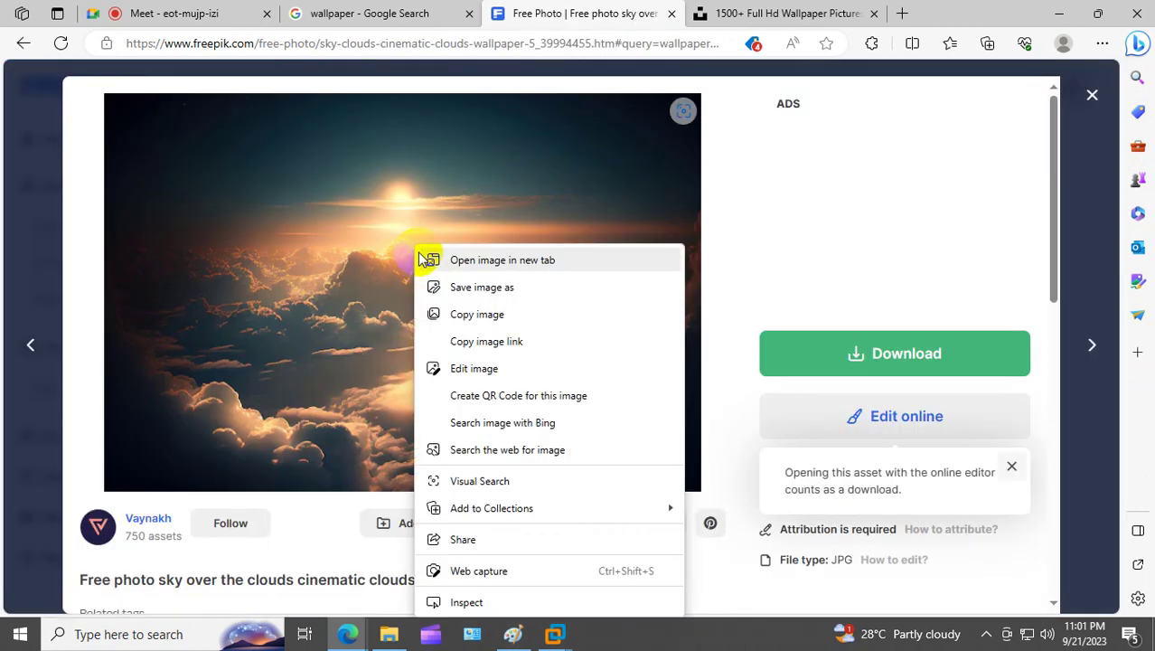
pyautogui.click(485, 287)
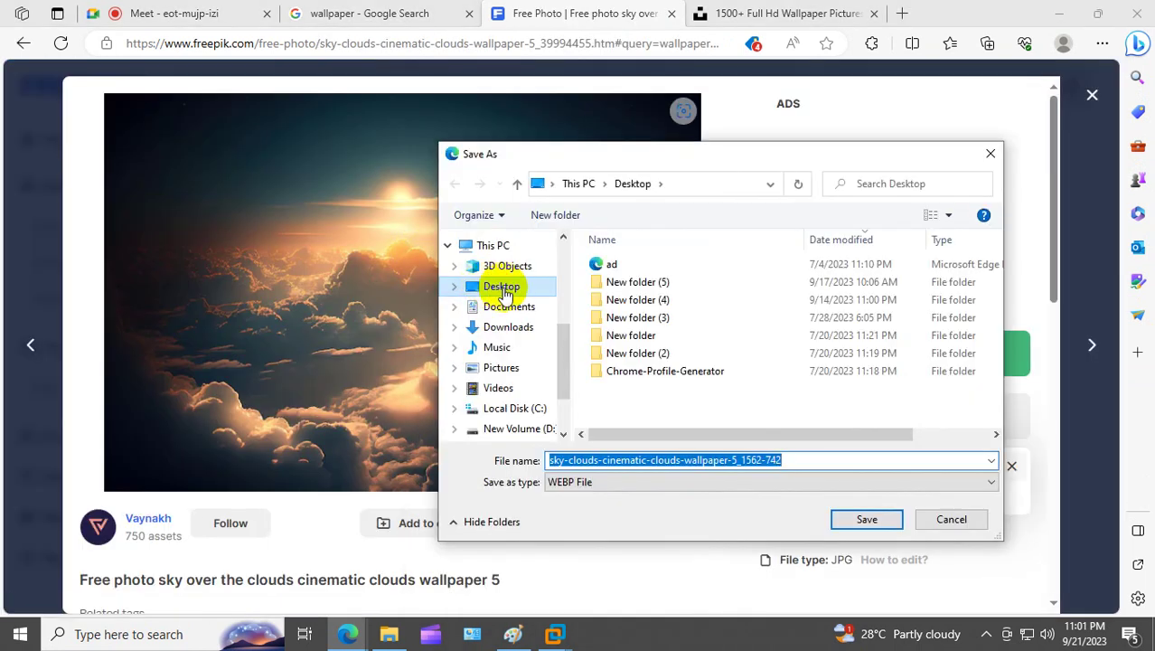
pyautogui.click(496, 286)
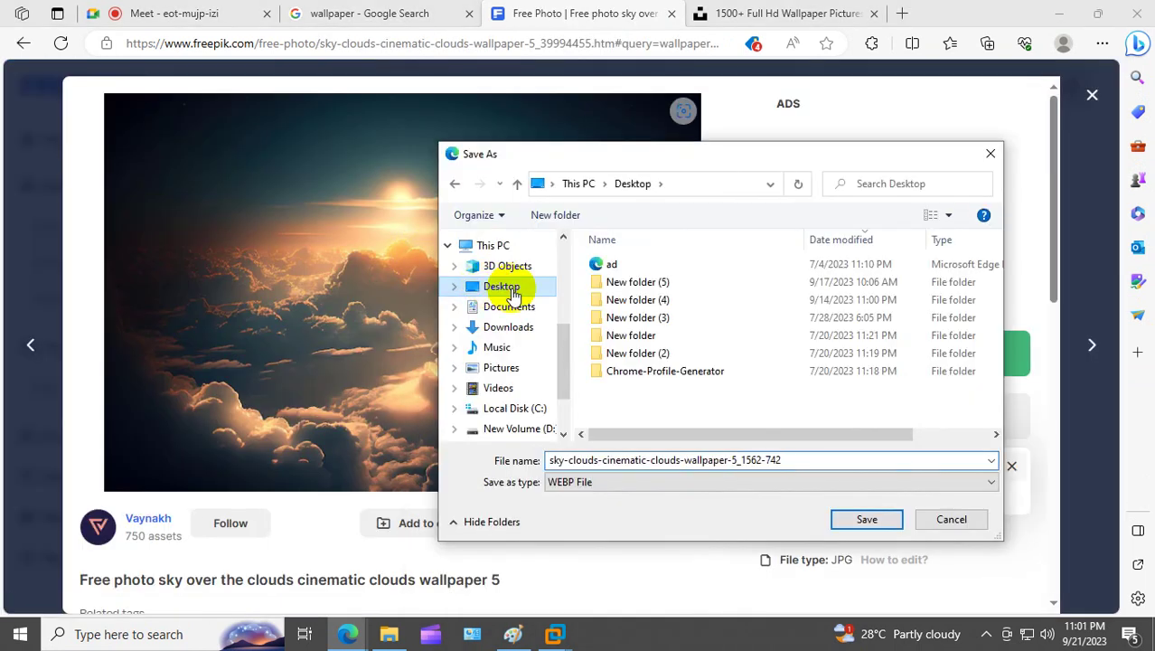
pyautogui.doubleClick(614, 461)
pyautogui.write('wall')
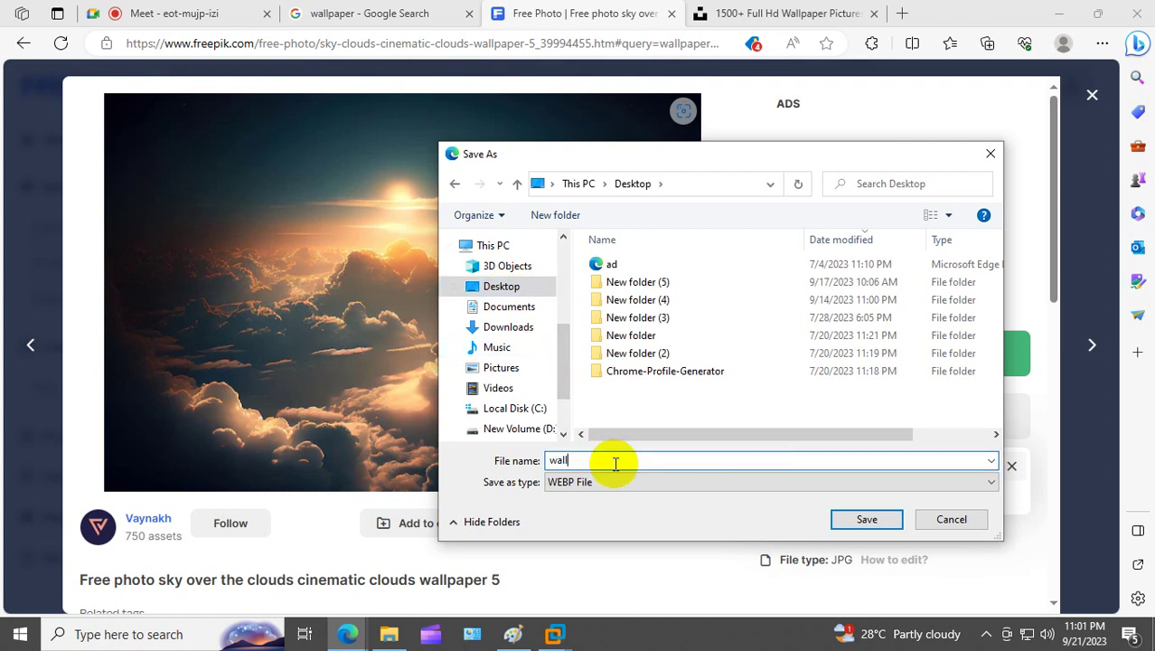
pyautogui.press('Tab')
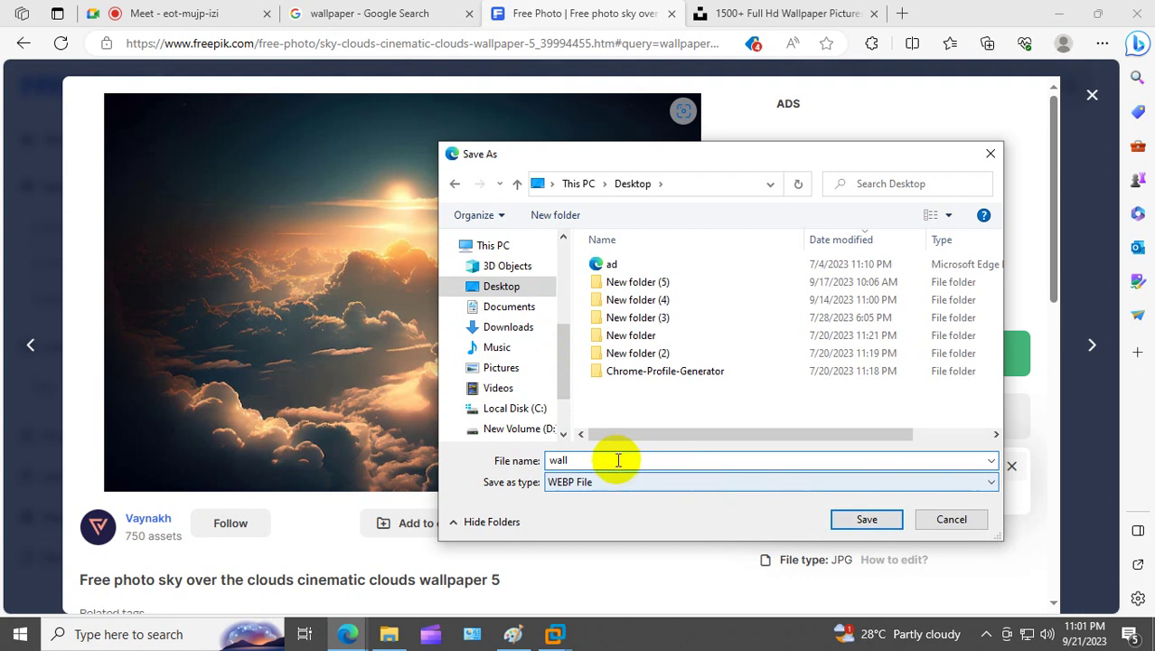
pyautogui.hotkey('shift', 'Tab')
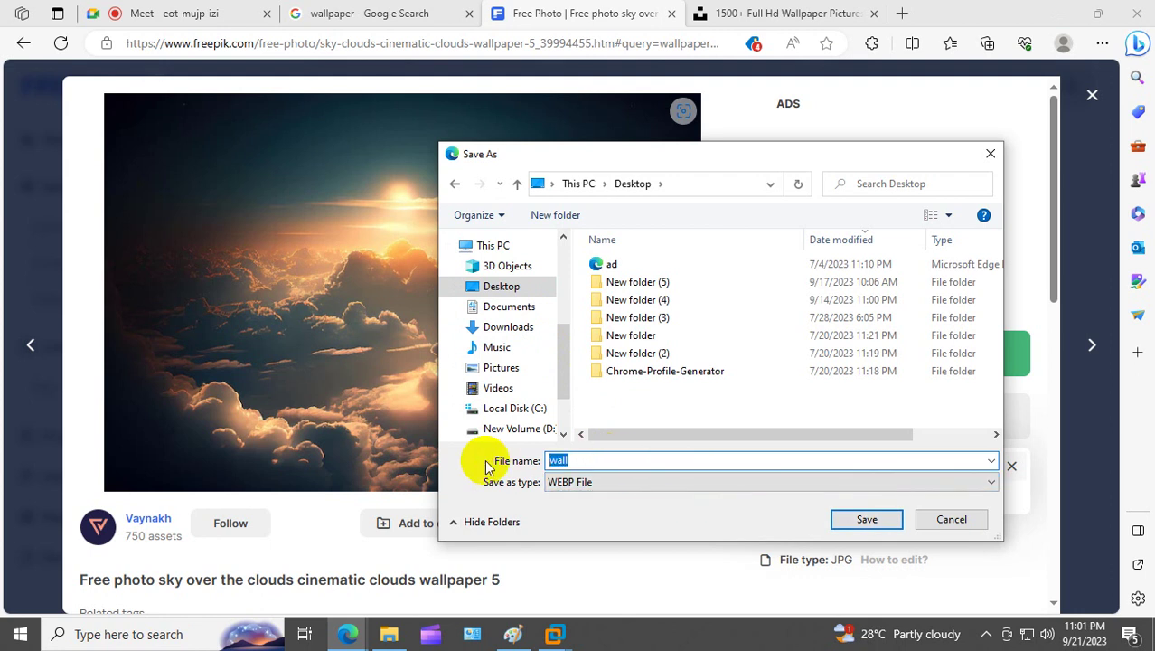
pyautogui.write('ou2')
pyautogui.click(853, 523)
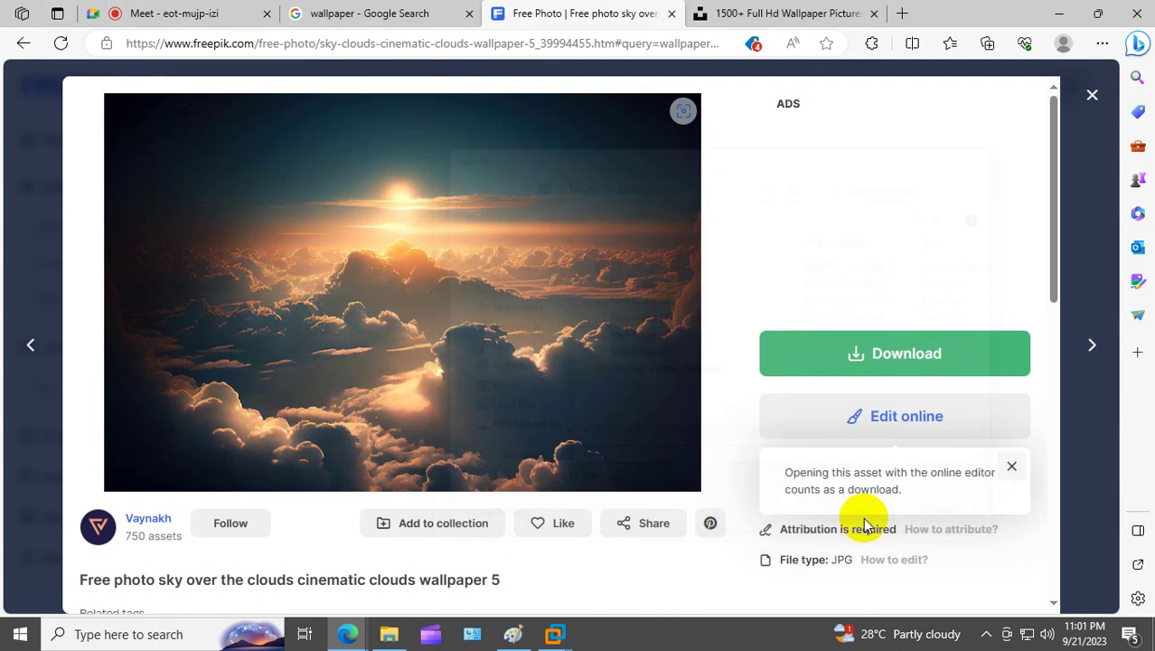
# Step: Copy the cloud image to the clipboard
pyautogui.moveTo(974, 124)
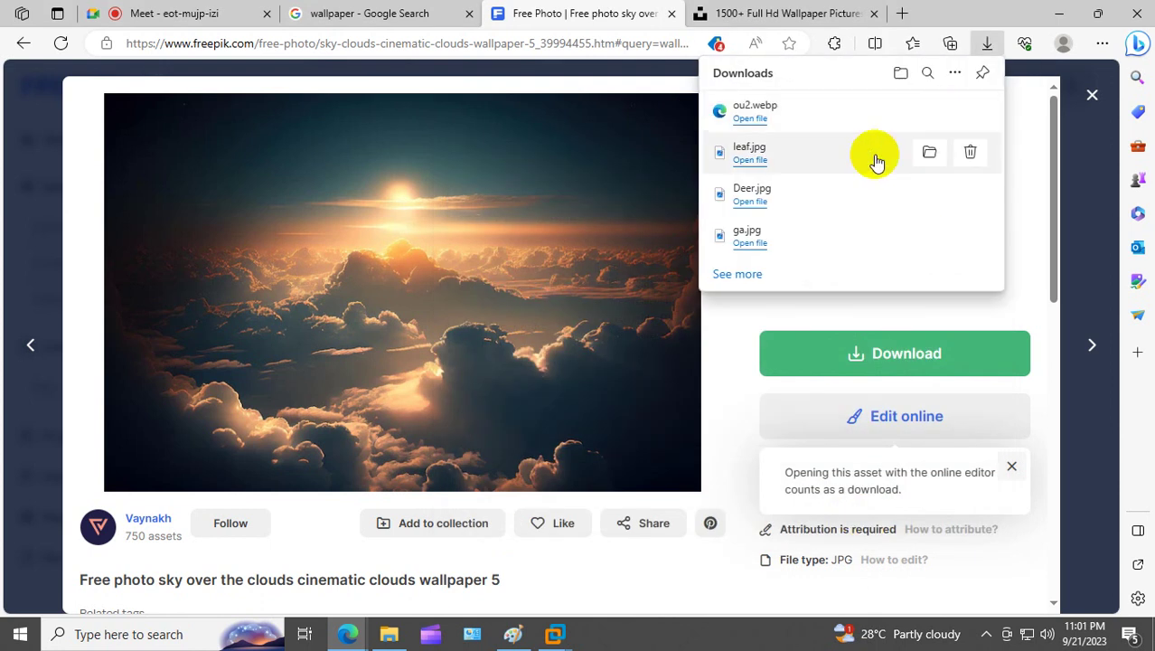
pyautogui.rightClick(452, 309)
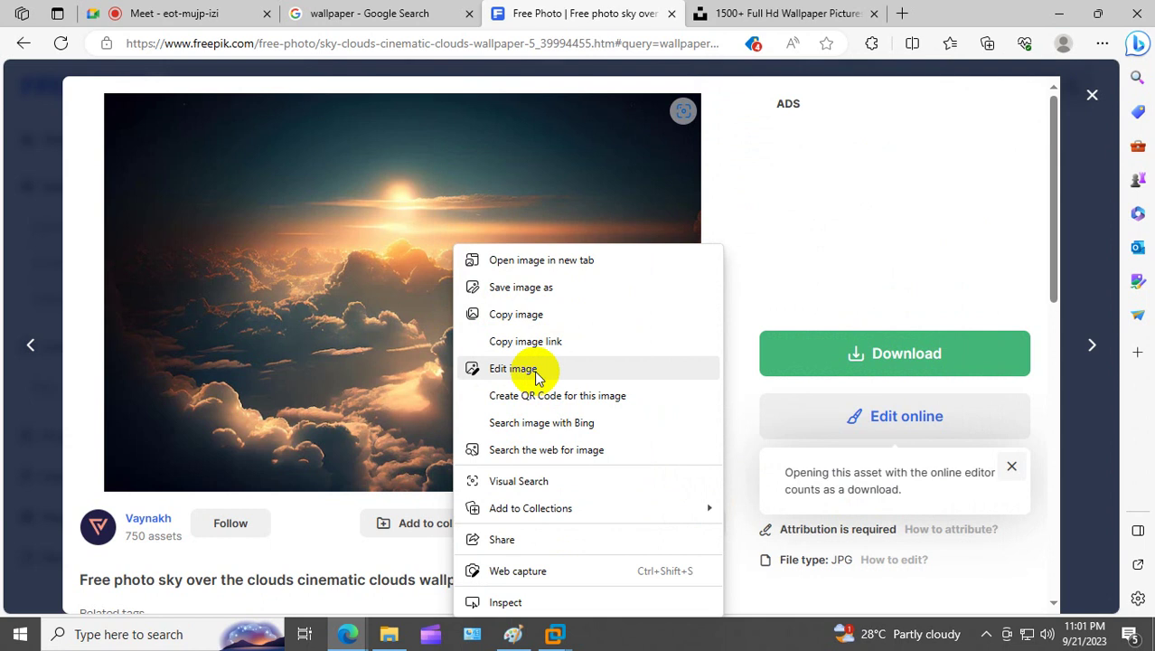
pyautogui.click(529, 323)
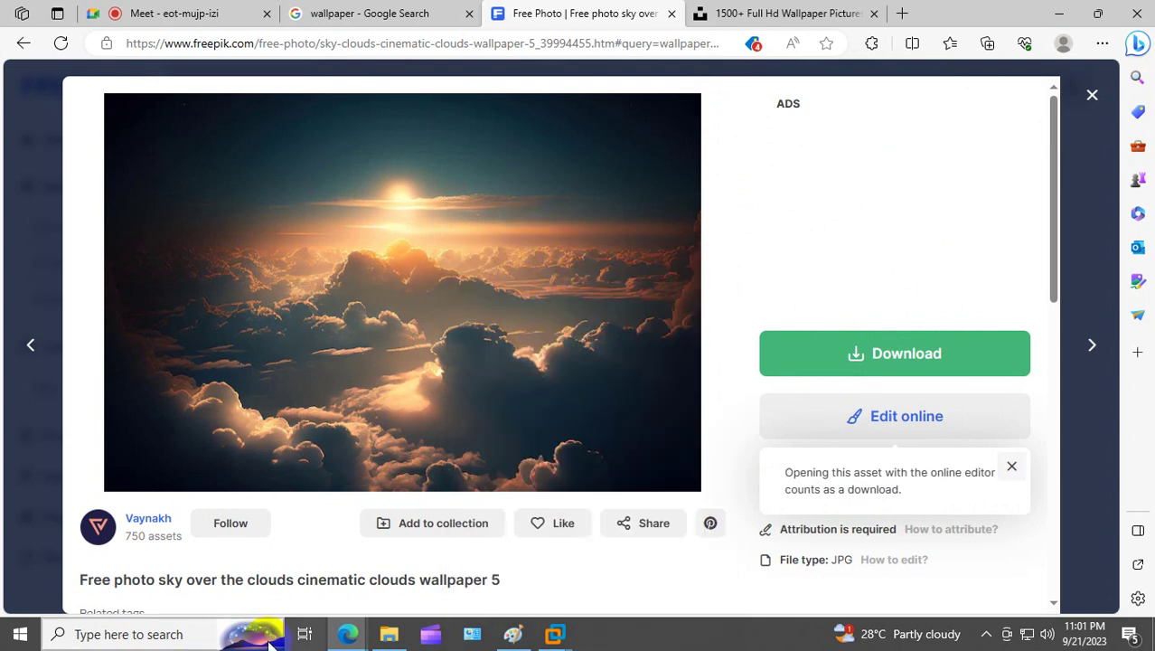
# Step: Launch Snipping Tool and capture the cloud photo area of the screen
pyautogui.click(221, 634)
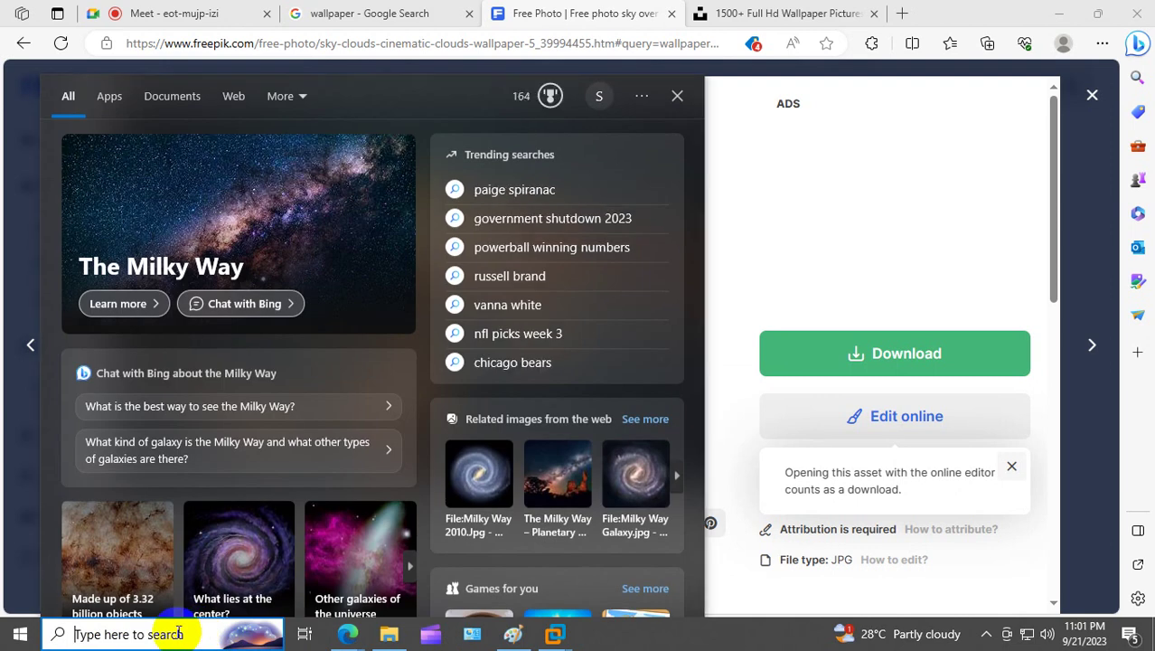
pyautogui.write('sn')
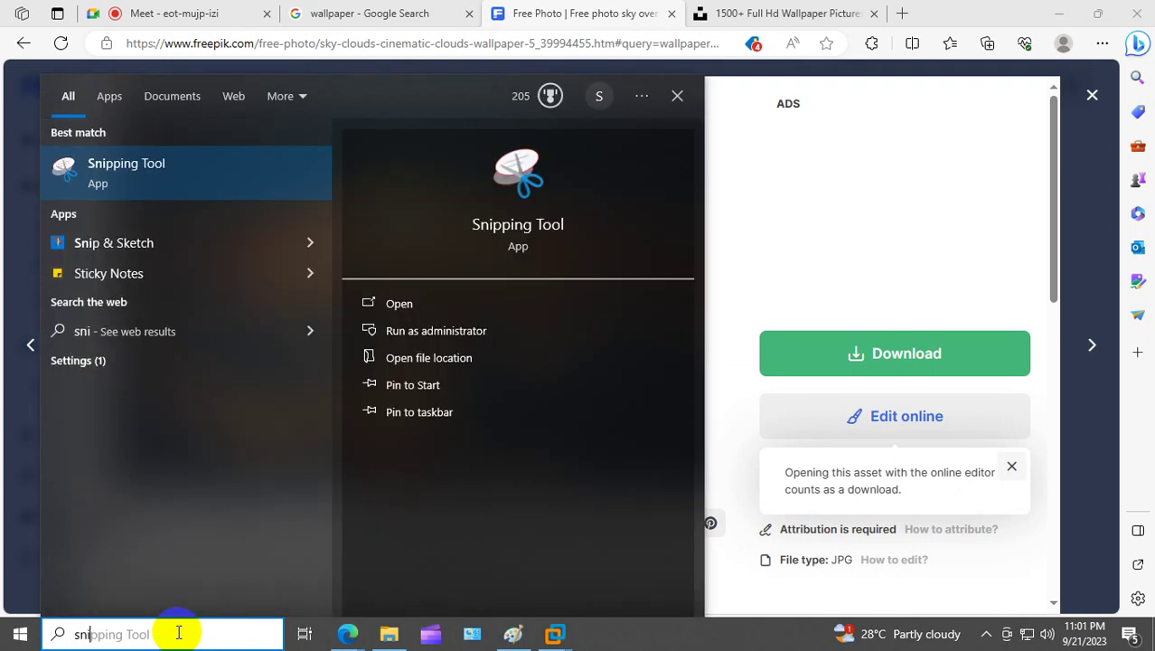
pyautogui.write('i')
pyautogui.click(183, 177)
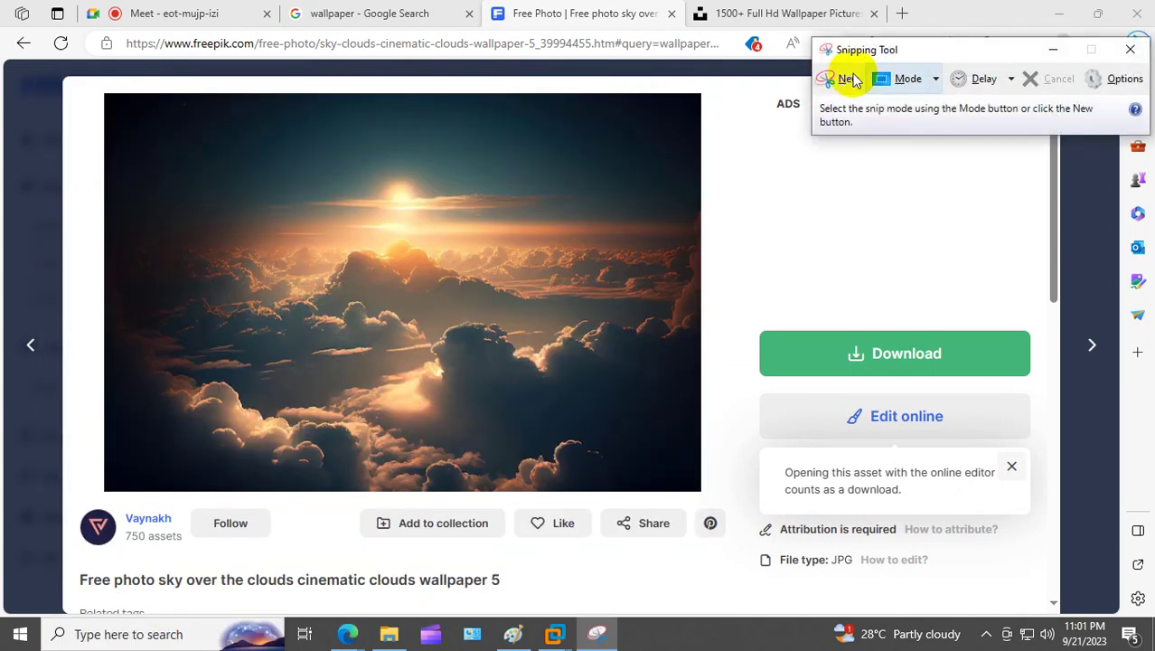
pyautogui.click(853, 80)
pyautogui.moveTo(114, 97); pyautogui.dragTo(698, 488)
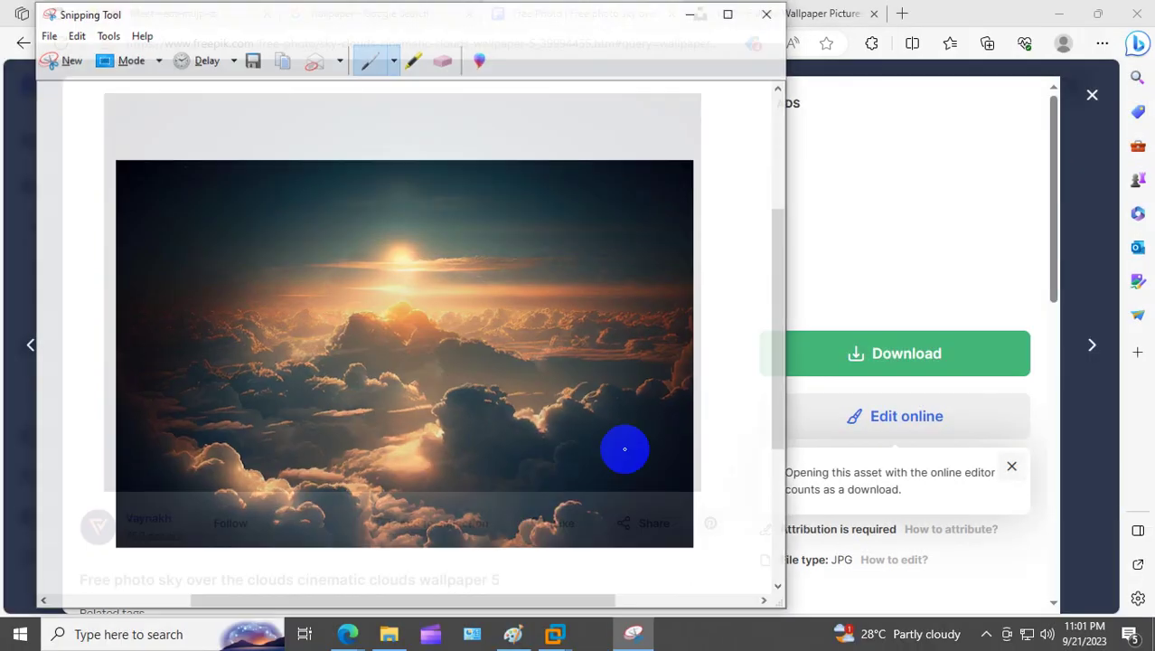
# Step: Save the snip to the Desktop as JPEG file ou2, then close Snipping Tool and show the desktop
pyautogui.click(48, 35)
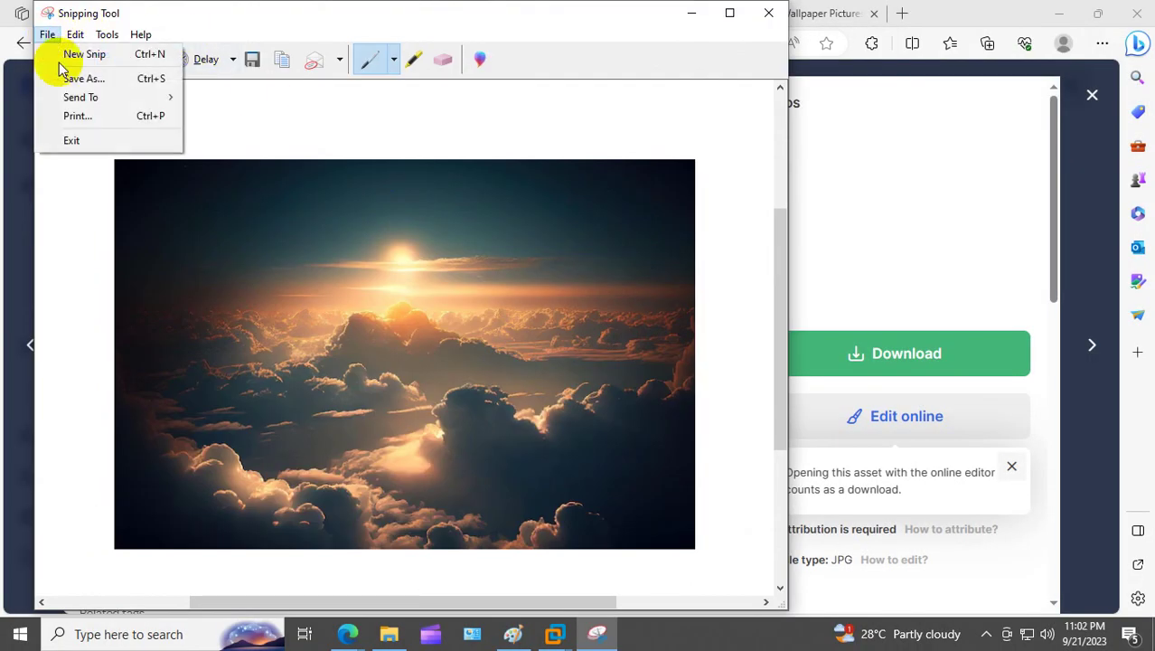
pyautogui.click(84, 79)
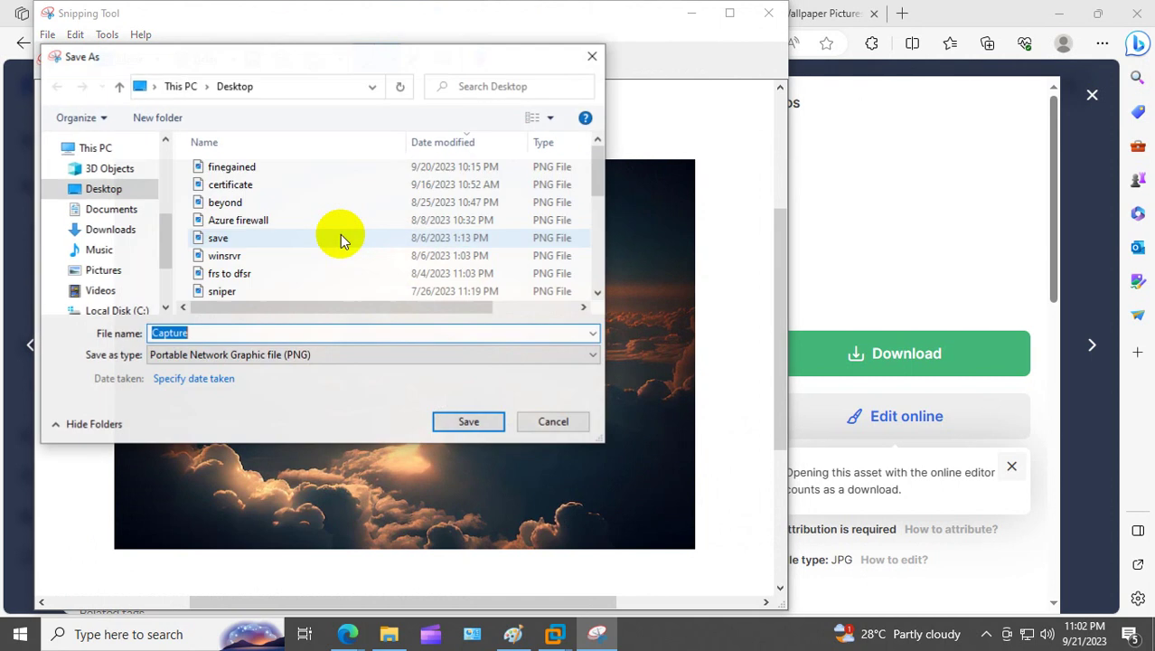
pyautogui.click(130, 195)
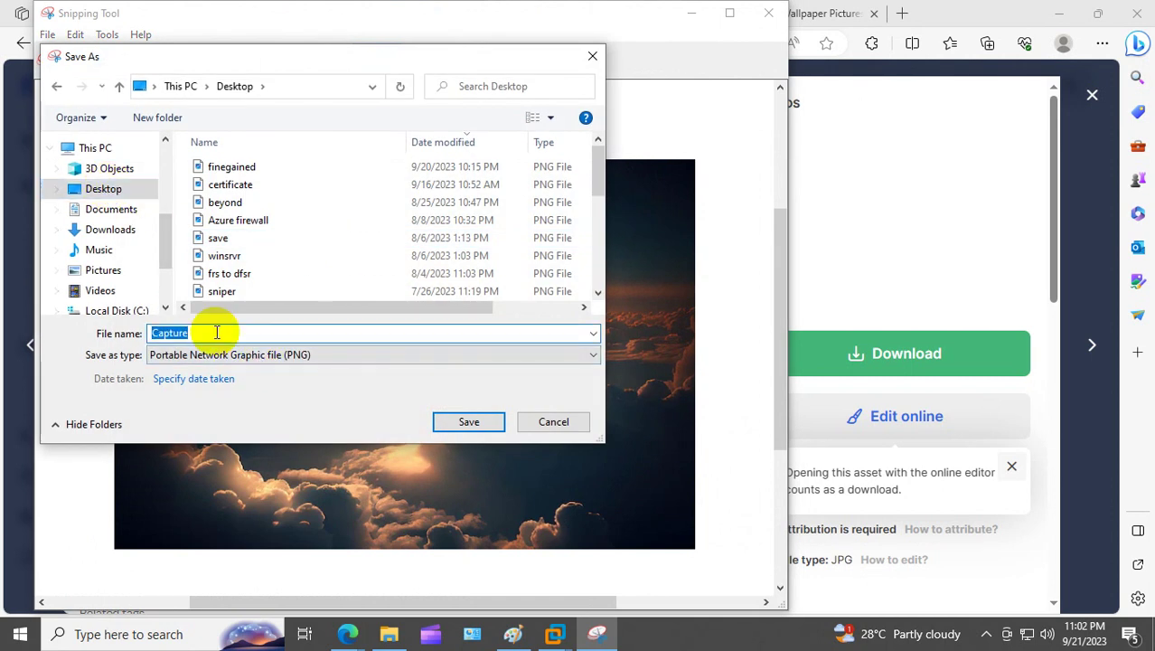
pyautogui.write('ou2')
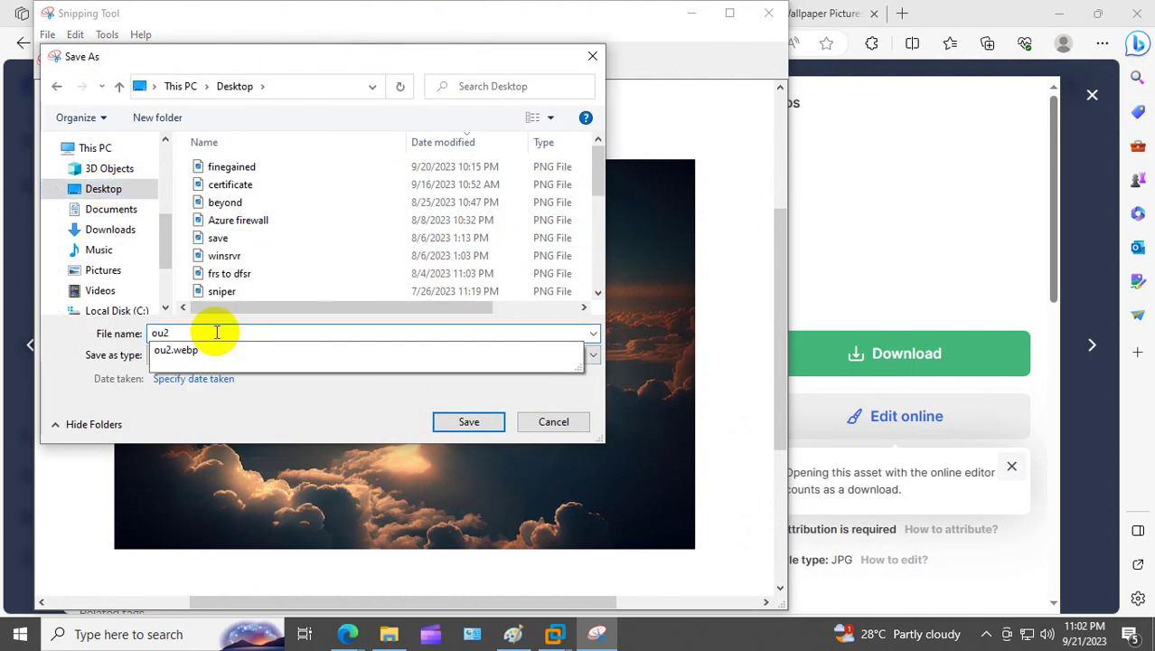
pyautogui.click(302, 415)
pyautogui.click(209, 357)
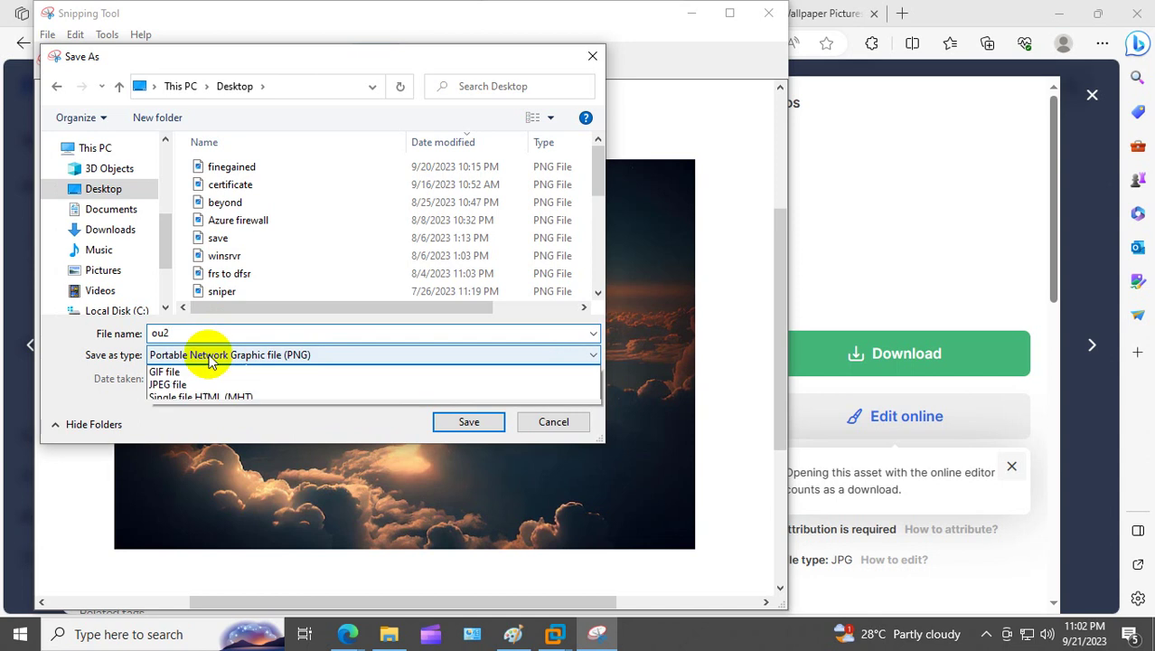
pyautogui.click(185, 392)
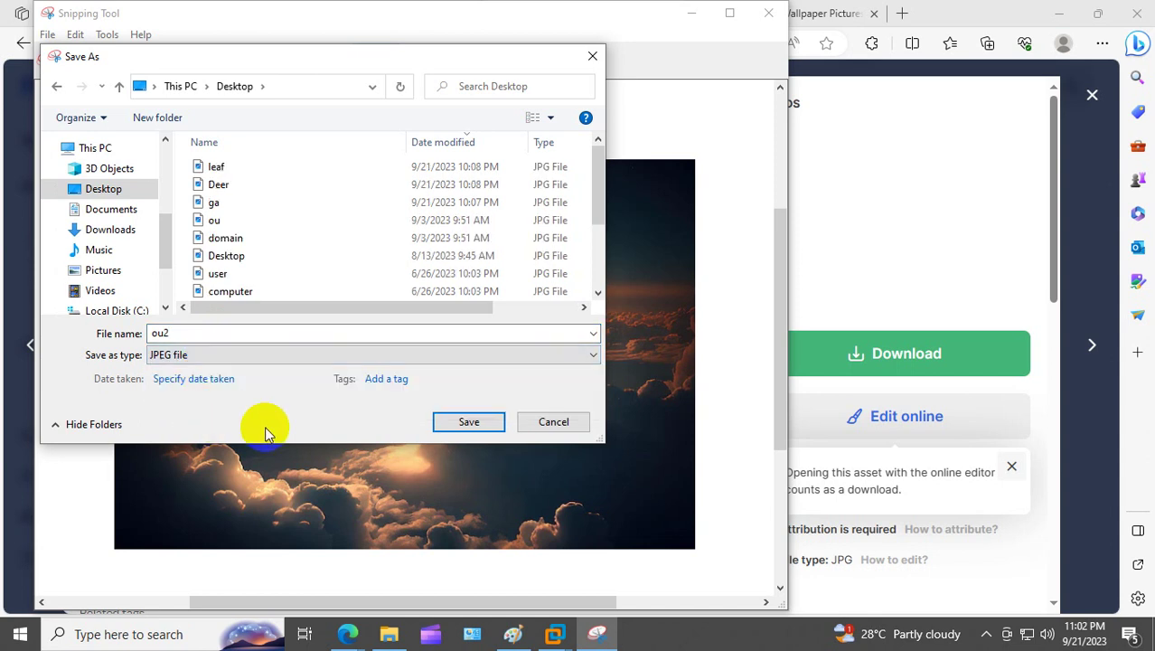
pyautogui.click(466, 421)
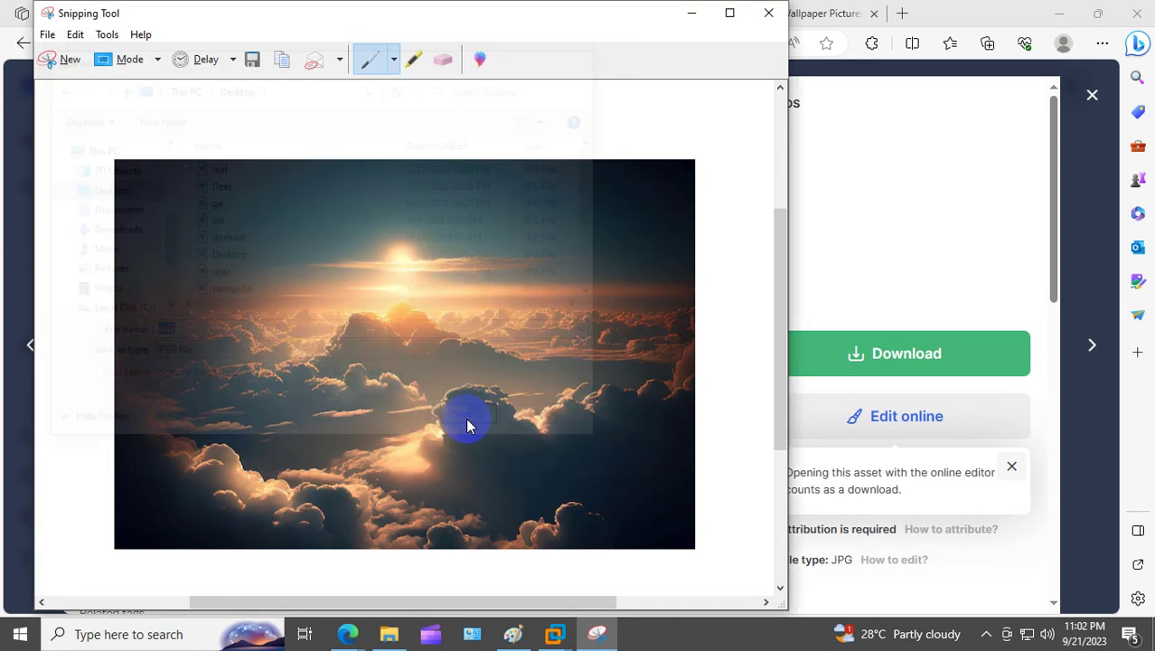
pyautogui.click(768, 13)
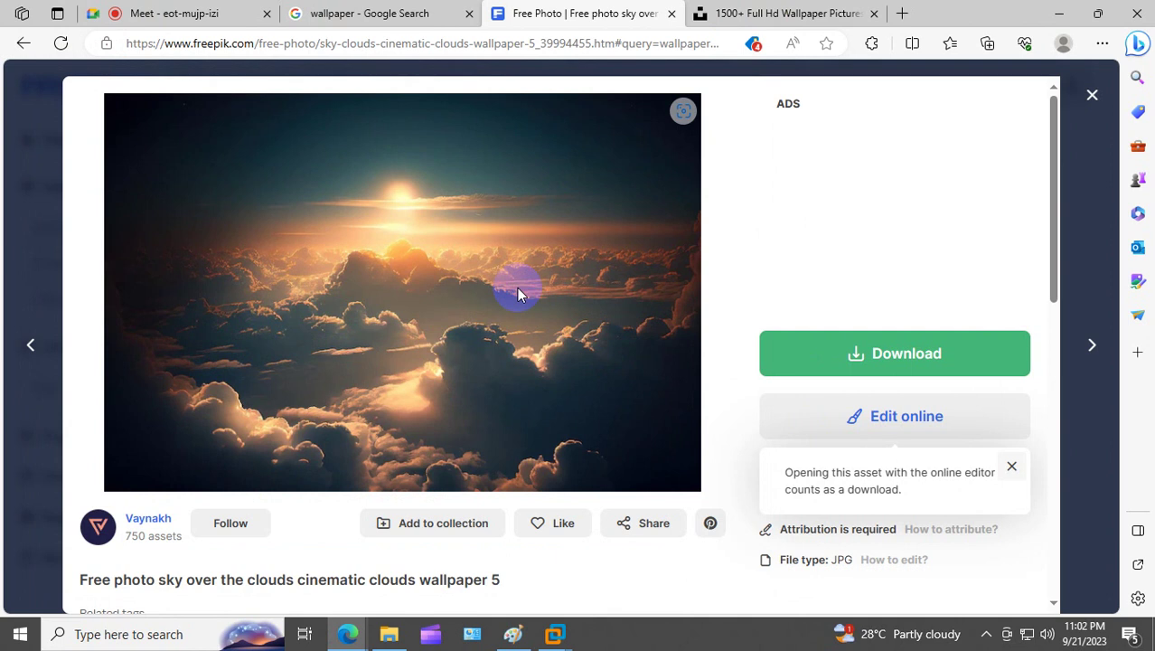
pyautogui.press('super+d')
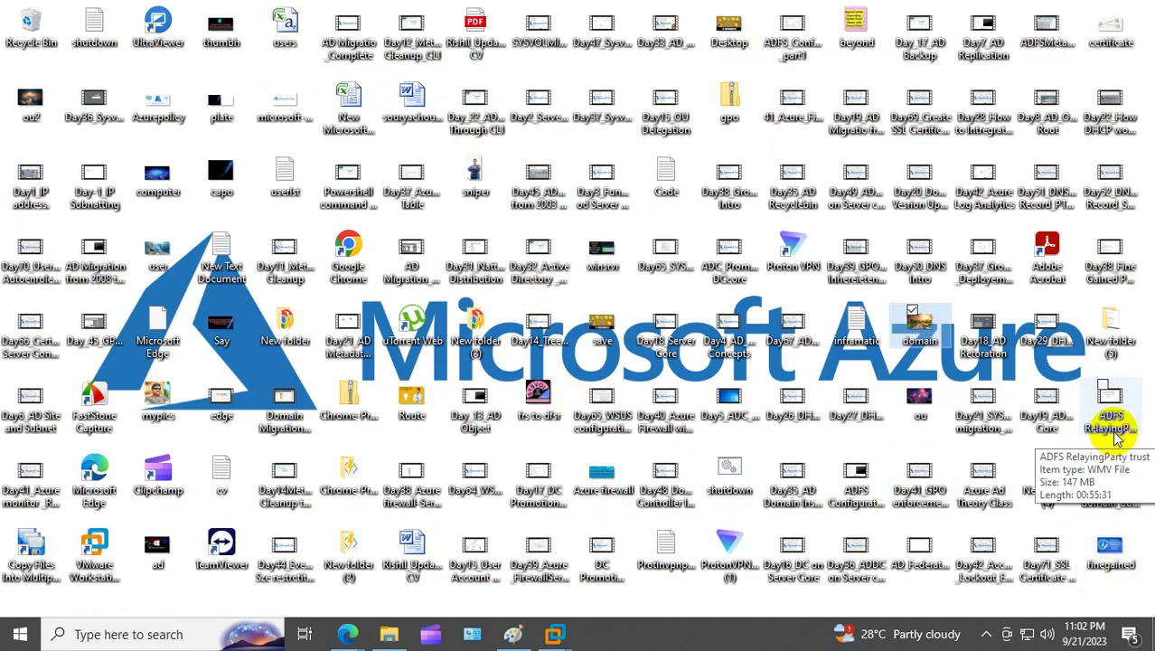
# Step: Find ou2 through Windows search and open its folder on the Desktop
pyautogui.click(539, 336)
pyautogui.doubleClick(540, 337)
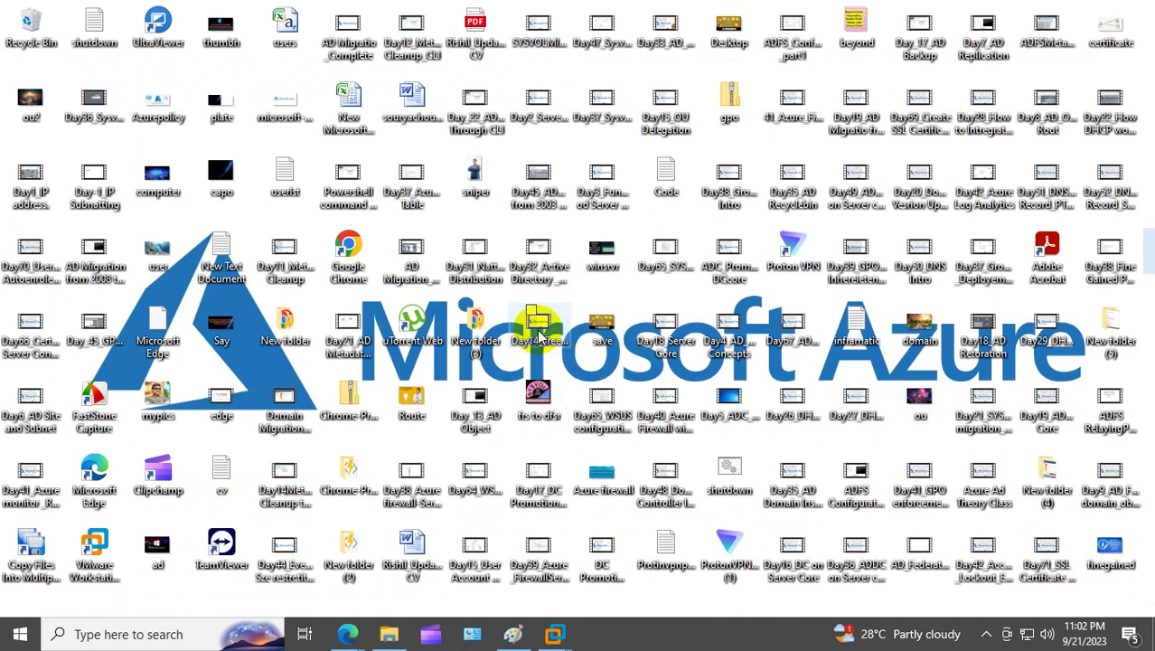
pyautogui.click(168, 635)
pyautogui.write('ou2')
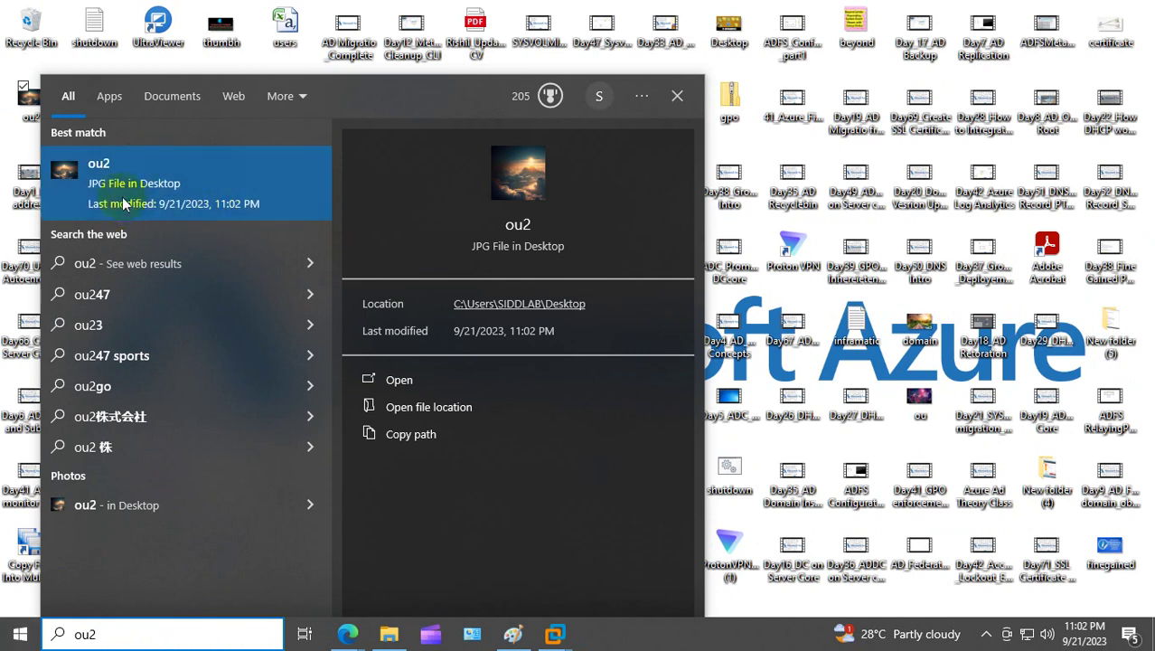
pyautogui.rightClick(162, 201)
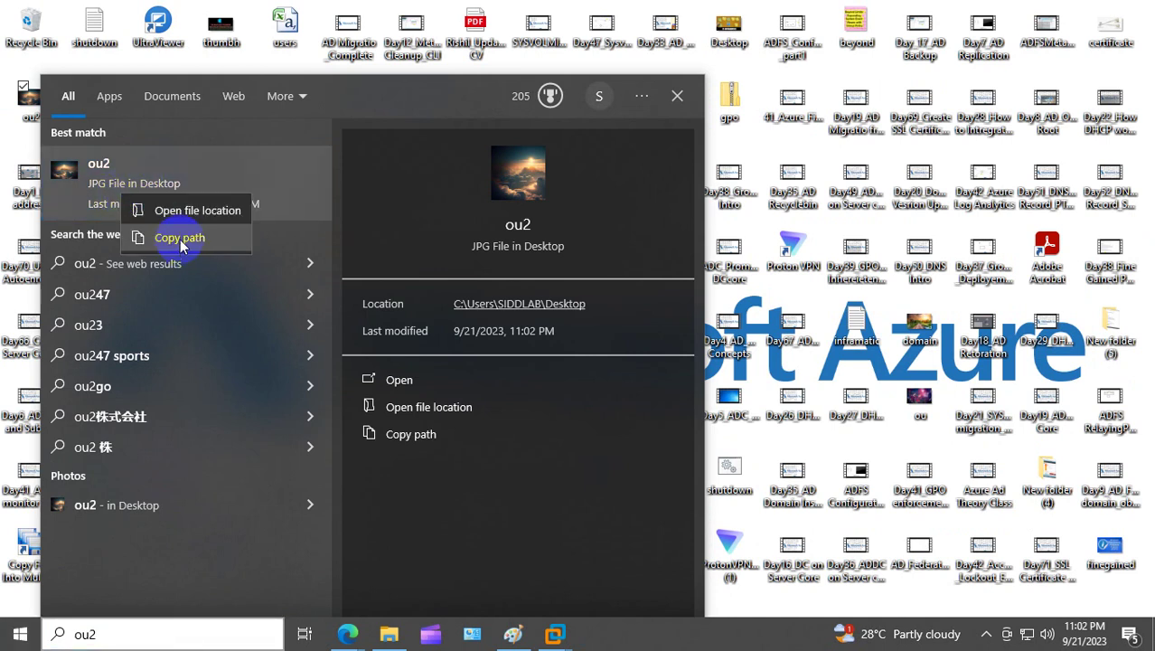
pyautogui.click(197, 210)
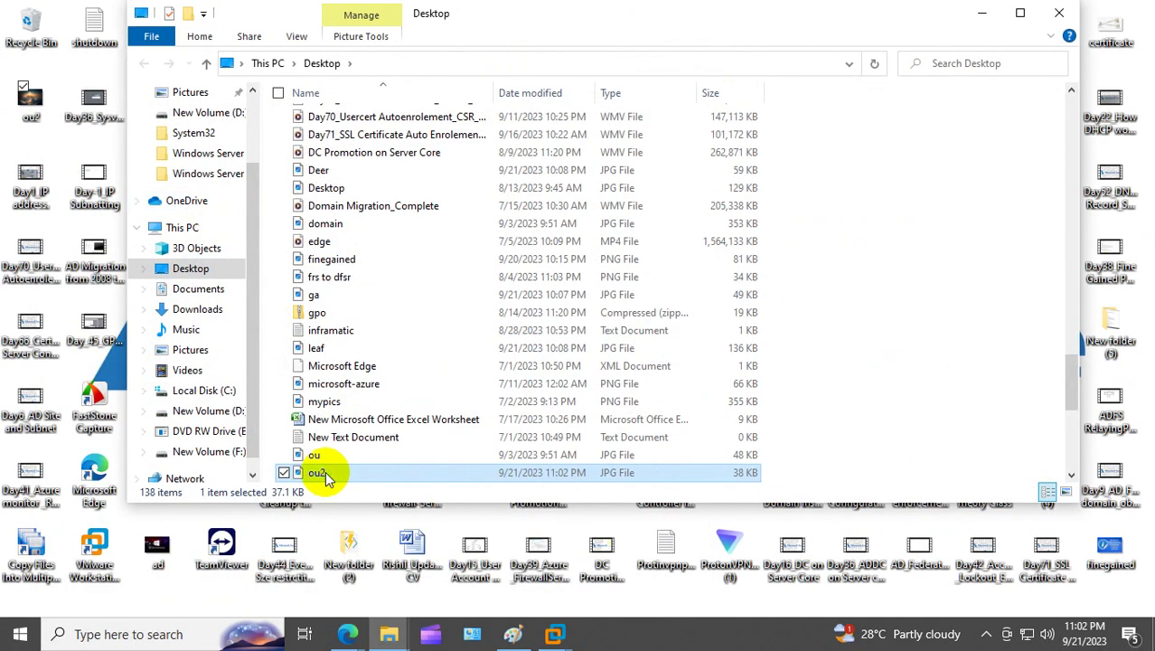
# Step: Cut the ou2 image file and bring VMware Workstation to the front
pyautogui.rightClick(325, 479)
pyautogui.click(120, 352)
pyautogui.click(143, 369)
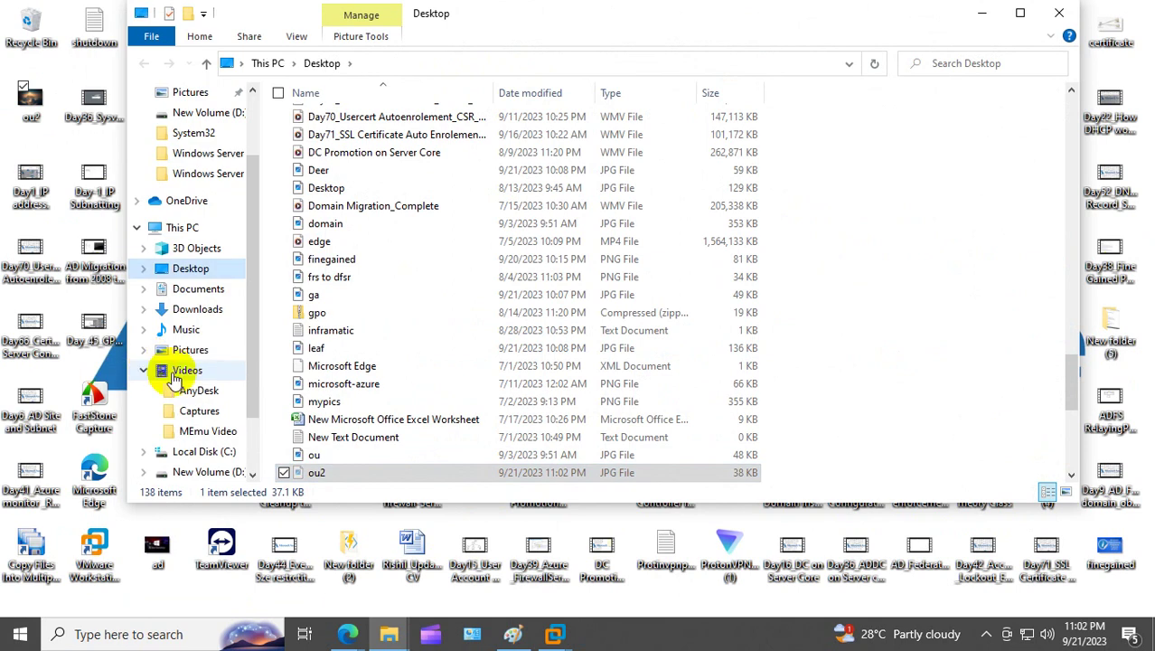
pyautogui.click(556, 633)
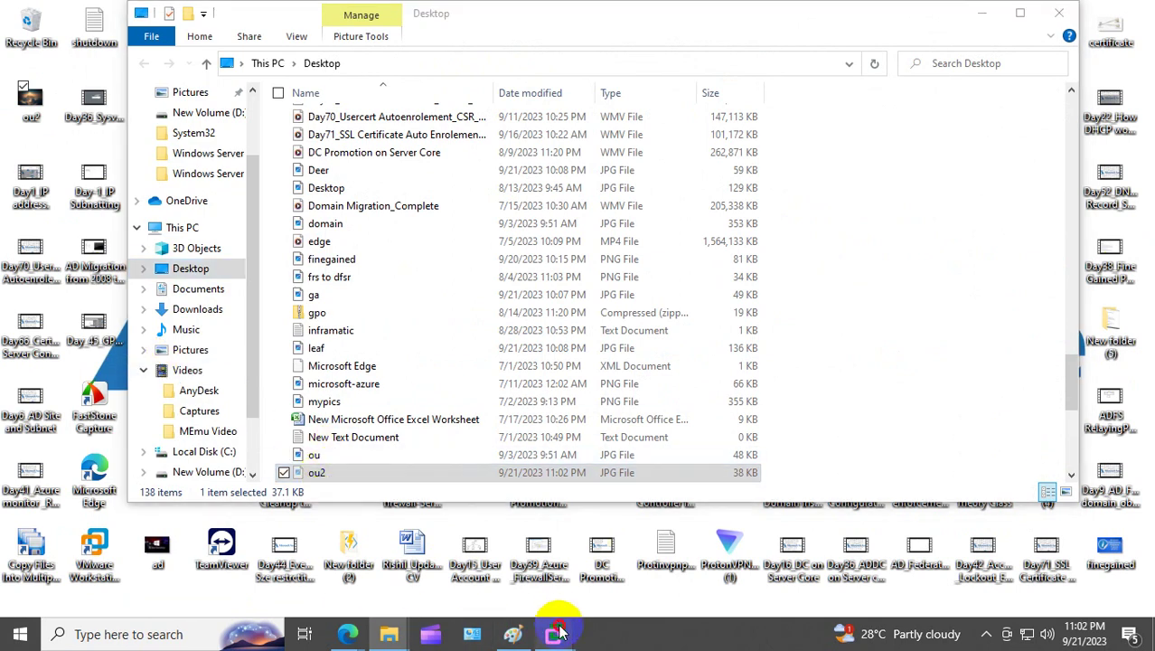
pyautogui.click(344, 525)
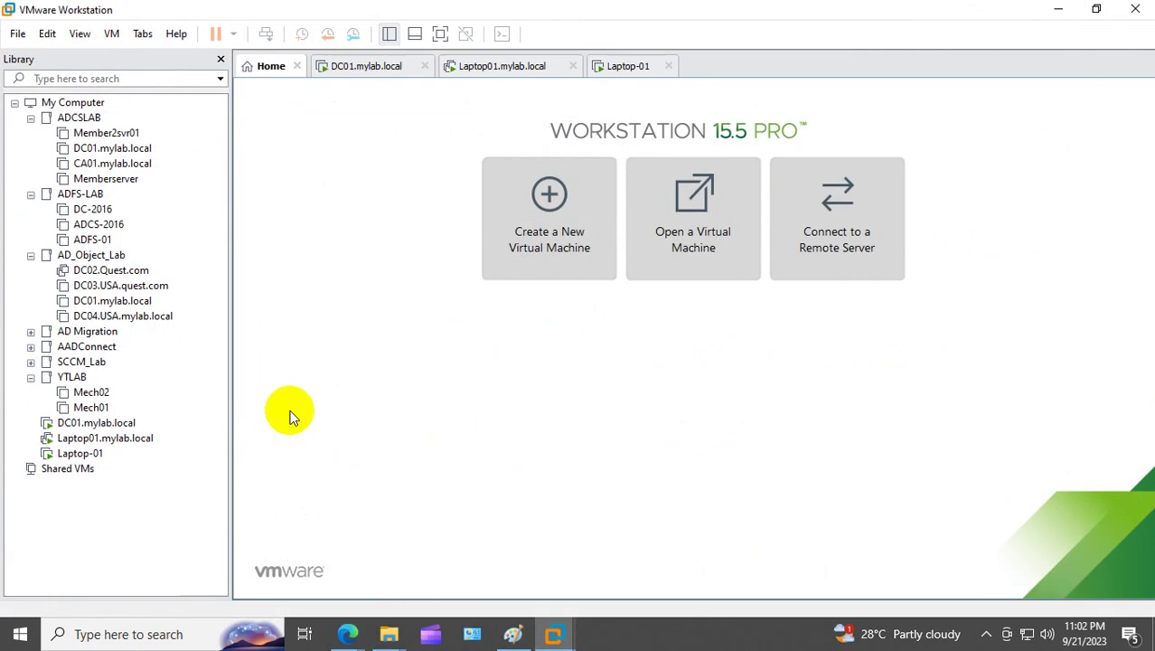
# Step: On DC01, close PowerShell, minimize Group Policy Management, and paste ou2 onto the desktop
pyautogui.click(127, 425)
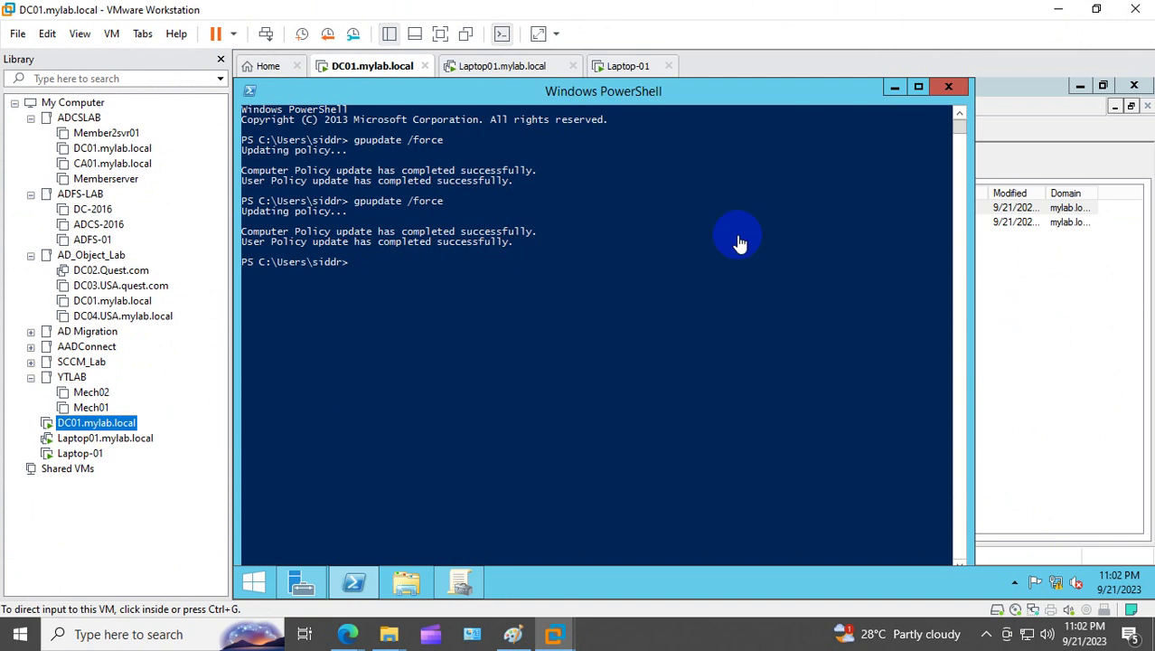
pyautogui.click(948, 86)
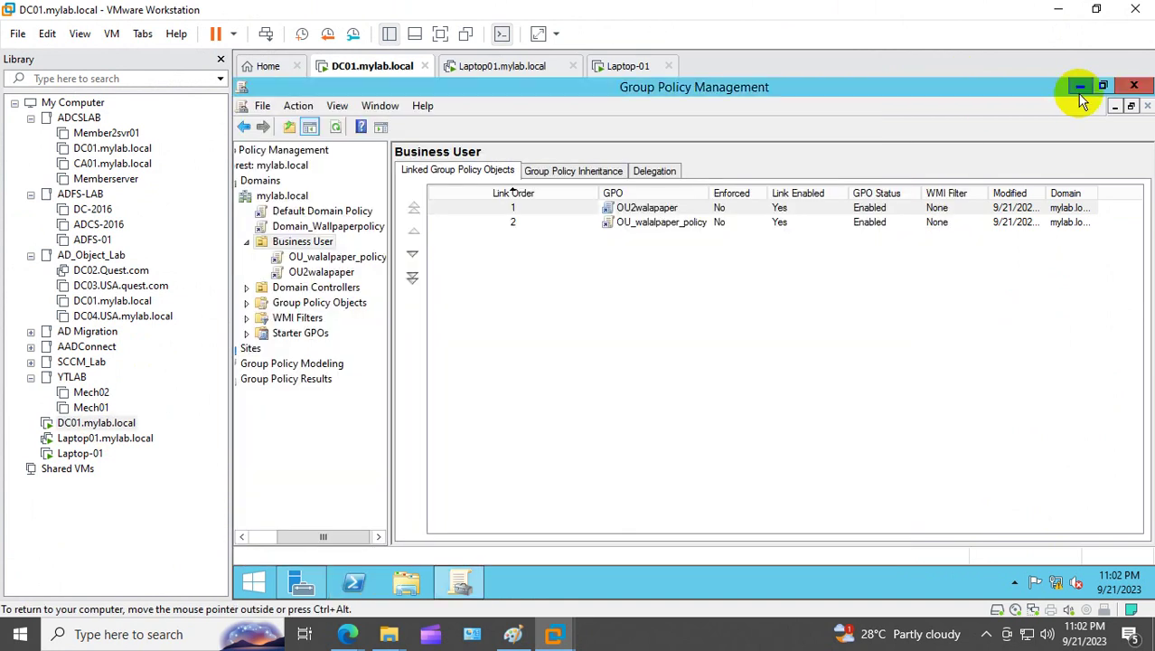
pyautogui.click(1080, 86)
pyautogui.rightClick(664, 194)
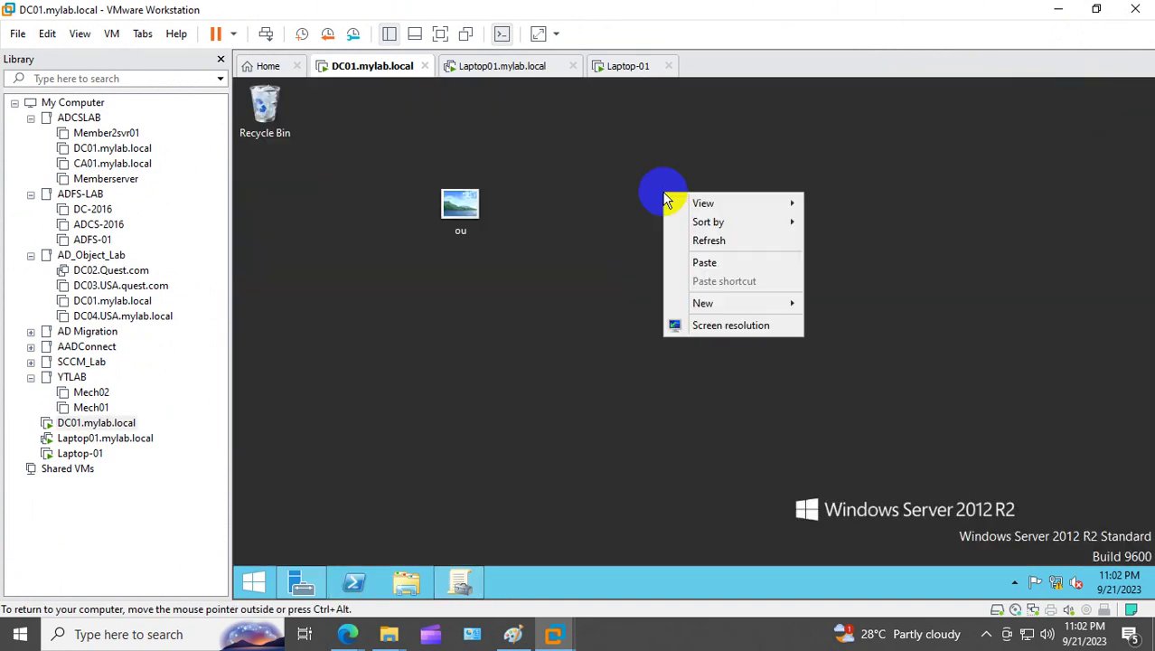
pyautogui.click(705, 263)
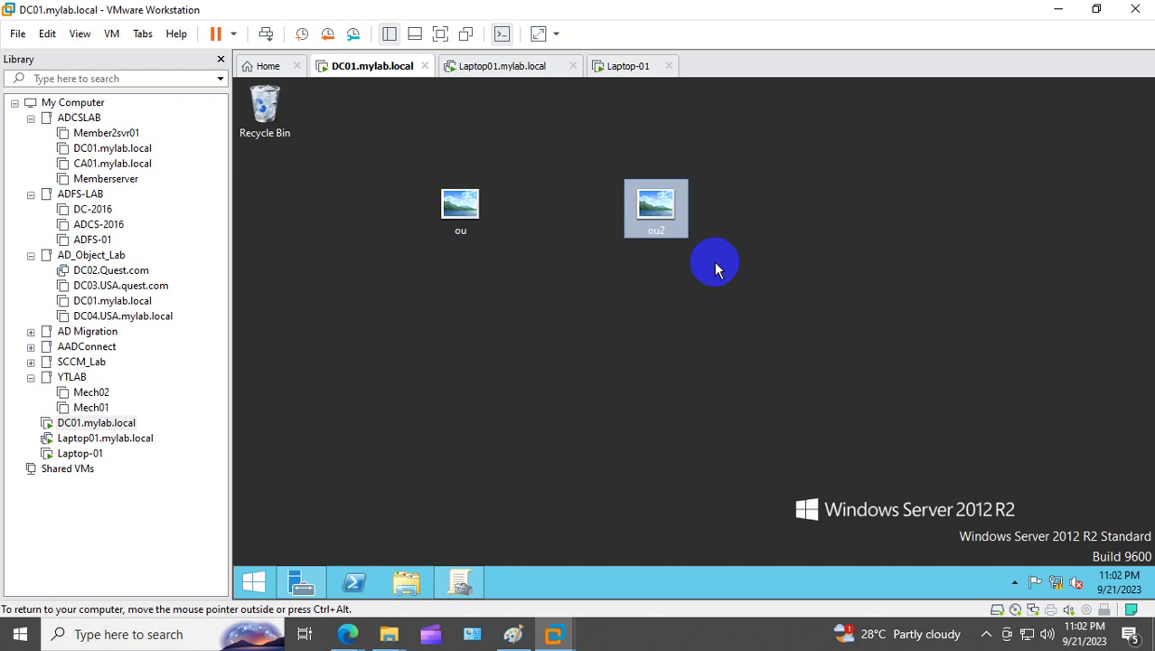
# Step: Delete the old ou picture and select the pasted ou2 picture
pyautogui.click(647, 232)
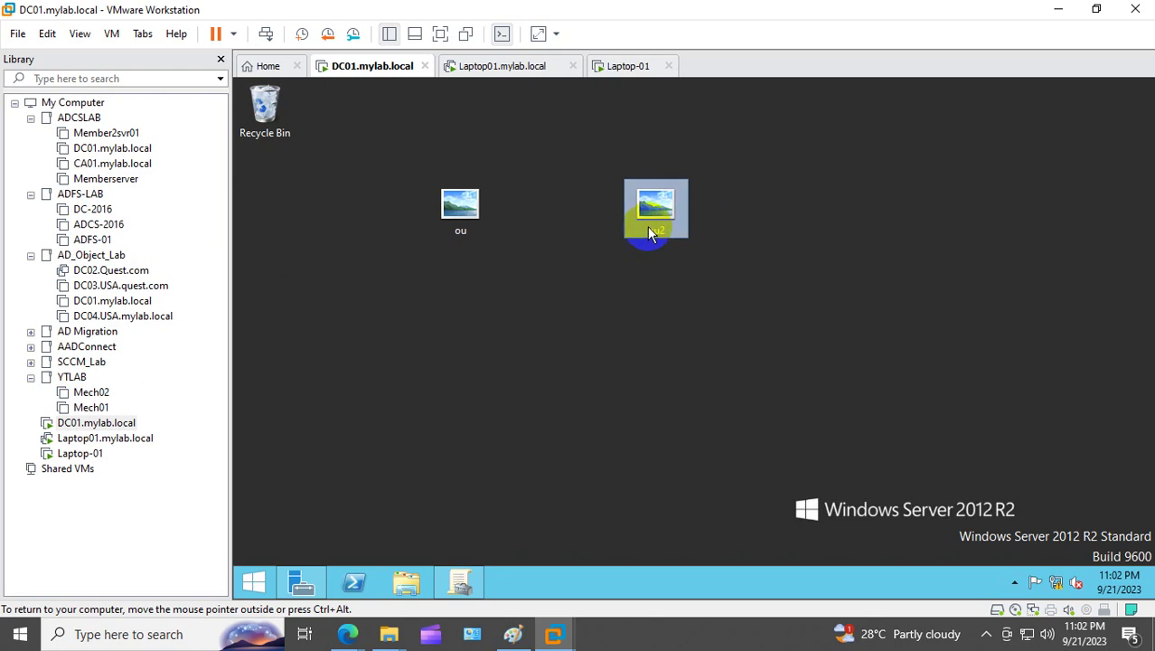
pyautogui.click(460, 205)
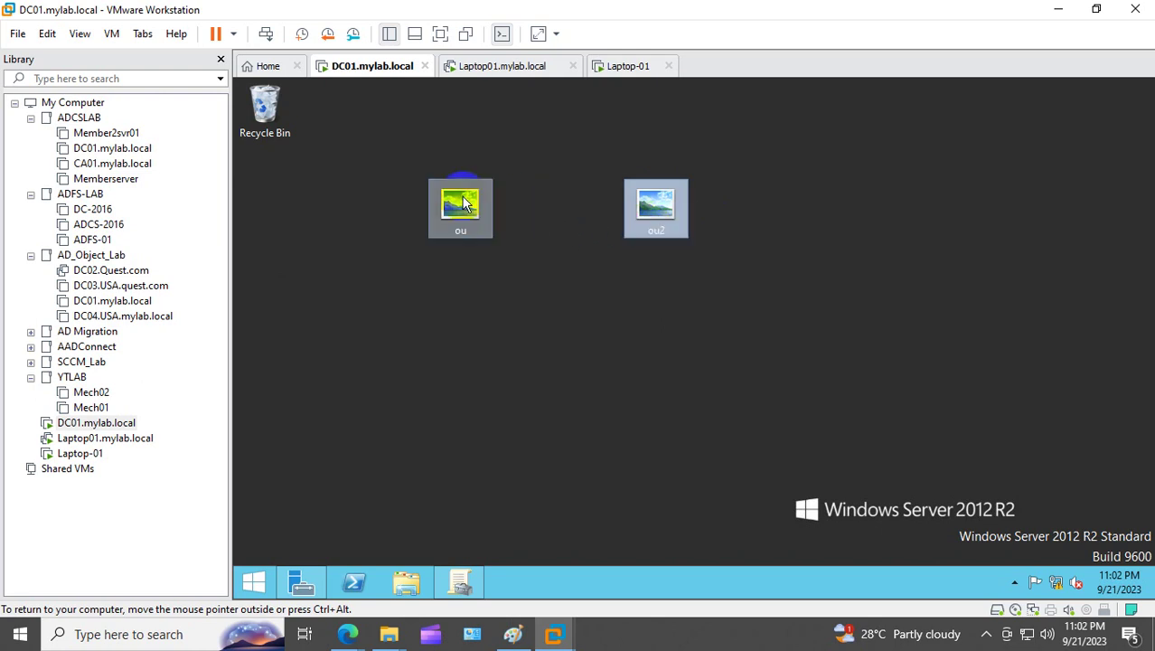
pyautogui.press('Delete')
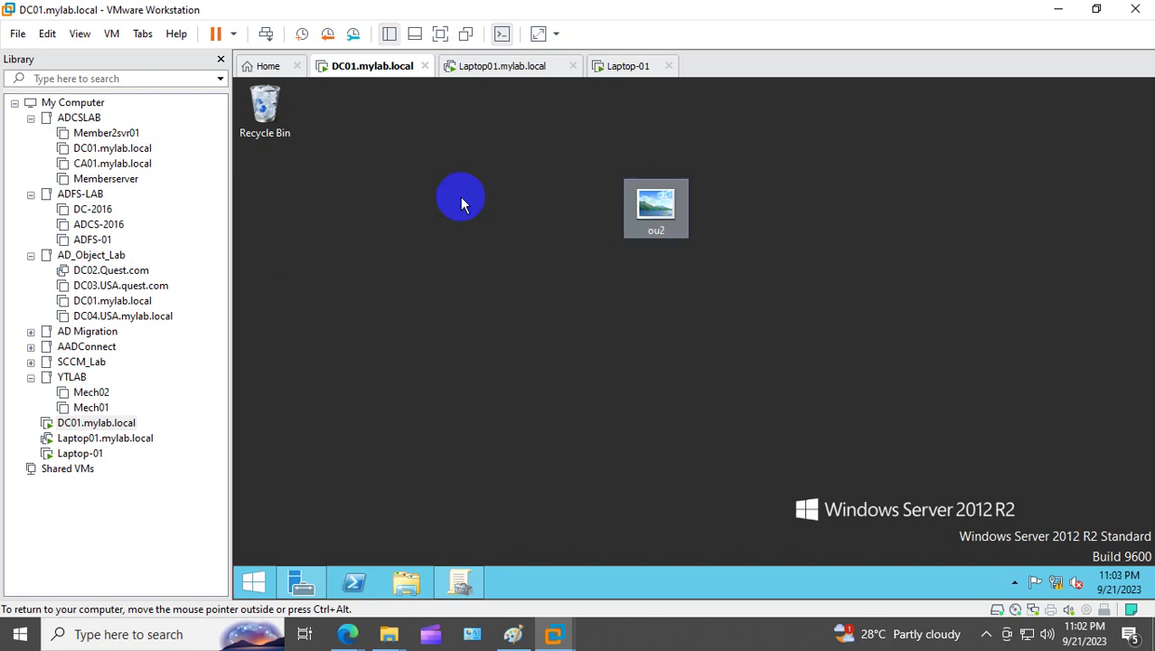
pyautogui.click(658, 210)
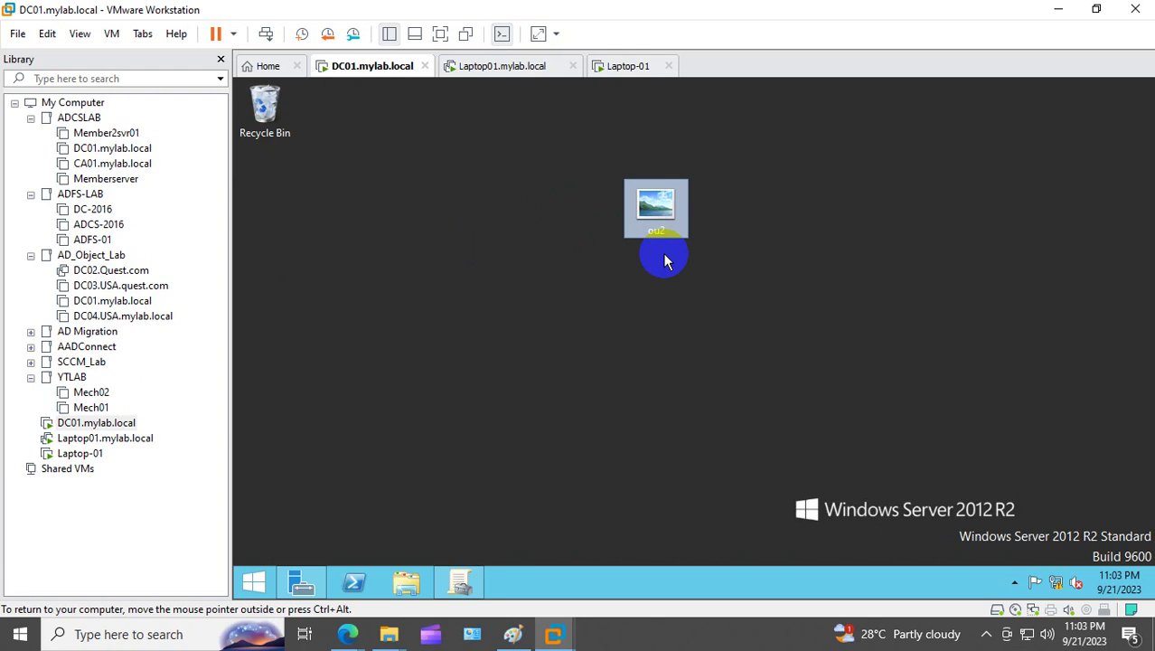
# Step: Enter \\mylab.local\NETLOGON\ in the Run dialog
pyautogui.rightClick(255, 579)
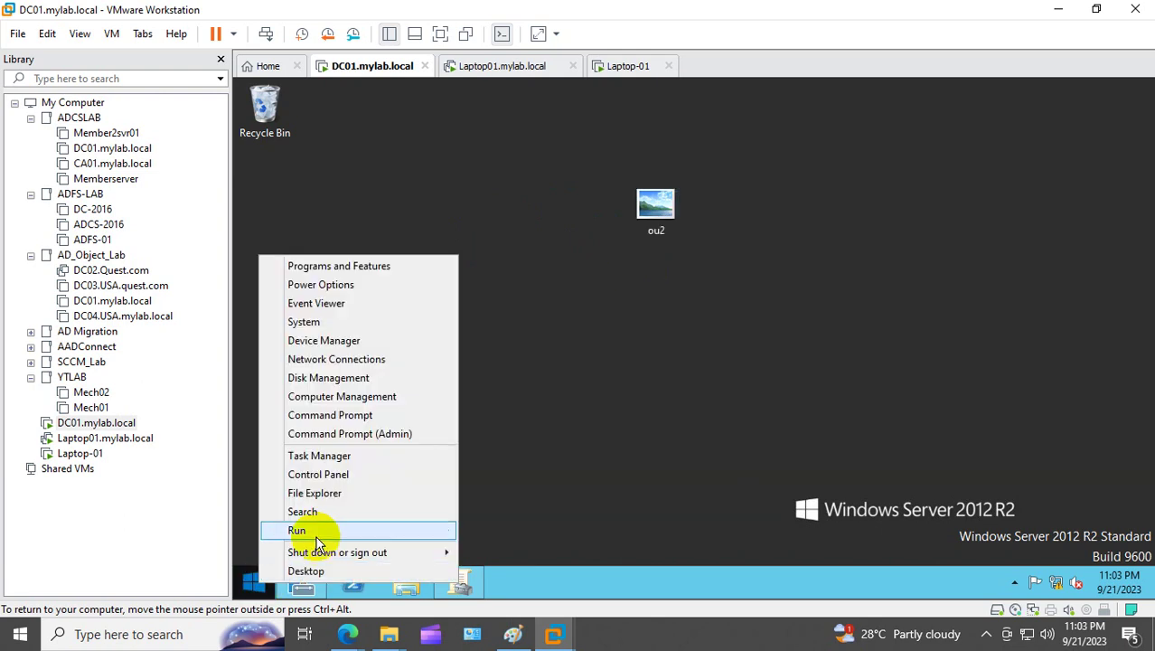
pyautogui.click(315, 525)
pyautogui.click(563, 475)
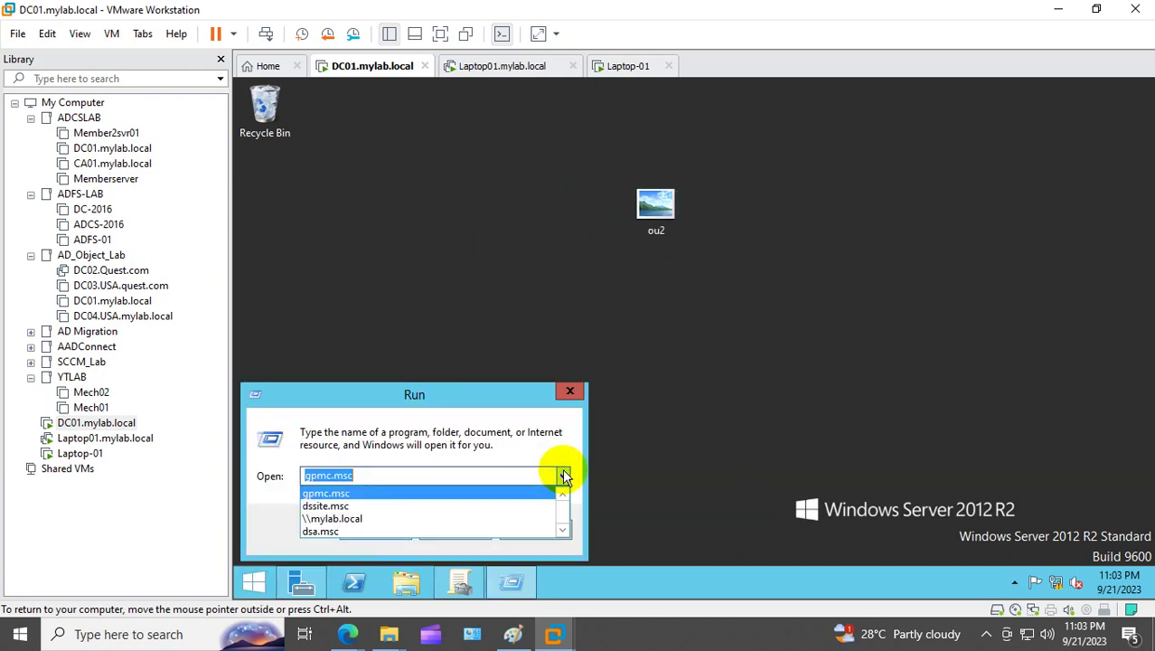
pyautogui.click(357, 516)
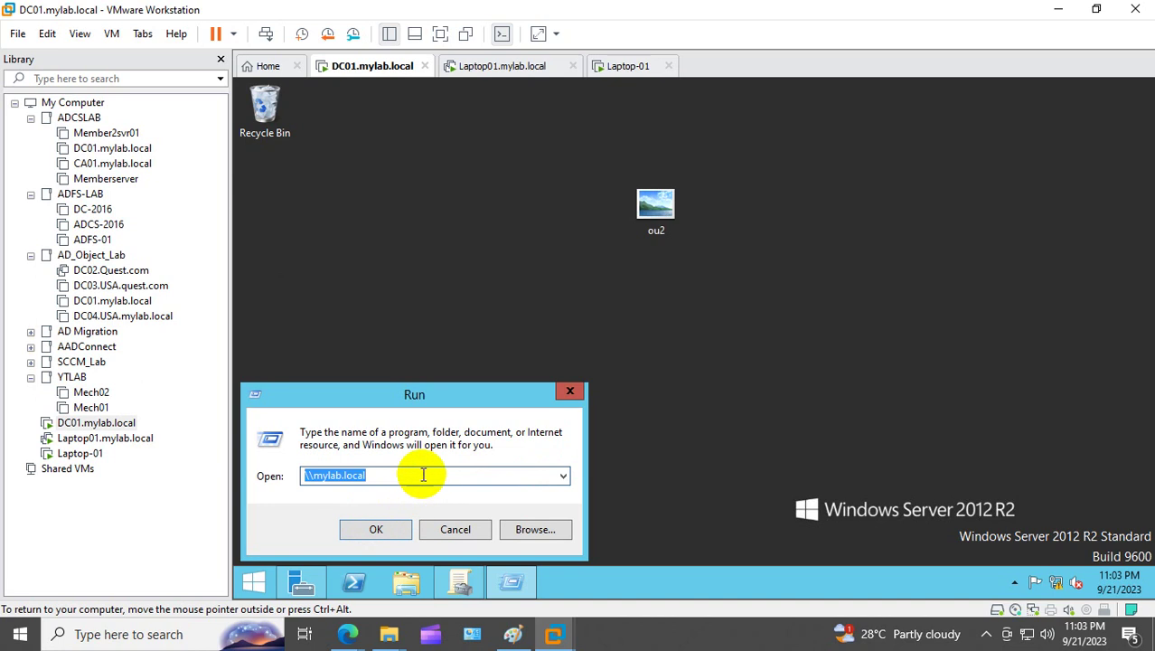
pyautogui.write('\\')
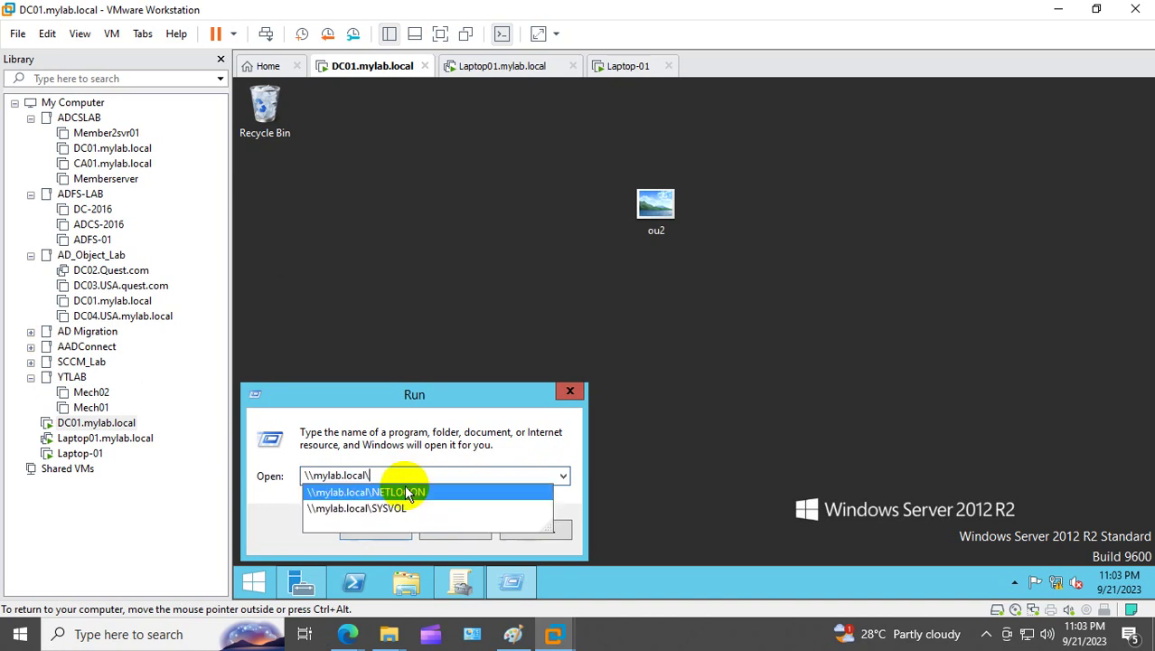
pyautogui.click(436, 490)
pyautogui.click(446, 473)
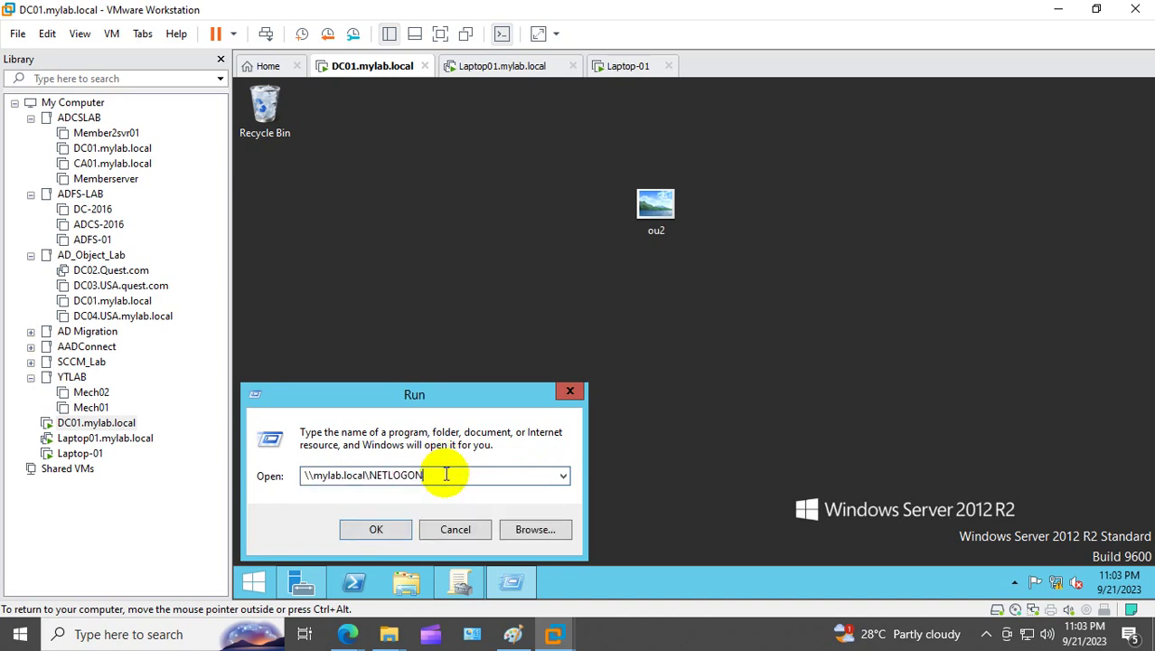
pyautogui.write('\\')
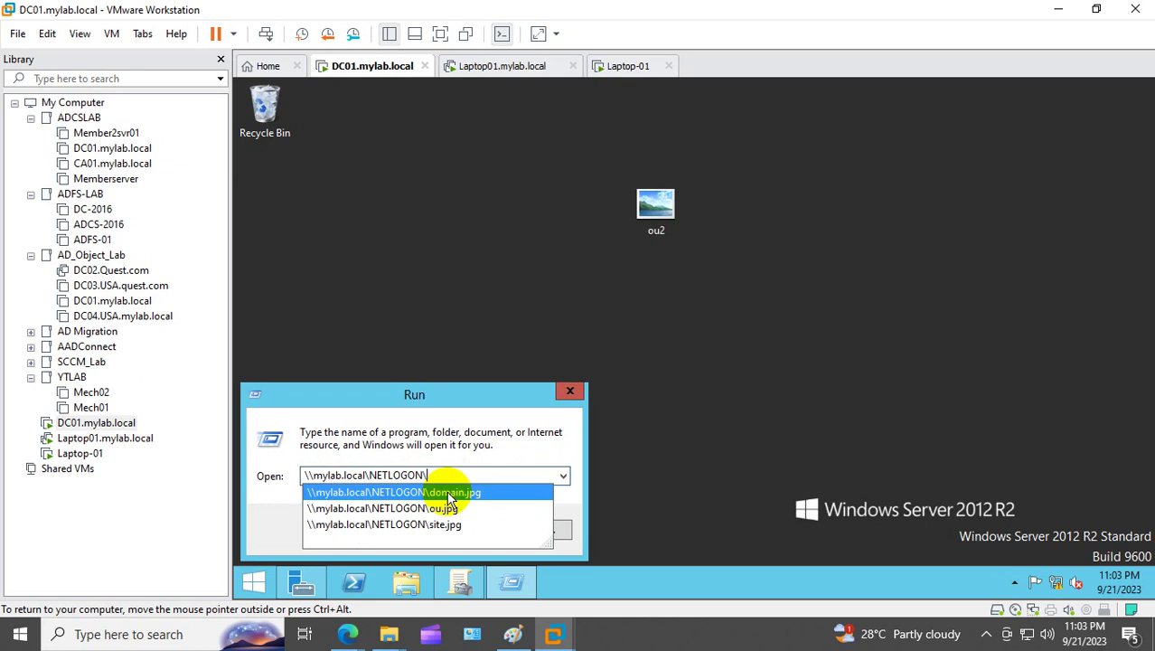
pyautogui.click(608, 302)
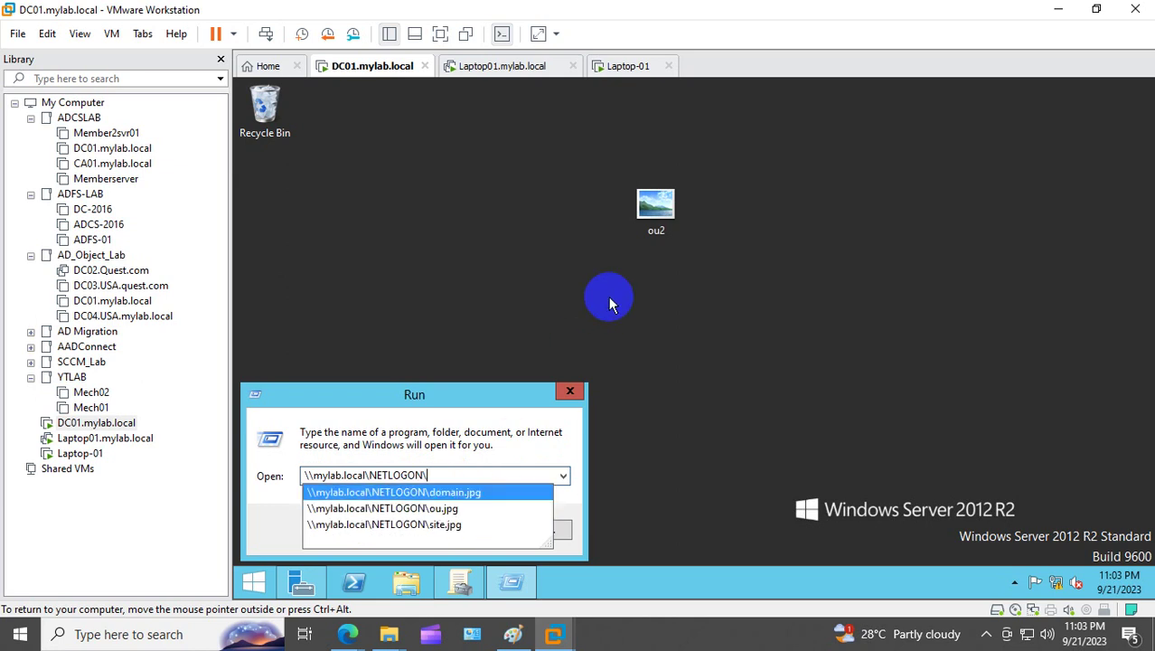
# Step: Rename ou2 to site and copy the site picture
pyautogui.click(666, 233)
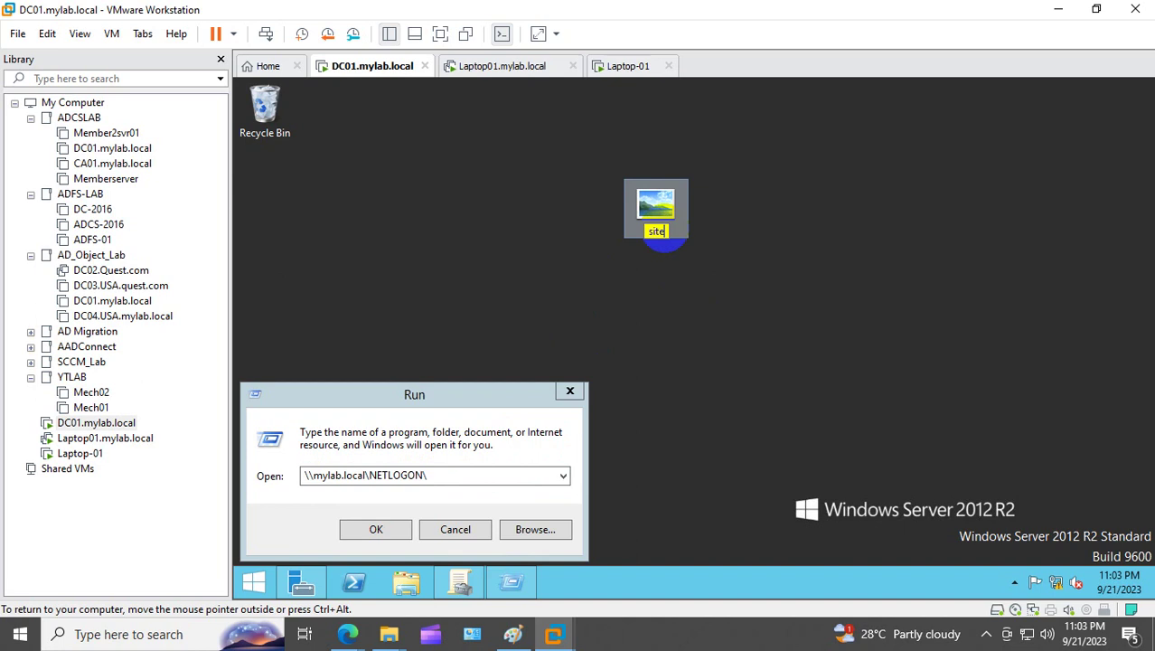
pyautogui.rightClick(655, 215)
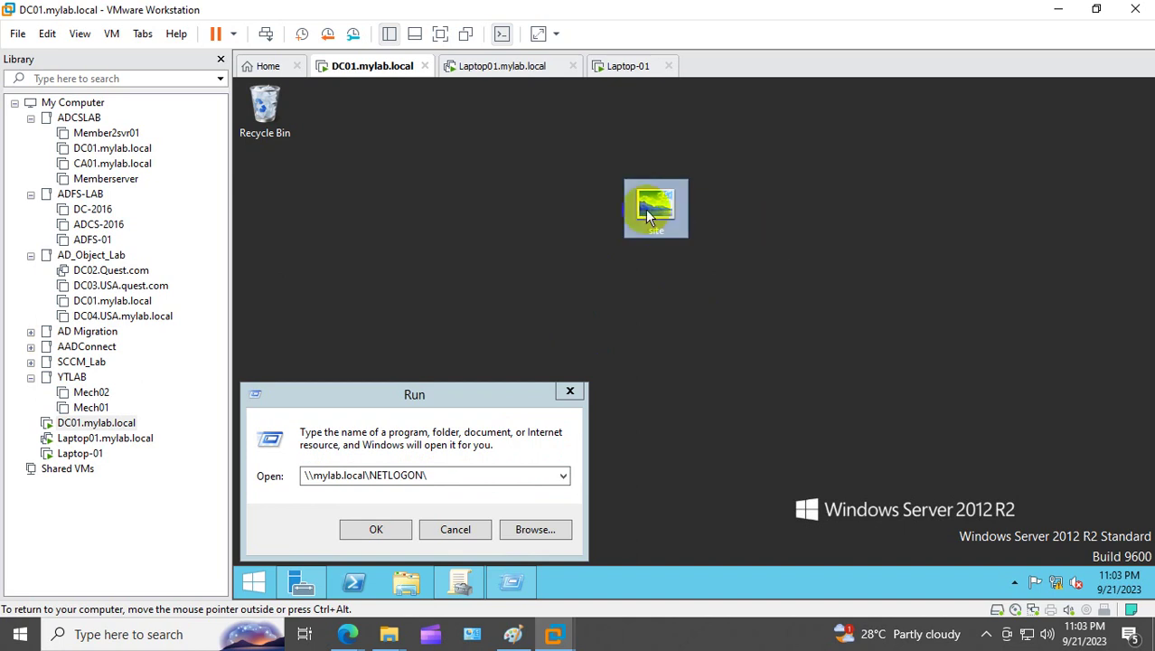
pyautogui.click(705, 358)
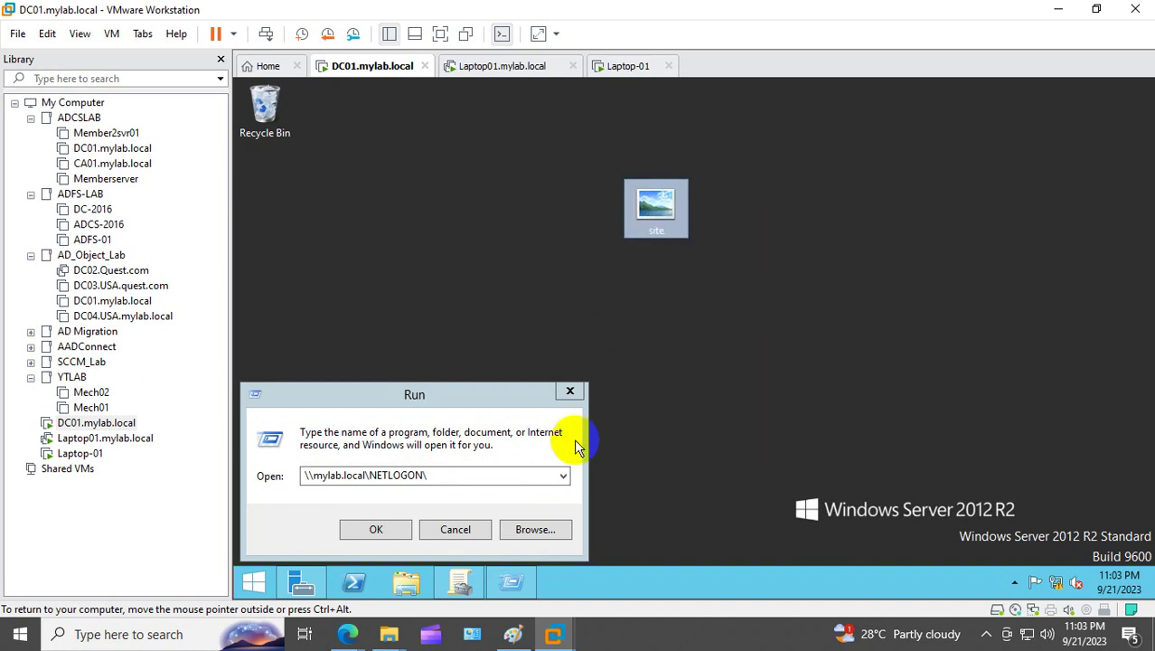
pyautogui.click(414, 583)
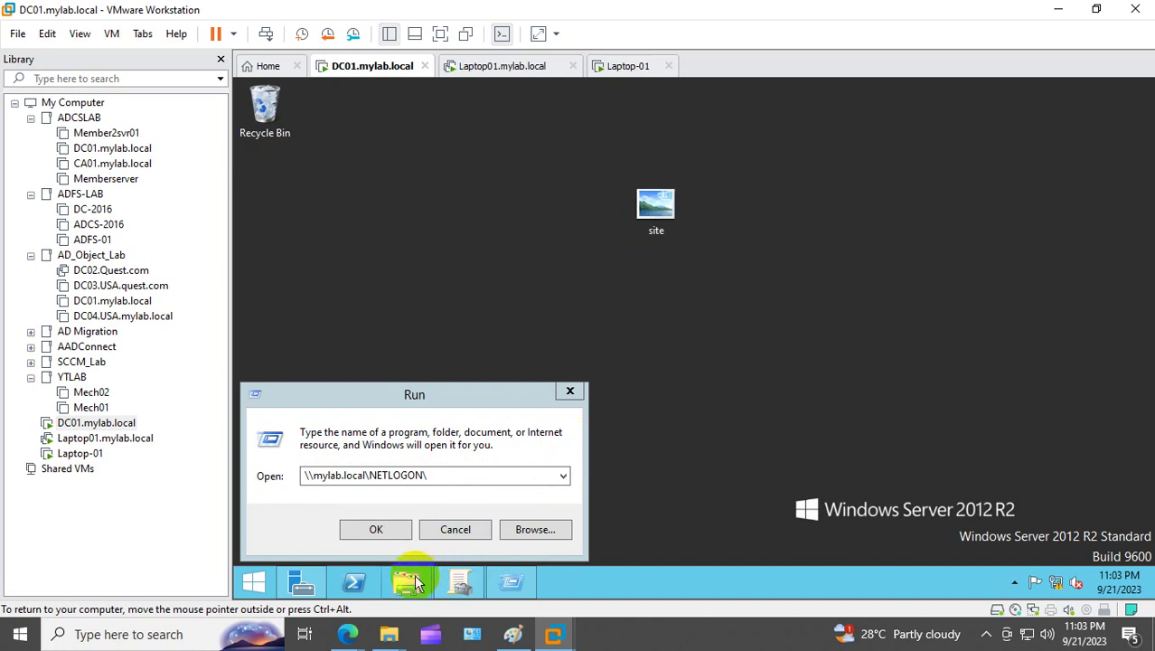
# Step: Browse to C:\Windows\SYSVOL\sysvol\mylab.local\scripts
pyautogui.doubleClick(574, 384)
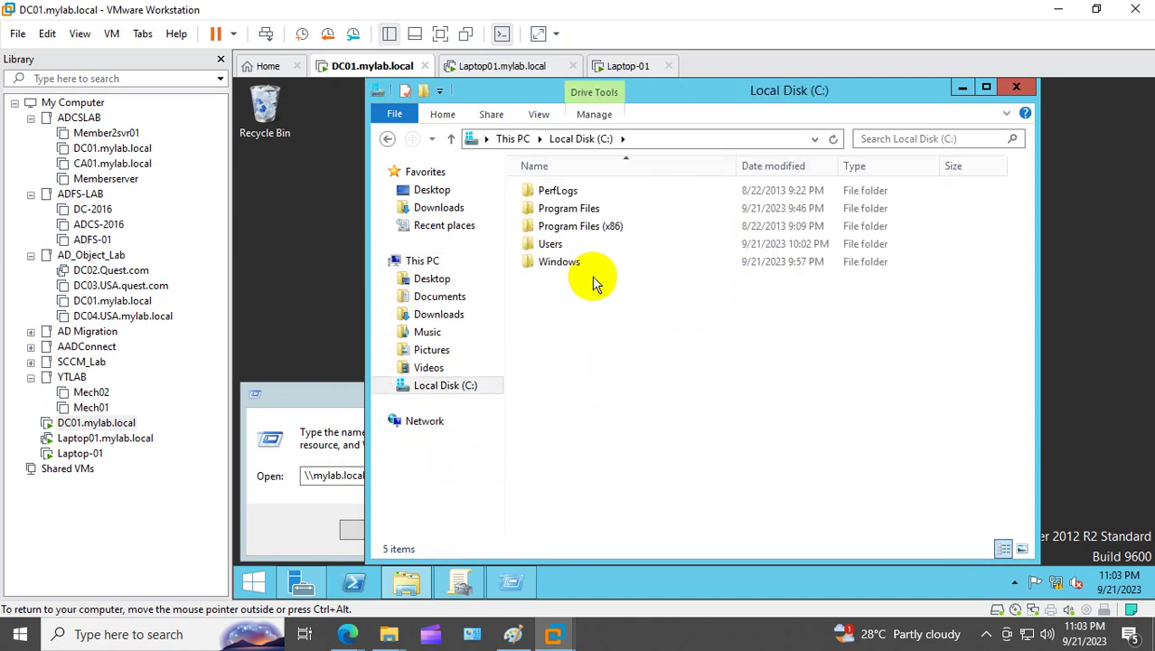
pyautogui.doubleClick(570, 242)
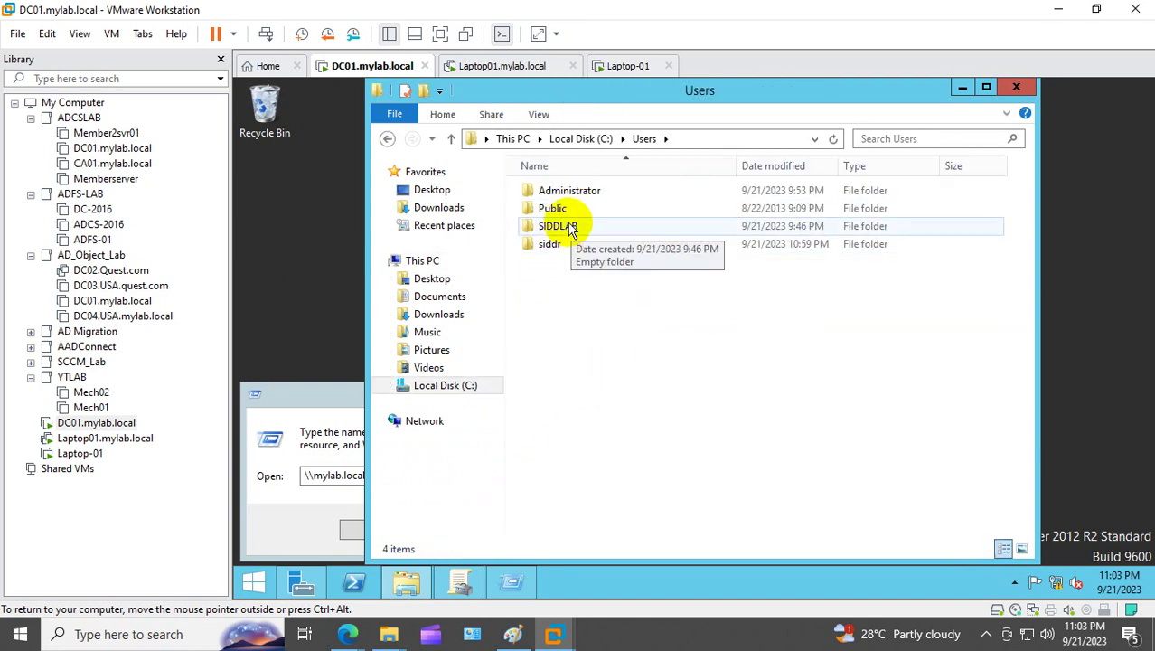
pyautogui.click(558, 139)
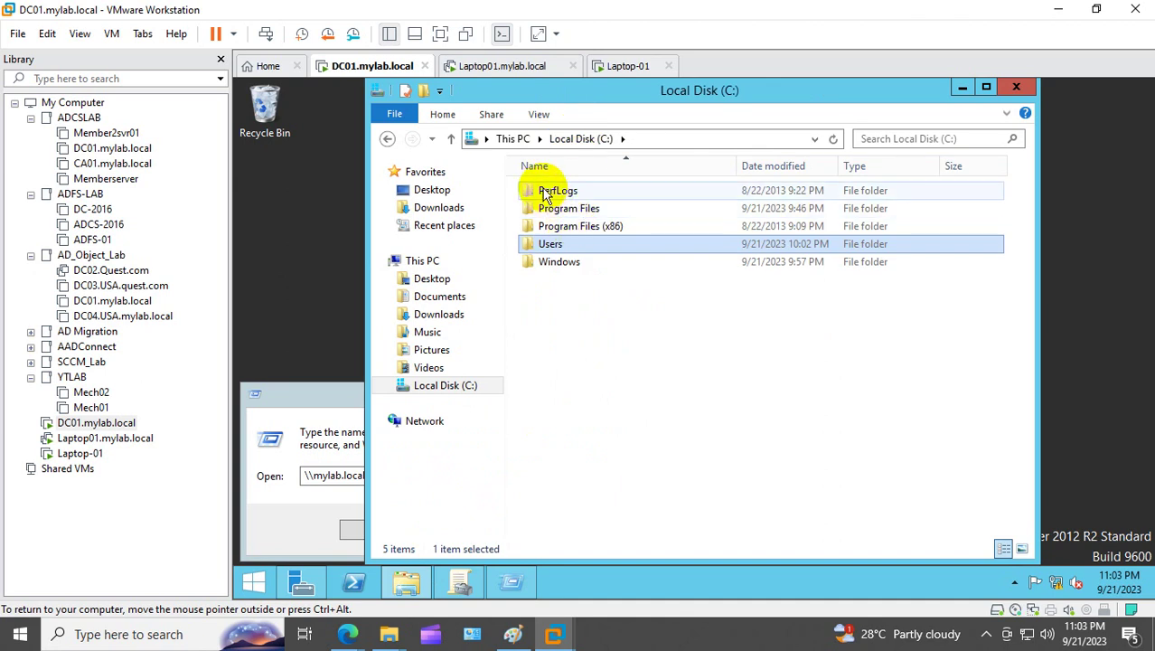
pyautogui.click(561, 262)
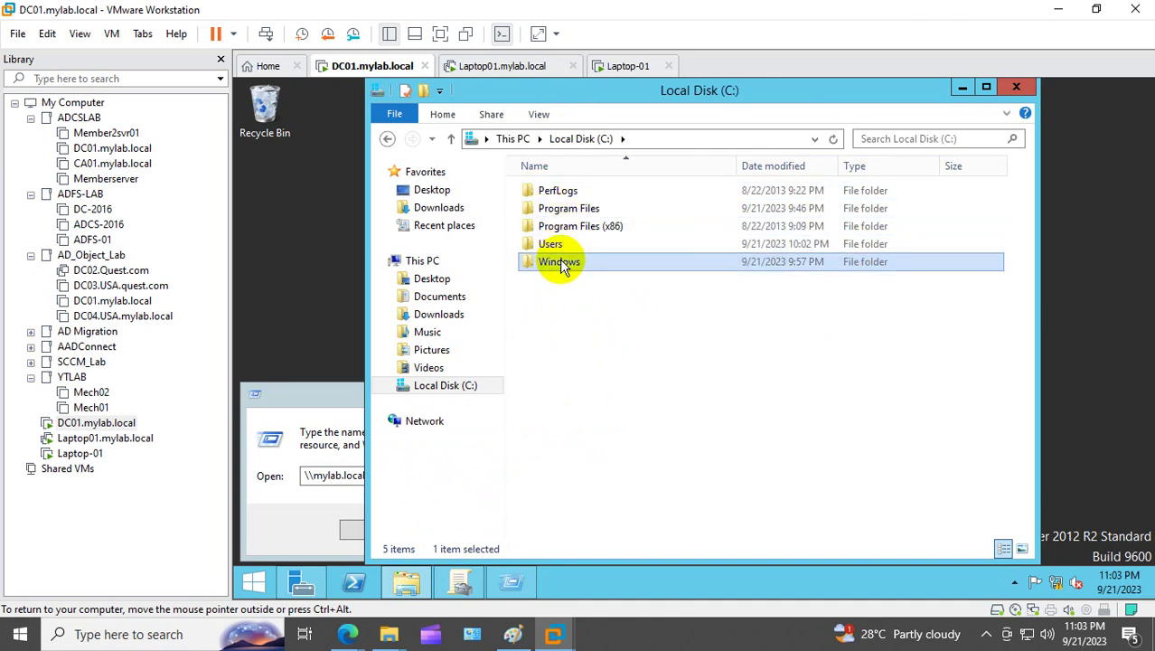
pyautogui.doubleClick(561, 262)
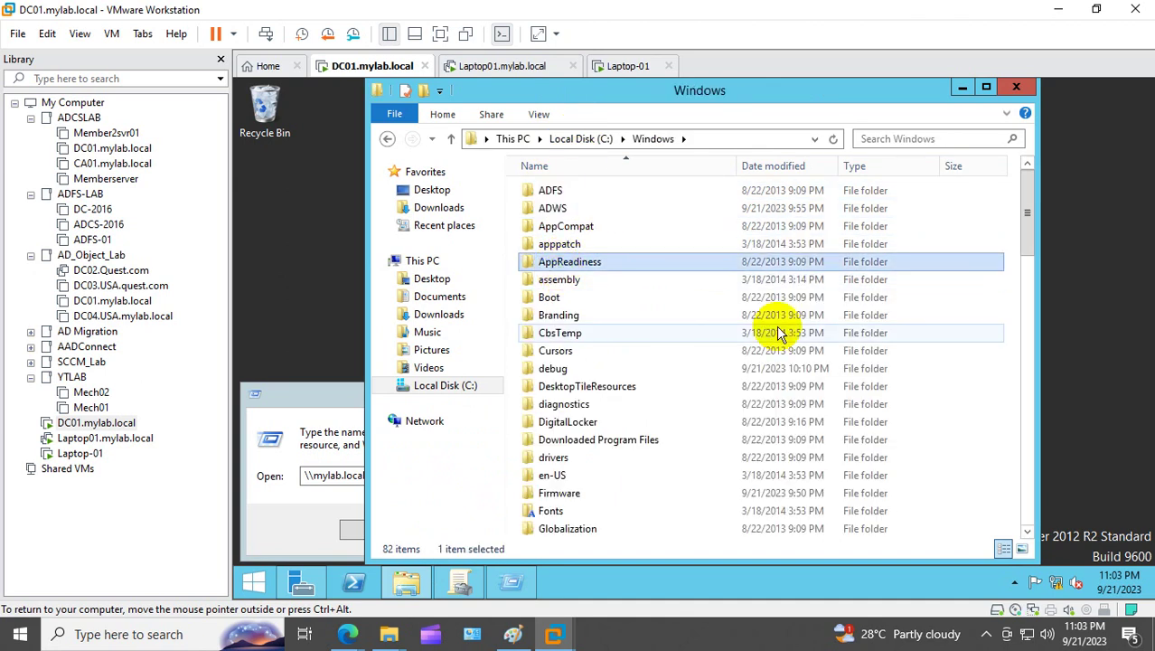
pyautogui.write('sys')
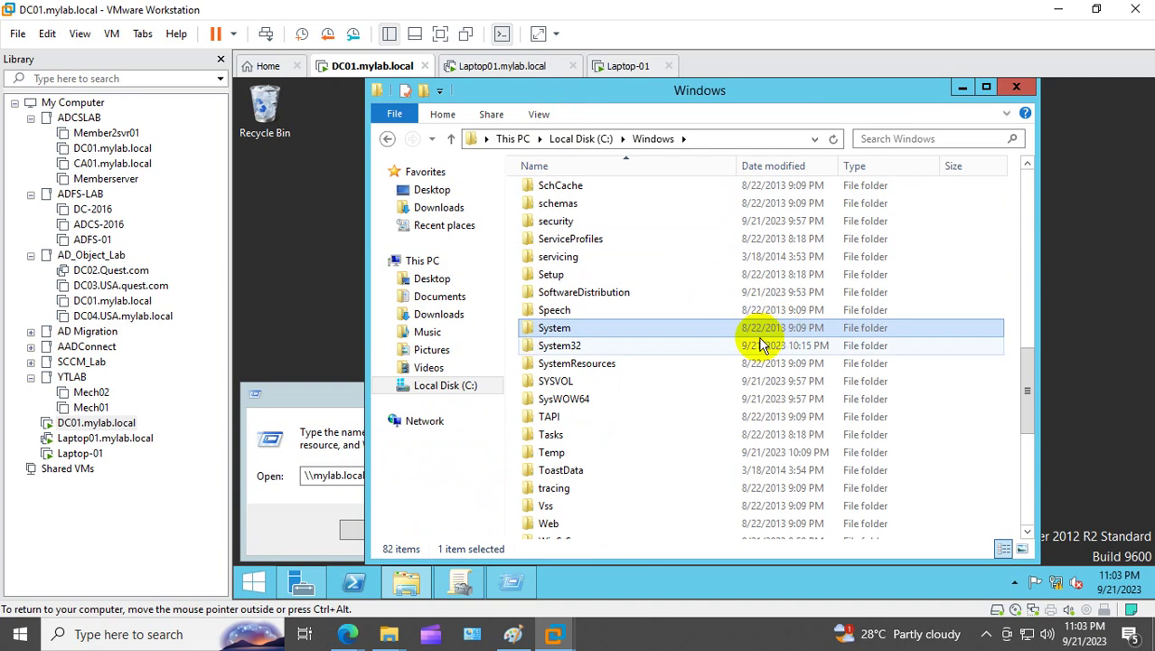
pyautogui.doubleClick(607, 381)
pyautogui.doubleClick(551, 244)
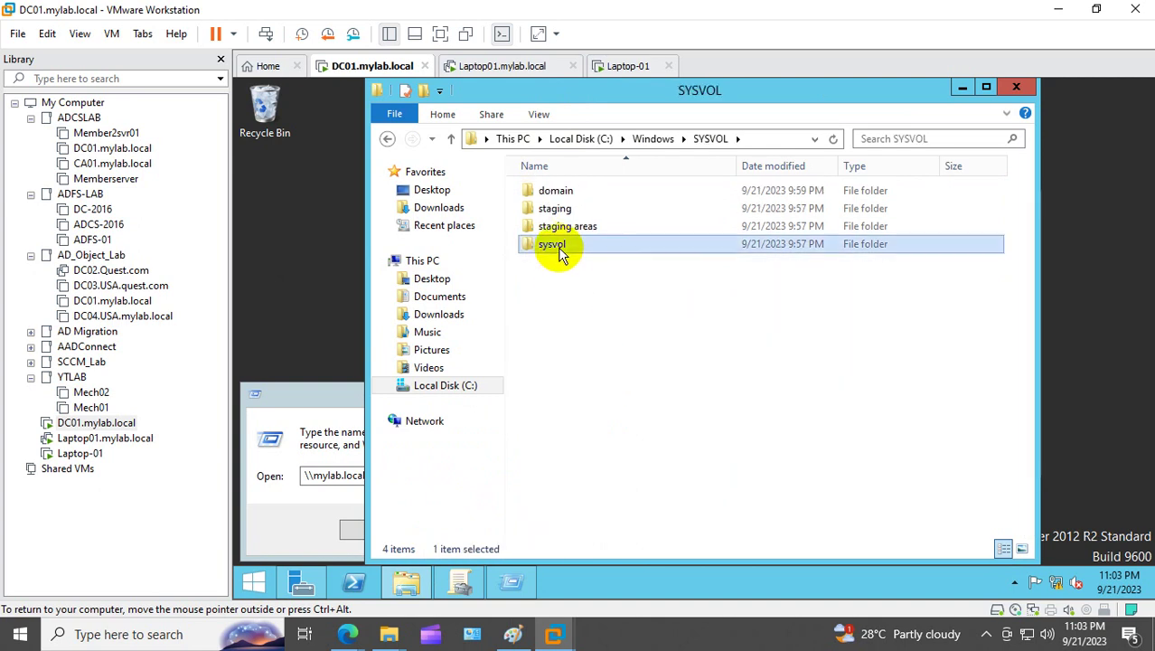
pyautogui.doubleClick(547, 191)
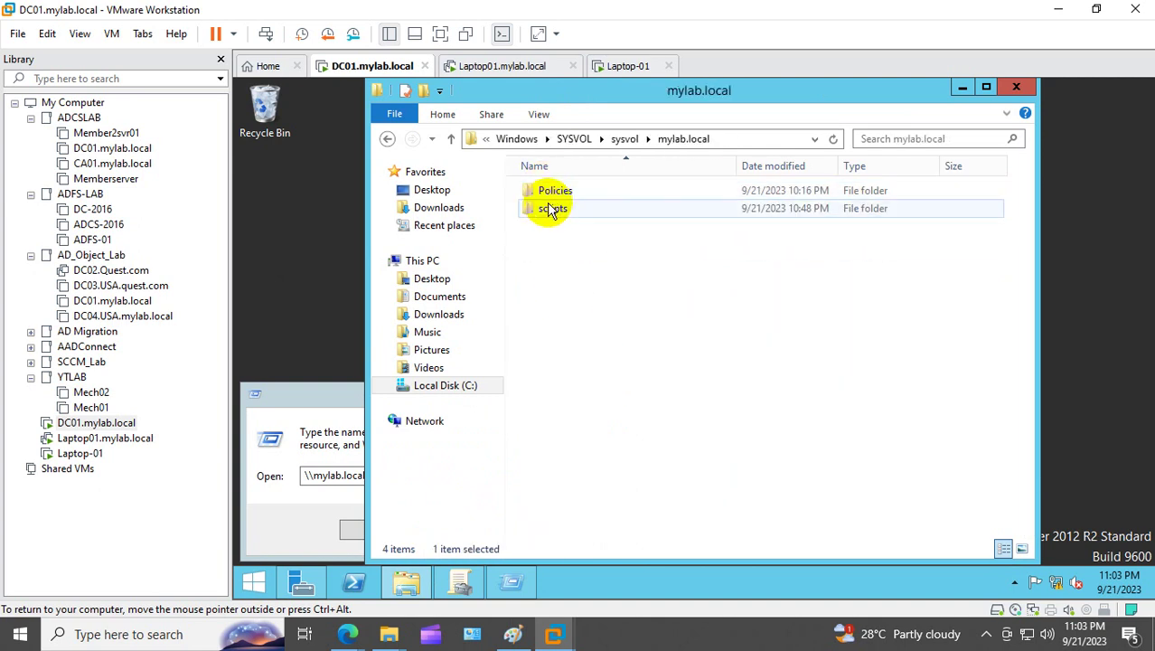
pyautogui.doubleClick(551, 209)
# Step: Paste site.jpg into scripts, replacing the existing file with administrator permission, then close Explorer
pyautogui.rightClick(572, 268)
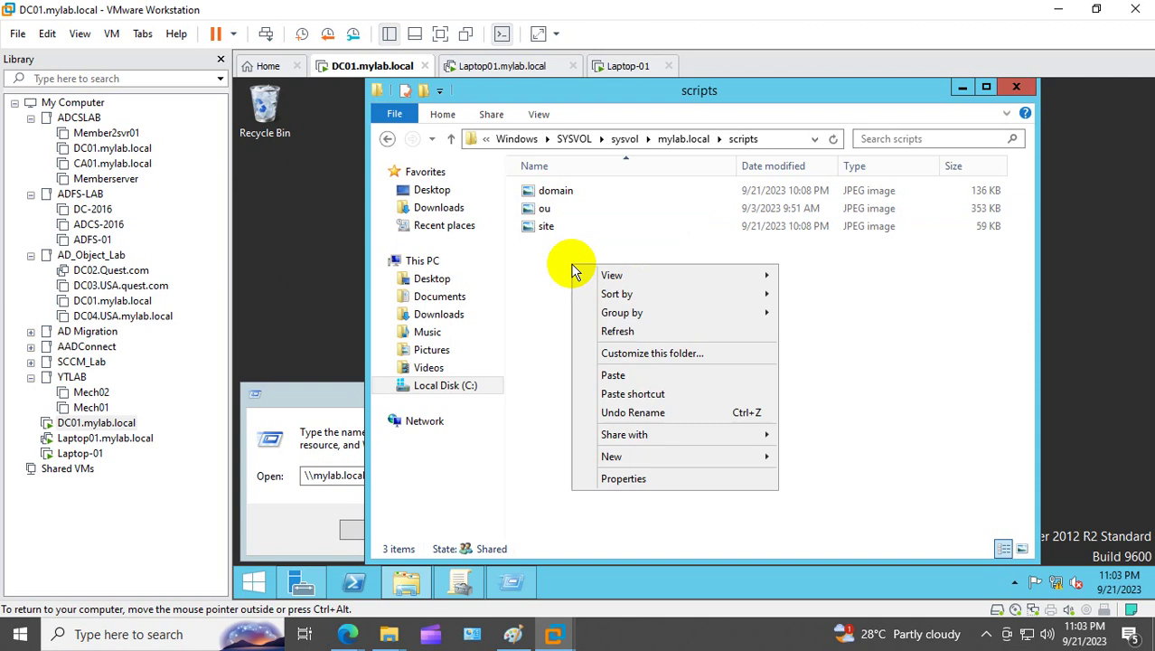
pyautogui.click(633, 373)
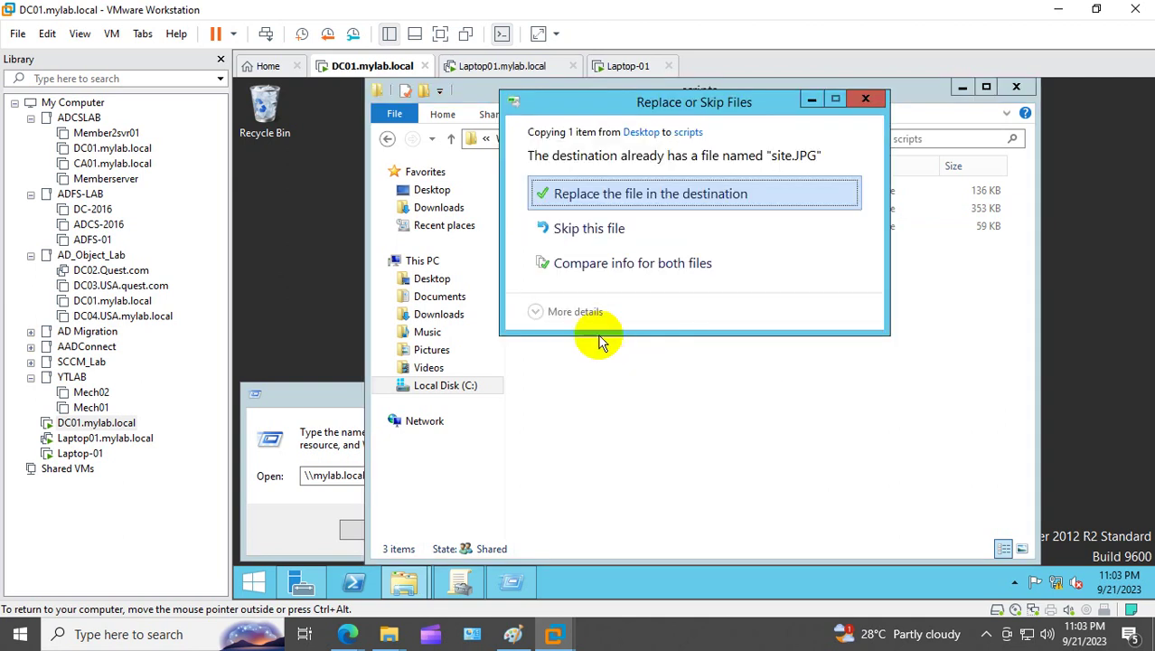
pyautogui.click(567, 193)
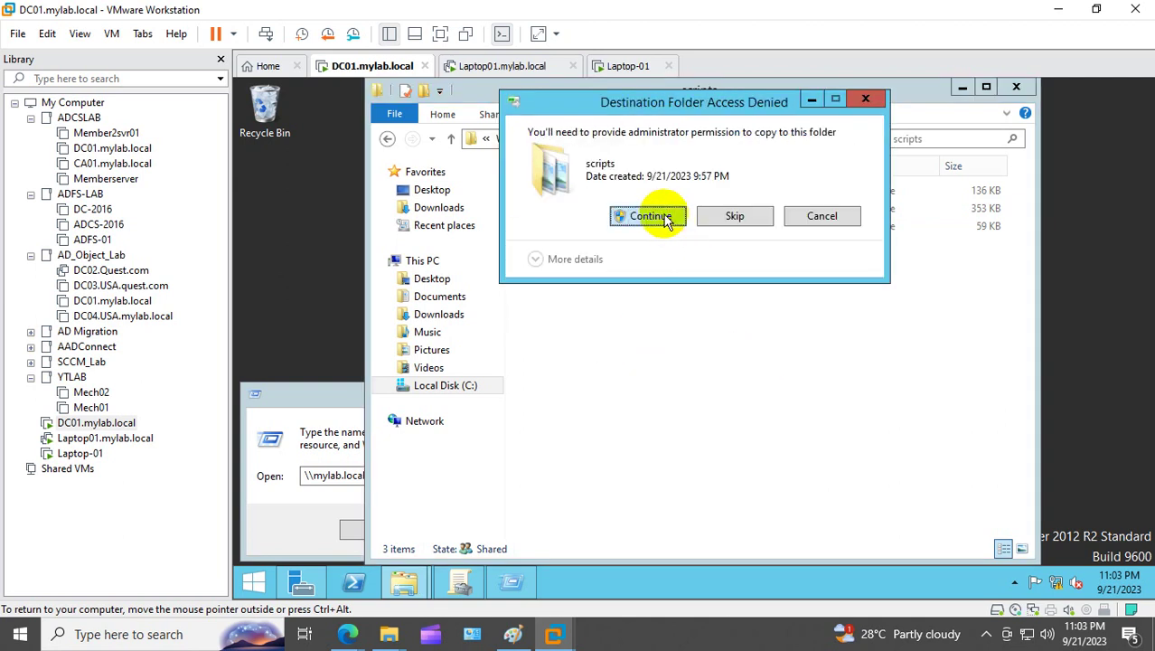
pyautogui.click(664, 217)
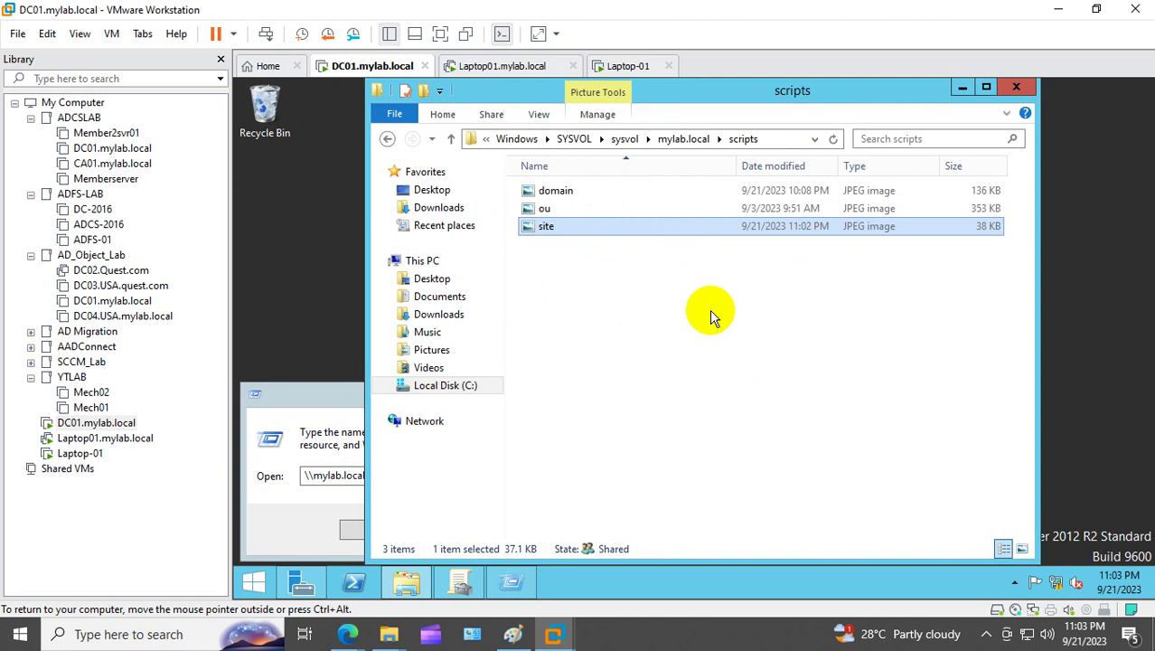
pyautogui.click(710, 314)
pyautogui.click(1019, 87)
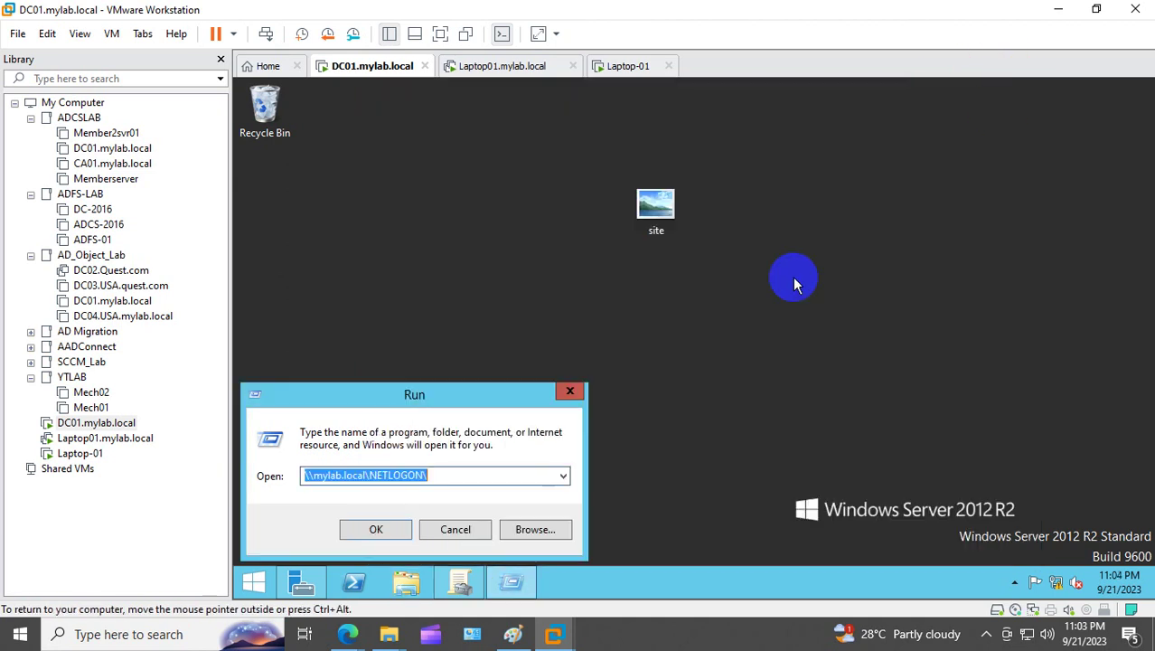
pyautogui.click(459, 470)
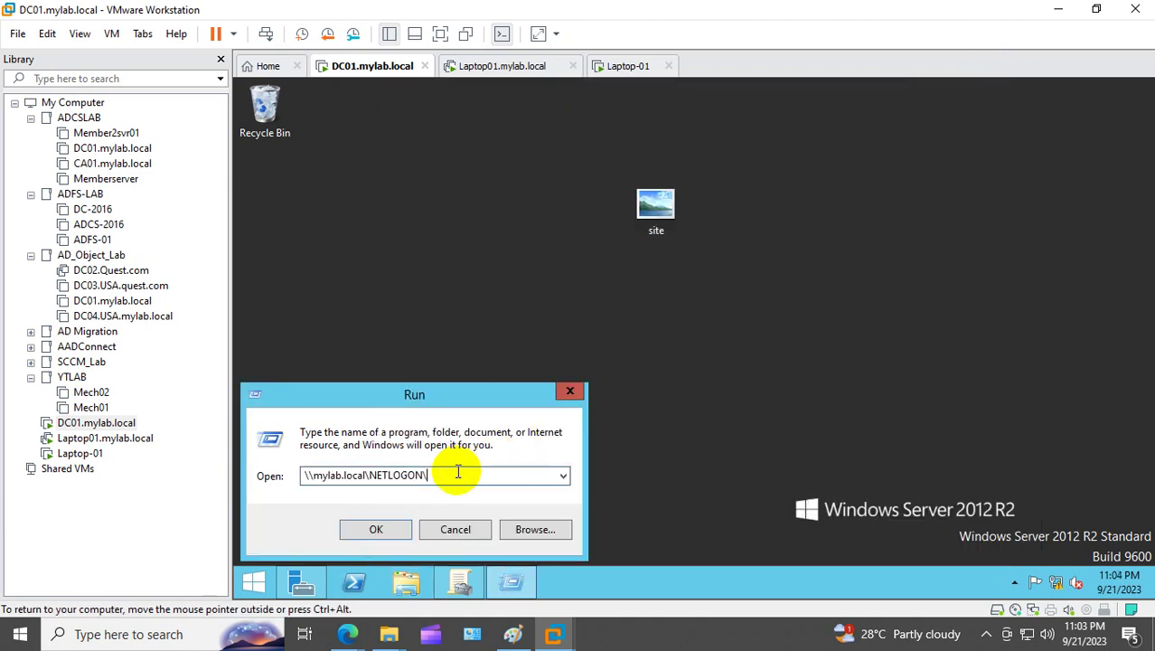
pyautogui.write('s')
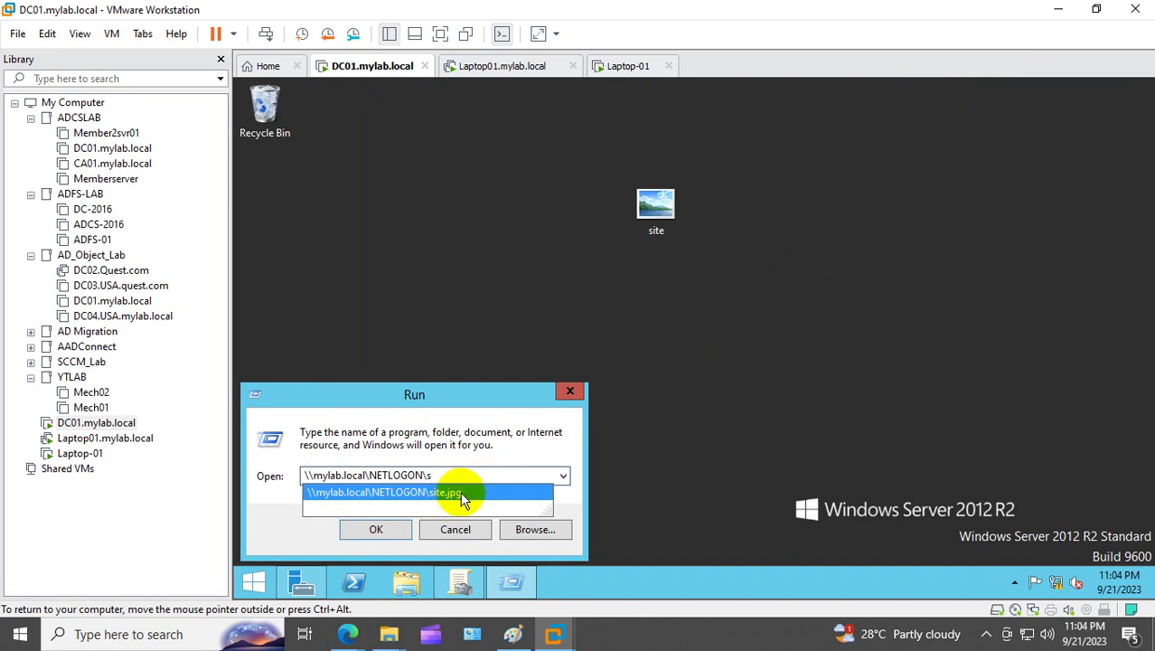
# Step: Open \\mylab.local\NETLOGON\site.jpg to confirm it shows the cloud image, then close it
pyautogui.click(463, 495)
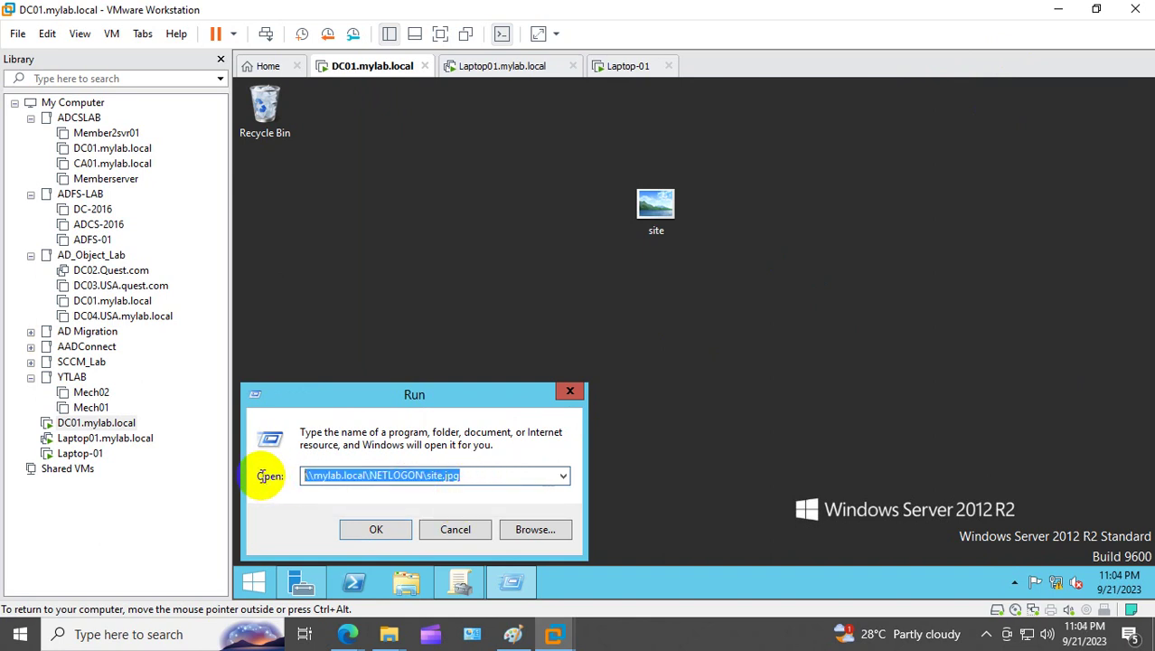
pyautogui.click(375, 529)
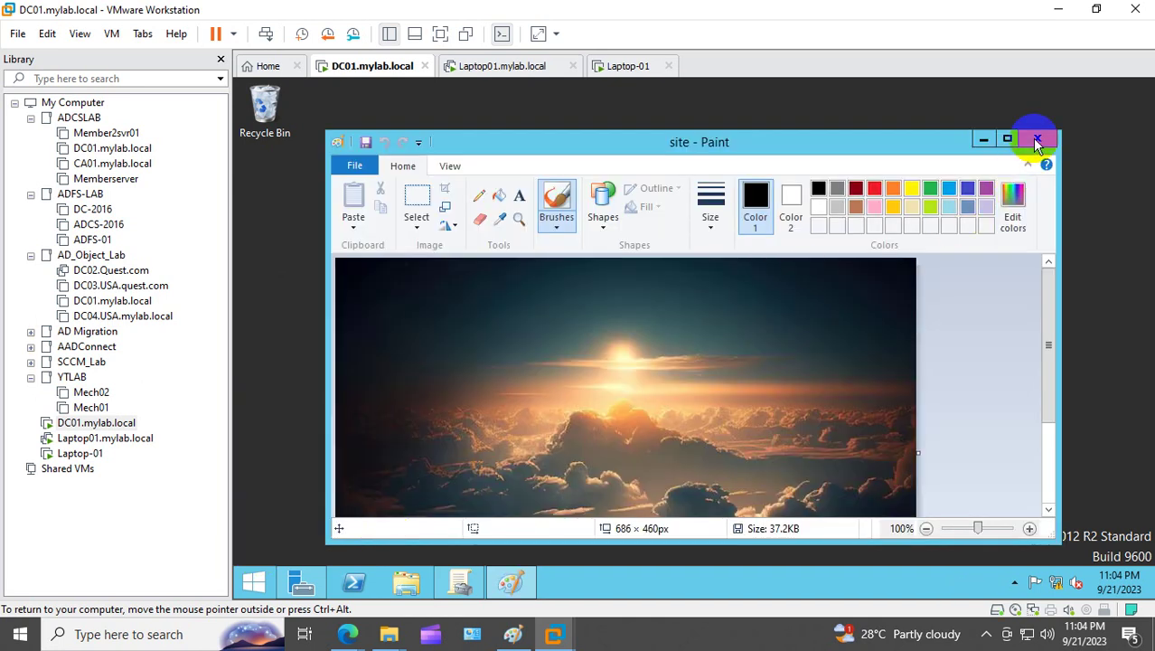
pyautogui.click(1035, 139)
# Step: In Group Policy Management, check Business User's inheritance and select the OU2walapaper link
pyautogui.click(480, 570)
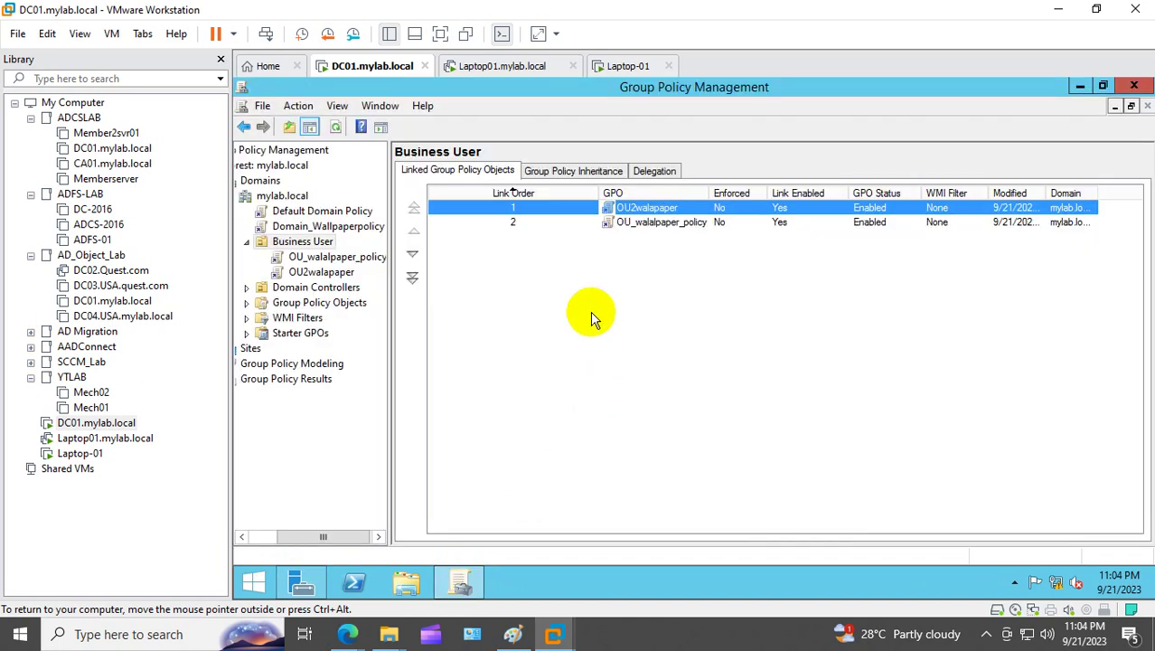
pyautogui.click(586, 172)
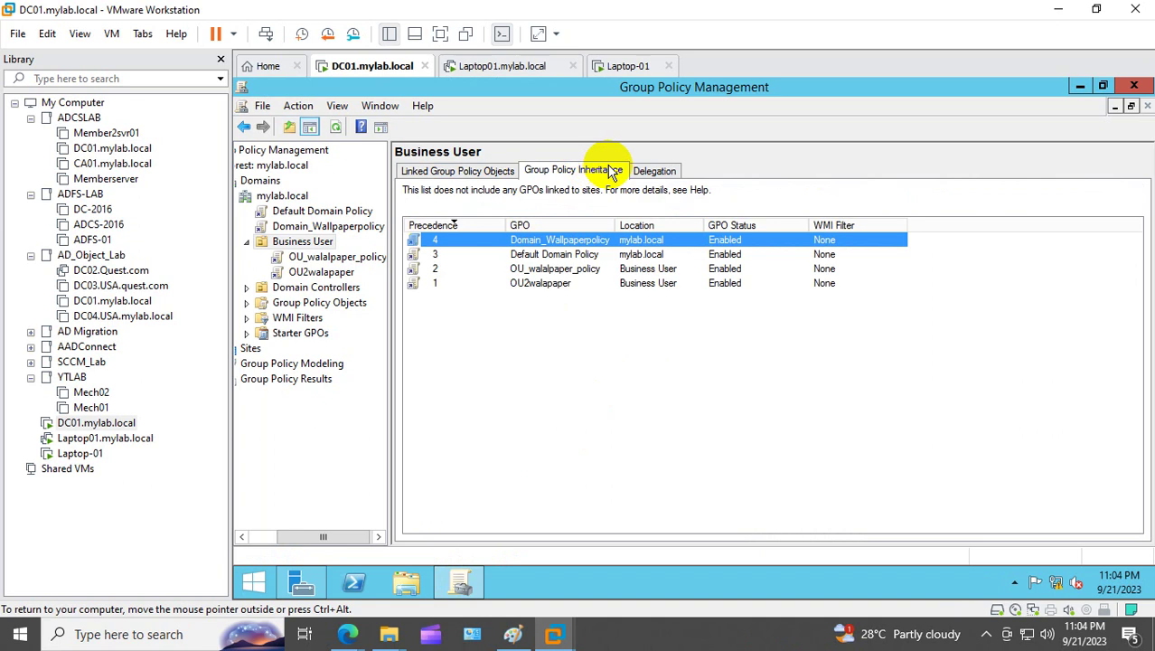
pyautogui.click(462, 177)
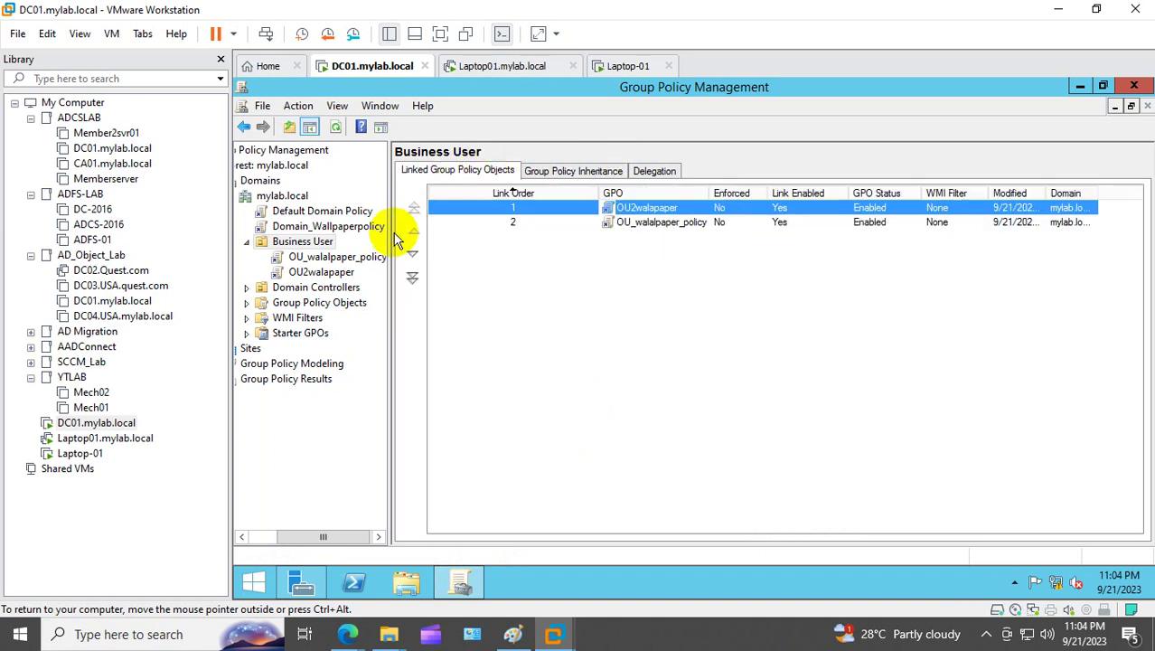
pyautogui.click(495, 307)
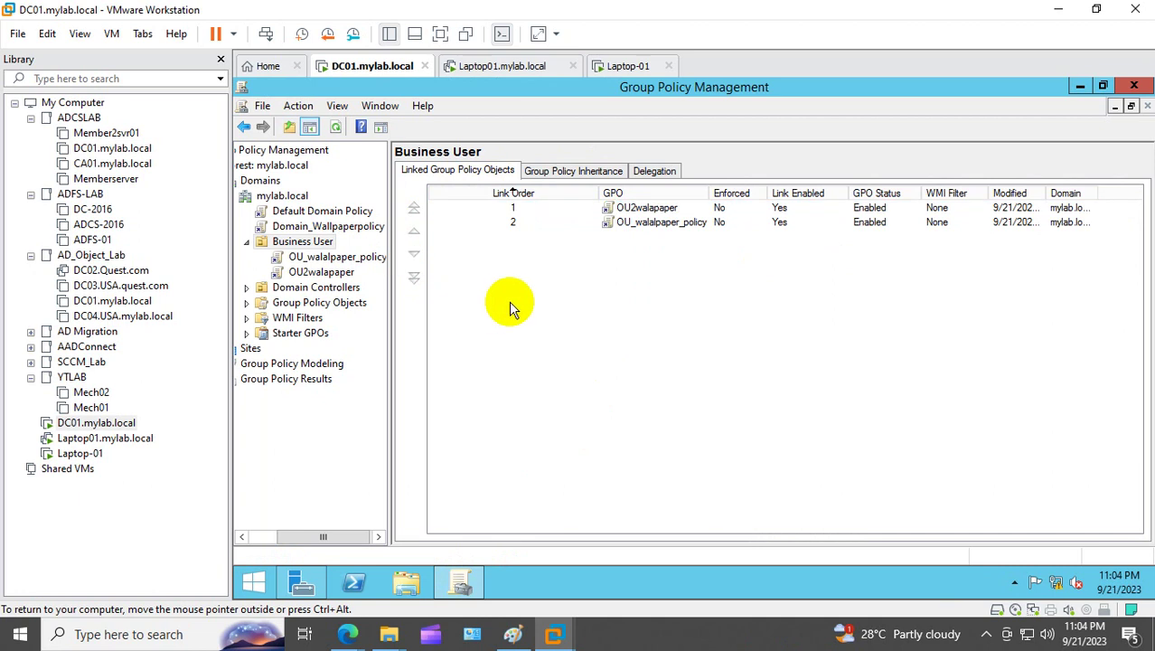
pyautogui.click(323, 272)
pyautogui.click(812, 214)
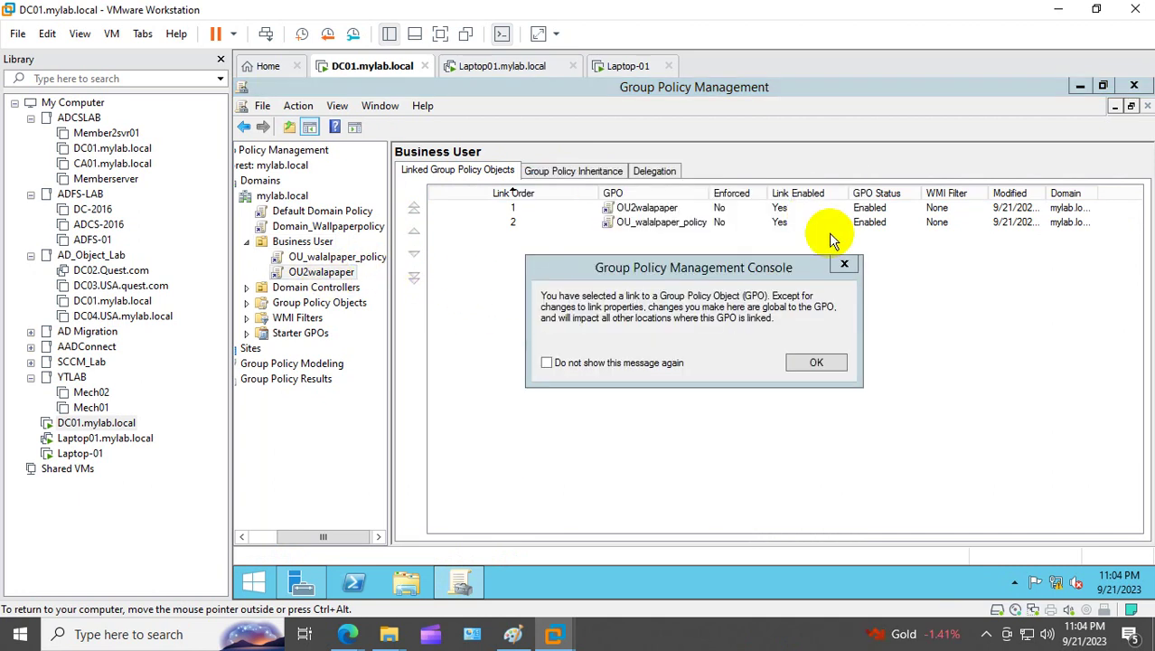
# Step: Review OU2walapaper's site.jpg wallpaper setting and confirm it ranks precedence 1 over OU_walalpaper_policy
pyautogui.click(842, 261)
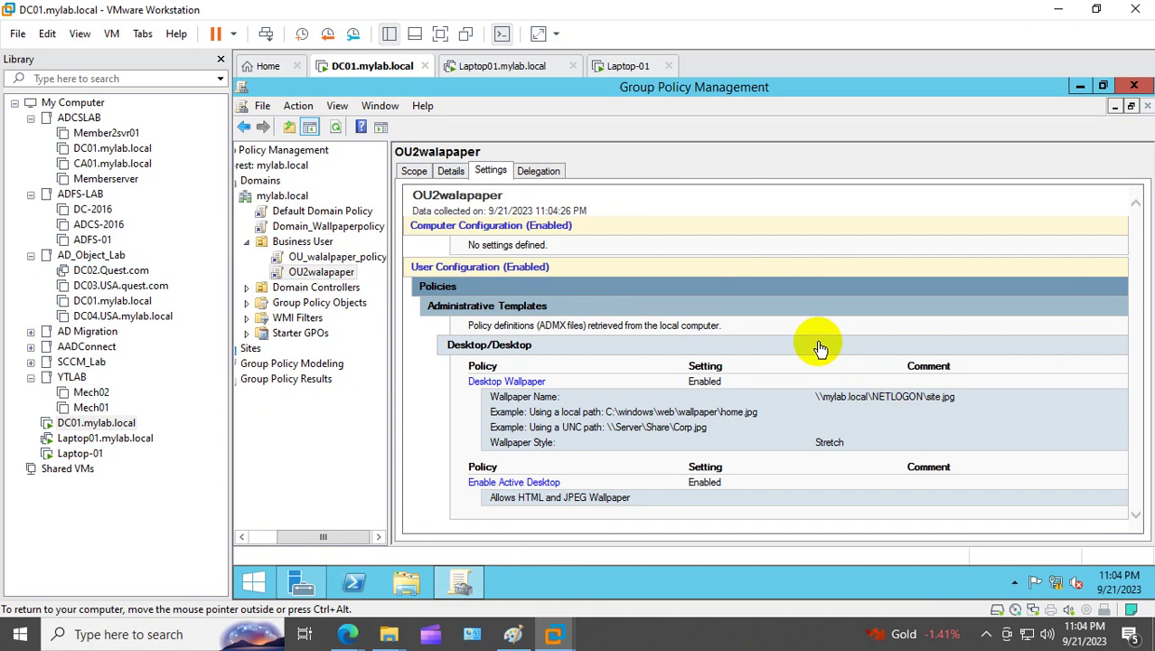
pyautogui.hotkey('ctrl', 'f')
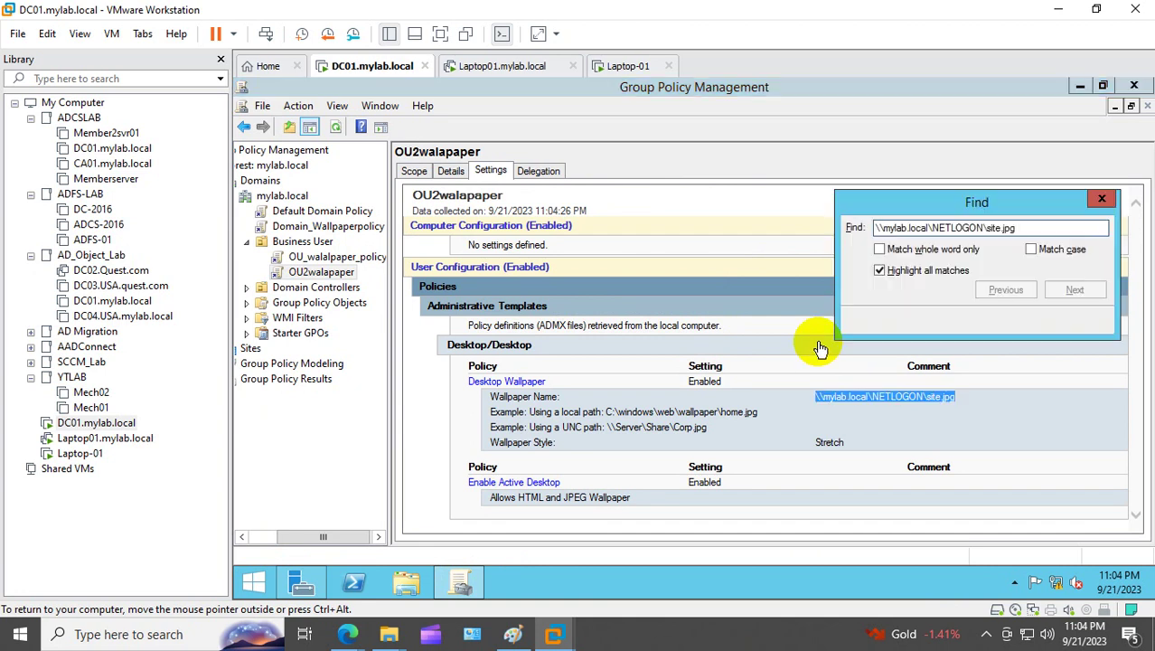
pyautogui.click(1102, 199)
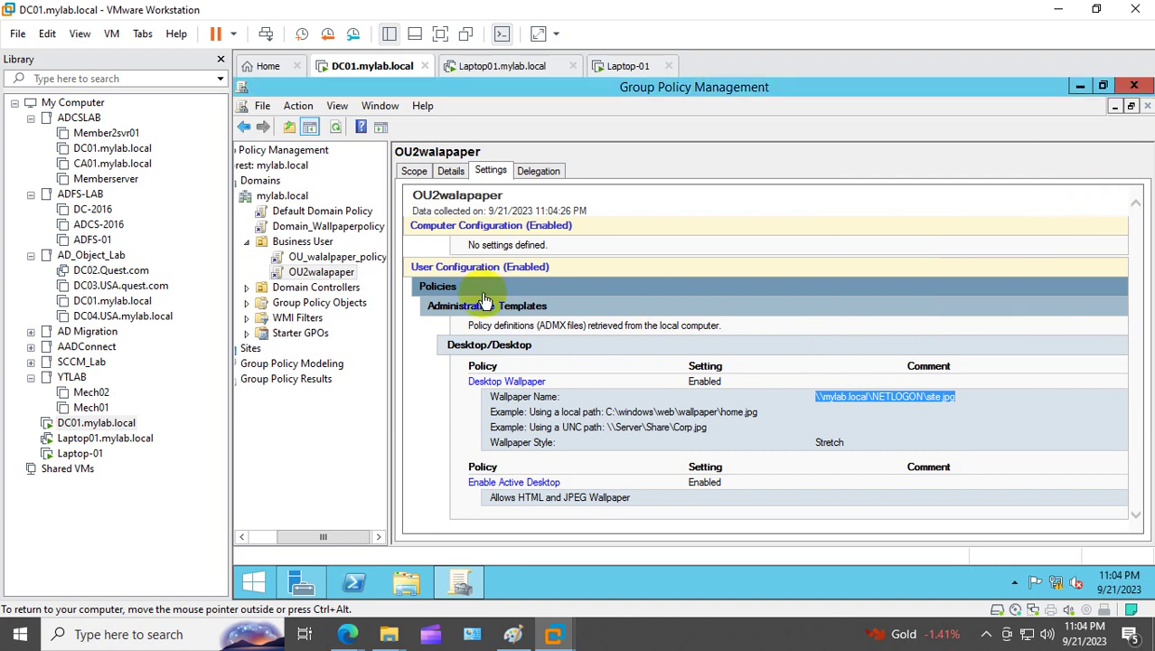
pyautogui.click(300, 243)
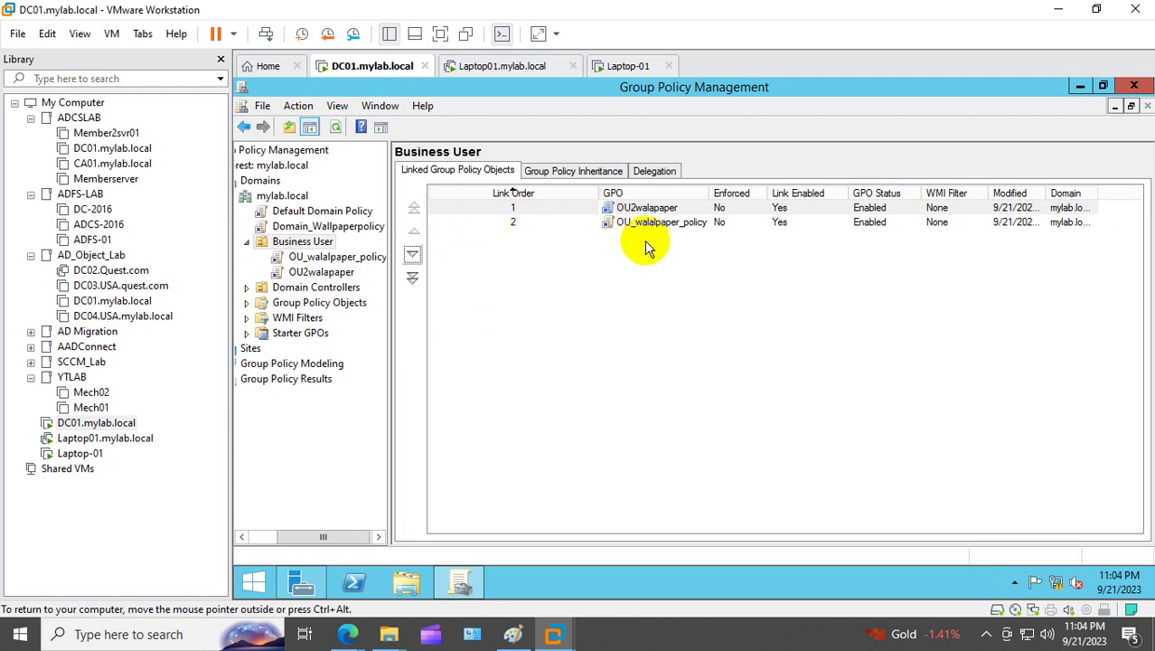
pyautogui.click(595, 169)
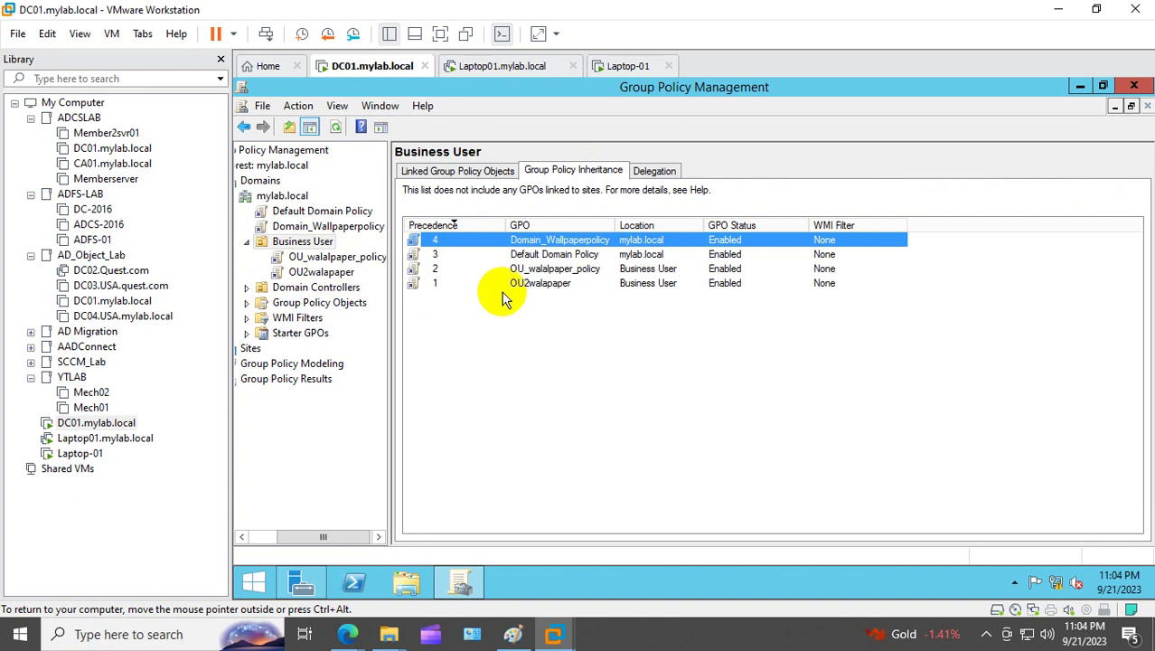
pyautogui.click(540, 283)
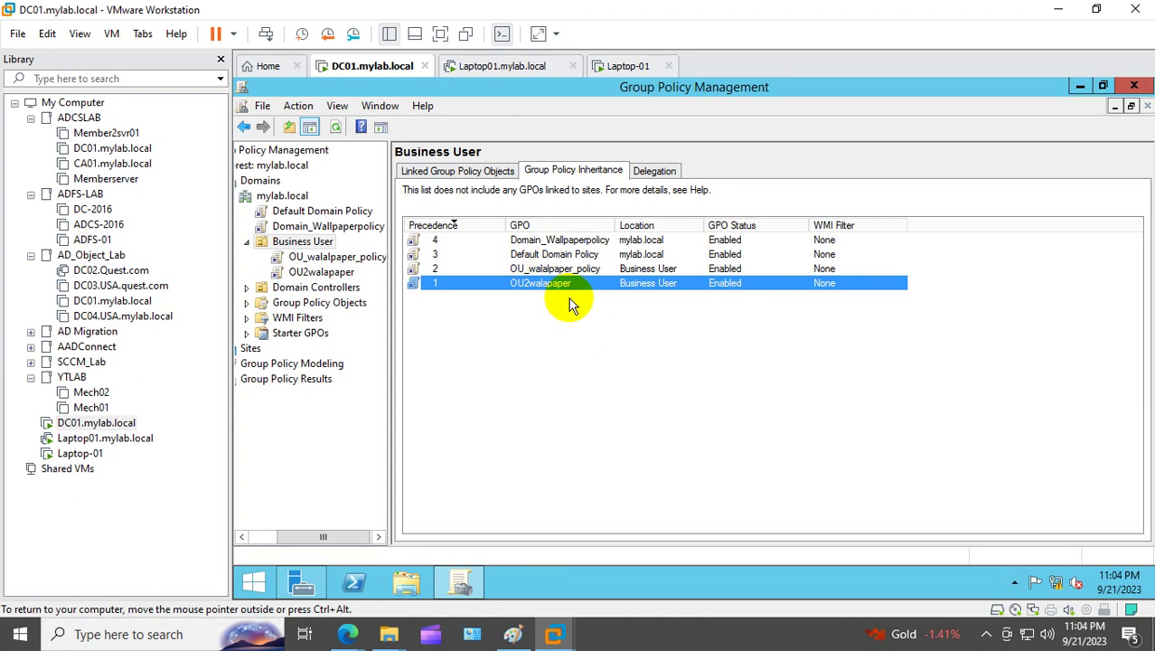
# Step: Run gpupdate /force in PowerShell on DC01
pyautogui.click(357, 581)
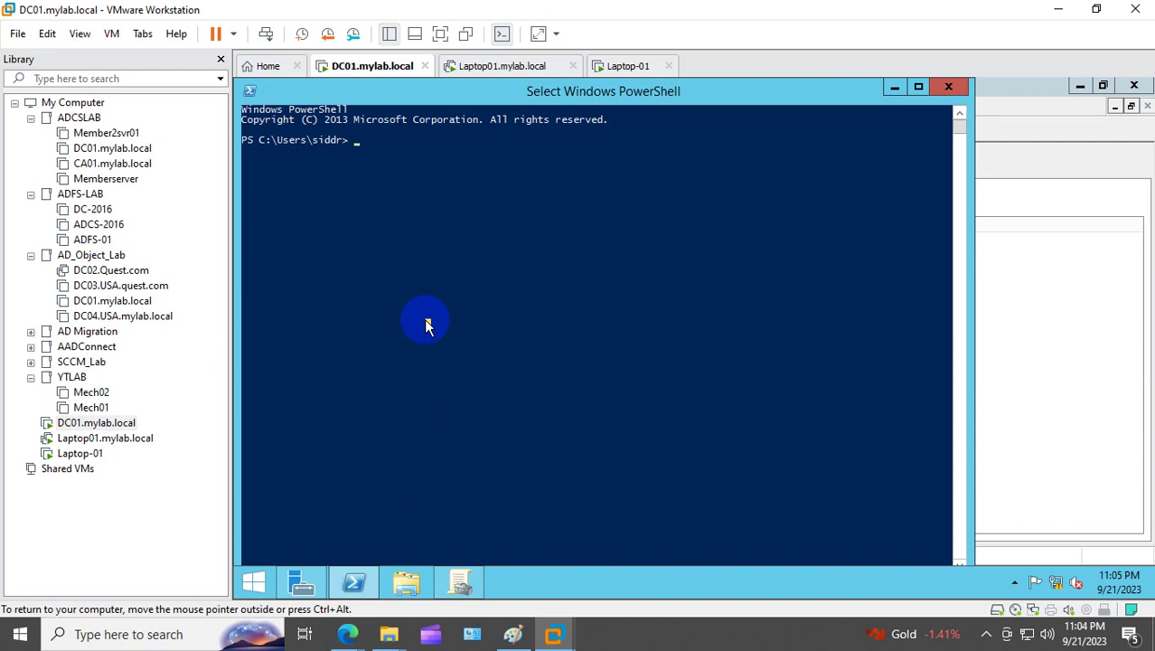
pyautogui.write('gp')
pyautogui.write('u')
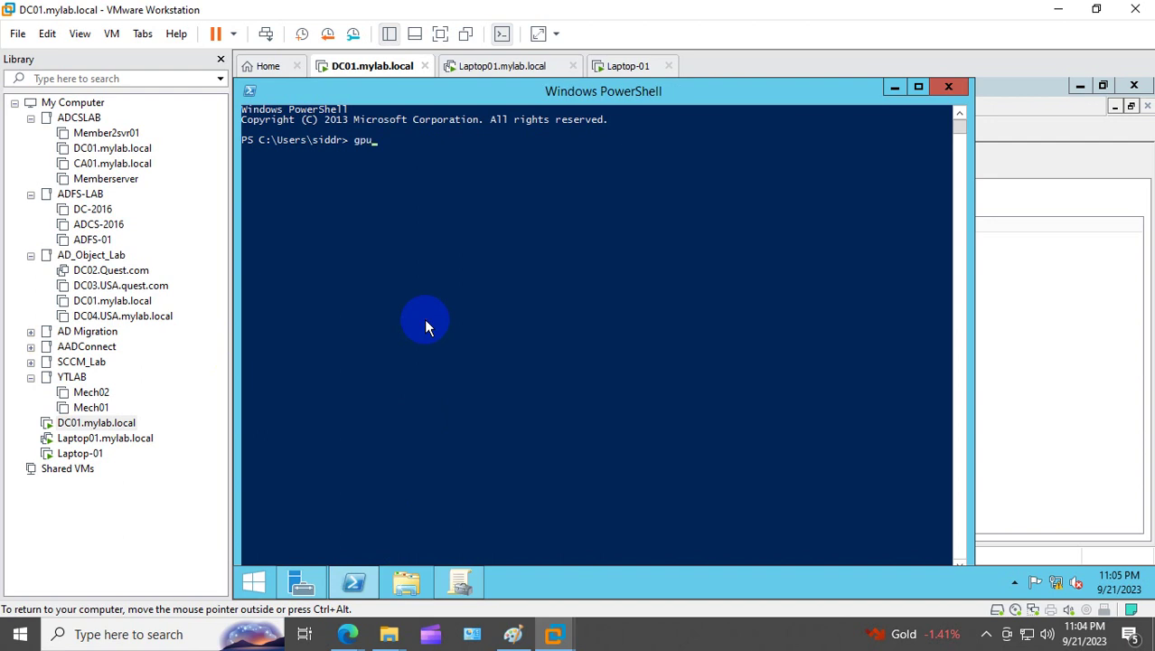
pyautogui.write('pdate /force')
pyautogui.press('Return')
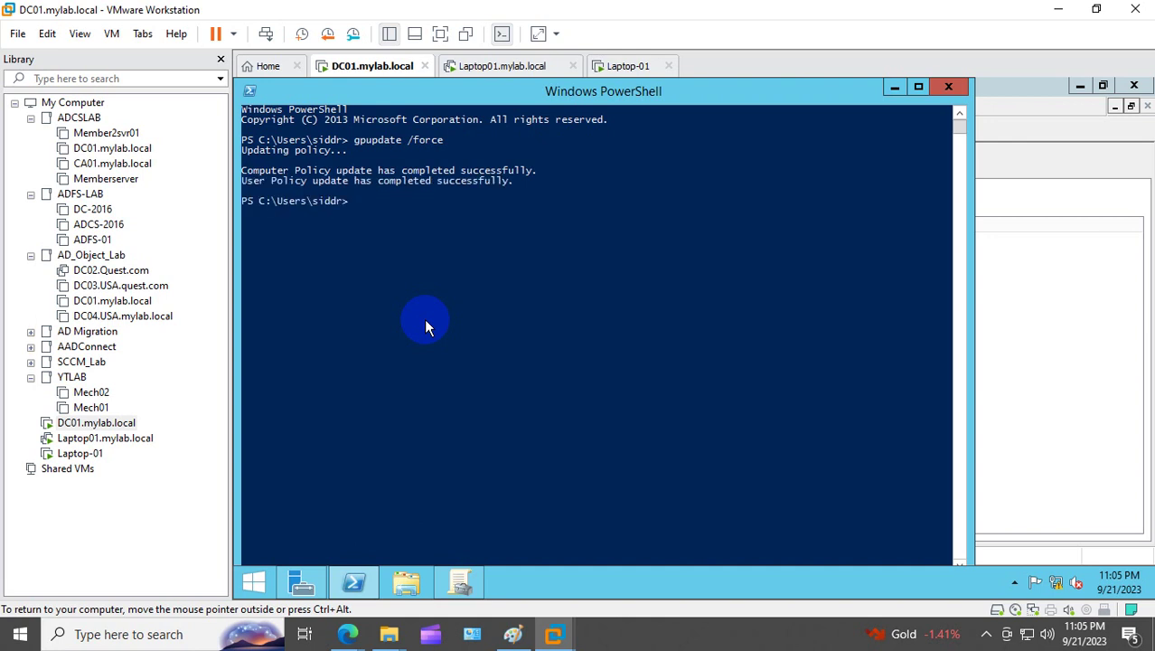
pyautogui.click(99, 456)
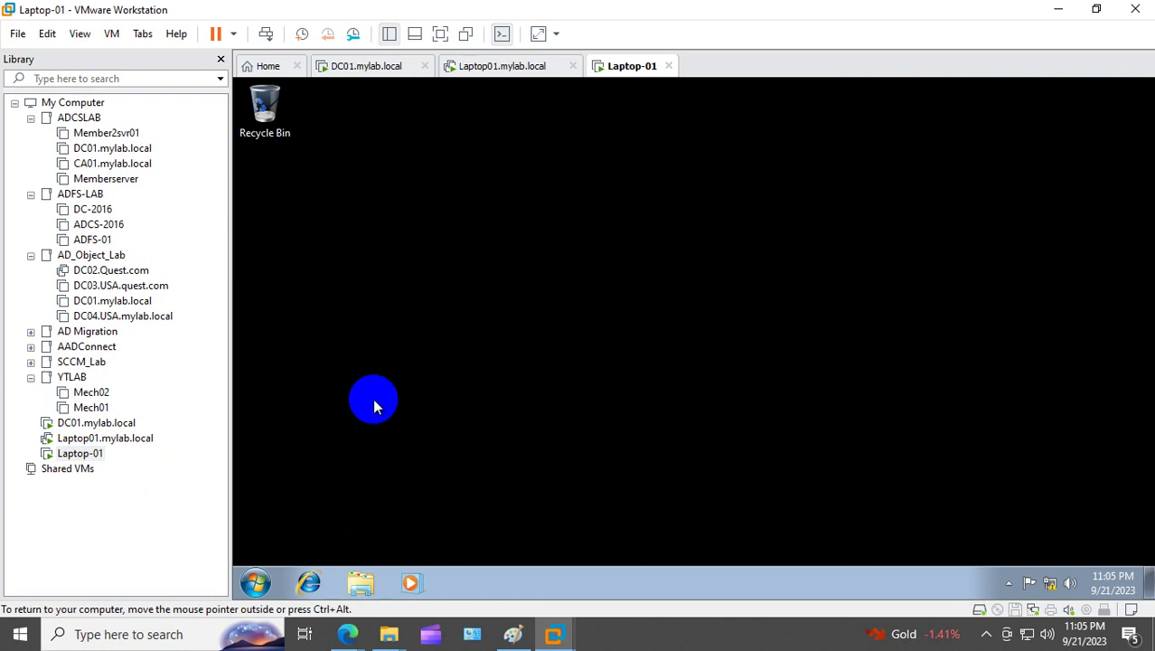
# Step: On Laptop-01, open Command Prompt and run gpupdate /force
pyautogui.press('super+r')
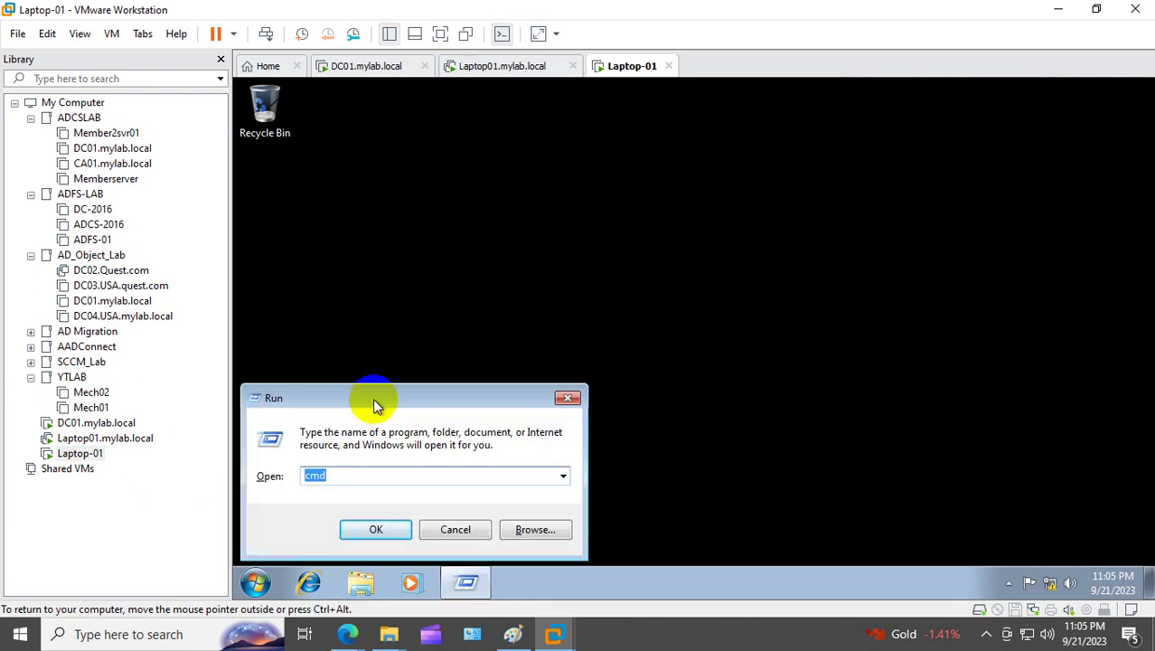
pyautogui.press('Return')
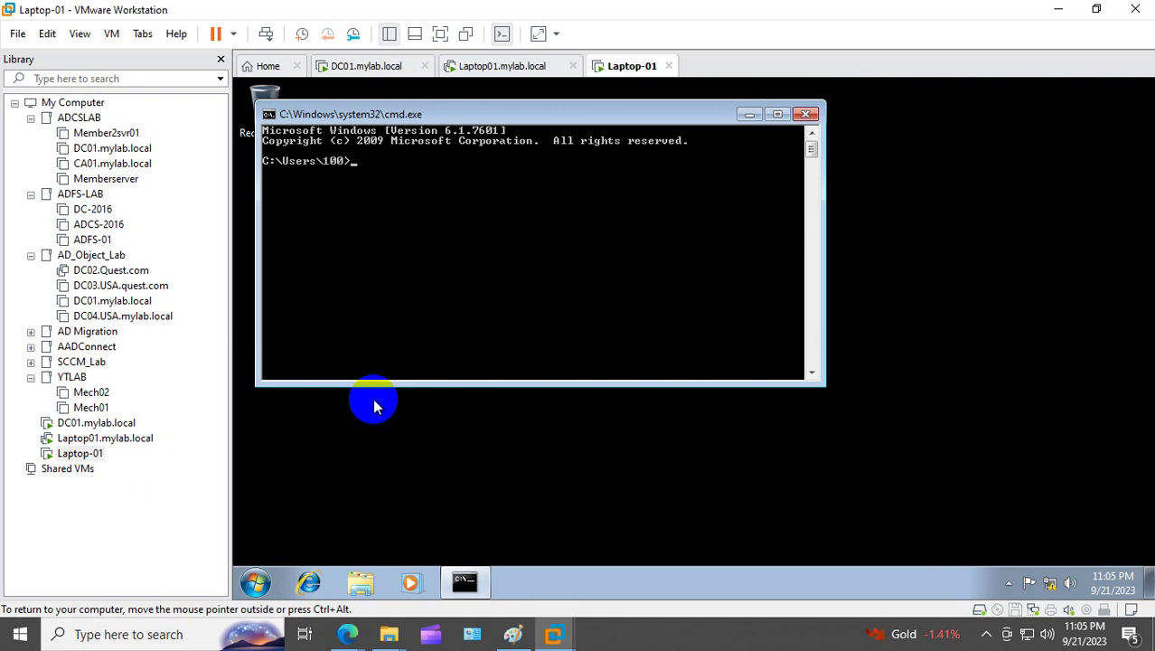
pyautogui.write('gpupdate /fporce')
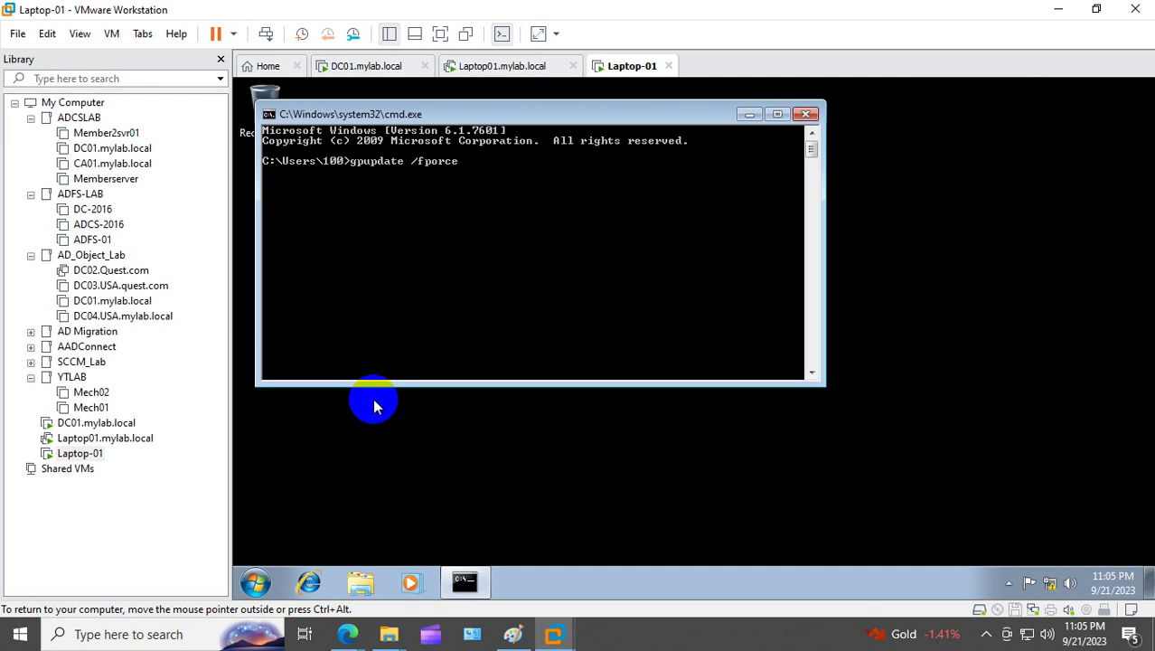
pyautogui.press('Return')
pyautogui.write('g')
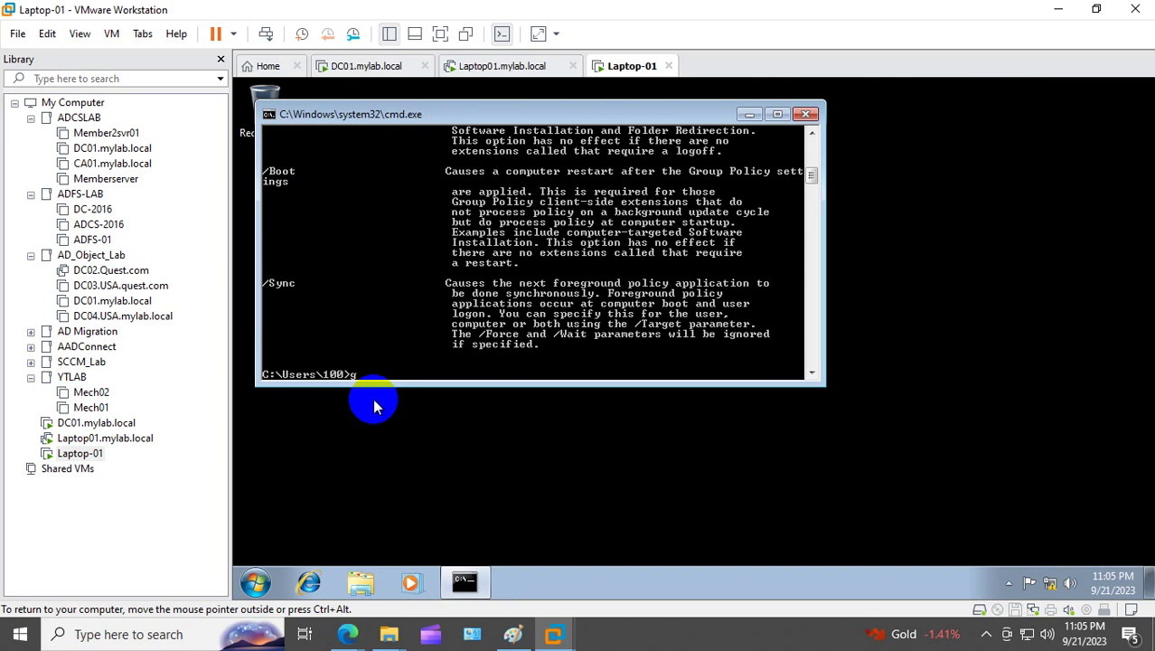
pyautogui.write('pupdate /force')
pyautogui.press('Return')
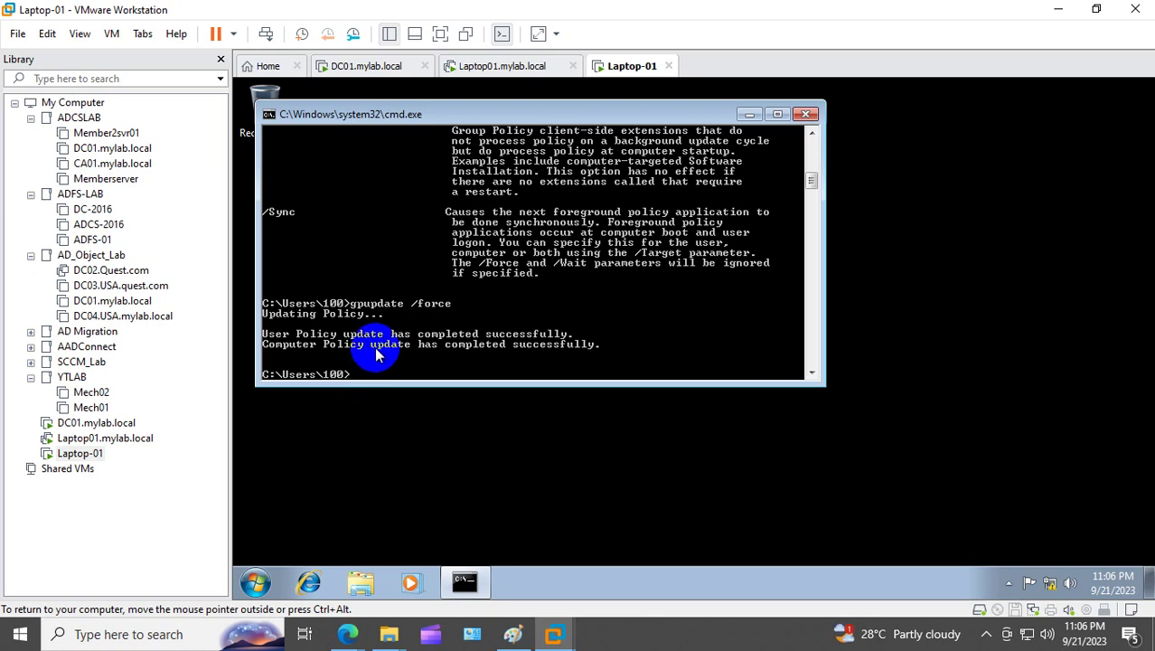
# Step: Restart the laptop immediately with shutdown -r -f -t 00
pyautogui.write('shutdon')
pyautogui.press('BackSpace')
pyautogui.press('BackSpace')
pyautogui.press('BackSpace')
pyautogui.press('BackSpace')
pyautogui.press('BackSpace')
pyautogui.press('BackSpace')
pyautogui.press('BackSpace')
pyautogui.write('shutdown -r -f -t 00')
pyautogui.press('Return')
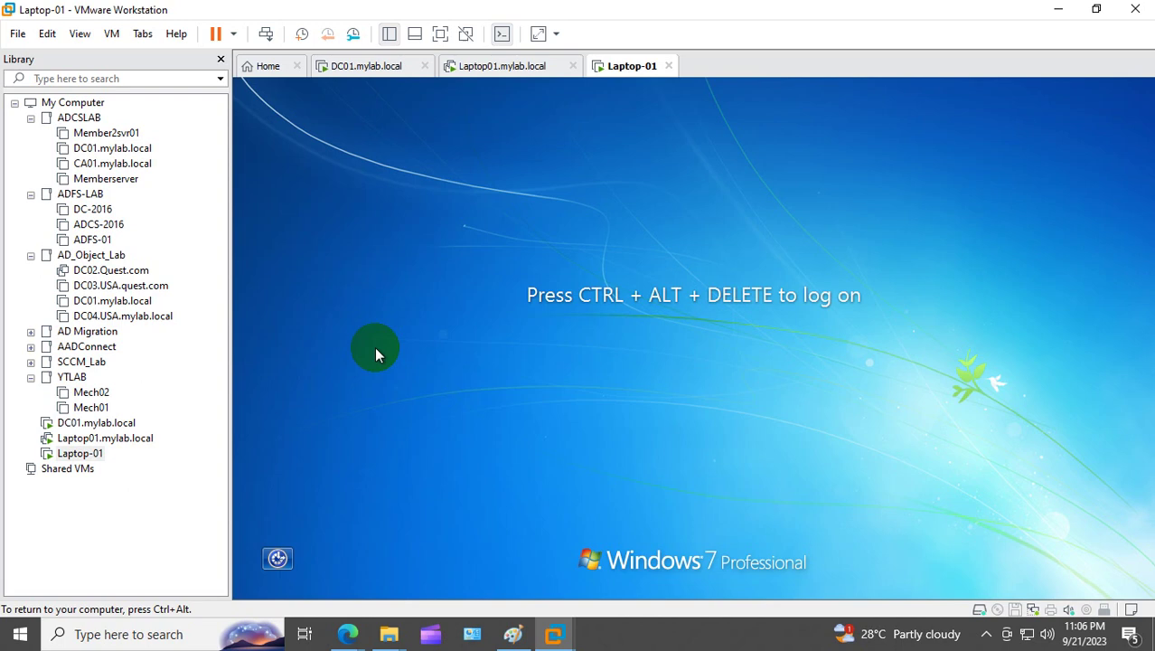
# Step: Sign back in to Laptop-01 with the account password, then return to the DC01 machine
pyautogui.rightClick(90, 452)
pyautogui.click(194, 308)
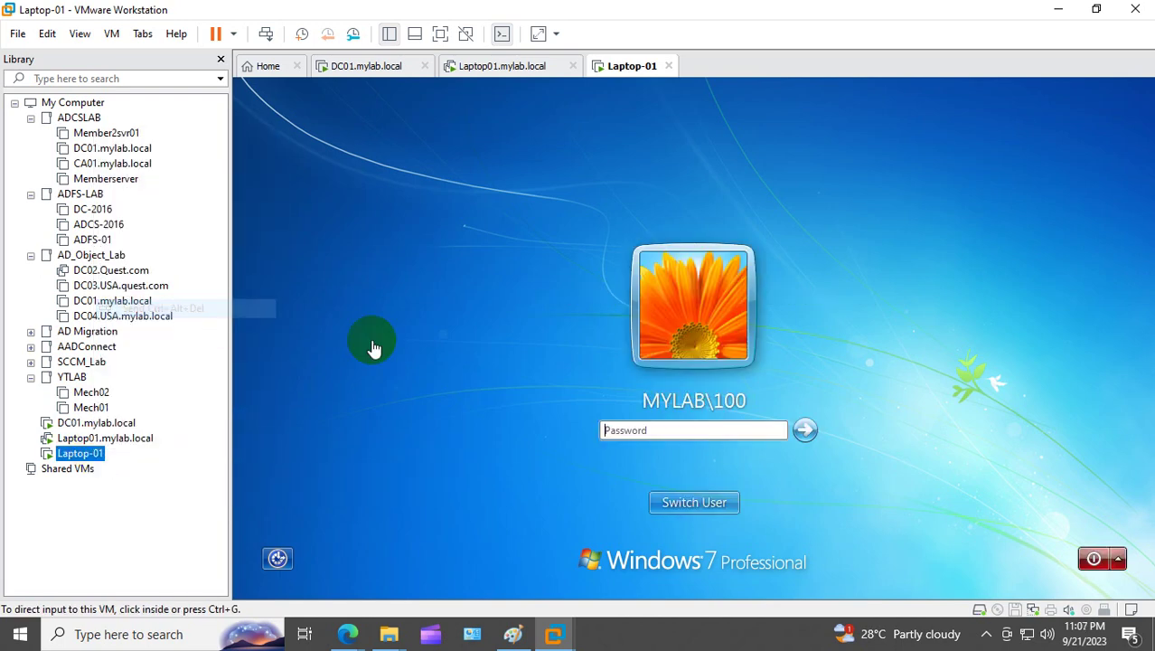
pyautogui.click(637, 430)
pyautogui.write('P')
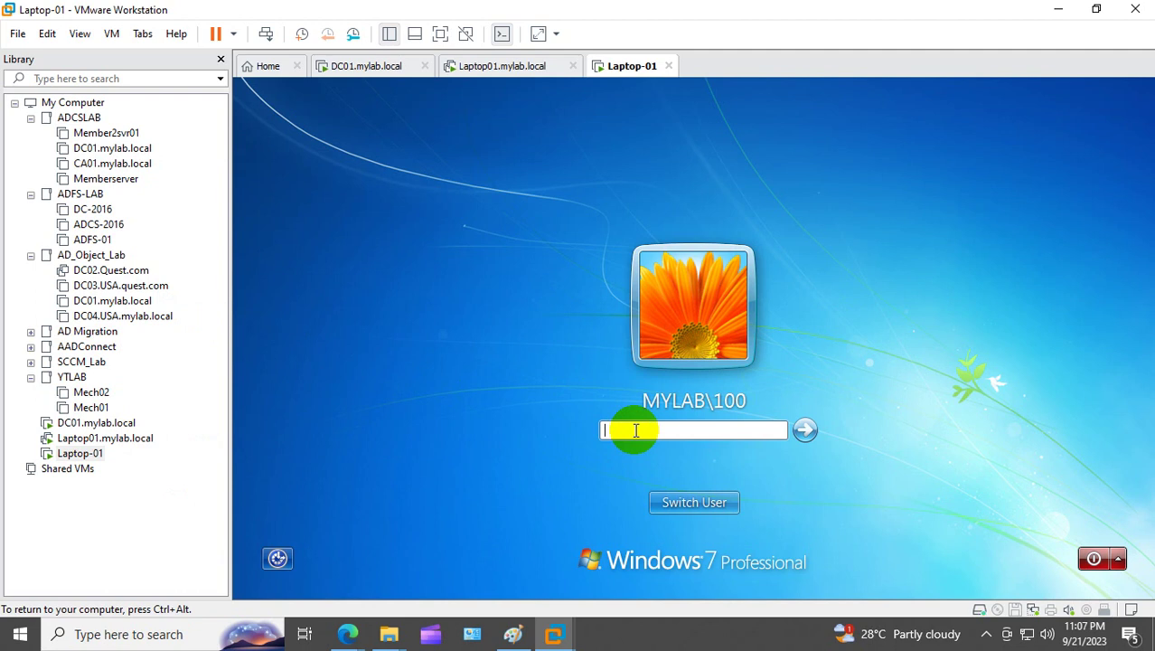
pyautogui.write('P@ssw0rd123')
pyautogui.press('Return')
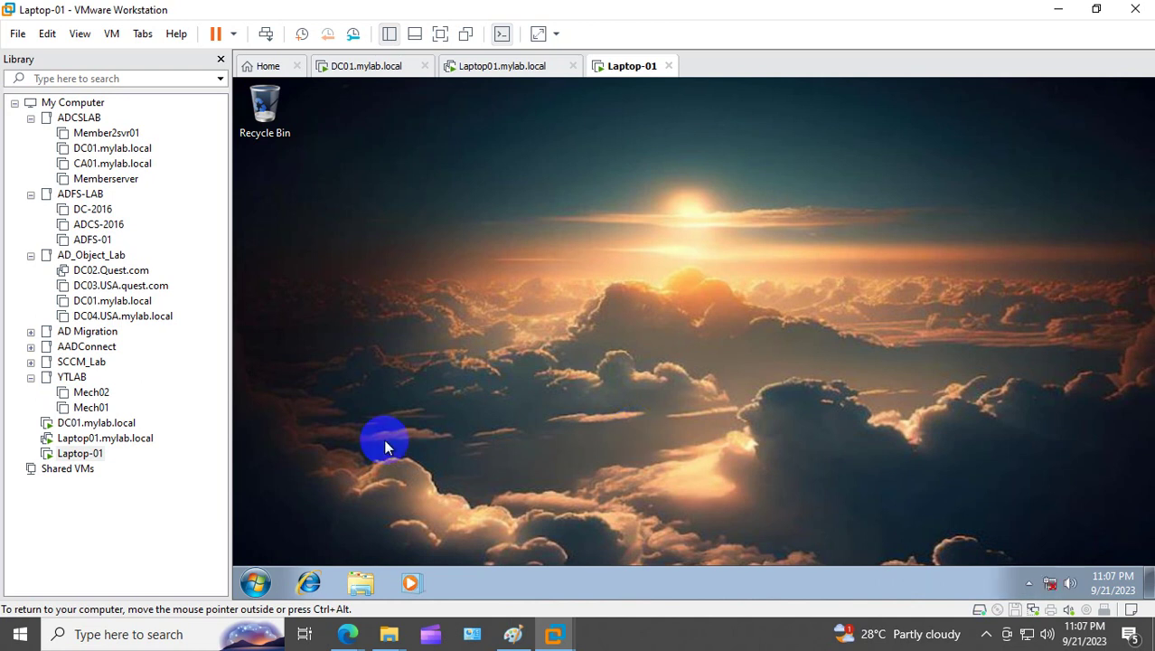
pyautogui.click(100, 422)
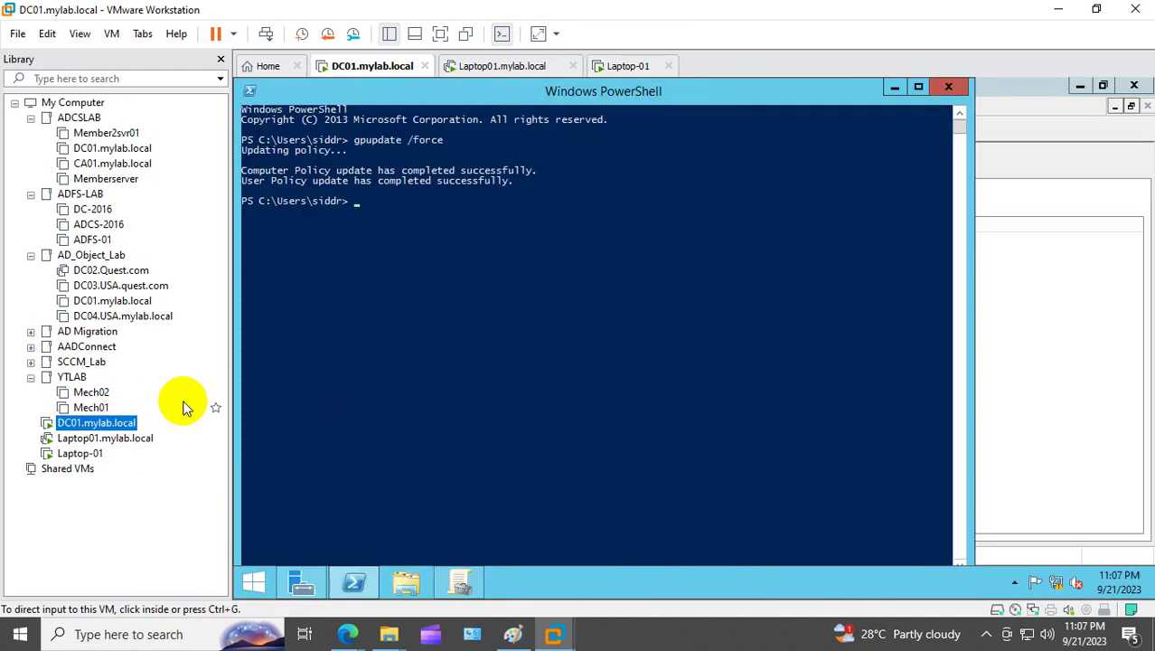
# Step: In Business User's linked GPOs, move OU_walalpaper_policy to link order 1, above OU2walapaper
pyautogui.click(946, 87)
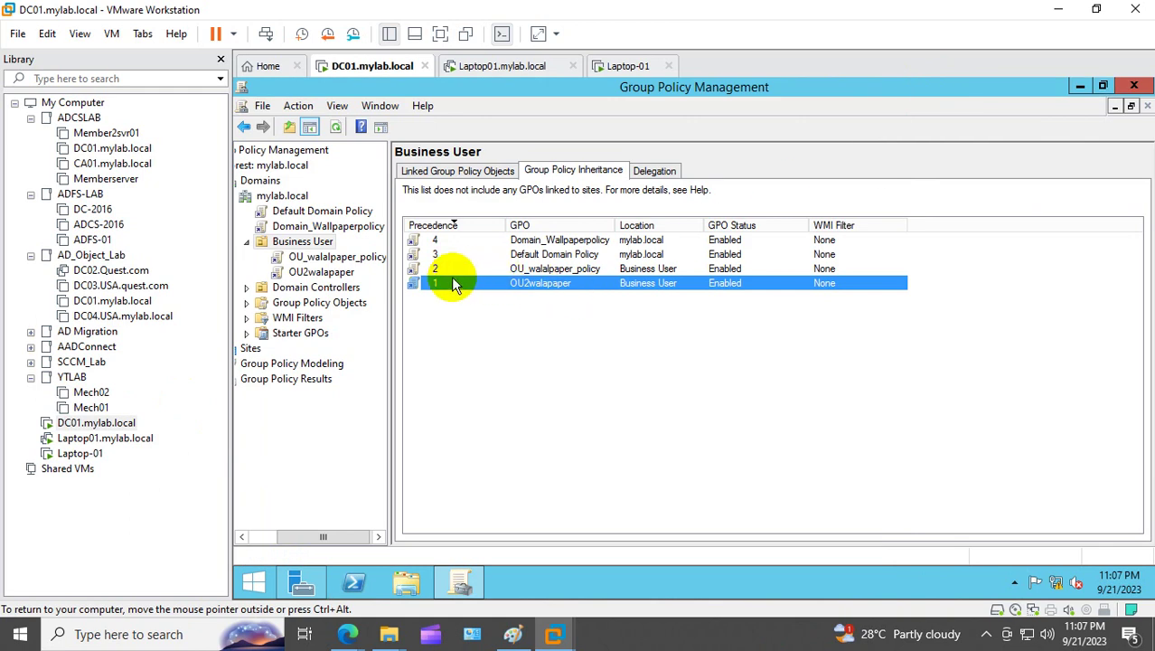
pyautogui.click(451, 170)
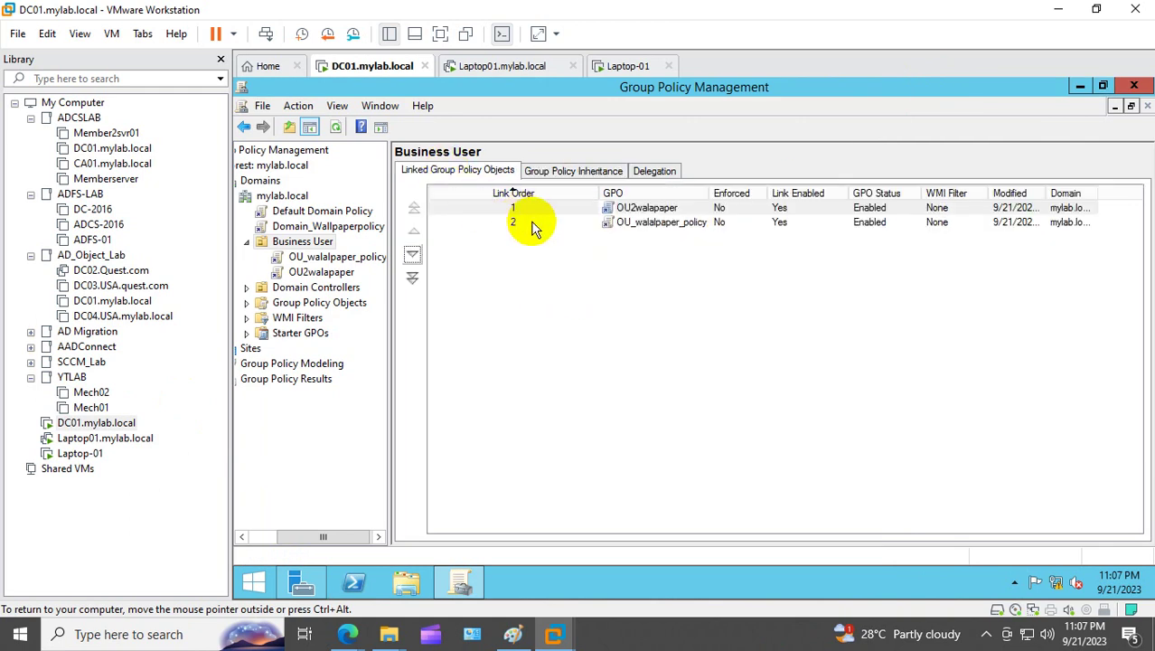
pyautogui.click(664, 226)
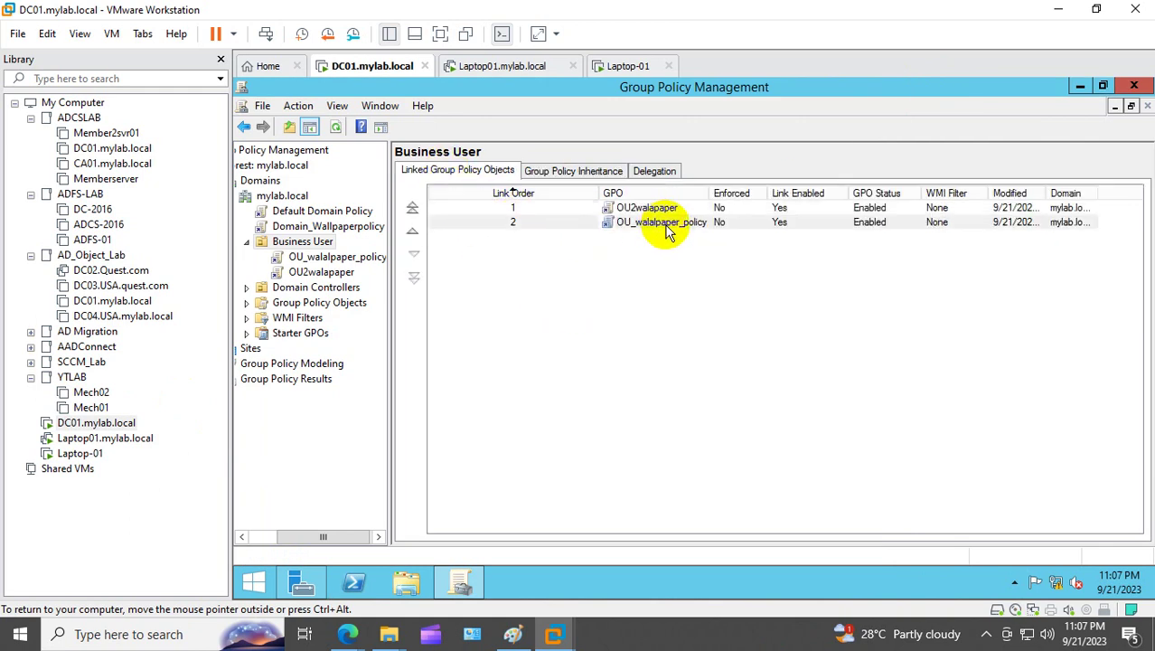
pyautogui.click(413, 236)
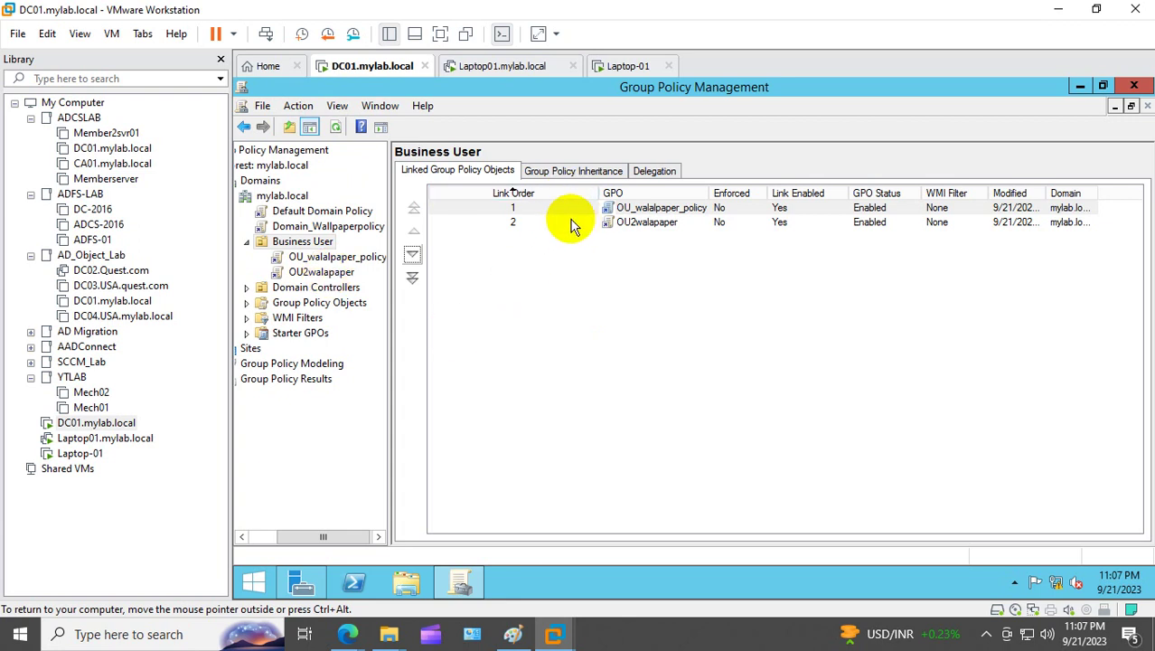
# Step: Run gpupdate /force in PowerShell on DC01, then switch to Laptop01.mylab.local
pyautogui.click(353, 583)
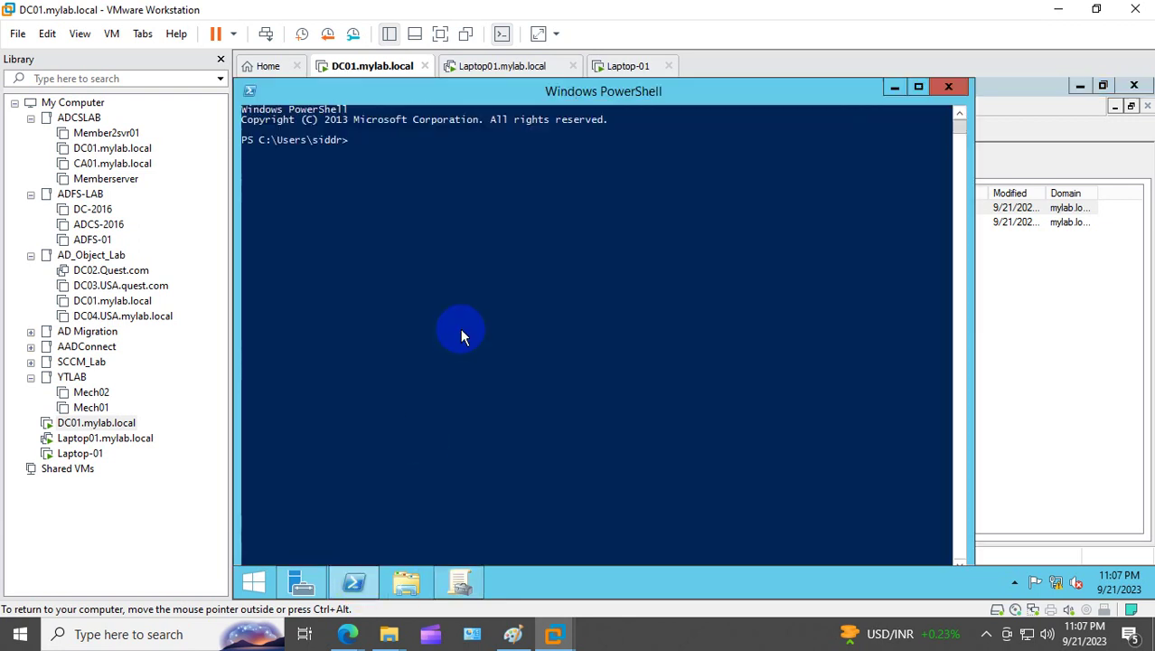
pyautogui.click(460, 332)
pyautogui.write('gpupdate /force')
pyautogui.press('Return')
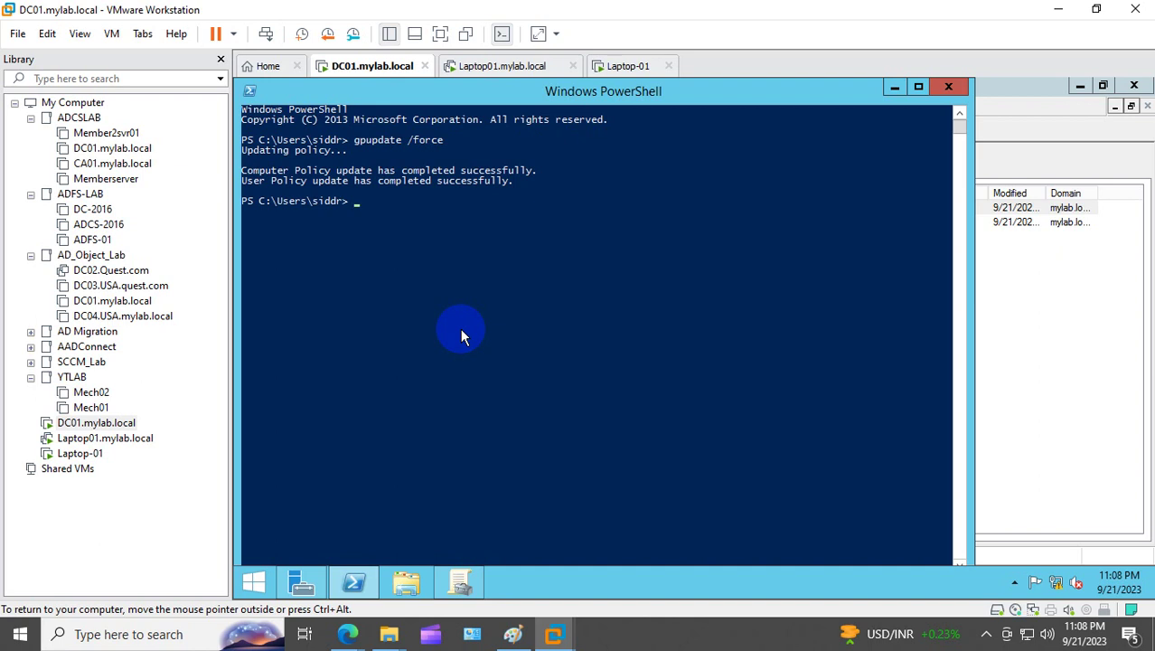
pyautogui.click(105, 439)
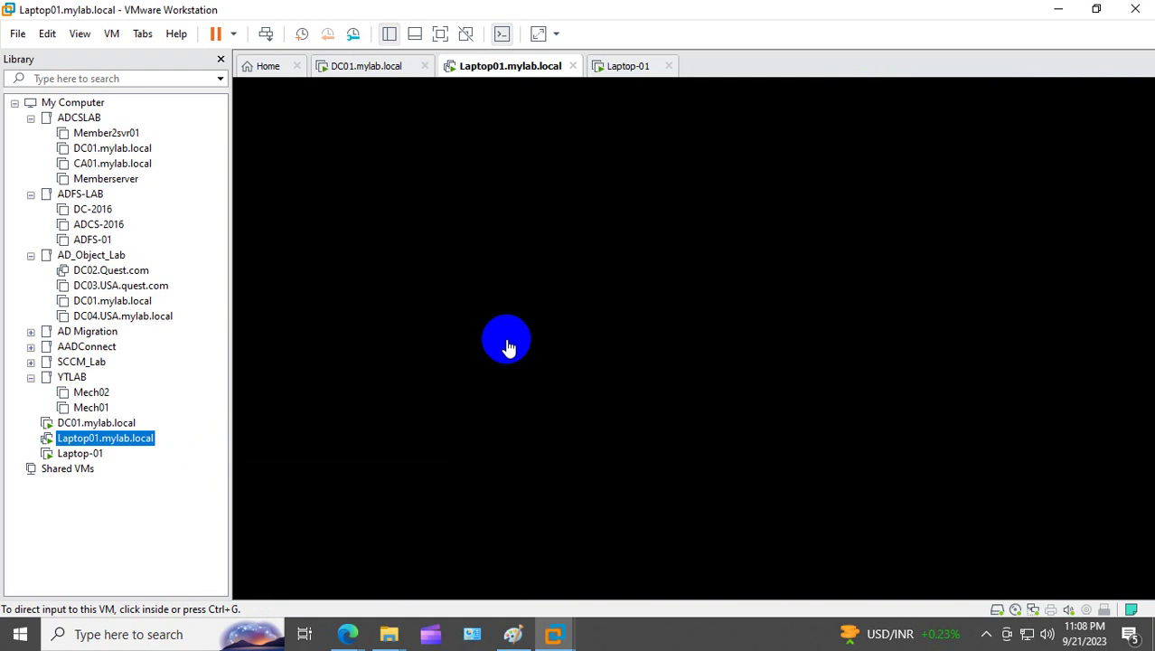
# Step: Unlock Laptop01 with Ctrl+Alt+Del and the account password
pyautogui.click(507, 347)
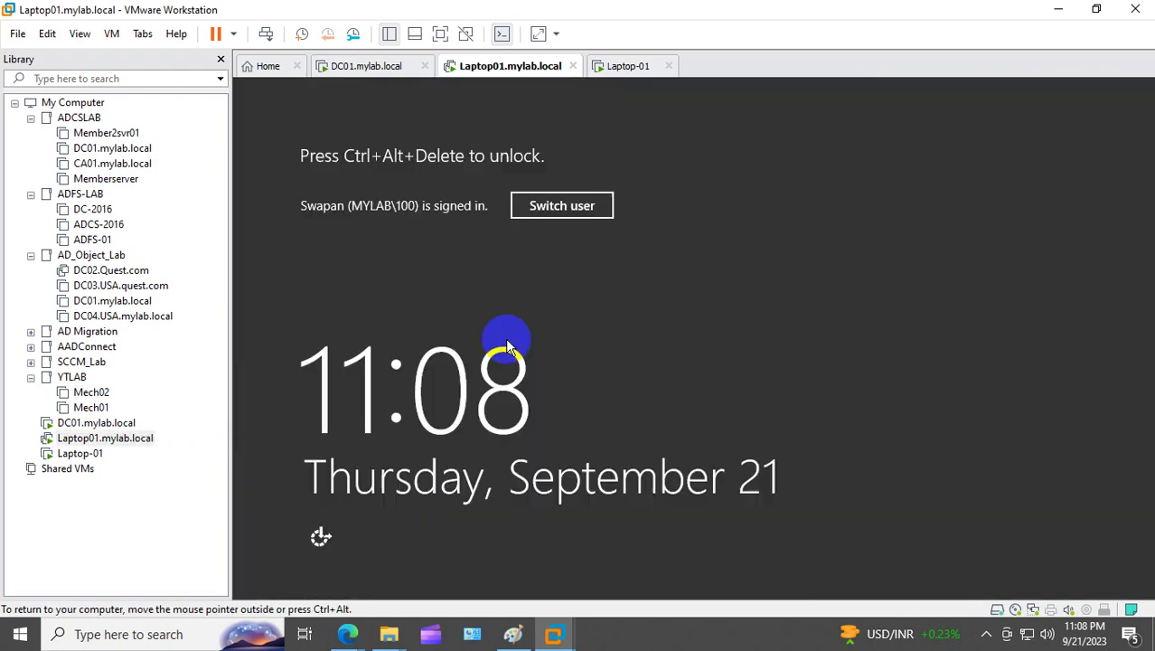
pyautogui.rightClick(146, 445)
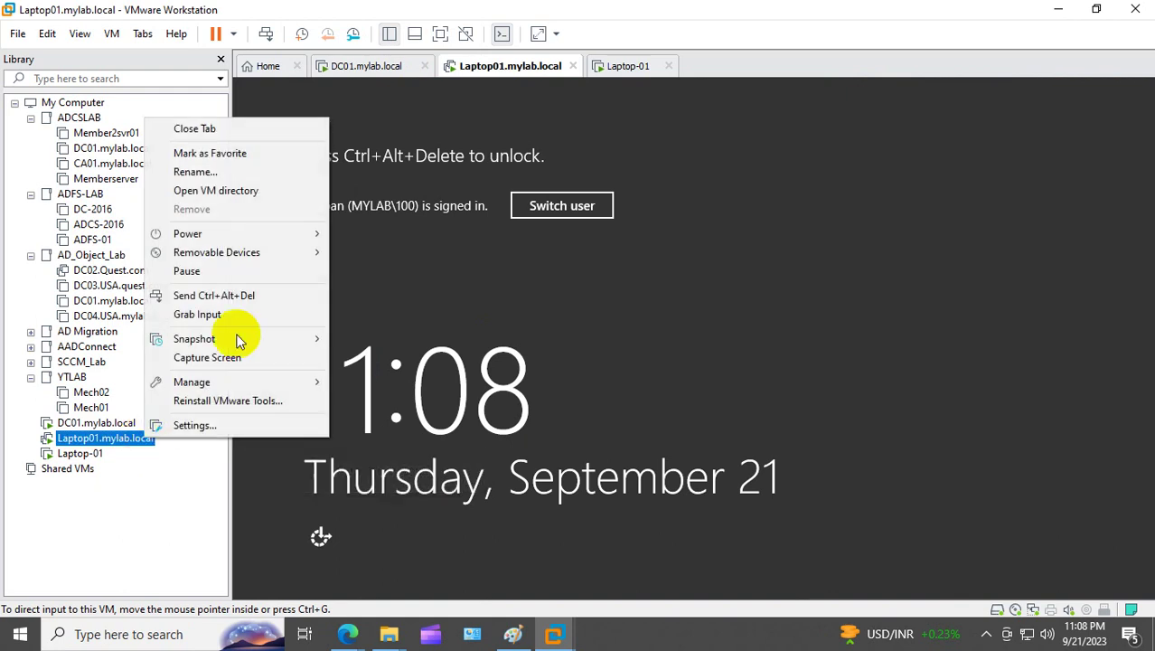
pyautogui.click(268, 298)
pyautogui.click(691, 303)
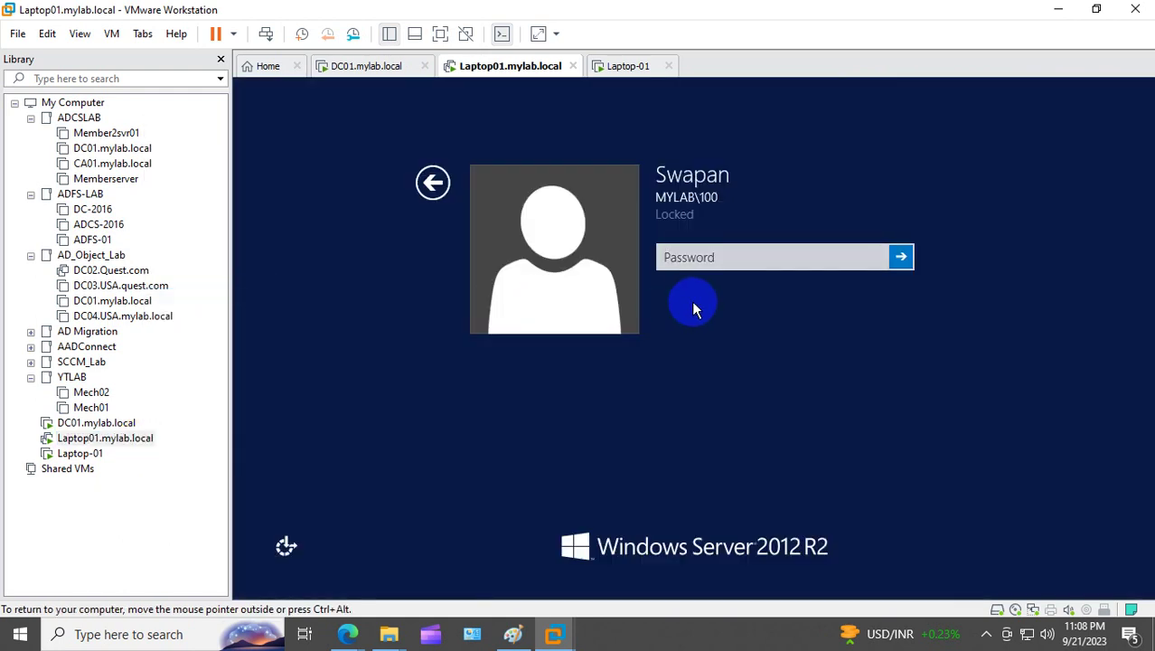
pyautogui.click(675, 257)
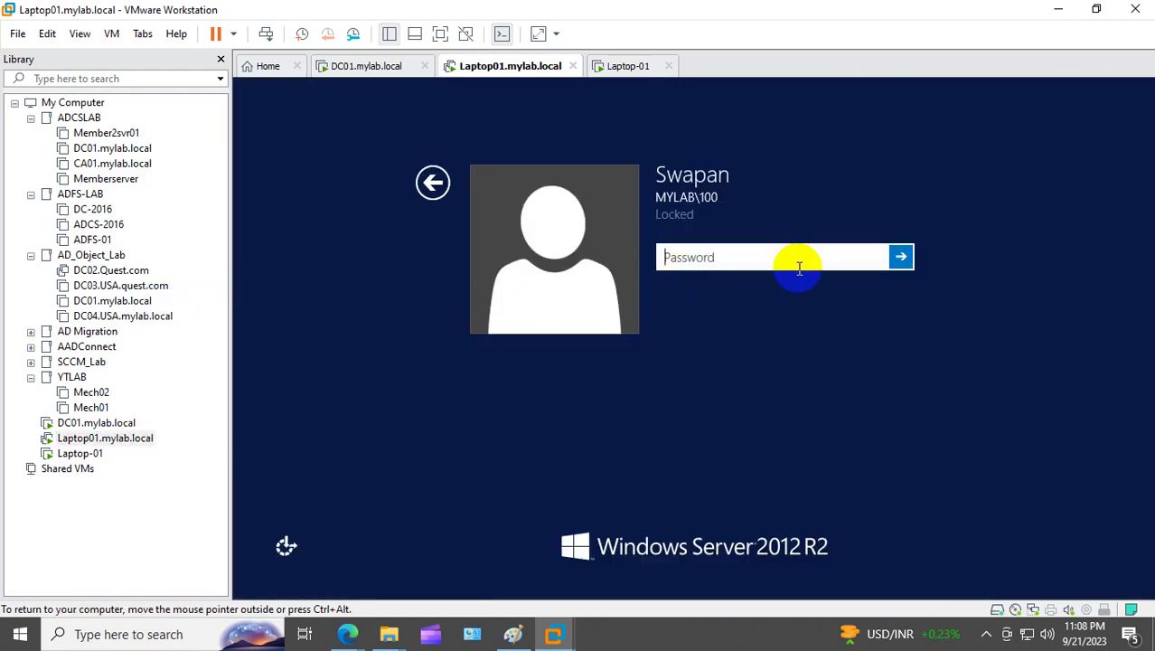
pyautogui.write('************')
pyautogui.press('Return')
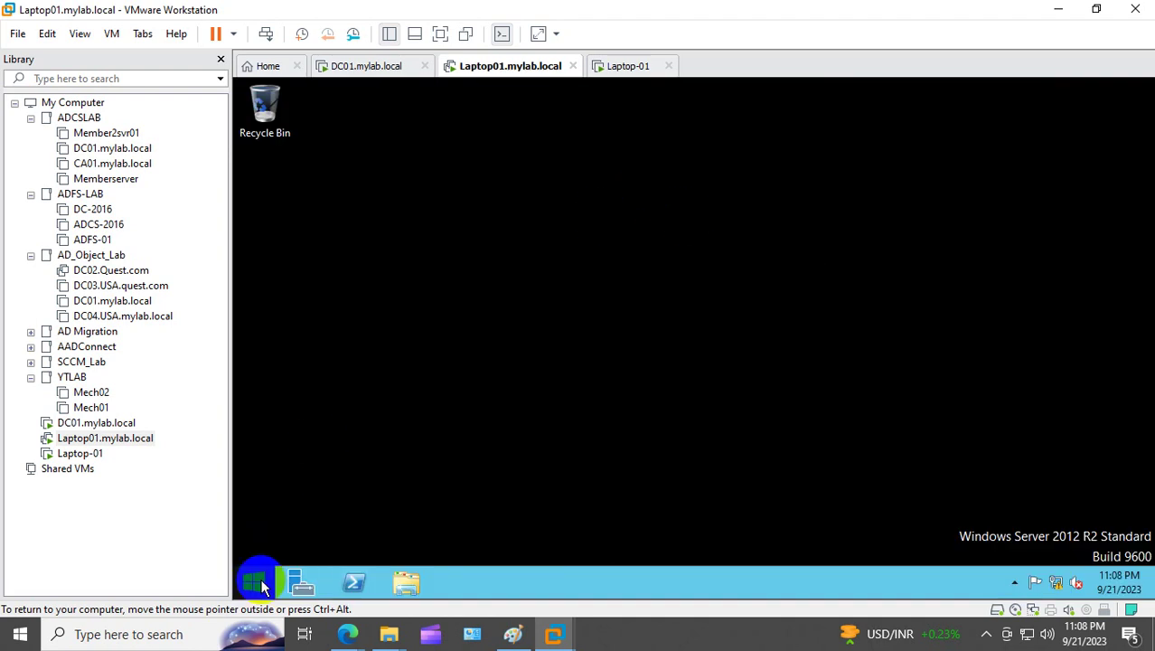
# Step: Open Command Prompt via Run (cmd) and run gpupdate /force
pyautogui.rightClick(263, 586)
pyautogui.click(338, 524)
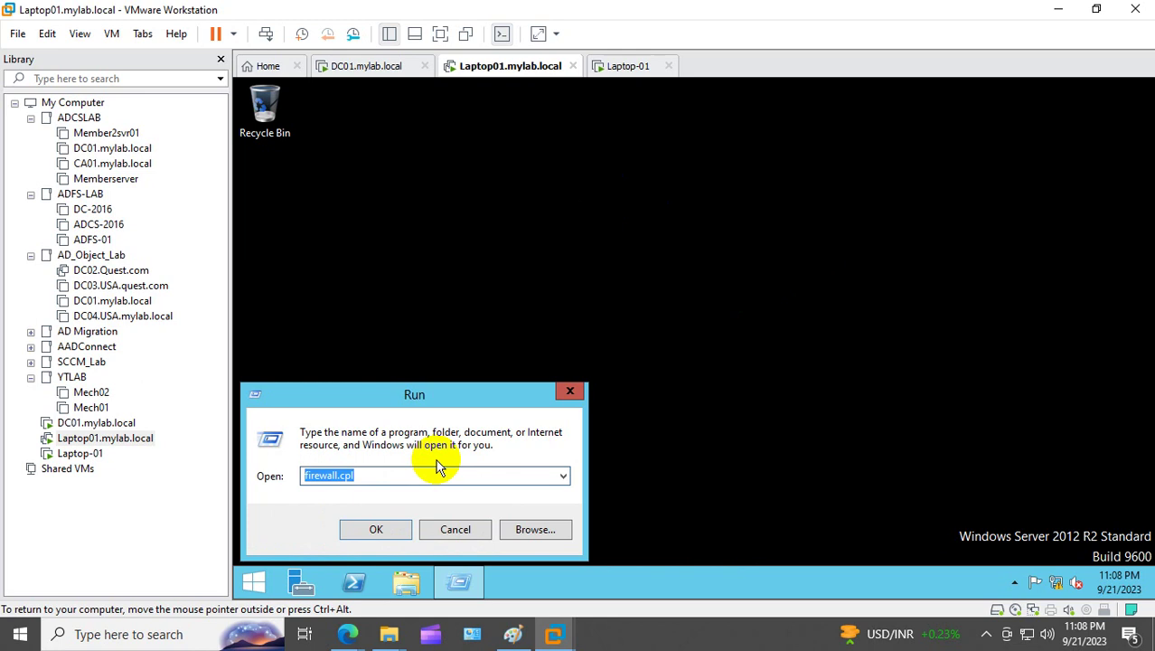
pyautogui.write('cmd')
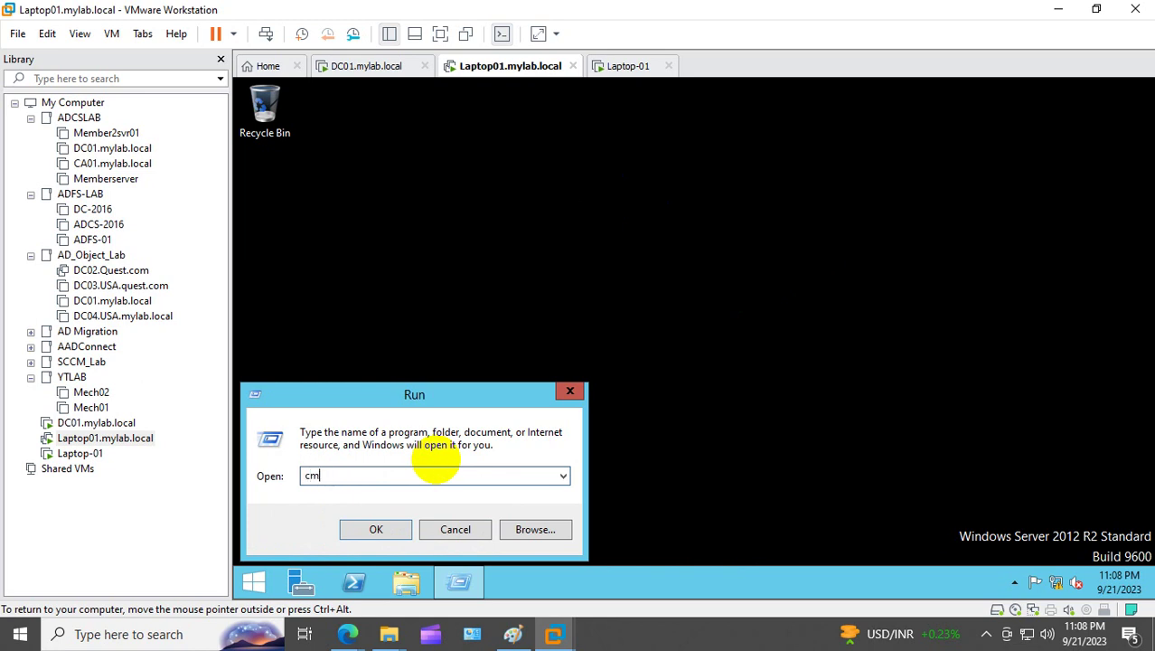
pyautogui.press('Return')
pyautogui.write('gpup')
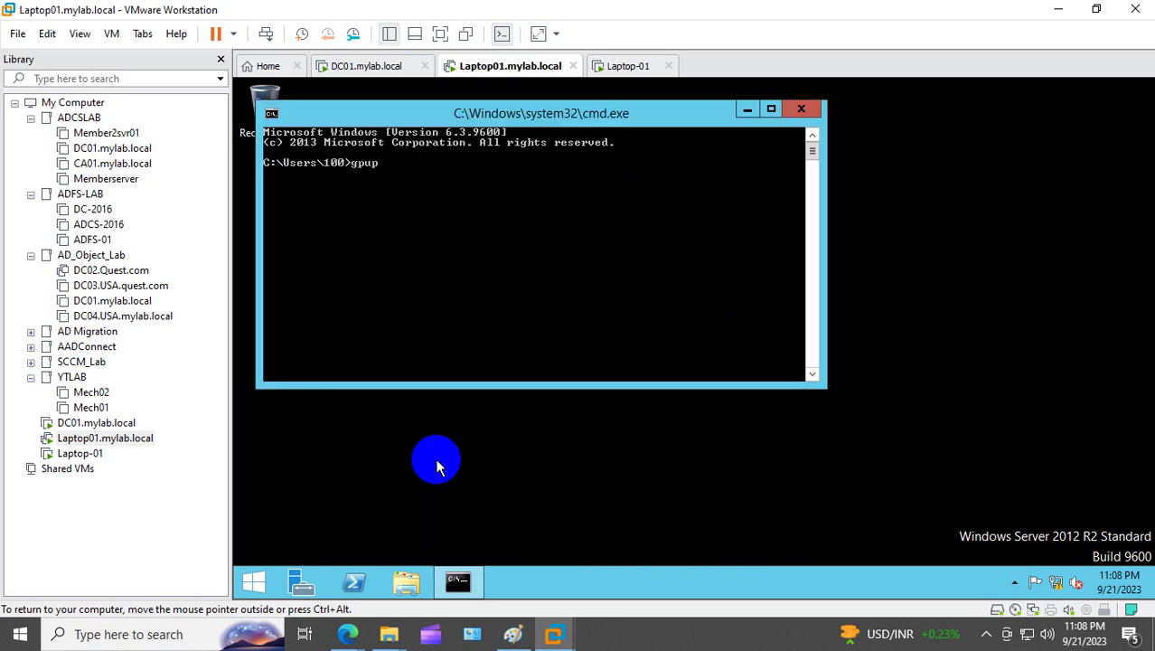
pyautogui.write('date /force')
pyautogui.press('Return')
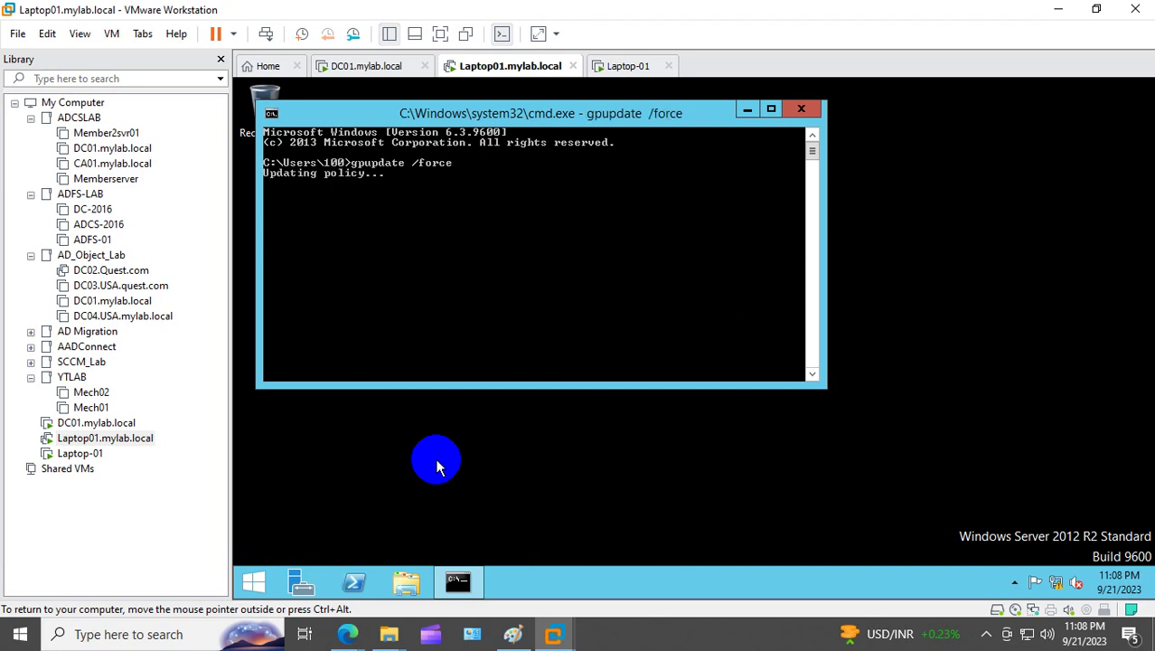